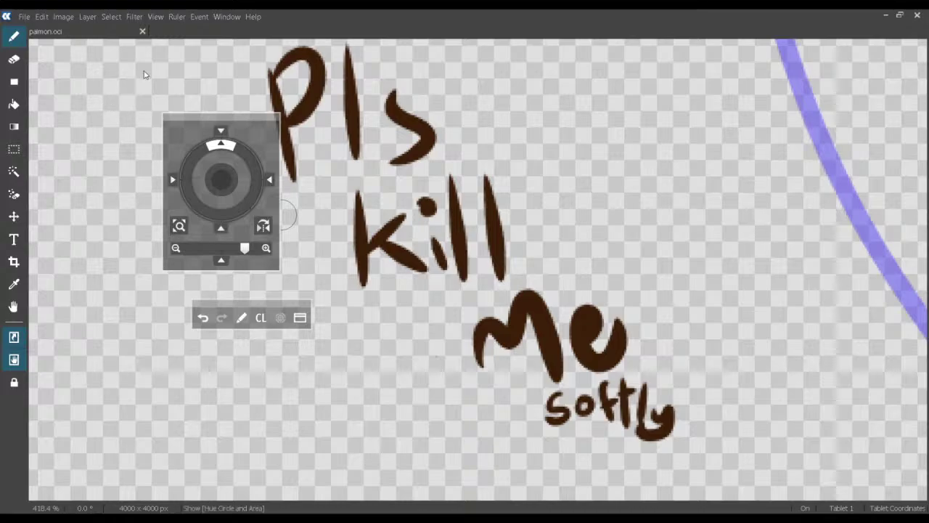
# Handwrite the note "D/C + Pee Break" in dark brown beside the "Pls Kill Me softly" lettering.
pyautogui.moveTo(310, 260); pyautogui.dragTo(494, 203)
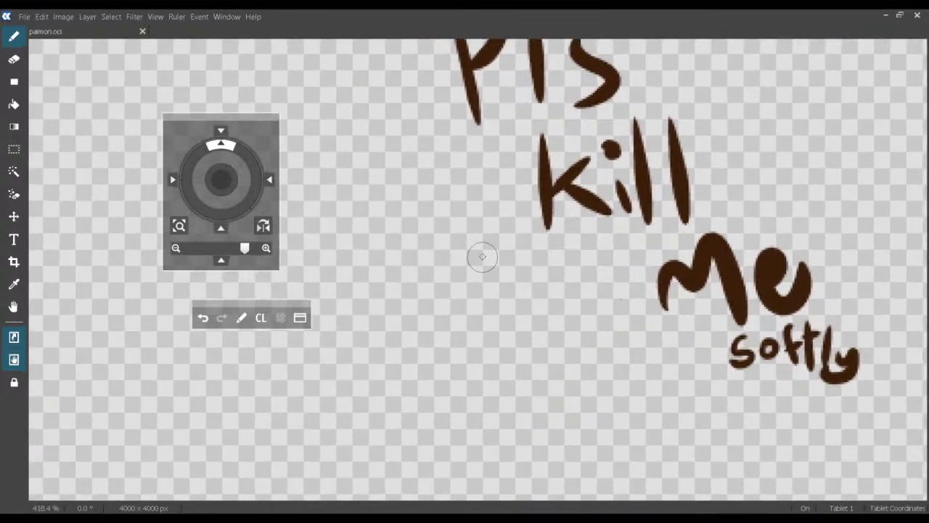
pyautogui.moveTo(428, 245); pyautogui.dragTo(432, 338)
pyautogui.moveTo(340, 263)
pyautogui.mouseDown()
pyautogui.moveTo(341, 356)
pyautogui.moveTo(338, 293)
pyautogui.moveTo(360, 255)
pyautogui.moveTo(376, 338)
pyautogui.moveTo(342, 355)
pyautogui.mouseUp()
pyautogui.moveTo(418, 290); pyautogui.dragTo(371, 372)
pyautogui.moveTo(436, 332)
pyautogui.mouseDown()
pyautogui.moveTo(440, 390)
pyautogui.moveTo(464, 372)
pyautogui.mouseUp()
pyautogui.scroll(-3, 431, 363)
pyautogui.moveTo(316, 372)
pyautogui.mouseDown()
pyautogui.moveTo(368, 356)
pyautogui.moveTo(345, 400)
pyautogui.moveTo(346, 451)
pyautogui.mouseUp()
pyautogui.moveTo(360, 415)
pyautogui.mouseDown()
pyautogui.moveTo(363, 437)
pyautogui.moveTo(404, 416)
pyautogui.moveTo(428, 446)
pyautogui.mouseUp()
pyautogui.moveTo(448, 408)
pyautogui.mouseDown()
pyautogui.moveTo(437, 445)
pyautogui.moveTo(477, 437)
pyautogui.mouseUp()
pyautogui.moveTo(511, 385)
pyautogui.mouseDown()
pyautogui.moveTo(538, 375)
pyautogui.moveTo(520, 404)
pyautogui.moveTo(547, 418)
pyautogui.moveTo(502, 420)
pyautogui.moveTo(559, 388)
pyautogui.moveTo(604, 401)
pyautogui.moveTo(604, 389)
pyautogui.moveTo(647, 431)
pyautogui.moveTo(652, 411)
pyautogui.moveTo(673, 457)
pyautogui.mouseUp()
pyautogui.moveTo(681, 410); pyautogui.dragTo(693, 462)
pyautogui.moveTo(709, 425); pyautogui.dragTo(724, 455)
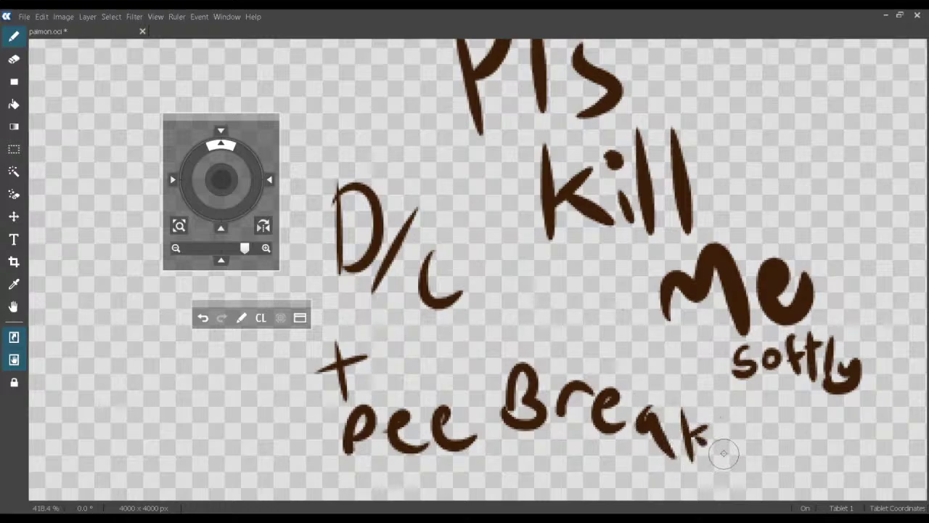
# Move the floating canvas navigator clear of the handwritten notes.
pyautogui.moveTo(840, 150)
pyautogui.mouseDown()
pyautogui.moveTo(850, 130)
pyautogui.moveTo(824, 152)
pyautogui.mouseUp()
pyautogui.moveTo(671, 274)
pyautogui.mouseDown()
pyautogui.moveTo(579, 306)
pyautogui.moveTo(462, 312)
pyautogui.mouseUp()
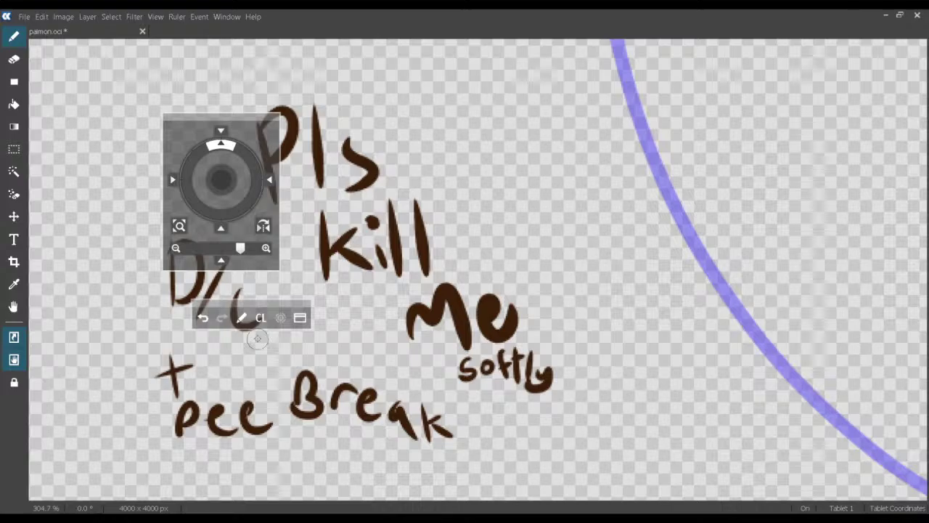
pyautogui.moveTo(427, 306); pyautogui.dragTo(513, 281)
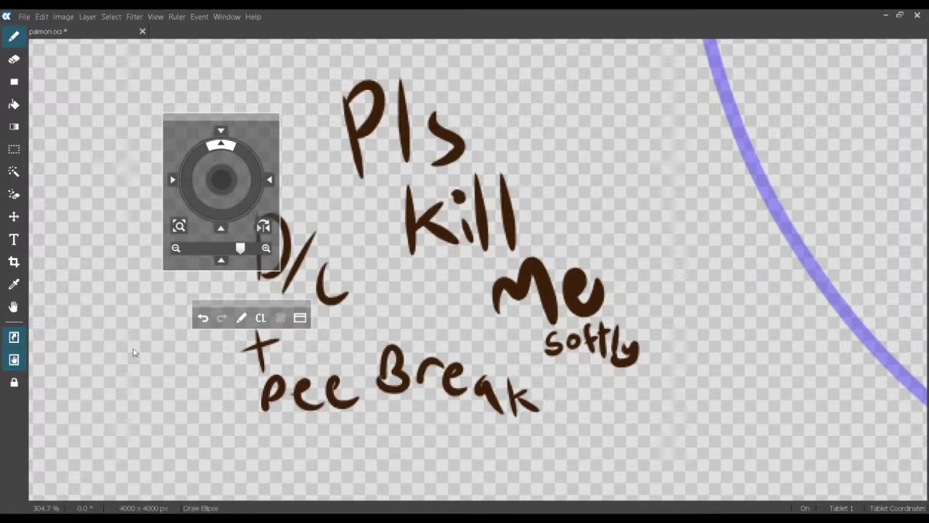
pyautogui.moveTo(249, 118)
pyautogui.mouseDown()
pyautogui.moveTo(132, 140)
pyautogui.moveTo(116, 128)
pyautogui.moveTo(247, 144)
pyautogui.moveTo(690, 334)
pyautogui.moveTo(761, 340)
pyautogui.mouseUp()
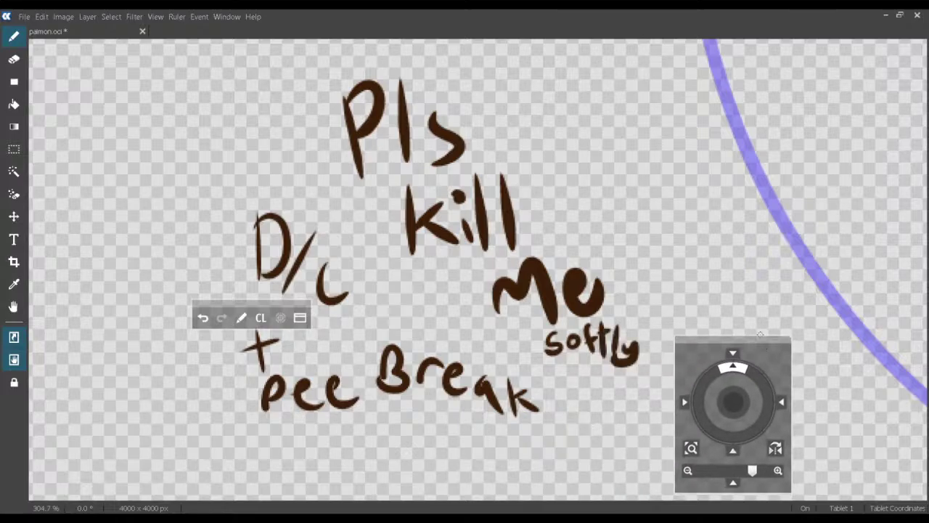
pyautogui.moveTo(629, 305); pyautogui.dragTo(541, 265)
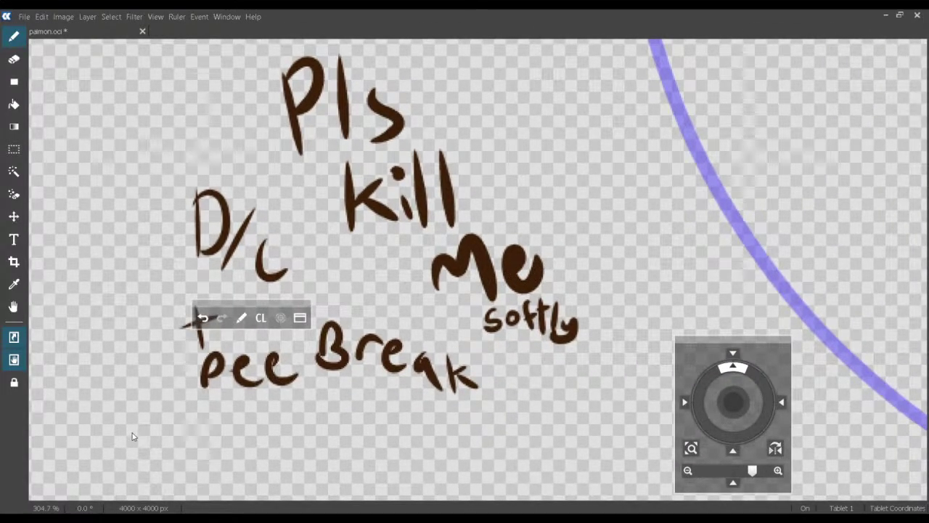
pyautogui.moveTo(849, 127); pyautogui.dragTo(854, 129)
pyautogui.scroll(-4, 828, 136)
pyautogui.scroll(2, 608, 263)
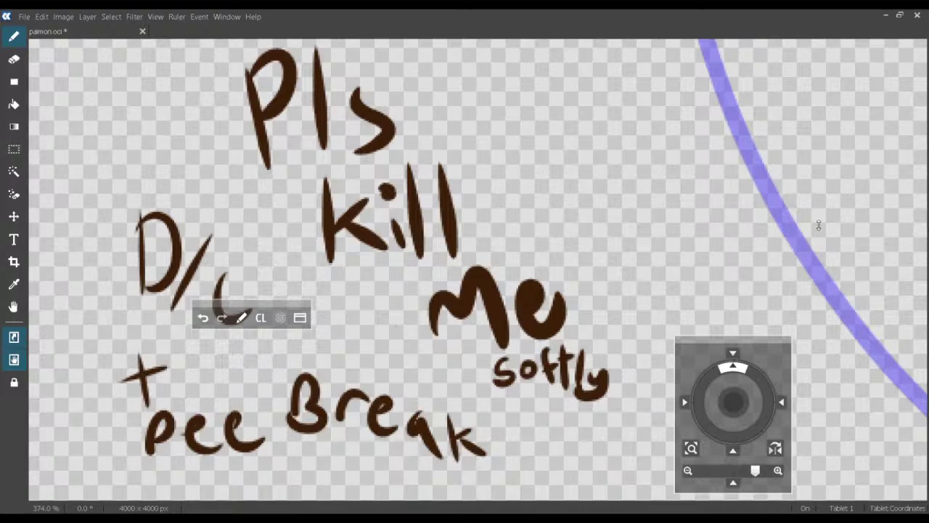
# Undo all strokes of the handwritten notes beside the wings and save the drawing.
pyautogui.moveTo(851, 135); pyautogui.dragTo(569, 173)
pyautogui.hotkey('ctrl', 'z')
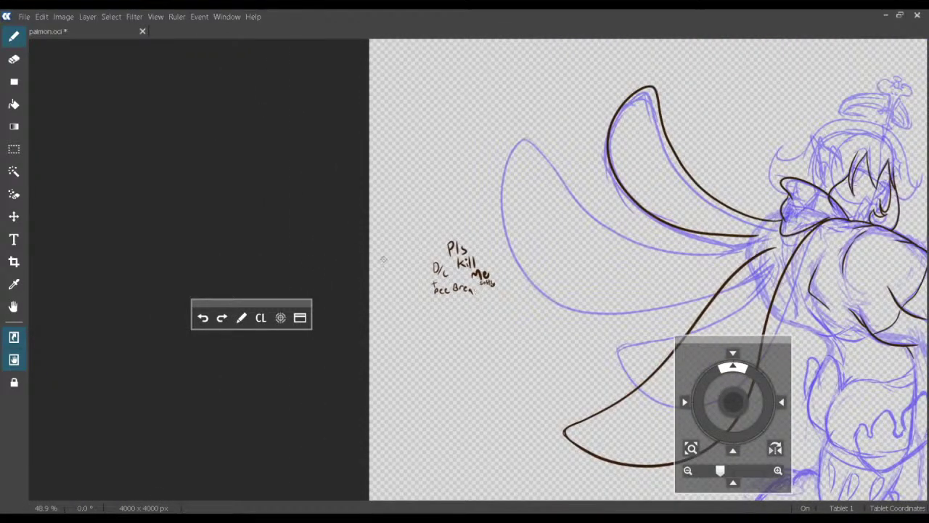
pyautogui.hotkey('ctrl', 'z')
pyautogui.hotkey('ctrl', 'z')
pyautogui.hotkey('ctrl', 'z')
pyautogui.hotkey('ctrl', 'z')
pyautogui.hotkey('ctrl', 'z')
pyautogui.hotkey('ctrl', 'z')
pyautogui.hotkey('ctrl', 'z')
pyautogui.hotkey('ctrl', 'z')
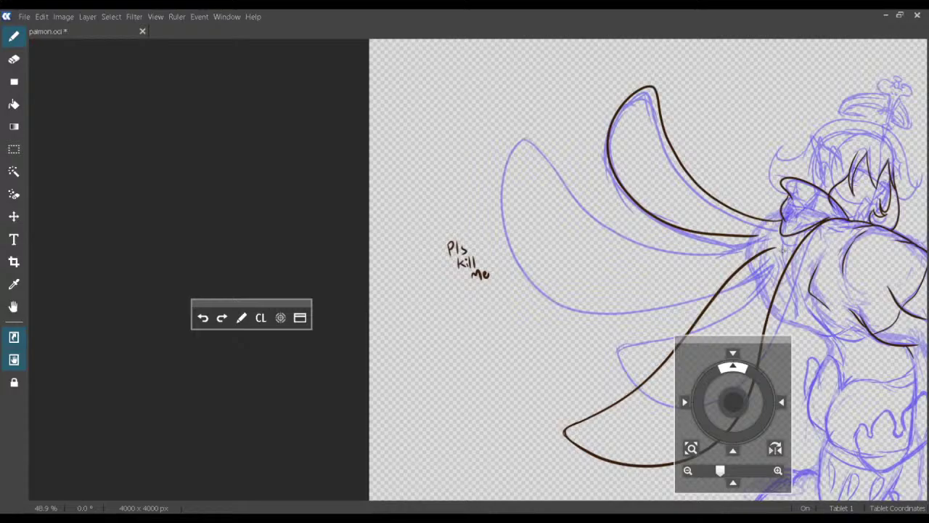
pyautogui.hotkey('ctrl', 'z')
pyautogui.hotkey('ctrl', 'z')
pyautogui.hotkey('ctrl', 'z')
pyautogui.hotkey('ctrl', 'z')
pyautogui.hotkey('ctrl', 'z')
pyautogui.hotkey('ctrl', 'z')
pyautogui.hotkey('ctrl', 'z')
pyautogui.hotkey('ctrl', 'z')
pyautogui.moveTo(740, 271); pyautogui.dragTo(504, 295)
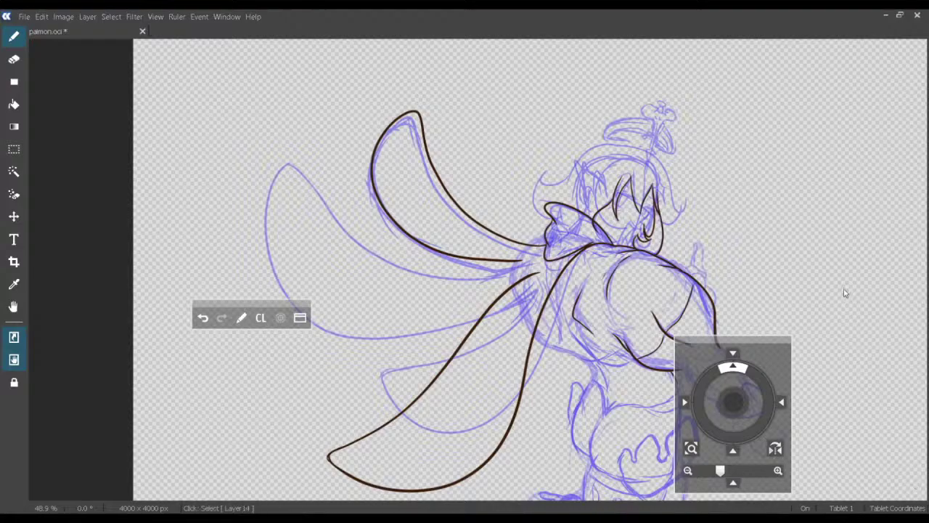
pyautogui.scroll(5, 834, 139)
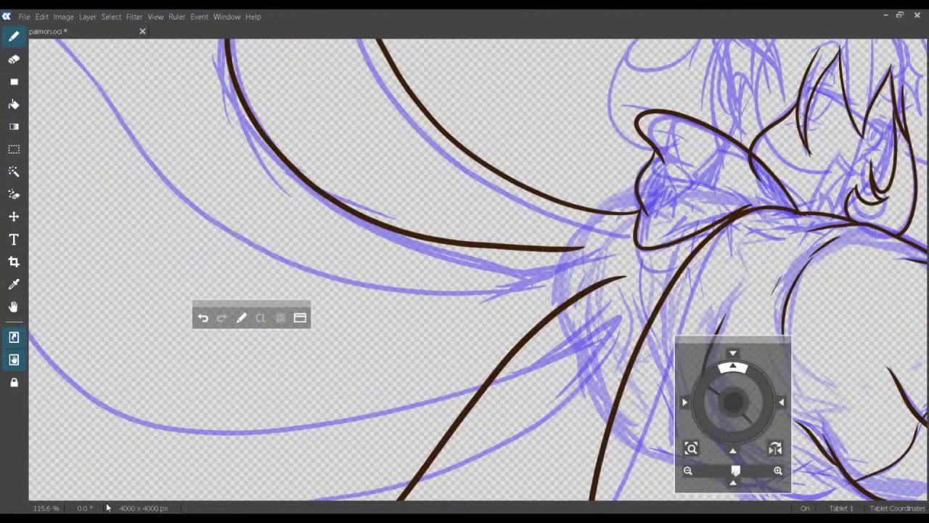
pyautogui.hotkey('ctrl', 's')
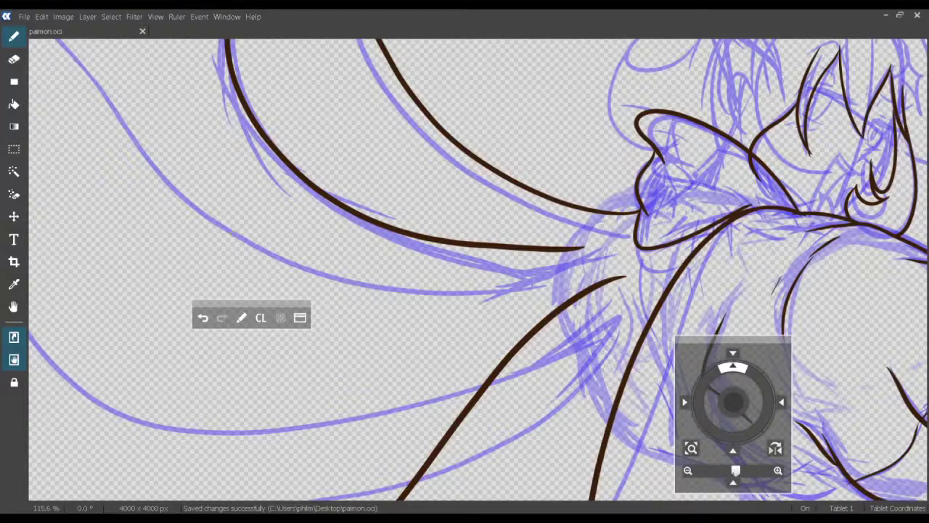
# Ink the curved line rising from the top of the collar to the base of the ear in dark brown.
pyautogui.moveTo(460, 284); pyautogui.dragTo(272, 324)
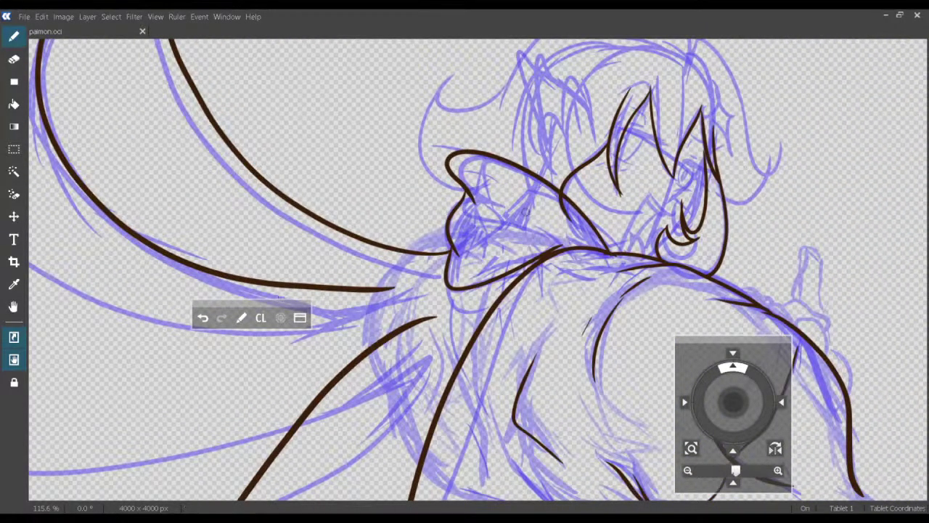
pyautogui.moveTo(526, 211); pyautogui.dragTo(596, 339)
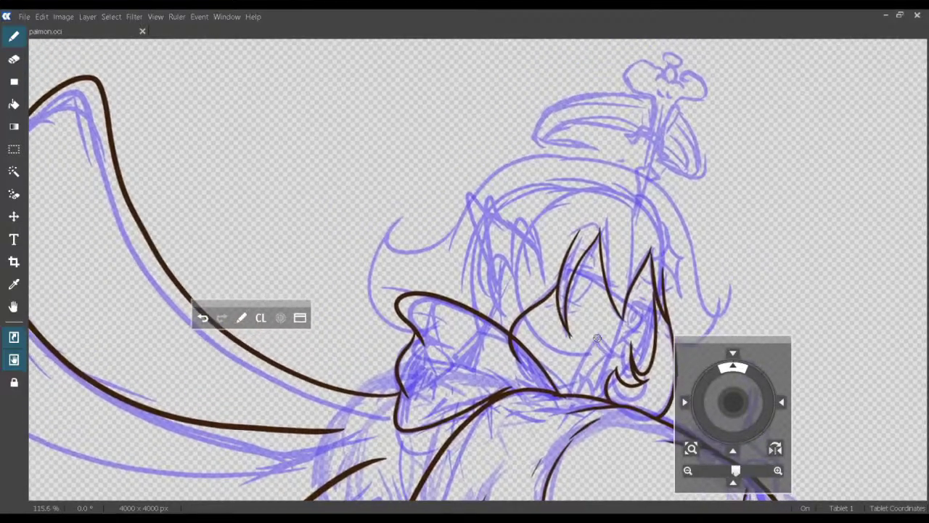
pyautogui.hotkey('ctrl', '+')
pyautogui.hotkey('ctrl', '+')
pyautogui.moveTo(573, 236)
pyautogui.mouseDown()
pyautogui.moveTo(554, 219)
pyautogui.moveTo(466, 245)
pyautogui.moveTo(421, 287)
pyautogui.moveTo(422, 299)
pyautogui.mouseUp()
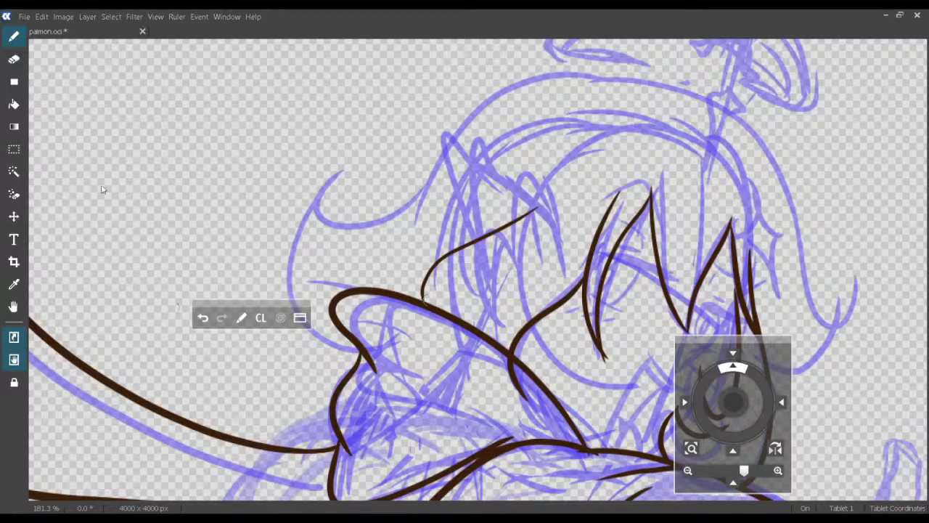
pyautogui.hotkey('ctrl', 'z')
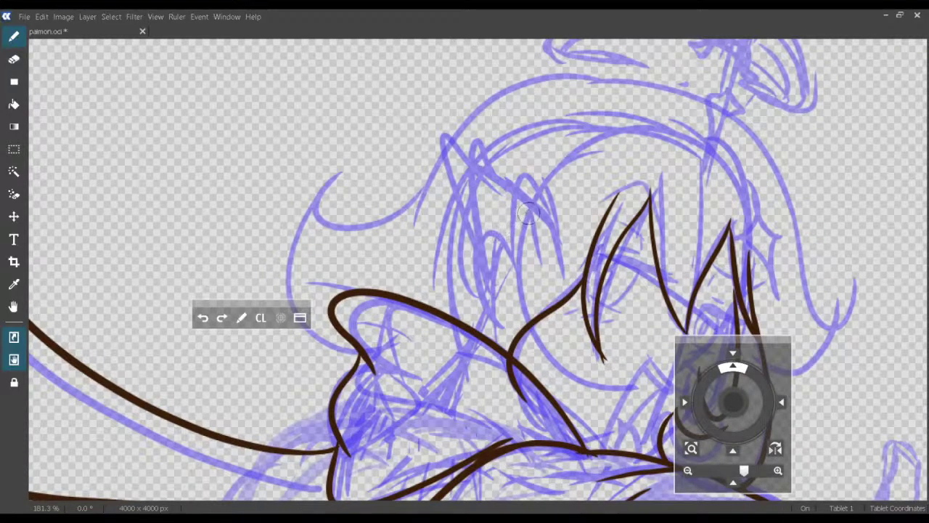
pyautogui.moveTo(534, 216)
pyautogui.mouseDown()
pyautogui.moveTo(504, 238)
pyautogui.moveTo(445, 263)
pyautogui.moveTo(419, 300)
pyautogui.moveTo(467, 254)
pyautogui.moveTo(523, 237)
pyautogui.moveTo(559, 195)
pyautogui.mouseUp()
pyautogui.hotkey('ctrl', 'z')
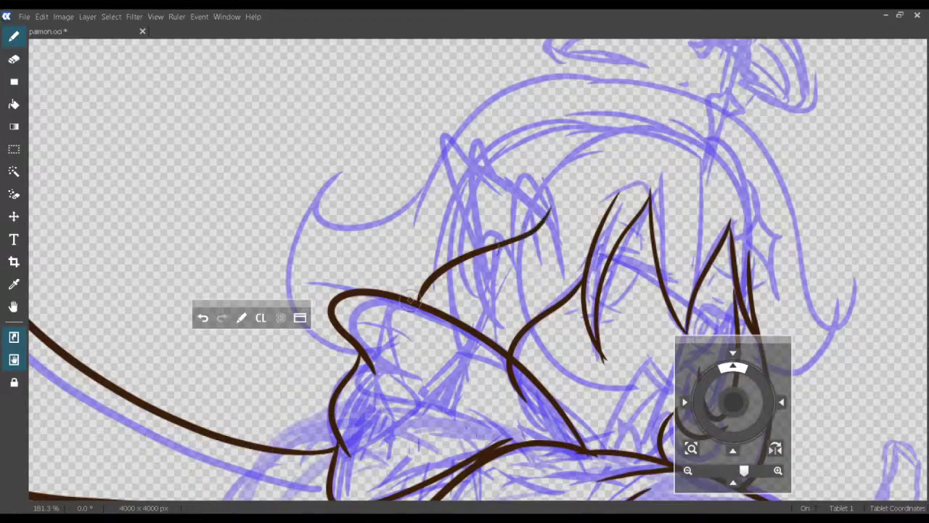
pyautogui.hotkey('ctrl', 'z')
pyautogui.moveTo(412, 300)
pyautogui.mouseDown()
pyautogui.moveTo(417, 283)
pyautogui.moveTo(549, 224)
pyautogui.mouseUp()
# Ink the pointed ear's outline over the sketch and add its curved inner fold line.
pyautogui.moveTo(517, 251)
pyautogui.mouseDown()
pyautogui.moveTo(415, 281)
pyautogui.moveTo(471, 296)
pyautogui.mouseUp()
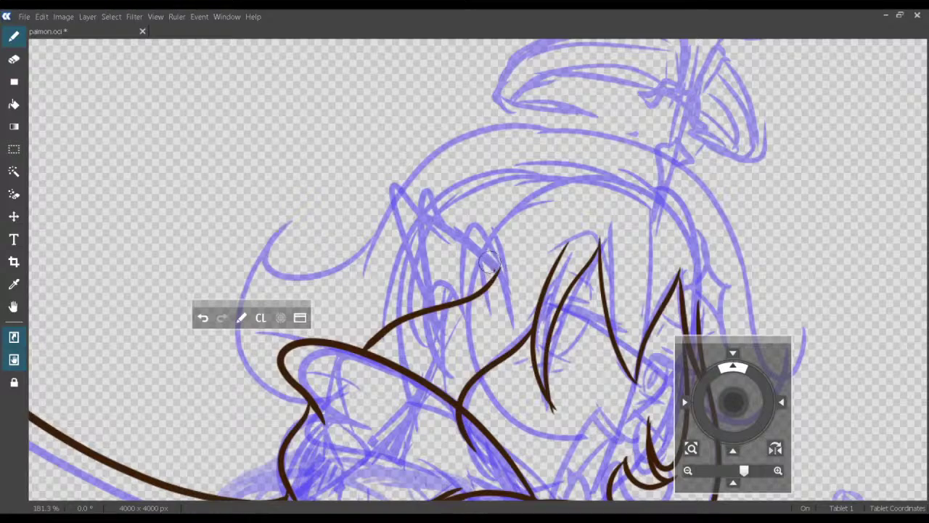
pyautogui.moveTo(489, 263); pyautogui.dragTo(427, 188)
pyautogui.moveTo(423, 206)
pyautogui.mouseDown()
pyautogui.moveTo(436, 301)
pyautogui.moveTo(479, 284)
pyautogui.moveTo(492, 247)
pyautogui.moveTo(393, 193)
pyautogui.mouseUp()
pyautogui.hotkey('ctrl', 'z')
pyautogui.hotkey('ctrl', 'z')
pyautogui.moveTo(485, 250); pyautogui.dragTo(416, 185)
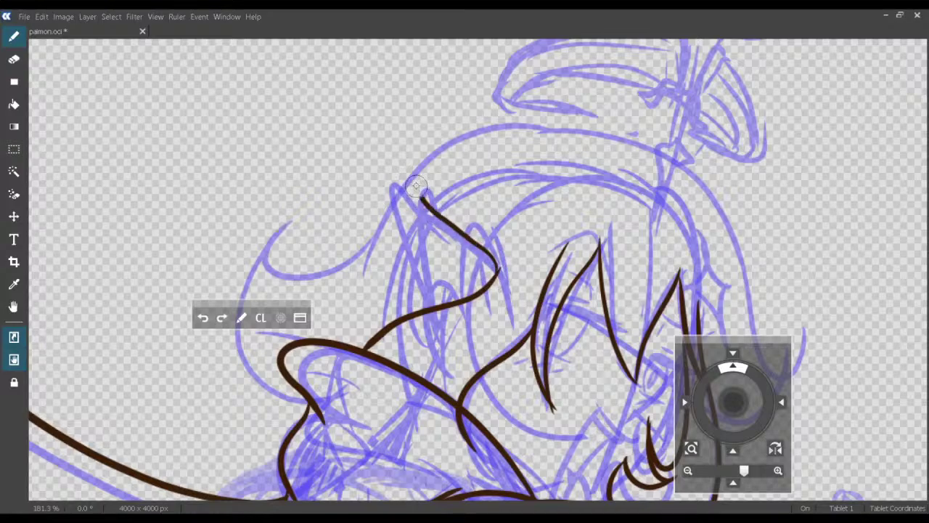
pyautogui.hotkey('ctrl', 'z')
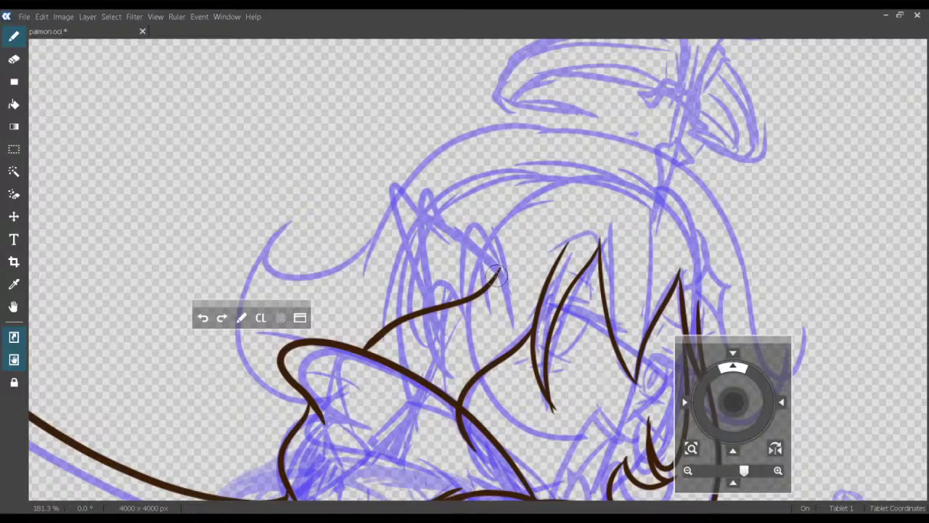
pyautogui.moveTo(472, 238)
pyautogui.mouseDown()
pyautogui.moveTo(390, 181)
pyautogui.moveTo(385, 229)
pyautogui.moveTo(395, 279)
pyautogui.moveTo(443, 309)
pyautogui.moveTo(470, 292)
pyautogui.mouseUp()
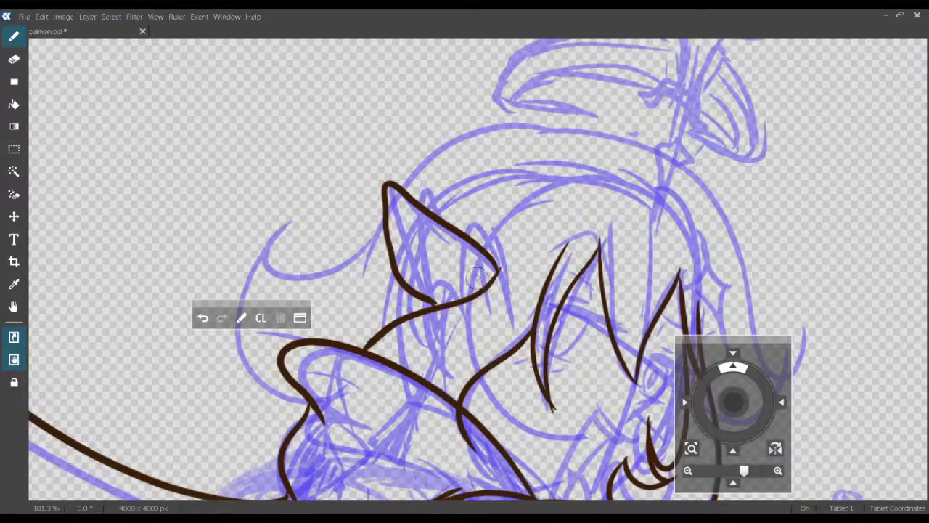
pyautogui.moveTo(434, 254); pyautogui.dragTo(418, 233)
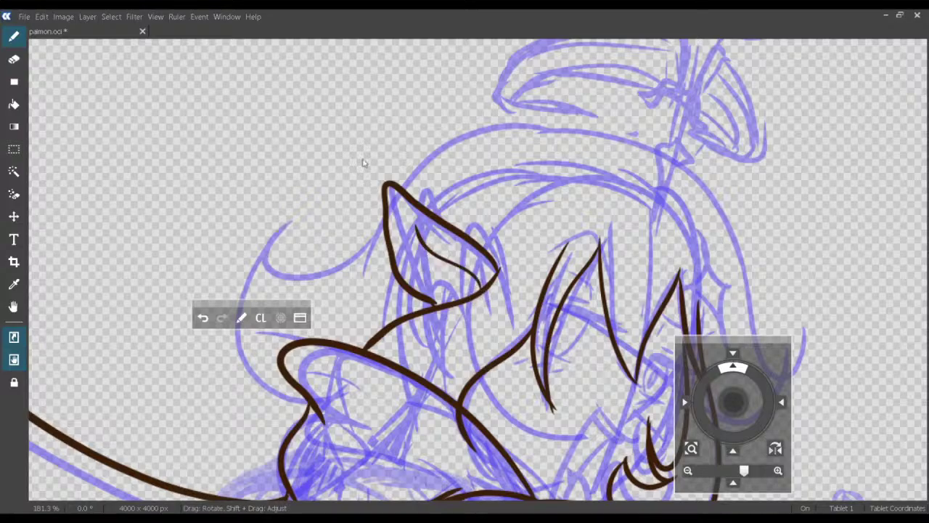
# Ink the flicked lock of hair behind the ear, sweeping out to its tip and curving back down toward the collar.
pyautogui.moveTo(536, 253); pyautogui.dragTo(541, 272)
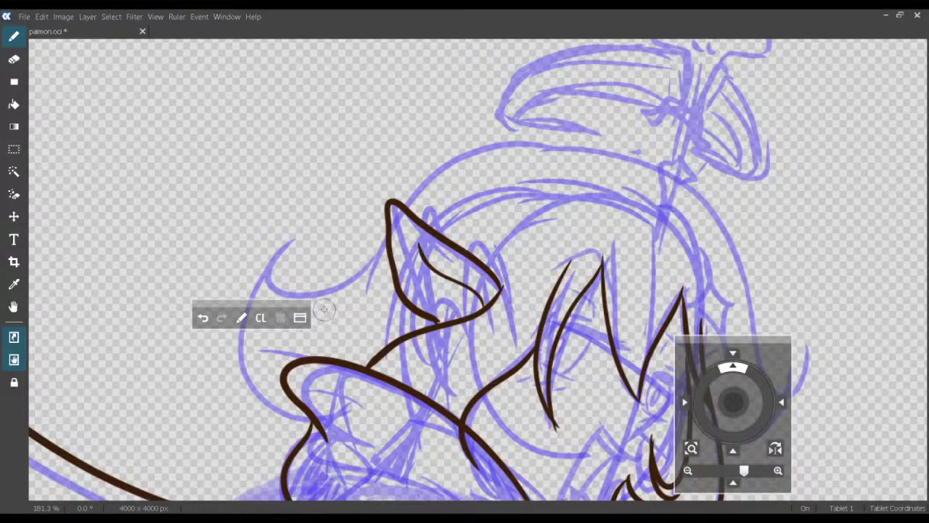
pyautogui.moveTo(324, 310); pyautogui.dragTo(462, 235)
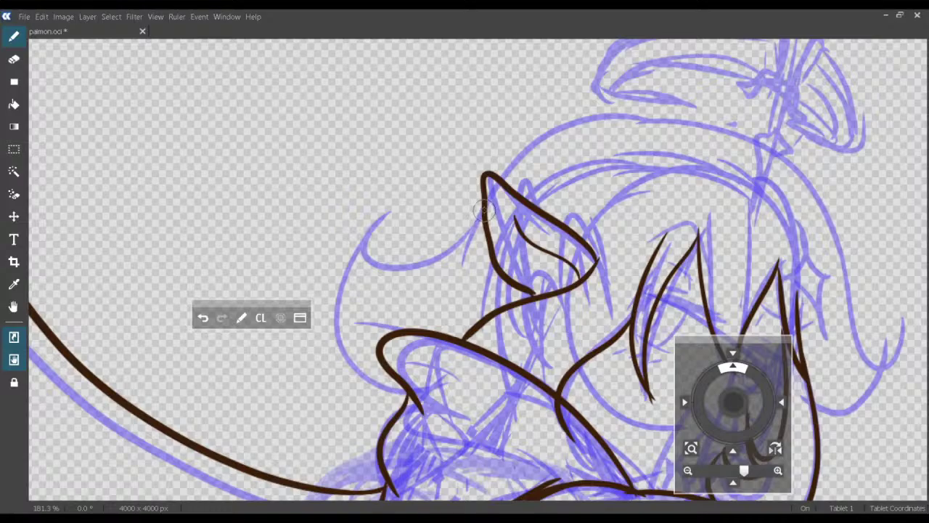
pyautogui.moveTo(482, 212)
pyautogui.mouseDown()
pyautogui.moveTo(430, 261)
pyautogui.moveTo(336, 283)
pyautogui.moveTo(403, 214)
pyautogui.mouseUp()
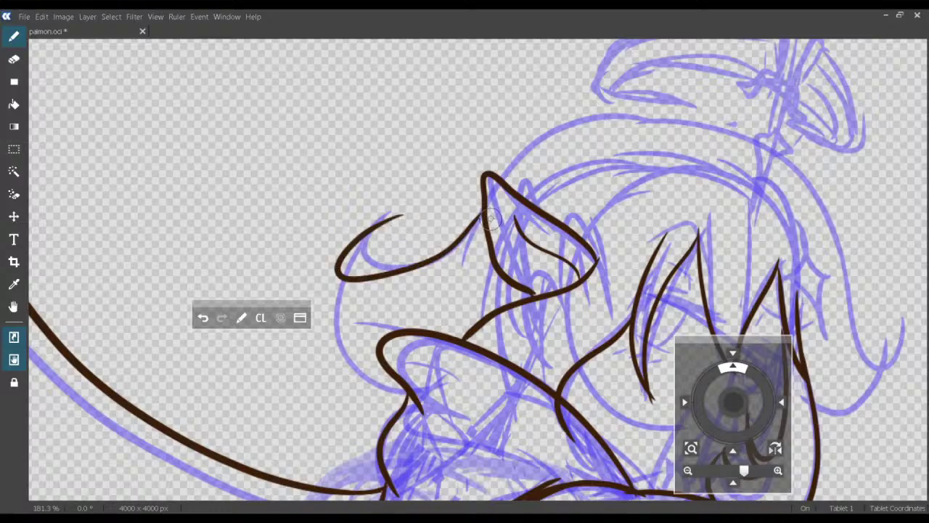
pyautogui.hotkey('ctrl', 'z')
pyautogui.moveTo(482, 214)
pyautogui.mouseDown()
pyautogui.moveTo(455, 249)
pyautogui.moveTo(401, 273)
pyautogui.moveTo(349, 270)
pyautogui.moveTo(364, 232)
pyautogui.moveTo(401, 213)
pyautogui.moveTo(393, 215)
pyautogui.moveTo(350, 239)
pyautogui.moveTo(318, 299)
pyautogui.moveTo(325, 371)
pyautogui.moveTo(355, 408)
pyautogui.moveTo(398, 405)
pyautogui.mouseUp()
pyautogui.hotkey('ctrl', 'z')
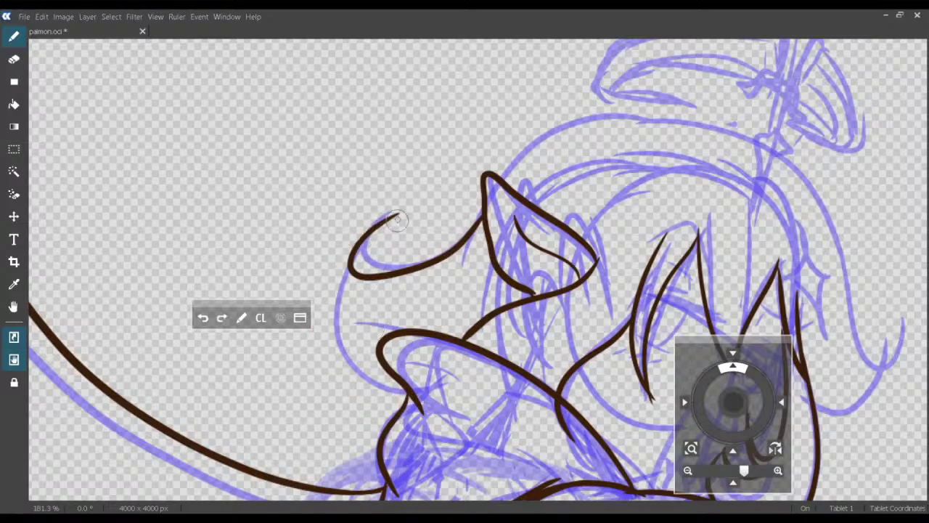
pyautogui.moveTo(398, 214)
pyautogui.mouseDown()
pyautogui.moveTo(372, 232)
pyautogui.moveTo(342, 279)
pyautogui.mouseUp()
pyautogui.hotkey('ctrl', 'z')
pyautogui.moveTo(396, 215)
pyautogui.mouseDown()
pyautogui.moveTo(342, 252)
pyautogui.moveTo(323, 315)
pyautogui.moveTo(334, 371)
pyautogui.moveTo(386, 403)
pyautogui.mouseUp()
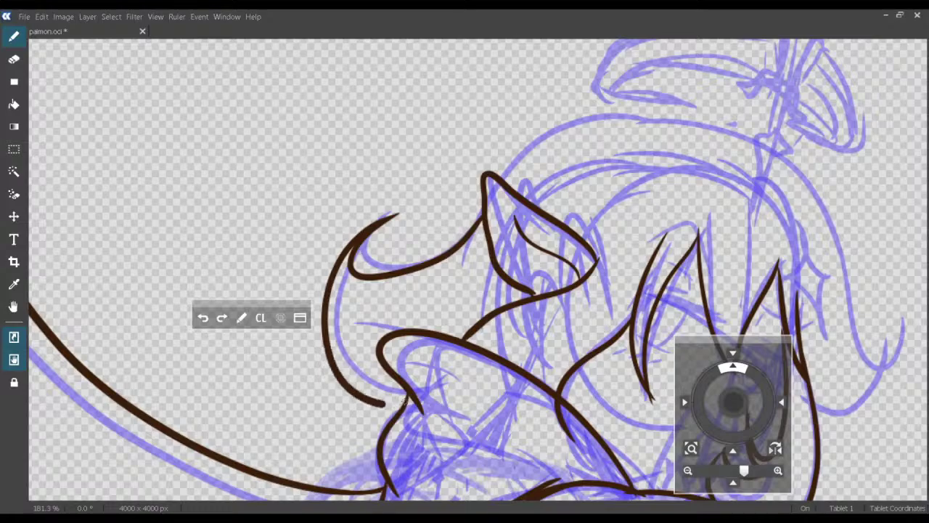
# Ink the outer hair outline from the ear tip over the crown to the curled end, then its lower edge back to the face strand.
pyautogui.moveTo(520, 336); pyautogui.dragTo(407, 381)
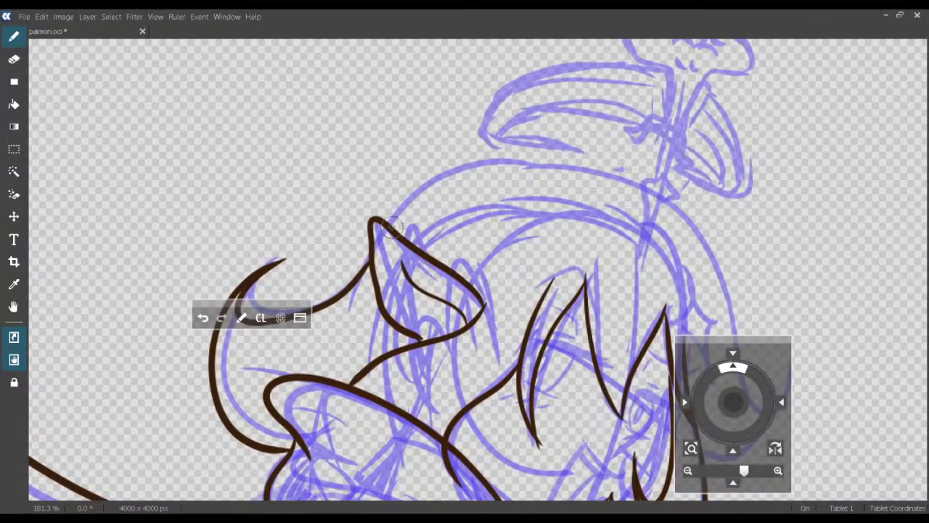
pyautogui.moveTo(392, 219)
pyautogui.mouseDown()
pyautogui.moveTo(469, 176)
pyautogui.moveTo(532, 167)
pyautogui.moveTo(596, 178)
pyautogui.moveTo(702, 234)
pyautogui.mouseUp()
pyautogui.hotkey('ctrl', '-')
pyautogui.moveTo(452, 229)
pyautogui.mouseDown()
pyautogui.moveTo(416, 189)
pyautogui.moveTo(366, 224)
pyautogui.moveTo(419, 179)
pyautogui.moveTo(514, 174)
pyautogui.moveTo(612, 241)
pyautogui.moveTo(631, 340)
pyautogui.moveTo(656, 344)
pyautogui.mouseUp()
pyautogui.hotkey('ctrl', 'z')
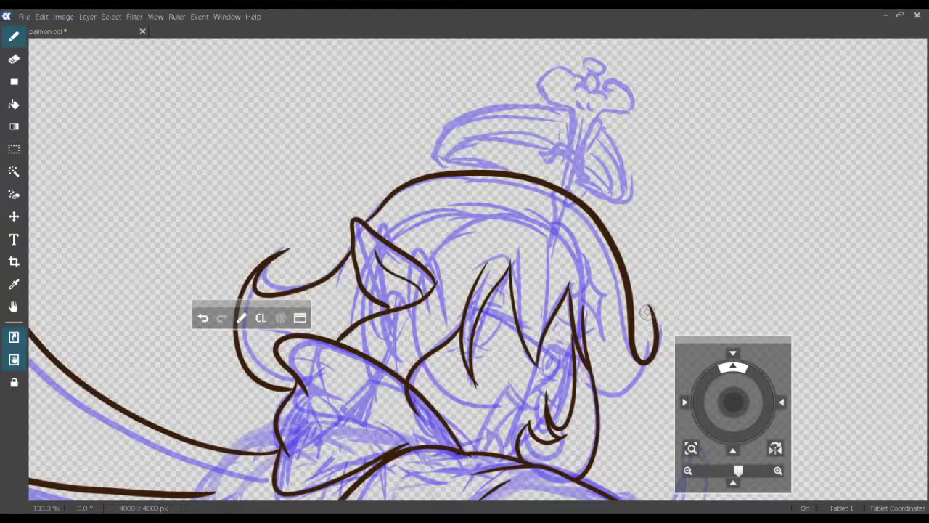
pyautogui.moveTo(647, 307)
pyautogui.mouseDown()
pyautogui.moveTo(660, 342)
pyautogui.moveTo(660, 401)
pyautogui.moveTo(631, 423)
pyautogui.moveTo(607, 406)
pyautogui.moveTo(600, 356)
pyautogui.moveTo(526, 312)
pyautogui.mouseUp()
pyautogui.hotkey('ctrl', 'z')
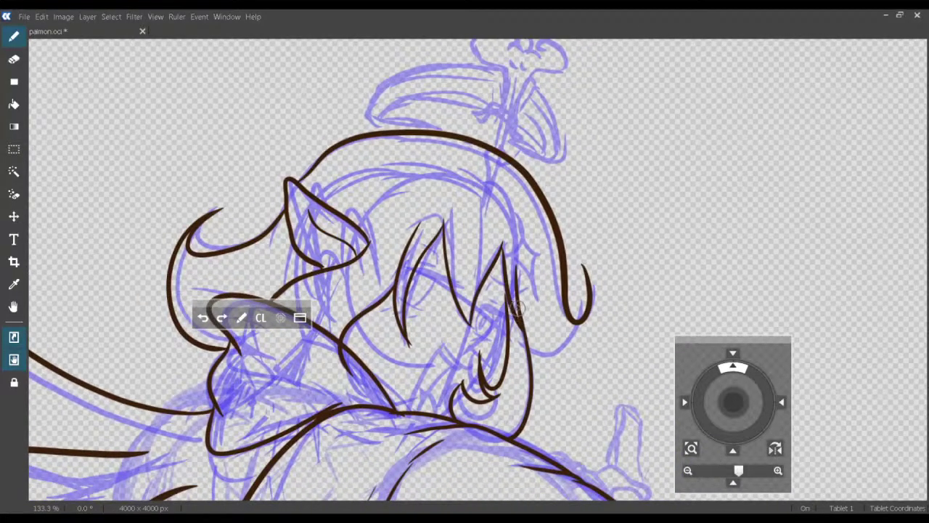
pyautogui.moveTo(535, 354)
pyautogui.mouseDown()
pyautogui.moveTo(590, 372)
pyautogui.moveTo(606, 357)
pyautogui.moveTo(585, 266)
pyautogui.mouseUp()
# Save the drawing with the inked ear and hair outlines.
pyautogui.moveTo(498, 306); pyautogui.dragTo(520, 331)
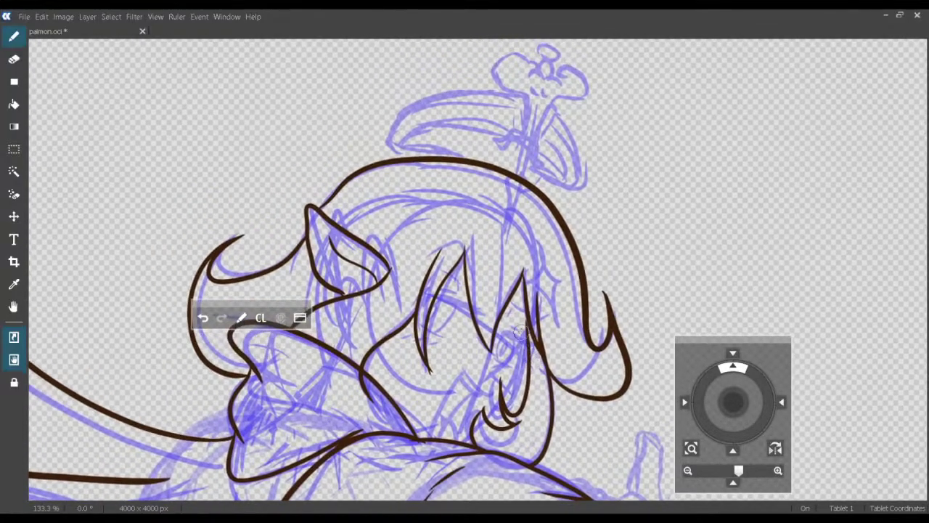
pyautogui.moveTo(361, 291); pyautogui.dragTo(363, 291)
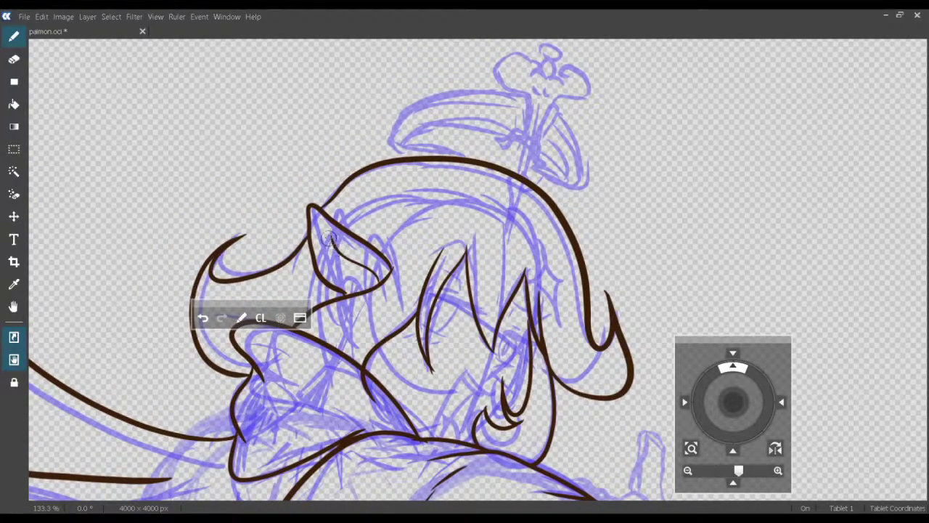
pyautogui.moveTo(371, 329); pyautogui.dragTo(383, 222)
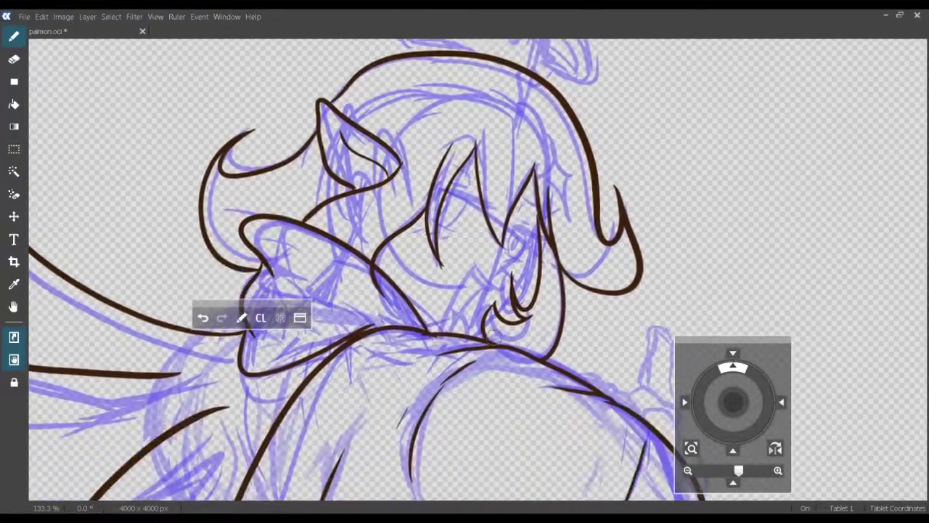
pyautogui.moveTo(606, 394); pyautogui.dragTo(509, 311)
pyautogui.moveTo(579, 310)
pyautogui.mouseDown()
pyautogui.moveTo(485, 312)
pyautogui.moveTo(492, 234)
pyautogui.mouseUp()
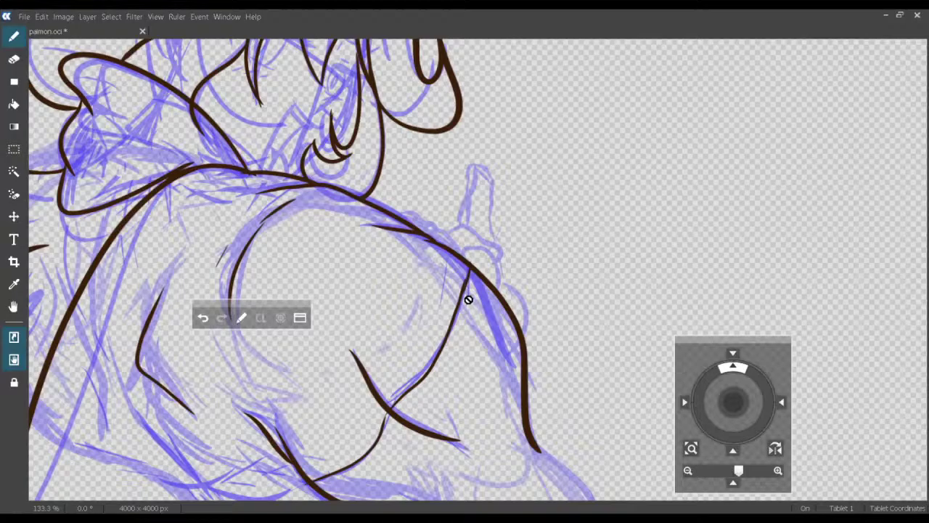
pyautogui.hotkey('ctrl', 's')
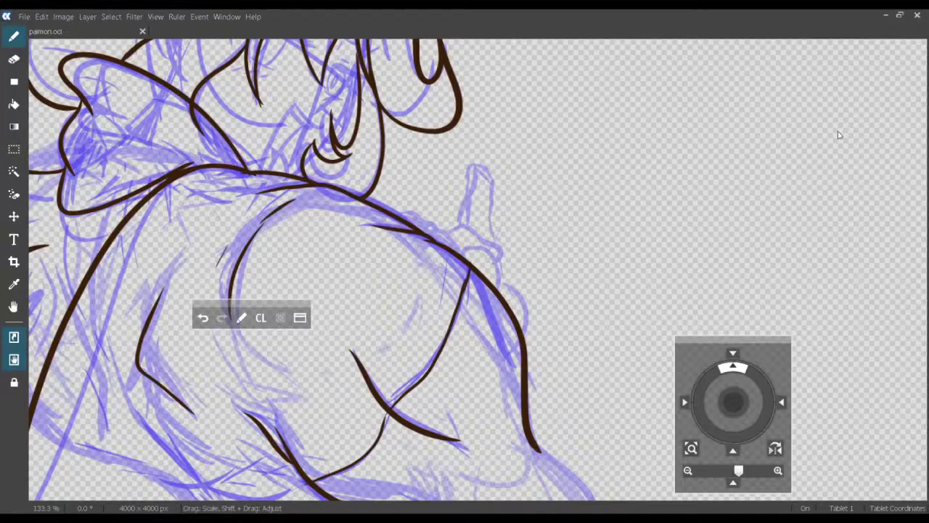
# Ink the far hand's thumb bump, curled finger and outer palm edge where they emerge behind the upper arm.
pyautogui.moveTo(838, 133); pyautogui.dragTo(845, 130)
pyautogui.hotkey('ctrl', '+')
pyautogui.hotkey('ctrl', '+')
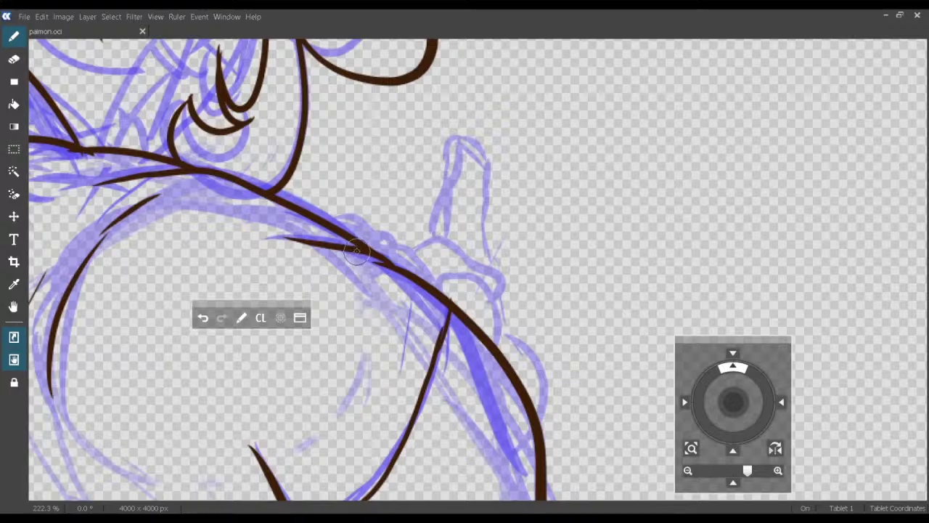
pyautogui.moveTo(356, 251)
pyautogui.mouseDown()
pyautogui.moveTo(428, 213)
pyautogui.moveTo(445, 251)
pyautogui.moveTo(409, 275)
pyautogui.moveTo(483, 267)
pyautogui.moveTo(524, 279)
pyautogui.moveTo(485, 300)
pyautogui.moveTo(487, 274)
pyautogui.moveTo(508, 274)
pyautogui.moveTo(532, 293)
pyautogui.moveTo(543, 316)
pyautogui.moveTo(530, 385)
pyautogui.mouseUp()
pyautogui.hotkey('ctrl', 'z')
pyautogui.moveTo(532, 353)
pyautogui.mouseDown()
pyautogui.moveTo(560, 364)
pyautogui.moveTo(584, 413)
pyautogui.moveTo(573, 456)
pyautogui.moveTo(519, 476)
pyautogui.mouseUp()
pyautogui.hotkey('ctrl', 'z')
pyautogui.moveTo(517, 324)
pyautogui.mouseDown()
pyautogui.moveTo(539, 350)
pyautogui.moveTo(537, 423)
pyautogui.moveTo(521, 434)
pyautogui.mouseUp()
pyautogui.hotkey('ctrl', 'z')
pyautogui.moveTo(518, 321)
pyautogui.mouseDown()
pyautogui.moveTo(542, 401)
pyautogui.moveTo(532, 423)
pyautogui.mouseUp()
pyautogui.moveTo(469, 263); pyautogui.dragTo(493, 338)
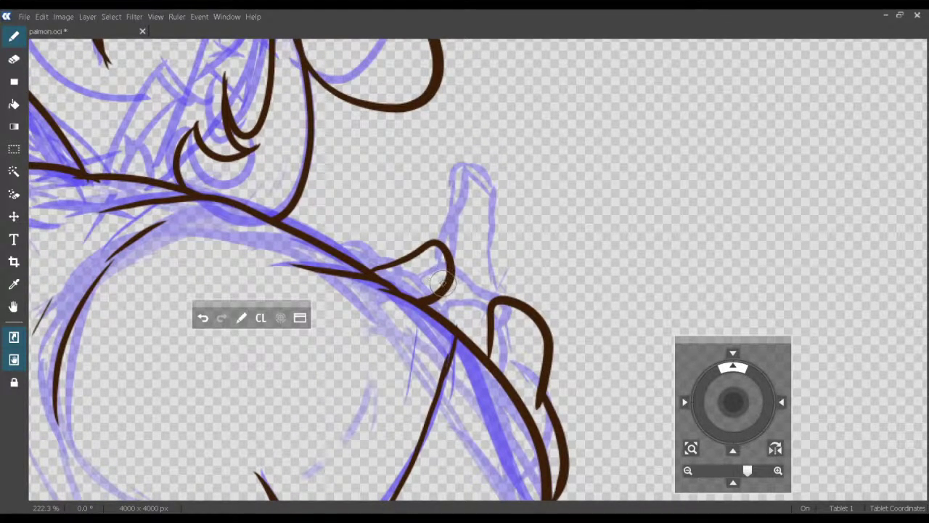
# Ink the short line linking the thumb to the curled finger and the bent finger extending outward above it.
pyautogui.moveTo(444, 286); pyautogui.dragTo(489, 306)
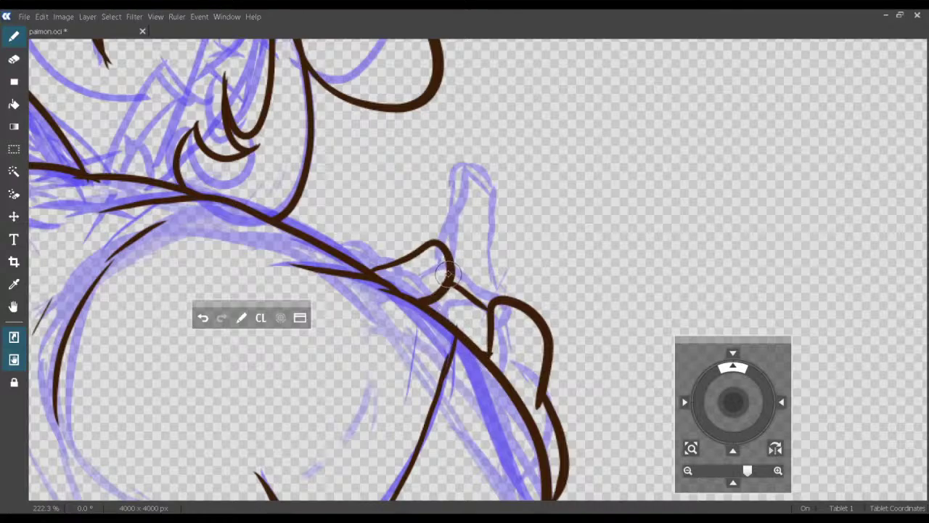
pyautogui.moveTo(455, 272)
pyautogui.mouseDown()
pyautogui.moveTo(518, 279)
pyautogui.moveTo(559, 310)
pyautogui.moveTo(584, 314)
pyautogui.moveTo(577, 357)
pyautogui.moveTo(553, 359)
pyautogui.mouseUp()
pyautogui.hotkey('ctrl', 'z')
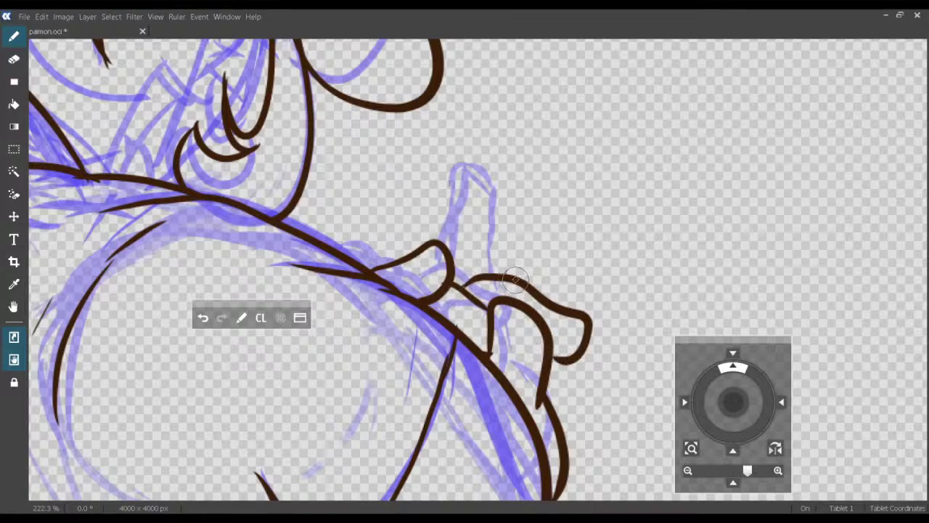
# Ink a raised, rounded finger branching up and outward from the top of the bent finger.
pyautogui.moveTo(518, 277)
pyautogui.mouseDown()
pyautogui.moveTo(549, 241)
pyautogui.moveTo(562, 262)
pyautogui.moveTo(533, 302)
pyautogui.moveTo(527, 275)
pyautogui.moveTo(580, 246)
pyautogui.moveTo(597, 284)
pyautogui.moveTo(592, 297)
pyautogui.moveTo(551, 302)
pyautogui.moveTo(556, 260)
pyautogui.moveTo(584, 245)
pyautogui.moveTo(588, 273)
pyautogui.moveTo(558, 306)
pyautogui.mouseUp()
pyautogui.hotkey('ctrl', 'z')
pyautogui.hotkey('ctrl', 'z')
pyautogui.hotkey('ctrl', 'z')
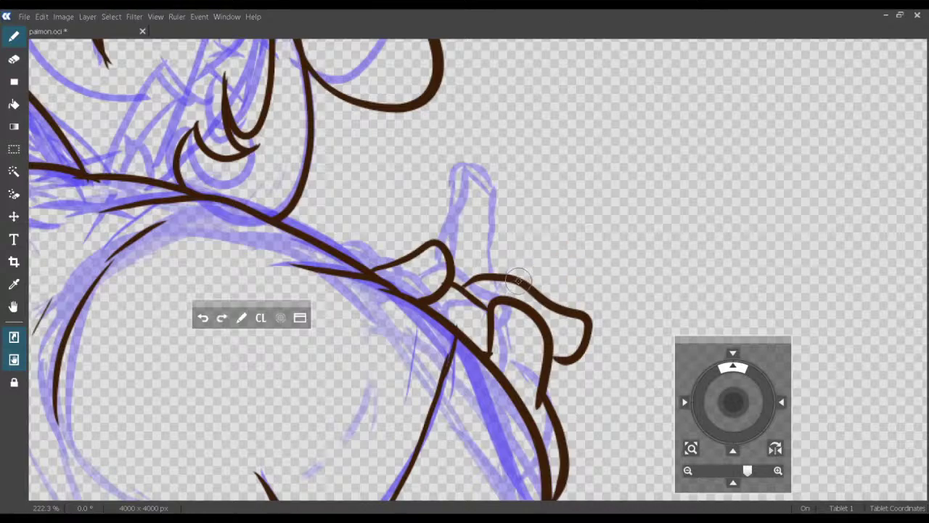
pyautogui.moveTo(518, 276)
pyautogui.mouseDown()
pyautogui.moveTo(570, 239)
pyautogui.moveTo(575, 283)
pyautogui.moveTo(547, 265)
pyautogui.moveTo(576, 239)
pyautogui.moveTo(592, 261)
pyautogui.moveTo(588, 286)
pyautogui.moveTo(536, 330)
pyautogui.moveTo(489, 291)
pyautogui.mouseUp()
pyautogui.hotkey('ctrl', 'z')
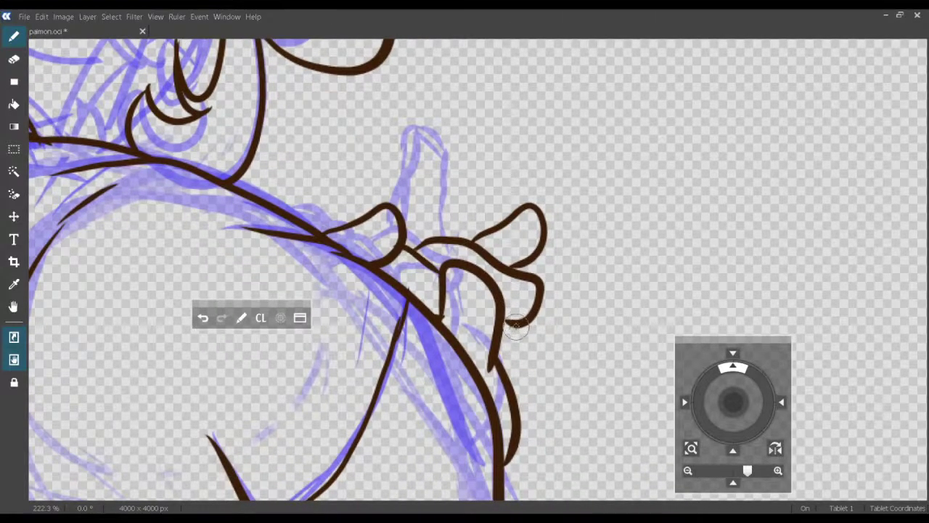
# Ink the slim outer curve below the bent finger, bulging outward and tapering down to the palm edge.
pyautogui.moveTo(516, 327)
pyautogui.mouseDown()
pyautogui.moveTo(539, 351)
pyautogui.moveTo(555, 382)
pyautogui.moveTo(554, 425)
pyautogui.moveTo(509, 455)
pyautogui.mouseUp()
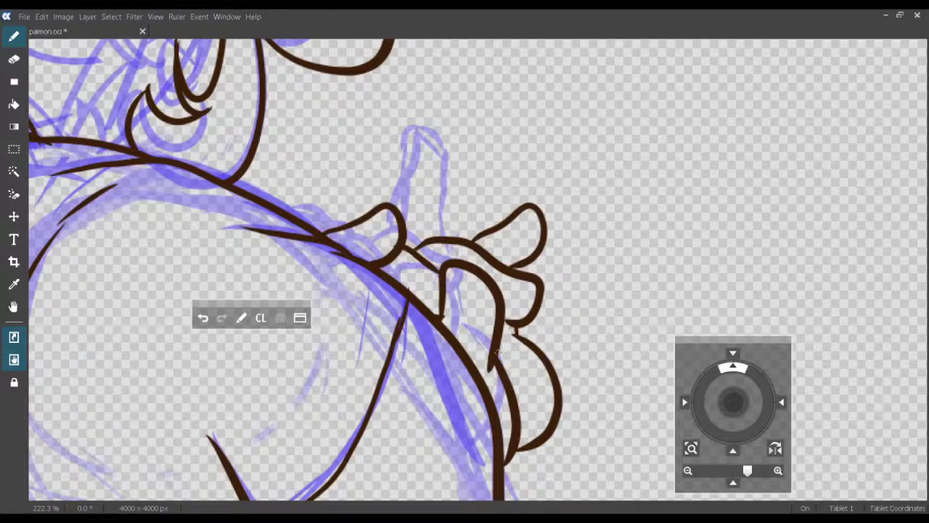
pyautogui.hotkey('ctrl', 'z')
pyautogui.moveTo(522, 344)
pyautogui.mouseDown()
pyautogui.moveTo(544, 413)
pyautogui.moveTo(527, 441)
pyautogui.moveTo(533, 370)
pyautogui.moveTo(519, 331)
pyautogui.moveTo(541, 360)
pyautogui.moveTo(548, 398)
pyautogui.moveTo(515, 450)
pyautogui.mouseUp()
pyautogui.hotkey('ctrl', 'z')
pyautogui.hotkey('ctrl', 'z')
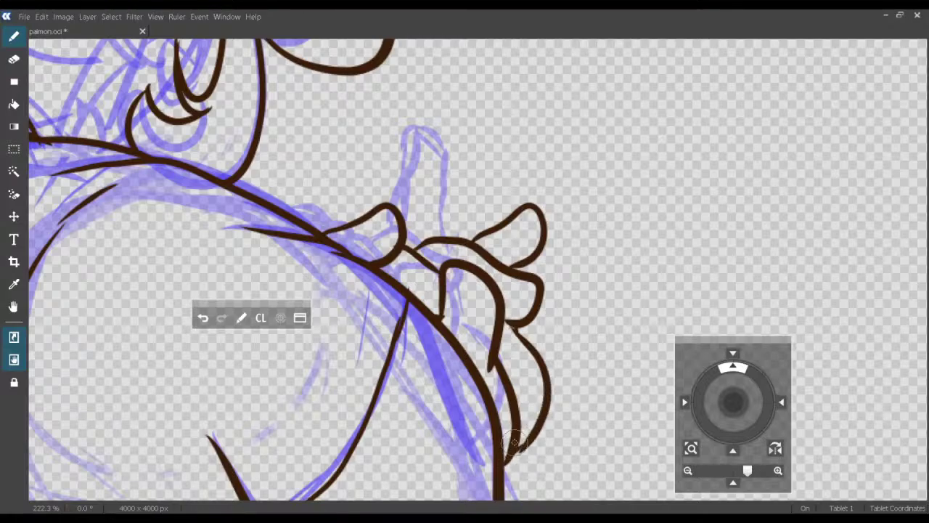
pyautogui.moveTo(504, 369)
pyautogui.mouseDown()
pyautogui.moveTo(527, 328)
pyautogui.moveTo(516, 313)
pyautogui.moveTo(514, 322)
pyautogui.moveTo(554, 309)
pyautogui.moveTo(498, 366)
pyautogui.moveTo(501, 344)
pyautogui.mouseUp()
pyautogui.hotkey('ctrl', 'z')
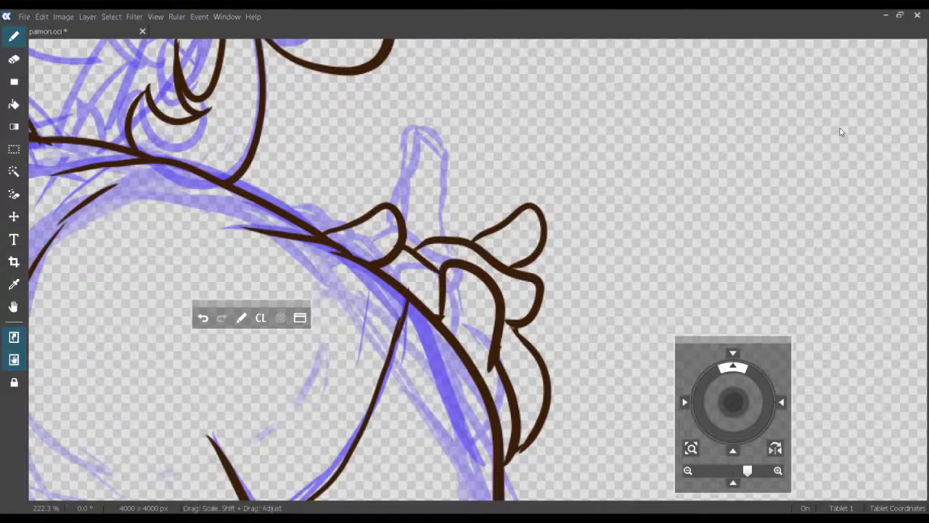
# Ink a short curve behind the collar at the upper wing's base and save the drawing.
pyautogui.moveTo(842, 135); pyautogui.dragTo(839, 133)
pyautogui.scroll(-3, 838, 132)
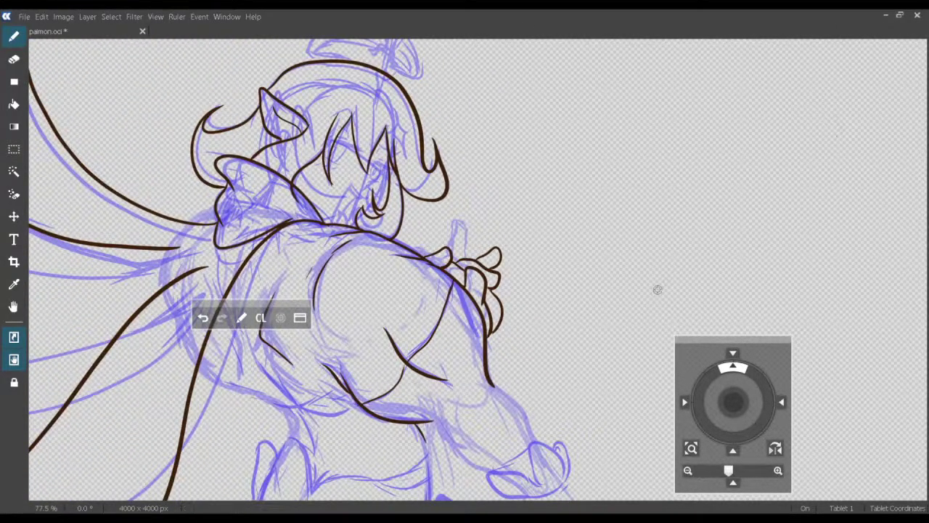
pyautogui.moveTo(609, 356); pyautogui.dragTo(576, 210)
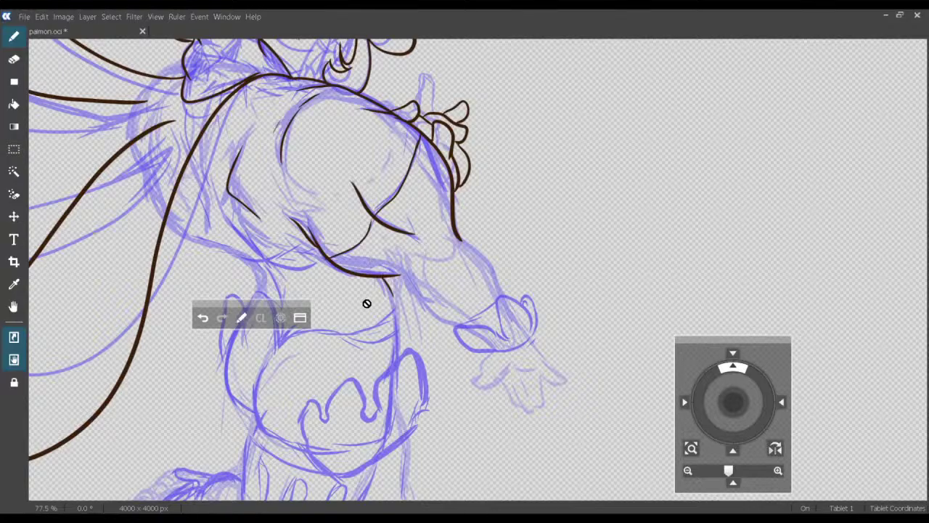
pyautogui.hotkey('ctrl', 's')
pyautogui.scroll(3, 363, 276)
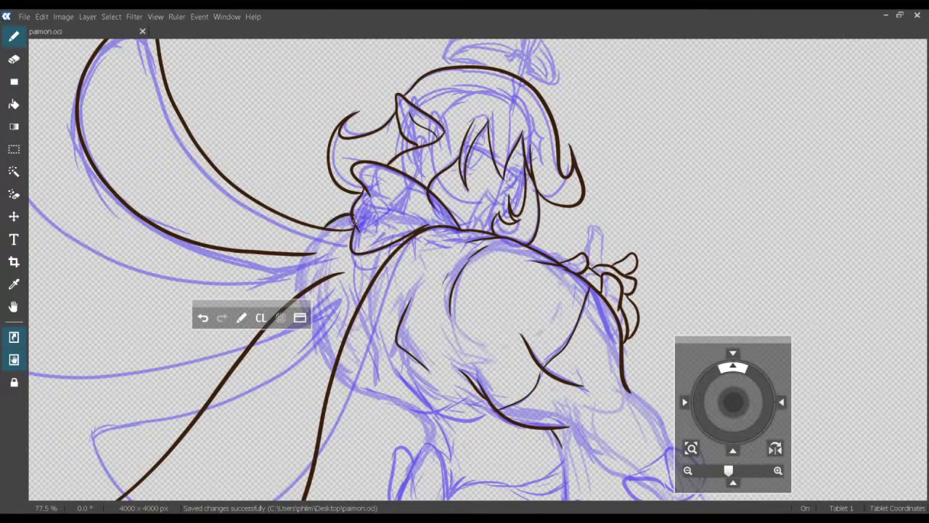
pyautogui.scroll(3, 444, 278)
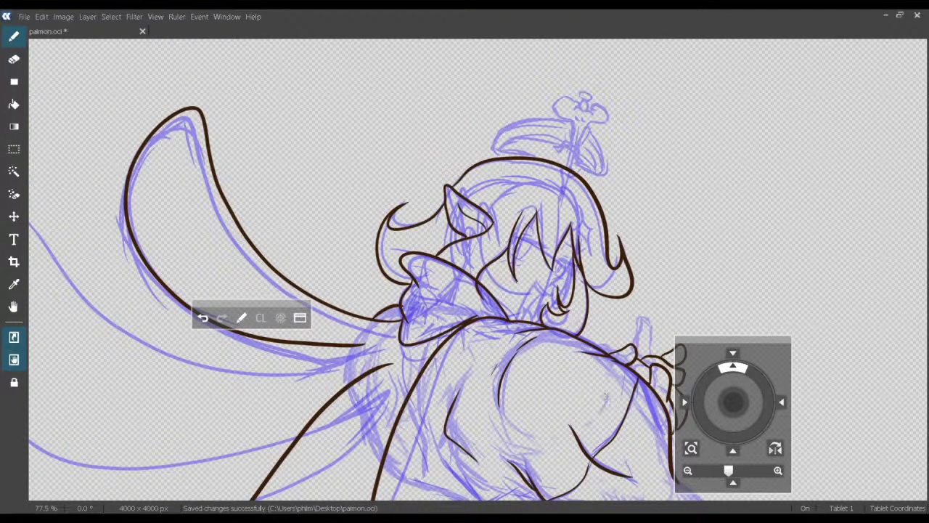
pyautogui.scroll(-9, 607, 395)
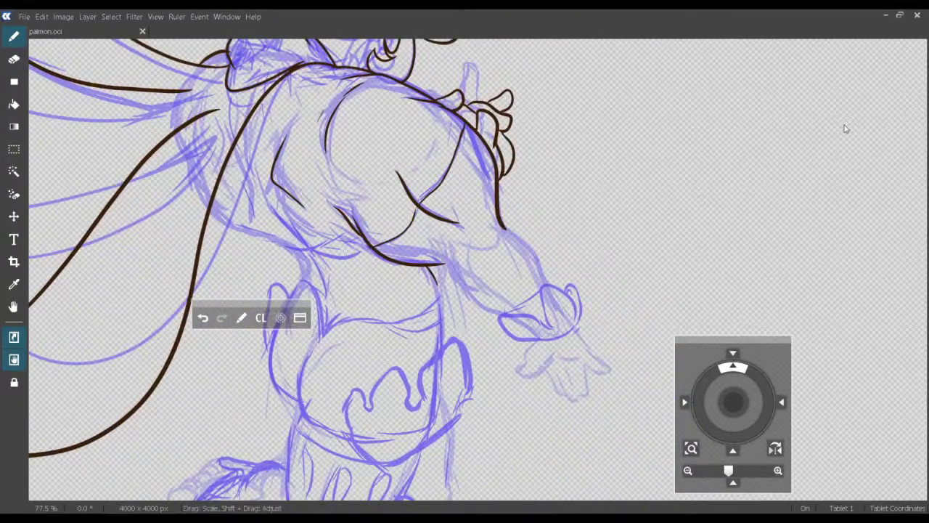
# Ink the near arm's wrist cuff over the sketch, with its small notch loop, pointed flaps and lower rim.
pyautogui.moveTo(831, 131)
pyautogui.mouseDown()
pyautogui.moveTo(840, 131)
pyautogui.moveTo(826, 160)
pyautogui.mouseUp()
pyautogui.moveTo(626, 328); pyautogui.dragTo(400, 191)
pyautogui.moveTo(421, 282); pyautogui.dragTo(443, 295)
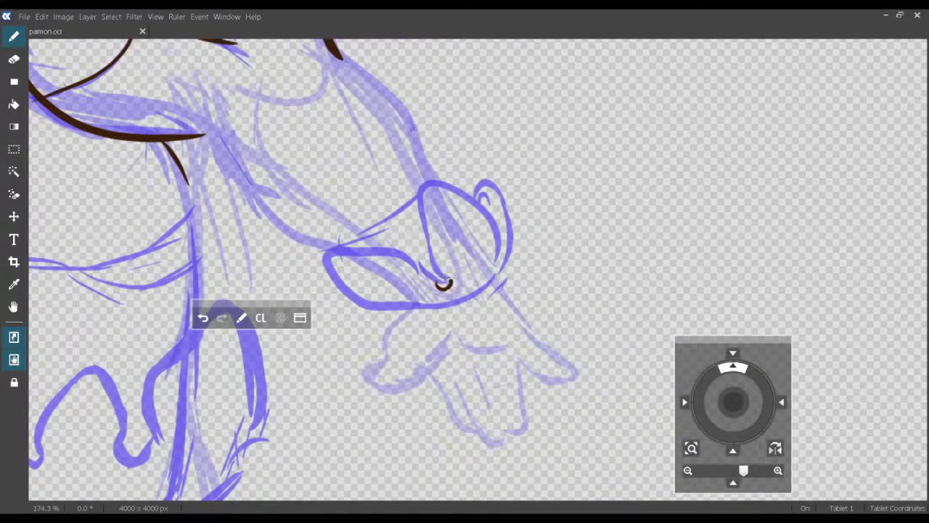
pyautogui.moveTo(443, 281)
pyautogui.mouseDown()
pyautogui.moveTo(425, 212)
pyautogui.moveTo(491, 214)
pyautogui.moveTo(495, 263)
pyautogui.mouseUp()
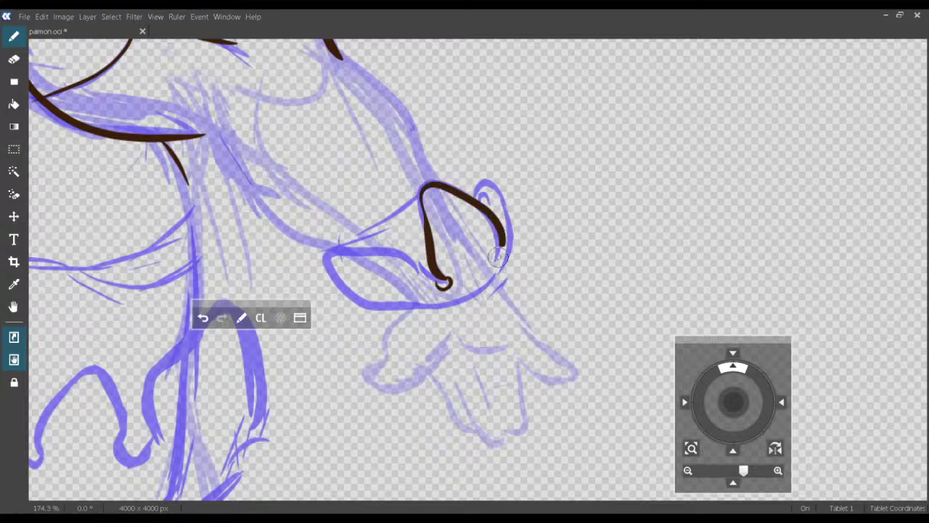
pyautogui.moveTo(428, 268)
pyautogui.mouseDown()
pyautogui.moveTo(446, 265)
pyautogui.moveTo(385, 249)
pyautogui.moveTo(349, 254)
pyautogui.moveTo(385, 316)
pyautogui.moveTo(454, 309)
pyautogui.moveTo(483, 294)
pyautogui.moveTo(506, 279)
pyautogui.moveTo(526, 243)
pyautogui.moveTo(527, 174)
pyautogui.moveTo(505, 163)
pyautogui.mouseUp()
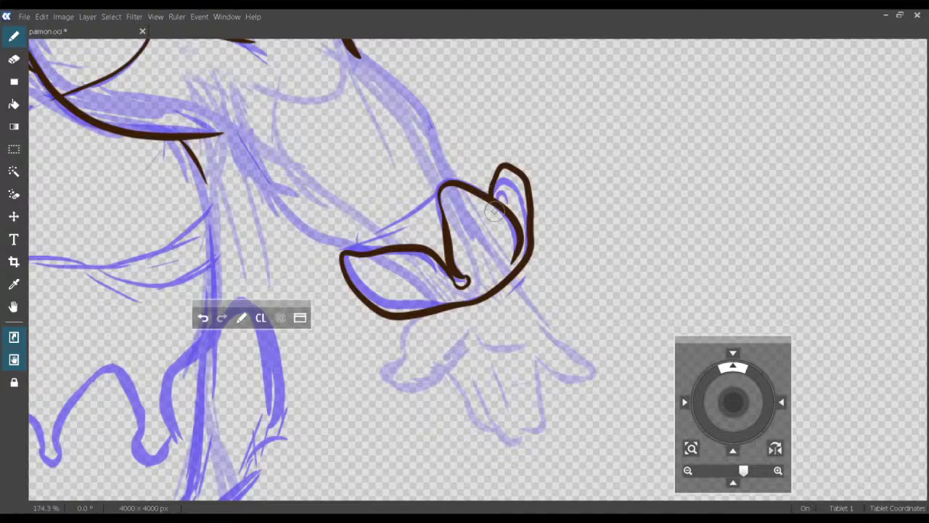
# Ink the underside of the near arm from the elbow notch along the forearm to the cuff.
pyautogui.moveTo(221, 124)
pyautogui.mouseDown()
pyautogui.moveTo(250, 124)
pyautogui.moveTo(377, 323)
pyautogui.moveTo(395, 287)
pyautogui.moveTo(444, 350)
pyautogui.mouseUp()
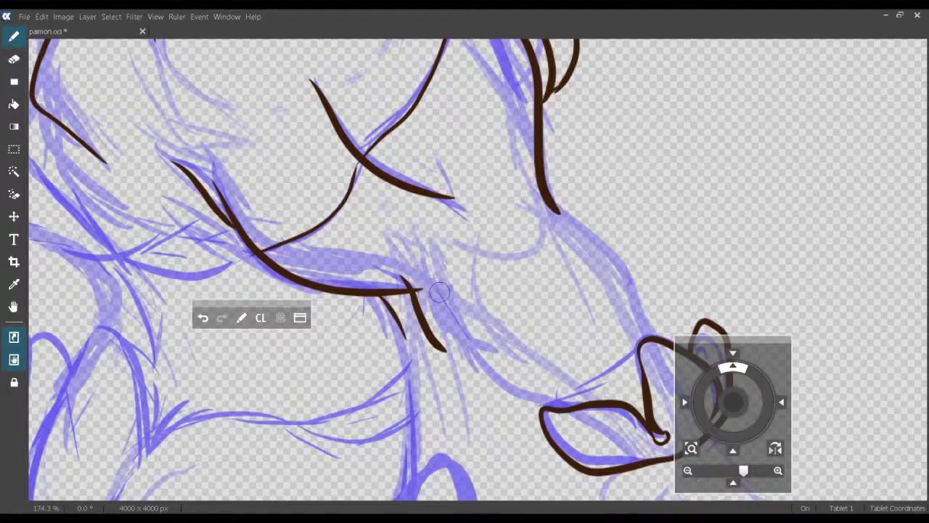
pyautogui.hotkey('ctrl', 'z')
pyautogui.moveTo(410, 274)
pyautogui.mouseDown()
pyautogui.moveTo(451, 350)
pyautogui.moveTo(481, 351)
pyautogui.moveTo(496, 364)
pyautogui.mouseUp()
pyautogui.moveTo(496, 364)
pyautogui.mouseDown()
pyautogui.moveTo(446, 326)
pyautogui.moveTo(488, 372)
pyautogui.moveTo(517, 383)
pyautogui.mouseUp()
pyautogui.hotkey('ctrl', 'z')
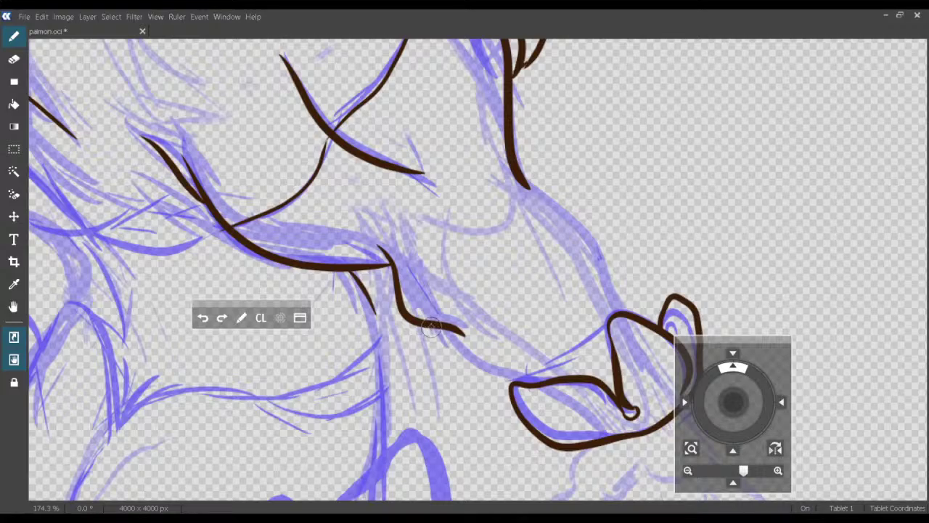
pyautogui.moveTo(457, 352)
pyautogui.mouseDown()
pyautogui.moveTo(476, 370)
pyautogui.moveTo(543, 384)
pyautogui.mouseUp()
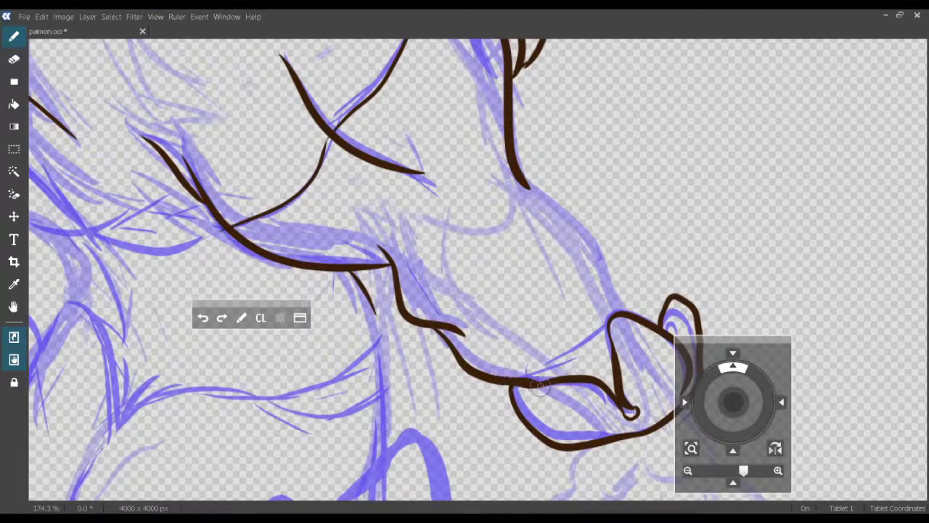
# Ink the forearm's upper outline from the end of the upper-arm line down to the cuff.
pyautogui.moveTo(538, 322); pyautogui.dragTo(556, 379)
pyautogui.moveTo(539, 237)
pyautogui.mouseDown()
pyautogui.moveTo(503, 224)
pyautogui.moveTo(570, 274)
pyautogui.moveTo(601, 347)
pyautogui.moveTo(619, 356)
pyautogui.mouseUp()
pyautogui.moveTo(501, 307); pyautogui.dragTo(552, 365)
pyautogui.moveTo(483, 346)
pyautogui.mouseDown()
pyautogui.moveTo(553, 413)
pyautogui.moveTo(537, 382)
pyautogui.mouseUp()
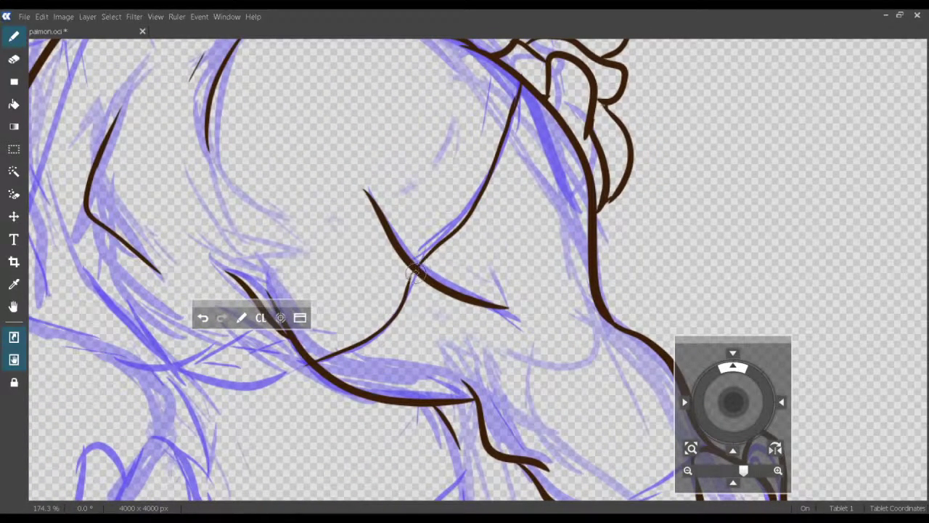
# Touch up the join where the thin curved muscle lines meet the crossing line on the upper arm.
pyautogui.hotkey('ctrl', 'z')
pyautogui.moveTo(403, 282); pyautogui.dragTo(444, 252)
pyautogui.hotkey('ctrl', 'z')
pyautogui.moveTo(464, 312); pyautogui.dragTo(427, 247)
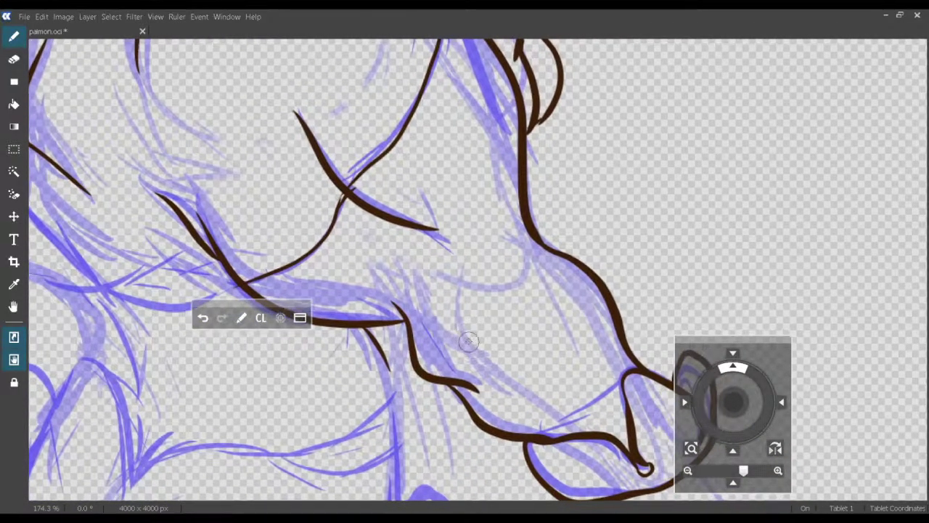
# Ink a long curved crease and a short muscle line on the forearm, plus a short crease beside the shoulder muscle.
pyautogui.moveTo(468, 339)
pyautogui.mouseDown()
pyautogui.moveTo(493, 387)
pyautogui.moveTo(560, 419)
pyautogui.mouseUp()
pyautogui.click(543, 299)
pyautogui.moveTo(559, 317); pyautogui.dragTo(572, 352)
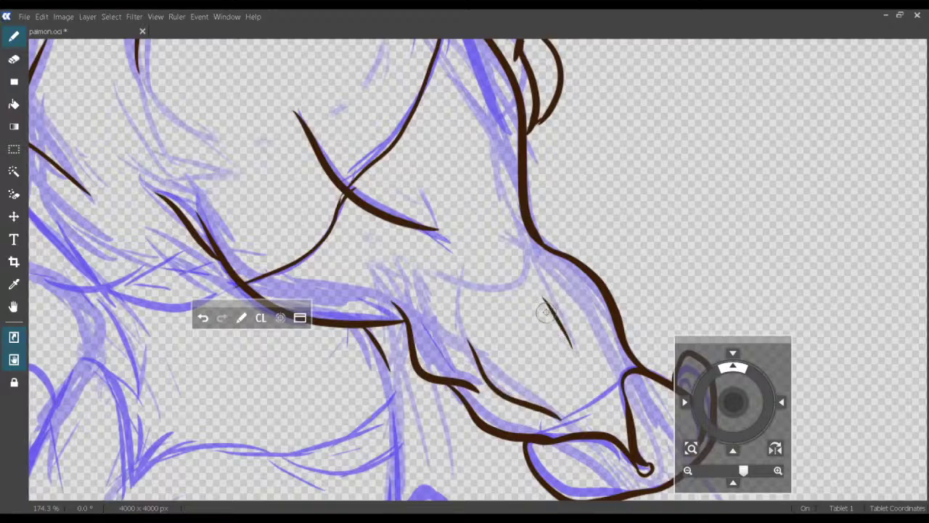
pyautogui.moveTo(515, 250); pyautogui.dragTo(596, 363)
pyautogui.moveTo(555, 288); pyautogui.dragTo(571, 341)
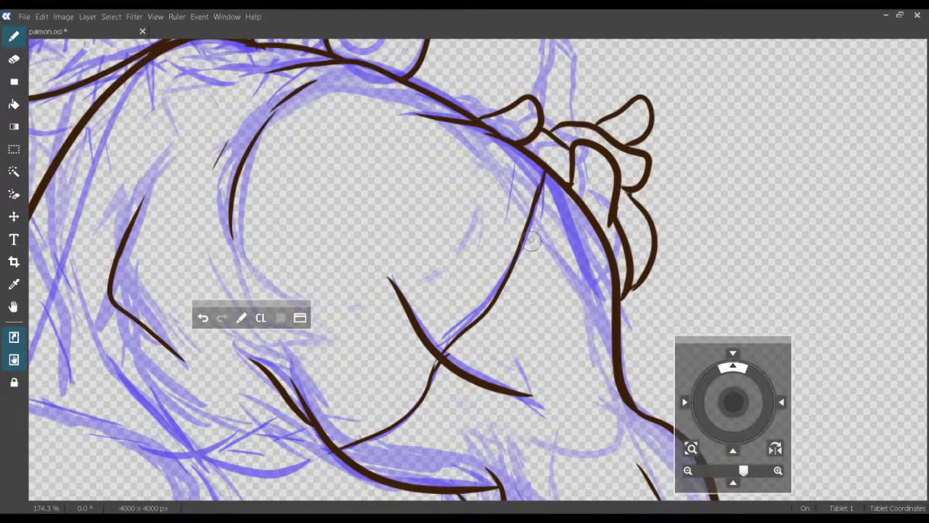
pyautogui.moveTo(529, 223); pyautogui.dragTo(557, 274)
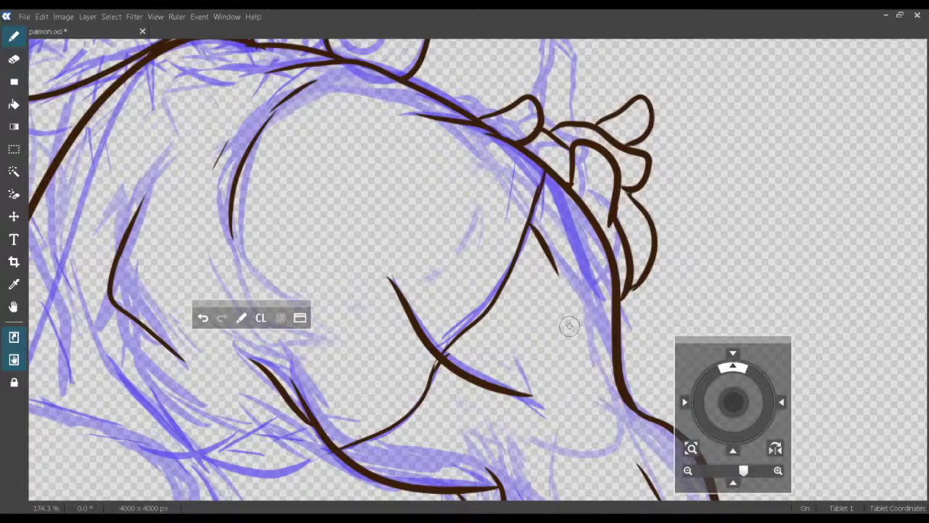
# Try to ink the lower back contour from the lower wing's edge to the waist.
pyautogui.moveTo(568, 326); pyautogui.dragTo(618, 261)
pyautogui.scroll(-5, 834, 135)
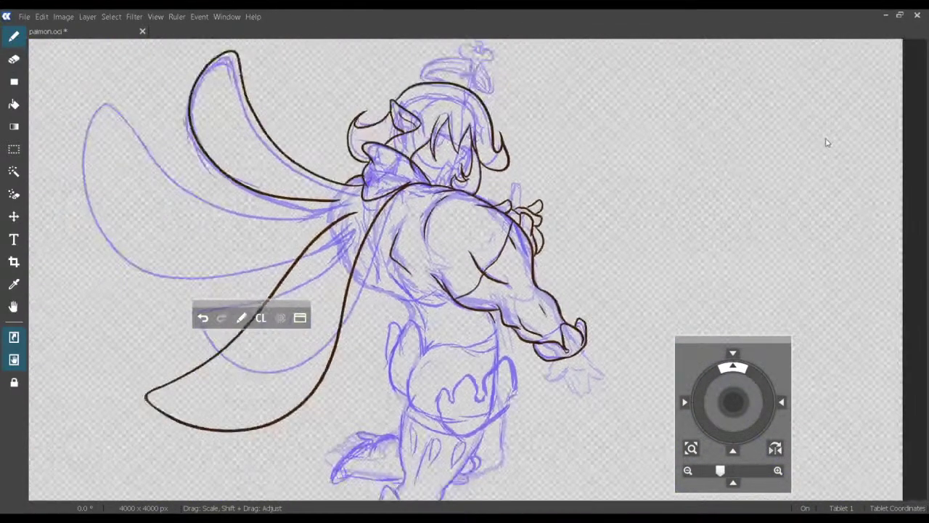
pyautogui.scroll(6, 835, 140)
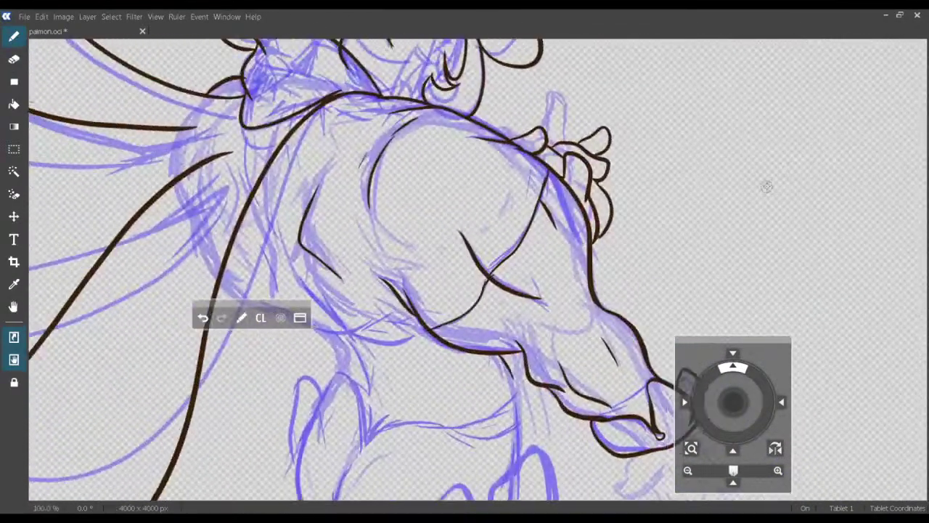
pyautogui.moveTo(416, 394); pyautogui.dragTo(399, 318)
pyautogui.moveTo(206, 259); pyautogui.dragTo(392, 271)
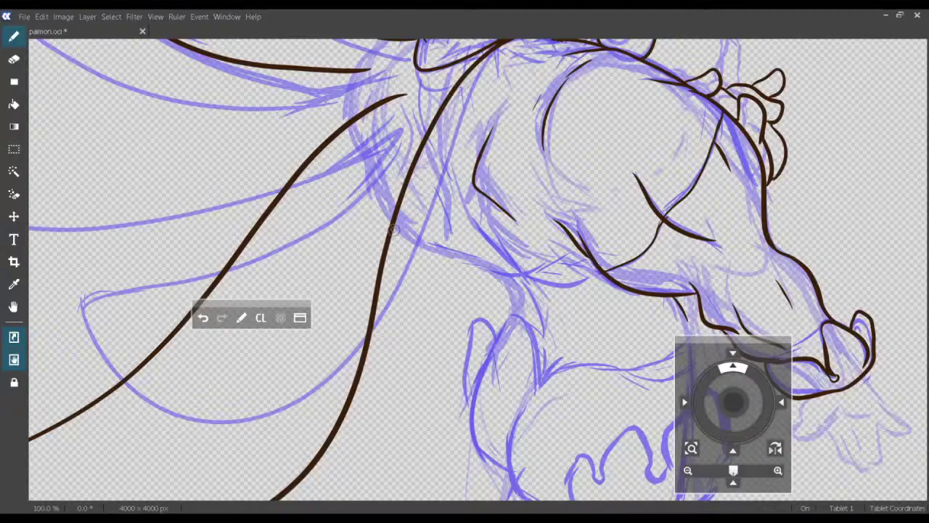
pyautogui.moveTo(389, 225)
pyautogui.mouseDown()
pyautogui.moveTo(415, 258)
pyautogui.moveTo(428, 262)
pyautogui.moveTo(410, 247)
pyautogui.moveTo(475, 261)
pyautogui.mouseUp()
pyautogui.hotkey('ctrl', 'z')
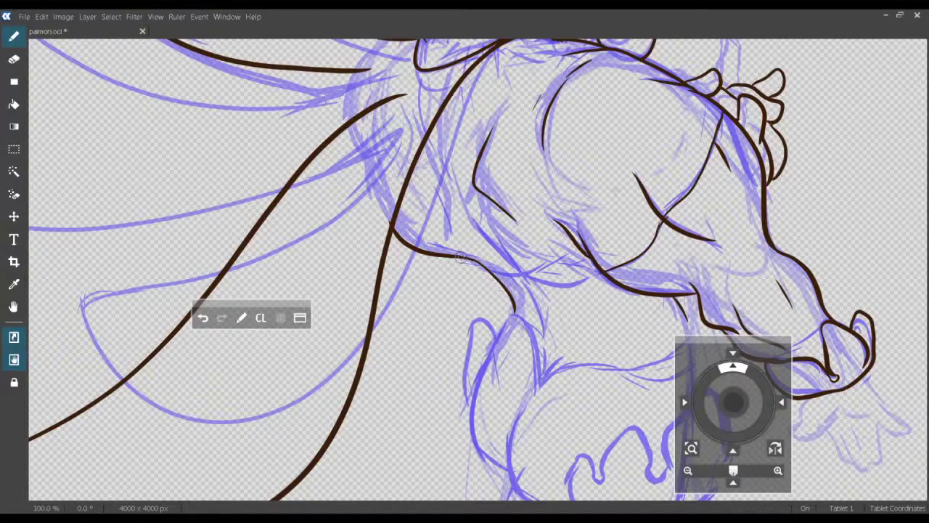
# Redraw the lower back contour closer up as one smooth curve from the lower wing's edge down to the waist.
pyautogui.scroll(8, 820, 138)
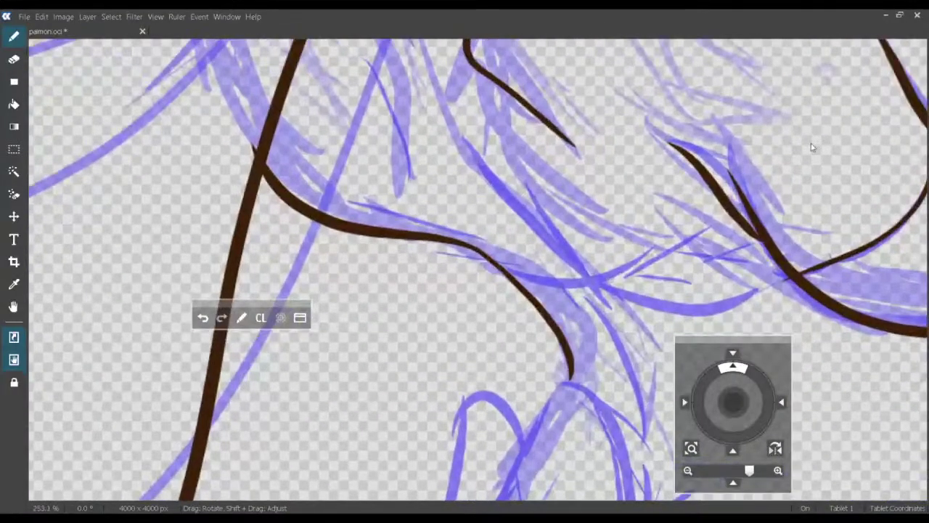
pyautogui.moveTo(608, 219); pyautogui.dragTo(597, 302)
pyautogui.moveTo(286, 255)
pyautogui.mouseDown()
pyautogui.moveTo(345, 238)
pyautogui.moveTo(354, 279)
pyautogui.moveTo(473, 298)
pyautogui.mouseUp()
pyautogui.hotkey('ctrl', 'z')
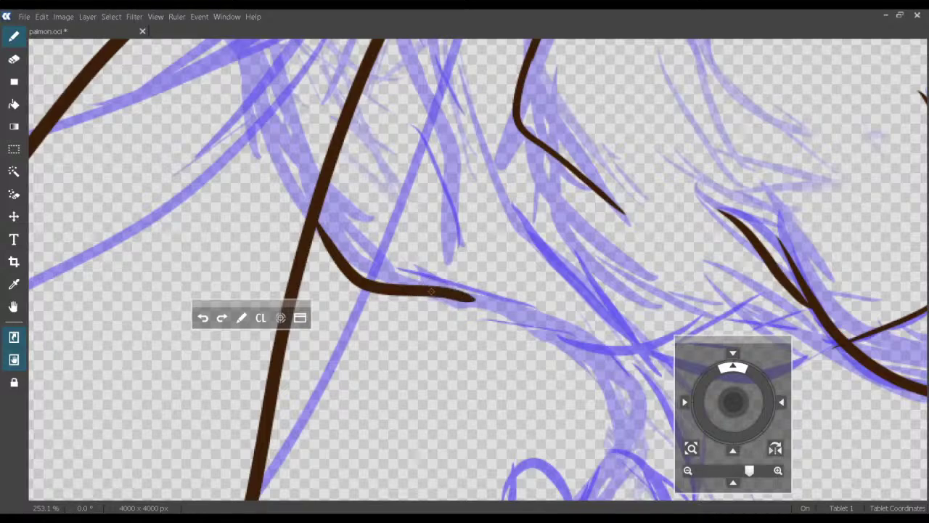
pyautogui.hotkey('ctrl', 'z')
pyautogui.moveTo(316, 233)
pyautogui.mouseDown()
pyautogui.moveTo(407, 289)
pyautogui.moveTo(529, 315)
pyautogui.moveTo(570, 334)
pyautogui.moveTo(631, 392)
pyautogui.moveTo(627, 439)
pyautogui.moveTo(607, 457)
pyautogui.mouseUp()
pyautogui.moveTo(364, 271); pyautogui.dragTo(429, 317)
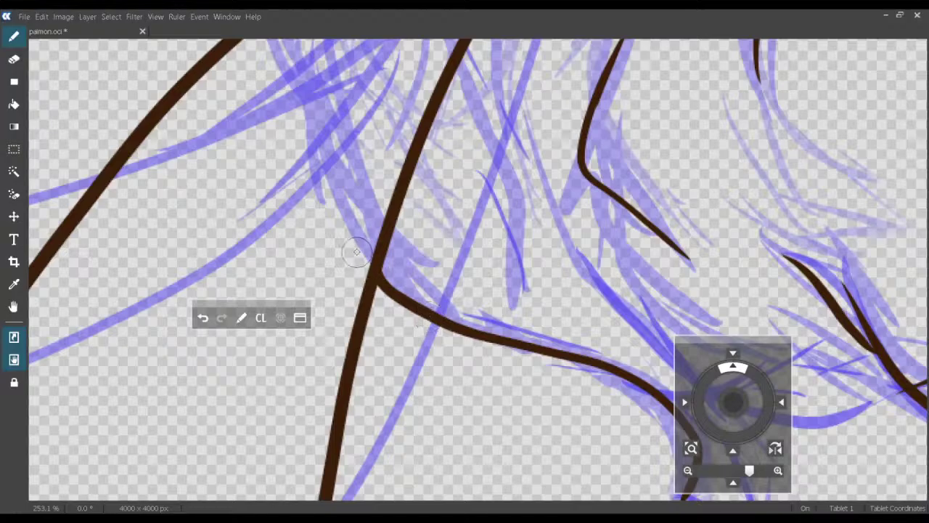
# Thicken the lower wing's edge line where it meets the lower back contour.
pyautogui.moveTo(375, 294); pyautogui.dragTo(351, 429)
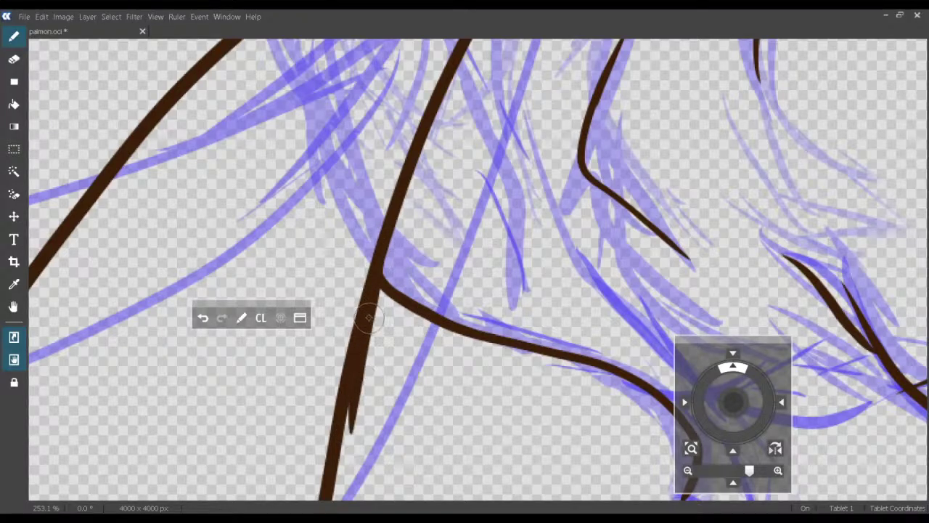
pyautogui.hotkey('ctrl', 'z')
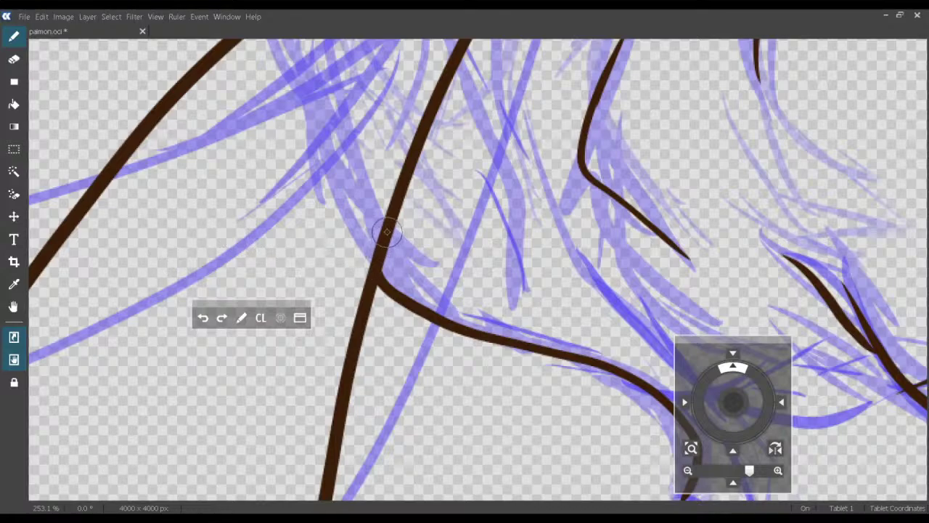
pyautogui.moveTo(380, 283); pyautogui.dragTo(347, 456)
pyautogui.hotkey('ctrl', 'z')
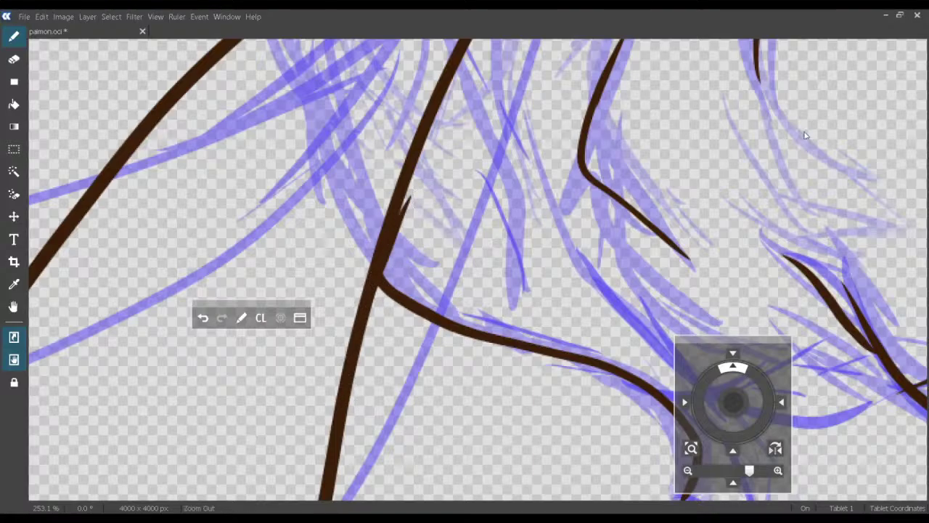
# Ink the character's rear hip contour as one bulging curve from the waist down to the top of the leg.
pyautogui.moveTo(830, 125); pyautogui.dragTo(718, 221)
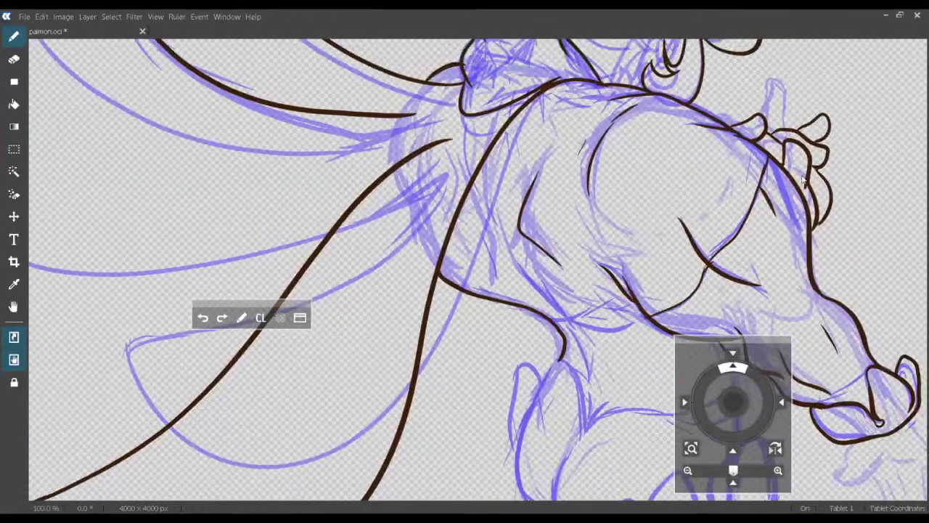
pyautogui.moveTo(681, 307); pyautogui.dragTo(594, 179)
pyautogui.moveTo(821, 143); pyautogui.dragTo(843, 135)
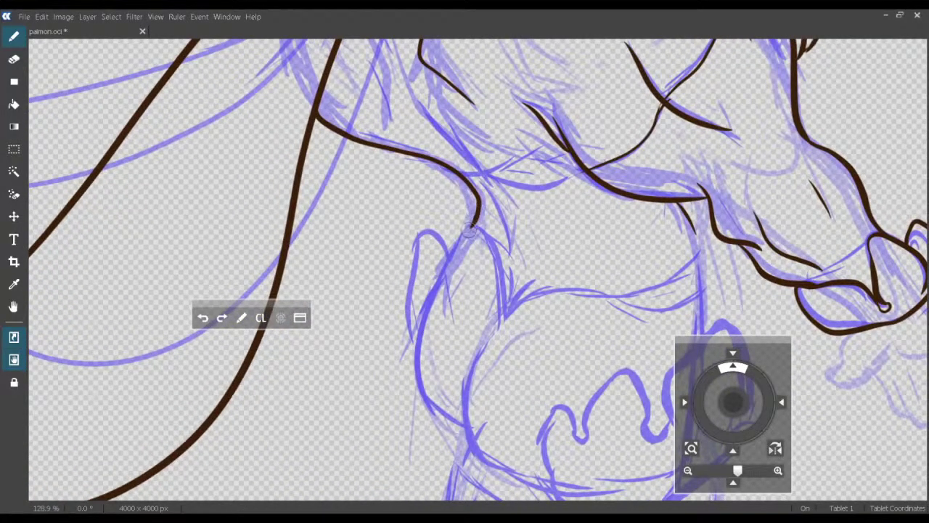
pyautogui.moveTo(469, 229)
pyautogui.mouseDown()
pyautogui.moveTo(428, 283)
pyautogui.moveTo(412, 325)
pyautogui.moveTo(408, 388)
pyautogui.moveTo(428, 425)
pyautogui.moveTo(470, 440)
pyautogui.mouseUp()
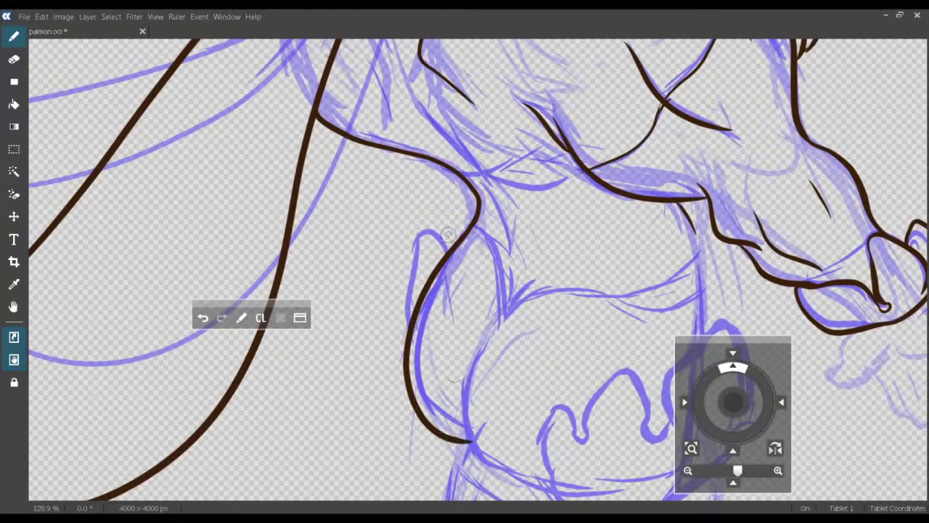
pyautogui.hotkey('ctrl', 'z')
pyautogui.moveTo(473, 216)
pyautogui.mouseDown()
pyautogui.moveTo(447, 257)
pyautogui.moveTo(411, 384)
pyautogui.moveTo(458, 432)
pyautogui.moveTo(471, 433)
pyautogui.moveTo(429, 333)
pyautogui.mouseUp()
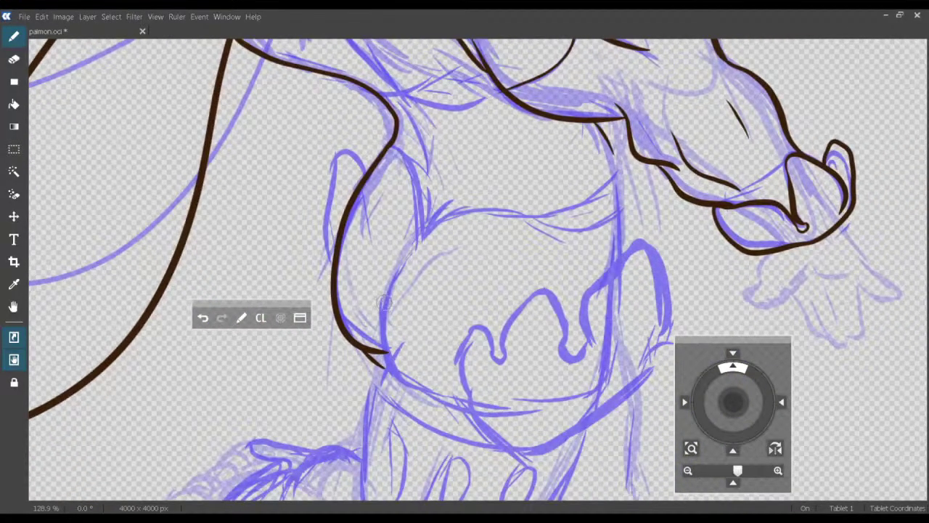
# Ink the near hip's inner crease as a short curve crossing the lower end of the rear hip contour.
pyautogui.moveTo(390, 279)
pyautogui.mouseDown()
pyautogui.moveTo(394, 356)
pyautogui.moveTo(428, 392)
pyautogui.mouseUp()
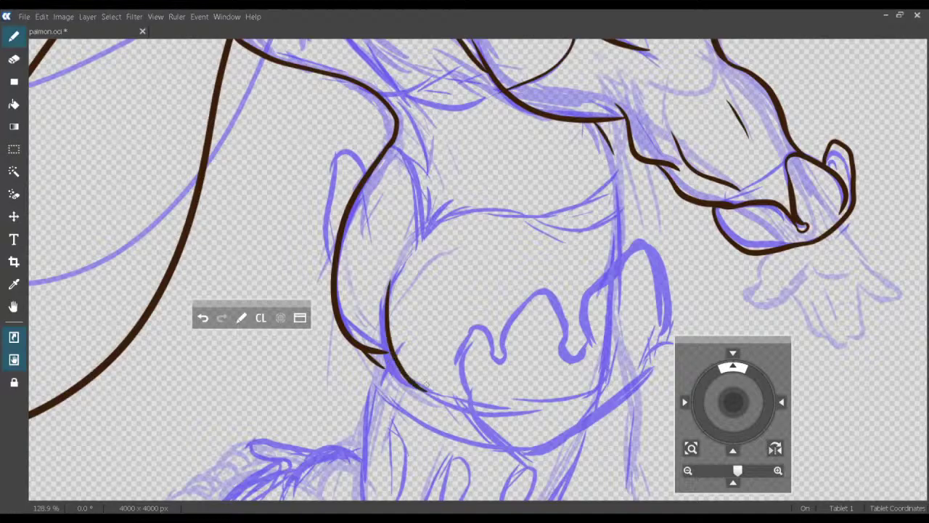
pyautogui.hotkey('ctrl', 'z')
pyautogui.moveTo(398, 275)
pyautogui.mouseDown()
pyautogui.moveTo(391, 348)
pyautogui.moveTo(429, 391)
pyautogui.mouseUp()
pyautogui.moveTo(385, 356)
pyautogui.mouseDown()
pyautogui.moveTo(381, 393)
pyautogui.moveTo(403, 331)
pyautogui.mouseUp()
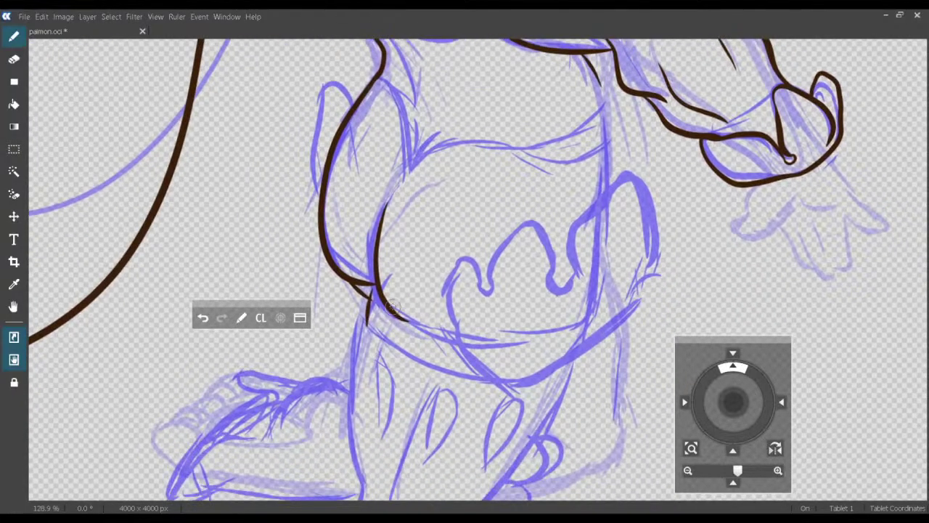
# Redraw the back leg contour as one smooth line from the hip crease down to the bend behind the knee.
pyautogui.hotkey('ctrl', 'z')
pyautogui.hotkey('ctrl', 'z')
pyautogui.moveTo(375, 285)
pyautogui.mouseDown()
pyautogui.moveTo(361, 363)
pyautogui.moveTo(381, 329)
pyautogui.moveTo(448, 263)
pyautogui.mouseUp()
pyautogui.hotkey('ctrl', 'z')
pyautogui.moveTo(434, 192)
pyautogui.mouseDown()
pyautogui.moveTo(405, 341)
pyautogui.moveTo(421, 370)
pyautogui.mouseUp()
pyautogui.moveTo(415, 406); pyautogui.dragTo(393, 427)
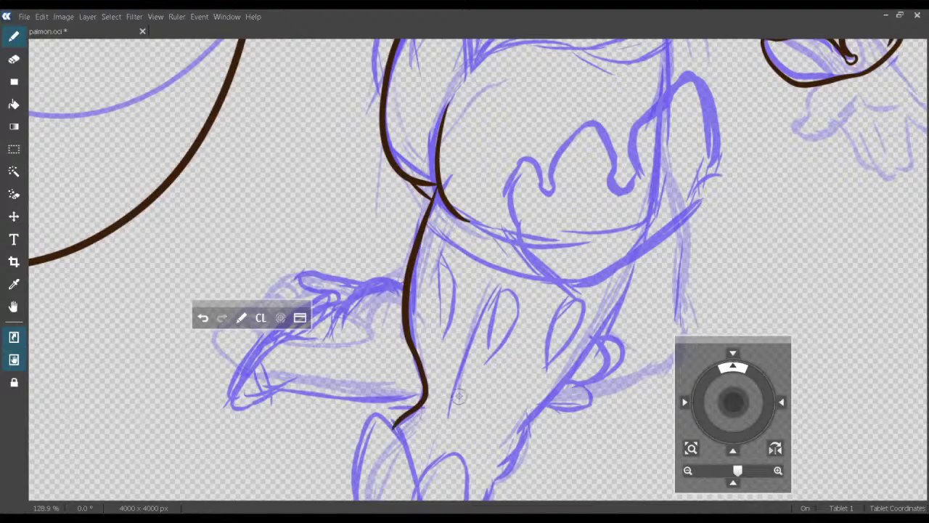
# Save the drawing.
pyautogui.moveTo(554, 334); pyautogui.dragTo(554, 500)
pyautogui.moveTo(562, 312); pyautogui.dragTo(551, 487)
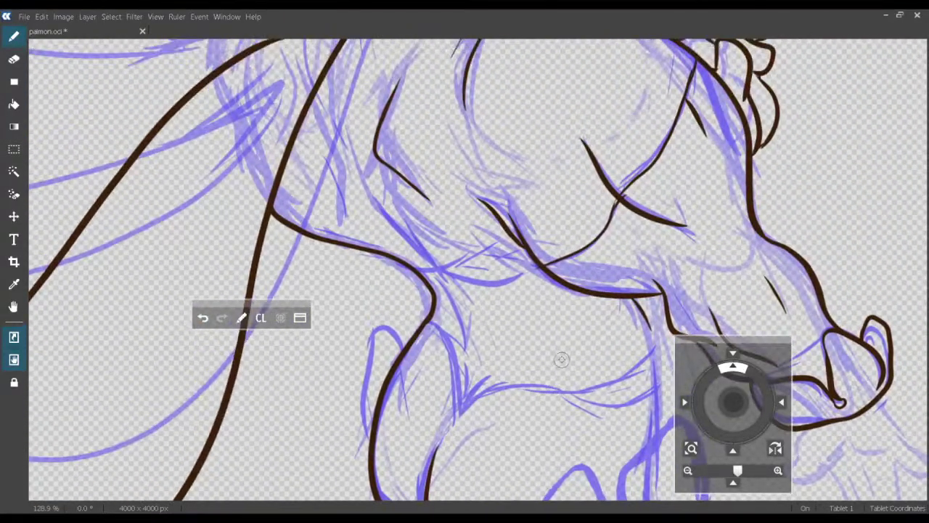
pyautogui.hotkey('ctrl', 's')
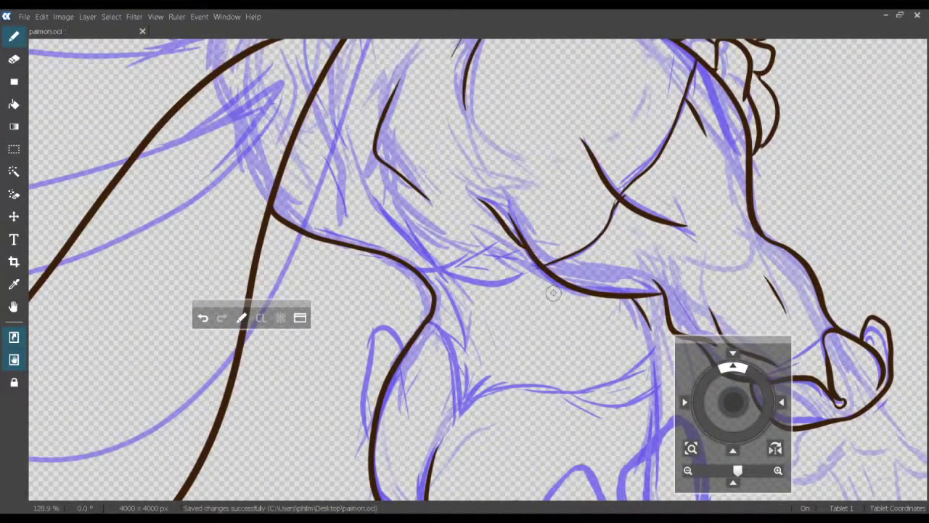
# Ink the waistband from the rear waist down into its V-shaped notch and across to the belly side.
pyautogui.moveTo(587, 306); pyautogui.dragTo(572, 393)
pyautogui.scroll(-6, 837, 130)
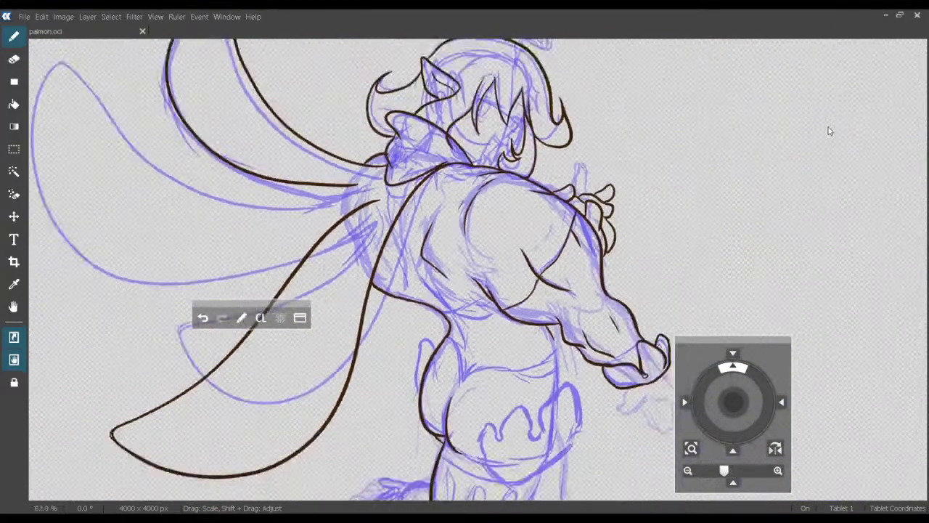
pyautogui.scroll(1, 833, 135)
pyautogui.scroll(7, 835, 137)
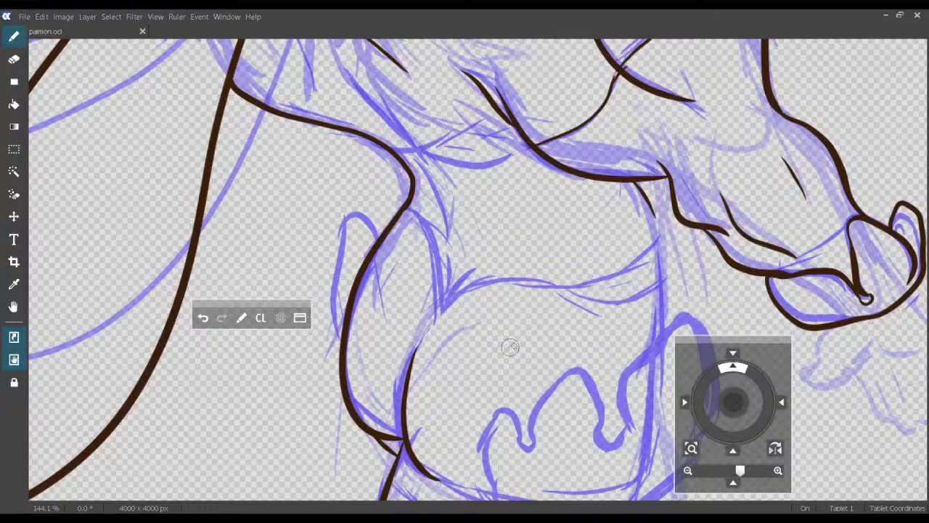
pyautogui.moveTo(403, 204)
pyautogui.mouseDown()
pyautogui.moveTo(430, 242)
pyautogui.moveTo(433, 324)
pyautogui.mouseUp()
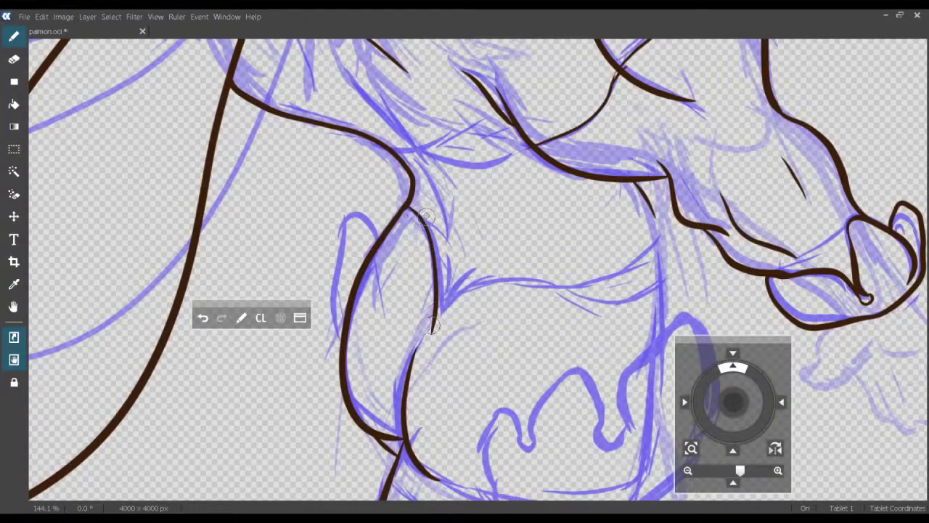
pyautogui.hotkey('ctrl', 'z')
pyautogui.moveTo(405, 209)
pyautogui.mouseDown()
pyautogui.moveTo(426, 236)
pyautogui.moveTo(418, 318)
pyautogui.mouseUp()
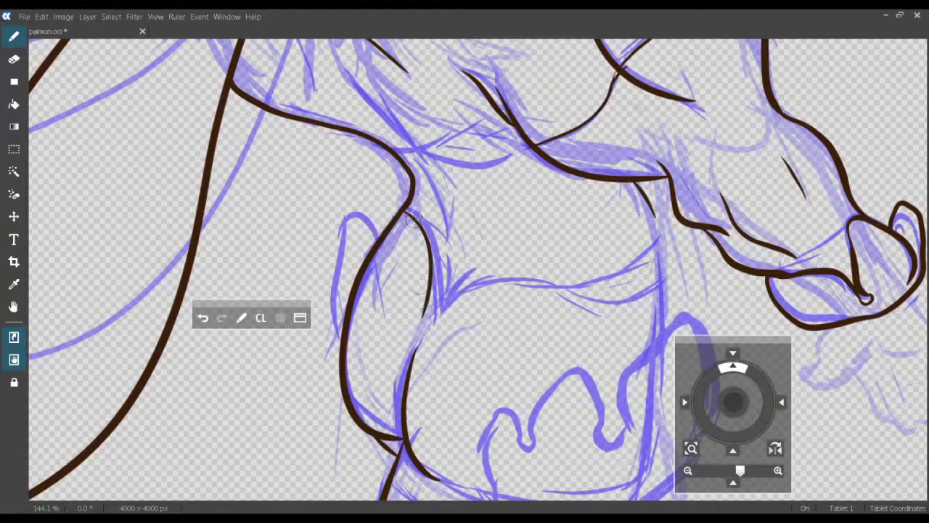
pyautogui.hotkey('ctrl', 'z')
pyautogui.moveTo(406, 210)
pyautogui.mouseDown()
pyautogui.moveTo(438, 290)
pyautogui.moveTo(425, 325)
pyautogui.moveTo(443, 311)
pyautogui.moveTo(428, 321)
pyautogui.moveTo(431, 310)
pyautogui.moveTo(480, 288)
pyautogui.moveTo(582, 284)
pyautogui.moveTo(664, 251)
pyautogui.mouseUp()
# Try to ink the front belly contour from beneath the near arm down past the waistband.
pyautogui.moveTo(637, 260); pyautogui.dragTo(587, 224)
pyautogui.moveTo(595, 154)
pyautogui.mouseDown()
pyautogui.moveTo(622, 214)
pyautogui.moveTo(627, 276)
pyautogui.moveTo(613, 381)
pyautogui.moveTo(525, 226)
pyautogui.mouseUp()
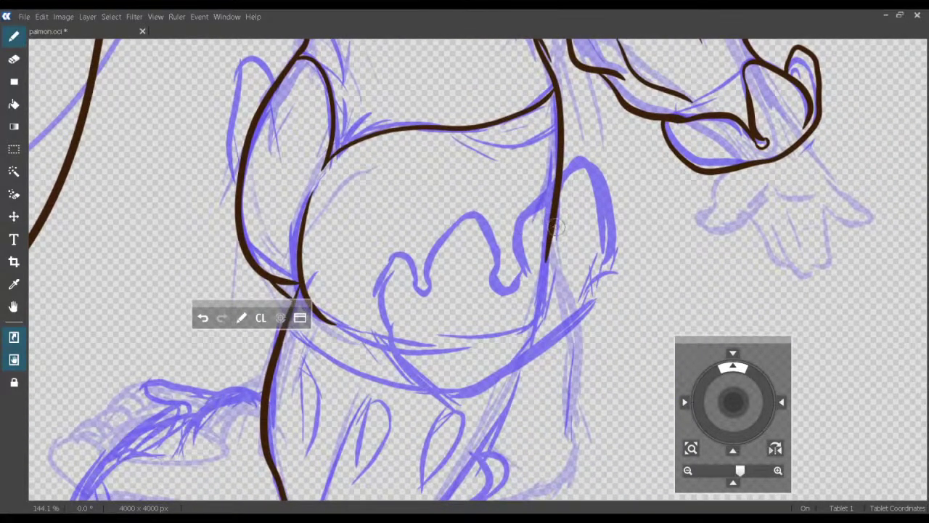
pyautogui.hotkey('ctrl', 'z')
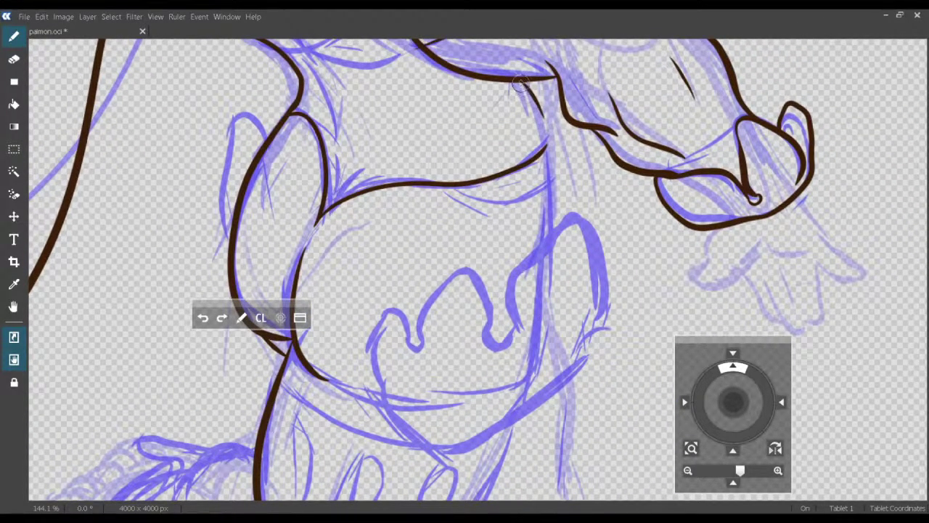
pyautogui.moveTo(521, 82)
pyautogui.mouseDown()
pyautogui.moveTo(550, 149)
pyautogui.moveTo(548, 254)
pyautogui.mouseUp()
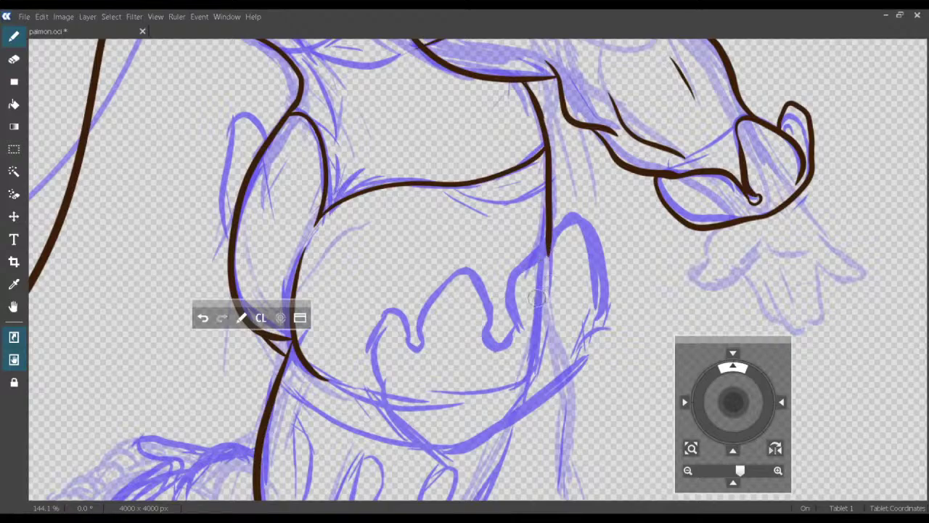
pyautogui.hotkey('ctrl', 'z')
# Ink the closed, jagged outline of the garment shape over the front hip, following its wavy upper points and pointed lower edge.
pyautogui.moveTo(492, 352)
pyautogui.mouseDown()
pyautogui.moveTo(519, 334)
pyautogui.moveTo(503, 277)
pyautogui.moveTo(570, 218)
pyautogui.moveTo(593, 247)
pyautogui.moveTo(609, 319)
pyautogui.moveTo(587, 341)
pyautogui.moveTo(514, 298)
pyautogui.moveTo(509, 280)
pyautogui.moveTo(514, 317)
pyautogui.moveTo(513, 266)
pyautogui.mouseUp()
pyautogui.hotkey('ctrl', 'z')
pyautogui.hotkey('ctrl', 'z')
pyautogui.moveTo(571, 206)
pyautogui.mouseDown()
pyautogui.moveTo(610, 302)
pyautogui.moveTo(583, 343)
pyautogui.moveTo(589, 359)
pyautogui.moveTo(565, 385)
pyautogui.moveTo(496, 433)
pyautogui.moveTo(440, 456)
pyautogui.moveTo(377, 391)
pyautogui.moveTo(389, 381)
pyautogui.moveTo(372, 357)
pyautogui.moveTo(388, 310)
pyautogui.moveTo(394, 303)
pyautogui.moveTo(416, 331)
pyautogui.moveTo(413, 345)
pyautogui.moveTo(425, 349)
pyautogui.moveTo(414, 326)
pyautogui.moveTo(458, 262)
pyautogui.moveTo(485, 297)
pyautogui.moveTo(512, 338)
pyautogui.mouseUp()
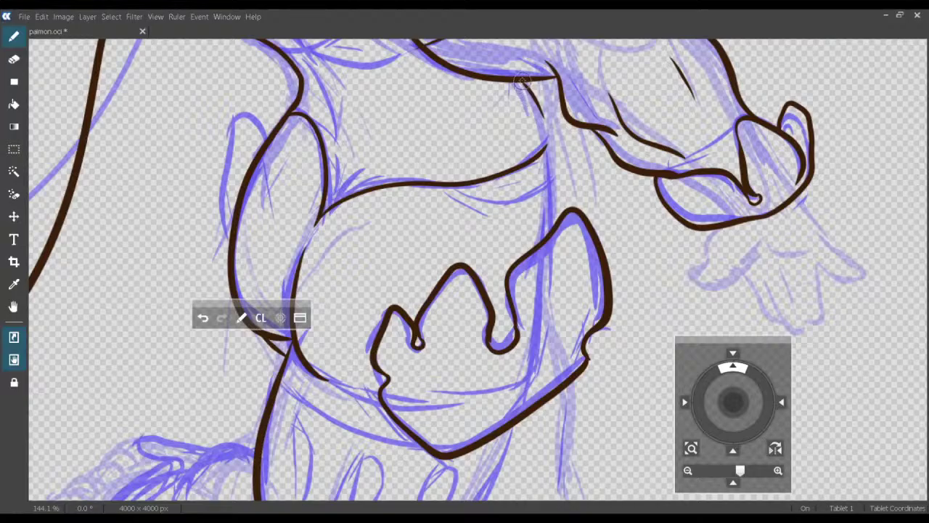
# Ink the front belly contour from beneath the near arm down to the jagged garment outline, and save the drawing.
pyautogui.moveTo(522, 81)
pyautogui.mouseDown()
pyautogui.moveTo(550, 161)
pyautogui.moveTo(541, 243)
pyautogui.mouseUp()
pyautogui.hotkey('ctrl', 'z')
pyautogui.moveTo(540, 119); pyautogui.dragTo(545, 243)
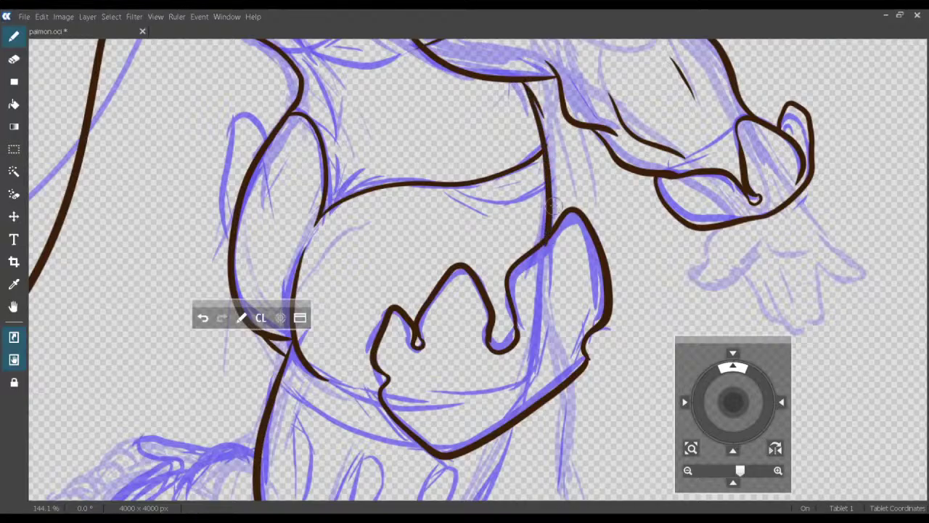
pyautogui.moveTo(546, 179); pyautogui.dragTo(568, 249)
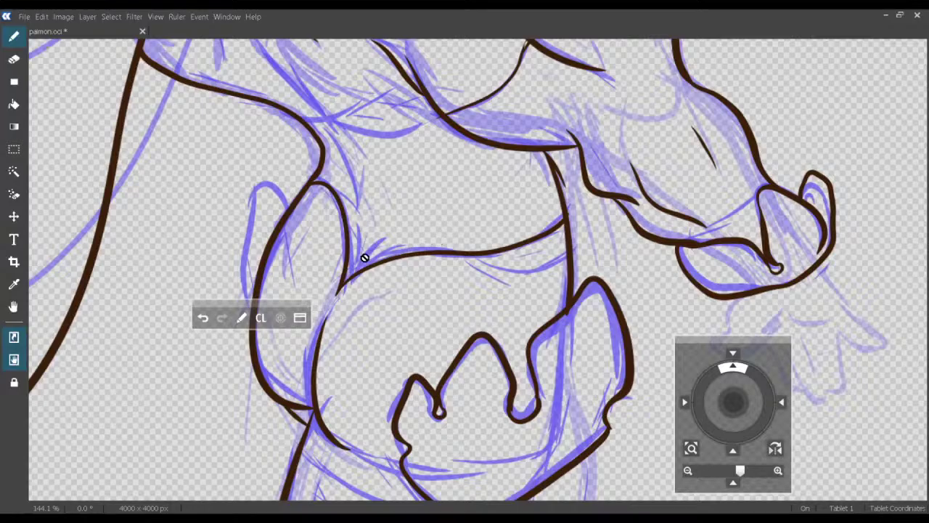
pyautogui.hotkey('ctrl', 's')
# Try to ink a wavy fold line inside the rear hip.
pyautogui.hscroll(-3, 383, 322)
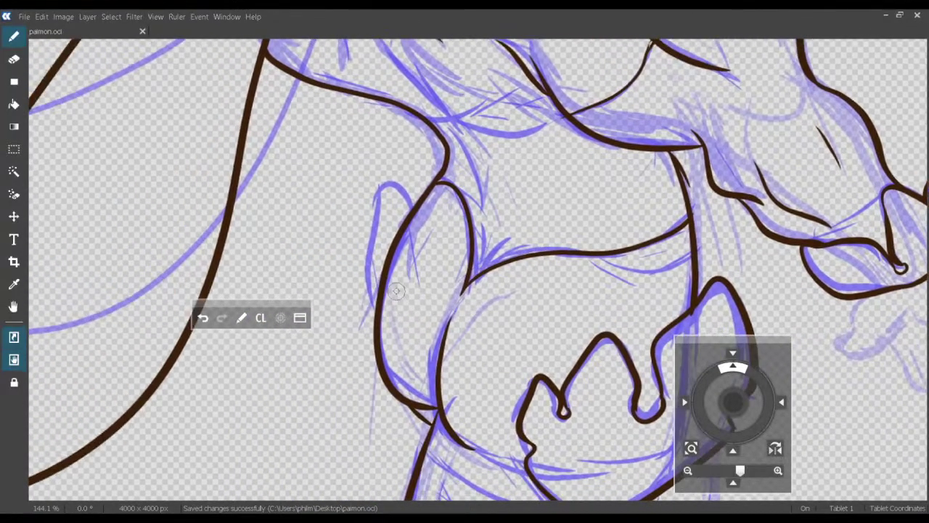
pyautogui.moveTo(404, 277); pyautogui.dragTo(408, 334)
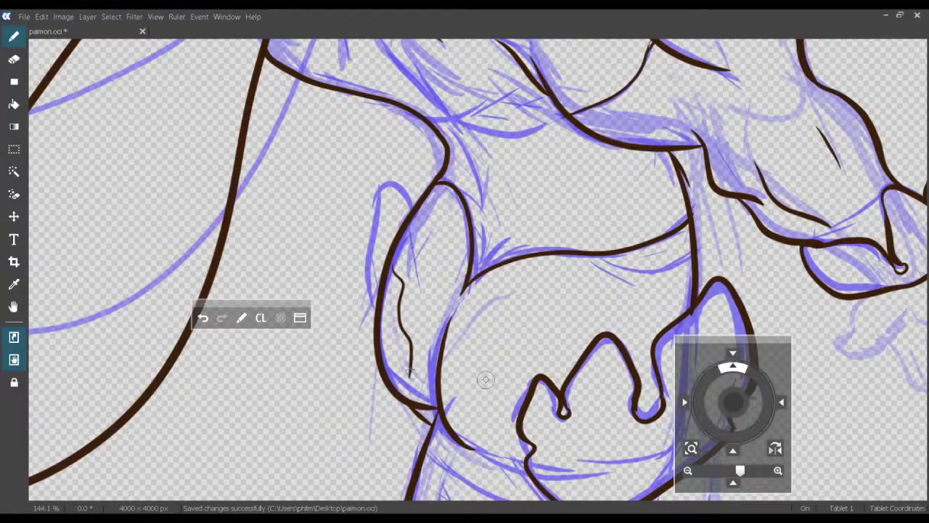
pyautogui.hotkey('ctrl', 'z')
# Ink short fold strokes fanning out from the waistband's V-shaped notch.
pyautogui.scroll(3, 500, 274)
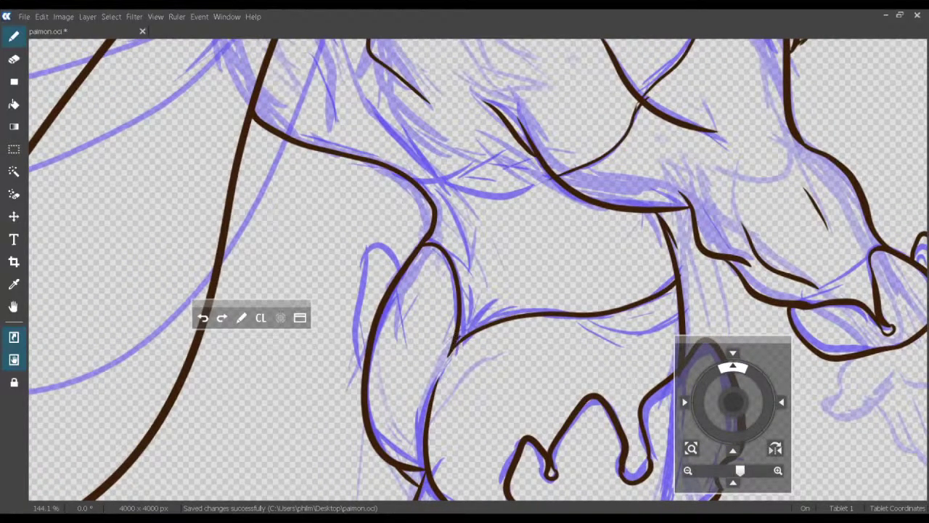
pyautogui.moveTo(493, 303); pyautogui.dragTo(470, 324)
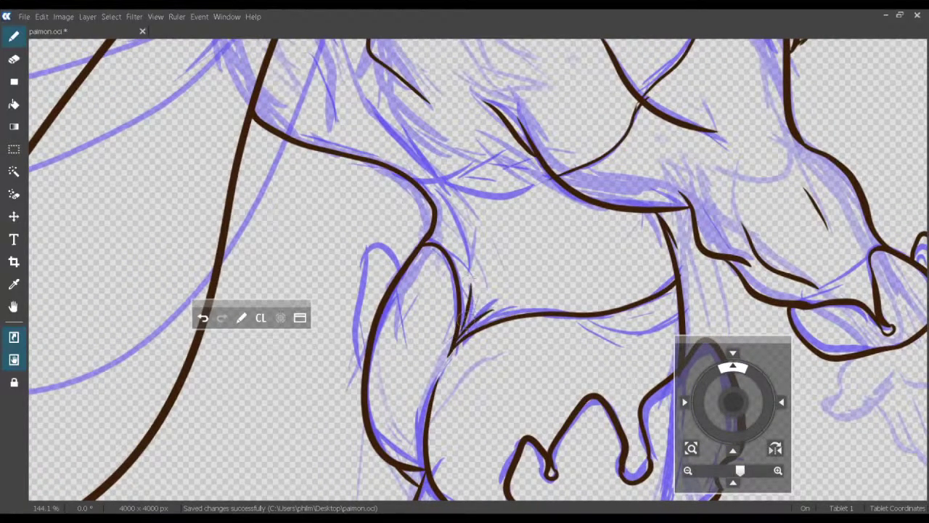
pyautogui.hotkey('ctrl', 'z')
pyautogui.moveTo(451, 350)
pyautogui.mouseDown()
pyautogui.moveTo(485, 318)
pyautogui.moveTo(460, 321)
pyautogui.mouseUp()
pyautogui.moveTo(469, 285); pyautogui.dragTo(477, 315)
# Ink a short back muscle line at the waist and a shallow curve under the ribcage toward the near arm.
pyautogui.moveTo(463, 250); pyautogui.dragTo(443, 282)
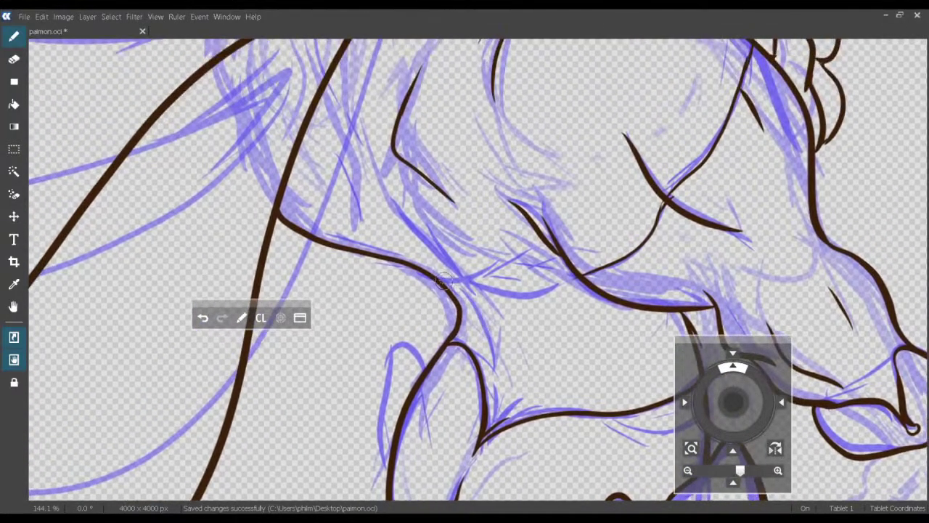
pyautogui.moveTo(404, 209); pyautogui.dragTo(479, 319)
pyautogui.hotkey('ctrl', 'z')
pyautogui.moveTo(410, 221)
pyautogui.mouseDown()
pyautogui.moveTo(476, 299)
pyautogui.moveTo(456, 285)
pyautogui.moveTo(525, 300)
pyautogui.moveTo(581, 294)
pyautogui.mouseUp()
pyautogui.hotkey('ctrl', 'z')
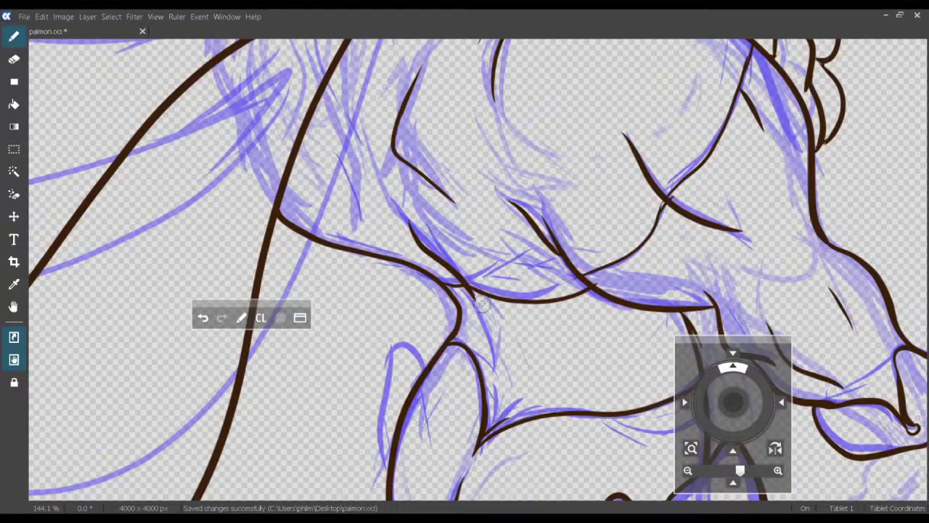
# Ink a short crease above the waistband notch and a second thin line along the waistband's front upper edge.
pyautogui.moveTo(482, 318); pyautogui.dragTo(501, 404)
pyautogui.moveTo(515, 368); pyautogui.dragTo(455, 320)
pyautogui.moveTo(568, 325); pyautogui.dragTo(524, 344)
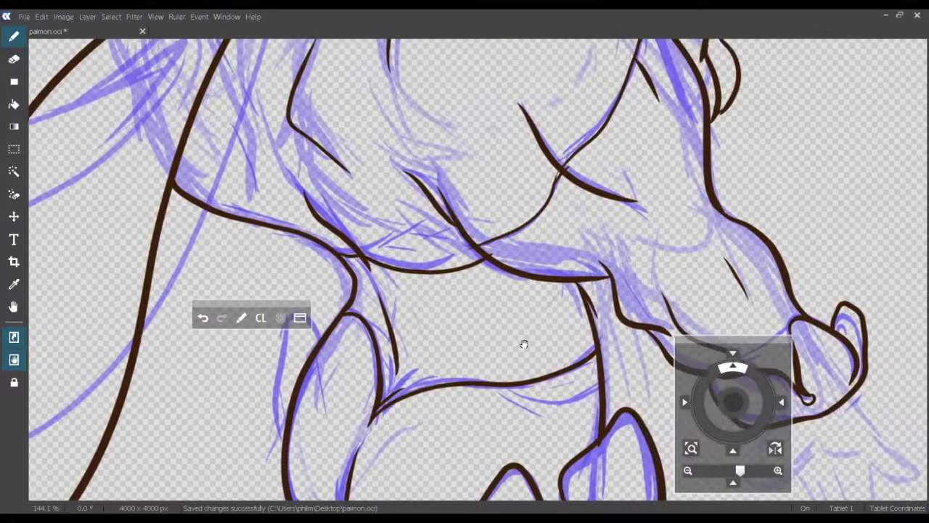
pyautogui.moveTo(460, 390); pyautogui.dragTo(592, 336)
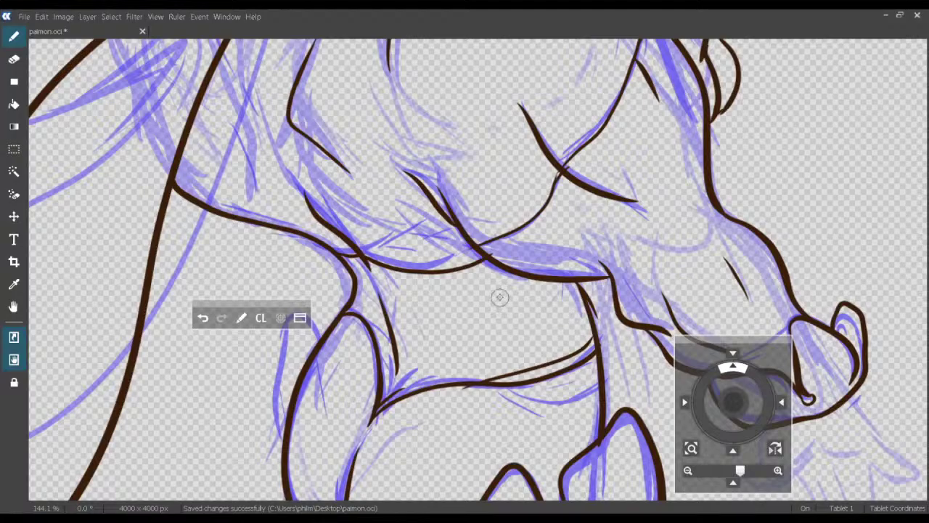
pyautogui.moveTo(492, 279)
pyautogui.mouseDown()
pyautogui.moveTo(553, 337)
pyautogui.moveTo(525, 348)
pyautogui.moveTo(537, 384)
pyautogui.mouseUp()
pyautogui.hotkey('ctrl', 'z')
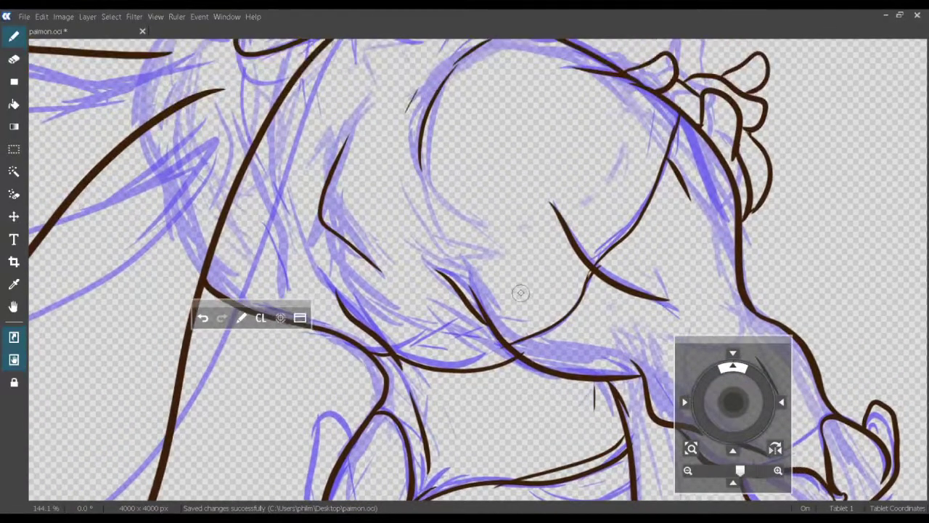
# Ink the inner fold line of the raised collar behind the neck and a short fold near the collar's base.
pyautogui.moveTo(520, 292); pyautogui.dragTo(517, 379)
pyautogui.moveTo(556, 296)
pyautogui.mouseDown()
pyautogui.moveTo(557, 378)
pyautogui.moveTo(470, 355)
pyautogui.moveTo(579, 393)
pyautogui.mouseUp()
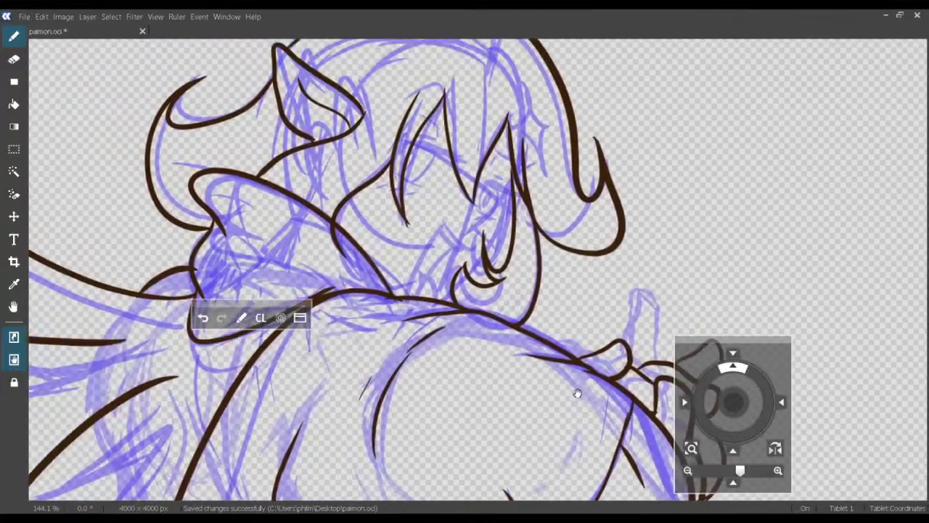
pyautogui.moveTo(519, 312)
pyautogui.mouseDown()
pyautogui.moveTo(555, 381)
pyautogui.moveTo(613, 256)
pyautogui.mouseUp()
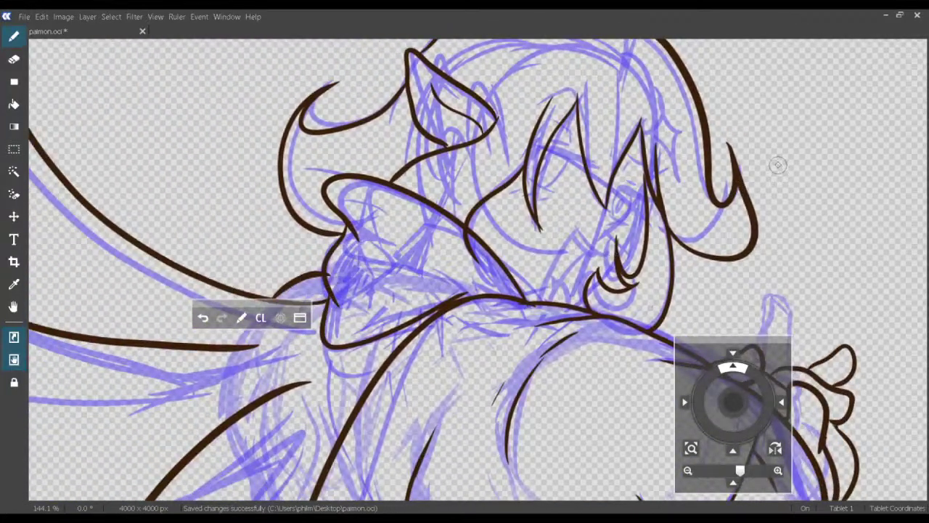
pyautogui.moveTo(349, 227); pyautogui.dragTo(400, 246)
pyautogui.hotkey('ctrl', 'z')
pyautogui.moveTo(344, 218)
pyautogui.mouseDown()
pyautogui.moveTo(388, 242)
pyautogui.moveTo(372, 244)
pyautogui.mouseUp()
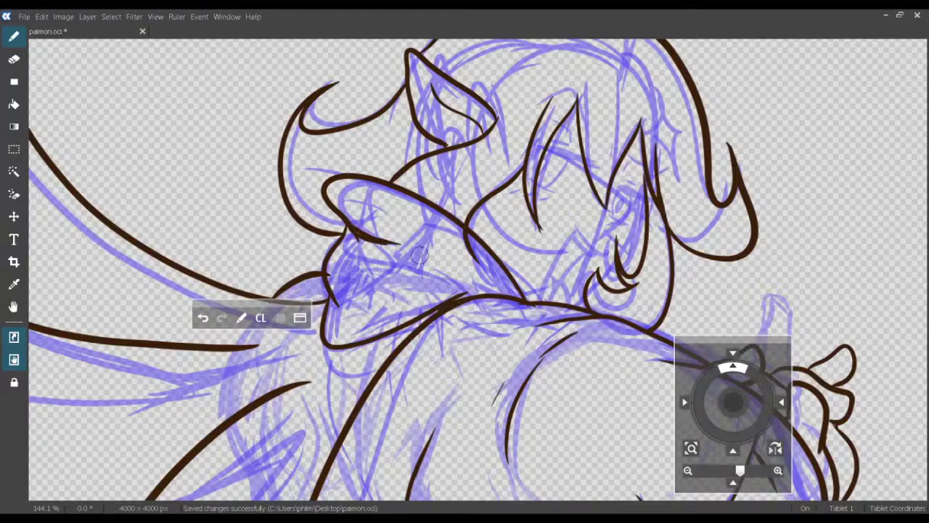
pyautogui.hotkey('ctrl', 'z')
pyautogui.hotkey('ctrl', 'y')
pyautogui.moveTo(482, 319); pyautogui.dragTo(550, 409)
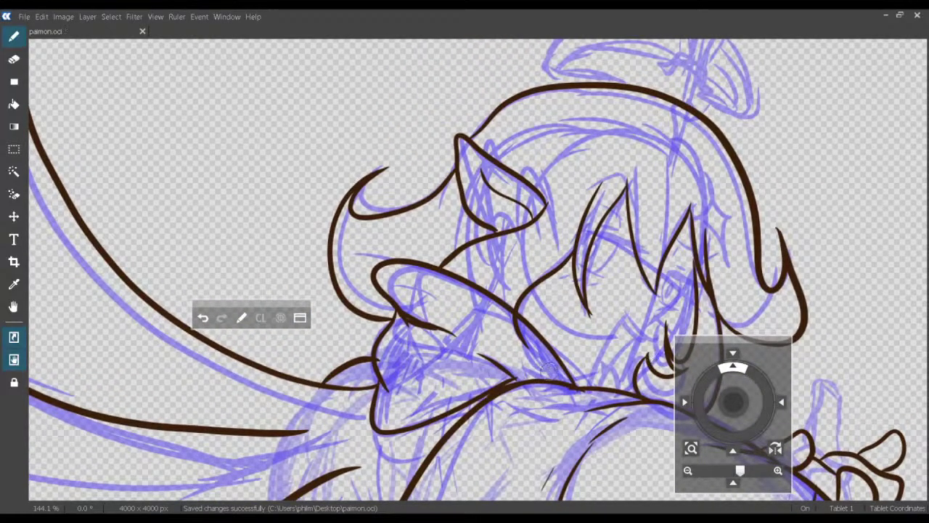
# Erase the end of the short arc at the wing's base where it overshoots the raised collar's back line.
pyautogui.moveTo(549, 371); pyautogui.dragTo(609, 377)
pyautogui.moveTo(839, 134); pyautogui.dragTo(848, 131)
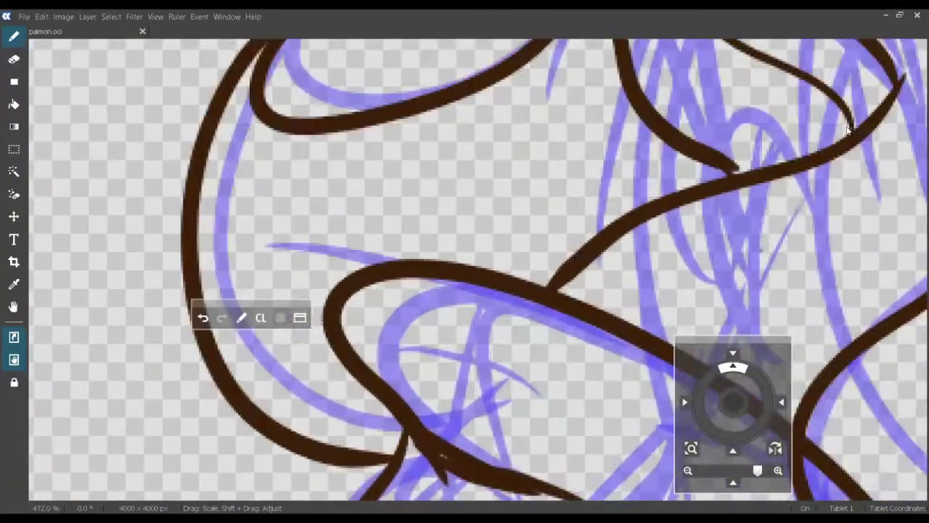
pyautogui.moveTo(499, 338); pyautogui.dragTo(455, 129)
pyautogui.click(14, 60)
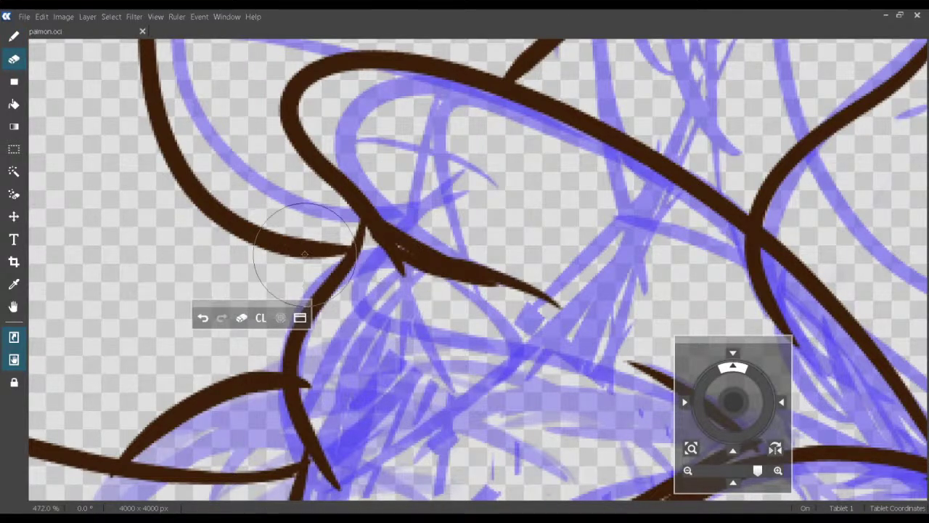
pyautogui.moveTo(408, 368); pyautogui.dragTo(448, 320)
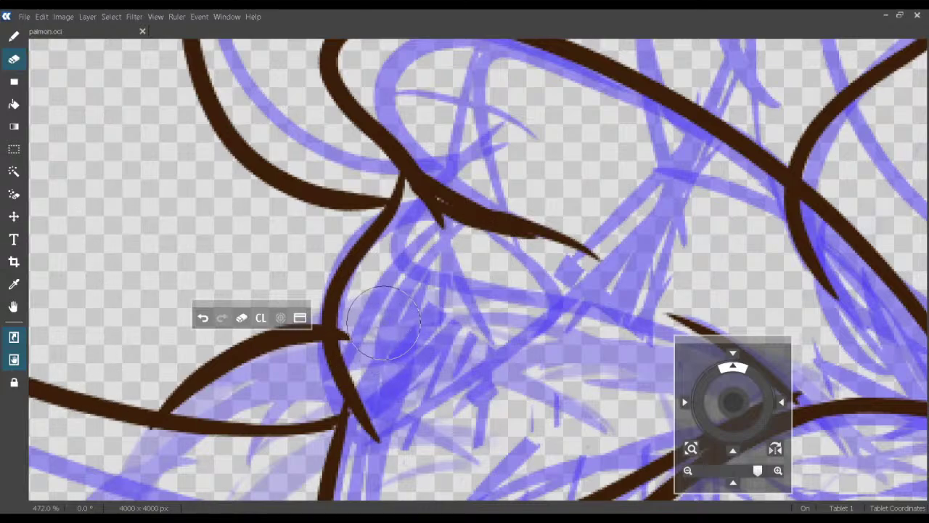
pyautogui.moveTo(382, 322); pyautogui.dragTo(377, 329)
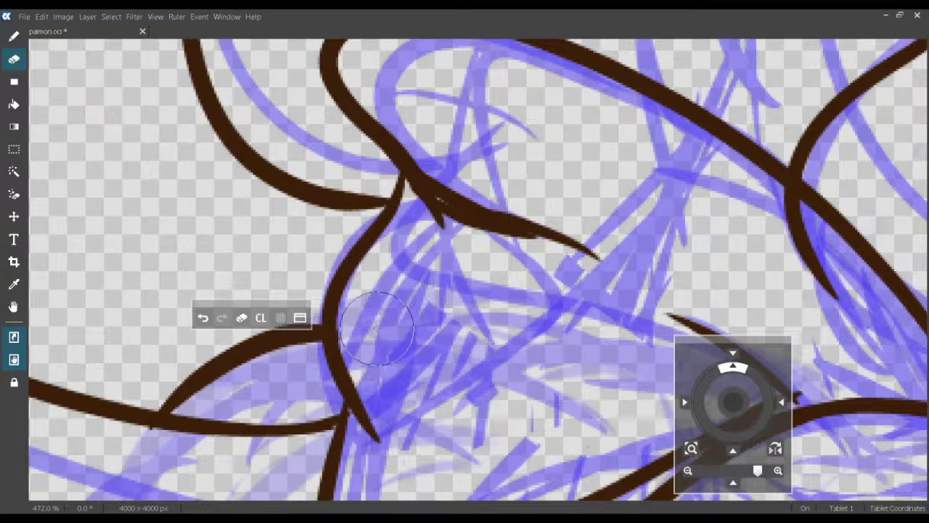
# Fill the tiny gaps in the thick fold line at the back of the raised collar and save the drawing.
pyautogui.moveTo(529, 256); pyautogui.dragTo(521, 317)
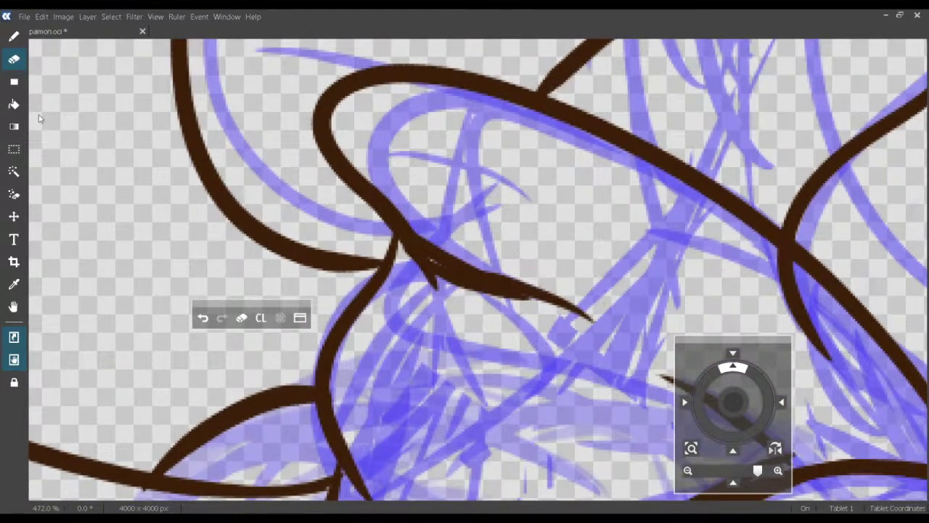
pyautogui.click(14, 37)
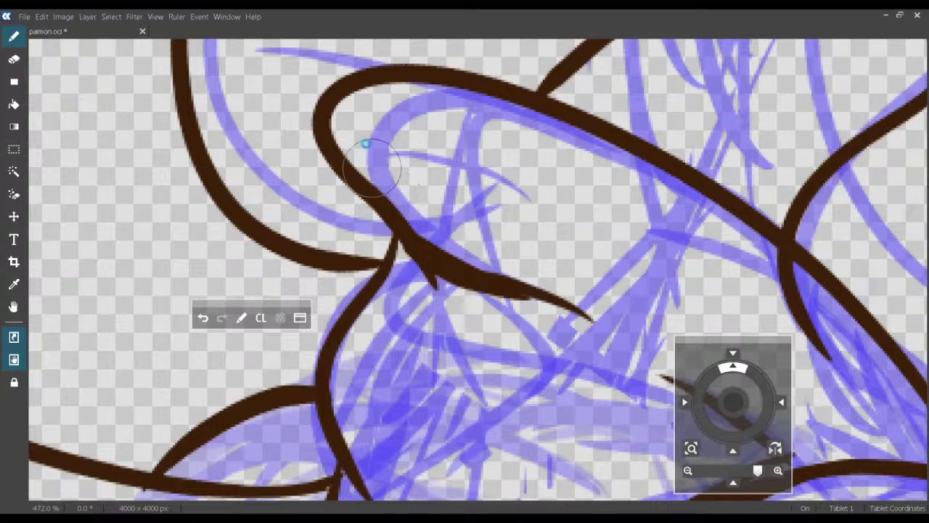
pyautogui.hotkey('ctrl', 's')
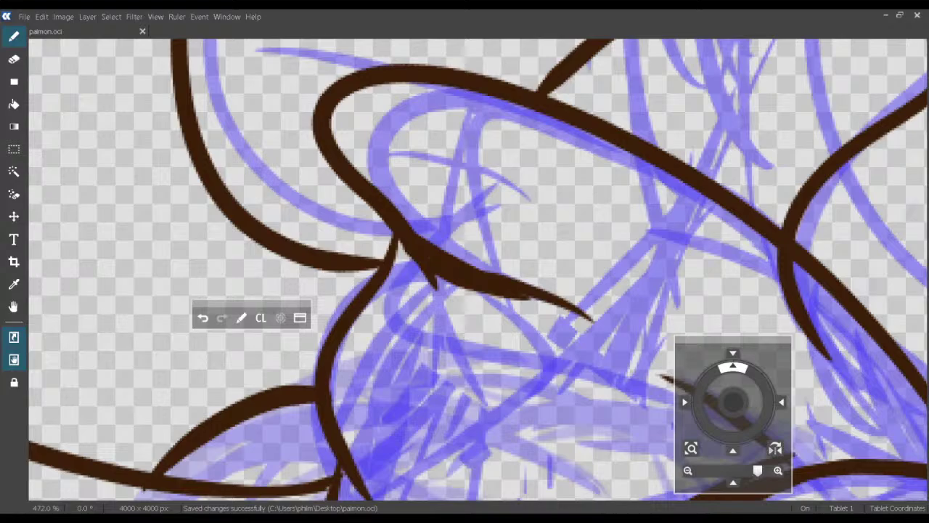
# Save the drawing and ink a second, inner line down the curled hair lock beside the far eye.
pyautogui.moveTo(516, 297); pyautogui.dragTo(412, 344)
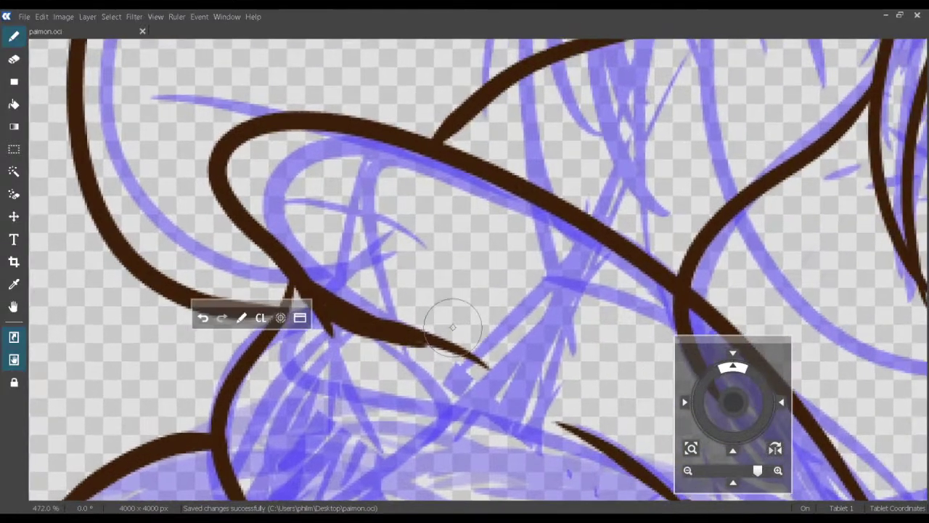
pyautogui.moveTo(806, 189); pyautogui.dragTo(731, 216)
pyautogui.moveTo(857, 134); pyautogui.dragTo(837, 135)
pyautogui.scroll(4, 837, 138)
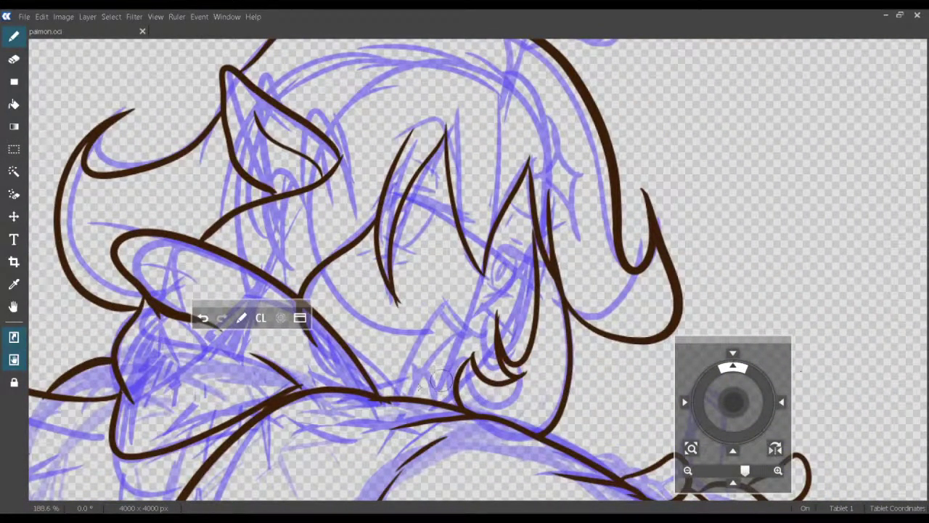
pyautogui.hotkey('ctrl', 's')
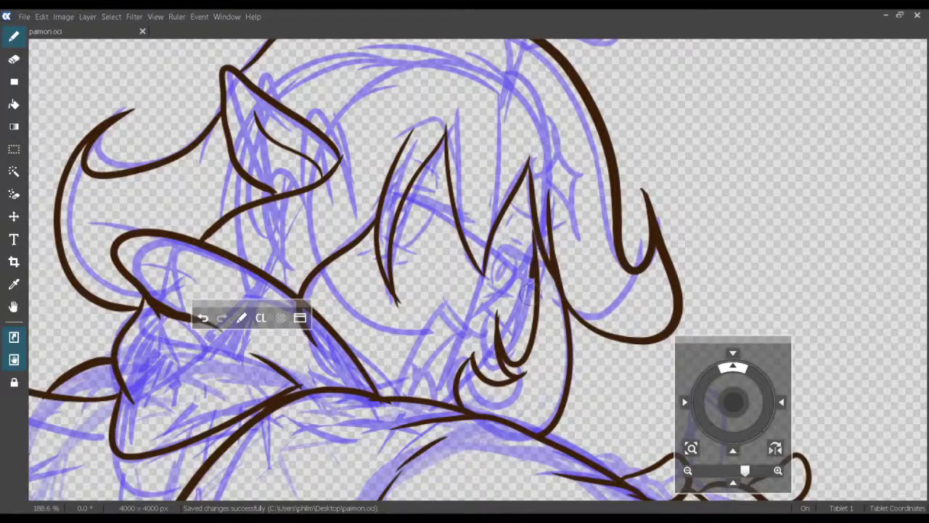
pyautogui.moveTo(535, 276); pyautogui.dragTo(520, 339)
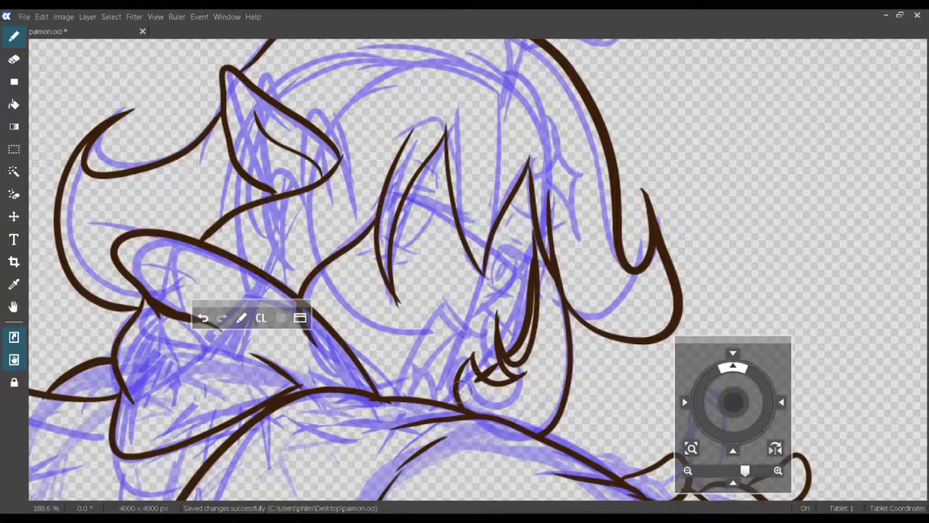
pyautogui.hotkey('ctrl', 'z')
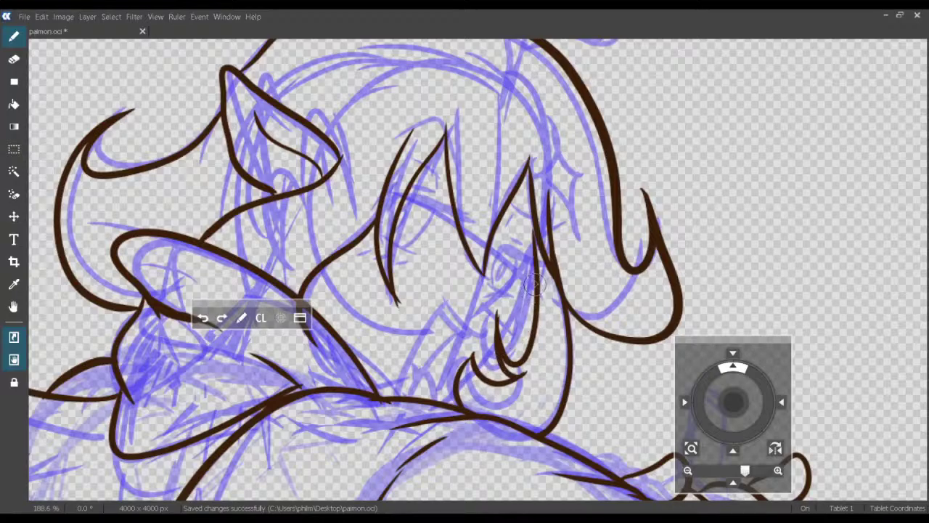
pyautogui.moveTo(533, 290); pyautogui.dragTo(518, 346)
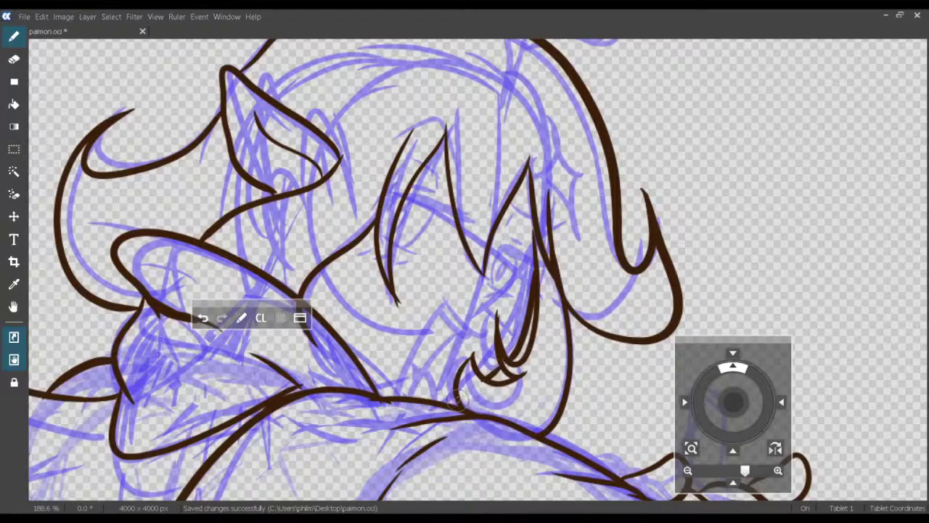
pyautogui.moveTo(530, 360); pyautogui.dragTo(560, 399)
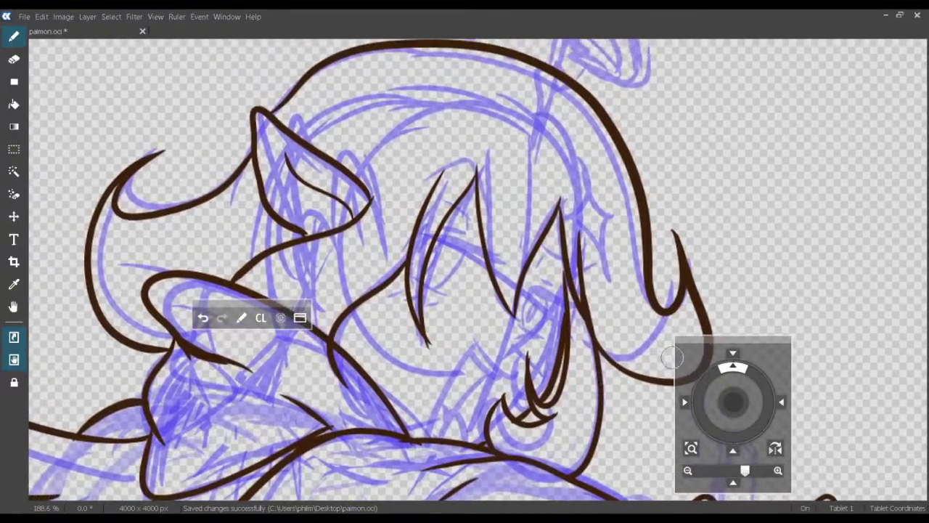
# Ink thick upper lash lines for both eyes and a short lid crease above the far eye on a separate layer.
pyautogui.click(875, 497)
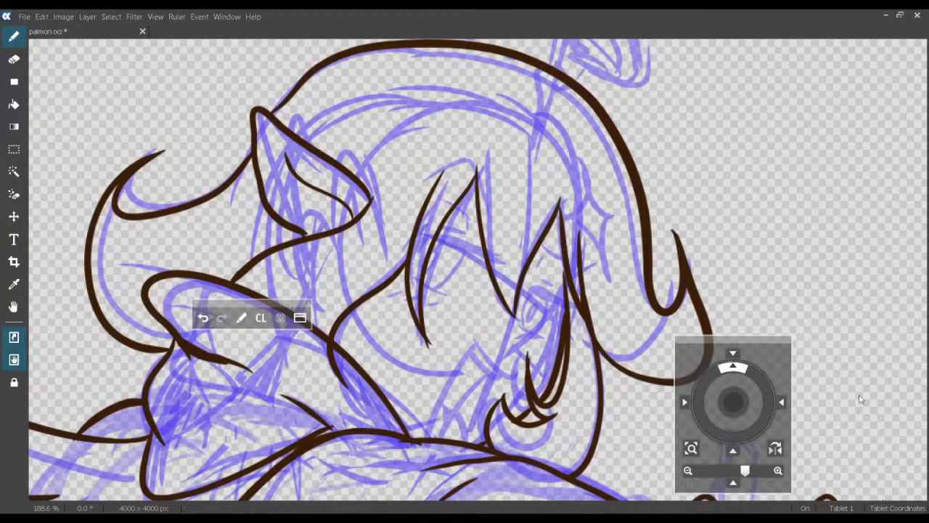
pyautogui.moveTo(842, 148); pyautogui.dragTo(840, 139)
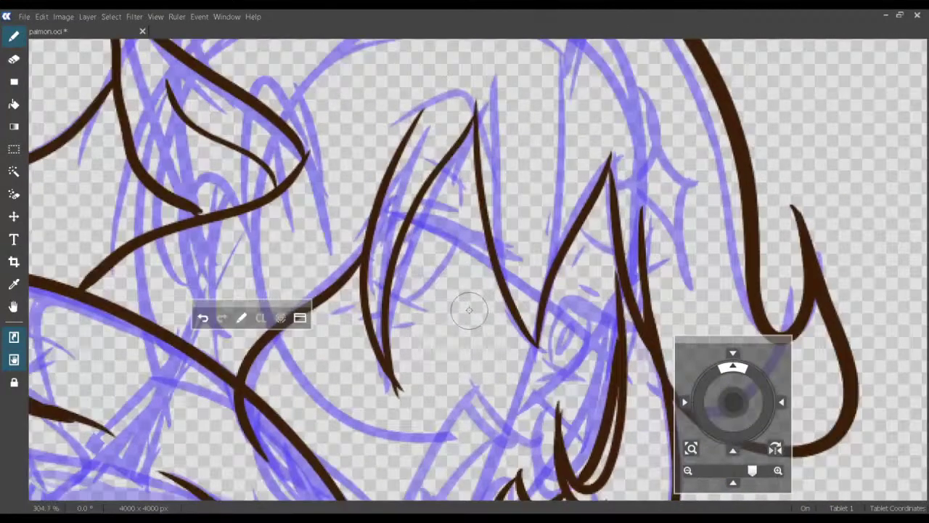
pyautogui.moveTo(425, 230); pyautogui.dragTo(421, 254)
pyautogui.moveTo(385, 231)
pyautogui.mouseDown()
pyautogui.moveTo(500, 277)
pyautogui.moveTo(427, 264)
pyautogui.mouseUp()
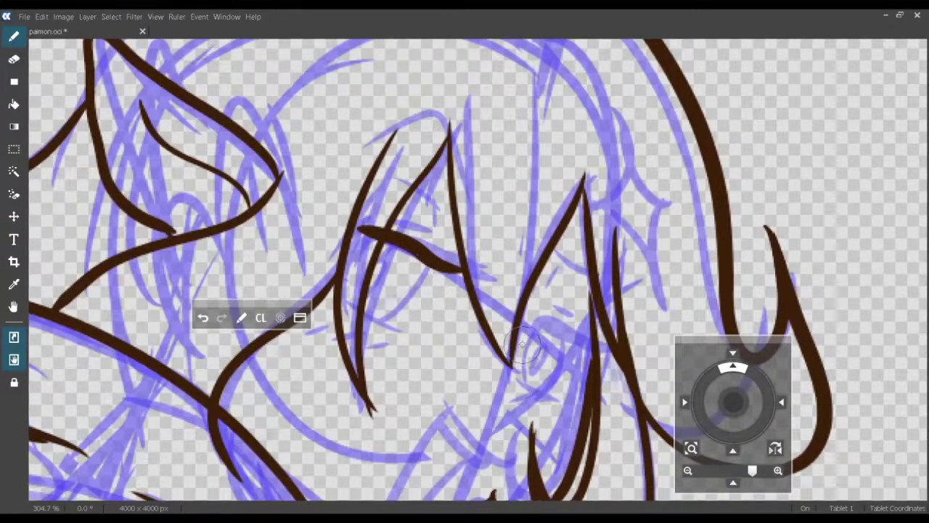
pyautogui.moveTo(535, 328); pyautogui.dragTo(593, 349)
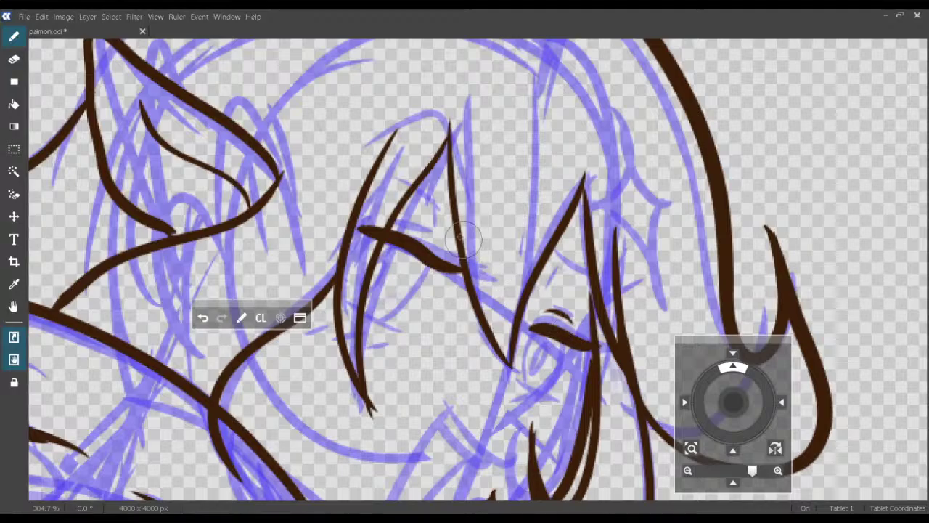
# Ink a thin curved lid crease just above the near eye's upper lash line, redrawing it until it sits cleanly.
pyautogui.moveTo(395, 221); pyautogui.dragTo(467, 285)
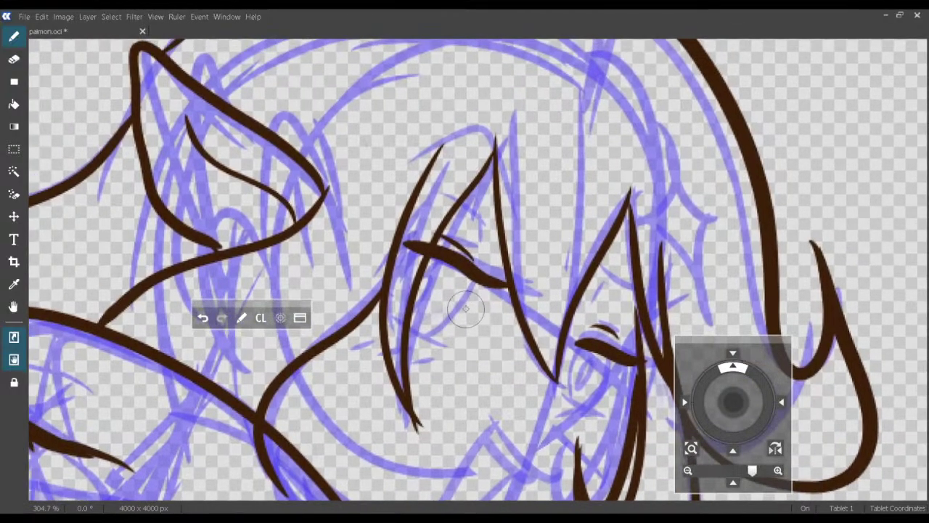
pyautogui.hotkey('ctrl', 'z')
pyautogui.moveTo(419, 236); pyautogui.dragTo(463, 264)
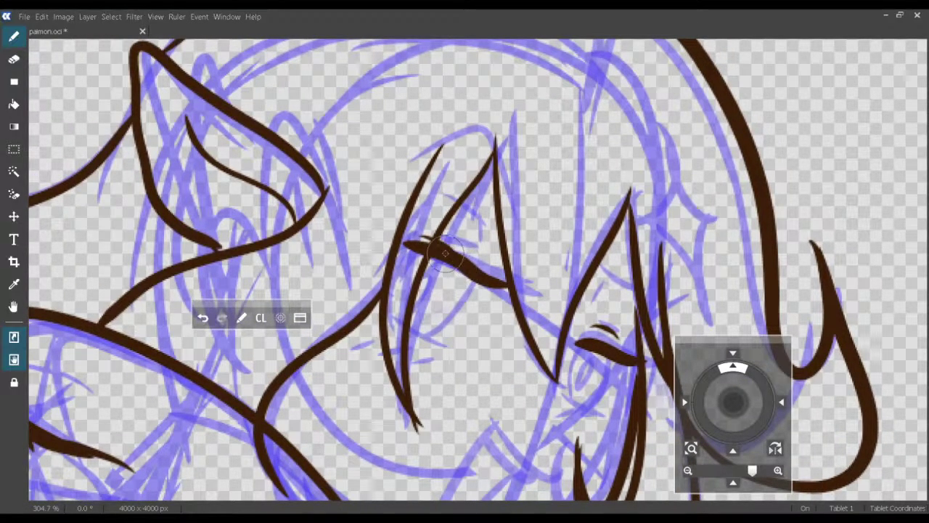
pyautogui.hotkey('ctrl', 'z')
pyautogui.moveTo(421, 233)
pyautogui.mouseDown()
pyautogui.moveTo(457, 255)
pyautogui.moveTo(426, 261)
pyautogui.moveTo(419, 236)
pyautogui.moveTo(451, 243)
pyautogui.moveTo(475, 253)
pyautogui.mouseUp()
pyautogui.hotkey('ctrl', 'z')
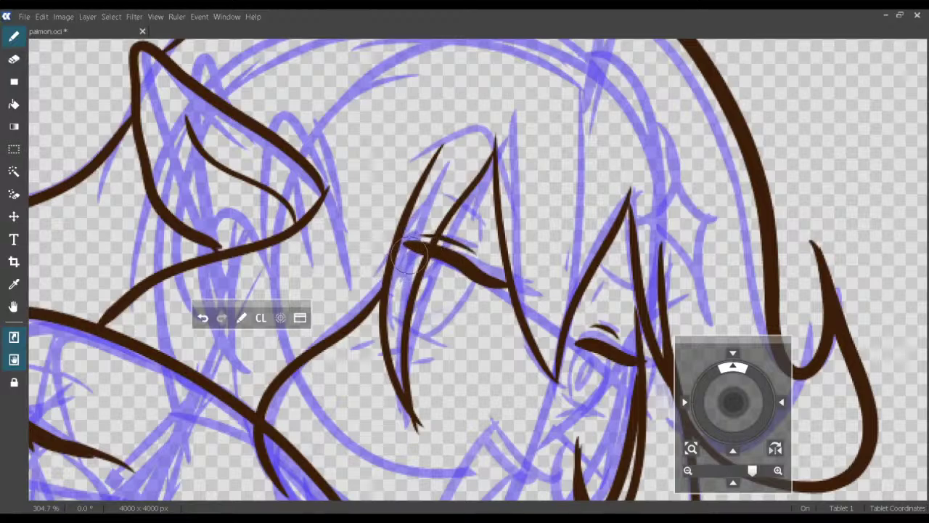
# Ink the near eye's iris outline with two curved sides and a shallow lower curve beneath the lash line.
pyautogui.moveTo(393, 322); pyautogui.dragTo(394, 326)
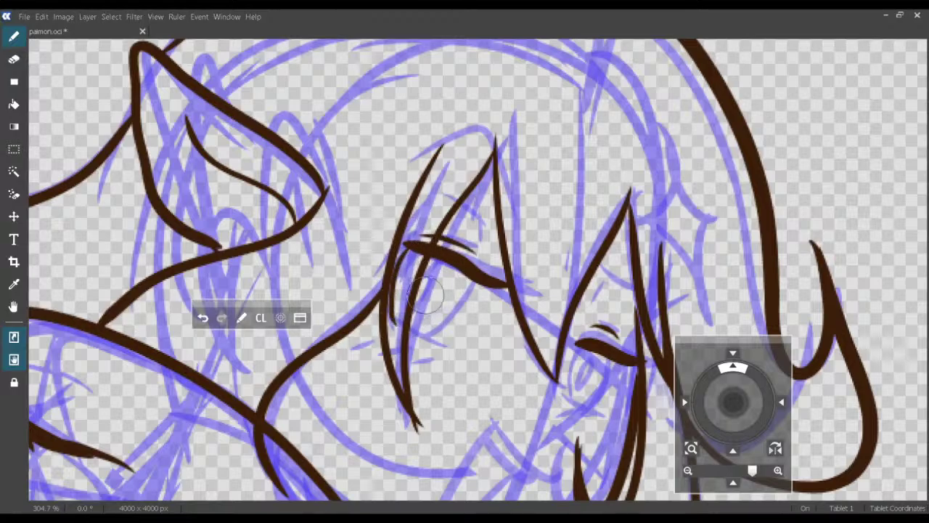
pyautogui.hotkey('ctrl', 'z')
pyautogui.moveTo(409, 248); pyautogui.dragTo(387, 290)
pyautogui.moveTo(465, 266)
pyautogui.mouseDown()
pyautogui.moveTo(453, 322)
pyautogui.moveTo(427, 334)
pyautogui.mouseUp()
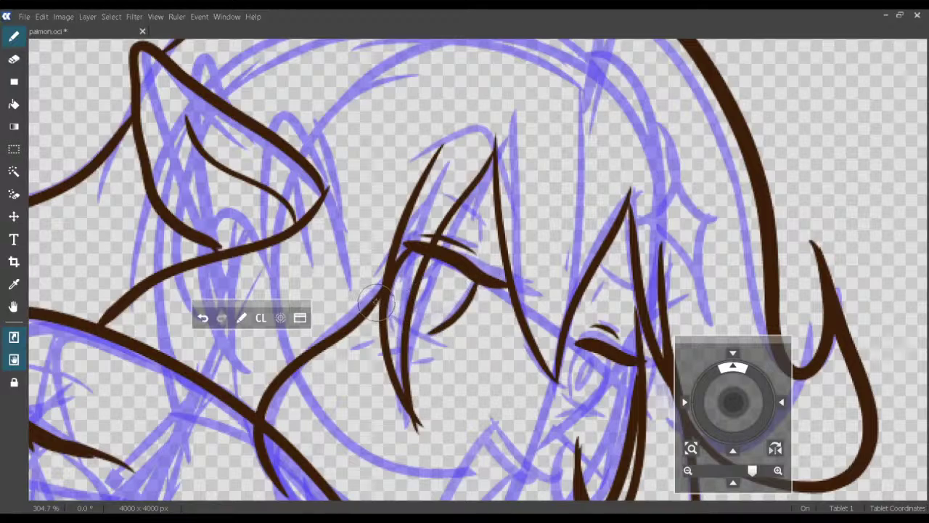
pyautogui.moveTo(380, 304); pyautogui.dragTo(434, 334)
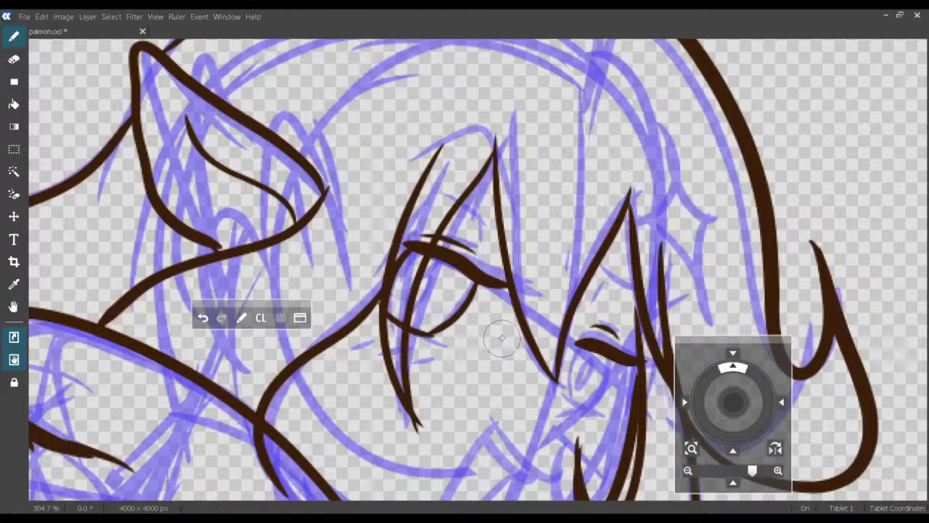
# Hide the hair and body line art and ink the narrow iris outline of the far eye below its lash line.
pyautogui.click(804, 307)
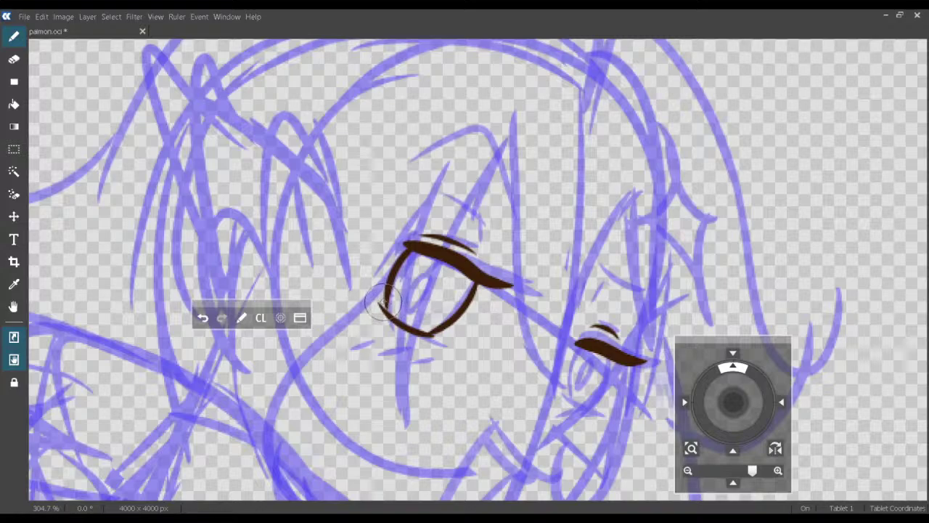
pyautogui.moveTo(476, 339); pyautogui.dragTo(425, 293)
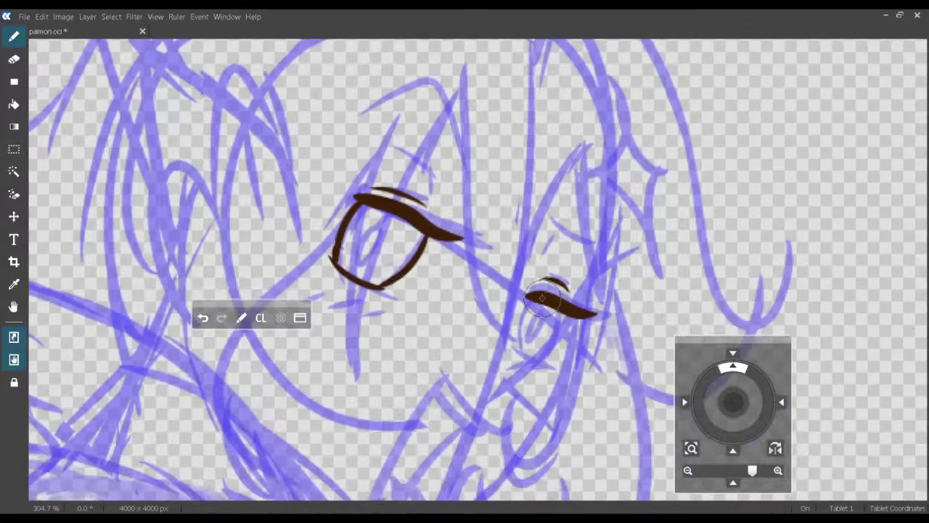
pyautogui.moveTo(537, 296); pyautogui.dragTo(526, 345)
pyautogui.hotkey('ctrl', 'z')
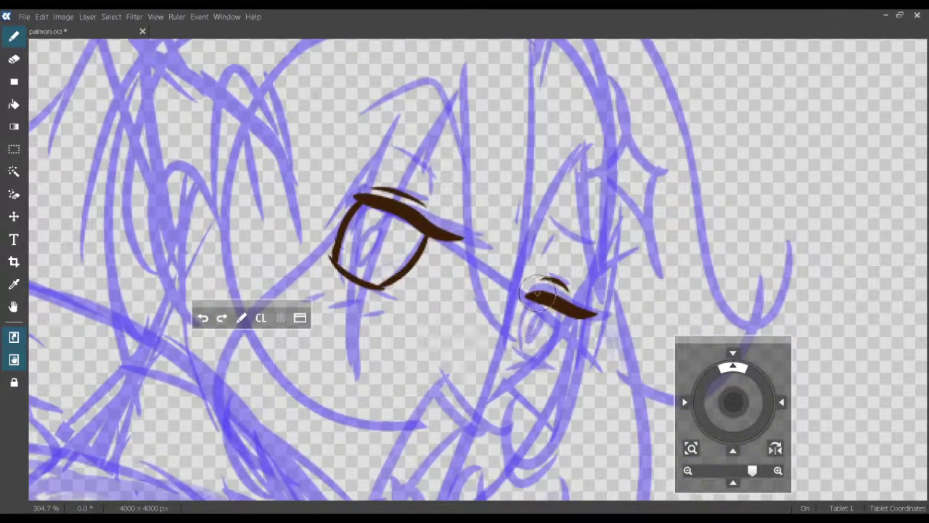
pyautogui.moveTo(530, 296); pyautogui.dragTo(516, 347)
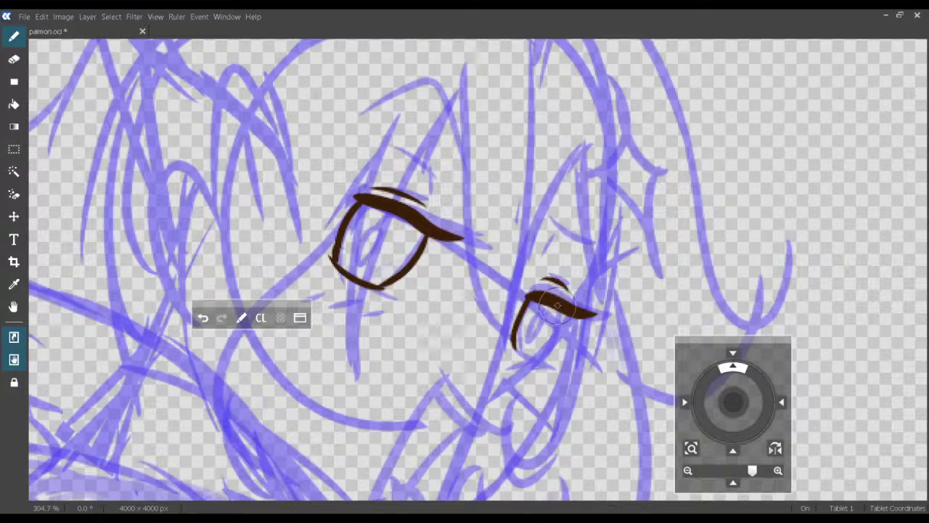
pyautogui.moveTo(551, 307); pyautogui.dragTo(539, 344)
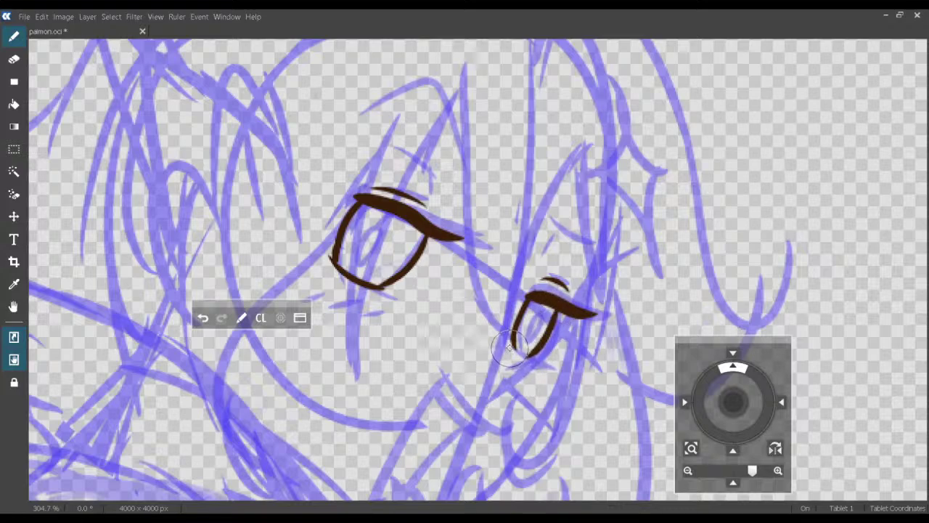
pyautogui.hotkey('ctrl', 'z')
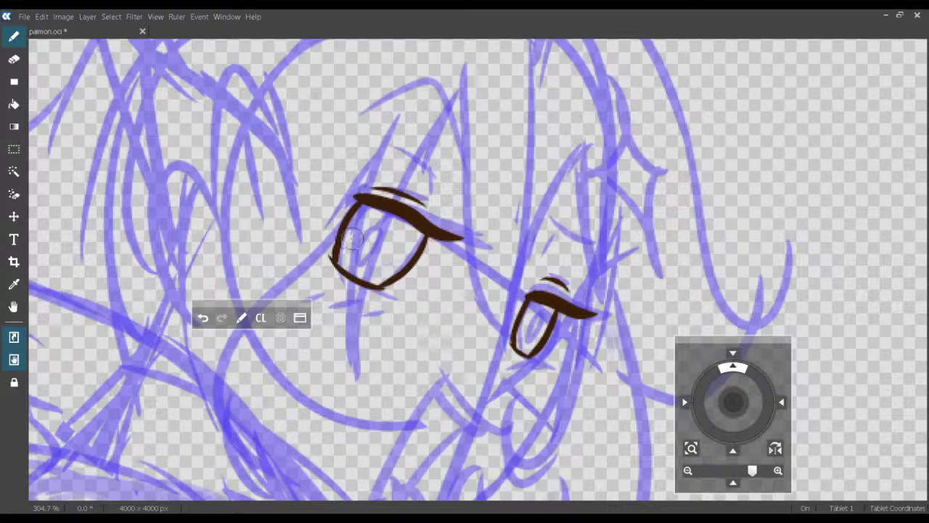
# Try to ink a narrow slanted oval pupil inside the near eye.
pyautogui.moveTo(361, 247)
pyautogui.mouseDown()
pyautogui.moveTo(381, 220)
pyautogui.moveTo(380, 245)
pyautogui.moveTo(356, 275)
pyautogui.moveTo(361, 246)
pyautogui.mouseUp()
pyautogui.scroll(7, 851, 126)
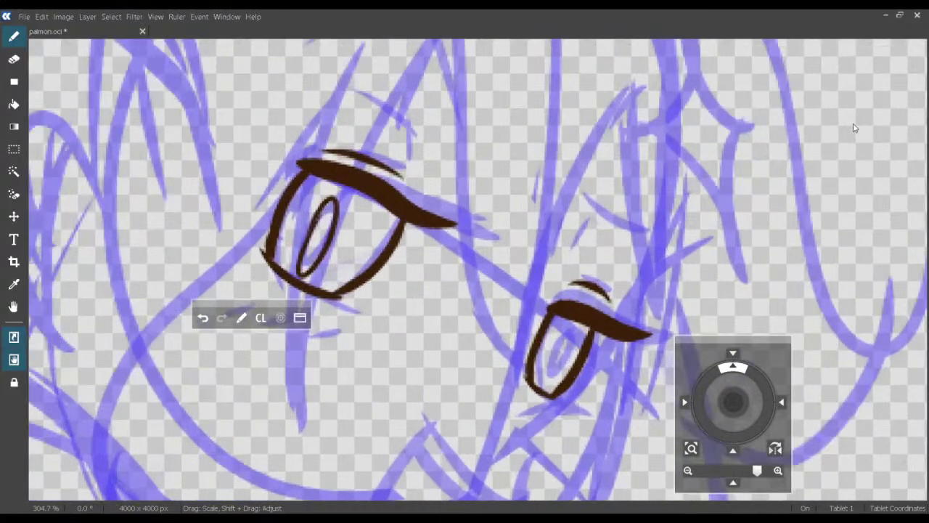
pyautogui.scroll(-4, 857, 125)
pyautogui.moveTo(385, 310); pyautogui.dragTo(443, 344)
pyautogui.hotkey('ctrl', 'z')
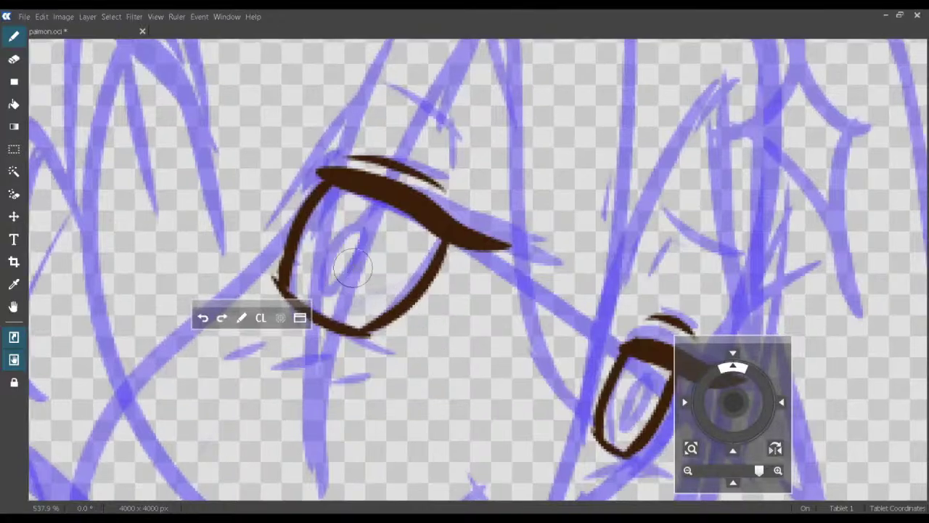
# Ink a four-pointed star pupil with inward-curving sides inside the near eye's iris.
pyautogui.moveTo(366, 198)
pyautogui.mouseDown()
pyautogui.moveTo(329, 247)
pyautogui.moveTo(313, 235)
pyautogui.moveTo(353, 226)
pyautogui.moveTo(365, 203)
pyautogui.moveTo(314, 300)
pyautogui.mouseUp()
pyautogui.hotkey('ctrl', 'z')
pyautogui.hotkey('ctrl', 'z')
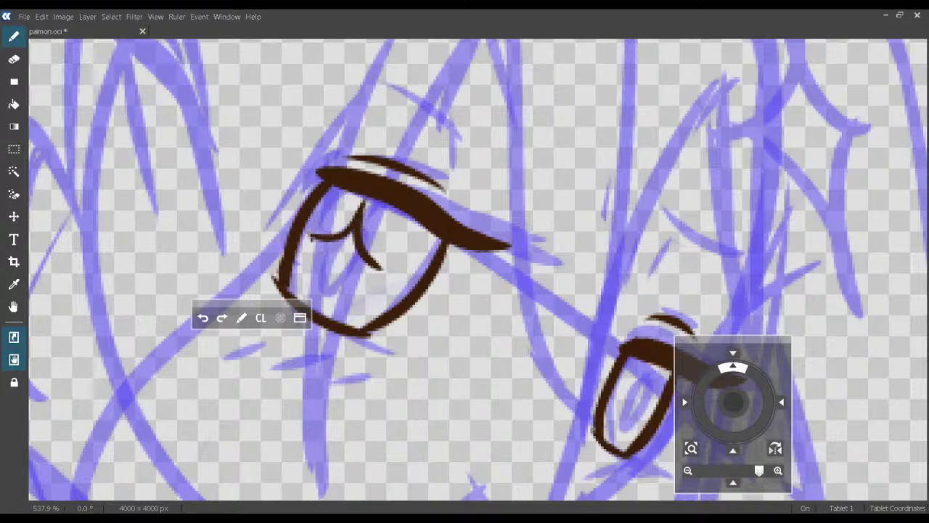
pyautogui.moveTo(312, 238); pyautogui.dragTo(324, 294)
pyautogui.moveTo(379, 266); pyautogui.dragTo(323, 294)
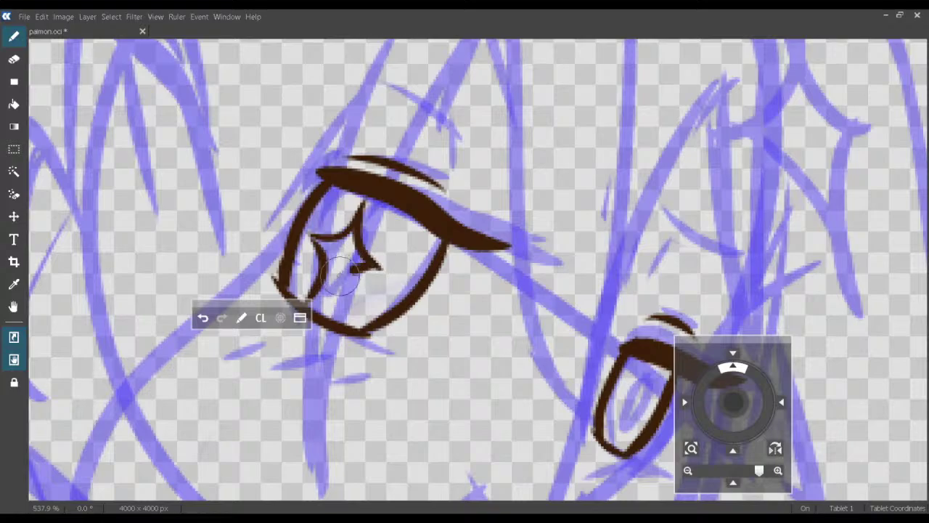
pyautogui.moveTo(405, 311)
pyautogui.mouseDown()
pyautogui.moveTo(428, 285)
pyautogui.moveTo(349, 293)
pyautogui.mouseUp()
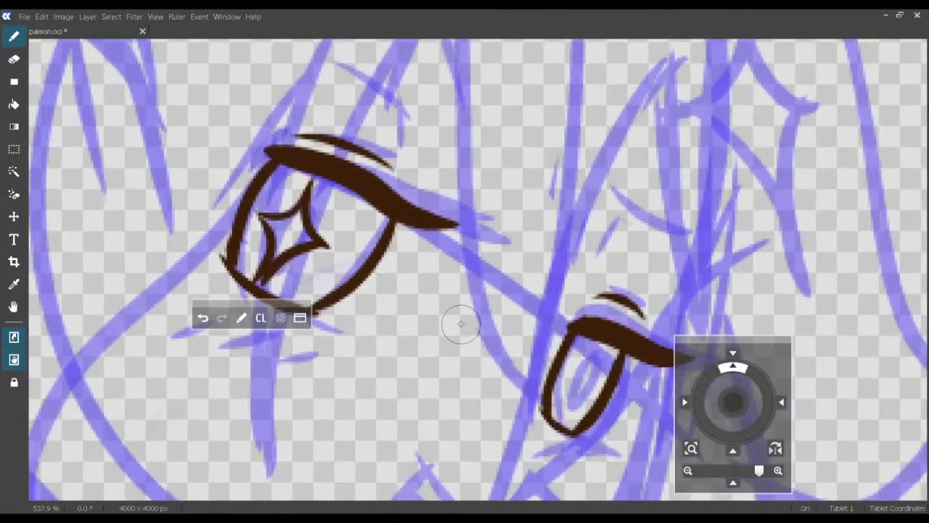
# Try to ink an elongated four-pointed star pupil inside the far eye's iris.
pyautogui.moveTo(462, 324); pyautogui.dragTo(387, 287)
pyautogui.moveTo(524, 312)
pyautogui.mouseDown()
pyautogui.moveTo(499, 353)
pyautogui.moveTo(484, 348)
pyautogui.moveTo(492, 355)
pyautogui.moveTo(487, 384)
pyautogui.moveTo(501, 365)
pyautogui.moveTo(511, 372)
pyautogui.moveTo(534, 315)
pyautogui.mouseUp()
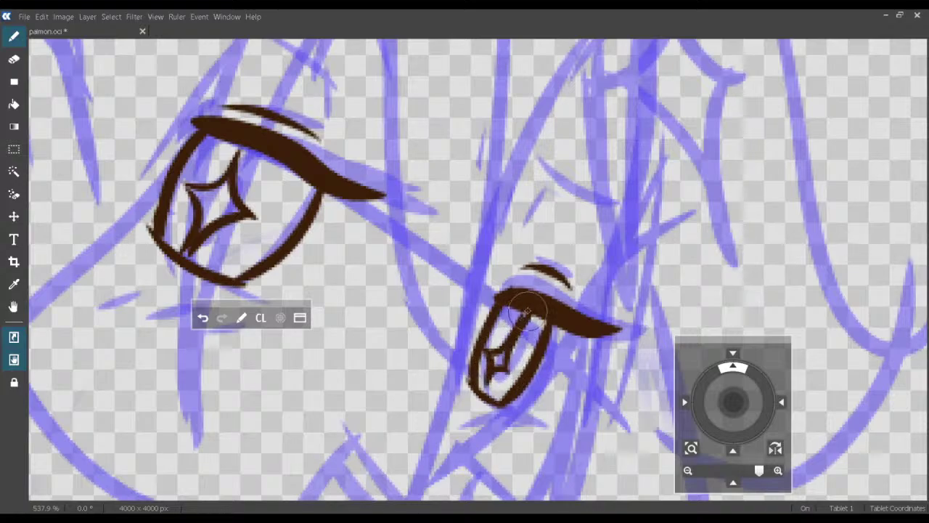
pyautogui.hotkey('ctrl', 'z')
pyautogui.hotkey('ctrl', 'z')
pyautogui.hotkey('ctrl', 'z')
pyautogui.hotkey('ctrl', 'z')
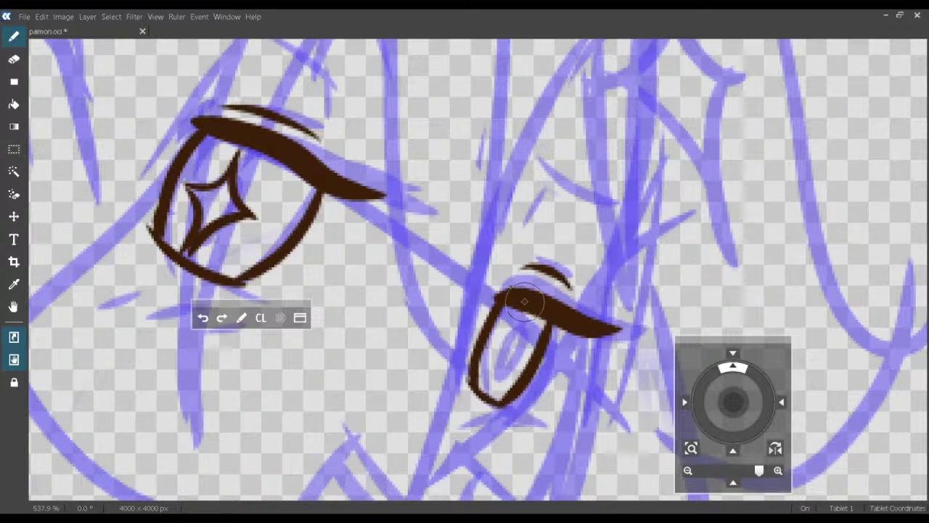
# Ink a narrow four-pointed star pupil inside the far eye's iris and save the file.
pyautogui.moveTo(518, 311)
pyautogui.mouseDown()
pyautogui.moveTo(505, 342)
pyautogui.moveTo(481, 348)
pyautogui.moveTo(489, 377)
pyautogui.moveTo(512, 354)
pyautogui.moveTo(520, 361)
pyautogui.moveTo(524, 318)
pyautogui.mouseUp()
pyautogui.moveTo(379, 245); pyautogui.dragTo(407, 329)
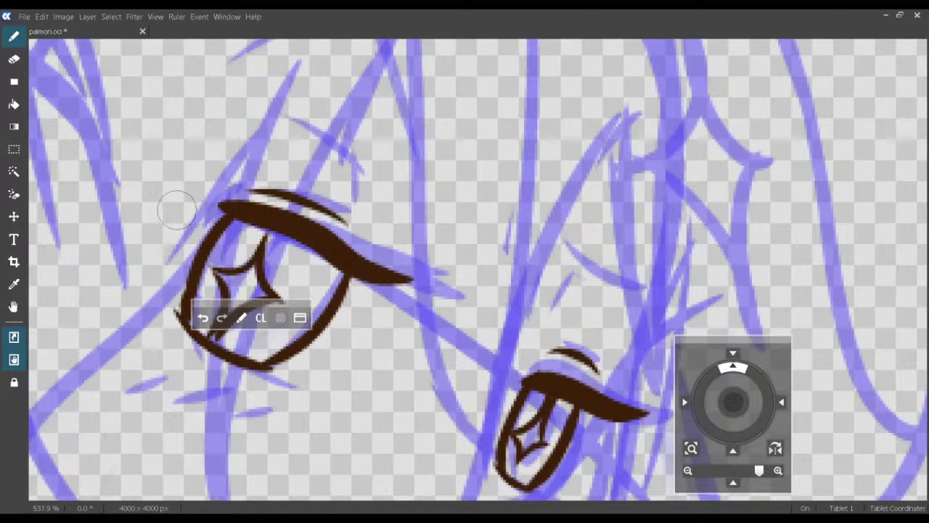
pyautogui.moveTo(398, 241); pyautogui.dragTo(327, 279)
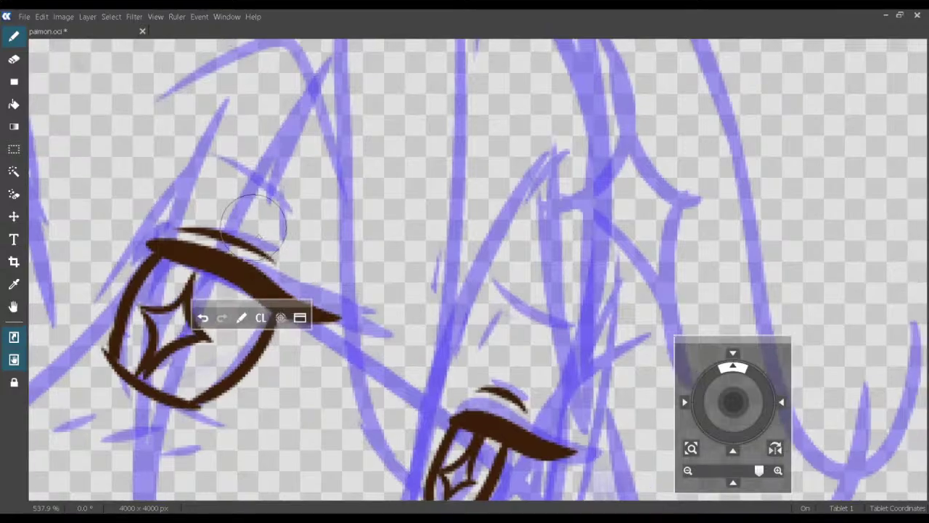
pyautogui.scroll(3, 339, 314)
pyautogui.hotkey('ctrl', 's')
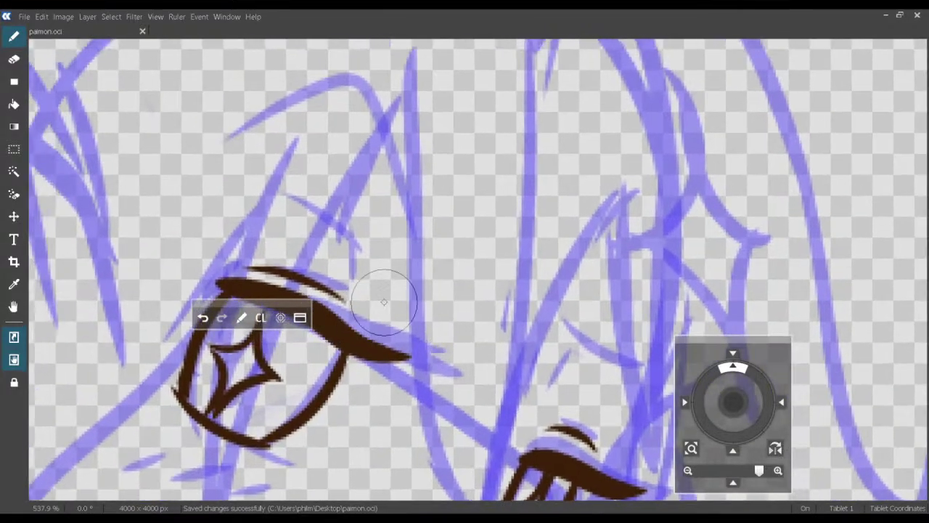
# Ink short angled crease strokes above the upper lids of both eyes, following the sketch.
pyautogui.moveTo(311, 206)
pyautogui.mouseDown()
pyautogui.moveTo(378, 258)
pyautogui.moveTo(361, 279)
pyautogui.mouseUp()
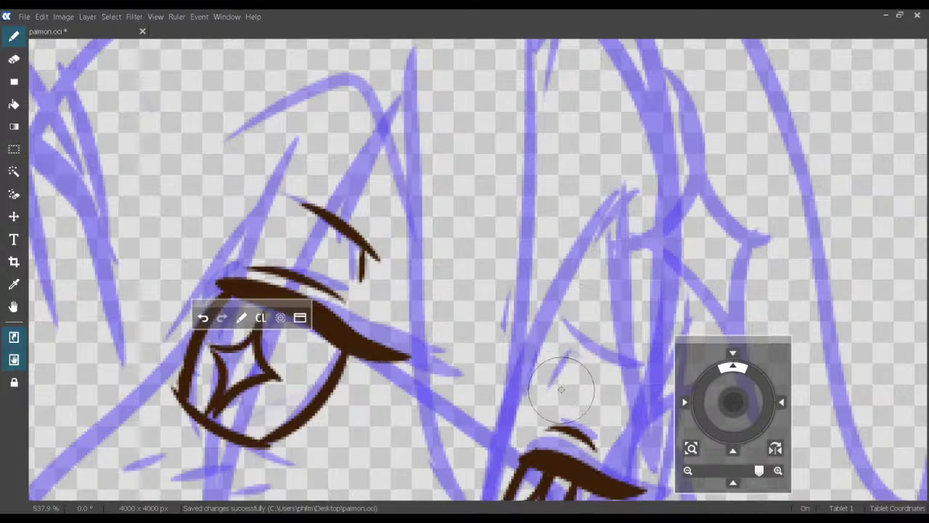
pyautogui.moveTo(580, 355); pyautogui.dragTo(557, 389)
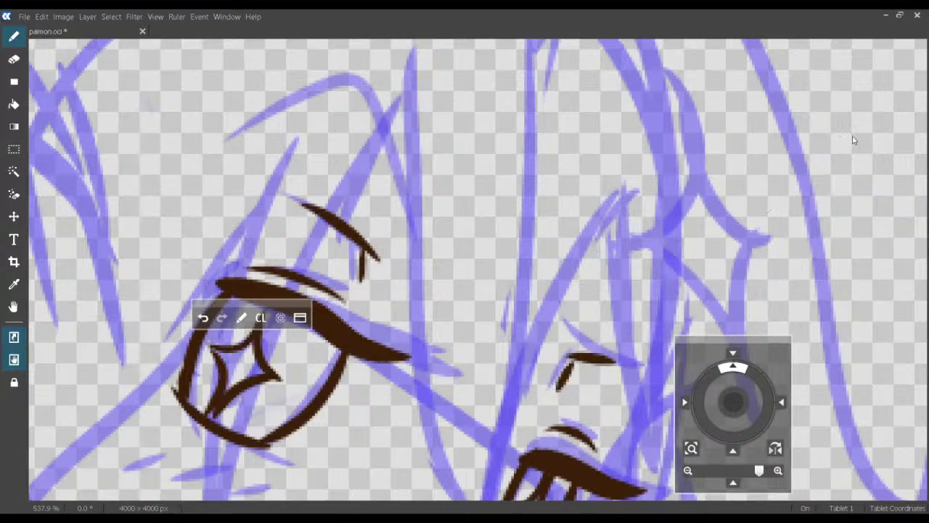
# Ink a tall arched eyebrow above the near eye and a shorter curved eyebrow above the far eye.
pyautogui.scroll(-5, 840, 129)
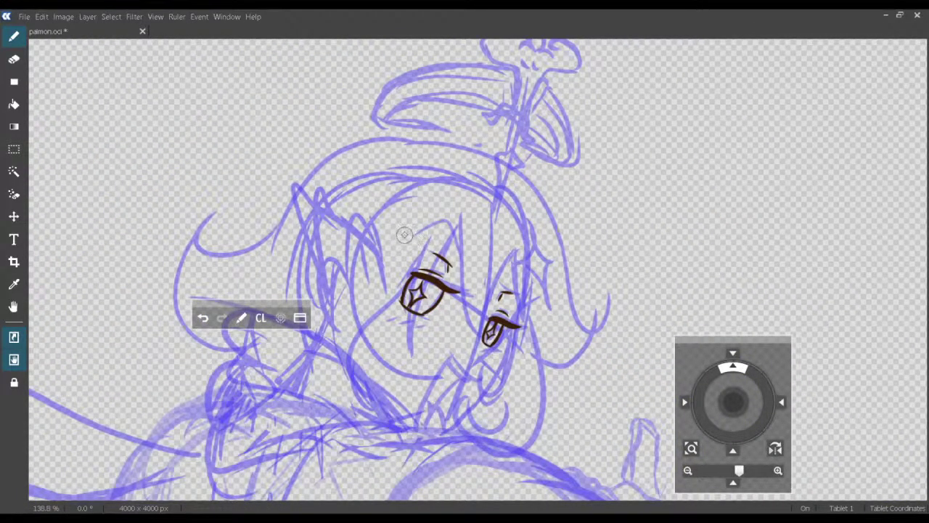
pyautogui.moveTo(406, 233); pyautogui.dragTo(459, 213)
pyautogui.hotkey('ctrl', 'z')
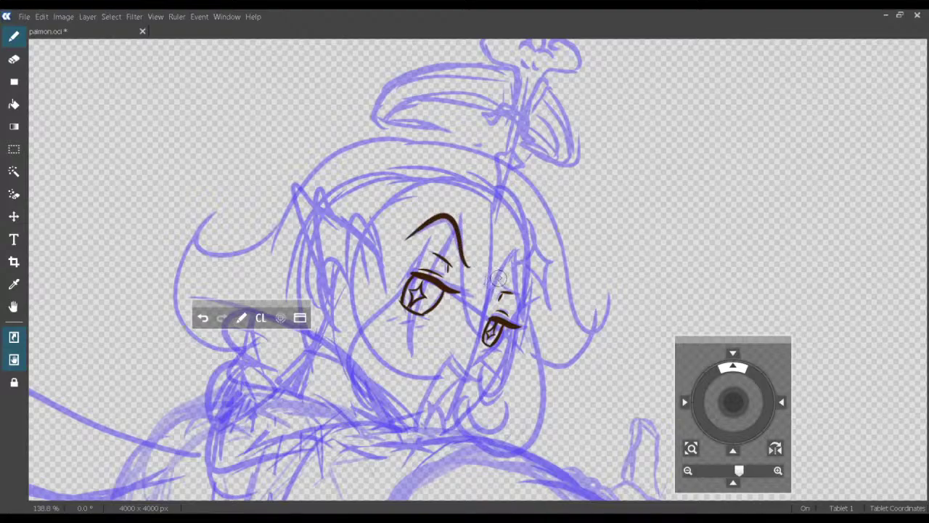
pyautogui.hotkey('ctrl', 'z')
pyautogui.moveTo(842, 138); pyautogui.dragTo(842, 138)
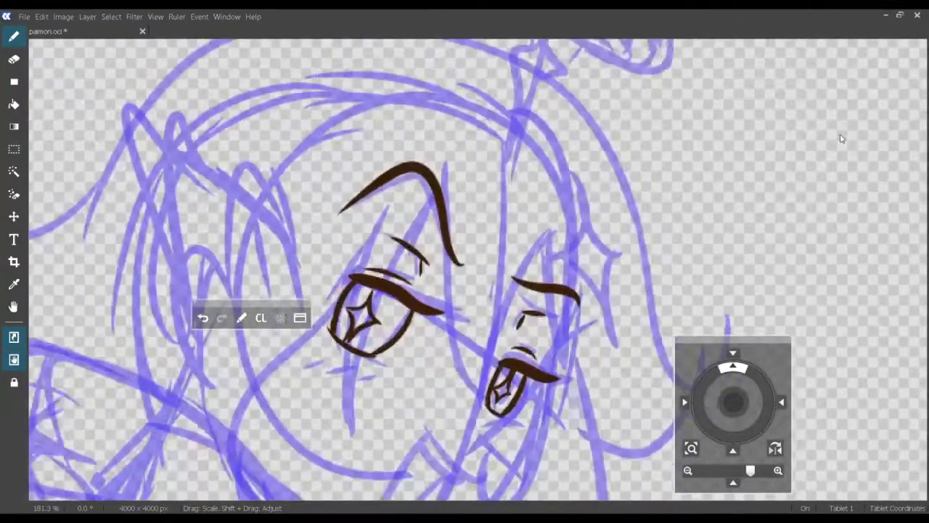
# Ink a row of short slanted dashes on the cheek beneath each eye.
pyautogui.moveTo(341, 368); pyautogui.dragTo(401, 328)
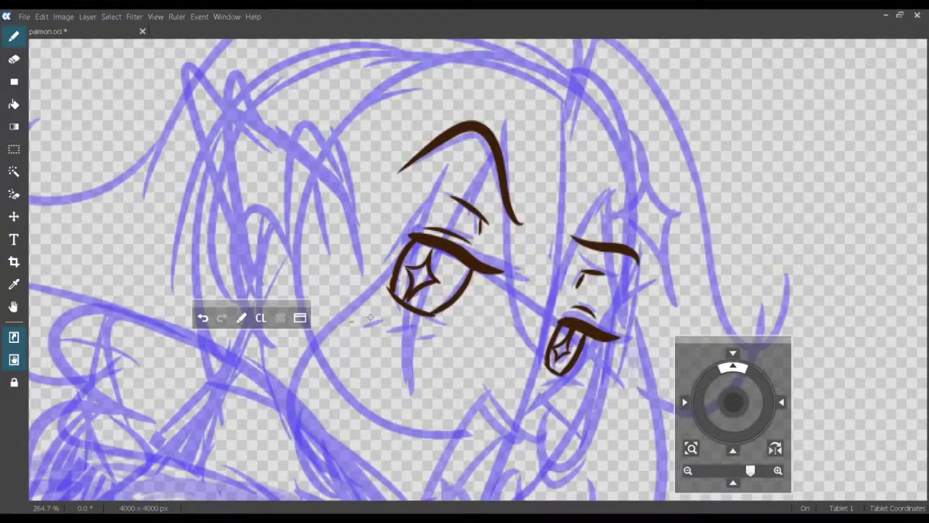
pyautogui.hotkey('ctrl', 'z')
pyautogui.hotkey('ctrl', 'z')
pyautogui.moveTo(361, 321); pyautogui.dragTo(451, 335)
pyautogui.moveTo(489, 341); pyautogui.dragTo(463, 329)
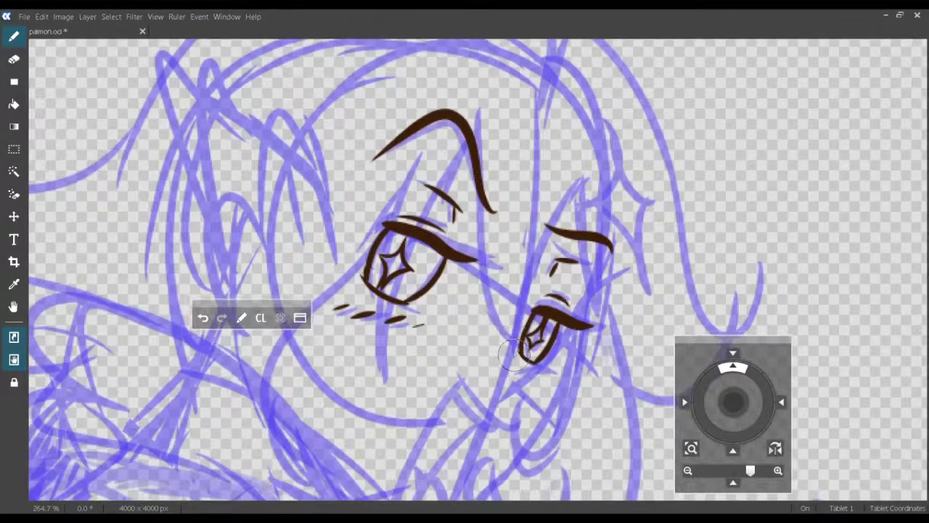
pyautogui.moveTo(513, 369); pyautogui.dragTo(538, 370)
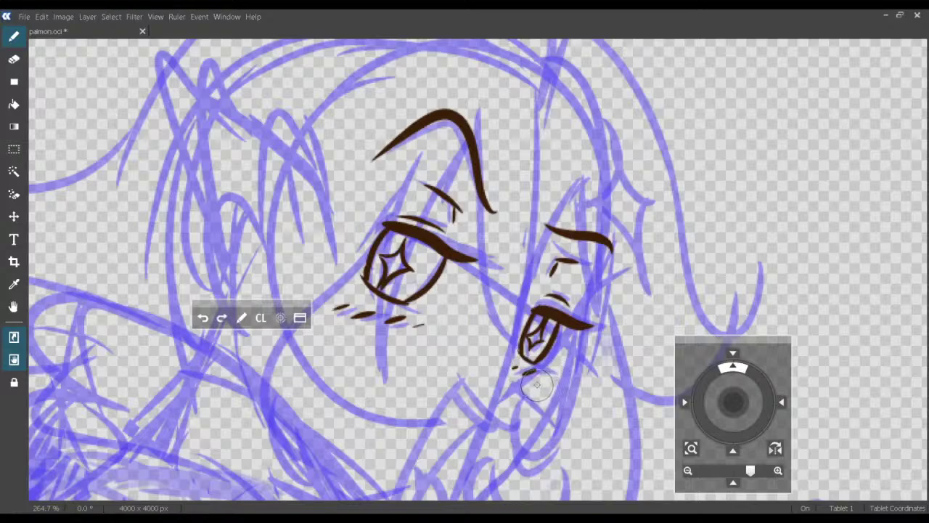
# Show the hair and body line art and hide the purple sketch to check the eyes against the whole figure.
pyautogui.scroll(-5, 517, 434)
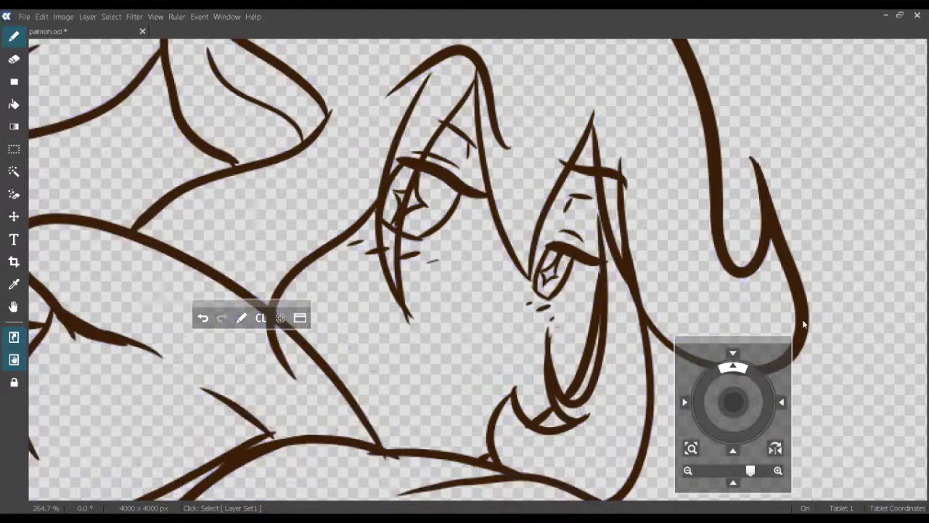
pyautogui.scroll(-4, 838, 135)
pyautogui.moveTo(727, 471); pyautogui.dragTo(710, 471)
pyautogui.scroll(4, 819, 146)
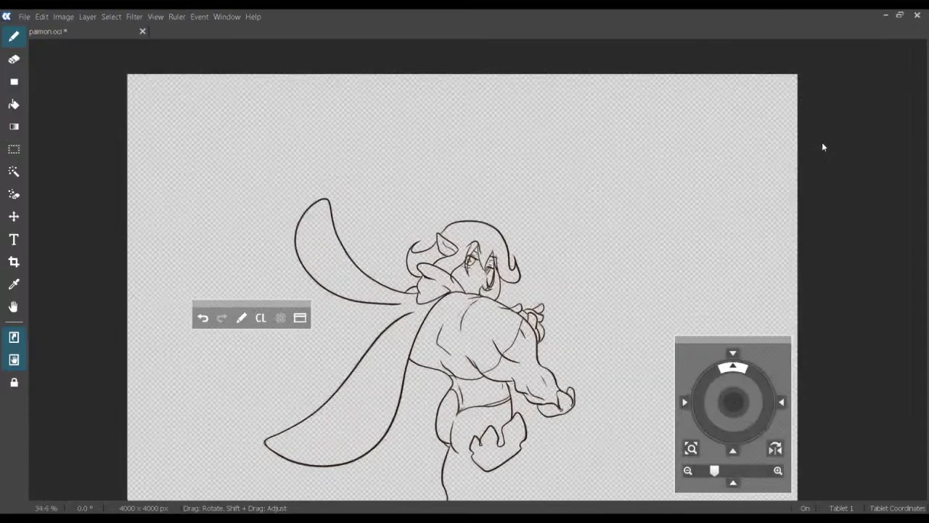
pyautogui.scroll(3, 834, 144)
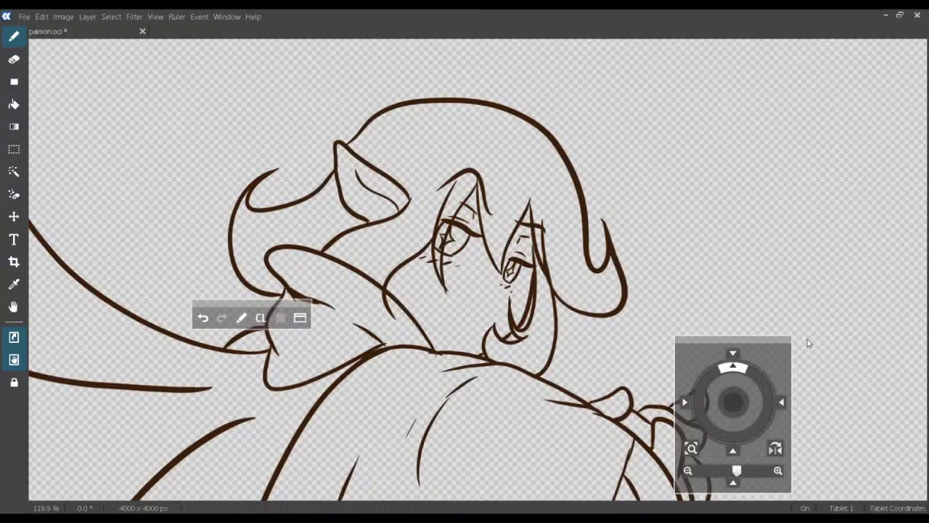
# Show the purple sketch again and ink a slanted open mouth with an upper teeth line and a small tongue.
pyautogui.click(804, 327)
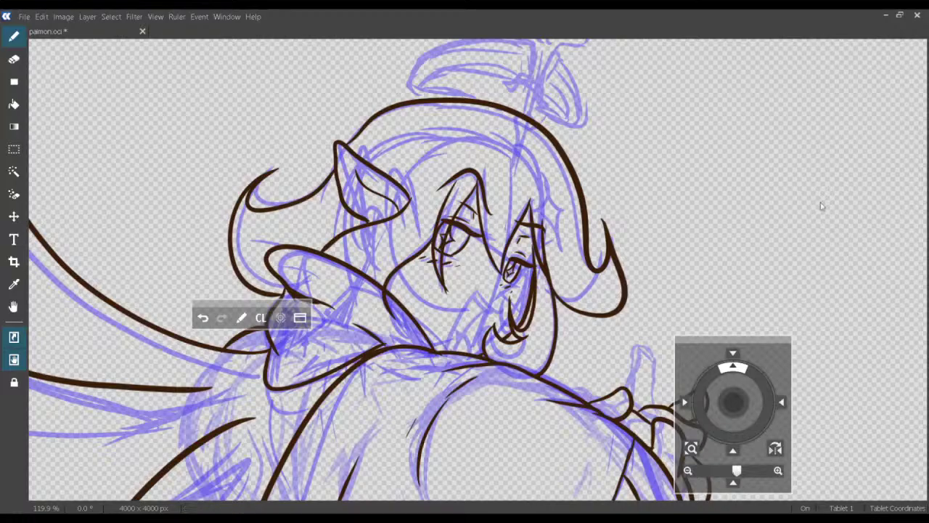
pyautogui.scroll(3, 835, 131)
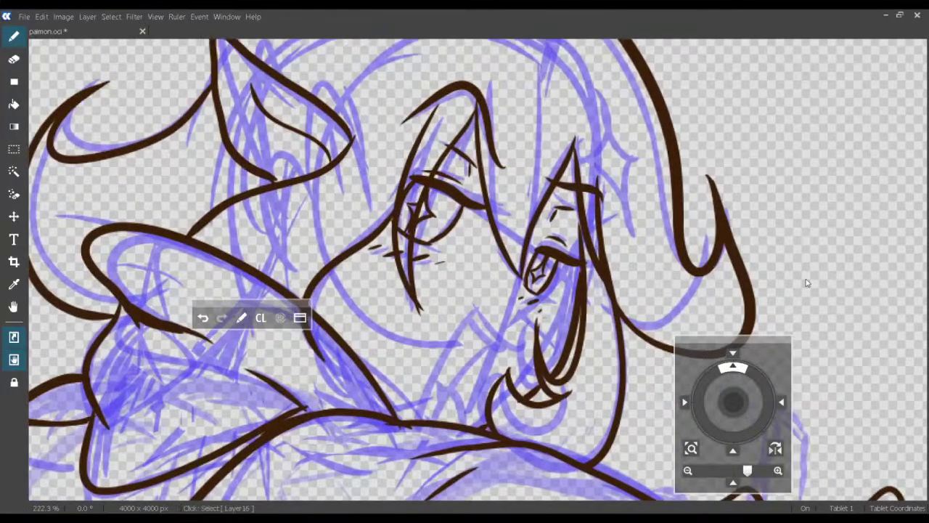
pyautogui.moveTo(439, 303); pyautogui.dragTo(456, 323)
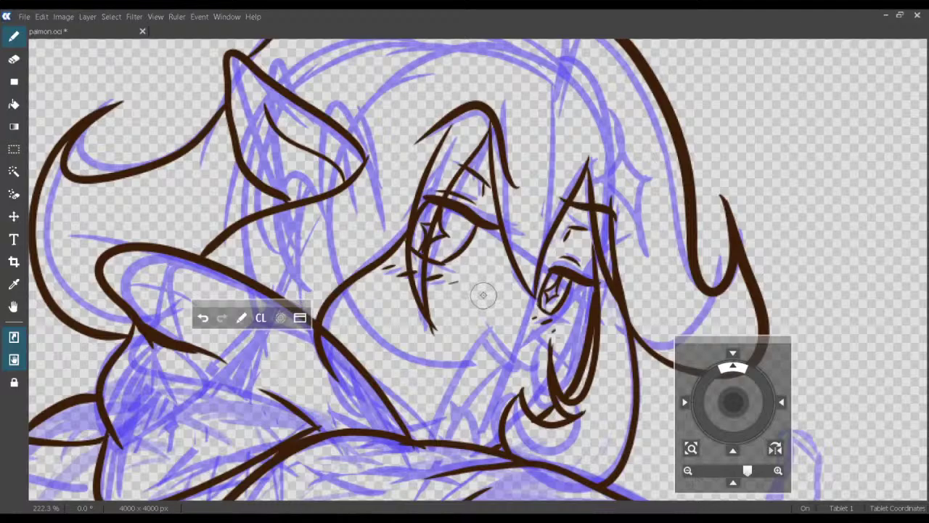
pyautogui.hotkey('ctrl', 'z')
pyautogui.moveTo(474, 299)
pyautogui.mouseDown()
pyautogui.moveTo(447, 367)
pyautogui.moveTo(498, 318)
pyautogui.mouseUp()
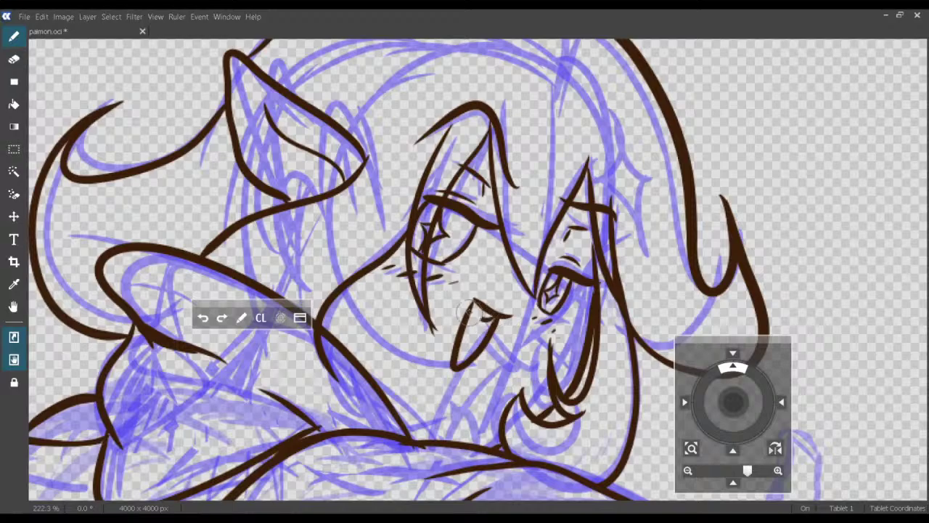
pyautogui.moveTo(463, 340); pyautogui.dragTo(482, 345)
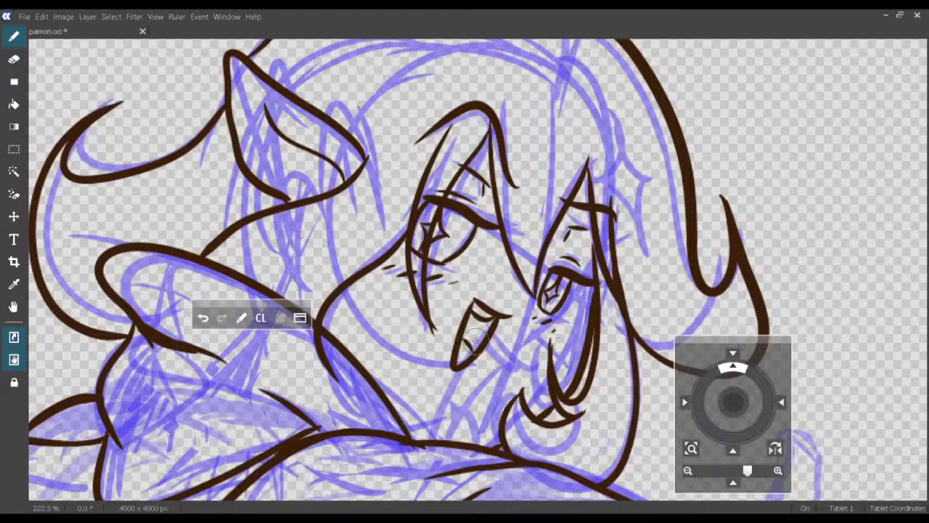
# Hide the purple sketch and check the inked mouth and face against the rest of the line art.
pyautogui.click(801, 326)
pyautogui.scroll(-10, 834, 146)
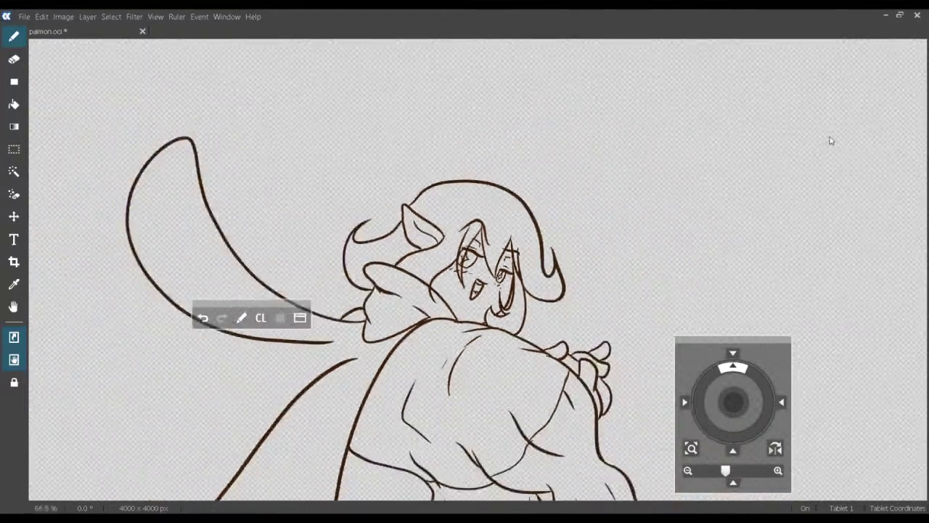
pyautogui.scroll(2, 833, 141)
pyautogui.scroll(2, 834, 140)
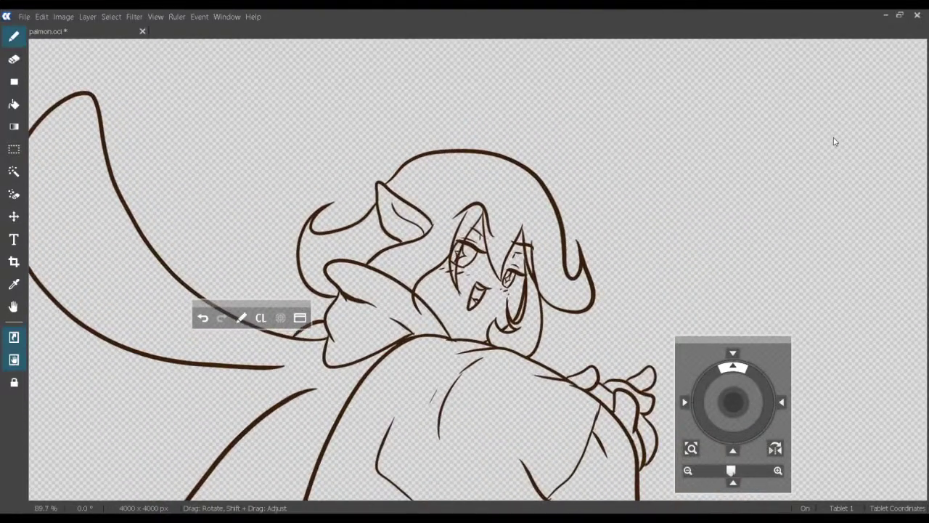
pyautogui.scroll(3, 836, 142)
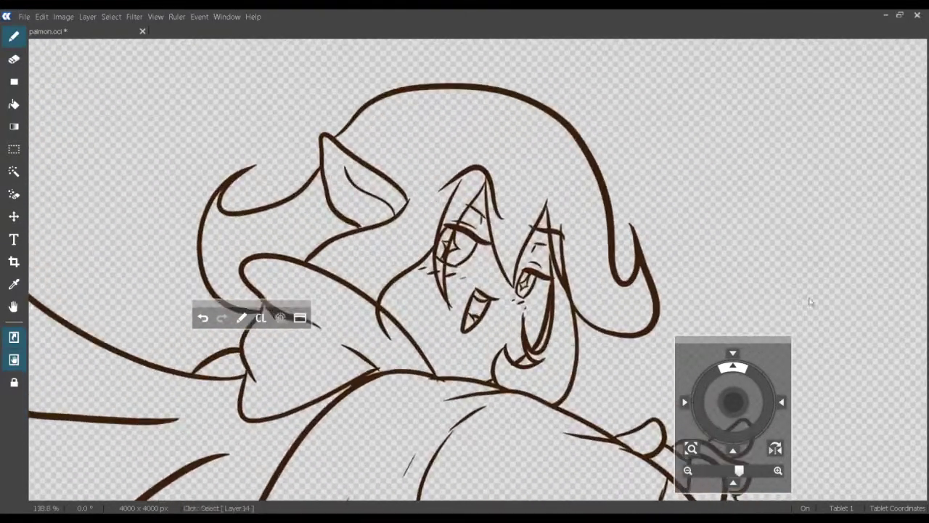
pyautogui.click(803, 332)
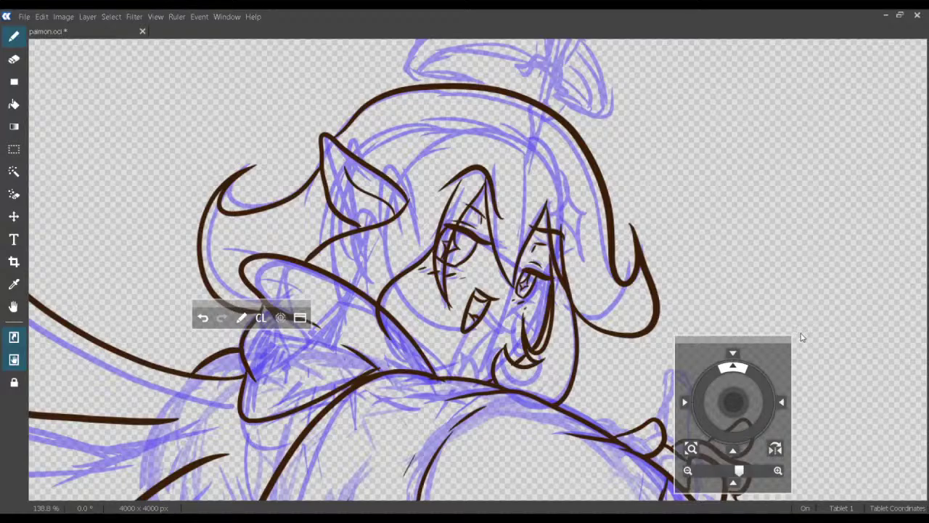
pyautogui.scroll(4, 850, 132)
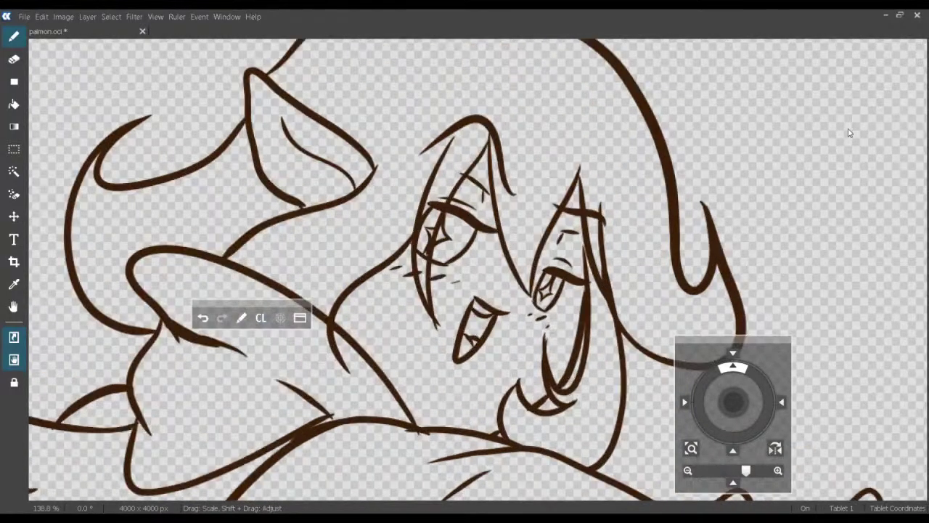
# Try to ink a wavy line beneath the mouth and a small wavy nose line above it.
pyautogui.moveTo(850, 133); pyautogui.dragTo(863, 133)
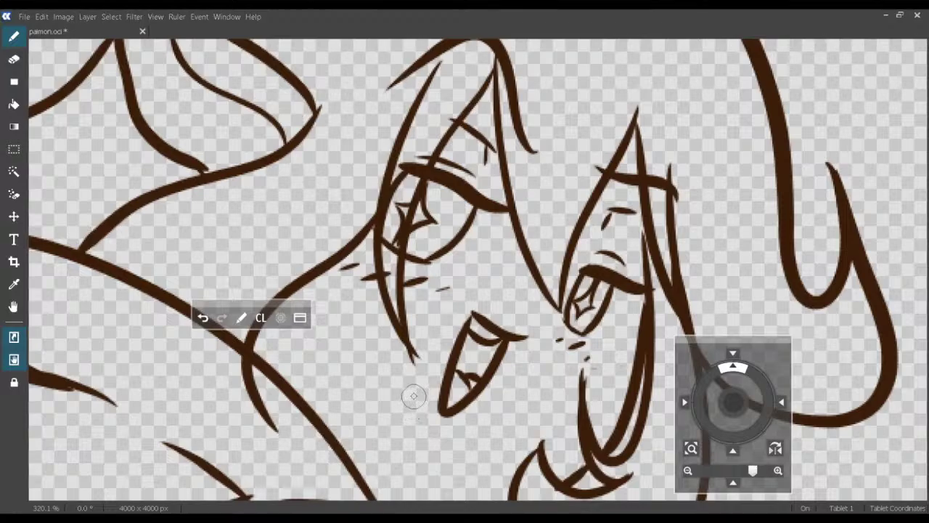
pyautogui.moveTo(413, 397)
pyautogui.mouseDown()
pyautogui.moveTo(399, 425)
pyautogui.moveTo(410, 439)
pyautogui.moveTo(429, 432)
pyautogui.moveTo(441, 457)
pyautogui.moveTo(478, 432)
pyautogui.mouseUp()
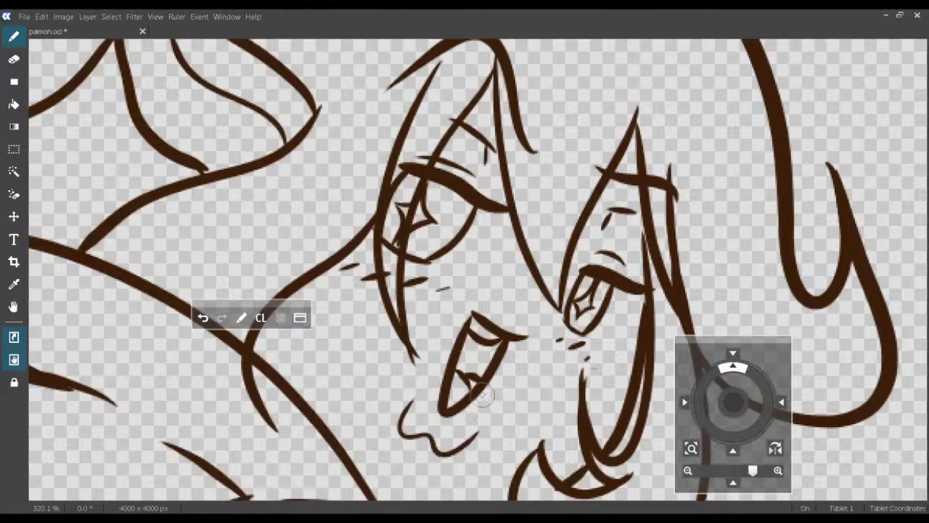
pyautogui.moveTo(487, 296)
pyautogui.mouseDown()
pyautogui.moveTo(515, 297)
pyautogui.moveTo(523, 313)
pyautogui.mouseUp()
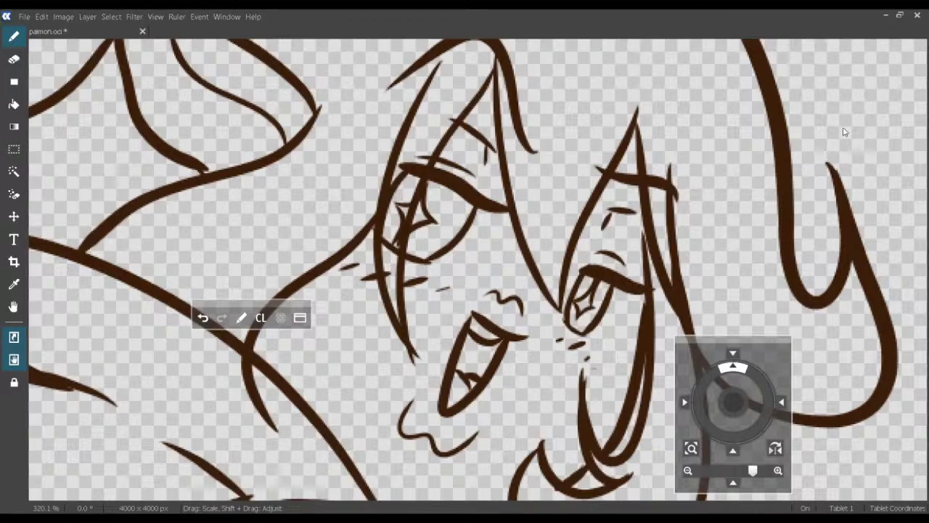
pyautogui.moveTo(753, 471); pyautogui.dragTo(747, 471)
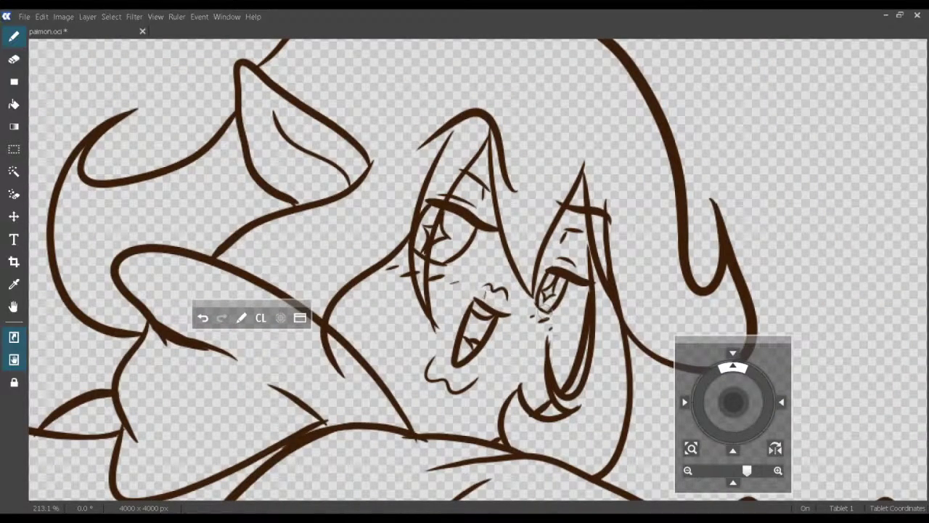
pyautogui.hotkey('ctrl', 'z')
pyautogui.scroll(-5, 836, 136)
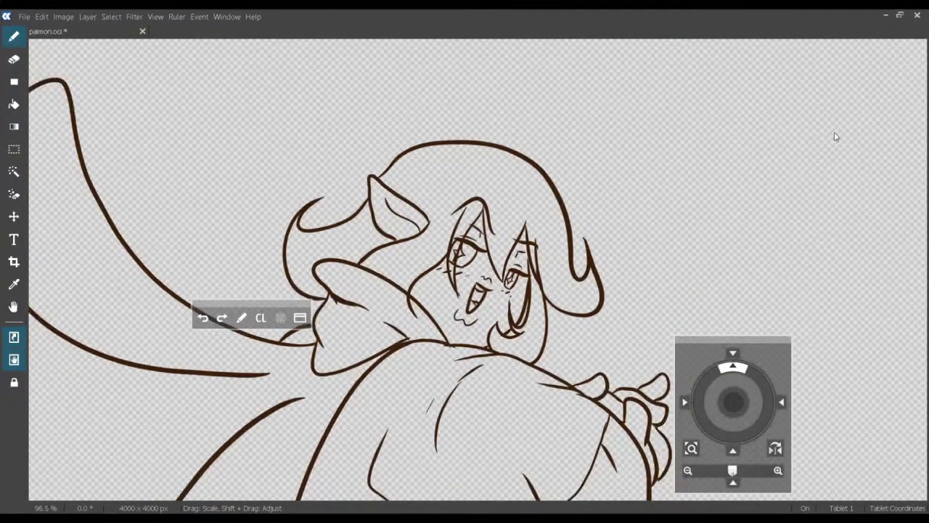
# Ink a smooth U-shaped chin curve beneath the mouth and a small curved nose mark above it.
pyautogui.hotkey('ctrl', '+')
pyautogui.hotkey('ctrl', '+')
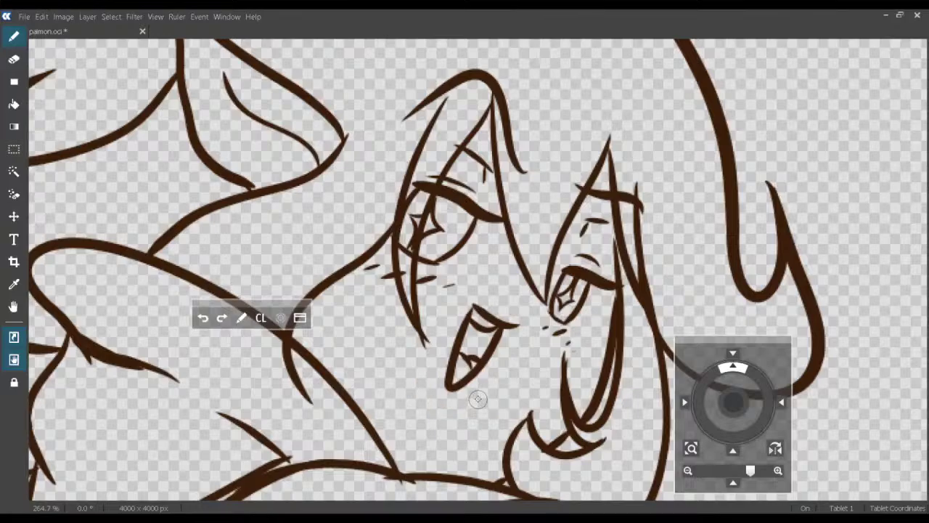
pyautogui.moveTo(475, 401)
pyautogui.mouseDown()
pyautogui.moveTo(463, 430)
pyautogui.moveTo(416, 453)
pyautogui.mouseUp()
pyautogui.moveTo(416, 393); pyautogui.dragTo(414, 436)
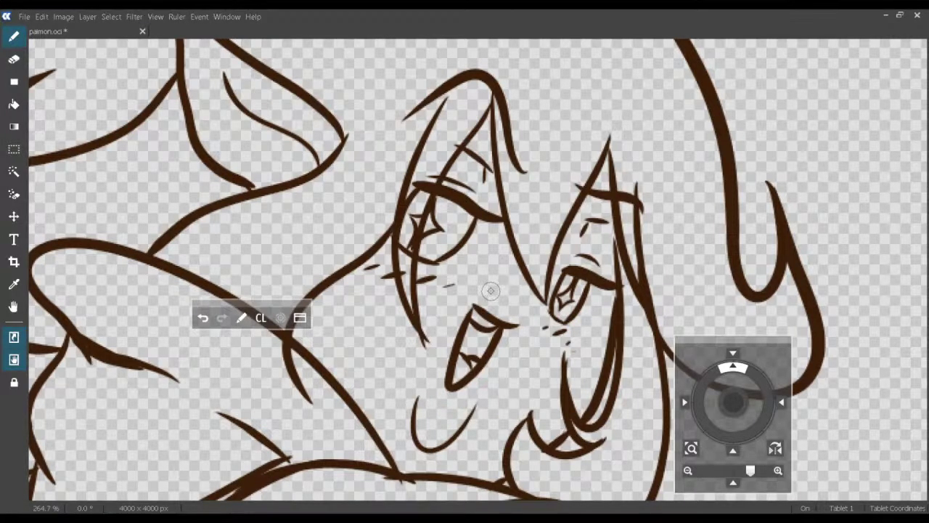
pyautogui.moveTo(485, 289); pyautogui.dragTo(503, 291)
pyautogui.hotkey('ctrl', '-')
pyautogui.hotkey('ctrl', '-')
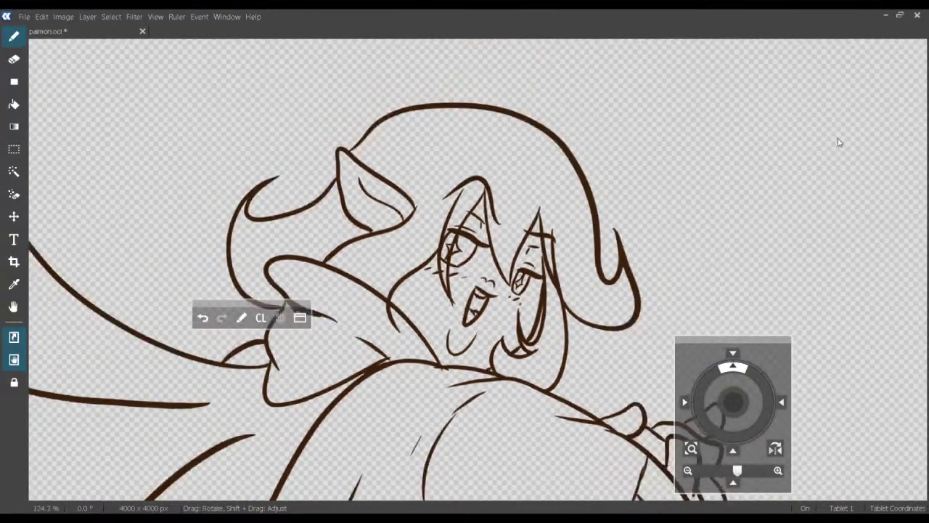
pyautogui.scroll(6, 839, 143)
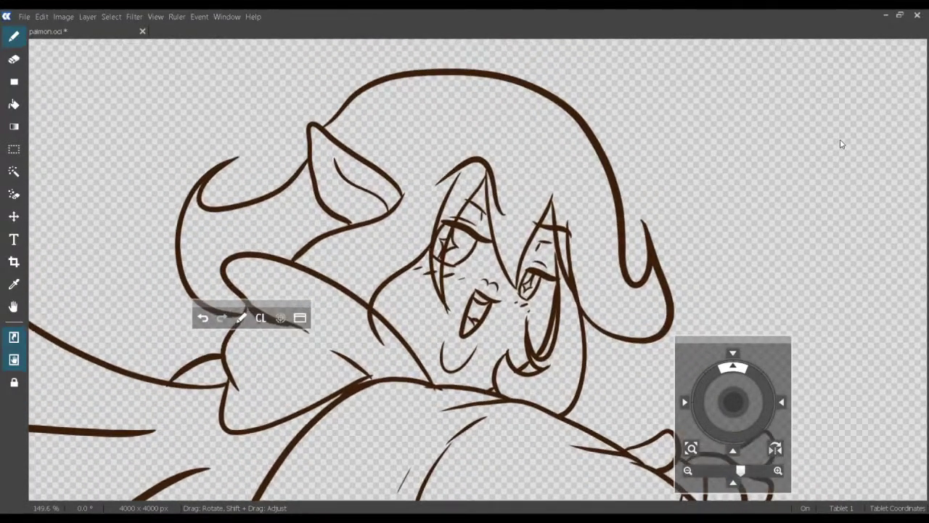
# Try to ink a U-shaped chin curve beneath the open mouth.
pyautogui.hotkey('ctrl', '+')
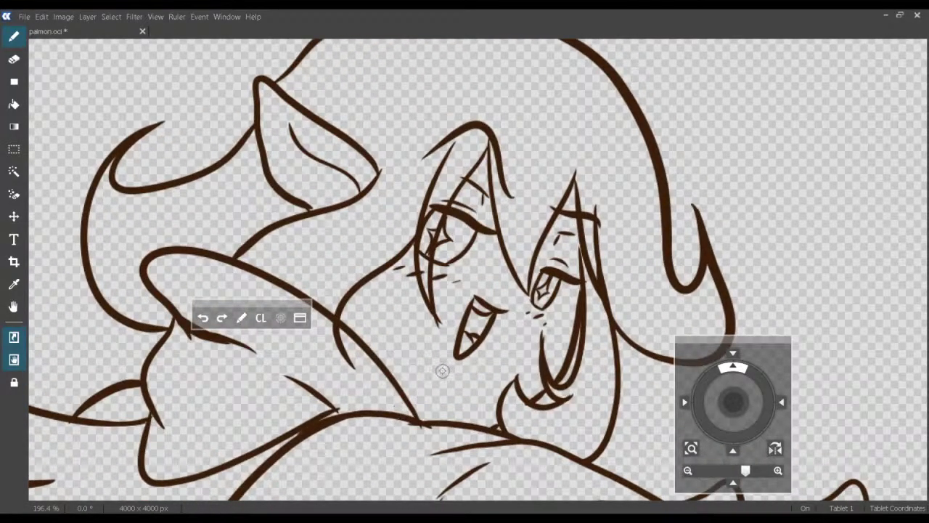
pyautogui.moveTo(438, 393)
pyautogui.mouseDown()
pyautogui.moveTo(468, 396)
pyautogui.moveTo(468, 406)
pyautogui.mouseUp()
pyautogui.hotkey('ctrl', 'z')
pyautogui.moveTo(425, 377)
pyautogui.mouseDown()
pyautogui.moveTo(426, 410)
pyautogui.moveTo(481, 403)
pyautogui.mouseUp()
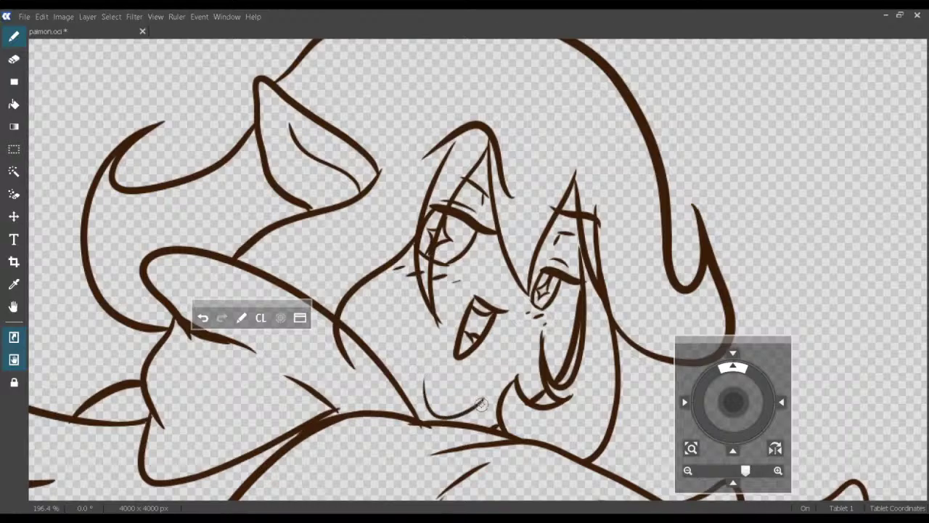
pyautogui.hotkey('ctrl', 'z')
pyautogui.hotkey('ctrl', 'z')
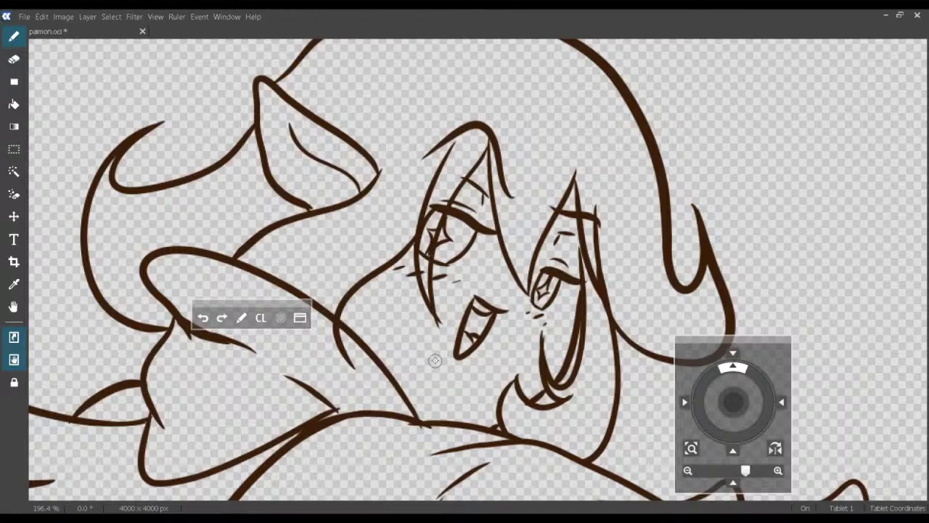
pyautogui.moveTo(429, 362)
pyautogui.mouseDown()
pyautogui.moveTo(480, 372)
pyautogui.moveTo(479, 360)
pyautogui.mouseUp()
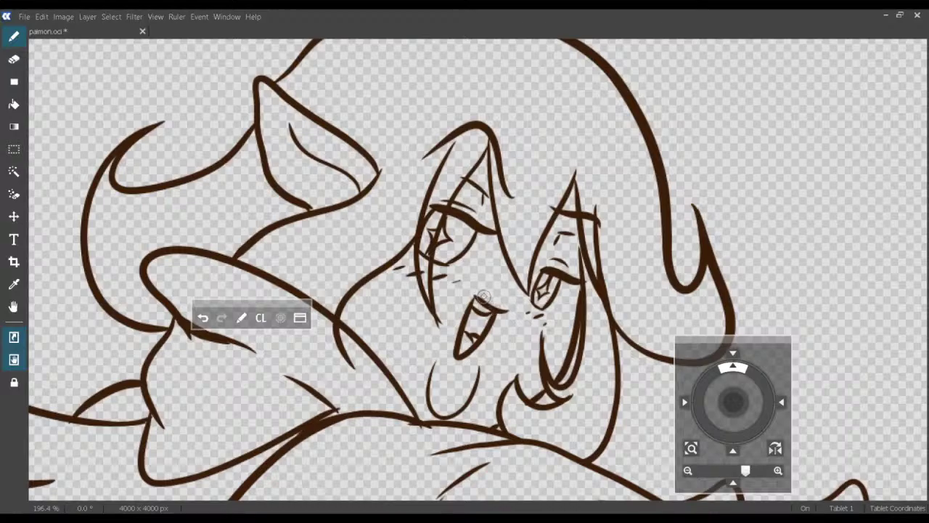
pyautogui.hotkey('ctrl', 'z')
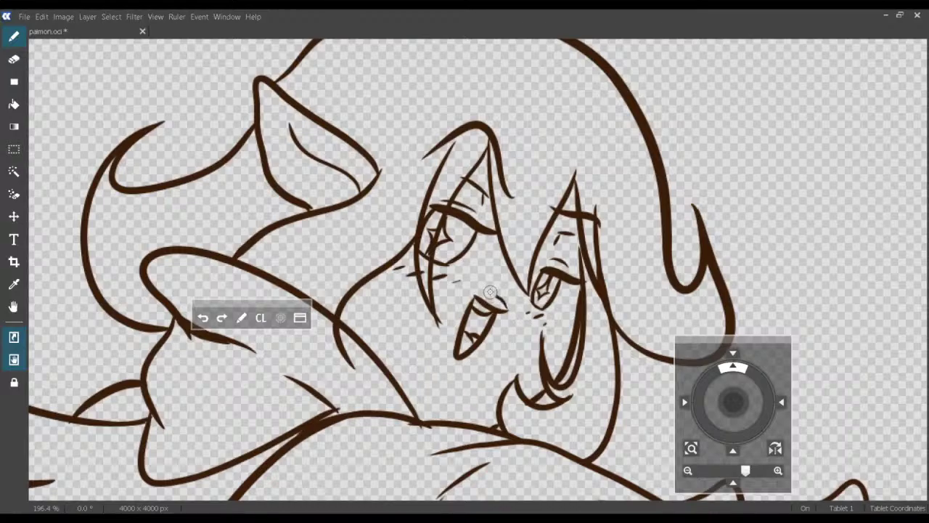
# Ink a rounded upper-lip line above the mouth and a long, narrow U-shaped outline around and beneath it.
pyautogui.moveTo(471, 302)
pyautogui.mouseDown()
pyautogui.moveTo(484, 329)
pyautogui.moveTo(498, 313)
pyautogui.moveTo(474, 295)
pyautogui.moveTo(507, 307)
pyautogui.mouseUp()
pyautogui.hotkey('ctrl', 'z')
pyautogui.moveTo(477, 348)
pyautogui.mouseDown()
pyautogui.moveTo(439, 410)
pyautogui.moveTo(469, 319)
pyautogui.moveTo(436, 380)
pyautogui.moveTo(459, 398)
pyautogui.moveTo(483, 353)
pyautogui.moveTo(435, 411)
pyautogui.moveTo(461, 326)
pyautogui.moveTo(440, 407)
pyautogui.moveTo(438, 350)
pyautogui.moveTo(475, 324)
pyautogui.mouseUp()
pyautogui.hotkey('ctrl', 'z')
pyautogui.hotkey('ctrl', 'z')
pyautogui.hotkey('ctrl', 'z')
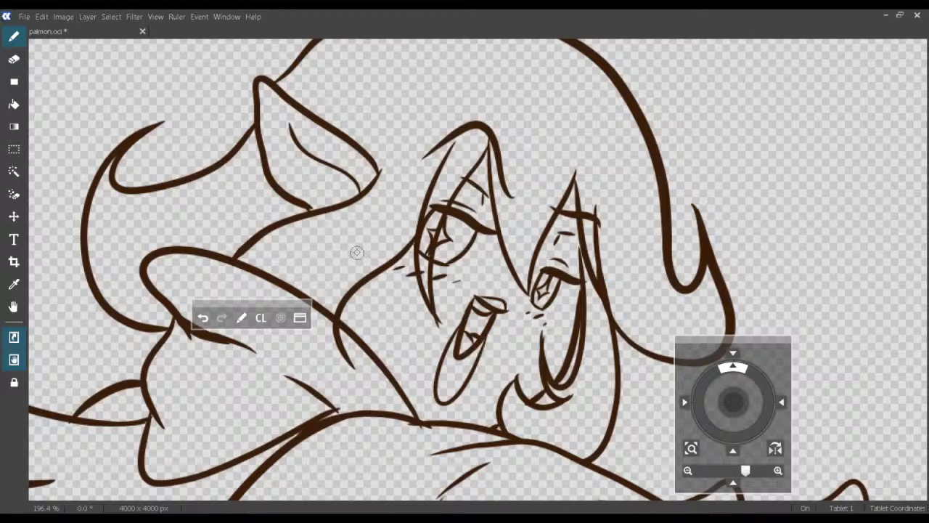
pyautogui.moveTo(509, 334); pyautogui.dragTo(488, 438)
pyautogui.moveTo(549, 408); pyautogui.dragTo(547, 375)
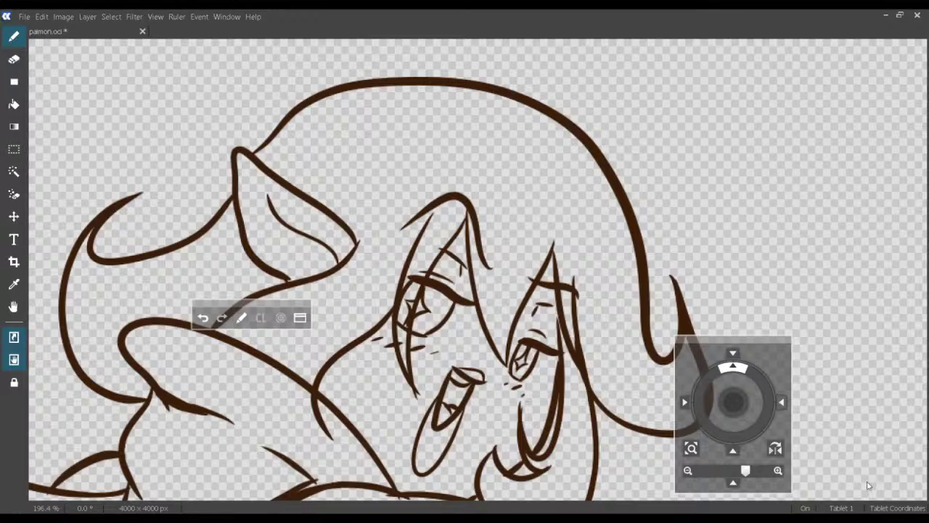
# Save the drawing and show the purple sketch beneath the line art again.
pyautogui.hotkey('ctrl', 's')
pyautogui.click(805, 335)
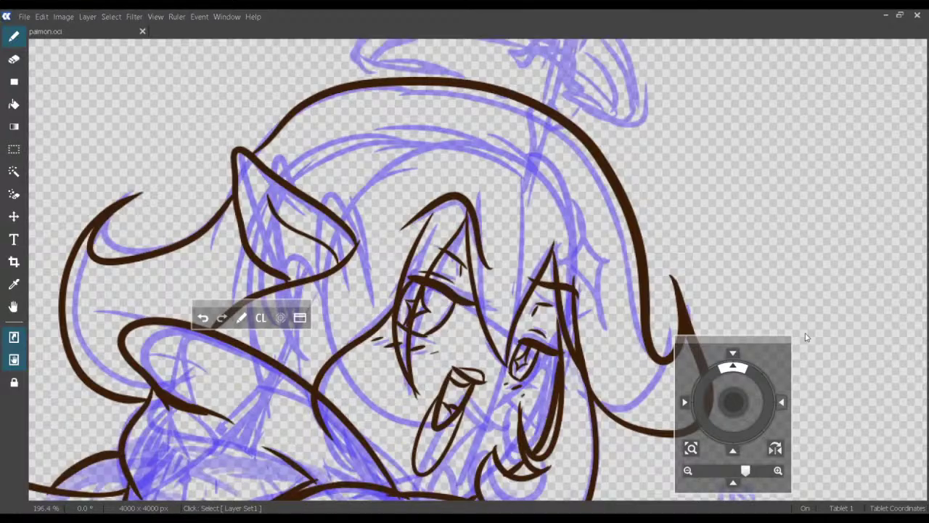
pyautogui.click(874, 495)
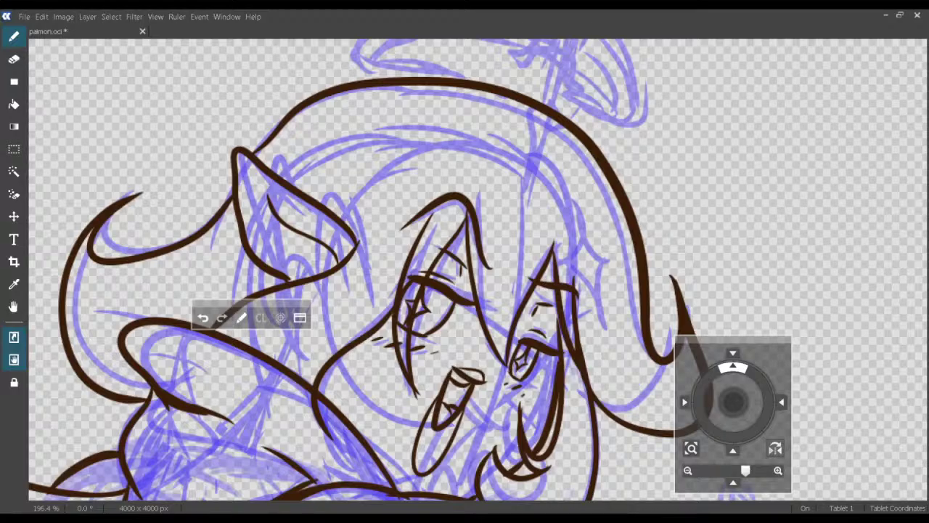
# Examine the sketch from the headpiece down to the hips for parts that still need inking.
pyautogui.moveTo(366, 343); pyautogui.dragTo(314, 403)
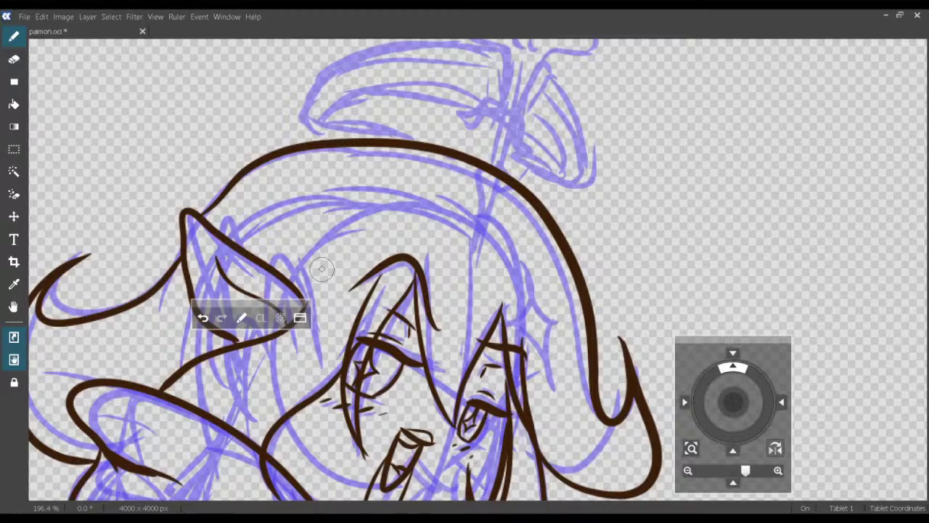
pyautogui.scroll(7, 382, 258)
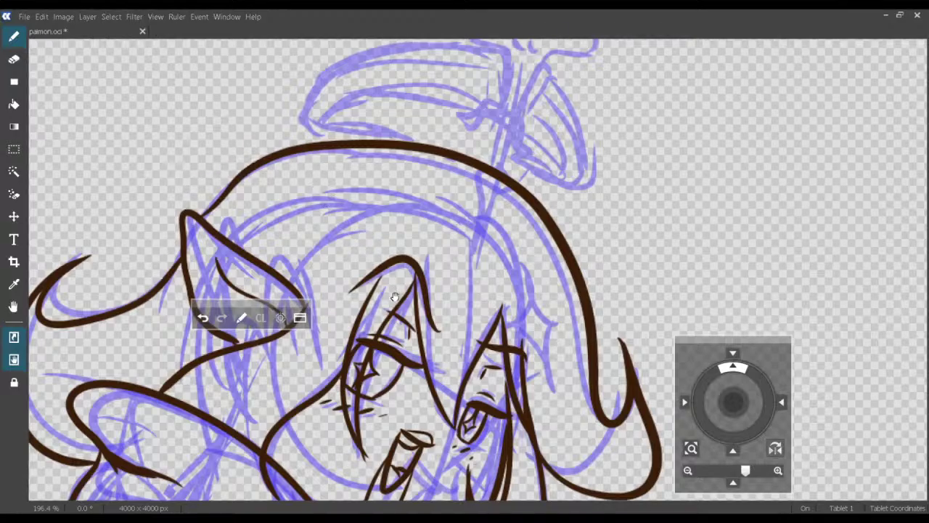
pyautogui.hscroll(1, 382, 259)
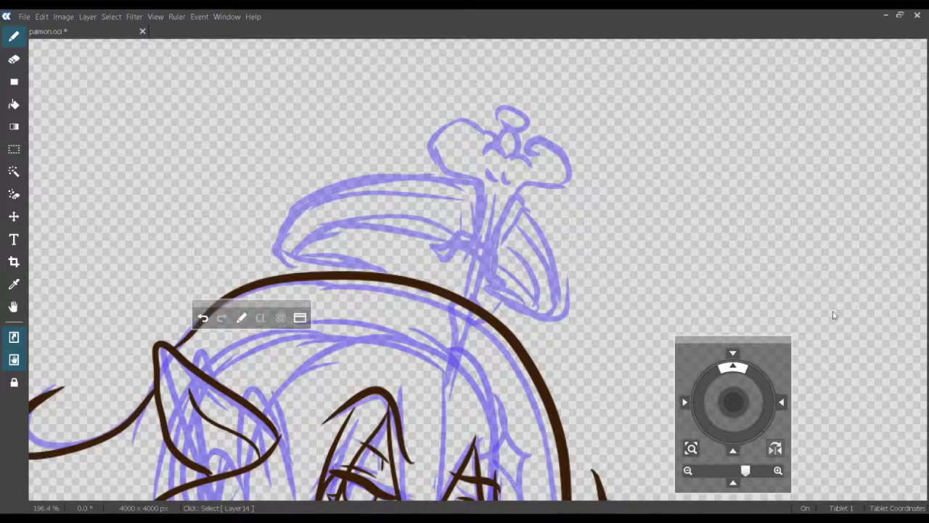
pyautogui.moveTo(378, 451); pyautogui.dragTo(517, 209)
pyautogui.moveTo(465, 479); pyautogui.dragTo(516, 210)
pyautogui.moveTo(515, 409); pyautogui.dragTo(515, 215)
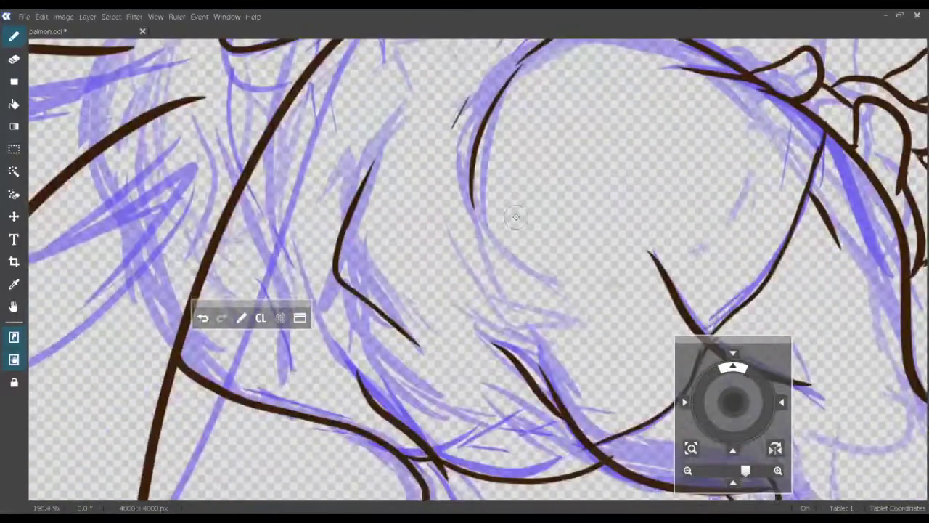
pyautogui.moveTo(539, 421)
pyautogui.mouseDown()
pyautogui.moveTo(498, 220)
pyautogui.moveTo(486, 85)
pyautogui.mouseUp()
pyautogui.moveTo(336, 386)
pyautogui.mouseDown()
pyautogui.moveTo(465, 339)
pyautogui.moveTo(486, 345)
pyautogui.moveTo(478, 356)
pyautogui.moveTo(427, 303)
pyautogui.moveTo(444, 167)
pyautogui.moveTo(471, 173)
pyautogui.moveTo(488, 194)
pyautogui.mouseUp()
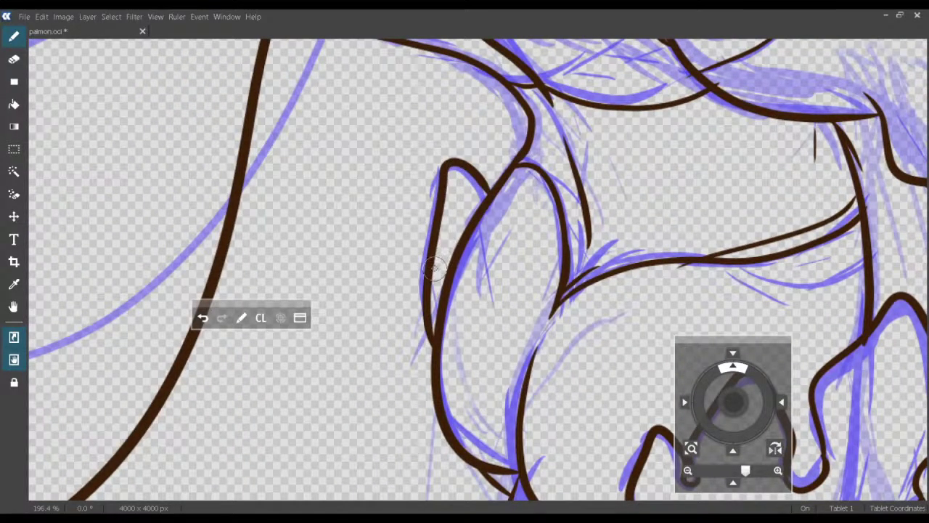
# Try to ink a thin inner contour inside the narrow rounded flap beside the hip.
pyautogui.moveTo(437, 267)
pyautogui.mouseDown()
pyautogui.moveTo(453, 179)
pyautogui.moveTo(465, 174)
pyautogui.moveTo(475, 204)
pyautogui.moveTo(448, 236)
pyautogui.mouseUp()
pyautogui.hotkey('ctrl', 'z')
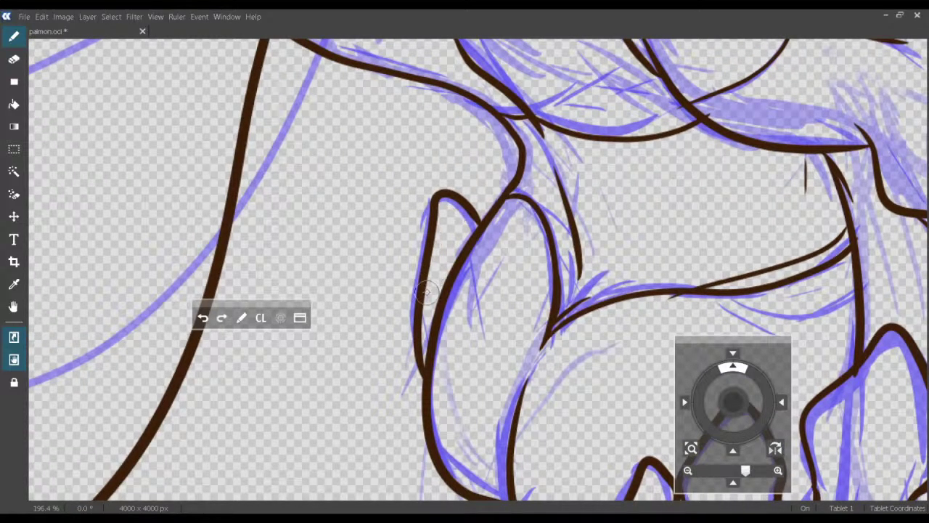
pyautogui.moveTo(429, 298)
pyautogui.mouseDown()
pyautogui.moveTo(447, 215)
pyautogui.moveTo(473, 231)
pyautogui.mouseUp()
pyautogui.hotkey('ctrl', 'z')
pyautogui.moveTo(432, 290); pyautogui.dragTo(446, 219)
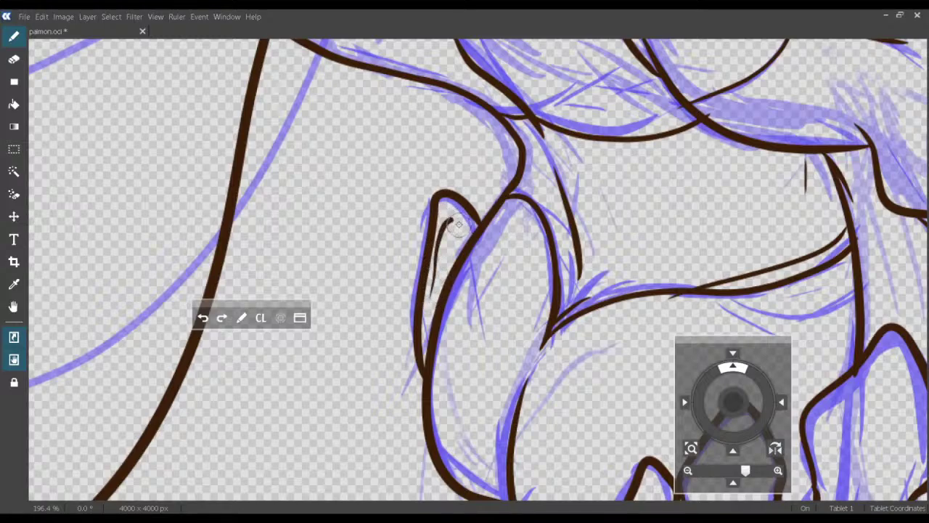
pyautogui.hotkey('ctrl', 'z')
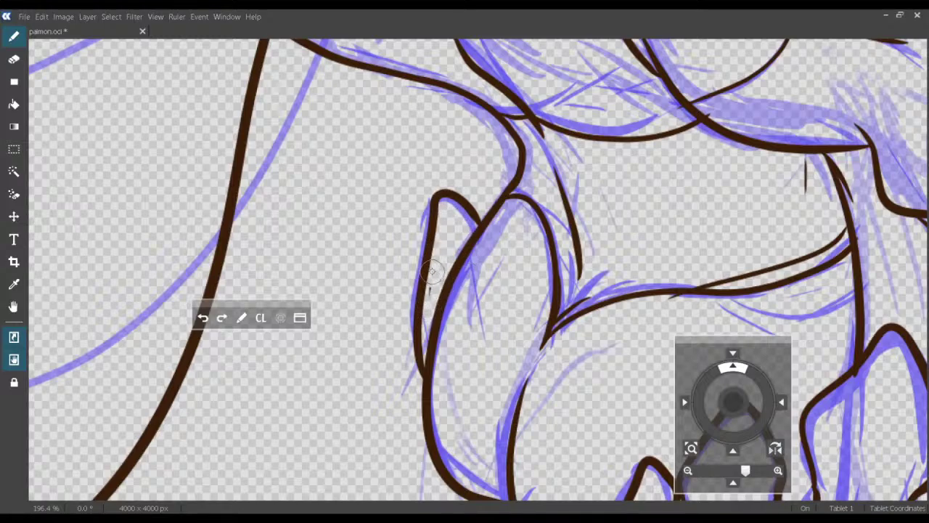
pyautogui.moveTo(429, 289)
pyautogui.mouseDown()
pyautogui.moveTo(445, 212)
pyautogui.moveTo(472, 249)
pyautogui.mouseUp()
pyautogui.moveTo(515, 318); pyautogui.dragTo(492, 289)
pyautogui.hotkey('ctrl', 'z')
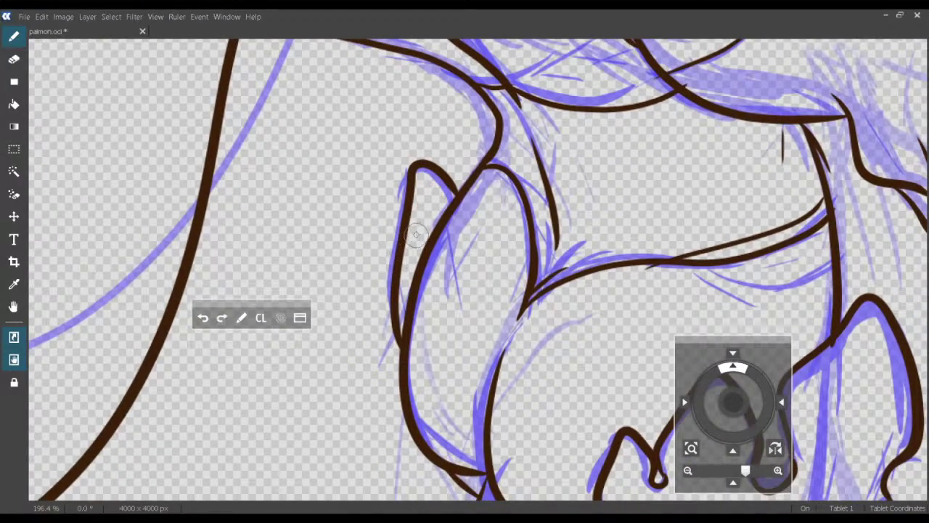
# Ink a thin curved inner contour inside the narrow flap beside the hip, working at 600% zoom, and save the drawing.
pyautogui.moveTo(453, 236); pyautogui.dragTo(494, 343)
pyautogui.hotkey('ctrl', 'space')
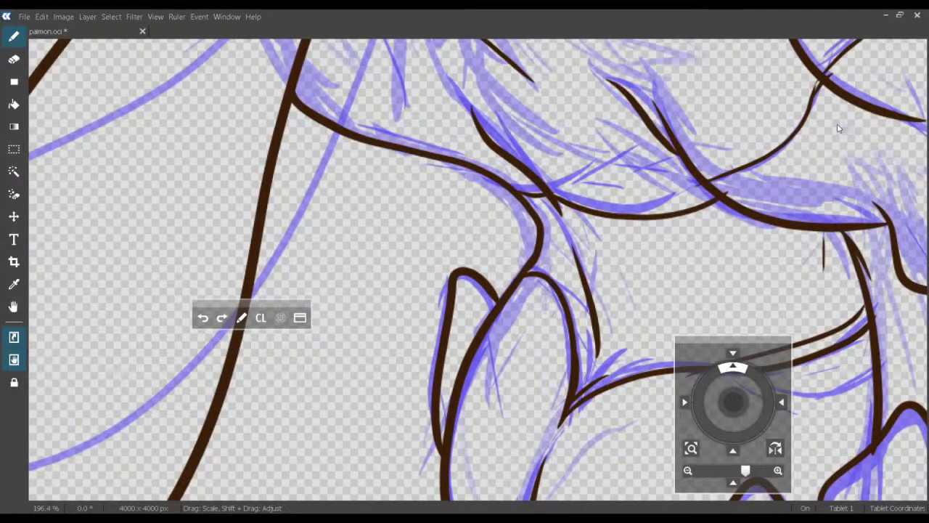
pyautogui.moveTo(839, 129); pyautogui.dragTo(858, 128)
pyautogui.moveTo(487, 495); pyautogui.dragTo(536, 215)
pyautogui.moveTo(805, 136); pyautogui.dragTo(795, 137)
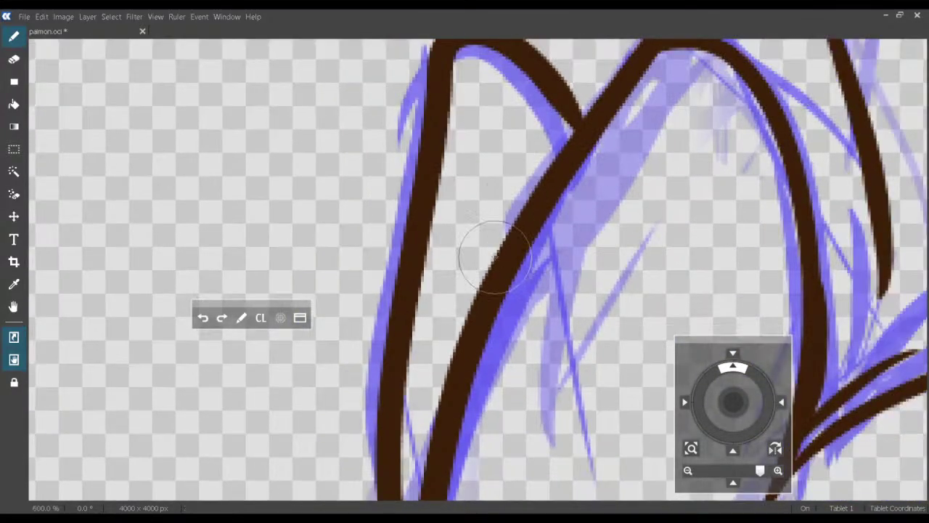
pyautogui.moveTo(495, 257); pyautogui.dragTo(485, 362)
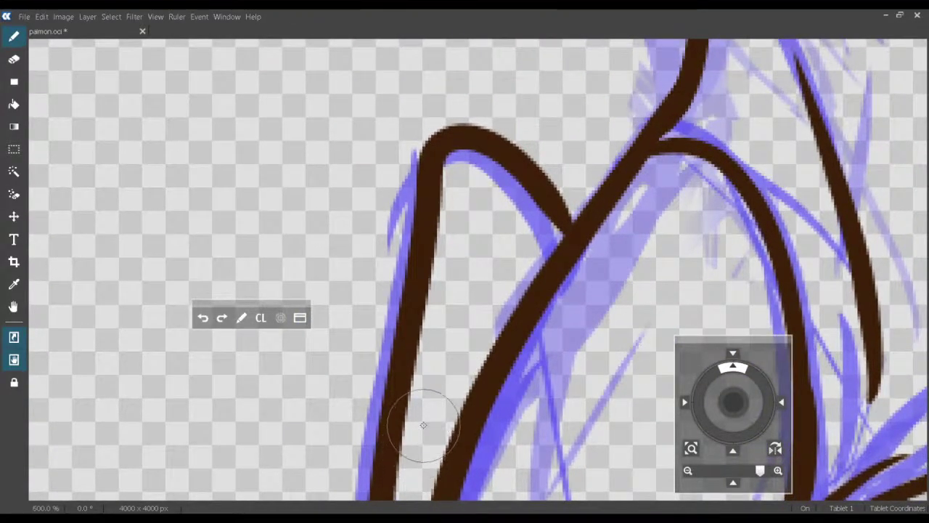
pyautogui.moveTo(425, 414); pyautogui.dragTo(443, 248)
pyautogui.hotkey('ctrl', 'z')
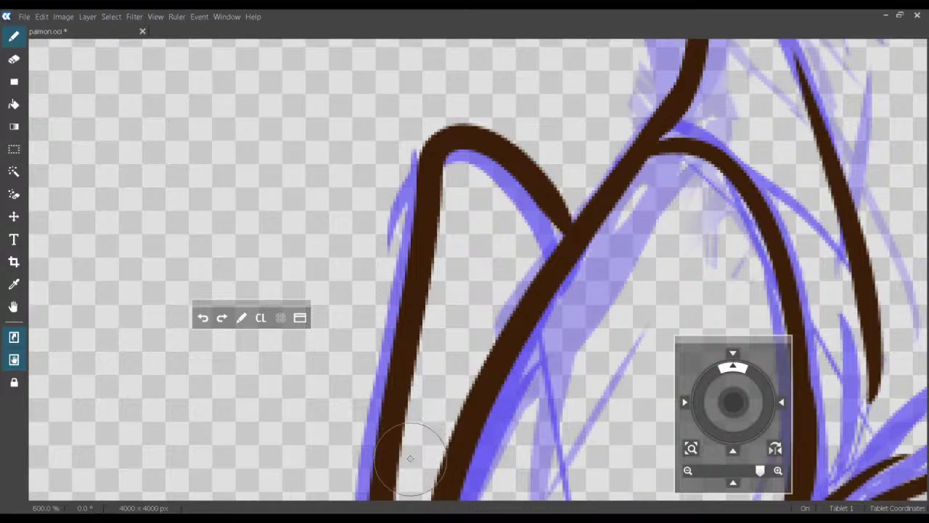
pyautogui.moveTo(411, 459)
pyautogui.mouseDown()
pyautogui.moveTo(468, 219)
pyautogui.moveTo(480, 204)
pyautogui.moveTo(498, 212)
pyautogui.moveTo(523, 246)
pyautogui.mouseUp()
pyautogui.moveTo(852, 135); pyautogui.dragTo(819, 151)
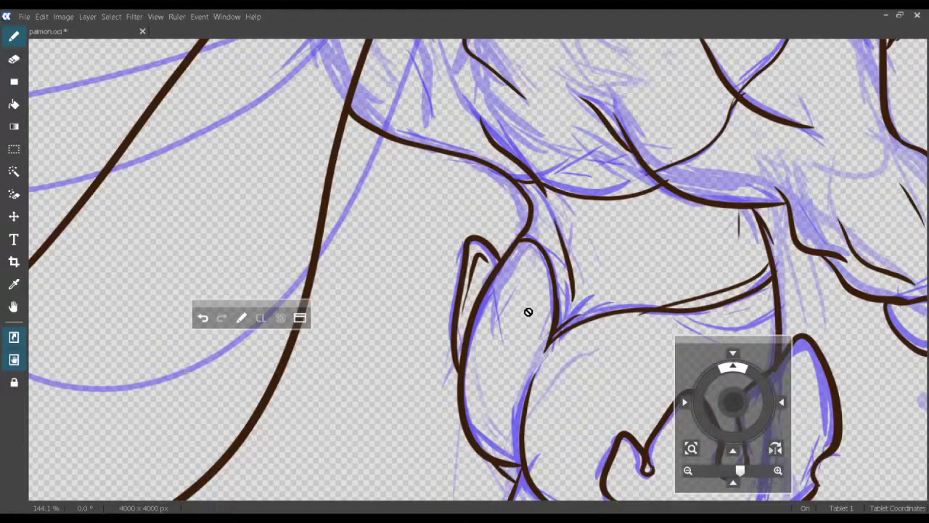
pyautogui.hotkey('ctrl', 's')
# Ink the leg's front edge from the pointed hem down to the knee, plus a short curved segment below it.
pyautogui.moveTo(597, 383); pyautogui.dragTo(440, 243)
pyautogui.moveTo(441, 376); pyautogui.dragTo(456, 271)
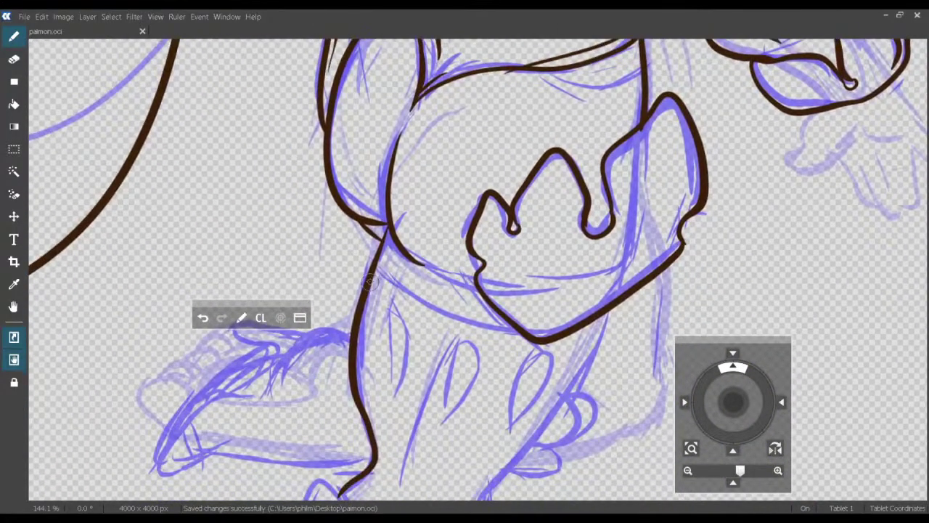
pyautogui.scroll(-5, 456, 326)
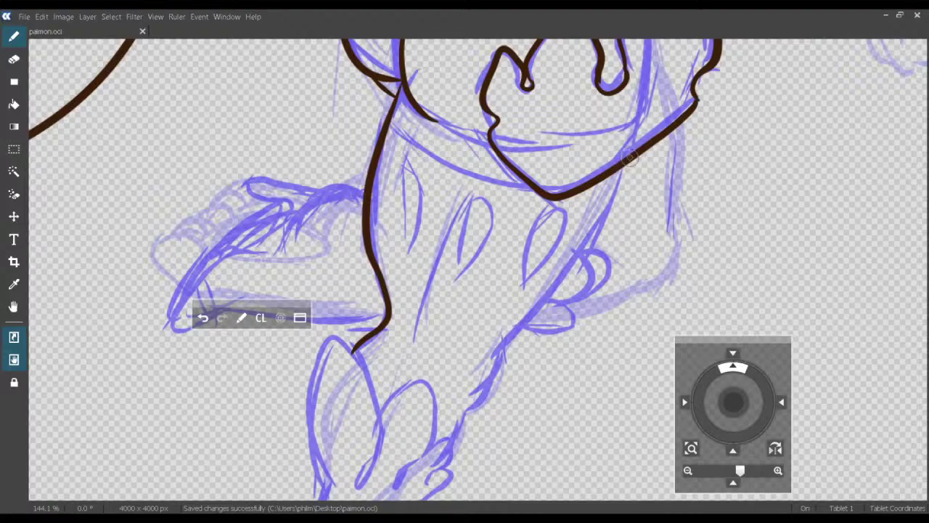
pyautogui.moveTo(629, 157)
pyautogui.mouseDown()
pyautogui.moveTo(549, 290)
pyautogui.moveTo(468, 366)
pyautogui.mouseUp()
pyautogui.scroll(-2, 513, 303)
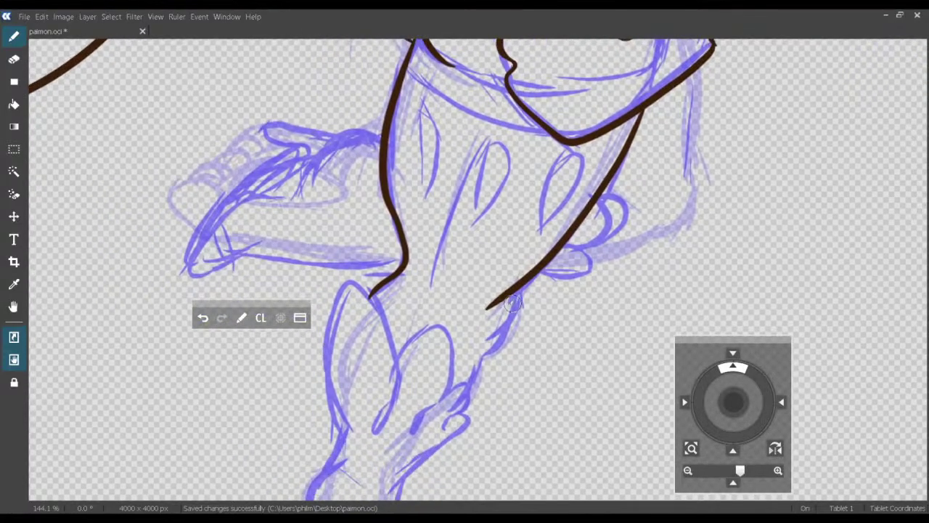
pyautogui.moveTo(512, 304); pyautogui.dragTo(476, 354)
pyautogui.scroll(-3, 485, 352)
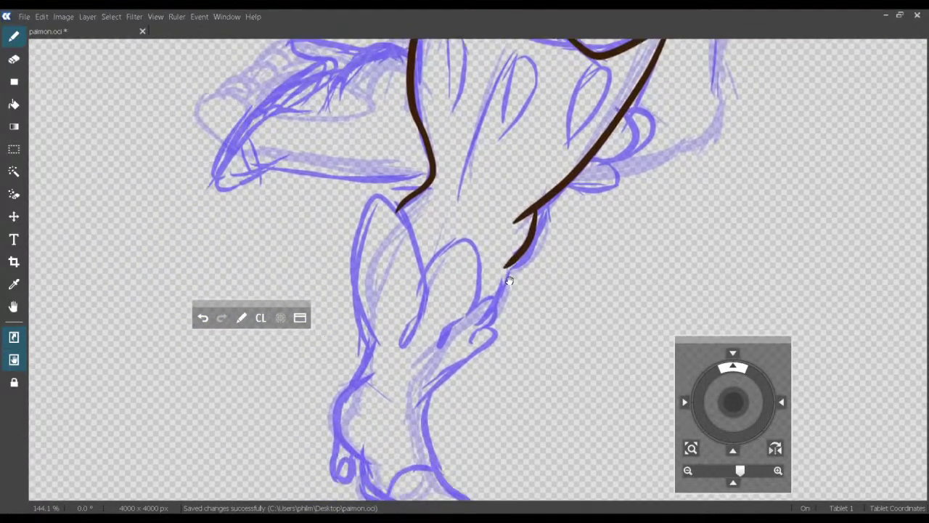
# Ink the boot's leaf-shaped cuff flaps and small folded loops below the knee, continuing the back edge to the ankle.
pyautogui.moveTo(431, 392)
pyautogui.mouseDown()
pyautogui.moveTo(501, 332)
pyautogui.moveTo(506, 322)
pyautogui.moveTo(492, 311)
pyautogui.moveTo(476, 331)
pyautogui.moveTo(493, 318)
pyautogui.moveTo(500, 284)
pyautogui.mouseUp()
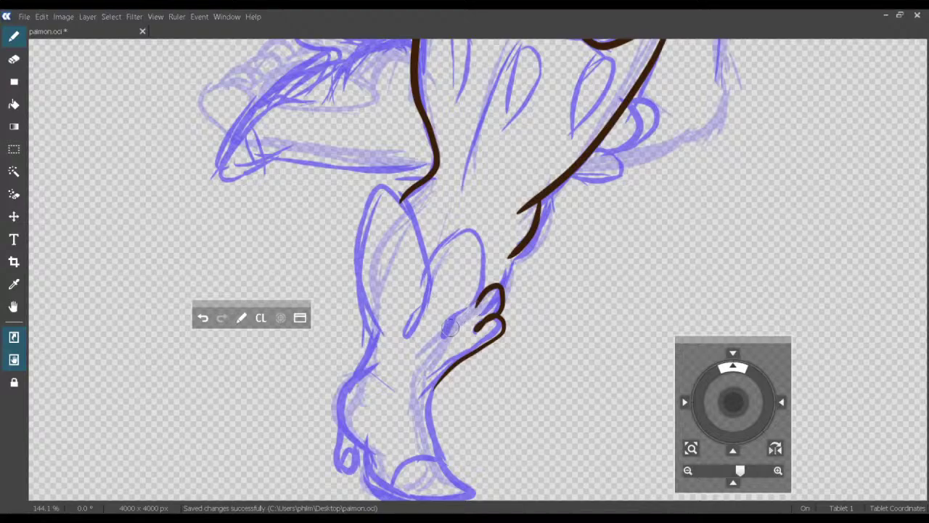
pyautogui.moveTo(458, 316)
pyautogui.mouseDown()
pyautogui.moveTo(441, 334)
pyautogui.moveTo(461, 313)
pyautogui.moveTo(486, 246)
pyautogui.moveTo(465, 229)
pyautogui.moveTo(435, 254)
pyautogui.moveTo(420, 270)
pyautogui.moveTo(427, 289)
pyautogui.moveTo(416, 304)
pyautogui.moveTo(404, 210)
pyautogui.moveTo(378, 178)
pyautogui.moveTo(362, 195)
pyautogui.moveTo(340, 264)
pyautogui.moveTo(345, 296)
pyautogui.moveTo(358, 301)
pyautogui.moveTo(376, 347)
pyautogui.moveTo(354, 388)
pyautogui.moveTo(402, 329)
pyautogui.moveTo(372, 379)
pyautogui.moveTo(392, 385)
pyautogui.mouseUp()
pyautogui.hotkey('ctrl', 'z')
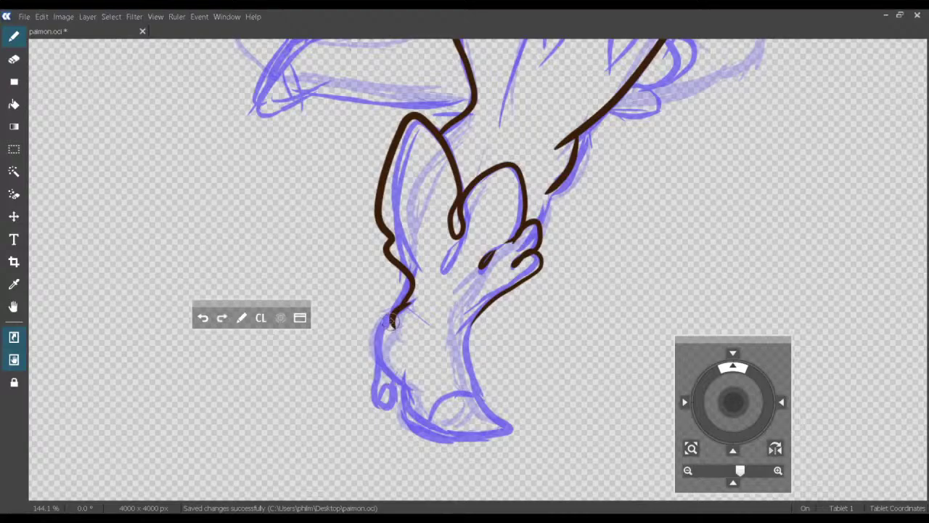
# Try to ink a rounded heel bulge below the boot's ankle.
pyautogui.moveTo(380, 344); pyautogui.dragTo(392, 383)
pyautogui.hotkey('ctrl', 'z')
pyautogui.moveTo(390, 321)
pyautogui.mouseDown()
pyautogui.moveTo(373, 363)
pyautogui.moveTo(434, 436)
pyautogui.moveTo(490, 448)
pyautogui.moveTo(508, 440)
pyautogui.moveTo(478, 367)
pyautogui.moveTo(475, 330)
pyautogui.mouseUp()
pyautogui.hotkey('ctrl', 'z')
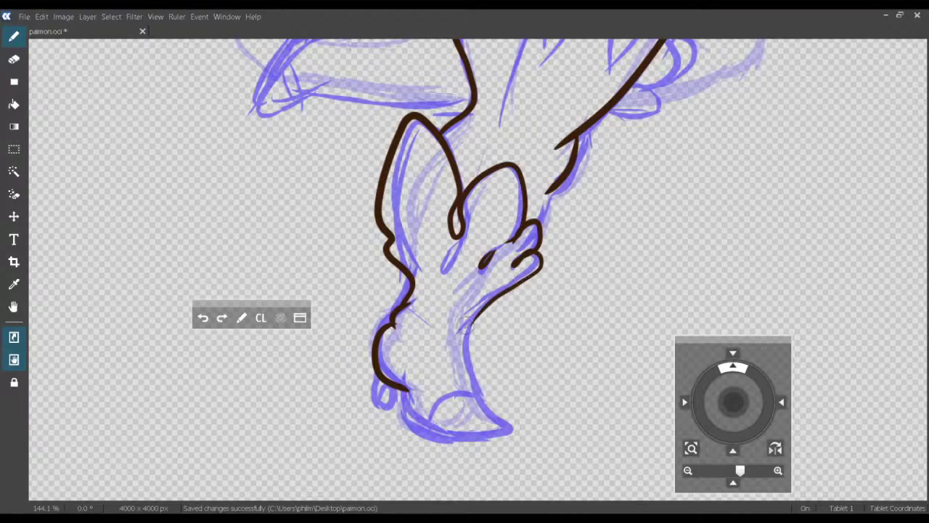
# Try to ink the boot's front edge, pointed toe, sole and a small loop at the heel.
pyautogui.moveTo(501, 297)
pyautogui.mouseDown()
pyautogui.moveTo(466, 359)
pyautogui.moveTo(476, 403)
pyautogui.moveTo(513, 428)
pyautogui.moveTo(453, 437)
pyautogui.moveTo(412, 420)
pyautogui.moveTo(409, 389)
pyautogui.moveTo(427, 334)
pyautogui.mouseUp()
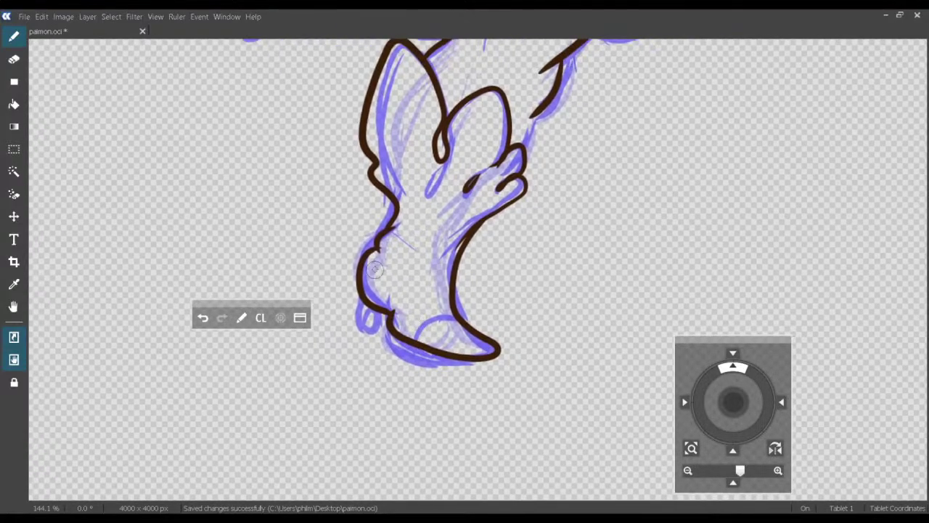
pyautogui.moveTo(358, 310)
pyautogui.mouseDown()
pyautogui.moveTo(358, 341)
pyautogui.moveTo(374, 339)
pyautogui.moveTo(374, 323)
pyautogui.moveTo(410, 362)
pyautogui.moveTo(470, 373)
pyautogui.moveTo(508, 360)
pyautogui.mouseUp()
pyautogui.hotkey('ctrl', 'z')
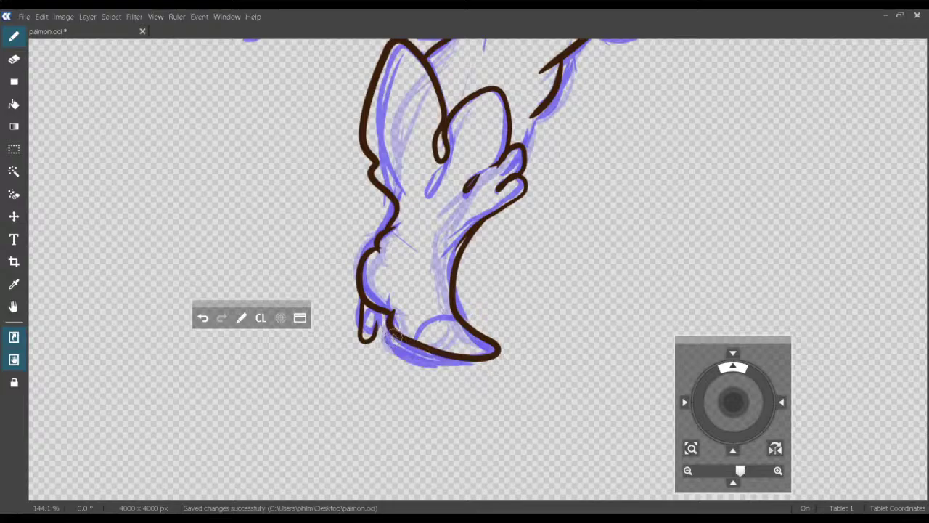
pyautogui.moveTo(371, 317)
pyautogui.mouseDown()
pyautogui.moveTo(394, 350)
pyautogui.moveTo(414, 358)
pyautogui.moveTo(464, 367)
pyautogui.moveTo(499, 351)
pyautogui.mouseUp()
pyautogui.hotkey('ctrl', 'z')
pyautogui.hotkey('ctrl', 'z')
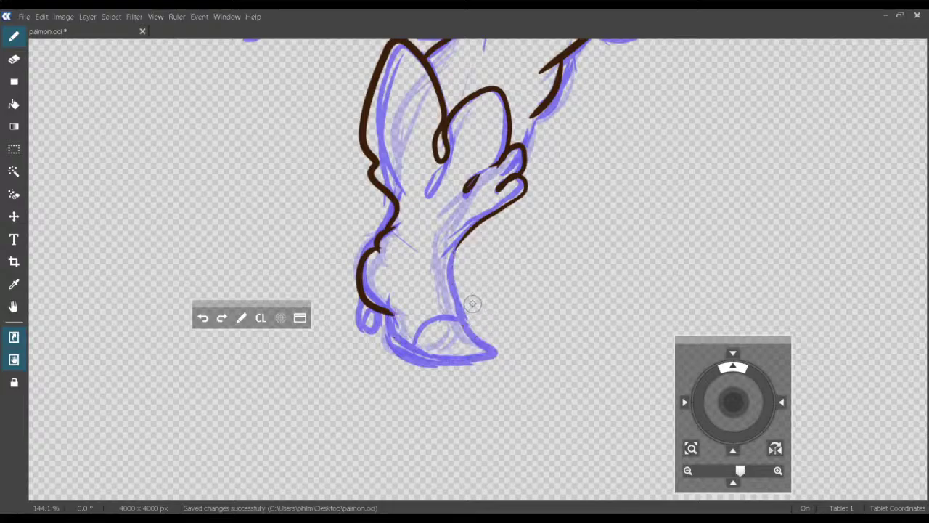
pyautogui.hotkey('ctrl', 'z')
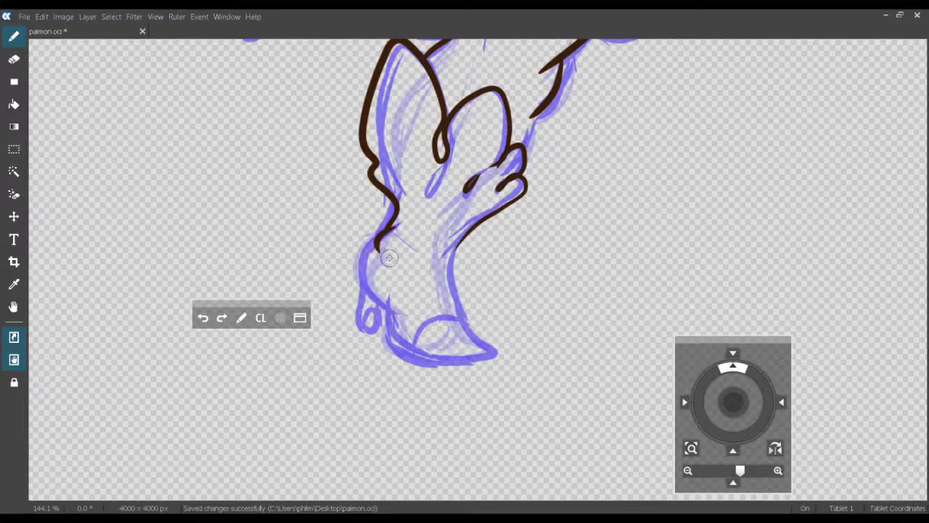
# Ink the boot's rounded heel back, the inner sole line to the pointed toe, and the curved front edge from the cuff.
pyautogui.moveTo(369, 246); pyautogui.dragTo(354, 282)
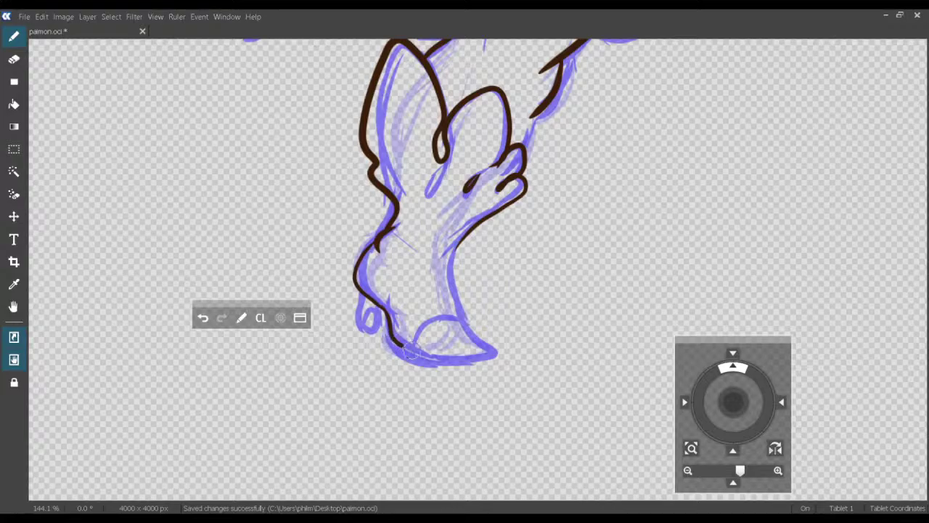
pyautogui.moveTo(411, 351); pyautogui.dragTo(498, 355)
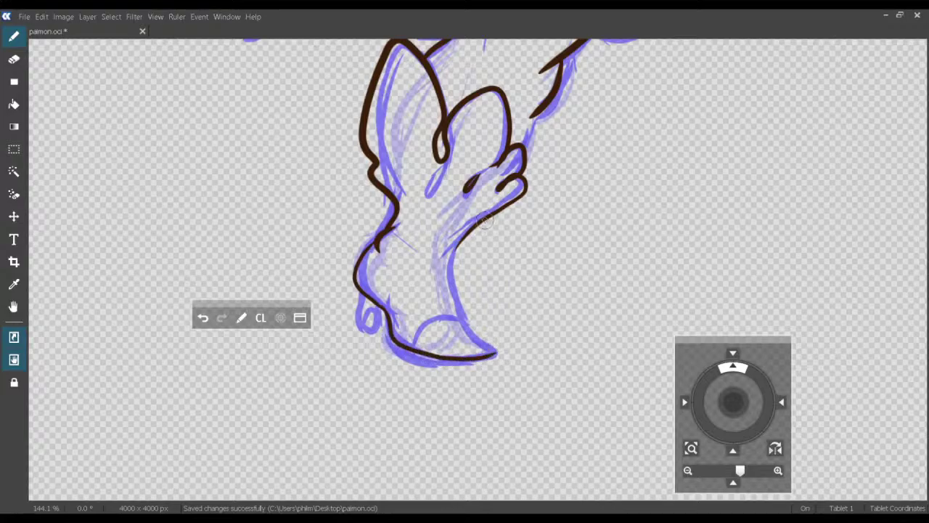
pyautogui.moveTo(490, 218)
pyautogui.mouseDown()
pyautogui.moveTo(456, 261)
pyautogui.moveTo(445, 302)
pyautogui.moveTo(456, 307)
pyautogui.mouseUp()
pyautogui.hotkey('ctrl', 'z')
pyautogui.moveTo(374, 245)
pyautogui.mouseDown()
pyautogui.moveTo(352, 272)
pyautogui.moveTo(392, 308)
pyautogui.mouseUp()
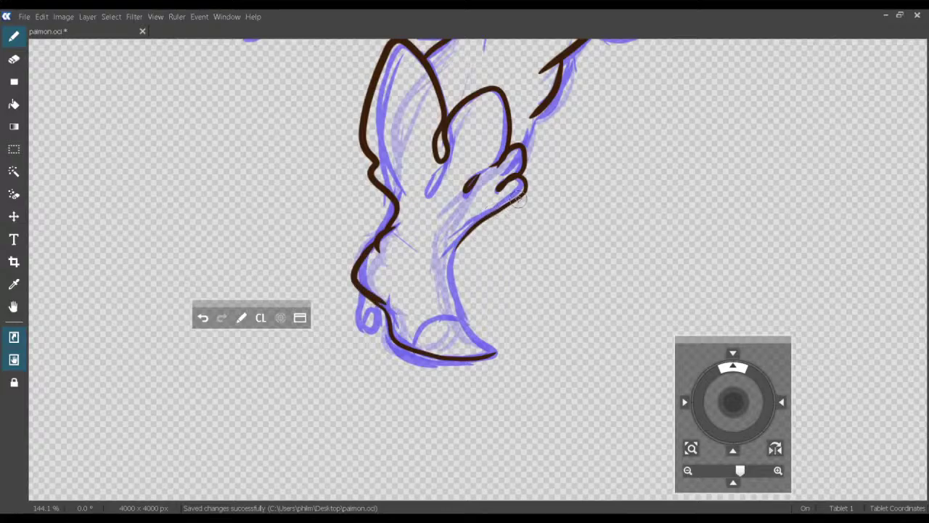
pyautogui.moveTo(511, 199)
pyautogui.mouseDown()
pyautogui.moveTo(466, 232)
pyautogui.moveTo(445, 274)
pyautogui.moveTo(448, 314)
pyautogui.moveTo(486, 344)
pyautogui.moveTo(460, 349)
pyautogui.mouseUp()
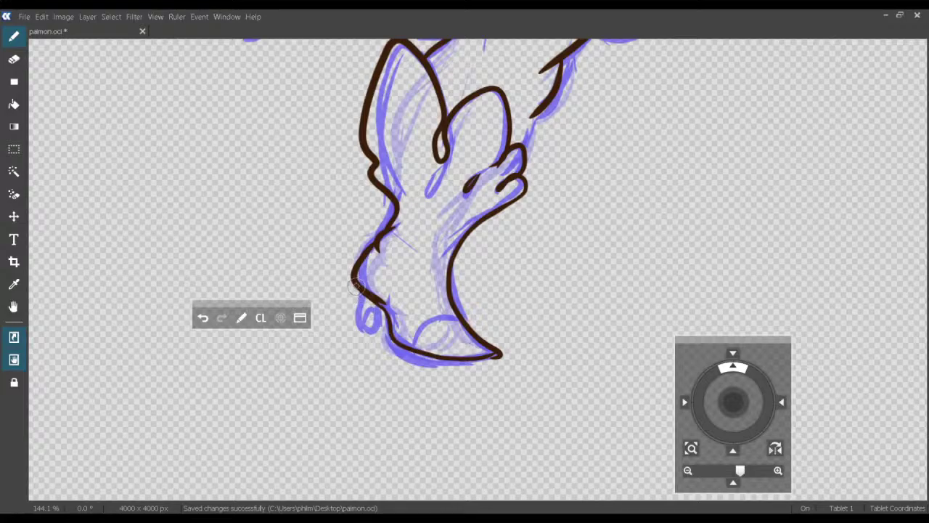
# Ink the narrow, short heel under the back of the boot, ending in a small notch before the sole.
pyautogui.moveTo(356, 278)
pyautogui.mouseDown()
pyautogui.moveTo(350, 346)
pyautogui.moveTo(365, 344)
pyautogui.moveTo(376, 320)
pyautogui.mouseUp()
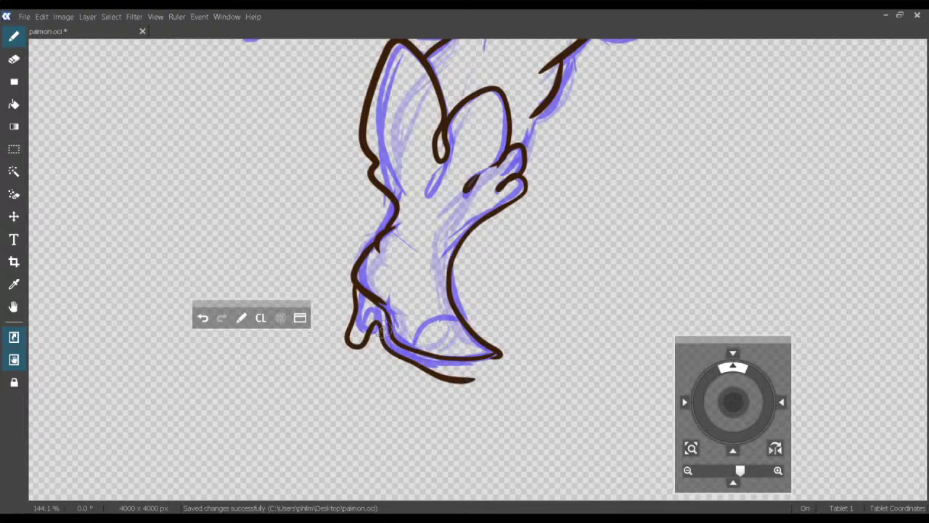
pyautogui.hotkey('ctrl', 'z')
pyautogui.hotkey('ctrl', 'z')
pyautogui.moveTo(352, 282)
pyautogui.mouseDown()
pyautogui.moveTo(352, 337)
pyautogui.moveTo(365, 344)
pyautogui.mouseUp()
pyautogui.hotkey('ctrl', 'z')
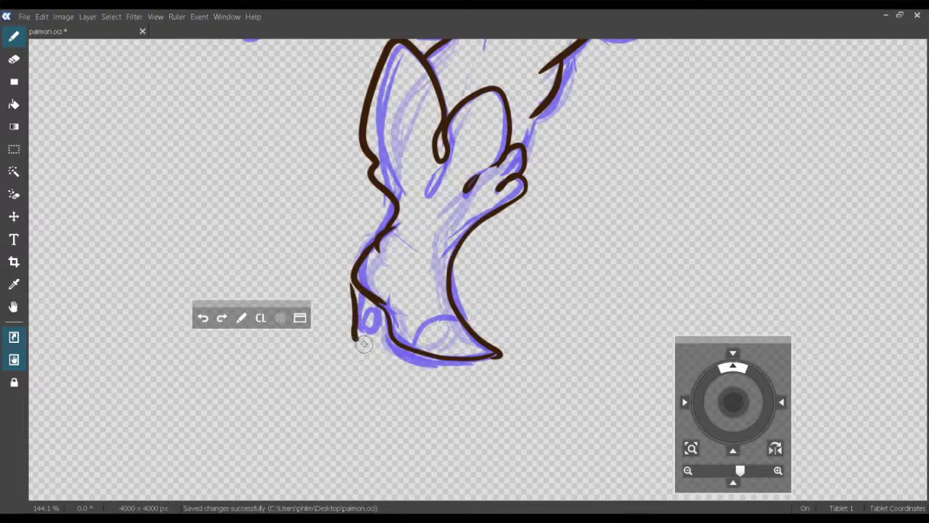
pyautogui.hotkey('ctrl', 'z')
pyautogui.moveTo(351, 277)
pyautogui.mouseDown()
pyautogui.moveTo(357, 343)
pyautogui.moveTo(370, 342)
pyautogui.mouseUp()
pyautogui.hotkey('ctrl', 'z')
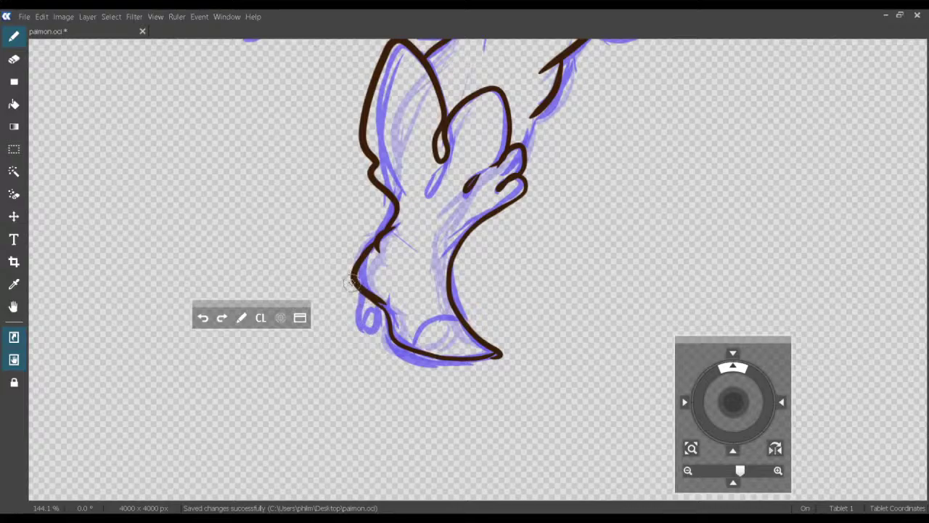
pyautogui.moveTo(351, 282); pyautogui.dragTo(352, 327)
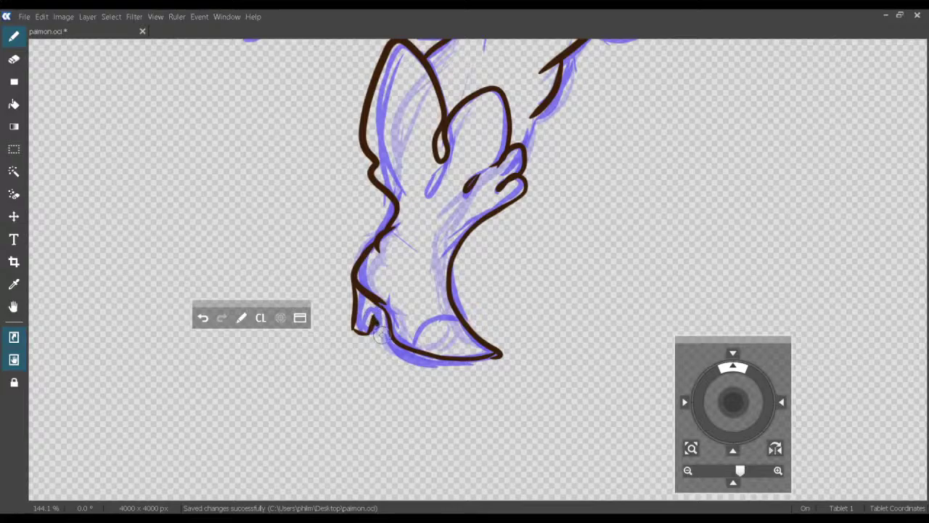
# Ink the boot's outer sole line from the heel notch forward to meet the pointed toe.
pyautogui.moveTo(388, 344)
pyautogui.mouseDown()
pyautogui.moveTo(431, 362)
pyautogui.moveTo(498, 355)
pyautogui.mouseUp()
pyautogui.hotkey('ctrl', 'z')
pyautogui.moveTo(385, 344)
pyautogui.mouseDown()
pyautogui.moveTo(413, 369)
pyautogui.moveTo(499, 356)
pyautogui.mouseUp()
pyautogui.hotkey('ctrl', 'z')
pyautogui.moveTo(397, 362); pyautogui.dragTo(501, 355)
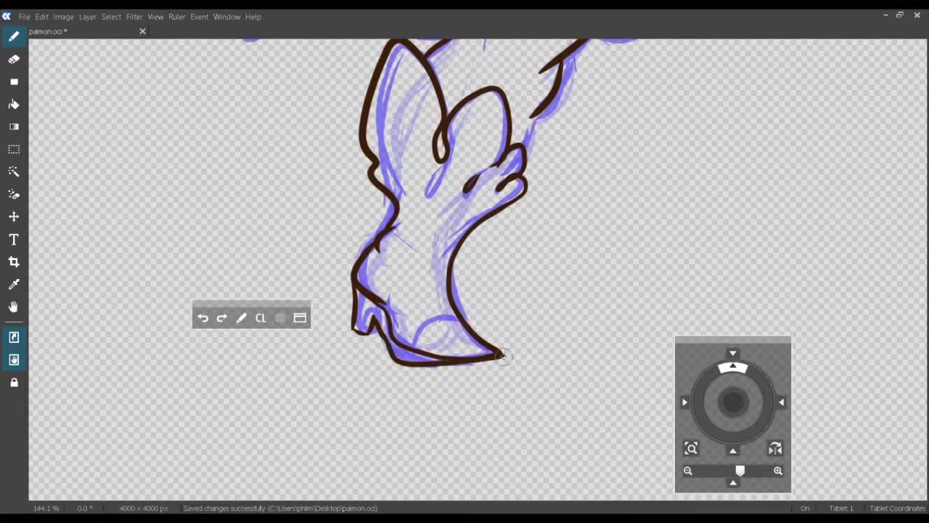
pyautogui.hotkey('ctrl', 'z')
pyautogui.moveTo(376, 334)
pyautogui.mouseDown()
pyautogui.moveTo(390, 361)
pyautogui.moveTo(506, 350)
pyautogui.mouseUp()
pyautogui.hotkey('ctrl', 'z')
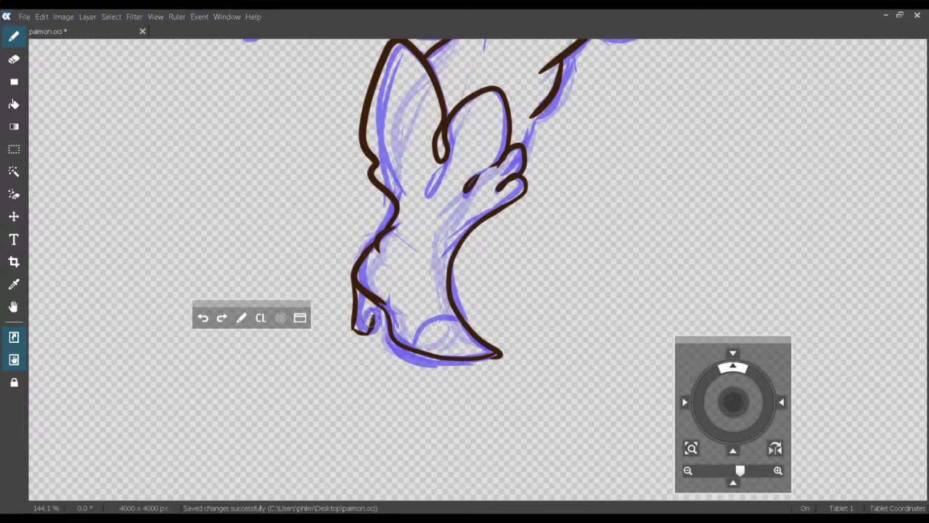
pyautogui.moveTo(408, 358); pyautogui.dragTo(486, 371)
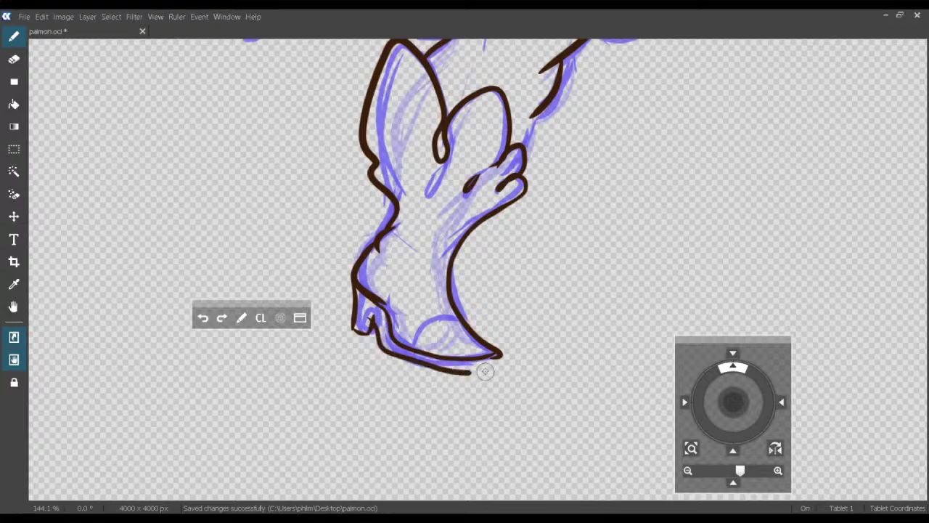
pyautogui.hotkey('ctrl', 'z')
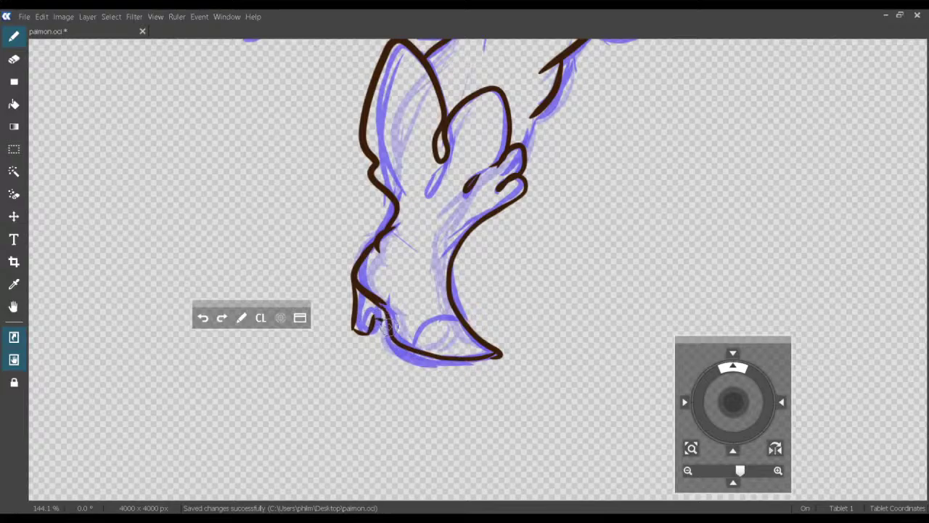
pyautogui.moveTo(387, 326)
pyautogui.mouseDown()
pyautogui.moveTo(398, 355)
pyautogui.moveTo(436, 370)
pyautogui.moveTo(496, 366)
pyautogui.mouseUp()
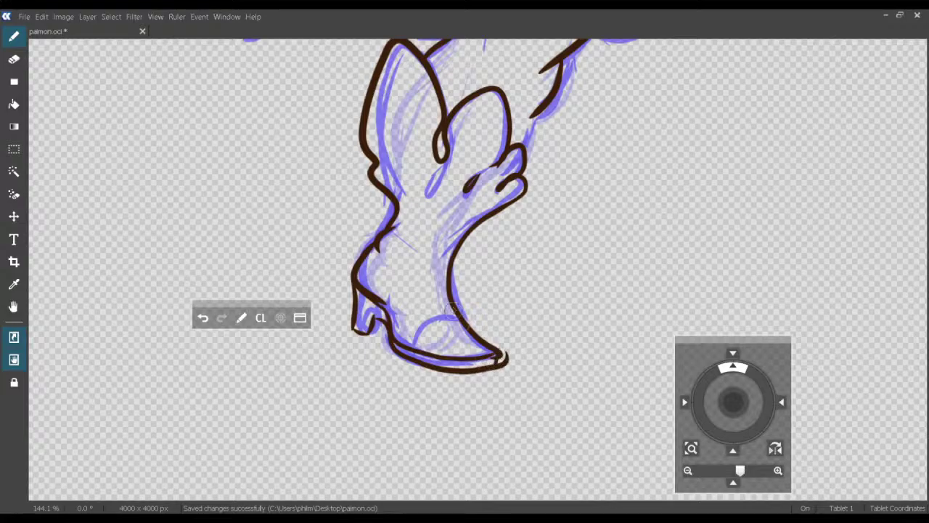
pyautogui.hotkey('ctrl', 'z')
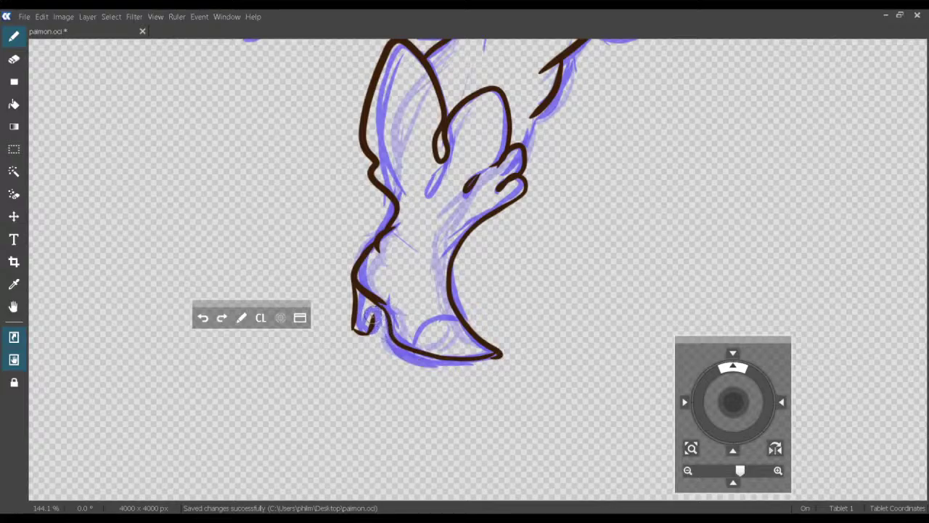
pyautogui.moveTo(378, 319)
pyautogui.mouseDown()
pyautogui.moveTo(378, 343)
pyautogui.moveTo(401, 355)
pyautogui.moveTo(434, 365)
pyautogui.moveTo(504, 356)
pyautogui.mouseUp()
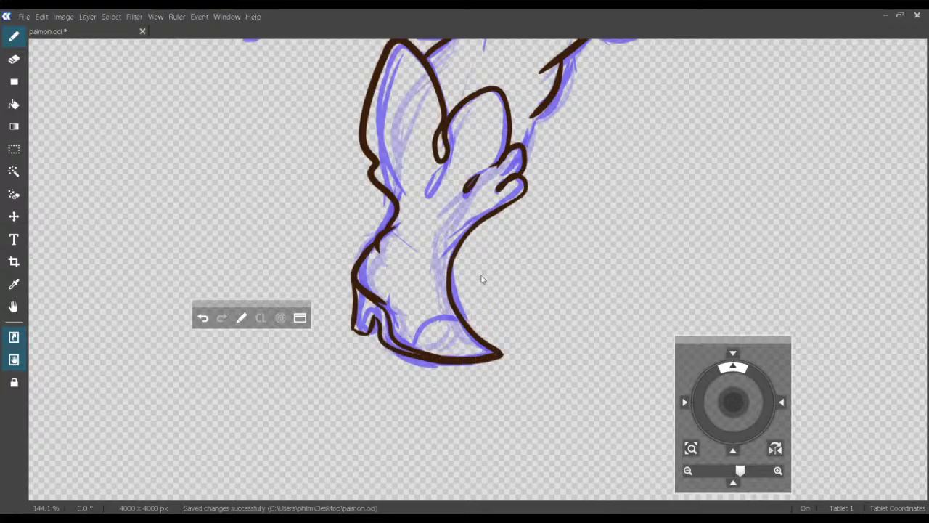
# Ink the short front edge of the leg joining the knee to the boot's folded cuff.
pyautogui.moveTo(428, 240); pyautogui.dragTo(426, 374)
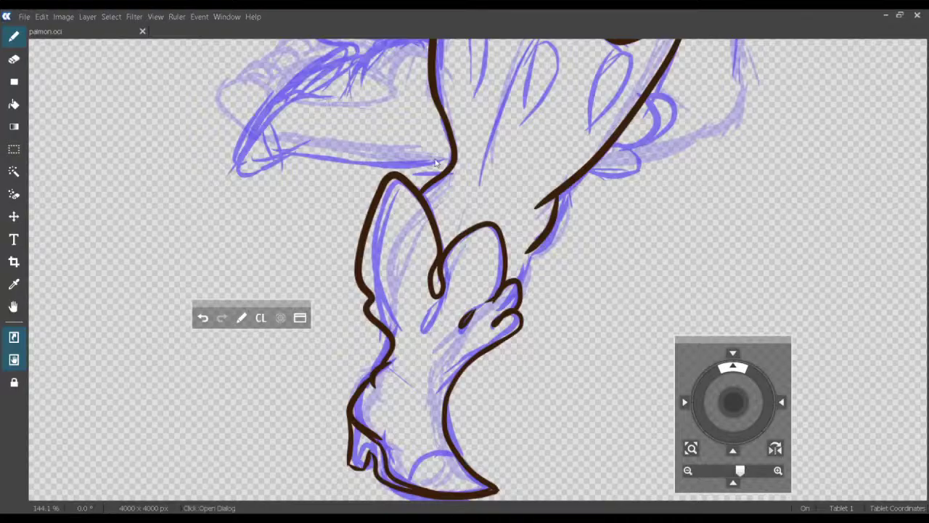
pyautogui.moveTo(541, 246); pyautogui.dragTo(512, 303)
pyautogui.moveTo(533, 231); pyautogui.dragTo(493, 337)
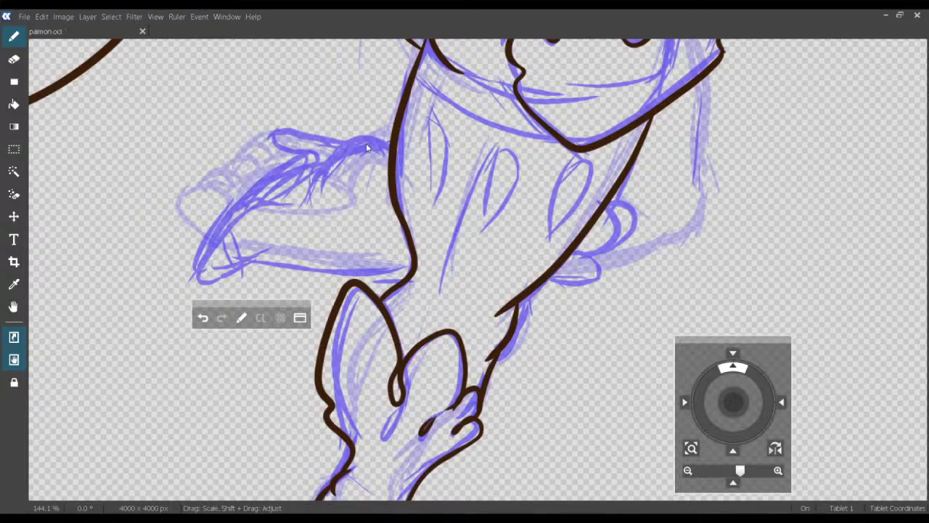
# Ink the hem curve up to the pointed flap and a band line across the upper leg beneath it.
pyautogui.moveTo(440, 245); pyautogui.dragTo(422, 328)
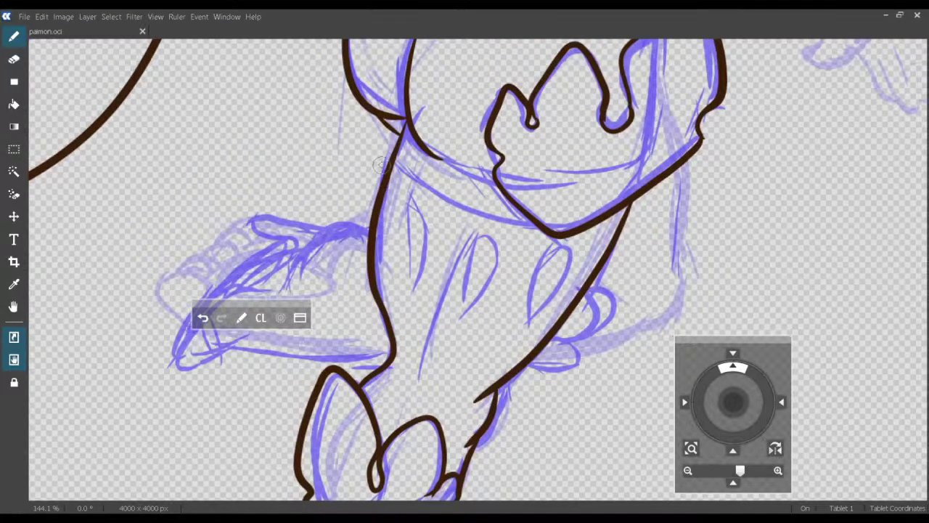
pyautogui.moveTo(413, 206); pyautogui.dragTo(404, 294)
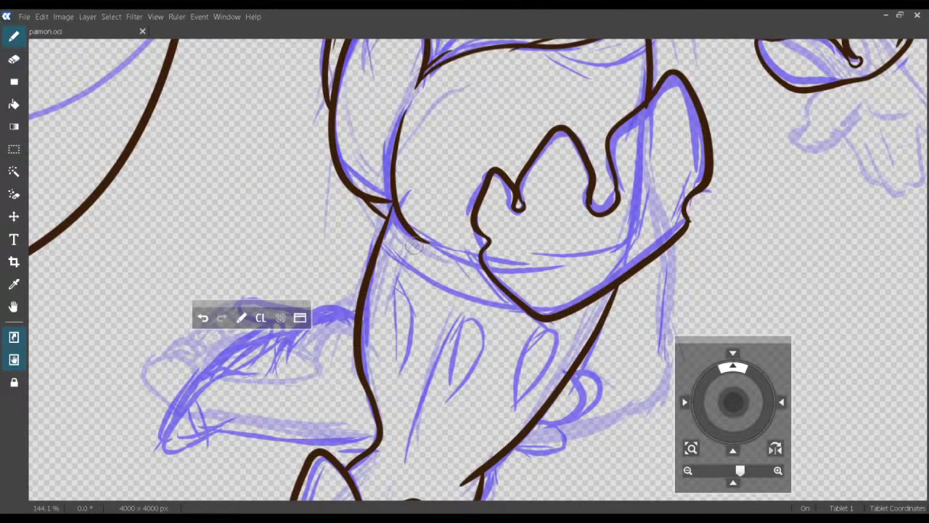
pyautogui.moveTo(397, 225); pyautogui.dragTo(473, 269)
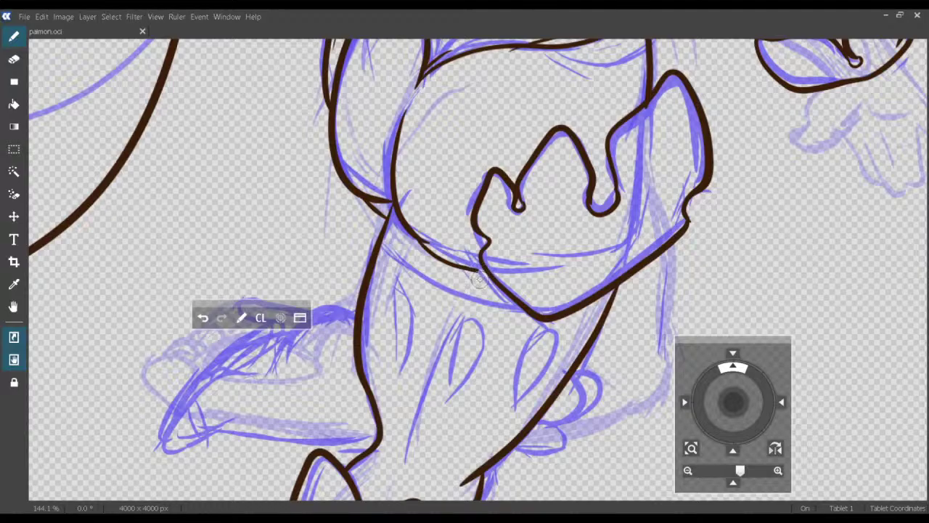
pyautogui.hotkey('ctrl', 'z')
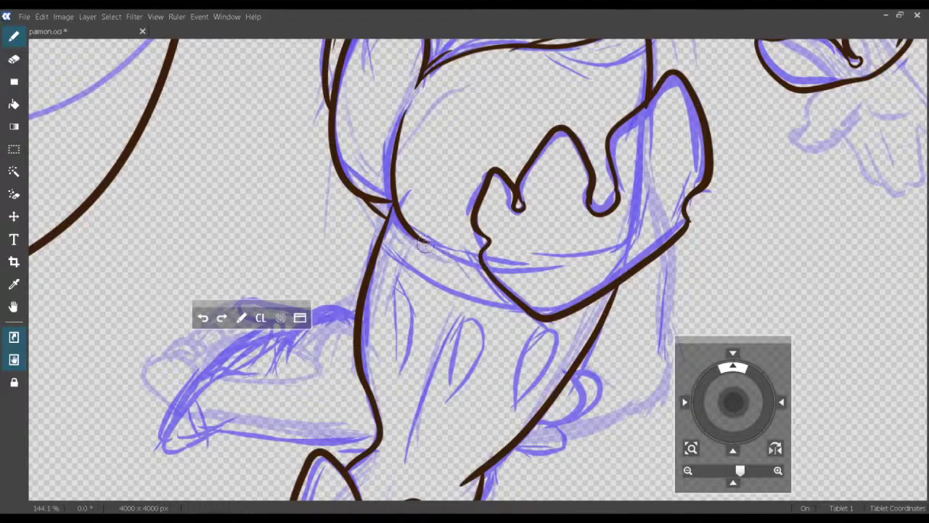
pyautogui.moveTo(423, 236)
pyautogui.mouseDown()
pyautogui.moveTo(456, 260)
pyautogui.moveTo(483, 263)
pyautogui.mouseUp()
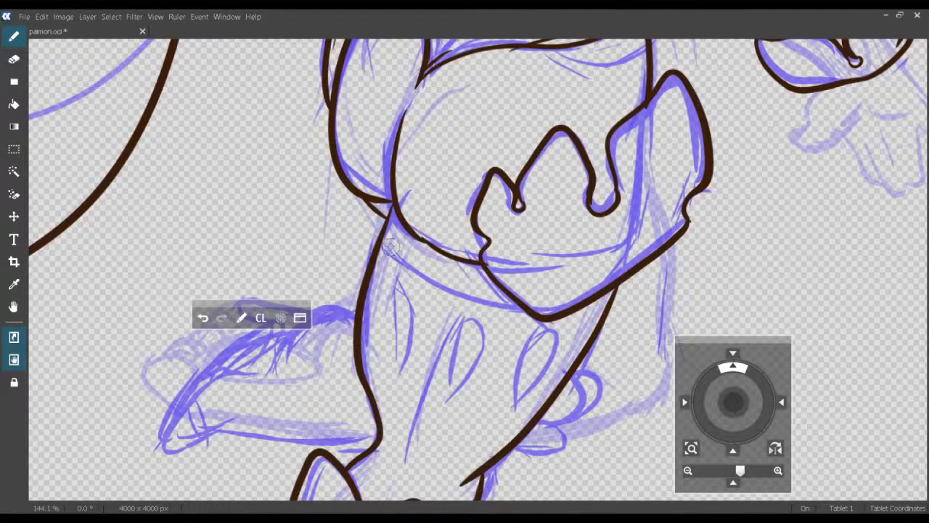
pyautogui.moveTo(379, 239)
pyautogui.mouseDown()
pyautogui.moveTo(451, 286)
pyautogui.moveTo(502, 299)
pyautogui.mouseUp()
pyautogui.hotkey('ctrl', 'z')
pyautogui.moveTo(382, 246)
pyautogui.mouseDown()
pyautogui.moveTo(461, 294)
pyautogui.moveTo(536, 311)
pyautogui.mouseUp()
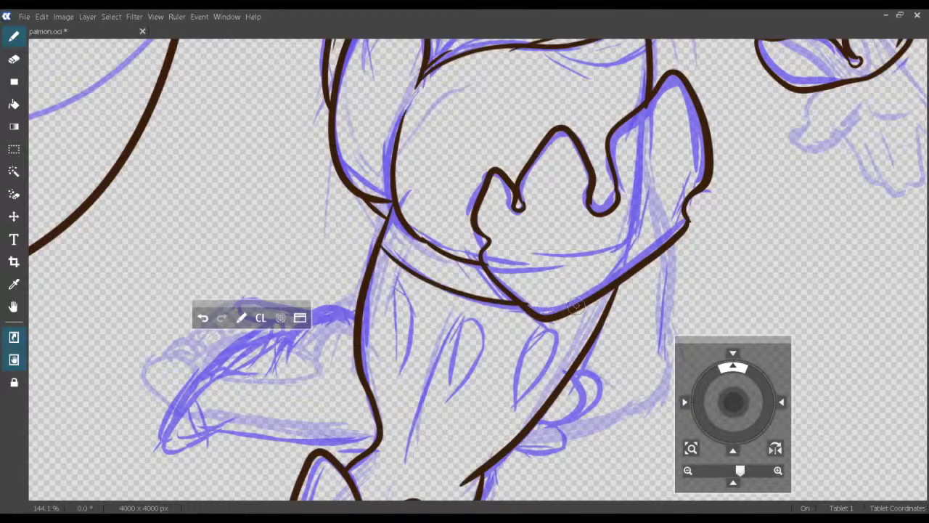
pyautogui.moveTo(600, 301); pyautogui.dragTo(580, 297)
# Ink three teardrop shapes in a row below the upper leg's band, add a long crease beneath them, and save the drawing.
pyautogui.moveTo(400, 278)
pyautogui.mouseDown()
pyautogui.moveTo(389, 321)
pyautogui.moveTo(395, 356)
pyautogui.moveTo(398, 283)
pyautogui.mouseUp()
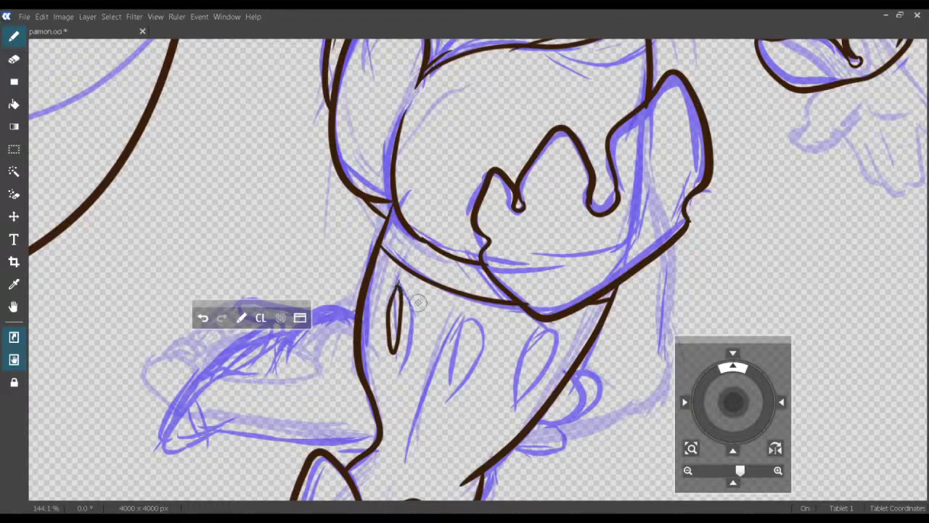
pyautogui.moveTo(465, 317)
pyautogui.mouseDown()
pyautogui.moveTo(450, 349)
pyautogui.moveTo(456, 388)
pyautogui.moveTo(483, 354)
pyautogui.moveTo(472, 309)
pyautogui.moveTo(461, 321)
pyautogui.mouseUp()
pyautogui.moveTo(541, 339)
pyautogui.mouseDown()
pyautogui.moveTo(524, 307)
pyautogui.moveTo(506, 359)
pyautogui.moveTo(525, 328)
pyautogui.moveTo(533, 290)
pyautogui.mouseUp()
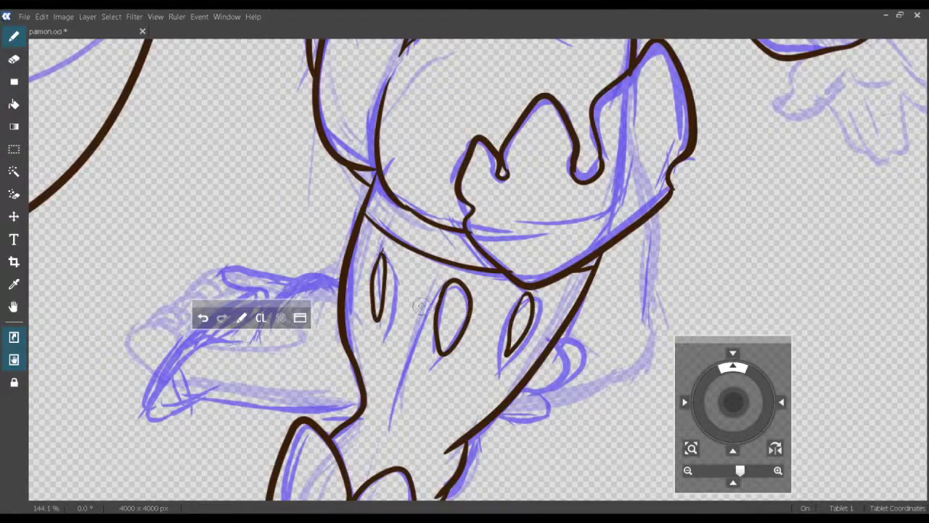
pyautogui.moveTo(439, 329); pyautogui.dragTo(462, 258)
pyautogui.moveTo(427, 292); pyautogui.dragTo(405, 368)
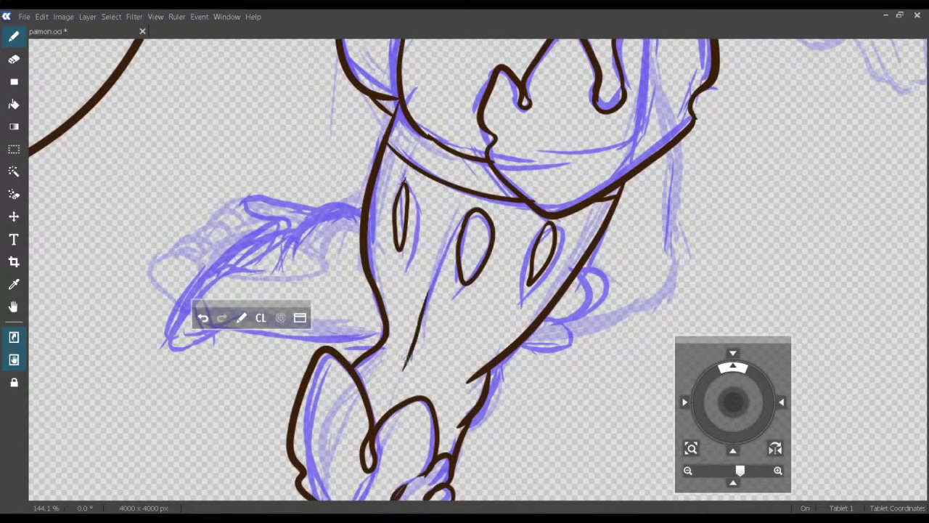
pyautogui.moveTo(480, 273)
pyautogui.mouseDown()
pyautogui.moveTo(478, 304)
pyautogui.moveTo(461, 378)
pyautogui.mouseUp()
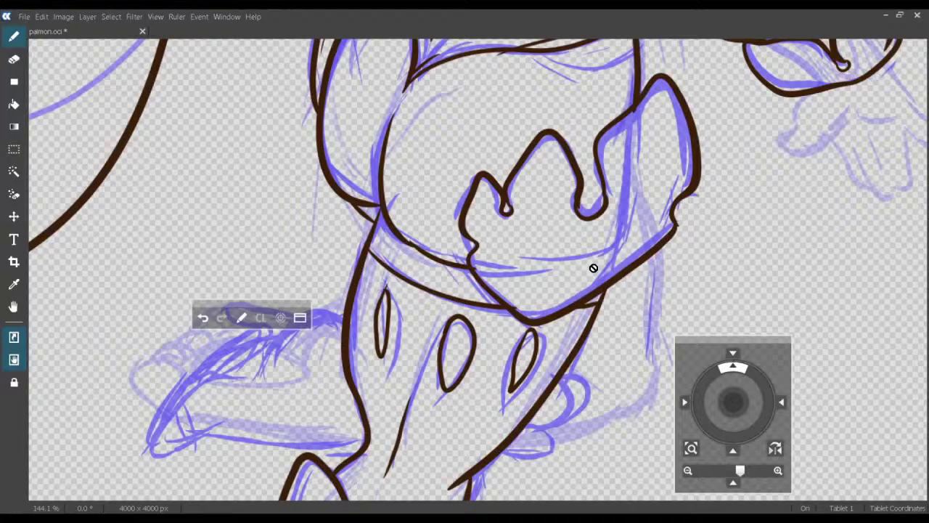
pyautogui.hotkey('ctrl', 's')
# Ink a curved fold below the waist seam and a short crease inside the rounded drape beside it.
pyautogui.moveTo(562, 274); pyautogui.dragTo(512, 467)
pyautogui.moveTo(528, 243); pyautogui.dragTo(535, 381)
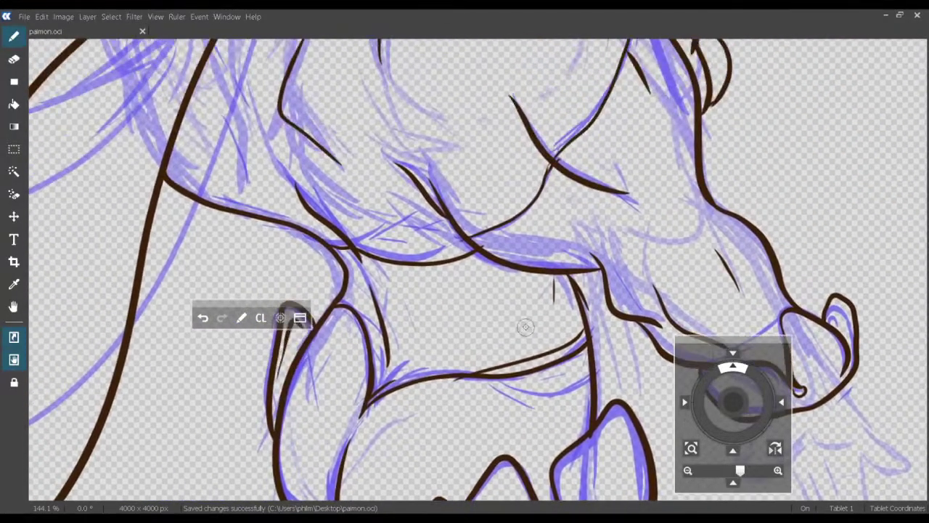
pyautogui.moveTo(527, 311); pyautogui.dragTo(536, 282)
pyautogui.moveTo(488, 361)
pyautogui.mouseDown()
pyautogui.moveTo(521, 374)
pyautogui.moveTo(582, 359)
pyautogui.mouseUp()
pyautogui.moveTo(361, 339); pyautogui.dragTo(400, 359)
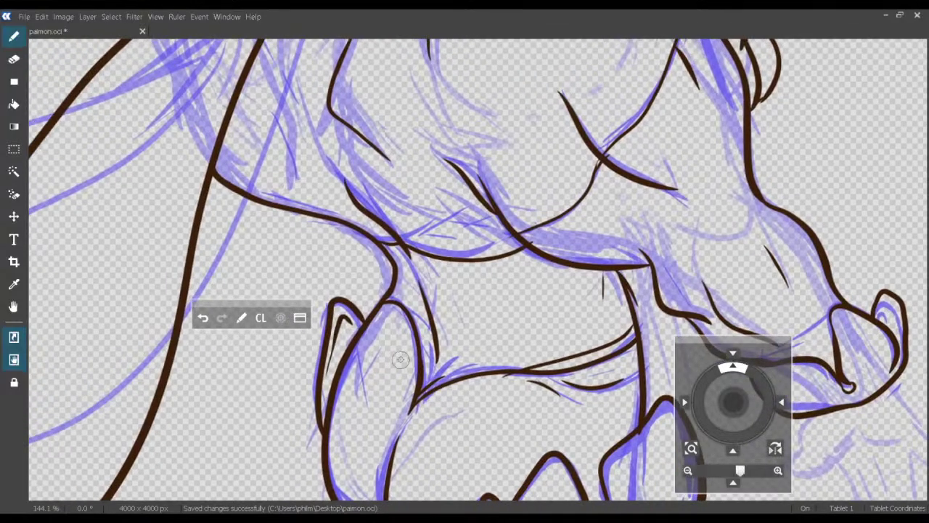
pyautogui.moveTo(385, 311); pyautogui.dragTo(401, 361)
# Ink two short curved fold lines on the upper body beside the long edge nearest the wing base.
pyautogui.moveTo(414, 273); pyautogui.dragTo(446, 403)
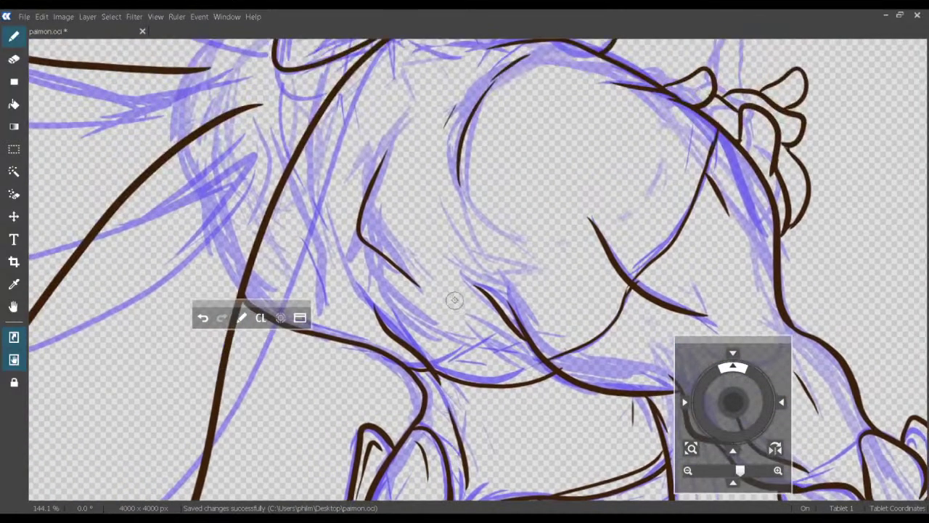
pyautogui.moveTo(423, 303)
pyautogui.mouseDown()
pyautogui.moveTo(437, 345)
pyautogui.moveTo(488, 381)
pyautogui.mouseUp()
pyautogui.moveTo(370, 302)
pyautogui.mouseDown()
pyautogui.moveTo(395, 375)
pyautogui.moveTo(462, 342)
pyautogui.moveTo(480, 396)
pyautogui.mouseUp()
pyautogui.hotkey('ctrl', 'z')
pyautogui.moveTo(425, 298)
pyautogui.mouseDown()
pyautogui.moveTo(437, 359)
pyautogui.moveTo(472, 400)
pyautogui.mouseUp()
pyautogui.moveTo(454, 380); pyautogui.dragTo(450, 370)
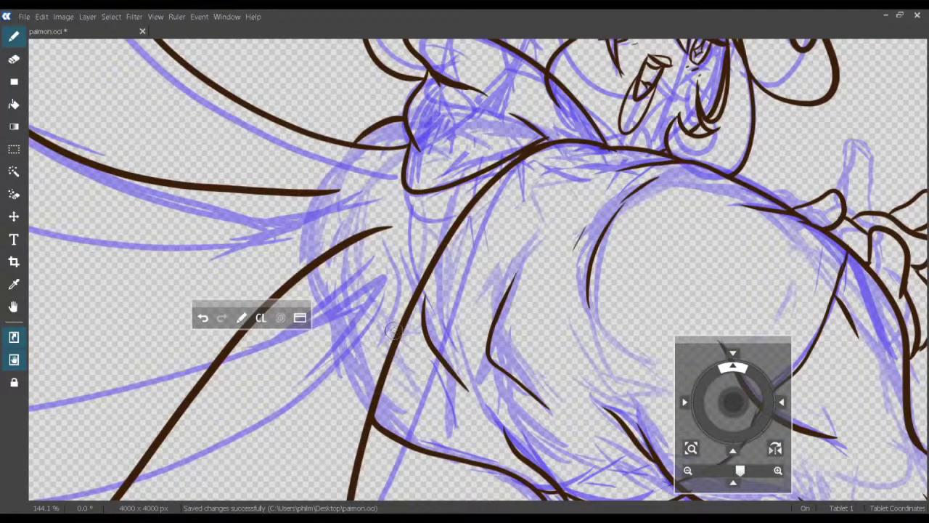
pyautogui.moveTo(393, 331)
pyautogui.mouseDown()
pyautogui.moveTo(411, 407)
pyautogui.moveTo(424, 418)
pyautogui.mouseUp()
pyautogui.hotkey('ctrl', 'z')
pyautogui.moveTo(399, 342); pyautogui.dragTo(429, 416)
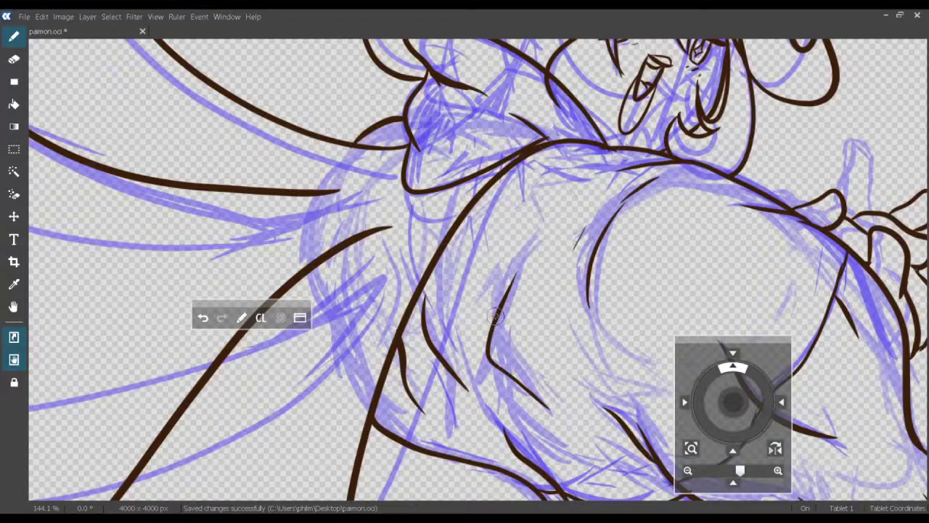
# Thicken the bend of the angled fold on the upper body and save the drawing.
pyautogui.moveTo(497, 315)
pyautogui.mouseDown()
pyautogui.moveTo(491, 361)
pyautogui.moveTo(528, 387)
pyautogui.mouseUp()
pyautogui.hotkey('ctrl', 'z')
pyautogui.moveTo(489, 354); pyautogui.dragTo(528, 393)
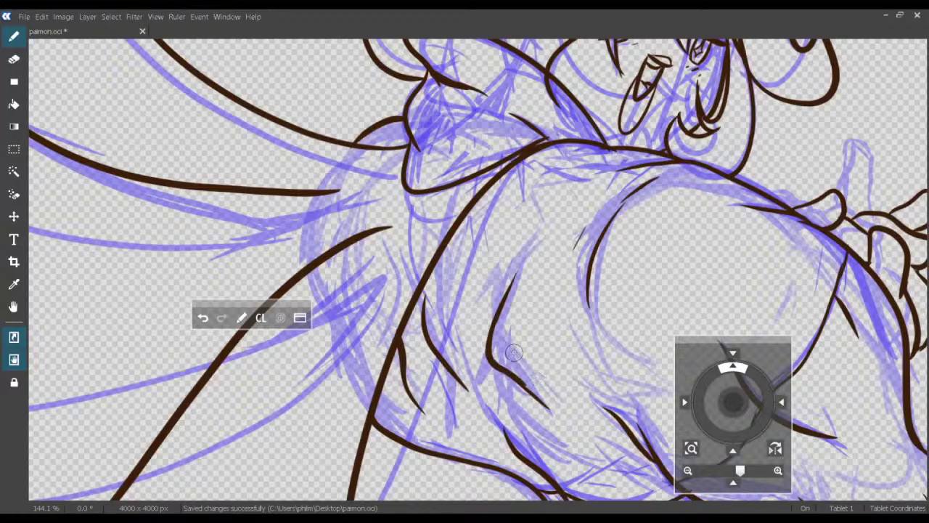
pyautogui.hotkey('ctrl', 's')
pyautogui.moveTo(587, 268); pyautogui.dragTo(414, 333)
pyautogui.moveTo(451, 272); pyautogui.dragTo(463, 389)
pyautogui.moveTo(492, 333); pyautogui.dragTo(465, 371)
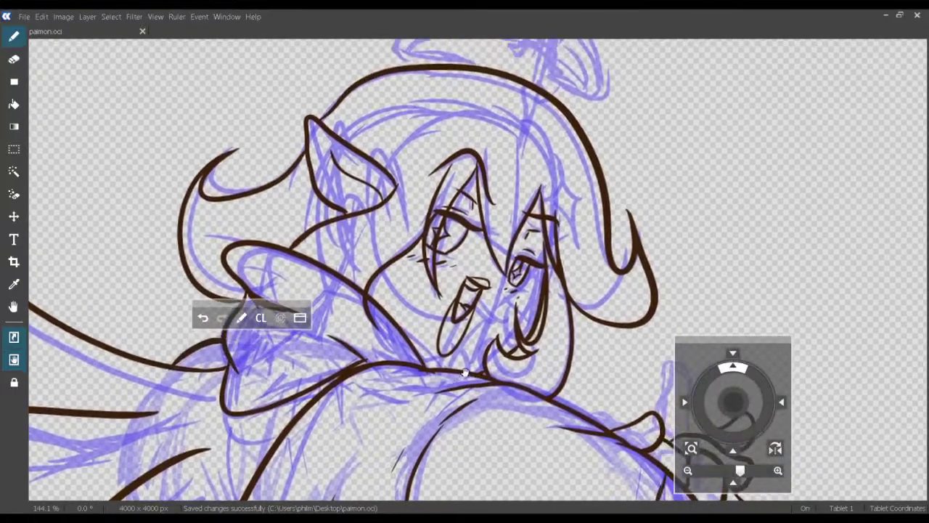
pyautogui.moveTo(504, 424); pyautogui.dragTo(489, 303)
pyautogui.moveTo(493, 394); pyautogui.dragTo(445, 319)
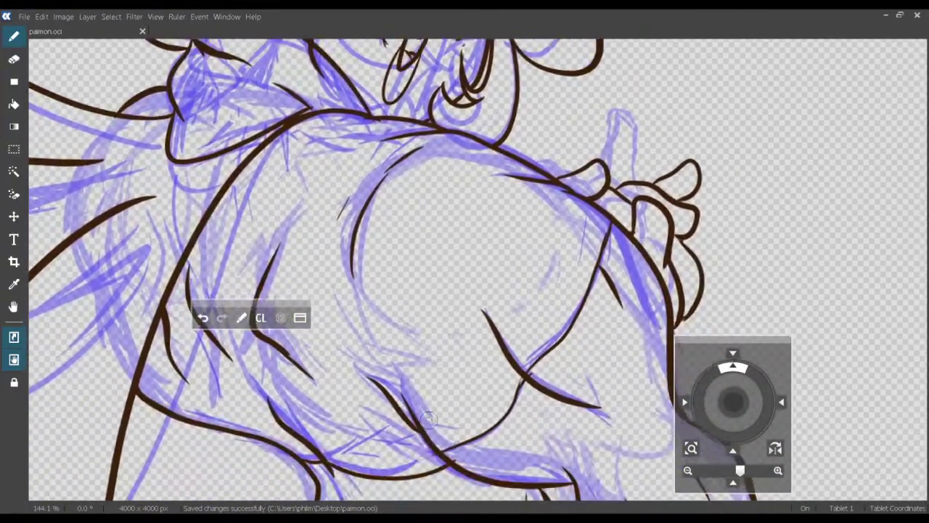
# Ink the two small rounded shapes protruding from behind the standing leg, below the lowest edge of the skirt drape.
pyautogui.moveTo(428, 420); pyautogui.dragTo(453, 371)
pyautogui.moveTo(456, 406); pyautogui.dragTo(459, 283)
pyautogui.moveTo(468, 444); pyautogui.dragTo(456, 290)
pyautogui.moveTo(472, 398); pyautogui.dragTo(471, 293)
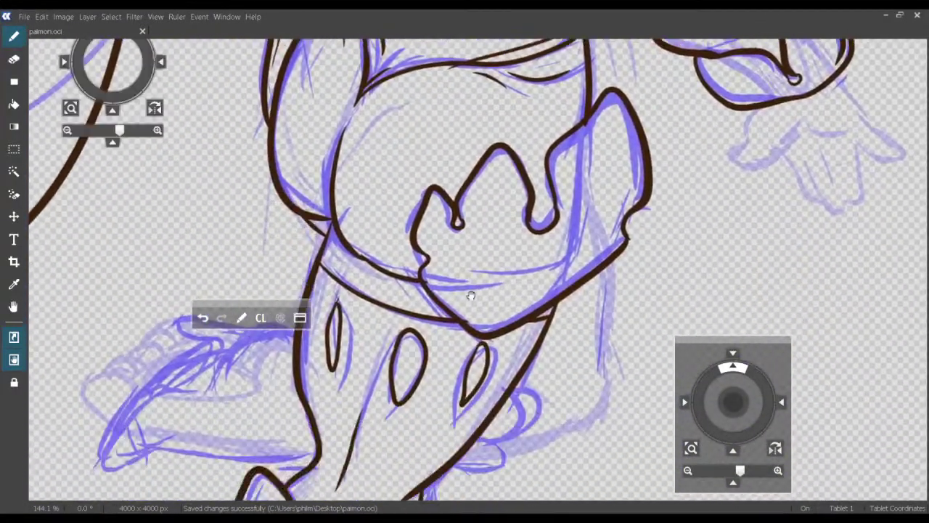
pyautogui.moveTo(508, 349); pyautogui.dragTo(496, 274)
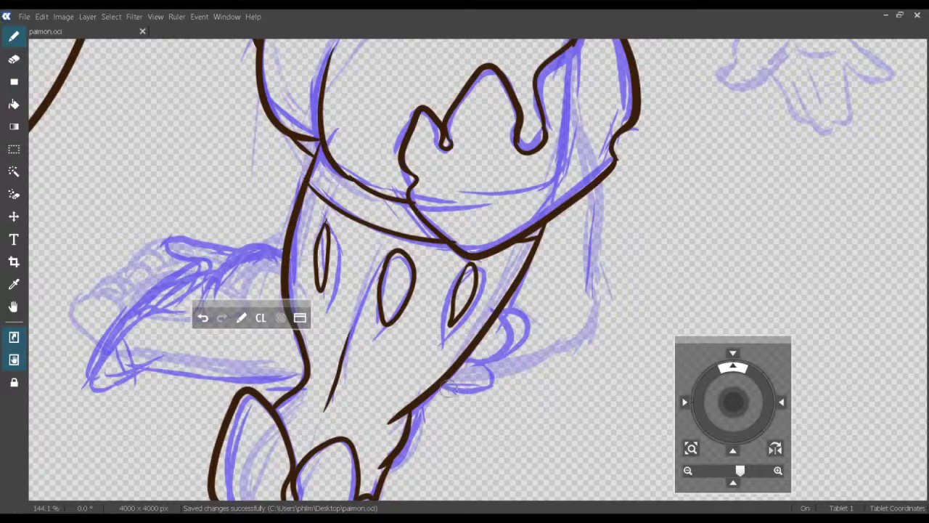
pyautogui.moveTo(440, 385)
pyautogui.mouseDown()
pyautogui.moveTo(485, 392)
pyautogui.moveTo(488, 369)
pyautogui.moveTo(529, 347)
pyautogui.moveTo(527, 328)
pyautogui.moveTo(499, 322)
pyautogui.mouseUp()
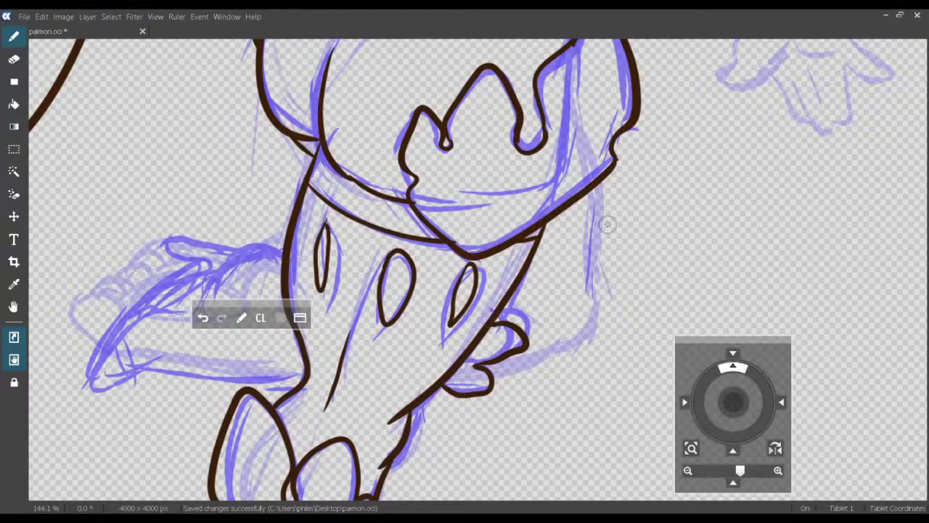
# Ink the bent rear leg's outer edge down from the skirt hem, around the knee and back to the rounded shapes.
pyautogui.moveTo(600, 193); pyautogui.dragTo(591, 294)
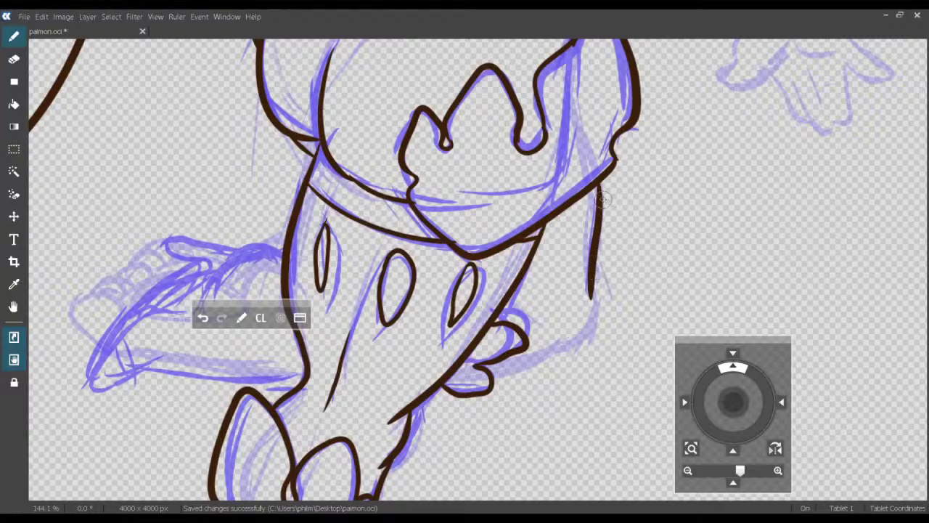
pyautogui.hotkey('ctrl', 'z')
pyautogui.moveTo(599, 182); pyautogui.dragTo(594, 237)
pyautogui.hotkey('ctrl', 'z')
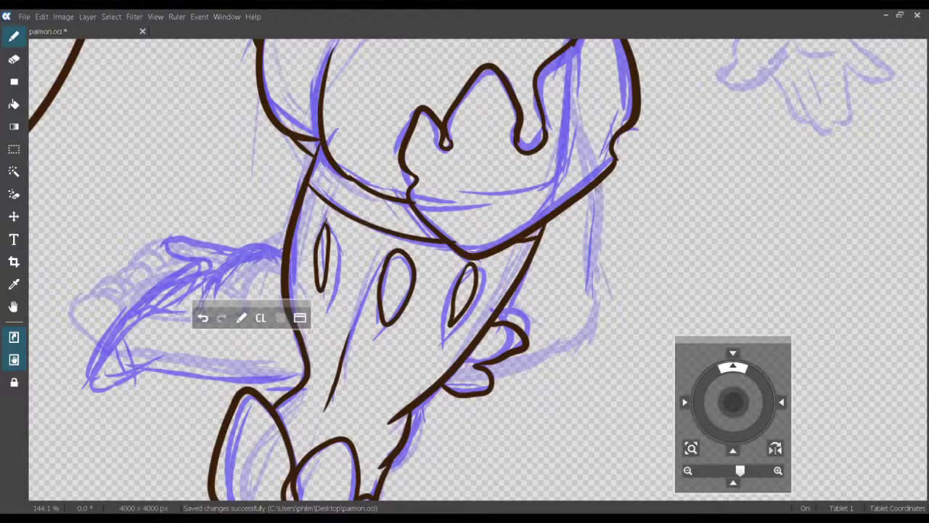
pyautogui.moveTo(599, 187); pyautogui.dragTo(588, 292)
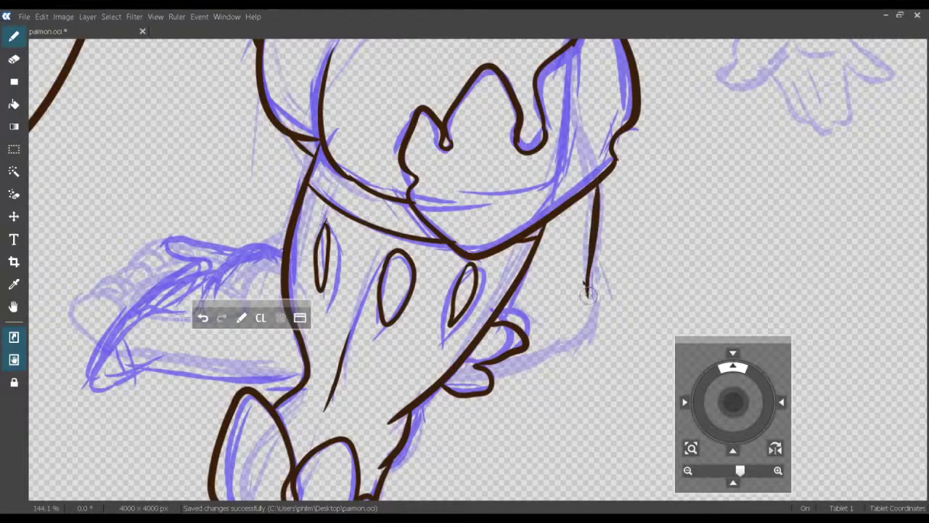
pyautogui.moveTo(586, 331); pyautogui.dragTo(489, 379)
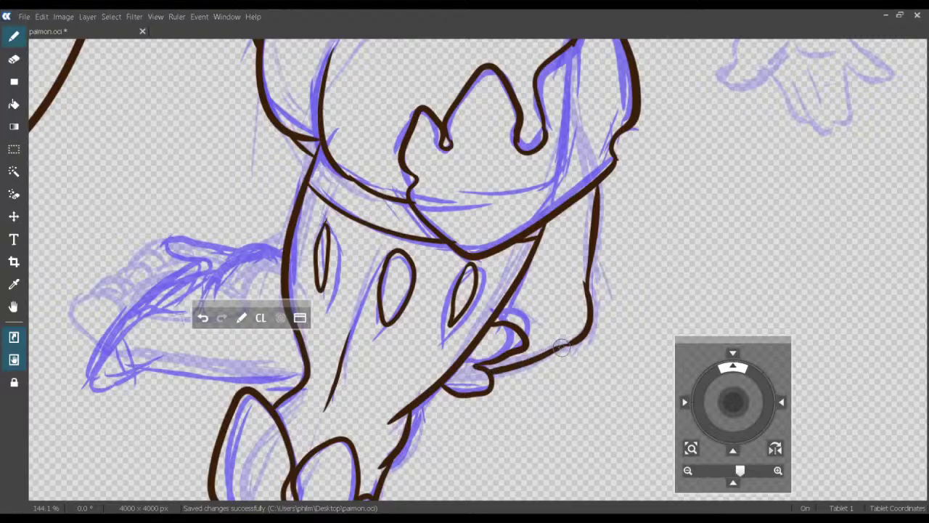
# Ink the curved underside of the bent rear boot, running from the standing leg toward the pointed toe.
pyautogui.moveTo(296, 386)
pyautogui.mouseDown()
pyautogui.moveTo(485, 392)
pyautogui.moveTo(470, 382)
pyautogui.moveTo(378, 389)
pyautogui.moveTo(328, 381)
pyautogui.mouseUp()
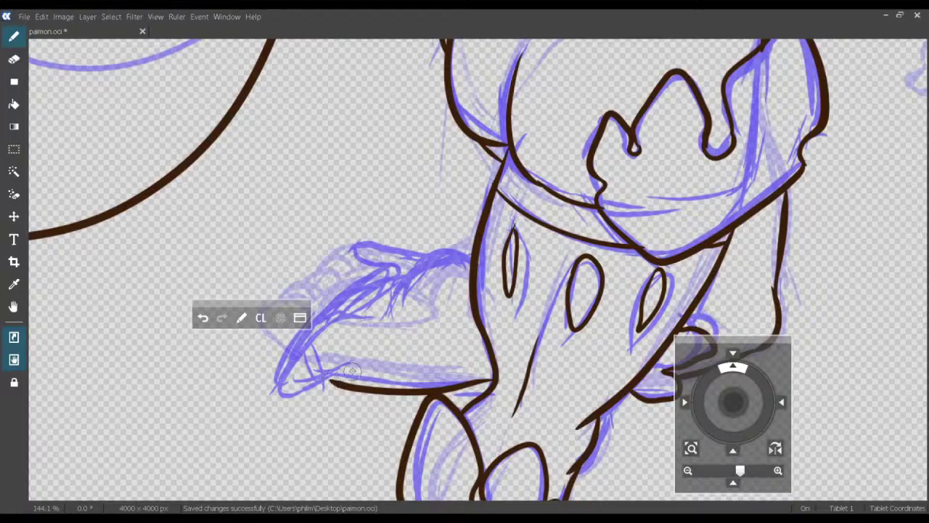
pyautogui.hotkey('ctrl', 'z')
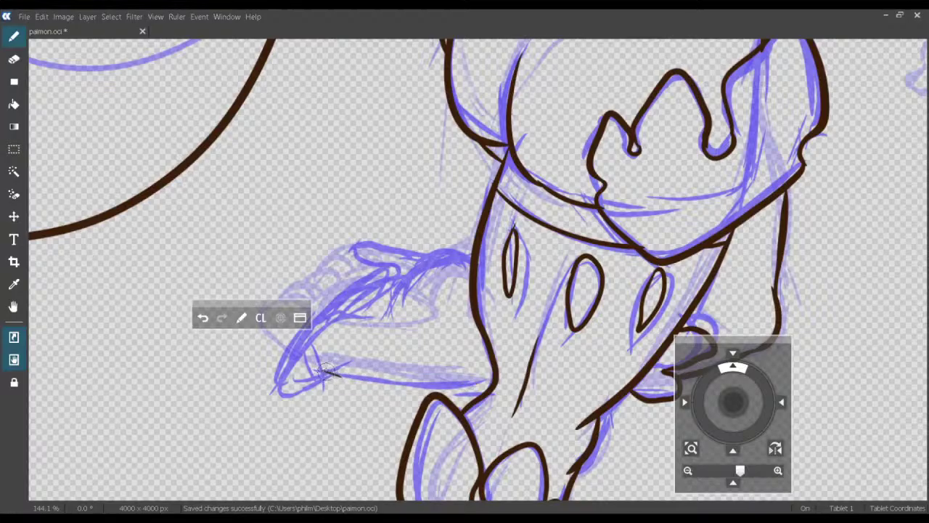
pyautogui.moveTo(327, 370)
pyautogui.mouseDown()
pyautogui.moveTo(400, 382)
pyautogui.moveTo(493, 374)
pyautogui.mouseUp()
pyautogui.hotkey('ctrl', 'z')
pyautogui.moveTo(320, 372)
pyautogui.mouseDown()
pyautogui.moveTo(377, 384)
pyautogui.moveTo(499, 375)
pyautogui.moveTo(433, 324)
pyautogui.moveTo(428, 271)
pyautogui.mouseUp()
pyautogui.moveTo(326, 284); pyautogui.dragTo(405, 283)
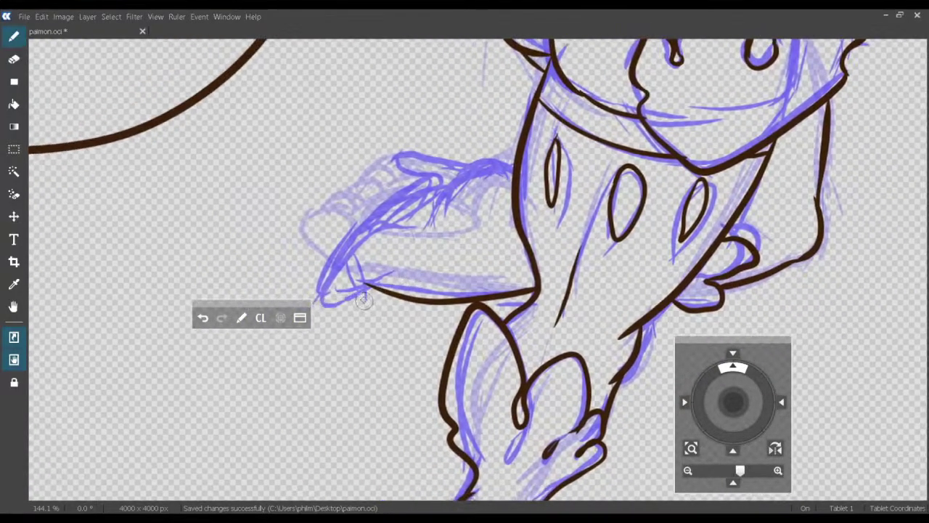
# Ink the rear boot's pointed toe and its wavy upper outline back up to the standing leg.
pyautogui.hotkey('ctrl', 'z')
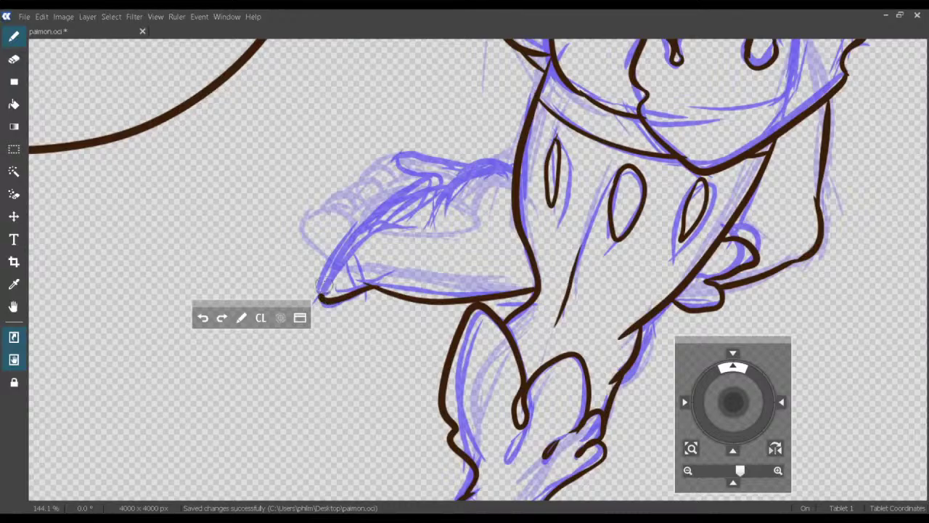
pyautogui.moveTo(322, 285)
pyautogui.mouseDown()
pyautogui.moveTo(378, 231)
pyautogui.moveTo(421, 215)
pyautogui.moveTo(504, 156)
pyautogui.mouseUp()
pyautogui.hotkey('ctrl', 'z')
pyautogui.hotkey('ctrl', 'z')
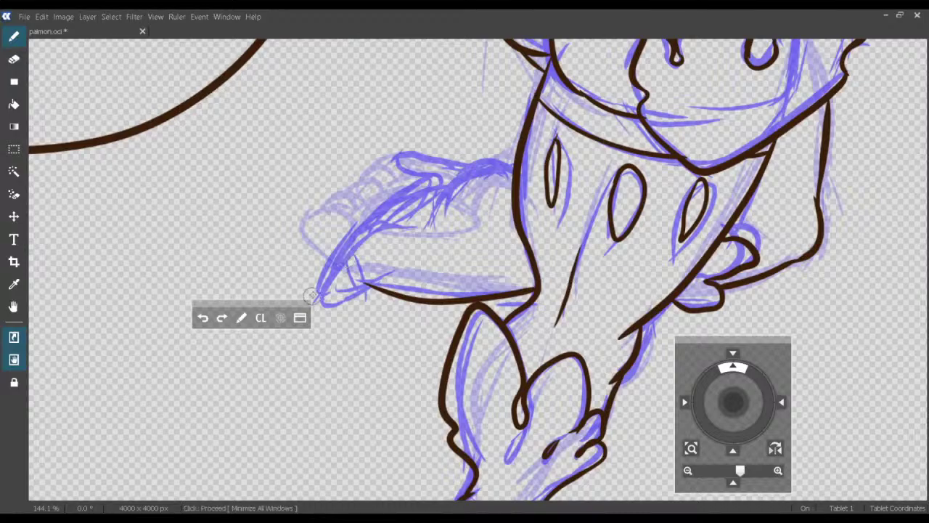
pyautogui.moveTo(378, 287)
pyautogui.mouseDown()
pyautogui.moveTo(320, 300)
pyautogui.moveTo(347, 251)
pyautogui.moveTo(374, 231)
pyautogui.moveTo(434, 223)
pyautogui.moveTo(470, 173)
pyautogui.moveTo(514, 177)
pyautogui.mouseUp()
pyautogui.moveTo(463, 207); pyautogui.dragTo(486, 235)
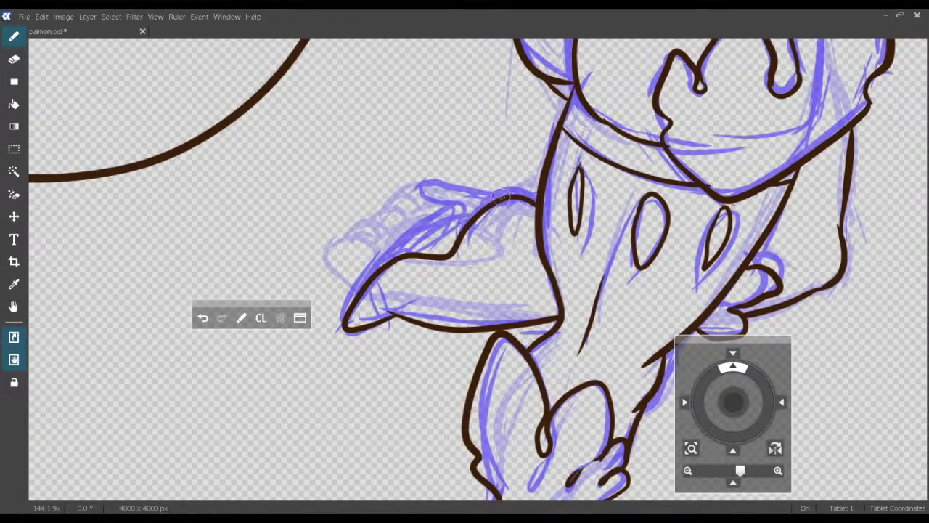
# Ink the rear boot's heel, from the outline beside the standing leg out to its tip and back toward the sole.
pyautogui.moveTo(501, 198); pyautogui.dragTo(457, 173)
pyautogui.hotkey('ctrl', 'z')
pyautogui.moveTo(512, 197); pyautogui.dragTo(433, 181)
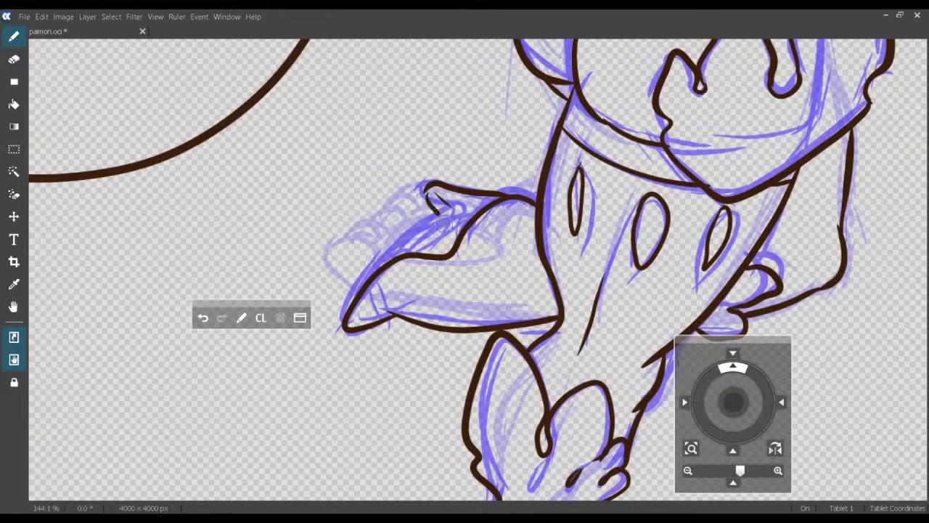
pyautogui.hotkey('ctrl', 'z')
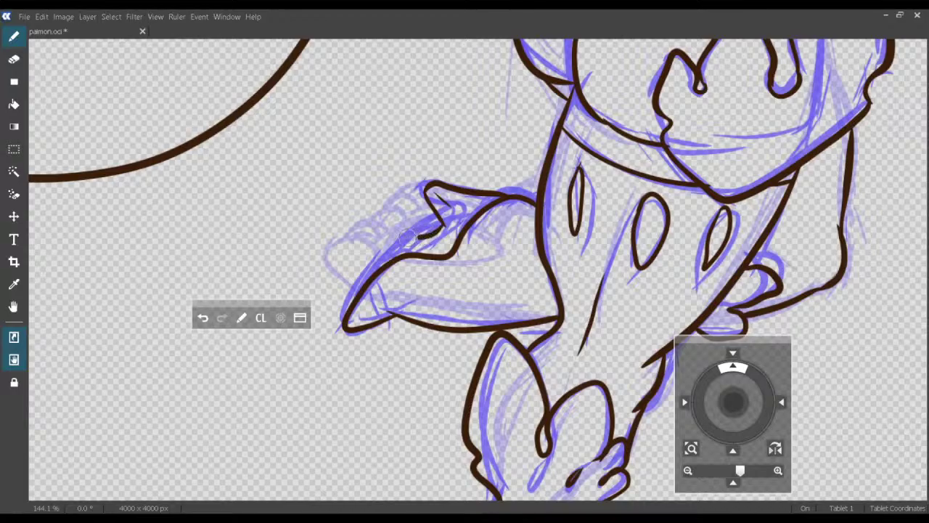
pyautogui.hotkey('ctrl', 'z')
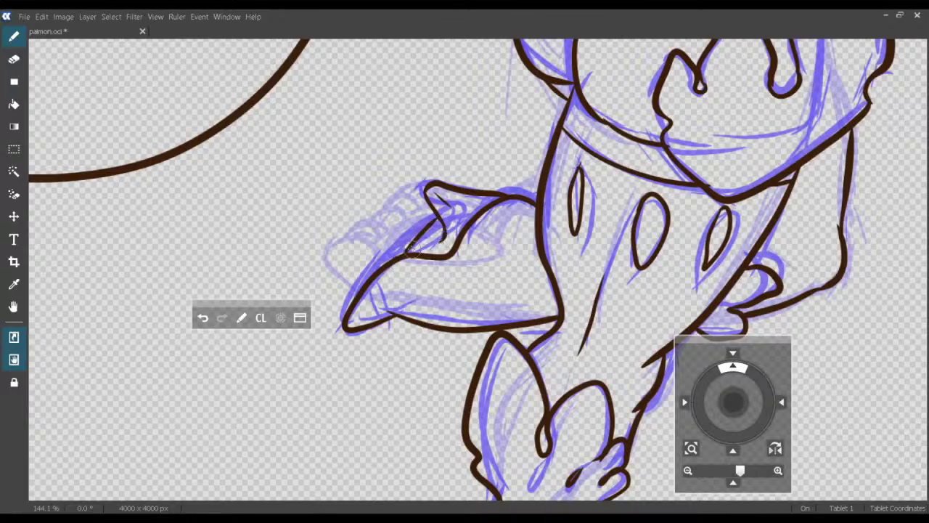
# Ink the rear boot's sole edge from the heel to the pointed toe and add a short mark inside the toe.
pyautogui.moveTo(409, 228); pyautogui.dragTo(351, 304)
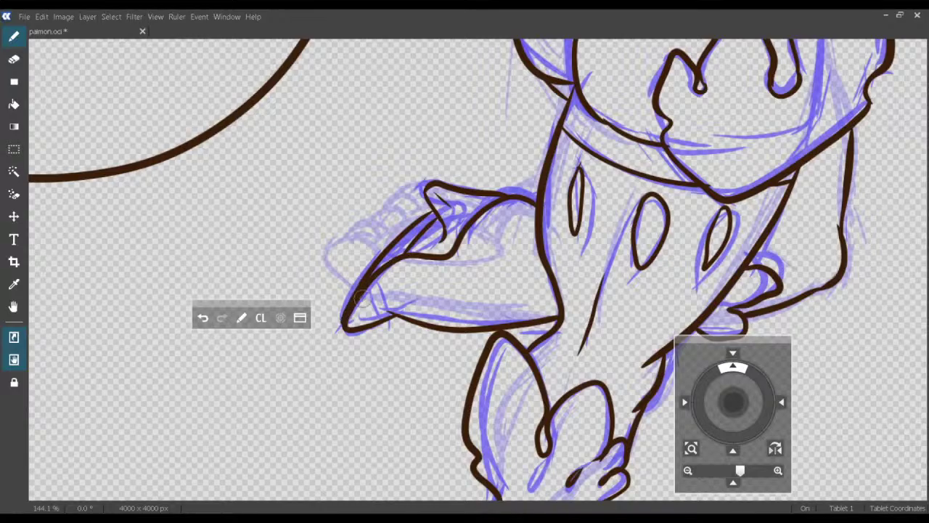
pyautogui.hotkey('ctrl', 'z')
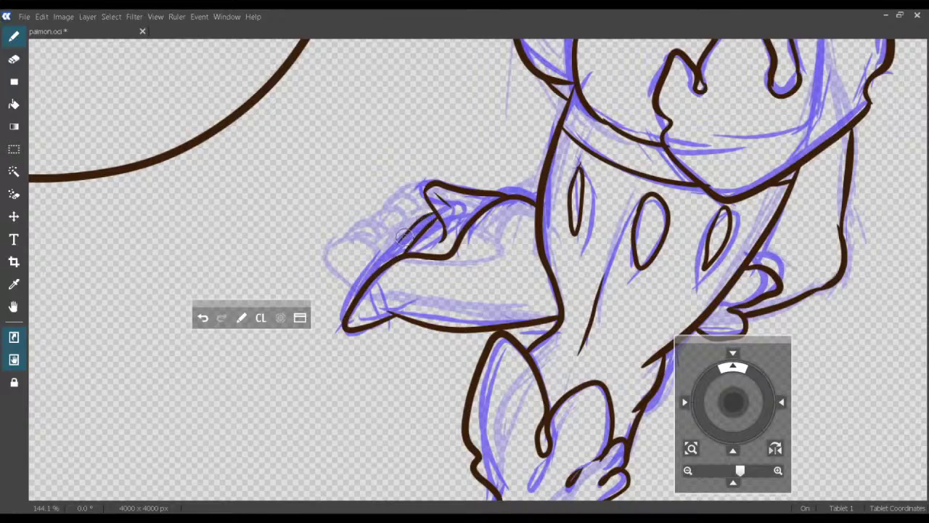
pyautogui.moveTo(383, 257); pyautogui.dragTo(341, 325)
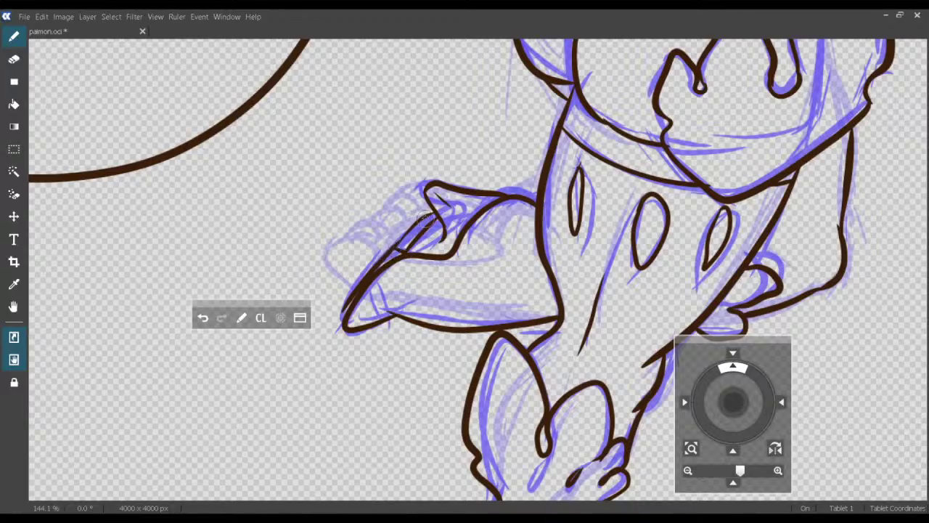
pyautogui.moveTo(414, 222); pyautogui.dragTo(352, 298)
pyautogui.moveTo(405, 331); pyautogui.dragTo(412, 297)
pyautogui.moveTo(470, 264); pyautogui.dragTo(442, 306)
pyautogui.moveTo(337, 304); pyautogui.dragTo(369, 282)
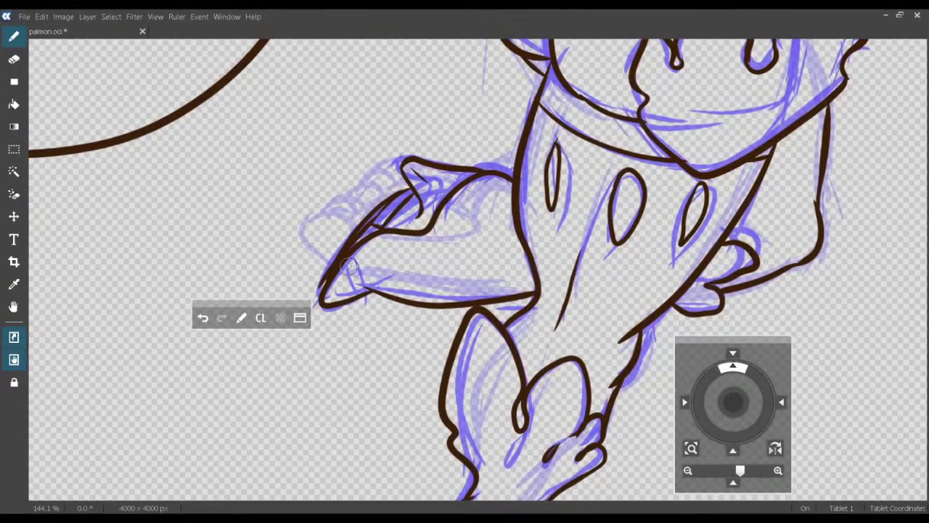
# Ink a thin curved toe-cap line on the standing boot and save the drawing.
pyautogui.scroll(-10, 367, 316)
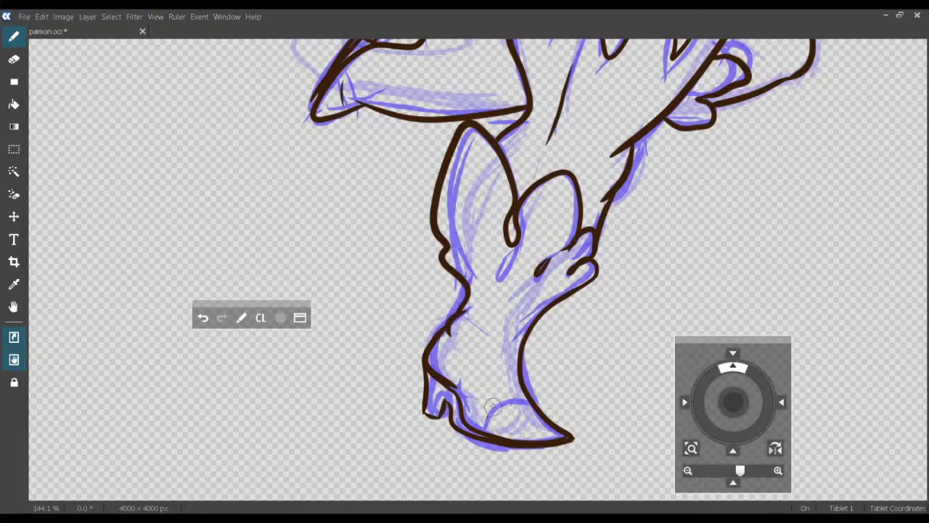
pyautogui.moveTo(486, 414); pyautogui.dragTo(514, 400)
pyautogui.hotkey('ctrl', 'z')
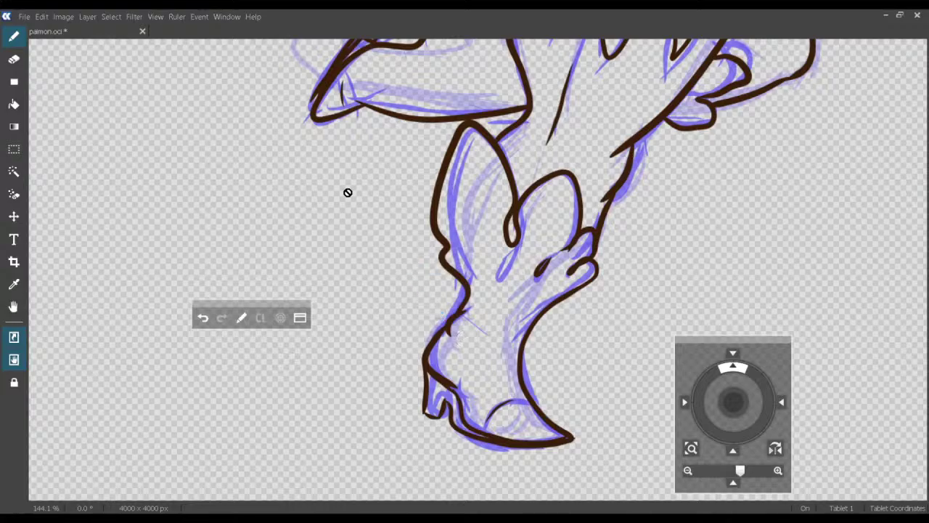
pyautogui.hotkey('ctrl', 's')
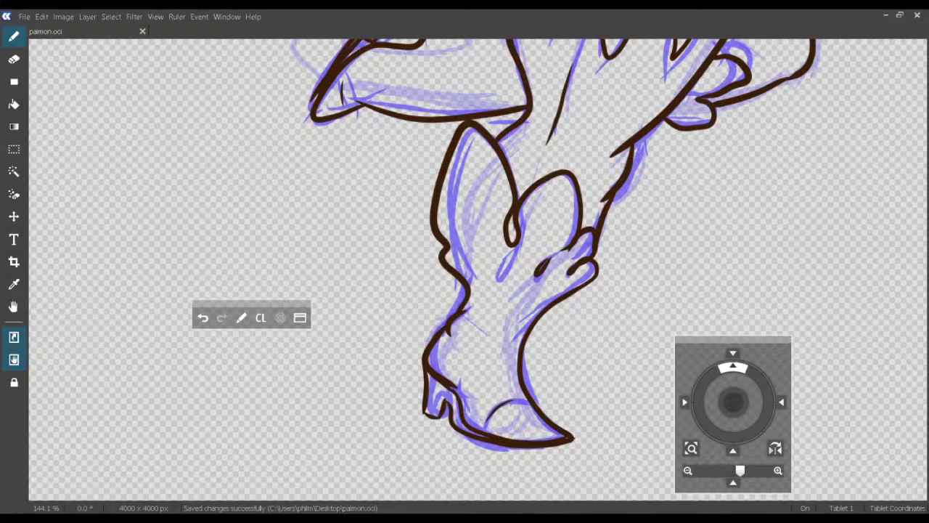
# Select Layer17 for inking the crown sketch above the head.
pyautogui.moveTo(376, 319); pyautogui.dragTo(381, 443)
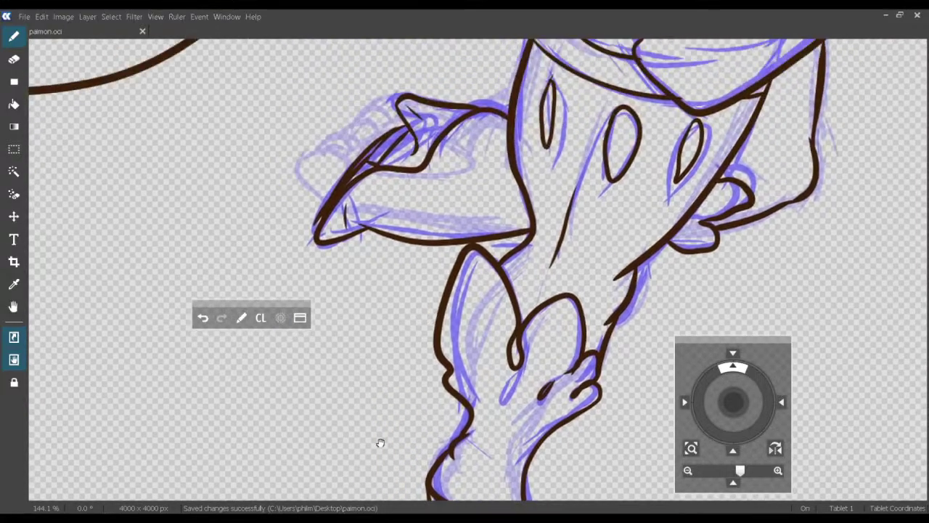
pyautogui.scroll(10, 527, 271)
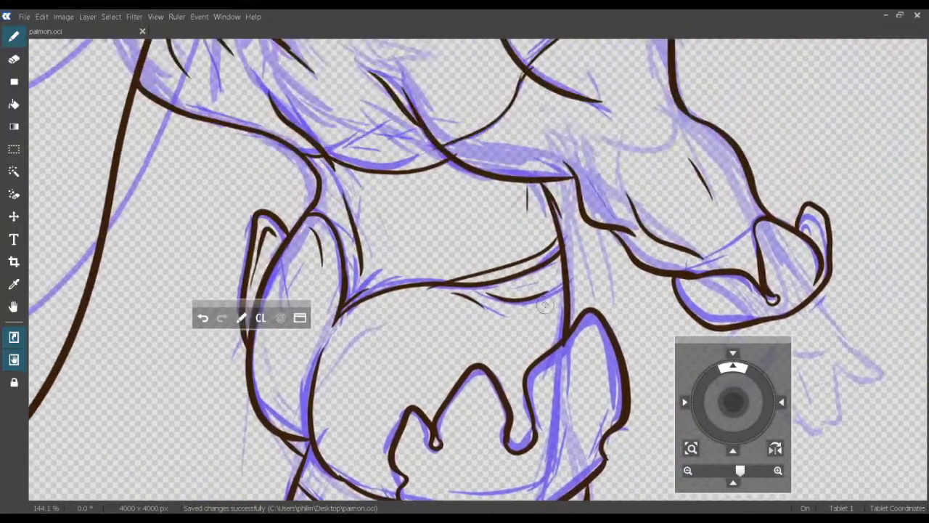
pyautogui.scroll(10, 490, 391)
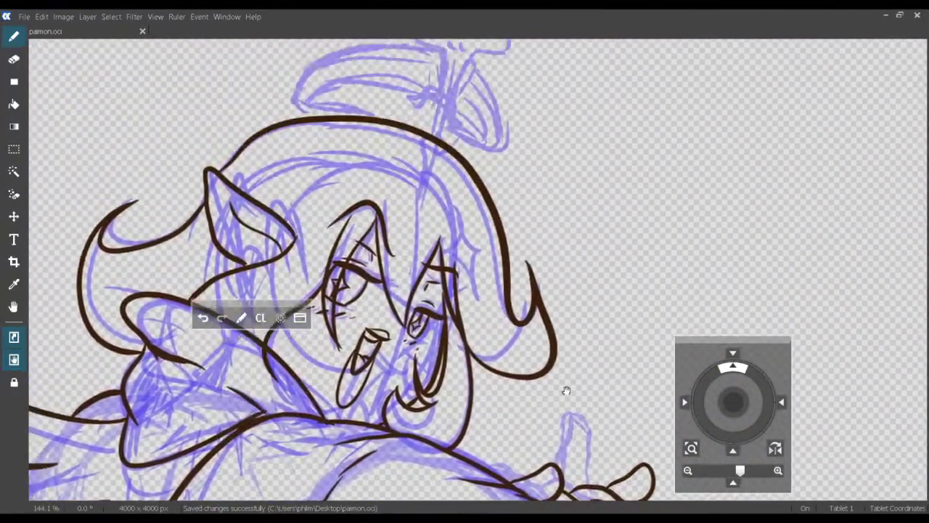
pyautogui.moveTo(566, 391); pyautogui.dragTo(604, 512)
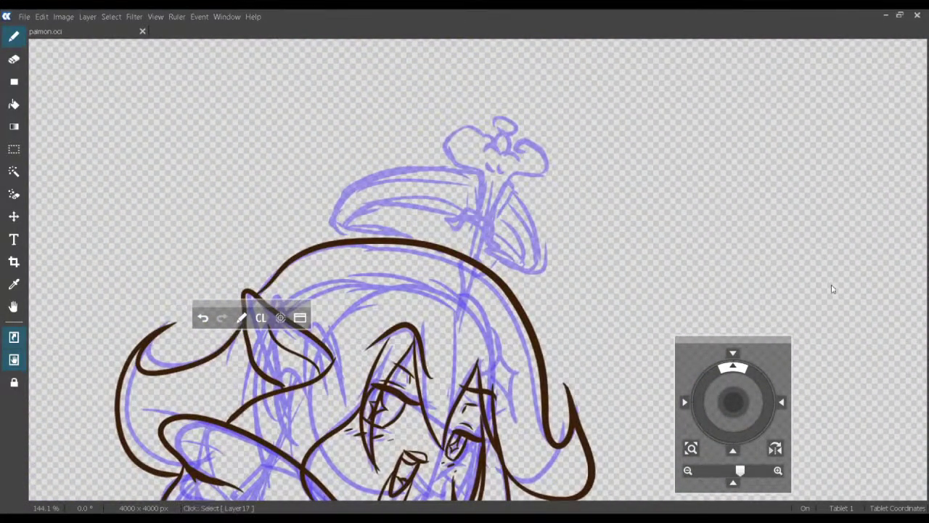
pyautogui.moveTo(848, 132); pyautogui.dragTo(839, 132)
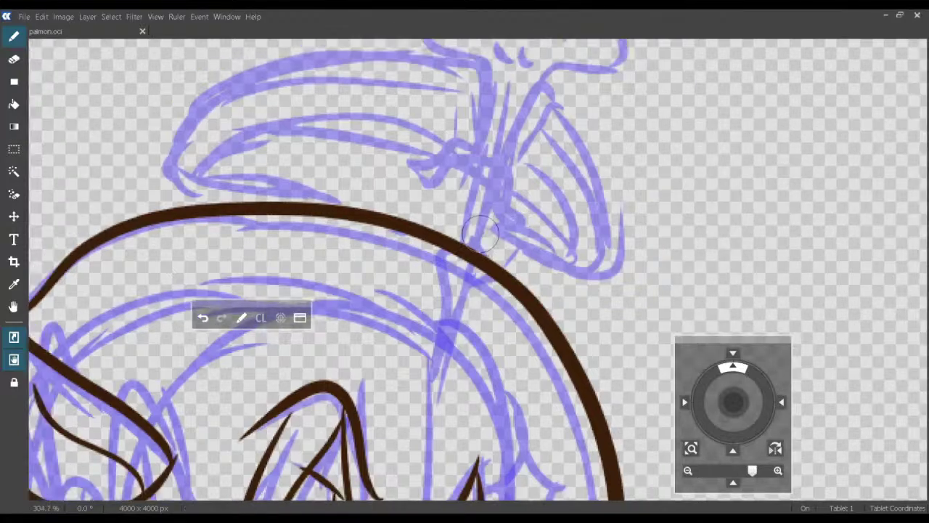
pyautogui.moveTo(480, 234)
pyautogui.mouseDown()
pyautogui.moveTo(478, 280)
pyautogui.moveTo(434, 296)
pyautogui.moveTo(433, 401)
pyautogui.mouseUp()
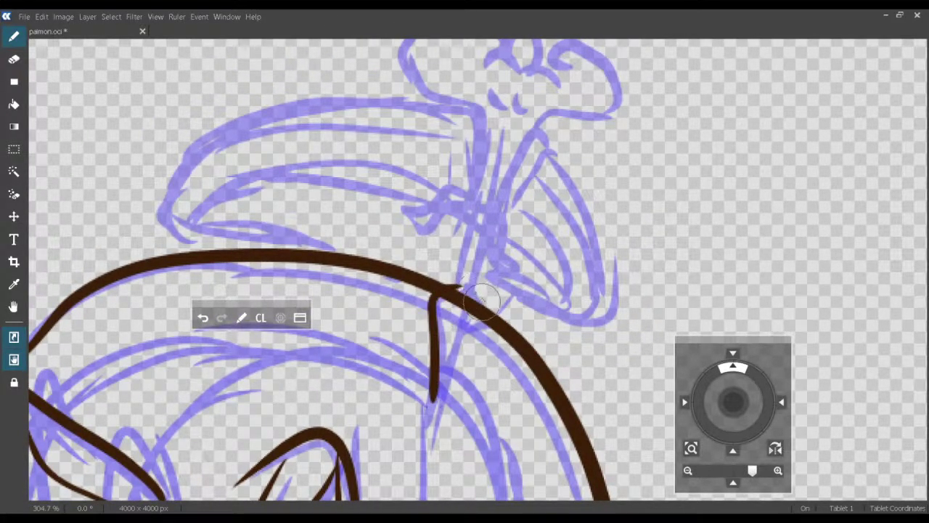
pyautogui.moveTo(482, 322); pyautogui.dragTo(427, 405)
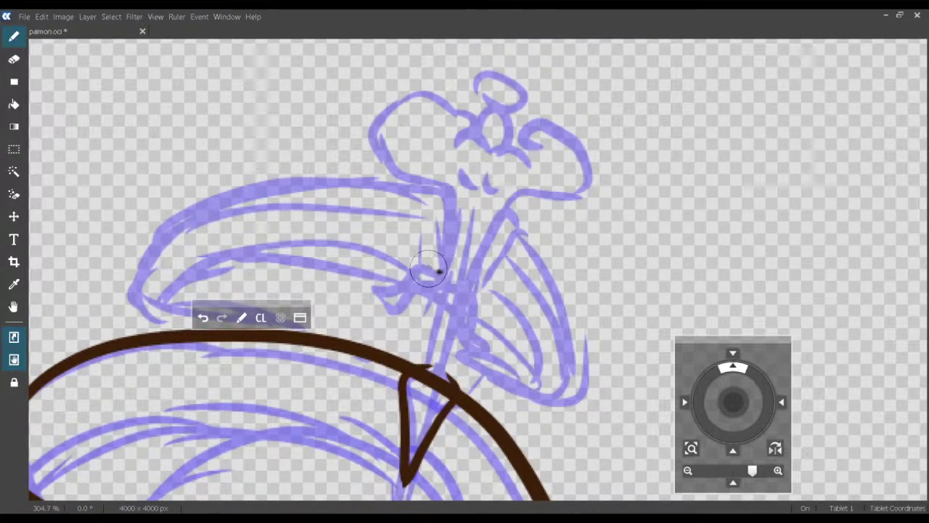
pyautogui.moveTo(438, 272)
pyautogui.mouseDown()
pyautogui.moveTo(417, 266)
pyautogui.moveTo(369, 288)
pyautogui.mouseUp()
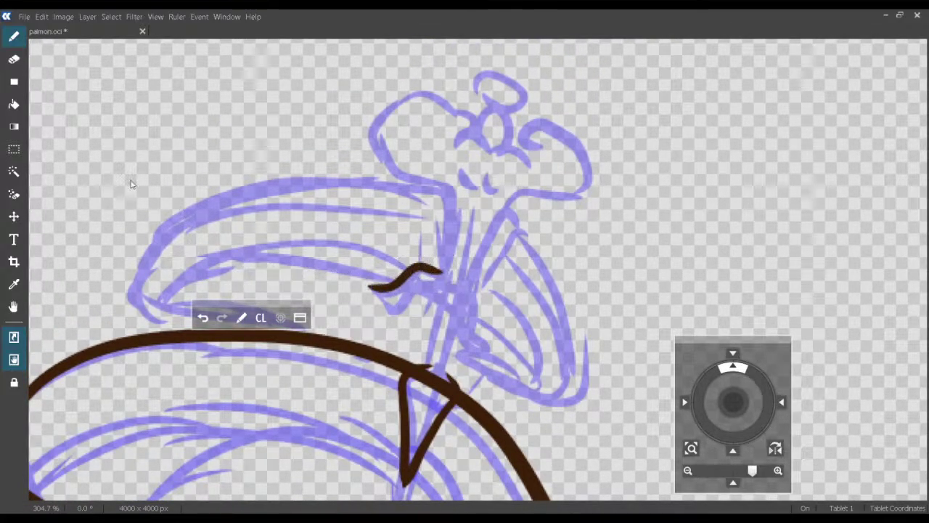
pyautogui.hotkey('ctrl', 'z')
pyautogui.hotkey('ctrl', 'z')
pyautogui.hotkey('ctrl', 'z')
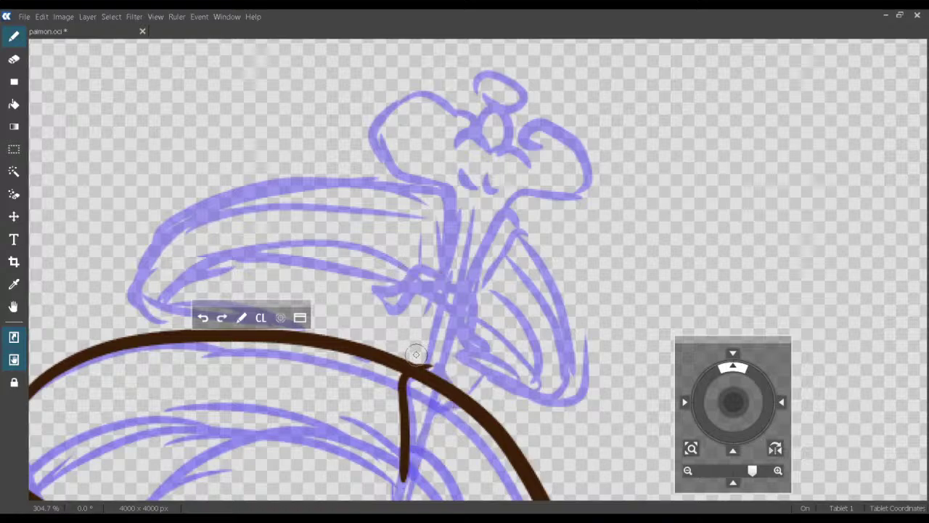
# Ink the crown's curved, pointed base over the hair and the narrow stem with two curled side arms above it.
pyautogui.moveTo(426, 358)
pyautogui.mouseDown()
pyautogui.moveTo(427, 335)
pyautogui.moveTo(409, 344)
pyautogui.moveTo(423, 395)
pyautogui.moveTo(416, 444)
pyautogui.mouseUp()
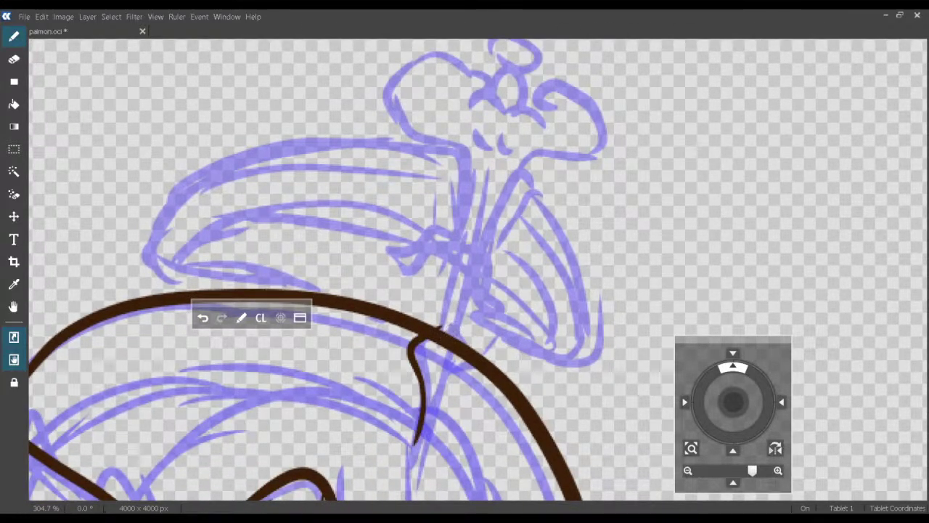
pyautogui.moveTo(456, 335)
pyautogui.mouseDown()
pyautogui.moveTo(473, 374)
pyautogui.moveTo(405, 462)
pyautogui.mouseUp()
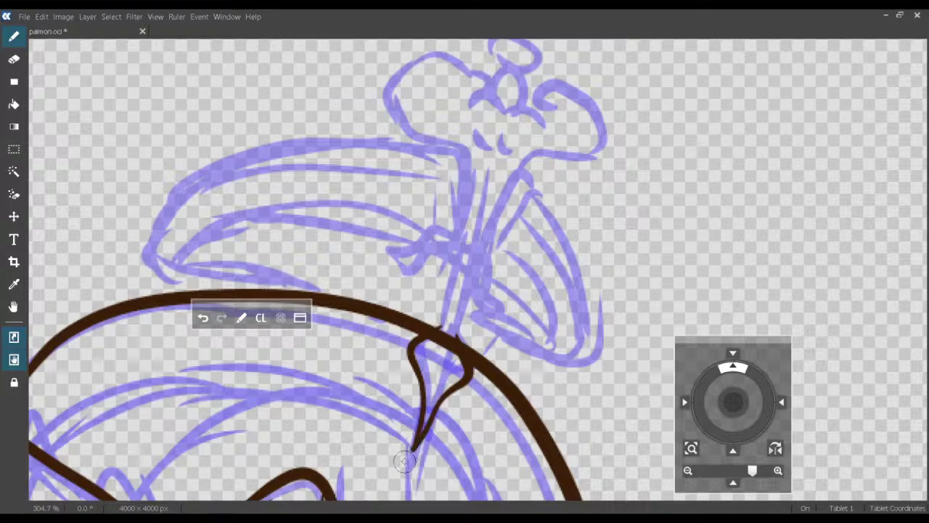
pyautogui.moveTo(469, 235)
pyautogui.mouseDown()
pyautogui.moveTo(451, 299)
pyautogui.moveTo(357, 305)
pyautogui.moveTo(367, 318)
pyautogui.moveTo(429, 317)
pyautogui.moveTo(482, 337)
pyautogui.moveTo(485, 348)
pyautogui.moveTo(458, 329)
pyautogui.moveTo(420, 396)
pyautogui.moveTo(461, 326)
pyautogui.mouseUp()
pyautogui.moveTo(463, 246); pyautogui.dragTo(449, 309)
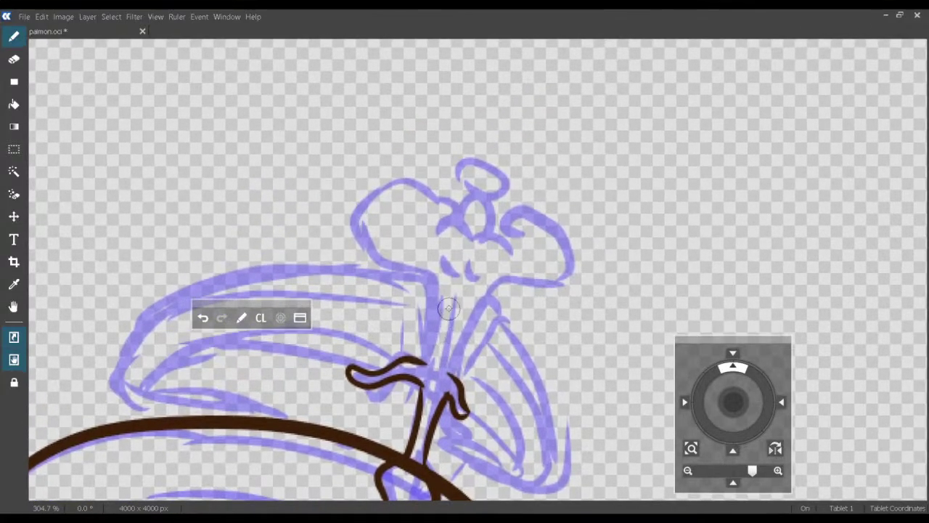
# Ink the crown stem's flaring upper sides, the two small arcs above them and the large rounded curl on the left.
pyautogui.moveTo(423, 359); pyautogui.dragTo(429, 279)
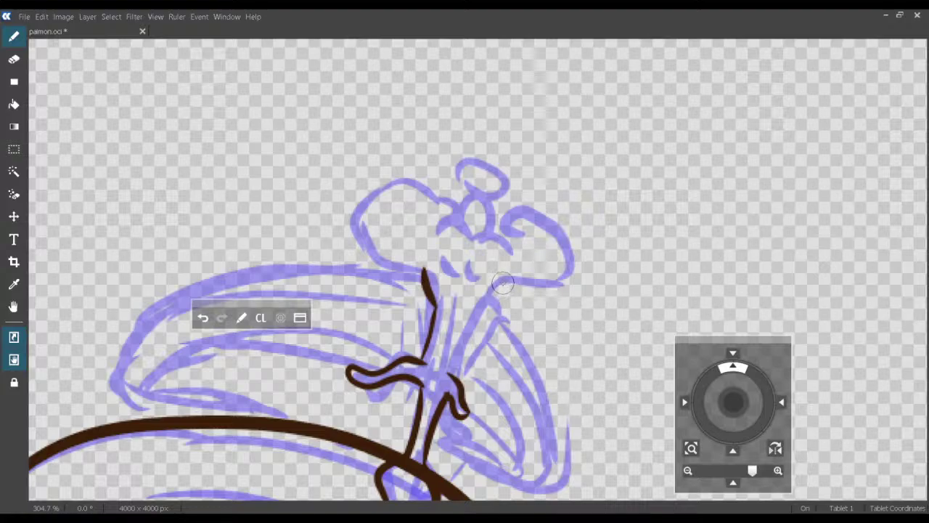
pyautogui.moveTo(504, 283)
pyautogui.mouseDown()
pyautogui.moveTo(474, 310)
pyautogui.moveTo(444, 375)
pyautogui.mouseUp()
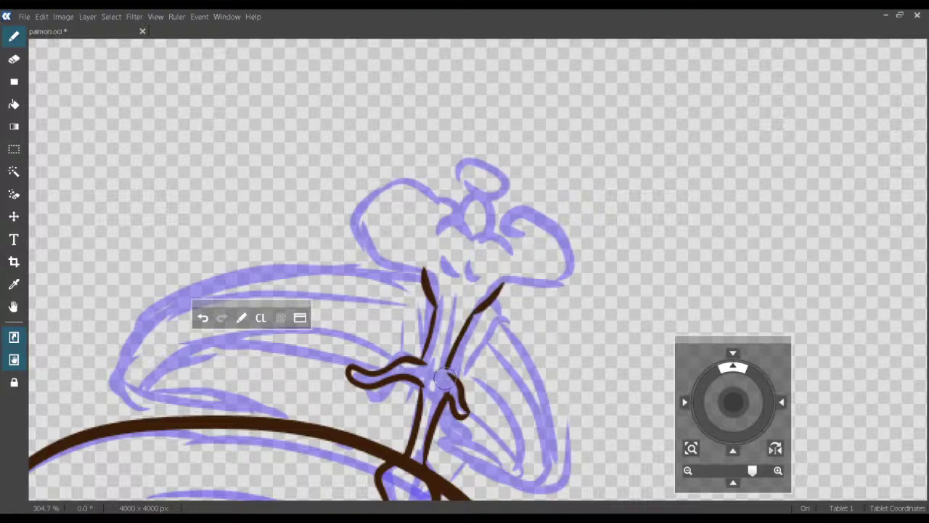
pyautogui.moveTo(479, 263)
pyautogui.mouseDown()
pyautogui.moveTo(468, 291)
pyautogui.moveTo(467, 269)
pyautogui.moveTo(498, 285)
pyautogui.moveTo(452, 258)
pyautogui.moveTo(385, 254)
pyautogui.mouseUp()
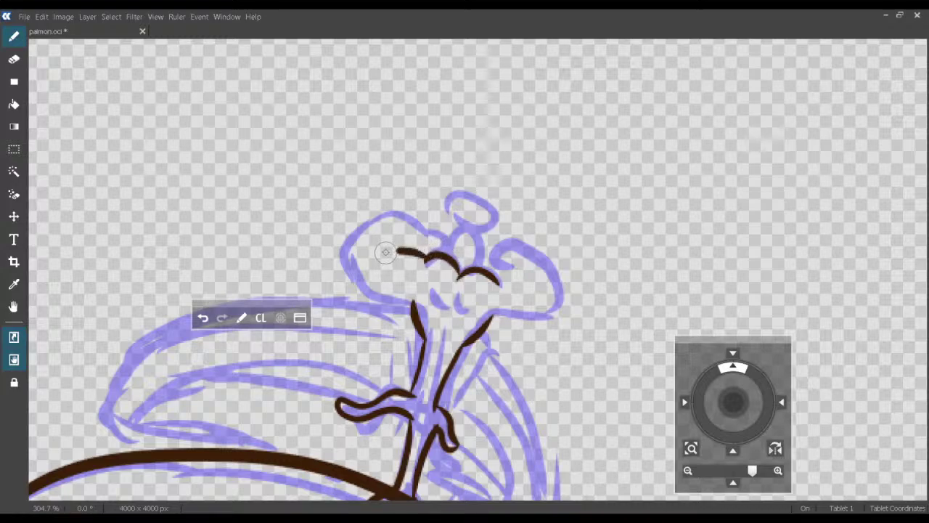
pyautogui.hotkey('ctrl', 'z')
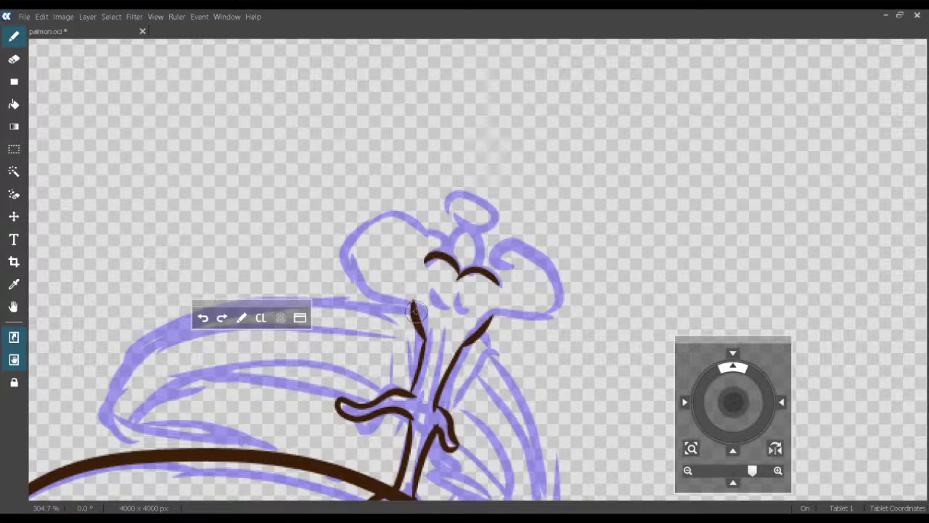
pyautogui.moveTo(416, 311)
pyautogui.mouseDown()
pyautogui.moveTo(351, 260)
pyautogui.moveTo(358, 244)
pyautogui.moveTo(376, 220)
pyautogui.moveTo(399, 212)
pyautogui.moveTo(450, 229)
pyautogui.moveTo(451, 244)
pyautogui.moveTo(421, 248)
pyautogui.mouseUp()
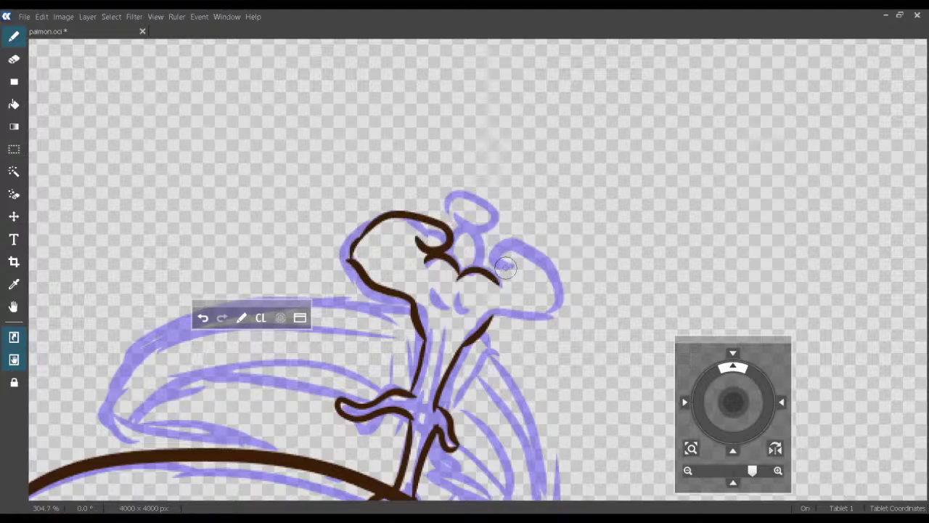
# Ink the matching curl on the right, the pointed inner ends of both curls and two short curved marks under the arcs.
pyautogui.moveTo(497, 270)
pyautogui.mouseDown()
pyautogui.moveTo(517, 240)
pyautogui.moveTo(546, 259)
pyautogui.moveTo(565, 287)
pyautogui.moveTo(560, 318)
pyautogui.moveTo(512, 324)
pyautogui.moveTo(487, 308)
pyautogui.moveTo(534, 311)
pyautogui.moveTo(553, 301)
pyautogui.moveTo(536, 251)
pyautogui.moveTo(500, 237)
pyautogui.moveTo(492, 253)
pyautogui.moveTo(526, 282)
pyautogui.mouseUp()
pyautogui.hotkey('ctrl', 'z')
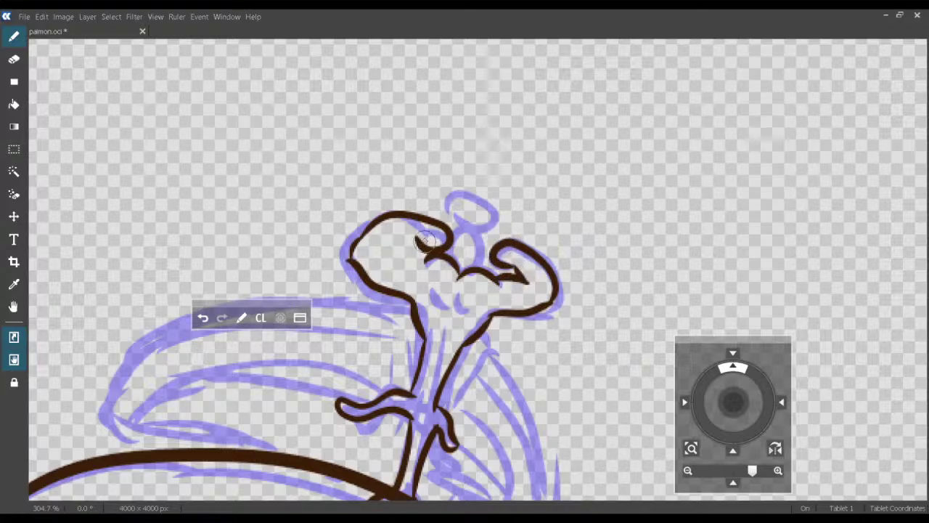
pyautogui.moveTo(424, 244); pyautogui.dragTo(392, 250)
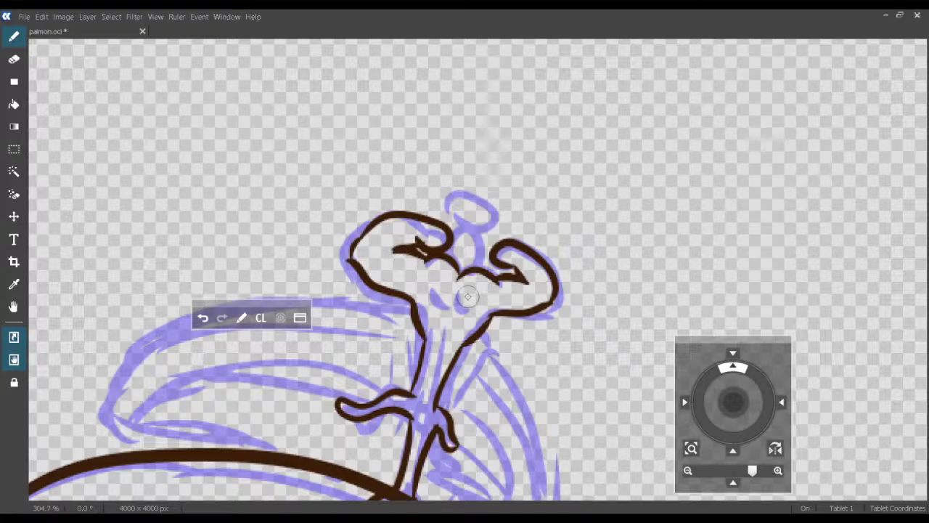
pyautogui.moveTo(453, 292)
pyautogui.mouseDown()
pyautogui.moveTo(443, 305)
pyautogui.moveTo(471, 316)
pyautogui.mouseUp()
pyautogui.moveTo(480, 349); pyautogui.dragTo(542, 286)
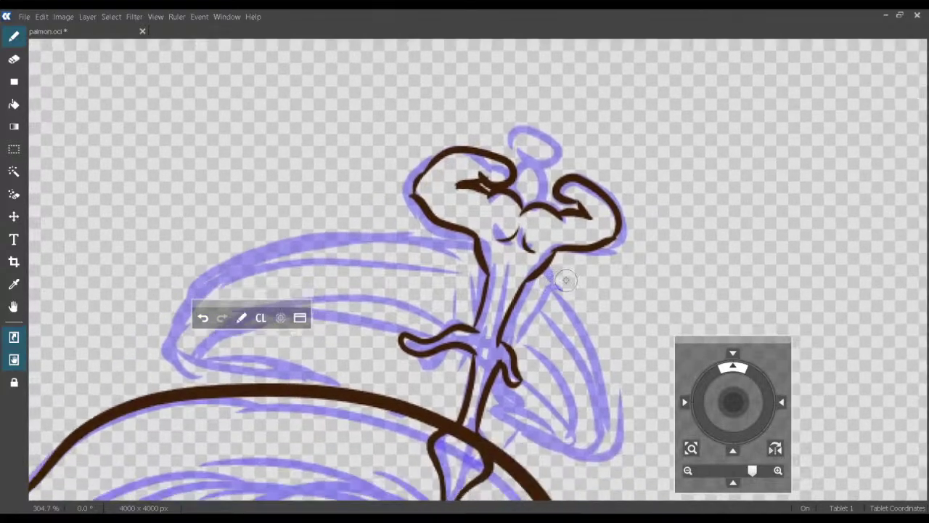
pyautogui.moveTo(557, 226); pyautogui.dragTo(546, 266)
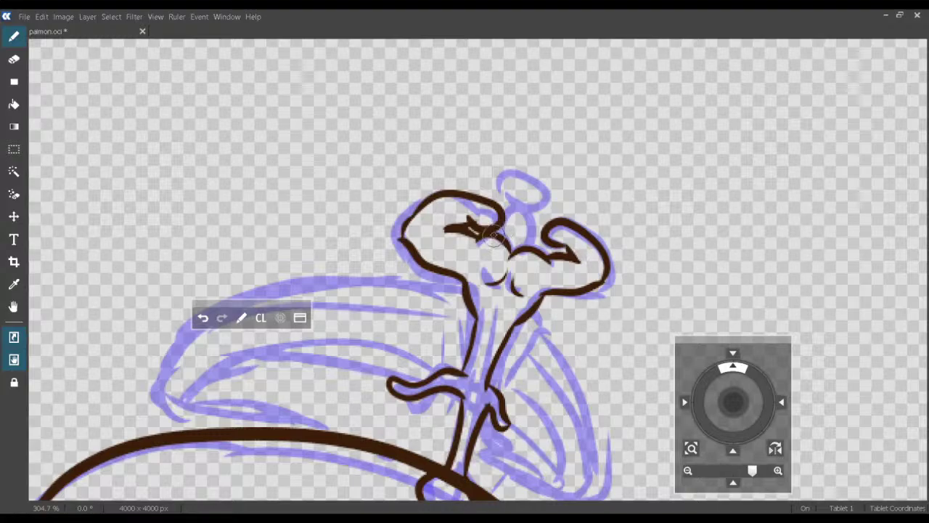
# Ink the oval between the two curls and the double loop on top of it, and save the drawing.
pyautogui.moveTo(494, 240)
pyautogui.mouseDown()
pyautogui.moveTo(502, 212)
pyautogui.moveTo(518, 205)
pyautogui.moveTo(532, 210)
pyautogui.moveTo(523, 250)
pyautogui.moveTo(517, 230)
pyautogui.mouseUp()
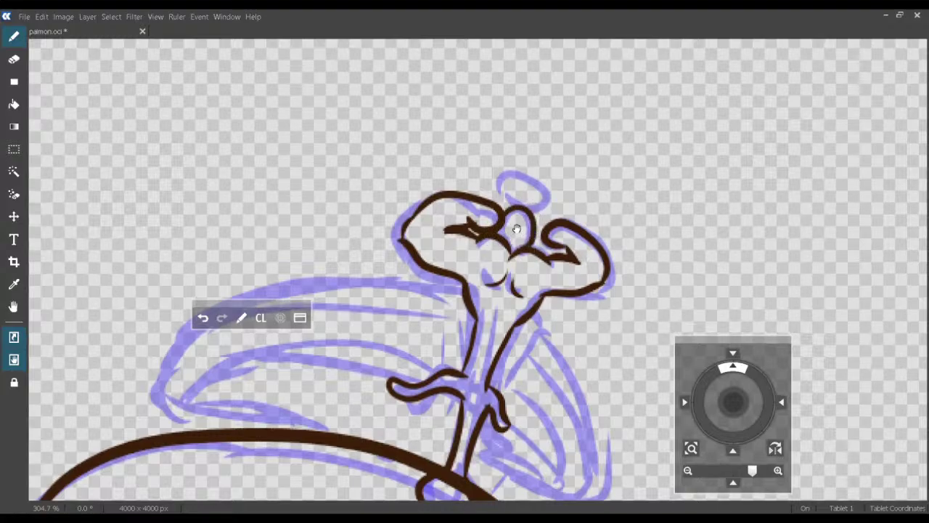
pyautogui.scroll(1, 516, 230)
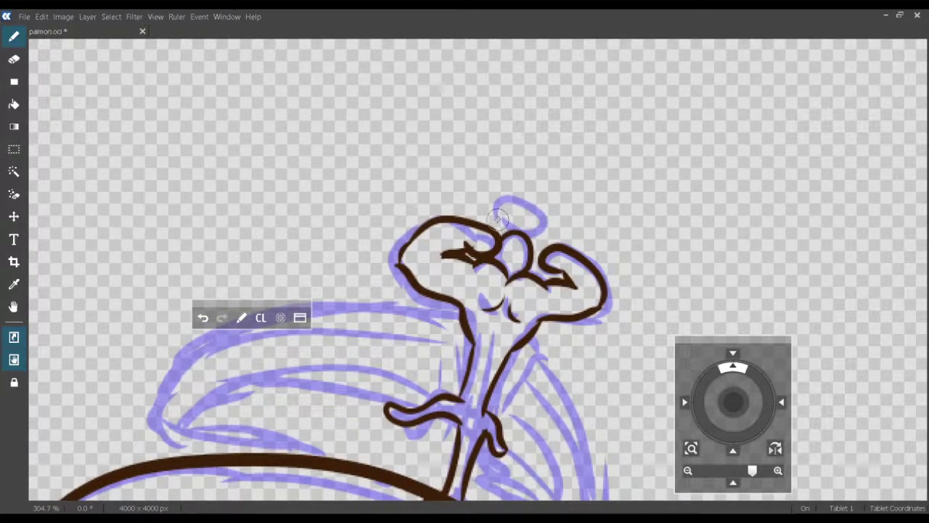
pyautogui.moveTo(512, 207)
pyautogui.mouseDown()
pyautogui.moveTo(559, 214)
pyautogui.moveTo(573, 232)
pyautogui.moveTo(543, 239)
pyautogui.moveTo(504, 209)
pyautogui.moveTo(555, 210)
pyautogui.moveTo(549, 234)
pyautogui.moveTo(500, 237)
pyautogui.moveTo(512, 218)
pyautogui.moveTo(537, 221)
pyautogui.mouseUp()
pyautogui.hotkey('ctrl', 'z')
pyautogui.moveTo(533, 272); pyautogui.dragTo(543, 208)
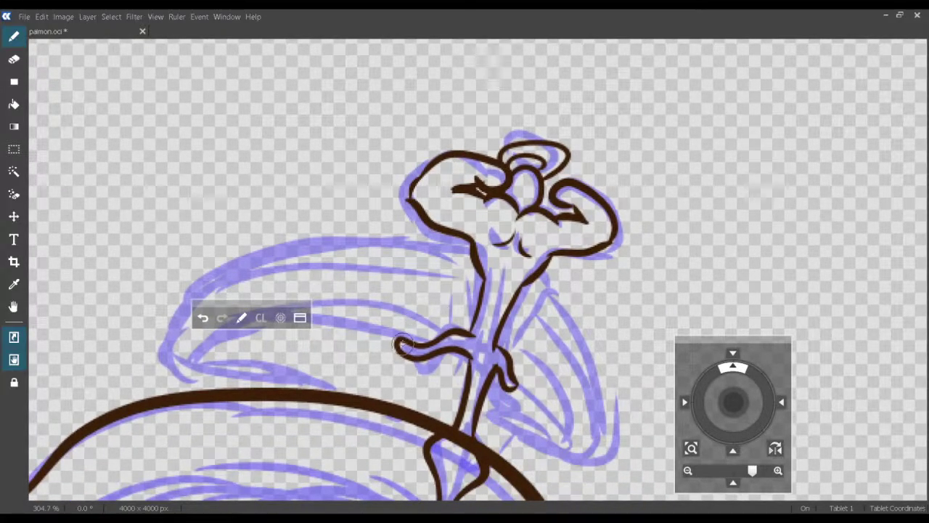
pyautogui.hotkey('ctrl', 's')
# Try to ink the crown's long left panel with a boxy outer corner and a thick tapering lower edge above the hair.
pyautogui.moveTo(401, 345)
pyautogui.mouseDown()
pyautogui.moveTo(519, 291)
pyautogui.moveTo(530, 296)
pyautogui.moveTo(534, 322)
pyautogui.moveTo(538, 240)
pyautogui.moveTo(485, 223)
pyautogui.moveTo(331, 246)
pyautogui.moveTo(247, 292)
pyautogui.moveTo(236, 355)
pyautogui.moveTo(239, 364)
pyautogui.moveTo(292, 360)
pyautogui.moveTo(421, 336)
pyautogui.mouseUp()
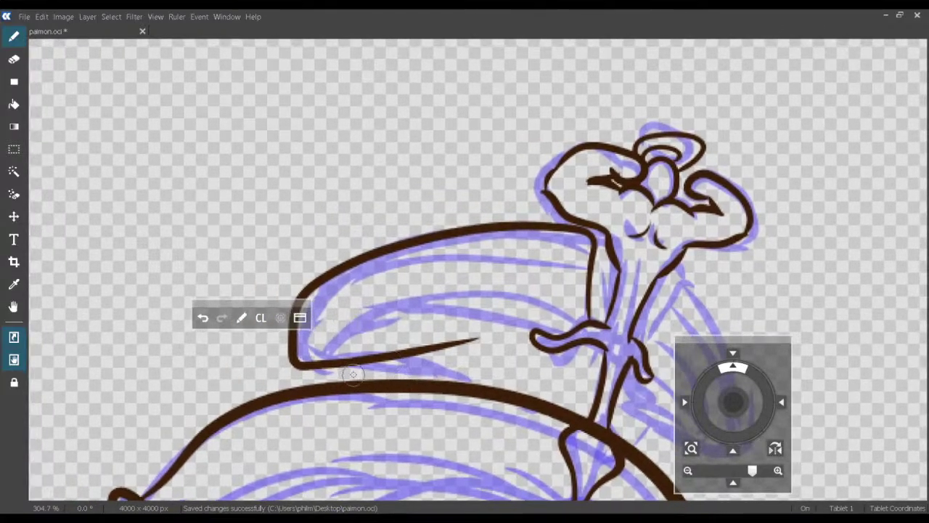
pyautogui.moveTo(474, 338)
pyautogui.mouseDown()
pyautogui.moveTo(309, 362)
pyautogui.moveTo(331, 337)
pyautogui.moveTo(430, 302)
pyautogui.moveTo(536, 296)
pyautogui.moveTo(587, 327)
pyautogui.mouseUp()
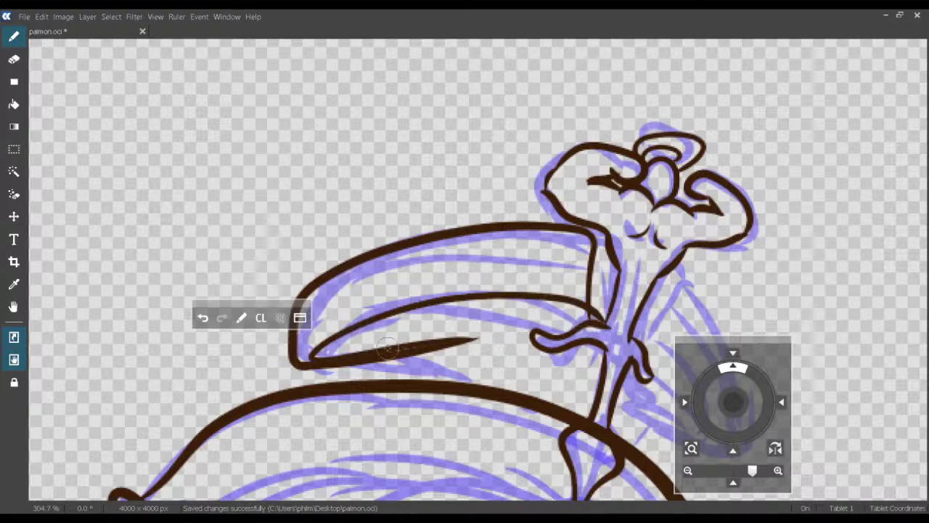
pyautogui.hotkey('ctrl', 'z')
pyautogui.moveTo(477, 339)
pyautogui.mouseDown()
pyautogui.moveTo(350, 342)
pyautogui.moveTo(419, 306)
pyautogui.moveTo(511, 294)
pyautogui.moveTo(567, 307)
pyautogui.moveTo(588, 323)
pyautogui.moveTo(437, 310)
pyautogui.moveTo(358, 317)
pyautogui.moveTo(309, 341)
pyautogui.moveTo(384, 356)
pyautogui.mouseUp()
pyautogui.hotkey('ctrl', 'z')
pyautogui.hotkey('ctrl', 'z')
pyautogui.moveTo(585, 320)
pyautogui.mouseDown()
pyautogui.moveTo(494, 326)
pyautogui.moveTo(327, 360)
pyautogui.moveTo(363, 354)
pyautogui.mouseUp()
pyautogui.moveTo(447, 338); pyautogui.dragTo(476, 333)
pyautogui.moveTo(658, 309)
pyautogui.mouseDown()
pyautogui.moveTo(555, 259)
pyautogui.moveTo(543, 237)
pyautogui.mouseUp()
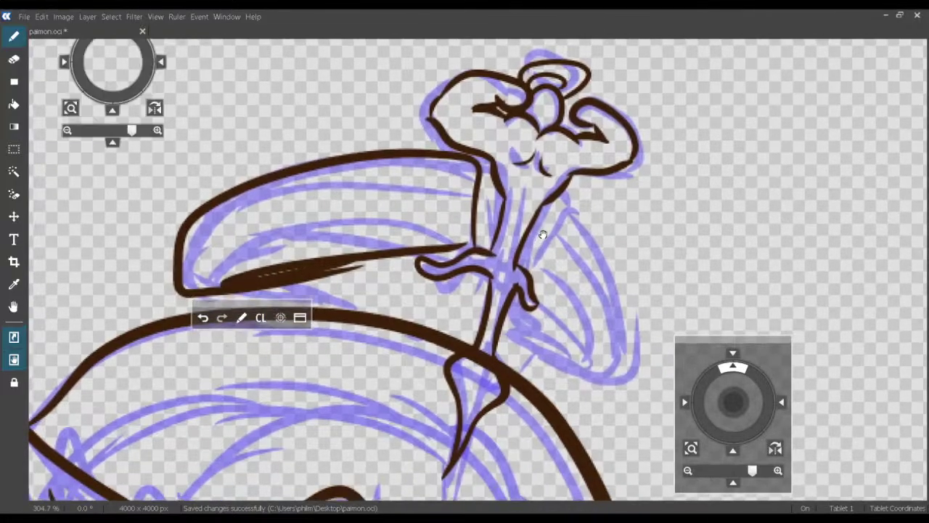
# Try to ink the crown's narrow right panel as a pointed, curved shape beside the stem.
pyautogui.moveTo(538, 268)
pyautogui.mouseDown()
pyautogui.moveTo(573, 296)
pyautogui.moveTo(602, 366)
pyautogui.moveTo(521, 339)
pyautogui.mouseUp()
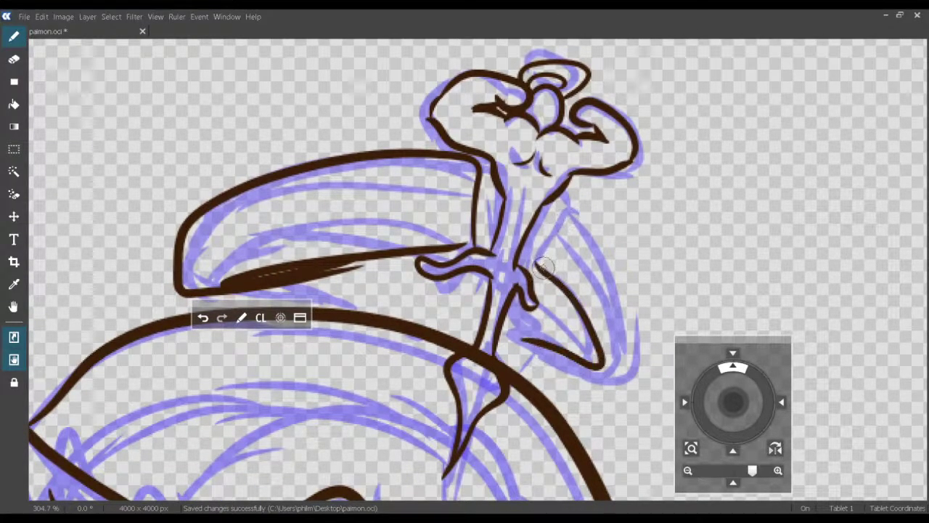
pyautogui.moveTo(541, 266)
pyautogui.mouseDown()
pyautogui.moveTo(584, 194)
pyautogui.moveTo(596, 193)
pyautogui.moveTo(638, 358)
pyautogui.moveTo(595, 374)
pyautogui.moveTo(558, 354)
pyautogui.mouseUp()
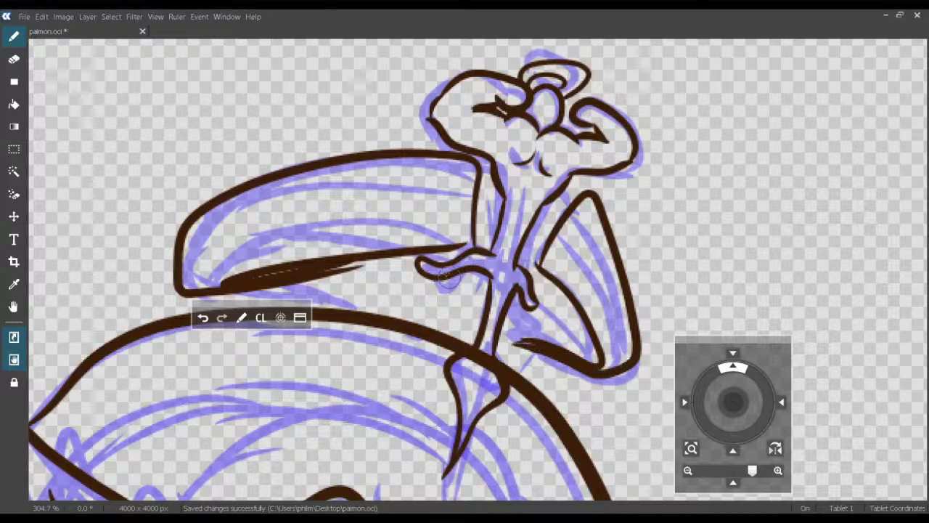
pyautogui.moveTo(411, 300); pyautogui.dragTo(433, 355)
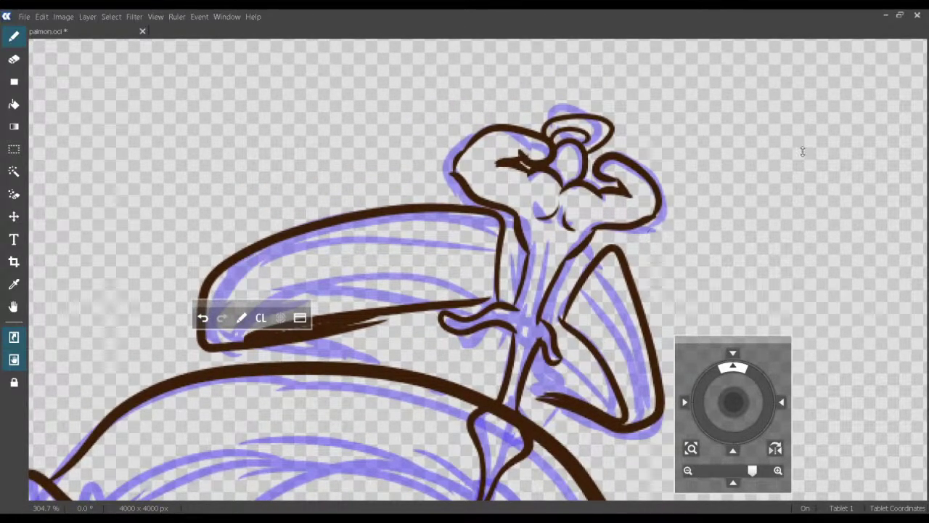
pyautogui.hotkey('ctrl', '-')
pyautogui.moveTo(533, 342); pyautogui.dragTo(552, 218)
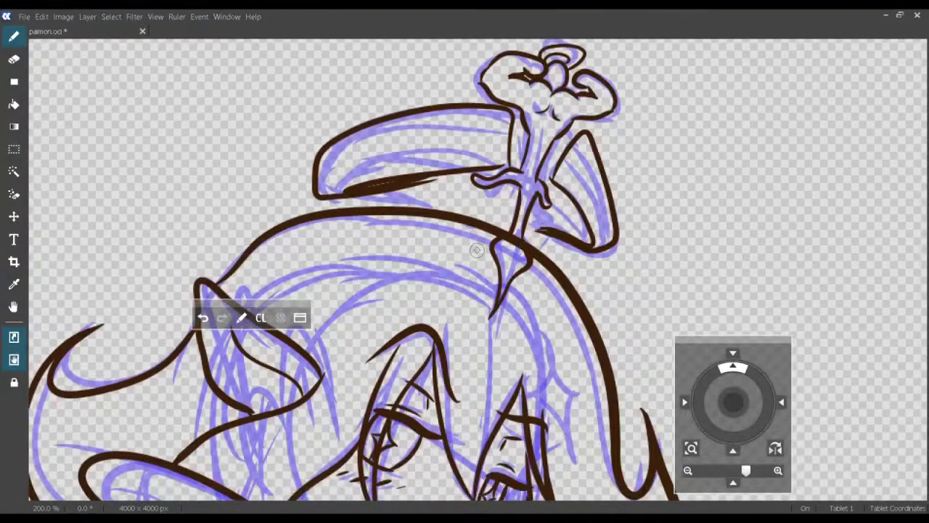
pyautogui.moveTo(453, 224); pyautogui.dragTo(458, 244)
pyautogui.moveTo(468, 279); pyautogui.dragTo(474, 295)
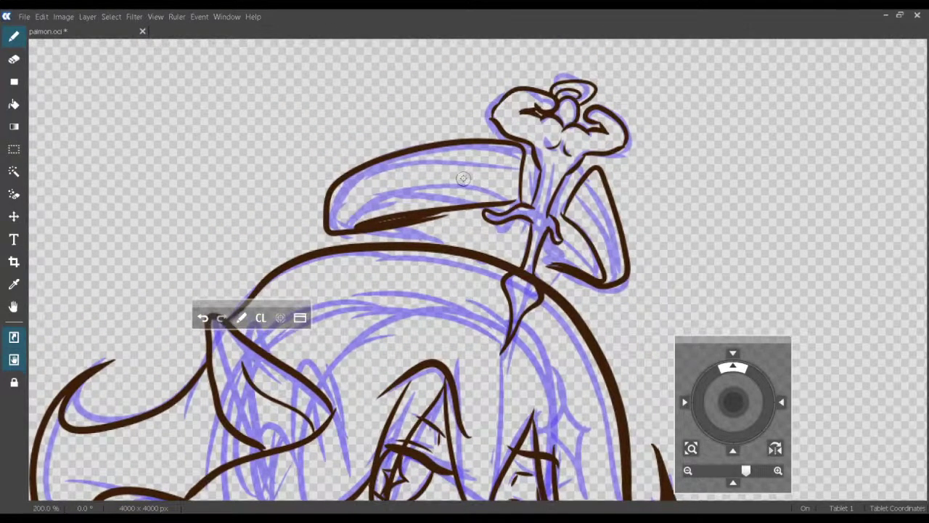
# Undo the inked panels on both sides of the crown's stem.
pyautogui.hotkey('ctrl', 'z')
pyautogui.hotkey('ctrl', 'z')
pyautogui.hotkey('ctrl', 'z')
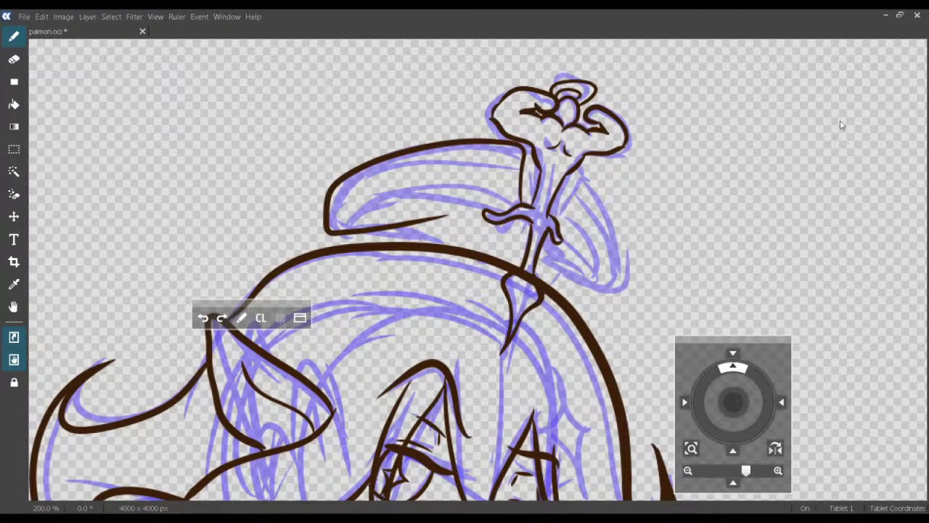
pyautogui.moveTo(843, 128); pyautogui.dragTo(850, 131)
pyautogui.hotkey('ctrl', 'z')
# Try several new strokes for the left panel's outline beside the stem, undoing each one.
pyautogui.scroll(3, 523, 222)
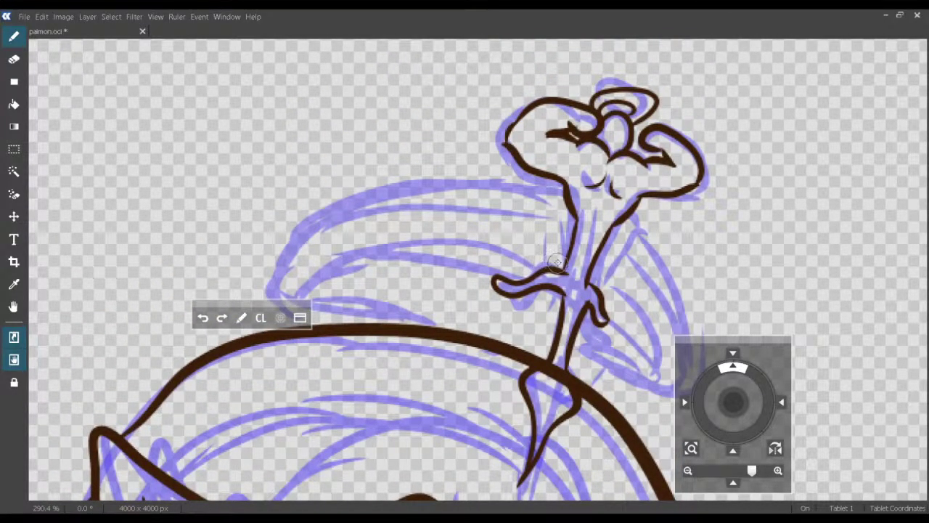
pyautogui.moveTo(547, 255); pyautogui.dragTo(411, 258)
pyautogui.hotkey('ctrl', 'z')
pyautogui.moveTo(532, 266)
pyautogui.mouseDown()
pyautogui.moveTo(426, 249)
pyautogui.moveTo(323, 294)
pyautogui.moveTo(365, 301)
pyautogui.moveTo(598, 261)
pyautogui.mouseUp()
pyautogui.hotkey('ctrl', 'z')
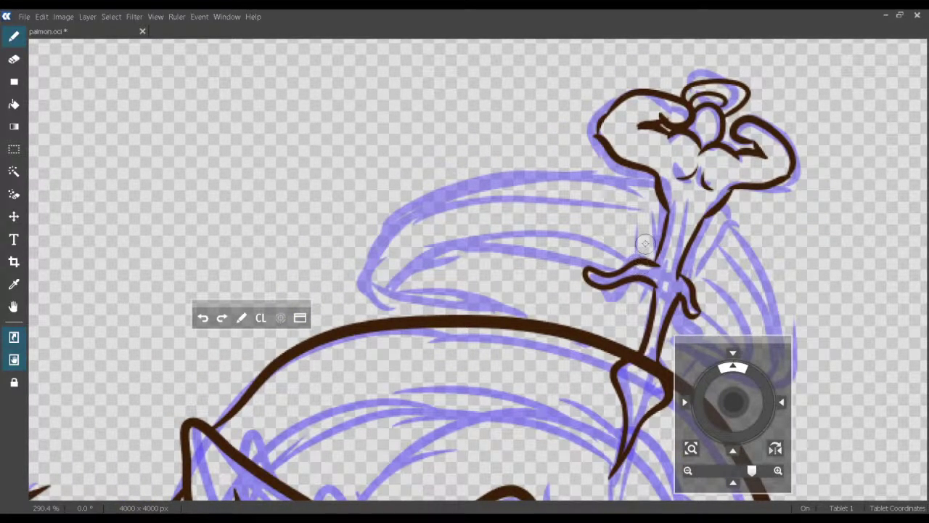
pyautogui.moveTo(626, 187)
pyautogui.mouseDown()
pyautogui.moveTo(389, 234)
pyautogui.moveTo(352, 271)
pyautogui.mouseUp()
pyautogui.hotkey('ctrl', 'z')
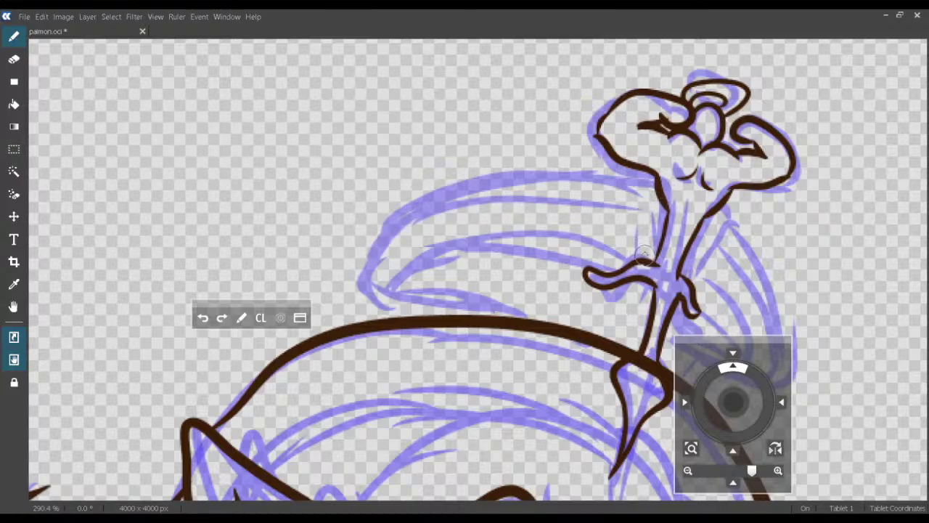
pyautogui.moveTo(645, 256); pyautogui.dragTo(646, 173)
pyautogui.hotkey('ctrl', 'z')
# Ink the left panel's straight edge beside the stem, its arched outer outline down to the hair and its curved lower edge.
pyautogui.moveTo(643, 262)
pyautogui.mouseDown()
pyautogui.moveTo(639, 178)
pyautogui.moveTo(468, 177)
pyautogui.moveTo(344, 243)
pyautogui.moveTo(339, 257)
pyautogui.moveTo(331, 294)
pyautogui.moveTo(341, 326)
pyautogui.moveTo(418, 323)
pyautogui.mouseUp()
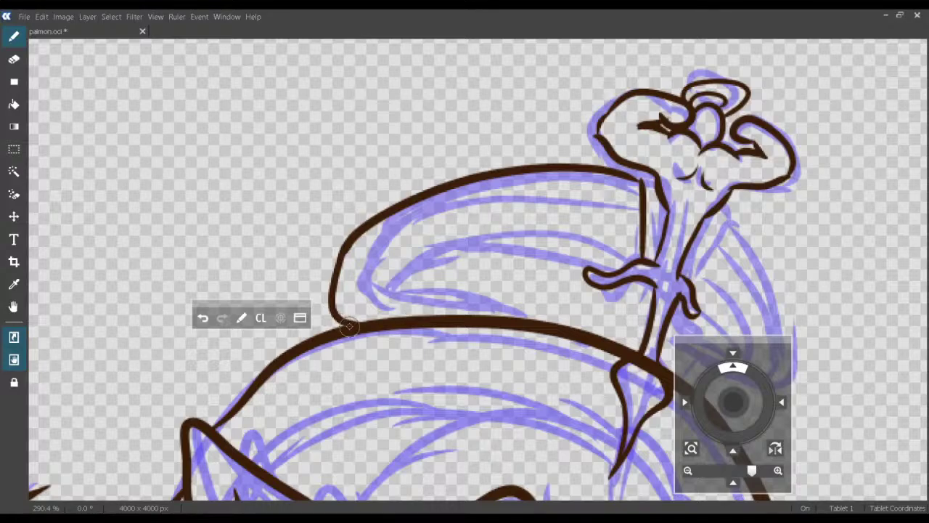
pyautogui.moveTo(357, 318); pyautogui.dragTo(435, 266)
pyautogui.moveTo(602, 255)
pyautogui.mouseDown()
pyautogui.moveTo(636, 263)
pyautogui.moveTo(570, 250)
pyautogui.mouseUp()
pyautogui.moveTo(366, 310); pyautogui.dragTo(390, 257)
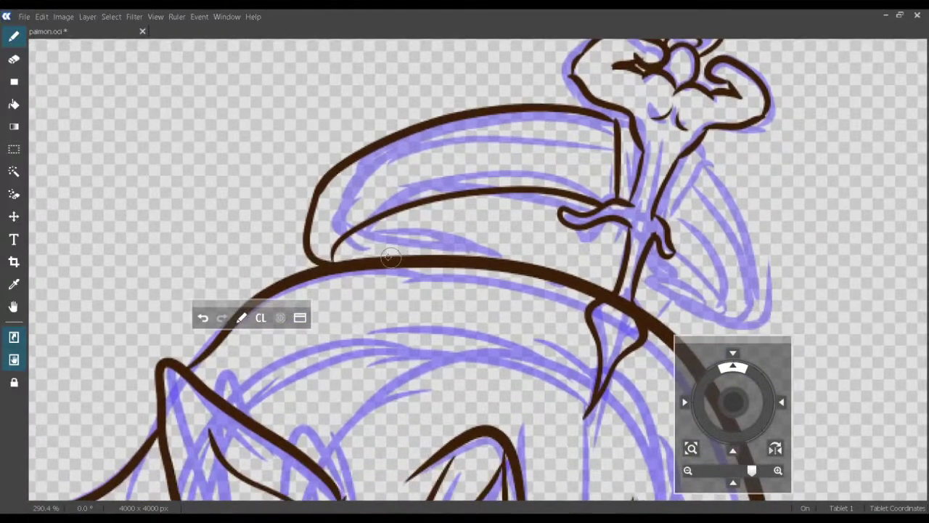
pyautogui.moveTo(588, 258); pyautogui.dragTo(555, 268)
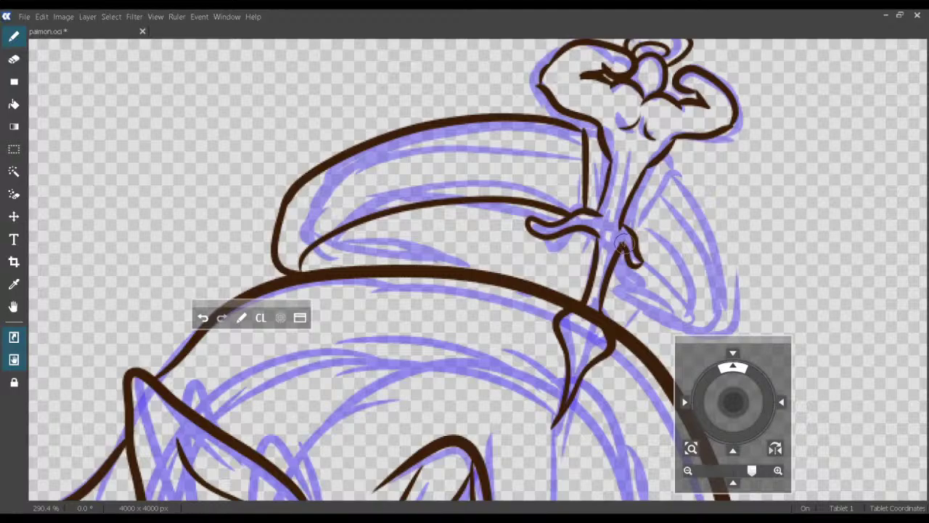
# Ink the right panel's outline from the stem up to its peak and down the curved outer side to the hair.
pyautogui.moveTo(631, 232)
pyautogui.mouseDown()
pyautogui.moveTo(676, 178)
pyautogui.moveTo(623, 211)
pyautogui.moveTo(728, 338)
pyautogui.mouseUp()
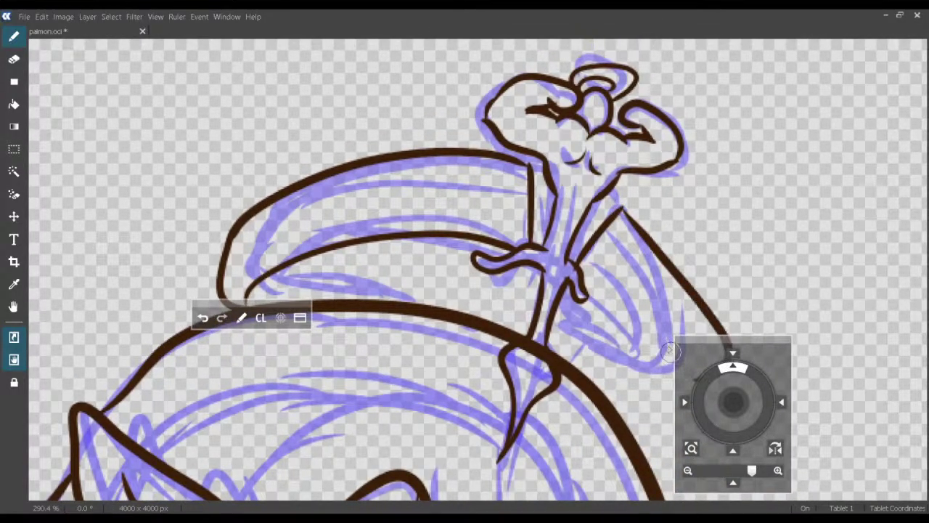
pyautogui.moveTo(671, 352); pyautogui.dragTo(594, 322)
pyautogui.hotkey('ctrl', 'z')
pyautogui.moveTo(545, 179)
pyautogui.mouseDown()
pyautogui.moveTo(578, 242)
pyautogui.moveTo(602, 318)
pyautogui.mouseUp()
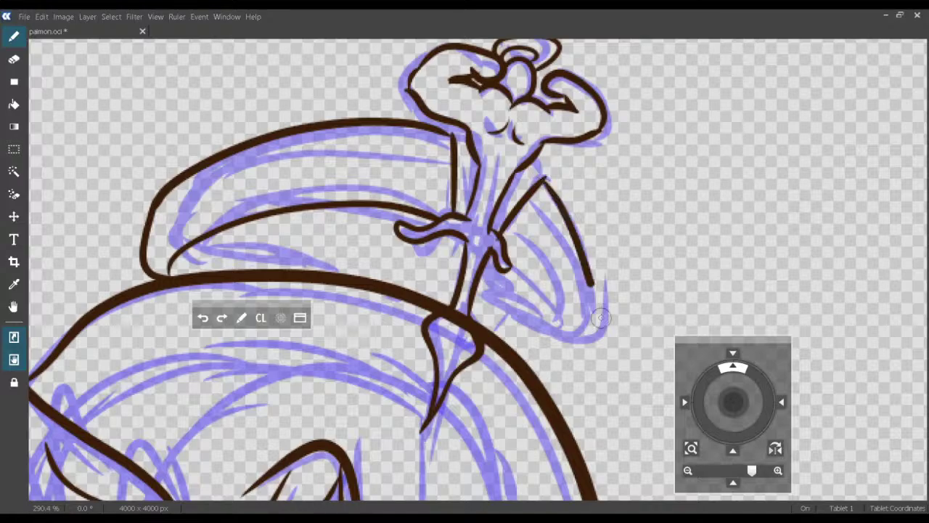
pyautogui.moveTo(602, 285)
pyautogui.mouseDown()
pyautogui.moveTo(598, 363)
pyautogui.moveTo(559, 383)
pyautogui.moveTo(538, 379)
pyautogui.mouseUp()
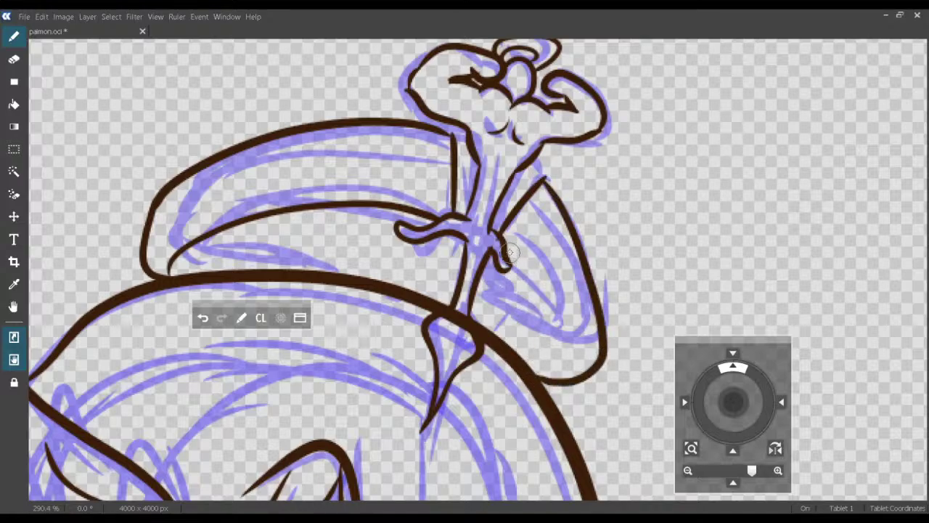
# Ink the right panel's curved inner edge and round off the left panel's lower inner corner where it meets the hair.
pyautogui.moveTo(500, 246)
pyautogui.mouseDown()
pyautogui.moveTo(551, 360)
pyautogui.moveTo(521, 335)
pyautogui.mouseUp()
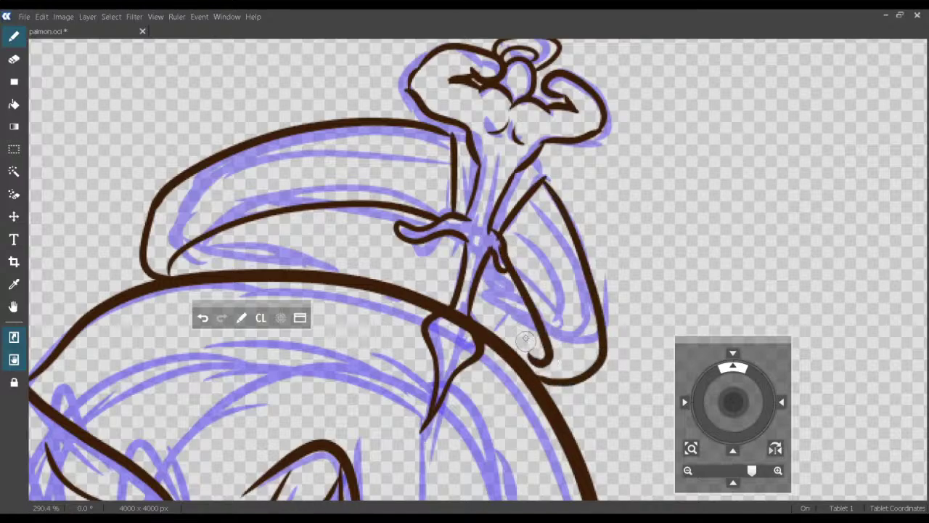
pyautogui.hotkey('ctrl', 'z')
pyautogui.moveTo(505, 244)
pyautogui.mouseDown()
pyautogui.moveTo(550, 319)
pyautogui.moveTo(558, 361)
pyautogui.moveTo(546, 374)
pyautogui.moveTo(514, 357)
pyautogui.mouseUp()
pyautogui.moveTo(495, 350)
pyautogui.mouseDown()
pyautogui.moveTo(578, 405)
pyautogui.moveTo(592, 444)
pyautogui.mouseUp()
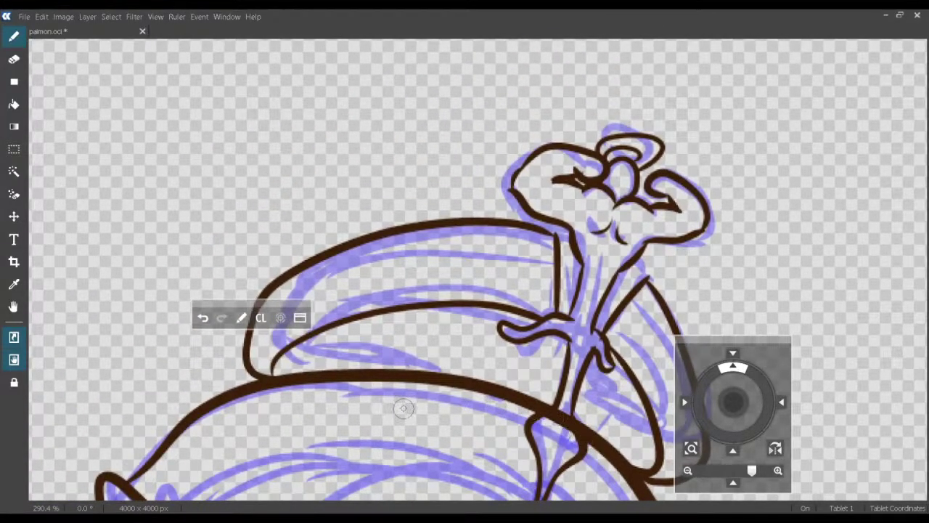
pyautogui.moveTo(273, 374); pyautogui.dragTo(299, 375)
pyautogui.moveTo(424, 333); pyautogui.dragTo(421, 363)
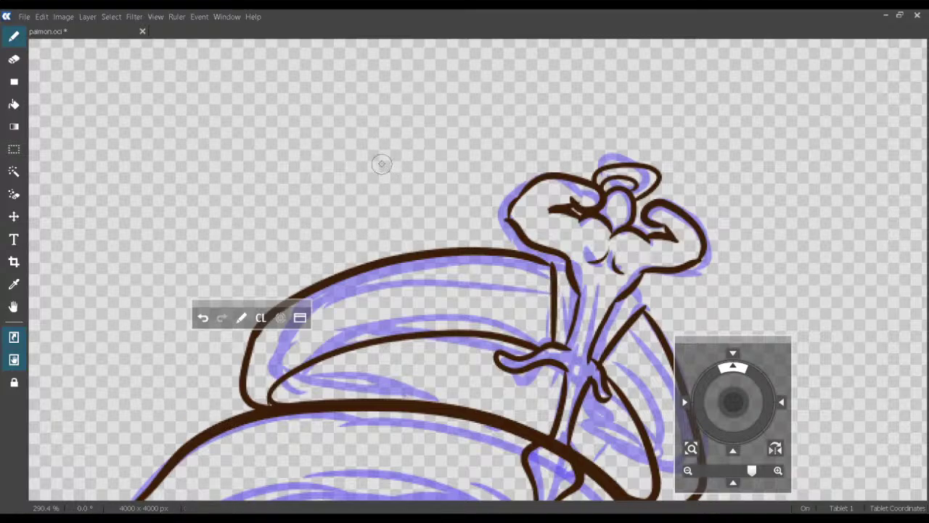
pyautogui.moveTo(381, 166); pyautogui.dragTo(373, 298)
pyautogui.hotkey('ctrl', 'z')
pyautogui.hotkey('ctrl', 'y')
pyautogui.hotkey('ctrl', 'z')
# Save the drawing with the inked crown.
pyautogui.moveTo(586, 308); pyautogui.dragTo(572, 315)
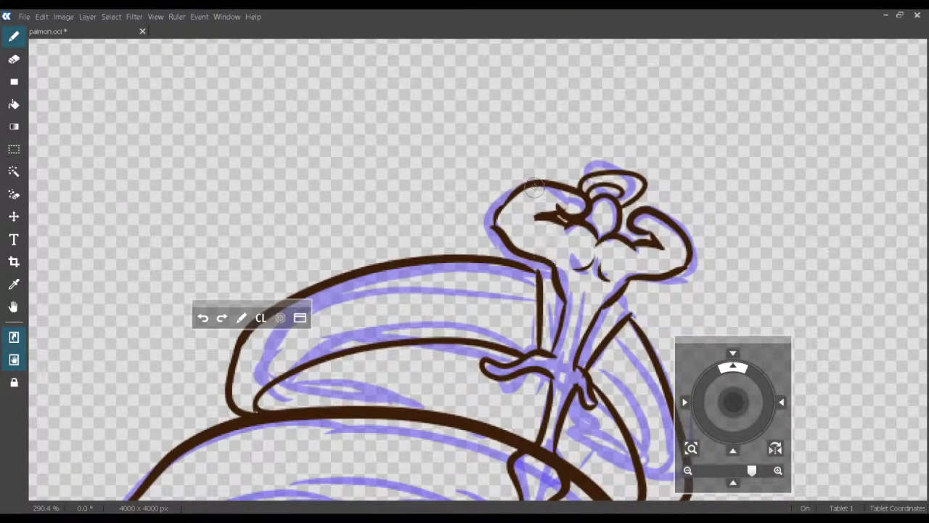
pyautogui.hotkey('ctrl', 's')
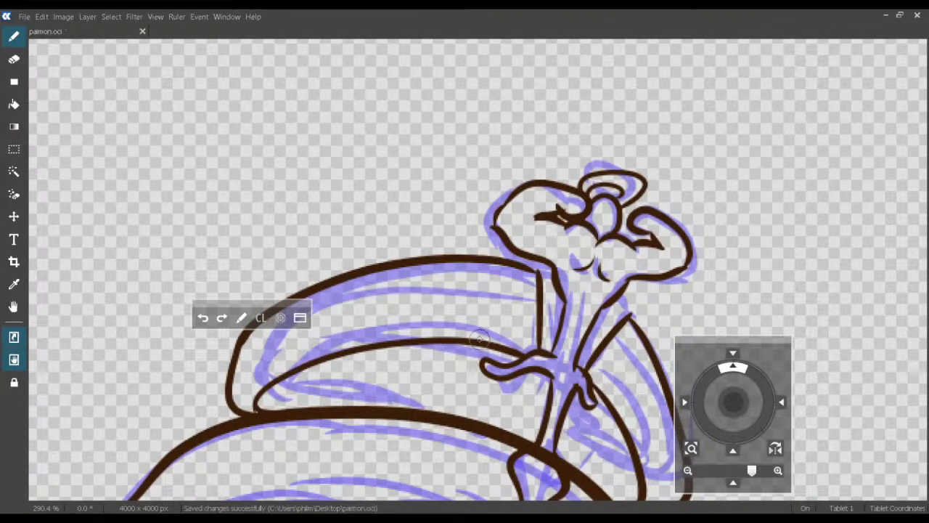
# Ink a thin curved band line across the left crown panel, below its upper edge from the outer side to the stem.
pyautogui.moveTo(507, 329)
pyautogui.mouseDown()
pyautogui.moveTo(561, 313)
pyautogui.moveTo(560, 298)
pyautogui.moveTo(591, 310)
pyautogui.moveTo(623, 306)
pyautogui.moveTo(546, 294)
pyautogui.mouseUp()
pyautogui.hotkey('ctrl', 'z')
pyautogui.hotkey('ctrl', 'z')
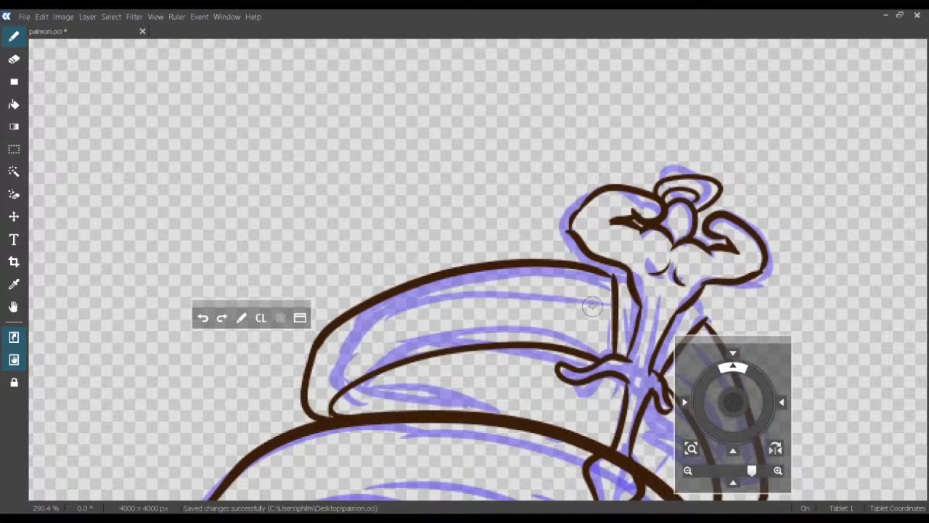
pyautogui.moveTo(613, 300)
pyautogui.mouseDown()
pyautogui.moveTo(560, 288)
pyautogui.moveTo(557, 296)
pyautogui.moveTo(614, 305)
pyautogui.moveTo(464, 304)
pyautogui.moveTo(383, 328)
pyautogui.mouseUp()
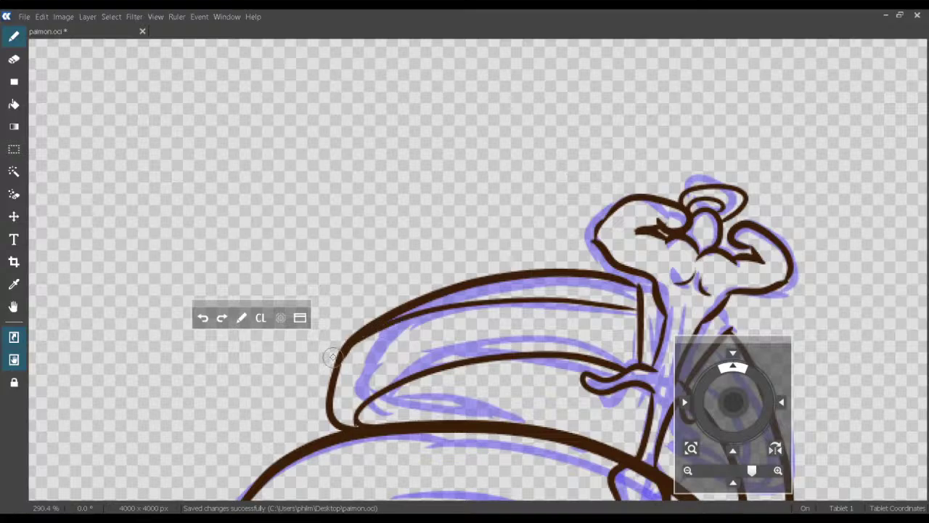
pyautogui.hotkey('ctrl', 'z')
pyautogui.moveTo(638, 308)
pyautogui.mouseDown()
pyautogui.moveTo(536, 311)
pyautogui.moveTo(403, 328)
pyautogui.mouseUp()
pyautogui.hotkey('ctrl', 'z')
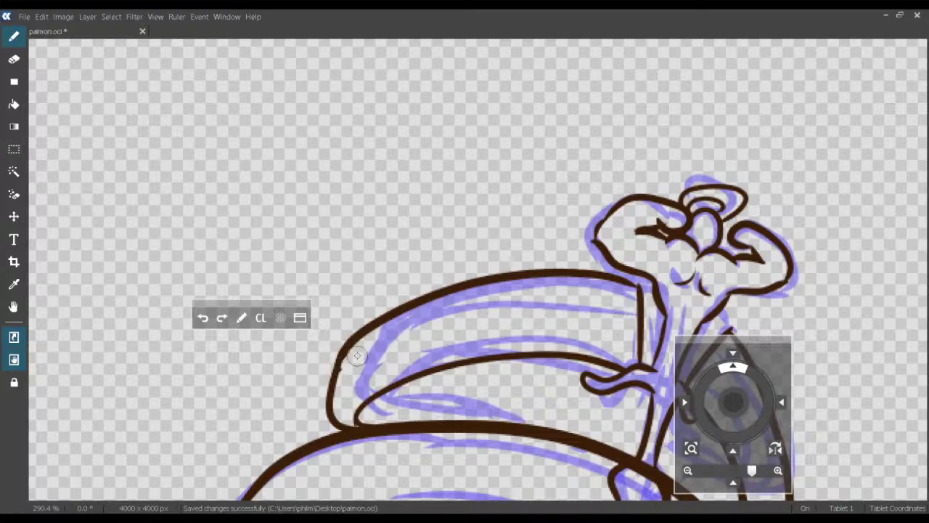
pyautogui.moveTo(357, 356)
pyautogui.mouseDown()
pyautogui.moveTo(411, 330)
pyautogui.moveTo(473, 317)
pyautogui.moveTo(615, 308)
pyautogui.mouseUp()
pyautogui.hotkey('ctrl', 'z')
pyautogui.moveTo(336, 372)
pyautogui.mouseDown()
pyautogui.moveTo(385, 339)
pyautogui.moveTo(473, 309)
pyautogui.moveTo(564, 300)
pyautogui.moveTo(636, 308)
pyautogui.mouseUp()
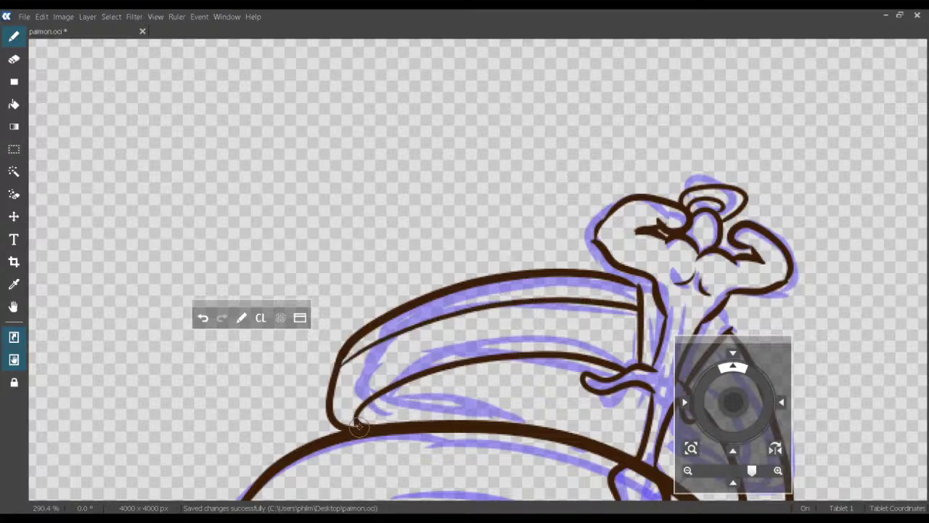
# Ink a second thin curved line just above the left crown panel's lower edge, from the hair to the stem side.
pyautogui.moveTo(356, 403)
pyautogui.mouseDown()
pyautogui.moveTo(391, 370)
pyautogui.moveTo(581, 336)
pyautogui.mouseUp()
pyautogui.hotkey('ctrl', 'z')
pyautogui.moveTo(357, 425)
pyautogui.mouseDown()
pyautogui.moveTo(371, 389)
pyautogui.moveTo(446, 353)
pyautogui.moveTo(531, 341)
pyautogui.moveTo(636, 350)
pyautogui.mouseUp()
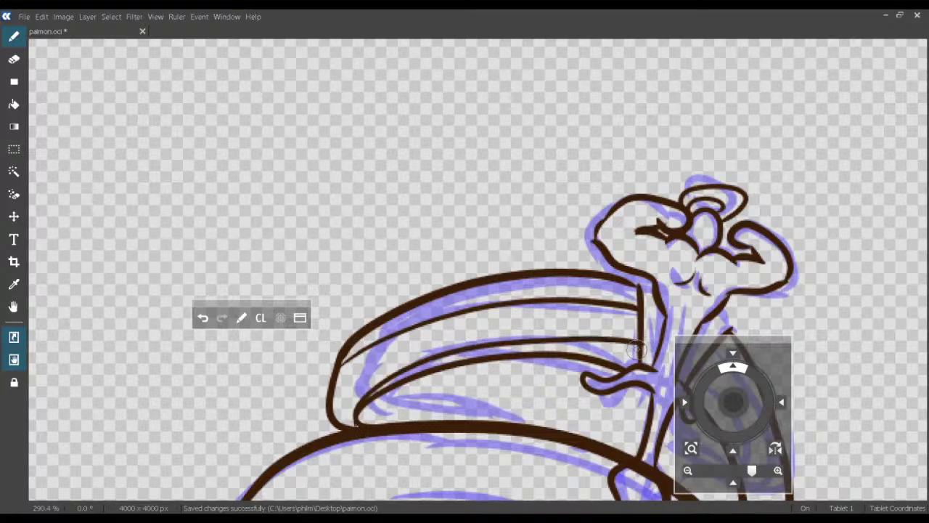
pyautogui.hotkey('ctrl', 'z')
pyautogui.moveTo(354, 425)
pyautogui.mouseDown()
pyautogui.moveTo(386, 376)
pyautogui.moveTo(504, 334)
pyautogui.moveTo(612, 338)
pyautogui.moveTo(648, 363)
pyautogui.mouseUp()
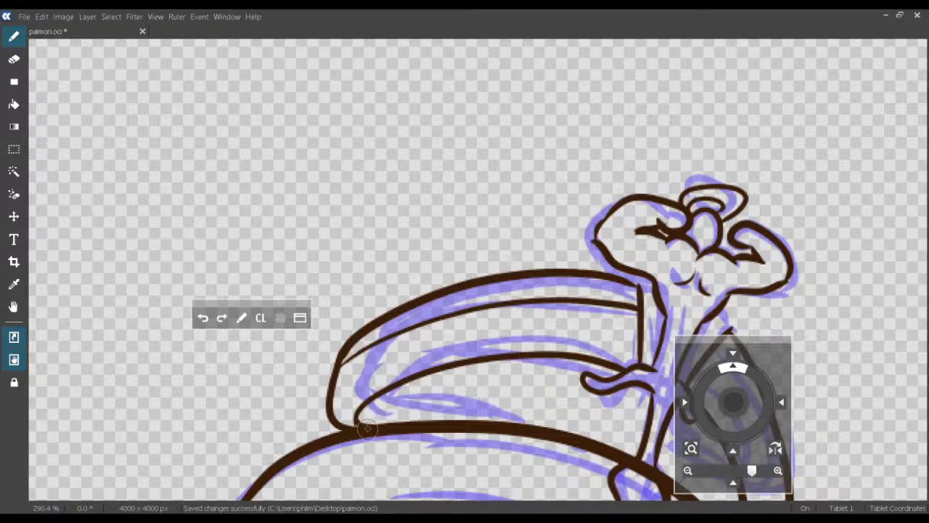
pyautogui.moveTo(353, 424)
pyautogui.mouseDown()
pyautogui.moveTo(377, 384)
pyautogui.moveTo(530, 335)
pyautogui.moveTo(633, 356)
pyautogui.moveTo(612, 371)
pyautogui.moveTo(554, 360)
pyautogui.mouseUp()
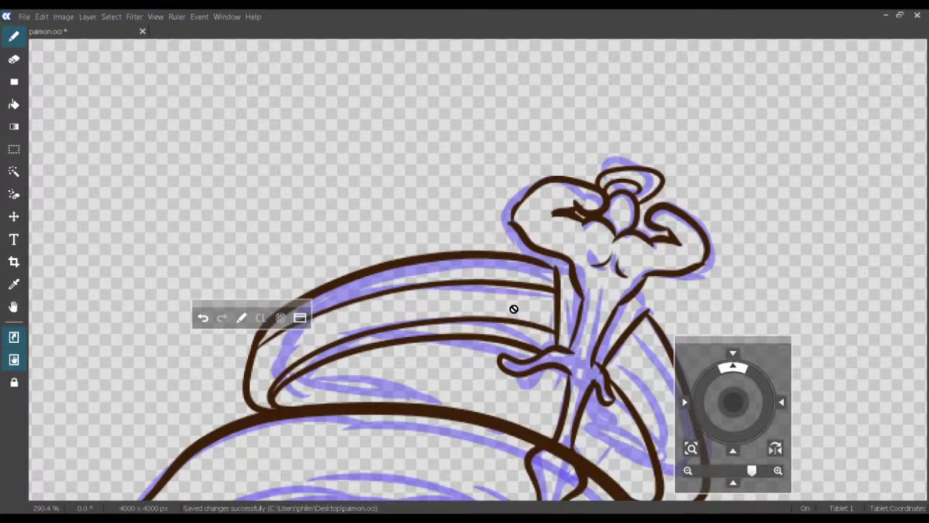
# Ink three small V-shaped notches spaced along the underside of the left crown panel's upper band line.
pyautogui.moveTo(504, 289)
pyautogui.mouseDown()
pyautogui.moveTo(510, 314)
pyautogui.moveTo(500, 335)
pyautogui.mouseUp()
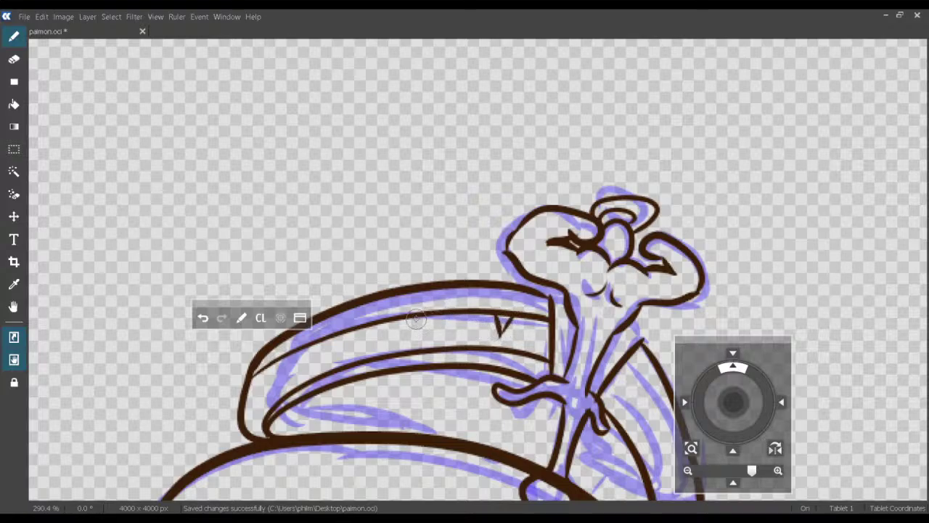
pyautogui.moveTo(410, 319); pyautogui.dragTo(401, 347)
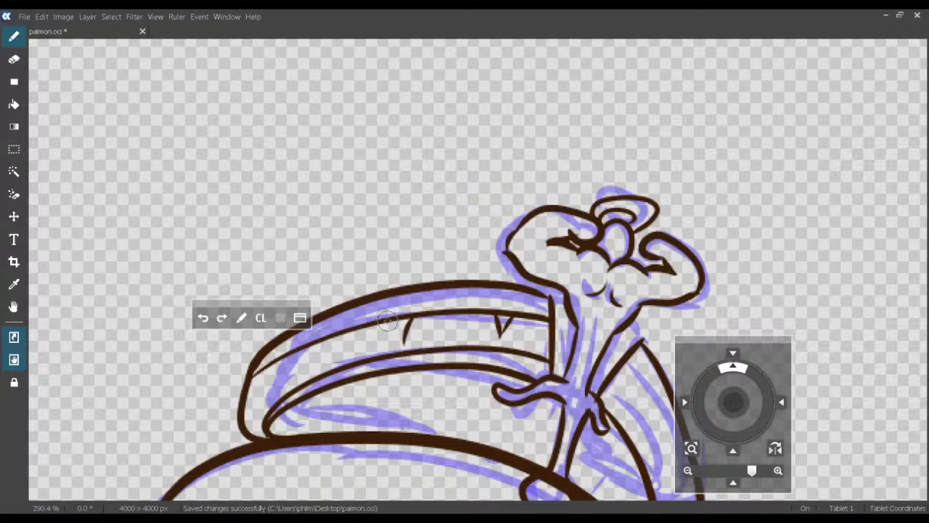
pyautogui.moveTo(334, 338)
pyautogui.mouseDown()
pyautogui.moveTo(329, 363)
pyautogui.moveTo(317, 353)
pyautogui.mouseUp()
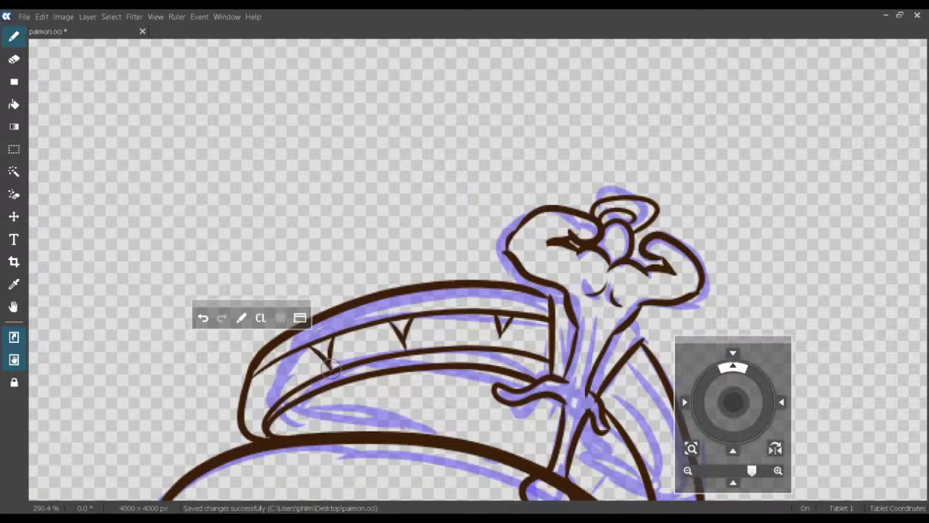
pyautogui.hotkey('ctrl', 'z')
pyautogui.hotkey('ctrl', 'z')
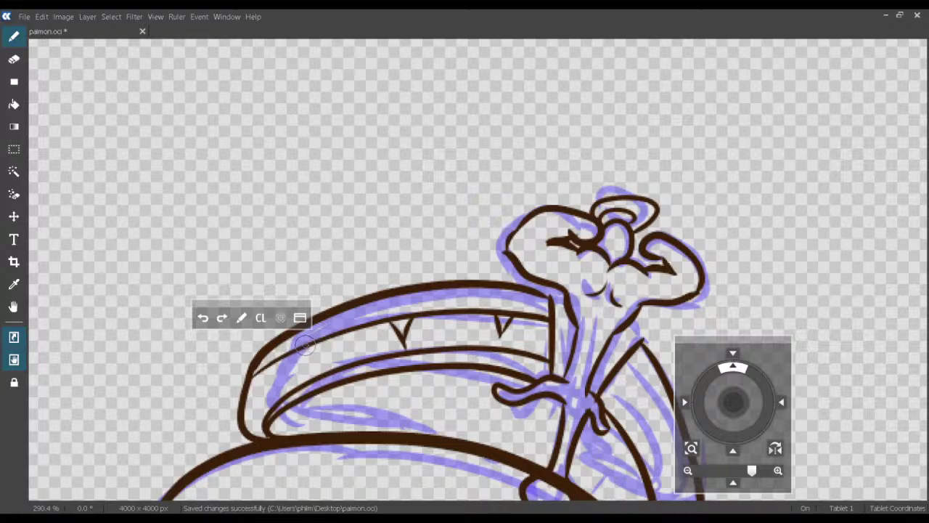
pyautogui.moveTo(307, 343)
pyautogui.mouseDown()
pyautogui.moveTo(320, 353)
pyautogui.moveTo(326, 342)
pyautogui.mouseUp()
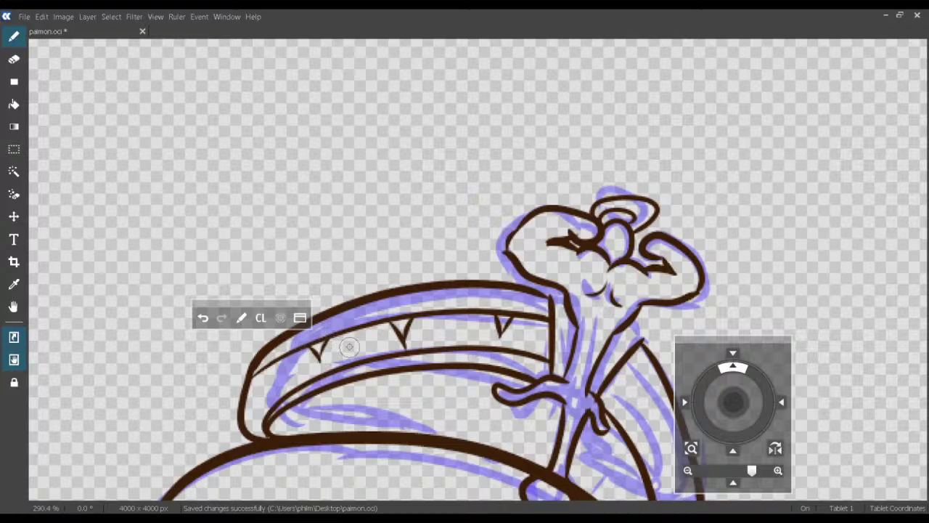
# Ink the right crown panel's inner band lines, one along its outer side and one along its curved inner edge.
pyautogui.moveTo(457, 345); pyautogui.dragTo(350, 323)
pyautogui.moveTo(527, 356)
pyautogui.mouseDown()
pyautogui.moveTo(495, 316)
pyautogui.moveTo(528, 367)
pyautogui.moveTo(552, 468)
pyautogui.mouseUp()
pyautogui.hotkey('ctrl', 'z')
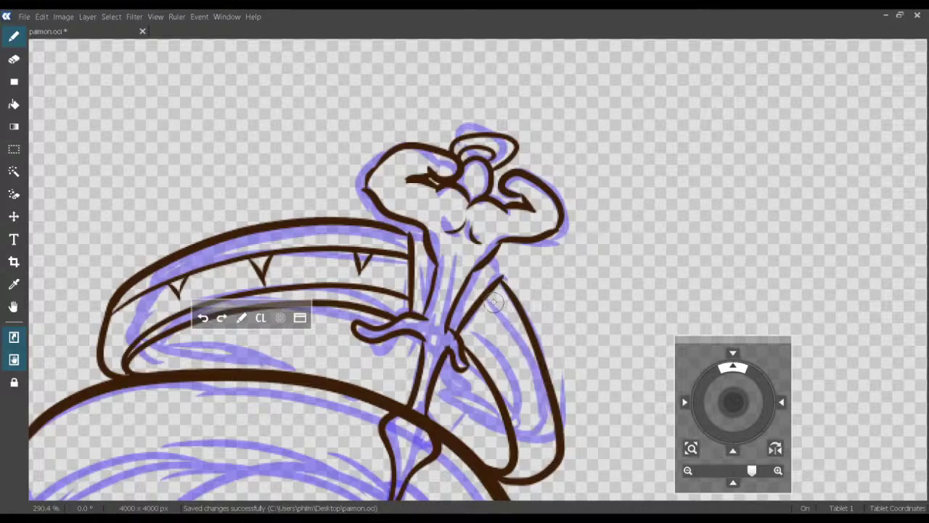
pyautogui.moveTo(485, 291)
pyautogui.mouseDown()
pyautogui.moveTo(519, 341)
pyautogui.moveTo(558, 444)
pyautogui.moveTo(559, 482)
pyautogui.mouseUp()
pyautogui.hotkey('ctrl', 'z')
pyautogui.moveTo(479, 288)
pyautogui.mouseDown()
pyautogui.moveTo(531, 352)
pyautogui.moveTo(559, 468)
pyautogui.mouseUp()
pyautogui.hotkey('ctrl', 'z')
pyautogui.moveTo(484, 292)
pyautogui.mouseDown()
pyautogui.moveTo(543, 391)
pyautogui.moveTo(554, 481)
pyautogui.mouseUp()
pyautogui.moveTo(459, 328)
pyautogui.mouseDown()
pyautogui.moveTo(505, 388)
pyautogui.moveTo(521, 445)
pyautogui.moveTo(508, 458)
pyautogui.mouseUp()
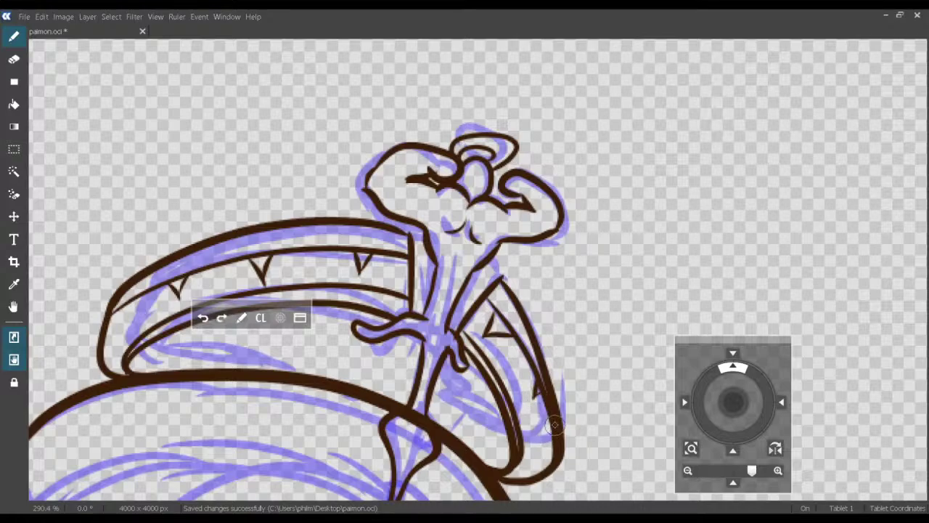
# Finish the small triangular notches along the right crown panel's outer band line with one near its lower end.
pyautogui.moveTo(552, 434); pyautogui.dragTo(538, 449)
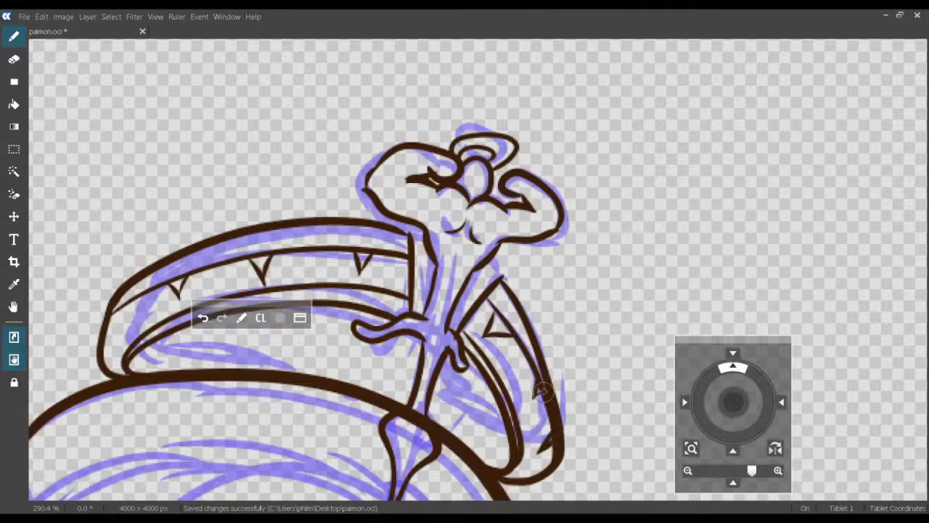
pyautogui.moveTo(539, 356); pyautogui.dragTo(587, 380)
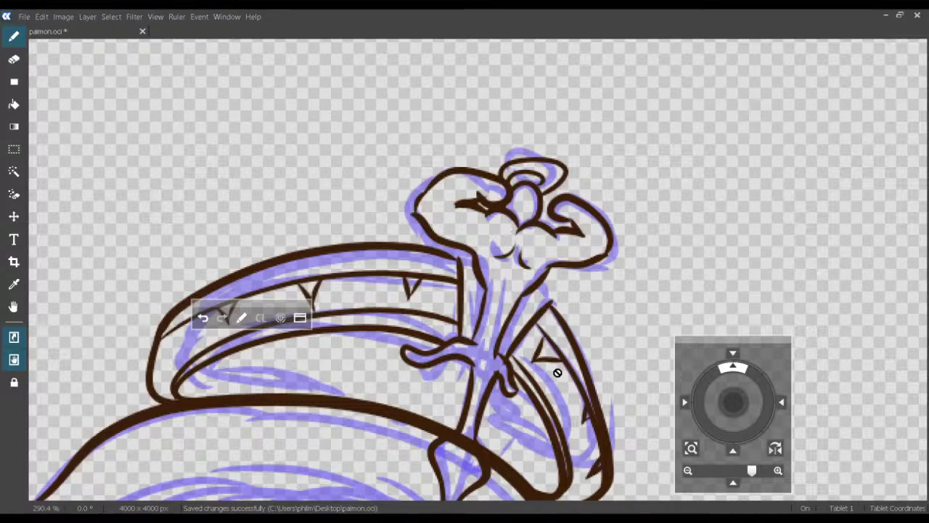
pyautogui.moveTo(488, 402); pyautogui.dragTo(477, 371)
# Hide the purple sketch layer so that only the dark brown line art is shown.
pyautogui.moveTo(845, 133)
pyautogui.mouseDown()
pyautogui.moveTo(862, 135)
pyautogui.moveTo(846, 138)
pyautogui.mouseUp()
pyautogui.click(13, 59)
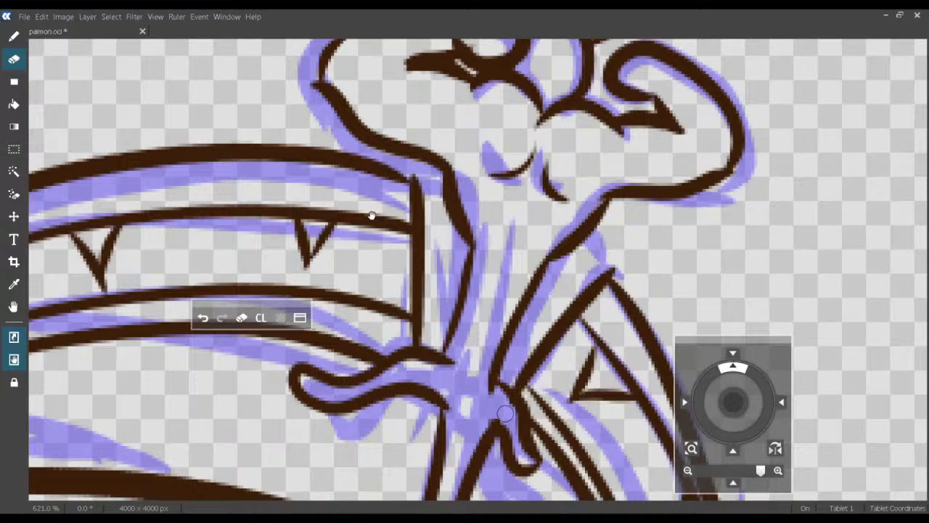
pyautogui.click(17, 39)
pyautogui.moveTo(859, 128); pyautogui.dragTo(838, 139)
pyautogui.moveTo(667, 292)
pyautogui.mouseDown()
pyautogui.moveTo(708, 262)
pyautogui.moveTo(795, 229)
pyautogui.mouseUp()
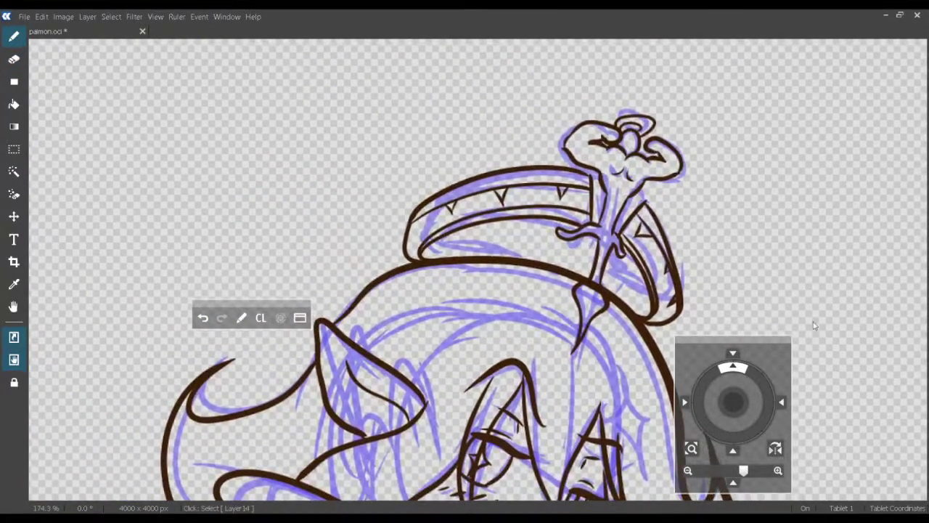
pyautogui.click(806, 347)
pyautogui.moveTo(672, 274); pyautogui.dragTo(747, 296)
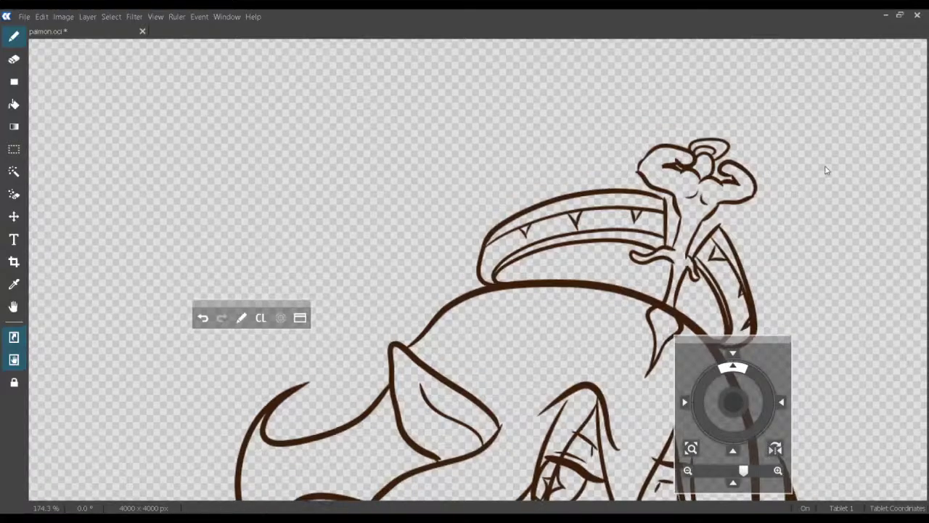
pyautogui.moveTo(834, 138); pyautogui.dragTo(826, 141)
pyautogui.moveTo(647, 316)
pyautogui.mouseDown()
pyautogui.moveTo(711, 183)
pyautogui.moveTo(757, 242)
pyautogui.mouseUp()
pyautogui.click(803, 321)
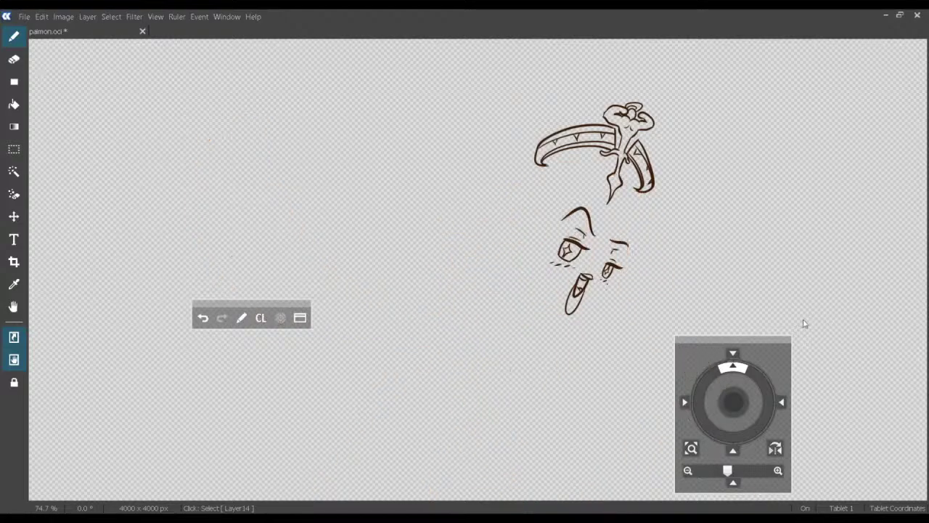
pyautogui.hotkey('ctrl', 'z')
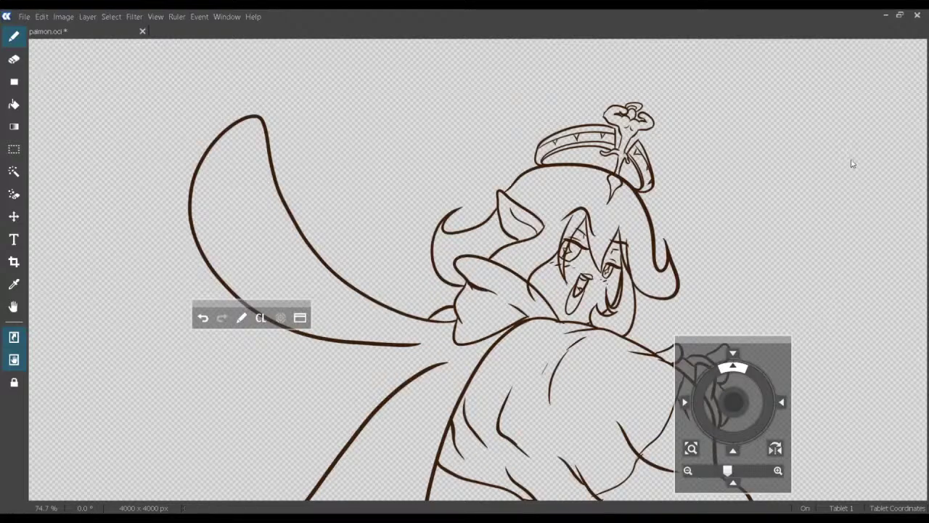
# Erase the face outline's overshoot beneath the collar's upper edge and save the drawing.
pyautogui.moveTo(833, 133); pyautogui.dragTo(848, 133)
pyautogui.moveTo(643, 309); pyautogui.dragTo(490, 259)
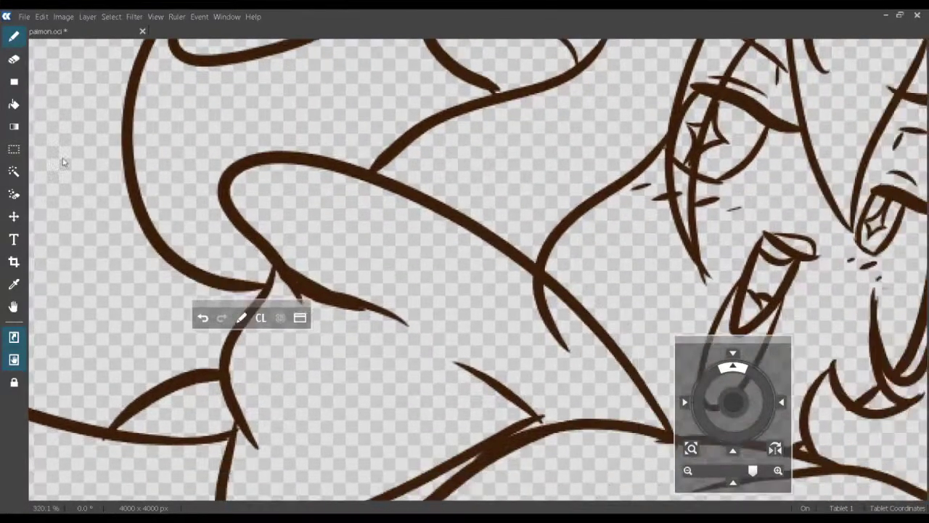
pyautogui.click(12, 62)
pyautogui.moveTo(324, 340); pyautogui.dragTo(353, 422)
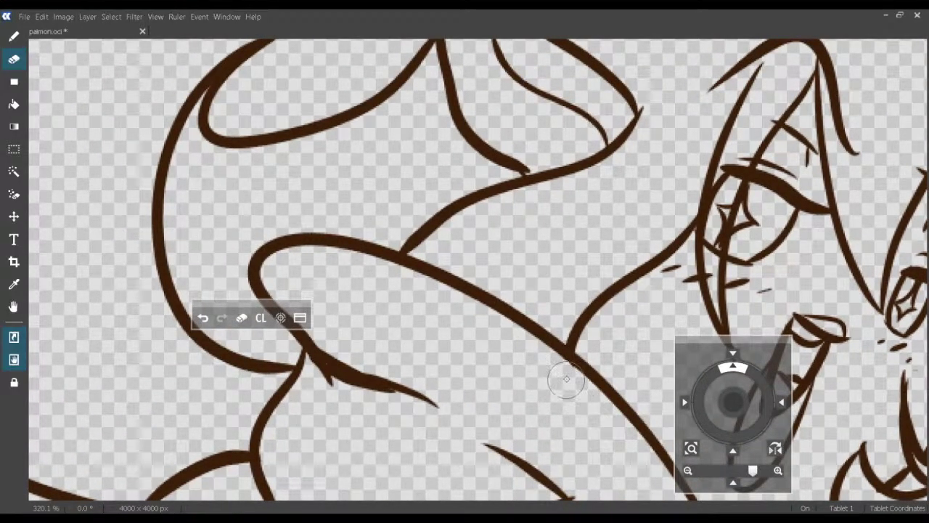
pyautogui.moveTo(567, 379); pyautogui.dragTo(480, 400)
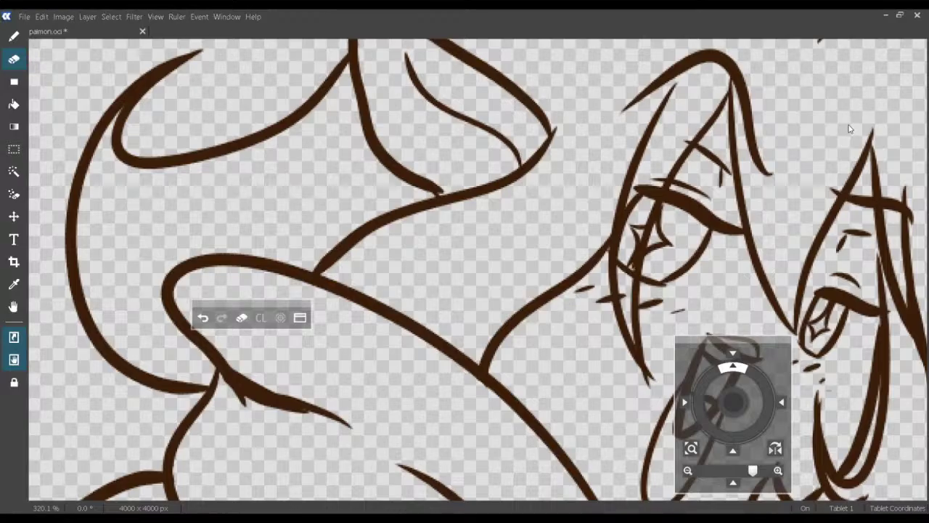
pyautogui.scroll(-6, 849, 129)
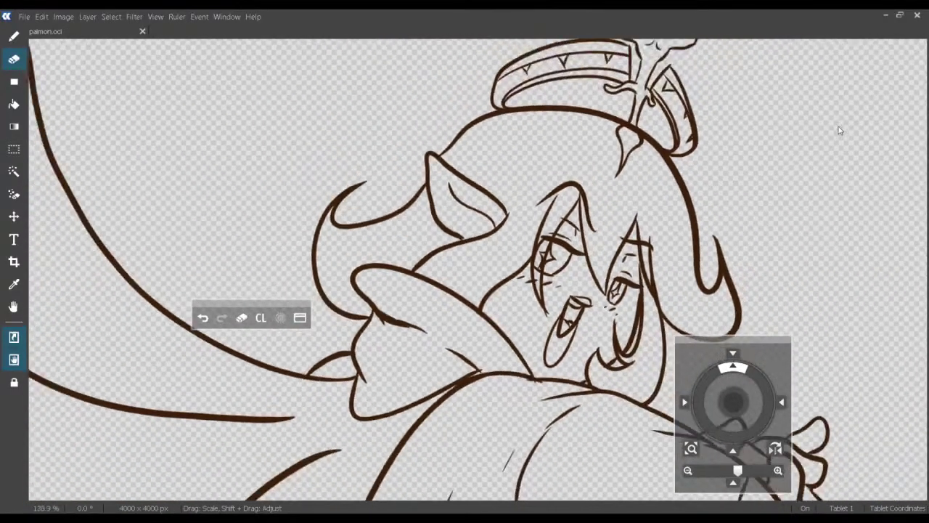
pyautogui.scroll(4, 835, 132)
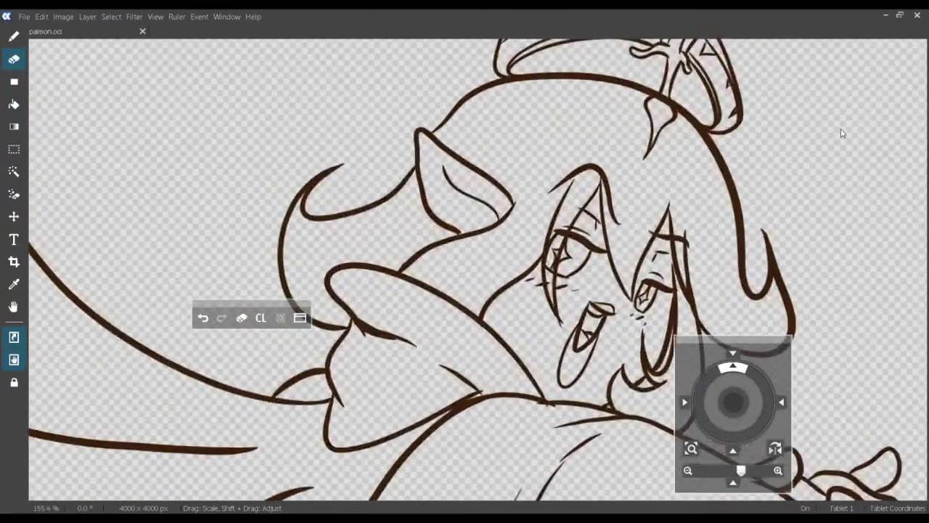
# Show the blue sketch layer beneath the line art and switch from the eraser to the pen.
pyautogui.scroll(-4, 828, 138)
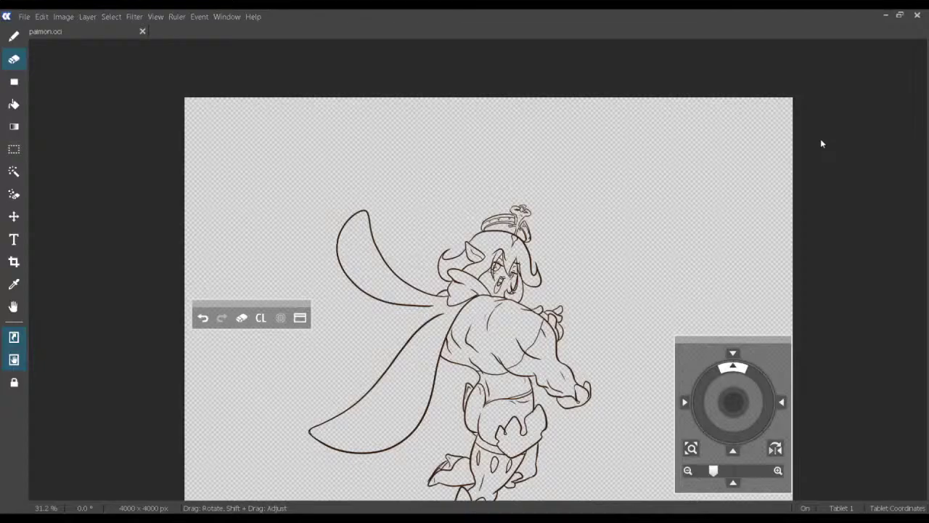
pyautogui.scroll(2, 824, 139)
pyautogui.moveTo(649, 463); pyautogui.dragTo(581, 254)
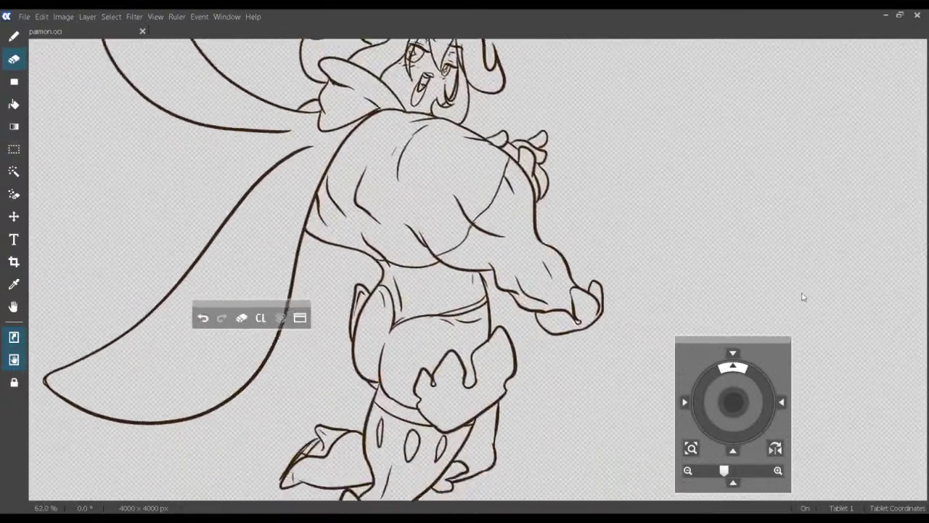
pyautogui.click(800, 350)
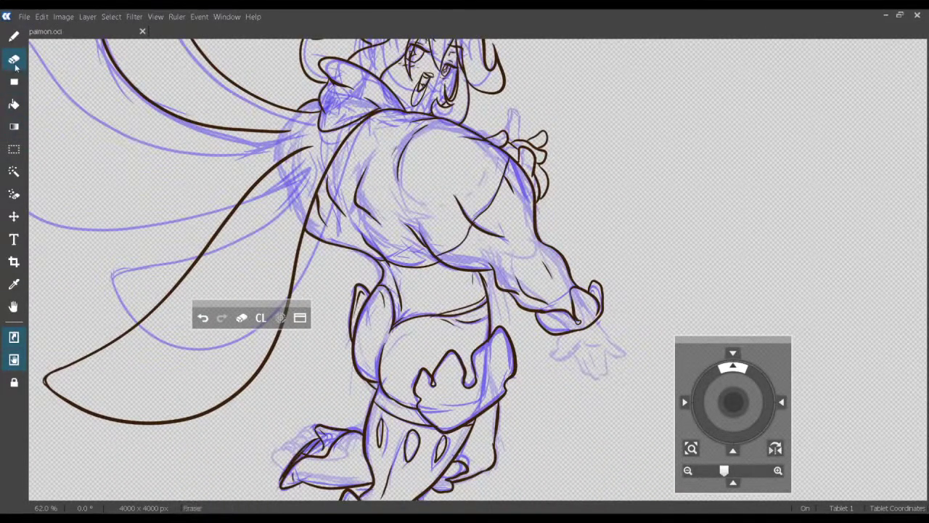
pyautogui.click(14, 37)
# Try to ink the middle cape tail's upper edge as one dipping curve from the base of the upper tail.
pyautogui.scroll(-3, 786, 188)
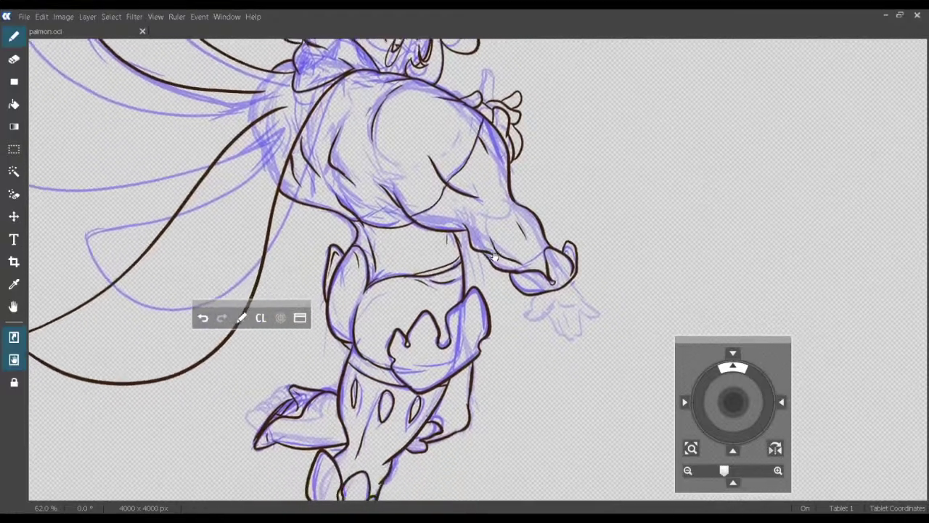
pyautogui.scroll(5, 832, 133)
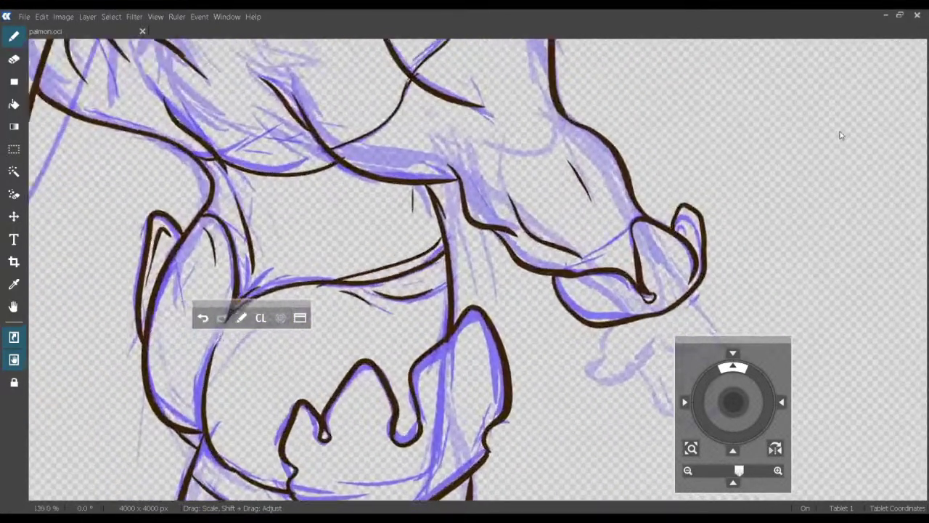
pyautogui.scroll(-5, 832, 138)
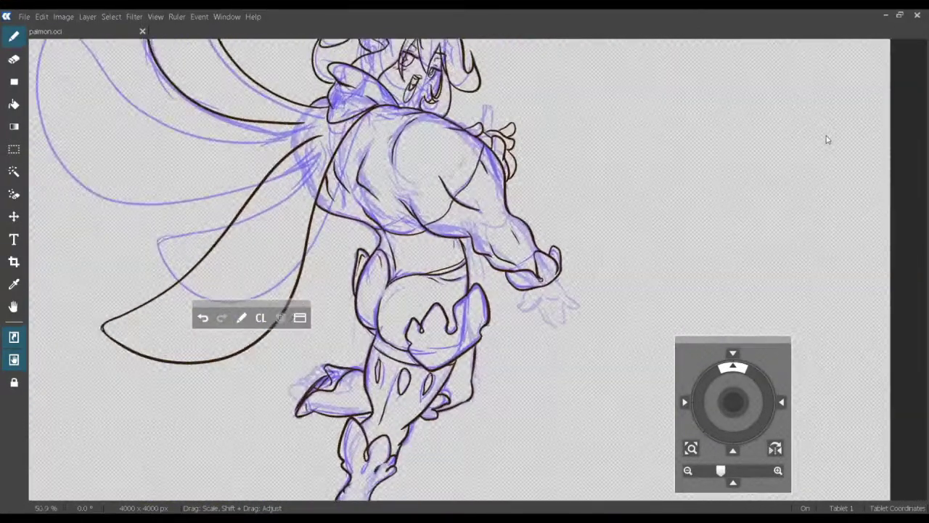
pyautogui.moveTo(654, 364)
pyautogui.mouseDown()
pyautogui.moveTo(664, 415)
pyautogui.moveTo(693, 430)
pyautogui.moveTo(766, 414)
pyautogui.moveTo(770, 334)
pyautogui.mouseUp()
pyautogui.moveTo(576, 273); pyautogui.dragTo(732, 466)
pyautogui.moveTo(589, 393); pyautogui.dragTo(608, 386)
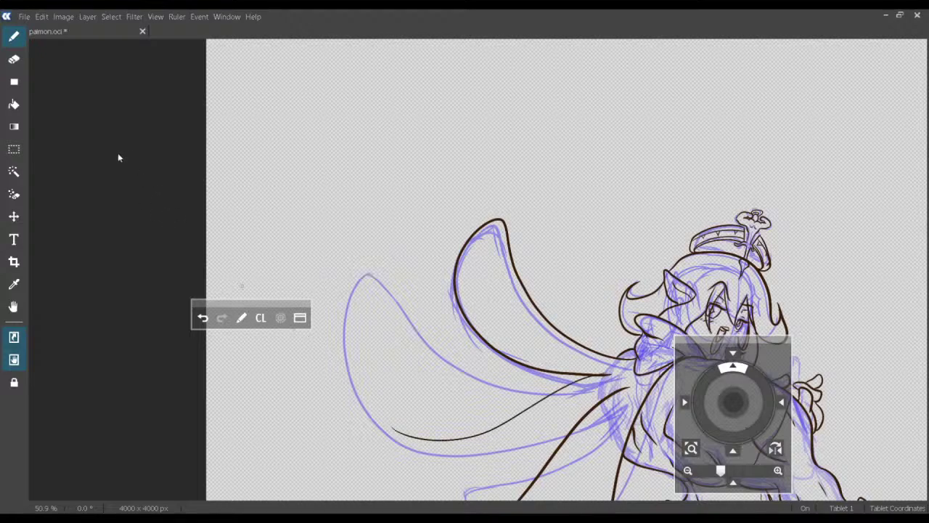
pyautogui.moveTo(470, 384); pyautogui.dragTo(420, 365)
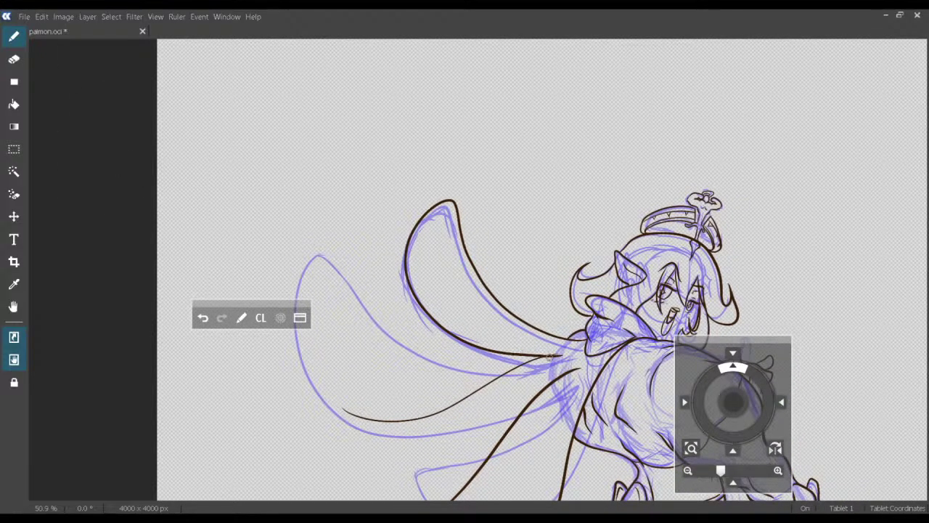
pyautogui.hotkey('ctrl', 'z')
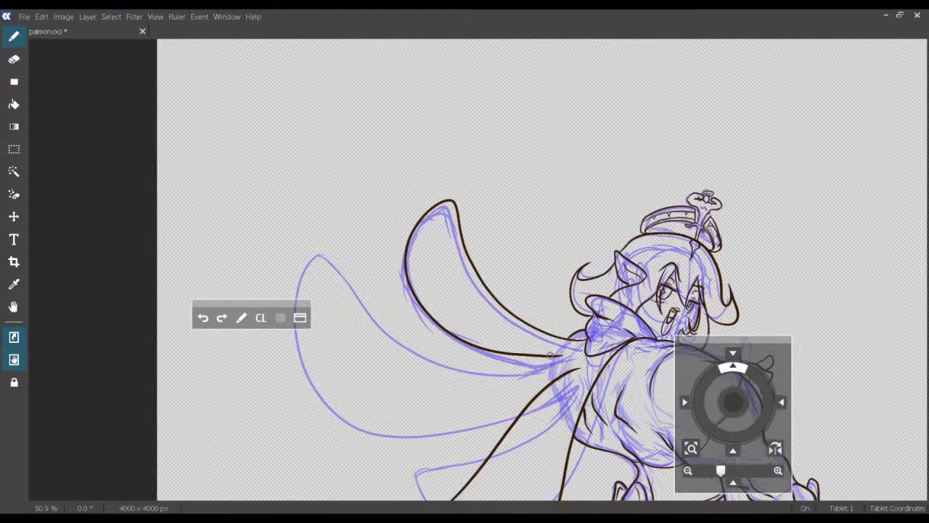
# Try to ink a complete middle cape tail with a rounded outer tip, then undo it and save the drawing.
pyautogui.moveTo(411, 408); pyautogui.dragTo(257, 377)
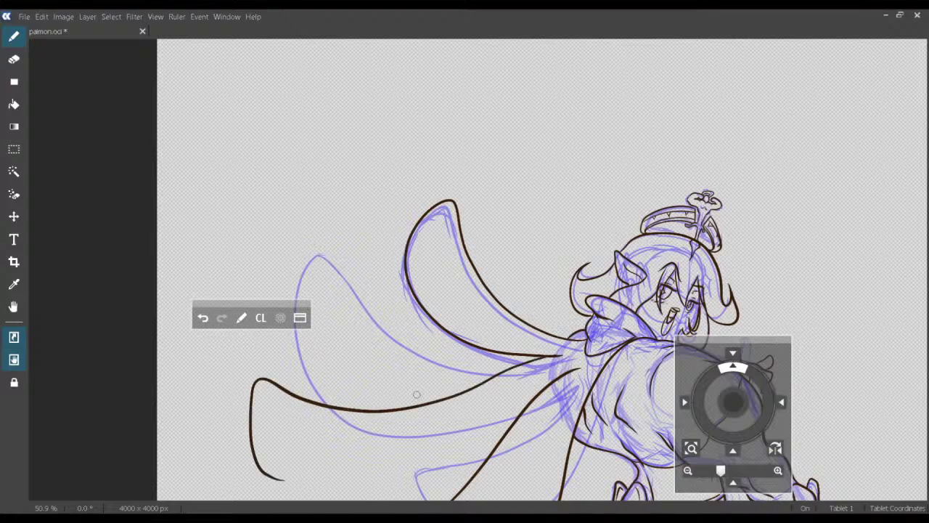
pyautogui.moveTo(417, 395); pyautogui.dragTo(493, 307)
pyautogui.hotkey('ctrl', 'z')
pyautogui.moveTo(633, 272)
pyautogui.mouseDown()
pyautogui.moveTo(641, 286)
pyautogui.moveTo(446, 319)
pyautogui.moveTo(290, 292)
pyautogui.mouseUp()
pyautogui.moveTo(292, 349)
pyautogui.mouseDown()
pyautogui.moveTo(356, 441)
pyautogui.moveTo(490, 415)
pyautogui.moveTo(573, 337)
pyautogui.mouseUp()
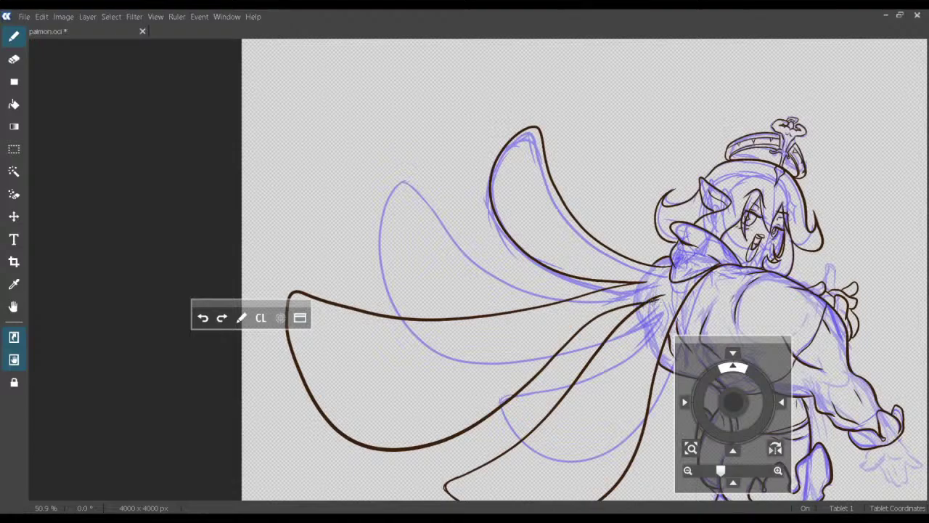
pyautogui.moveTo(677, 316); pyautogui.dragTo(692, 280)
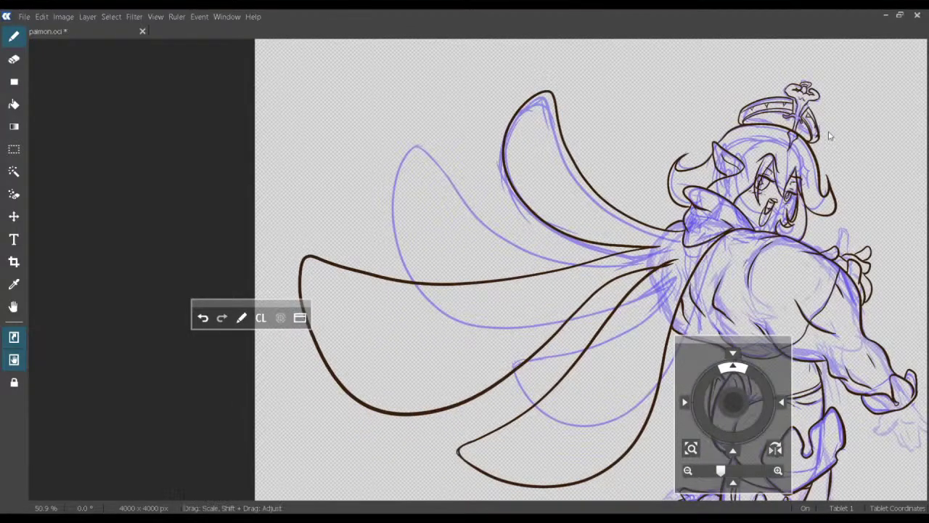
pyautogui.moveTo(830, 133); pyautogui.dragTo(821, 136)
pyautogui.moveTo(630, 247); pyautogui.dragTo(618, 319)
pyautogui.hotkey('ctrl', 'z')
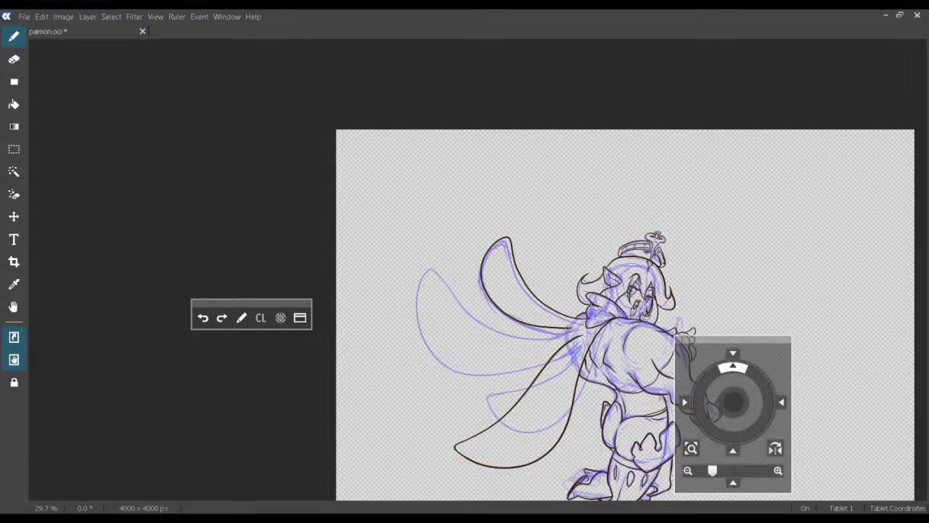
pyautogui.hotkey('ctrl', 's')
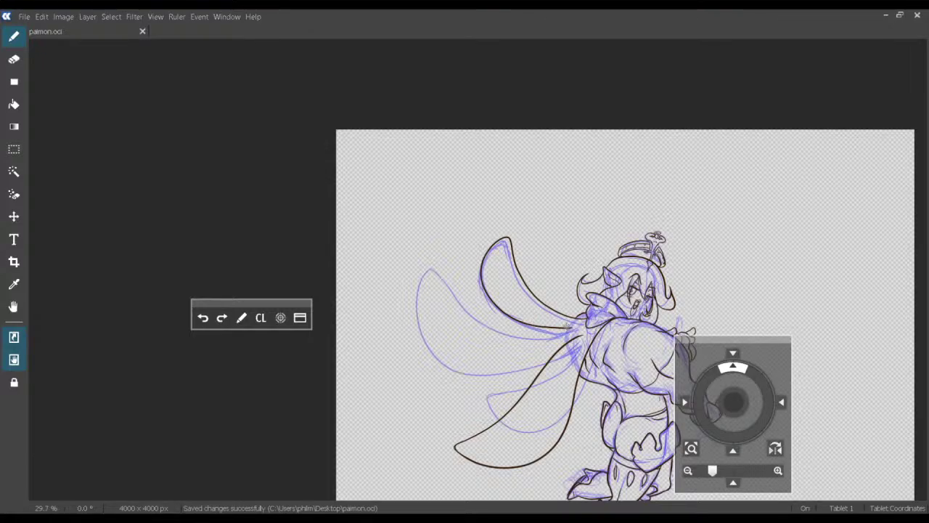
# Try new opening strokes for the middle cape tail, starting along the underside of the upper tail.
pyautogui.moveTo(528, 331); pyautogui.dragTo(518, 332)
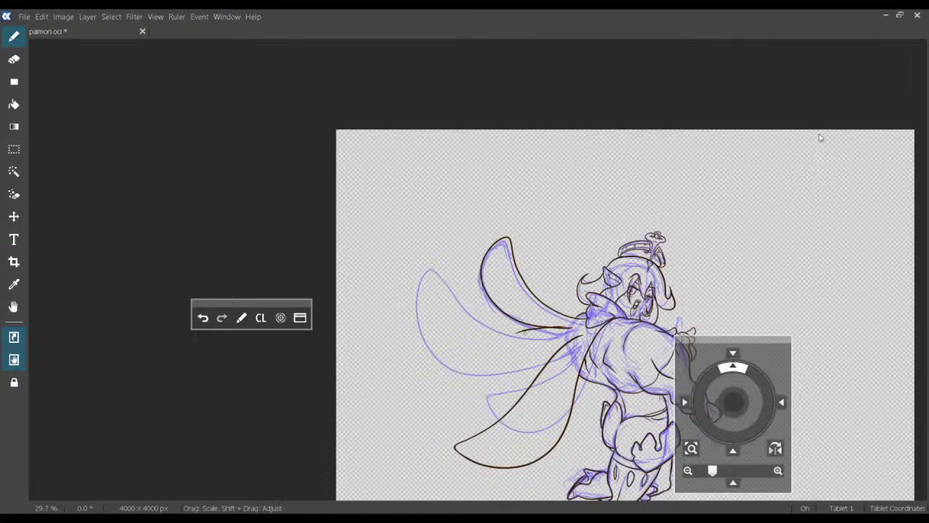
pyautogui.scroll(4, 821, 138)
pyautogui.hotkey('ctrl', 'z')
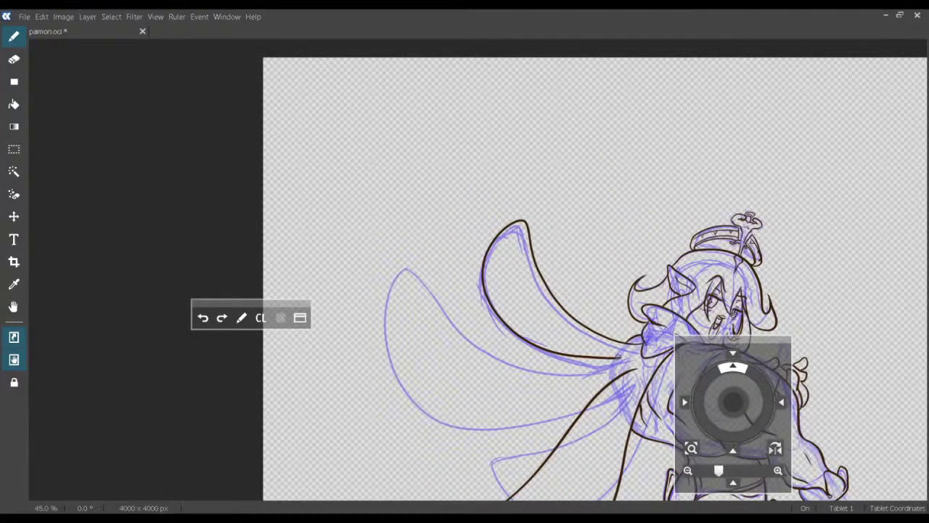
pyautogui.moveTo(552, 368)
pyautogui.mouseDown()
pyautogui.moveTo(445, 429)
pyautogui.moveTo(329, 430)
pyautogui.mouseUp()
pyautogui.moveTo(479, 433)
pyautogui.mouseDown()
pyautogui.moveTo(487, 376)
pyautogui.moveTo(502, 352)
pyautogui.mouseUp()
pyautogui.hotkey('ctrl', 'z')
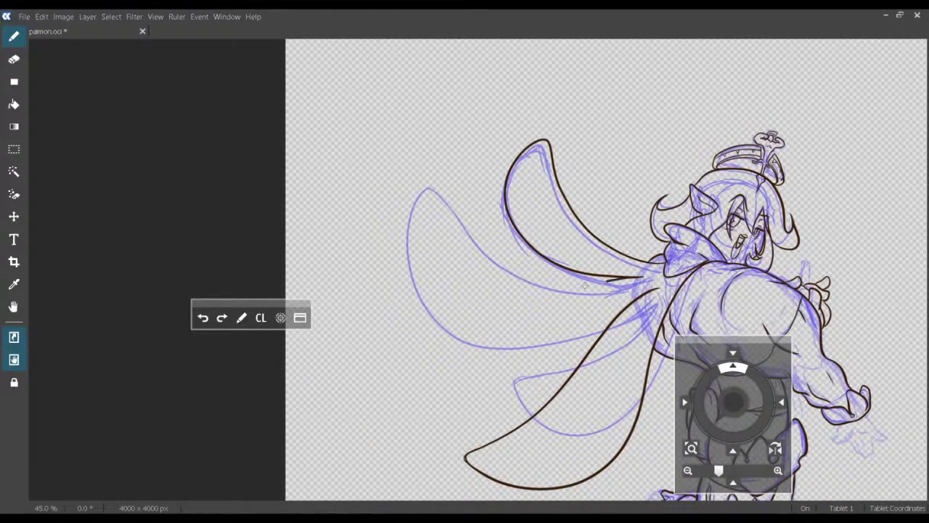
# Try to ink the middle cape tail sloping down low, with its tip beyond the lower tail's tip.
pyautogui.moveTo(610, 279)
pyautogui.mouseDown()
pyautogui.moveTo(473, 323)
pyautogui.moveTo(381, 331)
pyautogui.mouseUp()
pyautogui.hotkey('ctrl', 'z')
pyautogui.moveTo(597, 275)
pyautogui.mouseDown()
pyautogui.moveTo(543, 282)
pyautogui.moveTo(432, 347)
pyautogui.moveTo(315, 387)
pyautogui.mouseUp()
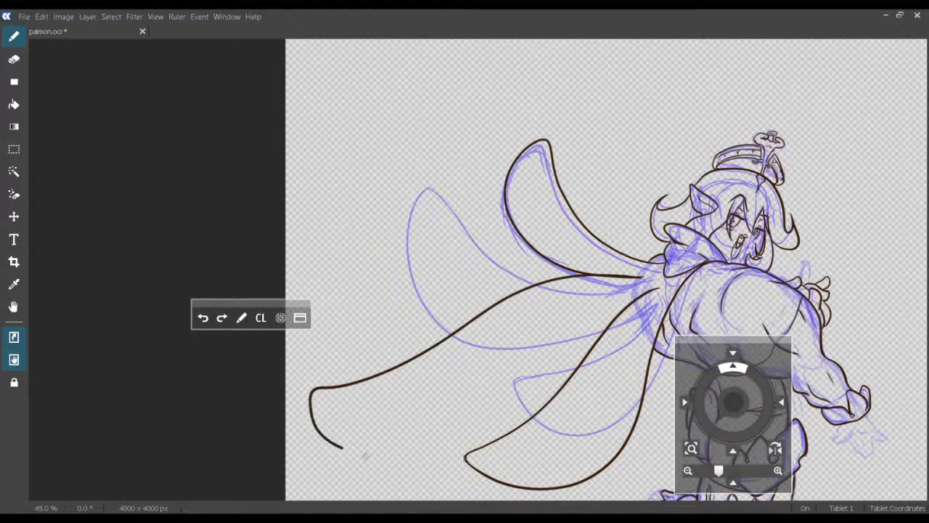
pyautogui.moveTo(366, 456)
pyautogui.mouseDown()
pyautogui.moveTo(423, 461)
pyautogui.moveTo(616, 310)
pyautogui.mouseUp()
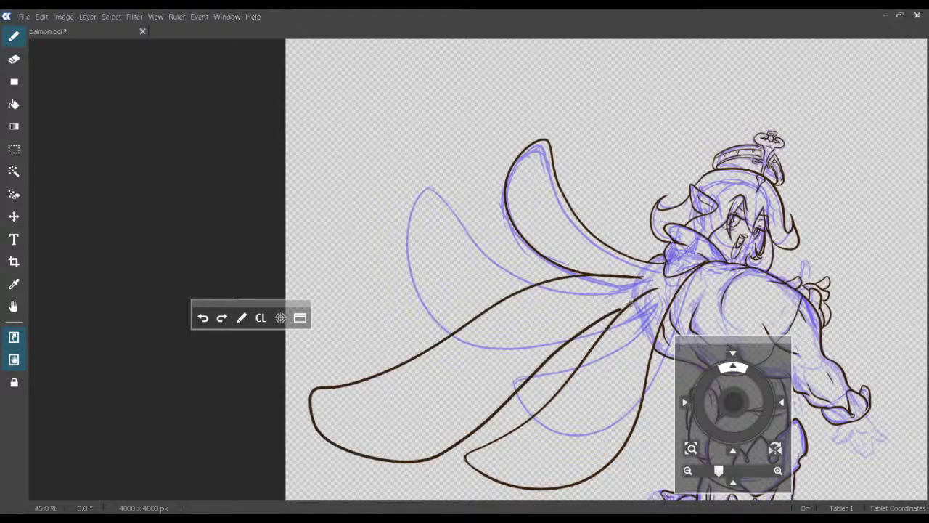
pyautogui.hotkey('ctrl', 'z')
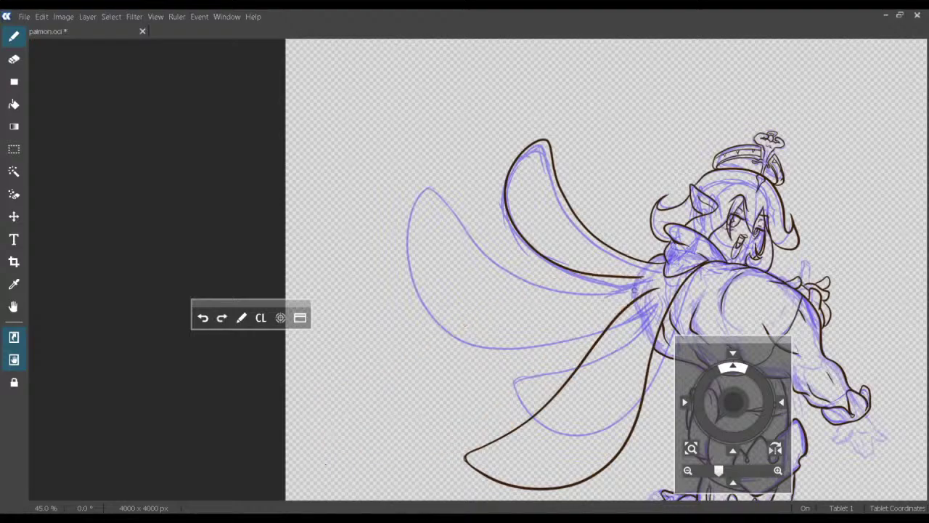
pyautogui.hotkey('ctrl', 'z')
# Try several alternative curves for the middle cape tail's upper edge and undo each of them.
pyautogui.moveTo(606, 279); pyautogui.dragTo(452, 322)
pyautogui.hotkey('ctrl', 'z')
pyautogui.moveTo(563, 275)
pyautogui.mouseDown()
pyautogui.moveTo(476, 300)
pyautogui.moveTo(327, 415)
pyautogui.mouseUp()
pyautogui.hotkey('ctrl', 'z')
pyautogui.moveTo(558, 272)
pyautogui.mouseDown()
pyautogui.moveTo(464, 253)
pyautogui.moveTo(337, 249)
pyautogui.moveTo(324, 251)
pyautogui.moveTo(319, 270)
pyautogui.moveTo(339, 371)
pyautogui.moveTo(374, 410)
pyautogui.moveTo(427, 408)
pyautogui.moveTo(543, 358)
pyautogui.mouseUp()
pyautogui.hotkey('ctrl', 'z')
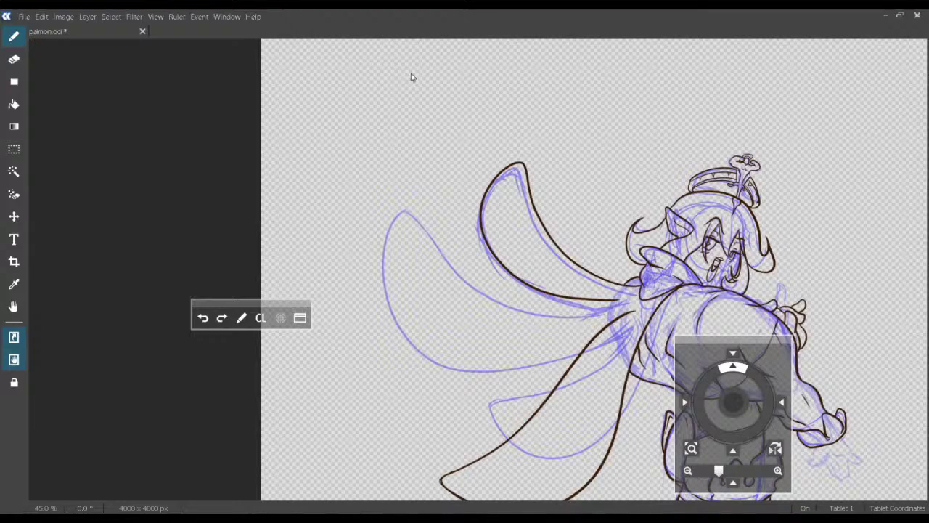
# Ink the middle cape tail as a closed sweep with an upturned tip and rounded lower edge, and save the drawing.
pyautogui.moveTo(504, 277); pyautogui.dragTo(488, 293)
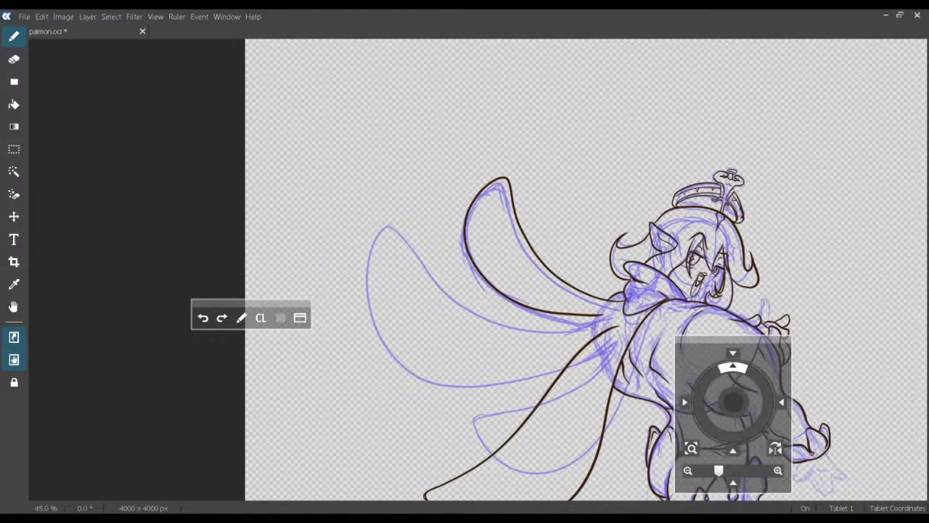
pyautogui.moveTo(593, 319); pyautogui.dragTo(593, 299)
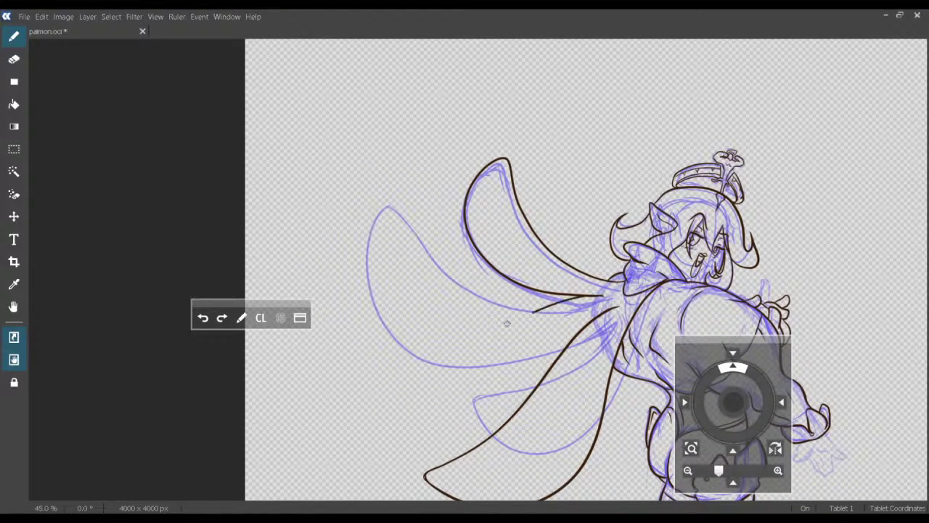
pyautogui.moveTo(507, 324); pyautogui.dragTo(401, 341)
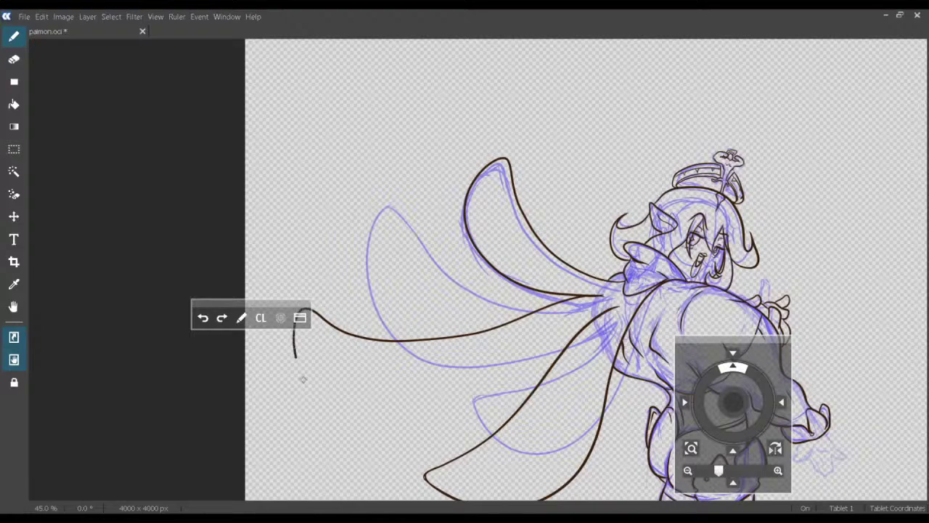
pyautogui.moveTo(304, 379)
pyautogui.mouseDown()
pyautogui.moveTo(332, 421)
pyautogui.moveTo(381, 444)
pyautogui.moveTo(459, 427)
pyautogui.moveTo(573, 329)
pyautogui.mouseUp()
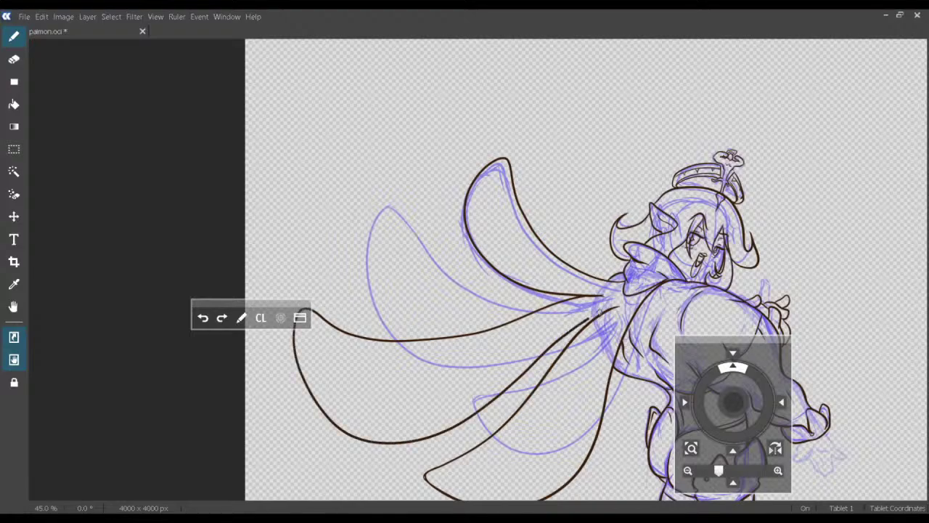
pyautogui.moveTo(509, 365)
pyautogui.mouseDown()
pyautogui.moveTo(585, 361)
pyautogui.moveTo(577, 336)
pyautogui.moveTo(486, 343)
pyautogui.mouseUp()
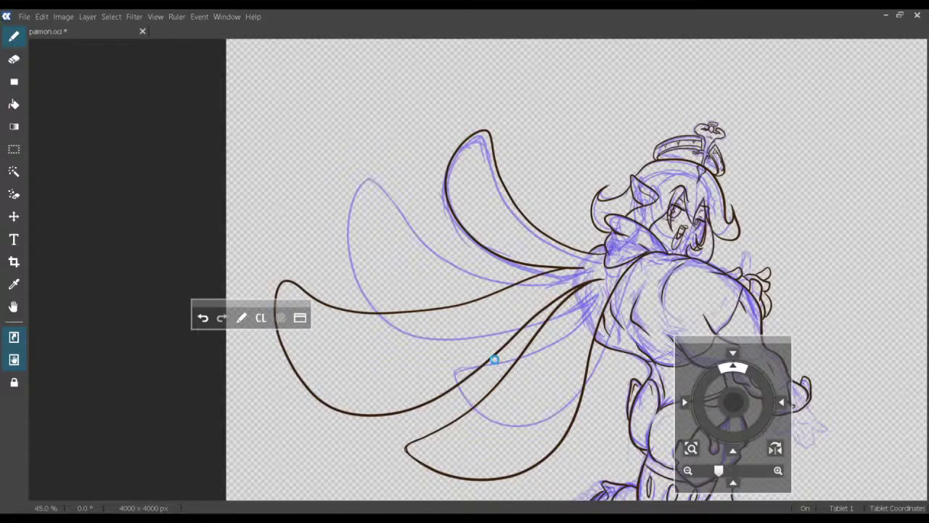
pyautogui.hotkey('ctrl', 's')
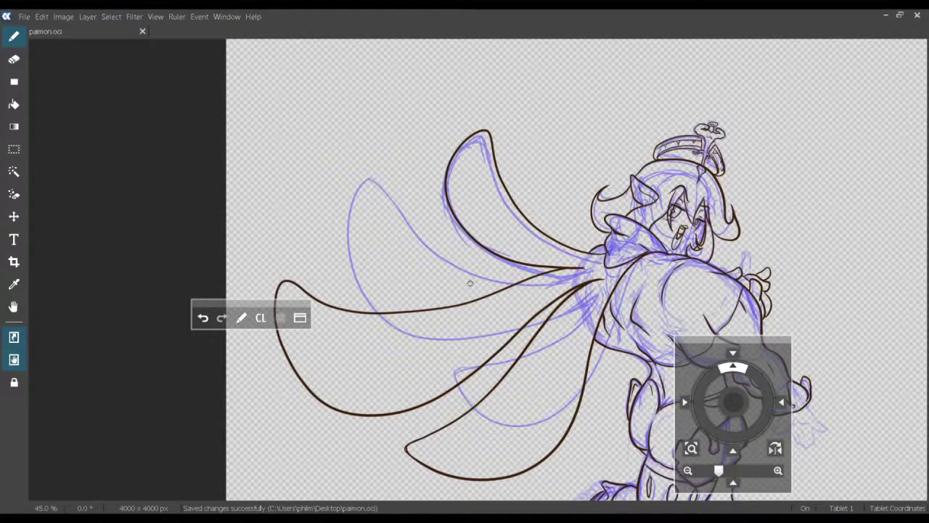
# Erase the end of the line where the upper and middle cape tails meet near the shoulder.
pyautogui.moveTo(548, 340); pyautogui.dragTo(500, 321)
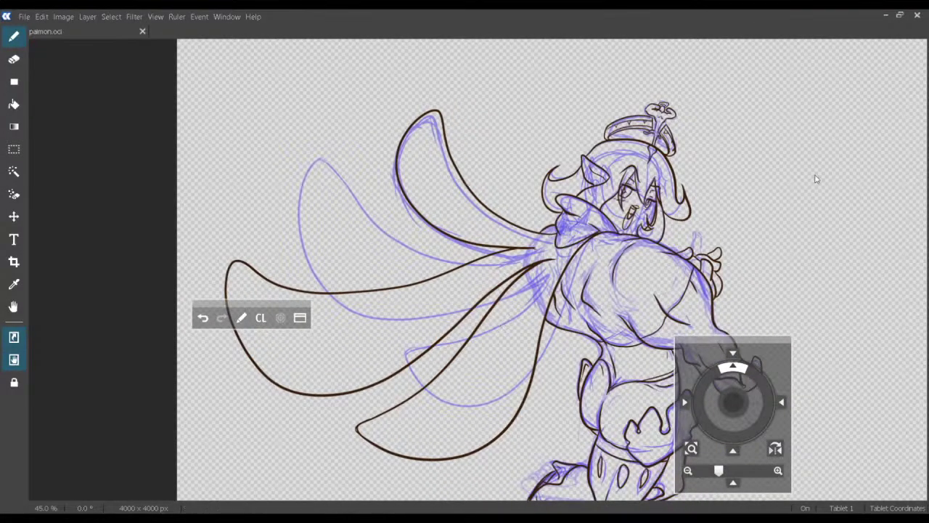
pyautogui.moveTo(829, 134); pyautogui.dragTo(831, 73)
pyautogui.moveTo(597, 263)
pyautogui.mouseDown()
pyautogui.moveTo(608, 293)
pyautogui.moveTo(619, 286)
pyautogui.mouseUp()
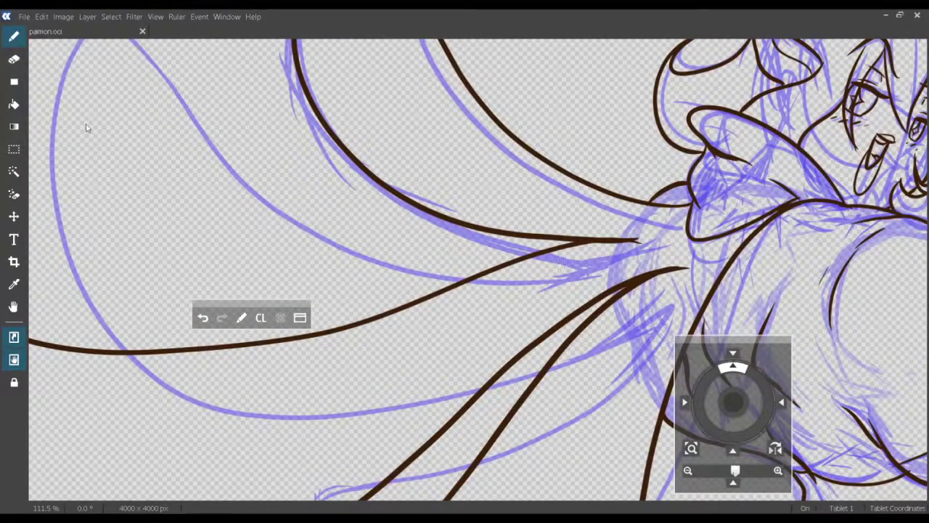
pyautogui.click(14, 59)
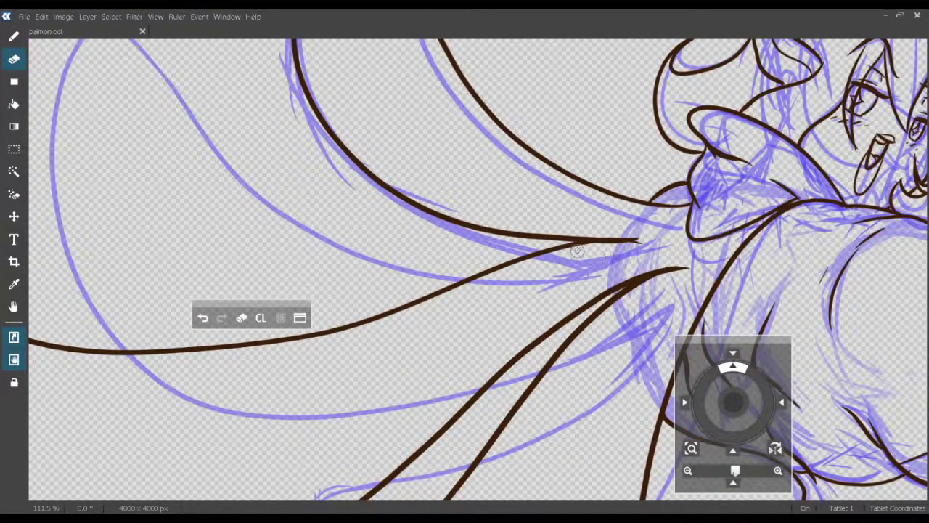
pyautogui.moveTo(577, 250)
pyautogui.mouseDown()
pyautogui.moveTo(633, 238)
pyautogui.moveTo(563, 275)
pyautogui.mouseUp()
pyautogui.hotkey('ctrl', 'z')
# Redraw the line at the junction of the upper and middle cape tails, curving slightly upward to the collar, and save the drawing.
pyautogui.click(16, 37)
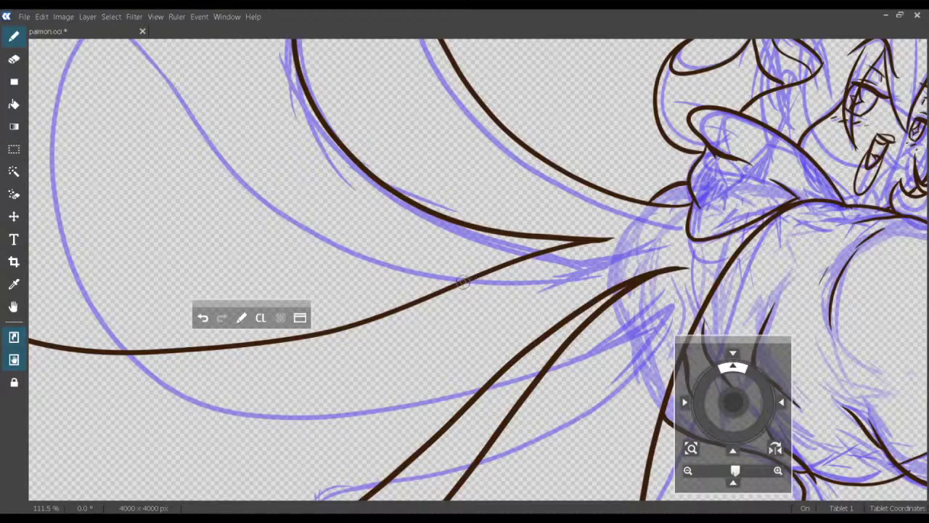
pyautogui.moveTo(463, 282)
pyautogui.mouseDown()
pyautogui.moveTo(555, 246)
pyautogui.moveTo(633, 241)
pyautogui.mouseUp()
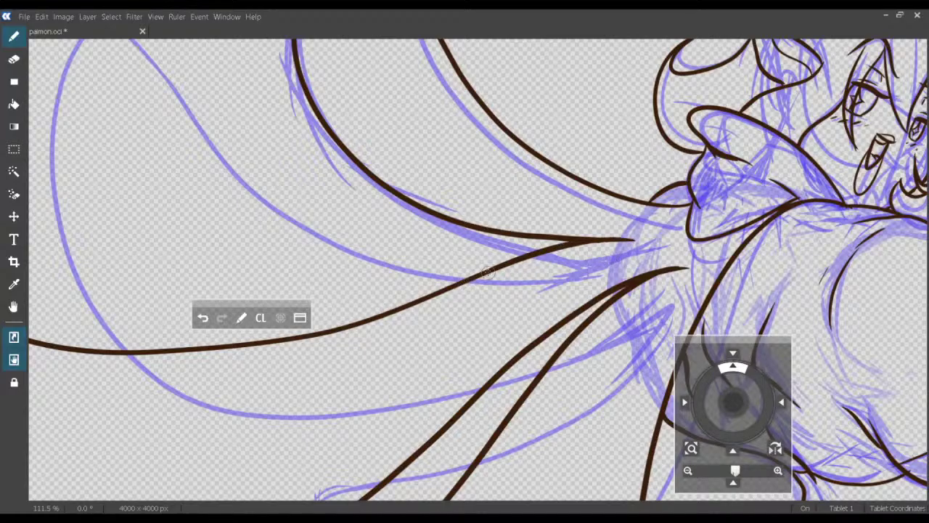
pyautogui.hotkey('ctrl', 'z')
pyautogui.moveTo(550, 249)
pyautogui.mouseDown()
pyautogui.moveTo(646, 240)
pyautogui.moveTo(658, 226)
pyautogui.mouseUp()
pyautogui.hotkey('ctrl', 'z')
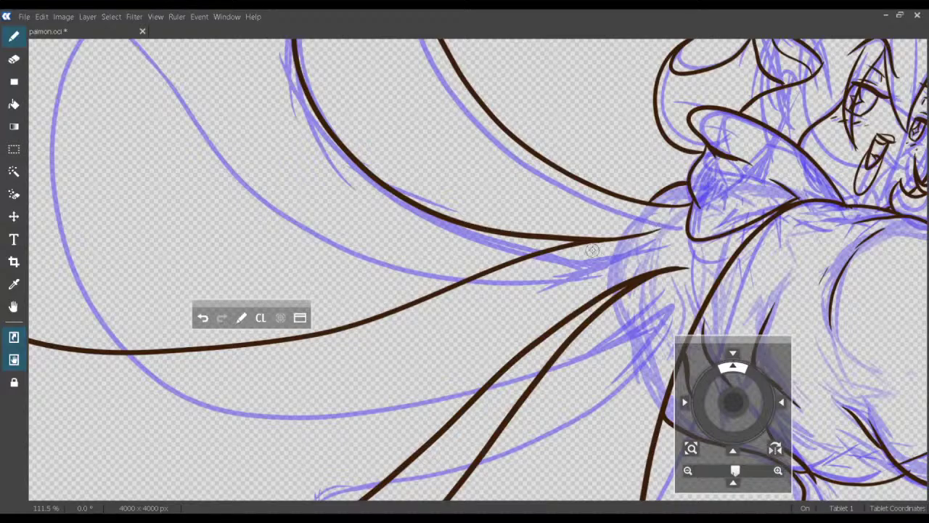
pyautogui.moveTo(463, 315); pyautogui.dragTo(579, 270)
pyautogui.moveTo(406, 326); pyautogui.dragTo(566, 276)
pyautogui.moveTo(470, 349); pyautogui.dragTo(486, 286)
pyautogui.moveTo(520, 317); pyautogui.dragTo(469, 261)
pyautogui.moveTo(462, 325); pyautogui.dragTo(471, 415)
pyautogui.moveTo(438, 376); pyautogui.dragTo(459, 333)
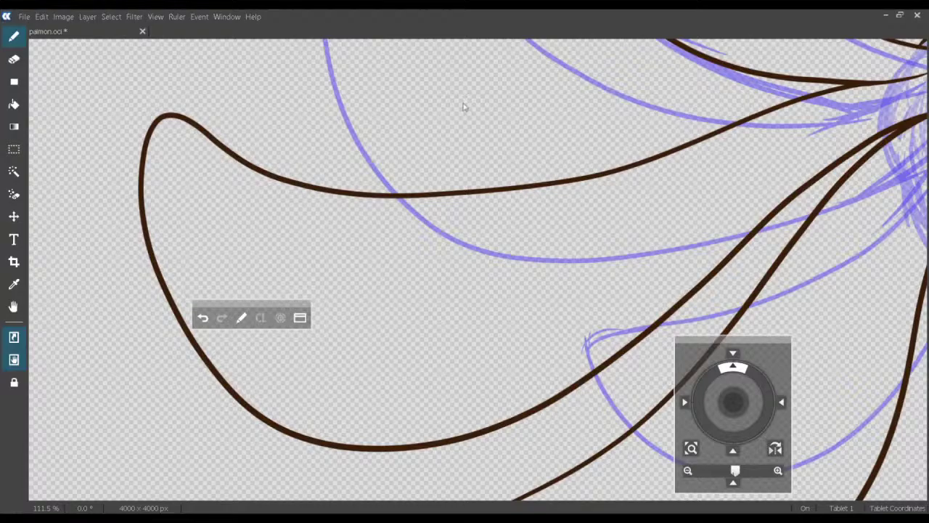
pyautogui.hotkey('ctrl', 's')
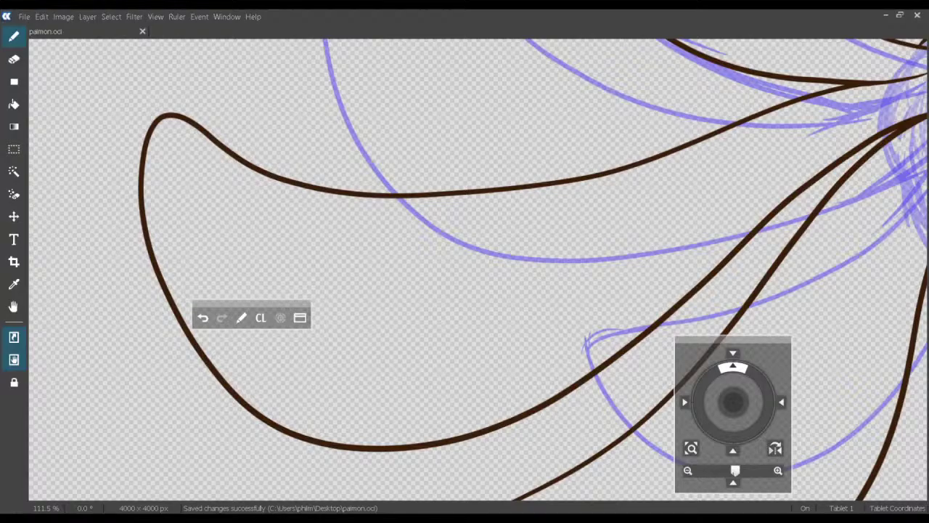
# Review the inked cape tails from their tips to the collar, and examine the whole figure for parts still without ink.
pyautogui.moveTo(481, 261); pyautogui.dragTo(315, 342)
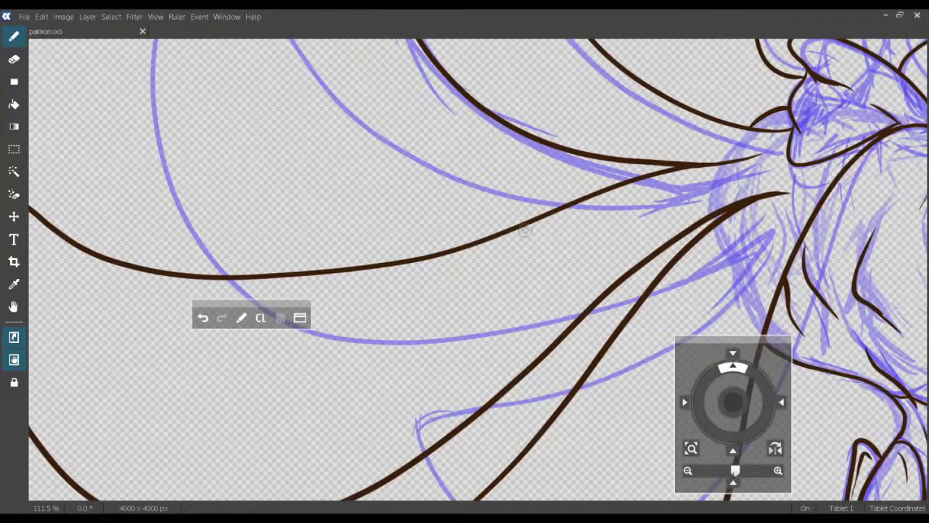
pyautogui.moveTo(548, 228); pyautogui.dragTo(419, 263)
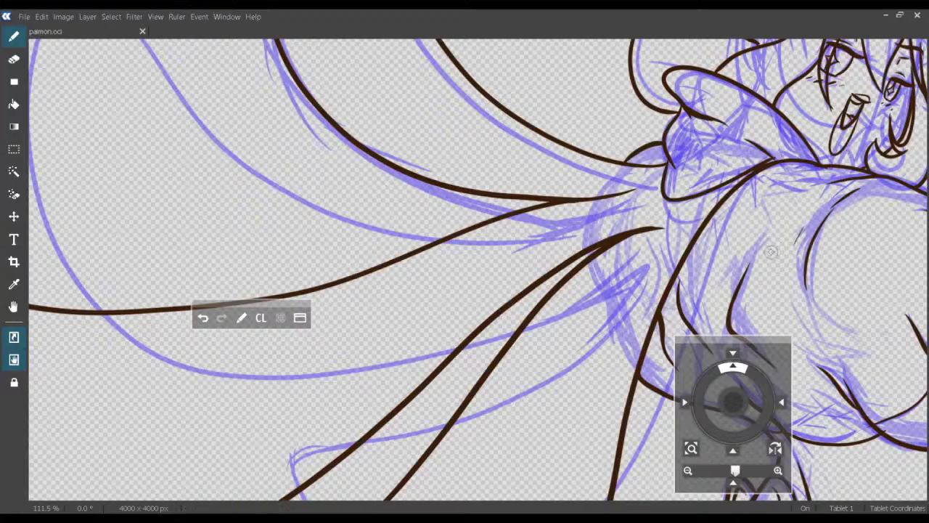
pyautogui.moveTo(766, 151); pyautogui.dragTo(535, 217)
pyautogui.moveTo(623, 314); pyautogui.dragTo(553, 266)
pyautogui.moveTo(682, 292); pyautogui.dragTo(629, 225)
pyautogui.scroll(-4, 835, 132)
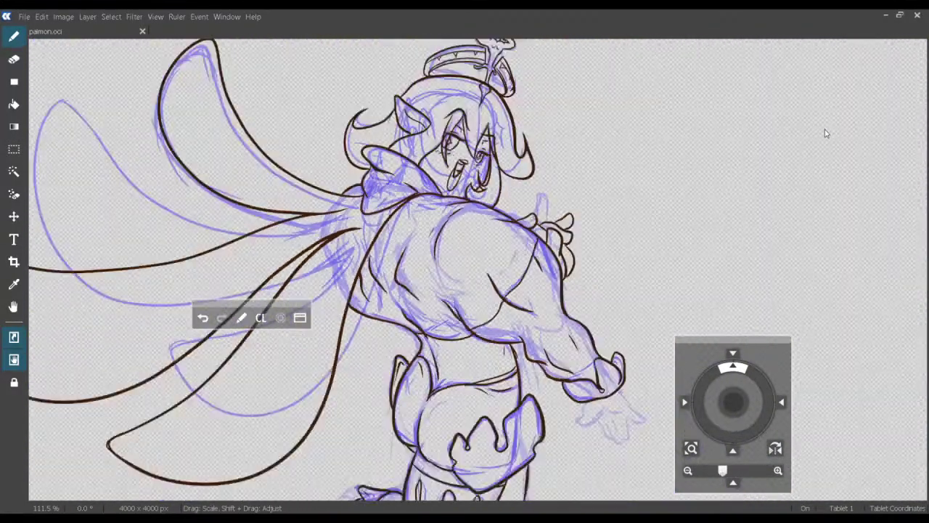
pyautogui.moveTo(654, 356)
pyautogui.mouseDown()
pyautogui.moveTo(655, 230)
pyautogui.moveTo(639, 254)
pyautogui.moveTo(644, 363)
pyautogui.moveTo(639, 336)
pyautogui.moveTo(656, 307)
pyautogui.mouseUp()
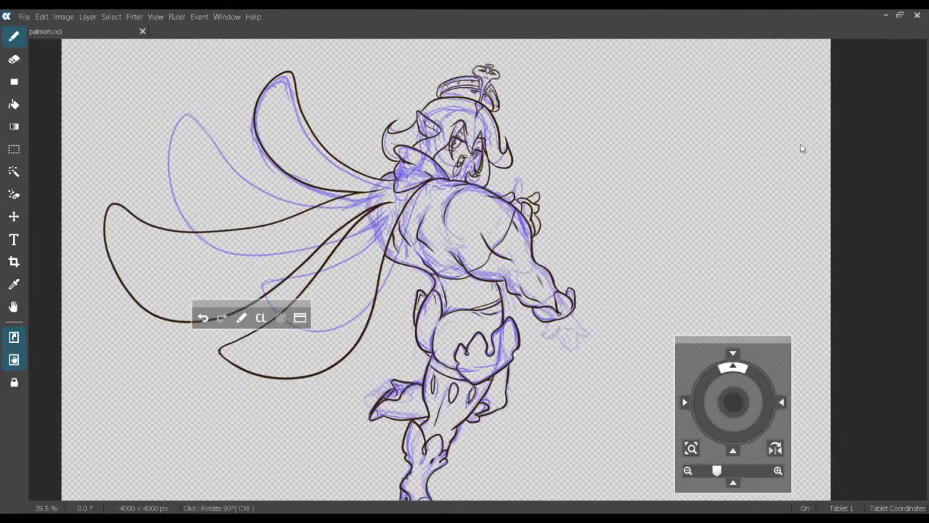
# Ink the outer edge of the lowered hand from the cuff down around its outstretched pointed finger.
pyautogui.scroll(2, 835, 133)
pyautogui.scroll(2, 836, 135)
pyautogui.scroll(4, 592, 244)
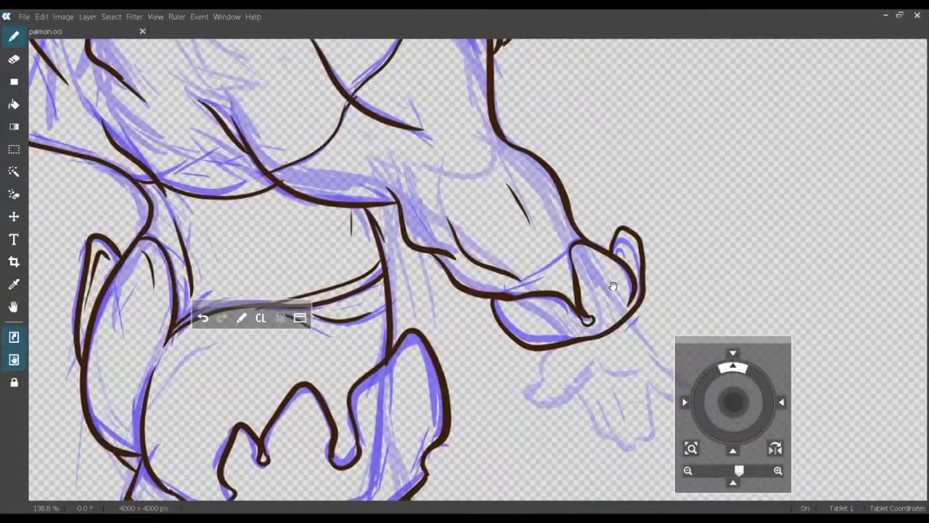
pyautogui.moveTo(613, 287); pyautogui.dragTo(584, 253)
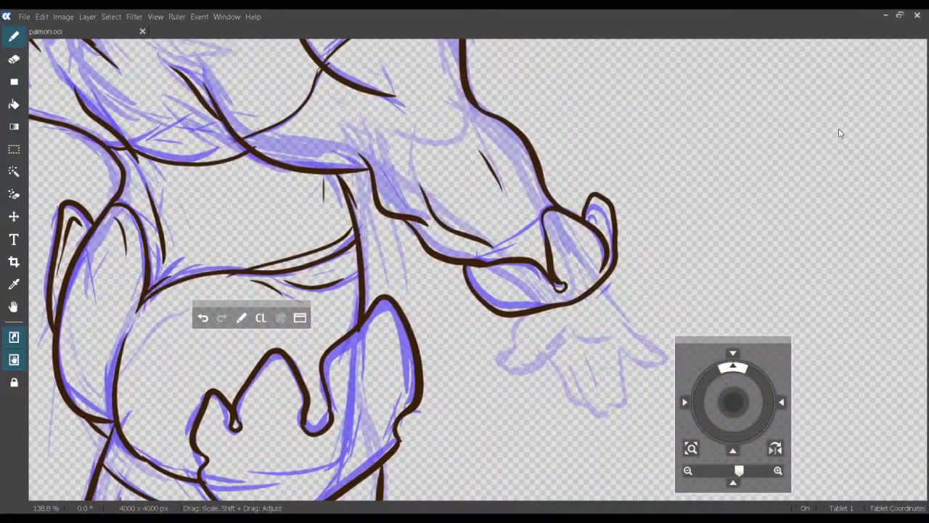
pyautogui.scroll(3, 840, 136)
pyautogui.moveTo(691, 314); pyautogui.dragTo(571, 239)
pyautogui.moveTo(564, 334); pyautogui.dragTo(528, 315)
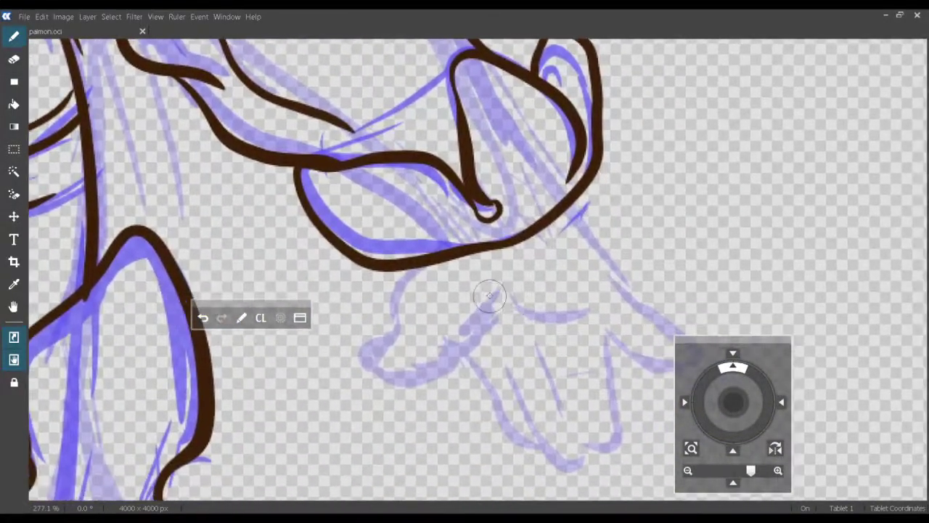
pyautogui.moveTo(533, 255); pyautogui.dragTo(484, 276)
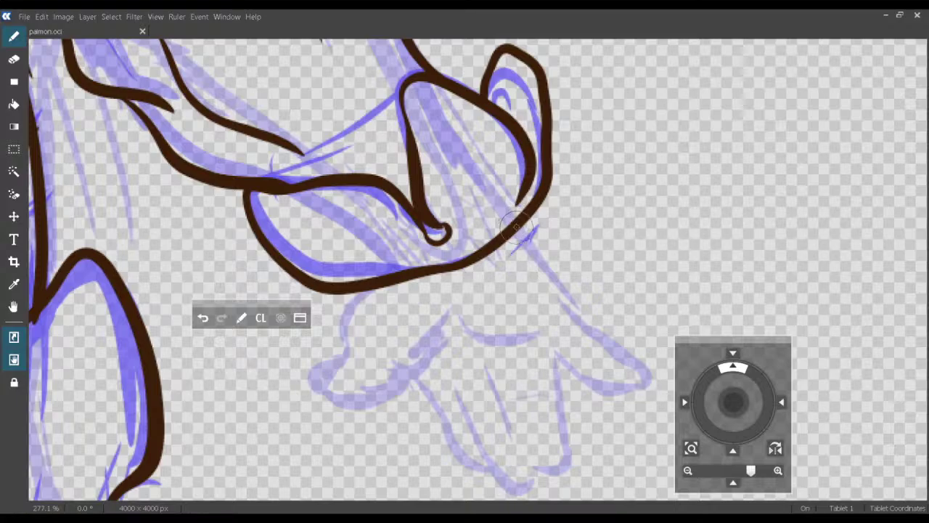
pyautogui.moveTo(521, 229)
pyautogui.mouseDown()
pyautogui.moveTo(583, 322)
pyautogui.moveTo(661, 365)
pyautogui.moveTo(623, 381)
pyautogui.moveTo(553, 352)
pyautogui.moveTo(533, 331)
pyautogui.mouseUp()
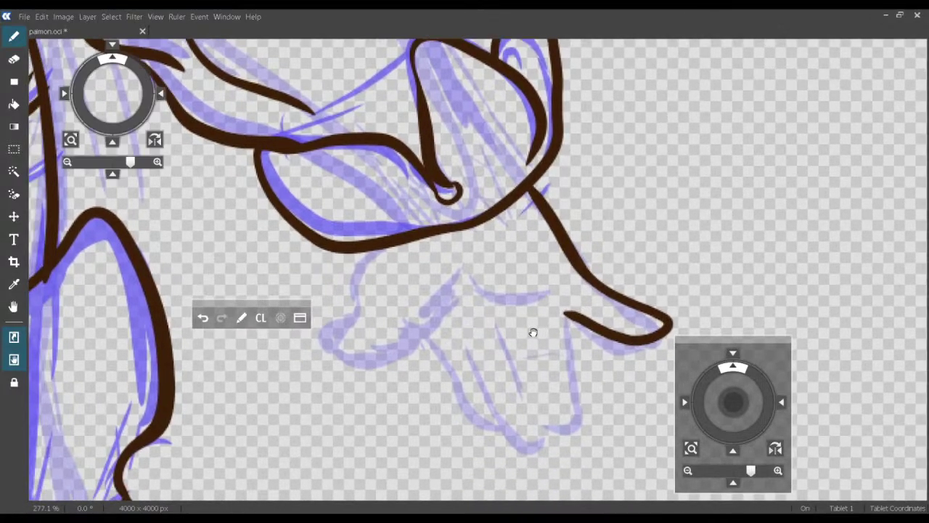
# Ink the inner edge of the lowered hand with its rounded fingertip, and add the two curved creases across the palm.
pyautogui.moveTo(393, 242)
pyautogui.mouseDown()
pyautogui.moveTo(371, 257)
pyautogui.moveTo(354, 294)
pyautogui.moveTo(354, 319)
pyautogui.moveTo(332, 328)
pyautogui.moveTo(326, 347)
pyautogui.moveTo(370, 359)
pyautogui.moveTo(405, 333)
pyautogui.mouseUp()
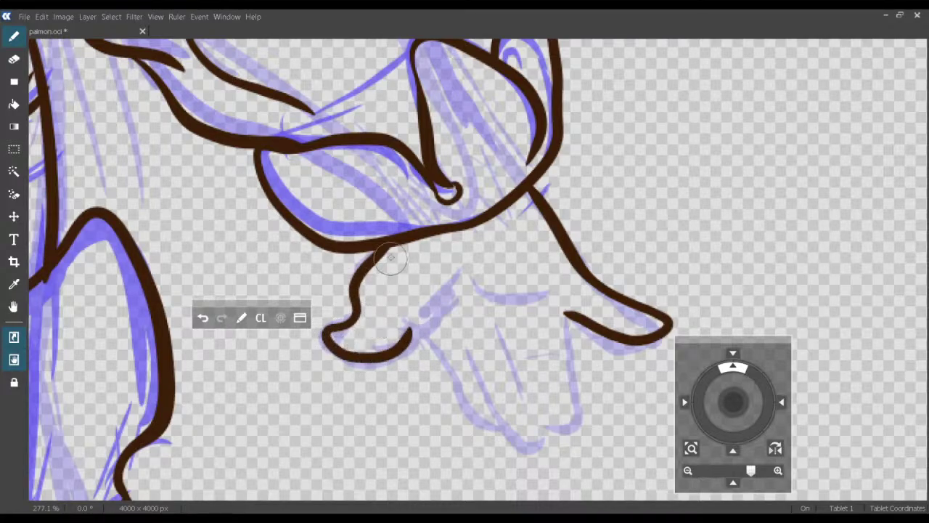
pyautogui.hotkey('ctrl', 'z')
pyautogui.moveTo(378, 250)
pyautogui.mouseDown()
pyautogui.moveTo(356, 313)
pyautogui.moveTo(328, 329)
pyautogui.moveTo(329, 342)
pyautogui.moveTo(357, 356)
pyautogui.moveTo(394, 360)
pyautogui.moveTo(410, 348)
pyautogui.moveTo(456, 283)
pyautogui.moveTo(490, 302)
pyautogui.moveTo(548, 304)
pyautogui.mouseUp()
# Ink the outlines of the lowered hand's hanging fingers, with rounded tips closing up to the outstretched finger.
pyautogui.moveTo(454, 346)
pyautogui.mouseDown()
pyautogui.moveTo(453, 308)
pyautogui.moveTo(435, 318)
pyautogui.moveTo(453, 374)
pyautogui.moveTo(499, 404)
pyautogui.mouseUp()
pyautogui.moveTo(444, 340)
pyautogui.mouseDown()
pyautogui.moveTo(458, 371)
pyautogui.moveTo(501, 395)
pyautogui.mouseUp()
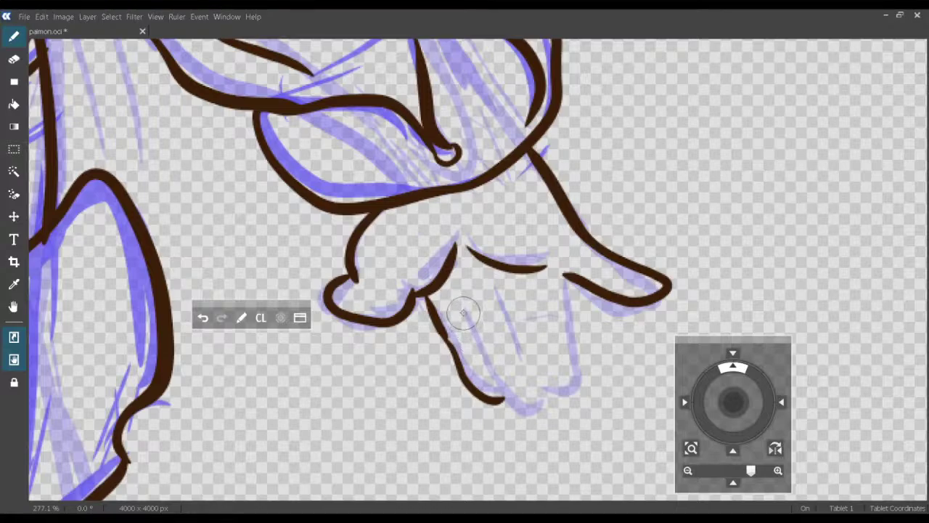
pyautogui.moveTo(469, 321)
pyautogui.mouseDown()
pyautogui.moveTo(501, 392)
pyautogui.moveTo(538, 414)
pyautogui.moveTo(550, 402)
pyautogui.mouseUp()
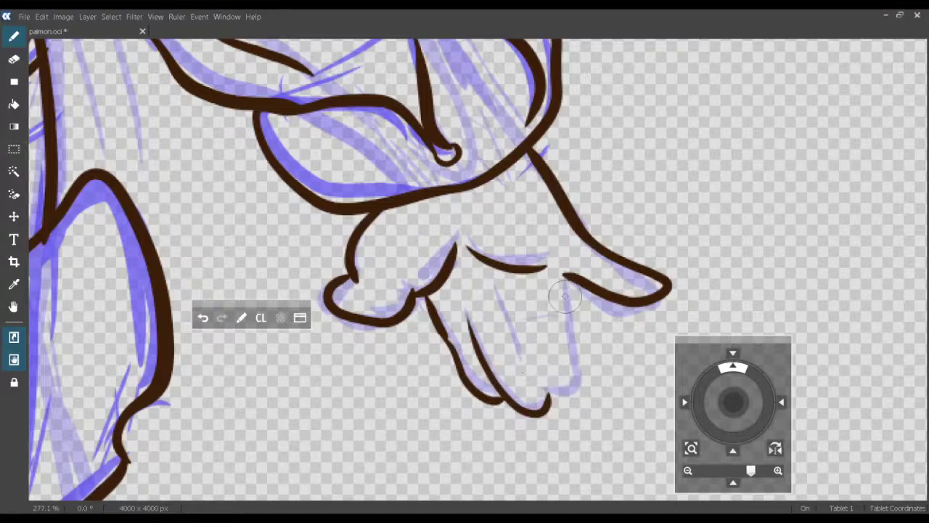
pyautogui.moveTo(569, 280); pyautogui.dragTo(570, 373)
pyautogui.hotkey('ctrl', 'z')
pyautogui.moveTo(563, 283)
pyautogui.mouseDown()
pyautogui.moveTo(575, 381)
pyautogui.moveTo(561, 398)
pyautogui.moveTo(546, 394)
pyautogui.mouseUp()
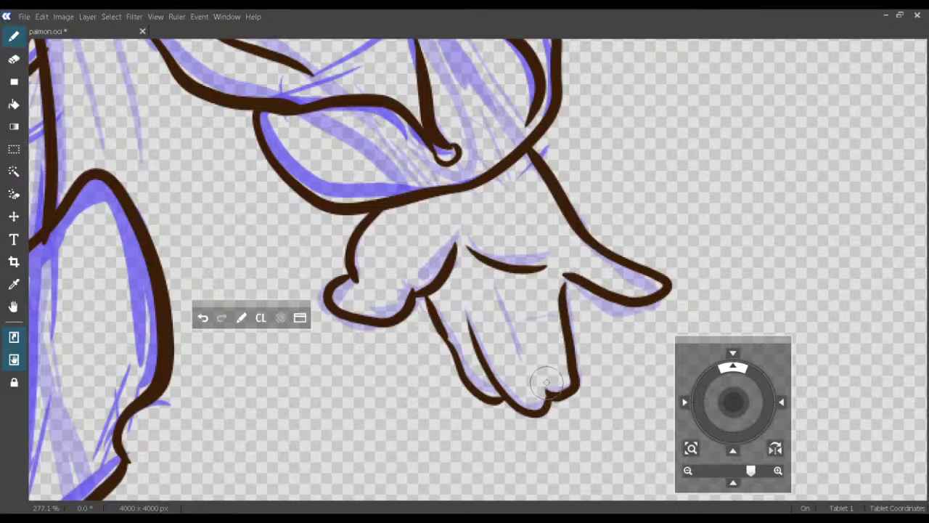
# Ink a short tapered dividing line between the hanging fingers, drop the extra crease beside it, and save the drawing.
pyautogui.moveTo(510, 318); pyautogui.dragTo(534, 374)
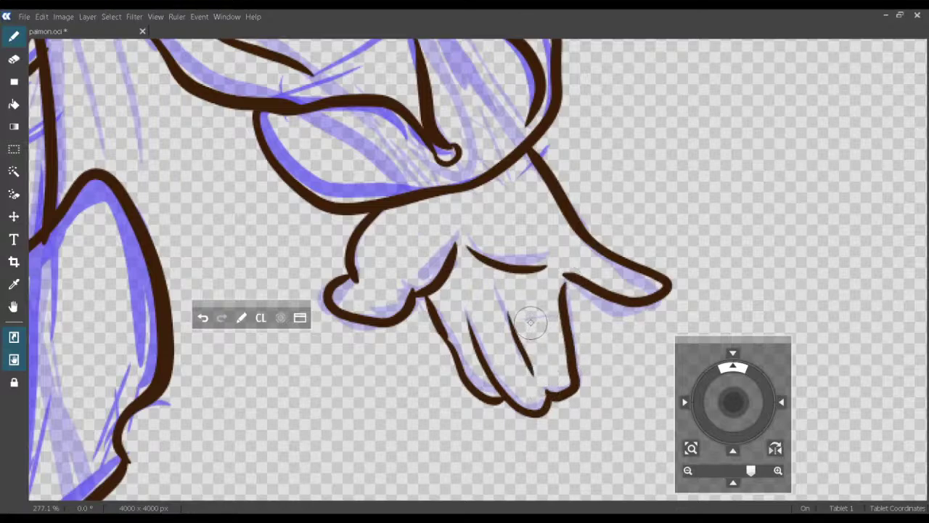
pyautogui.moveTo(534, 327); pyautogui.dragTo(546, 332)
pyautogui.hotkey('ctrl', 'z')
pyautogui.hotkey('ctrl', 's')
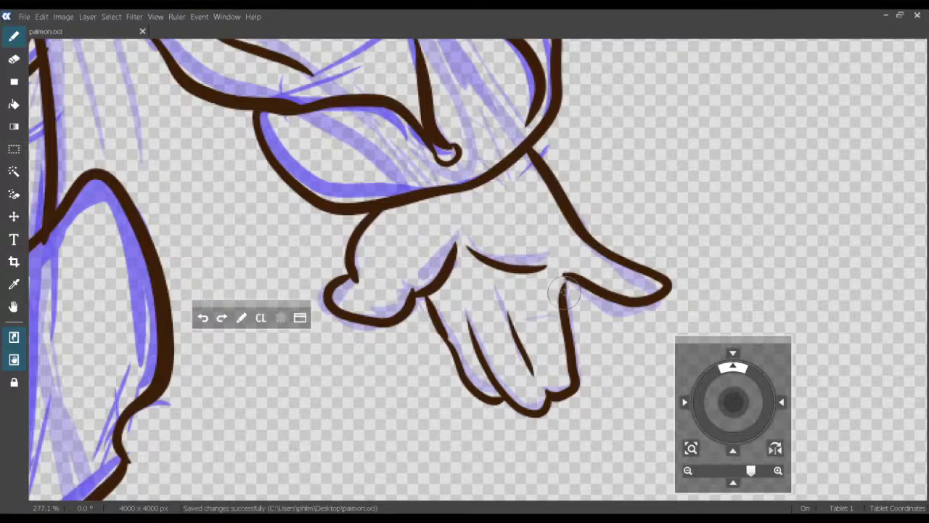
# Ink a small curved nail on the raised hand's fingertip nearest the face, and try a rounded nail on the bent finger.
pyautogui.moveTo(491, 314); pyautogui.dragTo(581, 457)
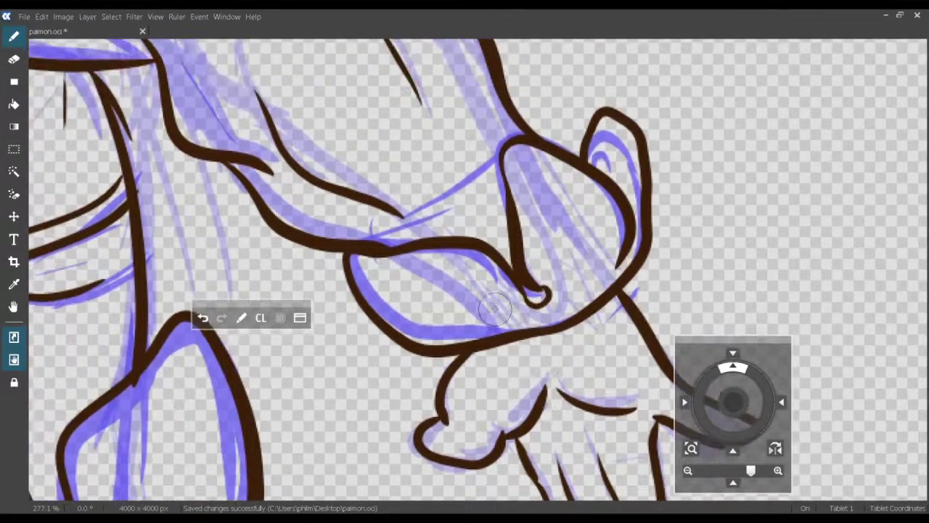
pyautogui.moveTo(475, 291); pyautogui.dragTo(529, 391)
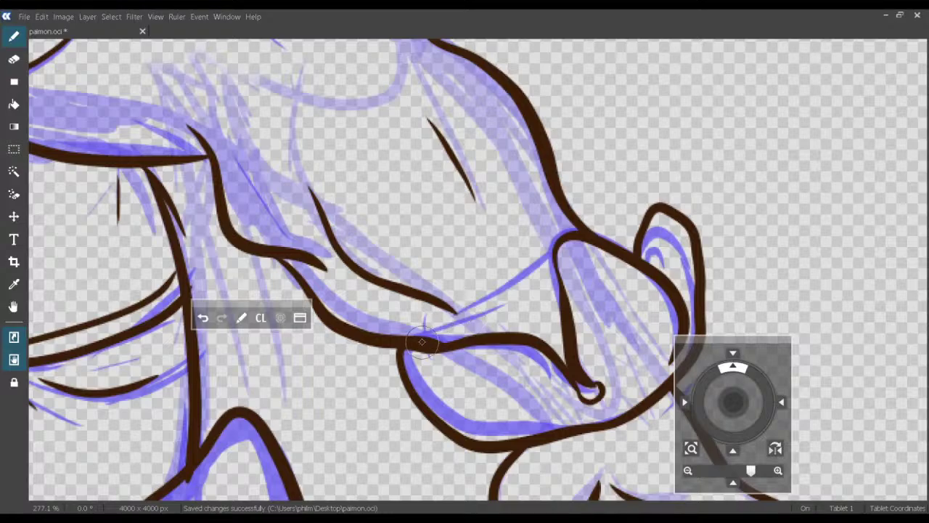
pyautogui.moveTo(427, 334)
pyautogui.mouseDown()
pyautogui.moveTo(511, 287)
pyautogui.moveTo(553, 247)
pyautogui.moveTo(598, 441)
pyautogui.mouseUp()
pyautogui.moveTo(494, 232); pyautogui.dragTo(577, 436)
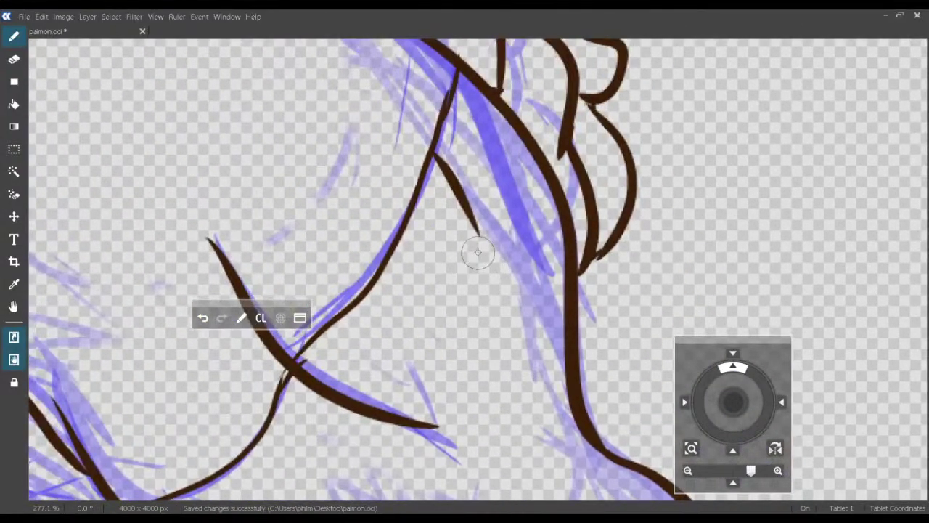
pyautogui.moveTo(479, 254); pyautogui.dragTo(540, 434)
pyautogui.moveTo(537, 261); pyautogui.dragTo(596, 403)
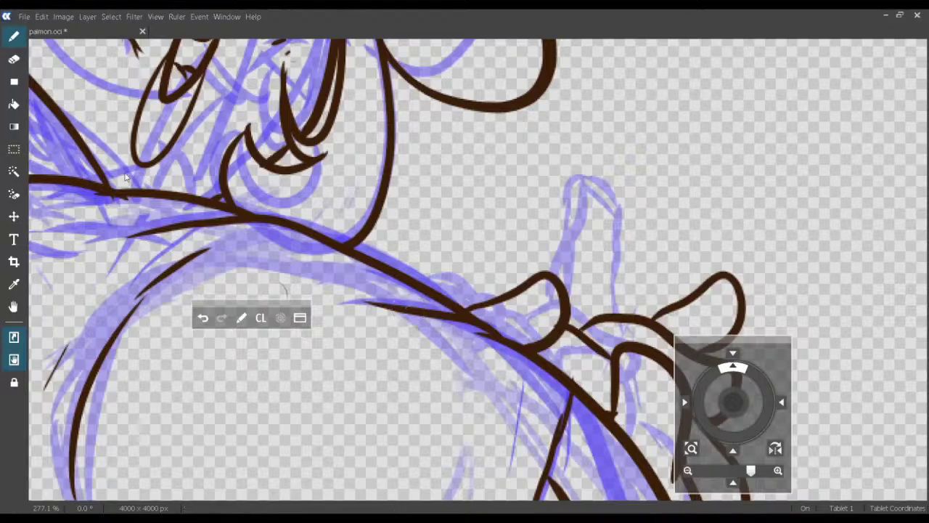
pyautogui.moveTo(474, 280); pyautogui.dragTo(415, 268)
pyautogui.moveTo(464, 298)
pyautogui.mouseDown()
pyautogui.moveTo(424, 277)
pyautogui.moveTo(443, 244)
pyautogui.mouseUp()
pyautogui.moveTo(512, 317)
pyautogui.mouseDown()
pyautogui.moveTo(494, 279)
pyautogui.moveTo(535, 348)
pyautogui.moveTo(515, 372)
pyautogui.moveTo(500, 323)
pyautogui.mouseUp()
pyautogui.scroll(-2, 493, 319)
pyautogui.hscroll(1, 493, 319)
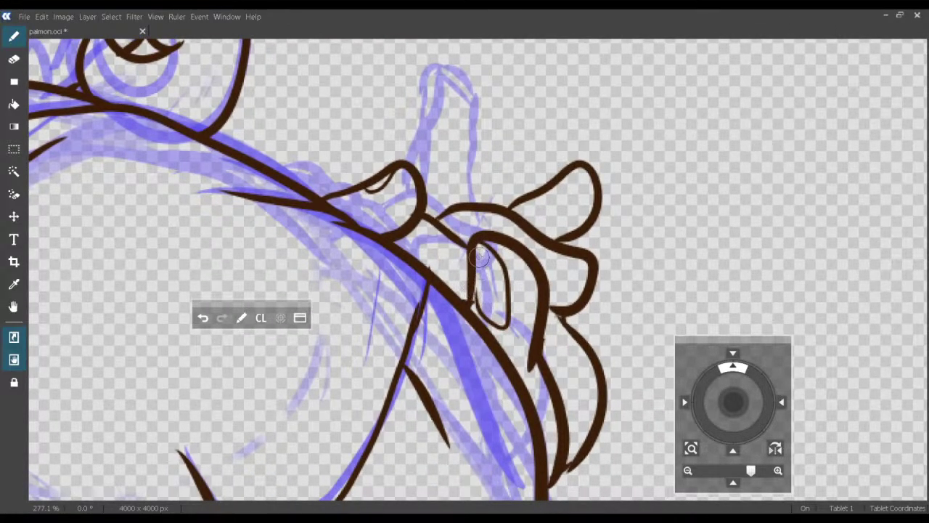
# Replace the bent finger's nail with a narrower oval, and ink nails on the remaining fingers of the raised hand.
pyautogui.hotkey('ctrl', 'z')
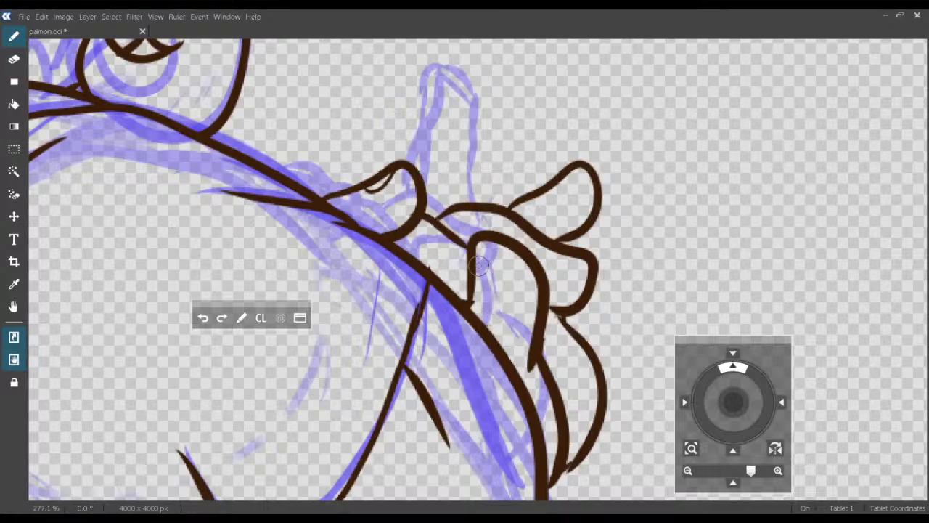
pyautogui.hotkey('ctrl', 'z')
pyautogui.moveTo(475, 247)
pyautogui.mouseDown()
pyautogui.moveTo(495, 270)
pyautogui.moveTo(475, 297)
pyautogui.moveTo(469, 284)
pyautogui.moveTo(531, 294)
pyautogui.mouseUp()
pyautogui.hotkey('ctrl', 'z')
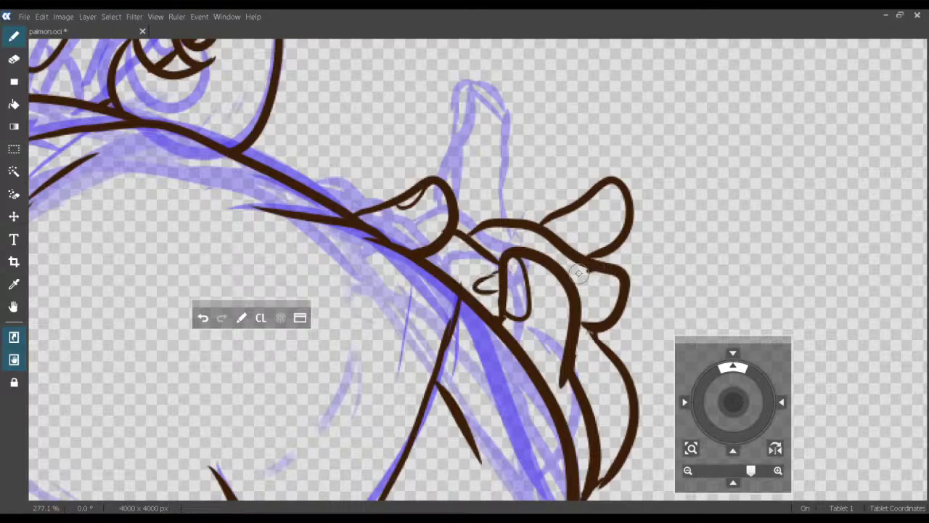
pyautogui.moveTo(615, 286)
pyautogui.mouseDown()
pyautogui.moveTo(575, 279)
pyautogui.moveTo(621, 273)
pyautogui.mouseUp()
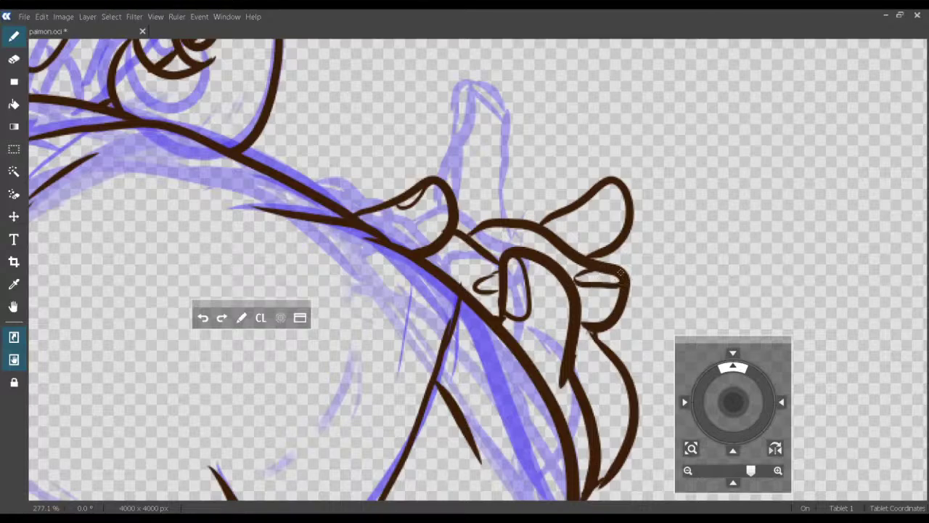
pyautogui.moveTo(582, 207); pyautogui.dragTo(620, 184)
# Ink a thin curved muscle line with a short separate dash inside the large shoulder, following the faint sketch marks.
pyautogui.moveTo(517, 232); pyautogui.dragTo(569, 291)
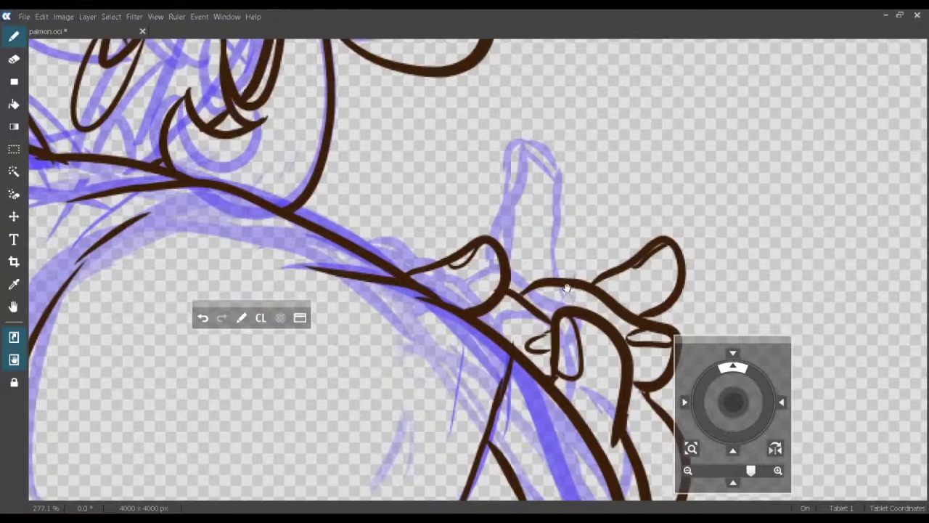
pyautogui.moveTo(461, 326); pyautogui.dragTo(580, 286)
pyautogui.scroll(-3, 574, 290)
pyautogui.hscroll(-1, 573, 290)
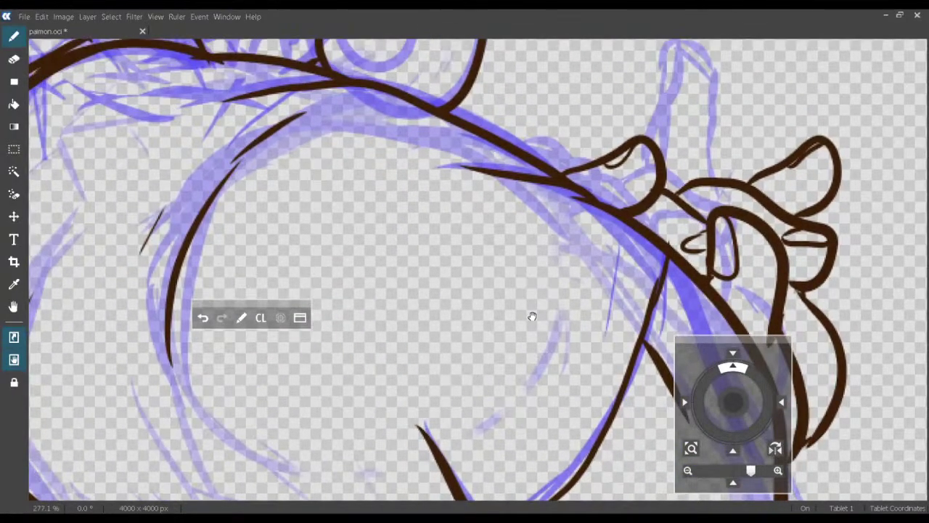
pyautogui.scroll(-3, 556, 282)
pyautogui.hscroll(-1, 556, 283)
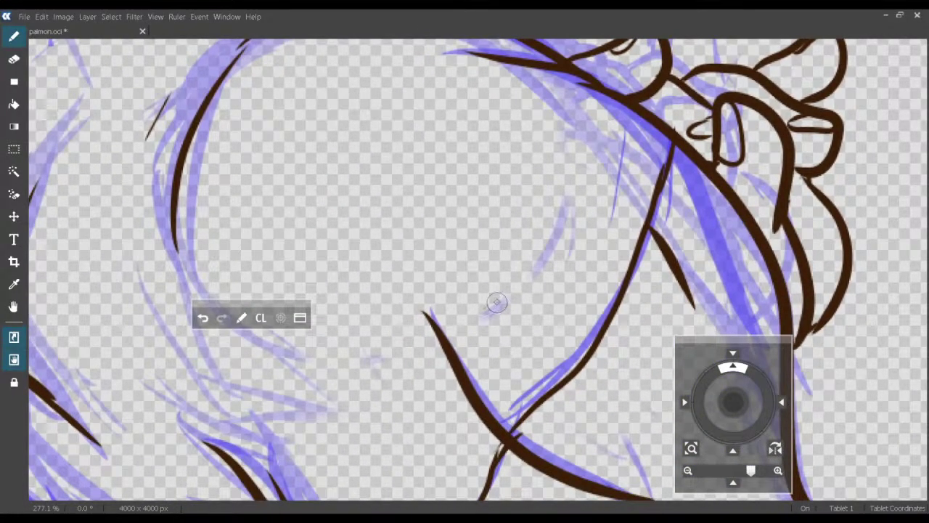
pyautogui.moveTo(488, 308)
pyautogui.mouseDown()
pyautogui.moveTo(513, 300)
pyautogui.moveTo(544, 272)
pyautogui.moveTo(580, 213)
pyautogui.moveTo(584, 177)
pyautogui.mouseUp()
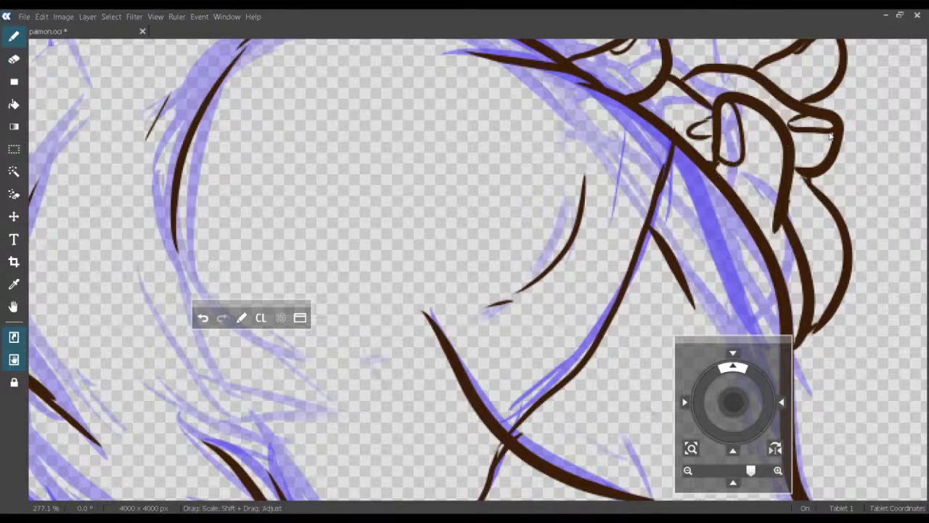
# Hide the blue sketch so only the brown line art shows, and save the drawing.
pyautogui.moveTo(831, 138); pyautogui.dragTo(839, 134)
pyautogui.moveTo(492, 304); pyautogui.dragTo(620, 282)
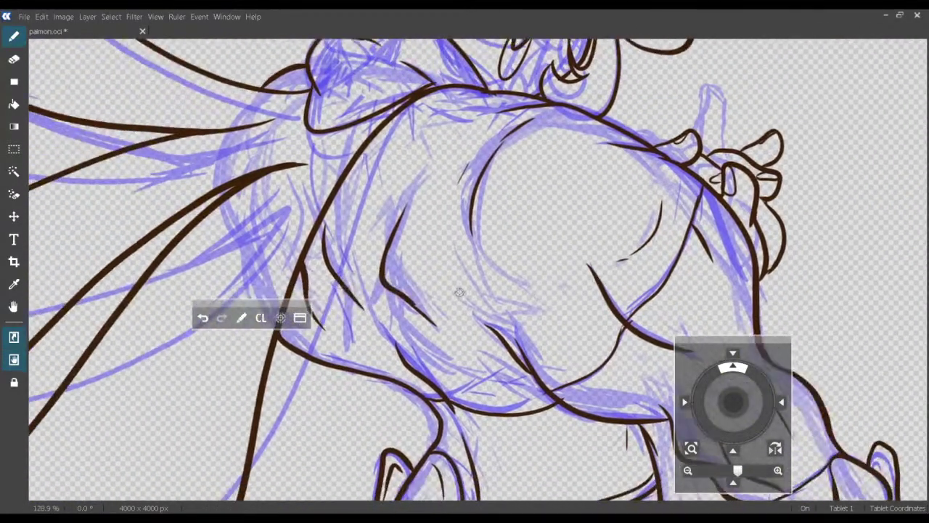
pyautogui.moveTo(461, 292); pyautogui.dragTo(486, 353)
pyautogui.scroll(3, 485, 353)
pyautogui.hscroll(-1, 485, 353)
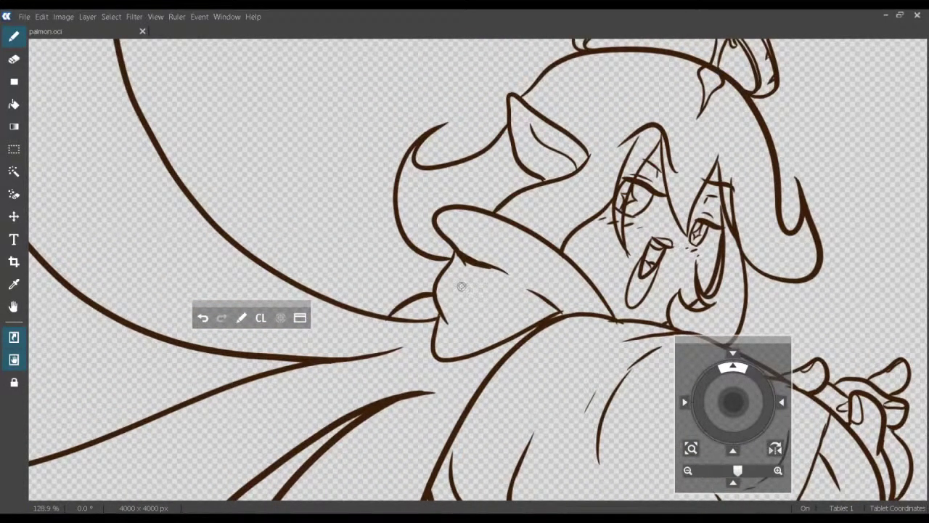
# Try a short extra line inside the collar and undo it, and save the drawing.
pyautogui.hotkey('ctrl', 'z')
pyautogui.moveTo(461, 286)
pyautogui.mouseDown()
pyautogui.moveTo(484, 292)
pyautogui.moveTo(490, 323)
pyautogui.mouseUp()
pyautogui.hotkey('ctrl', 'z')
pyautogui.moveTo(463, 405); pyautogui.dragTo(561, 344)
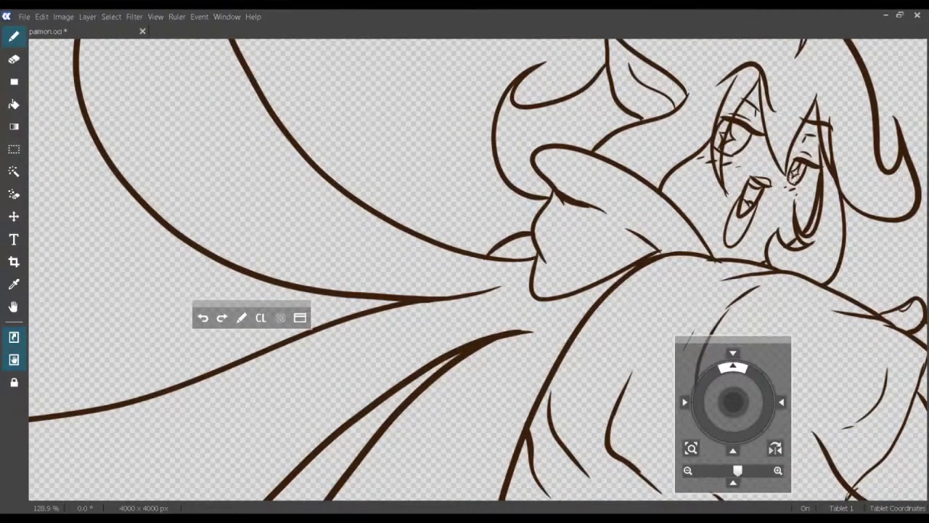
pyautogui.hotkey('ctrl', 's')
# Ink a short tick where the side hair meets the cheek, and a small hair curl behind the collar's back fold.
pyautogui.moveTo(419, 294)
pyautogui.mouseDown()
pyautogui.moveTo(387, 301)
pyautogui.moveTo(352, 330)
pyautogui.mouseUp()
pyautogui.moveTo(742, 231)
pyautogui.mouseDown()
pyautogui.moveTo(684, 238)
pyautogui.moveTo(537, 392)
pyautogui.moveTo(485, 437)
pyautogui.moveTo(474, 430)
pyautogui.mouseUp()
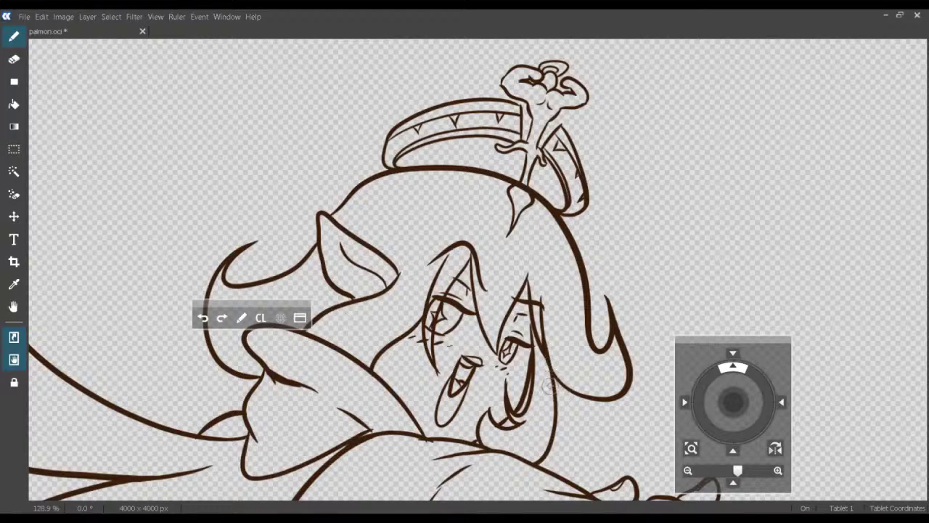
pyautogui.moveTo(559, 380); pyautogui.dragTo(567, 391)
pyautogui.moveTo(414, 389); pyautogui.dragTo(511, 348)
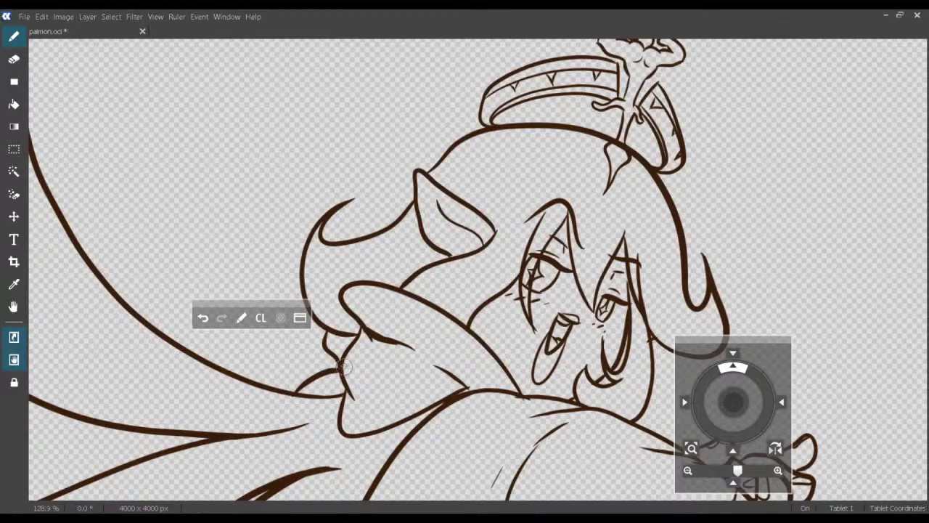
pyautogui.hotkey('ctrl', 'z')
pyautogui.moveTo(342, 338); pyautogui.dragTo(358, 334)
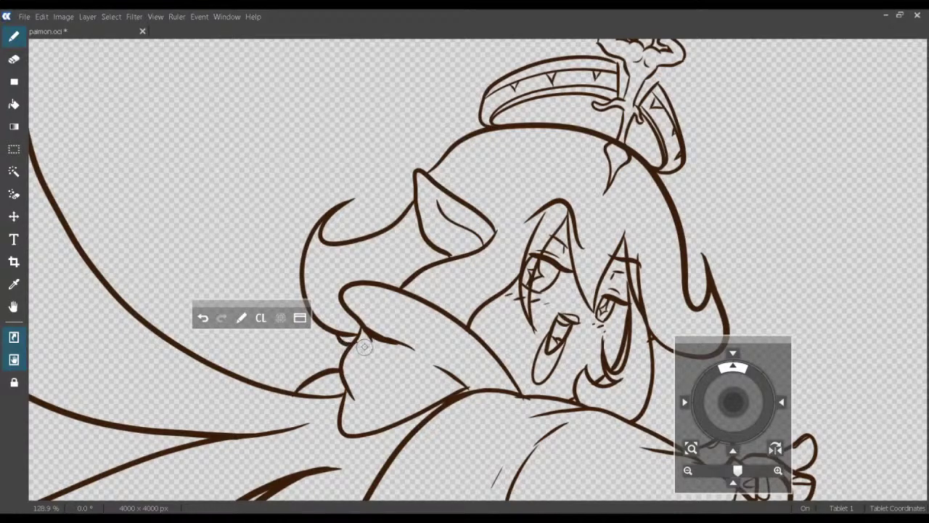
# Ink a small pointed hair tuft behind the cheek, between the side hair and the shoulder, and save the drawing.
pyautogui.moveTo(584, 380); pyautogui.dragTo(537, 347)
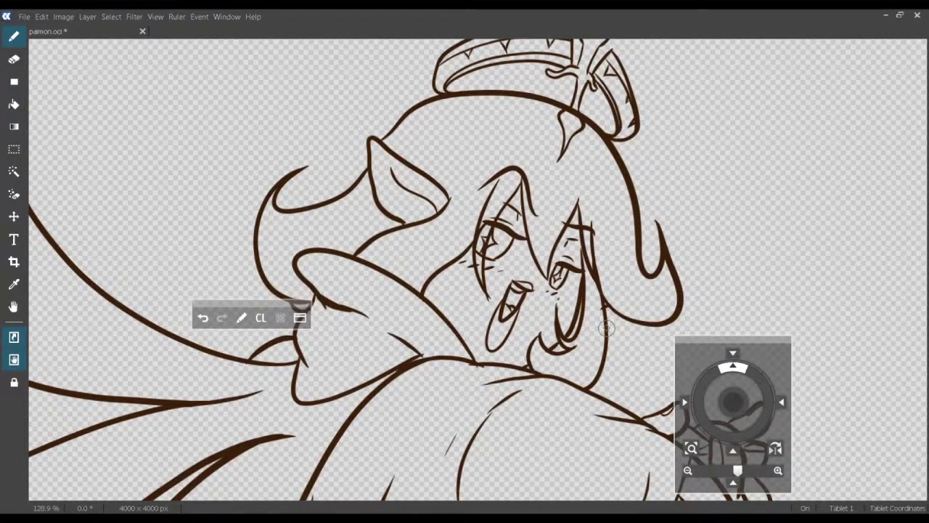
pyautogui.moveTo(606, 328)
pyautogui.mouseDown()
pyautogui.moveTo(632, 378)
pyautogui.moveTo(622, 363)
pyautogui.moveTo(607, 397)
pyautogui.mouseUp()
pyautogui.moveTo(627, 367); pyautogui.dragTo(644, 410)
pyautogui.hotkey('ctrl', 'z')
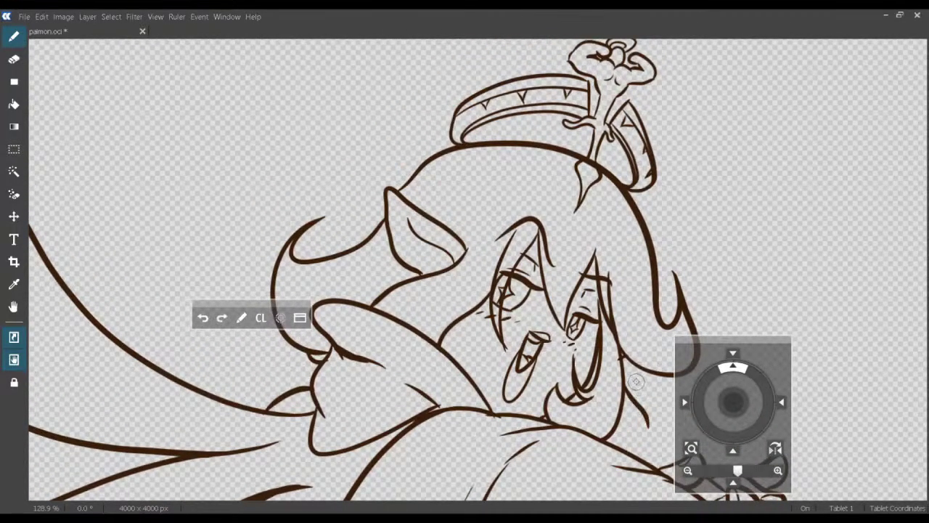
pyautogui.moveTo(622, 374)
pyautogui.mouseDown()
pyautogui.moveTo(642, 424)
pyautogui.moveTo(640, 436)
pyautogui.moveTo(625, 414)
pyautogui.moveTo(625, 446)
pyautogui.mouseUp()
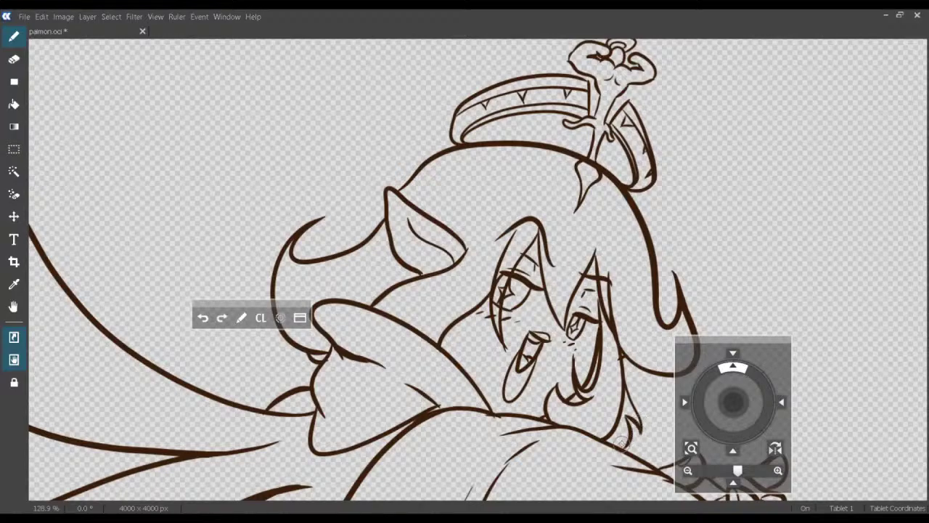
pyautogui.moveTo(624, 446); pyautogui.dragTo(632, 433)
pyautogui.hotkey('ctrl', 's')
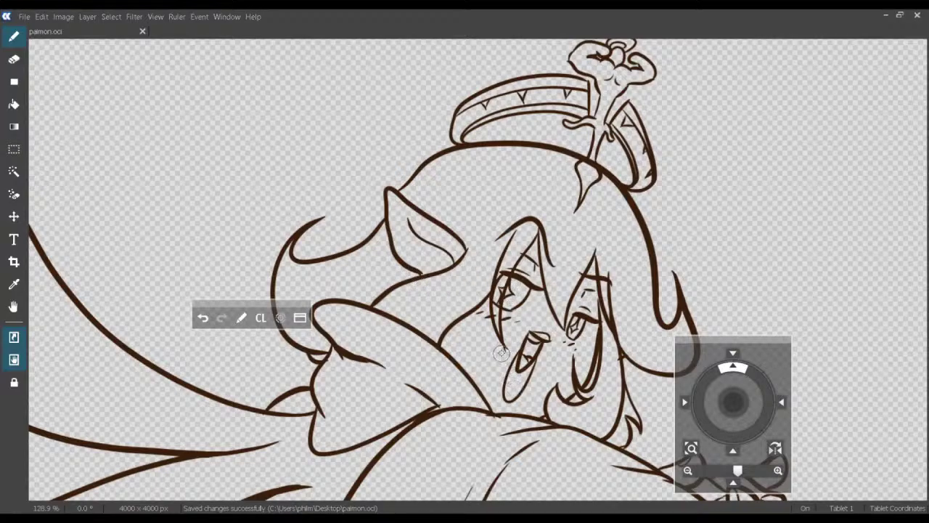
# Briefly hide and show the facial features to identify their layer, and add an empty layer for a new mouth.
pyautogui.click(805, 303)
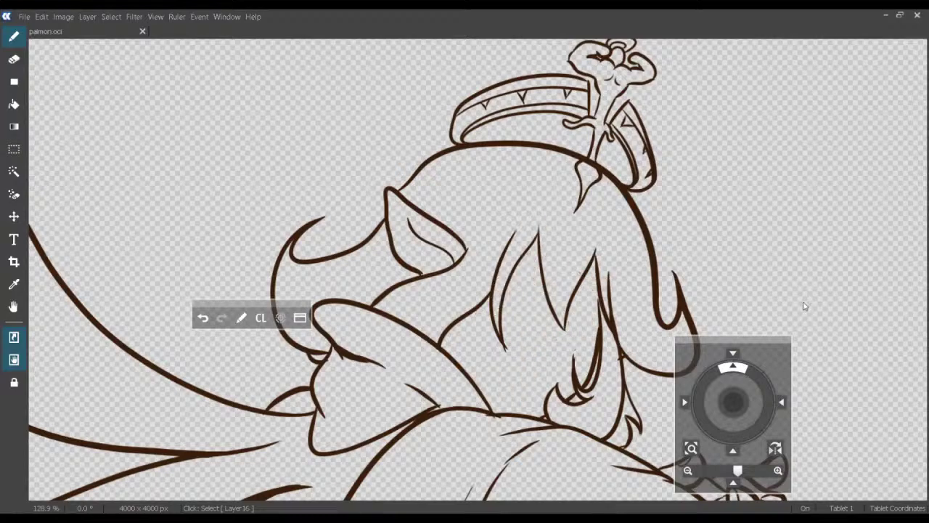
pyautogui.click(806, 305)
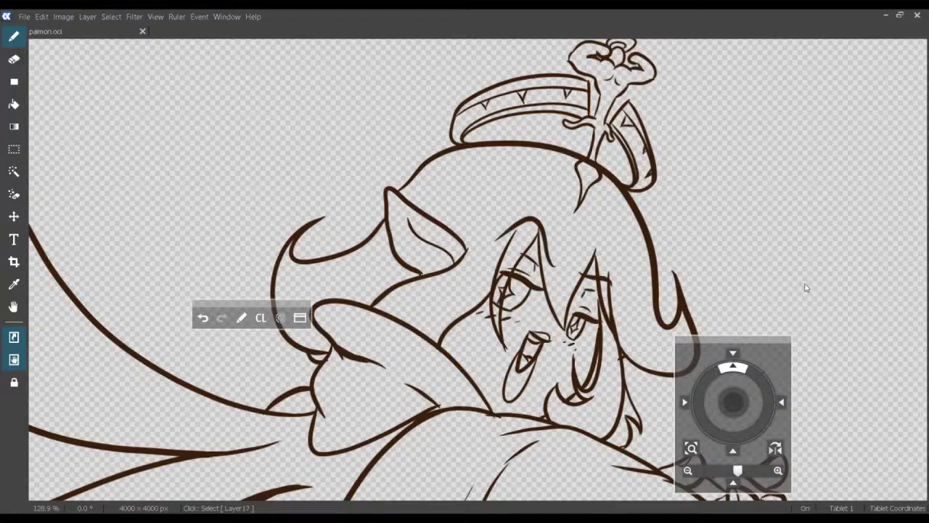
pyautogui.click(806, 288)
pyautogui.hotkey('ctrl', 'v')
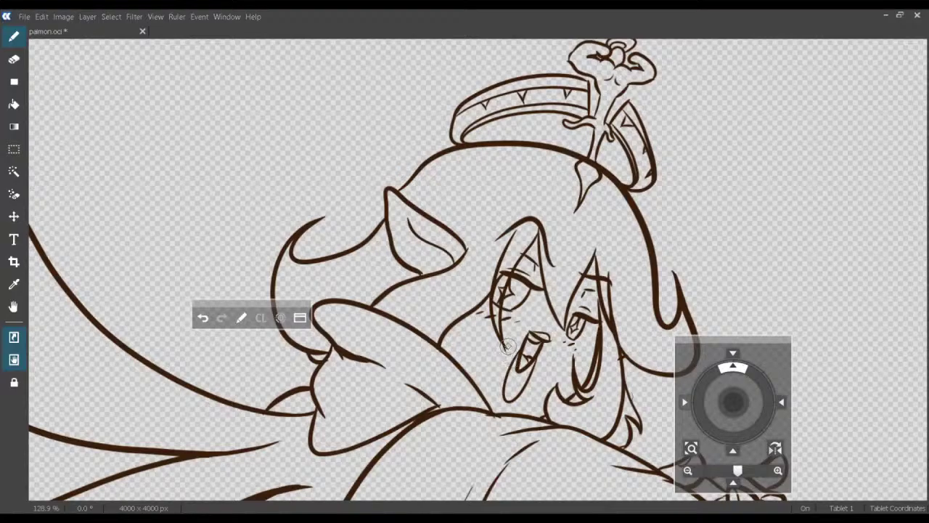
pyautogui.moveTo(508, 347)
pyautogui.mouseDown()
pyautogui.moveTo(559, 367)
pyautogui.moveTo(507, 411)
pyautogui.moveTo(488, 376)
pyautogui.moveTo(510, 336)
pyautogui.mouseUp()
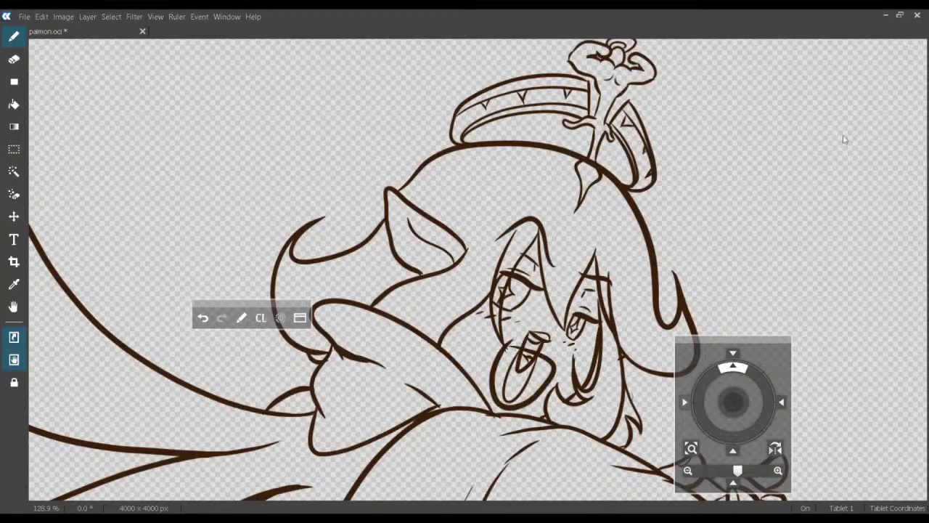
pyautogui.moveTo(846, 139)
pyautogui.mouseDown()
pyautogui.moveTo(829, 133)
pyautogui.moveTo(844, 137)
pyautogui.mouseUp()
pyautogui.moveTo(469, 292); pyautogui.dragTo(373, 234)
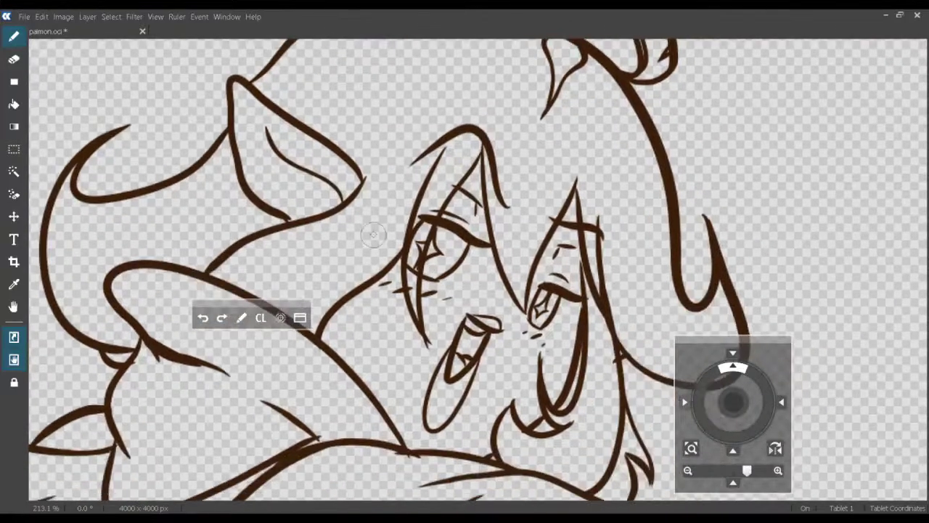
# Erase the old narrow open mouth from the facial features' layer, and save the drawing.
pyautogui.click(18, 77)
pyautogui.click(14, 59)
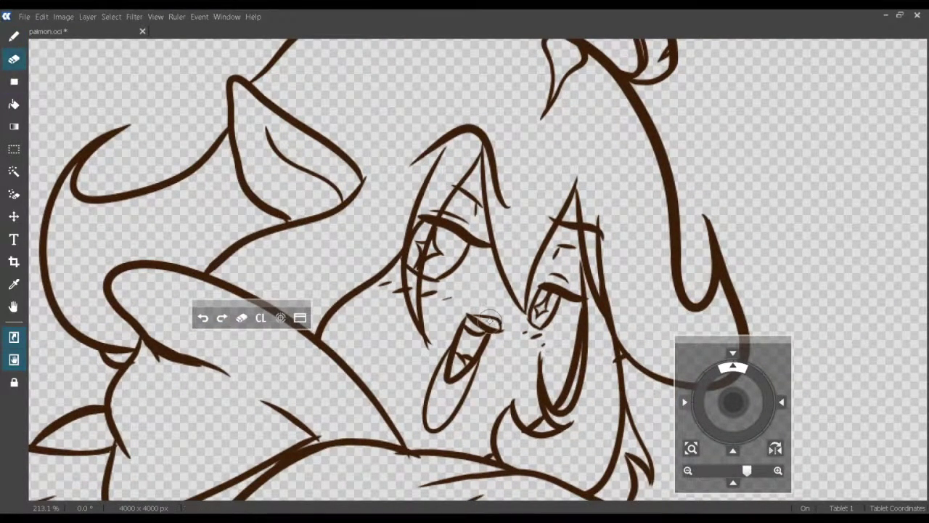
pyautogui.moveTo(489, 321)
pyautogui.mouseDown()
pyautogui.moveTo(468, 320)
pyautogui.moveTo(477, 368)
pyautogui.moveTo(455, 344)
pyautogui.moveTo(432, 389)
pyautogui.moveTo(455, 409)
pyautogui.mouseUp()
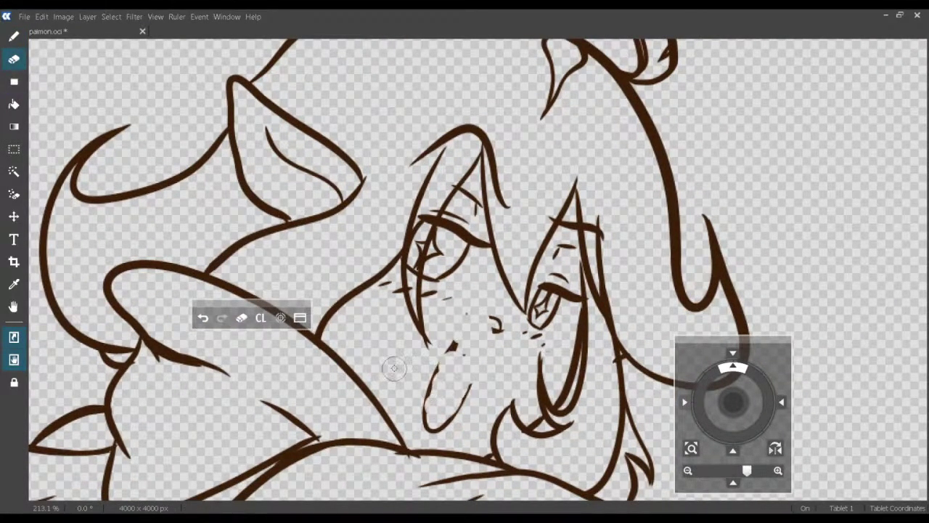
pyautogui.moveTo(479, 322)
pyautogui.mouseDown()
pyautogui.moveTo(485, 328)
pyautogui.moveTo(425, 401)
pyautogui.moveTo(478, 370)
pyautogui.mouseUp()
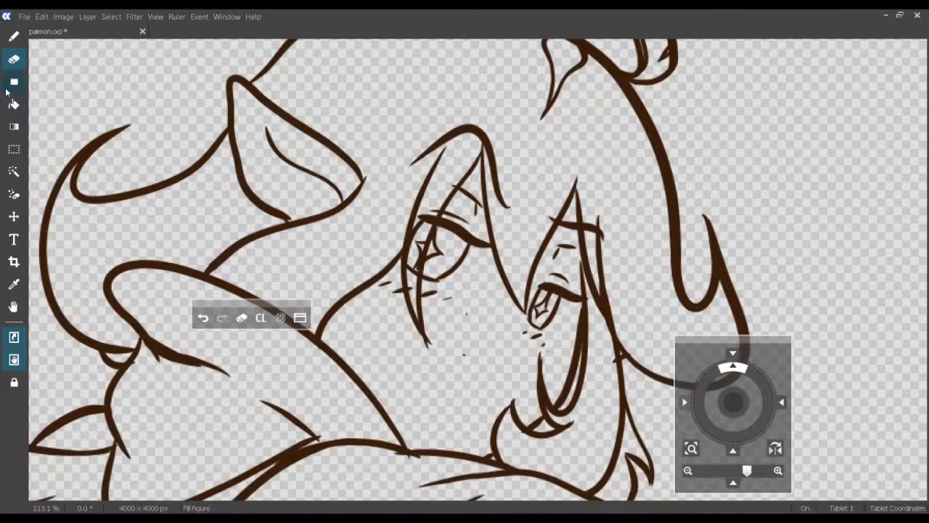
pyautogui.click(13, 36)
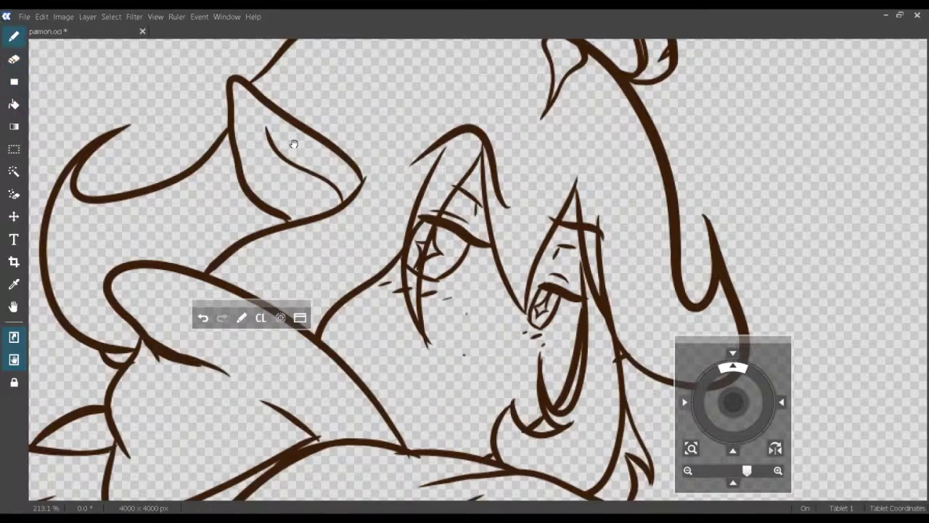
pyautogui.hotkey('ctrl', 's')
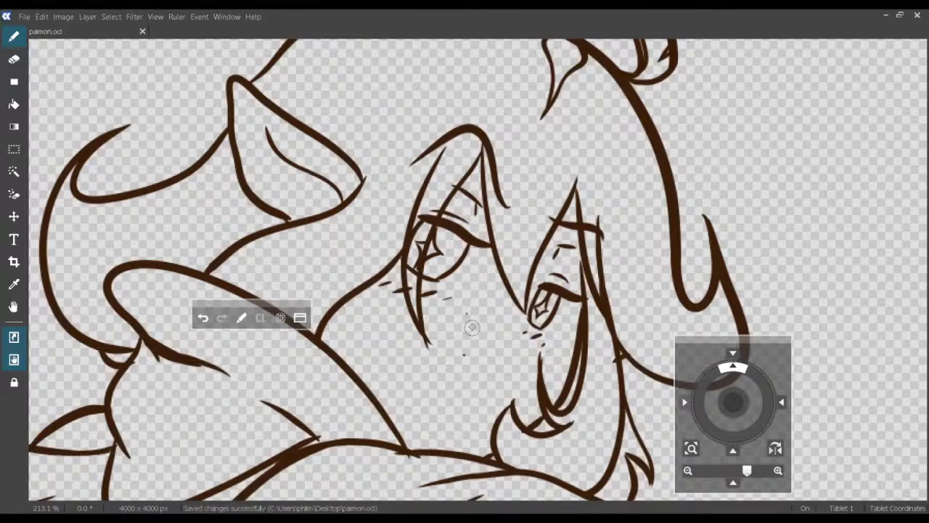
# Erase the leftover specks where the old mouth was, and save the drawing.
pyautogui.press('e')
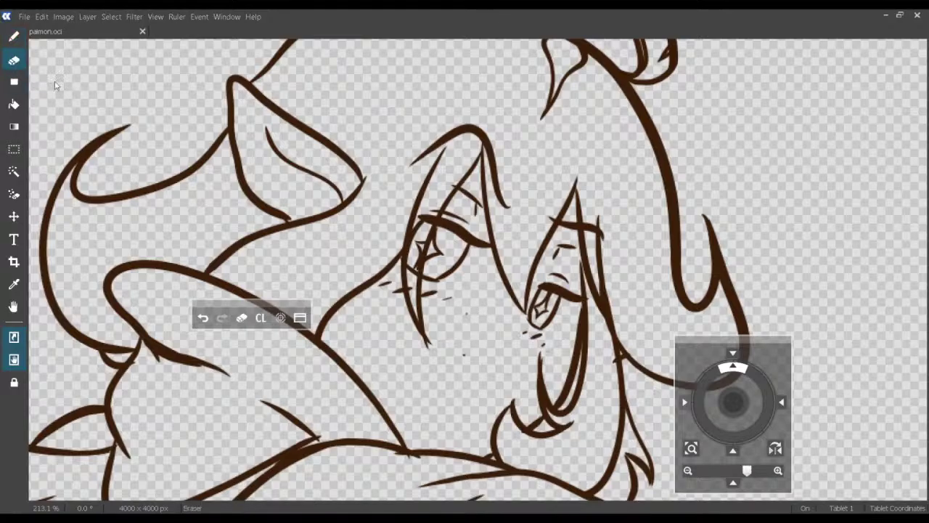
pyautogui.moveTo(499, 300); pyautogui.dragTo(509, 315)
pyautogui.click(14, 38)
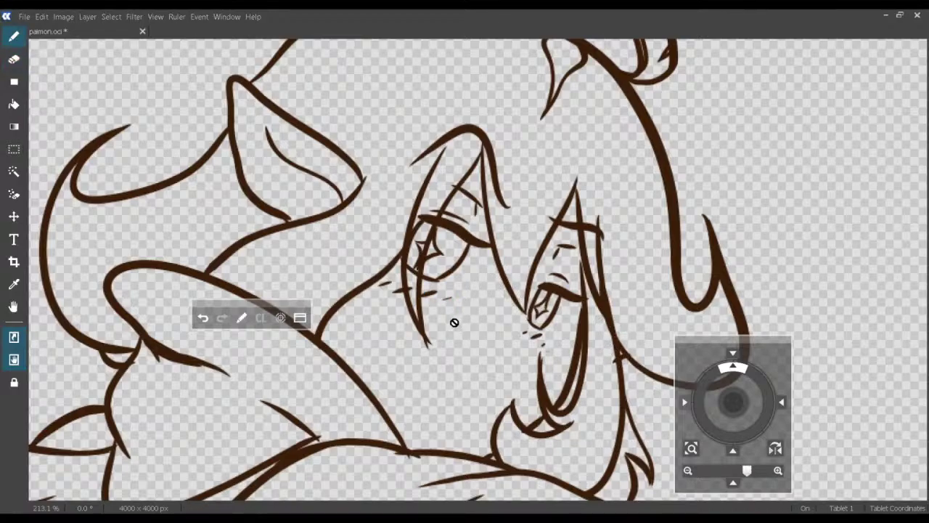
pyautogui.hotkey('ctrl', 's')
pyautogui.moveTo(446, 316); pyautogui.dragTo(504, 342)
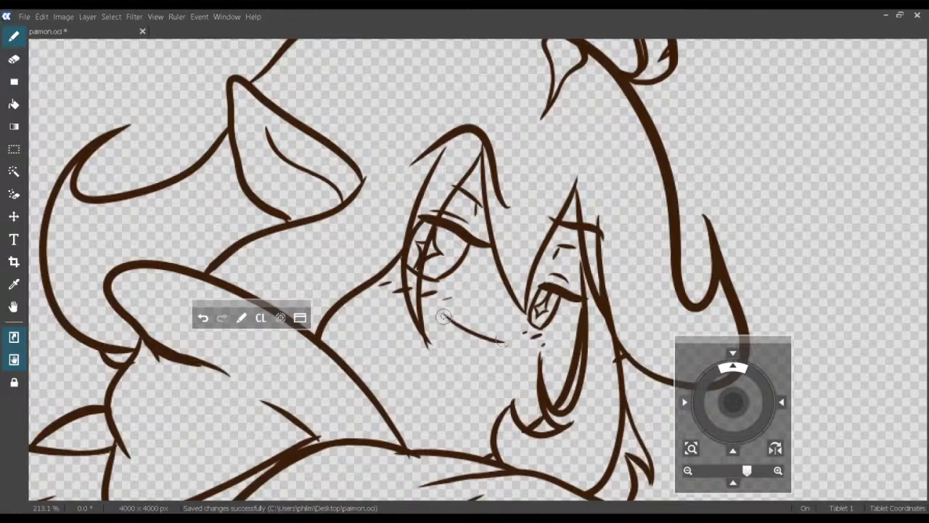
pyautogui.hotkey('ctrl', 'z')
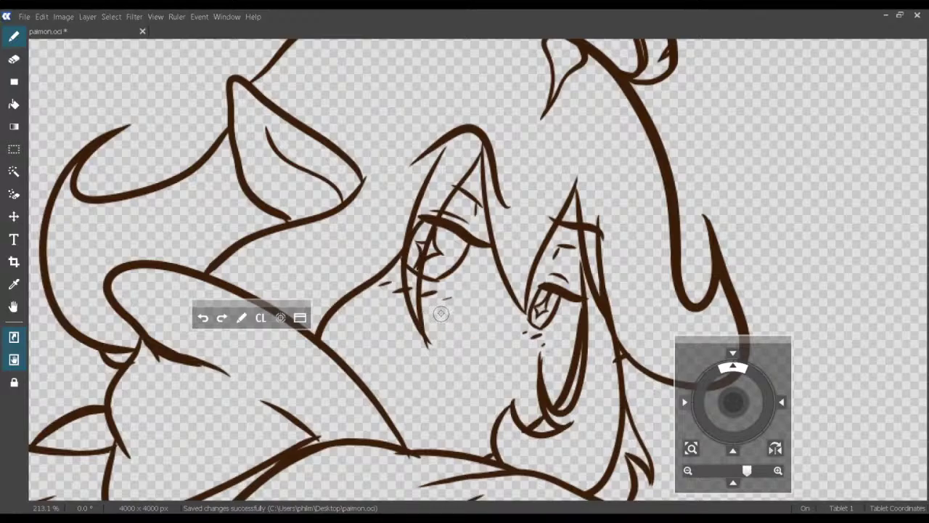
pyautogui.hotkey('ctrl', 'y')
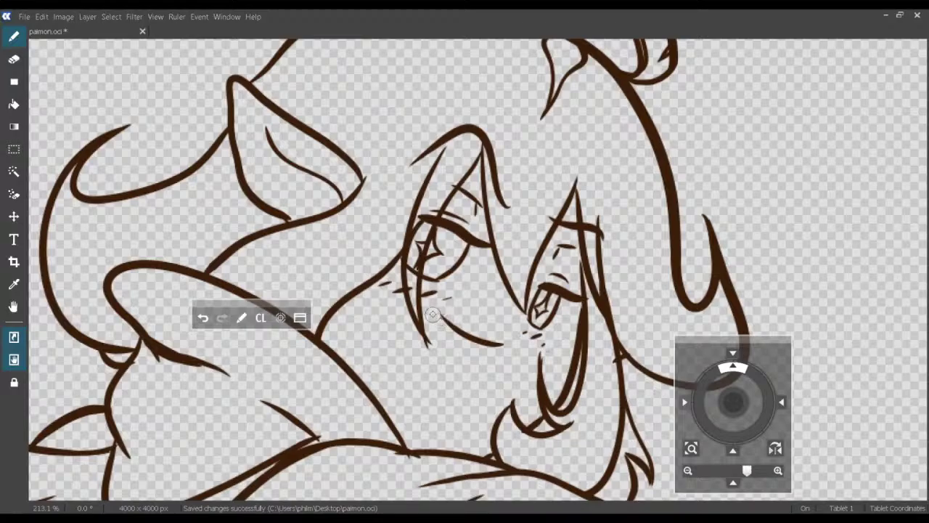
pyautogui.moveTo(432, 315)
pyautogui.mouseDown()
pyautogui.moveTo(391, 361)
pyautogui.moveTo(396, 401)
pyautogui.moveTo(421, 421)
pyautogui.moveTo(485, 417)
pyautogui.moveTo(502, 359)
pyautogui.mouseUp()
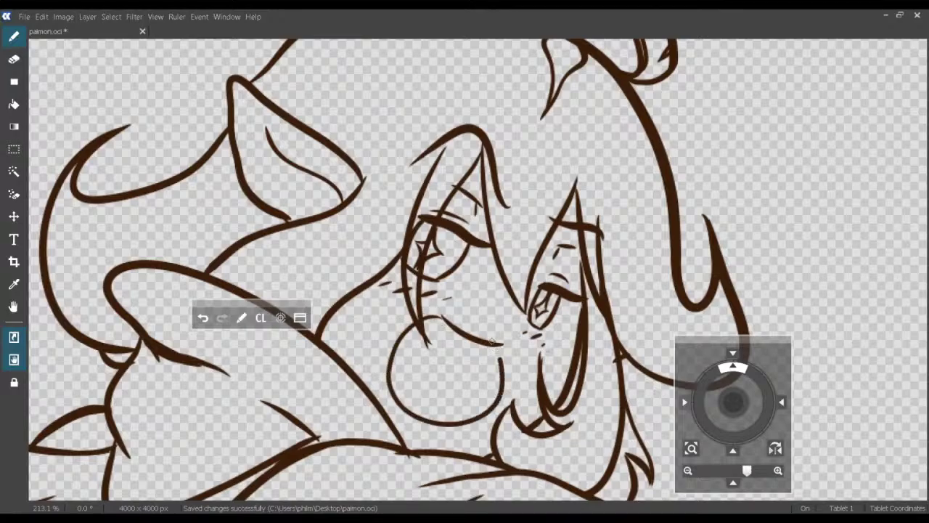
pyautogui.hotkey('ctrl', 'z')
pyautogui.hotkey('ctrl', 'z')
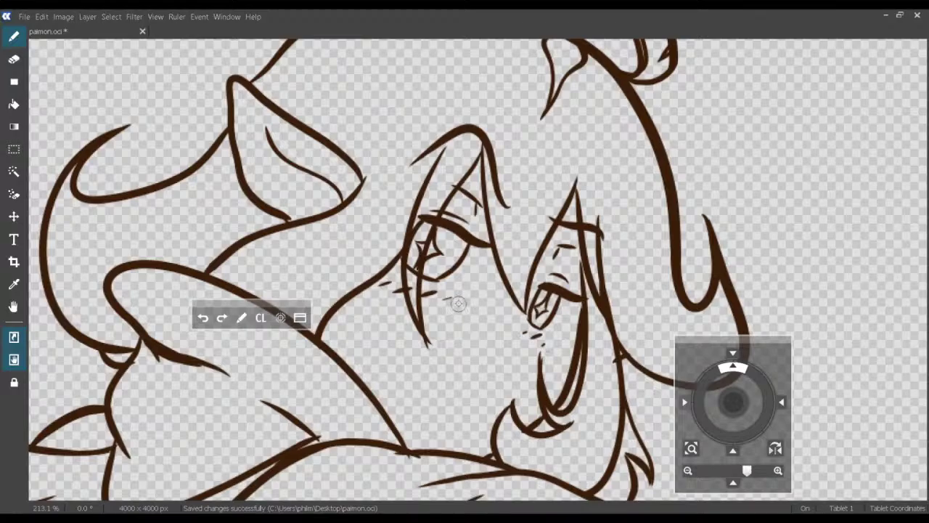
pyautogui.moveTo(460, 310)
pyautogui.mouseDown()
pyautogui.moveTo(485, 329)
pyautogui.moveTo(506, 329)
pyautogui.mouseUp()
pyautogui.moveTo(458, 303)
pyautogui.mouseDown()
pyautogui.moveTo(428, 329)
pyautogui.moveTo(418, 400)
pyautogui.mouseUp()
pyautogui.hotkey('ctrl', 'z')
pyautogui.moveTo(459, 303)
pyautogui.mouseDown()
pyautogui.moveTo(422, 319)
pyautogui.moveTo(404, 363)
pyautogui.mouseUp()
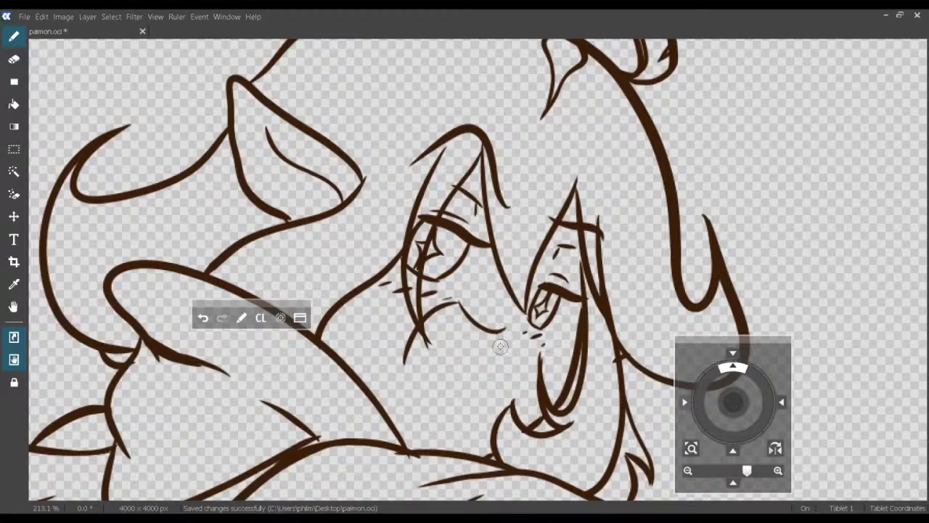
pyautogui.moveTo(501, 334)
pyautogui.mouseDown()
pyautogui.moveTo(495, 394)
pyautogui.moveTo(474, 414)
pyautogui.mouseUp()
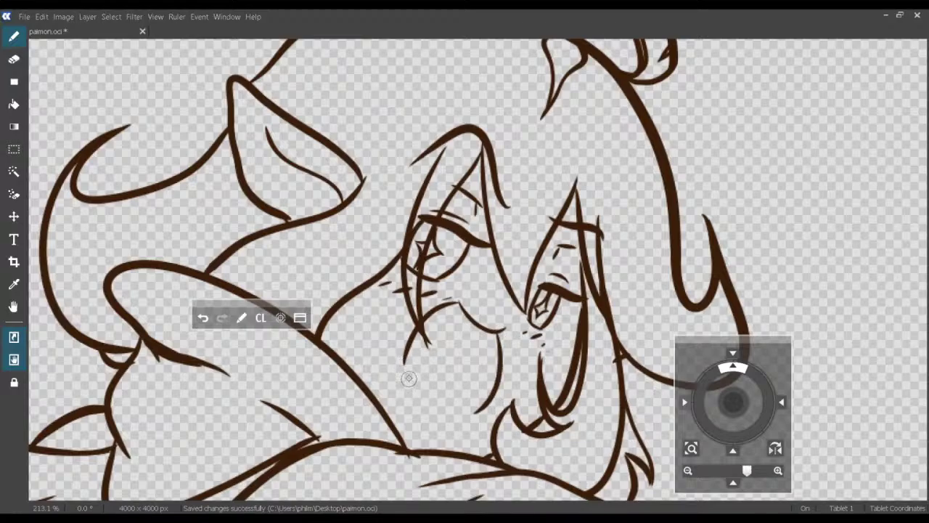
pyautogui.moveTo(436, 308); pyautogui.dragTo(478, 352)
pyautogui.moveTo(405, 353)
pyautogui.mouseDown()
pyautogui.moveTo(435, 395)
pyautogui.moveTo(476, 405)
pyautogui.mouseUp()
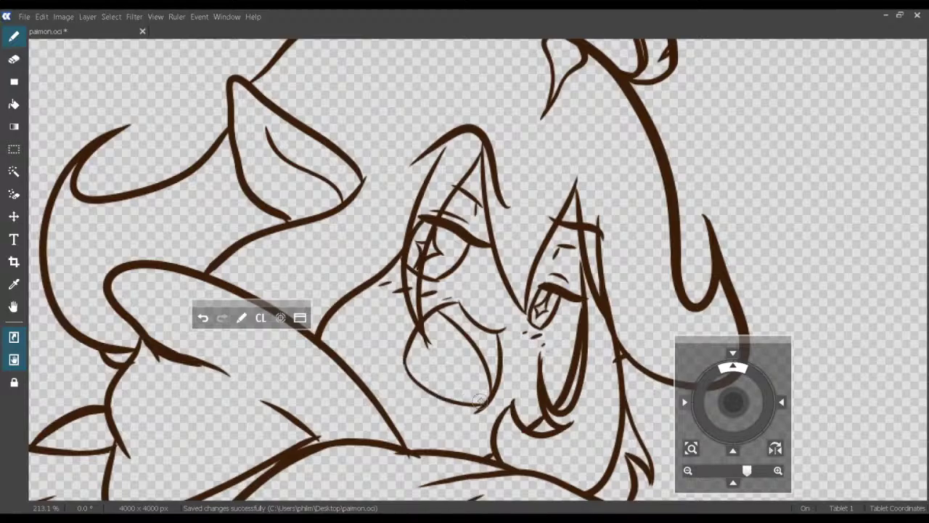
pyautogui.moveTo(532, 363); pyautogui.dragTo(531, 392)
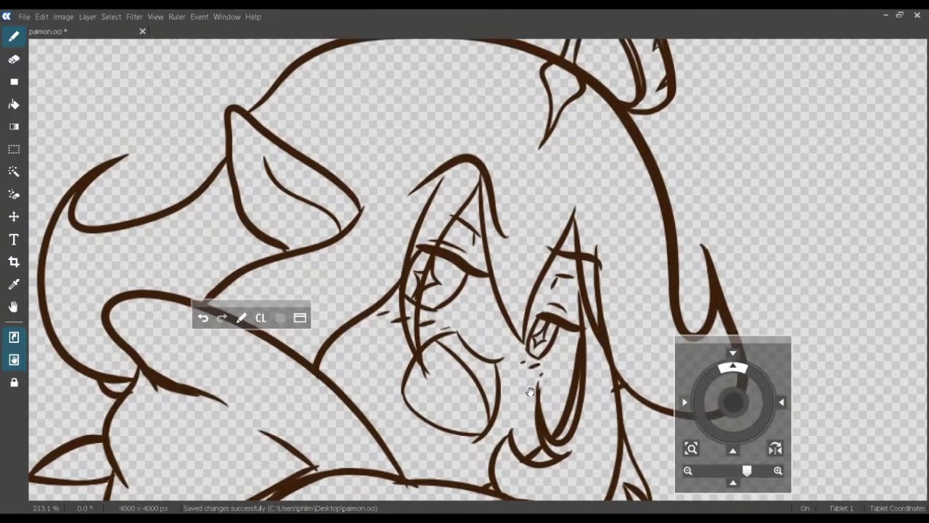
pyautogui.hotkey('ctrl', 'z')
pyautogui.hotkey('ctrl', 'z')
pyautogui.hotkey('ctrl', 'z')
pyautogui.hotkey('ctrl', 'z')
pyautogui.hotkey('ctrl', 'z')
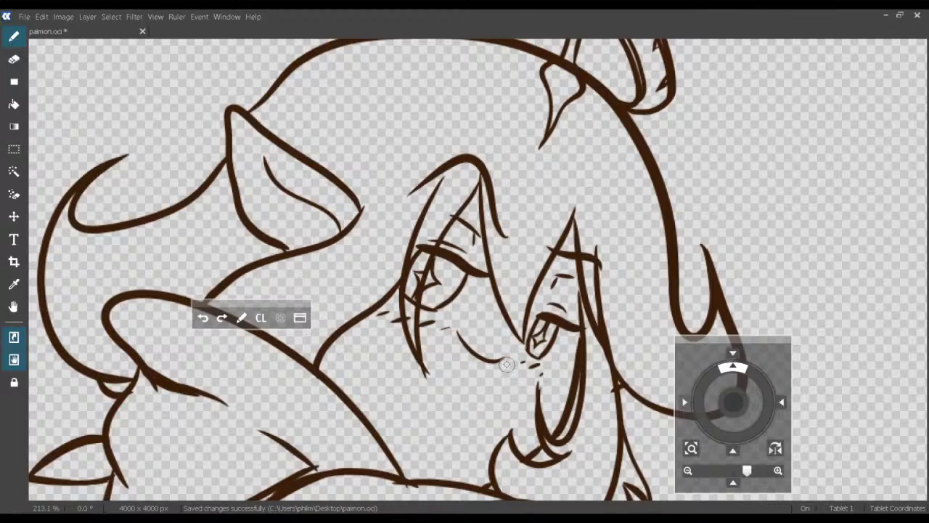
# Ink a new mouth with a wavy upper lip, rounded sides left open at the bottom, and an inner line below the lip.
pyautogui.moveTo(507, 364)
pyautogui.mouseDown()
pyautogui.moveTo(473, 378)
pyautogui.moveTo(418, 364)
pyautogui.moveTo(402, 389)
pyautogui.moveTo(430, 428)
pyautogui.mouseUp()
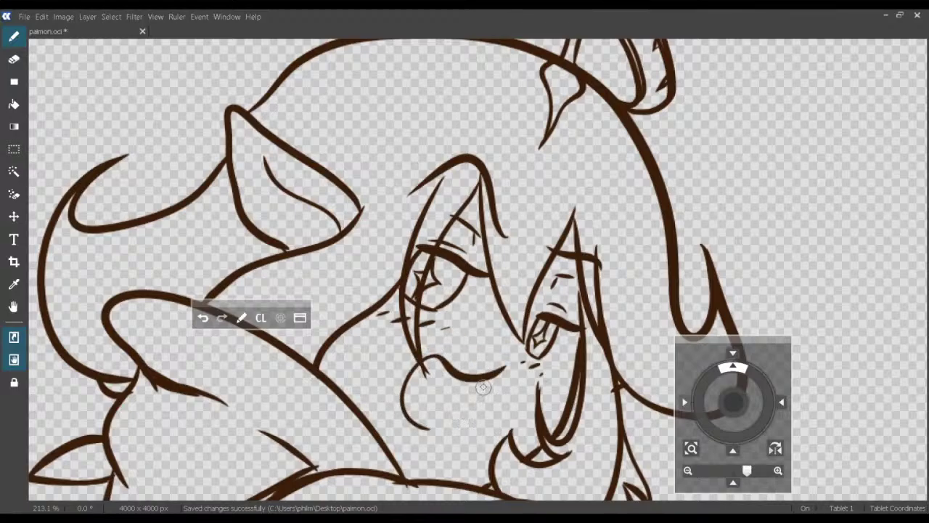
pyautogui.moveTo(488, 377)
pyautogui.mouseDown()
pyautogui.moveTo(494, 401)
pyautogui.moveTo(462, 439)
pyautogui.moveTo(438, 435)
pyautogui.mouseUp()
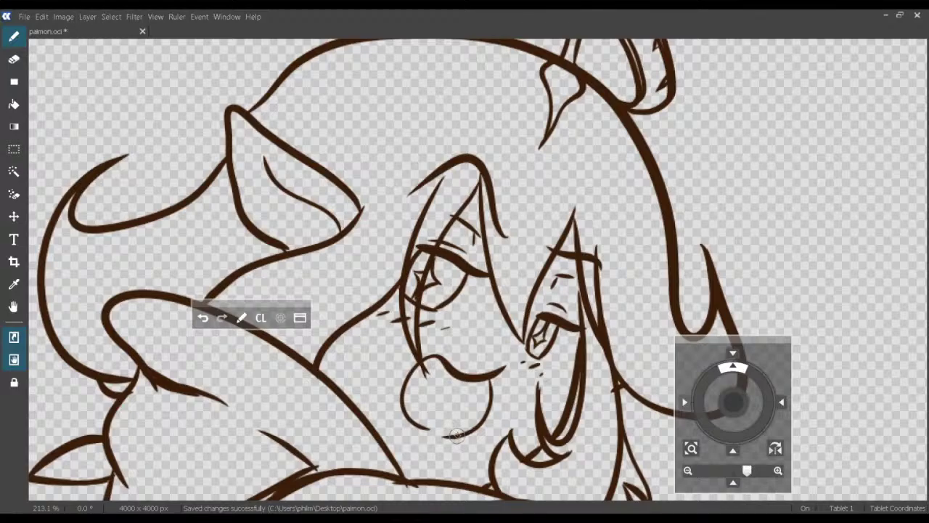
pyautogui.hotkey('ctrl', 'z')
pyautogui.moveTo(489, 381)
pyautogui.mouseDown()
pyautogui.moveTo(489, 403)
pyautogui.moveTo(471, 427)
pyautogui.moveTo(449, 427)
pyautogui.mouseUp()
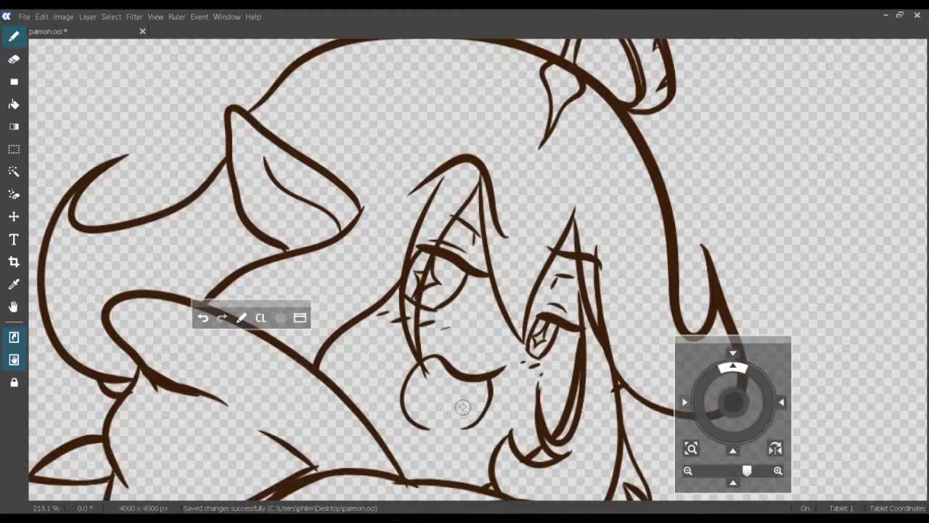
pyautogui.moveTo(475, 383)
pyautogui.mouseDown()
pyautogui.moveTo(451, 385)
pyautogui.moveTo(424, 361)
pyautogui.mouseUp()
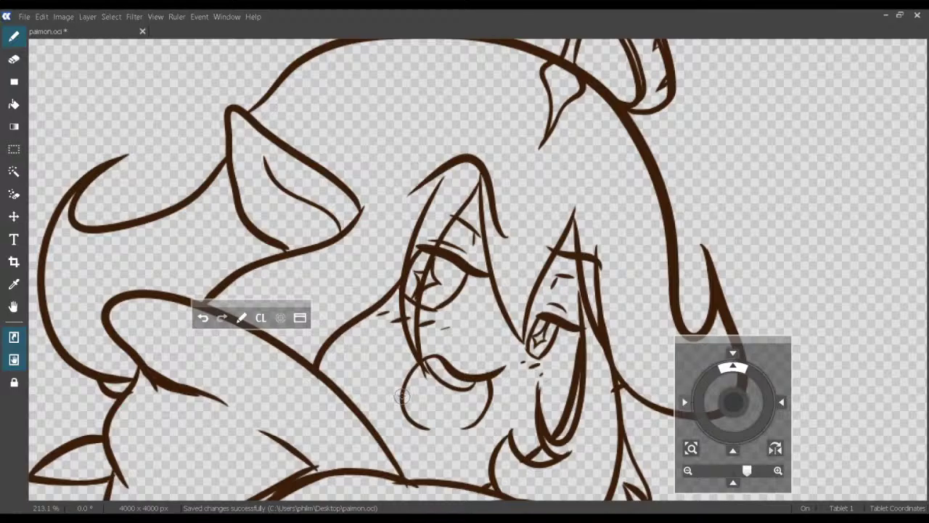
# Ink a small bean-shaped tongue outline inside the new mouth, undoing the unsatisfactory strokes.
pyautogui.moveTo(402, 396)
pyautogui.mouseDown()
pyautogui.moveTo(445, 420)
pyautogui.moveTo(432, 404)
pyautogui.moveTo(408, 408)
pyautogui.moveTo(420, 389)
pyautogui.moveTo(439, 398)
pyautogui.moveTo(439, 411)
pyautogui.moveTo(408, 400)
pyautogui.moveTo(427, 420)
pyautogui.moveTo(454, 421)
pyautogui.moveTo(464, 408)
pyautogui.moveTo(450, 397)
pyautogui.moveTo(431, 402)
pyautogui.moveTo(440, 410)
pyautogui.moveTo(411, 388)
pyautogui.moveTo(440, 411)
pyautogui.mouseUp()
pyautogui.hotkey('ctrl', 'z')
pyautogui.hotkey('ctrl', 'z')
pyautogui.hotkey('ctrl', 'z')
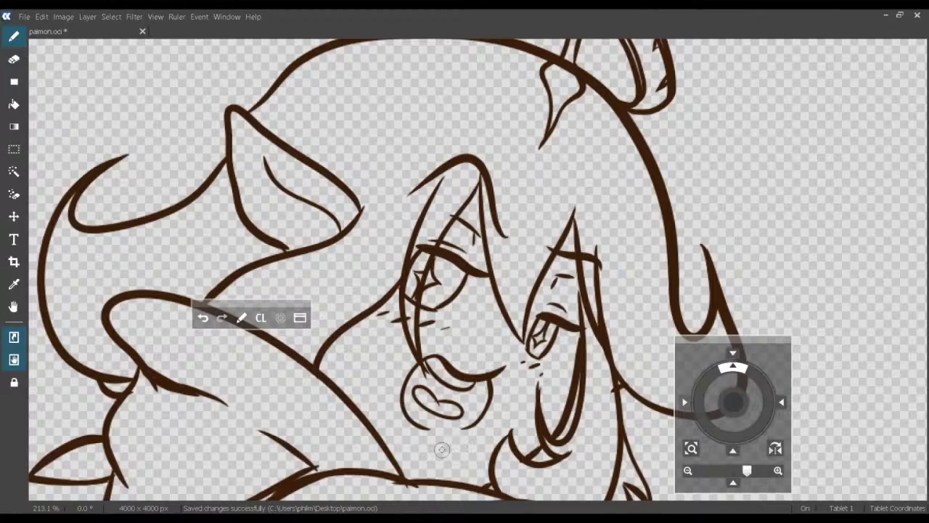
# Ink a thin curved line below the mouth, try and undo an extra stroke at the upper lip, and save the drawing.
pyautogui.moveTo(401, 438)
pyautogui.mouseDown()
pyautogui.moveTo(434, 459)
pyautogui.moveTo(494, 448)
pyautogui.moveTo(502, 378)
pyautogui.mouseUp()
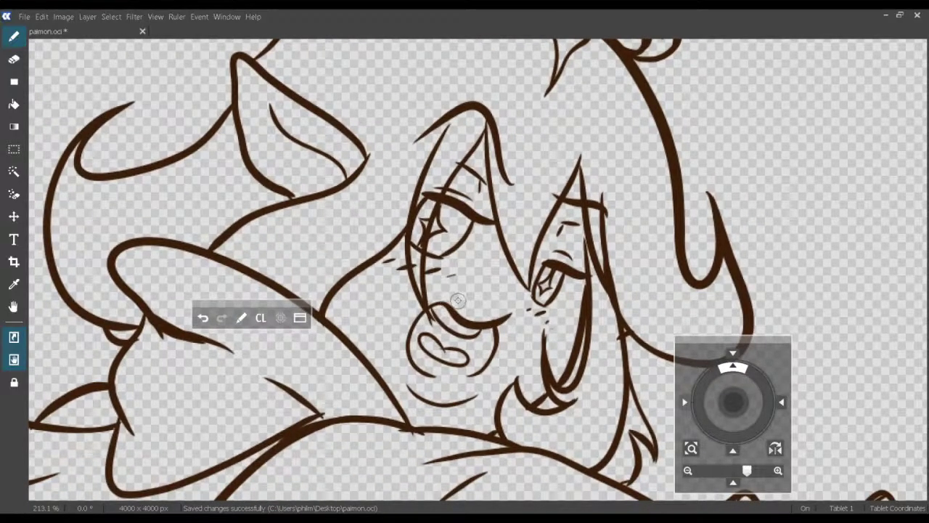
pyautogui.moveTo(472, 304); pyautogui.dragTo(513, 314)
pyautogui.hotkey('ctrl', 'z')
pyautogui.hotkey('ctrl', 's')
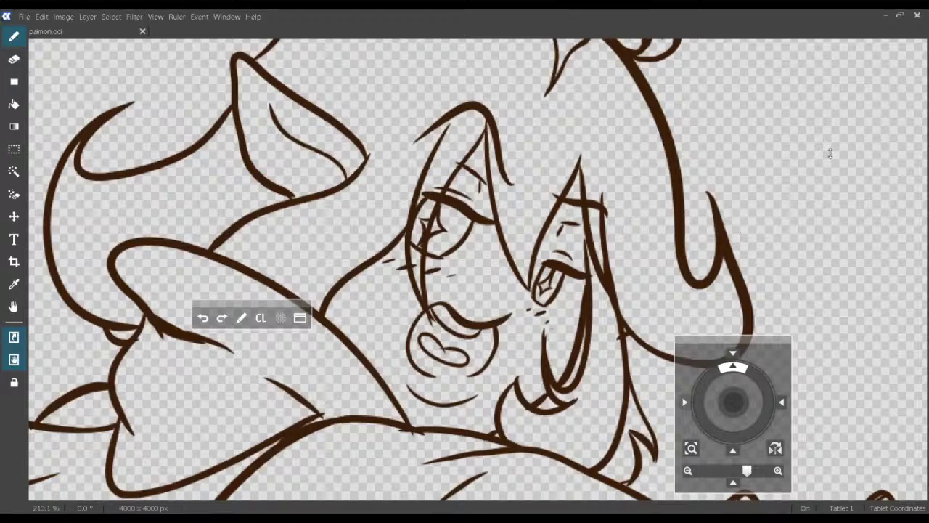
# Try a jaw line below the mouth, running from the hair lock towards the collar.
pyautogui.moveTo(843, 127)
pyautogui.mouseDown()
pyautogui.moveTo(833, 126)
pyautogui.moveTo(842, 125)
pyautogui.mouseUp()
pyautogui.moveTo(515, 349)
pyautogui.mouseDown()
pyautogui.moveTo(451, 362)
pyautogui.moveTo(467, 364)
pyautogui.mouseUp()
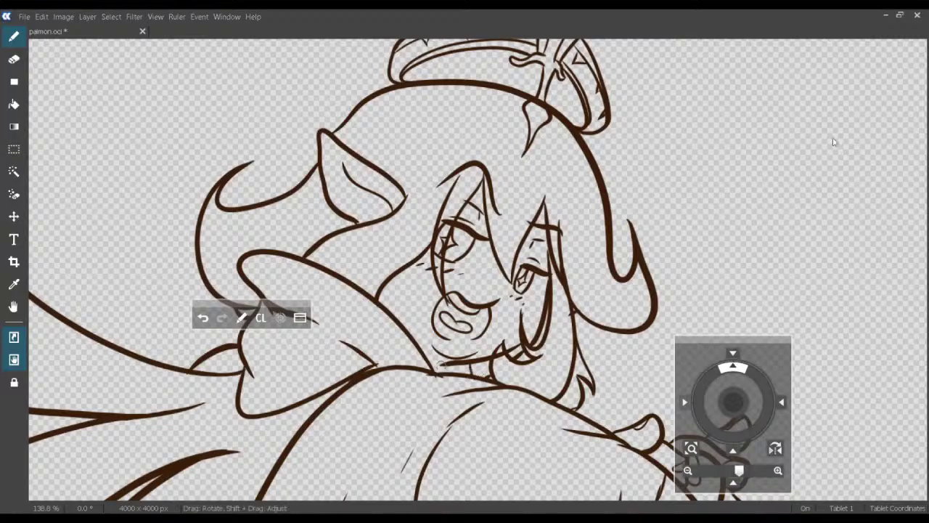
pyautogui.moveTo(833, 138)
pyautogui.mouseDown()
pyautogui.moveTo(833, 127)
pyautogui.moveTo(819, 149)
pyautogui.mouseUp()
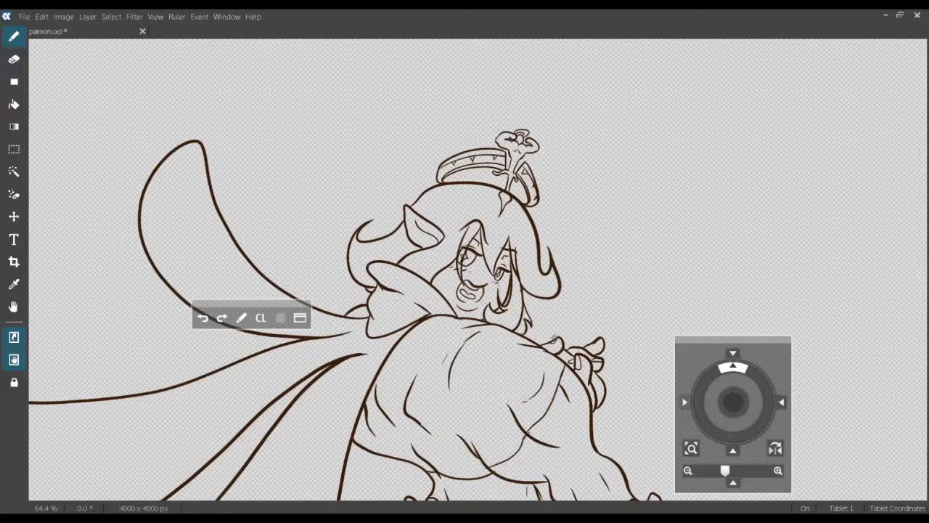
pyautogui.hotkey('ctrl', 'space')
pyautogui.moveTo(838, 136); pyautogui.dragTo(852, 133)
pyautogui.scroll(3, 851, 133)
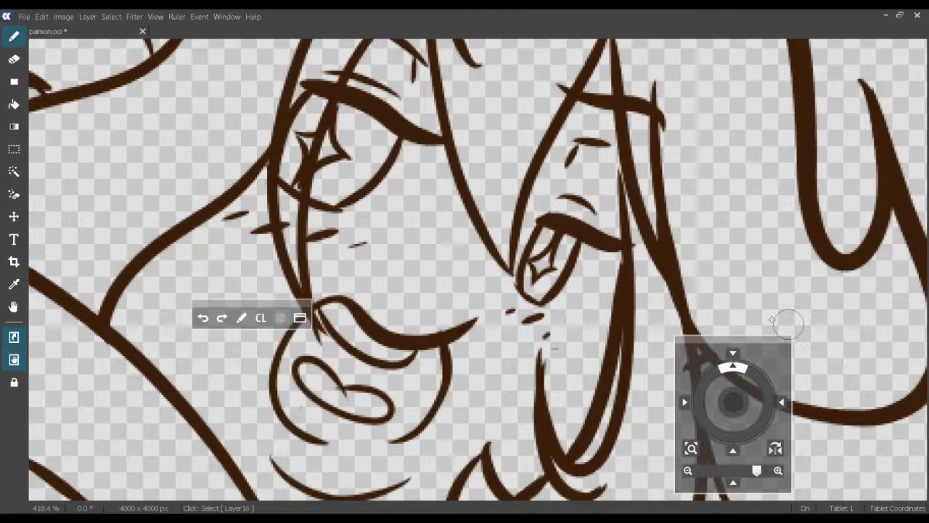
# Erase the leftover jaw-line bits between the hair locks beside the mouth.
pyautogui.click(15, 60)
pyautogui.scroll(-4, 410, 385)
pyautogui.hscroll(2, 410, 385)
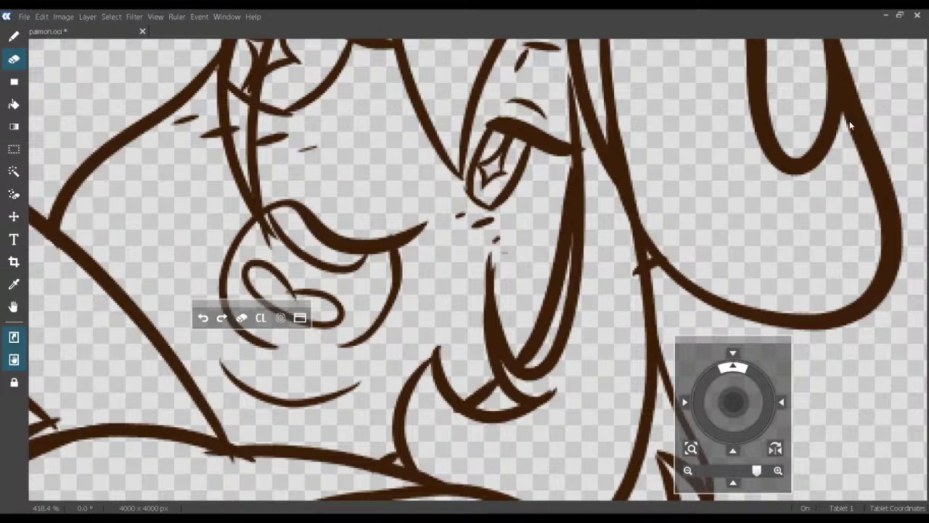
pyautogui.scroll(5, 855, 127)
pyautogui.scroll(-3, 859, 130)
pyautogui.moveTo(554, 351); pyautogui.dragTo(403, 291)
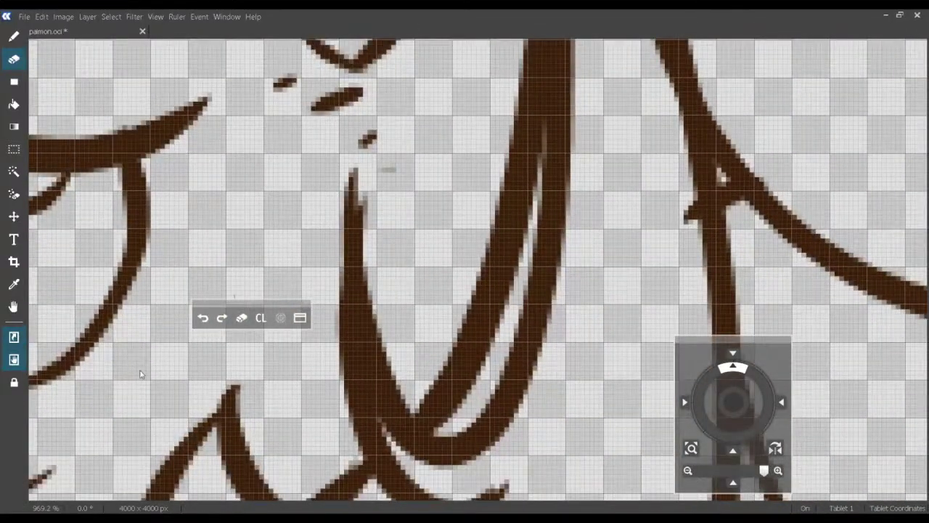
pyautogui.scroll(-3, 326, 429)
pyautogui.hscroll(1, 326, 430)
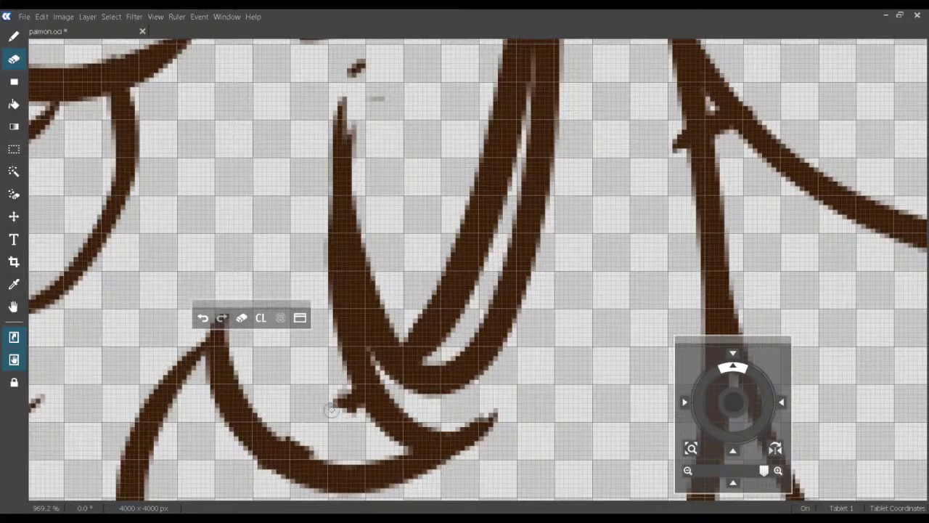
pyautogui.moveTo(286, 432)
pyautogui.mouseDown()
pyautogui.moveTo(338, 453)
pyautogui.moveTo(317, 454)
pyautogui.mouseUp()
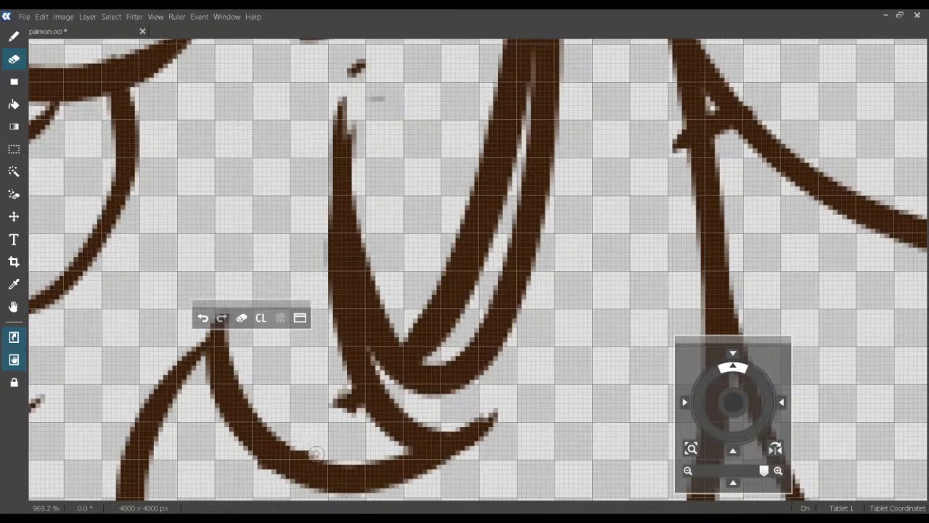
pyautogui.moveTo(331, 392)
pyautogui.mouseDown()
pyautogui.moveTo(369, 420)
pyautogui.moveTo(339, 391)
pyautogui.mouseUp()
pyautogui.hotkey('ctrl', 'z')
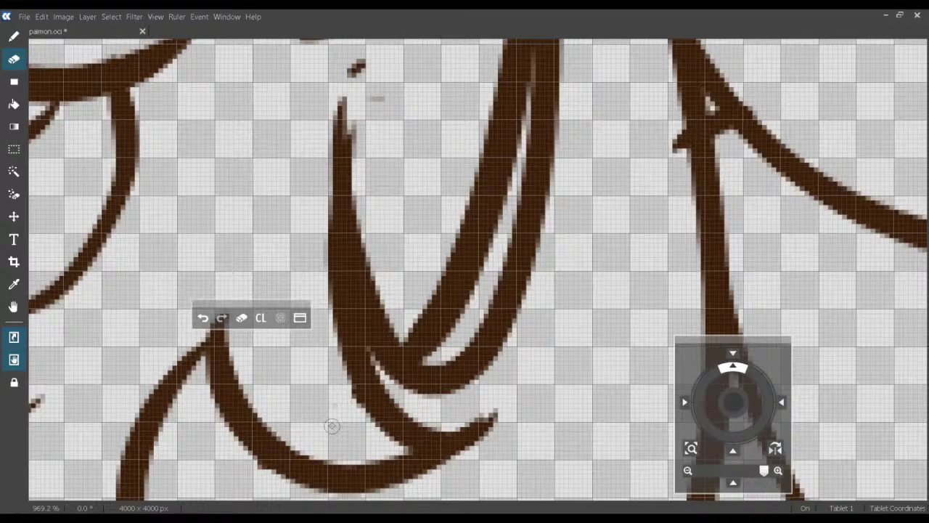
pyautogui.moveTo(382, 362)
pyautogui.mouseDown()
pyautogui.moveTo(355, 424)
pyautogui.moveTo(398, 413)
pyautogui.moveTo(379, 404)
pyautogui.mouseUp()
# Erase the old cheek line along the inside of the long hair lock below the smaller eye, including its leftover fragments.
pyautogui.scroll(5, 409, 339)
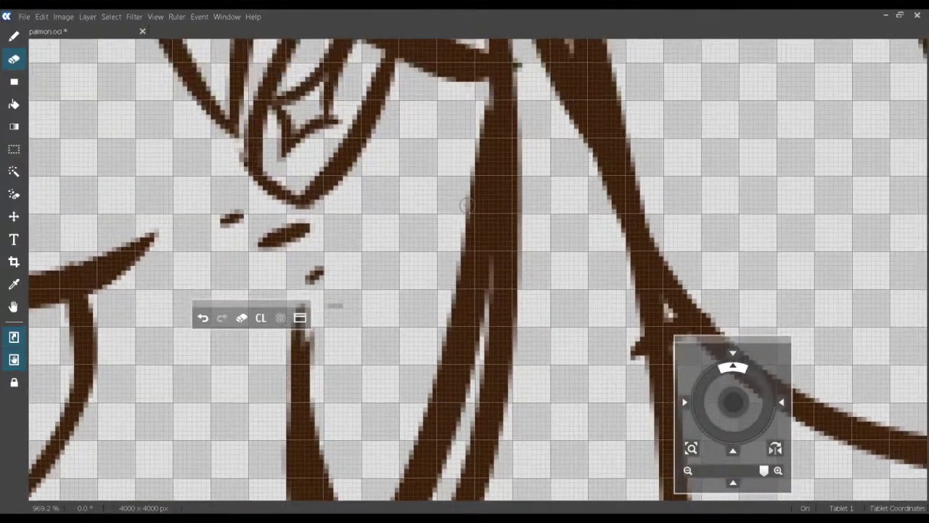
pyautogui.scroll(-1, 454, 282)
pyautogui.moveTo(473, 173)
pyautogui.mouseDown()
pyautogui.moveTo(468, 320)
pyautogui.moveTo(453, 380)
pyautogui.moveTo(470, 210)
pyautogui.mouseUp()
pyautogui.moveTo(474, 150)
pyautogui.mouseDown()
pyautogui.moveTo(480, 224)
pyautogui.moveTo(465, 392)
pyautogui.moveTo(506, 231)
pyautogui.moveTo(471, 359)
pyautogui.mouseUp()
pyautogui.hotkey('ctrl', 'z')
pyautogui.moveTo(475, 180)
pyautogui.mouseDown()
pyautogui.moveTo(479, 244)
pyautogui.moveTo(453, 408)
pyautogui.mouseUp()
pyautogui.moveTo(468, 245); pyautogui.dragTo(450, 401)
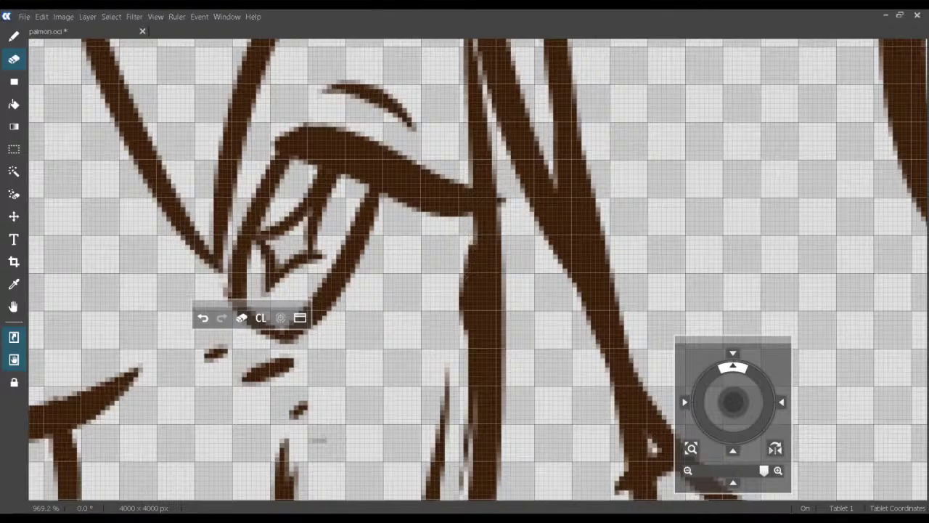
pyautogui.moveTo(469, 243); pyautogui.dragTo(450, 398)
pyautogui.moveTo(450, 312)
pyautogui.mouseDown()
pyautogui.moveTo(467, 240)
pyautogui.moveTo(483, 236)
pyautogui.moveTo(463, 398)
pyautogui.moveTo(476, 333)
pyautogui.moveTo(473, 397)
pyautogui.mouseUp()
pyautogui.moveTo(490, 306); pyautogui.dragTo(509, 205)
pyautogui.moveTo(488, 171); pyautogui.dragTo(441, 360)
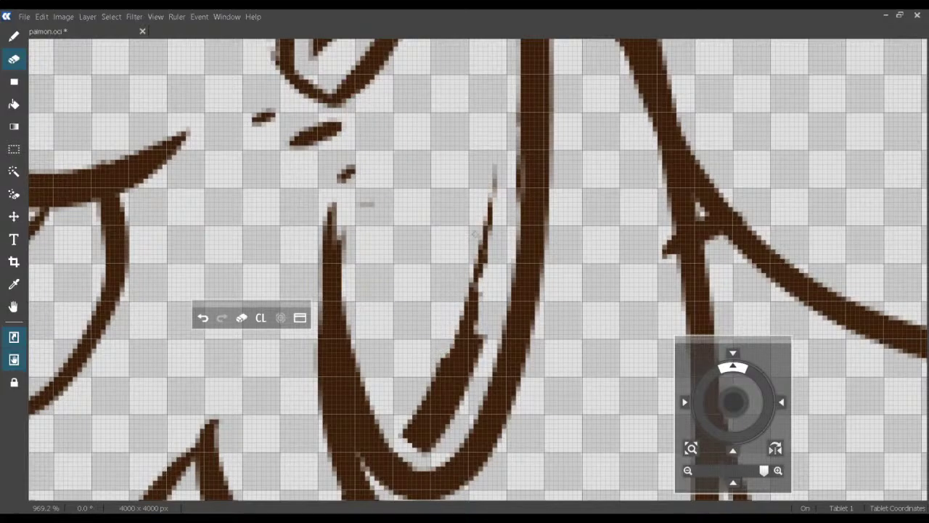
pyautogui.moveTo(474, 233)
pyautogui.mouseDown()
pyautogui.moveTo(494, 178)
pyautogui.moveTo(481, 279)
pyautogui.moveTo(447, 382)
pyautogui.moveTo(477, 329)
pyautogui.moveTo(464, 373)
pyautogui.moveTo(478, 305)
pyautogui.moveTo(471, 363)
pyautogui.moveTo(435, 390)
pyautogui.moveTo(458, 340)
pyautogui.moveTo(467, 391)
pyautogui.mouseUp()
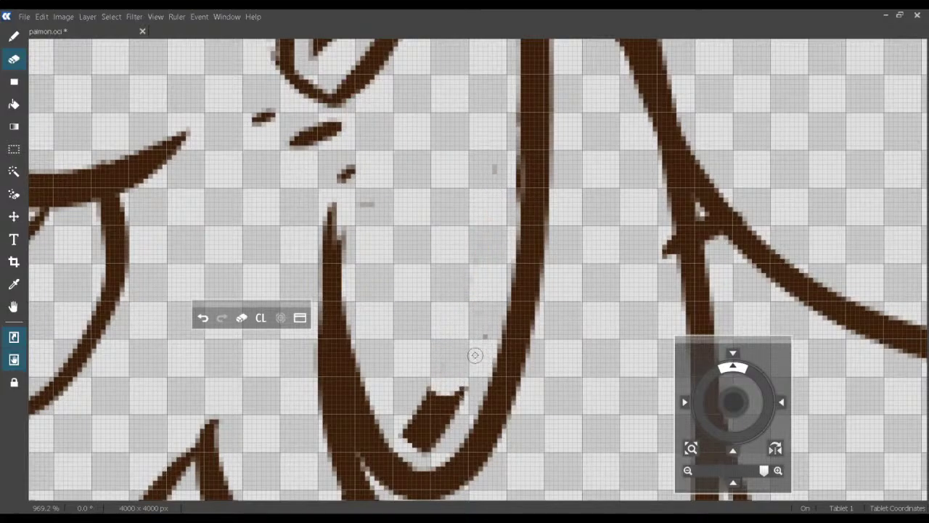
pyautogui.moveTo(483, 351)
pyautogui.mouseDown()
pyautogui.moveTo(450, 404)
pyautogui.moveTo(422, 398)
pyautogui.moveTo(429, 434)
pyautogui.moveTo(423, 416)
pyautogui.moveTo(407, 427)
pyautogui.moveTo(443, 388)
pyautogui.moveTo(431, 414)
pyautogui.mouseUp()
pyautogui.moveTo(429, 380)
pyautogui.mouseDown()
pyautogui.moveTo(446, 433)
pyautogui.moveTo(460, 428)
pyautogui.moveTo(425, 440)
pyautogui.moveTo(410, 428)
pyautogui.moveTo(414, 445)
pyautogui.moveTo(425, 423)
pyautogui.moveTo(447, 438)
pyautogui.moveTo(415, 437)
pyautogui.mouseUp()
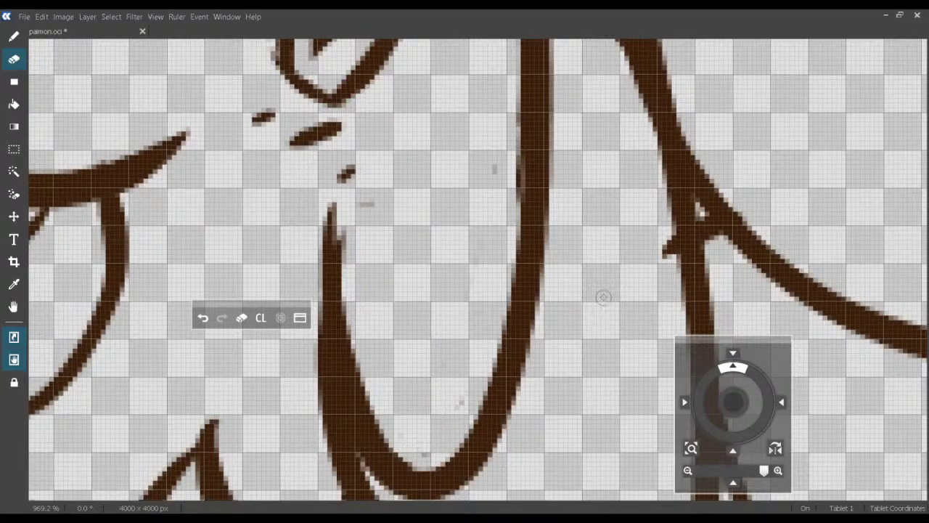
# Erase the stray nubs on the side hair outline and where the curled lock beside the chin meets the shoulder line.
pyautogui.moveTo(661, 229); pyautogui.dragTo(673, 298)
pyautogui.moveTo(665, 246); pyautogui.dragTo(670, 272)
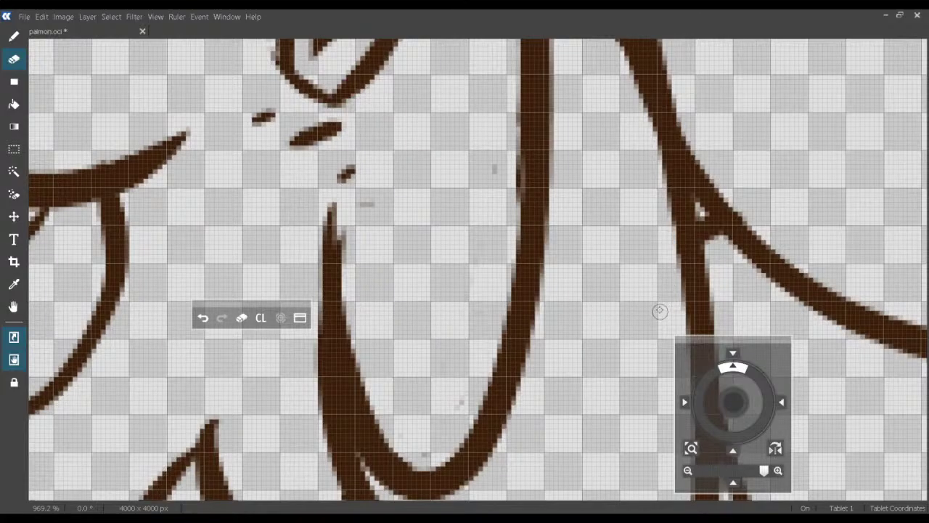
pyautogui.moveTo(512, 336)
pyautogui.mouseDown()
pyautogui.moveTo(522, 308)
pyautogui.moveTo(591, 231)
pyautogui.moveTo(503, 351)
pyautogui.mouseUp()
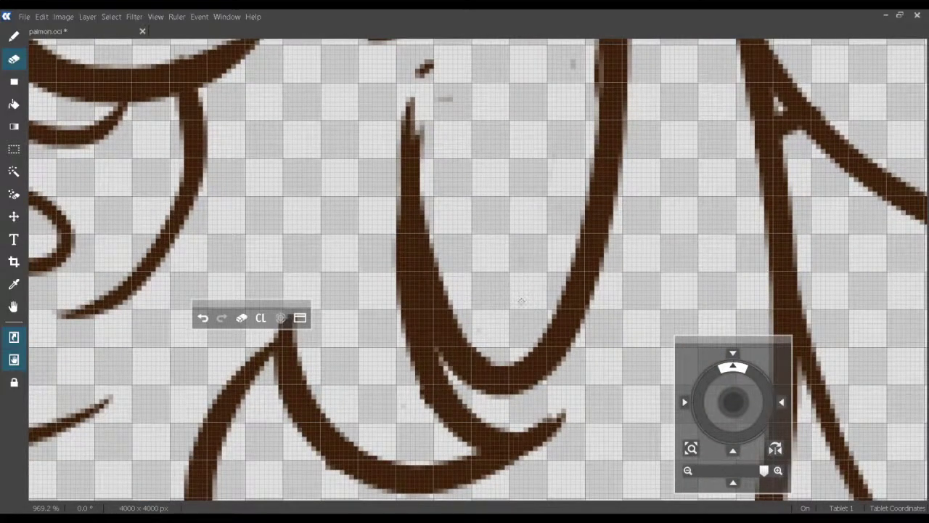
pyautogui.moveTo(392, 413); pyautogui.dragTo(459, 315)
pyautogui.moveTo(399, 363); pyautogui.dragTo(415, 371)
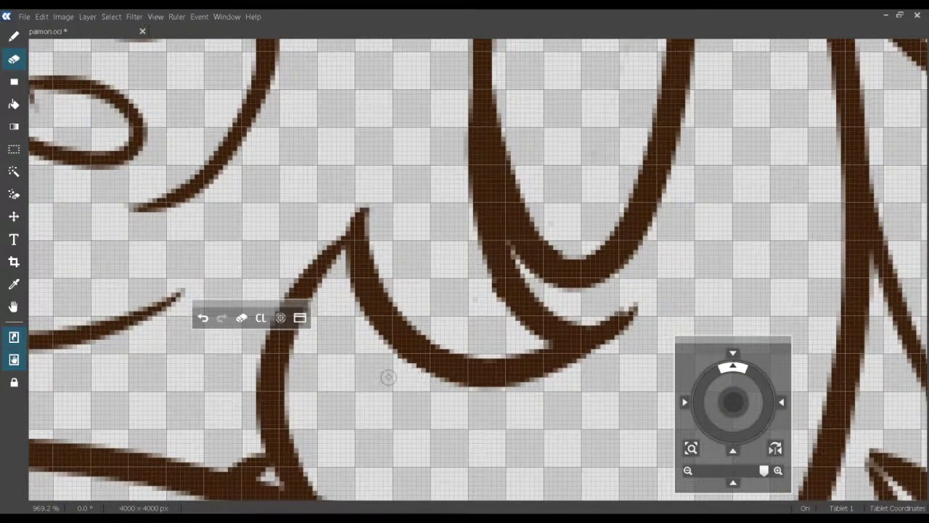
pyautogui.moveTo(298, 459); pyautogui.dragTo(433, 308)
pyautogui.moveTo(360, 316)
pyautogui.mouseDown()
pyautogui.moveTo(404, 331)
pyautogui.moveTo(381, 302)
pyautogui.moveTo(401, 337)
pyautogui.moveTo(363, 308)
pyautogui.mouseUp()
pyautogui.hotkey('ctrl', 'z')
pyautogui.hotkey('ctrl', 'z')
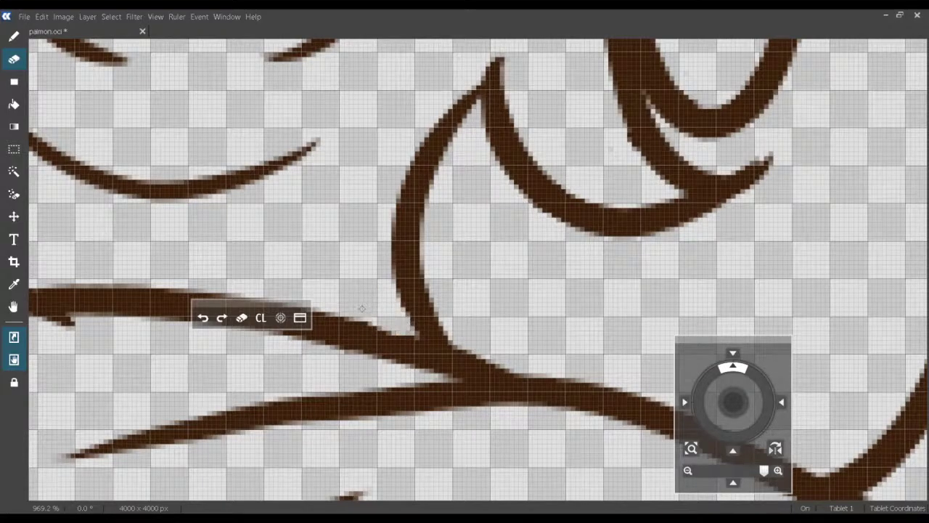
pyautogui.moveTo(401, 281); pyautogui.dragTo(482, 426)
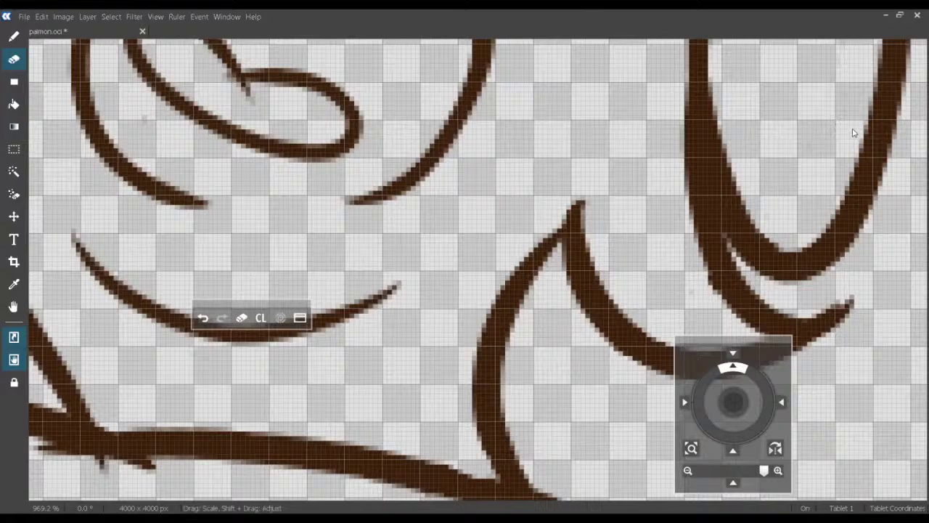
# Ink a new cheek and jaw line from inside the long hair lock down towards the collar, undoing unsatisfactory strokes.
pyautogui.scroll(-5, 846, 135)
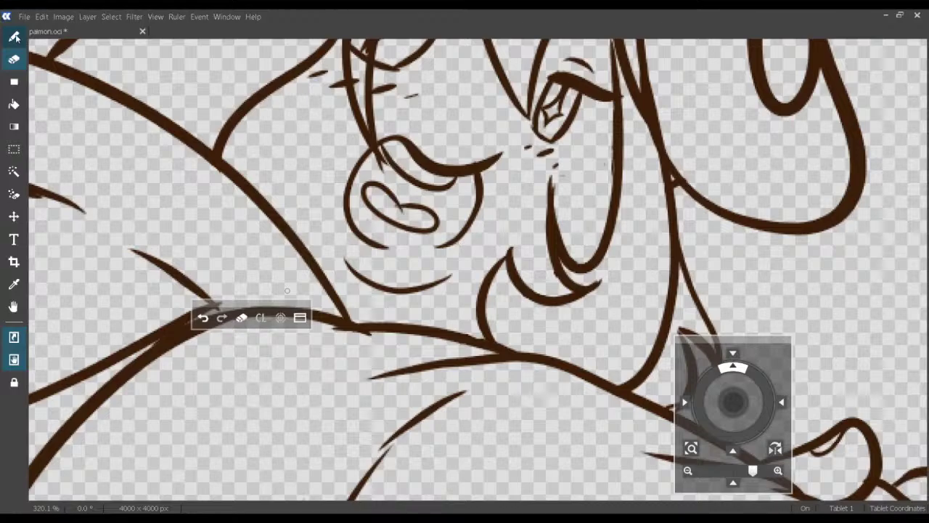
pyautogui.click(12, 36)
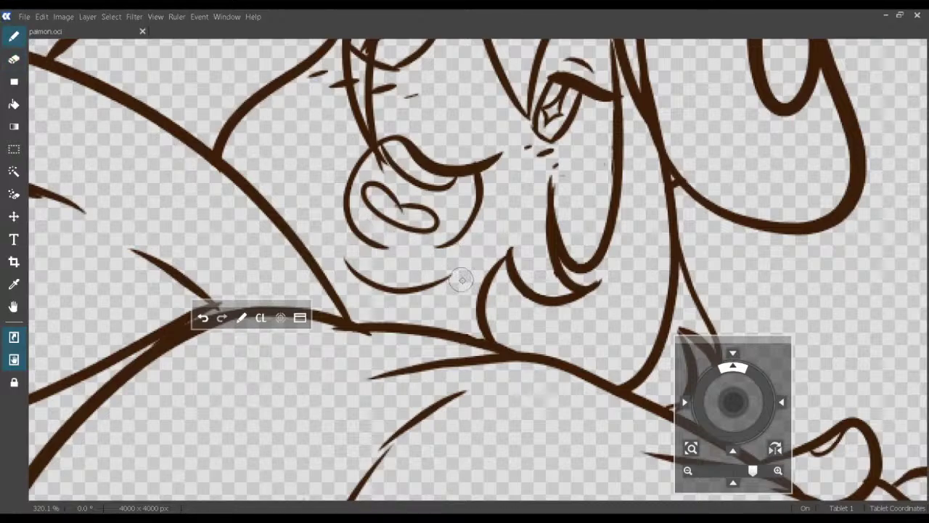
pyautogui.moveTo(459, 285); pyautogui.dragTo(447, 418)
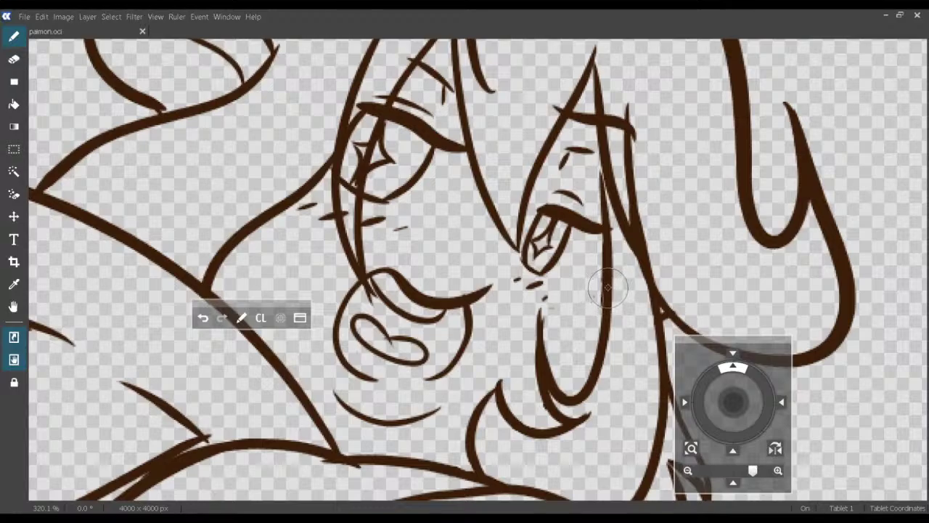
pyautogui.moveTo(592, 328)
pyautogui.mouseDown()
pyautogui.moveTo(572, 396)
pyautogui.moveTo(561, 398)
pyautogui.moveTo(586, 369)
pyautogui.moveTo(598, 379)
pyautogui.moveTo(538, 415)
pyautogui.mouseUp()
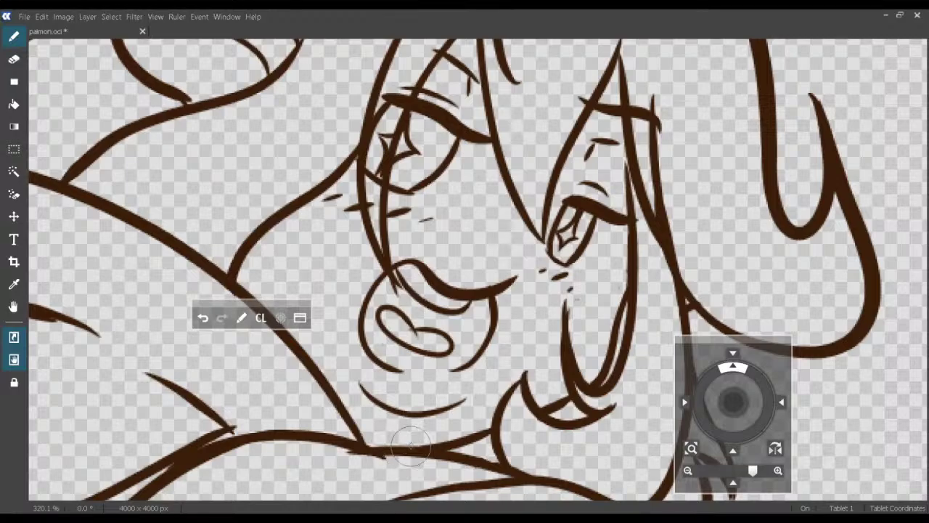
pyautogui.scroll(-7, 843, 130)
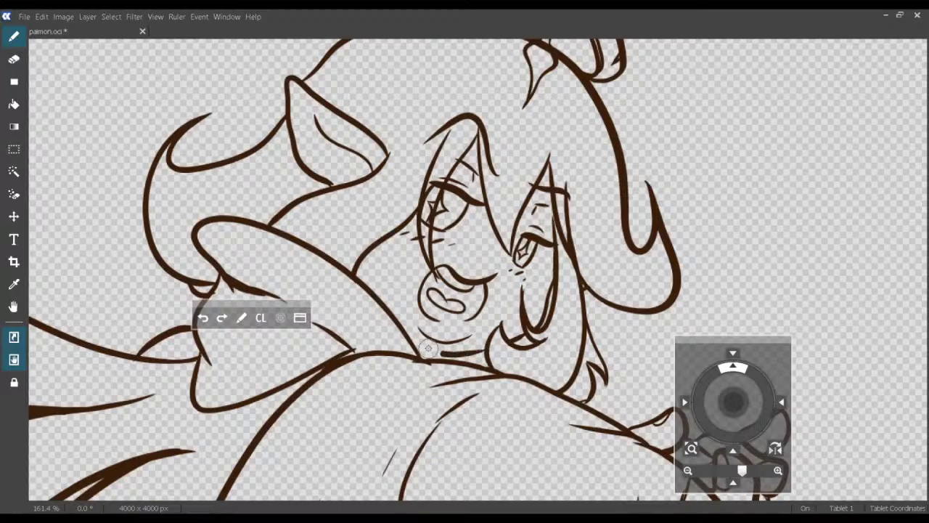
pyautogui.moveTo(489, 347)
pyautogui.mouseDown()
pyautogui.moveTo(427, 356)
pyautogui.moveTo(440, 353)
pyautogui.moveTo(510, 238)
pyautogui.moveTo(533, 236)
pyautogui.moveTo(511, 347)
pyautogui.mouseUp()
pyautogui.hotkey('ctrl', 'z')
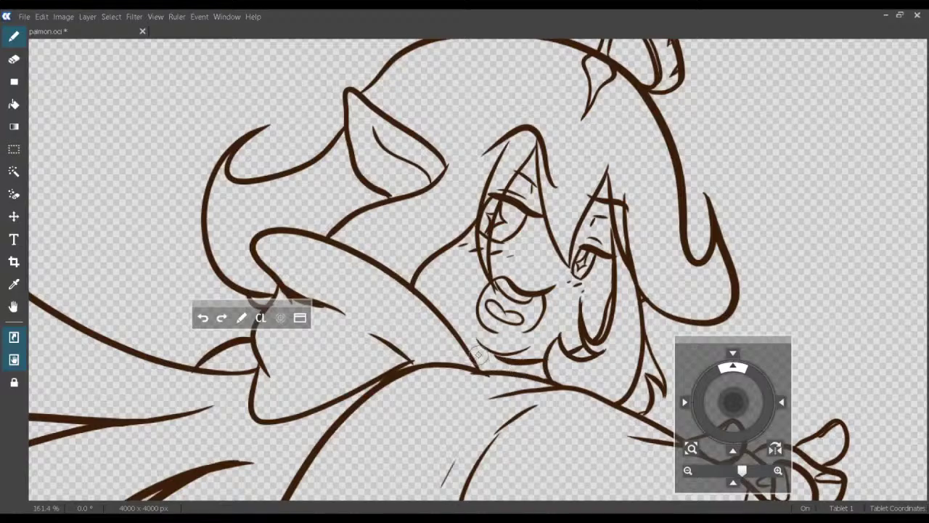
# Redraw the lower jaw line between the curled hair lock and the collar's shoulder line, undoing failed strokes, and save the drawing.
pyautogui.hotkey('ctrl', 'z')
pyautogui.moveTo(481, 361)
pyautogui.mouseDown()
pyautogui.moveTo(560, 365)
pyautogui.moveTo(479, 368)
pyautogui.mouseUp()
pyautogui.hotkey('ctrl', 'z')
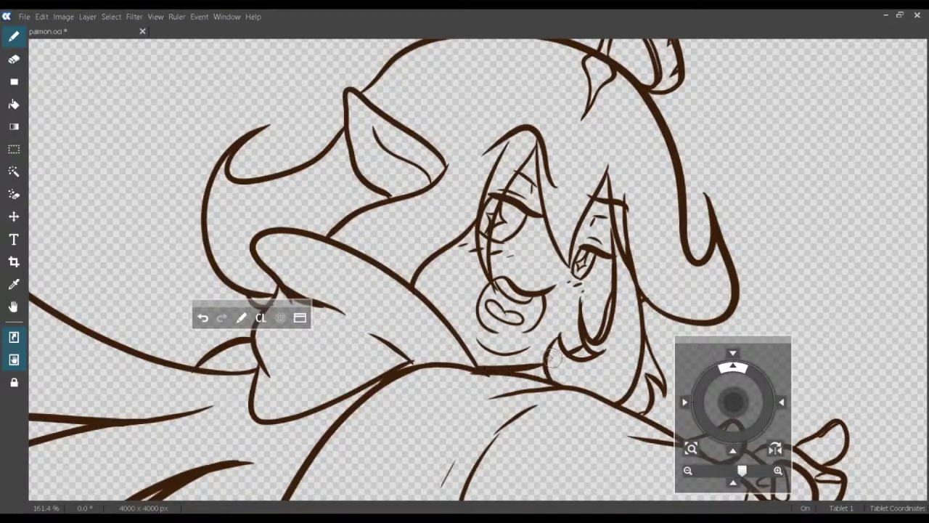
pyautogui.hotkey('ctrl', 'z')
pyautogui.moveTo(545, 363)
pyautogui.mouseDown()
pyautogui.moveTo(510, 368)
pyautogui.moveTo(524, 364)
pyautogui.mouseUp()
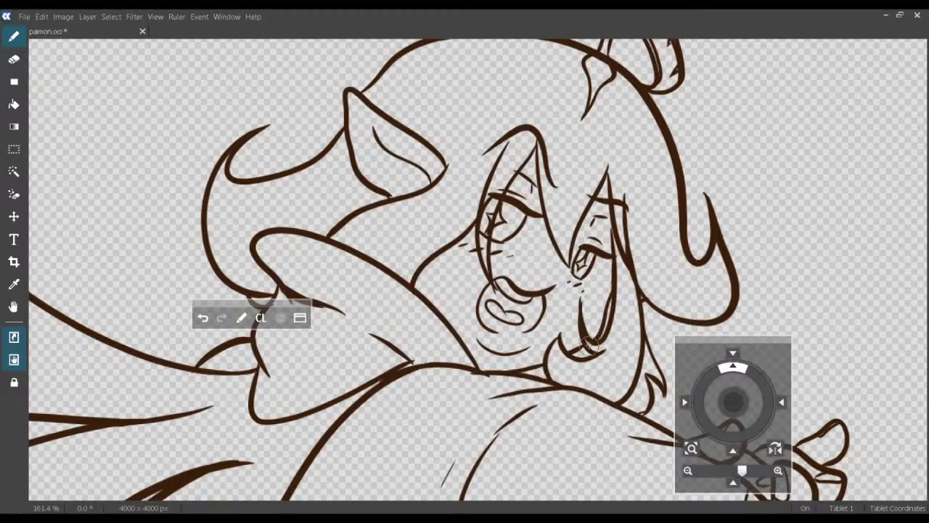
pyautogui.hotkey('ctrl', 'z')
pyautogui.moveTo(842, 124); pyautogui.dragTo(827, 137)
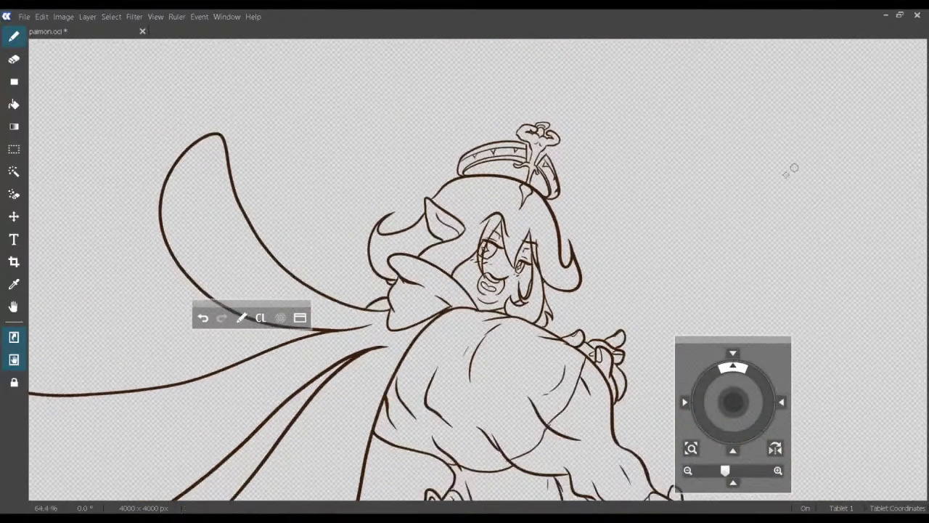
pyautogui.hotkey('ctrl', 's')
# Erase the remains of the head outline where it crosses the stem of the crown's central ornament.
pyautogui.moveTo(445, 337)
pyautogui.mouseDown()
pyautogui.moveTo(419, 301)
pyautogui.moveTo(431, 336)
pyautogui.mouseUp()
pyautogui.moveTo(457, 265); pyautogui.dragTo(466, 324)
pyautogui.moveTo(835, 133); pyautogui.dragTo(851, 135)
pyautogui.moveTo(631, 259); pyautogui.dragTo(482, 335)
pyautogui.click(14, 60)
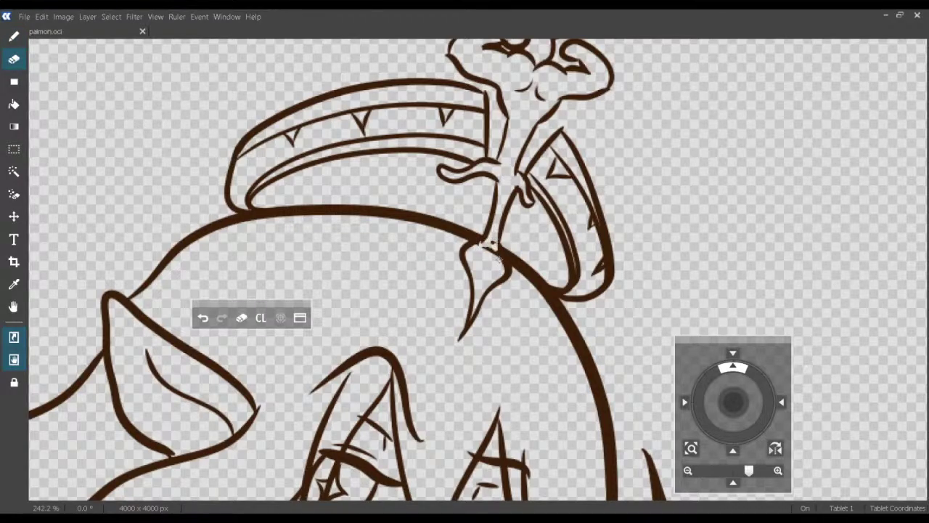
pyautogui.scroll(4, 848, 126)
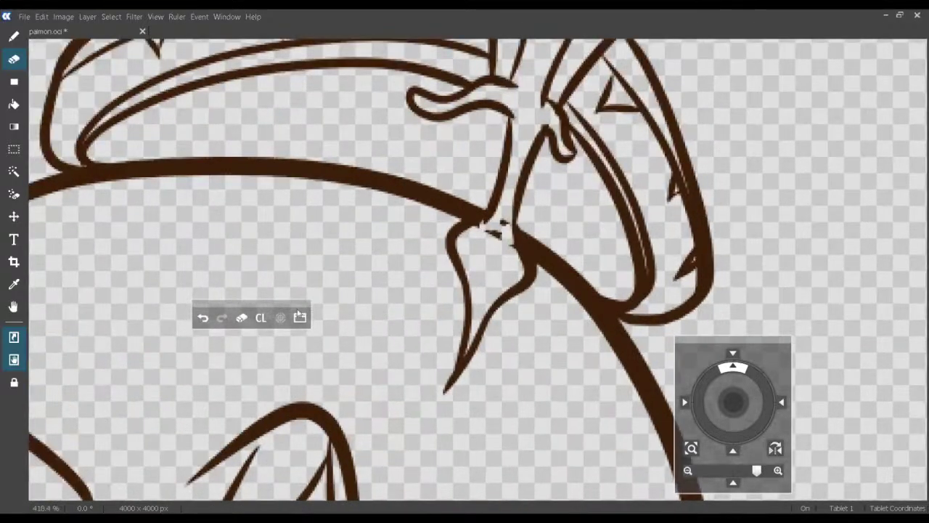
pyautogui.moveTo(507, 216)
pyautogui.mouseDown()
pyautogui.moveTo(487, 251)
pyautogui.moveTo(496, 218)
pyautogui.mouseUp()
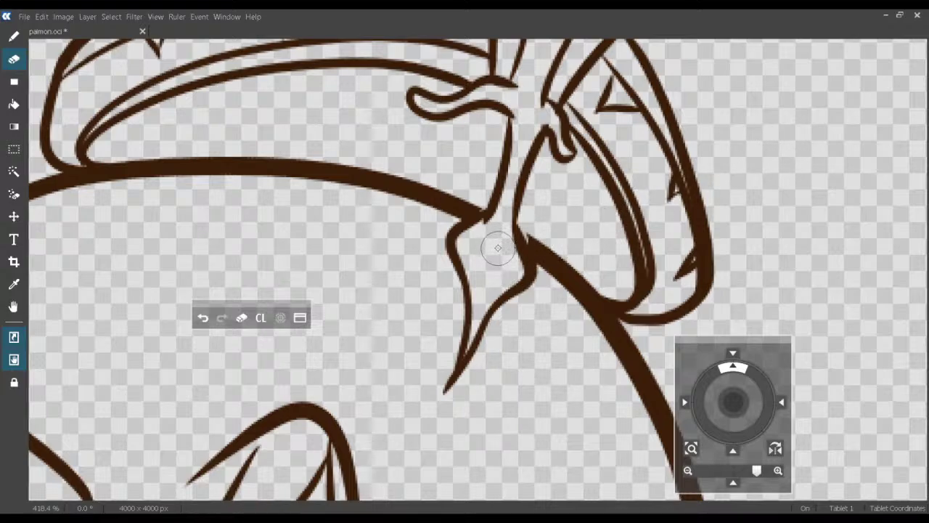
pyautogui.hotkey('ctrl', 'z')
pyautogui.moveTo(497, 229)
pyautogui.mouseDown()
pyautogui.moveTo(501, 254)
pyautogui.moveTo(503, 245)
pyautogui.mouseUp()
pyautogui.moveTo(854, 131); pyautogui.dragTo(824, 206)
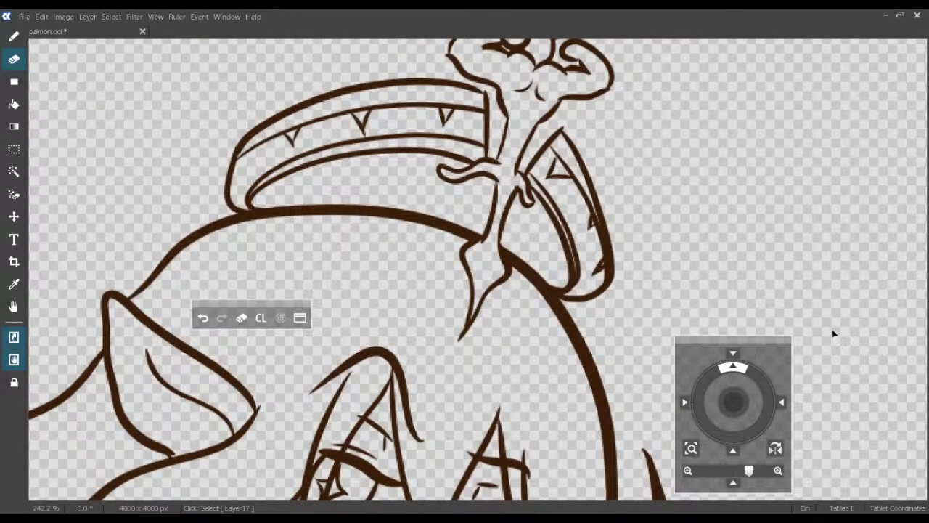
# Hide the eyes, mouth and other facial details so the hair and body outlines stand alone.
pyautogui.click(804, 305)
pyautogui.click(805, 304)
pyautogui.click(805, 304)
pyautogui.moveTo(668, 305); pyautogui.dragTo(794, 166)
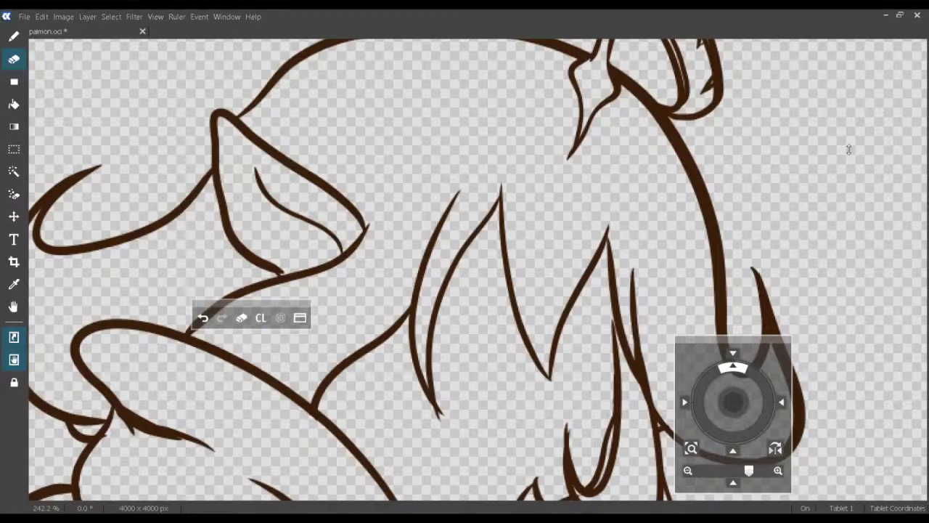
pyautogui.scroll(-5, 849, 149)
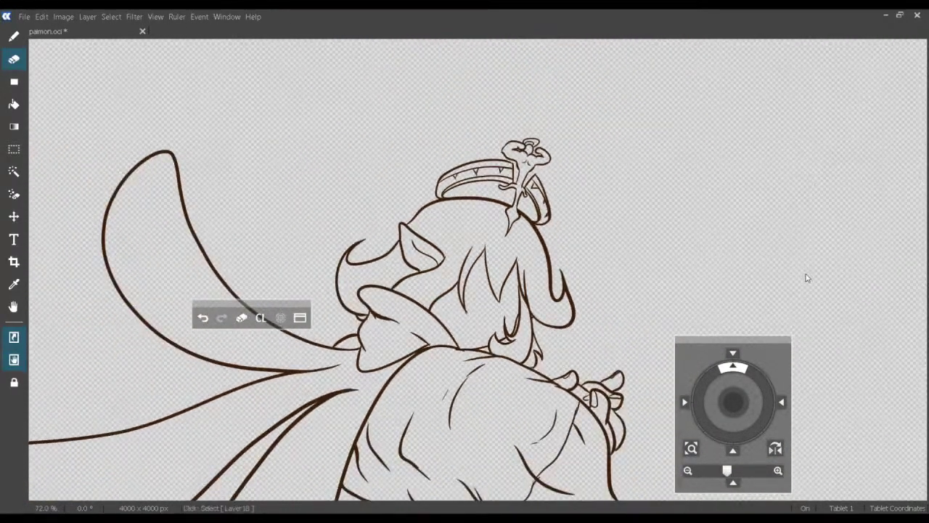
pyautogui.scroll(-4, 803, 288)
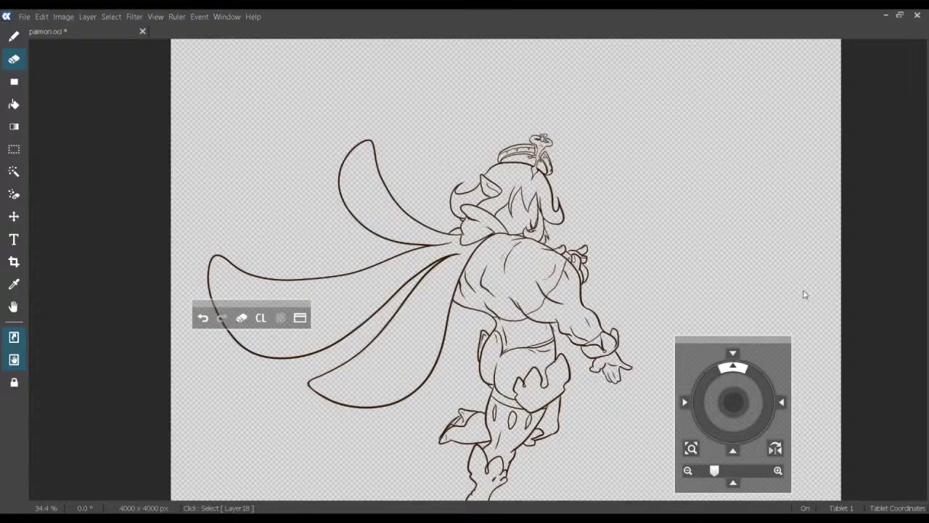
pyautogui.click(803, 305)
pyautogui.click(809, 301)
pyautogui.moveTo(823, 128); pyautogui.dragTo(828, 124)
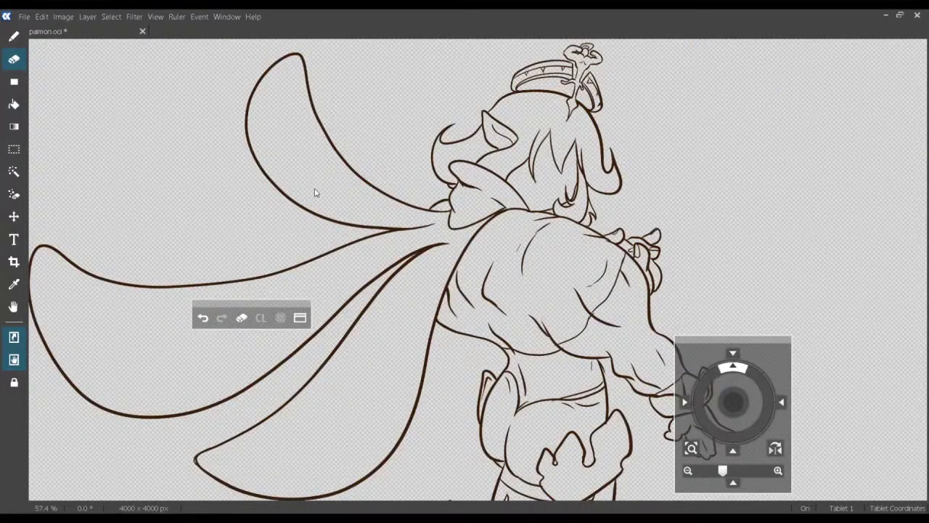
# Save the drawing and show the eyes, mouth and other facial details again to check the complete line art.
pyautogui.hotkey('ctrl', 's')
pyautogui.moveTo(488, 241); pyautogui.dragTo(439, 287)
pyautogui.click(804, 303)
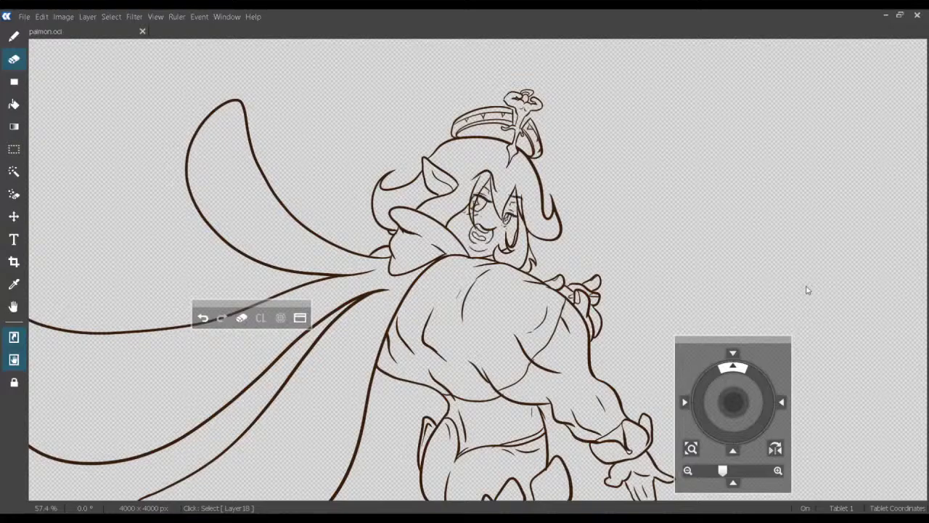
pyautogui.moveTo(725, 282); pyautogui.dragTo(746, 246)
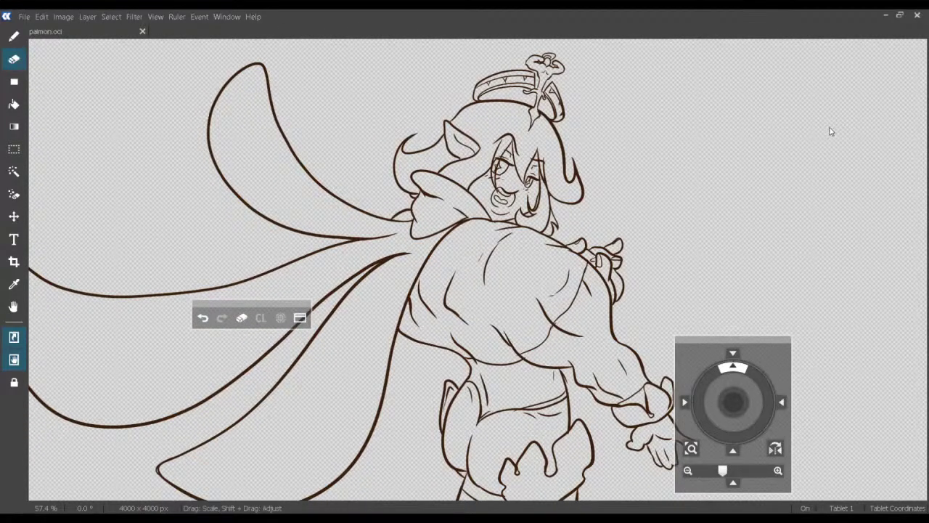
pyautogui.scroll(-3, 831, 130)
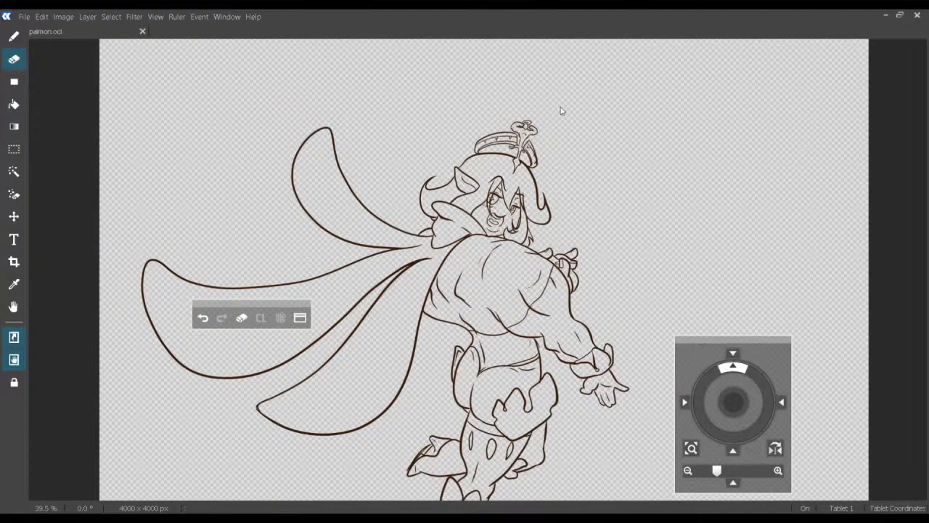
pyautogui.moveTo(864, 81)
pyautogui.mouseDown()
pyautogui.moveTo(865, 93)
pyautogui.moveTo(862, 86)
pyautogui.mouseUp()
pyautogui.scroll(5, 861, 84)
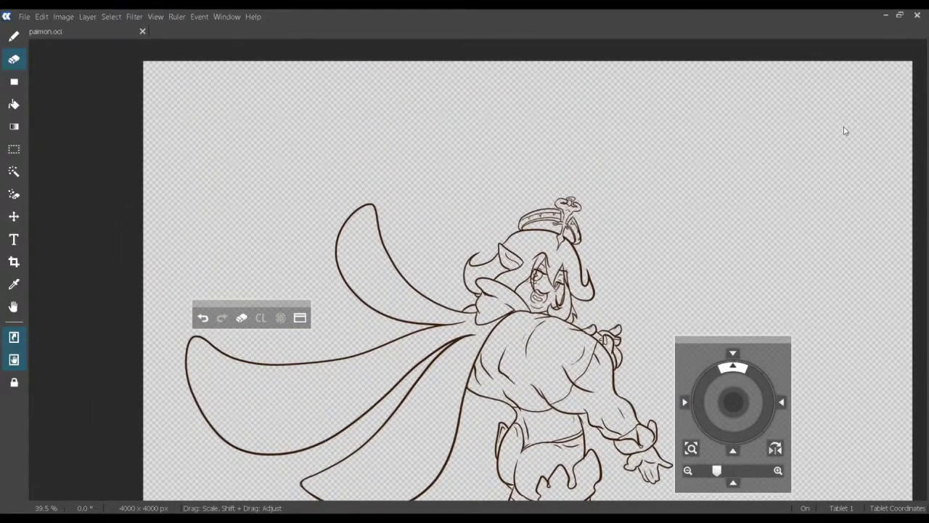
pyautogui.click(914, 129)
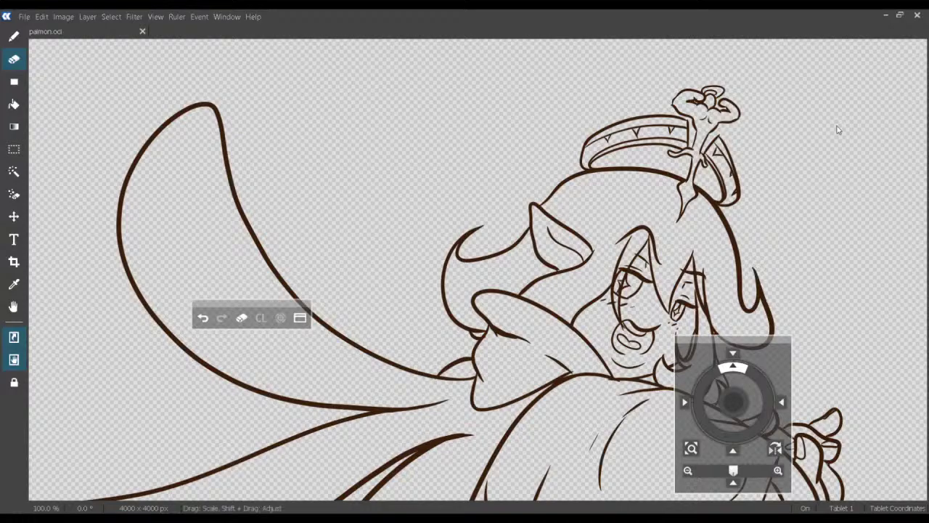
pyautogui.moveTo(838, 129); pyautogui.dragTo(817, 137)
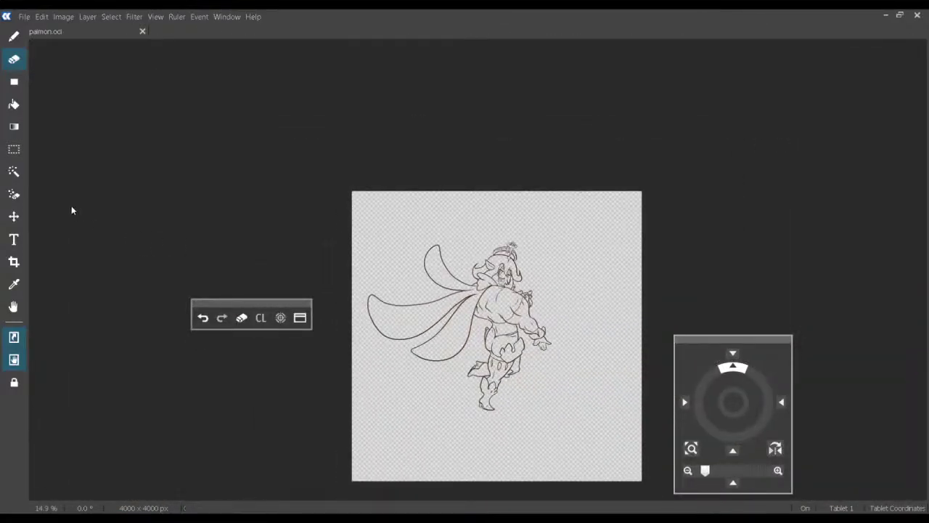
# Try to crop the canvas tightly around the character and its cape, and undo the crop.
pyautogui.click(14, 262)
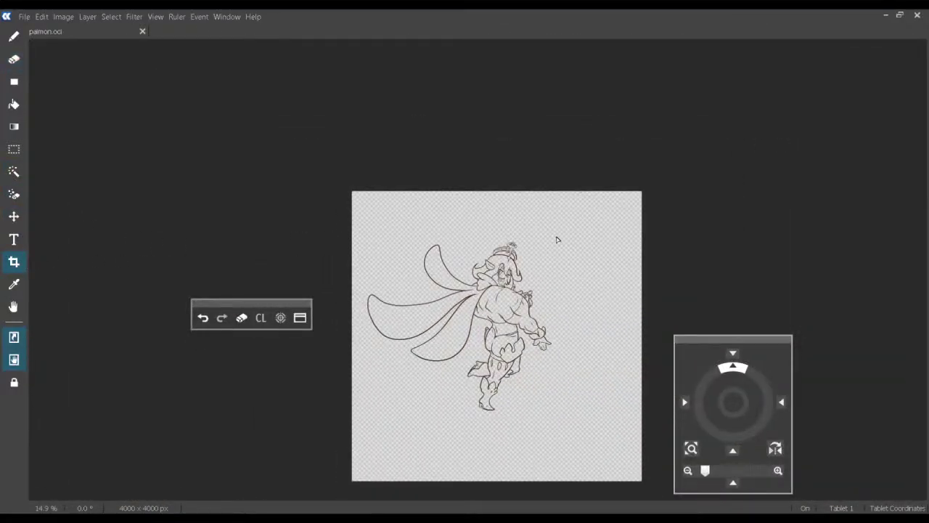
pyautogui.moveTo(490, 343); pyautogui.dragTo(368, 417)
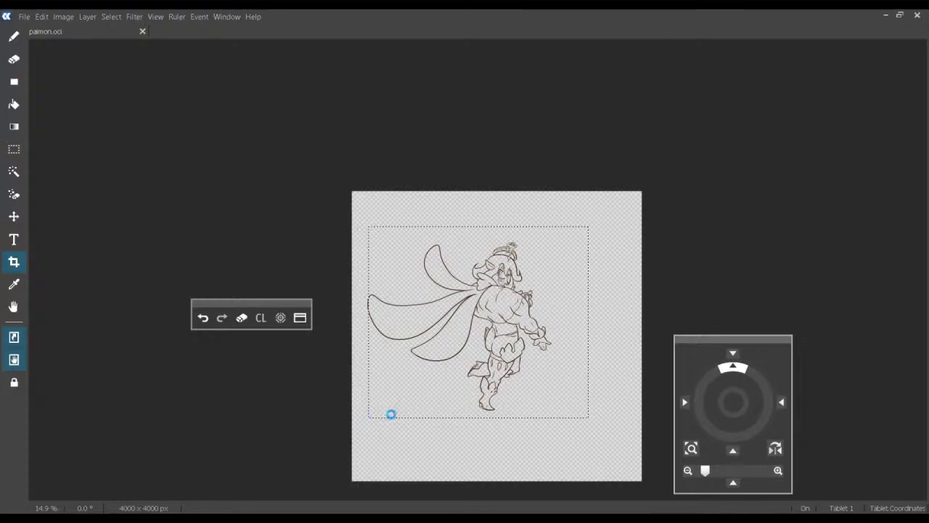
pyautogui.click(404, 412)
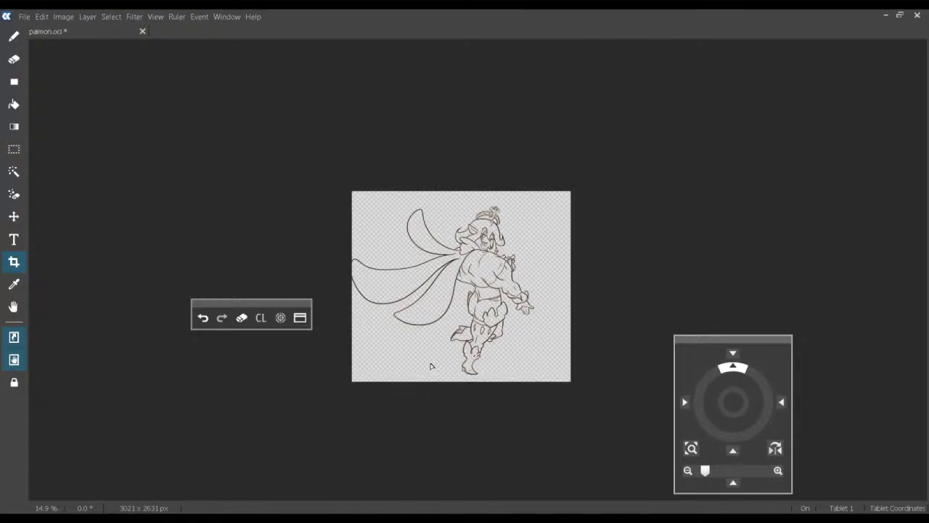
pyautogui.hotkey('ctrl', 'z')
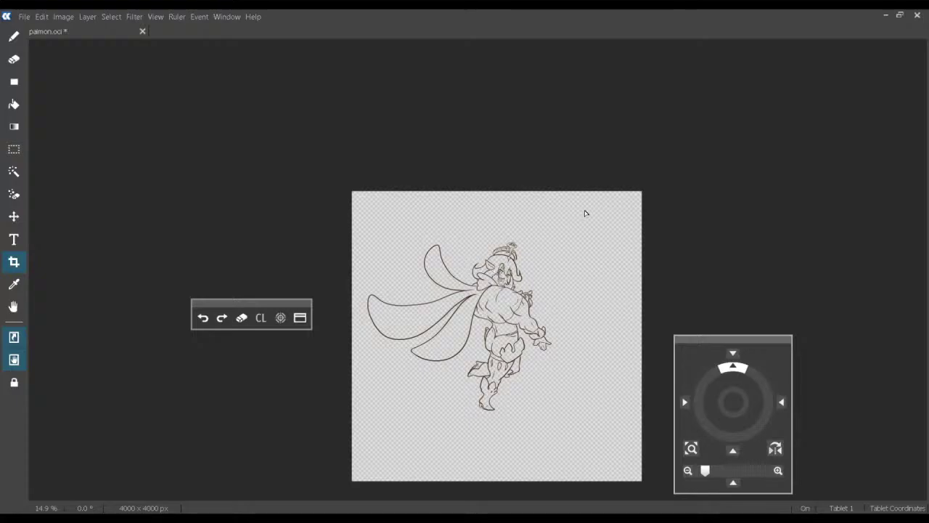
# Crop the canvas around the whole character in two passes, trimming it to 3242 x 2682 px.
pyautogui.moveTo(543, 295)
pyautogui.mouseDown()
pyautogui.moveTo(415, 411)
pyautogui.moveTo(355, 419)
pyautogui.mouseUp()
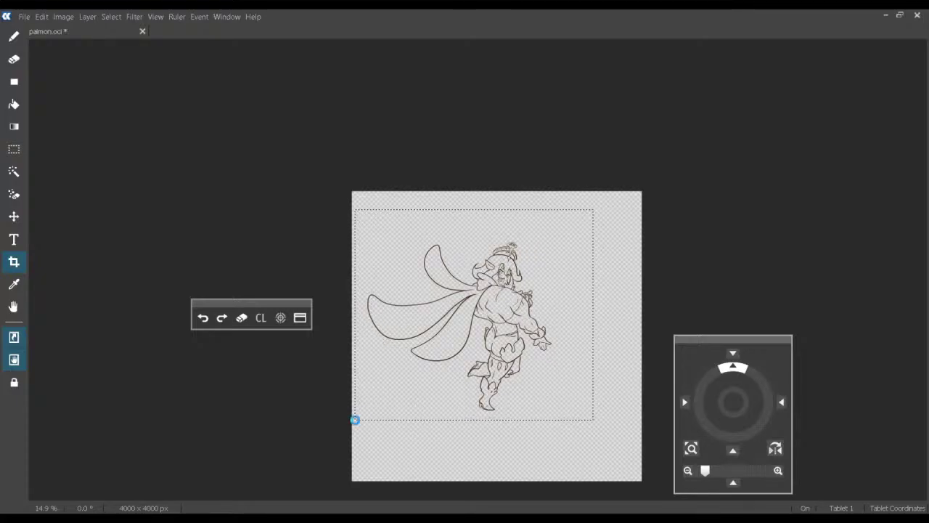
pyautogui.click(385, 412)
pyautogui.moveTo(420, 397); pyautogui.dragTo(438, 406)
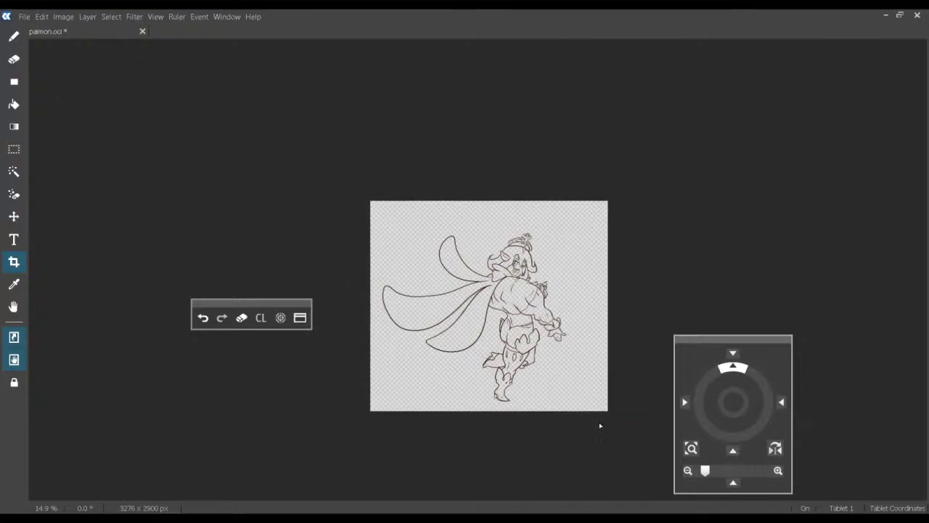
pyautogui.moveTo(639, 438); pyautogui.dragTo(371, 215)
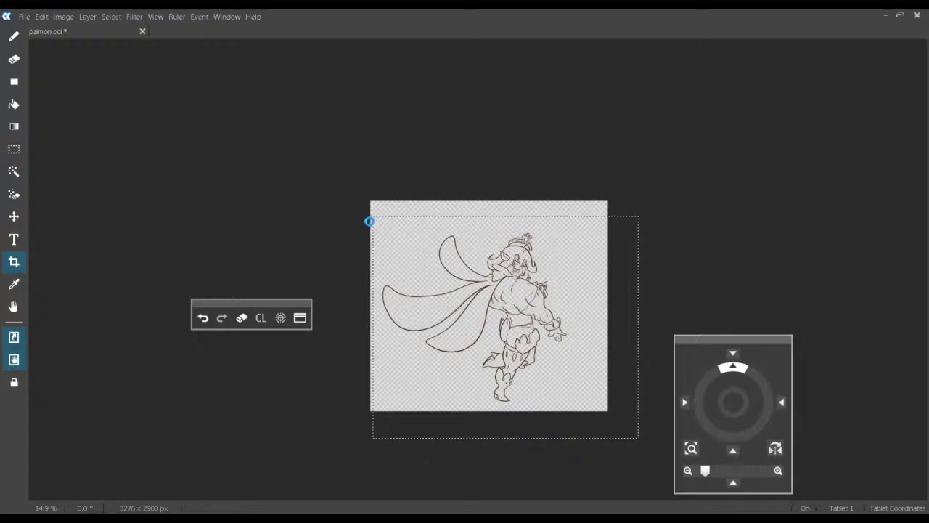
pyautogui.click(444, 313)
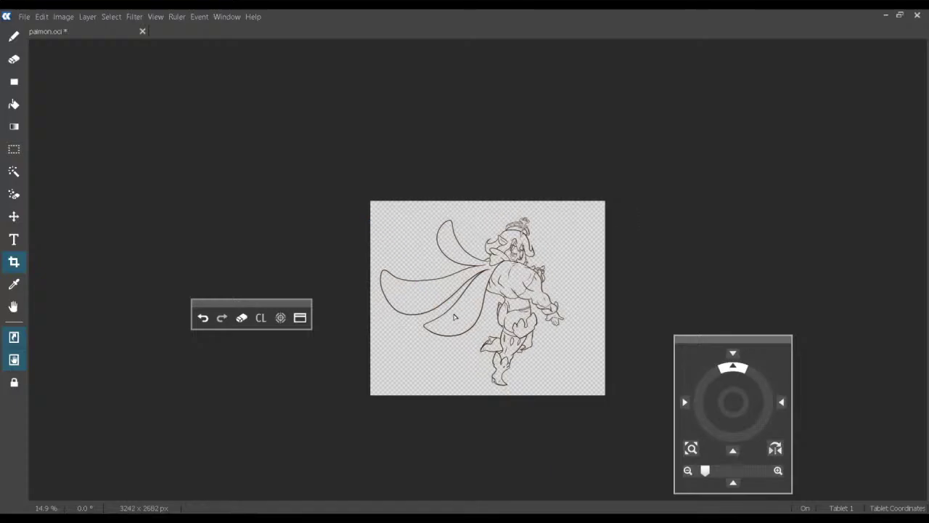
# Move the character drawing slightly to the right within the cropped canvas.
pyautogui.press('v')
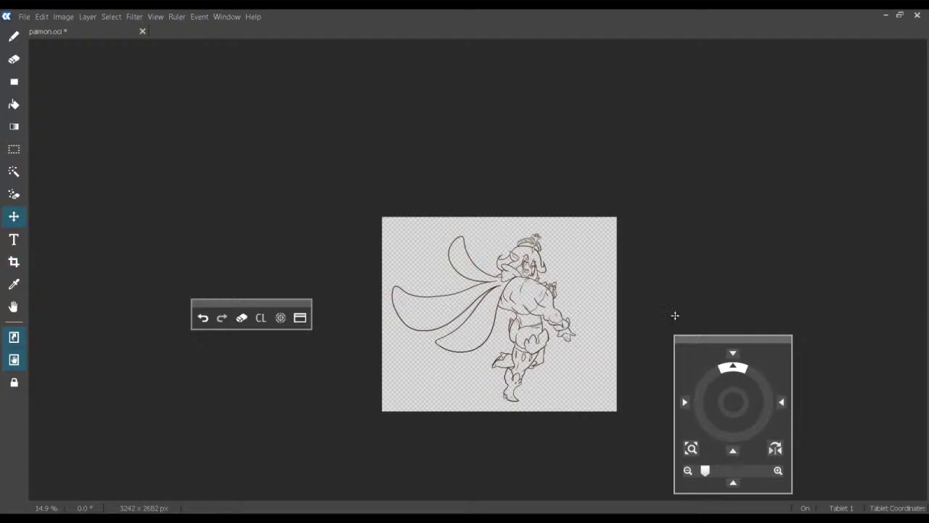
pyautogui.moveTo(551, 305); pyautogui.dragTo(565, 304)
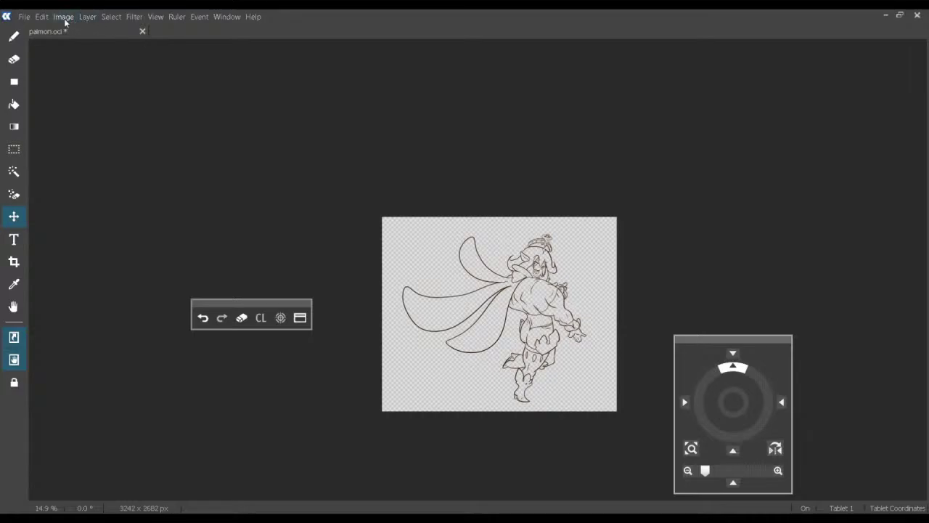
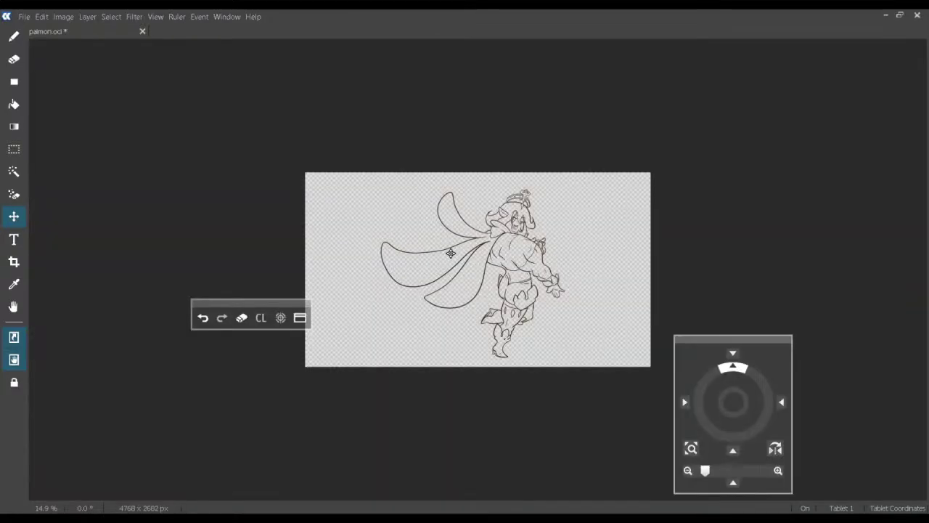
pyautogui.moveTo(451, 254); pyautogui.dragTo(419, 300)
pyautogui.scroll(8, 820, 126)
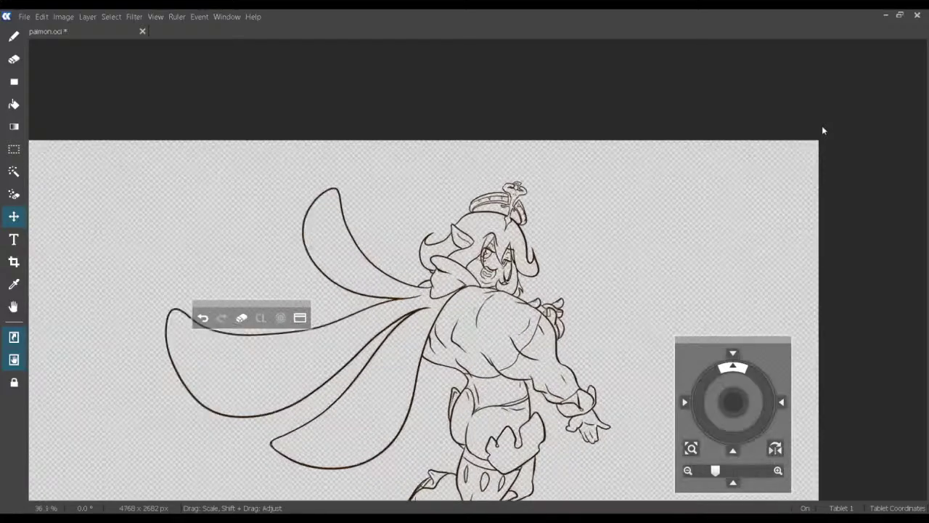
pyautogui.scroll(-2, 821, 127)
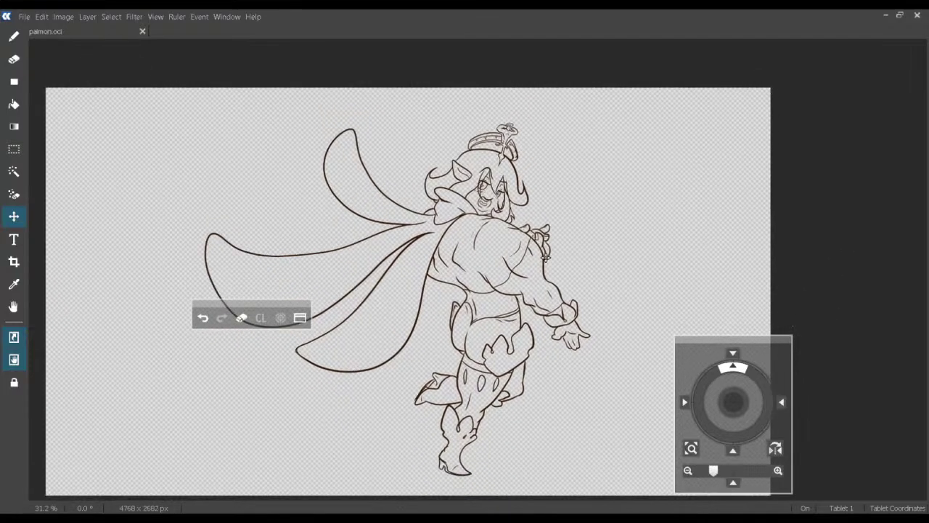
# Reposition the character further to the right on the widened canvas, leaving more empty space behind the cape.
pyautogui.moveTo(528, 265); pyautogui.dragTo(549, 284)
pyautogui.scroll(-1, 820, 127)
pyautogui.scroll(2, 826, 130)
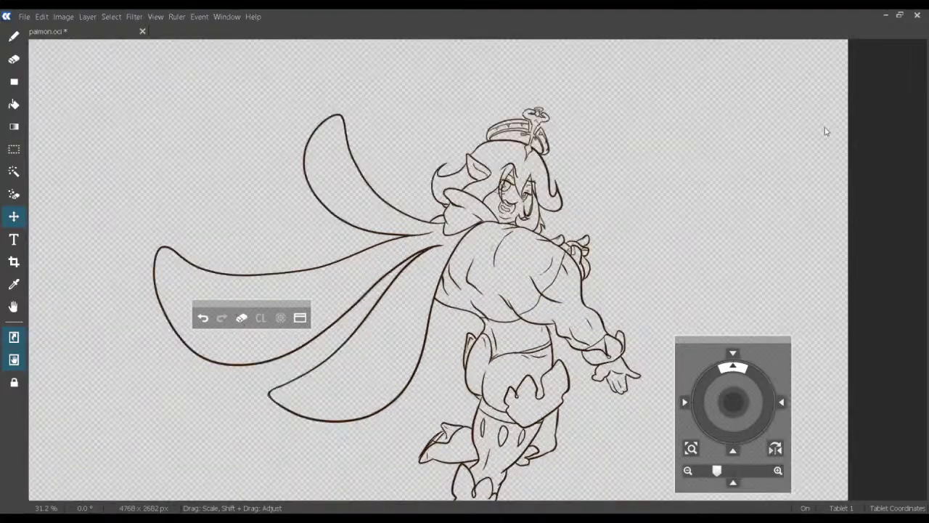
pyautogui.scroll(-2, 818, 132)
pyautogui.scroll(-3, 817, 127)
pyautogui.scroll(2, 817, 126)
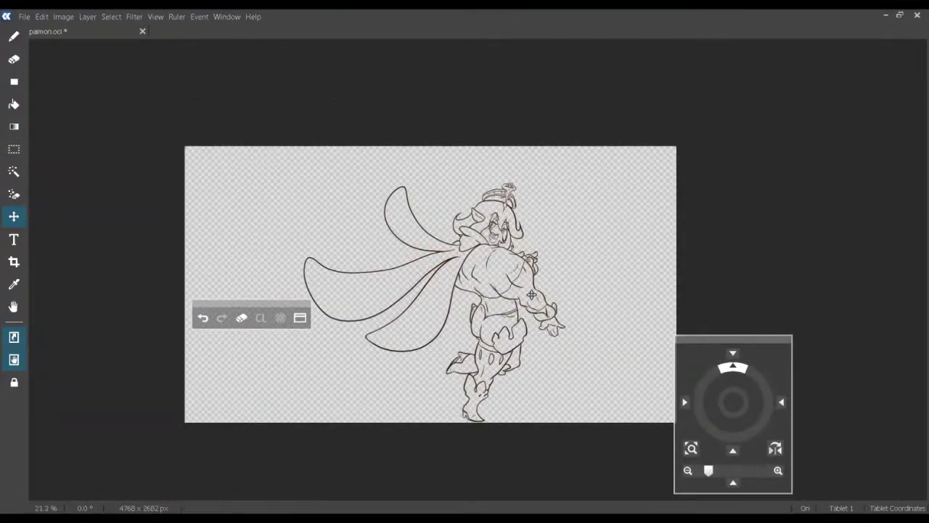
pyautogui.moveTo(528, 298)
pyautogui.mouseDown()
pyautogui.moveTo(485, 280)
pyautogui.moveTo(525, 306)
pyautogui.moveTo(599, 314)
pyautogui.moveTo(592, 306)
pyautogui.mouseUp()
pyautogui.click(914, 135)
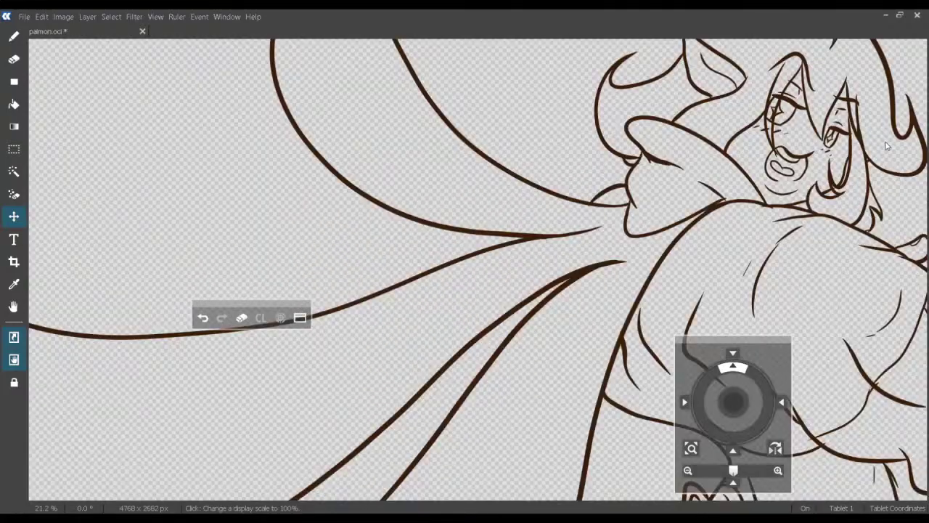
pyautogui.moveTo(812, 151)
pyautogui.mouseDown()
pyautogui.moveTo(508, 296)
pyautogui.moveTo(809, 141)
pyautogui.mouseUp()
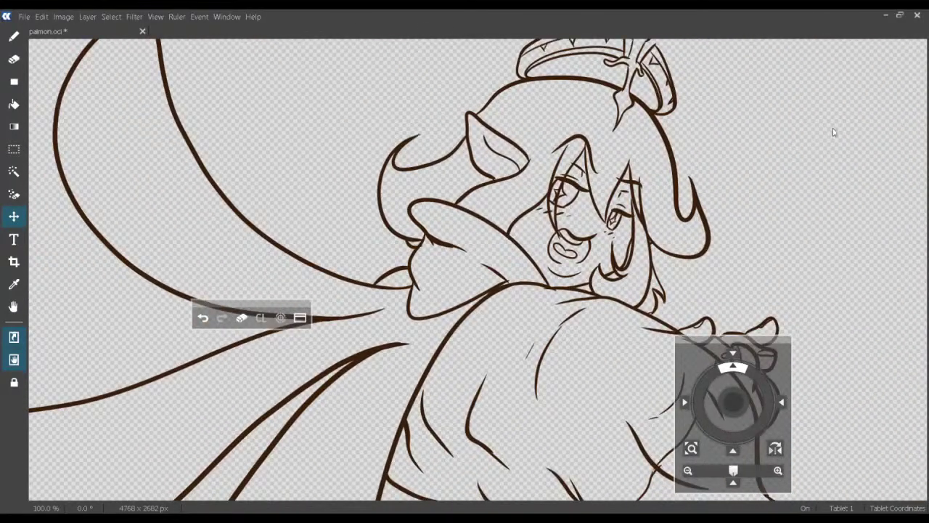
pyautogui.hotkey('ctrl', '0')
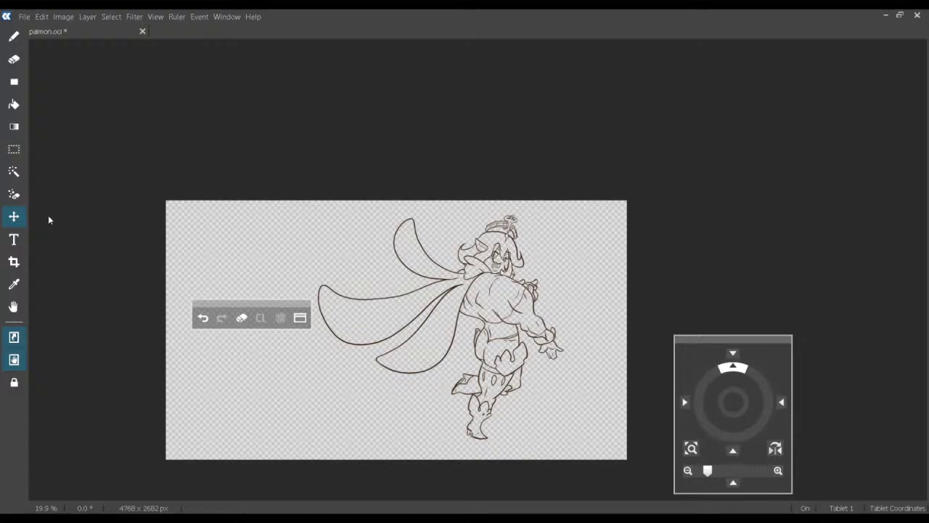
# Crop off the empty area behind the cape and the strip below the feet, making the canvas 3303 x 2523 px.
pyautogui.click(18, 263)
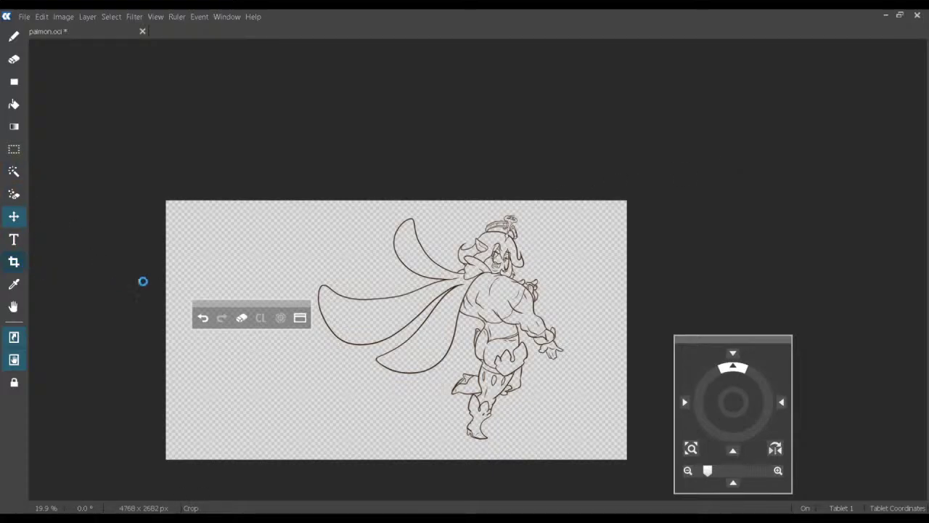
pyautogui.moveTo(389, 243); pyautogui.dragTo(411, 236)
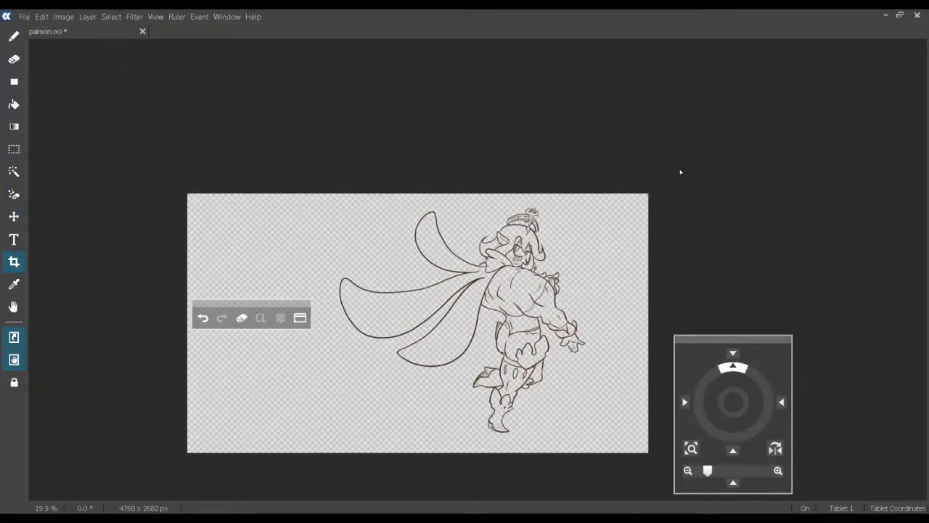
pyautogui.moveTo(680, 171); pyautogui.dragTo(329, 438)
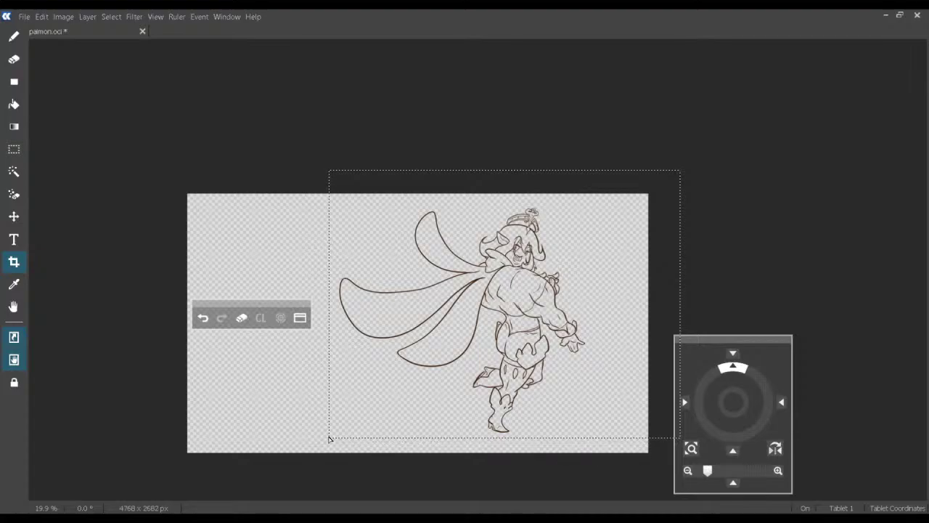
pyautogui.click(485, 277)
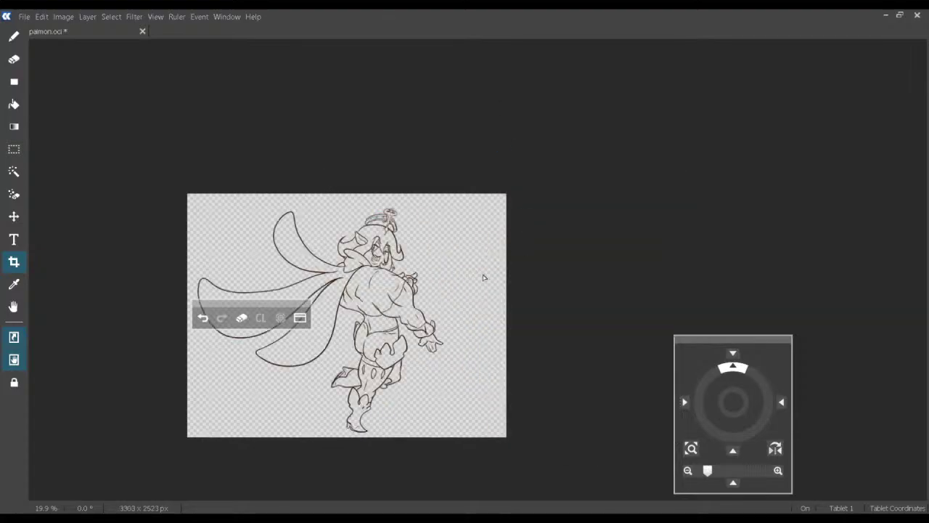
# Shift the character slightly right and up towards the middle of the cropped canvas, and save the drawing.
pyautogui.click(15, 216)
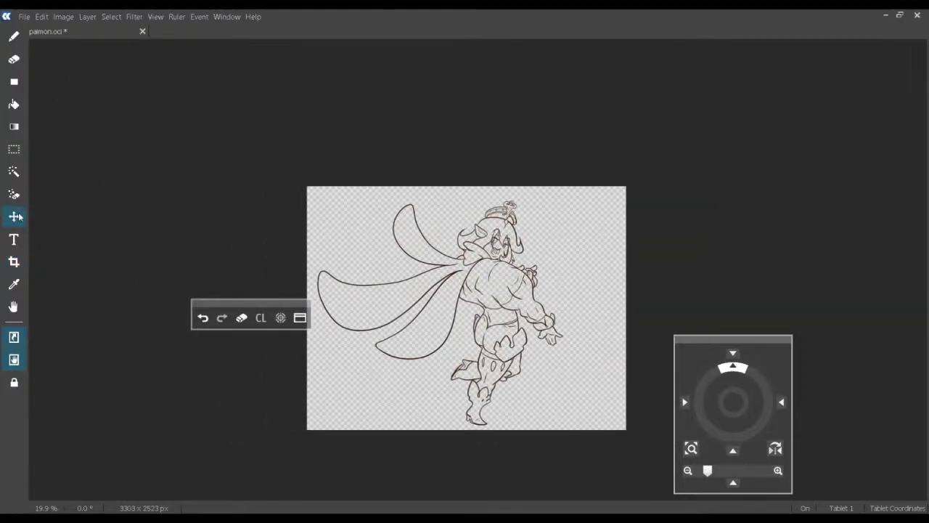
pyautogui.moveTo(503, 307); pyautogui.dragTo(526, 302)
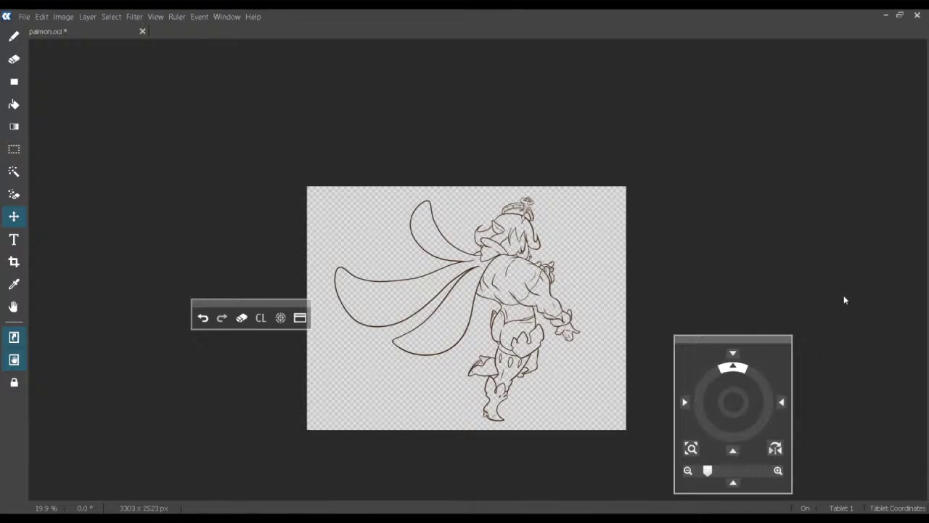
pyautogui.scroll(6, 825, 126)
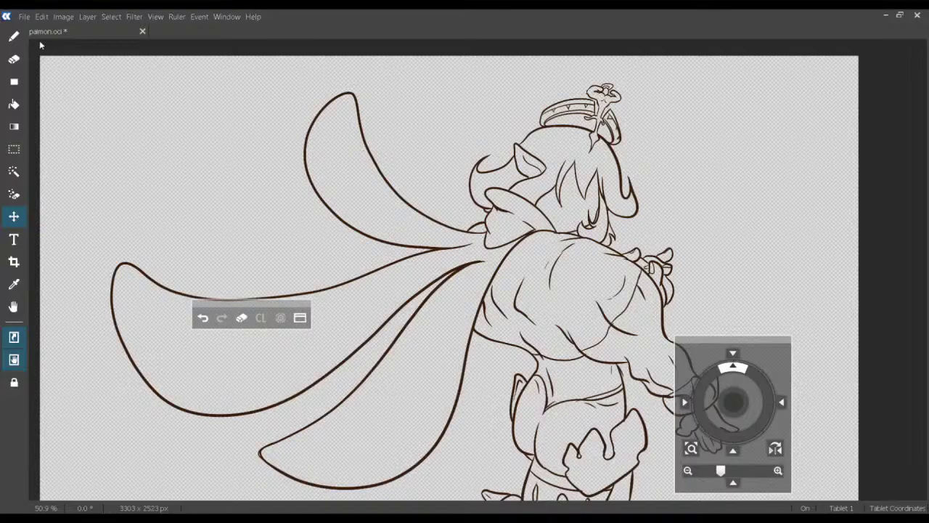
pyautogui.click(13, 41)
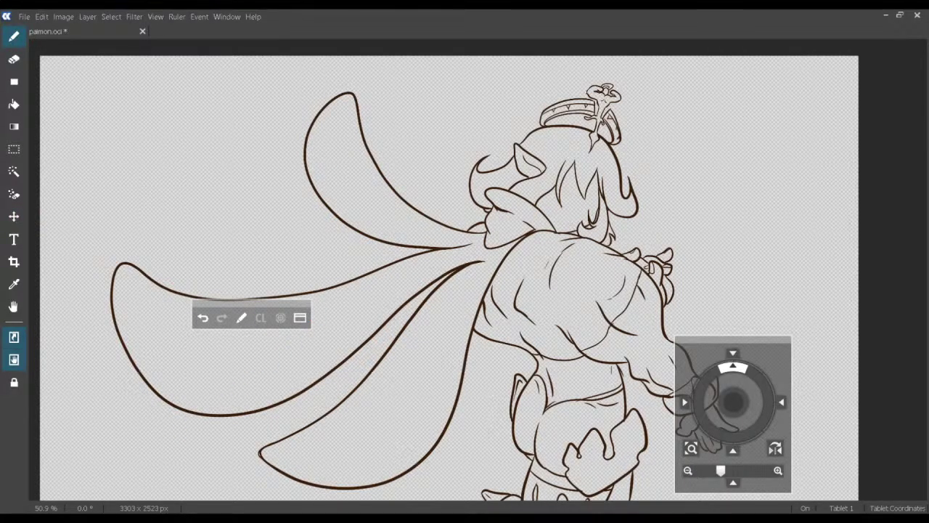
pyautogui.hotkey('ctrl', 's')
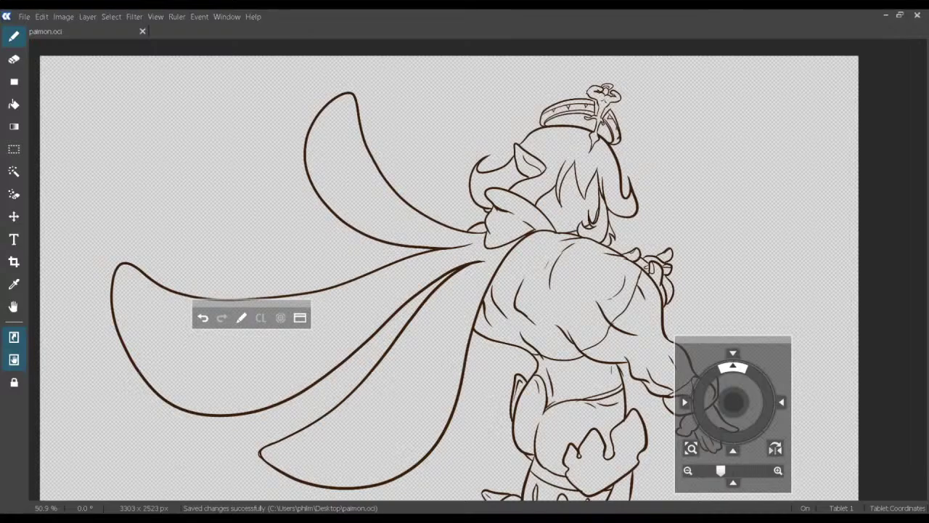
pyautogui.moveTo(535, 257); pyautogui.dragTo(481, 283)
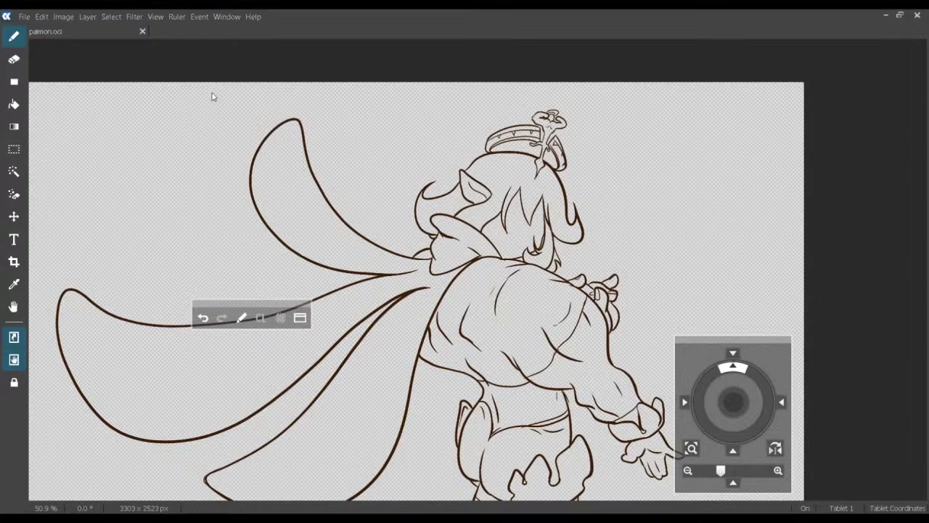
pyautogui.moveTo(500, 332)
pyautogui.mouseDown()
pyautogui.moveTo(485, 191)
pyautogui.moveTo(504, 228)
pyautogui.mouseUp()
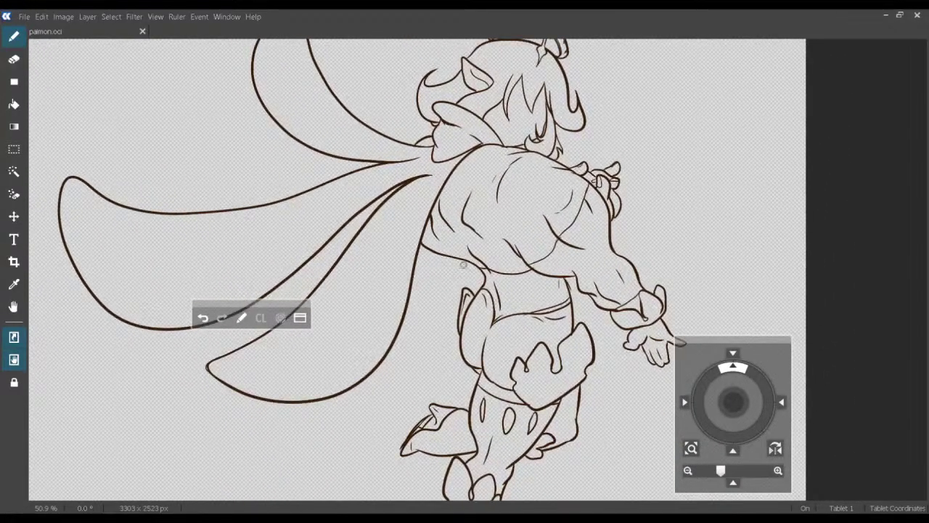
# Try a zigzag test stroke in dark brown on the empty canvas beside the crown.
pyautogui.moveTo(463, 265)
pyautogui.mouseDown()
pyautogui.moveTo(441, 339)
pyautogui.moveTo(503, 329)
pyautogui.moveTo(577, 407)
pyautogui.mouseUp()
pyautogui.moveTo(829, 129)
pyautogui.mouseDown()
pyautogui.moveTo(841, 127)
pyautogui.moveTo(833, 133)
pyautogui.mouseUp()
pyautogui.moveTo(651, 227); pyautogui.dragTo(410, 304)
pyautogui.moveTo(533, 248); pyautogui.dragTo(368, 304)
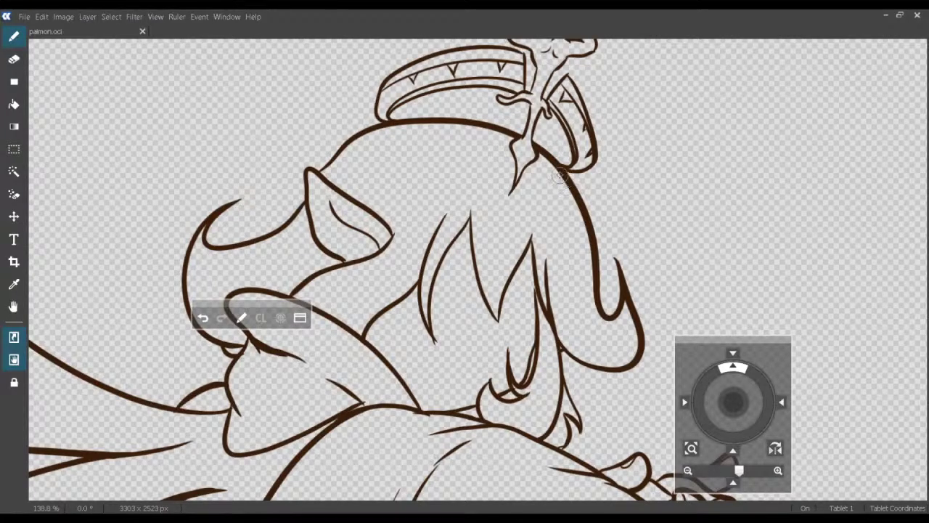
pyautogui.moveTo(515, 209); pyautogui.dragTo(290, 319)
pyautogui.moveTo(415, 264); pyautogui.dragTo(327, 303)
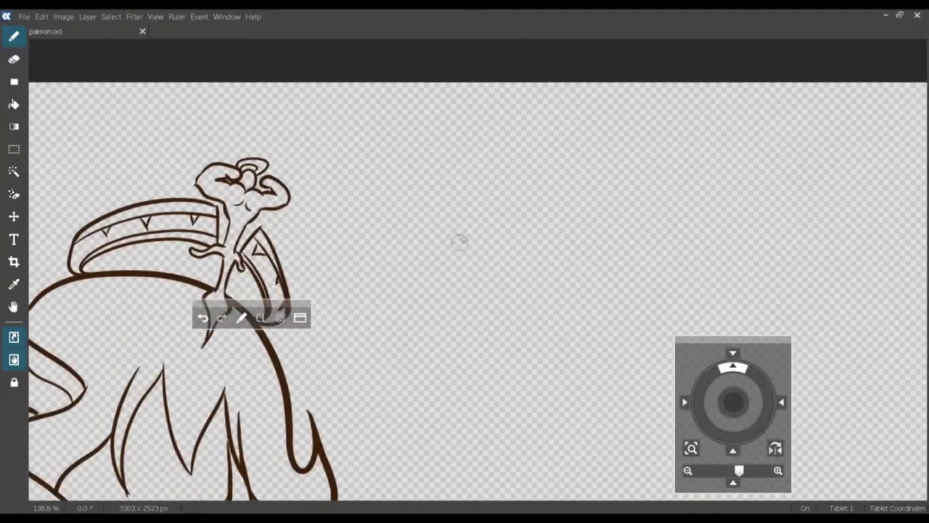
pyautogui.moveTo(498, 177)
pyautogui.mouseDown()
pyautogui.moveTo(459, 215)
pyautogui.moveTo(529, 270)
pyautogui.mouseUp()
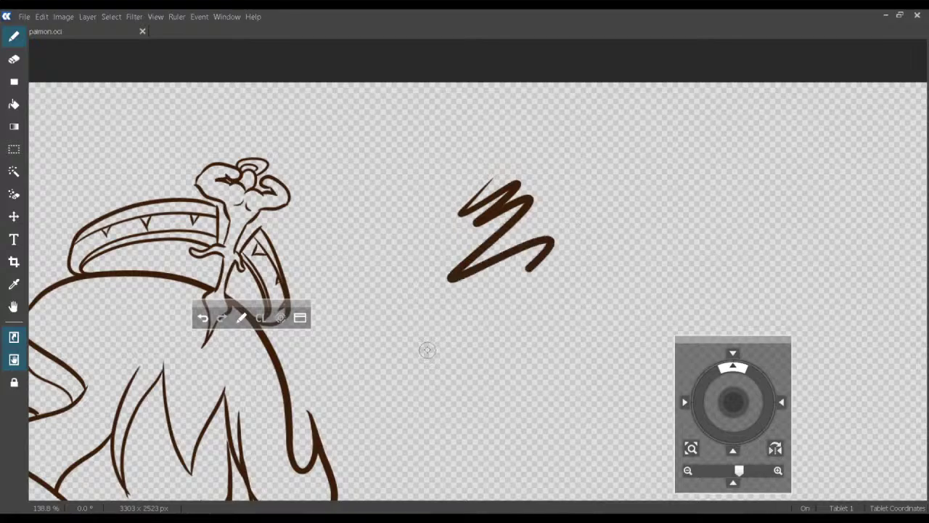
pyautogui.hotkey('ctrl', 'z')
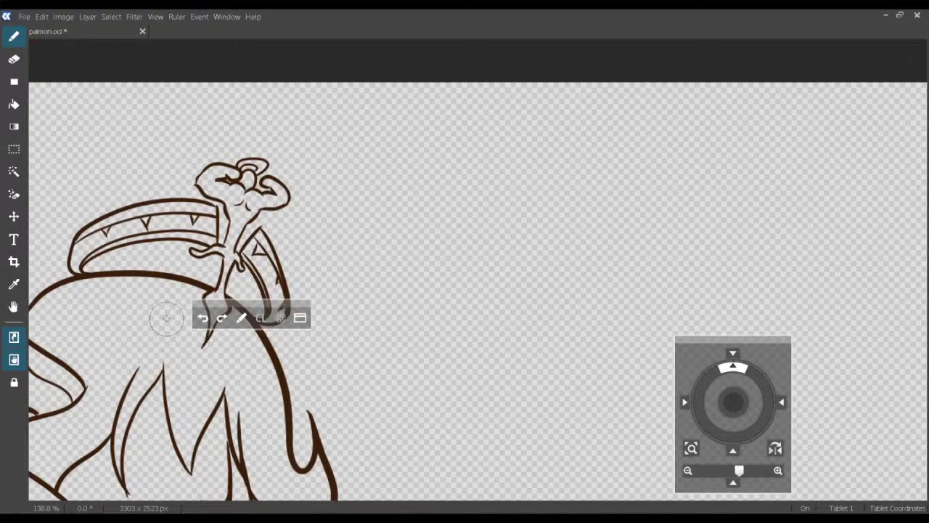
# Try out different pen sizes with dark brown scribbles on the empty canvas beside the crown.
pyautogui.moveTo(442, 149); pyautogui.dragTo(426, 191)
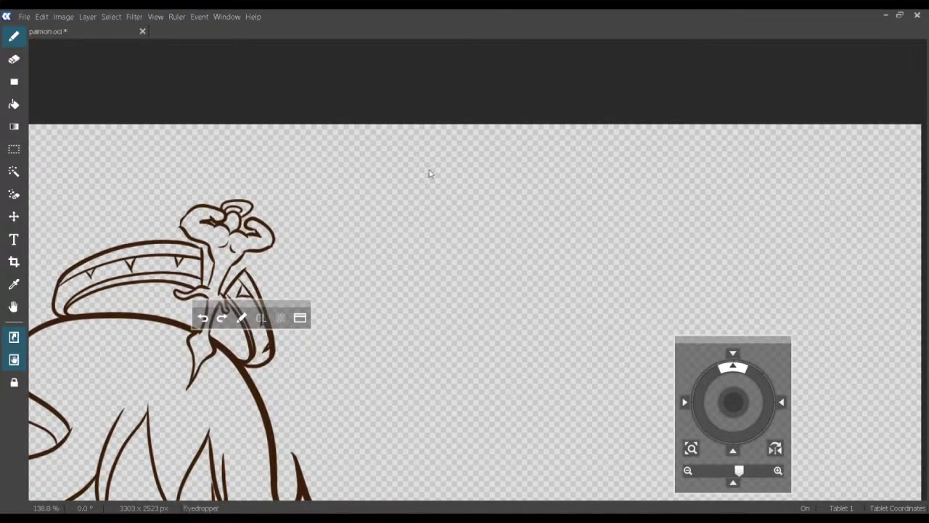
pyautogui.moveTo(465, 168); pyautogui.dragTo(452, 186)
pyautogui.moveTo(488, 190); pyautogui.dragTo(515, 212)
pyautogui.hotkey('ctrl', 'z')
pyautogui.hotkey('ctrl', 'z')
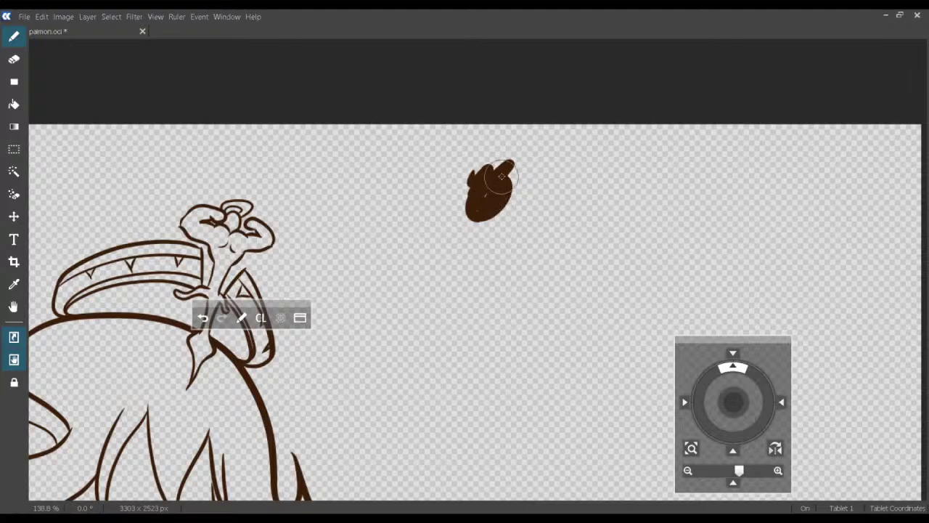
pyautogui.hotkey('ctrl', 'z')
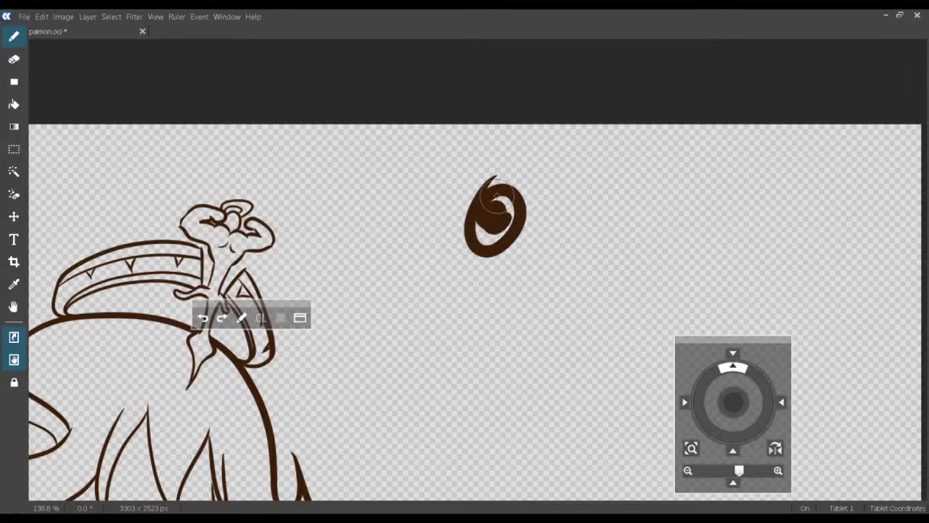
pyautogui.moveTo(473, 246); pyautogui.dragTo(482, 224)
pyautogui.hotkey('ctrl', 'z')
pyautogui.hotkey('ctrl', 'z')
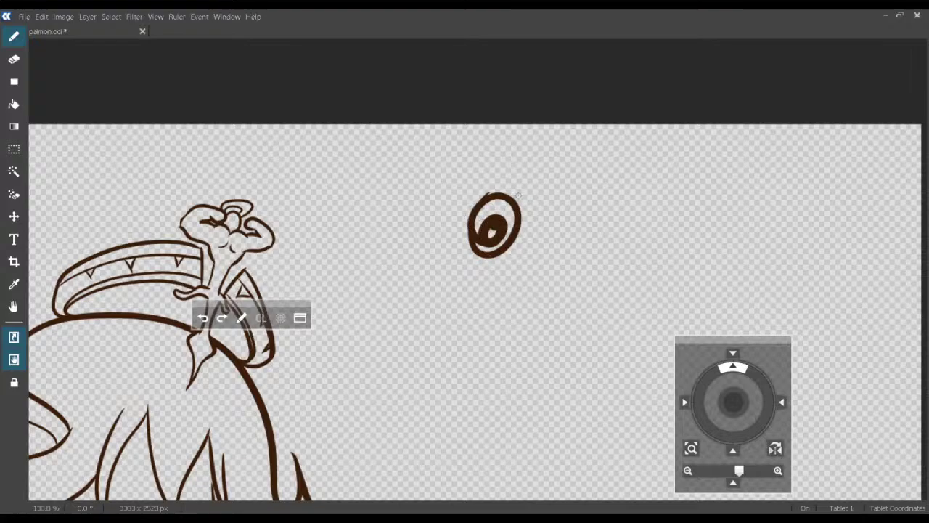
pyautogui.hotkey('ctrl', 'z')
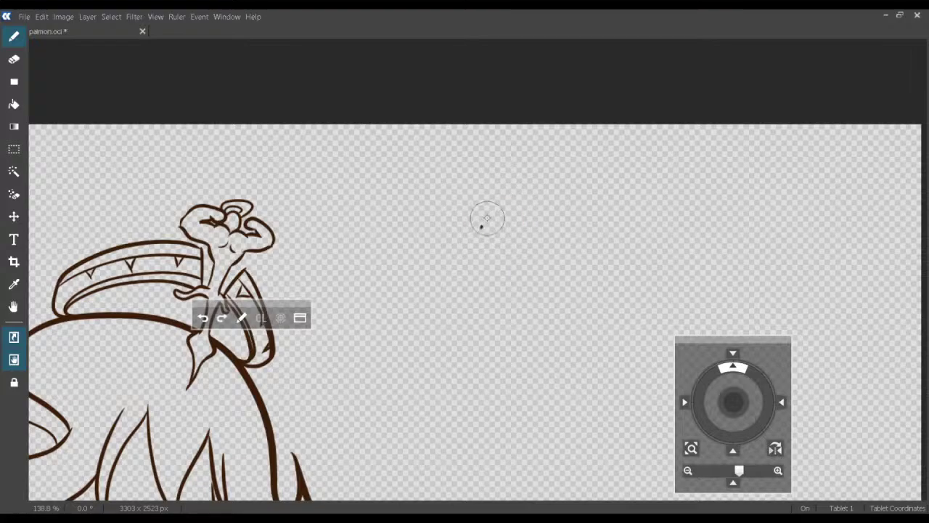
# Paint a solid dark brown colour swatch on the empty canvas beside the crown.
pyautogui.moveTo(489, 222)
pyautogui.mouseDown()
pyautogui.moveTo(473, 252)
pyautogui.moveTo(483, 249)
pyautogui.moveTo(482, 266)
pyautogui.moveTo(481, 256)
pyautogui.mouseUp()
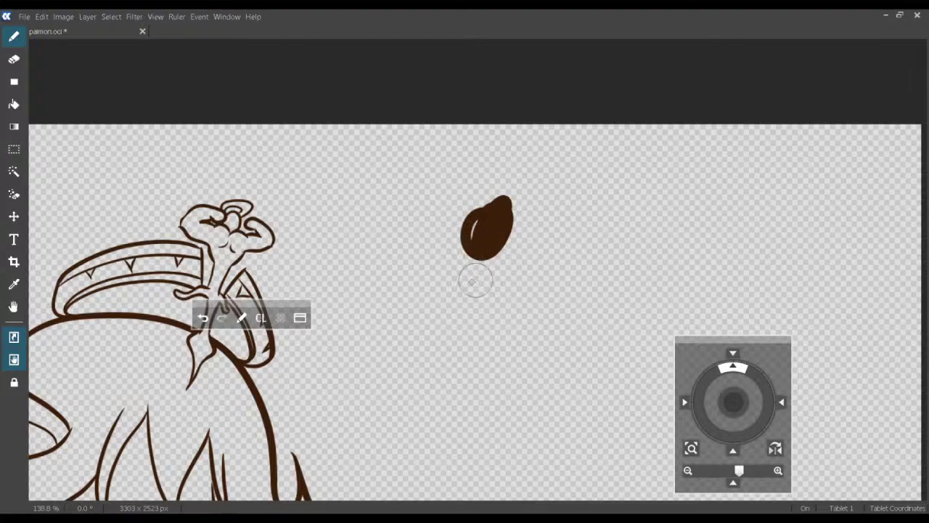
pyautogui.hotkey('ctrl', 'z')
pyautogui.moveTo(500, 181)
pyautogui.mouseDown()
pyautogui.moveTo(482, 193)
pyautogui.moveTo(479, 217)
pyautogui.mouseUp()
pyautogui.moveTo(544, 180)
pyautogui.mouseDown()
pyautogui.moveTo(472, 240)
pyautogui.moveTo(548, 178)
pyautogui.moveTo(468, 221)
pyautogui.moveTo(518, 176)
pyautogui.moveTo(469, 239)
pyautogui.moveTo(549, 176)
pyautogui.moveTo(479, 237)
pyautogui.moveTo(520, 215)
pyautogui.moveTo(494, 225)
pyautogui.mouseUp()
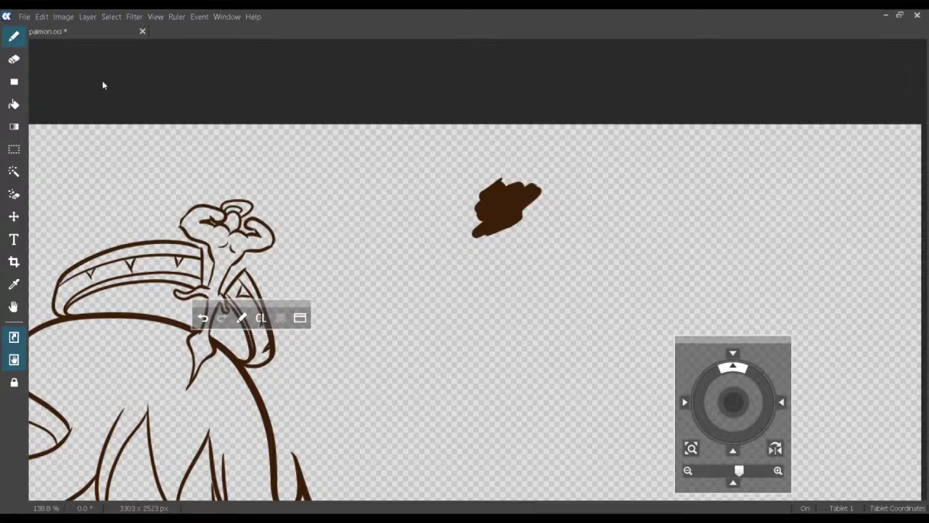
# Try two orange-brown shades as a swatch just below the dark brown one.
pyautogui.moveTo(478, 243)
pyautogui.mouseDown()
pyautogui.moveTo(553, 235)
pyautogui.moveTo(459, 282)
pyautogui.mouseUp()
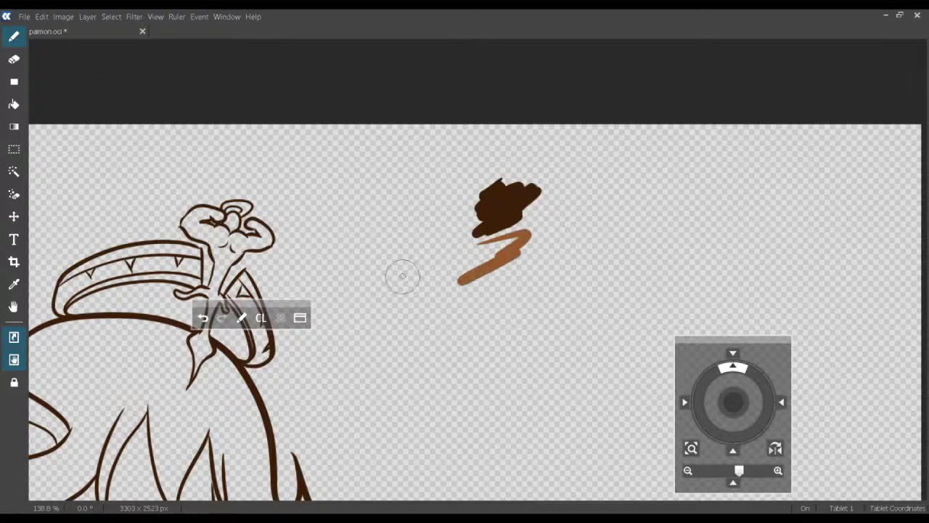
pyautogui.hotkey('ctrl', 'z')
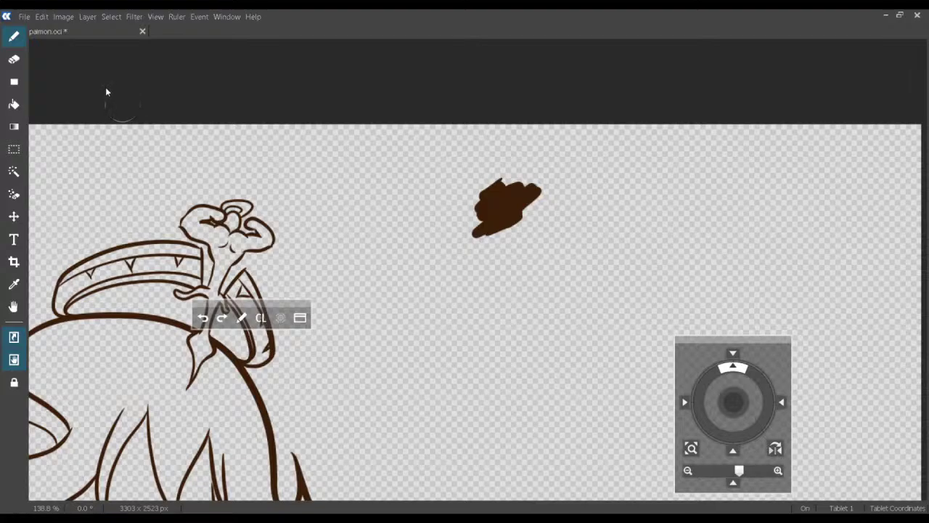
pyautogui.moveTo(528, 228)
pyautogui.mouseDown()
pyautogui.moveTo(476, 250)
pyautogui.moveTo(416, 303)
pyautogui.moveTo(442, 291)
pyautogui.mouseUp()
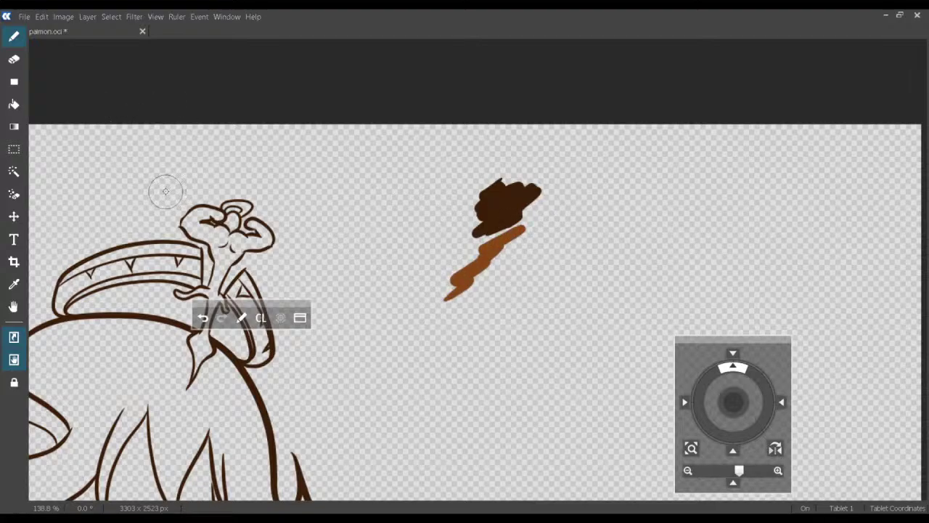
pyautogui.hotkey('ctrl', 'z')
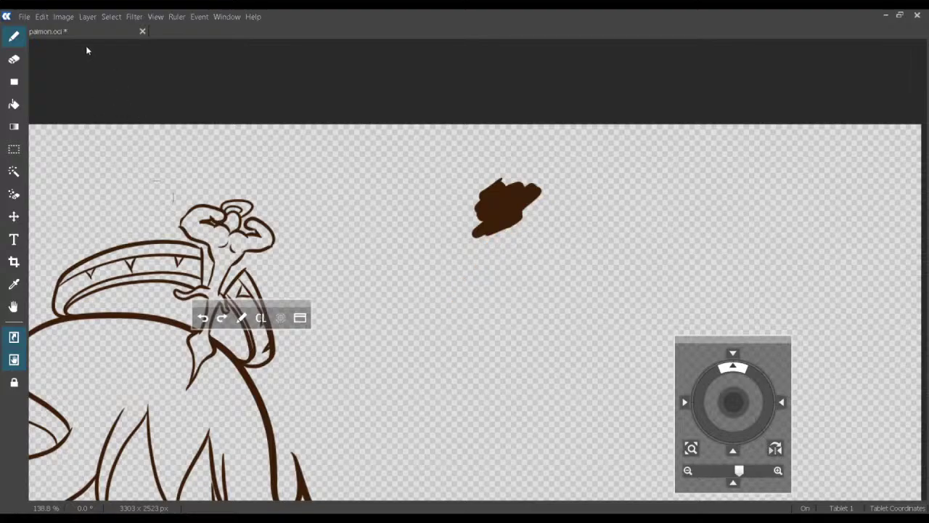
# Test cream shades near the dark brown swatch and paint a light beige swatch directly beside it.
pyautogui.moveTo(524, 212)
pyautogui.mouseDown()
pyautogui.moveTo(426, 299)
pyautogui.moveTo(530, 232)
pyautogui.moveTo(444, 291)
pyautogui.moveTo(452, 297)
pyautogui.moveTo(549, 254)
pyautogui.moveTo(407, 355)
pyautogui.mouseUp()
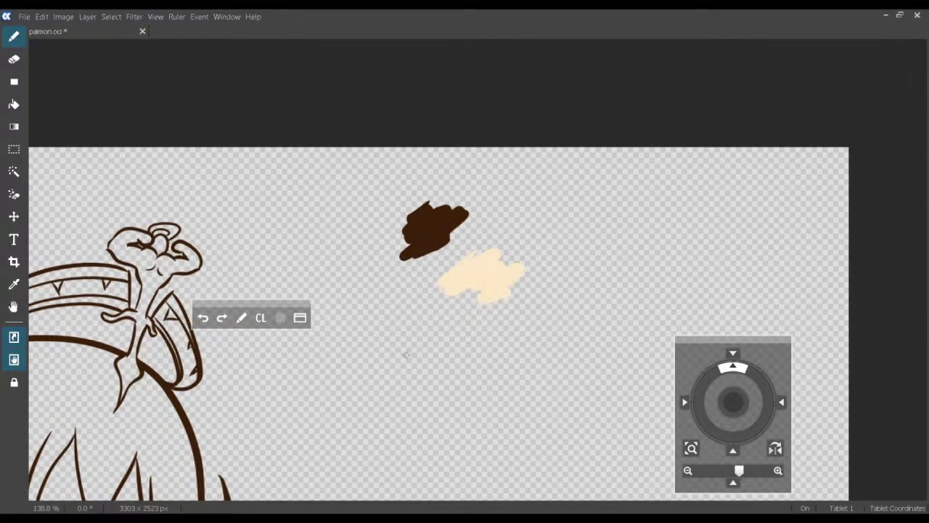
pyautogui.hotkey('ctrl', 'z')
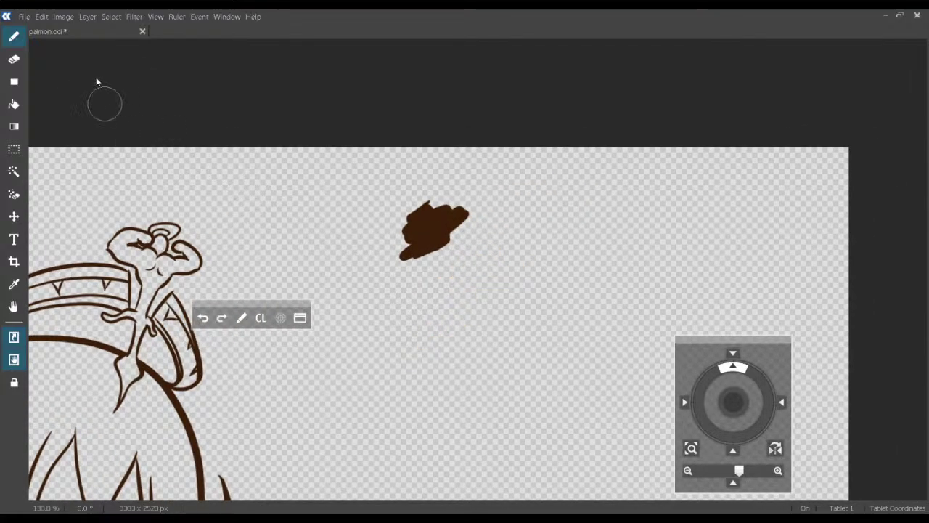
pyautogui.moveTo(478, 279); pyautogui.dragTo(425, 323)
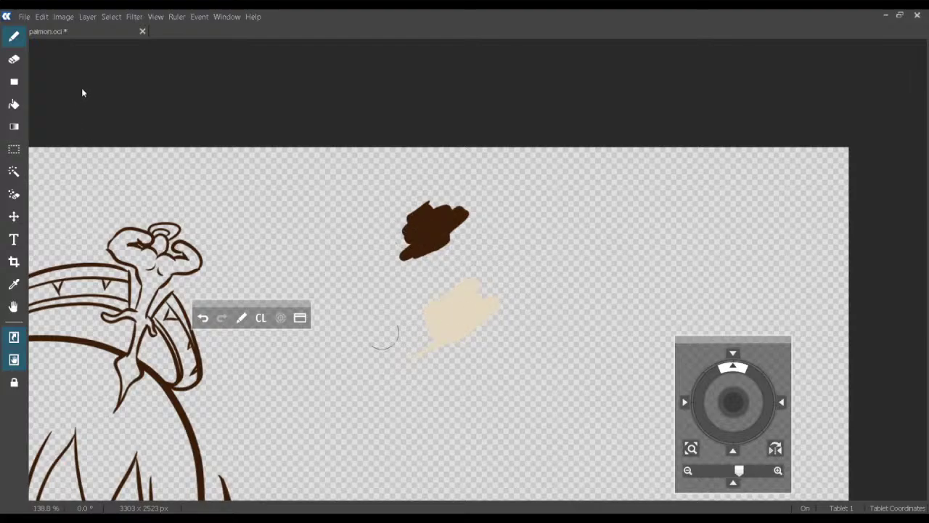
pyautogui.hotkey('ctrl', 'z')
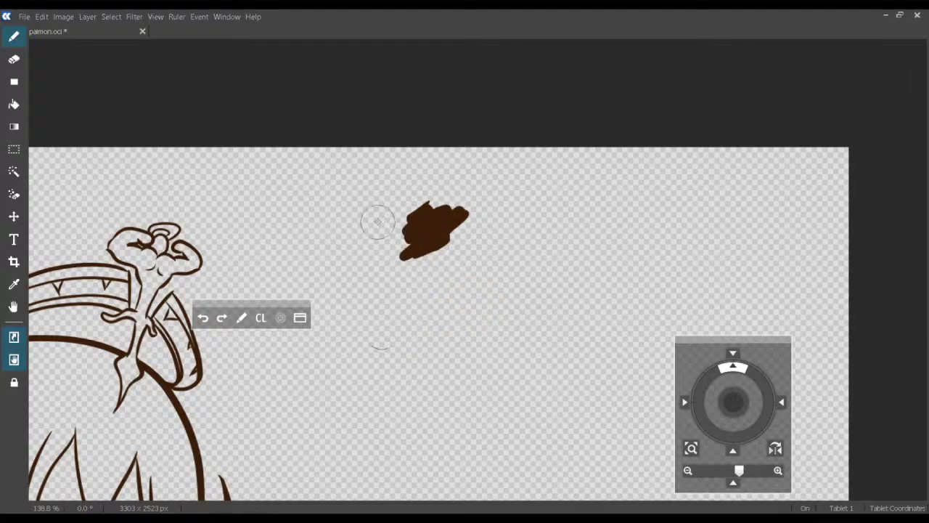
pyautogui.moveTo(425, 230); pyautogui.dragTo(332, 270)
pyautogui.moveTo(407, 268)
pyautogui.mouseDown()
pyautogui.moveTo(444, 239)
pyautogui.moveTo(379, 294)
pyautogui.moveTo(492, 239)
pyautogui.moveTo(393, 315)
pyautogui.moveTo(480, 254)
pyautogui.moveTo(362, 308)
pyautogui.moveTo(440, 239)
pyautogui.mouseUp()
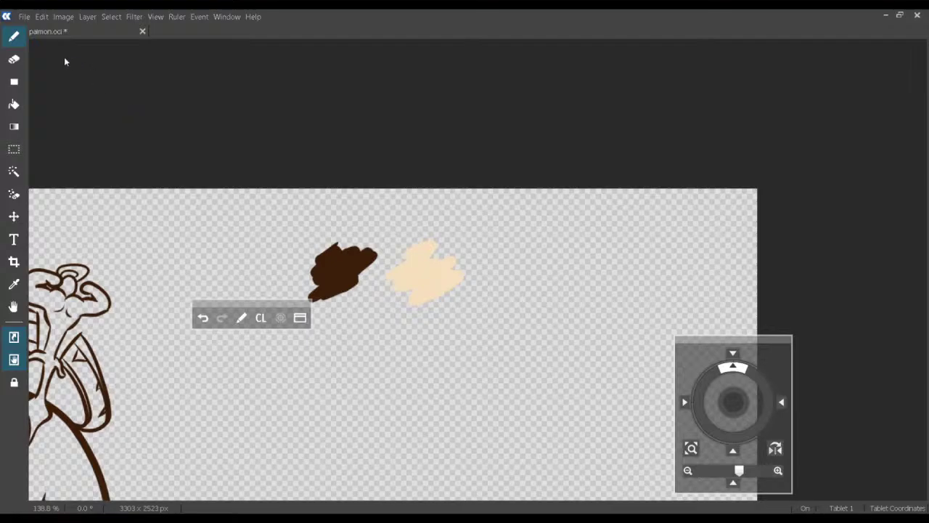
# Test off-white shades beside the beige swatch and paint a creamy off-white swatch there.
pyautogui.moveTo(466, 281); pyautogui.dragTo(432, 259)
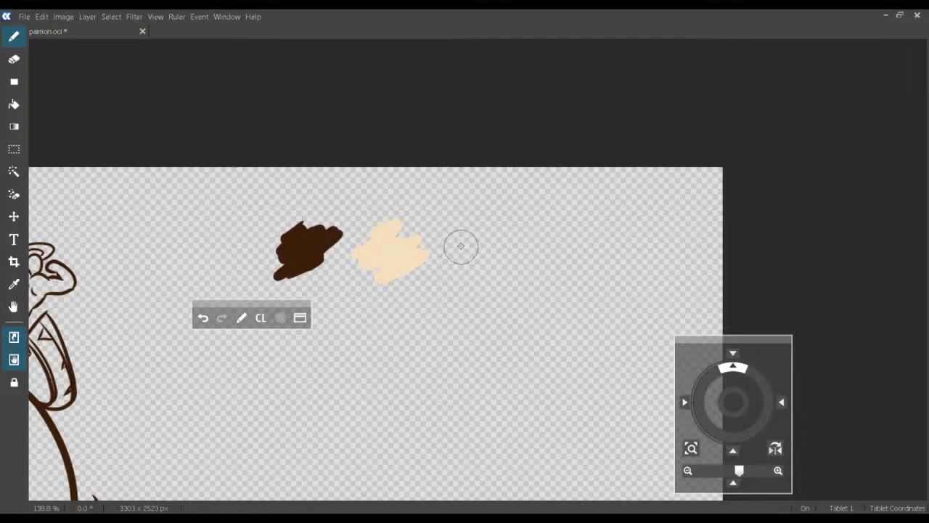
pyautogui.moveTo(495, 236)
pyautogui.mouseDown()
pyautogui.moveTo(454, 275)
pyautogui.moveTo(515, 244)
pyautogui.mouseUp()
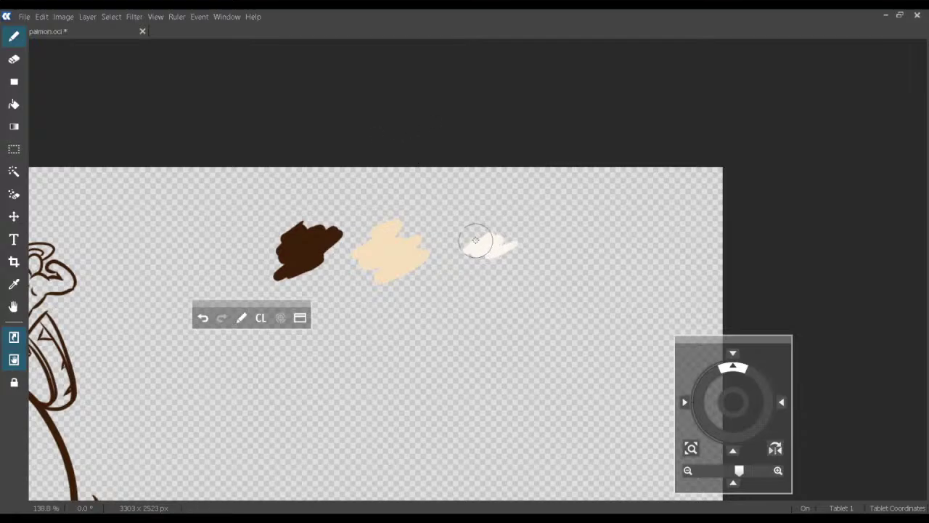
pyautogui.hotkey('ctrl', 'z')
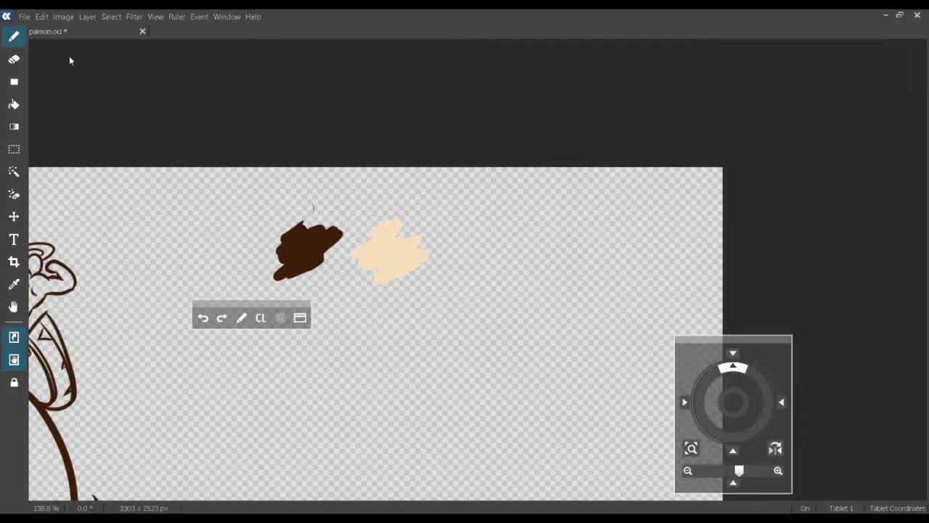
pyautogui.moveTo(517, 215)
pyautogui.mouseDown()
pyautogui.moveTo(440, 265)
pyautogui.moveTo(522, 230)
pyautogui.mouseUp()
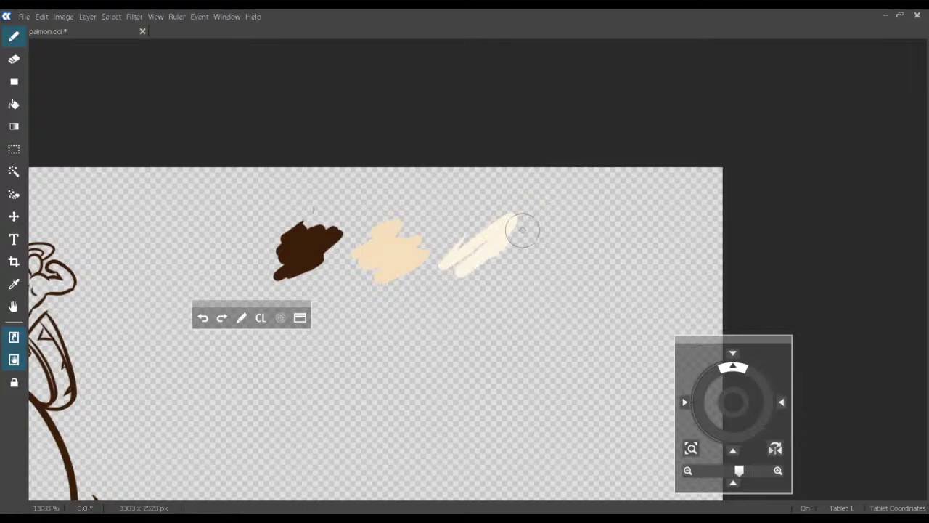
pyautogui.hotkey('ctrl', 'z')
pyautogui.moveTo(463, 240)
pyautogui.mouseDown()
pyautogui.moveTo(483, 222)
pyautogui.moveTo(464, 258)
pyautogui.moveTo(424, 289)
pyautogui.moveTo(484, 239)
pyautogui.moveTo(475, 221)
pyautogui.moveTo(443, 273)
pyautogui.moveTo(544, 211)
pyautogui.moveTo(430, 293)
pyautogui.moveTo(536, 234)
pyautogui.moveTo(520, 258)
pyautogui.moveTo(483, 278)
pyautogui.moveTo(509, 265)
pyautogui.mouseUp()
pyautogui.hotkey('ctrl', 'z')
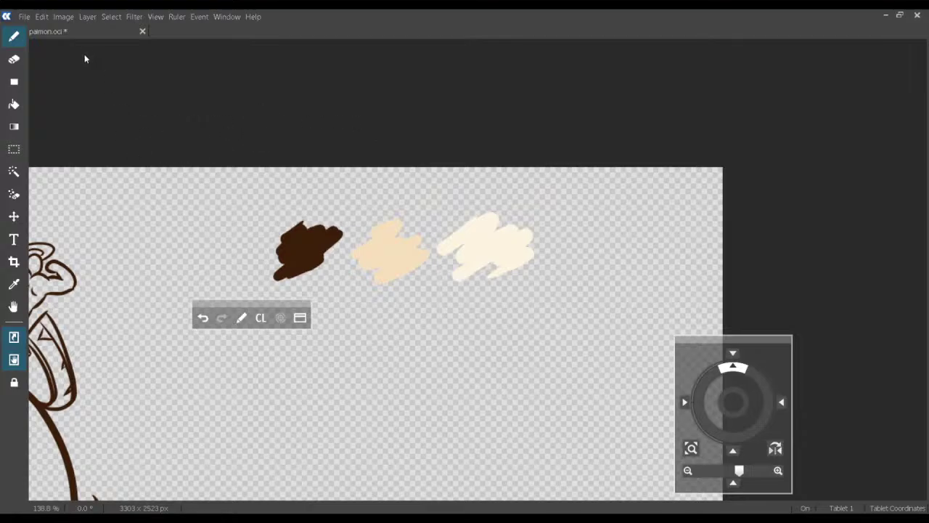
# Paint a light peach swatch at the end of the row, beside the off-white one.
pyautogui.moveTo(591, 227)
pyautogui.mouseDown()
pyautogui.moveTo(567, 288)
pyautogui.moveTo(644, 204)
pyautogui.moveTo(635, 230)
pyautogui.moveTo(576, 295)
pyautogui.moveTo(602, 244)
pyautogui.moveTo(628, 222)
pyautogui.moveTo(583, 268)
pyautogui.mouseUp()
pyautogui.moveTo(615, 223); pyautogui.dragTo(588, 271)
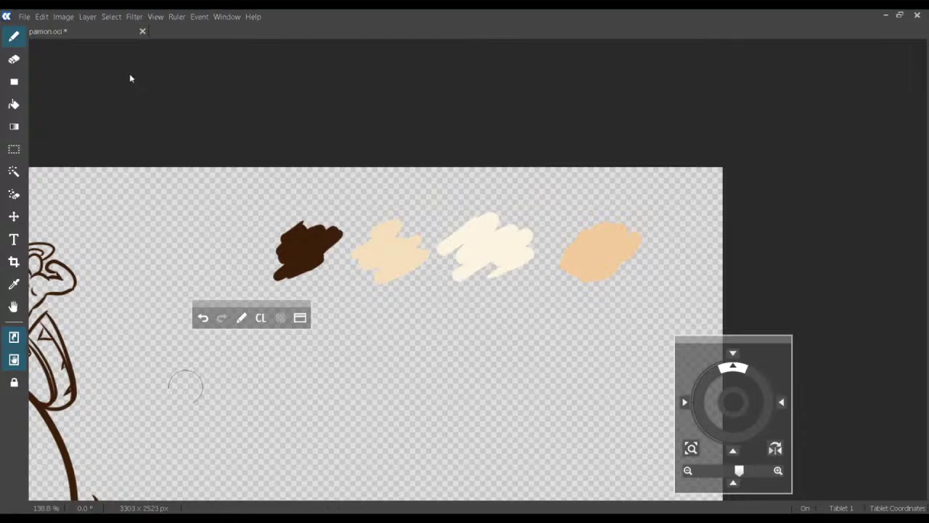
# Paint a bright blue swatch below the off-white one.
pyautogui.moveTo(418, 329); pyautogui.dragTo(459, 256)
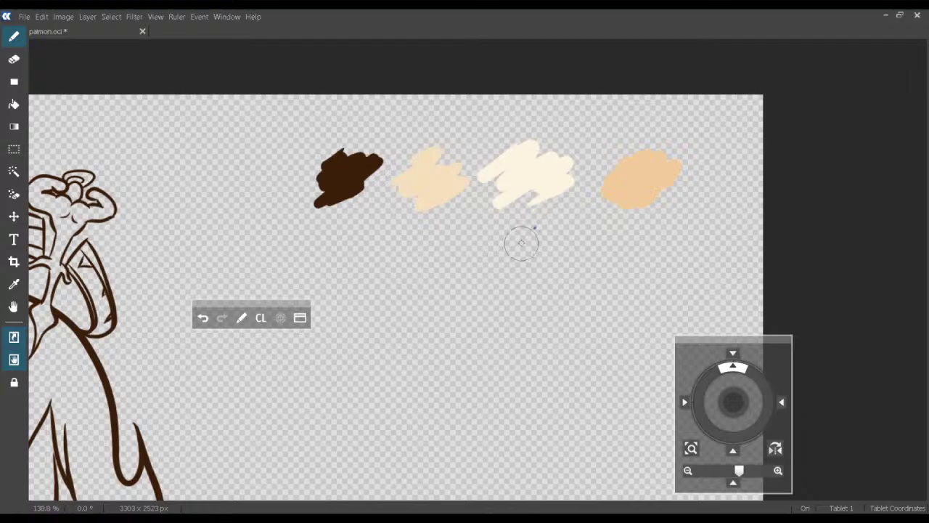
pyautogui.moveTo(511, 255)
pyautogui.mouseDown()
pyautogui.moveTo(565, 229)
pyautogui.moveTo(568, 242)
pyautogui.moveTo(496, 288)
pyautogui.moveTo(528, 273)
pyautogui.moveTo(539, 248)
pyautogui.moveTo(480, 256)
pyautogui.moveTo(565, 238)
pyautogui.moveTo(499, 284)
pyautogui.mouseUp()
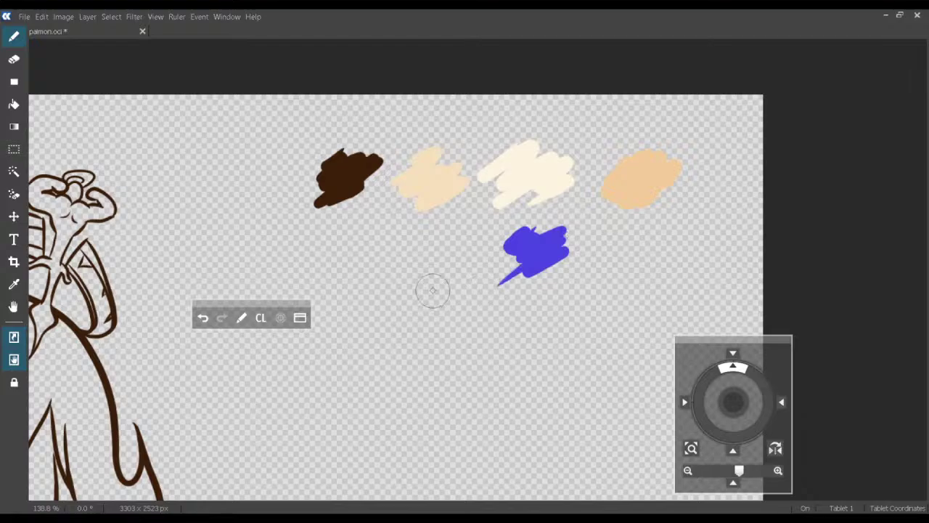
# Check the character's head against the colour swatches and save the drawing.
pyautogui.moveTo(425, 288); pyautogui.dragTo(432, 346)
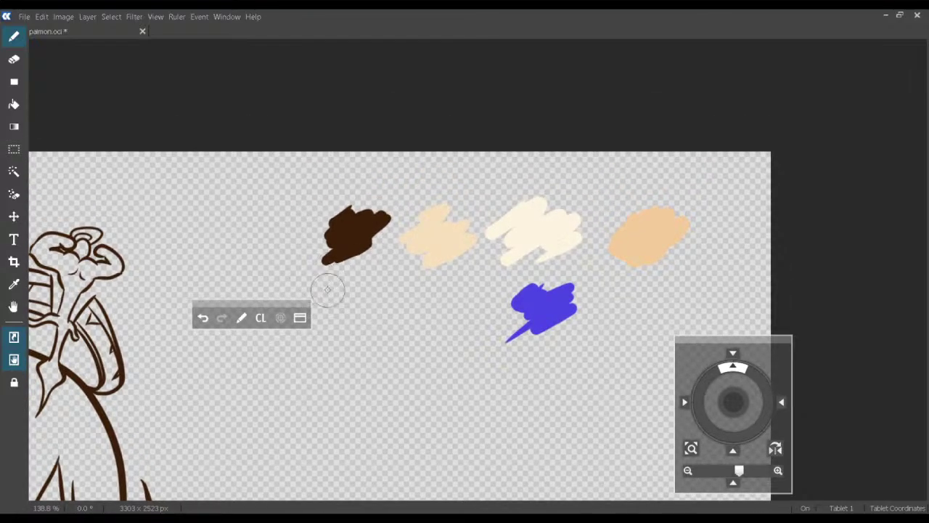
pyautogui.moveTo(344, 300); pyautogui.dragTo(514, 261)
pyautogui.moveTo(396, 324); pyautogui.dragTo(493, 263)
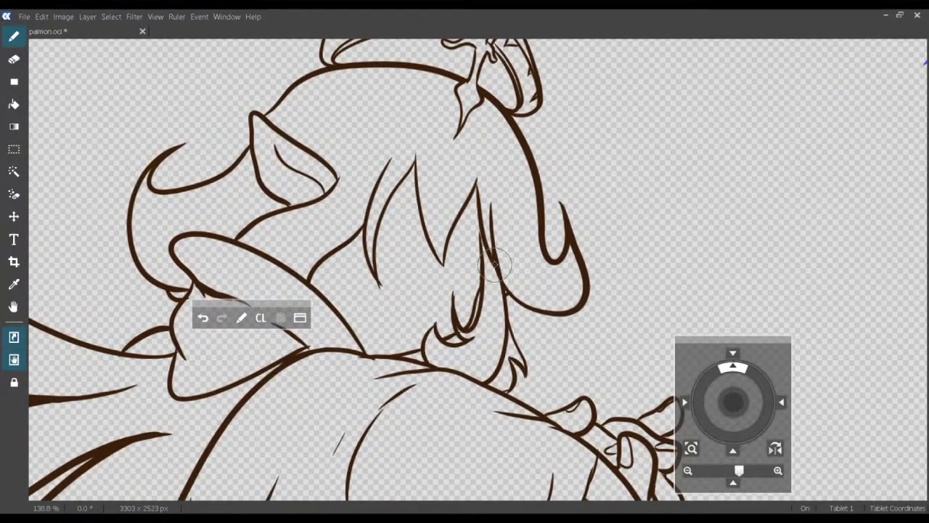
pyautogui.moveTo(491, 256)
pyautogui.mouseDown()
pyautogui.moveTo(369, 371)
pyautogui.moveTo(326, 376)
pyautogui.mouseUp()
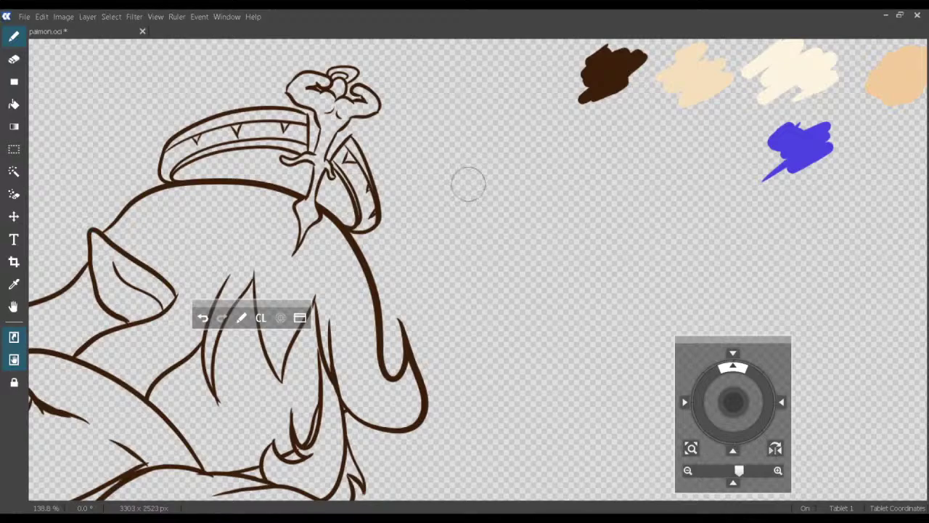
pyautogui.hotkey('ctrl', 's')
pyautogui.hotkey('ctrl', 's')
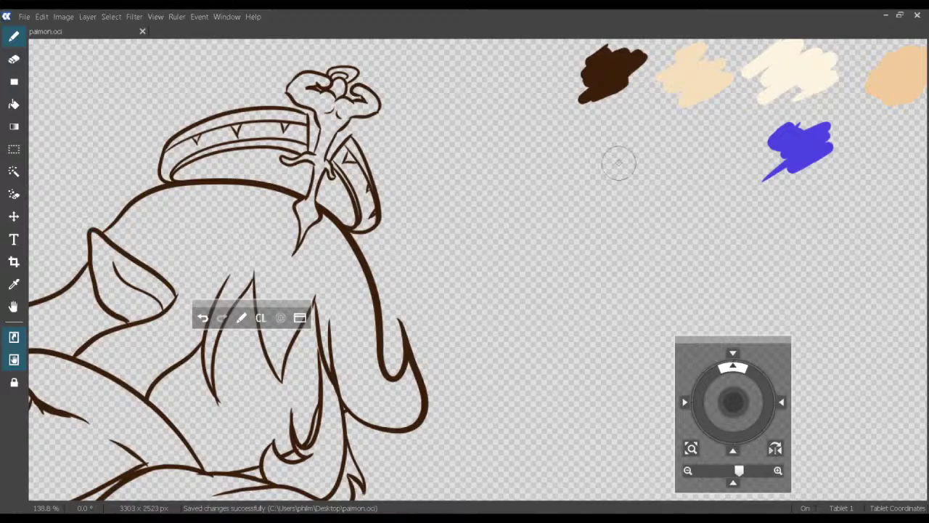
# Replace the bright blue swatch with a slightly more violet blue one below the beige and off-white swatches.
pyautogui.moveTo(878, 65)
pyautogui.mouseDown()
pyautogui.moveTo(687, 184)
pyautogui.moveTo(687, 221)
pyautogui.mouseUp()
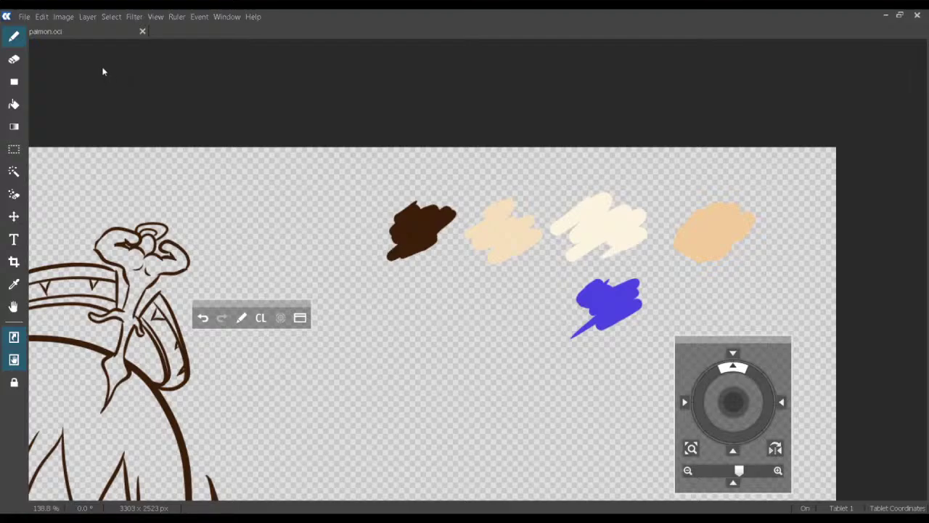
pyautogui.hotkey('ctrl', 'z')
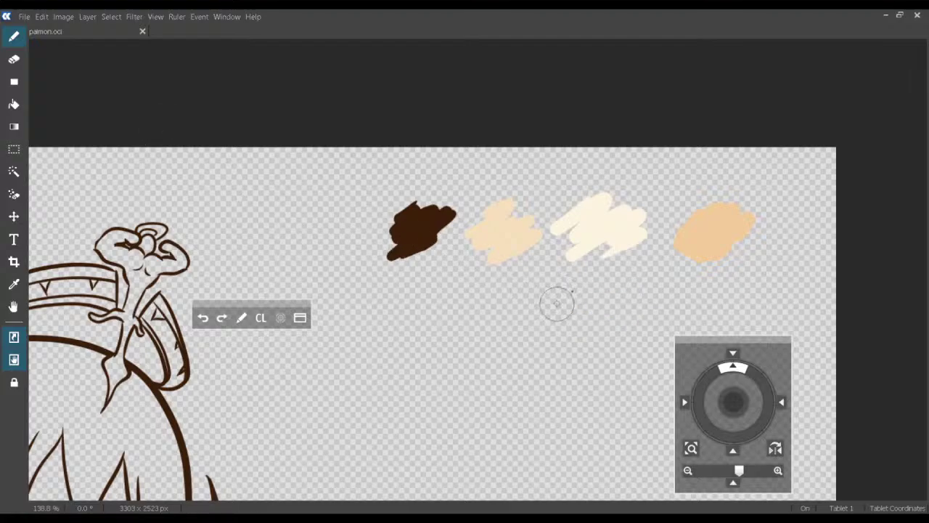
pyautogui.moveTo(557, 303)
pyautogui.mouseDown()
pyautogui.moveTo(535, 331)
pyautogui.moveTo(552, 319)
pyautogui.moveTo(545, 342)
pyautogui.moveTo(585, 298)
pyautogui.moveTo(511, 370)
pyautogui.moveTo(599, 291)
pyautogui.moveTo(515, 315)
pyautogui.mouseUp()
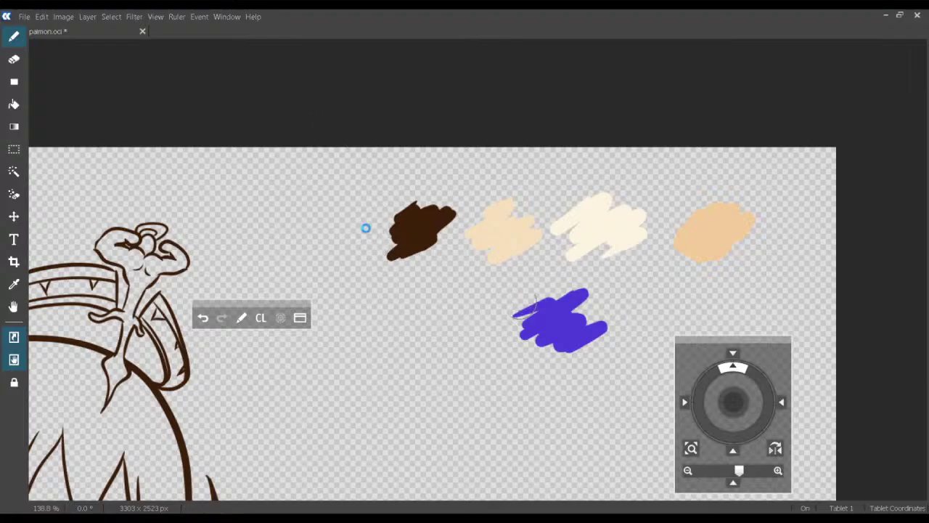
# Save the drawing, switch to paimon.psd opened in Affinity Photo, and close the openCanvas window.
pyautogui.hotkey('ctrl', 's')
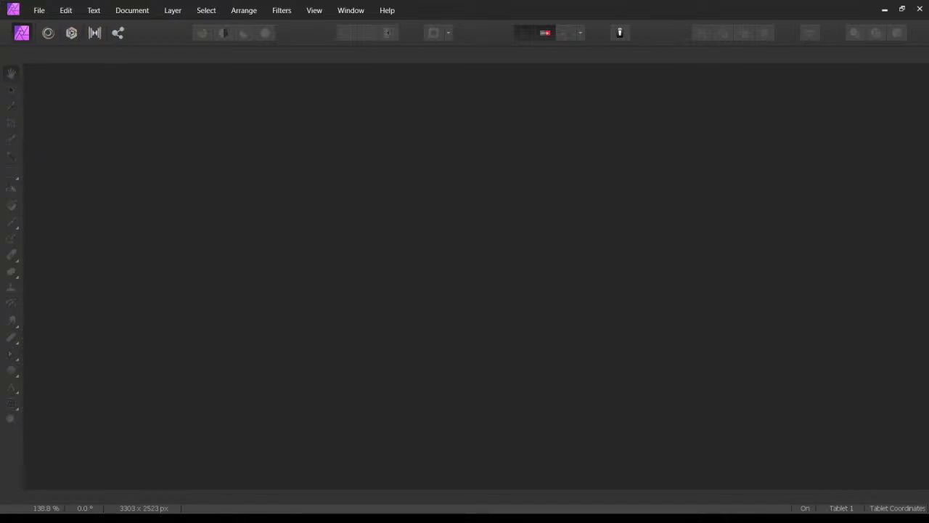
pyautogui.hotkey('ctrl', 's')
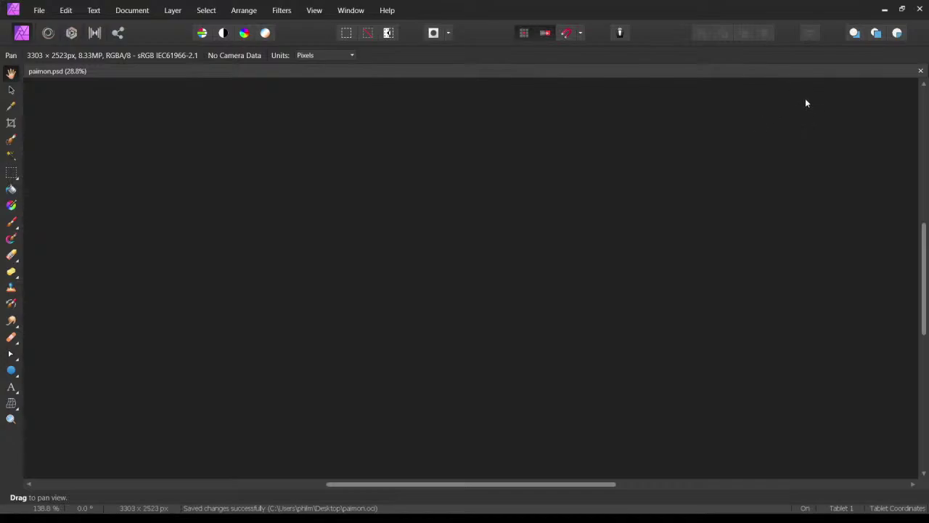
pyautogui.hotkey('ctrl', '+')
pyautogui.hotkey('ctrl', '+')
pyautogui.hotkey('ctrl', '+')
pyautogui.moveTo(820, 103); pyautogui.dragTo(382, 359)
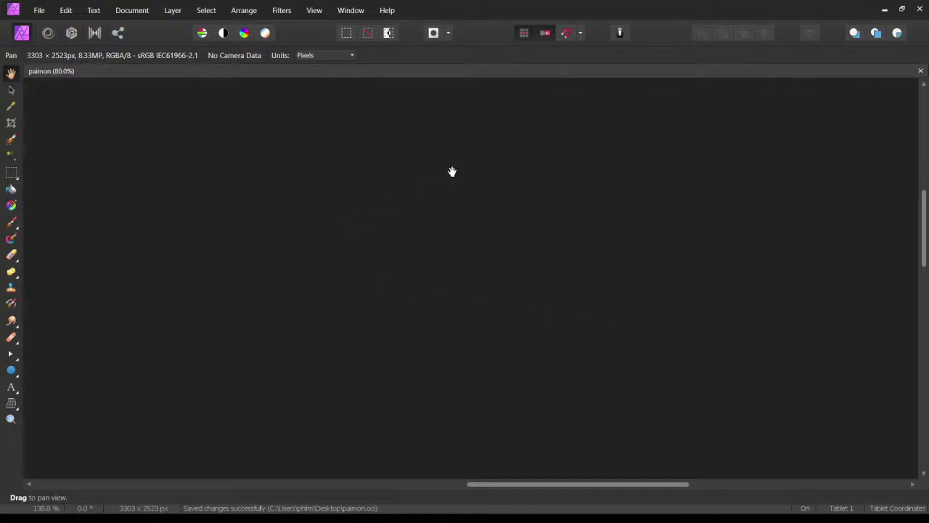
pyautogui.moveTo(460, 179); pyautogui.dragTo(419, 222)
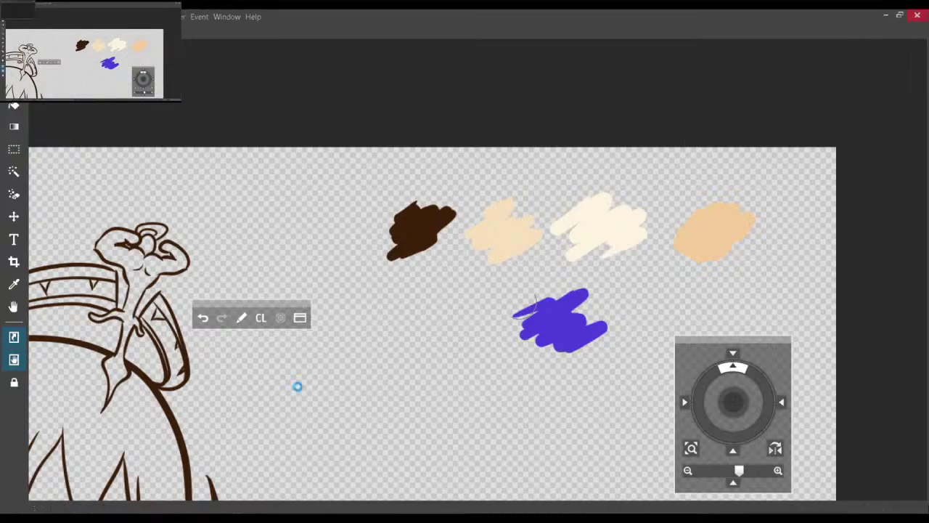
pyautogui.click(917, 15)
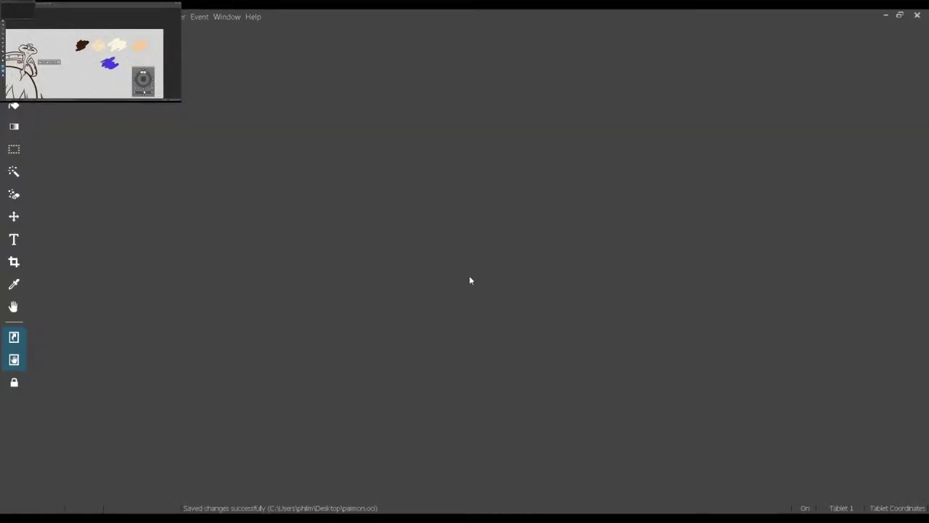
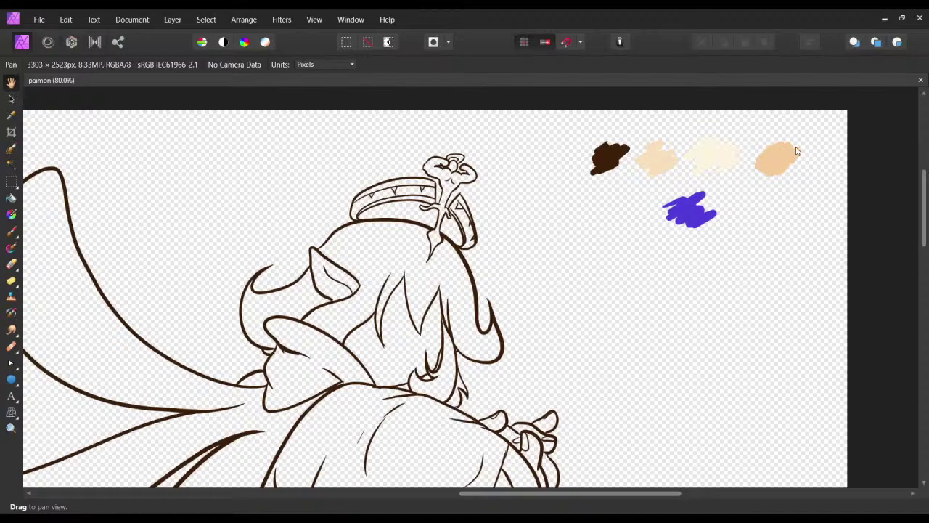
# Add a new pixel layer and place it beneath the line art and the colour swatches.
pyautogui.click(770, 156)
pyautogui.hotkey('ctrl', 'shift', 'n')
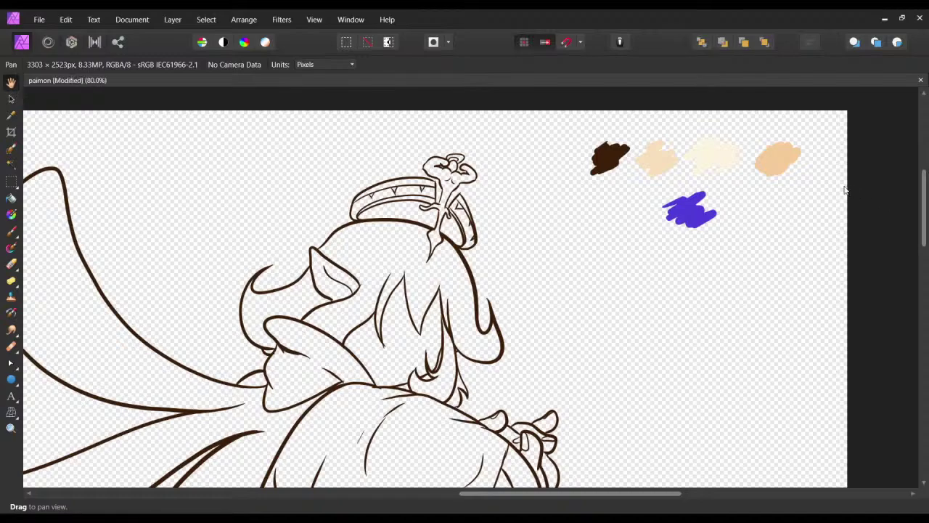
pyautogui.click(793, 182)
pyautogui.moveTo(319, 218); pyautogui.dragTo(324, 230)
pyautogui.moveTo(559, 221); pyautogui.dragTo(501, 228)
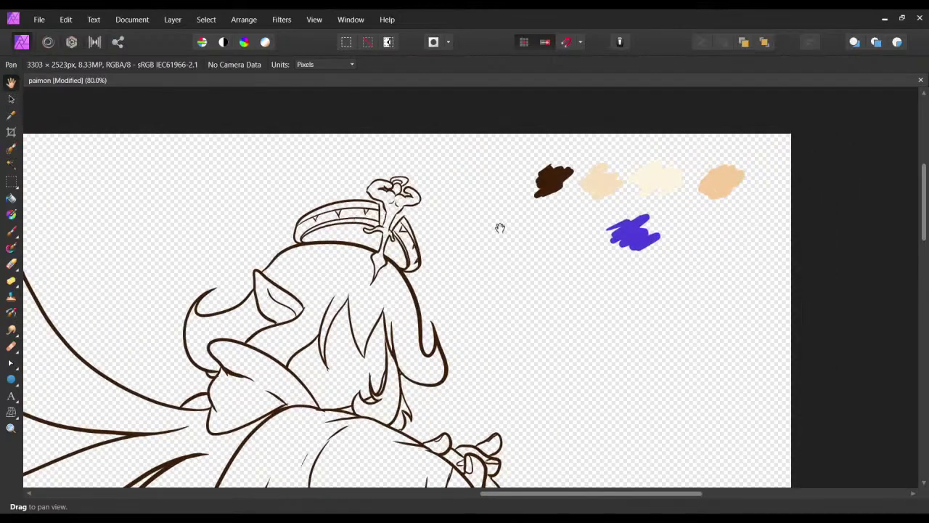
pyautogui.scroll(-3, 487, 265)
pyautogui.hscroll(-1, 487, 266)
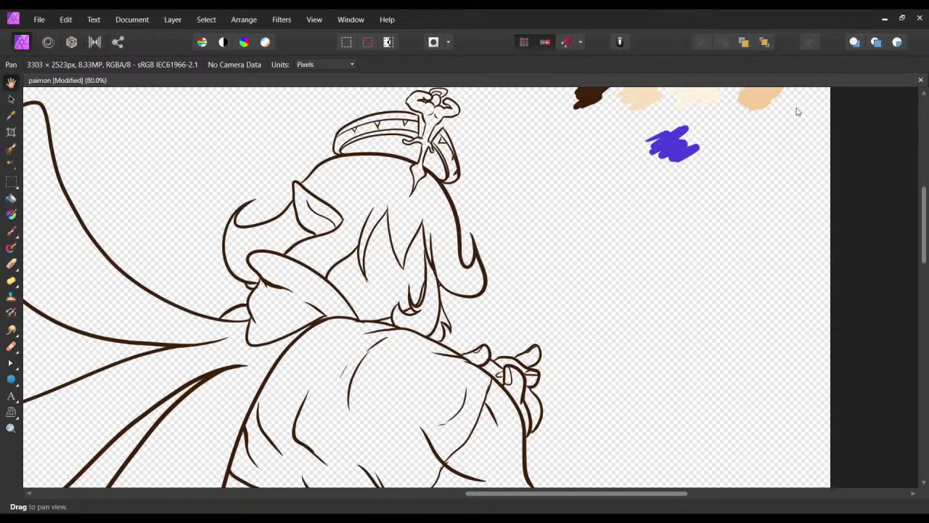
pyautogui.moveTo(822, 110); pyautogui.dragTo(847, 123)
pyautogui.moveTo(648, 219); pyautogui.dragTo(478, 294)
pyautogui.moveTo(656, 191); pyautogui.dragTo(457, 337)
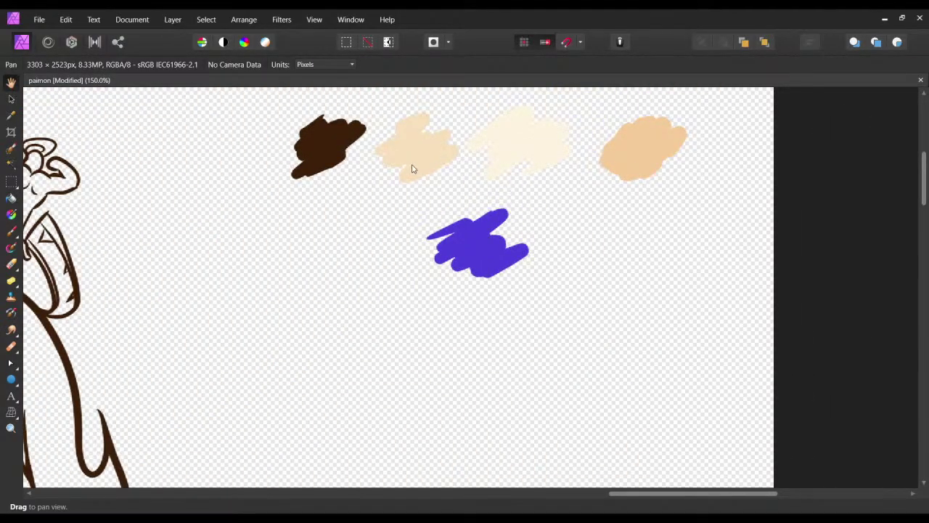
pyautogui.moveTo(431, 183); pyautogui.dragTo(442, 199)
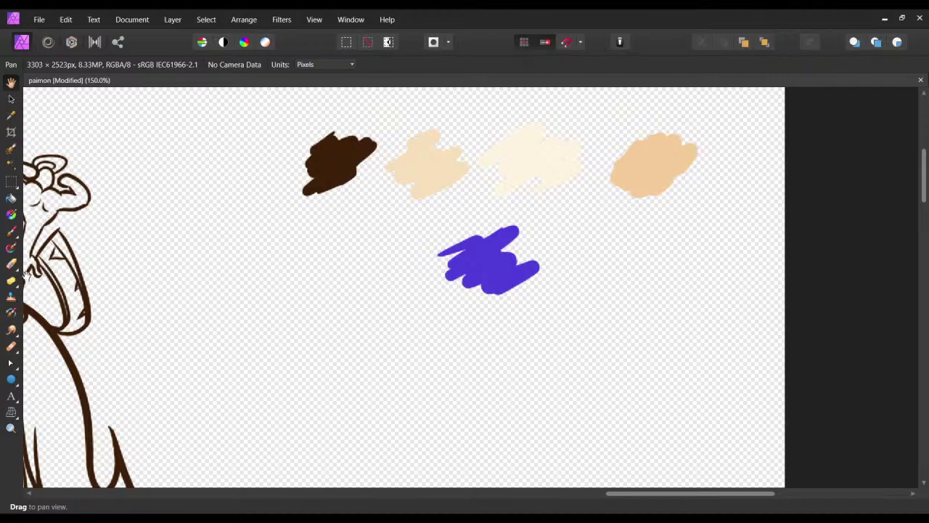
# Try to flood-fill the hair with white on the new layer at 20 % tolerance, and undo the fill.
pyautogui.click(12, 198)
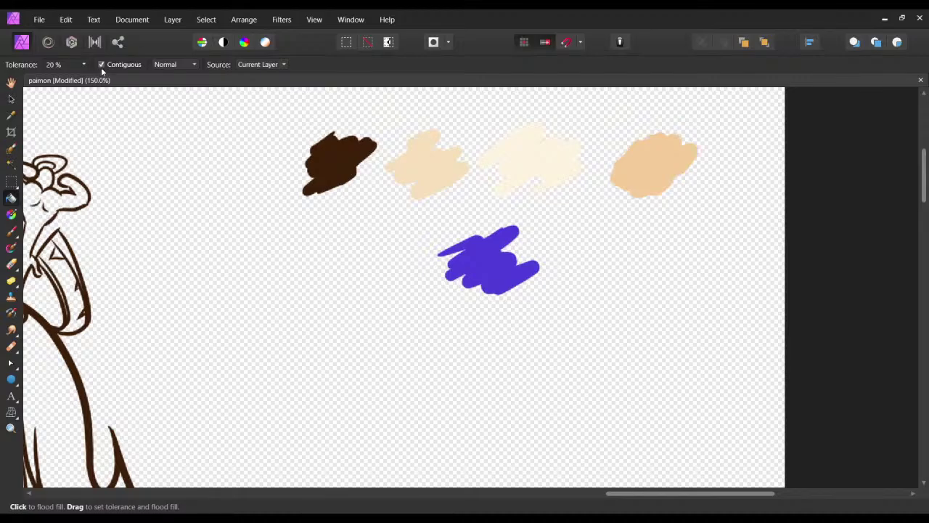
pyautogui.click(276, 87)
pyautogui.click(284, 76)
pyautogui.moveTo(174, 324); pyautogui.dragTo(332, 267)
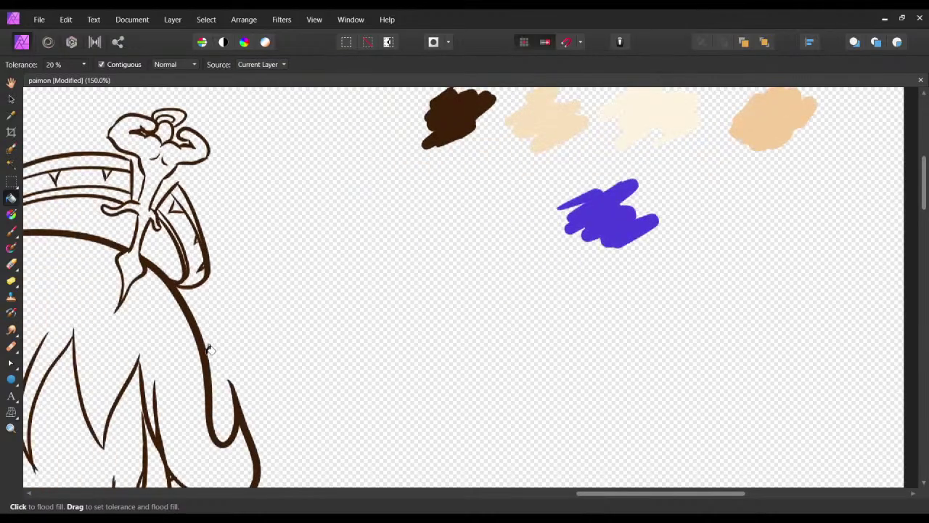
pyautogui.click(196, 363)
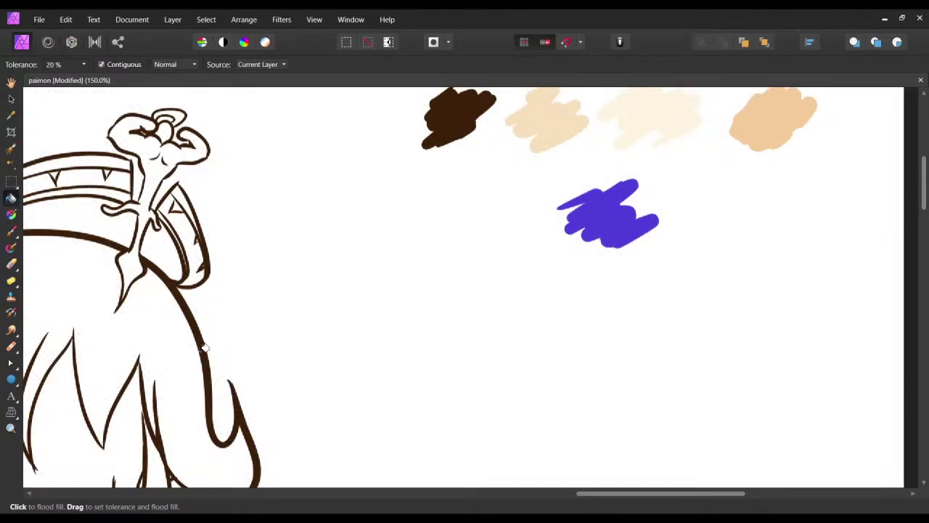
pyautogui.hotkey('ctrl', 'z')
# Try the white flood fill again from the empty area around the swatches and character, and undo it.
pyautogui.scroll(1, 317, 251)
pyautogui.hscroll(1, 318, 251)
pyautogui.scroll(1, 318, 252)
pyautogui.hscroll(1, 317, 251)
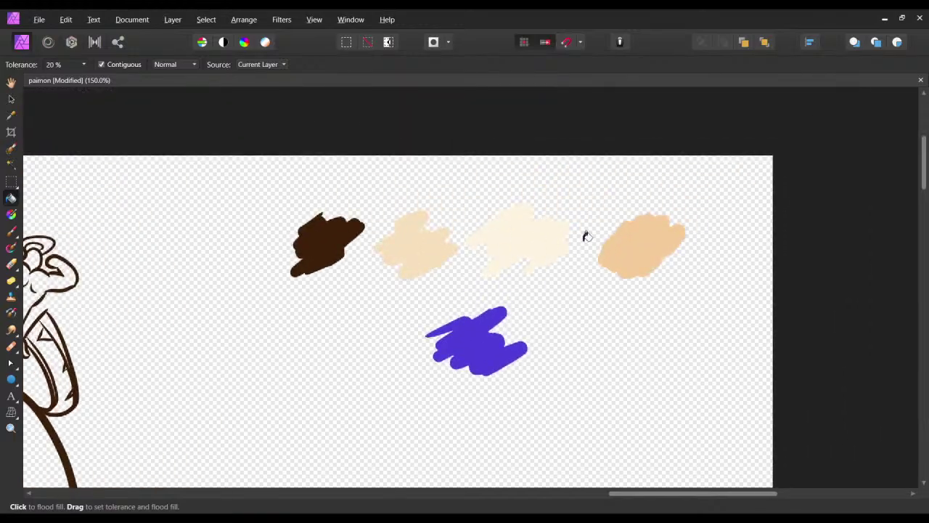
pyautogui.click(591, 263)
pyautogui.hotkey('ctrl', 'z')
pyautogui.moveTo(128, 197); pyautogui.dragTo(389, 134)
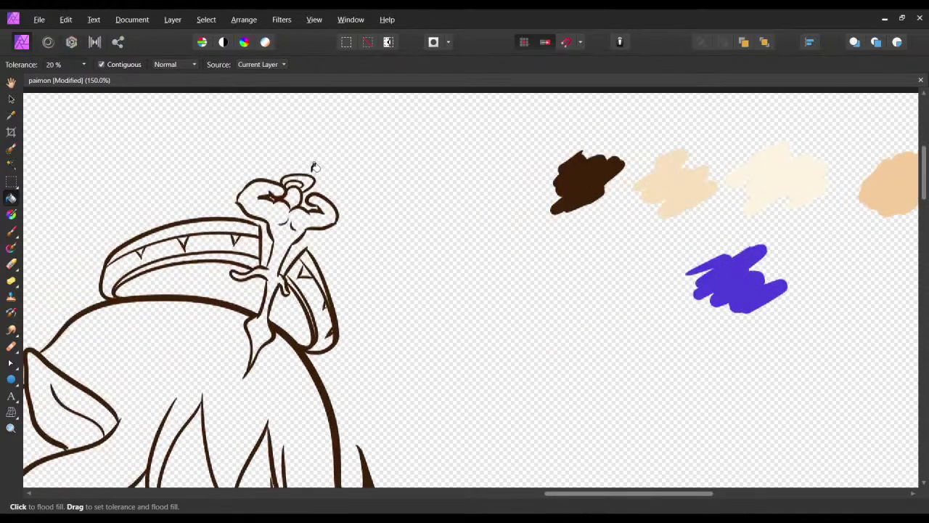
pyautogui.hscroll(-1, 303, 182)
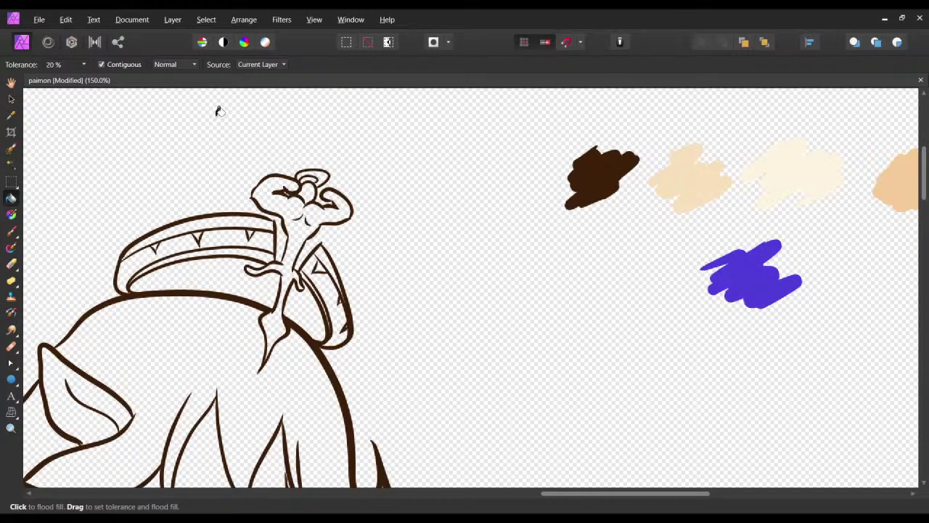
pyautogui.click(90, 94)
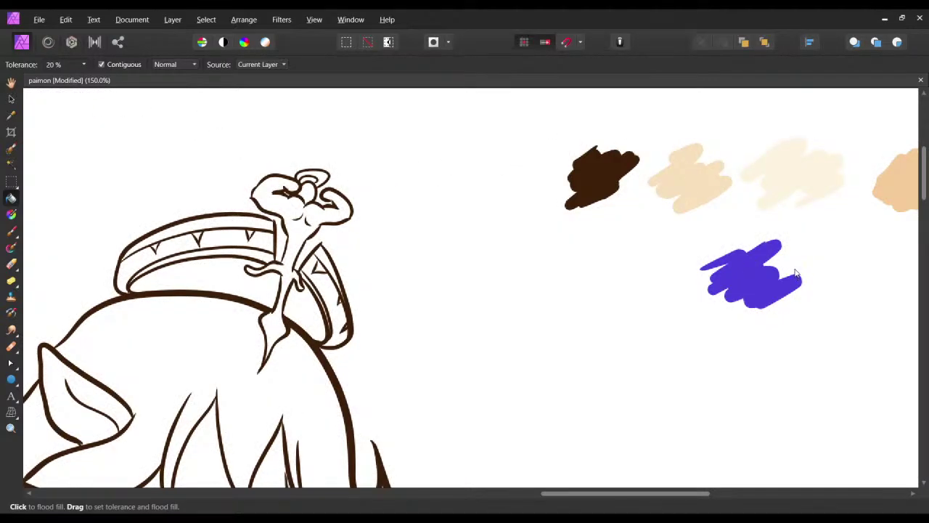
pyautogui.hotkey('ctrl', 'z')
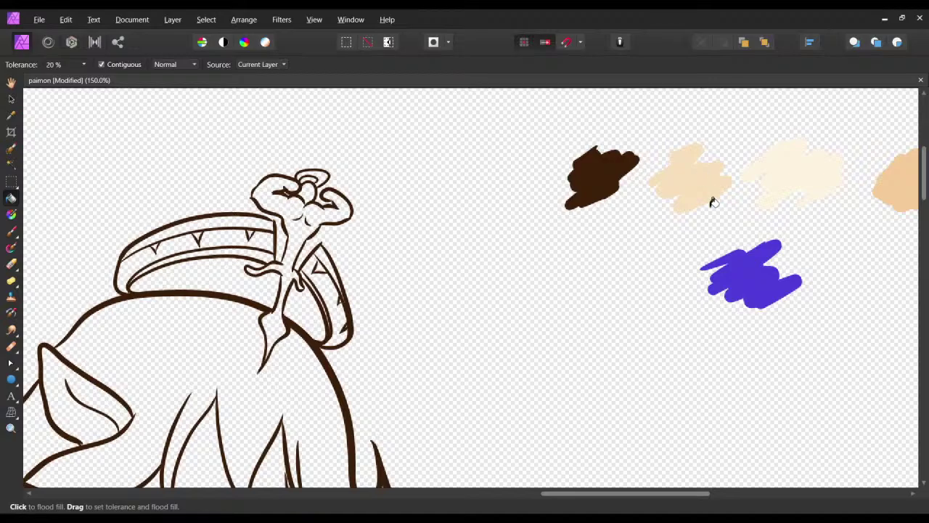
# Set the flood fill to 40 % tolerance with Current Layer & Below as source, and select a layer above the line art.
pyautogui.moveTo(214, 270); pyautogui.dragTo(271, 191)
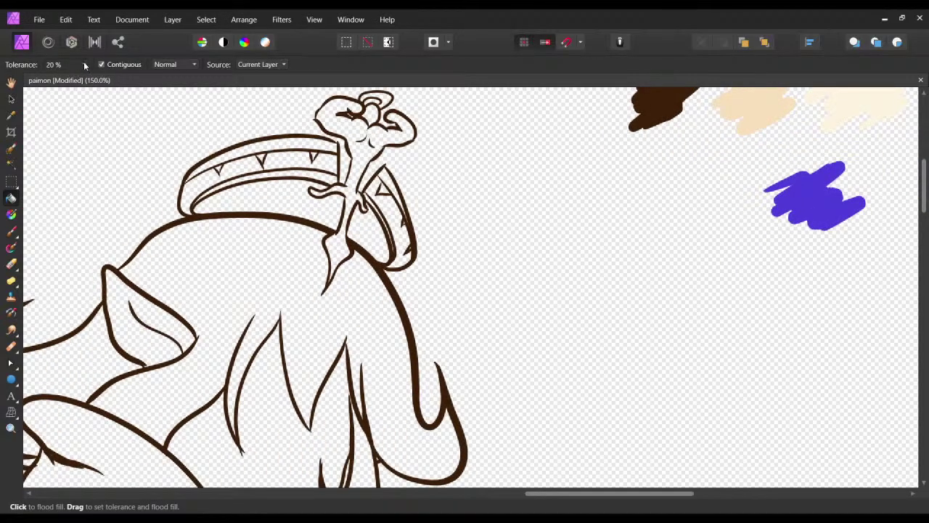
pyautogui.moveTo(90, 81); pyautogui.dragTo(103, 79)
pyautogui.click(263, 95)
pyautogui.click(296, 242)
pyautogui.hotkey('ctrl', 'z')
pyautogui.click(788, 121)
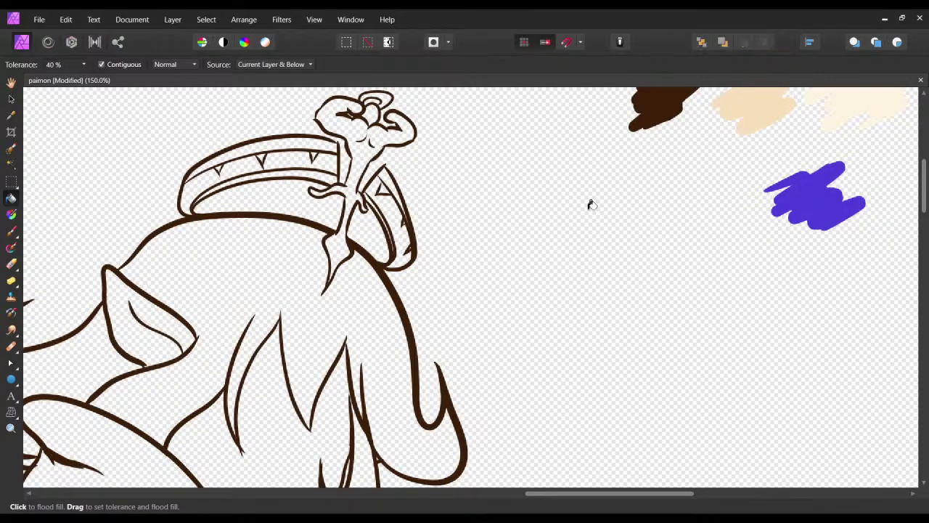
# Fill the main hair area and the lock behind the ear with white, changing the fill source to Layers Beneath.
pyautogui.click(314, 300)
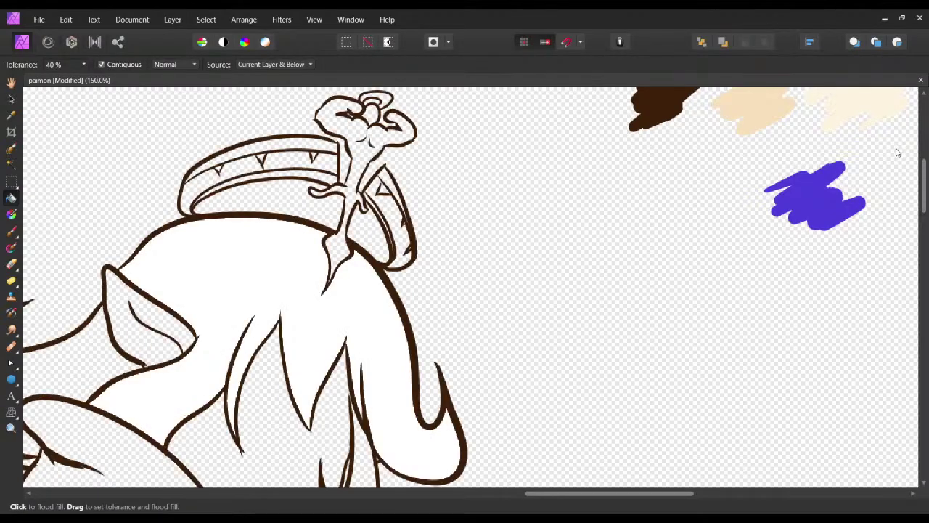
pyautogui.moveTo(278, 277); pyautogui.dragTo(293, 284)
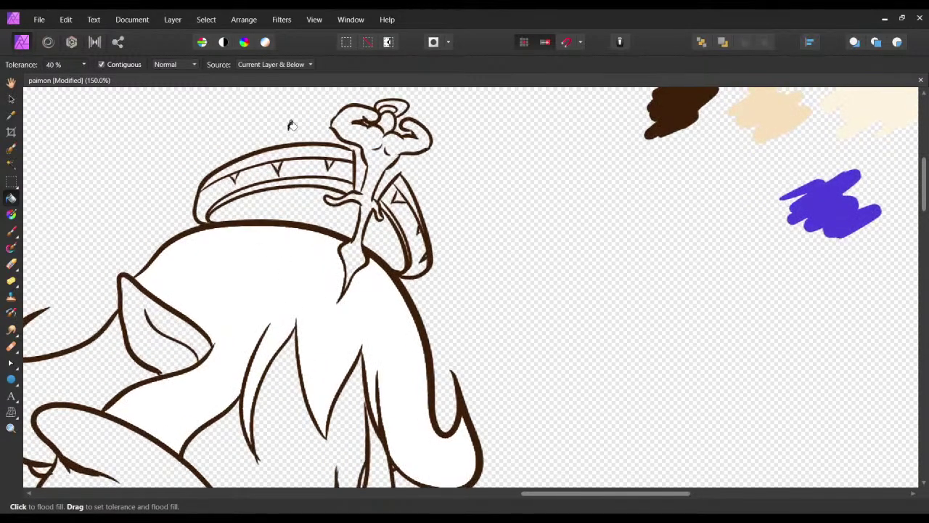
pyautogui.moveTo(255, 323); pyautogui.dragTo(275, 246)
pyautogui.moveTo(273, 309); pyautogui.dragTo(303, 287)
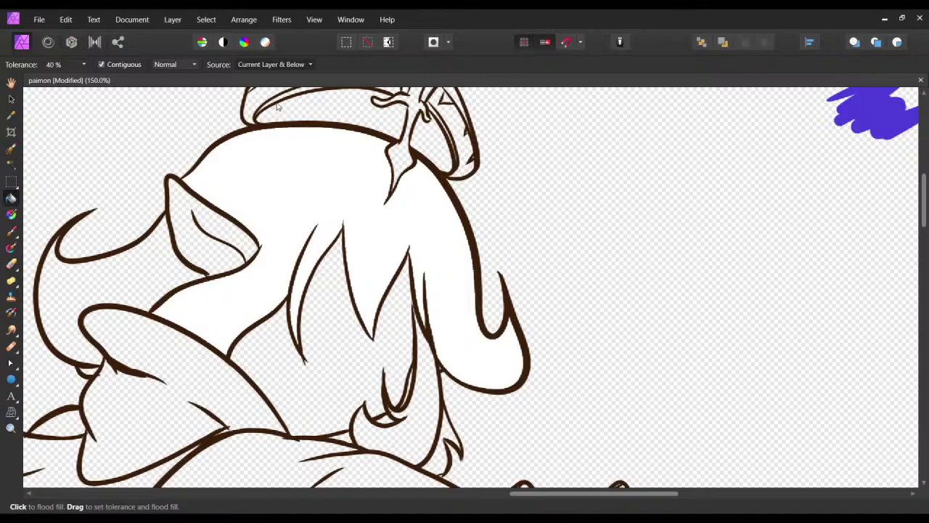
pyautogui.click(172, 268)
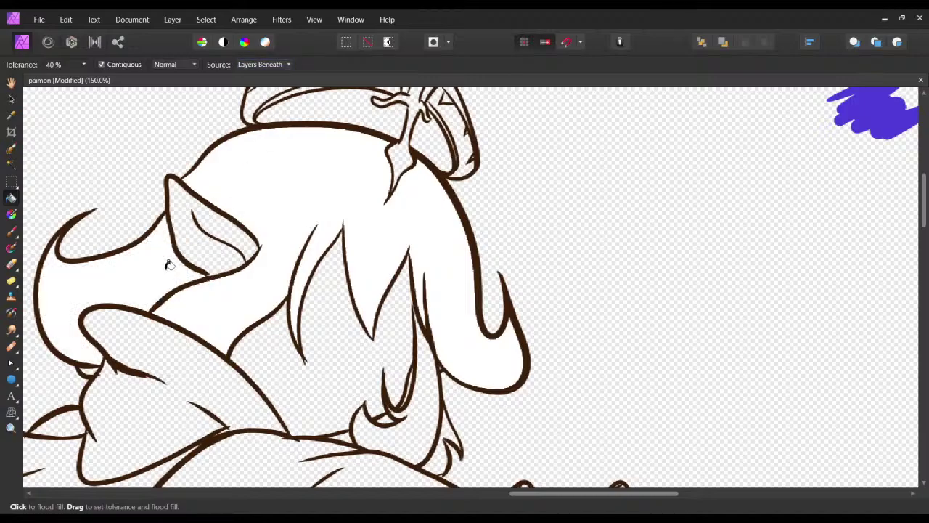
pyautogui.moveTo(368, 343); pyautogui.dragTo(216, 450)
pyautogui.moveTo(430, 317); pyautogui.dragTo(463, 249)
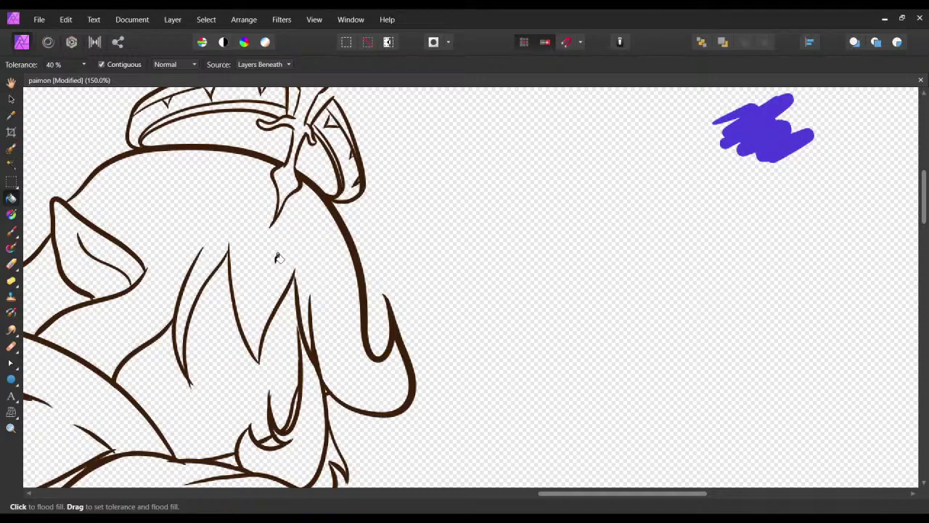
# Fill the face, the thumb, the palm and the adjoining finger of the raised hand with the beige swatch colour.
pyautogui.click(236, 376)
pyautogui.moveTo(244, 422); pyautogui.dragTo(384, 280)
pyautogui.moveTo(533, 353); pyautogui.dragTo(504, 299)
pyautogui.click(526, 300)
pyautogui.click(552, 323)
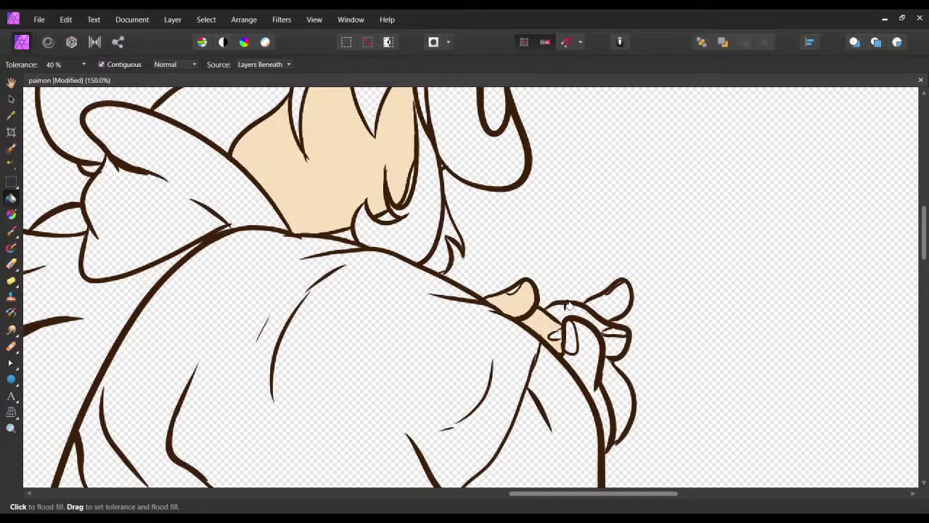
pyautogui.click(569, 309)
pyautogui.moveTo(595, 251); pyautogui.dragTo(580, 291)
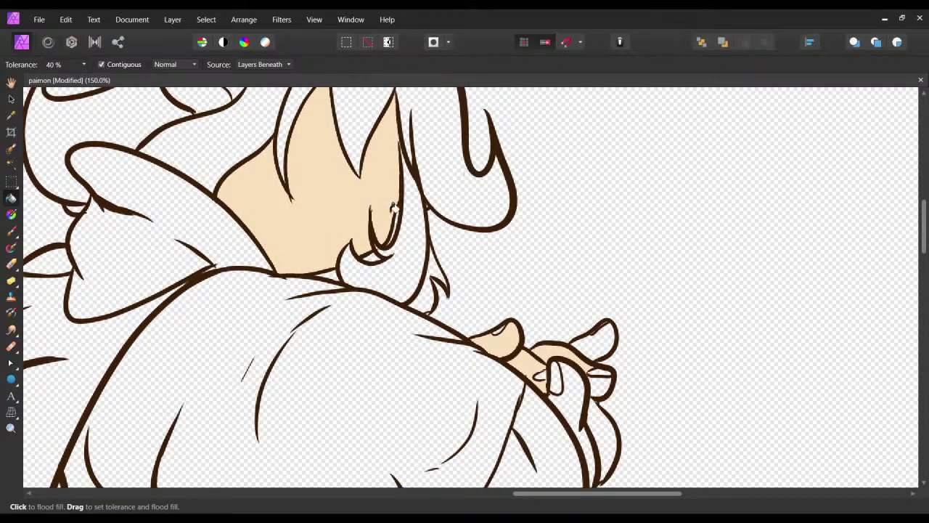
# Undo the beige fills on the face and hand.
pyautogui.moveTo(413, 219); pyautogui.dragTo(338, 260)
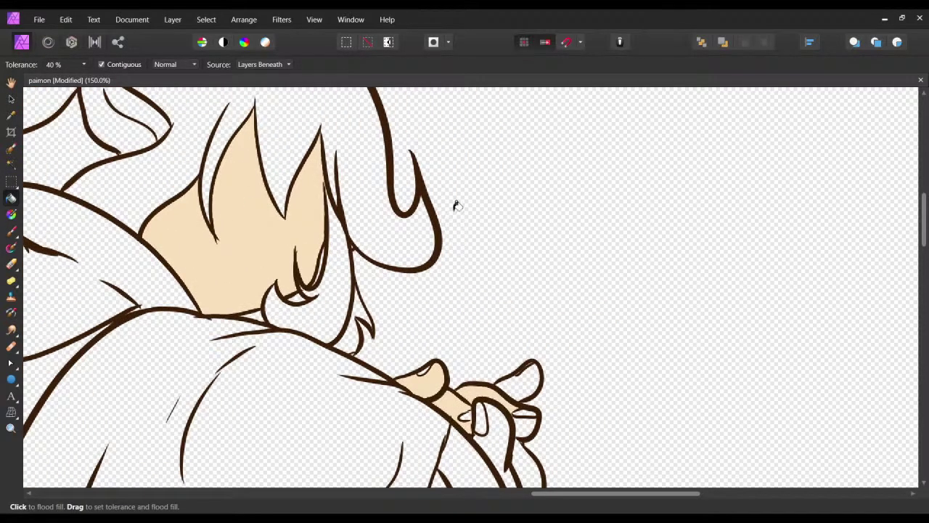
pyautogui.scroll(3, 452, 332)
pyautogui.hscroll(2, 517, 319)
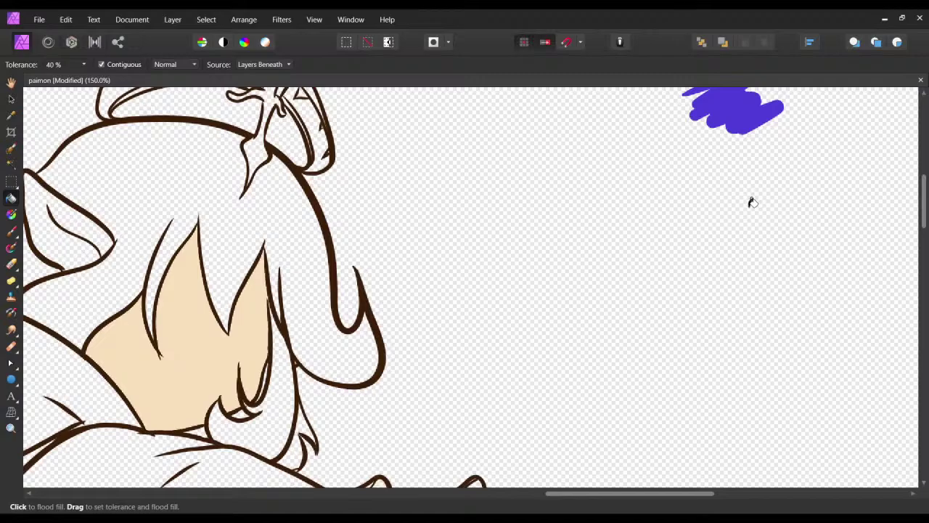
pyautogui.hotkey('ctrl', 'z')
pyautogui.scroll(1, 552, 261)
pyautogui.hscroll(1, 552, 262)
pyautogui.hscroll(4, 551, 262)
pyautogui.scroll(4, 636, 213)
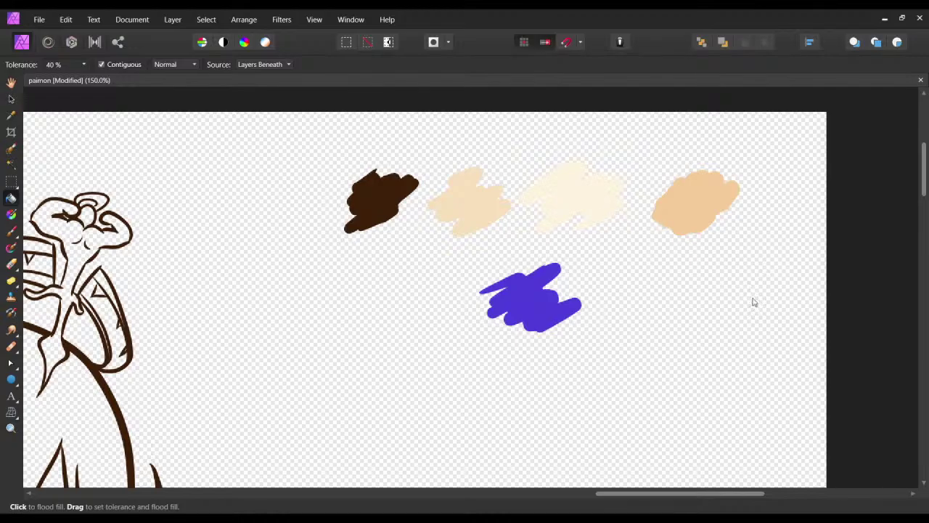
# Try the off-white swatch colour as a flood fill on the face.
pyautogui.hscroll(-5, 355, 336)
pyautogui.scroll(-2, 347, 319)
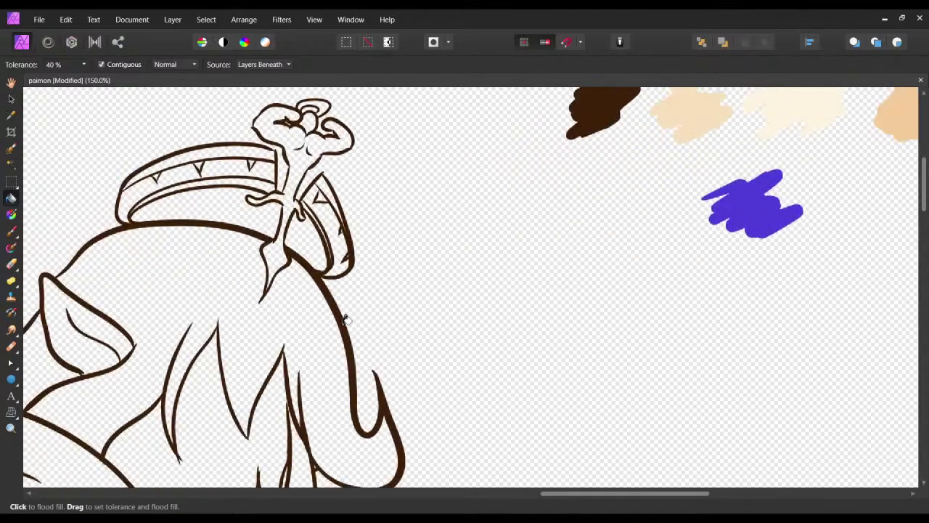
pyautogui.click(270, 441)
pyautogui.scroll(-4, 307, 423)
pyautogui.hscroll(-2, 306, 424)
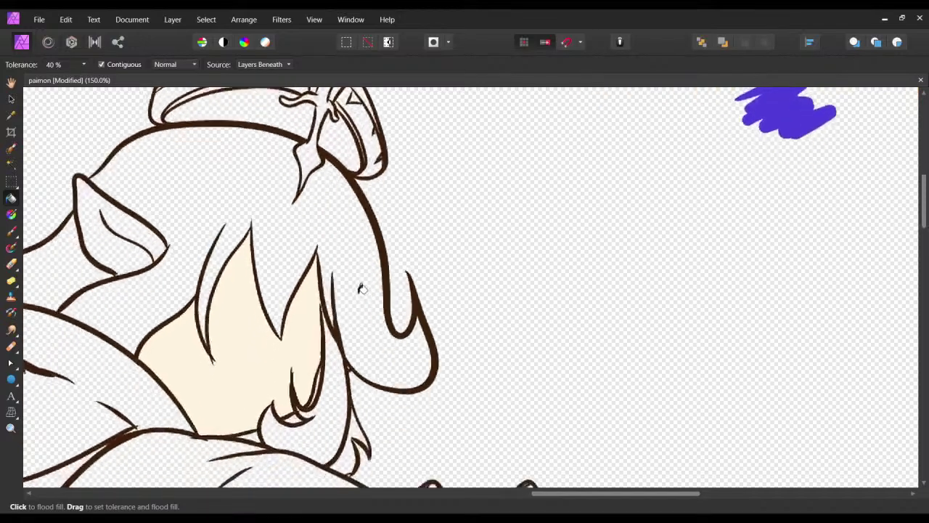
pyautogui.scroll(4, 436, 254)
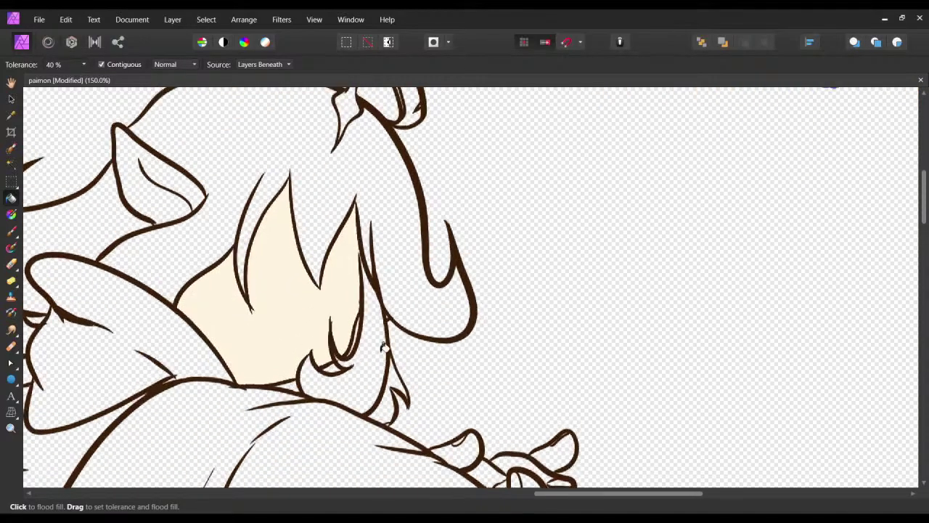
pyautogui.hscroll(2, 436, 254)
pyautogui.scroll(3, 653, 209)
pyautogui.hscroll(3, 654, 209)
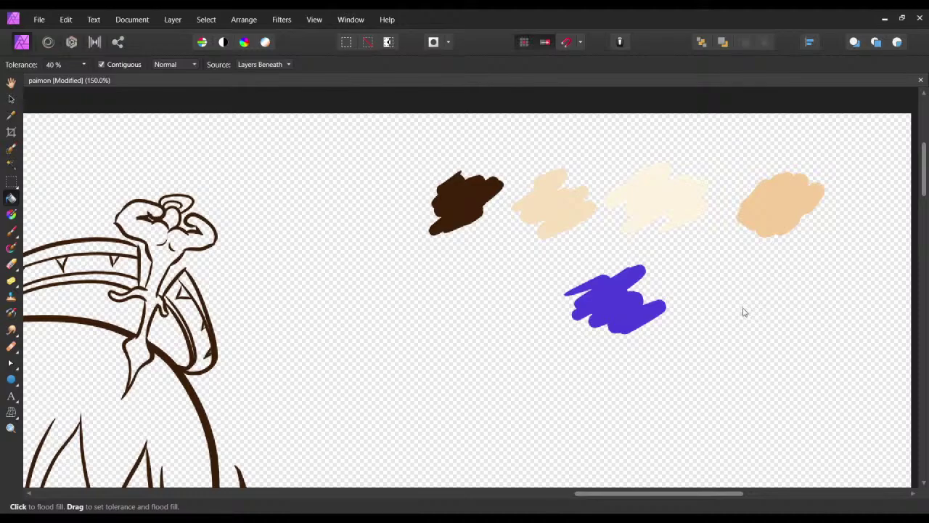
# Try recolouring the beige swatch with the lighter beige flood fill, and undo the fills on the swatch and the background.
pyautogui.moveTo(359, 313); pyautogui.dragTo(419, 275)
pyautogui.click(625, 172)
pyautogui.click(628, 203)
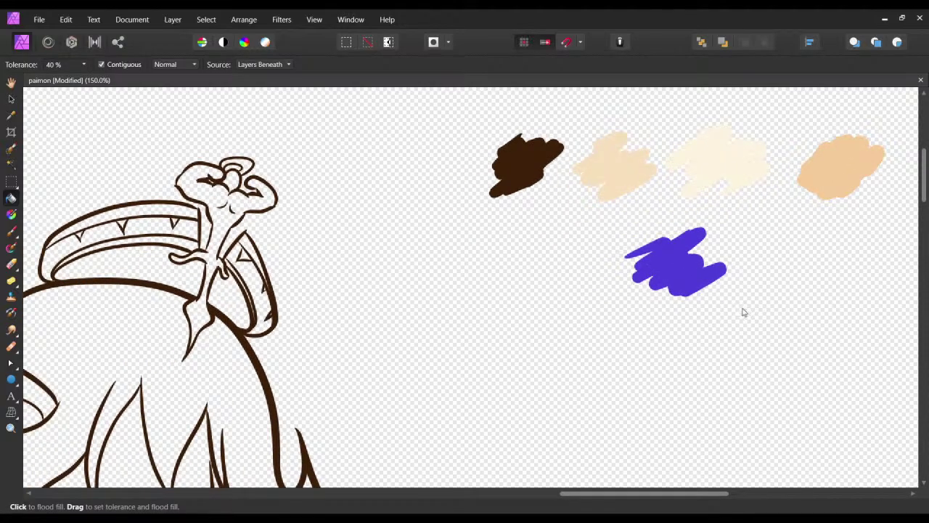
pyautogui.click(627, 173)
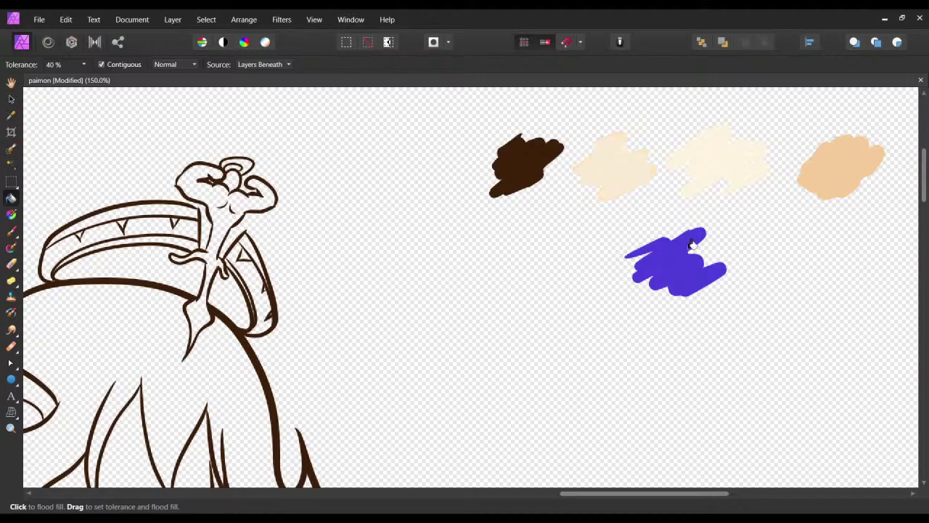
pyautogui.press('Delete')
pyautogui.click(793, 171)
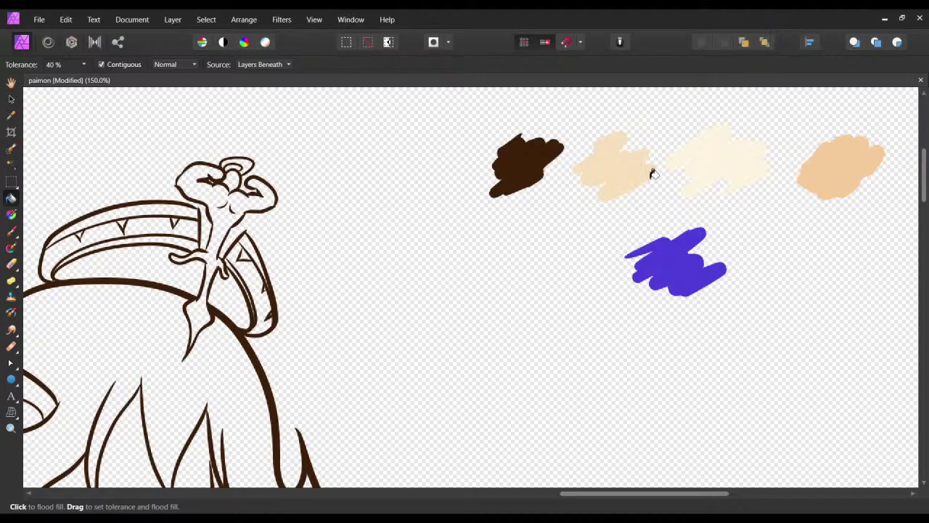
pyautogui.click(788, 135)
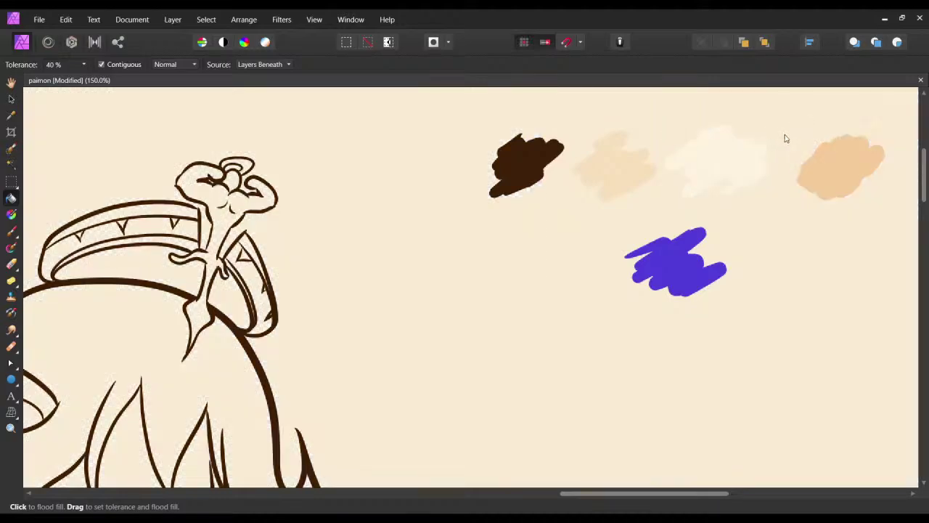
pyautogui.hotkey('ctrl', 'z')
pyautogui.hotkey('ctrl', 'z')
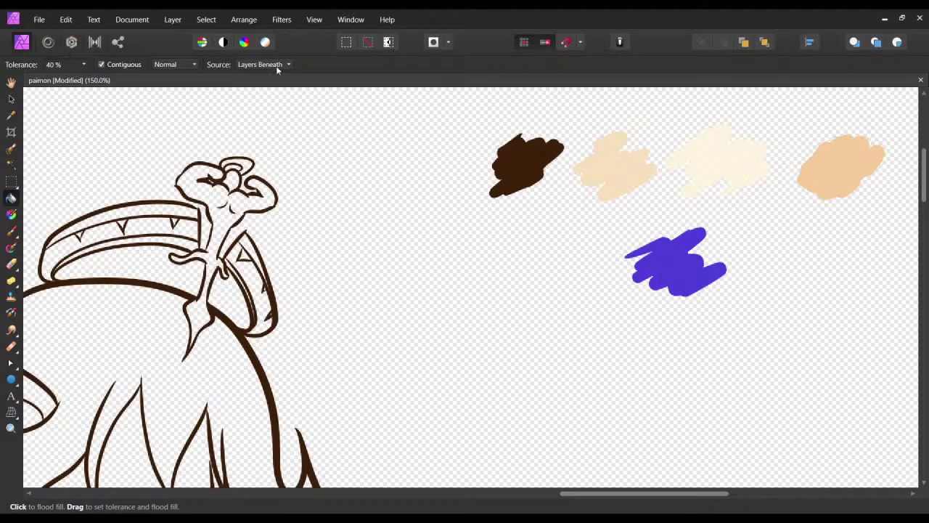
# Set the flood fill source to Current Layer & Below and recolour the beige swatch with the lighter beige.
pyautogui.click(277, 93)
pyautogui.click(629, 164)
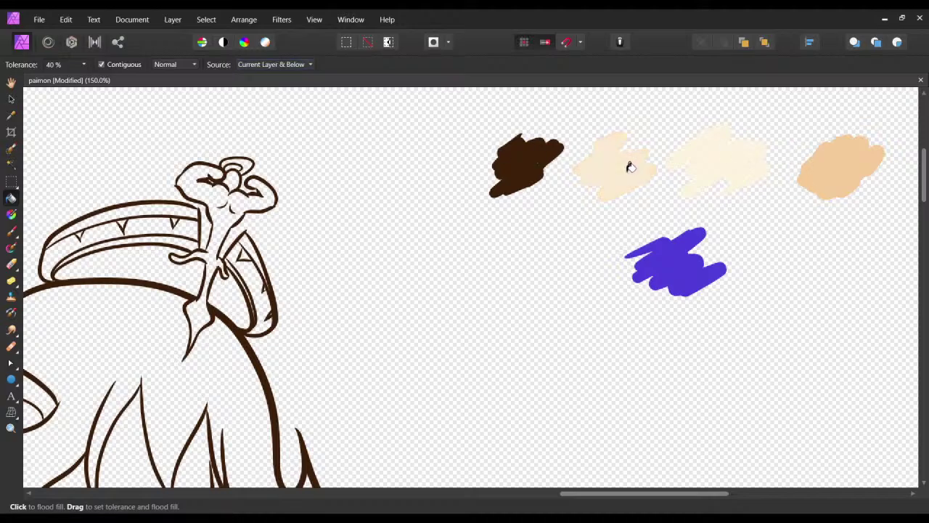
pyautogui.click(820, 135)
# Fill the face and the thumb of the raised hand with the lighter beige.
pyautogui.scroll(-3, 356, 262)
pyautogui.hscroll(-3, 356, 262)
pyautogui.click(314, 385)
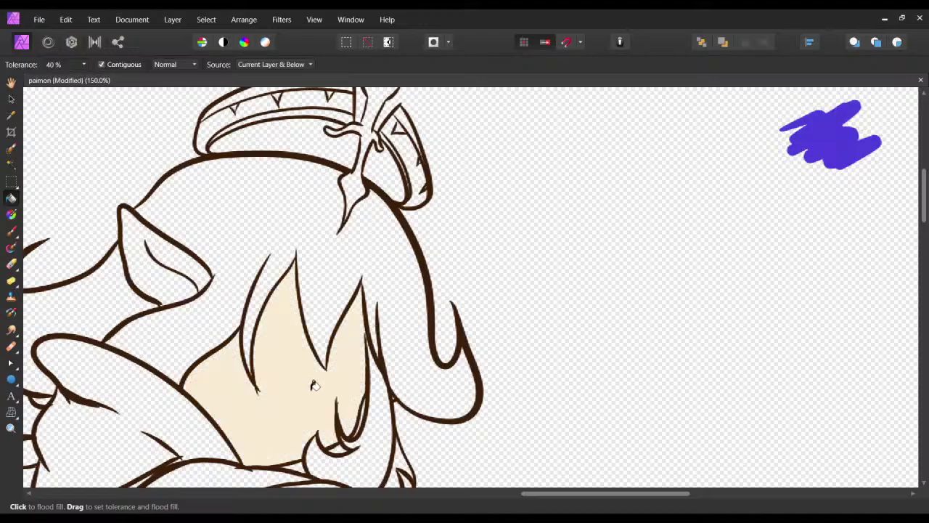
pyautogui.scroll(-4, 454, 316)
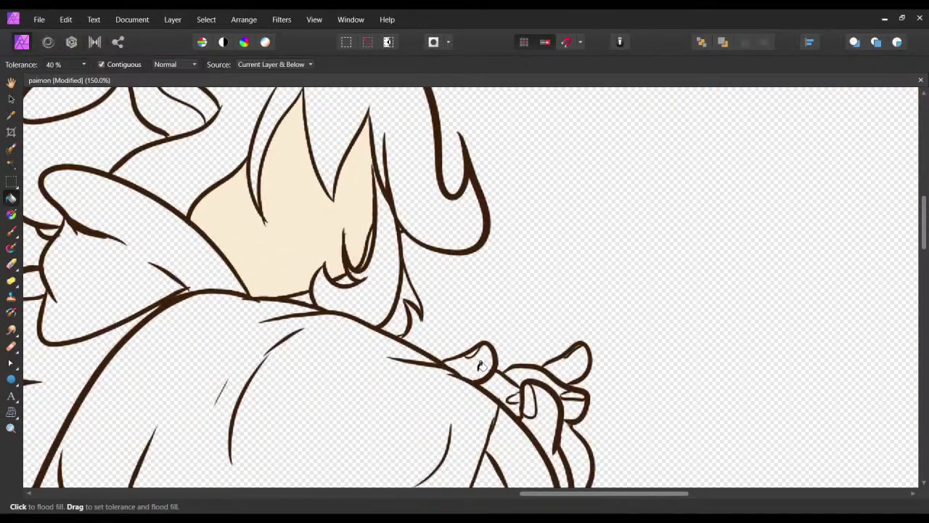
pyautogui.click(479, 366)
# Try filling the finger beside the thumb, and undo the fills that recolour the line art.
pyautogui.click(513, 386)
pyautogui.hotkey('ctrl', 'z')
pyautogui.click(477, 351)
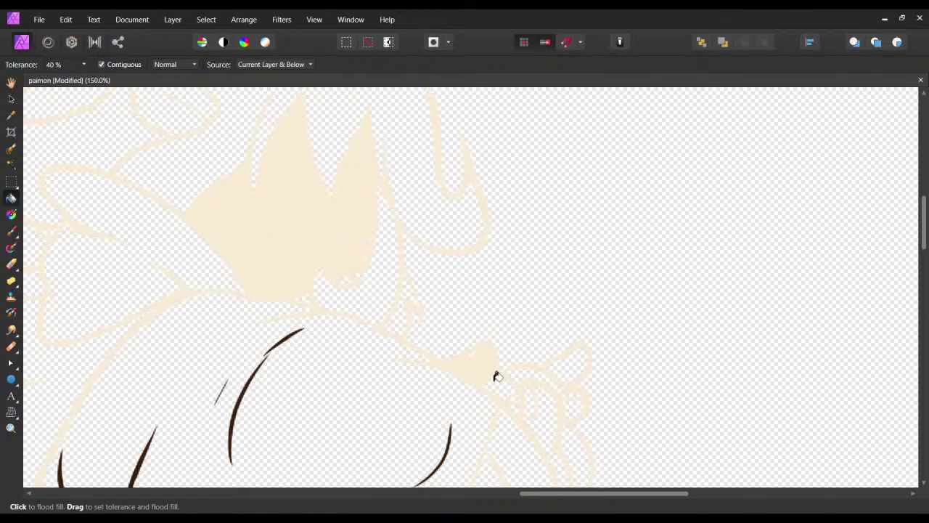
pyautogui.hotkey('ctrl', 'z')
# Fill the finger beside the thumb and the curled front finger of the raised hand with the lighter beige.
pyautogui.scroll(-3, 748, 145)
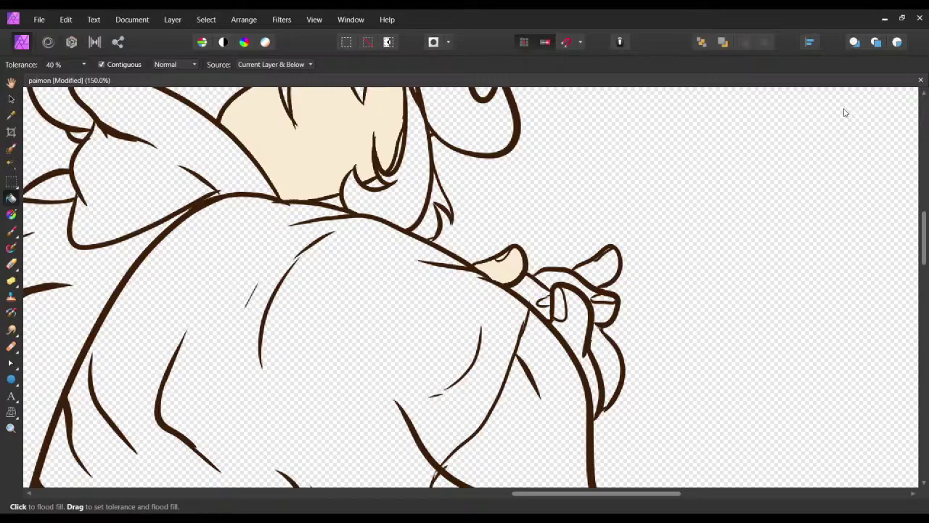
pyautogui.scroll(5, 845, 112)
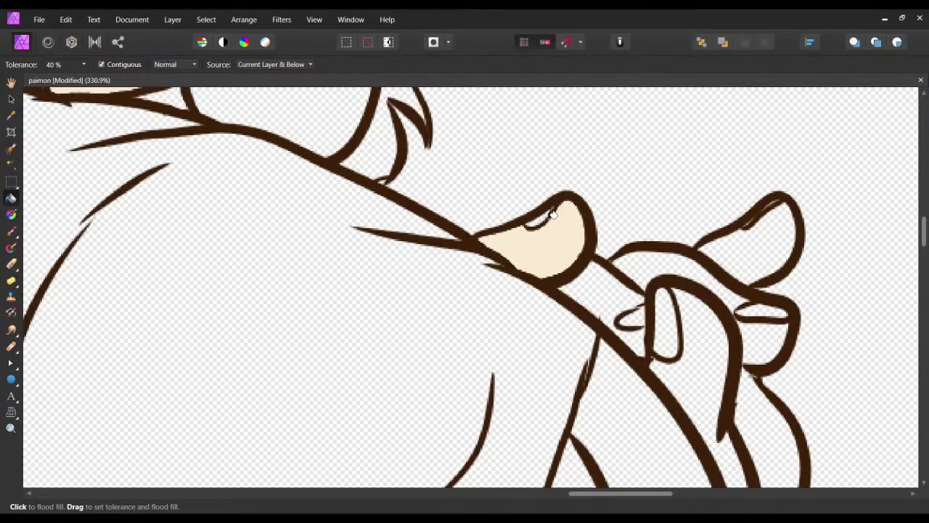
pyautogui.scroll(2, 726, 167)
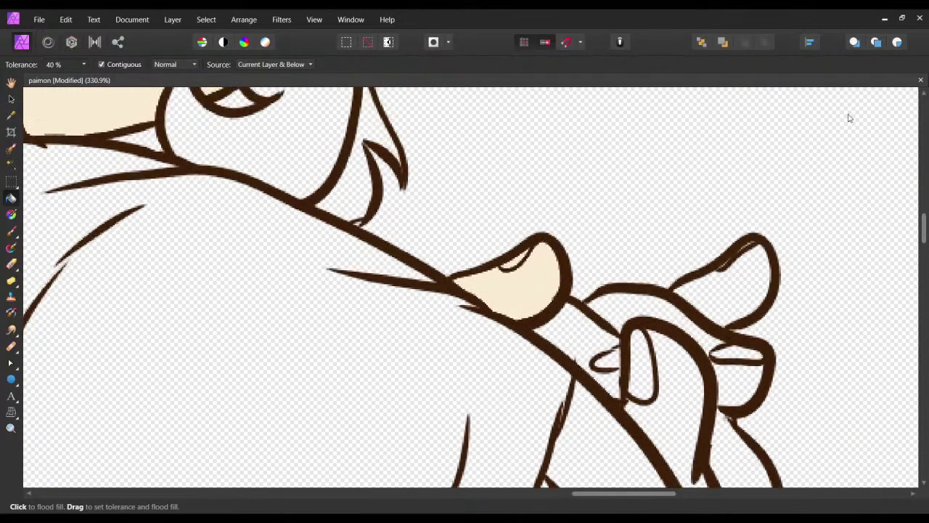
pyautogui.scroll(6, 853, 114)
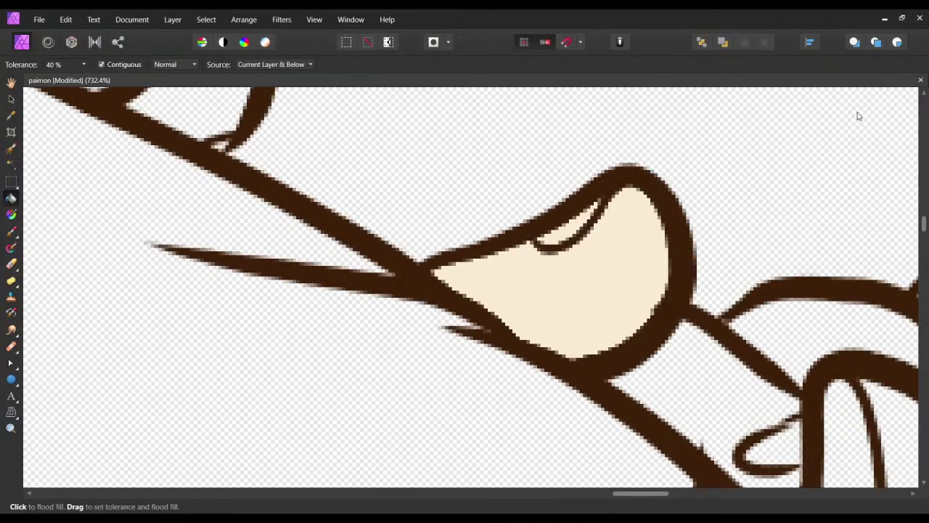
pyautogui.scroll(-5, 861, 120)
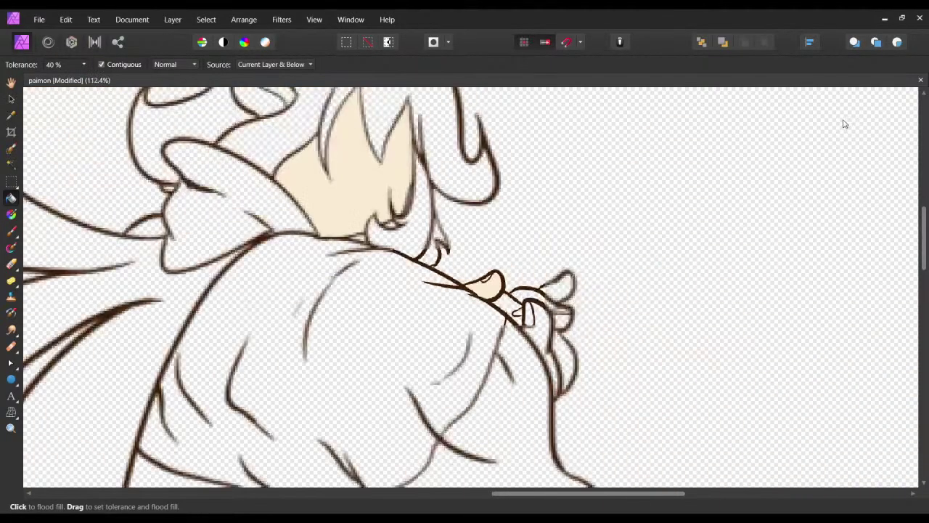
pyautogui.hscroll(3, 804, 171)
pyautogui.scroll(-1, 804, 171)
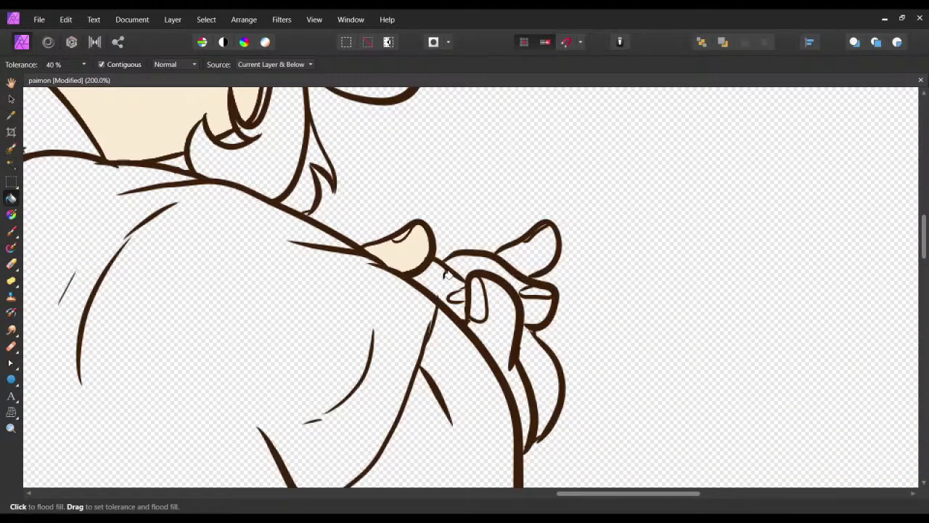
pyautogui.click(446, 277)
pyautogui.click(502, 313)
pyautogui.hscroll(2, 479, 305)
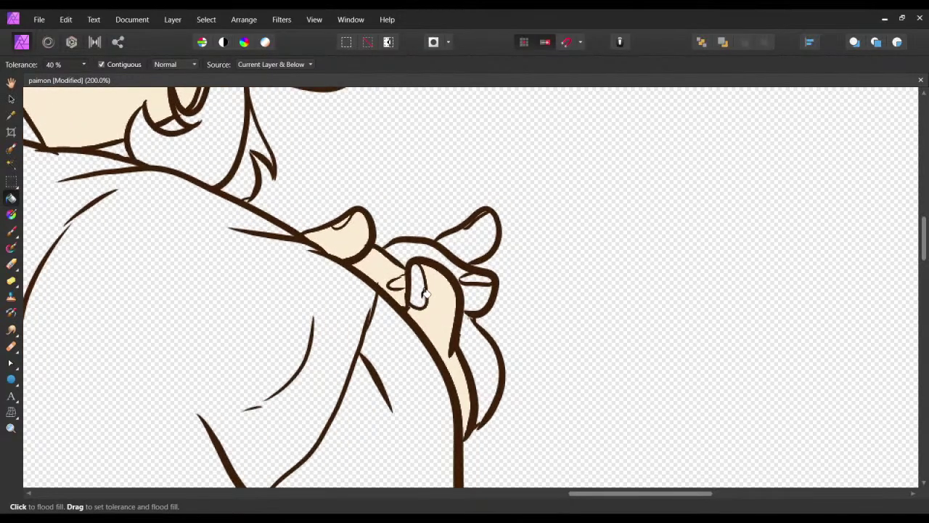
# Fill the remaining fingers and the outer edge of the raised hand with the lighter beige.
pyautogui.moveTo(446, 278); pyautogui.dragTo(499, 252)
pyautogui.click(474, 256)
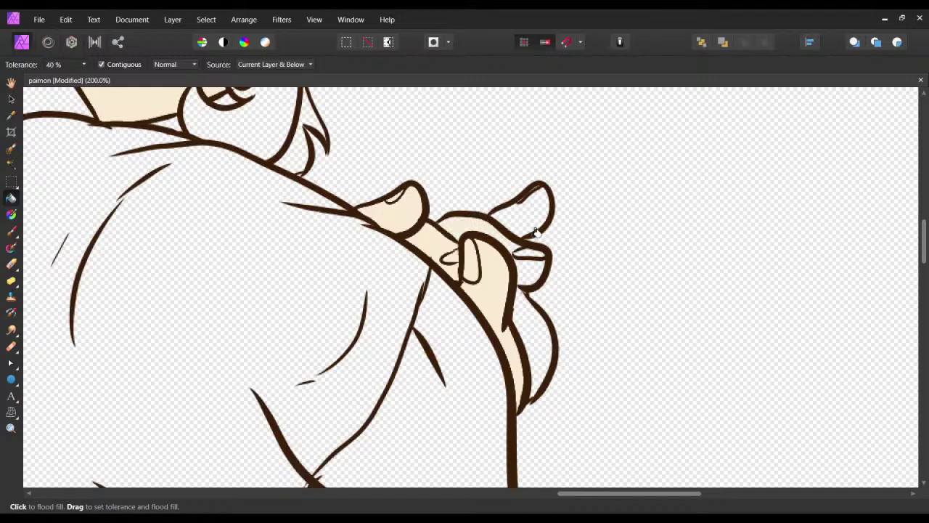
pyautogui.click(533, 263)
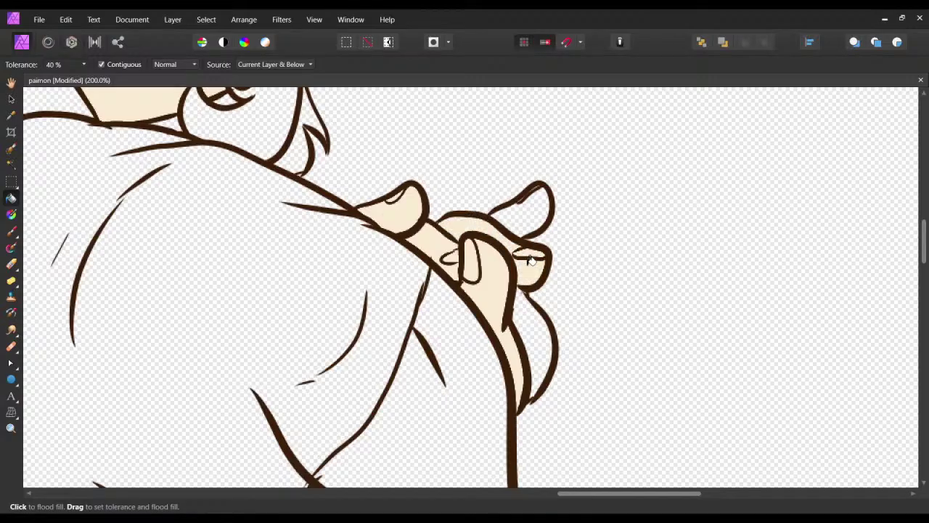
pyautogui.click(528, 207)
pyautogui.moveTo(529, 204); pyautogui.dragTo(429, 178)
pyautogui.click(434, 292)
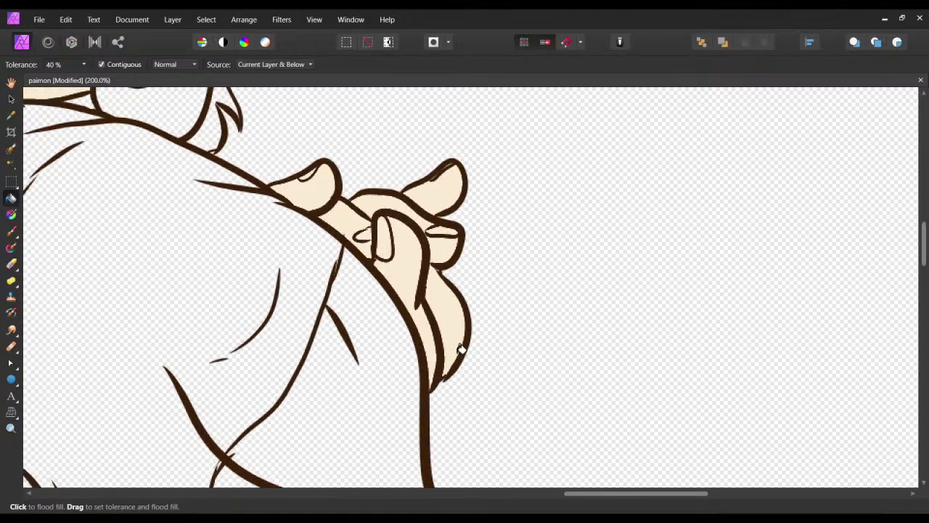
# Fill the arm below the short sleeve and the open lower hand with the lighter beige.
pyautogui.hscroll(-3, 743, 182)
pyautogui.scroll(-2, 539, 292)
pyautogui.click(539, 293)
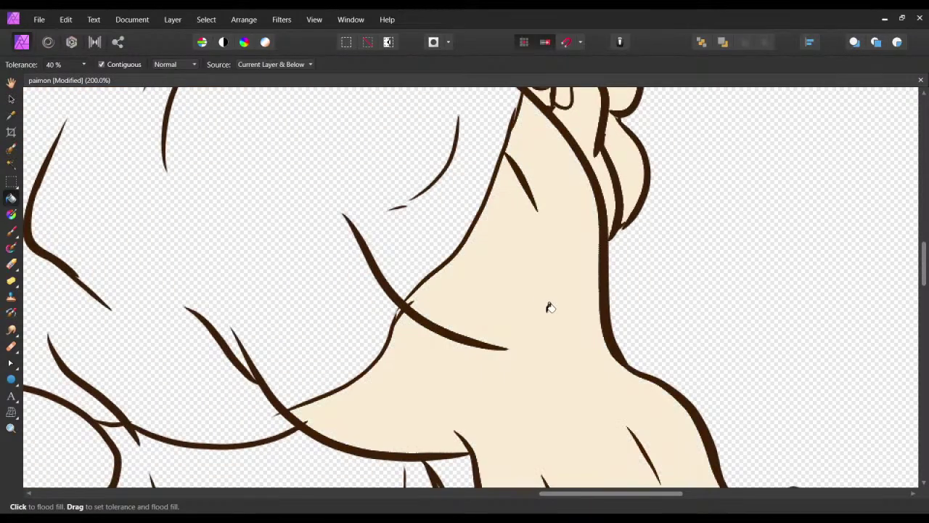
pyautogui.scroll(-5, 785, 118)
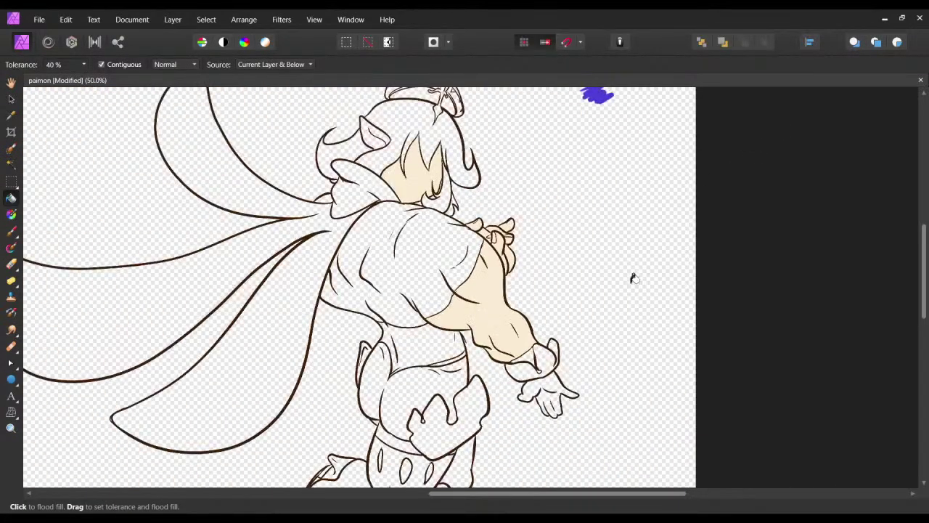
pyautogui.scroll(-2, 596, 276)
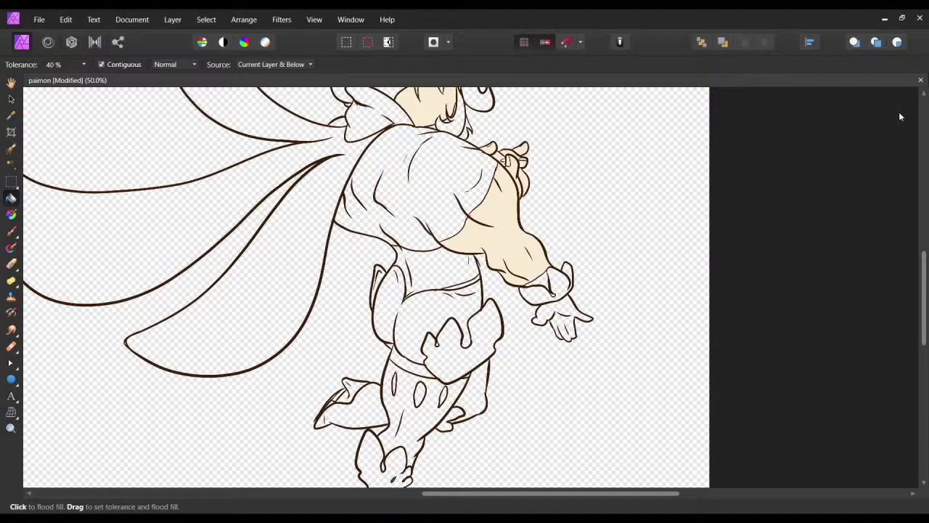
pyautogui.hotkey('ctrl', '+')
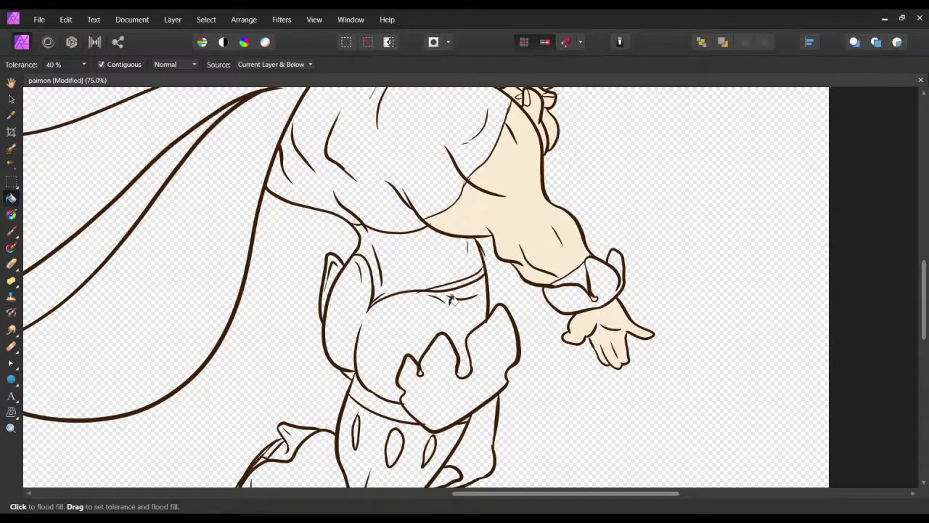
# Fill the bare midriff, the thigh band above the stocking and the far leg with the lighter beige.
pyautogui.click(419, 263)
pyautogui.scroll(-3, 419, 263)
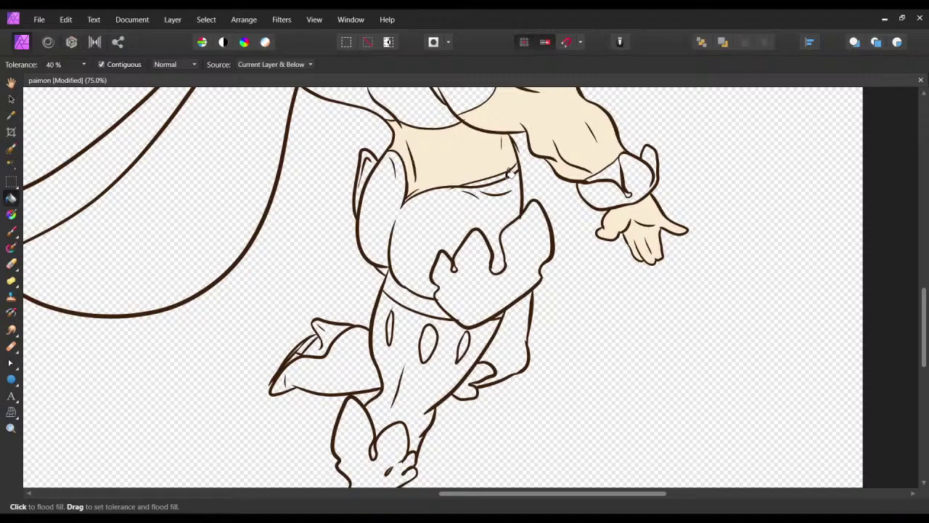
pyautogui.click(510, 348)
pyautogui.click(494, 301)
pyautogui.moveTo(639, 249); pyautogui.dragTo(689, 234)
pyautogui.hotkey('ctrl', 'z')
# Raise the fill tolerance to 63 % and fill the first two oval cut-outs of the stocking with the lighter beige.
pyautogui.hotkey('ctrl', '+')
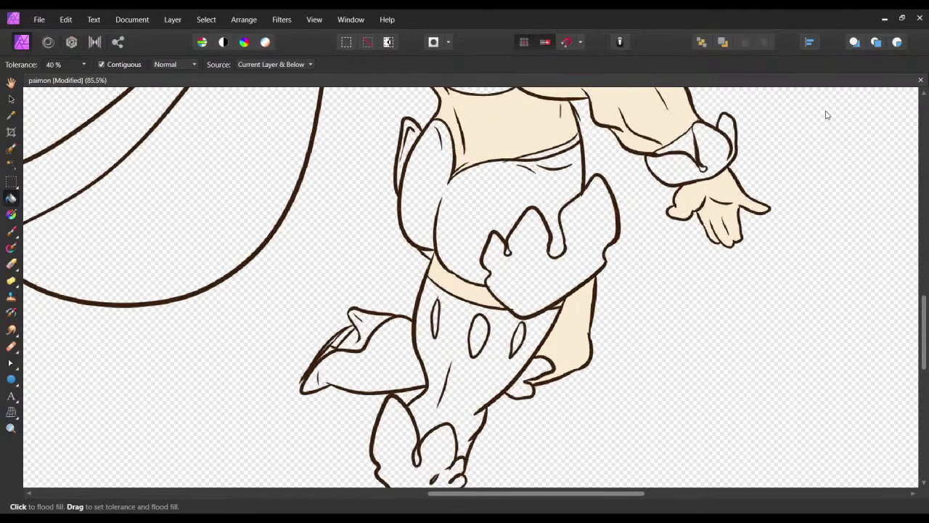
pyautogui.scroll(5, 837, 116)
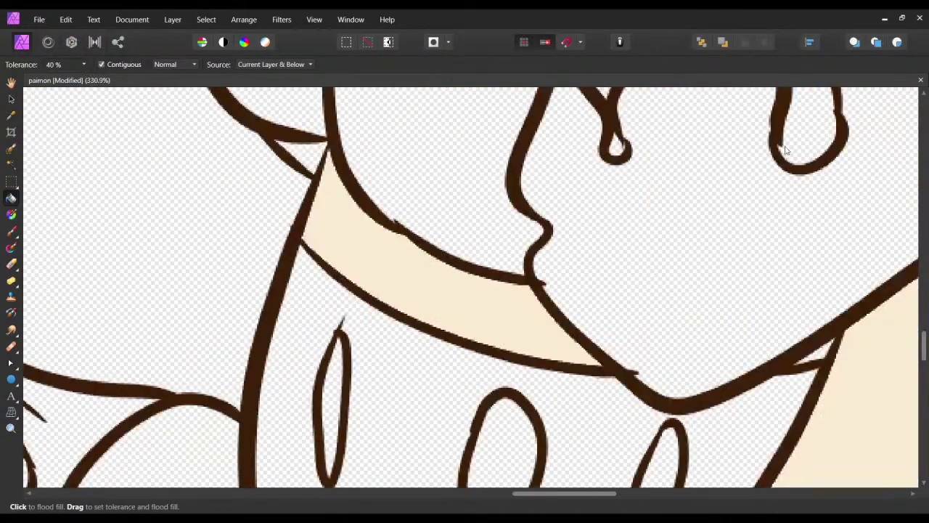
pyautogui.moveTo(424, 381); pyautogui.dragTo(403, 346)
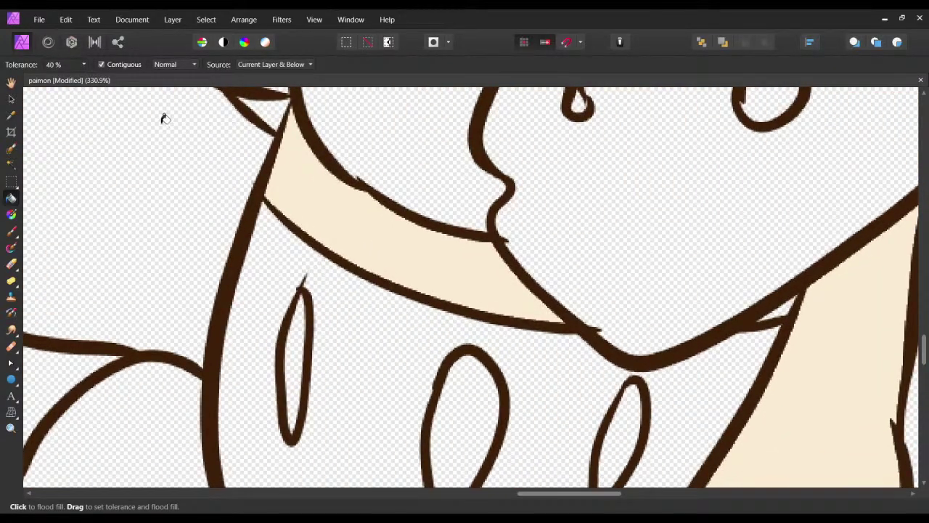
pyautogui.moveTo(84, 62); pyautogui.dragTo(106, 80)
pyautogui.click(297, 341)
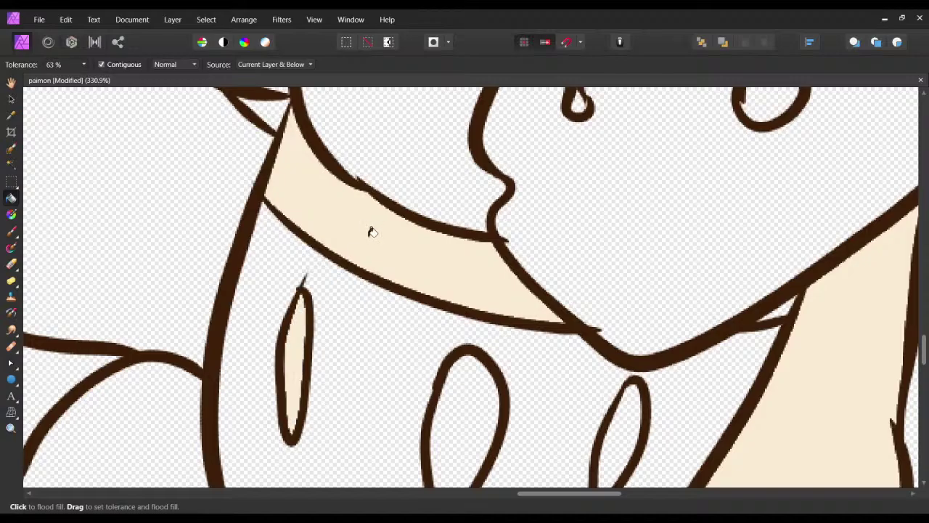
pyautogui.click(457, 401)
# Fill the third stocking cut-out and the small gap beside the far thigh with the lighter beige.
pyautogui.hscroll(1, 511, 394)
pyautogui.scroll(-1, 511, 394)
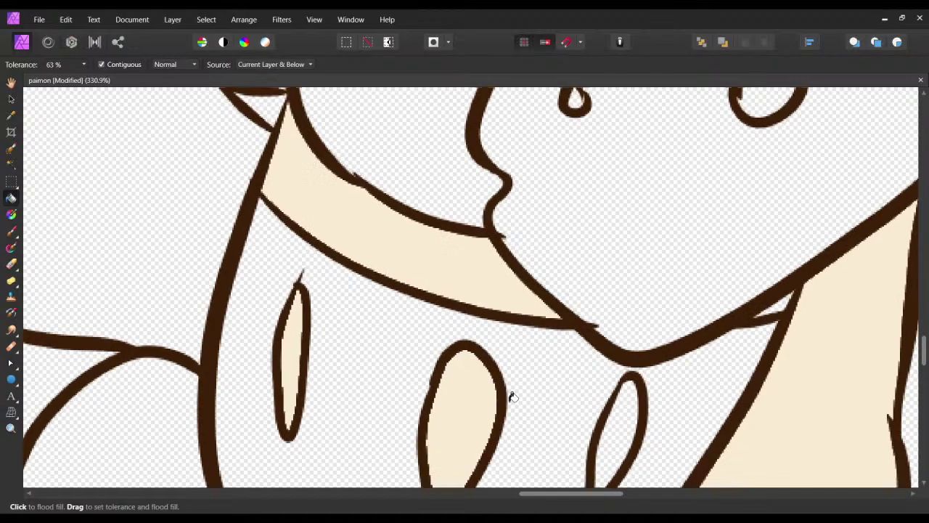
pyautogui.hscroll(1, 511, 350)
pyautogui.scroll(-1, 411, 245)
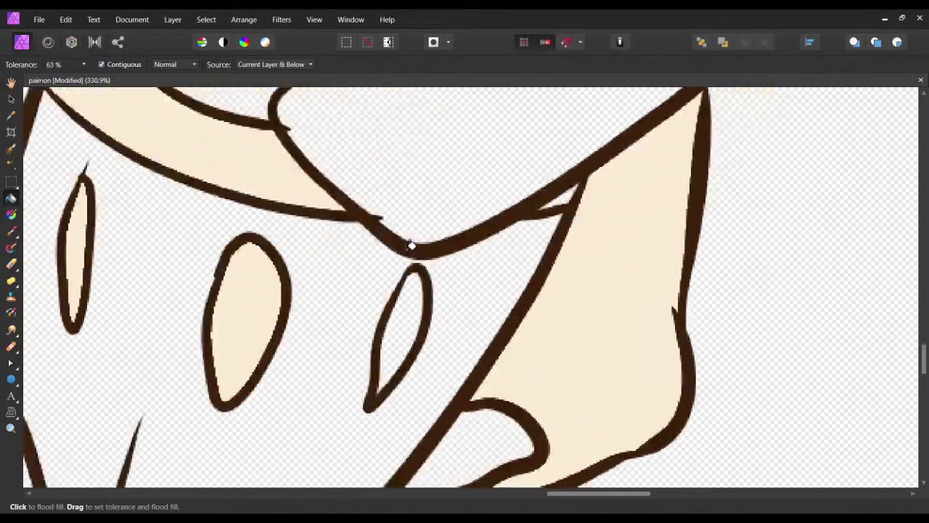
pyautogui.click(416, 314)
pyautogui.scroll(-1, 421, 313)
pyautogui.moveTo(421, 312); pyautogui.dragTo(451, 430)
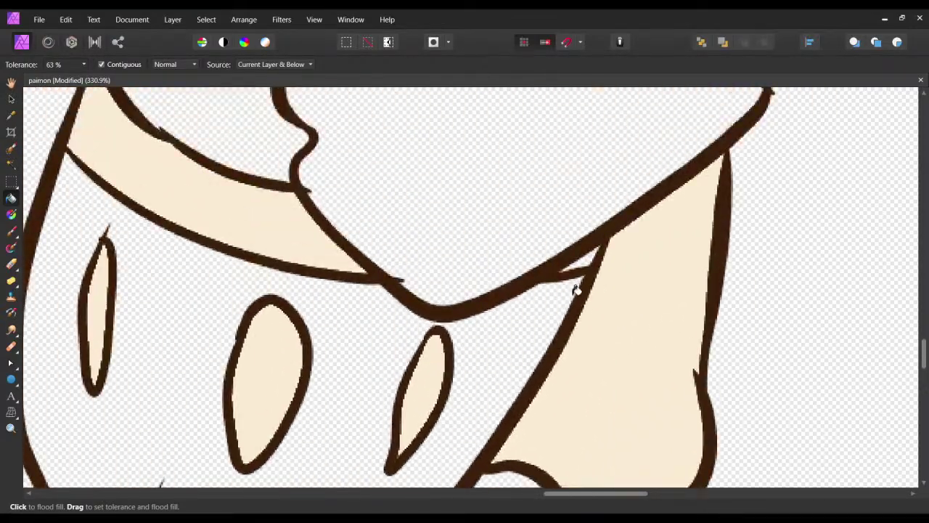
pyautogui.click(585, 261)
# Save the document with the finished skin fills.
pyautogui.moveTo(855, 112); pyautogui.dragTo(814, 125)
pyautogui.moveTo(551, 180); pyautogui.dragTo(465, 429)
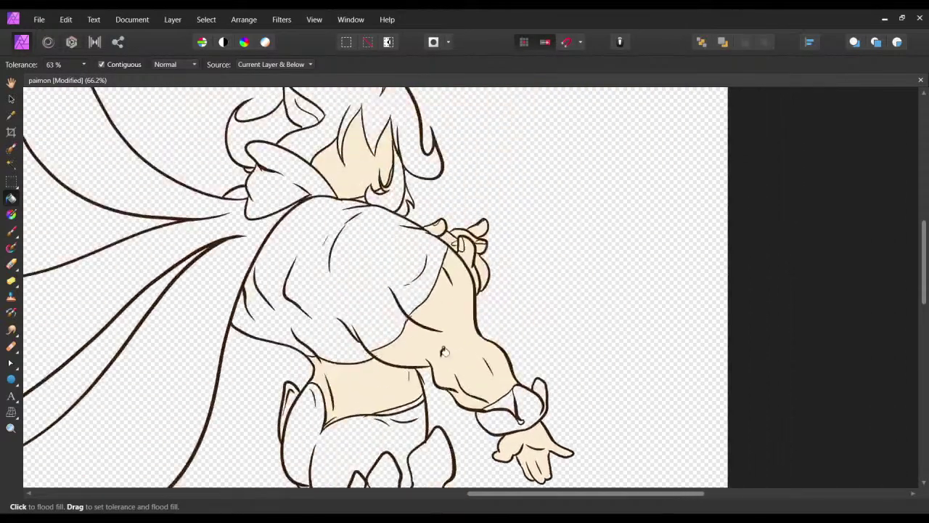
pyautogui.hotkey('ctrl', 's')
# Fill the main hair area on the head with the off-white swatch colour.
pyautogui.scroll(5, 367, 216)
pyautogui.hscroll(1, 367, 216)
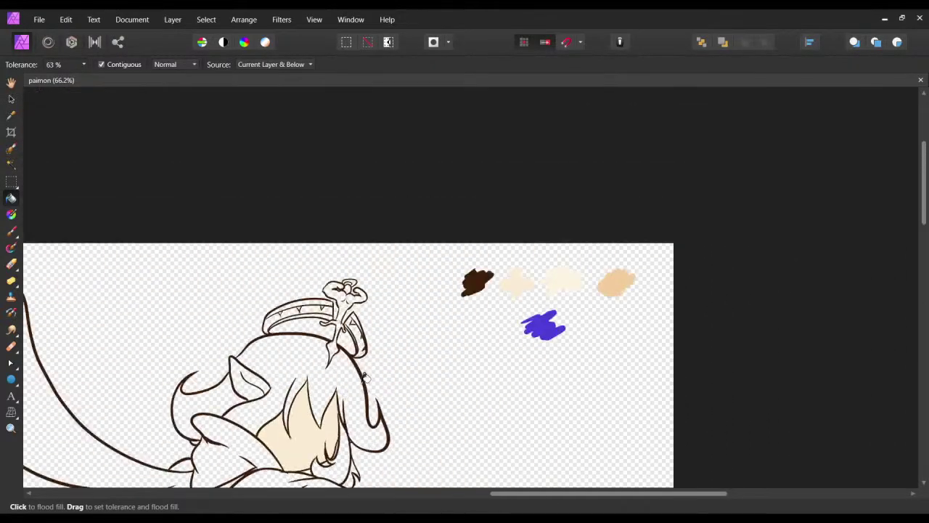
pyautogui.scroll(-3, 364, 378)
pyautogui.hscroll(-1, 364, 378)
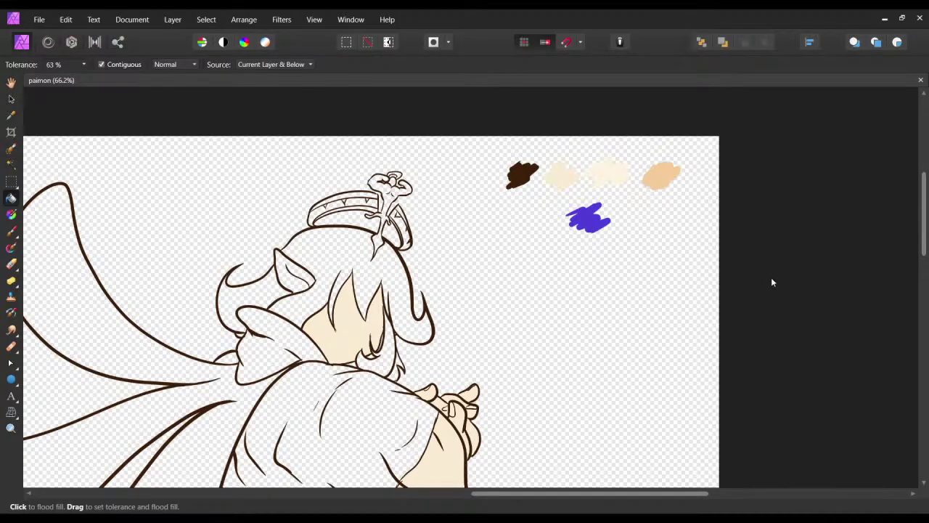
pyautogui.click(356, 255)
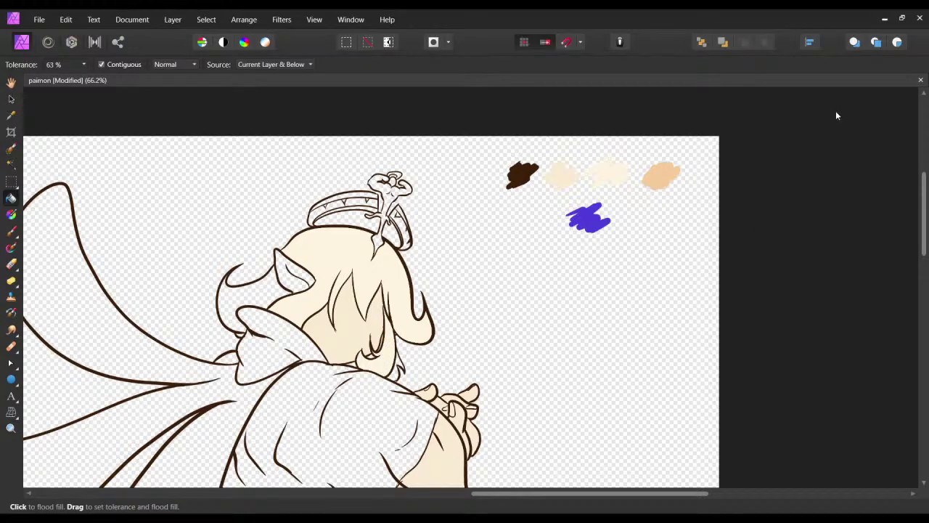
# Fill the back section of hair behind the ear with the off-white colour.
pyautogui.scroll(8, 811, 117)
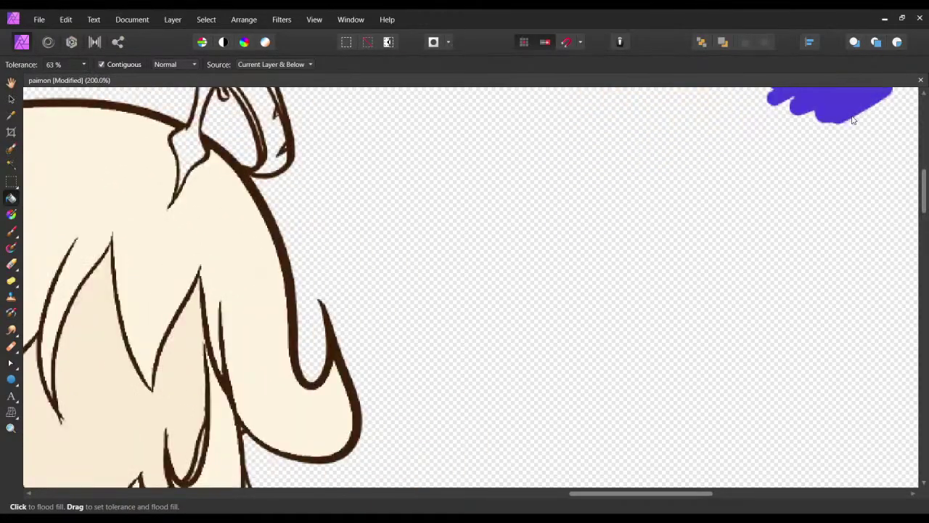
pyautogui.moveTo(406, 348); pyautogui.dragTo(492, 186)
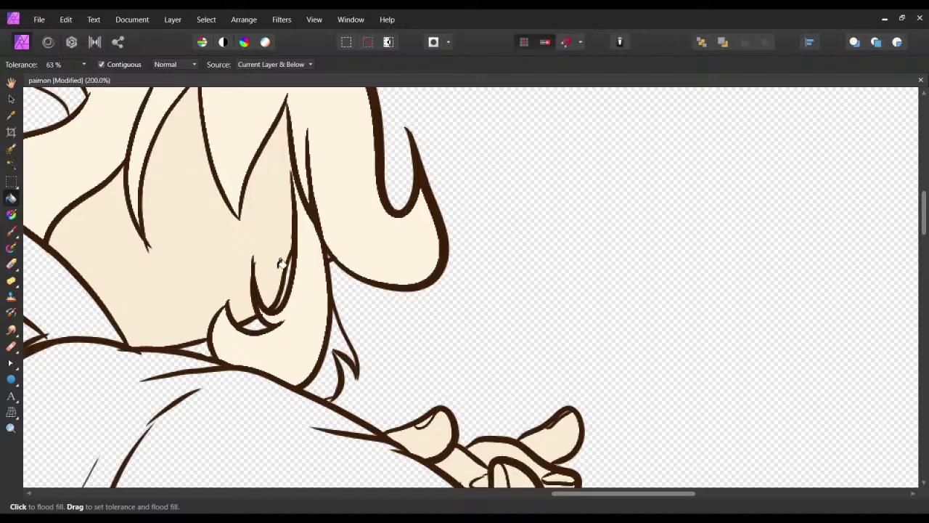
pyautogui.moveTo(357, 313); pyautogui.dragTo(369, 315)
pyautogui.hscroll(-3, 393, 276)
pyautogui.scroll(3, 427, 352)
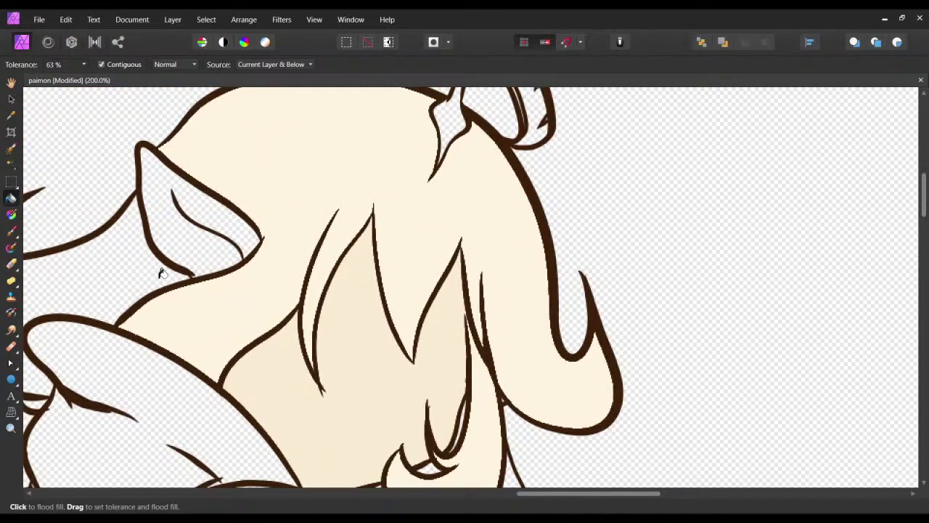
pyautogui.scroll(-1, 135, 313)
pyautogui.hscroll(-3, 332, 251)
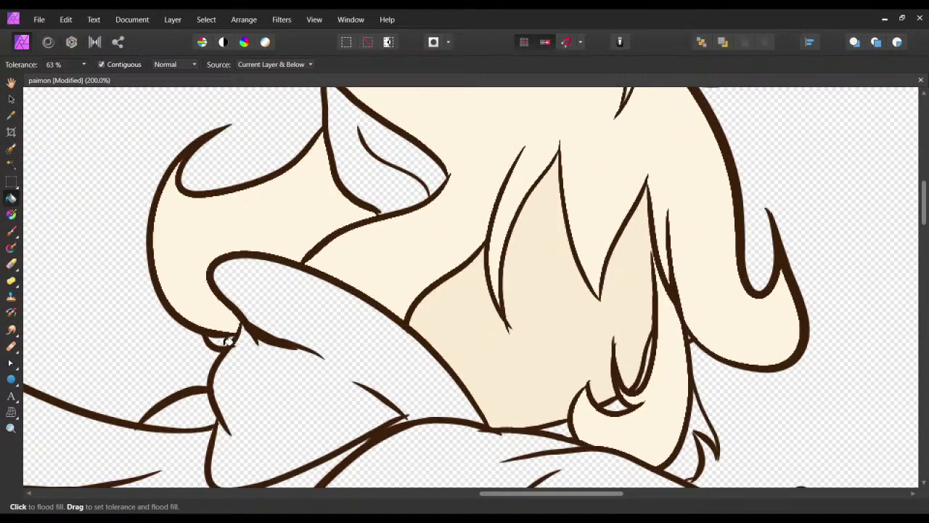
pyautogui.hscroll(3, 487, 305)
pyautogui.scroll(-1, 483, 309)
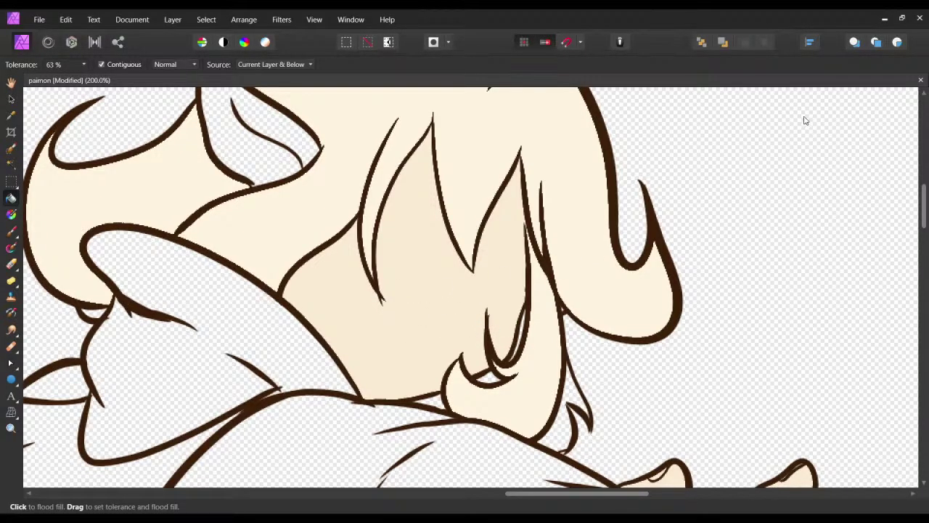
# Switch to the Paint Brush tool and set its colour to golden yellow for a new palette swatch.
pyautogui.click(812, 170)
pyautogui.click(11, 163)
pyautogui.click(13, 232)
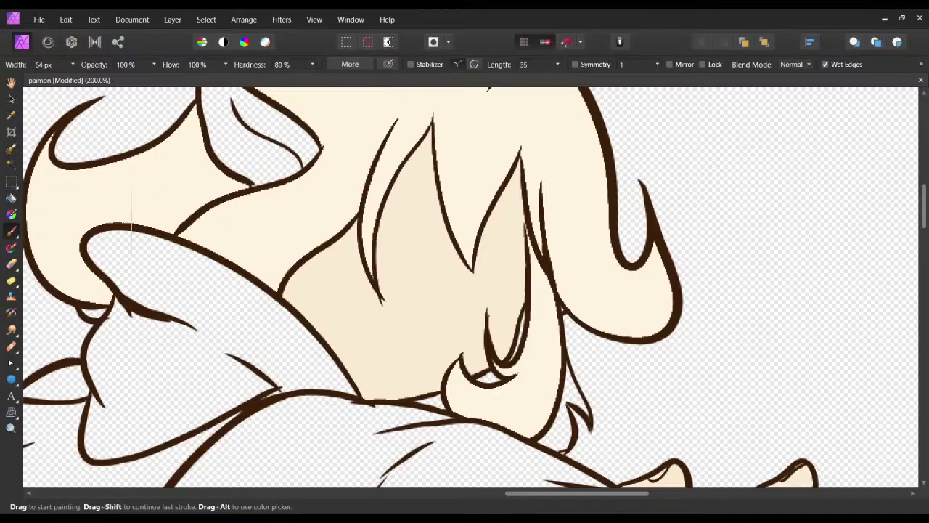
pyautogui.moveTo(455, 202); pyautogui.dragTo(200, 358)
pyautogui.moveTo(575, 217)
pyautogui.mouseDown()
pyautogui.moveTo(506, 243)
pyautogui.moveTo(504, 286)
pyautogui.moveTo(615, 262)
pyautogui.mouseUp()
pyautogui.hotkey('ctrl', 'z')
pyautogui.moveTo(713, 274); pyautogui.dragTo(764, 289)
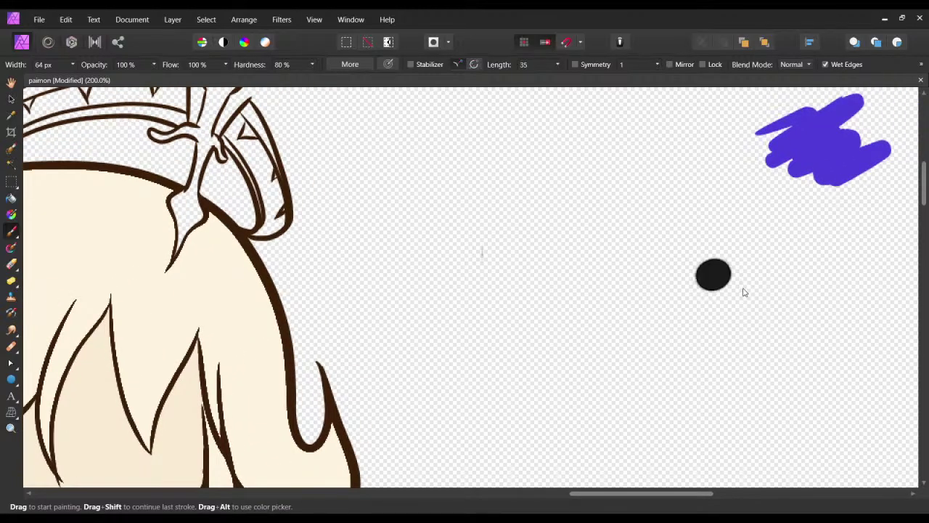
pyautogui.moveTo(641, 238); pyautogui.dragTo(374, 451)
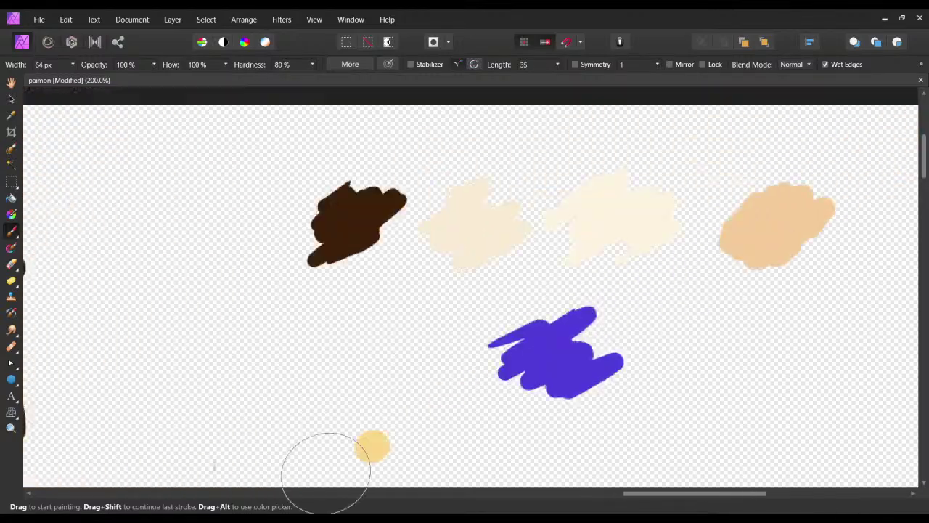
# Try golden-yellow strokes below the off-white swatch and undo them.
pyautogui.scroll(2, 437, 307)
pyautogui.hscroll(1, 438, 307)
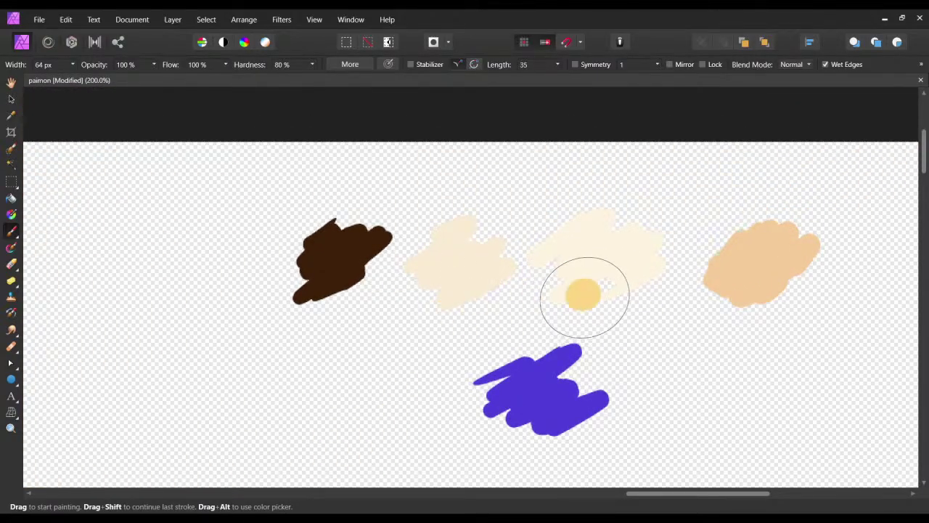
pyautogui.scroll(-2, 535, 280)
pyautogui.hscroll(-1, 535, 281)
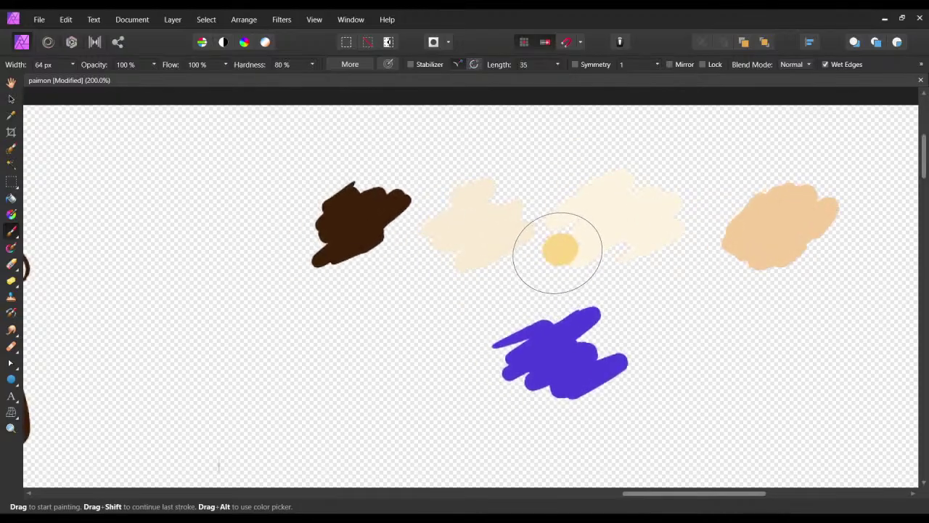
pyautogui.hotkey('ctrl', 'z')
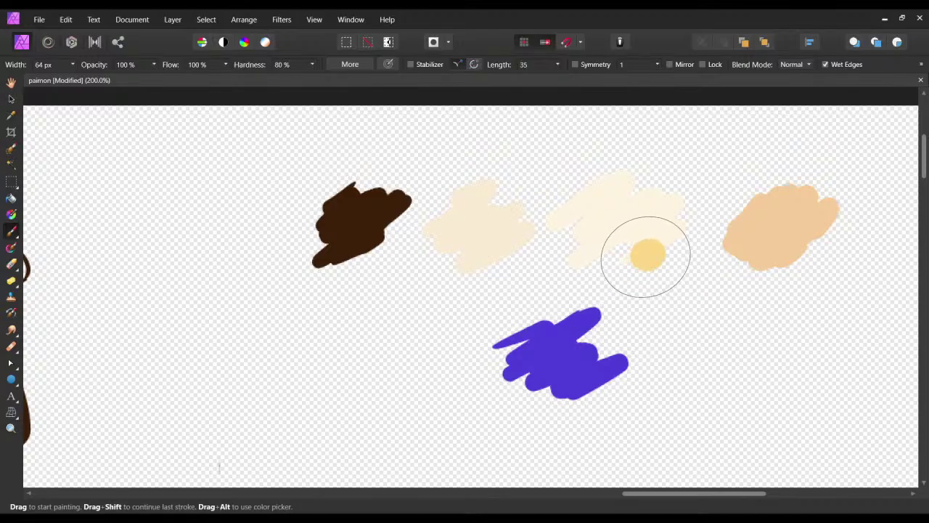
pyautogui.moveTo(646, 256)
pyautogui.mouseDown()
pyautogui.moveTo(604, 236)
pyautogui.moveTo(643, 253)
pyautogui.moveTo(627, 300)
pyautogui.moveTo(654, 309)
pyautogui.mouseUp()
pyautogui.hotkey('ctrl', 'z')
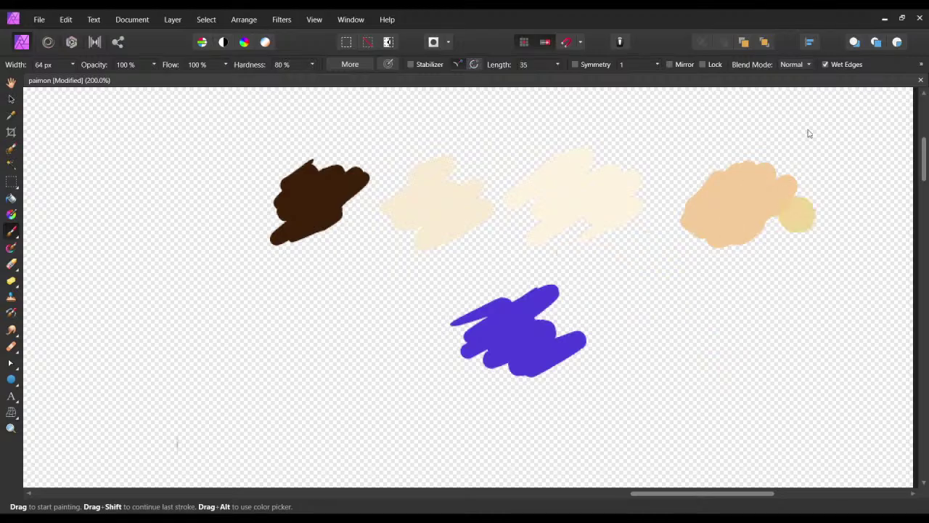
# Turn off Wet Edges and paint a golden-yellow swatch between the off-white and purple swatches.
pyautogui.moveTo(625, 247)
pyautogui.mouseDown()
pyautogui.moveTo(616, 249)
pyautogui.moveTo(639, 262)
pyautogui.moveTo(660, 313)
pyautogui.mouseUp()
pyautogui.hotkey('ctrl', 'z')
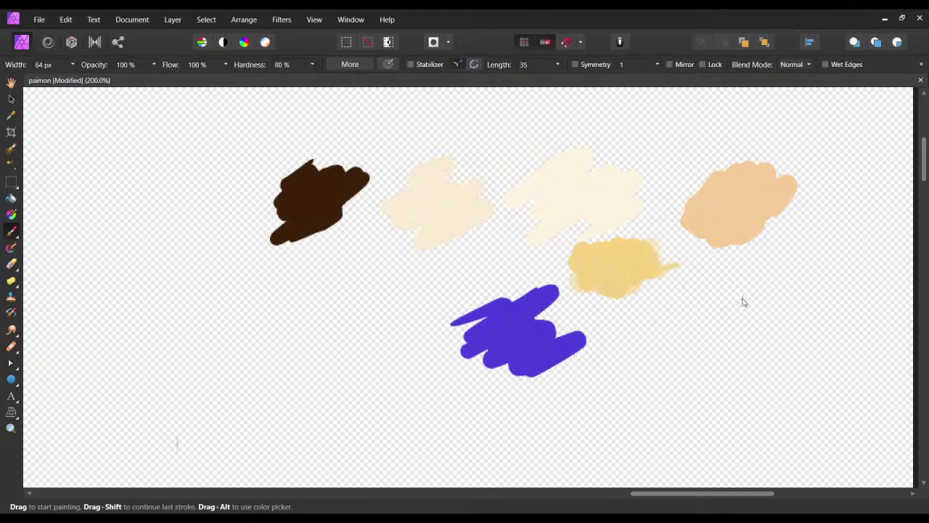
pyautogui.moveTo(608, 282); pyautogui.dragTo(579, 285)
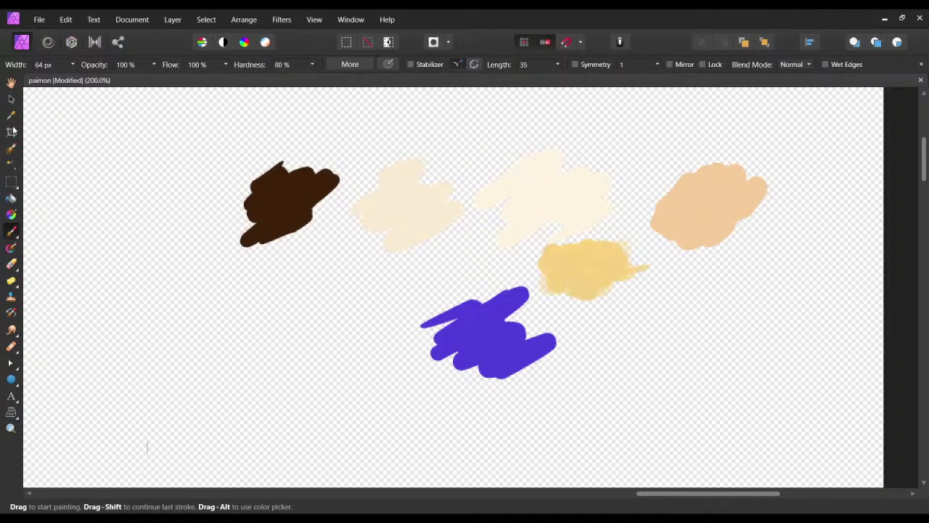
# Flood fill the small sliver of hair under the back curl, beside the collar, with golden yellow.
pyautogui.click(12, 199)
pyautogui.moveTo(317, 283); pyautogui.dragTo(785, 181)
pyautogui.click(793, 134)
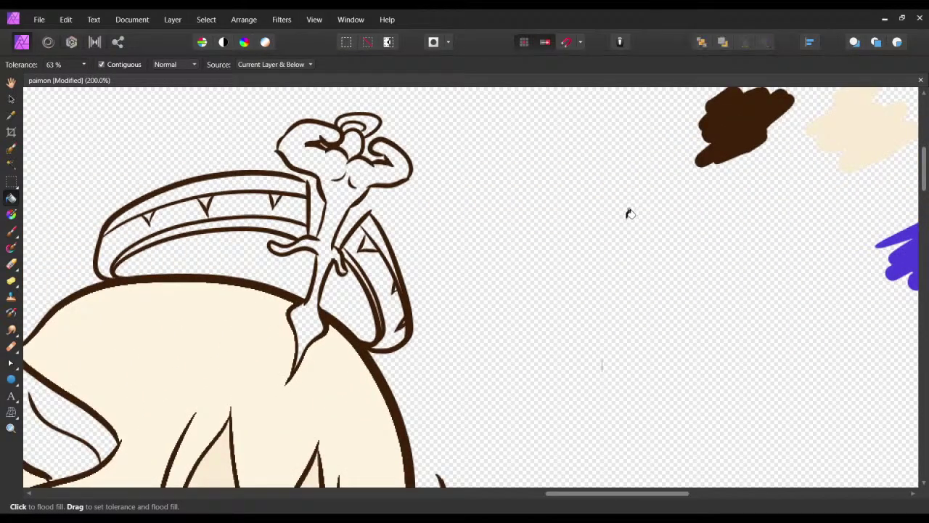
pyautogui.moveTo(412, 278); pyautogui.dragTo(557, 135)
pyautogui.moveTo(376, 383); pyautogui.dragTo(585, 204)
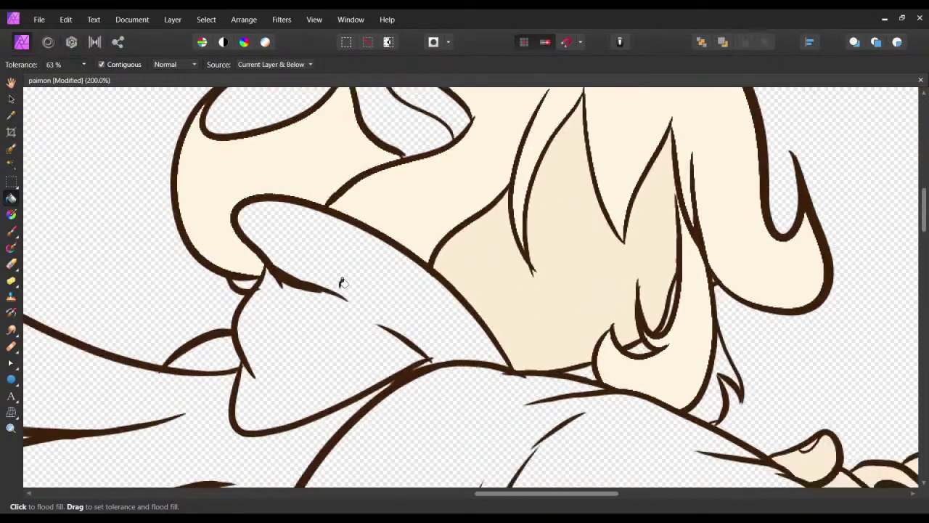
pyautogui.click(247, 282)
# Fill the inner hair gaps around the front side lock and the tuft above the shoulder with golden yellow.
pyautogui.hscroll(3, 436, 305)
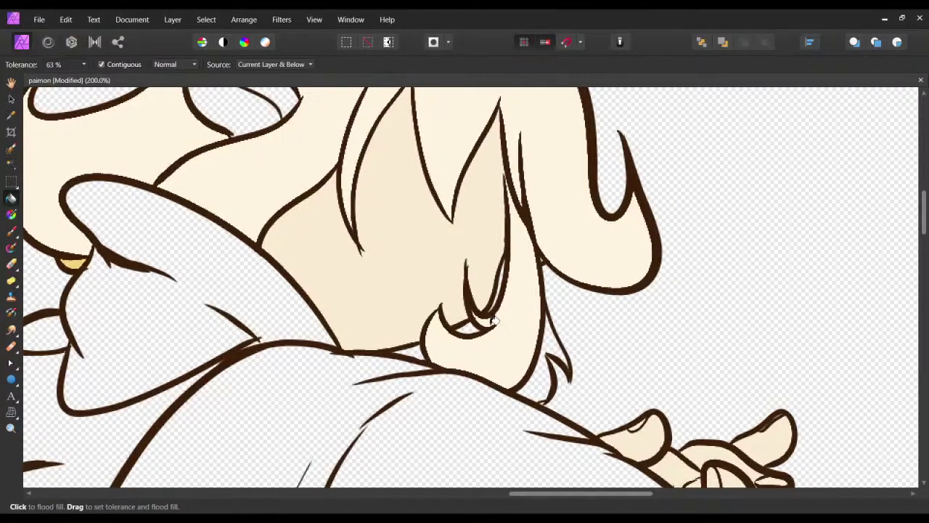
pyautogui.click(472, 327)
pyautogui.click(412, 351)
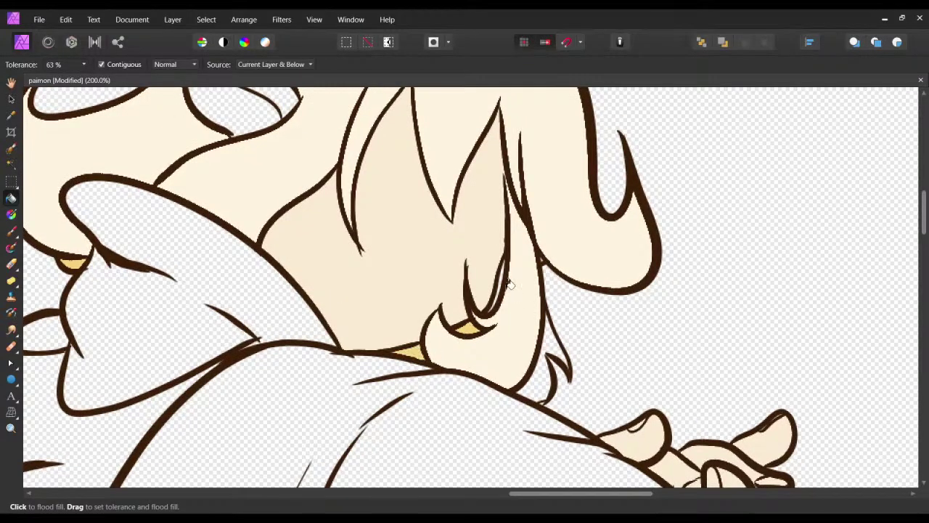
pyautogui.click(503, 280)
pyautogui.click(552, 350)
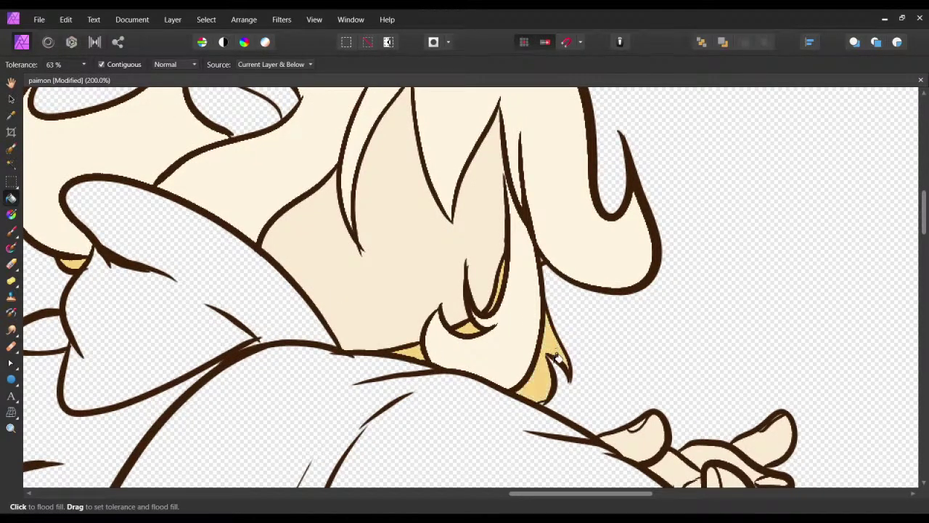
# Save the document with the golden-yellow hair fills.
pyautogui.scroll(-3, 508, 352)
pyautogui.hscroll(-1, 472, 353)
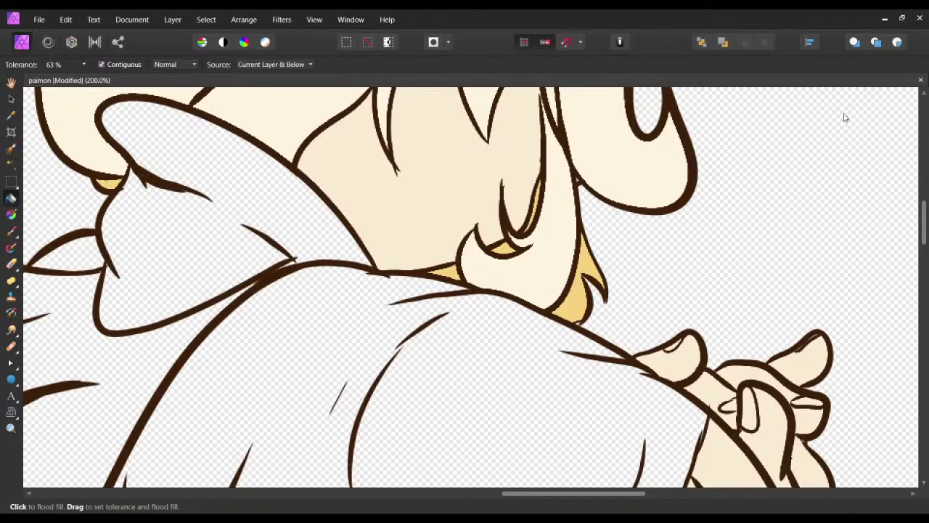
pyautogui.hotkey('ctrl', '1')
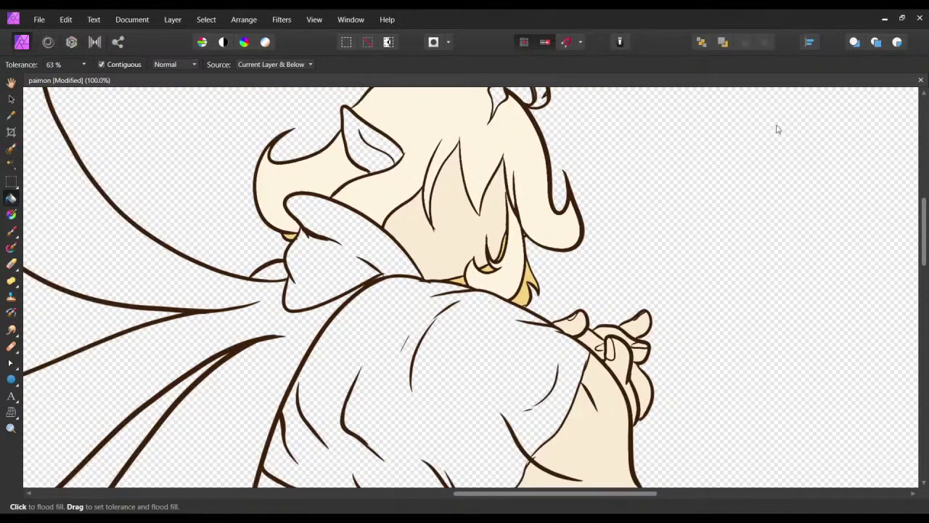
pyautogui.hotkey('ctrl', 's')
# Fill the outer and inner areas of the ear with the beige skin colour.
pyautogui.scroll(2, 378, 232)
pyautogui.hscroll(1, 377, 233)
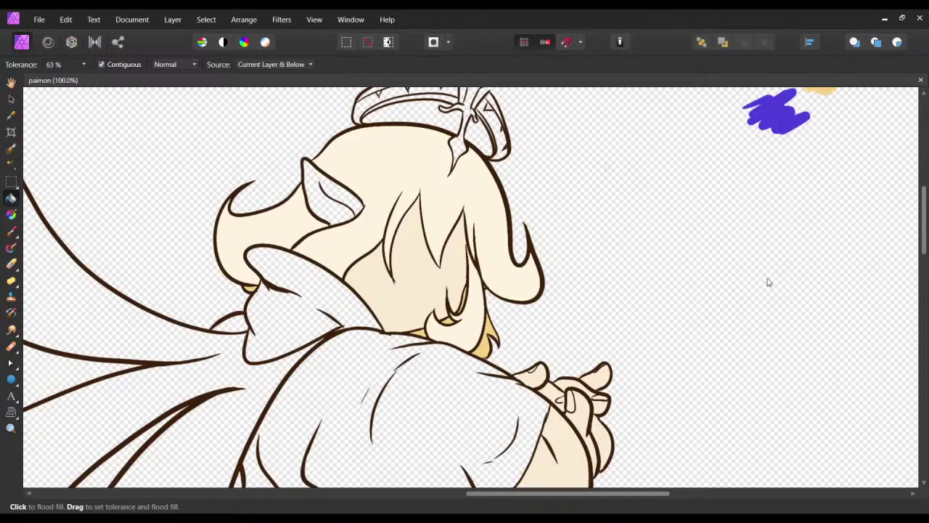
pyautogui.click(343, 202)
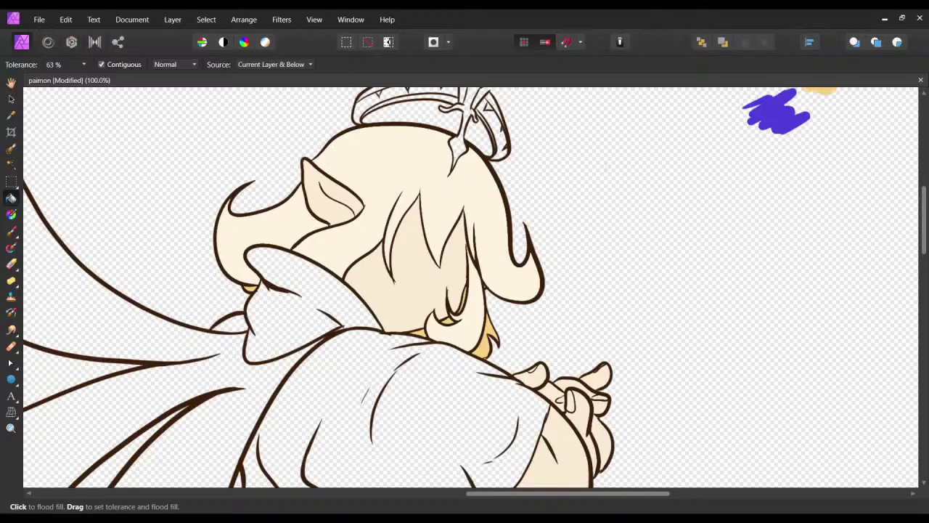
# Try a very pale cyan flood fill on the shirt and undo it.
pyautogui.scroll(3, 379, 272)
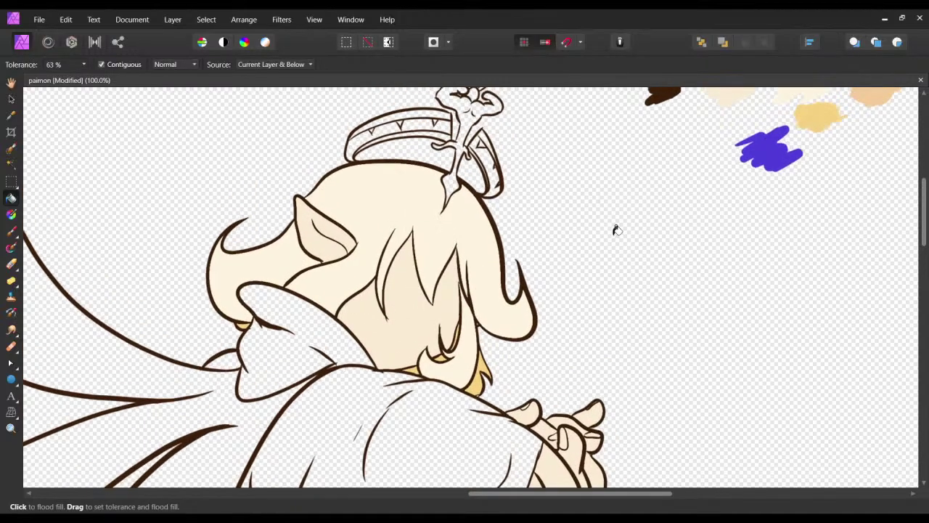
pyautogui.hscroll(5, 529, 266)
pyautogui.scroll(1, 529, 266)
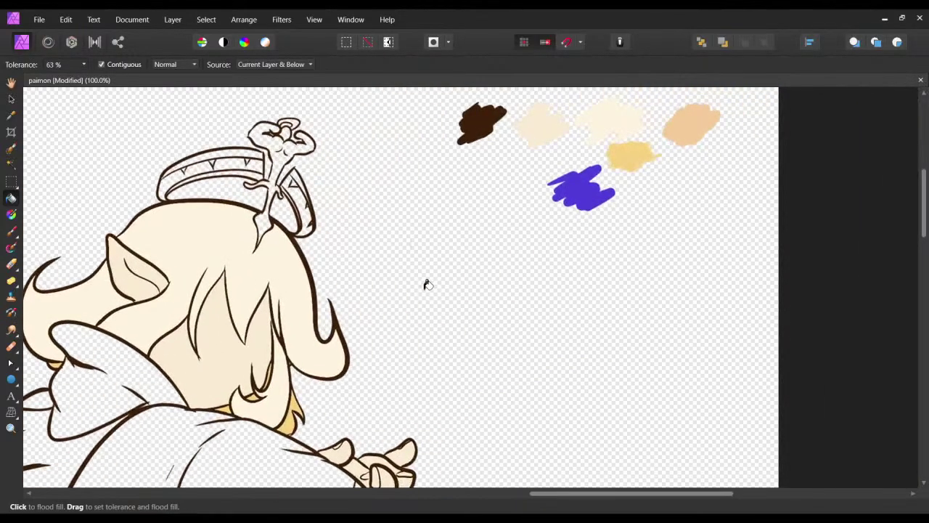
pyautogui.scroll(-5, 439, 247)
pyautogui.hscroll(-3, 440, 247)
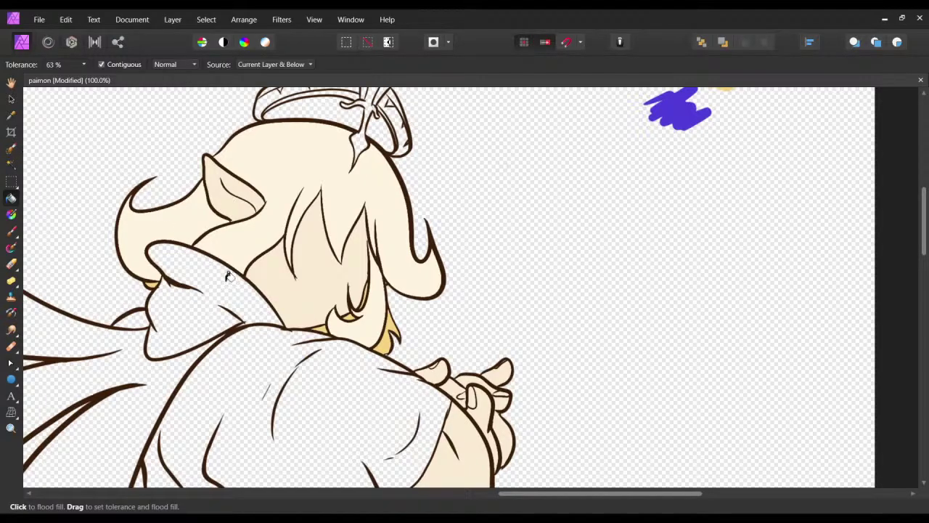
pyautogui.scroll(-3, 231, 277)
pyautogui.hscroll(-2, 231, 276)
pyautogui.scroll(-3, 253, 291)
pyautogui.hscroll(-1, 253, 291)
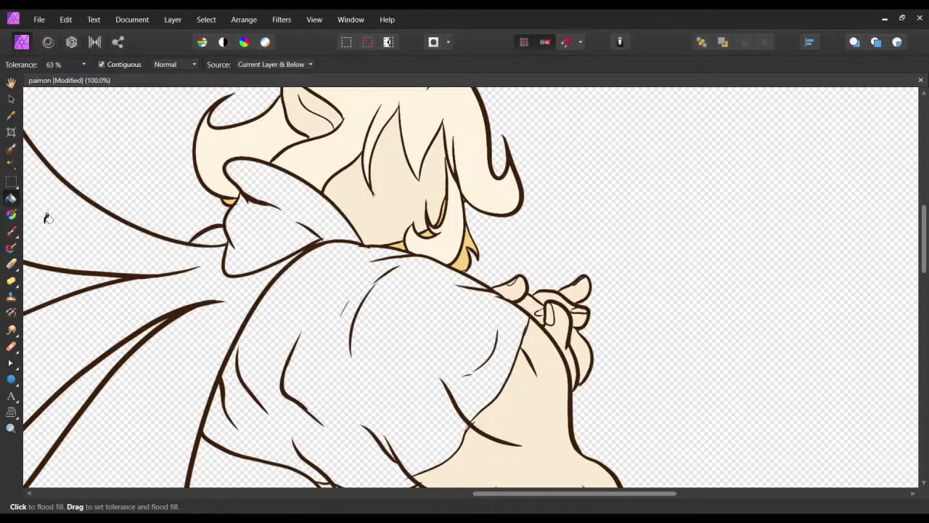
pyautogui.click(441, 286)
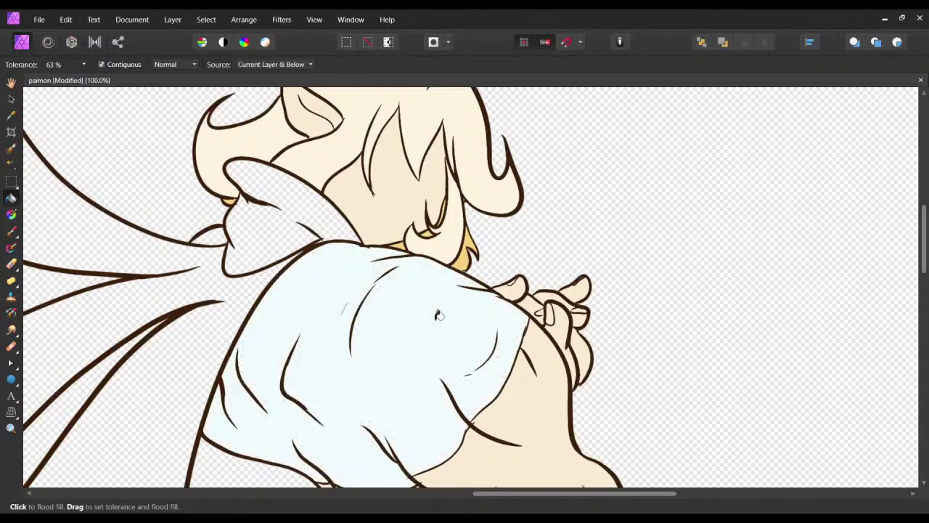
pyautogui.moveTo(430, 240); pyautogui.dragTo(343, 238)
pyautogui.hotkey('ctrl', 'z')
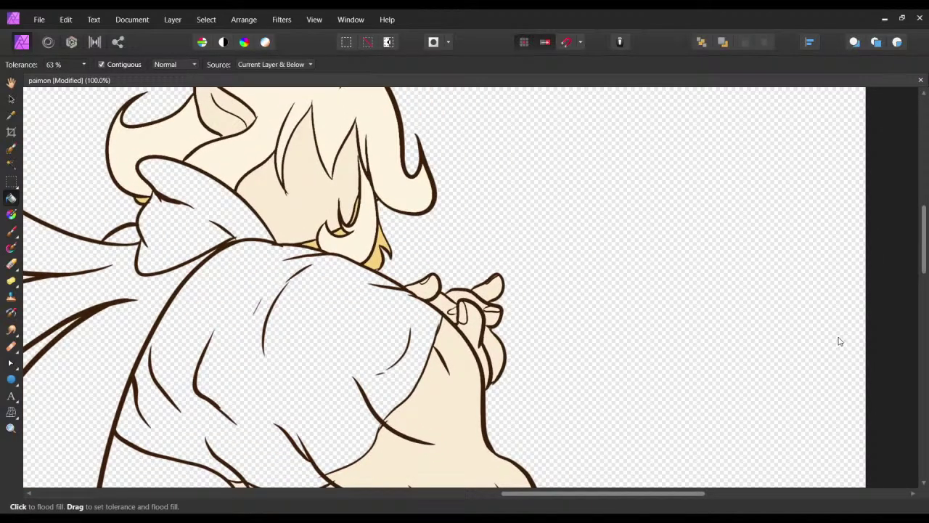
# Try a slightly greyer pale blue flood fill on the shirt and undo it.
pyautogui.click(348, 311)
pyautogui.hotkey('ctrl', 'z')
pyautogui.click(338, 305)
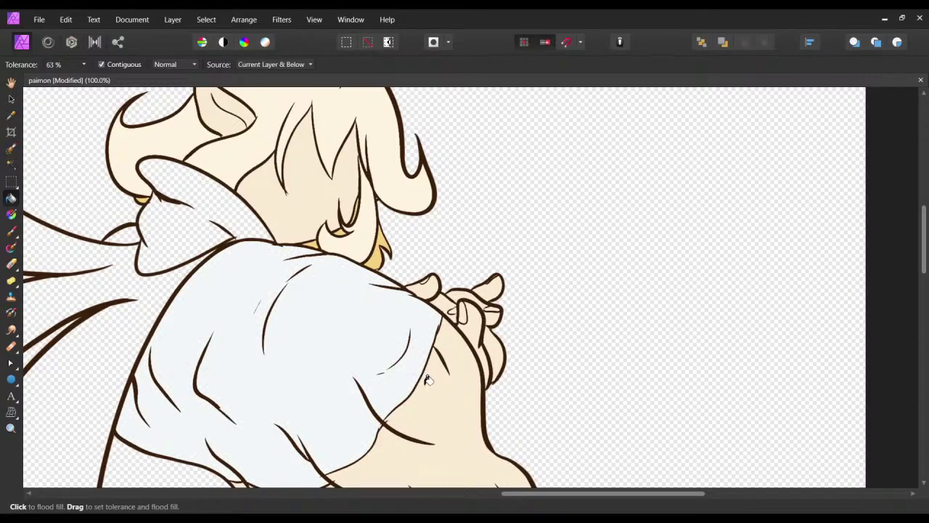
pyautogui.moveTo(579, 264); pyautogui.dragTo(412, 466)
pyautogui.hotkey('ctrl', 'z')
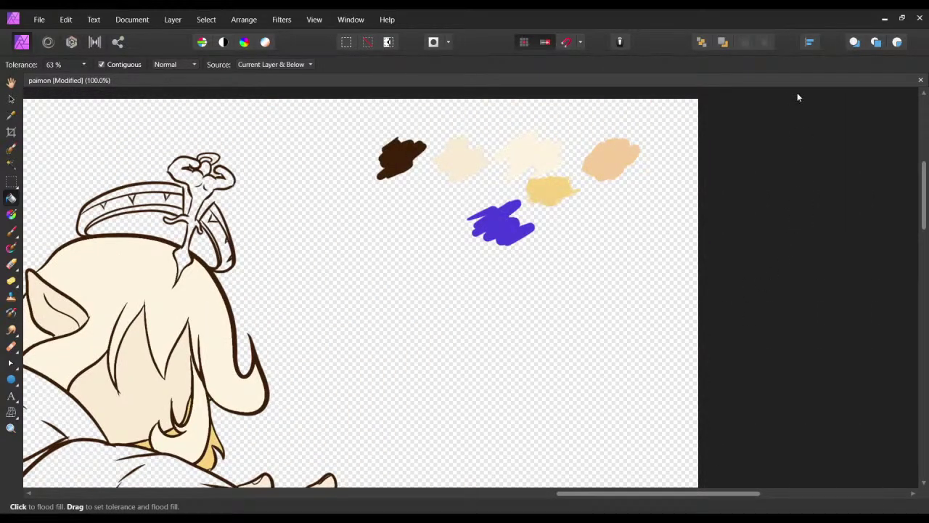
# Try recolouring the golden-yellow swatch with a pale blue-white fill and undo it.
pyautogui.scroll(2, 796, 172)
pyautogui.hscroll(2, 654, 225)
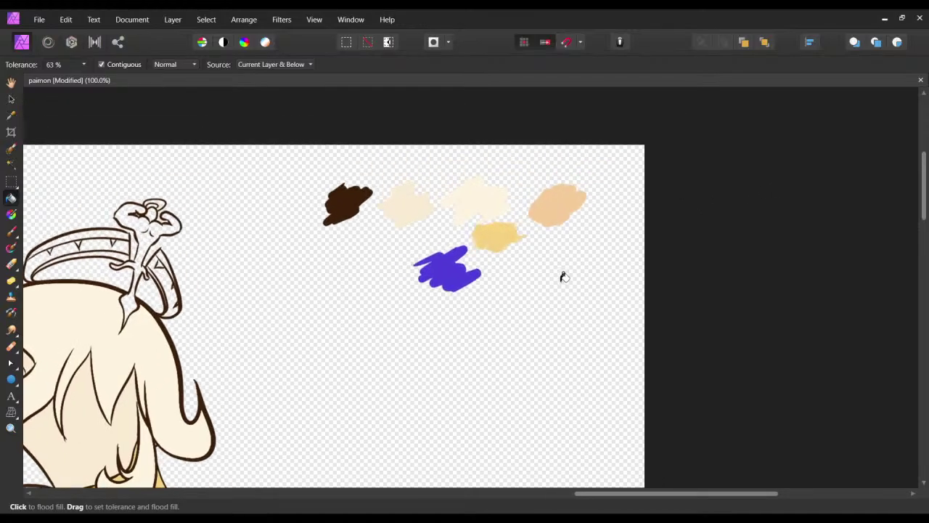
pyautogui.click(485, 231)
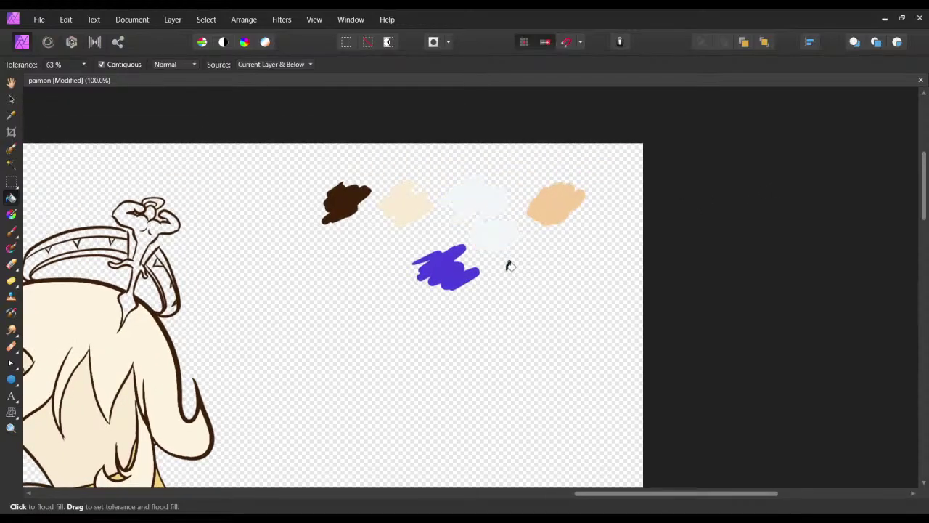
pyautogui.hotkey('ctrl', 'z')
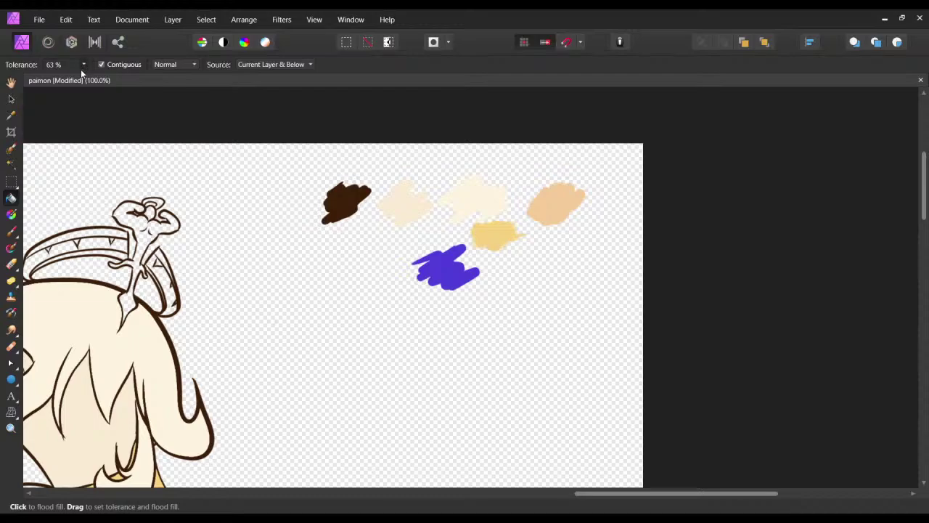
# Lower the fill tolerance to 30 %, test the fill on the off-white swatch and undo it.
pyautogui.moveTo(87, 78); pyautogui.dragTo(61, 74)
pyautogui.click(471, 197)
pyautogui.hotkey('ctrl', 'z')
pyautogui.moveTo(461, 228); pyautogui.dragTo(512, 169)
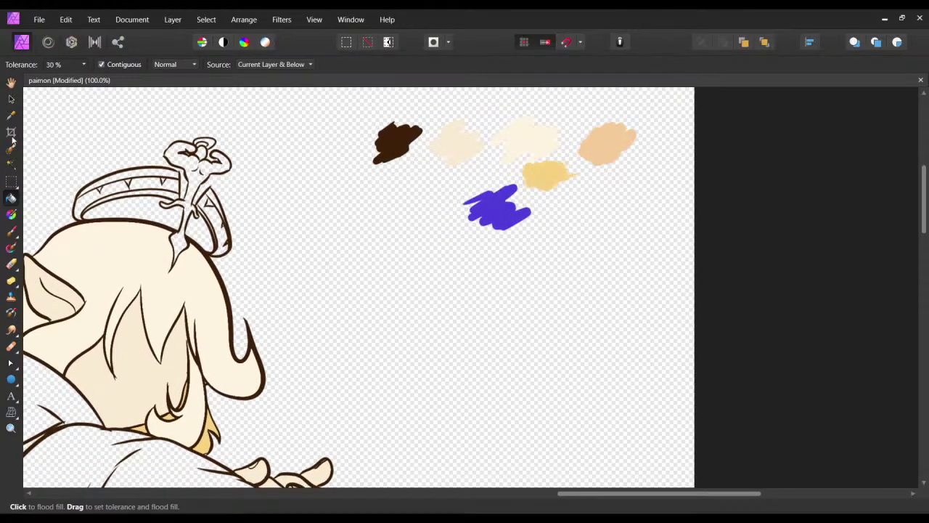
# Try painting a large near-white blue swatch beside the purple swatch with the Paint Brush and undo it.
pyautogui.click(13, 232)
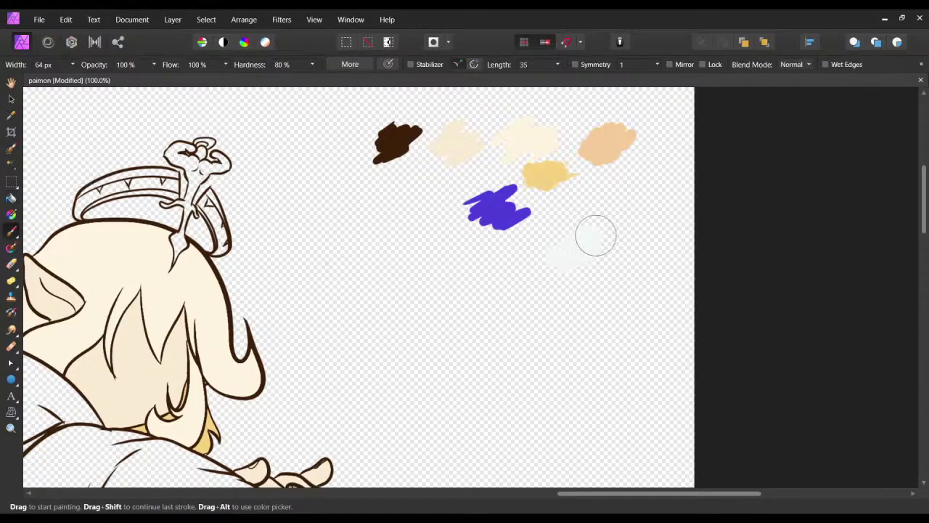
pyautogui.moveTo(595, 235)
pyautogui.mouseDown()
pyautogui.moveTo(544, 271)
pyautogui.moveTo(559, 244)
pyautogui.moveTo(551, 240)
pyautogui.moveTo(568, 280)
pyautogui.mouseUp()
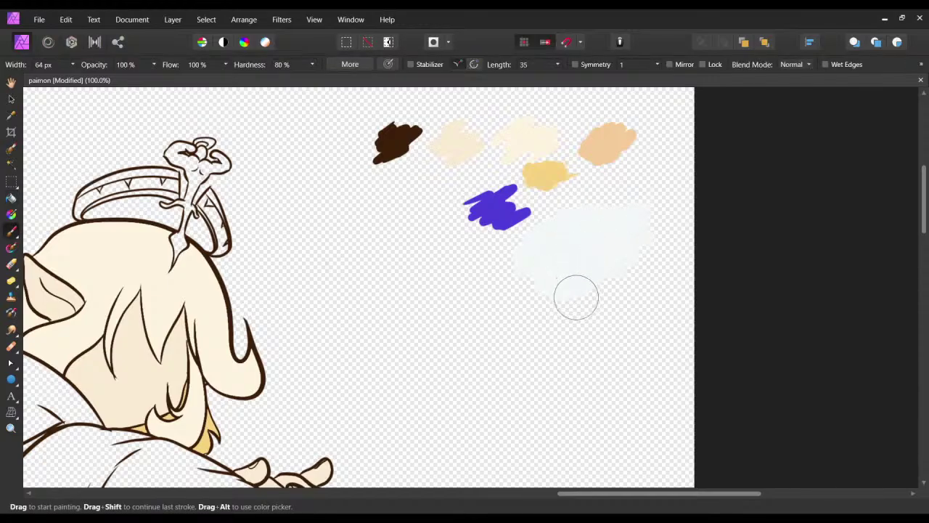
pyautogui.moveTo(541, 317); pyautogui.dragTo(515, 281)
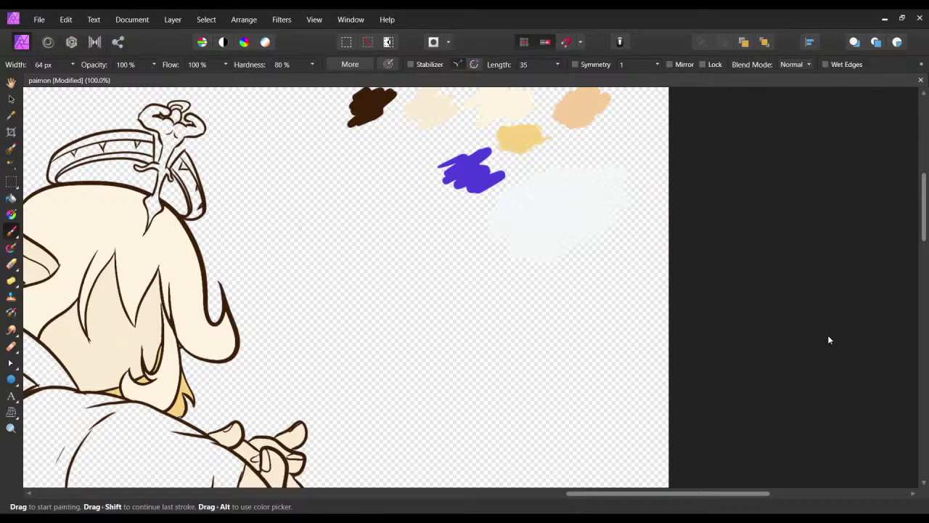
pyautogui.moveTo(603, 266)
pyautogui.mouseDown()
pyautogui.moveTo(589, 284)
pyautogui.moveTo(572, 287)
pyautogui.moveTo(606, 273)
pyautogui.moveTo(629, 294)
pyautogui.mouseUp()
pyautogui.hotkey('ctrl', 'z')
pyautogui.hotkey('ctrl', 'z')
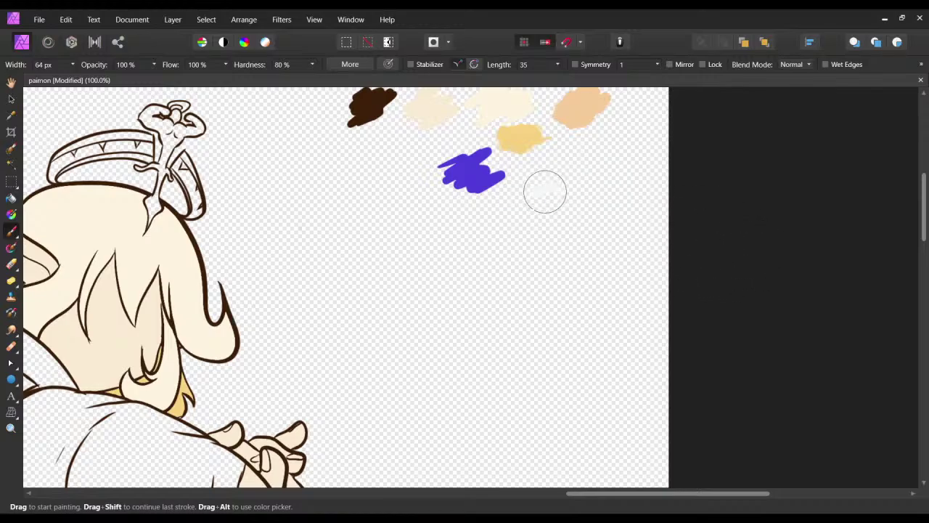
# Paint a small near-white blue swatch and a pale grey-teal swatch beside the purple one, and save the document.
pyautogui.moveTo(543, 201); pyautogui.dragTo(570, 198)
pyautogui.moveTo(579, 243)
pyautogui.mouseDown()
pyautogui.moveTo(587, 239)
pyautogui.moveTo(582, 254)
pyautogui.mouseUp()
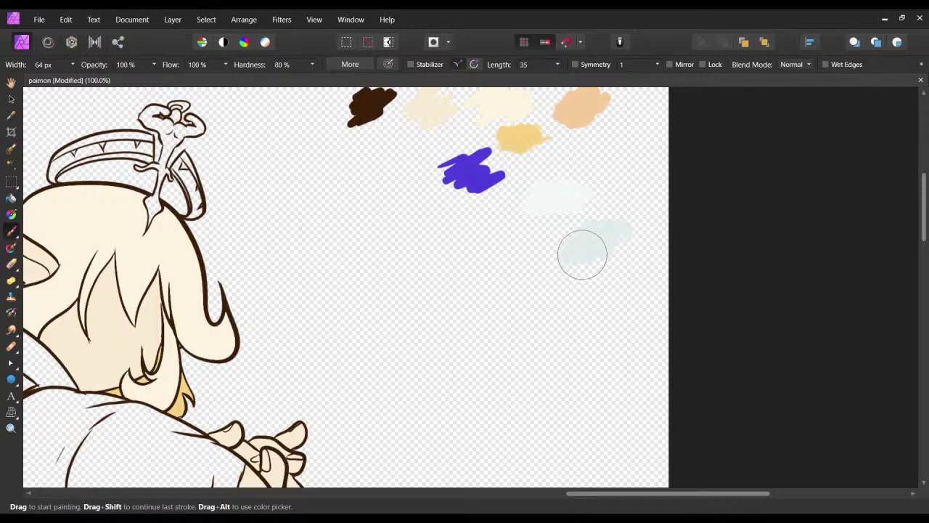
pyautogui.click(11, 199)
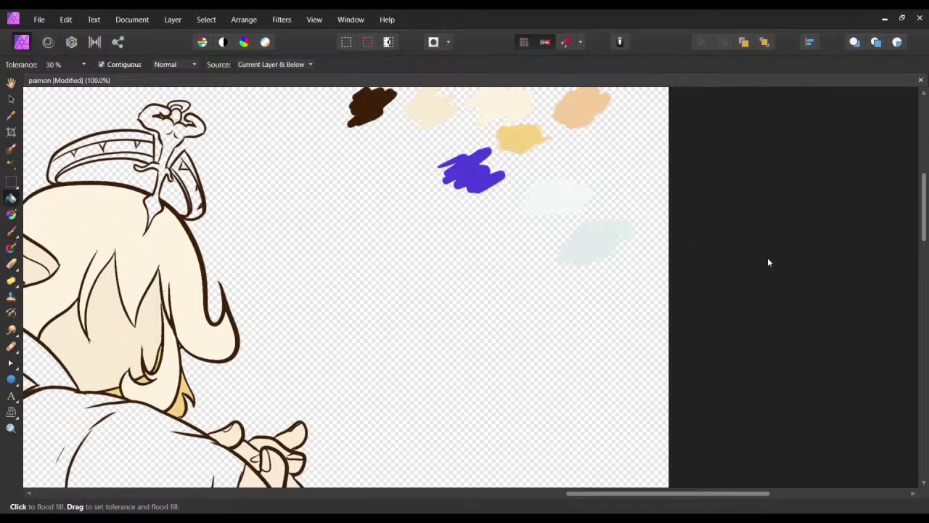
pyautogui.click(791, 135)
pyautogui.hotkey('ctrl', 's')
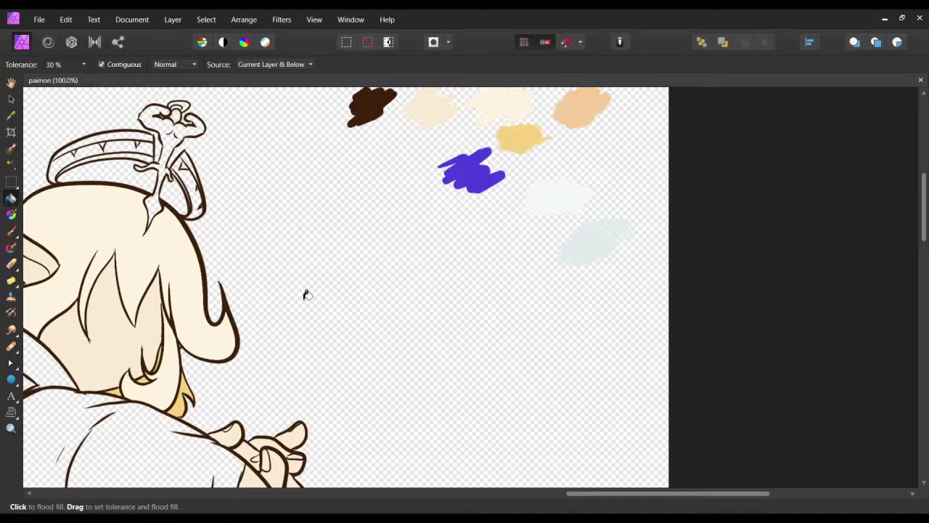
# Flood fill the character's shirt with the near-white blue colour.
pyautogui.moveTo(350, 349); pyautogui.dragTo(457, 318)
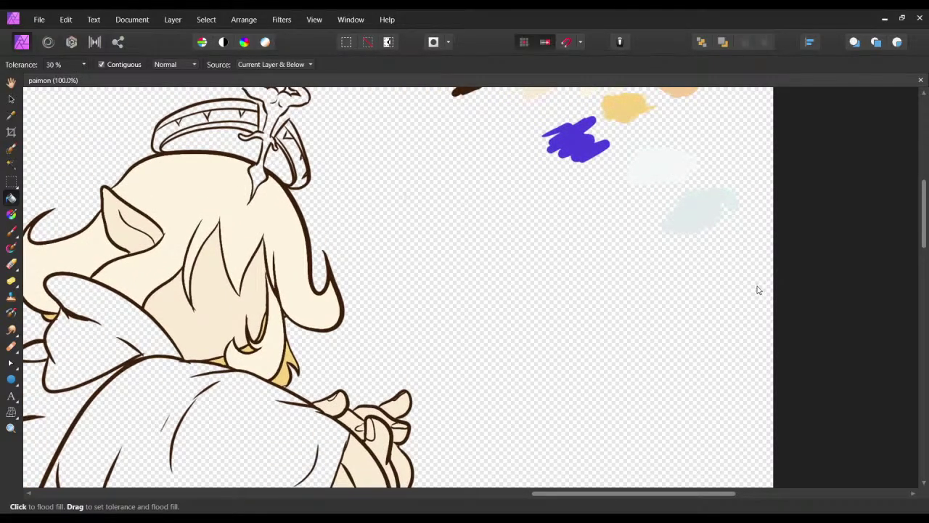
pyautogui.scroll(-5, 523, 301)
pyautogui.hscroll(-4, 523, 302)
pyautogui.click(359, 314)
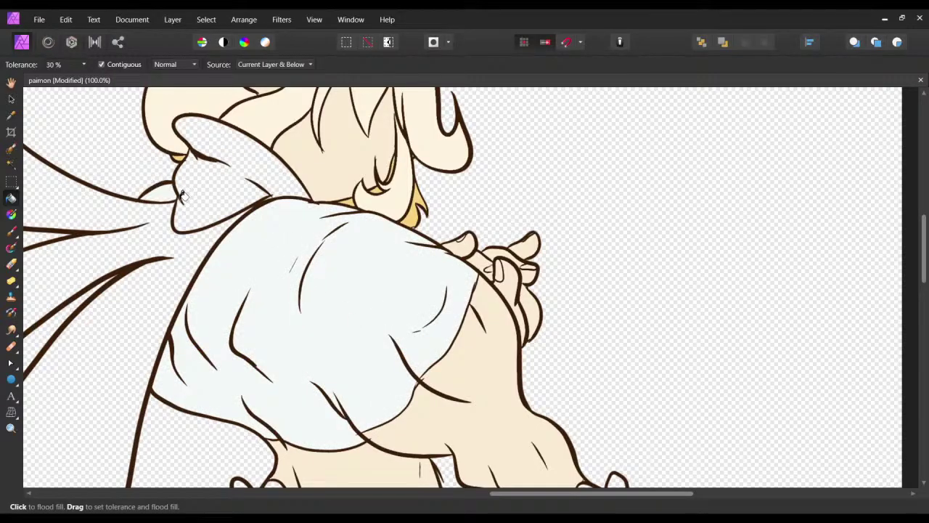
# Flood fill the sections of the cuff around the outstretched wrist with the near-white blue colour.
pyautogui.scroll(-2, 402, 296)
pyautogui.hscroll(-4, 403, 296)
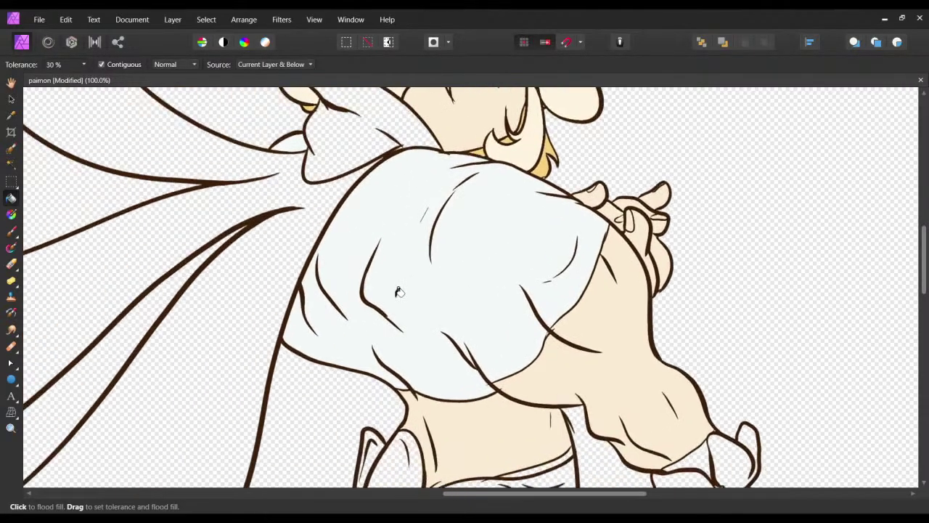
pyautogui.moveTo(402, 296); pyautogui.dragTo(360, 360)
pyautogui.scroll(-8, 360, 361)
pyautogui.hscroll(5, 392, 342)
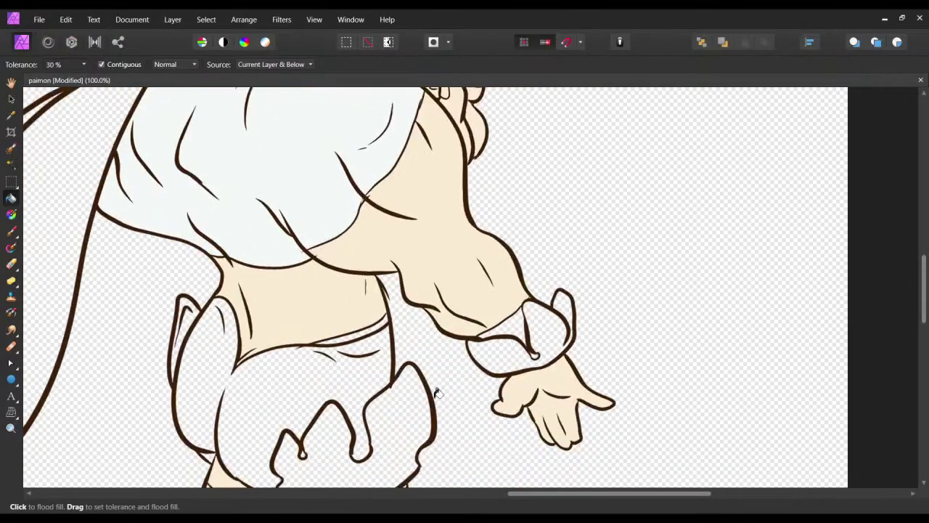
pyautogui.hscroll(4, 427, 317)
pyautogui.scroll(1, 427, 317)
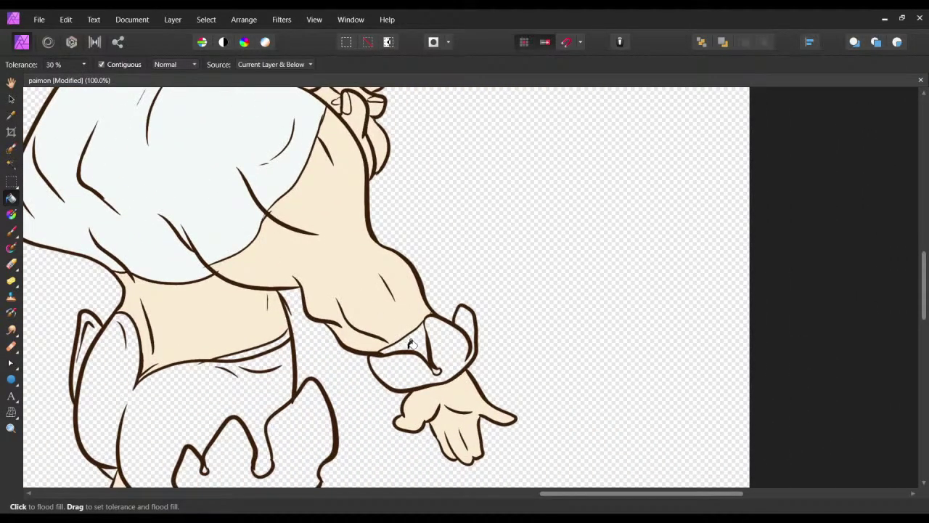
pyautogui.click(436, 366)
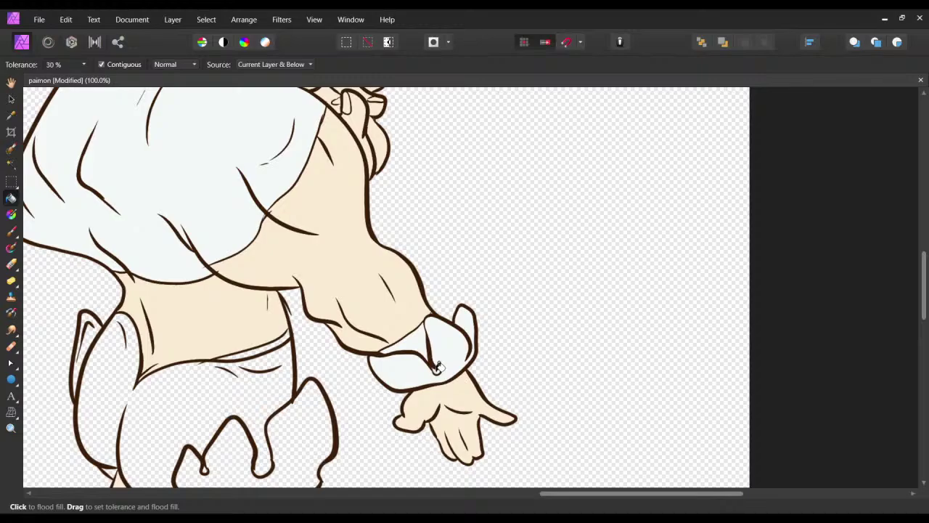
# Flood fill the puffy shorts below the waist with the near-white blue colour and save the document.
pyautogui.hscroll(-4, 378, 283)
pyautogui.scroll(-3, 347, 319)
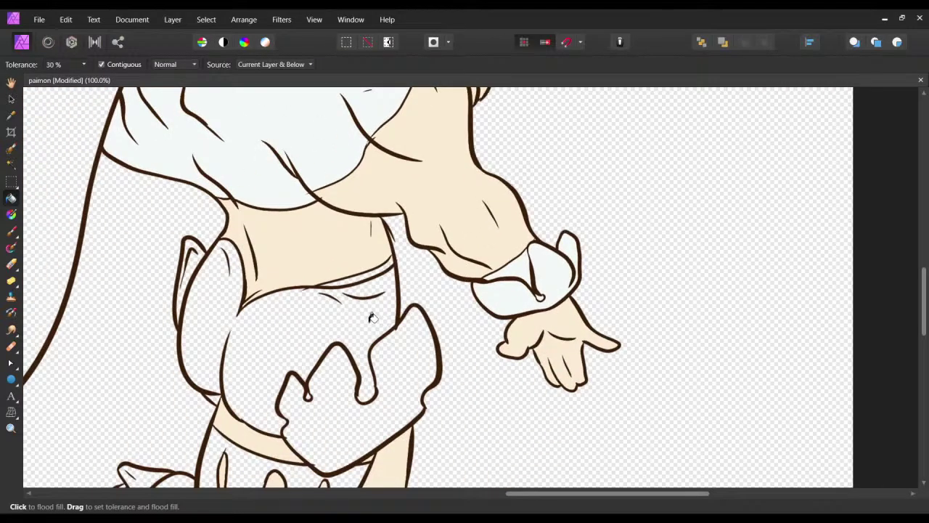
pyautogui.click(371, 317)
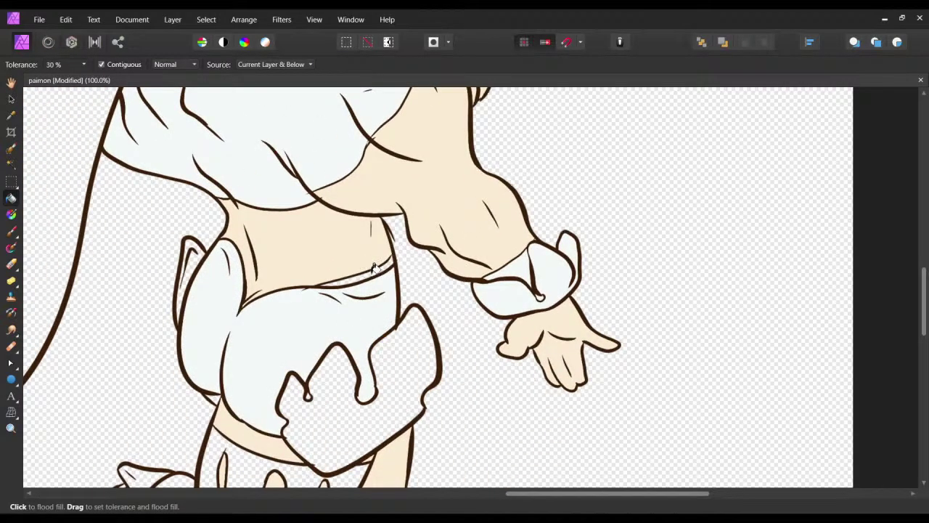
pyautogui.hscroll(-2, 323, 367)
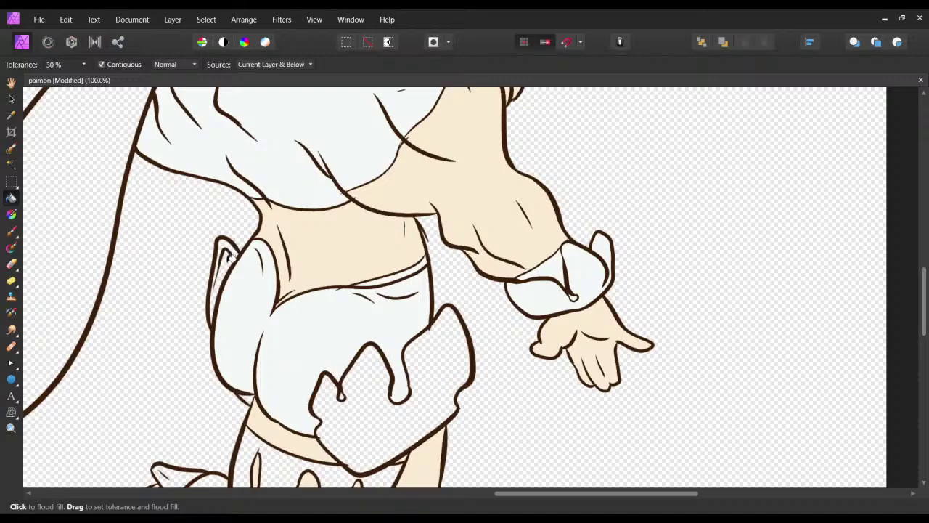
pyautogui.hotkey('ctrl', 's')
# Flood fill the stocking of the straight leg with near-white blue, leaving its oval skin cut-outs as they are.
pyautogui.scroll(3, 271, 381)
pyautogui.hscroll(2, 271, 381)
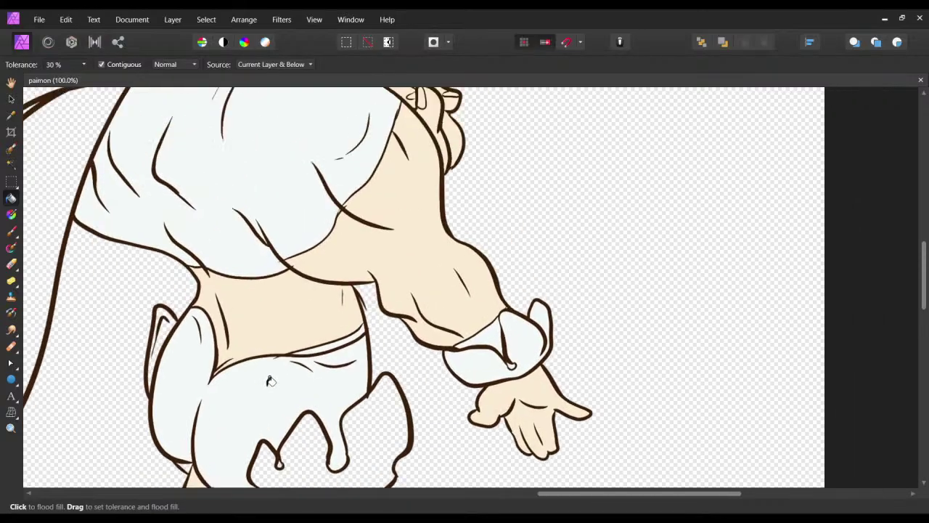
pyautogui.moveTo(372, 297); pyautogui.dragTo(225, 404)
pyautogui.moveTo(375, 273); pyautogui.dragTo(388, 392)
pyautogui.moveTo(289, 479); pyautogui.dragTo(367, 313)
pyautogui.moveTo(254, 450); pyautogui.dragTo(433, 254)
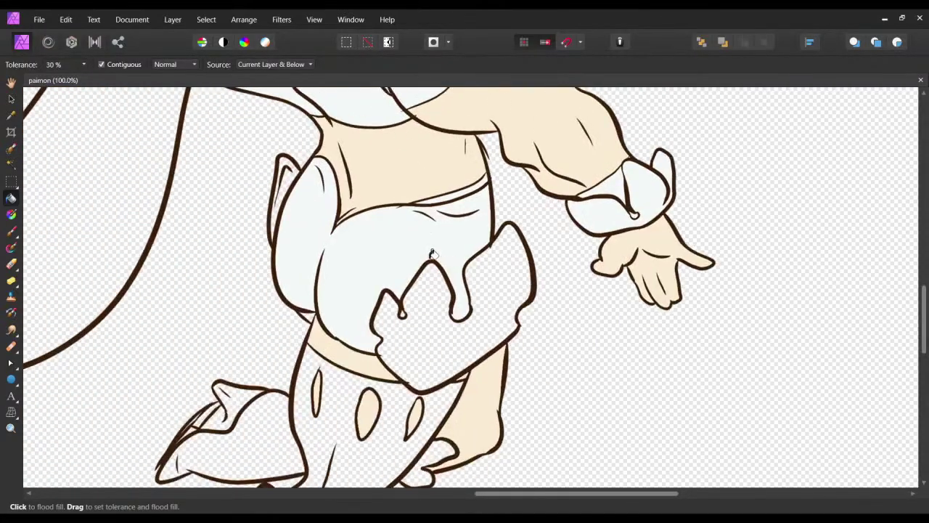
pyautogui.scroll(-4, 432, 254)
pyautogui.hscroll(-1, 432, 254)
pyautogui.click(381, 374)
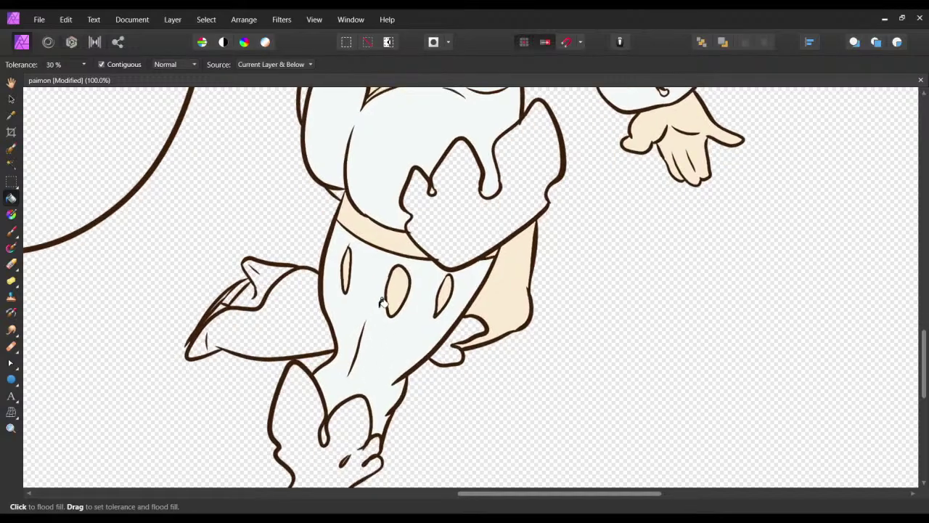
# Flood fill the boot of the straight leg with the near-white blue colour.
pyautogui.scroll(-3, 383, 303)
pyautogui.hscroll(-1, 383, 303)
pyautogui.click(342, 374)
pyautogui.click(304, 445)
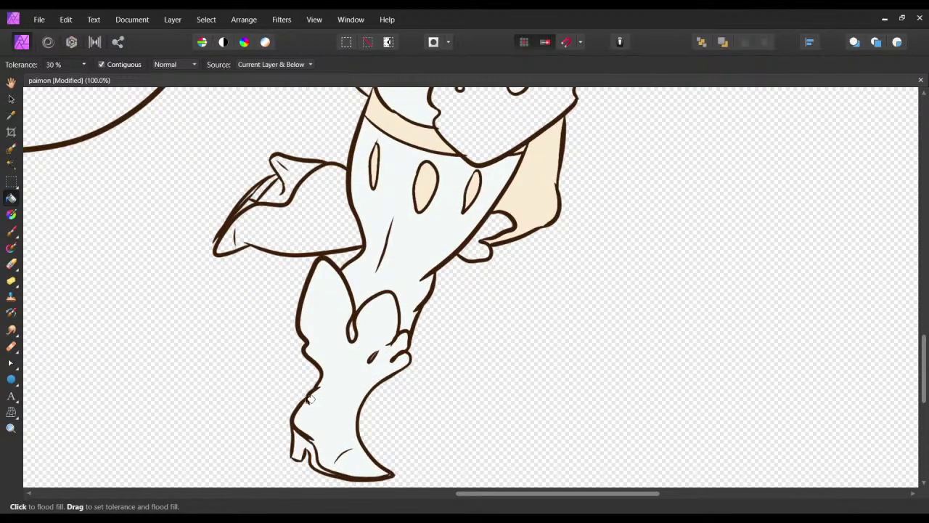
# Flood fill the remaining areas of the raised rear boot with the near-white blue colour.
pyautogui.click(276, 193)
pyautogui.click(264, 213)
pyautogui.moveTo(311, 262); pyautogui.dragTo(330, 279)
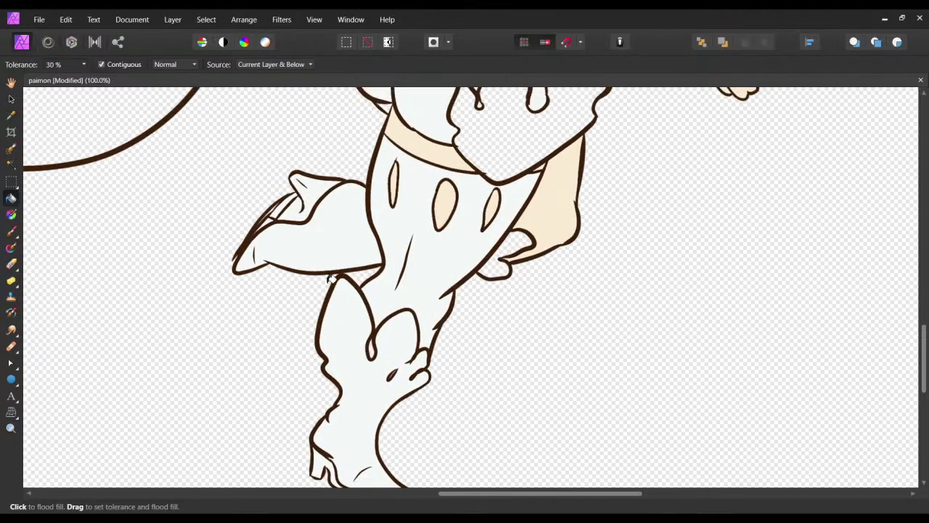
# Try flood filling the narrow gaps between the raised rear boot's outlines and undo the fills.
pyautogui.scroll(2, 331, 280)
pyautogui.hscroll(-5, 330, 280)
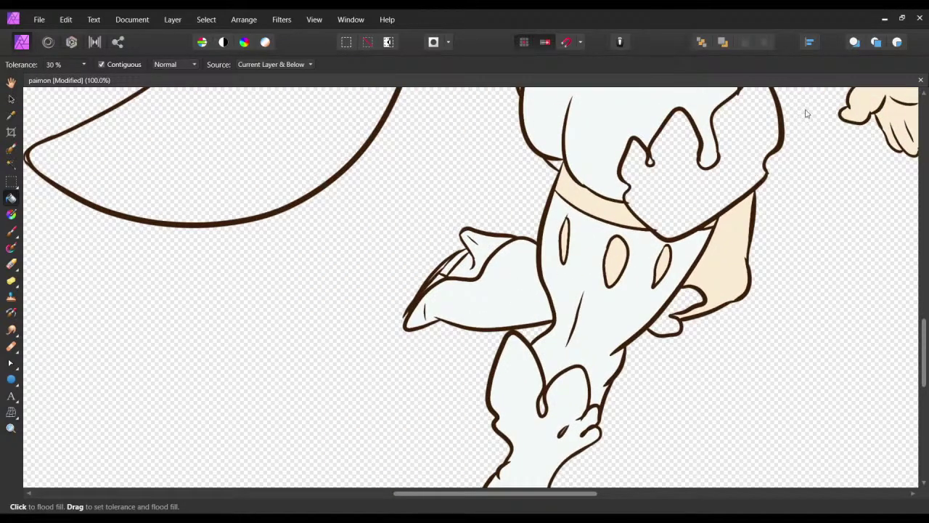
pyautogui.hotkey('ctrl', '2')
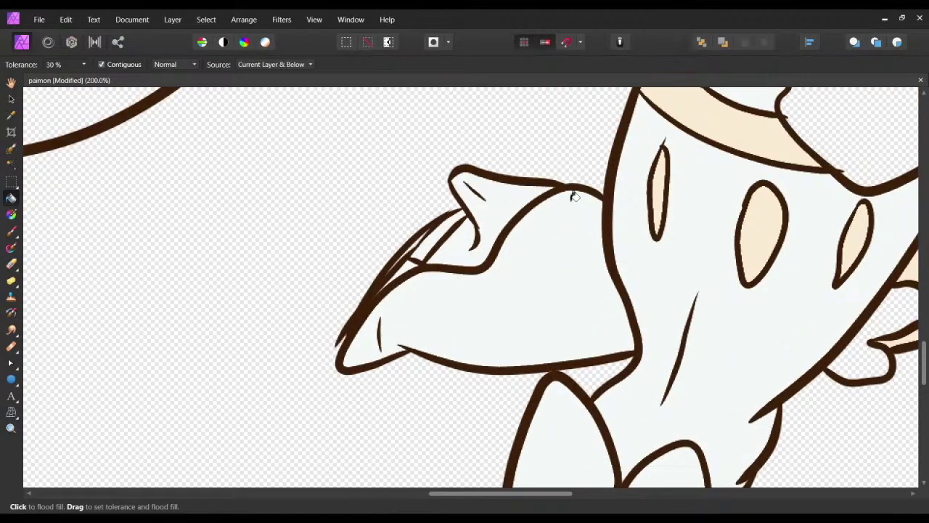
pyautogui.click(418, 241)
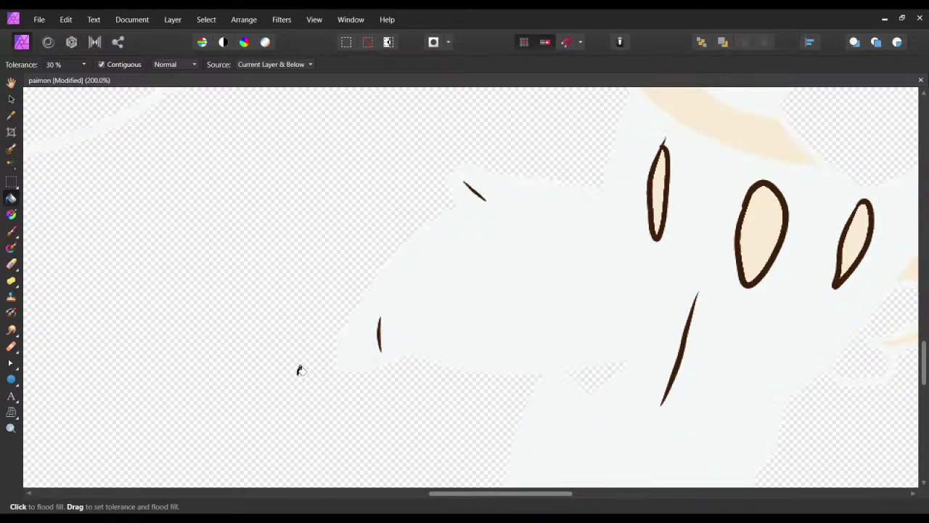
pyautogui.hotkey('ctrl', 'z')
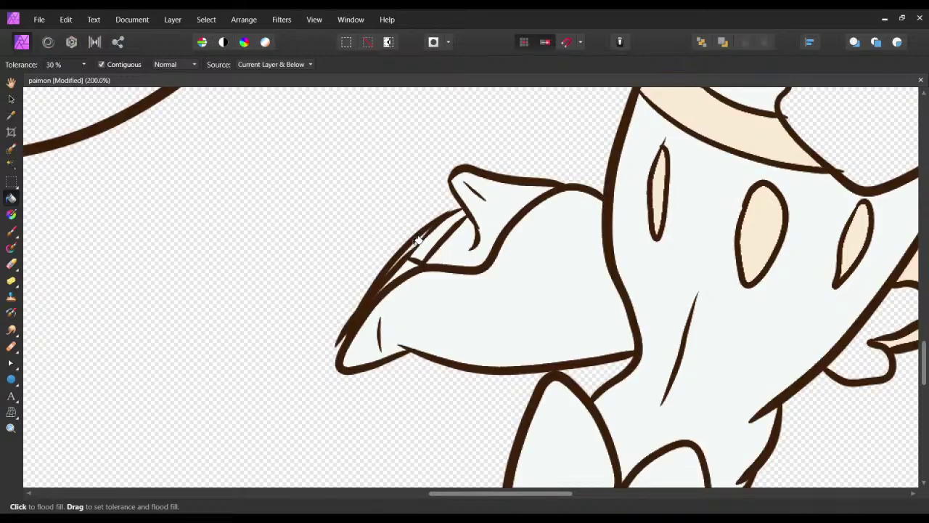
pyautogui.click(418, 271)
pyautogui.hotkey('ctrl', 'z')
pyautogui.keyDown('ctrl'); pyautogui.scroll(5, 850, 105); pyautogui.keyUp('ctrl')
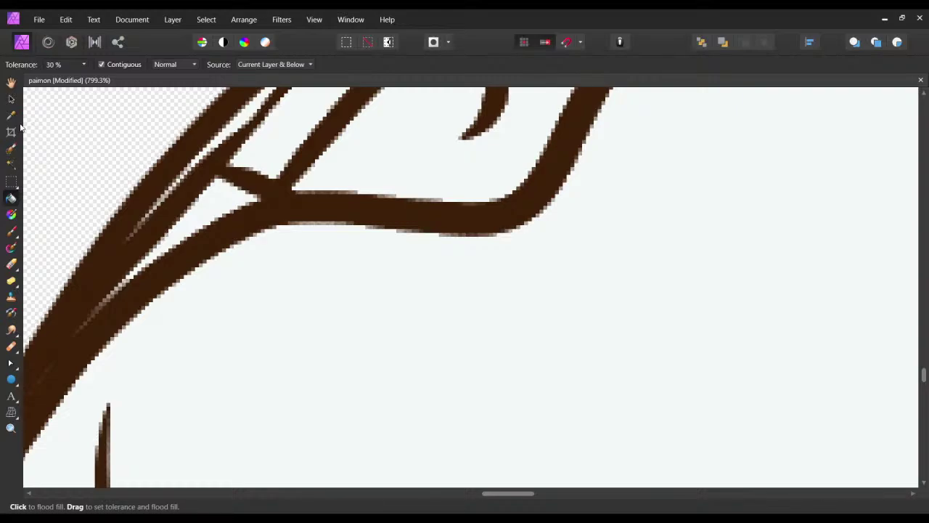
# Save the paimon document.
pyautogui.scroll(-8, 864, 111)
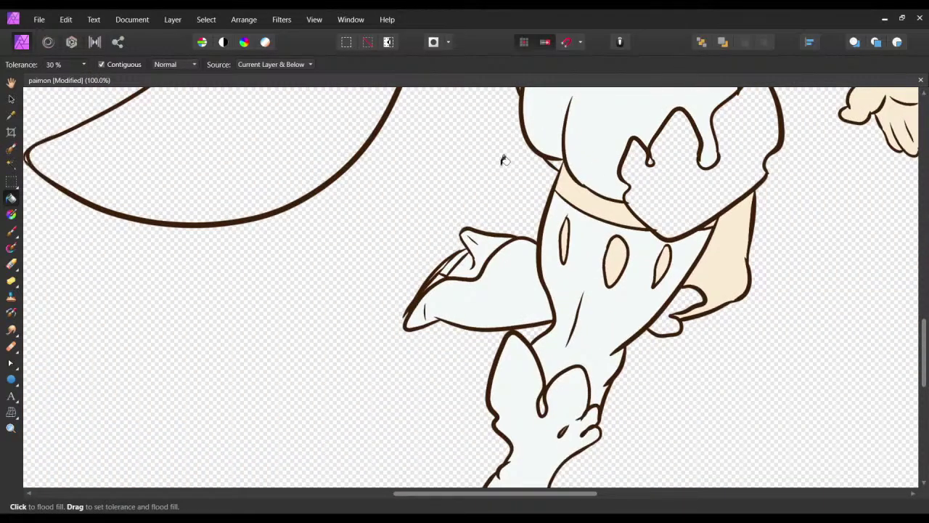
pyautogui.hotkey('ctrl', 's')
pyautogui.scroll(4, 547, 265)
pyautogui.hscroll(4, 547, 265)
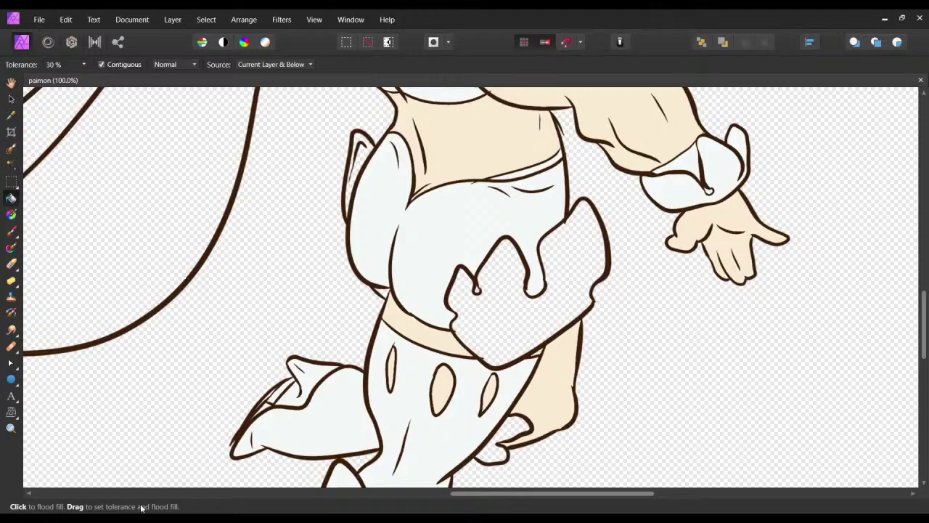
# Recolour the peach palette swatch near the canvas's upper corner with a more saturated orange using Flood Fill.
pyautogui.moveTo(546, 200); pyautogui.dragTo(314, 377)
pyautogui.moveTo(544, 266); pyautogui.dragTo(329, 410)
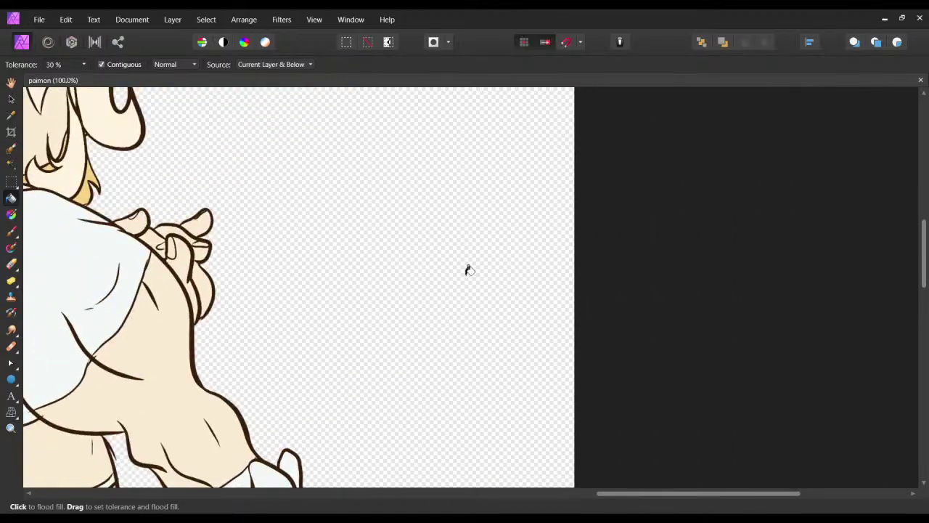
pyautogui.scroll(5, 468, 270)
pyautogui.hscroll(-1, 616, 312)
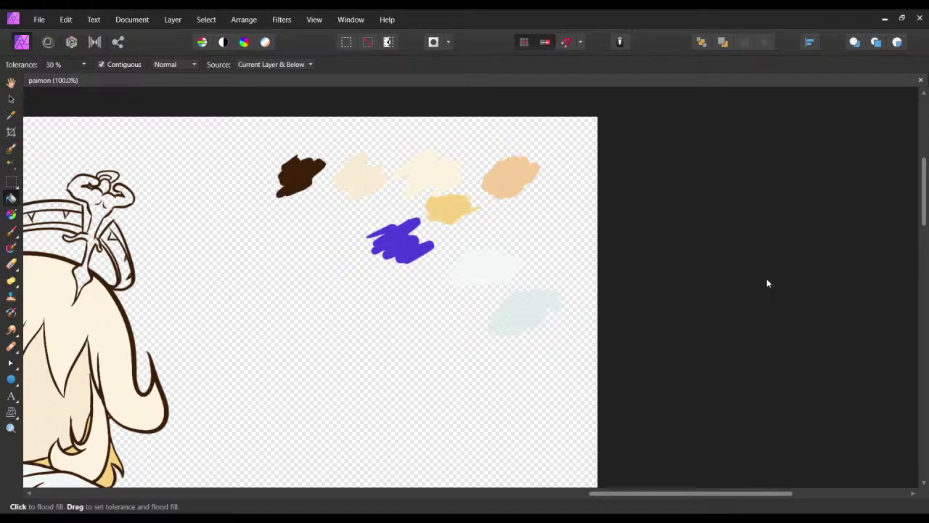
pyautogui.moveTo(276, 372); pyautogui.dragTo(479, 266)
pyautogui.moveTo(289, 194); pyautogui.dragTo(325, 269)
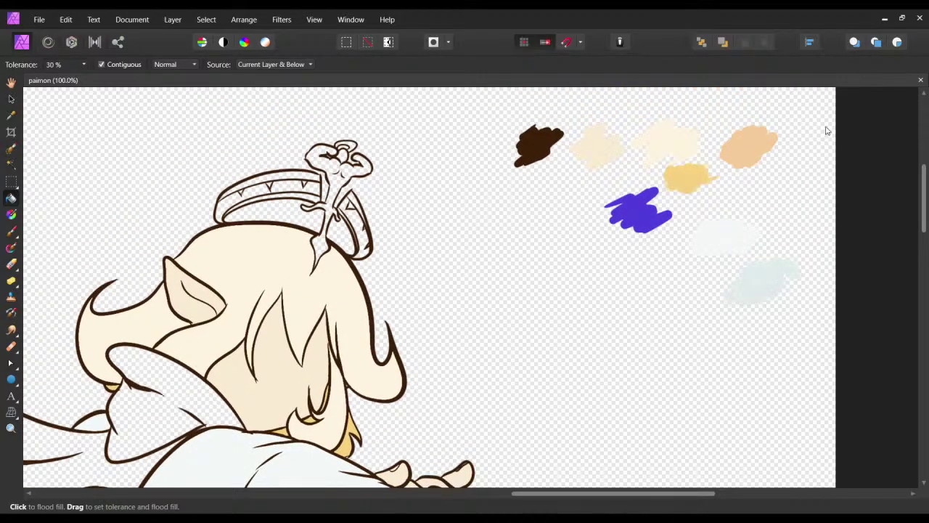
pyautogui.hotkey('ctrl', '+')
pyautogui.hotkey('ctrl', '+')
pyautogui.hotkey('ctrl', '+')
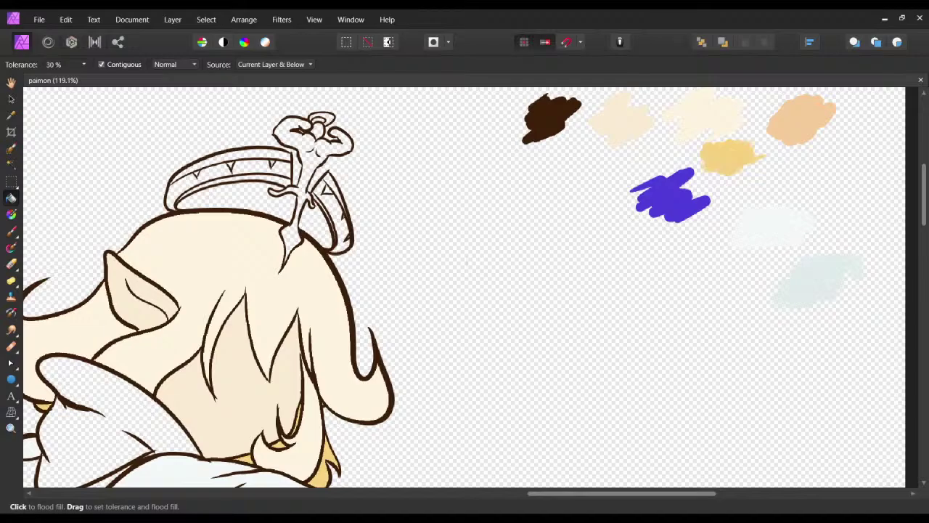
pyautogui.moveTo(572, 136); pyautogui.dragTo(362, 271)
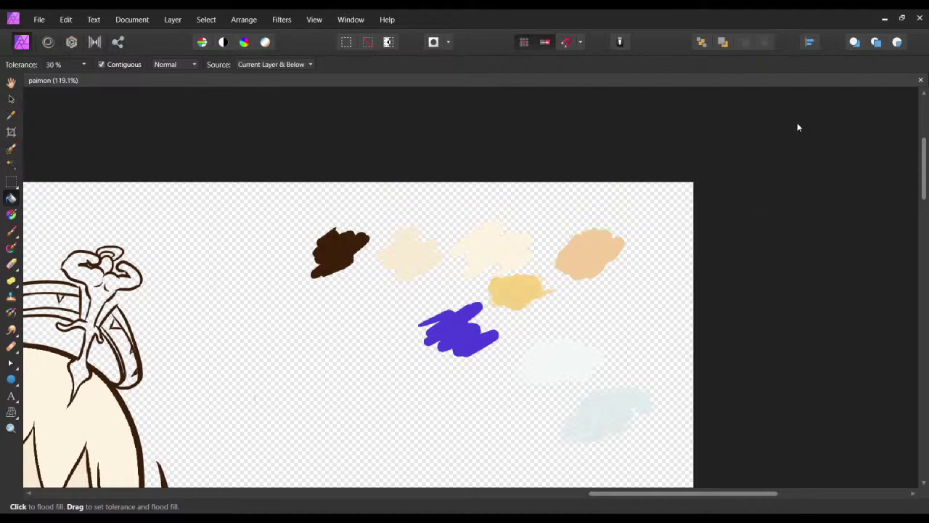
pyautogui.click(803, 176)
pyautogui.click(592, 247)
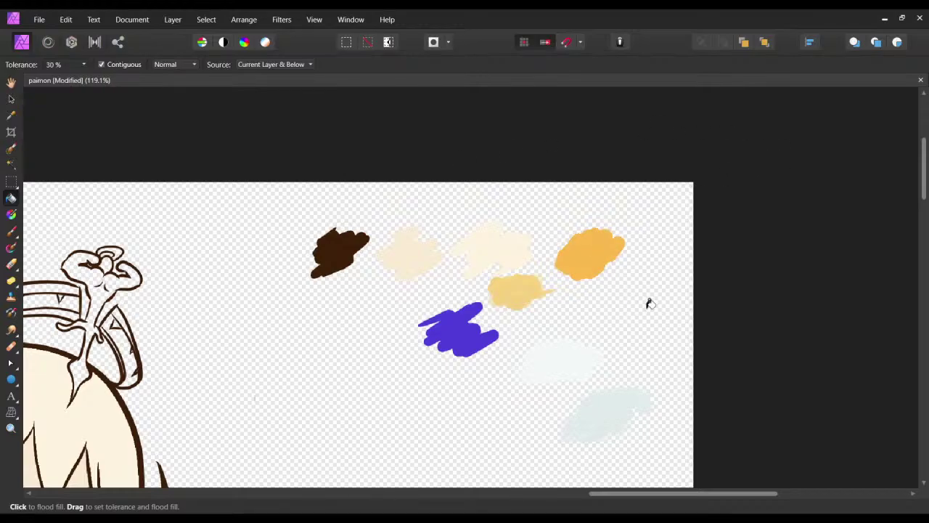
# Paint a lighter orange swatch above the orange one with a 64 px brush at 80% hardness, and save the document.
pyautogui.click(12, 232)
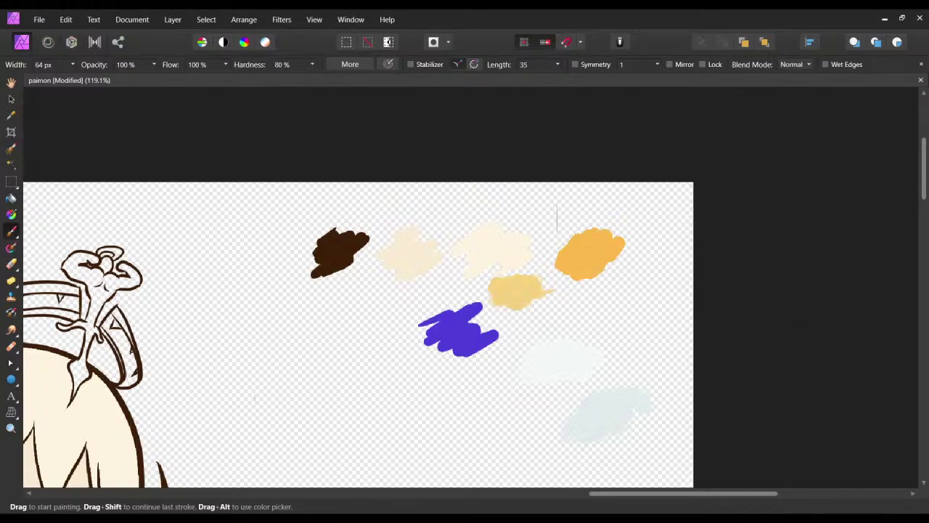
pyautogui.moveTo(557, 212)
pyautogui.mouseDown()
pyautogui.moveTo(585, 201)
pyautogui.moveTo(541, 207)
pyautogui.mouseUp()
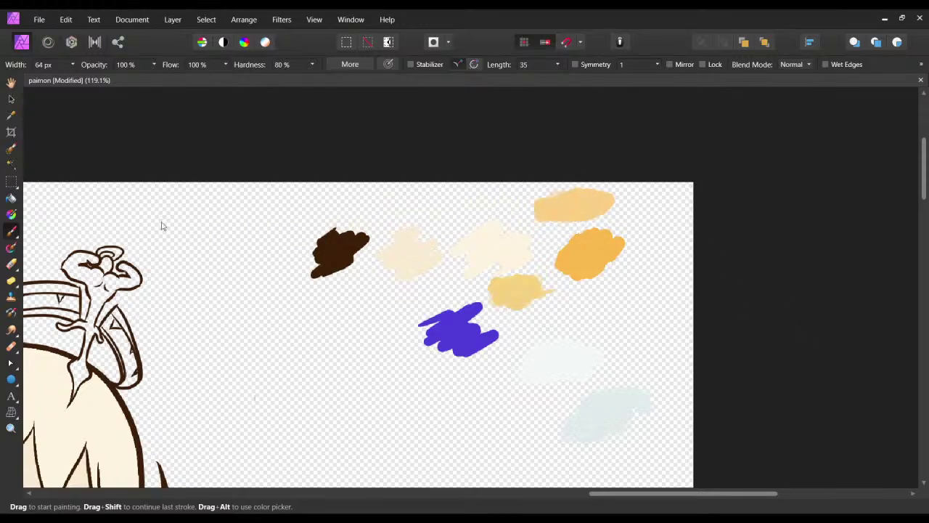
pyautogui.click(11, 199)
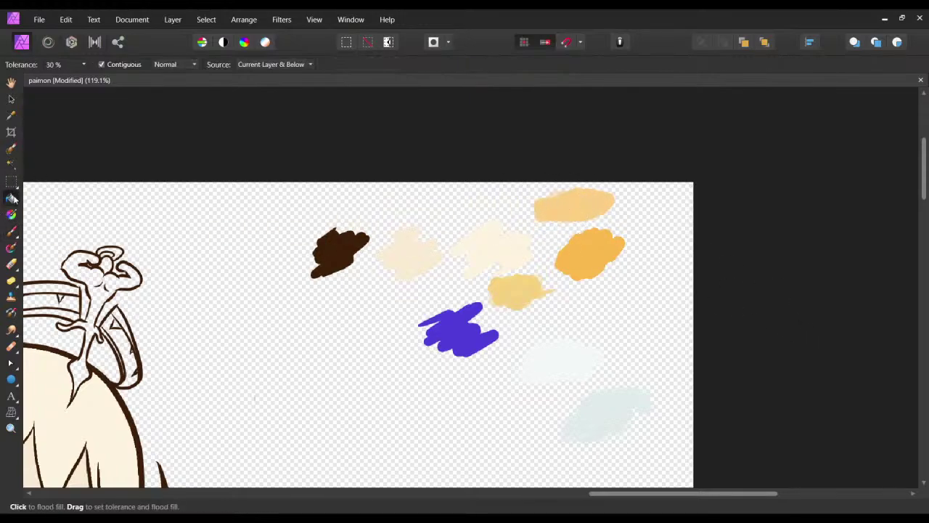
pyautogui.click(787, 132)
pyautogui.hotkey('ctrl', 's')
# Flood fill the upper strip and middle sections of the crown's front band with the light orange.
pyautogui.moveTo(223, 334); pyautogui.dragTo(444, 329)
pyautogui.click(279, 288)
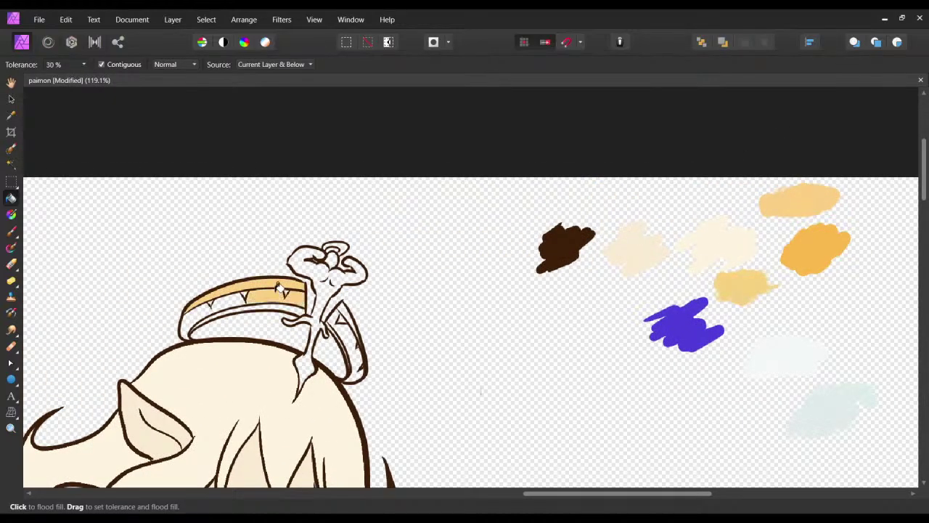
pyautogui.click(237, 302)
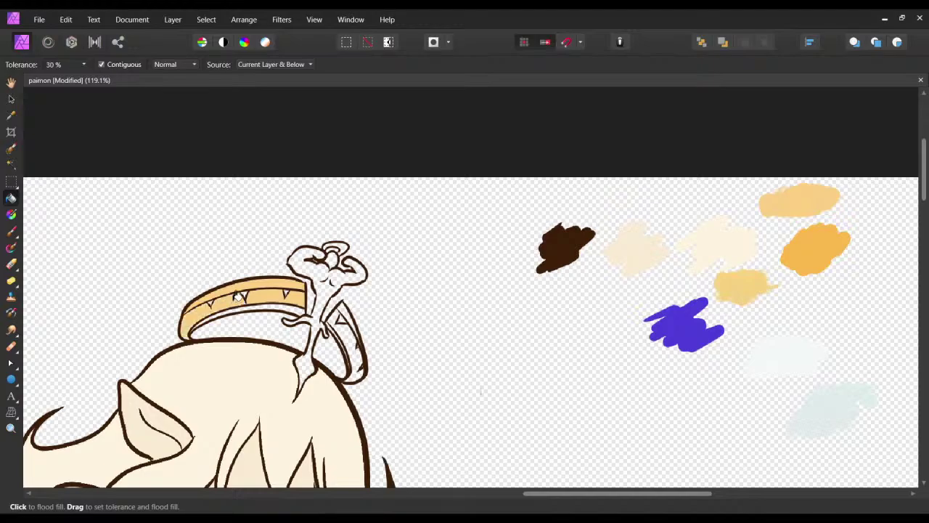
pyautogui.moveTo(564, 222); pyautogui.dragTo(698, 182)
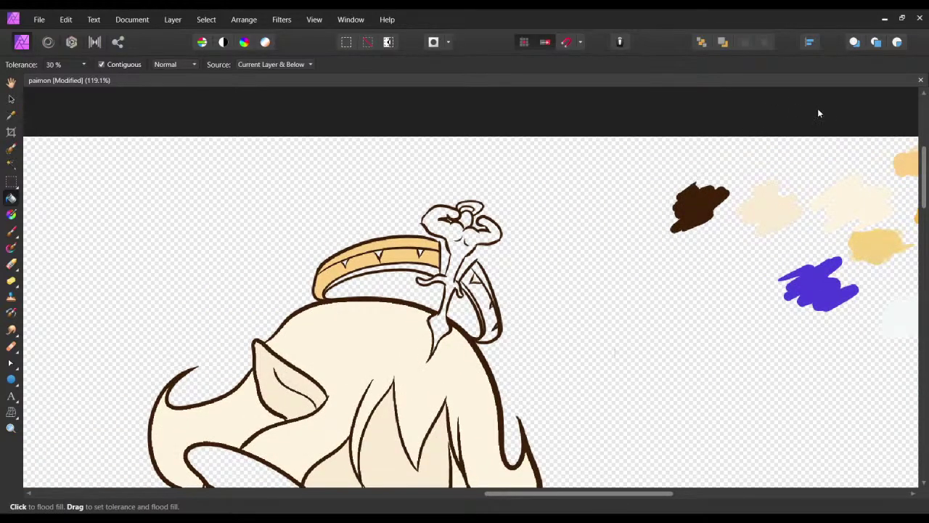
# Fill the remaining lower strip and small triangles of the crown's front band with the light orange.
pyautogui.hotkey('ctrl', '+')
pyautogui.hotkey('ctrl', '+')
pyautogui.hotkey('ctrl', '+')
pyautogui.hotkey('ctrl', '-')
pyautogui.moveTo(478, 295); pyautogui.dragTo(576, 349)
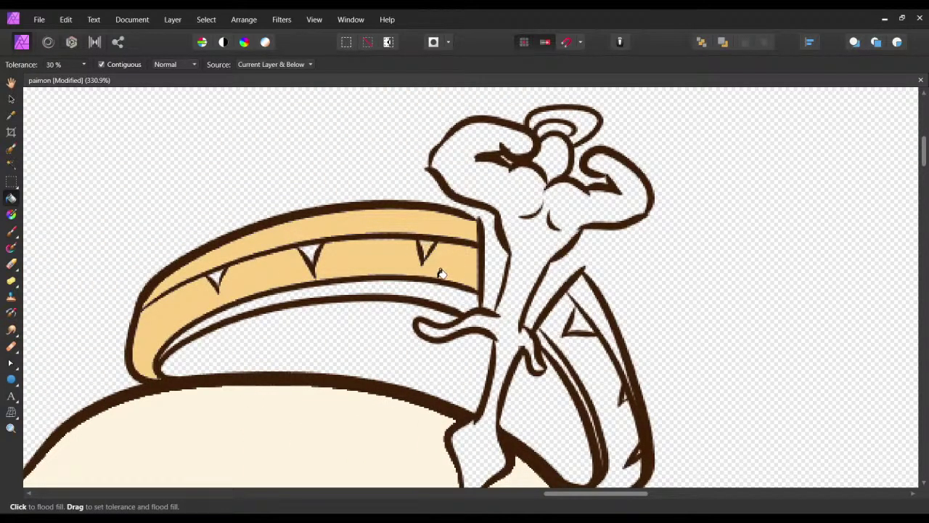
pyautogui.click(311, 249)
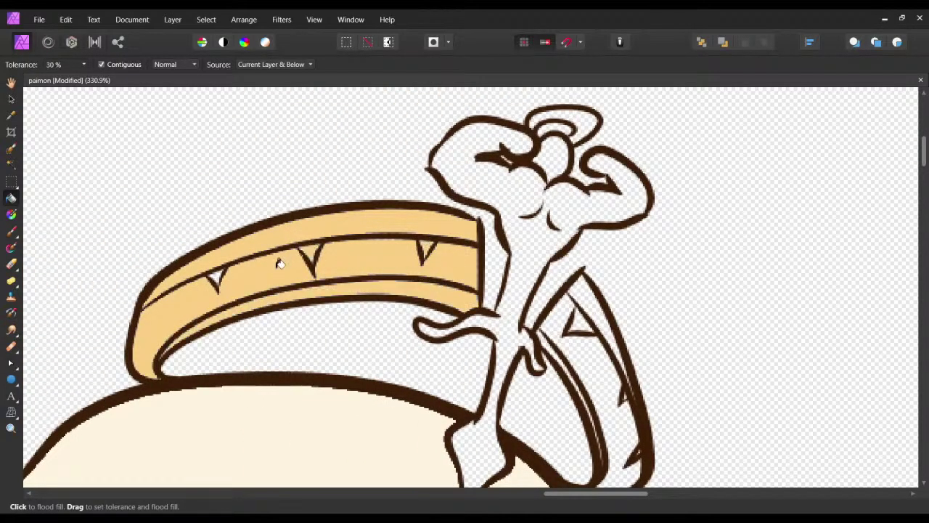
pyautogui.click(217, 276)
# Fill the flexing-figure ornament and the outer strip of the crown's rear band with the light orange.
pyautogui.click(519, 178)
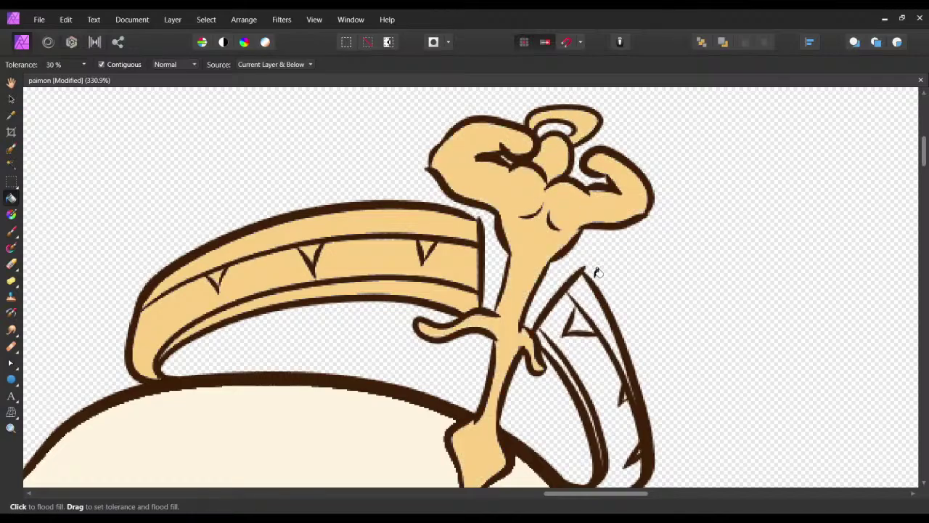
pyautogui.click(593, 340)
pyautogui.click(597, 353)
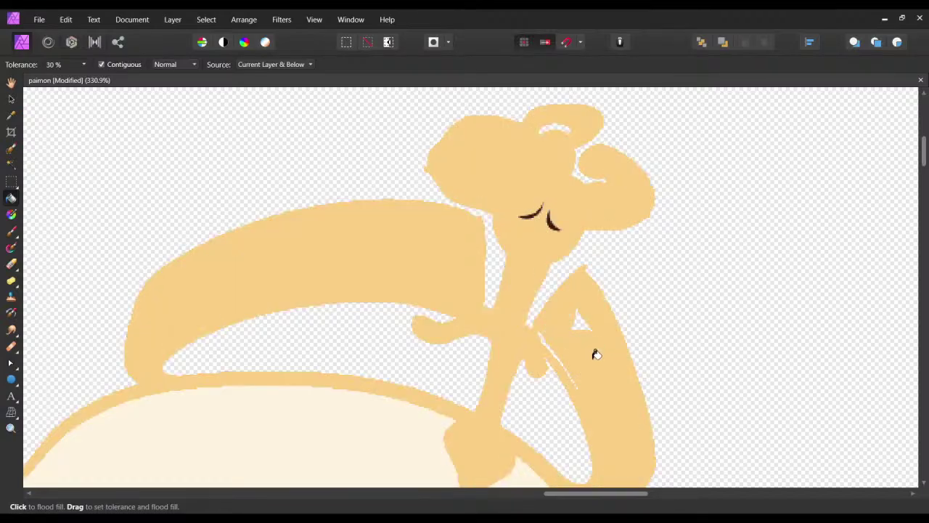
pyautogui.moveTo(597, 354); pyautogui.dragTo(551, 300)
pyautogui.hotkey('ctrl', 'z')
pyautogui.hotkey('ctrl', 'z')
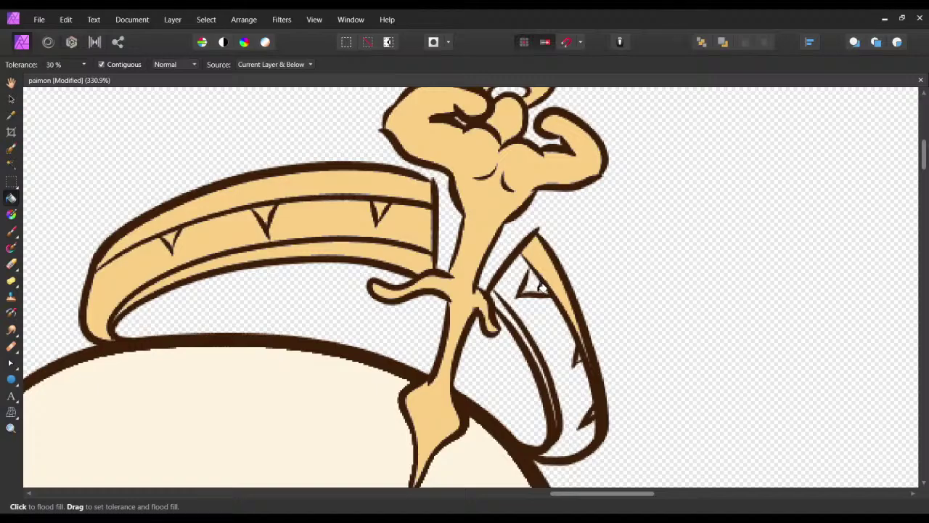
# Fill the inner area and the small triangle of the crown's rear band with the light orange.
pyautogui.moveTo(498, 351); pyautogui.dragTo(485, 222)
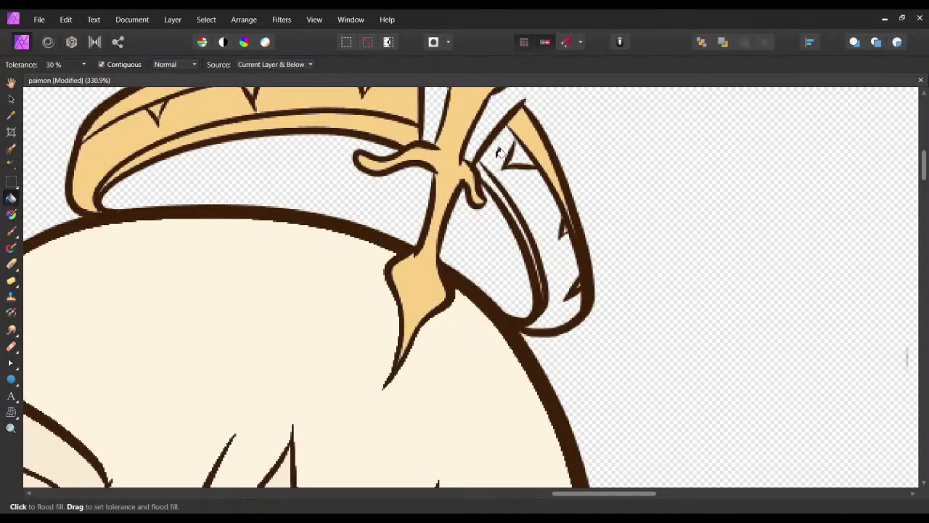
pyautogui.click(505, 160)
pyautogui.click(490, 178)
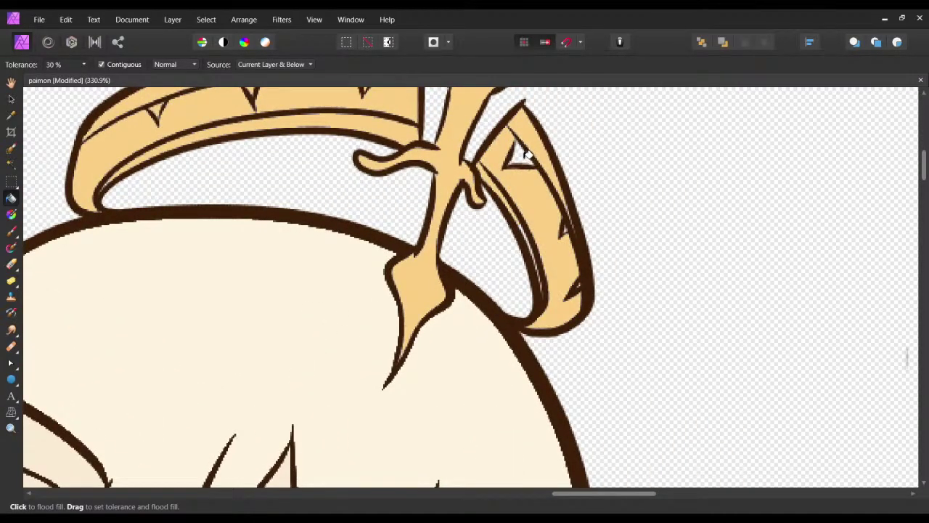
pyautogui.click(523, 154)
pyautogui.click(543, 275)
pyautogui.hotkey('ctrl', 'z')
# Paint the thin unfilled gap in the crown's rear band light orange with a 4 px brush at 100% hardness, and reactivate Flood Fill.
pyautogui.press('b')
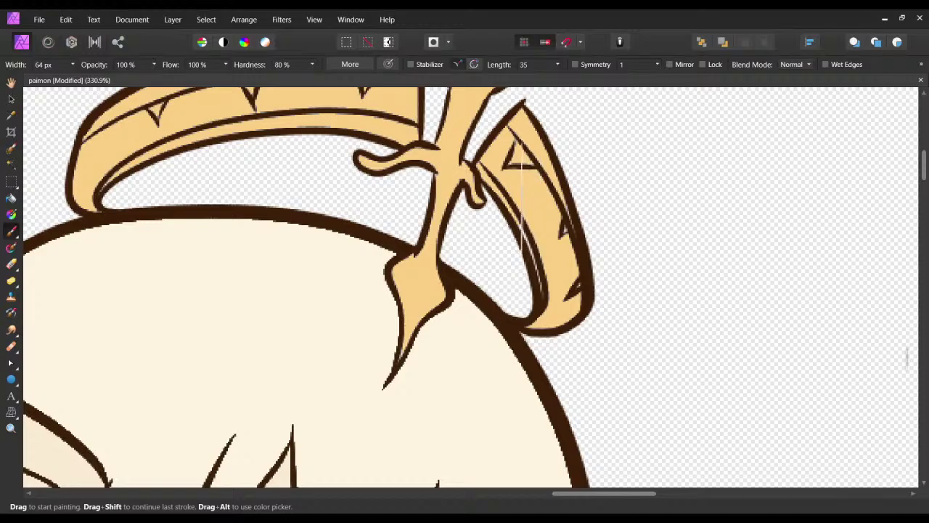
pyautogui.moveTo(542, 244); pyautogui.dragTo(545, 239)
pyautogui.hotkey('ctrl', 'z')
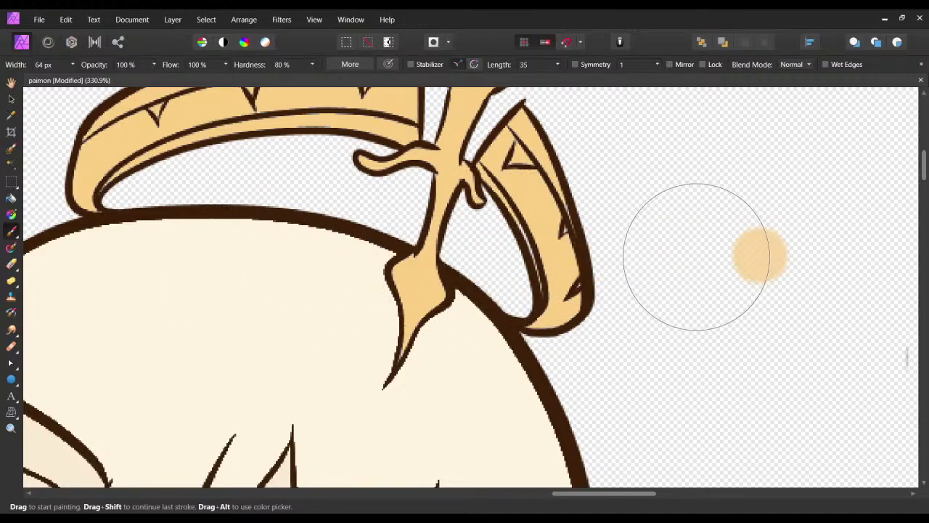
pyautogui.hotkey('ctrl', 'z')
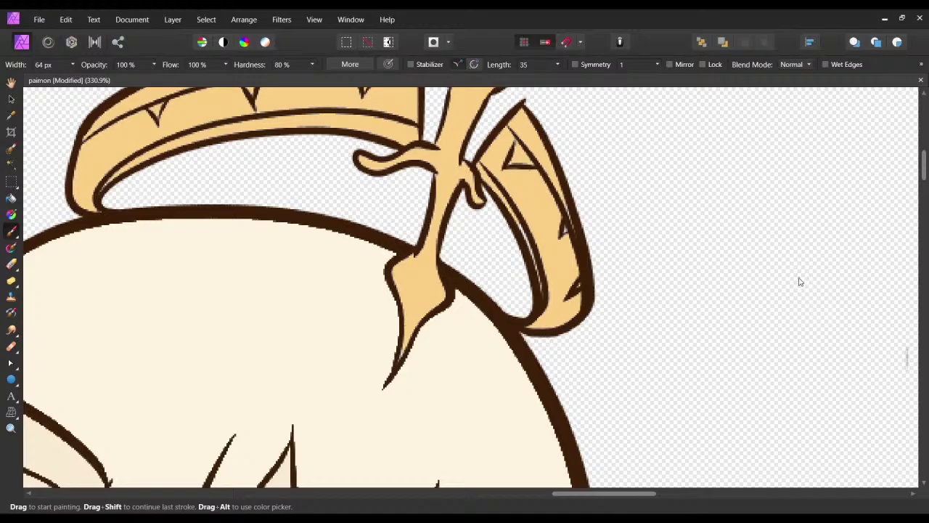
pyautogui.click(789, 336)
pyautogui.moveTo(540, 266); pyautogui.dragTo(576, 316)
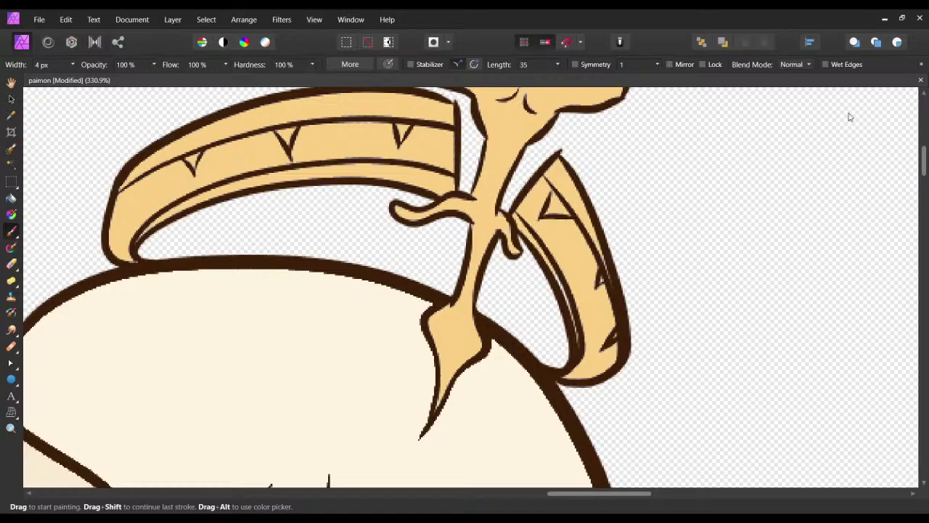
pyautogui.moveTo(849, 113); pyautogui.dragTo(843, 117)
pyautogui.scroll(-1, 620, 244)
pyautogui.hscroll(2, 620, 244)
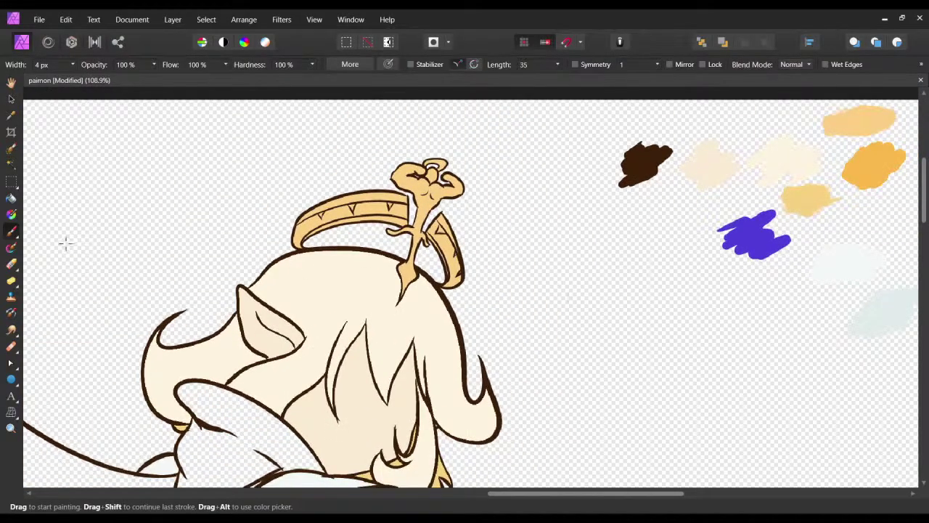
pyautogui.click(10, 197)
pyautogui.scroll(-4, 412, 273)
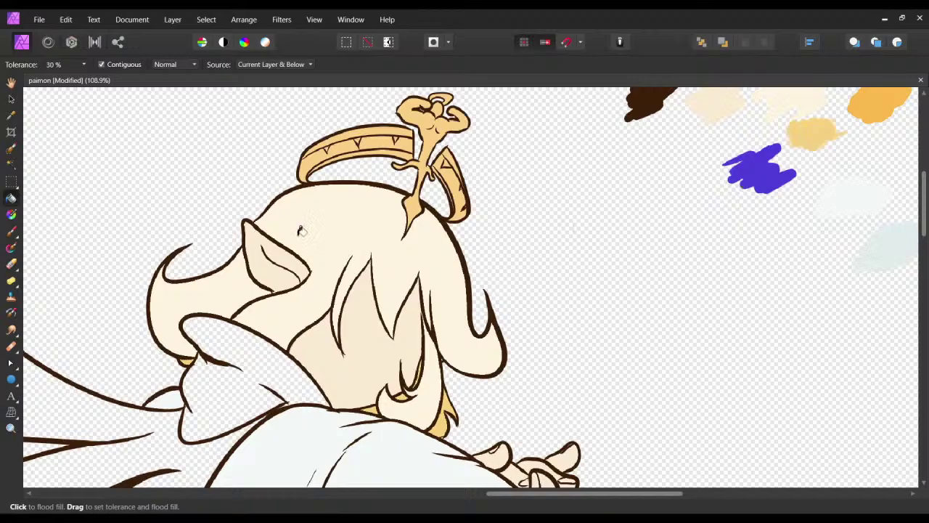
pyautogui.scroll(1, 301, 231)
pyautogui.hscroll(1, 300, 231)
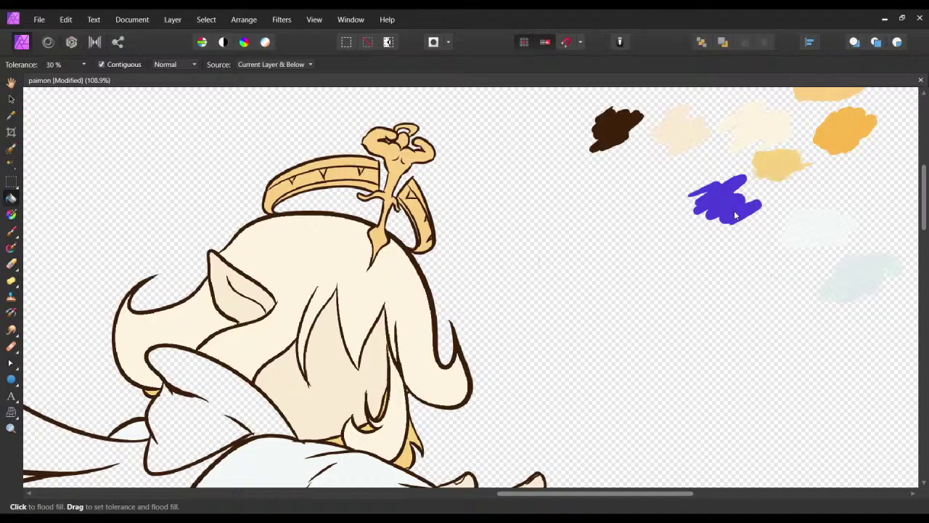
pyautogui.scroll(-2, 86, 263)
pyautogui.hscroll(-2, 86, 262)
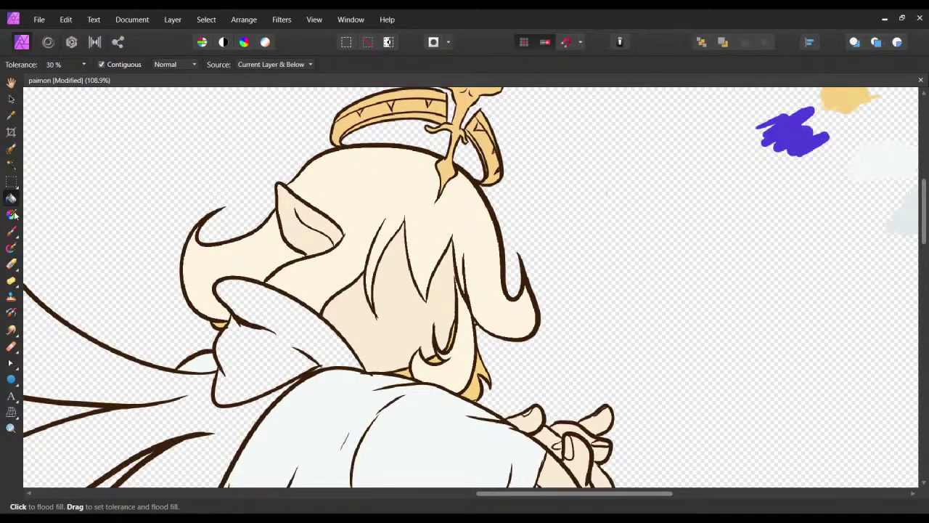
pyautogui.scroll(-4, 275, 368)
pyautogui.hscroll(-5, 274, 367)
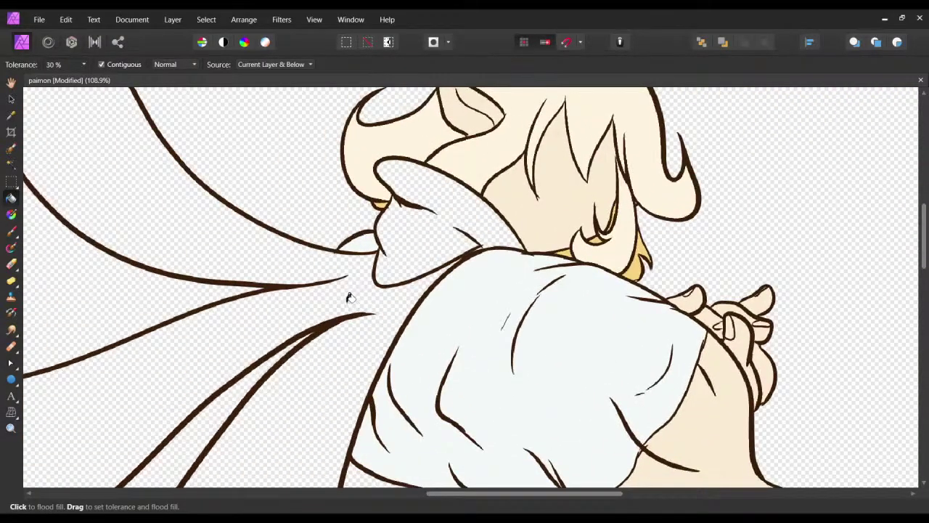
pyautogui.click(331, 294)
pyautogui.hotkey('ctrl', 'z')
# Flood fill the character's collar and flowing cape with the purple from the palette swatch.
pyautogui.scroll(5, 425, 392)
pyautogui.hscroll(8, 426, 392)
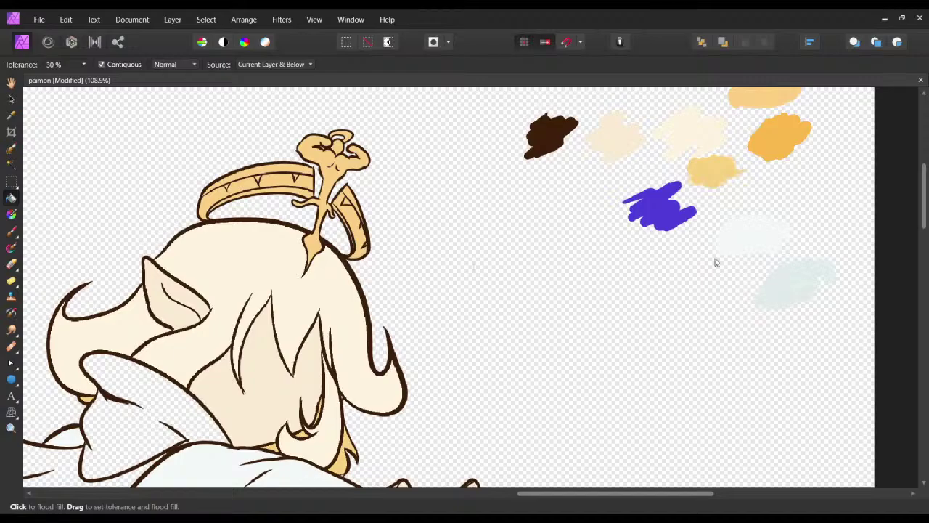
pyautogui.scroll(-3, 665, 216)
pyautogui.hscroll(-10, 665, 216)
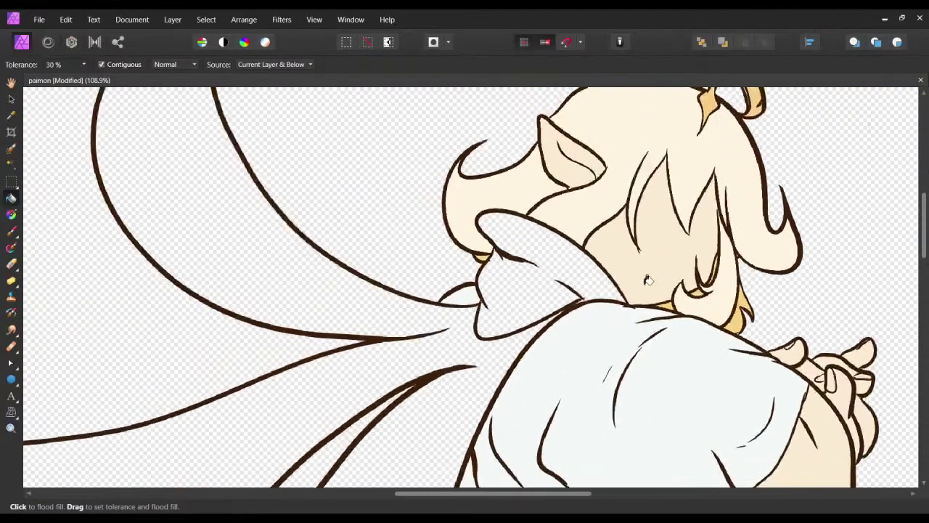
pyautogui.click(464, 341)
pyautogui.moveTo(415, 364); pyautogui.dragTo(301, 393)
pyautogui.click(416, 328)
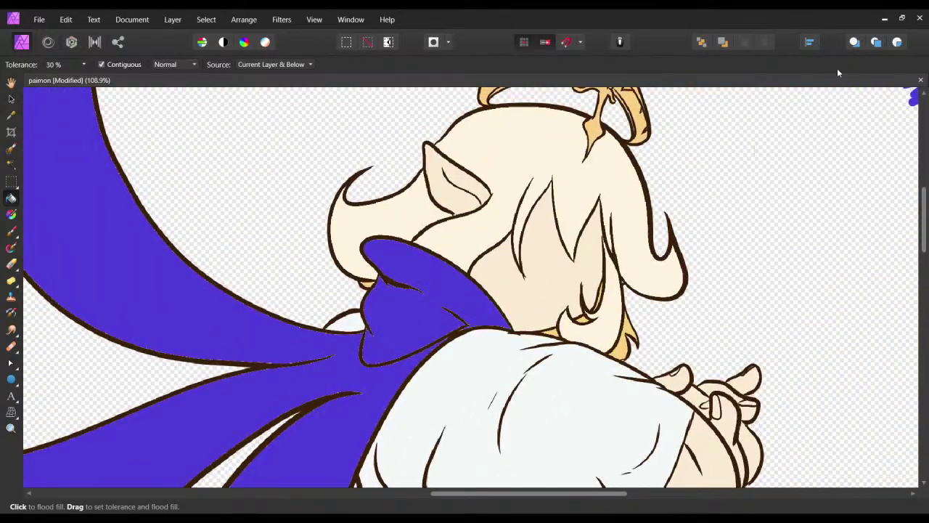
pyautogui.scroll(-6, 833, 110)
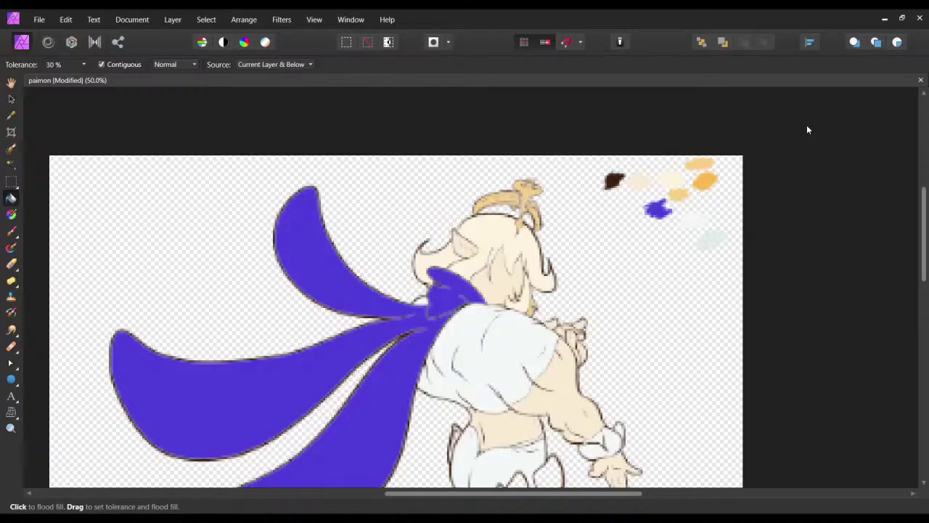
pyautogui.moveTo(807, 126); pyautogui.dragTo(812, 125)
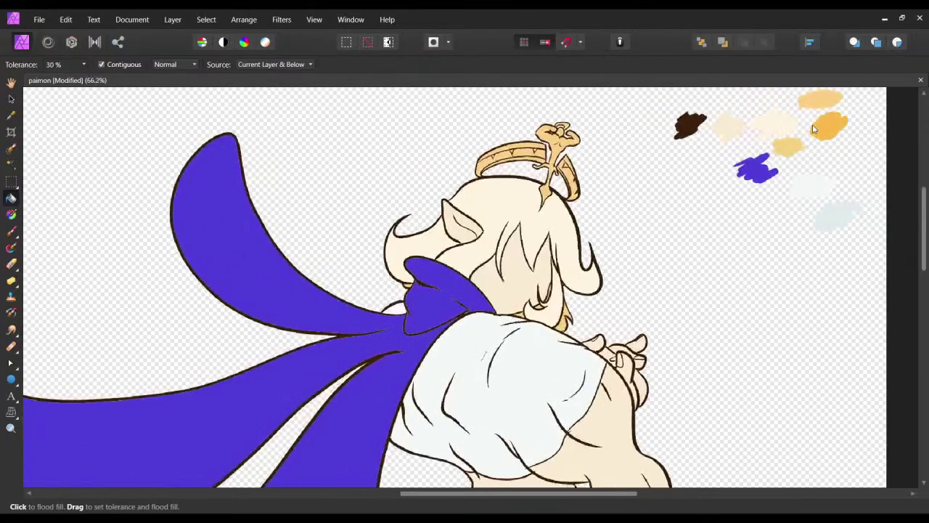
# Save the document with the purple collar and cape fills.
pyautogui.moveTo(607, 391); pyautogui.dragTo(500, 138)
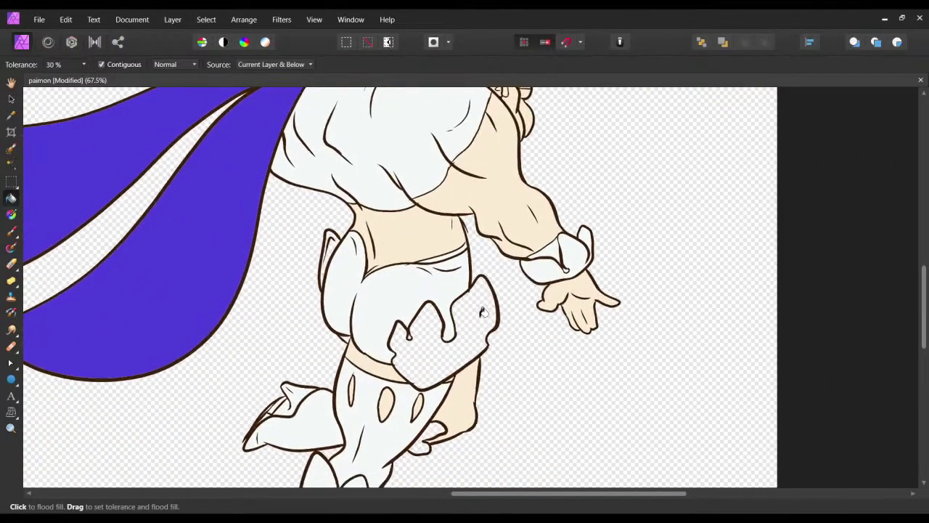
pyautogui.scroll(-1, 485, 332)
pyautogui.hotkey('ctrl', 's')
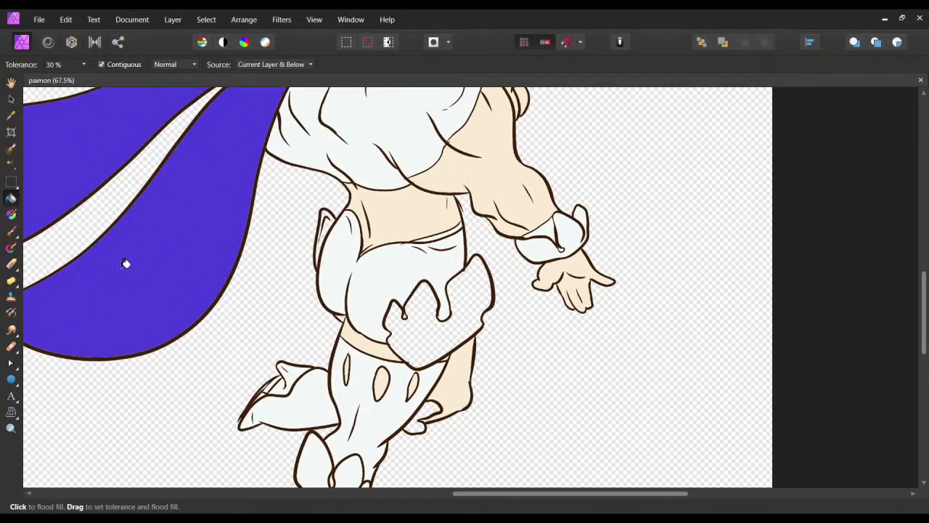
# Flood fill the crown-shaped thigh ornament and the matching ornament behind the far hip with the light orange from the palette.
pyautogui.scroll(5, 499, 214)
pyautogui.hscroll(2, 500, 213)
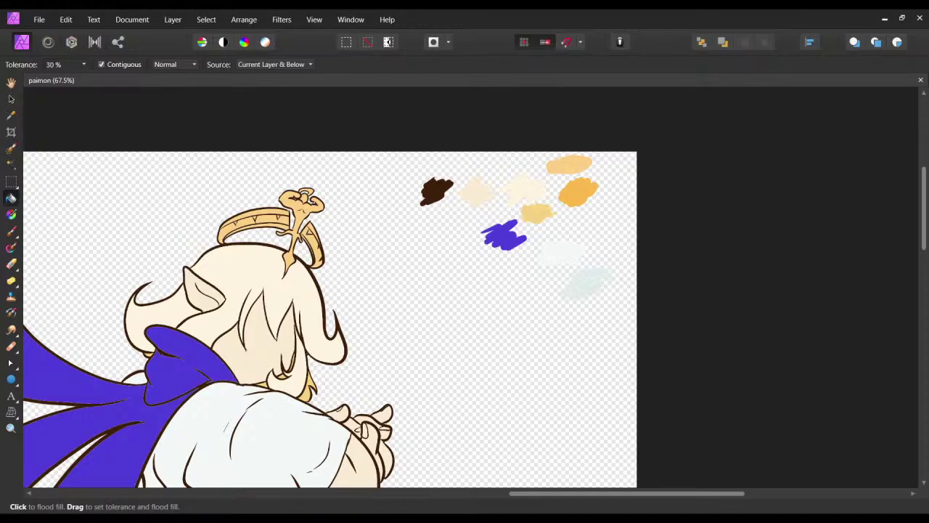
pyautogui.moveTo(317, 390); pyautogui.dragTo(438, 191)
pyautogui.moveTo(105, 388); pyautogui.dragTo(151, 257)
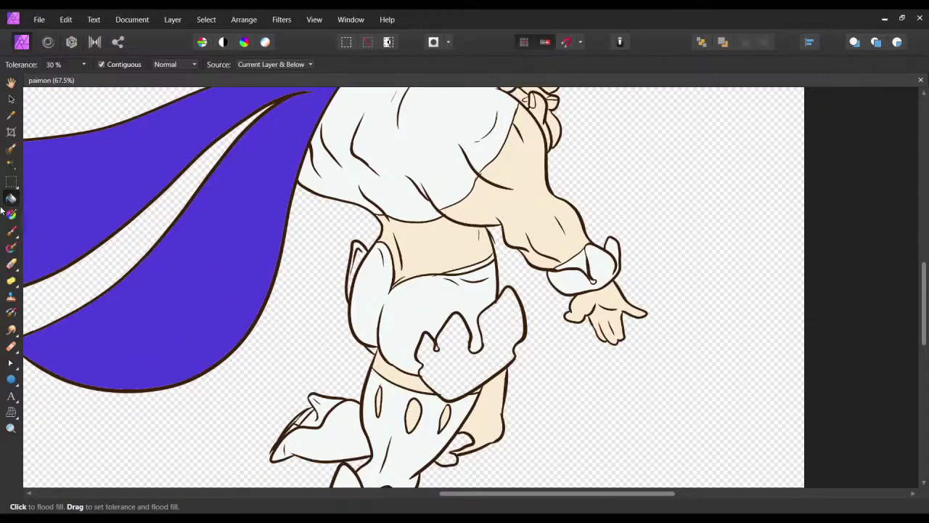
pyautogui.scroll(-5, 350, 363)
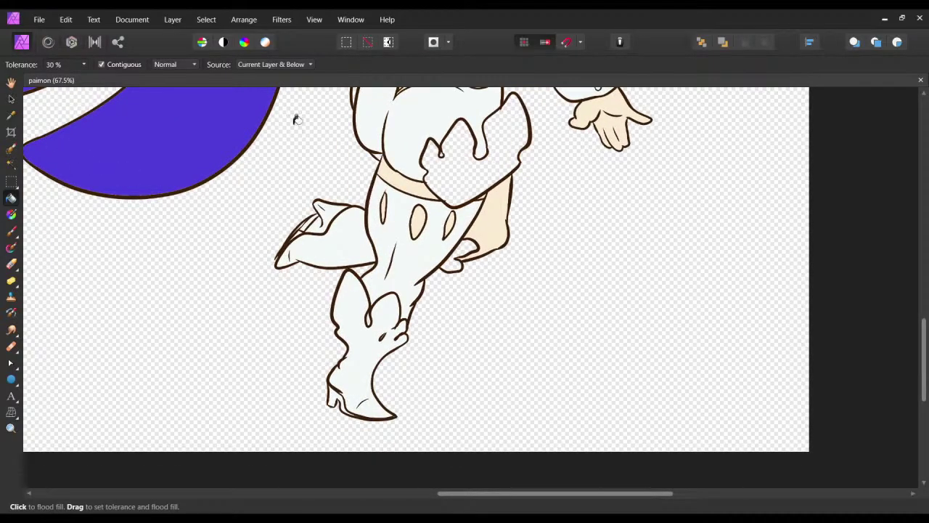
pyautogui.scroll(3, 393, 109)
pyautogui.click(465, 220)
pyautogui.scroll(2, 409, 219)
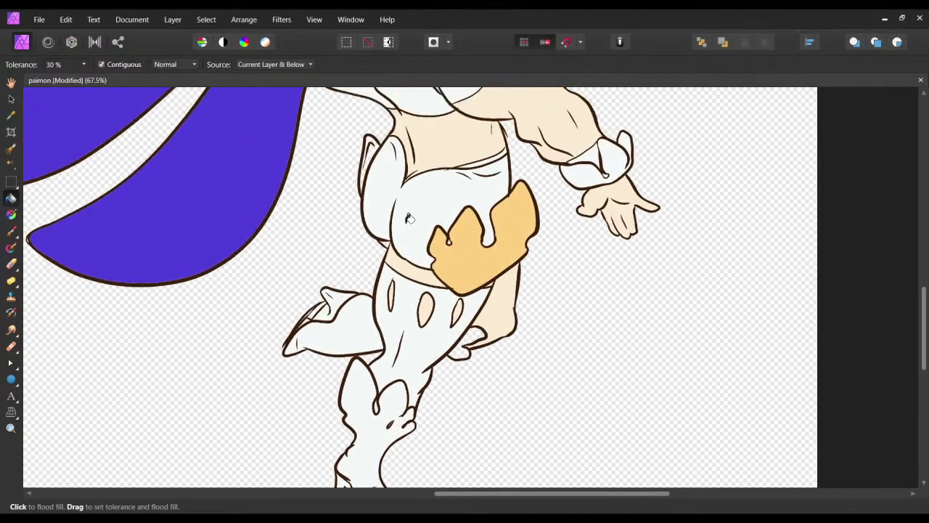
pyautogui.scroll(1, 409, 220)
pyautogui.click(372, 158)
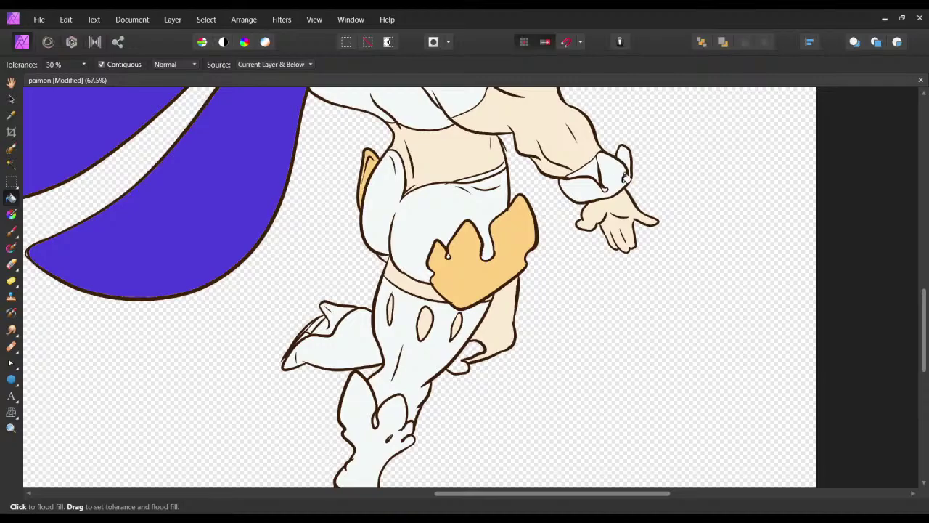
# Flood fill the sections of the wrist cuff with the light orange and touch up its small looped detail.
pyautogui.click(625, 177)
pyautogui.click(594, 171)
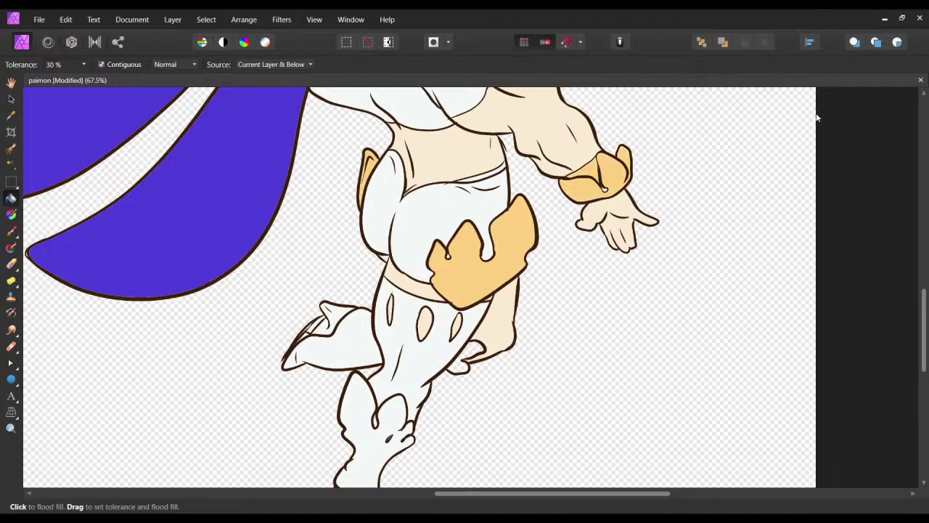
pyautogui.scroll(10, 816, 112)
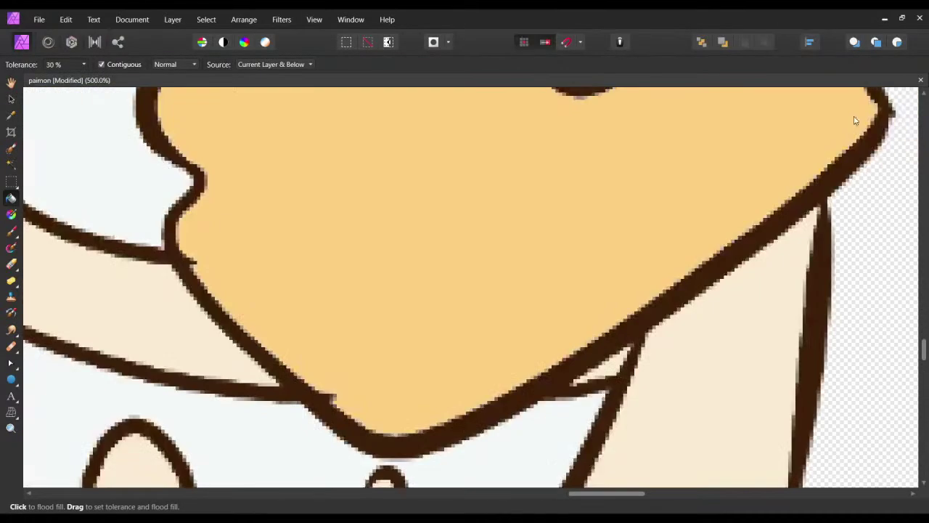
pyautogui.moveTo(614, 191)
pyautogui.mouseDown()
pyautogui.moveTo(591, 228)
pyautogui.moveTo(274, 514)
pyautogui.mouseUp()
pyautogui.moveTo(591, 218)
pyautogui.mouseDown()
pyautogui.moveTo(328, 513)
pyautogui.moveTo(345, 391)
pyautogui.mouseUp()
pyautogui.click(598, 360)
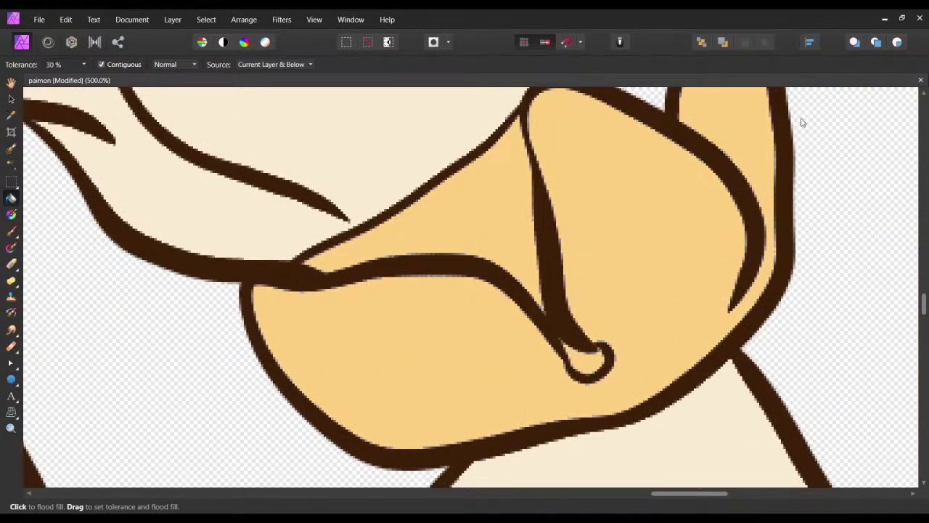
# Review the coloured head, crown and cape, and save the document with the ornament fills.
pyautogui.scroll(-8, 848, 111)
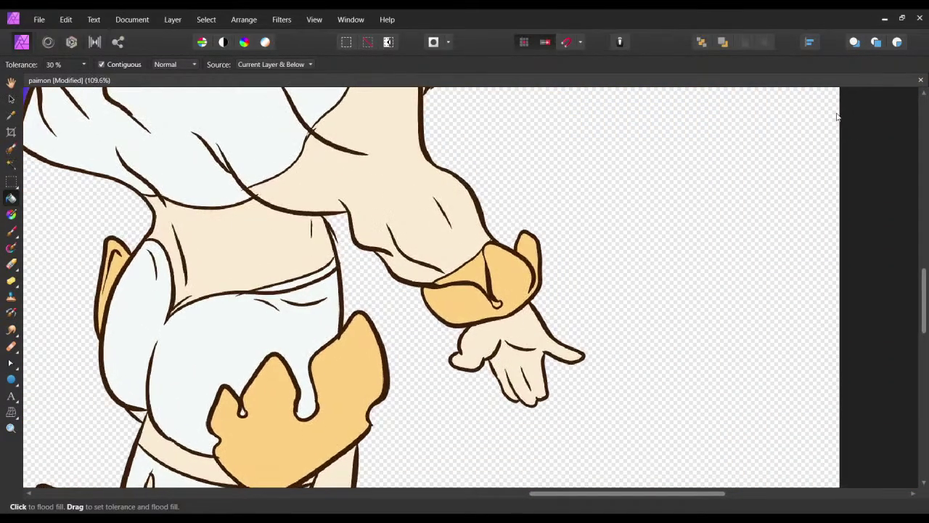
pyautogui.scroll(5, 496, 312)
pyautogui.scroll(4, 537, 312)
pyautogui.hscroll(-2, 537, 312)
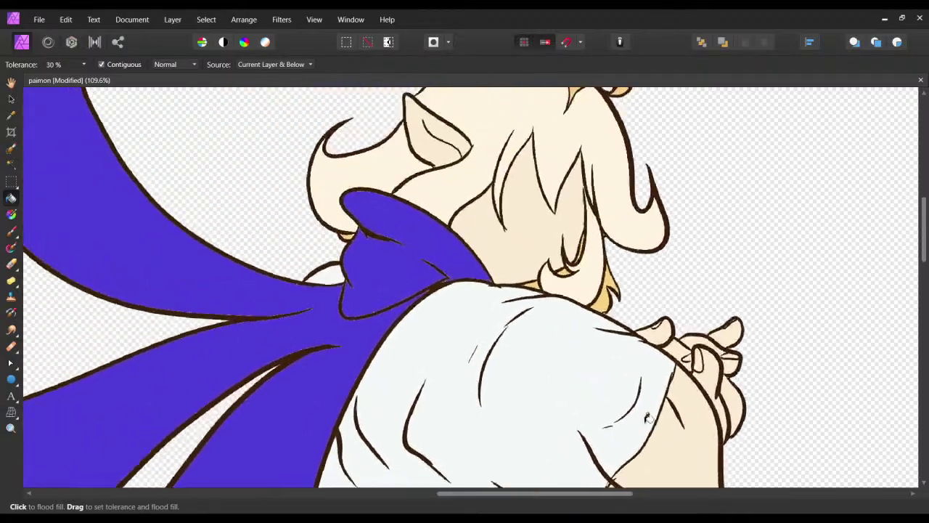
pyautogui.scroll(4, 555, 313)
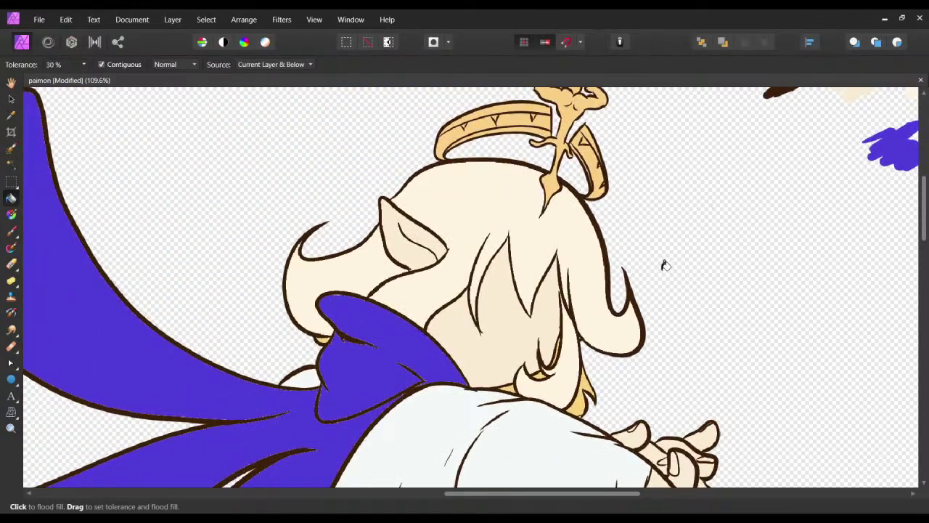
pyautogui.hscroll(2, 664, 264)
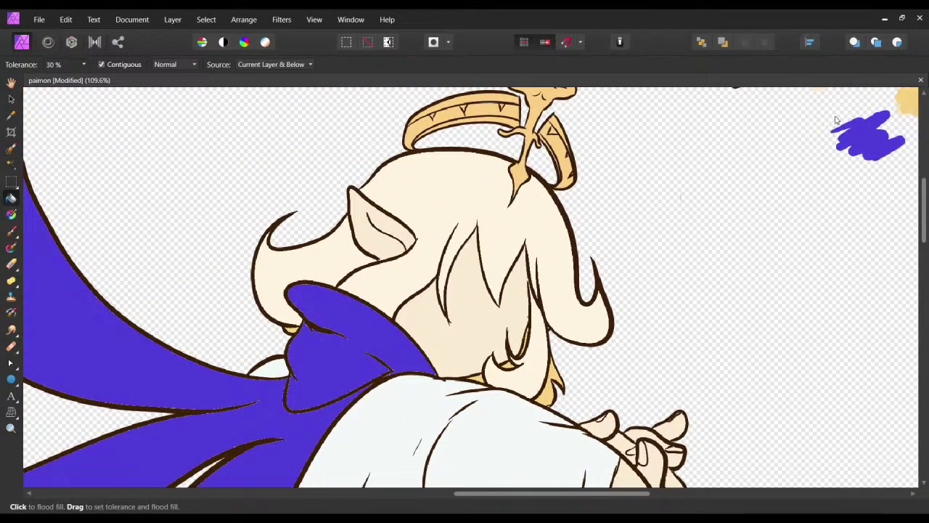
pyautogui.scroll(-6, 831, 120)
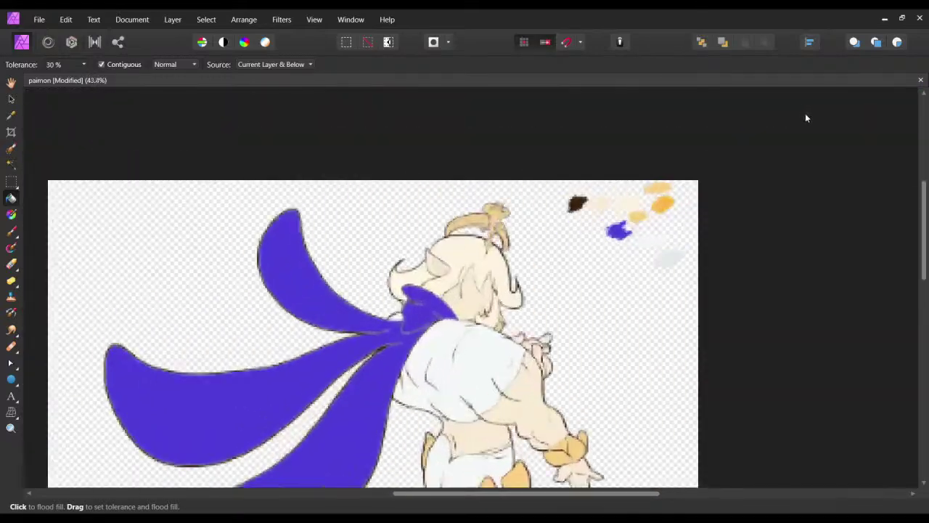
pyautogui.moveTo(612, 344); pyautogui.dragTo(565, 230)
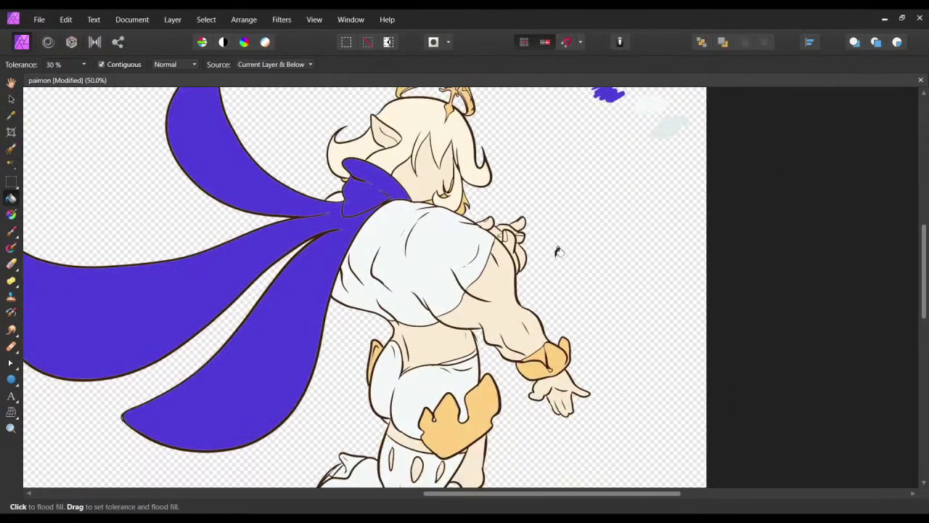
pyautogui.hotkey('ctrl', 's')
# Examine the flat colours across the cape, head, torso and boots for missing areas.
pyautogui.scroll(-3, 462, 324)
pyautogui.hscroll(-3, 462, 325)
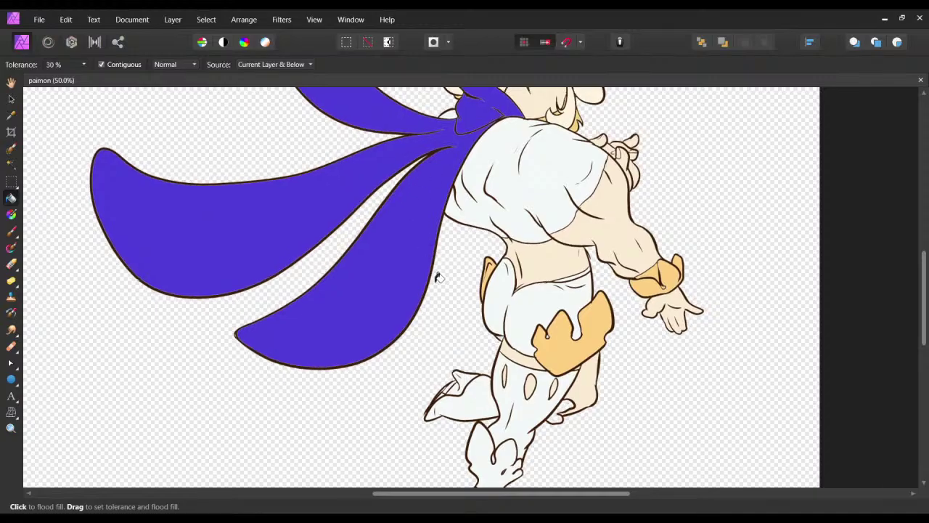
pyautogui.scroll(3, 376, 313)
pyautogui.hscroll(3, 376, 314)
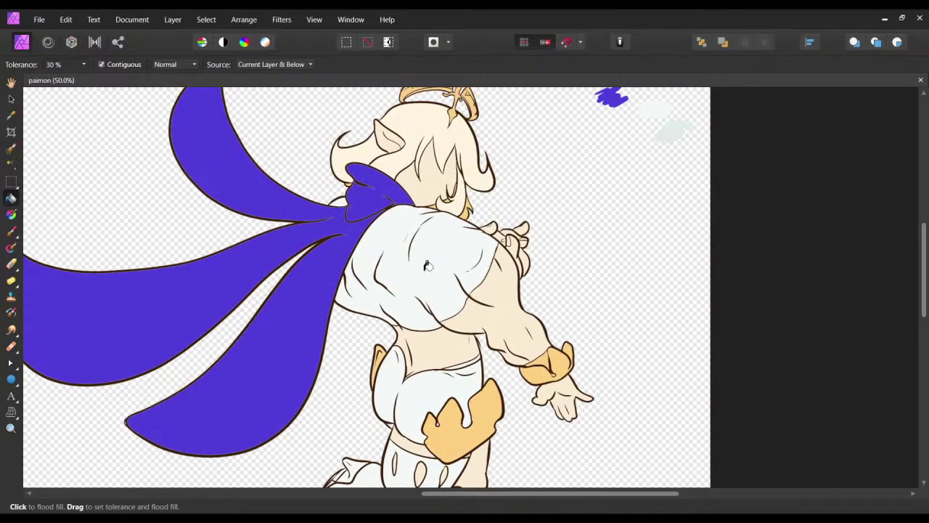
pyautogui.moveTo(449, 297)
pyautogui.mouseDown()
pyautogui.moveTo(440, 334)
pyautogui.moveTo(443, 296)
pyautogui.mouseUp()
pyautogui.scroll(1, 440, 296)
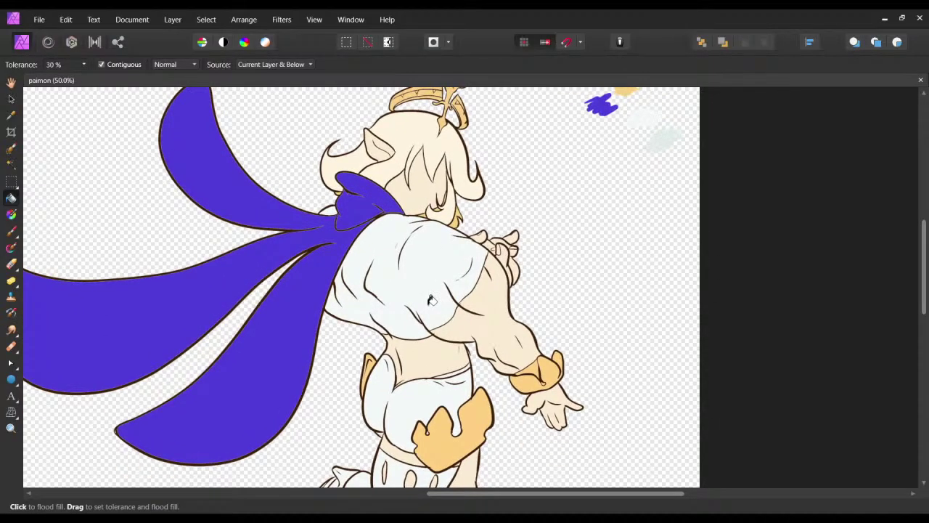
pyautogui.scroll(-5, 452, 356)
pyautogui.hscroll(-3, 465, 312)
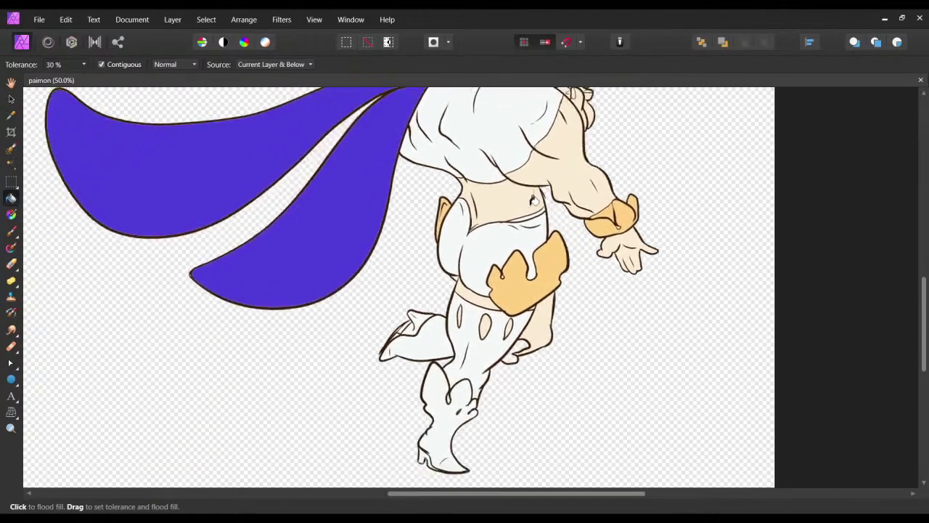
pyautogui.scroll(4, 481, 276)
pyautogui.hscroll(2, 457, 312)
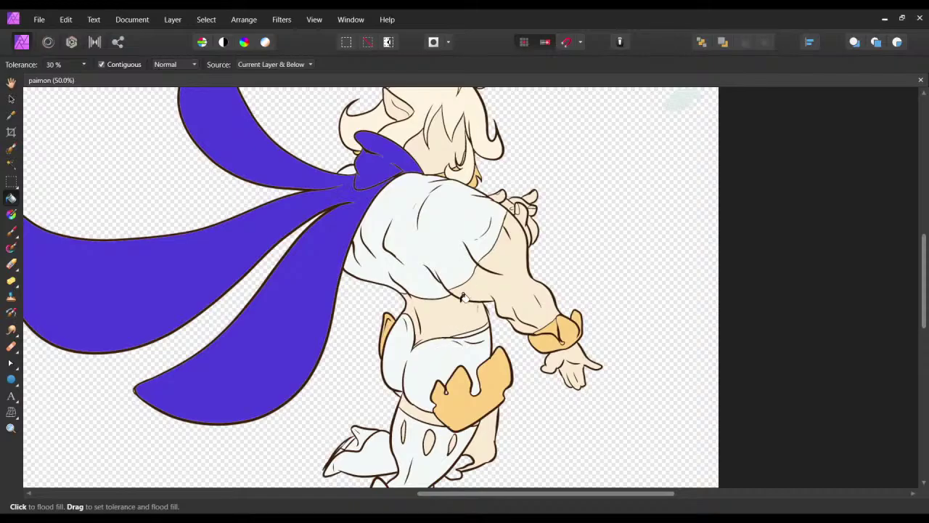
pyautogui.scroll(3, 463, 298)
pyautogui.hscroll(1, 450, 342)
pyautogui.scroll(-3, 437, 391)
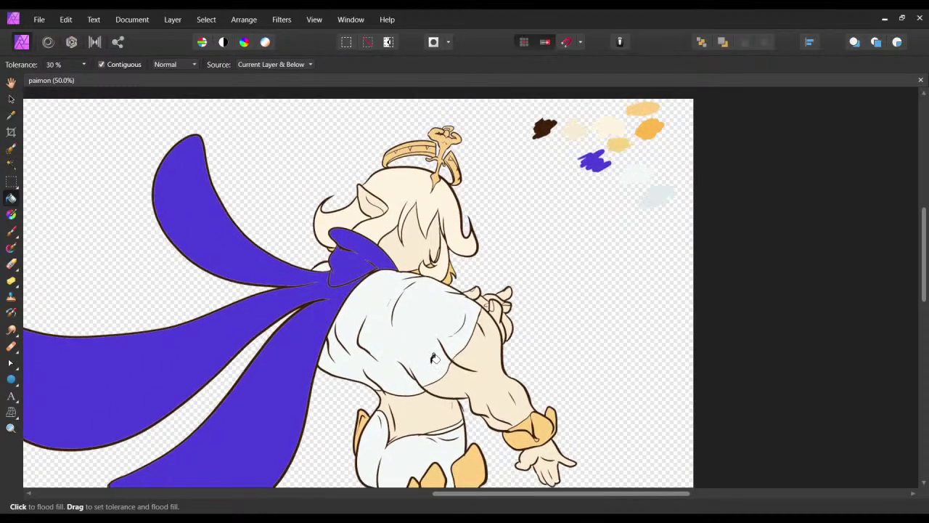
pyautogui.hscroll(1, 421, 341)
pyautogui.scroll(1, 407, 294)
pyautogui.hscroll(-1, 409, 301)
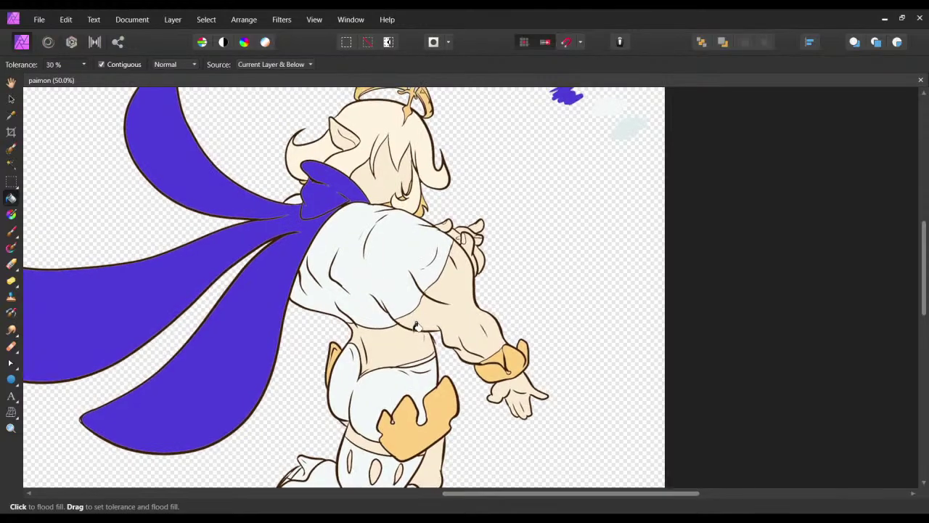
pyautogui.scroll(2, 411, 313)
pyautogui.hscroll(-3, 597, 325)
pyautogui.moveTo(610, 285); pyautogui.dragTo(420, 395)
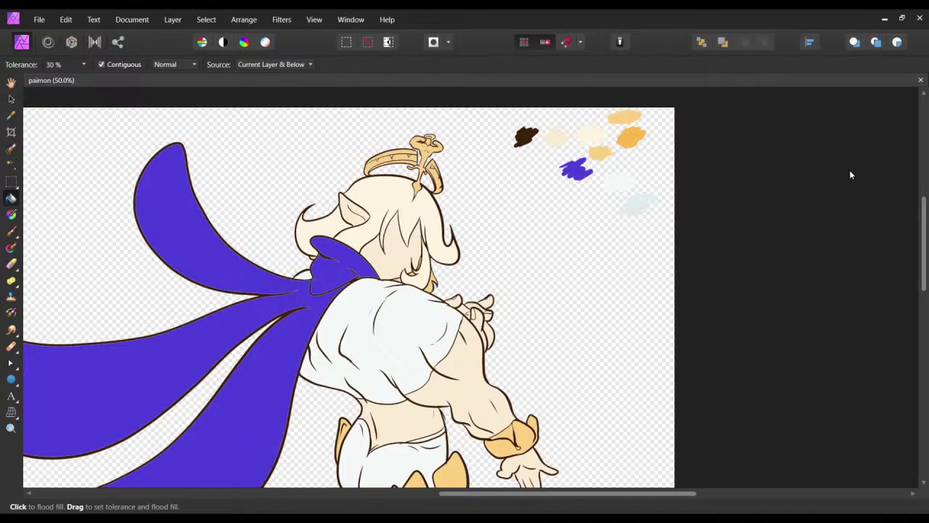
# Show the line art of the facial features above the flat colours.
pyautogui.click(898, 172)
pyautogui.moveTo(792, 148); pyautogui.dragTo(787, 161)
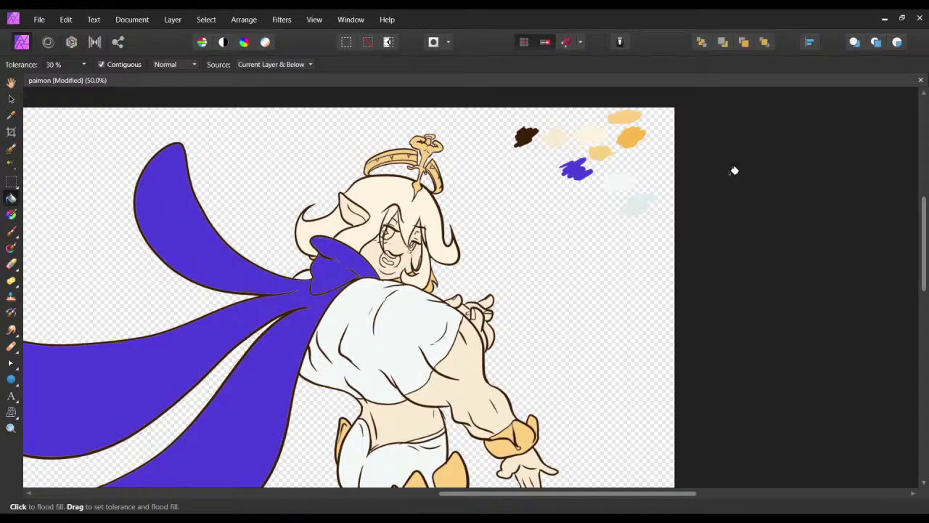
pyautogui.moveTo(705, 150); pyautogui.dragTo(721, 177)
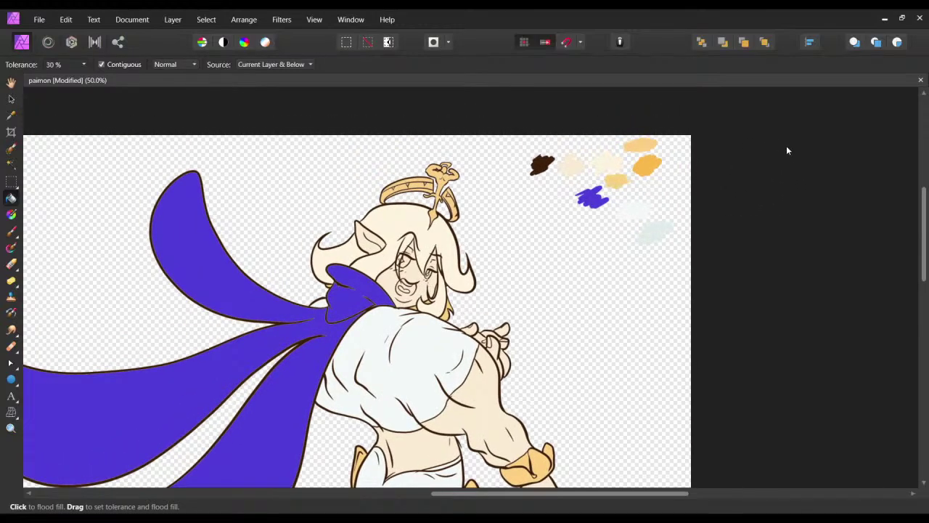
pyautogui.hotkey('ctrl', 'shift', 'z')
pyautogui.hotkey('ctrl', 'z')
pyautogui.scroll(1, 752, 182)
pyautogui.hscroll(-1, 752, 183)
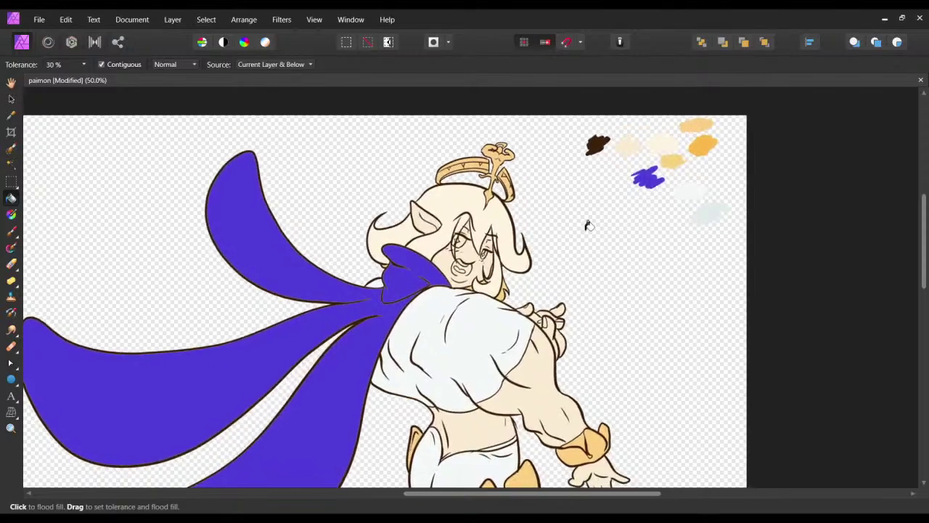
pyautogui.scroll(-1, 752, 182)
pyautogui.hscroll(-1, 752, 182)
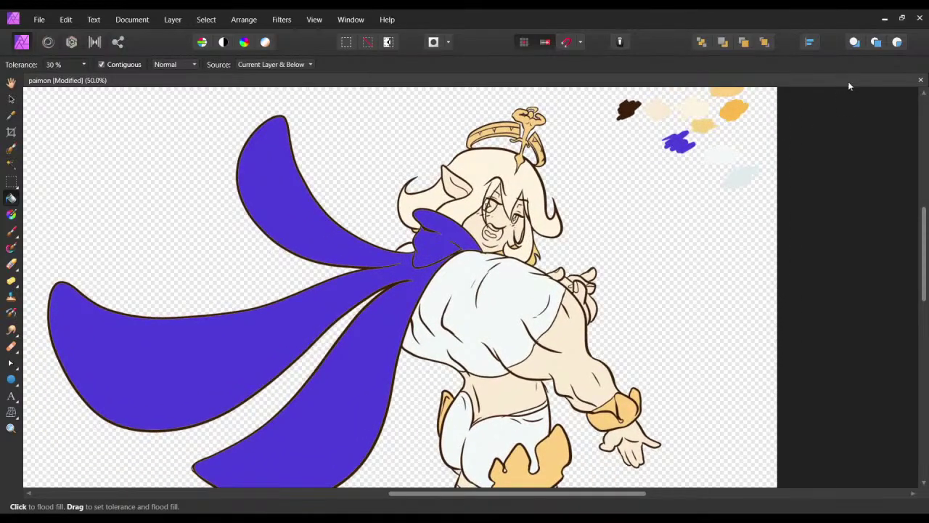
# Activate the Paint Brush for the collar area with a 16 px width and 80% hardness.
pyautogui.scroll(5, 813, 116)
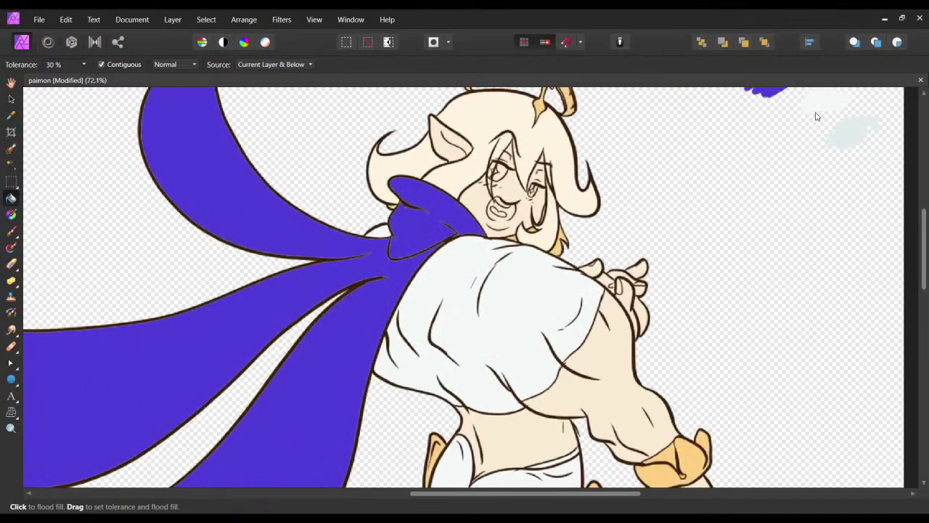
pyautogui.hotkey('ctrl', '+')
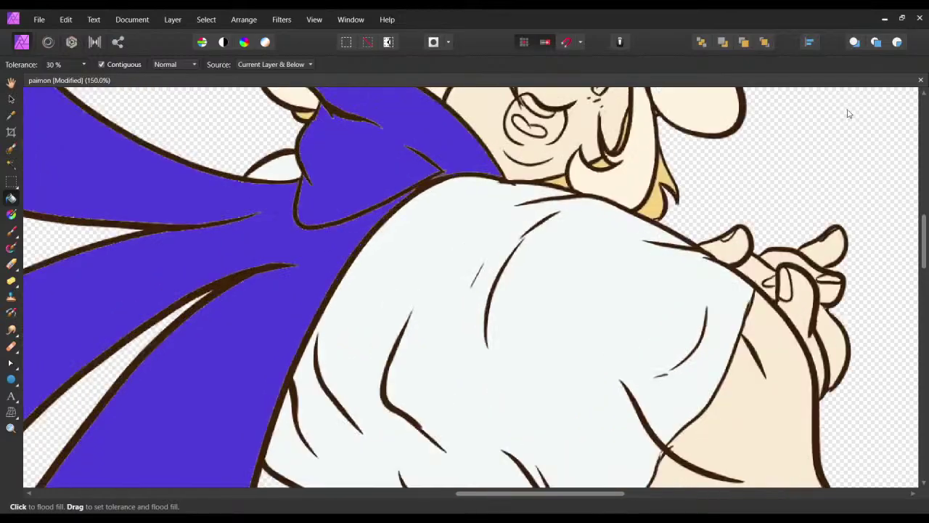
pyautogui.moveTo(628, 164); pyautogui.dragTo(546, 363)
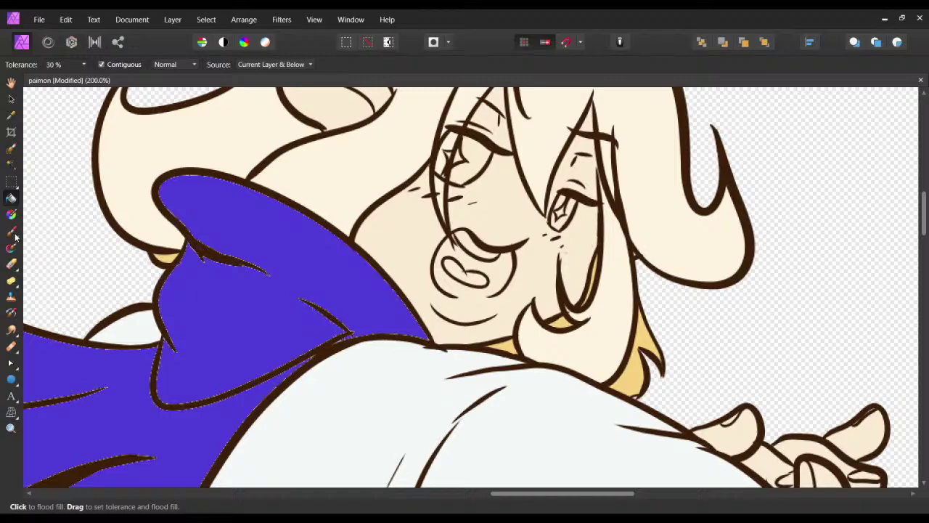
pyautogui.press('b')
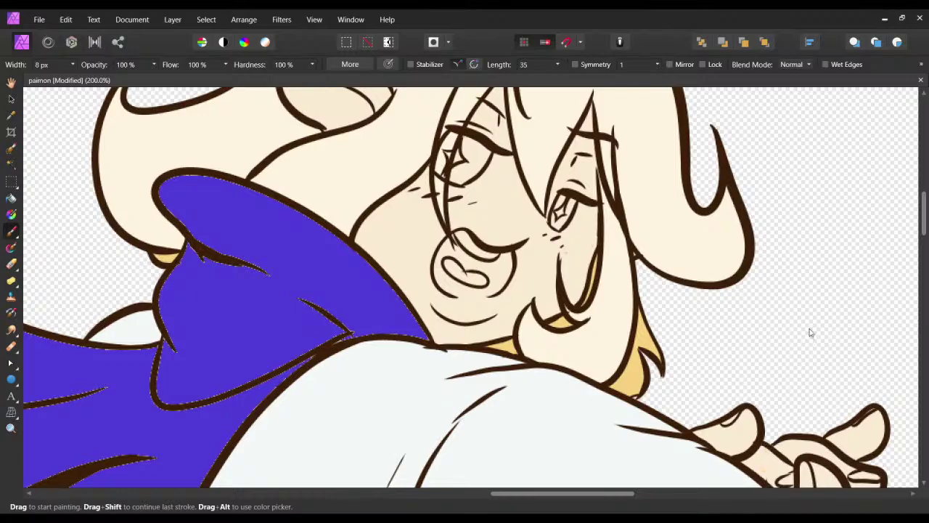
pyautogui.click(797, 369)
# Try a light orange brush stroke along the lower fold of the purple collar, and undo it.
pyautogui.moveTo(215, 301); pyautogui.dragTo(358, 274)
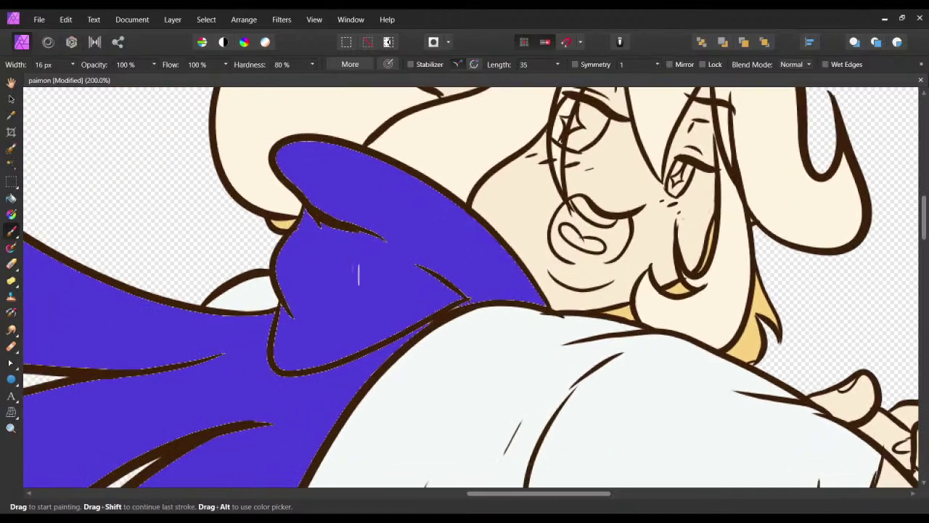
pyautogui.moveTo(432, 301)
pyautogui.mouseDown()
pyautogui.moveTo(398, 345)
pyautogui.moveTo(395, 322)
pyautogui.mouseUp()
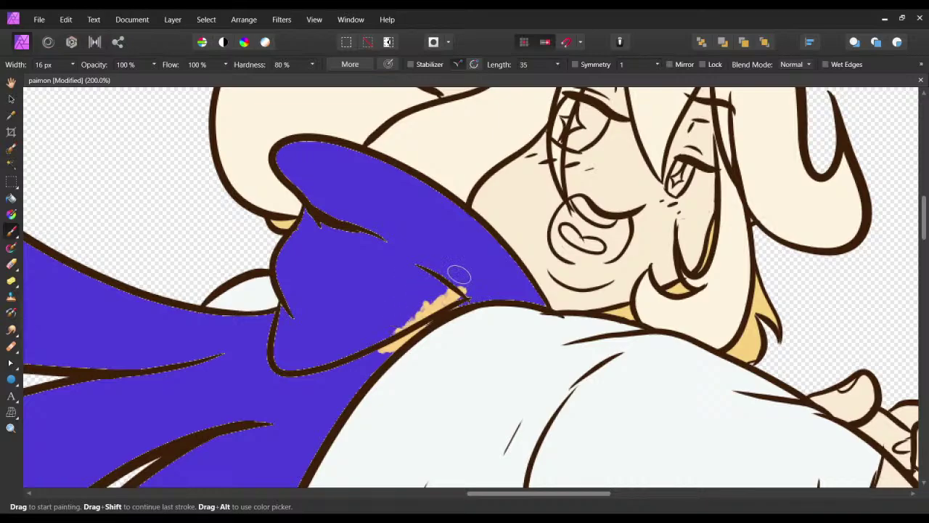
pyautogui.hotkey('ctrl', 'z')
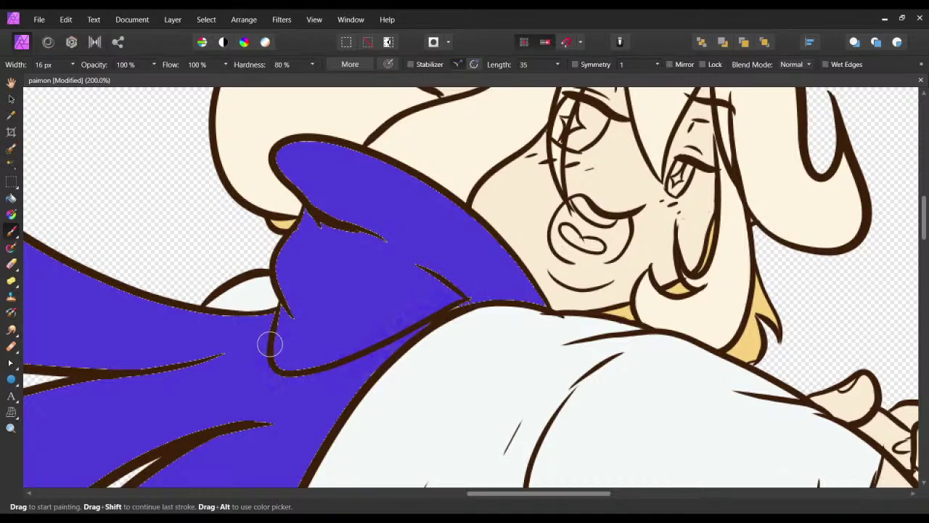
# Cover the pale gaps along the collar's outline and folds with purple, and set the brush to 8 px width and 100% hardness.
pyautogui.moveTo(347, 301); pyautogui.dragTo(388, 363)
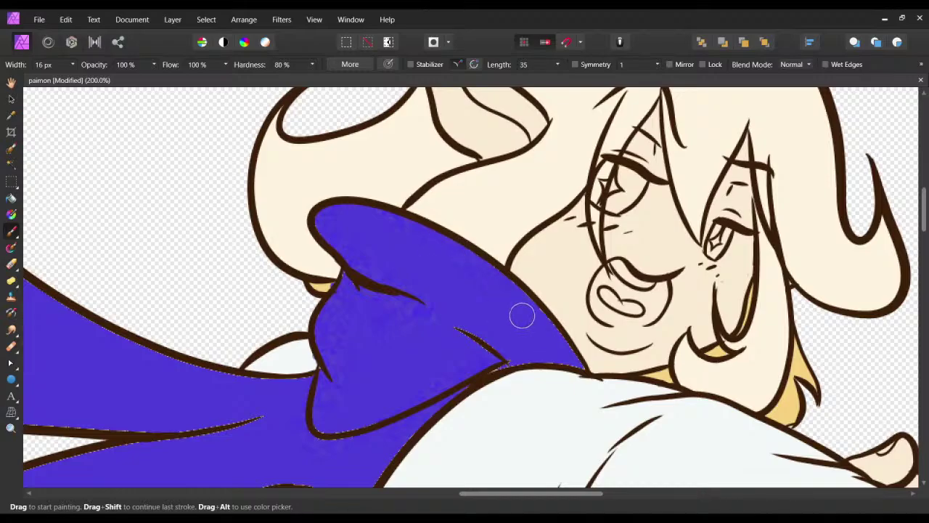
pyautogui.moveTo(529, 319); pyautogui.dragTo(512, 313)
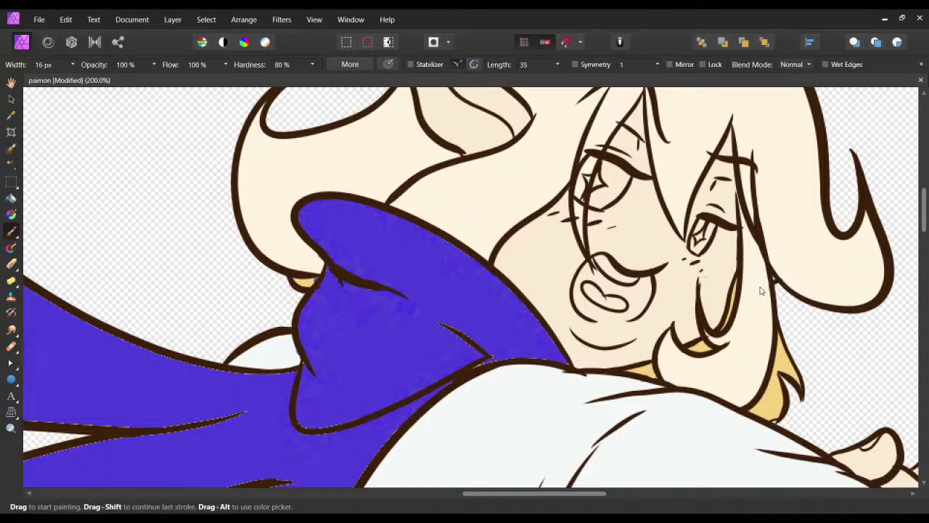
pyautogui.click(762, 372)
pyautogui.moveTo(346, 292); pyautogui.dragTo(393, 224)
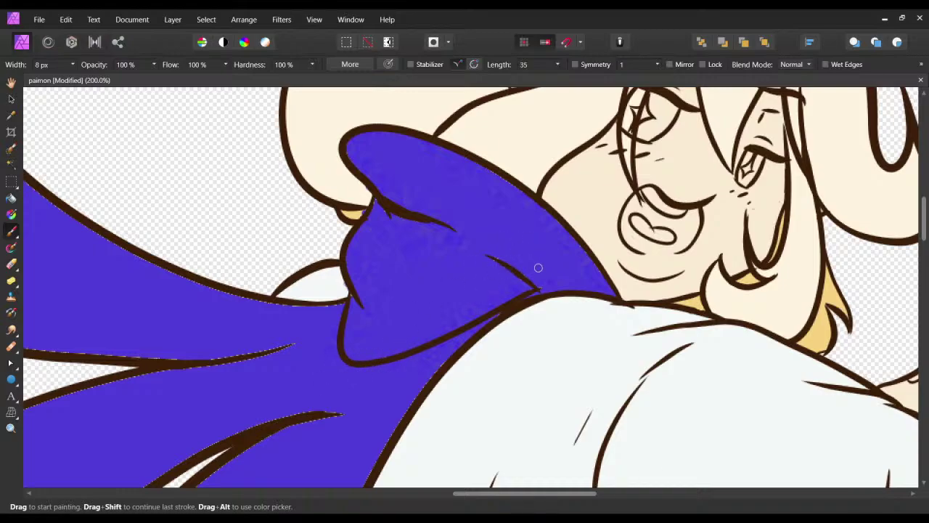
# Paint purple into the pale gap along the cape edge beside the white garment, working from the collar downward.
pyautogui.scroll(-3, 518, 252)
pyautogui.hscroll(-2, 502, 224)
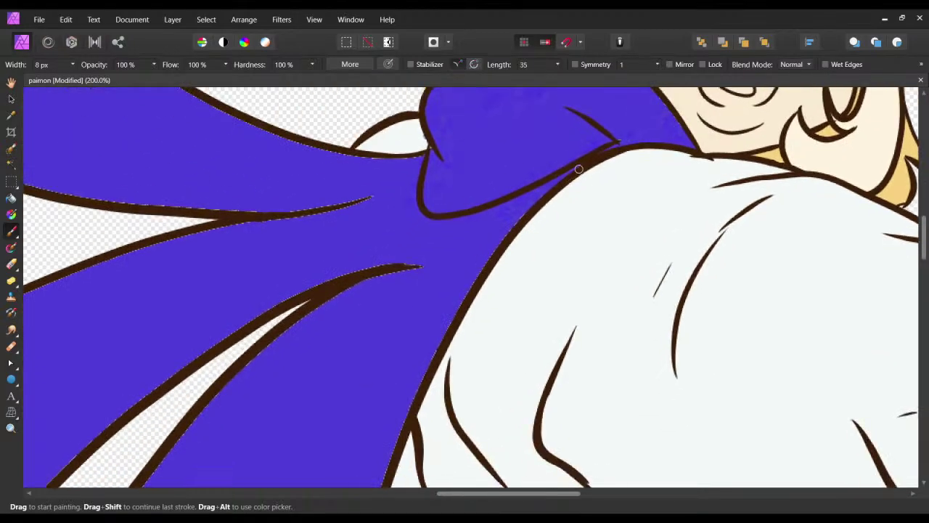
pyautogui.scroll(-3, 459, 291)
pyautogui.hscroll(-2, 523, 177)
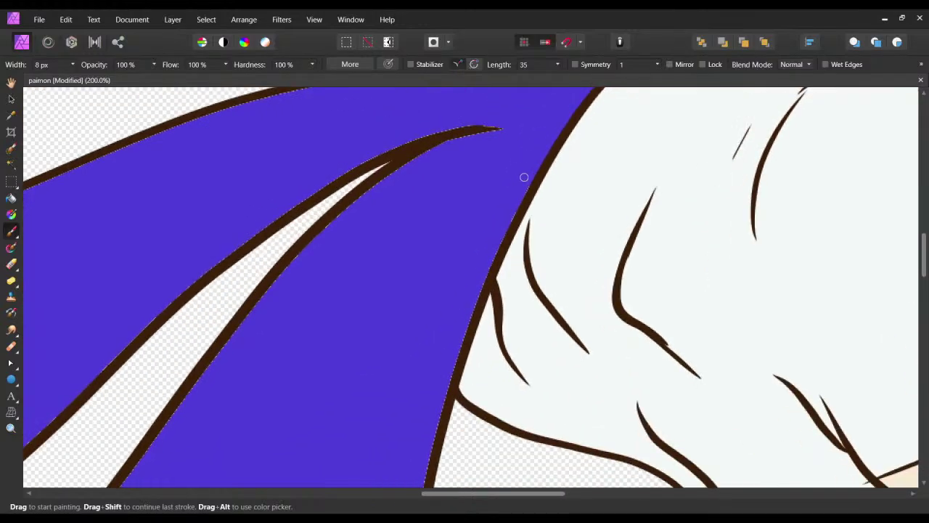
pyautogui.scroll(-3, 486, 232)
pyautogui.hscroll(-1, 508, 203)
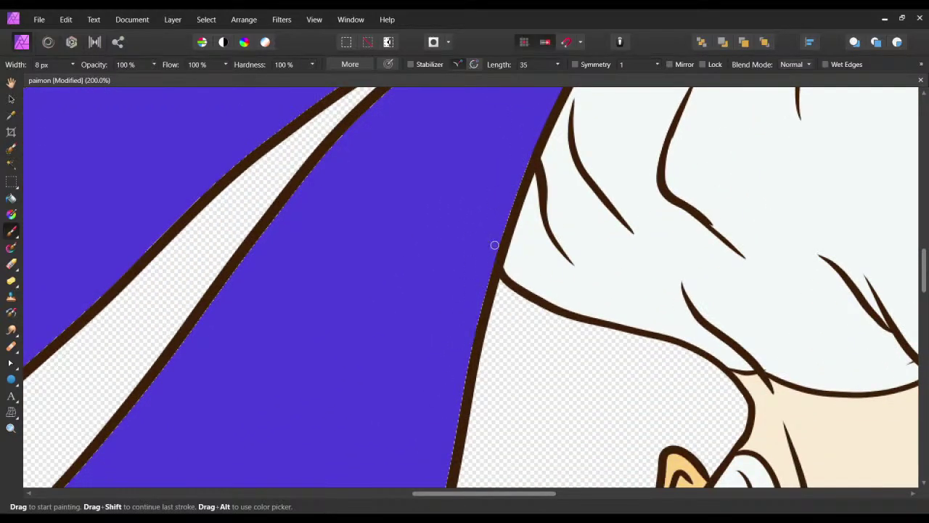
pyautogui.scroll(-4, 508, 218)
pyautogui.hscroll(-1, 523, 160)
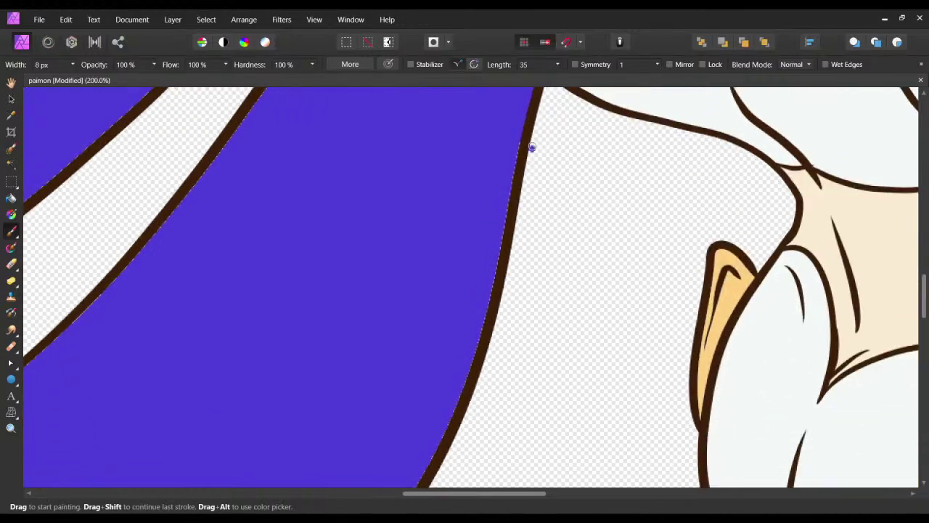
# Paint purple along the outer edge of the lowest cape tail below the white garment, undoing the stray stroke outside the outline.
pyautogui.moveTo(505, 201)
pyautogui.mouseDown()
pyautogui.moveTo(496, 300)
pyautogui.moveTo(472, 352)
pyautogui.moveTo(527, 228)
pyautogui.mouseUp()
pyautogui.moveTo(520, 283)
pyautogui.mouseDown()
pyautogui.moveTo(486, 355)
pyautogui.moveTo(465, 375)
pyautogui.mouseUp()
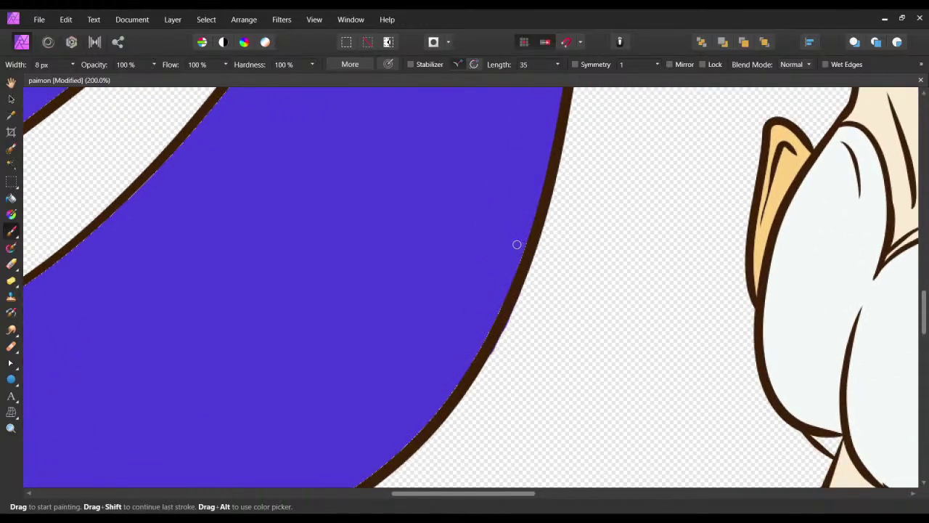
pyautogui.hotkey('ctrl', 'z')
pyautogui.moveTo(533, 206); pyautogui.dragTo(499, 316)
pyautogui.moveTo(510, 281); pyautogui.dragTo(436, 413)
pyautogui.moveTo(494, 332); pyautogui.dragTo(425, 423)
pyautogui.moveTo(425, 426)
pyautogui.mouseDown()
pyautogui.moveTo(535, 293)
pyautogui.moveTo(586, 277)
pyautogui.mouseUp()
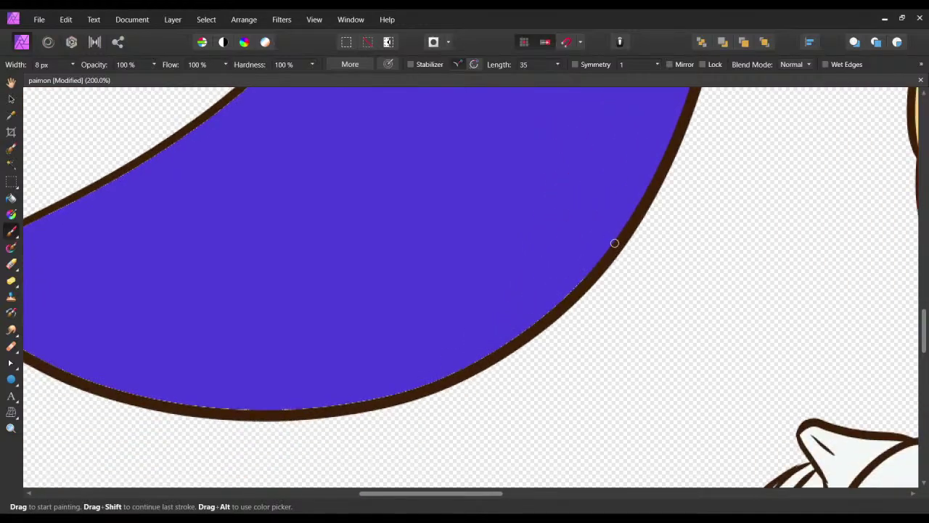
# Close the pale gaps along the bottom curve of the lowest cape tail with purple, undoing the spill past the outline.
pyautogui.moveTo(631, 215); pyautogui.dragTo(582, 280)
pyautogui.moveTo(519, 327)
pyautogui.mouseDown()
pyautogui.moveTo(489, 357)
pyautogui.moveTo(351, 401)
pyautogui.mouseUp()
pyautogui.moveTo(407, 394)
pyautogui.mouseDown()
pyautogui.moveTo(353, 400)
pyautogui.moveTo(528, 386)
pyautogui.moveTo(373, 405)
pyautogui.moveTo(311, 391)
pyautogui.mouseUp()
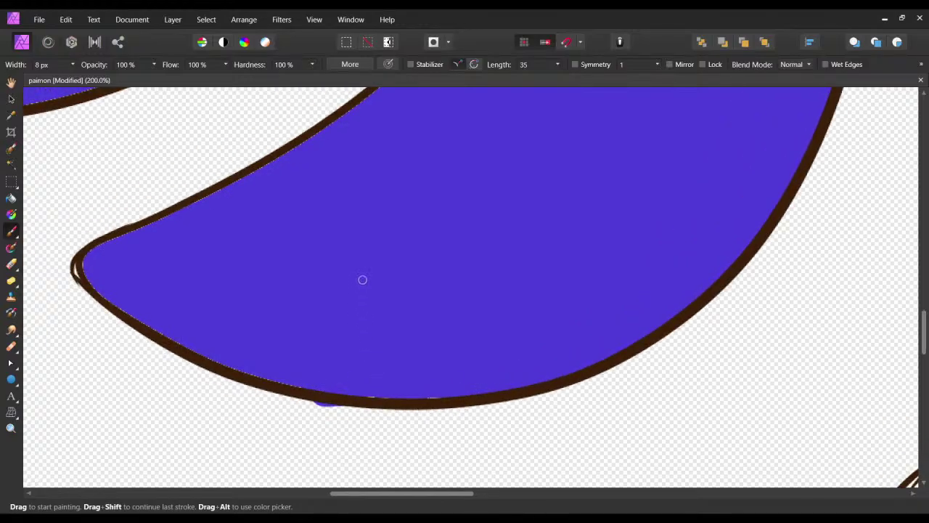
pyautogui.moveTo(384, 375); pyautogui.dragTo(325, 395)
pyautogui.hotkey('ctrl', 'z')
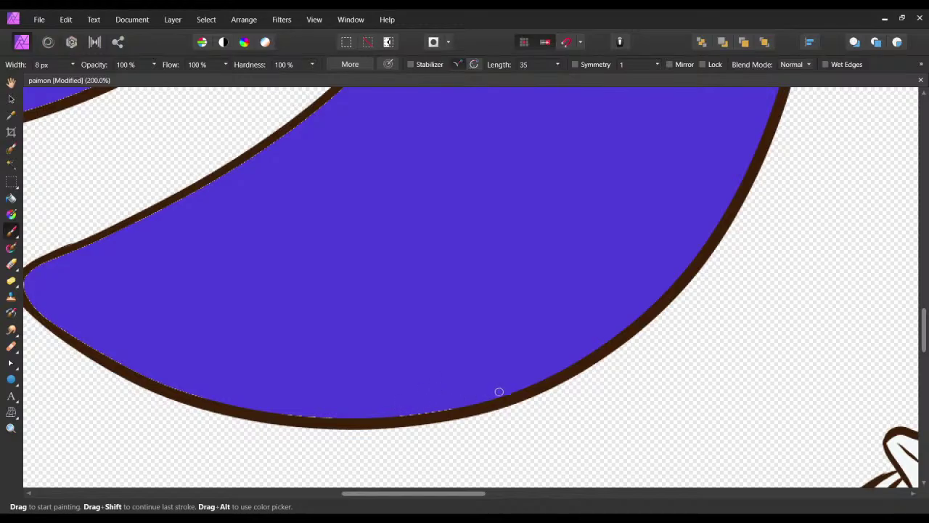
pyautogui.moveTo(399, 416); pyautogui.dragTo(466, 404)
pyautogui.moveTo(346, 417)
pyautogui.mouseDown()
pyautogui.moveTo(300, 413)
pyautogui.moveTo(314, 414)
pyautogui.mouseUp()
pyautogui.moveTo(249, 389); pyautogui.dragTo(355, 448)
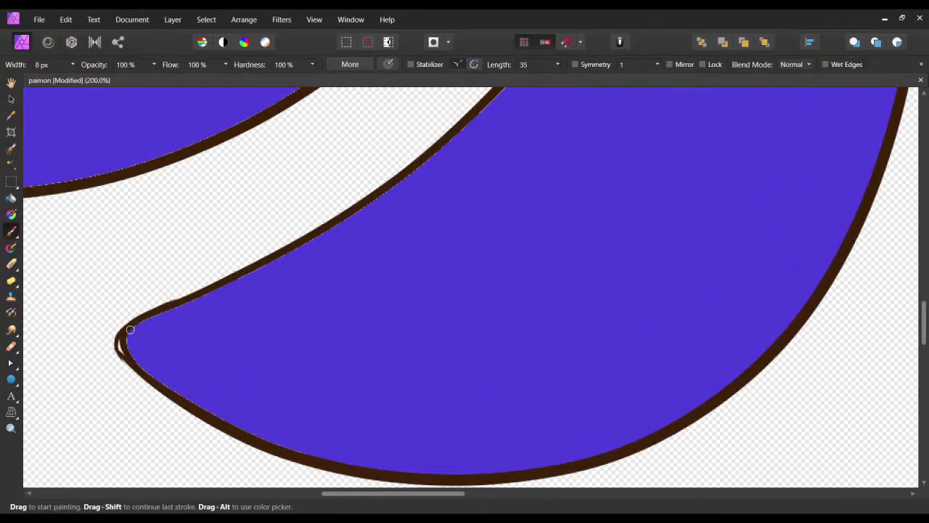
# Paint purple around the pointed tip of the lowest cape tail and along the first part of its upper edge.
pyautogui.moveTo(130, 329)
pyautogui.mouseDown()
pyautogui.moveTo(121, 343)
pyautogui.moveTo(141, 369)
pyautogui.moveTo(145, 363)
pyautogui.mouseUp()
pyautogui.moveTo(143, 324); pyautogui.dragTo(211, 296)
pyautogui.scroll(3, 226, 311)
pyautogui.hscroll(2, 226, 311)
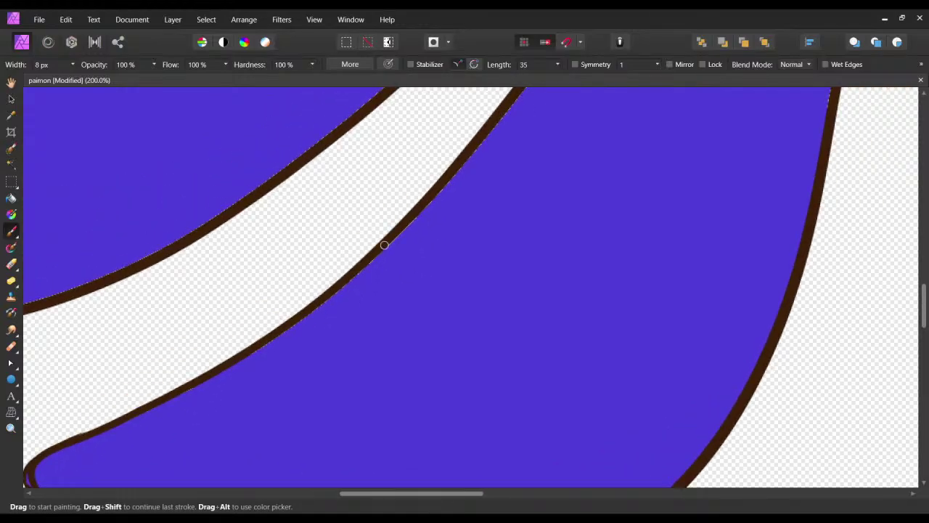
pyautogui.moveTo(384, 245)
pyautogui.mouseDown()
pyautogui.moveTo(217, 378)
pyautogui.moveTo(358, 281)
pyautogui.moveTo(201, 395)
pyautogui.moveTo(305, 318)
pyautogui.moveTo(232, 368)
pyautogui.mouseUp()
pyautogui.moveTo(469, 183); pyautogui.dragTo(312, 346)
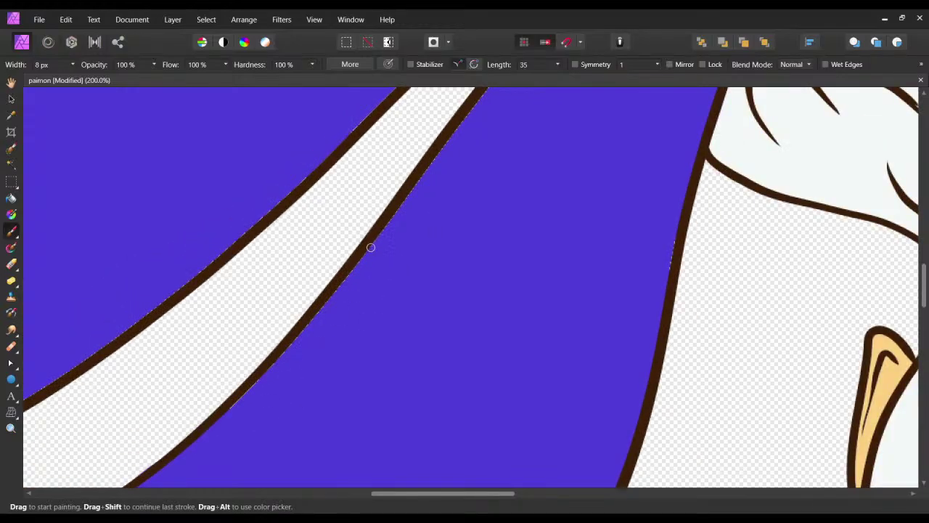
# Continue the purple along the lowest cape tail's upper edge to the fold where the narrow slit closes.
pyautogui.moveTo(371, 248); pyautogui.dragTo(236, 404)
pyautogui.moveTo(378, 302); pyautogui.dragTo(304, 419)
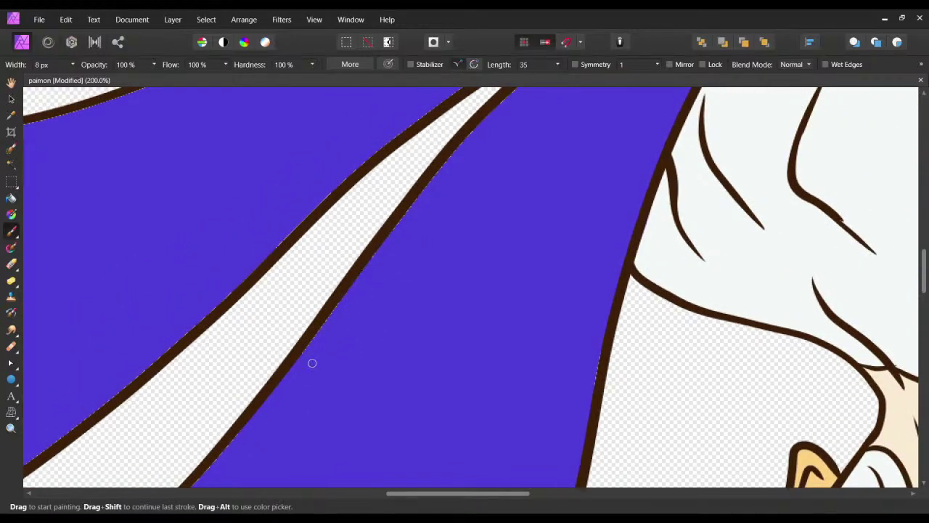
pyautogui.moveTo(386, 292)
pyautogui.mouseDown()
pyautogui.moveTo(354, 353)
pyautogui.moveTo(310, 400)
pyautogui.mouseUp()
pyautogui.moveTo(389, 251); pyautogui.dragTo(345, 311)
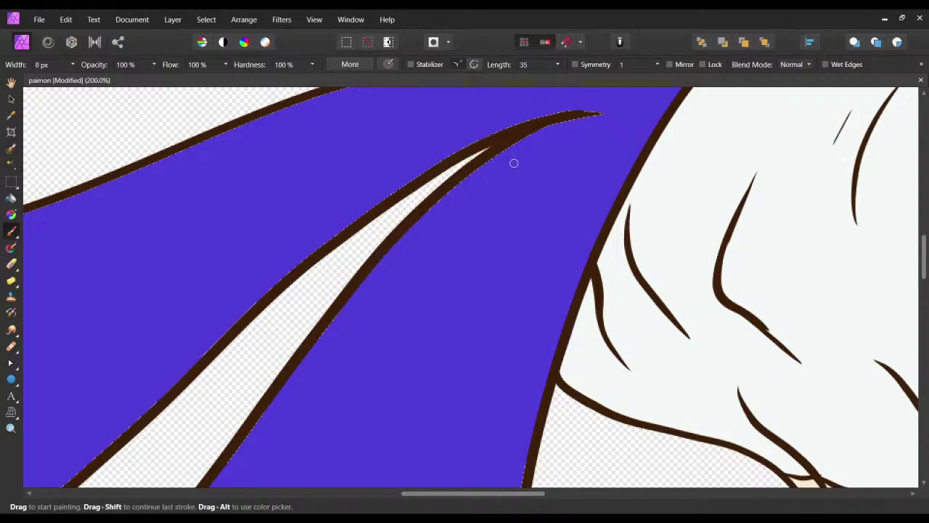
pyautogui.moveTo(425, 254); pyautogui.dragTo(337, 346)
pyautogui.moveTo(494, 209); pyautogui.dragTo(504, 207)
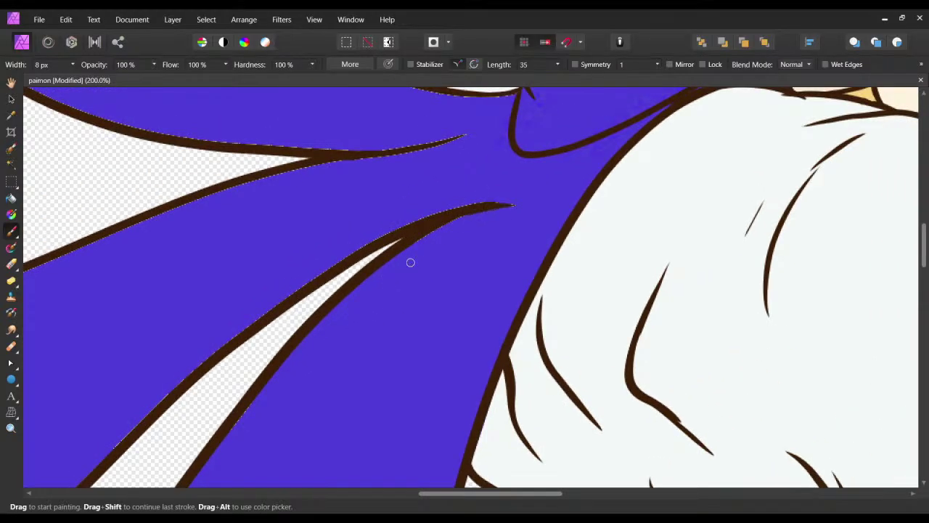
# Paint purple along the upper side of the narrow slit, starting at the fold on the middle cape tail.
pyautogui.moveTo(414, 223); pyautogui.dragTo(366, 245)
pyautogui.moveTo(296, 280); pyautogui.dragTo(437, 219)
pyautogui.moveTo(513, 179); pyautogui.dragTo(469, 209)
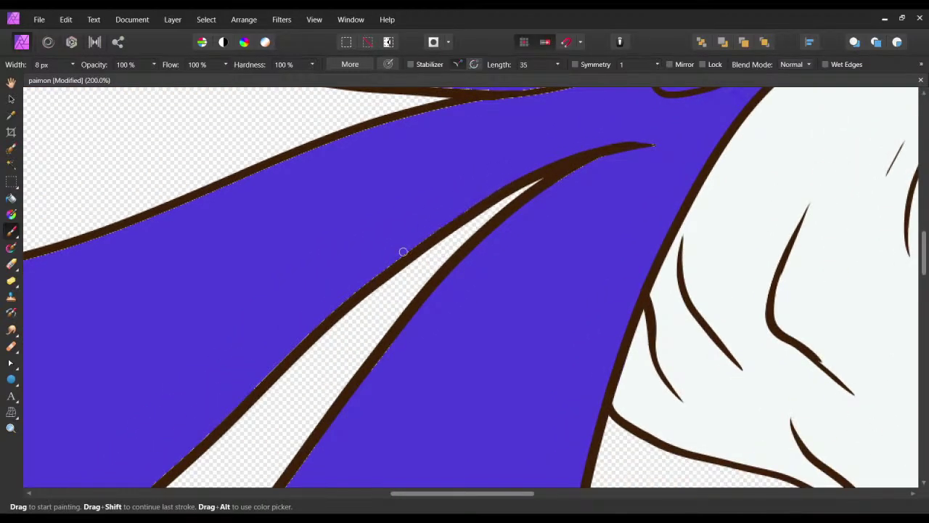
pyautogui.moveTo(356, 280); pyautogui.dragTo(468, 199)
pyautogui.moveTo(543, 152); pyautogui.dragTo(441, 236)
pyautogui.moveTo(403, 266); pyautogui.dragTo(502, 200)
pyautogui.moveTo(538, 172); pyautogui.dragTo(355, 328)
# Fill the pale gap along the middle cape tail's lower edge with purple, from the slit toward its bottom curve.
pyautogui.scroll(-2, 386, 289)
pyautogui.hscroll(-3, 386, 289)
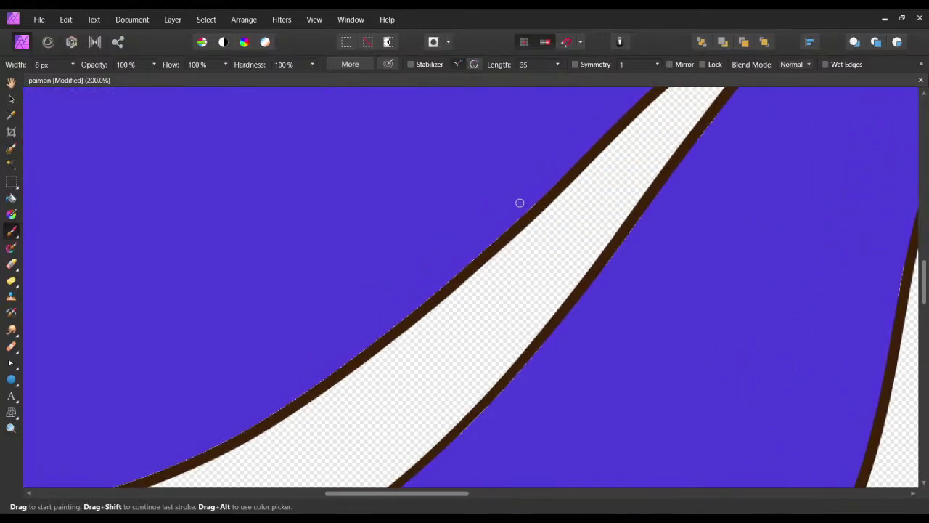
pyautogui.moveTo(607, 142)
pyautogui.mouseDown()
pyautogui.moveTo(501, 232)
pyautogui.moveTo(363, 315)
pyautogui.mouseUp()
pyautogui.scroll(-2, 363, 315)
pyautogui.hscroll(-3, 363, 315)
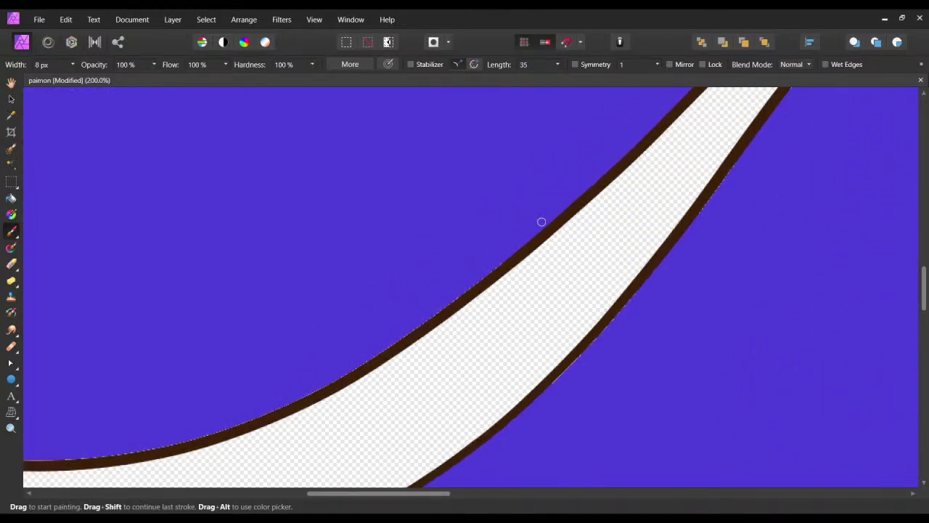
pyautogui.moveTo(542, 220); pyautogui.dragTo(441, 310)
pyautogui.moveTo(378, 326)
pyautogui.mouseDown()
pyautogui.moveTo(555, 245)
pyautogui.moveTo(501, 296)
pyautogui.mouseUp()
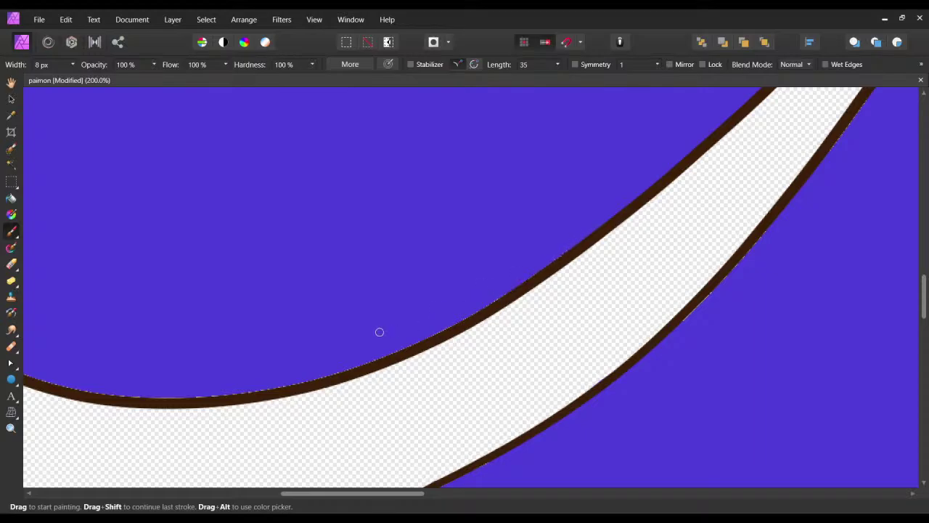
pyautogui.moveTo(407, 321)
pyautogui.mouseDown()
pyautogui.moveTo(510, 290)
pyautogui.moveTo(408, 353)
pyautogui.moveTo(502, 334)
pyautogui.moveTo(356, 374)
pyautogui.mouseUp()
pyautogui.moveTo(360, 377)
pyautogui.mouseDown()
pyautogui.moveTo(491, 371)
pyautogui.moveTo(365, 375)
pyautogui.moveTo(386, 382)
pyautogui.mouseUp()
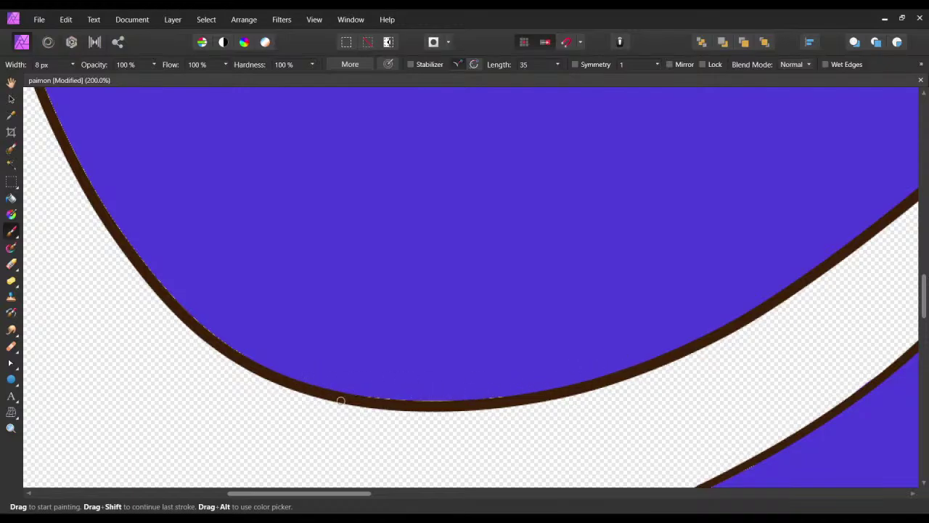
# Cover the gaps along the bottom curve of the middle cape tail with purple, undoing the stray stroke over the outline.
pyautogui.moveTo(341, 401); pyautogui.dragTo(417, 409)
pyautogui.moveTo(492, 365); pyautogui.dragTo(421, 383)
pyautogui.hotkey('ctrl', 'z')
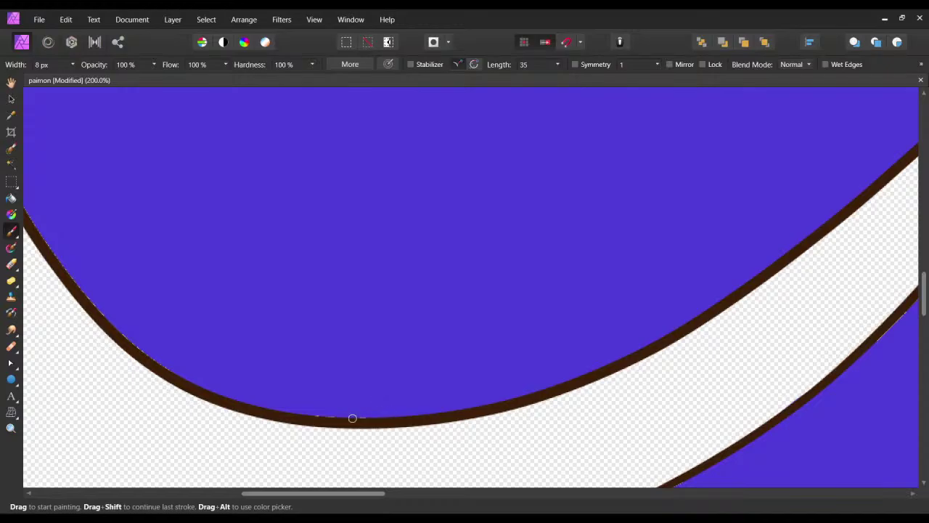
pyautogui.scroll(2, 283, 430)
pyautogui.hscroll(-1, 283, 431)
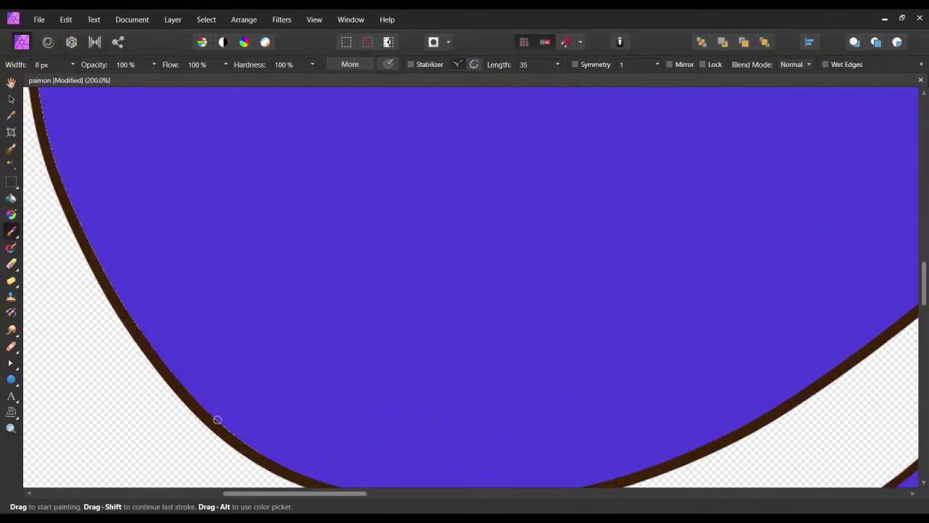
pyautogui.scroll(-2, 220, 377)
pyautogui.hscroll(1, 220, 377)
pyautogui.scroll(2, 220, 361)
pyautogui.hscroll(-1, 220, 361)
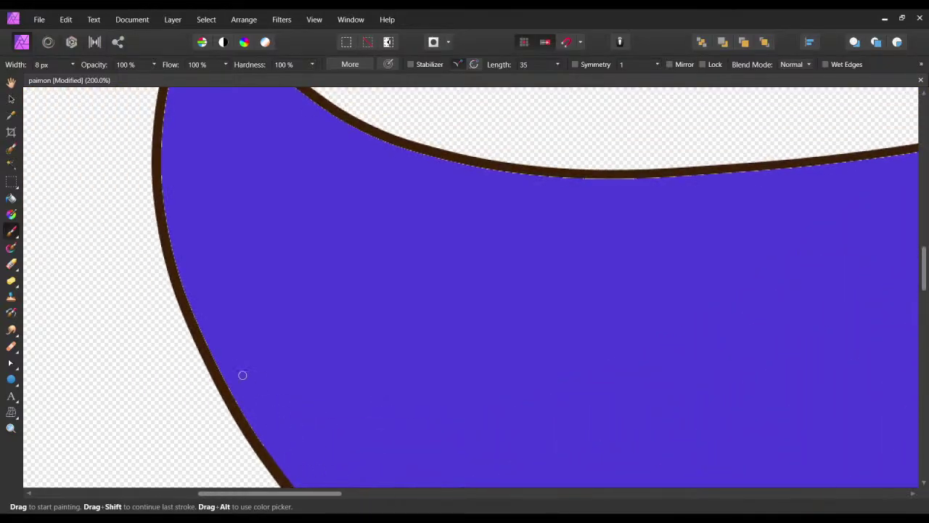
# Paint purple along the outer side and around the rounded tip of the middle cape tail, undoing one stray stroke.
pyautogui.scroll(2, 222, 318)
pyautogui.hscroll(-1, 222, 318)
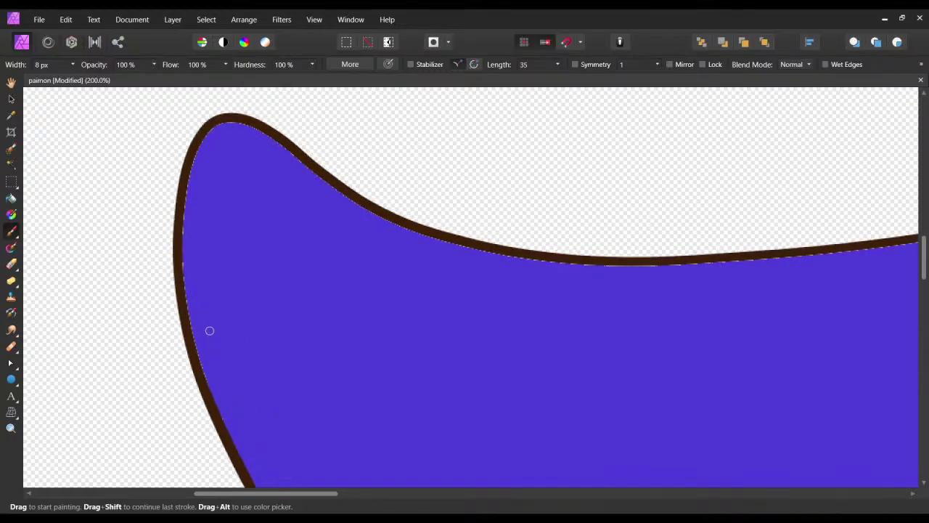
pyautogui.scroll(2, 239, 362)
pyautogui.hscroll(-1, 239, 363)
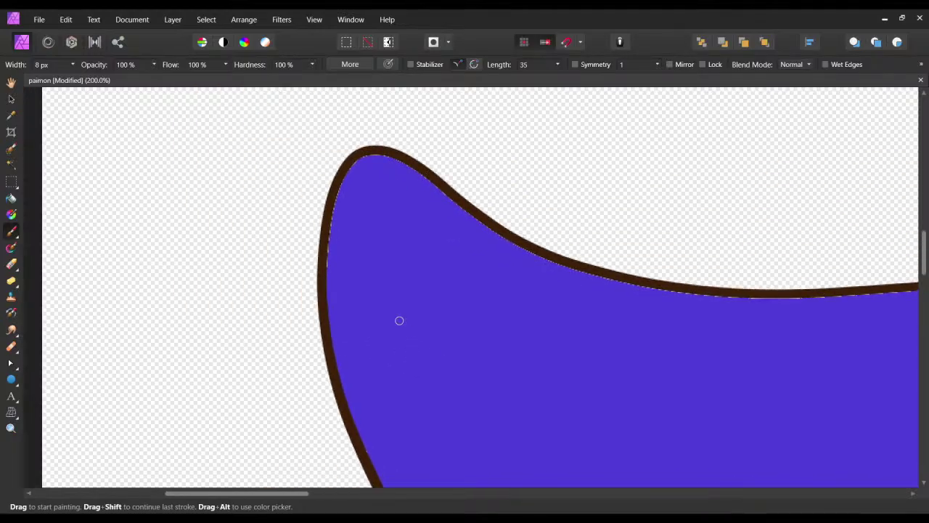
pyautogui.moveTo(321, 253); pyautogui.dragTo(327, 359)
pyautogui.hotkey('ctrl', 'z')
pyautogui.scroll(1, 345, 219)
pyautogui.hscroll(1, 345, 219)
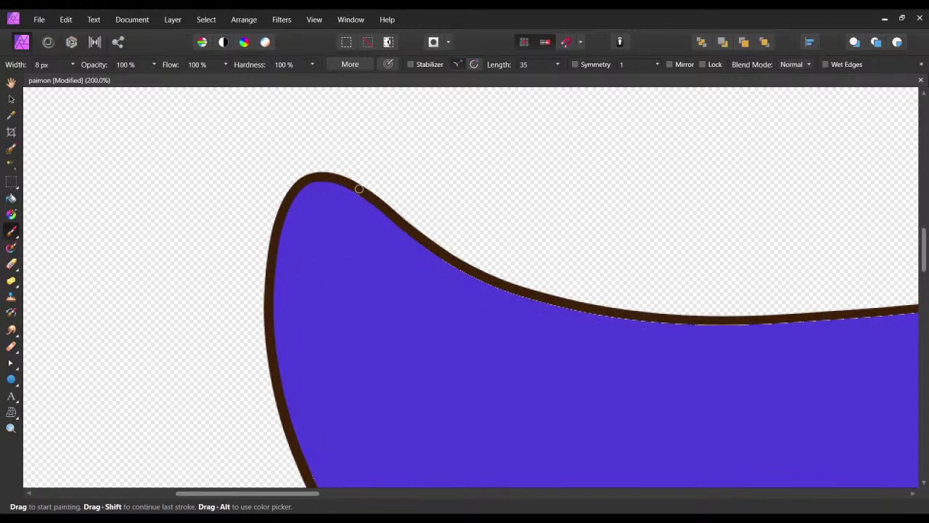
# Paint purple over the pale gaps along the middle cape tail's upper edge, from the rounded tip toward the dip.
pyautogui.hscroll(2, 374, 276)
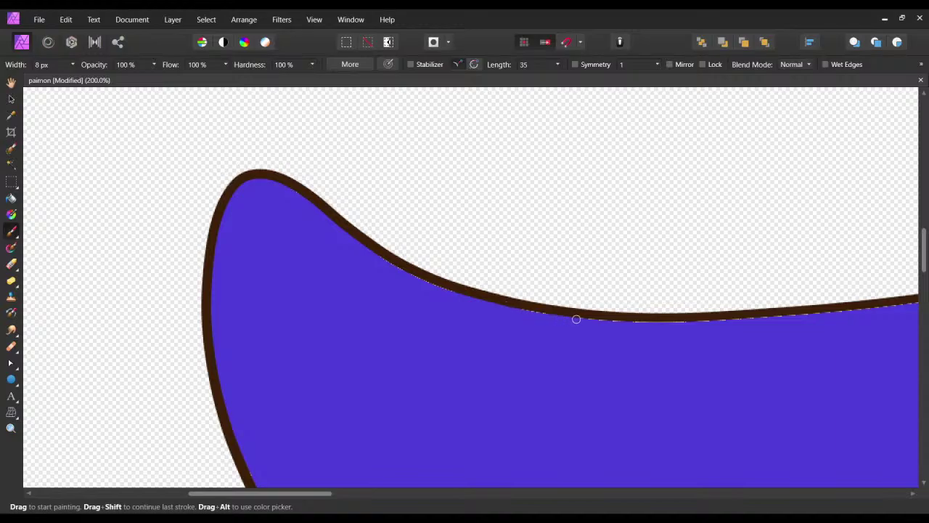
pyautogui.hscroll(3, 395, 316)
pyautogui.hscroll(3, 436, 320)
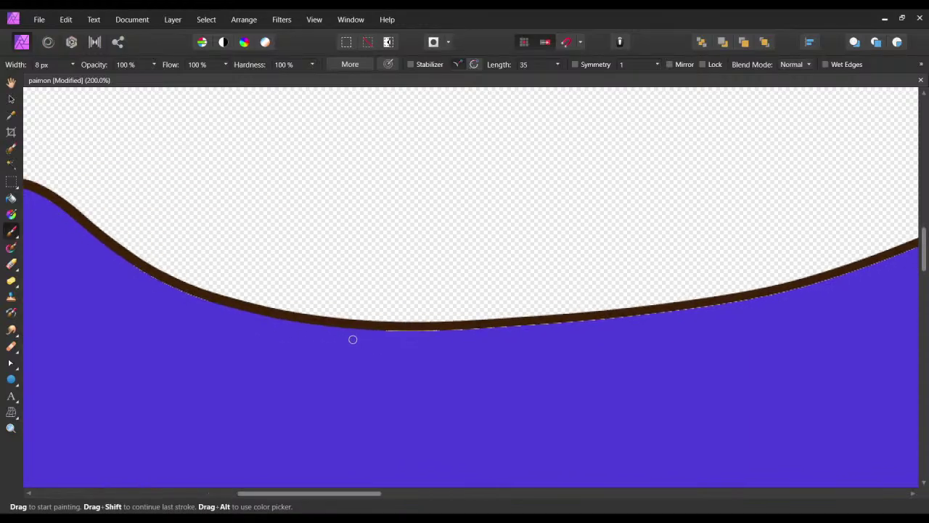
pyautogui.hscroll(3, 435, 338)
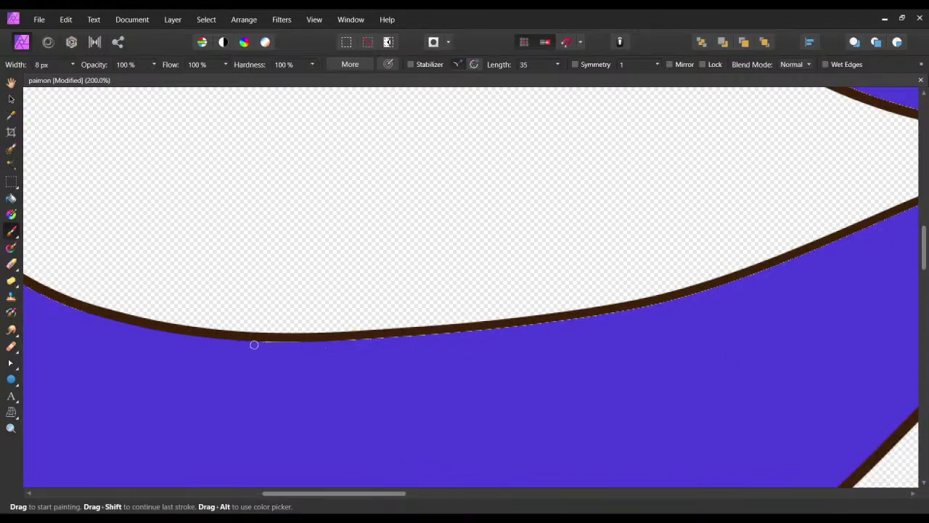
pyautogui.hscroll(3, 457, 341)
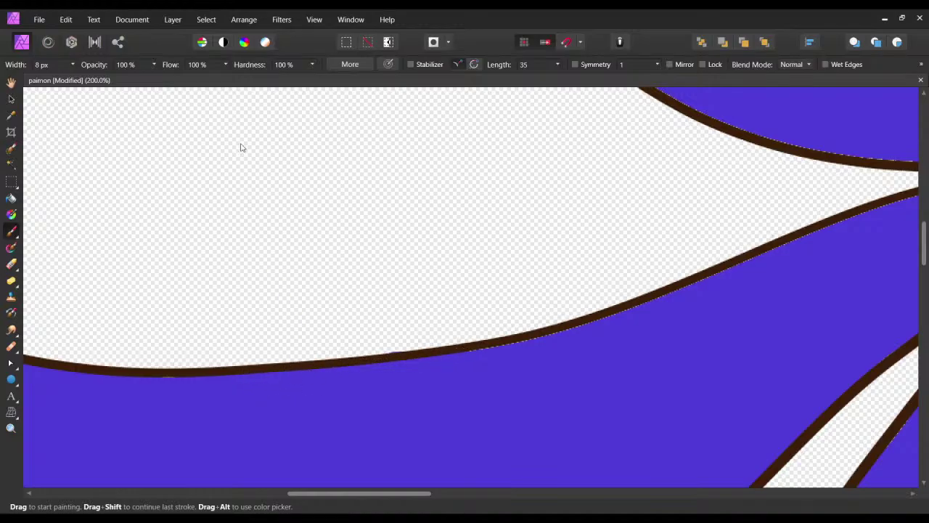
pyautogui.hscroll(3, 521, 255)
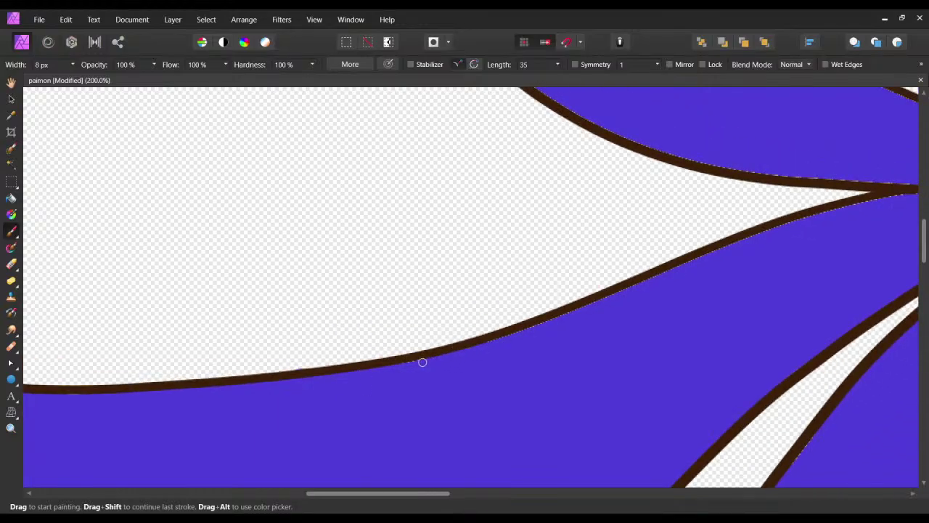
# Fill the rest of the middle cape tail's upper-edge gap with purple, up to where it joins the upper tail.
pyautogui.moveTo(584, 314); pyautogui.dragTo(464, 359)
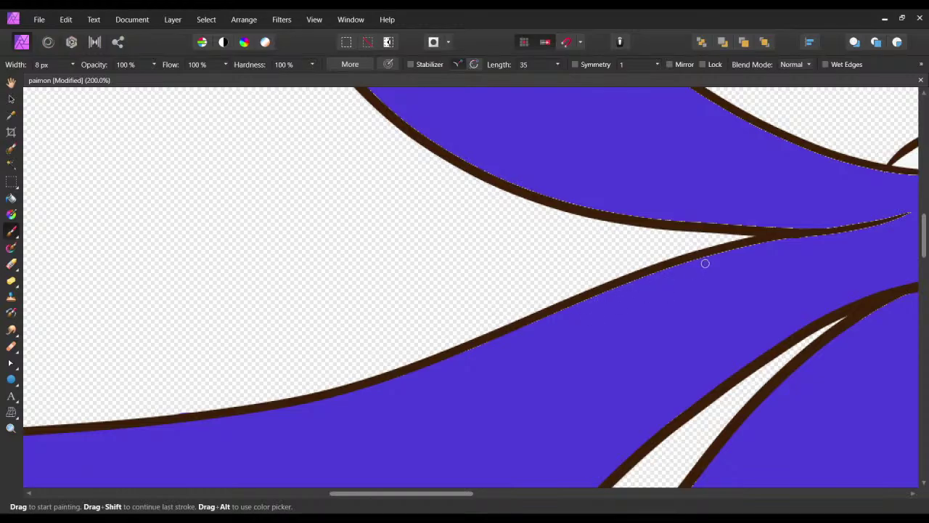
pyautogui.moveTo(667, 275); pyautogui.dragTo(516, 315)
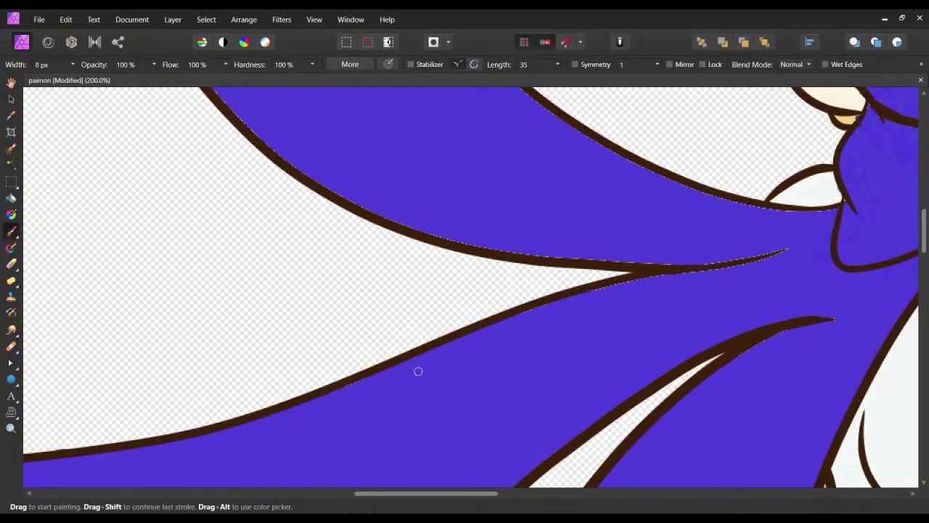
pyautogui.moveTo(517, 313); pyautogui.dragTo(465, 334)
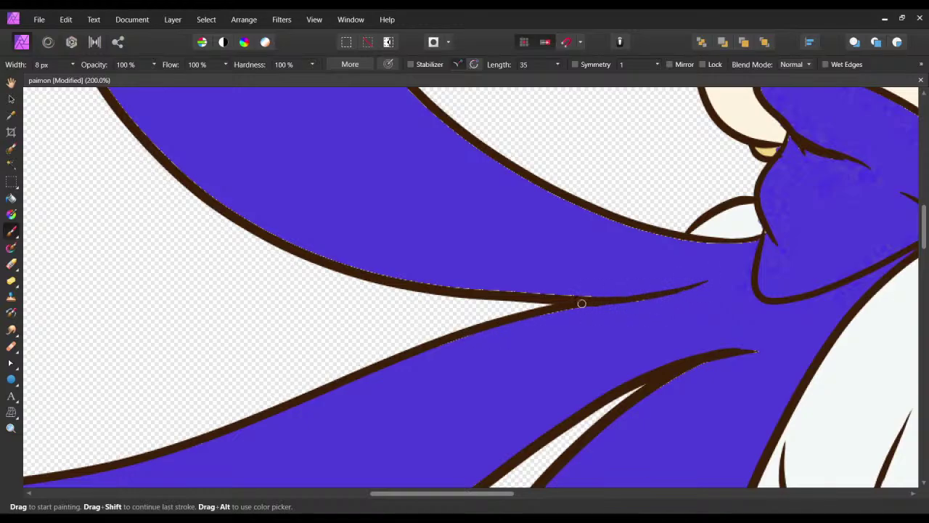
pyautogui.moveTo(562, 309); pyautogui.dragTo(602, 359)
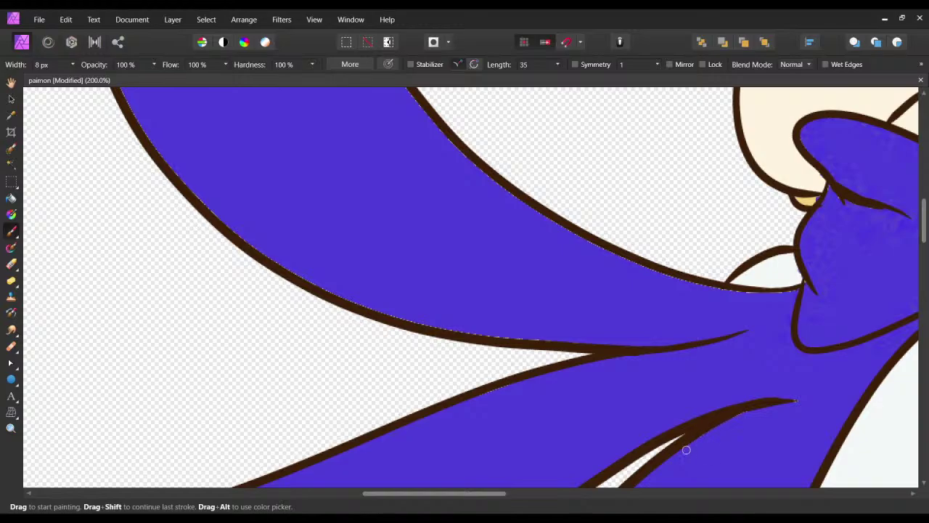
# Cover the pale gap along the lower edge of the upper cape tail with purple, starting at the fold.
pyautogui.moveTo(551, 352); pyautogui.dragTo(537, 403)
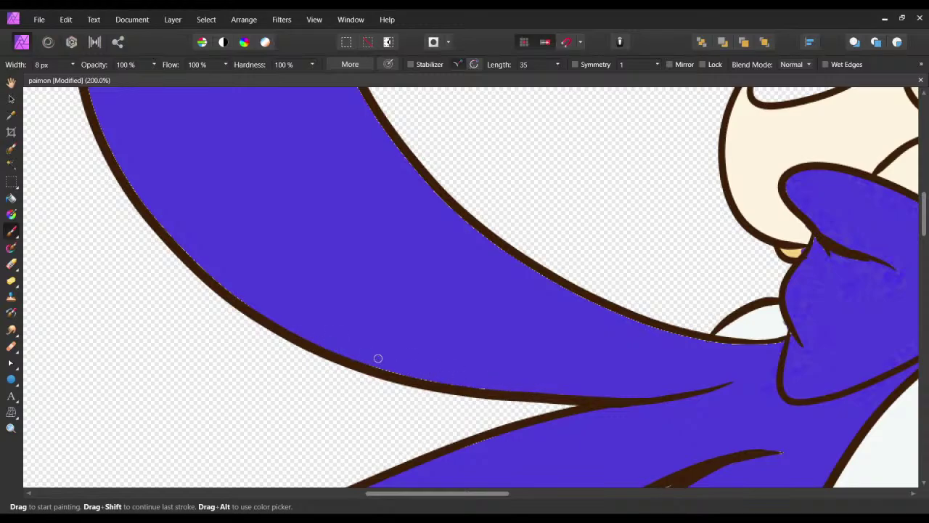
pyautogui.moveTo(384, 338); pyautogui.dragTo(480, 466)
pyautogui.scroll(-2, 375, 432)
pyautogui.hscroll(1, 333, 389)
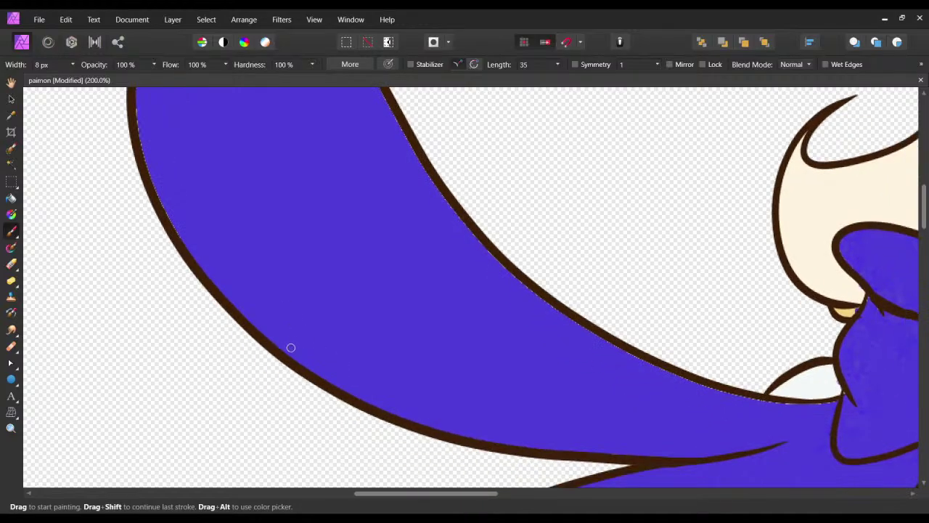
# Paint purple along the outer curve of the upper cape tail toward its pointed tip.
pyautogui.scroll(3, 294, 254)
pyautogui.hscroll(-2, 392, 346)
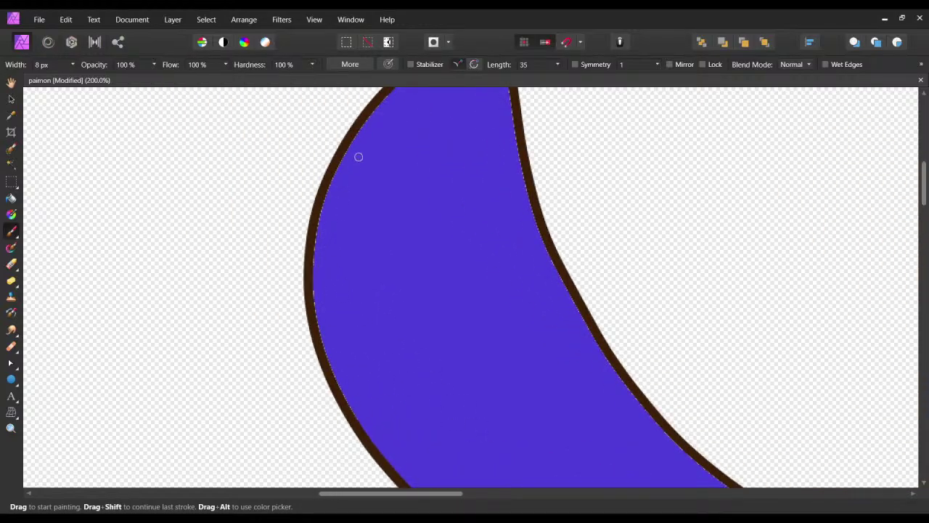
pyautogui.scroll(-1, 339, 293)
pyautogui.hscroll(1, 307, 210)
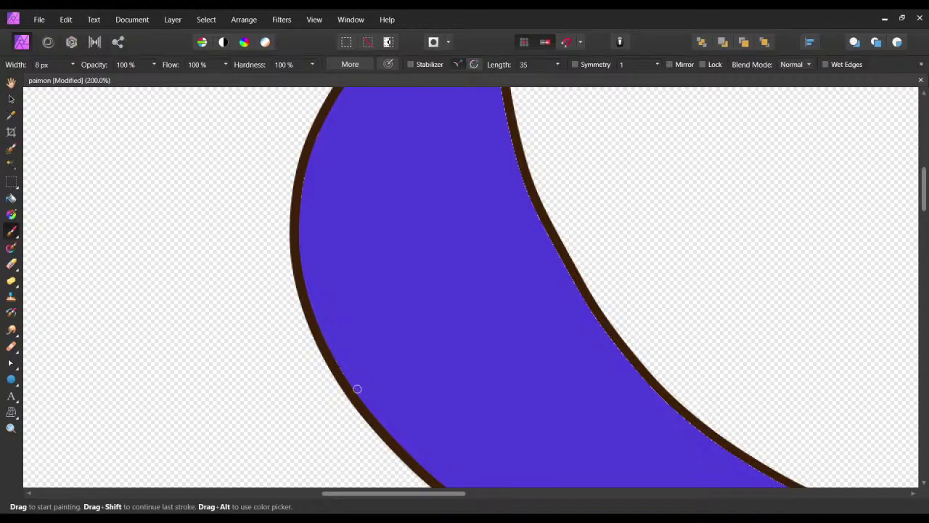
pyautogui.scroll(3, 414, 298)
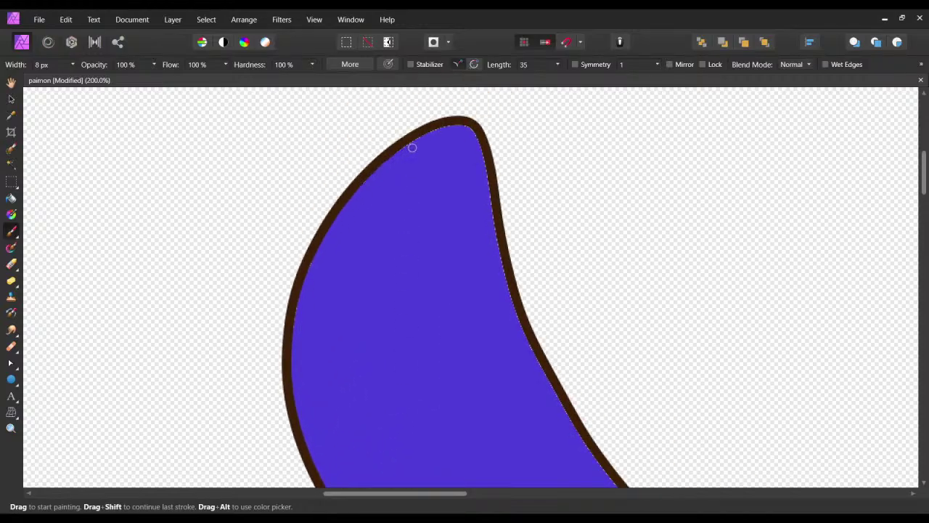
# Fill the gaps around the upper cape tail's tip and the start of its inner edge with purple.
pyautogui.moveTo(391, 160)
pyautogui.mouseDown()
pyautogui.moveTo(450, 124)
pyautogui.moveTo(479, 144)
pyautogui.moveTo(488, 190)
pyautogui.mouseUp()
pyautogui.moveTo(462, 119); pyautogui.dragTo(489, 198)
pyautogui.moveTo(465, 125); pyautogui.dragTo(492, 217)
pyautogui.moveTo(491, 304); pyautogui.dragTo(481, 259)
pyautogui.moveTo(484, 182)
pyautogui.mouseDown()
pyautogui.moveTo(523, 315)
pyautogui.moveTo(480, 263)
pyautogui.mouseUp()
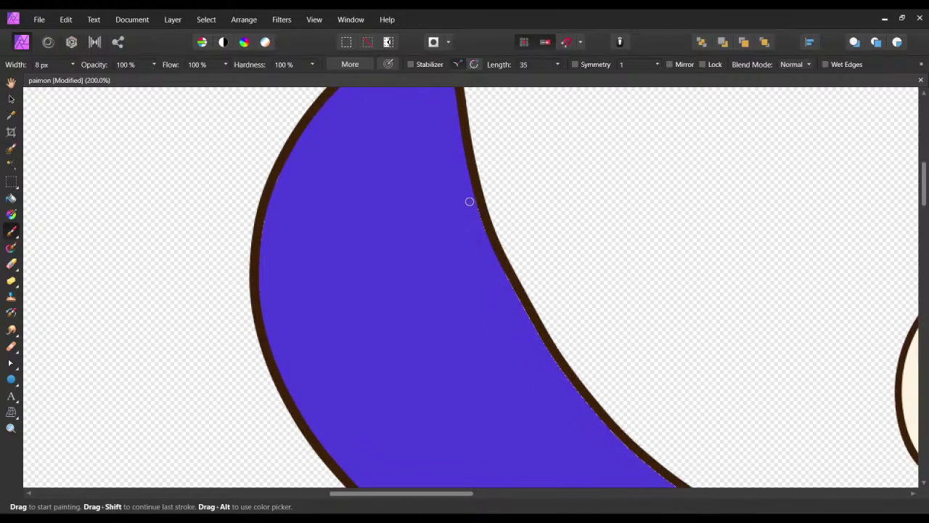
# Paint purple along the upper cape tail's inner edge down to the collar, undoing the stray dab beside the collar.
pyautogui.moveTo(544, 356); pyautogui.dragTo(445, 273)
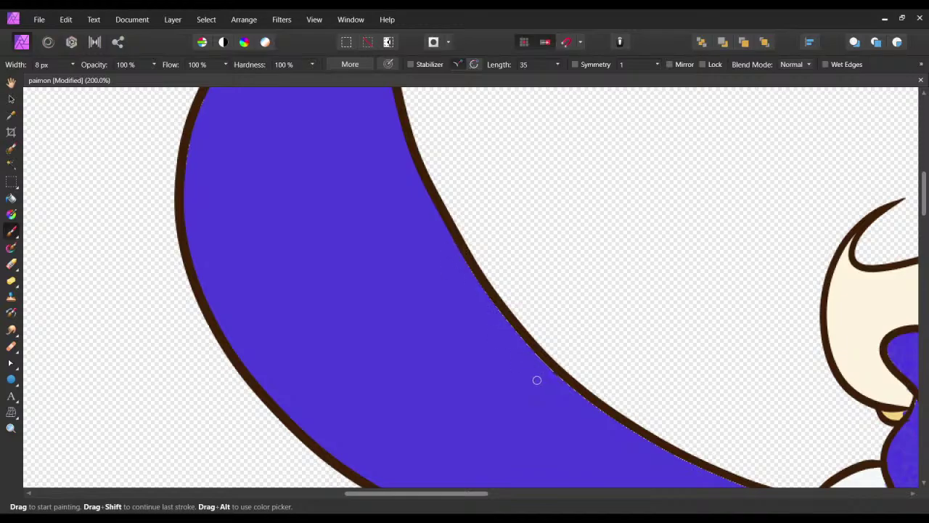
pyautogui.moveTo(537, 379); pyautogui.dragTo(423, 270)
pyautogui.moveTo(502, 376); pyautogui.dragTo(420, 336)
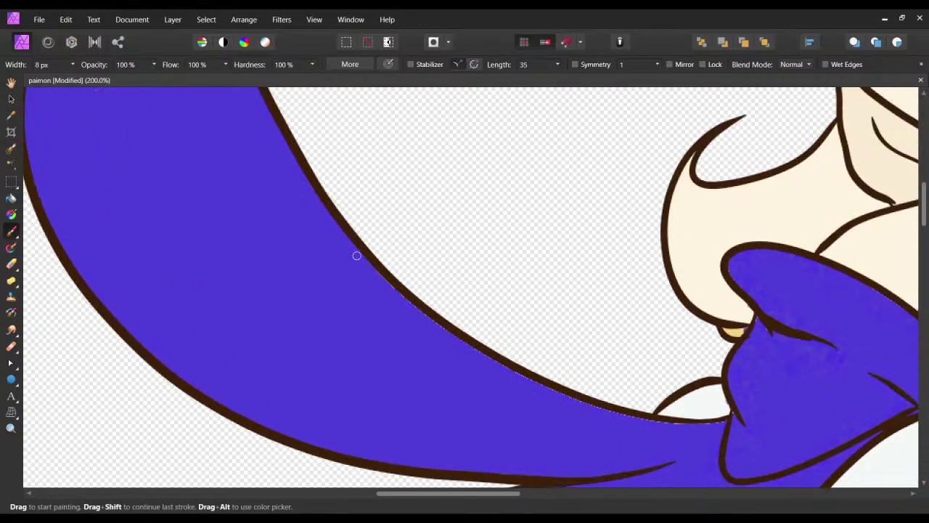
pyautogui.moveTo(481, 382); pyautogui.dragTo(405, 342)
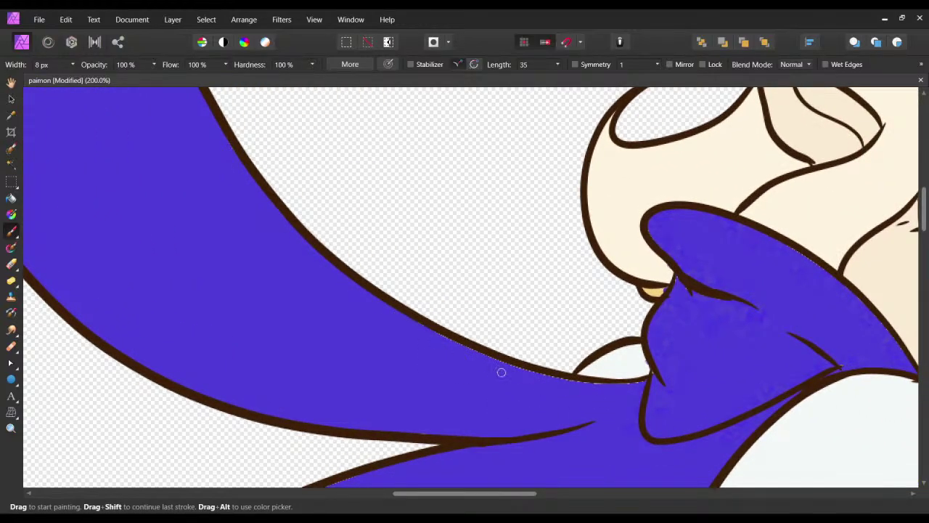
pyautogui.hscroll(1, 546, 394)
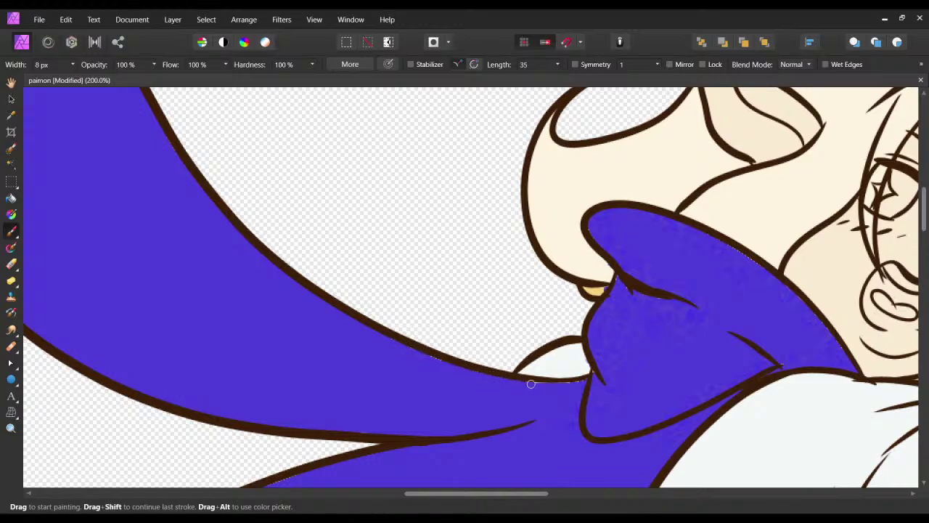
pyautogui.click(587, 369)
pyautogui.hotkey('ctrl', 'z')
# Remove the stray purple dot on the face, hide the body line art and colour layers but keep the facial features, and save the document.
pyautogui.moveTo(631, 314)
pyautogui.mouseDown()
pyautogui.moveTo(514, 378)
pyautogui.moveTo(489, 368)
pyautogui.moveTo(372, 396)
pyautogui.mouseUp()
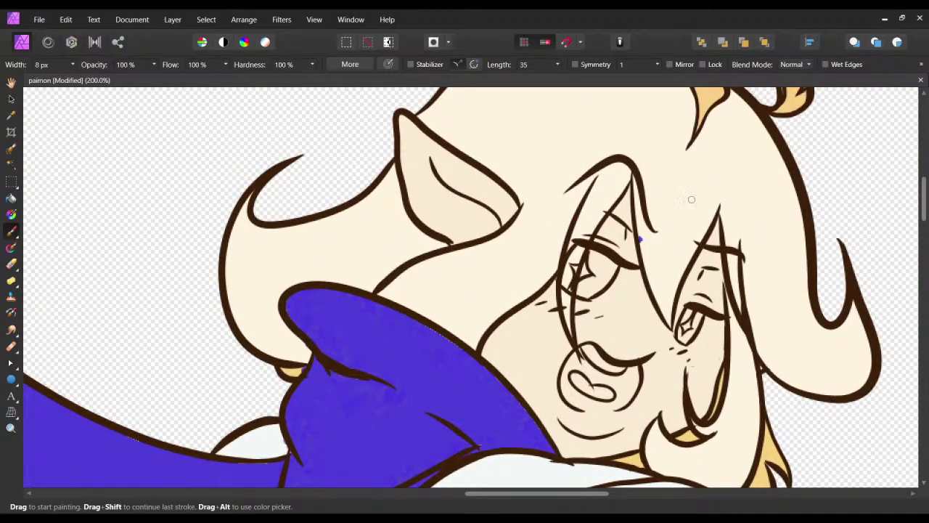
pyautogui.click(811, 175)
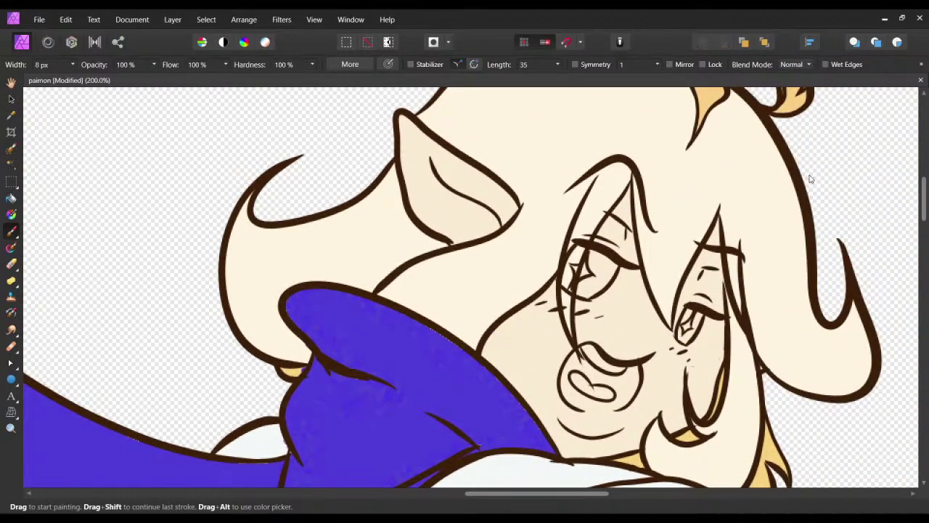
pyautogui.click(804, 134)
pyautogui.click(899, 154)
pyautogui.hotkey('ctrl', 'z')
pyautogui.hotkey('ctrl', 'shift', 'z')
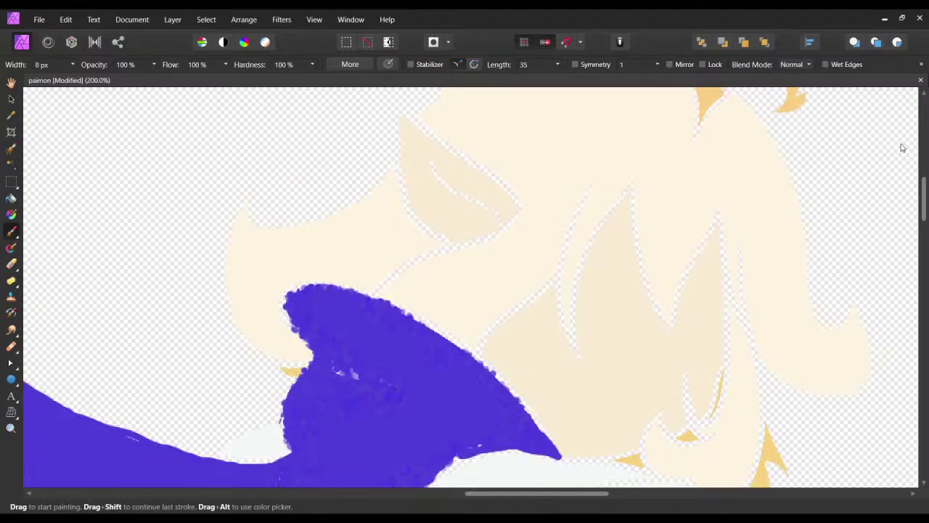
pyautogui.hotkey('ctrl', 'z')
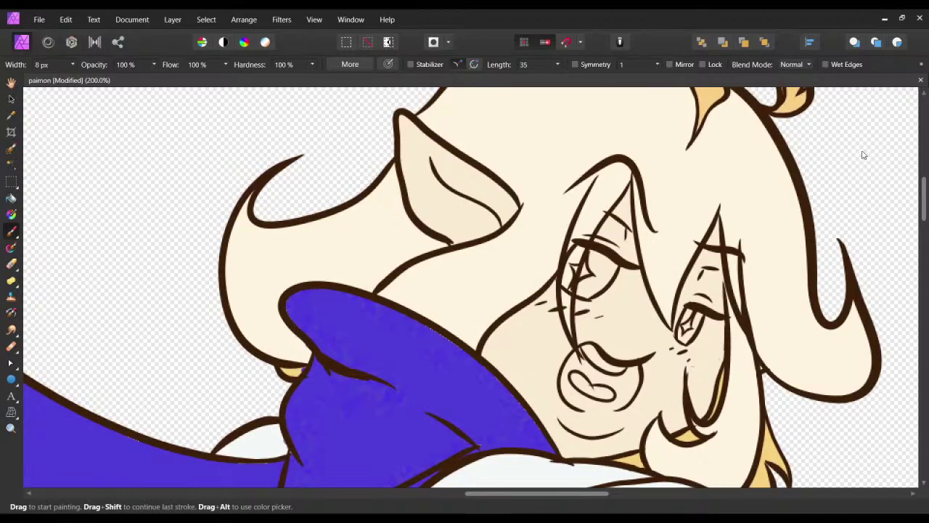
pyautogui.hotkey('ctrl', 'z')
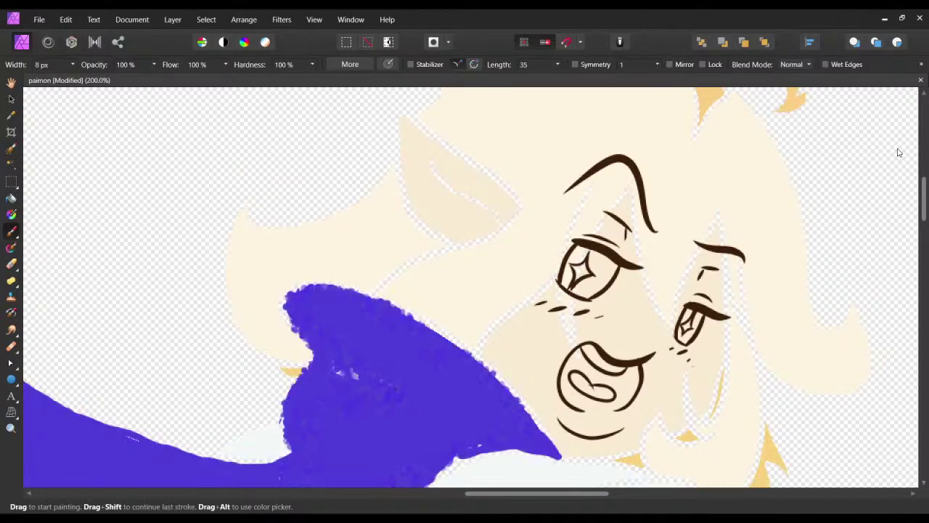
pyautogui.hotkey('ctrl', 'shift', 'z')
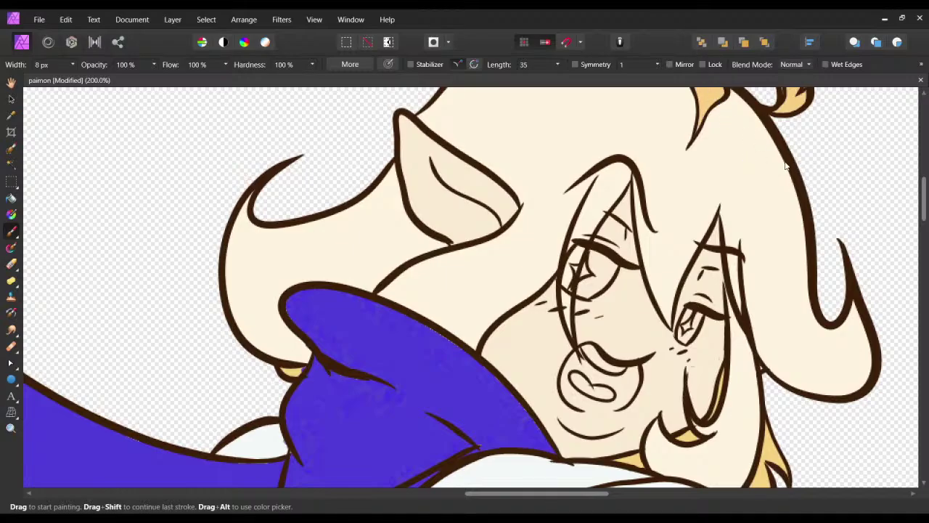
pyautogui.keyDown('alt'); pyautogui.click(896, 150); pyautogui.keyUp('alt')
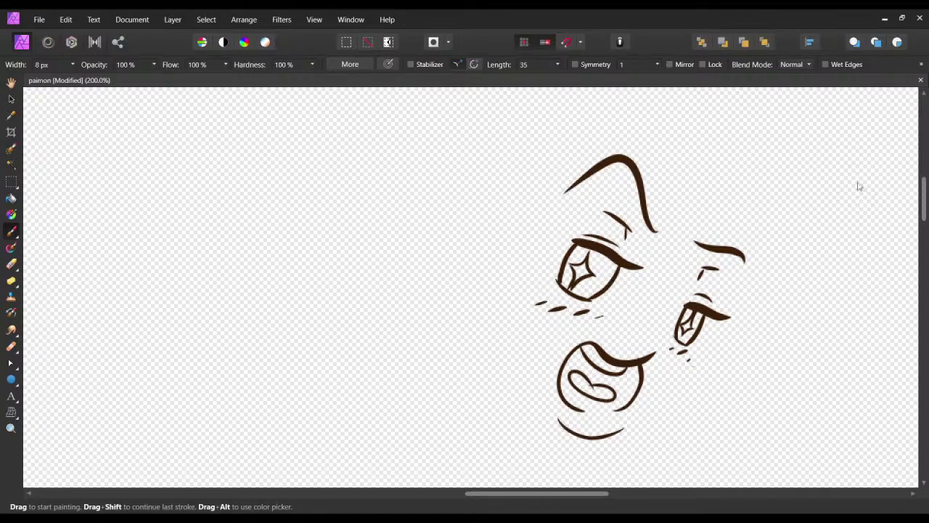
pyautogui.hotkey('ctrl', 's')
# Move the colour swatch layer, Layer1, close beside the facial features.
pyautogui.moveTo(571, 220); pyautogui.dragTo(457, 250)
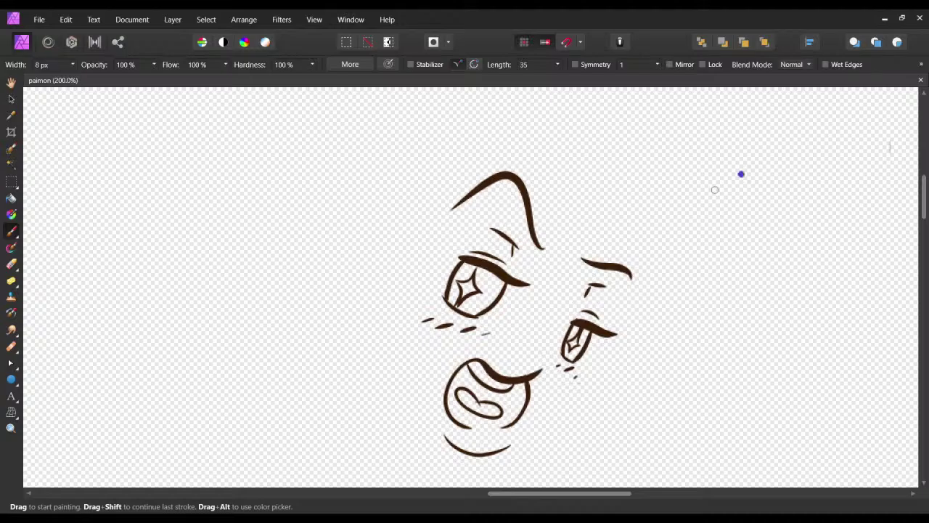
pyautogui.moveTo(741, 174); pyautogui.dragTo(780, 217)
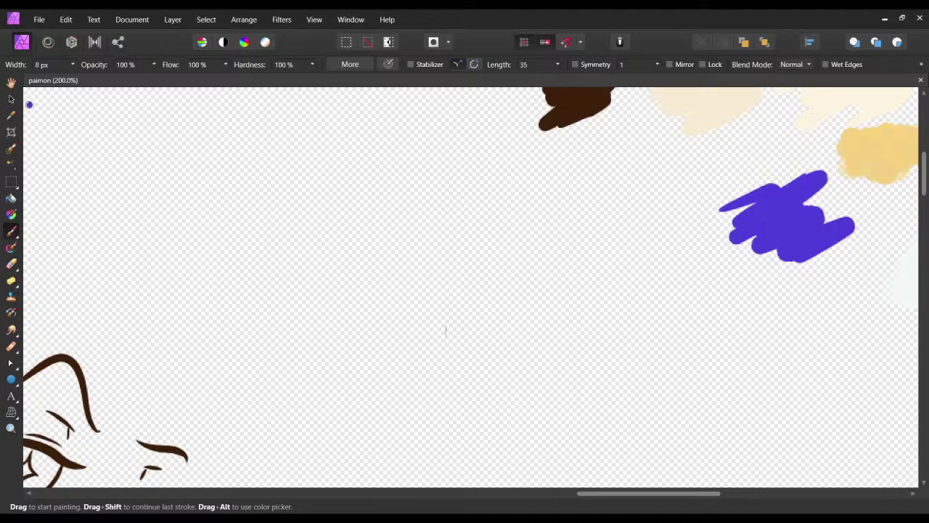
pyautogui.click(12, 100)
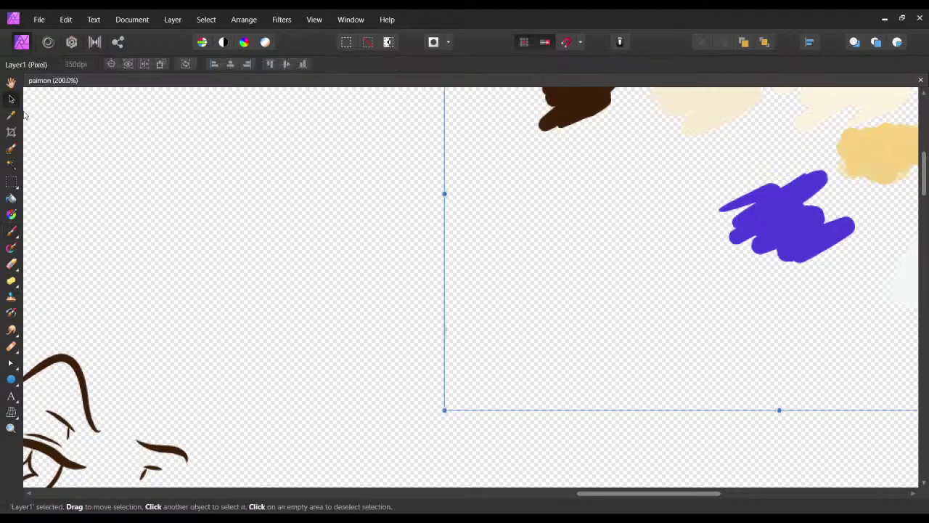
pyautogui.moveTo(465, 216); pyautogui.dragTo(227, 399)
pyautogui.moveTo(315, 323); pyautogui.dragTo(430, 222)
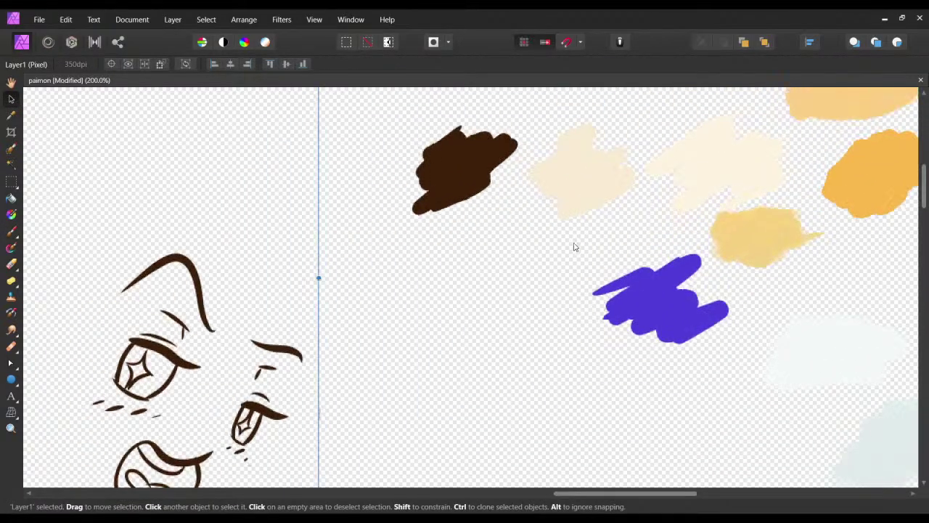
pyautogui.moveTo(597, 265); pyautogui.dragTo(571, 221)
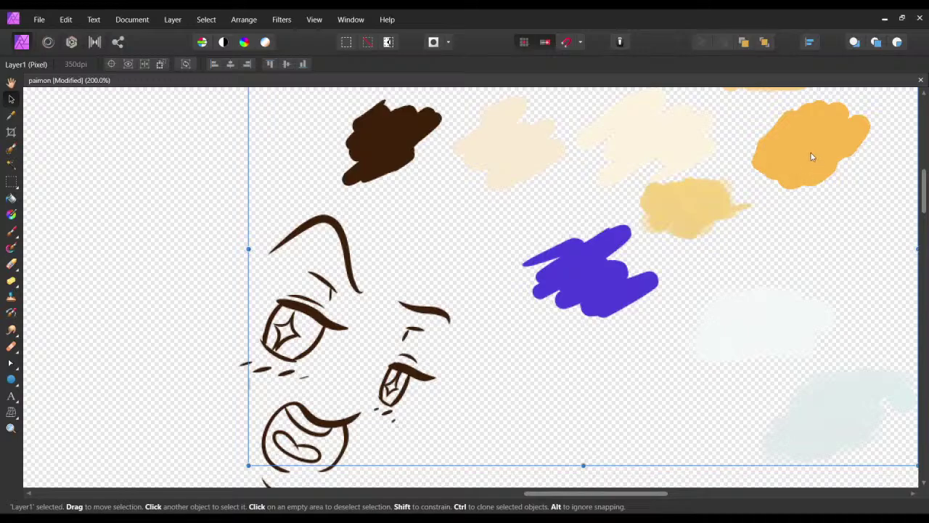
# Select the Pixel layer for colouring the face and save the document.
pyautogui.click(808, 158)
pyautogui.click(801, 177)
pyautogui.click(798, 142)
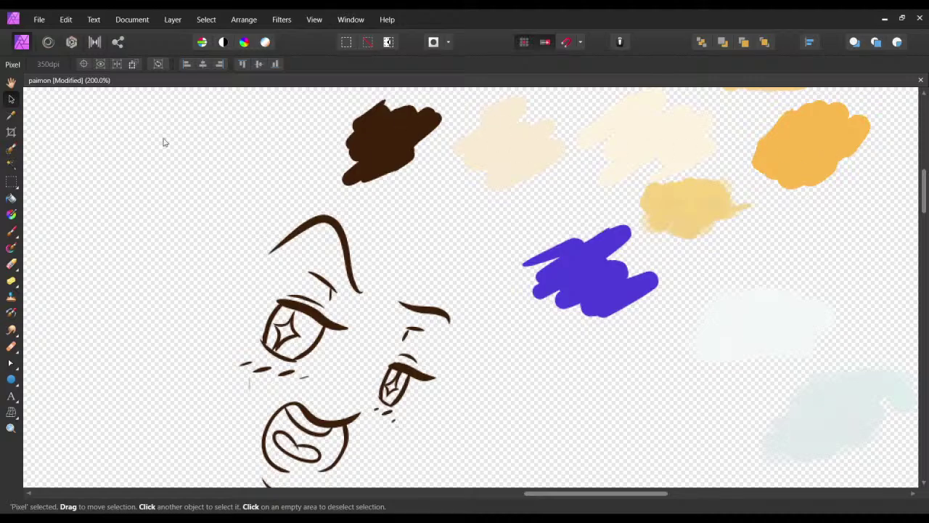
pyautogui.hotkey('ctrl', 's')
# Try flood-filling the larger eye's iris with dark brown at 54% tolerance, then undo the fill.
pyautogui.click(11, 199)
pyautogui.hscroll(-2, 508, 218)
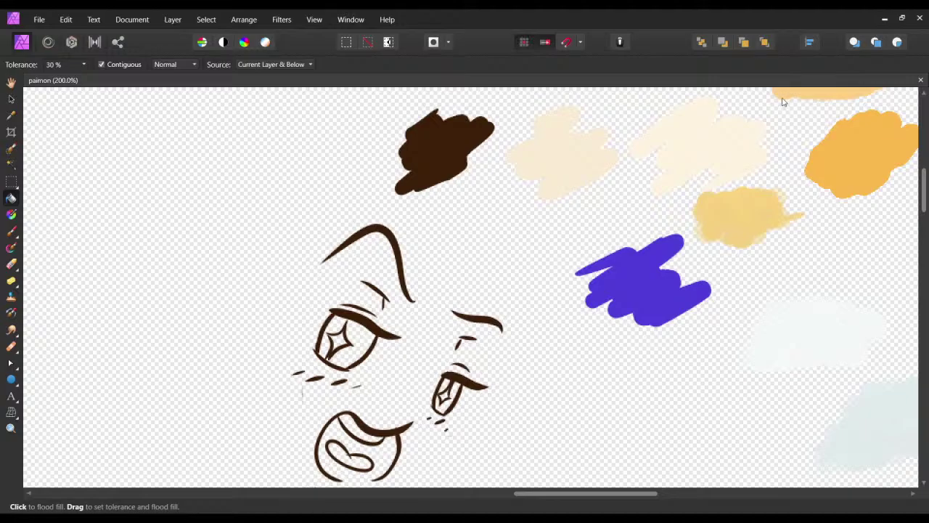
pyautogui.hotkey('ctrl', '=')
pyautogui.hotkey('ctrl', '-')
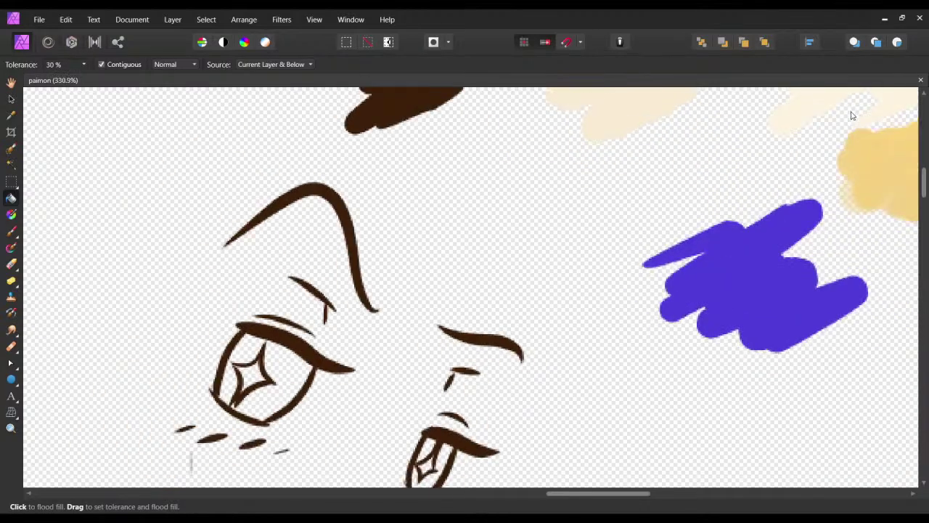
pyautogui.hotkey('ctrl', '=')
pyautogui.scroll(3, 473, 273)
pyautogui.hscroll(-3, 564, 324)
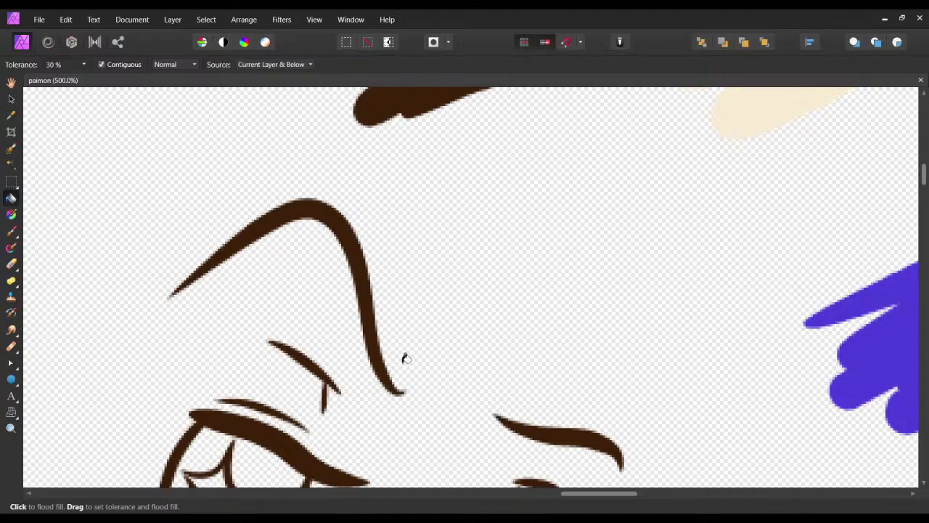
pyautogui.scroll(-6, 404, 356)
pyautogui.hscroll(-3, 276, 207)
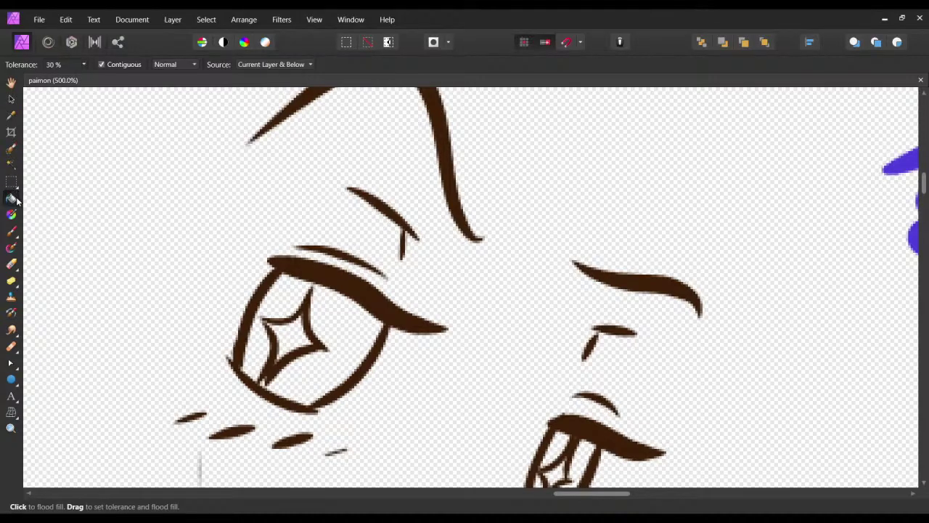
pyautogui.moveTo(84, 64); pyautogui.dragTo(108, 82)
pyautogui.moveTo(378, 363); pyautogui.dragTo(445, 187)
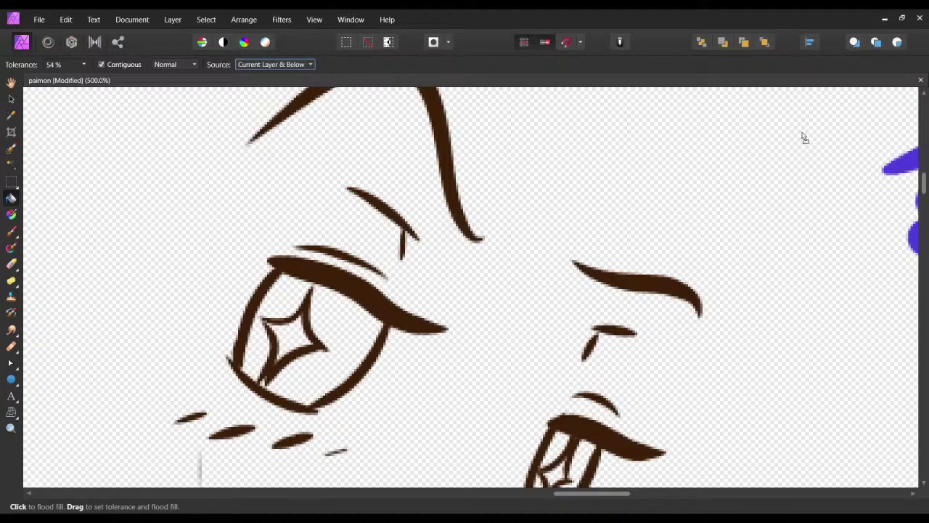
pyautogui.click(351, 321)
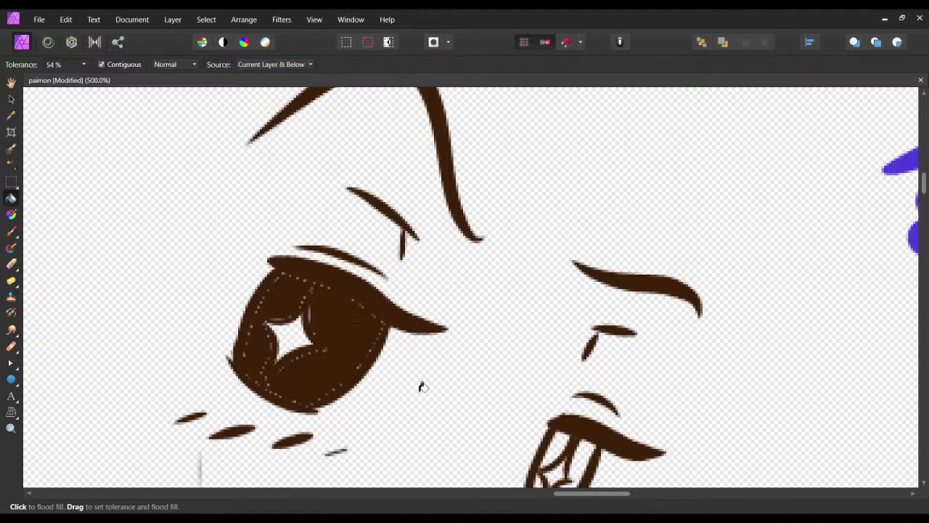
pyautogui.moveTo(437, 384); pyautogui.dragTo(424, 341)
pyautogui.hotkey('ctrl', 'z')
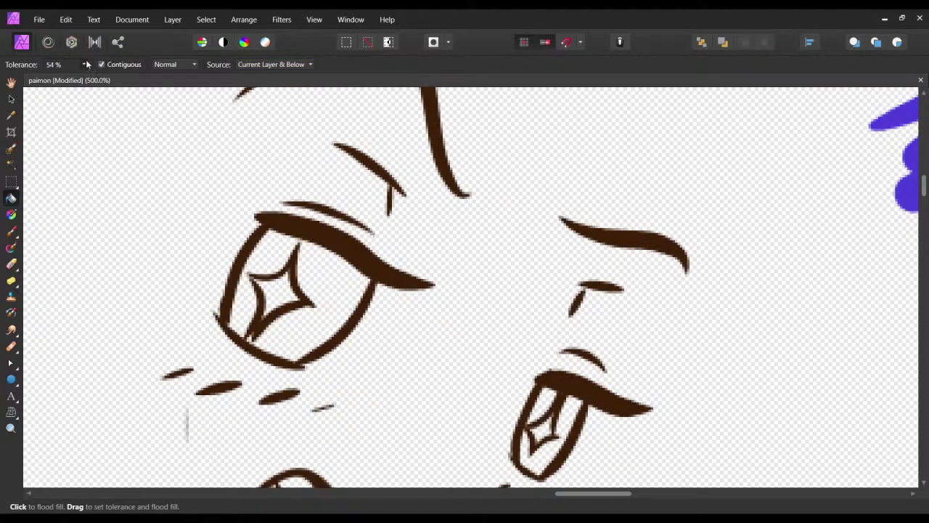
# Try flood-filling the larger eye's iris at higher tolerances up to 100%, undoing each fill.
pyautogui.moveTo(86, 64); pyautogui.dragTo(114, 80)
pyautogui.click(328, 296)
pyautogui.hotkey('ctrl', 'z')
pyautogui.moveTo(87, 64); pyautogui.dragTo(101, 80)
pyautogui.click(220, 114)
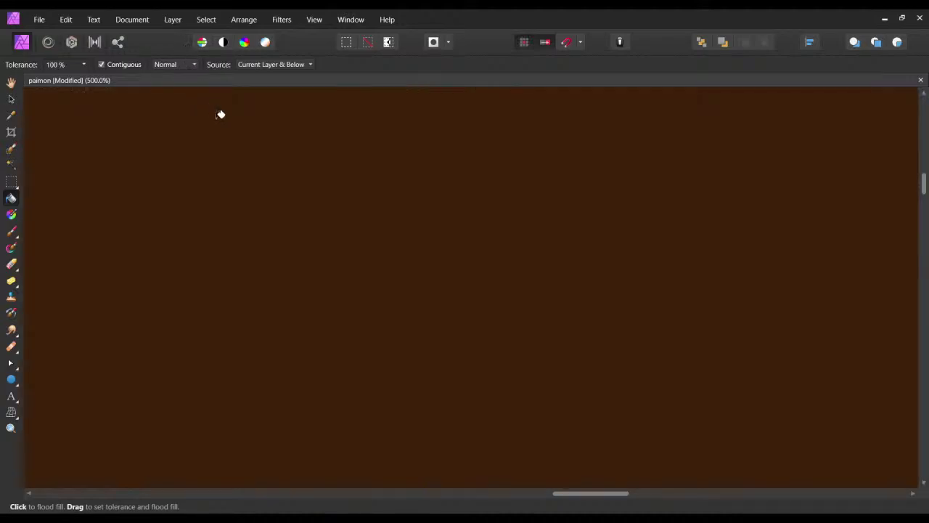
pyautogui.click(84, 65)
pyautogui.moveTo(89, 78); pyautogui.dragTo(87, 77)
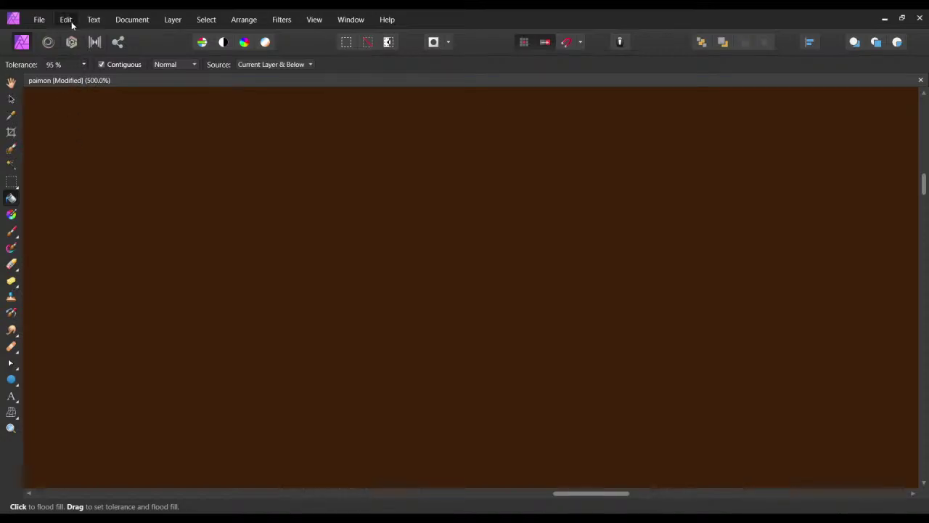
pyautogui.hotkey('ctrl', 'z')
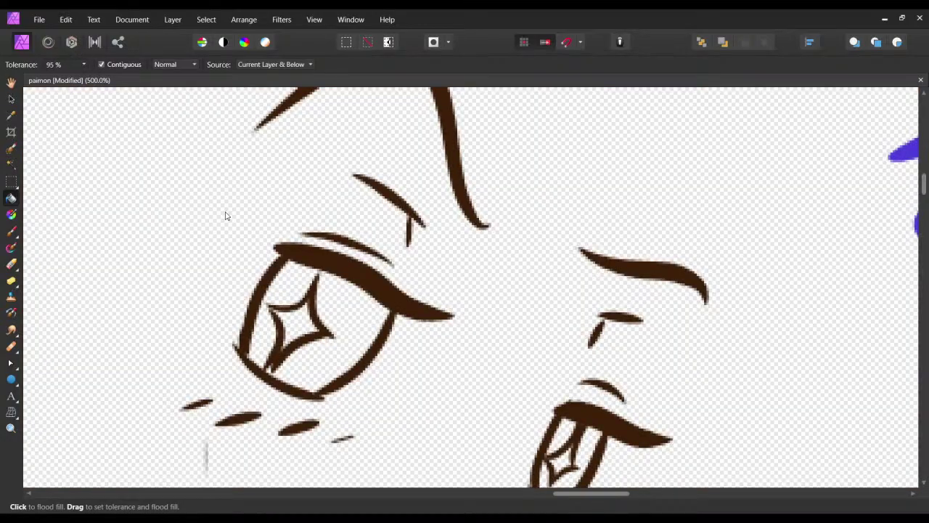
# Retry the larger iris fill at 95% and slightly lower tolerances, undoing each attempt.
pyautogui.click(348, 299)
pyautogui.hotkey('ctrl', 'z')
pyautogui.moveTo(84, 77); pyautogui.dragTo(81, 77)
pyautogui.click(354, 332)
pyautogui.hotkey('ctrl', 'z')
pyautogui.click(340, 313)
pyautogui.hotkey('ctrl', 'z')
# Flood-fill the irises of both eyes with dark brown around the star highlights at 73% tolerance.
pyautogui.moveTo(86, 80); pyautogui.dragTo(79, 85)
pyautogui.click(352, 324)
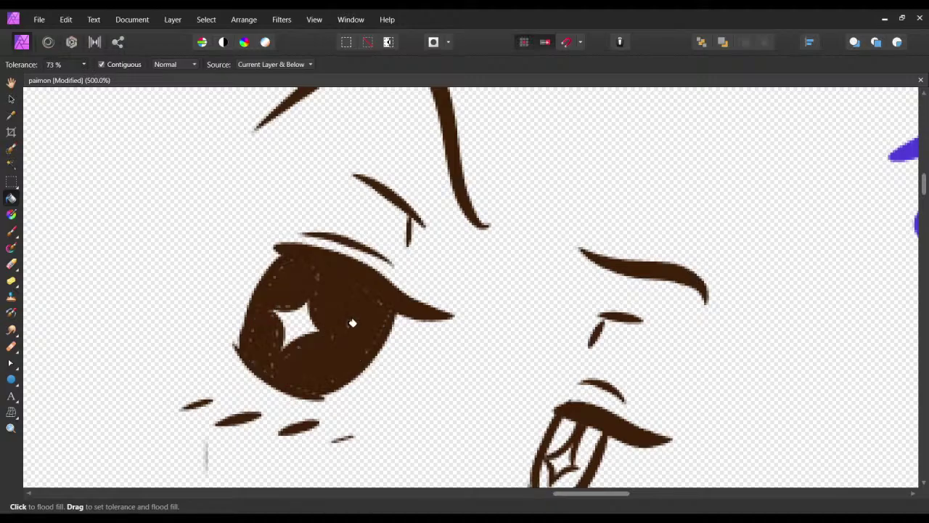
pyautogui.scroll(-2, 388, 370)
pyautogui.hscroll(1, 388, 370)
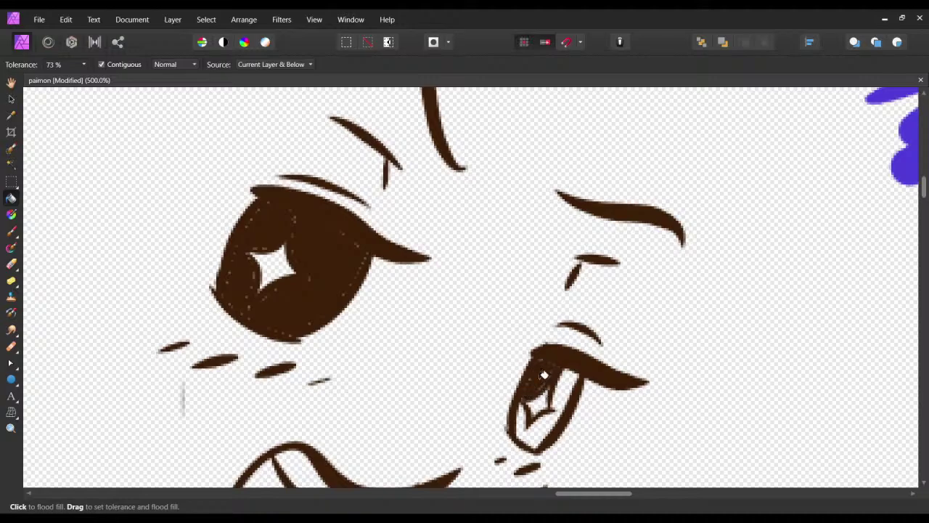
pyautogui.click(543, 426)
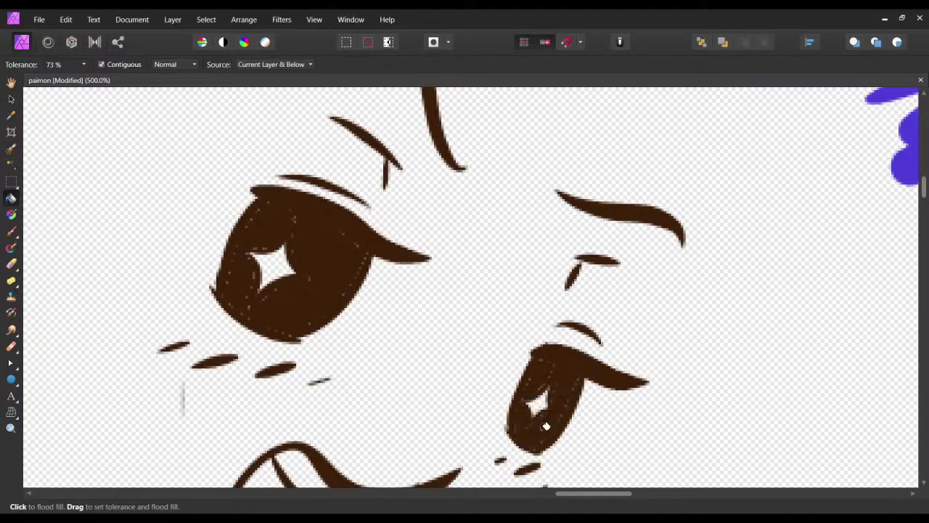
# Paint dark brown over the unfilled specks around the larger eye's star highlight with an 8 px brush.
pyautogui.scroll(1, 432, 257)
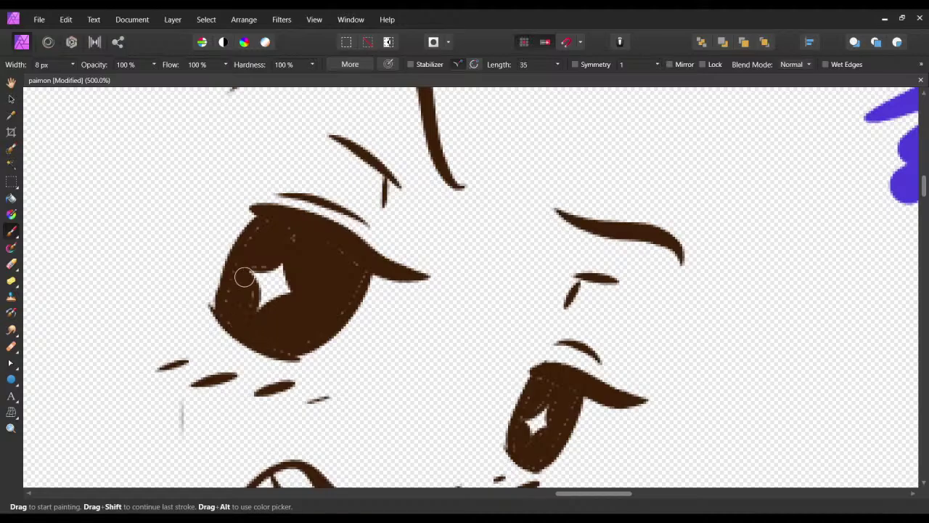
pyautogui.scroll(2, 240, 305)
pyautogui.moveTo(241, 278)
pyautogui.mouseDown()
pyautogui.moveTo(252, 293)
pyautogui.moveTo(282, 280)
pyautogui.moveTo(260, 260)
pyautogui.moveTo(290, 258)
pyautogui.moveTo(317, 297)
pyautogui.moveTo(301, 287)
pyautogui.moveTo(289, 309)
pyautogui.moveTo(334, 289)
pyautogui.moveTo(351, 334)
pyautogui.moveTo(359, 298)
pyautogui.moveTo(336, 287)
pyautogui.moveTo(348, 322)
pyautogui.moveTo(351, 303)
pyautogui.moveTo(303, 363)
pyautogui.moveTo(346, 319)
pyautogui.moveTo(310, 356)
pyautogui.moveTo(342, 303)
pyautogui.moveTo(274, 263)
pyautogui.mouseUp()
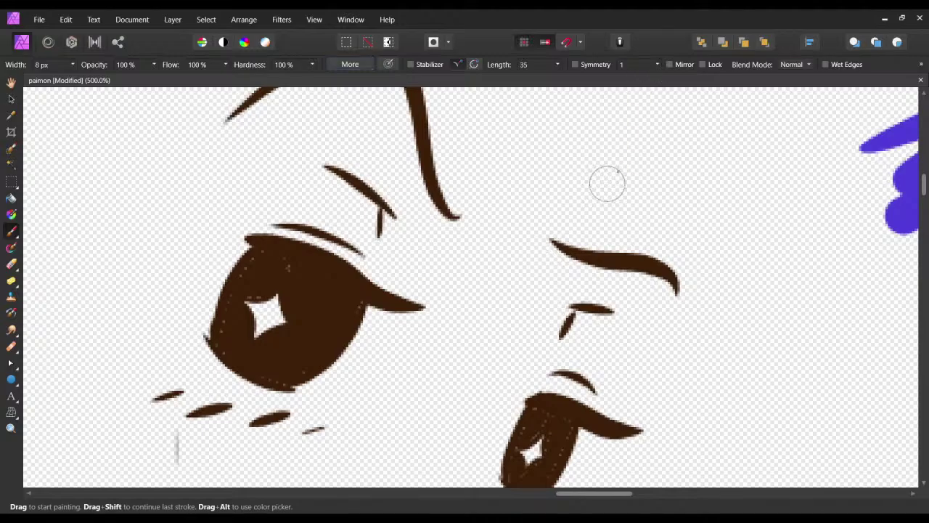
# Test the brush with freehand dark brown strokes beside the eyes and undo them.
pyautogui.moveTo(617, 171)
pyautogui.mouseDown()
pyautogui.moveTo(418, 437)
pyautogui.moveTo(380, 381)
pyautogui.moveTo(541, 220)
pyautogui.moveTo(425, 416)
pyautogui.moveTo(378, 384)
pyautogui.mouseUp()
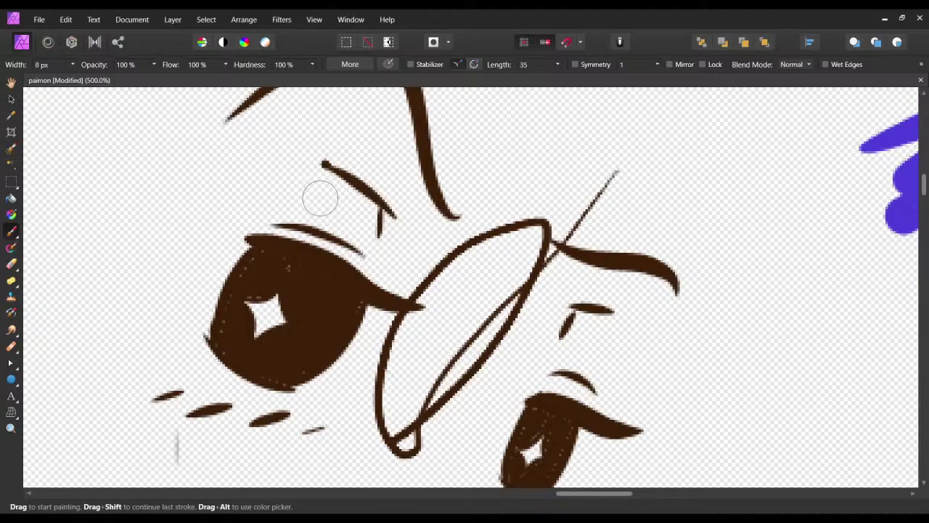
pyautogui.hotkey('ctrl', 'z')
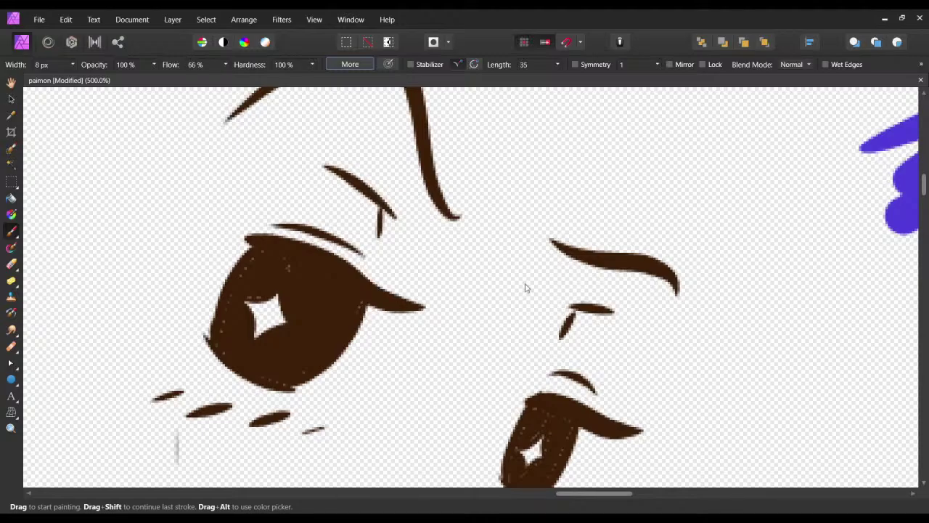
pyautogui.click(663, 289)
pyautogui.hotkey('ctrl', 'z')
# Paint dark brown over the unfilled specks in the upper part and outer edge of the larger iris.
pyautogui.moveTo(179, 313); pyautogui.dragTo(190, 345)
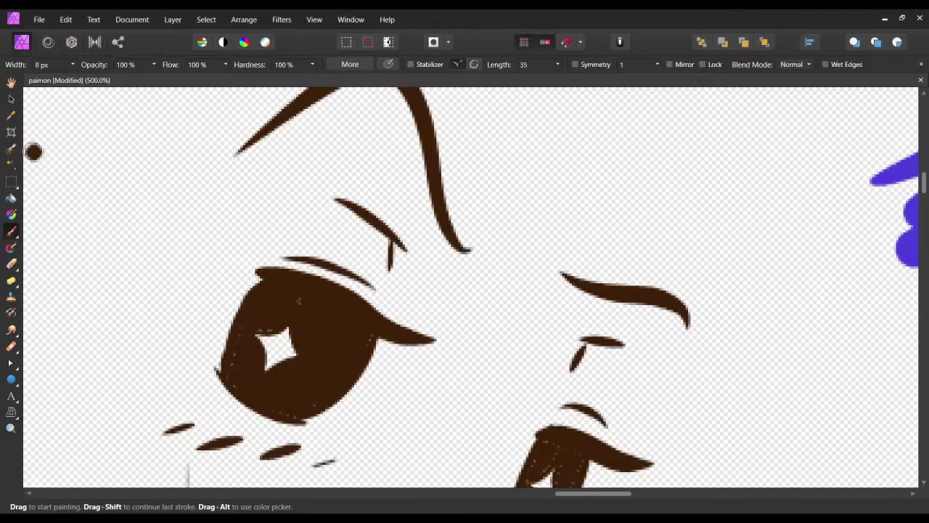
pyautogui.moveTo(270, 294)
pyautogui.mouseDown()
pyautogui.moveTo(239, 351)
pyautogui.moveTo(242, 391)
pyautogui.moveTo(260, 379)
pyautogui.mouseUp()
pyautogui.moveTo(309, 301)
pyautogui.mouseDown()
pyautogui.moveTo(300, 303)
pyautogui.moveTo(305, 317)
pyautogui.mouseUp()
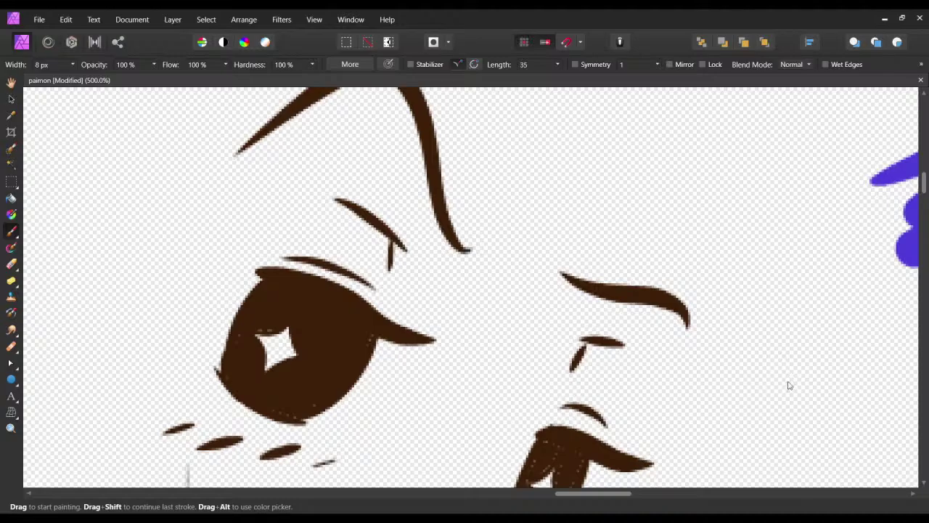
# Try out more 8 px dark brown strokes between and below the eyes, undoing them.
pyautogui.moveTo(623, 340); pyautogui.dragTo(525, 386)
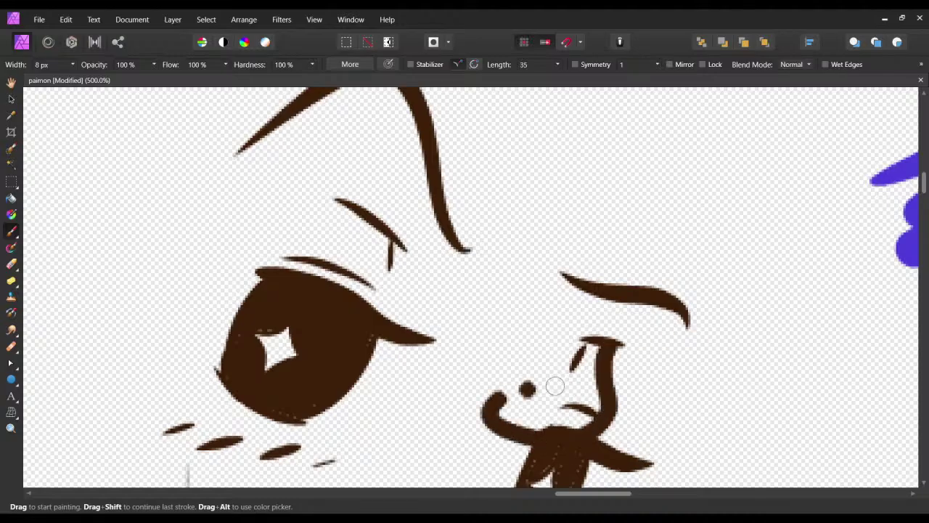
pyautogui.hotkey('ctrl', 'z')
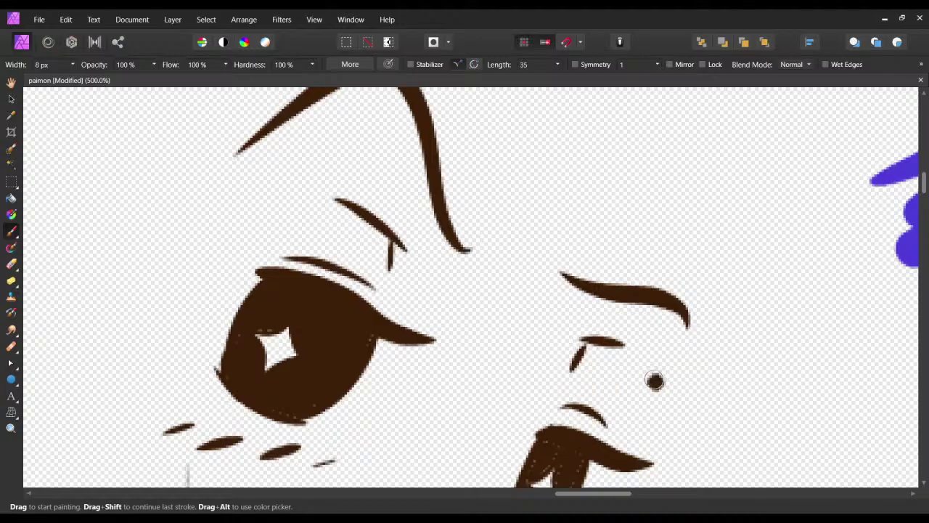
pyautogui.moveTo(676, 366); pyautogui.dragTo(637, 348)
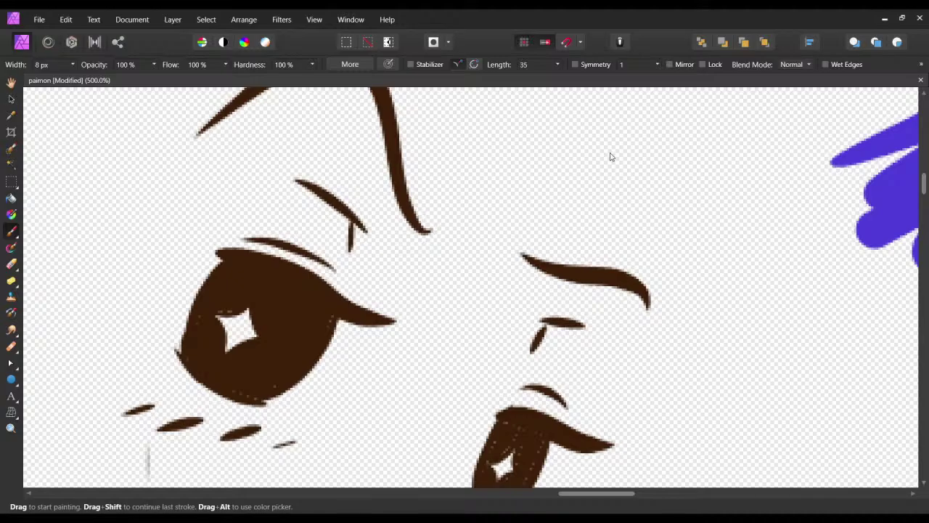
pyautogui.moveTo(543, 193)
pyautogui.mouseDown()
pyautogui.moveTo(473, 249)
pyautogui.moveTo(506, 338)
pyautogui.moveTo(488, 405)
pyautogui.mouseUp()
pyautogui.moveTo(436, 437); pyautogui.dragTo(371, 473)
pyautogui.hotkey('ctrl', 'z')
pyautogui.moveTo(381, 363)
pyautogui.mouseDown()
pyautogui.moveTo(396, 331)
pyautogui.moveTo(439, 298)
pyautogui.moveTo(542, 268)
pyautogui.moveTo(643, 188)
pyautogui.moveTo(461, 269)
pyautogui.moveTo(545, 359)
pyautogui.moveTo(409, 392)
pyautogui.mouseUp()
pyautogui.hotkey('ctrl', 'z')
# Enlarge the brush to 13.5 px, test it with a looping stroke over the smaller eye and undo the stroke.
pyautogui.press(']')
pyautogui.press(']')
pyautogui.press(']')
pyautogui.press(']')
pyautogui.press(']')
pyautogui.press(']')
pyautogui.press(']')
pyautogui.press(']')
pyautogui.press(']')
pyautogui.press(']')
pyautogui.press(']')
pyautogui.press(']')
pyautogui.press(']')
pyautogui.press(']')
pyautogui.press(']')
pyautogui.press(']')
pyautogui.moveTo(420, 233); pyautogui.dragTo(383, 231)
pyautogui.moveTo(460, 330)
pyautogui.mouseDown()
pyautogui.moveTo(537, 237)
pyautogui.moveTo(456, 441)
pyautogui.moveTo(591, 373)
pyautogui.mouseUp()
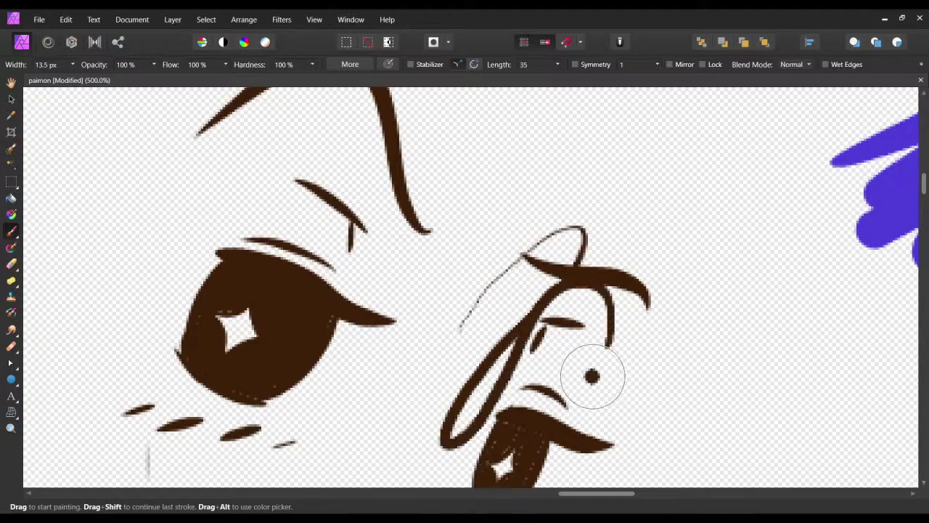
pyautogui.hotkey('ctrl', 'z')
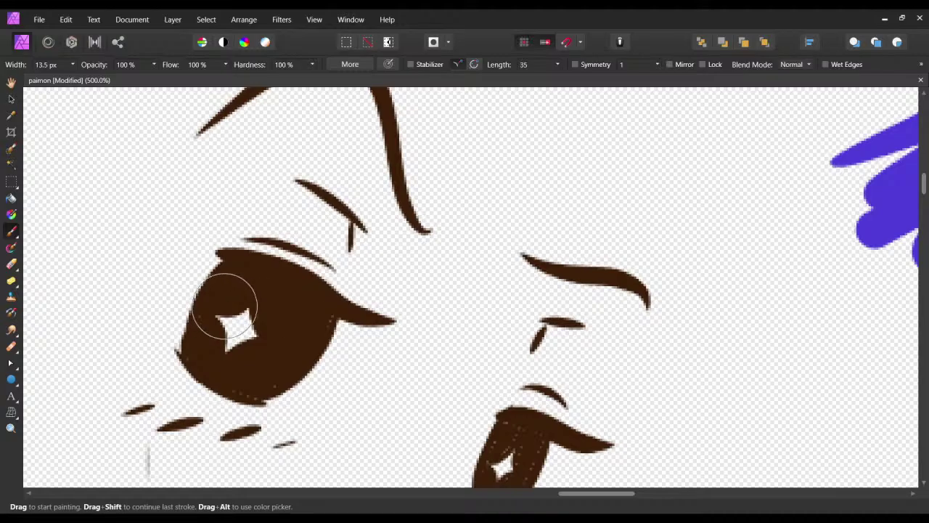
# Try painting the larger eye's star highlight pale yellow with the 13.5 px brush, undoing the strokes.
pyautogui.moveTo(364, 381); pyautogui.dragTo(366, 308)
pyautogui.moveTo(331, 354); pyautogui.dragTo(358, 367)
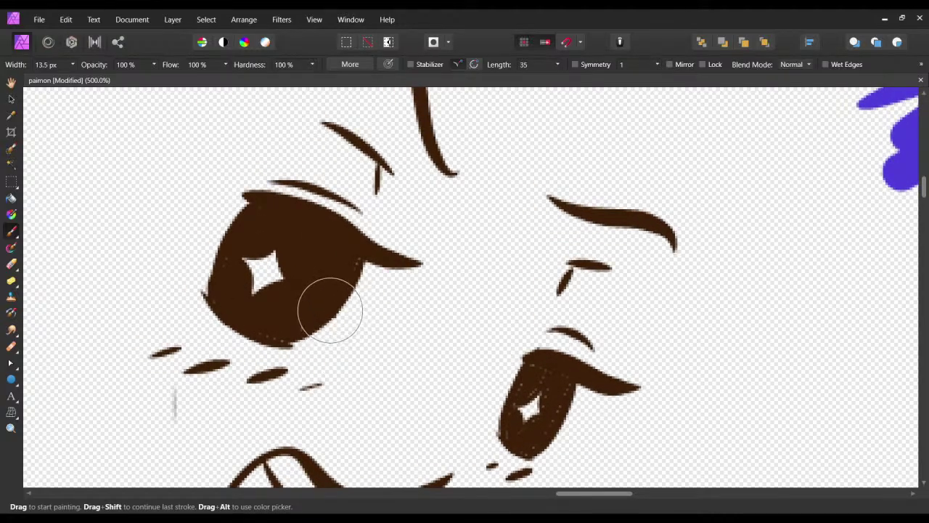
pyautogui.moveTo(178, 304); pyautogui.dragTo(188, 329)
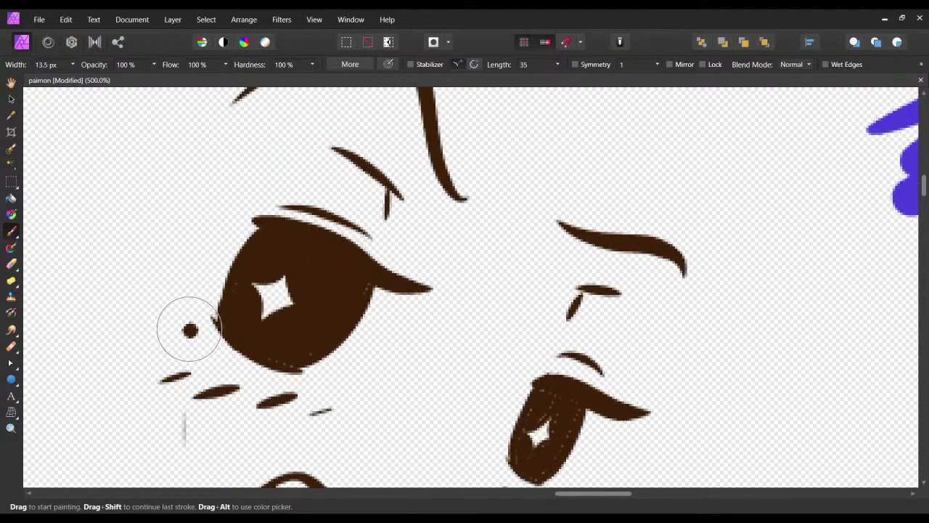
pyautogui.moveTo(283, 302); pyautogui.dragTo(388, 308)
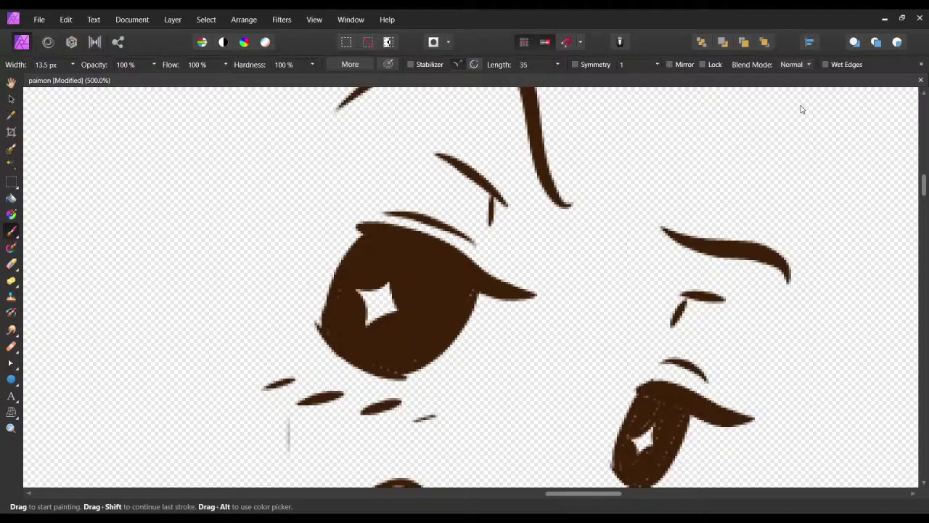
pyautogui.hotkey('ctrl', '+')
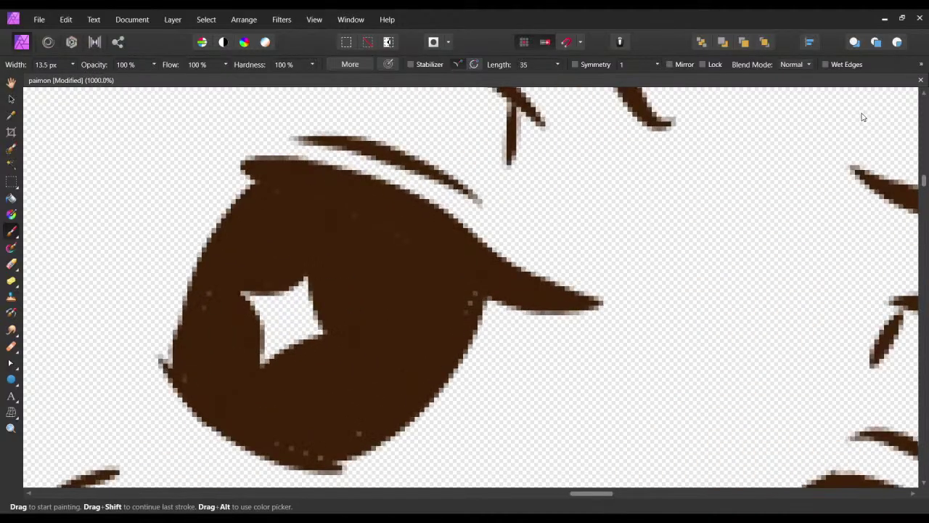
pyautogui.click(552, 194)
pyautogui.moveTo(553, 195)
pyautogui.mouseDown()
pyautogui.moveTo(552, 226)
pyautogui.moveTo(319, 388)
pyautogui.moveTo(619, 214)
pyautogui.mouseUp()
pyautogui.hotkey('ctrl', 'z')
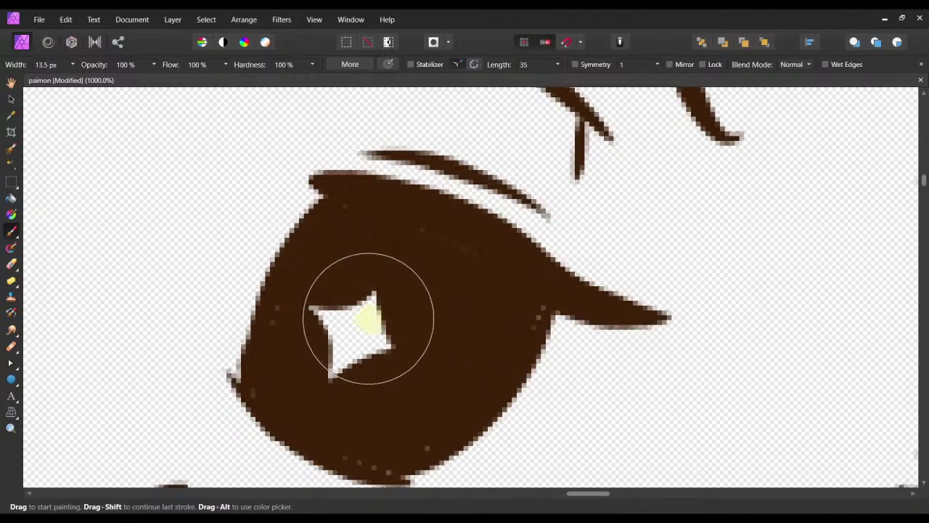
pyautogui.click(366, 325)
pyautogui.moveTo(367, 323)
pyautogui.mouseDown()
pyautogui.moveTo(368, 309)
pyautogui.moveTo(344, 339)
pyautogui.moveTo(380, 327)
pyautogui.moveTo(354, 346)
pyautogui.moveTo(353, 332)
pyautogui.moveTo(349, 353)
pyautogui.mouseUp()
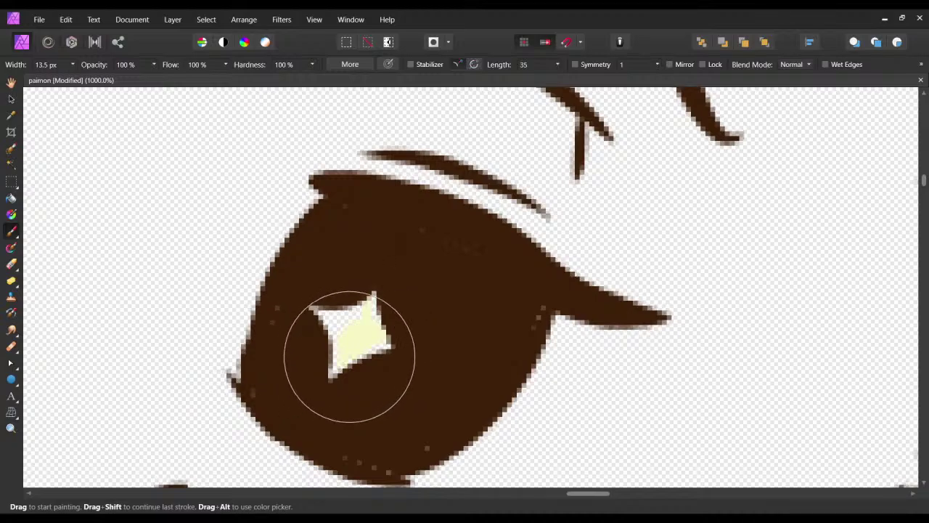
pyautogui.hotkey('ctrl', 'z')
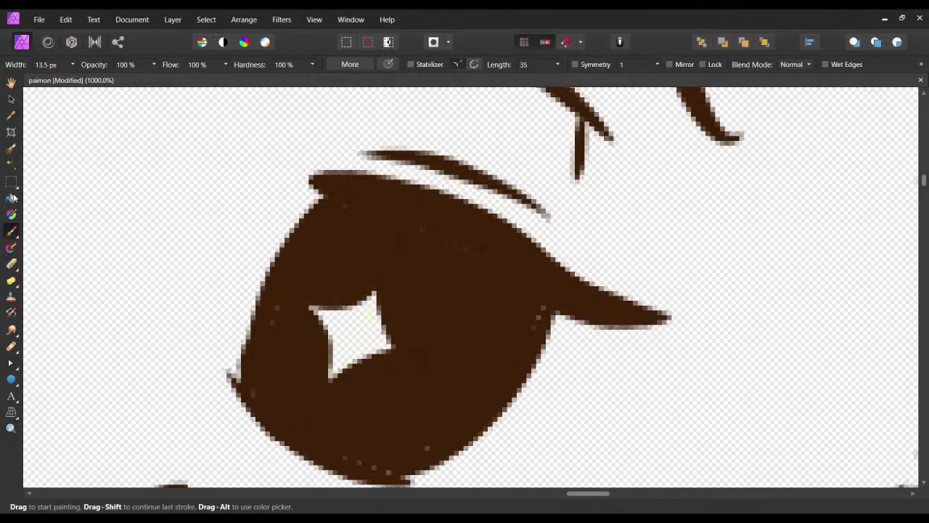
# Flood-fill the larger eye's star highlight with pale yellow, using Current Layer as the fill source.
pyautogui.click(11, 197)
pyautogui.click(281, 65)
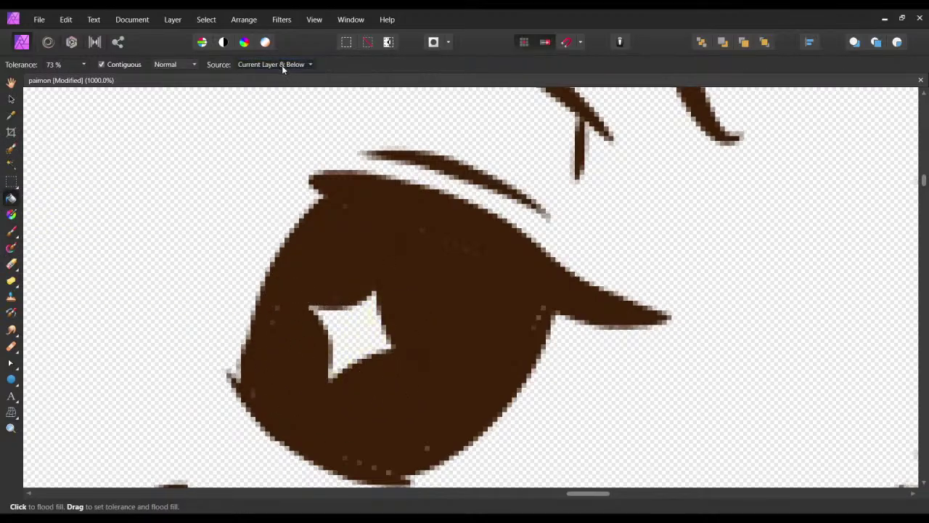
pyautogui.click(278, 79)
pyautogui.click(366, 307)
pyautogui.hscroll(10, 384, 331)
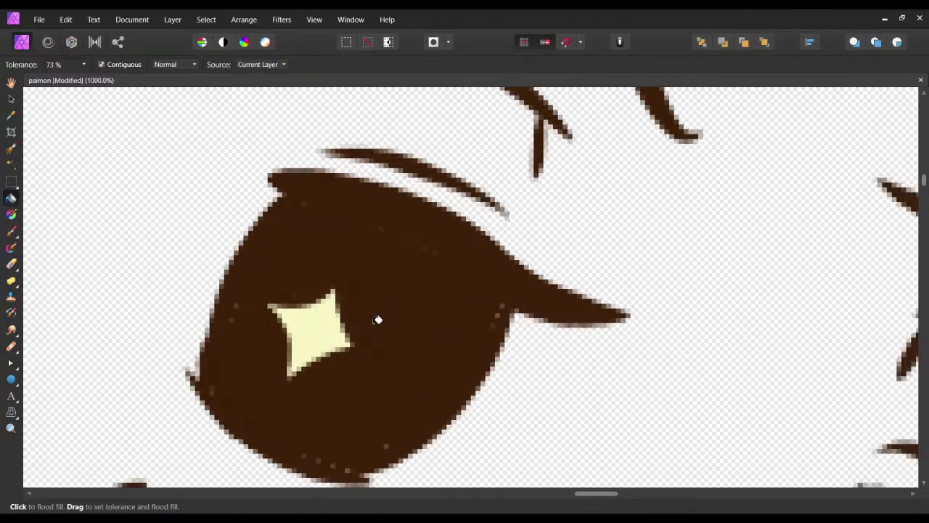
# Try flood-filling the smaller eye's star highlight with pale yellow at 73% tolerance, undoing the fills.
pyautogui.scroll(-3, 555, 304)
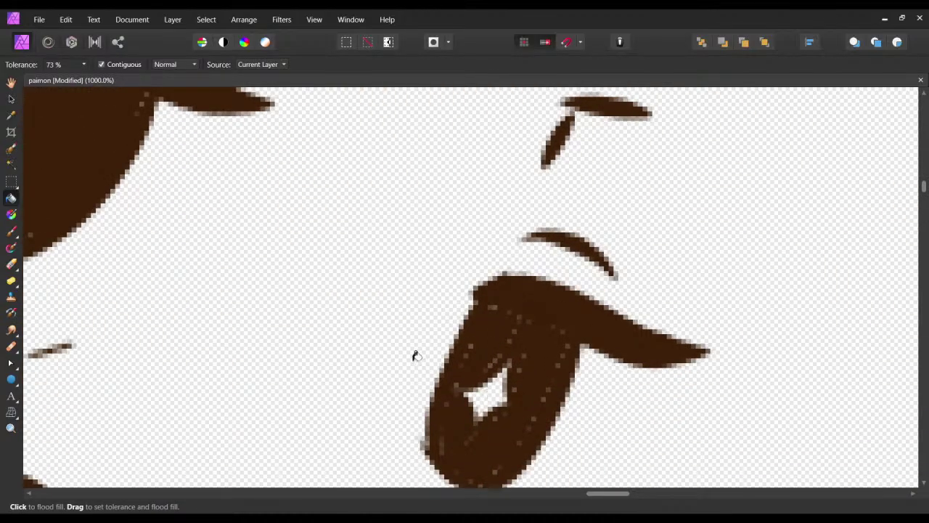
pyautogui.click(215, 268)
pyautogui.hotkey('ctrl', 'z')
pyautogui.hotkey('ctrl', 'z')
pyautogui.hotkey('ctrl', 'shift', 'z')
pyautogui.click(496, 389)
pyautogui.hotkey('ctrl', 'z')
# Lower the fill tolerance and retry filling the smaller eye's star highlight, undoing the result.
pyautogui.moveTo(87, 74); pyautogui.dragTo(66, 79)
pyautogui.click(496, 392)
pyautogui.click(485, 392)
pyautogui.hotkey('ctrl', 'z')
# Paint the smaller eye's star highlight pale yellow with the 13.5 px brush.
pyautogui.click(12, 149)
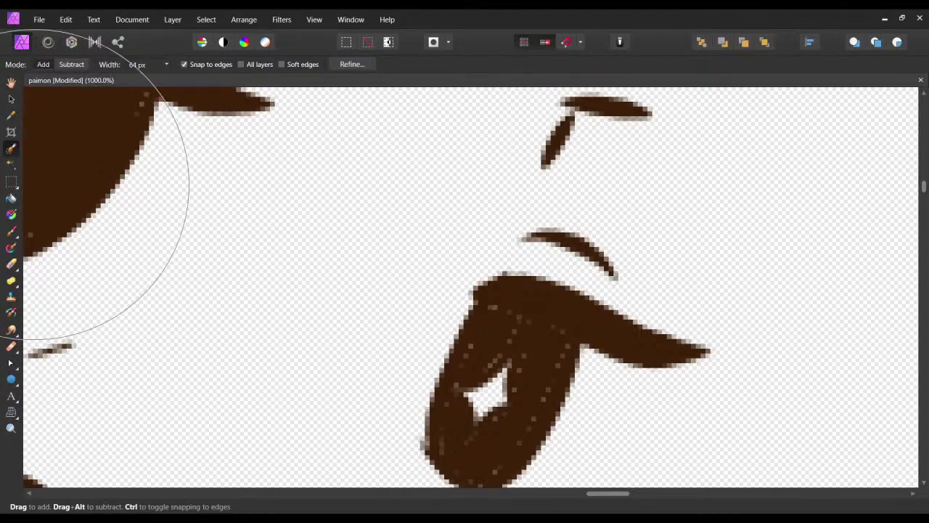
pyautogui.click(11, 231)
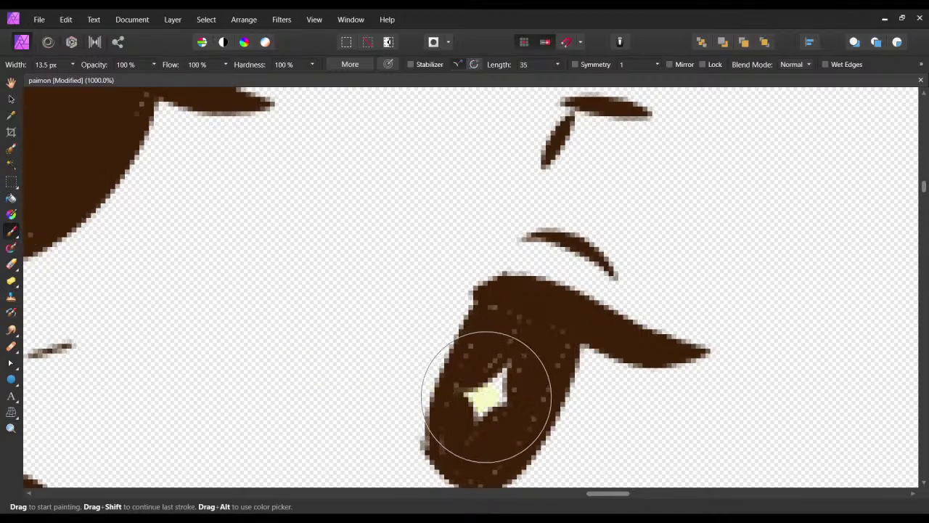
pyautogui.moveTo(496, 374); pyautogui.dragTo(482, 388)
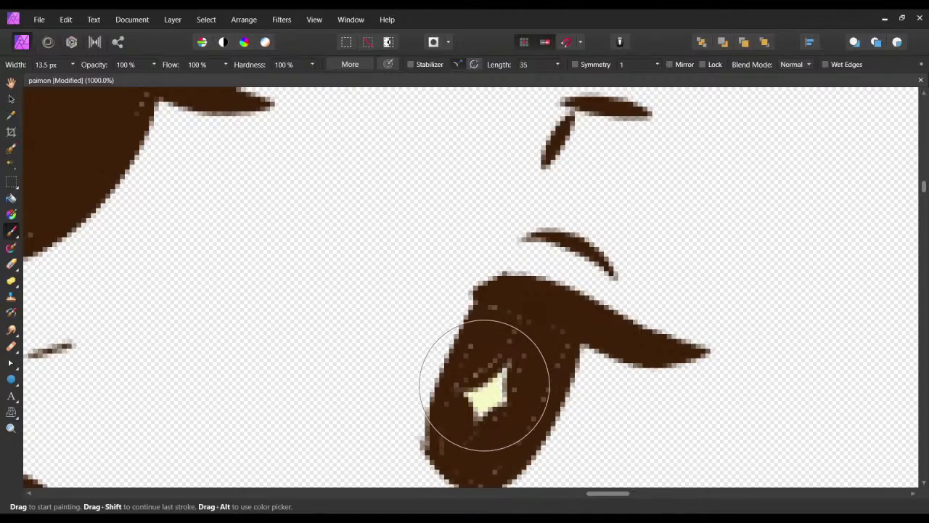
# Paint over the light specks inside the smaller eye's iris with dark brown.
pyautogui.moveTo(500, 343); pyautogui.dragTo(523, 323)
pyautogui.hotkey('ctrl', 'z')
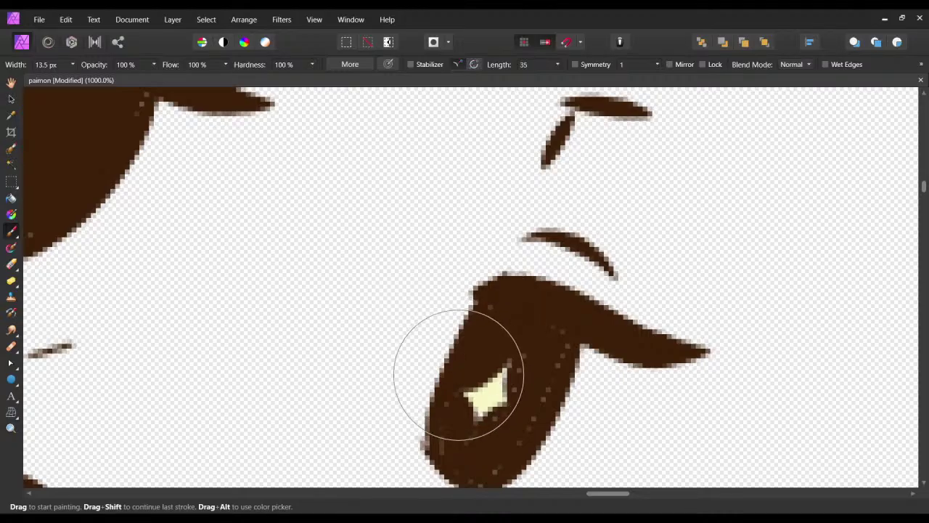
pyautogui.scroll(-3, 453, 431)
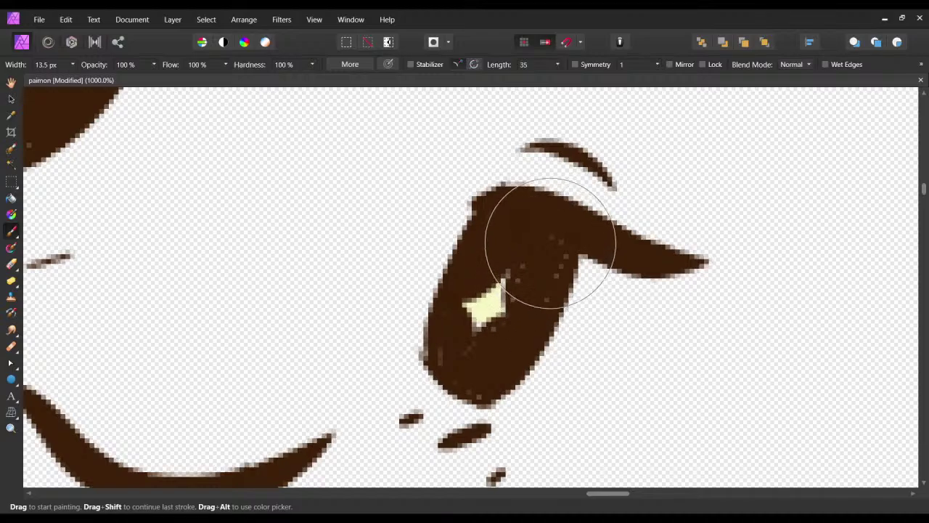
pyautogui.moveTo(562, 251)
pyautogui.mouseDown()
pyautogui.moveTo(552, 278)
pyautogui.moveTo(527, 275)
pyautogui.moveTo(539, 311)
pyautogui.moveTo(525, 313)
pyautogui.mouseUp()
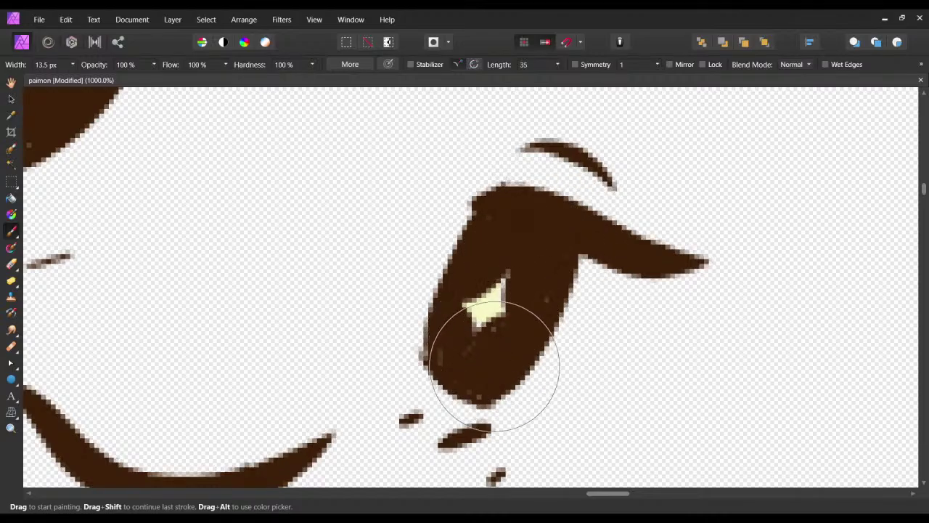
pyautogui.moveTo(547, 252)
pyautogui.mouseDown()
pyautogui.moveTo(528, 310)
pyautogui.moveTo(492, 220)
pyautogui.mouseUp()
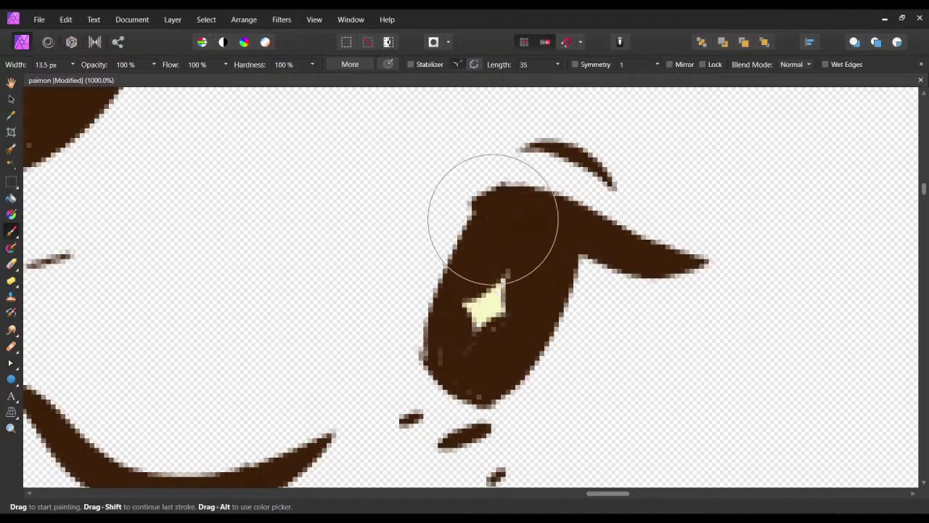
pyautogui.hscroll(-1, 485, 309)
pyautogui.moveTo(485, 309); pyautogui.dragTo(602, 228)
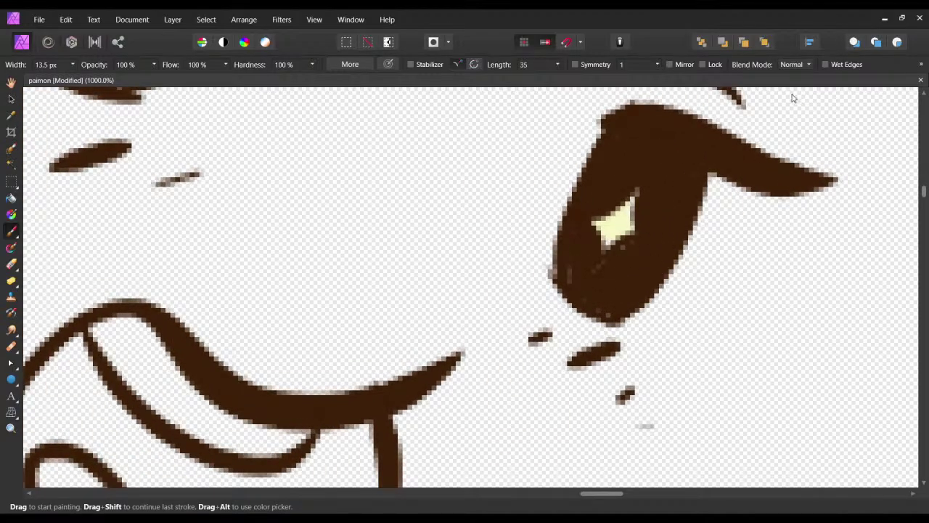
# Review the whole face and check the colouring of both eyes against the palette swatches.
pyautogui.hotkey('ctrl', '-')
pyautogui.hotkey('ctrl', '-')
pyautogui.hotkey('ctrl', '-')
pyautogui.hotkey('ctrl', '-')
pyautogui.hotkey('ctrl', '-')
pyautogui.hotkey('ctrl', '-')
pyautogui.hotkey('ctrl', '-')
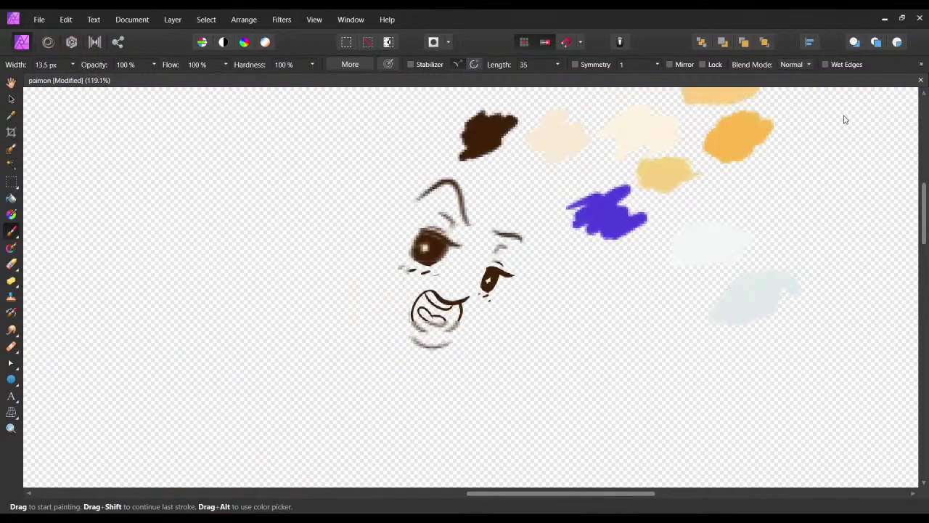
pyautogui.hotkey('ctrl', '+')
pyautogui.scroll(5, 850, 120)
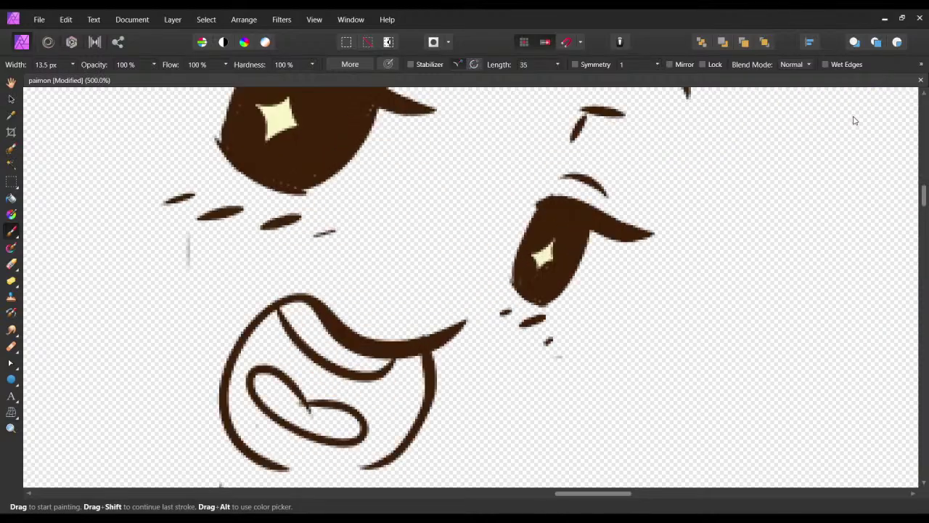
pyautogui.moveTo(452, 254); pyautogui.dragTo(513, 348)
pyautogui.moveTo(442, 338); pyautogui.dragTo(433, 348)
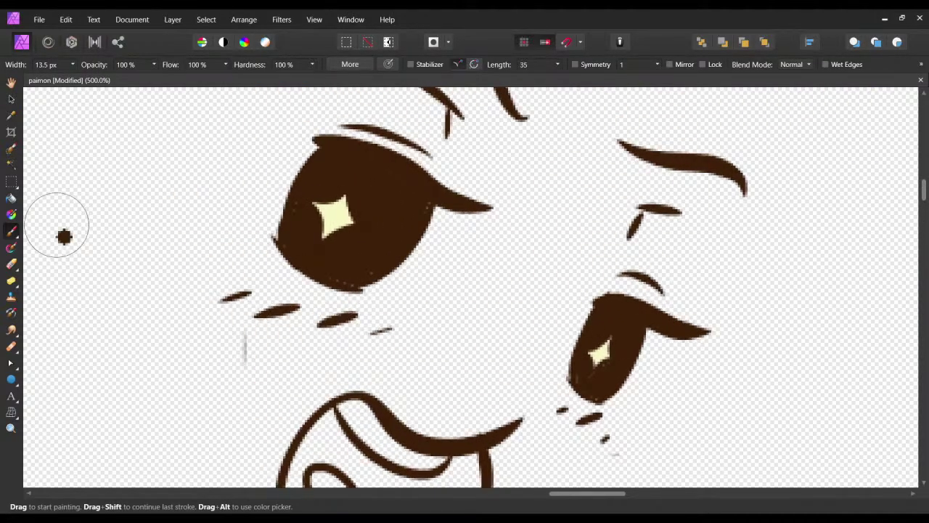
# Find the near-white swatch among the palette blobs beside the face and pick it as the current colour.
pyautogui.click(11, 264)
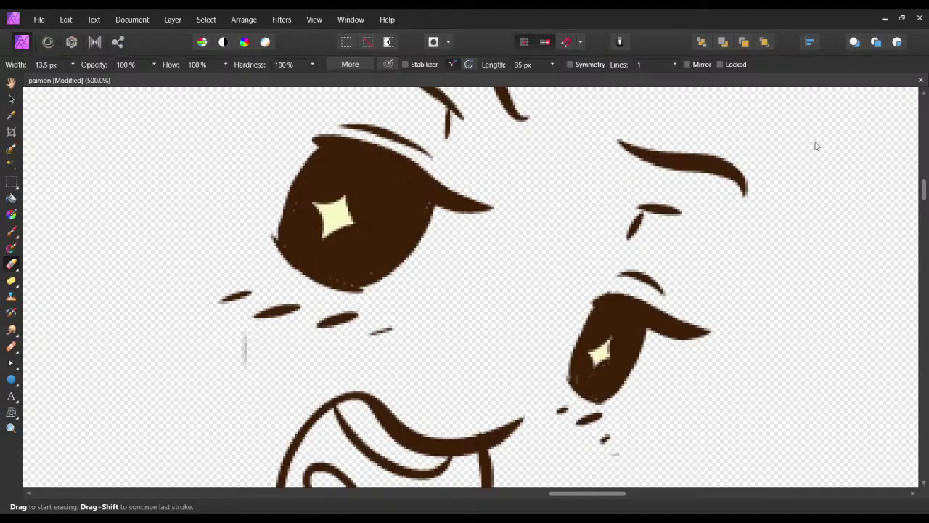
pyautogui.click(896, 170)
pyautogui.keyDown('alt'); pyautogui.click(896, 175); pyautogui.keyUp('alt')
pyautogui.moveTo(662, 269)
pyautogui.mouseDown()
pyautogui.moveTo(605, 193)
pyautogui.moveTo(611, 178)
pyautogui.mouseUp()
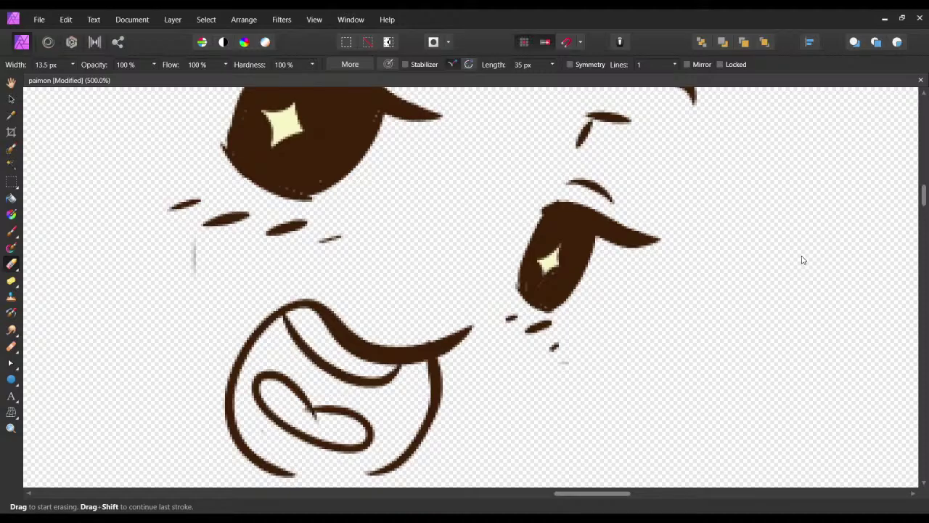
pyautogui.moveTo(648, 196)
pyautogui.mouseDown()
pyautogui.moveTo(617, 251)
pyautogui.moveTo(458, 424)
pyautogui.mouseUp()
pyautogui.moveTo(595, 250)
pyautogui.mouseDown()
pyautogui.moveTo(329, 465)
pyautogui.moveTo(423, 349)
pyautogui.moveTo(530, 338)
pyautogui.moveTo(546, 300)
pyautogui.moveTo(618, 261)
pyautogui.mouseUp()
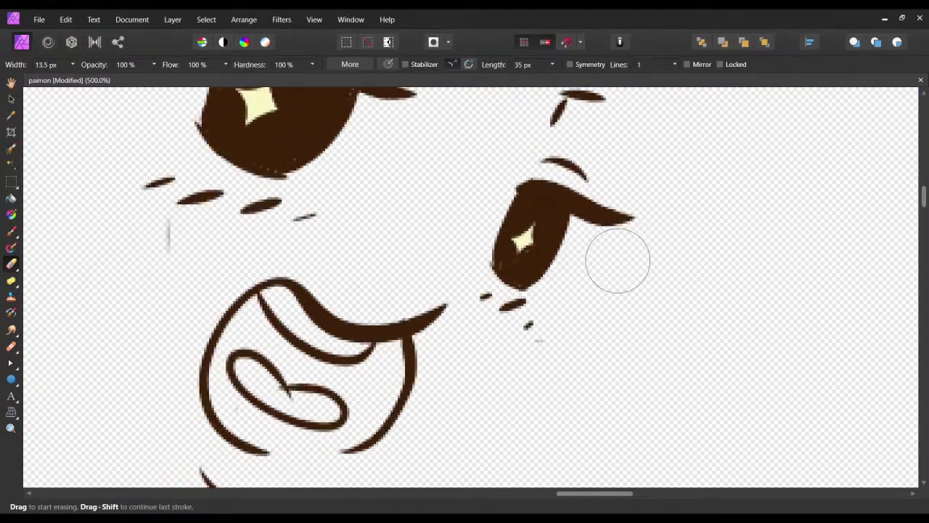
pyautogui.moveTo(574, 292); pyautogui.dragTo(620, 251)
pyautogui.moveTo(847, 128); pyautogui.dragTo(492, 310)
pyautogui.moveTo(798, 121); pyautogui.dragTo(479, 318)
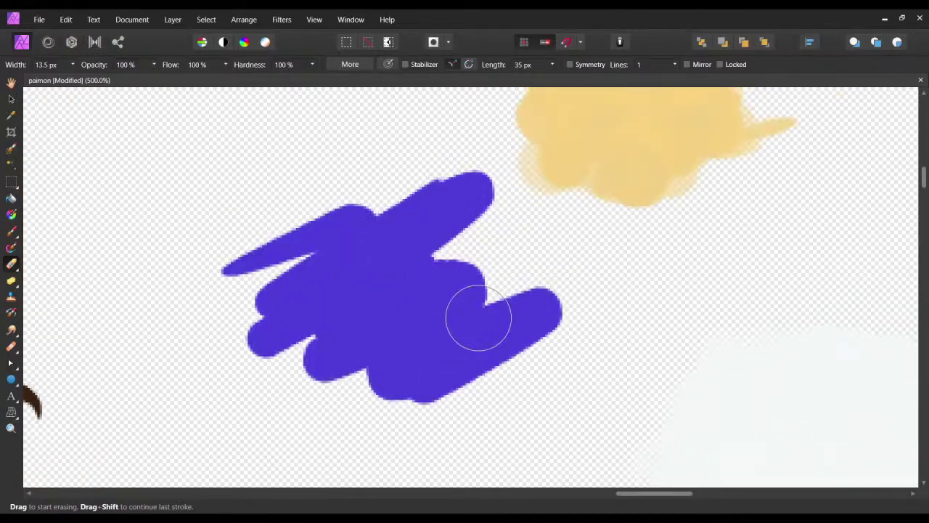
pyautogui.hscroll(10, 479, 318)
pyautogui.scroll(6, 527, 290)
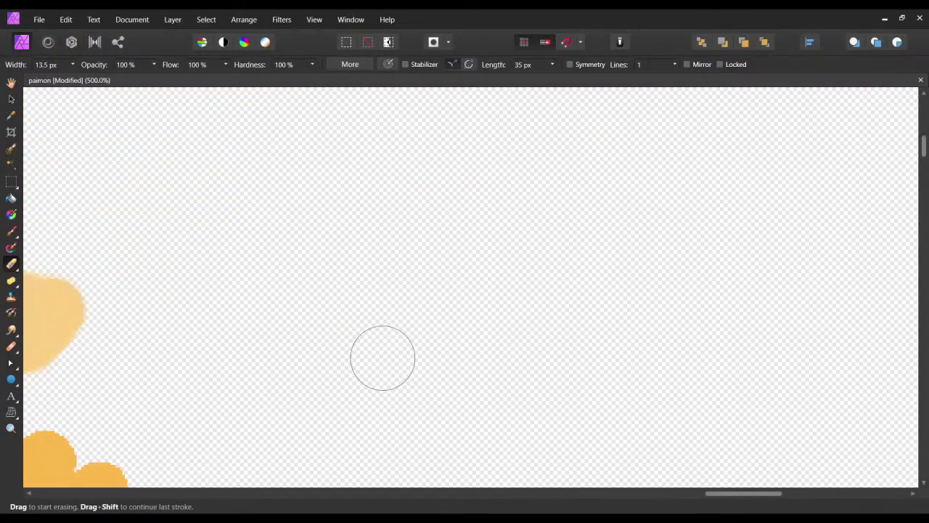
pyautogui.moveTo(383, 358)
pyautogui.mouseDown()
pyautogui.moveTo(508, 230)
pyautogui.moveTo(512, 169)
pyautogui.moveTo(548, 438)
pyautogui.moveTo(265, 483)
pyautogui.mouseUp()
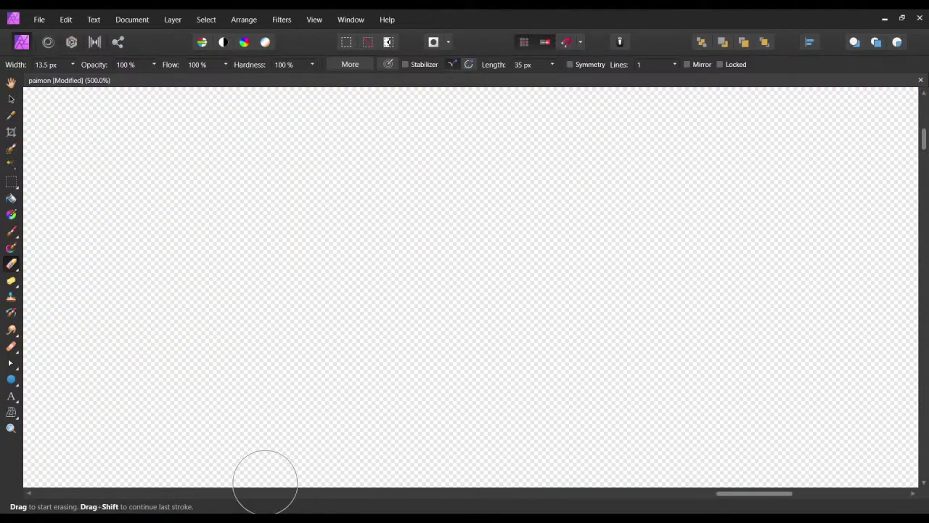
pyautogui.hscroll(-6, 384, 348)
pyautogui.scroll(-5, 455, 317)
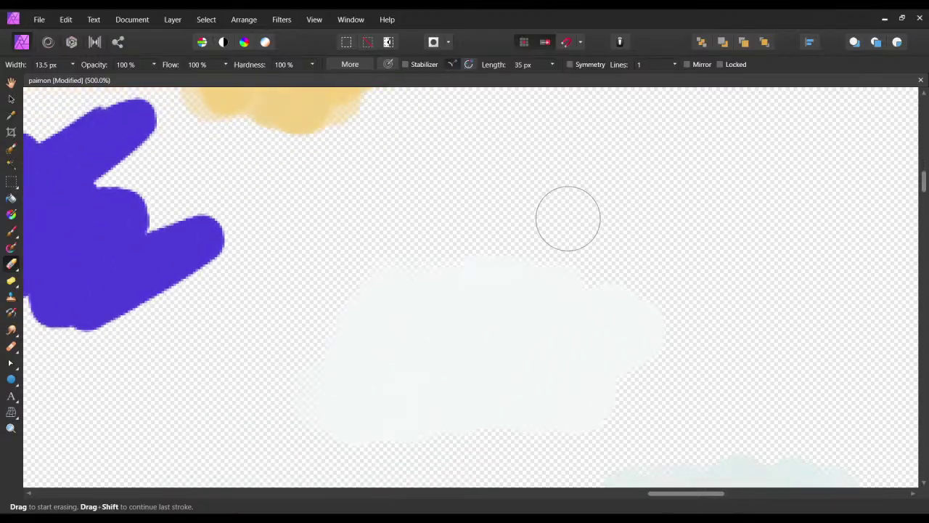
pyautogui.scroll(-3, 568, 217)
pyautogui.hscroll(1, 552, 182)
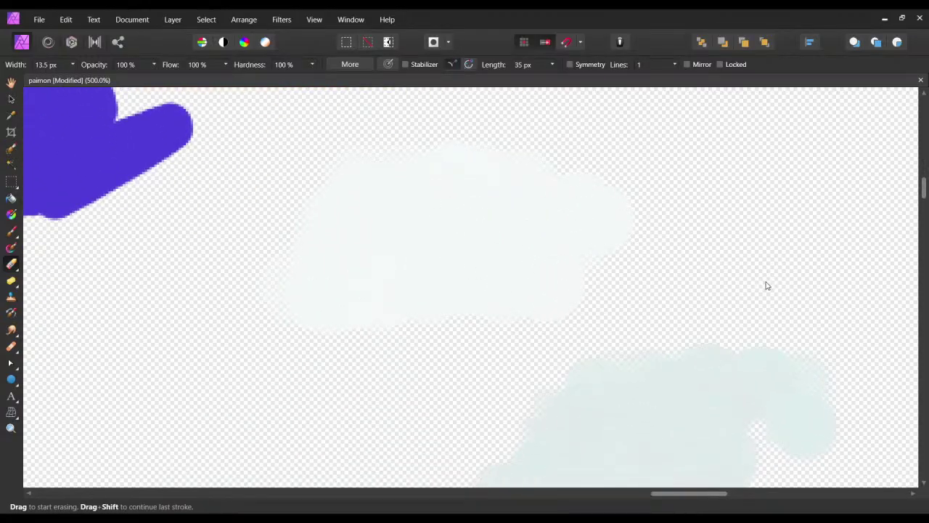
pyautogui.scroll(-5, 700, 253)
pyautogui.hscroll(-8, 700, 254)
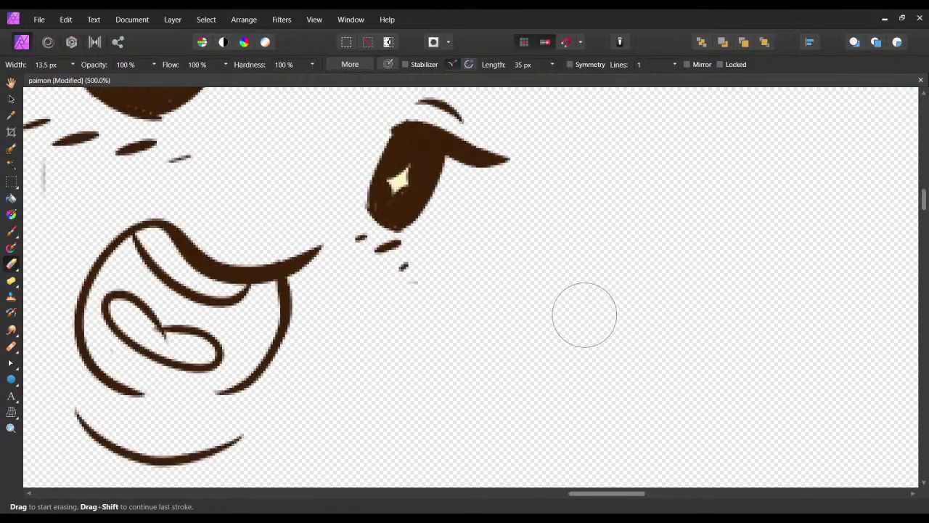
pyautogui.scroll(1, 450, 311)
pyautogui.hscroll(-2, 450, 311)
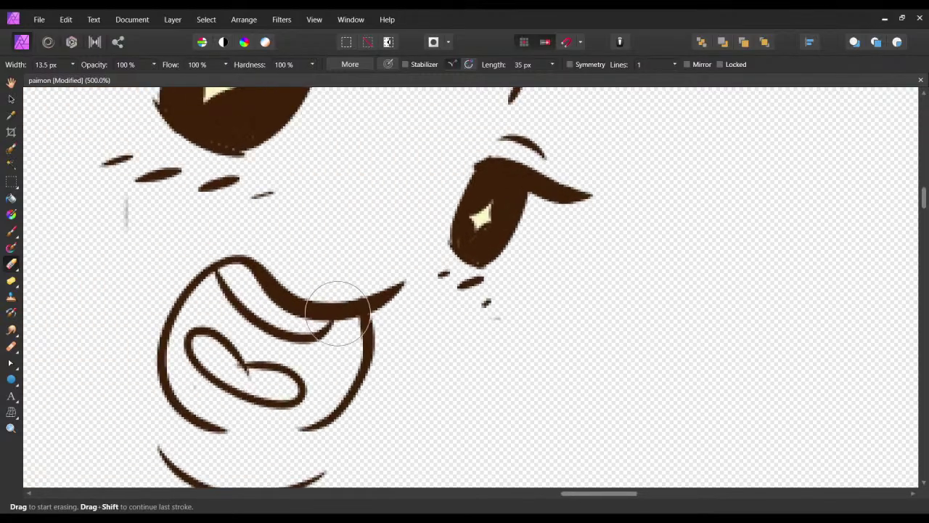
# Try flood-filling the upper teeth with near-white at 29% tolerance, undoing the fill.
pyautogui.click(12, 199)
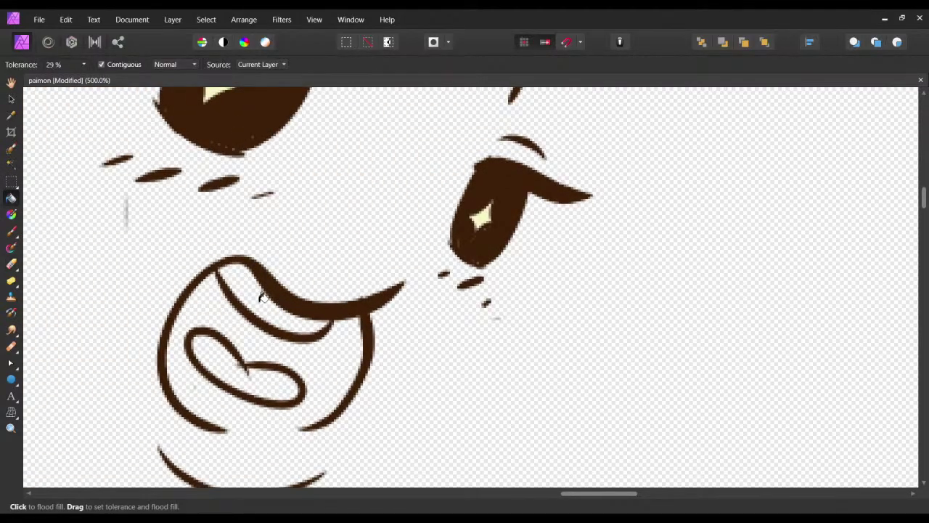
pyautogui.click(273, 320)
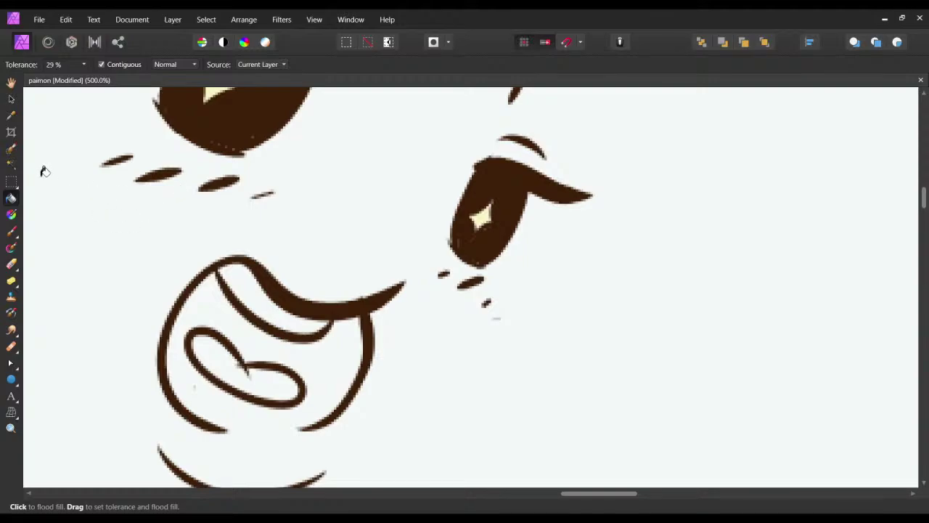
pyautogui.hotkey('ctrl', 'z')
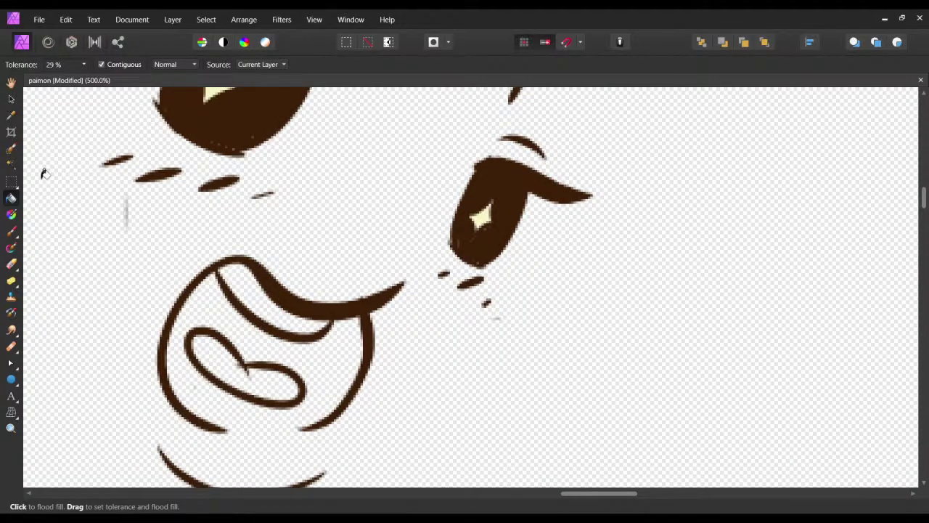
# Try selecting the upper teeth with the 64 px selection brush, then clear the selection.
pyautogui.click(11, 182)
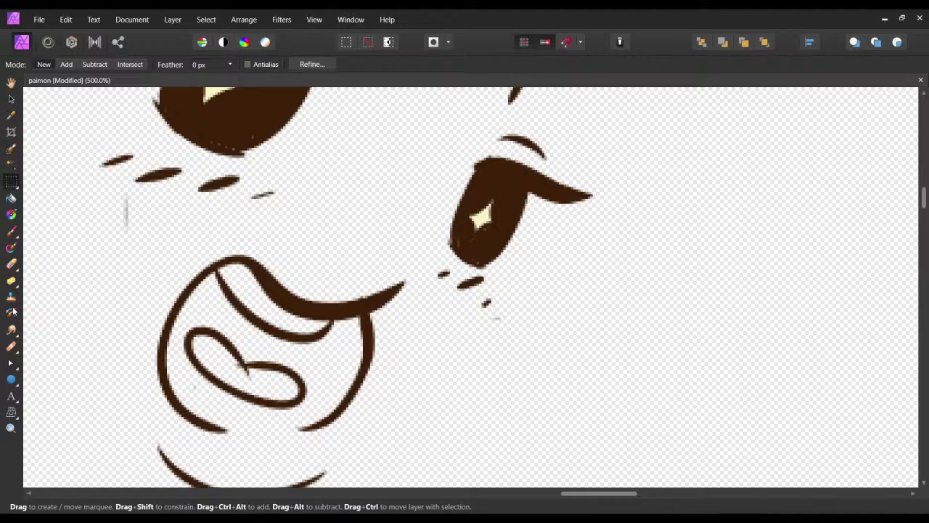
pyautogui.click(10, 248)
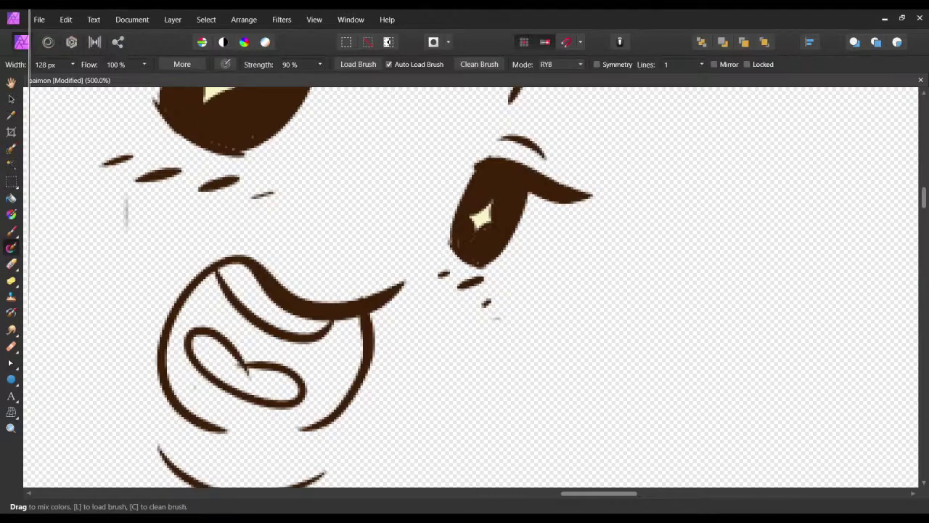
pyautogui.click(11, 148)
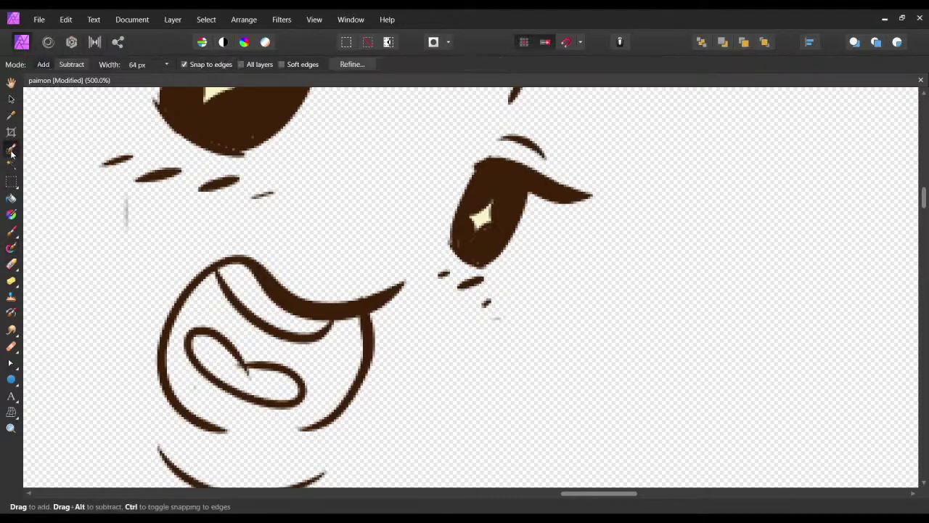
pyautogui.moveTo(257, 300)
pyautogui.mouseDown()
pyautogui.moveTo(290, 304)
pyautogui.moveTo(293, 367)
pyautogui.moveTo(178, 396)
pyautogui.moveTo(142, 332)
pyautogui.moveTo(165, 330)
pyautogui.moveTo(182, 343)
pyautogui.moveTo(200, 326)
pyautogui.moveTo(282, 318)
pyautogui.mouseUp()
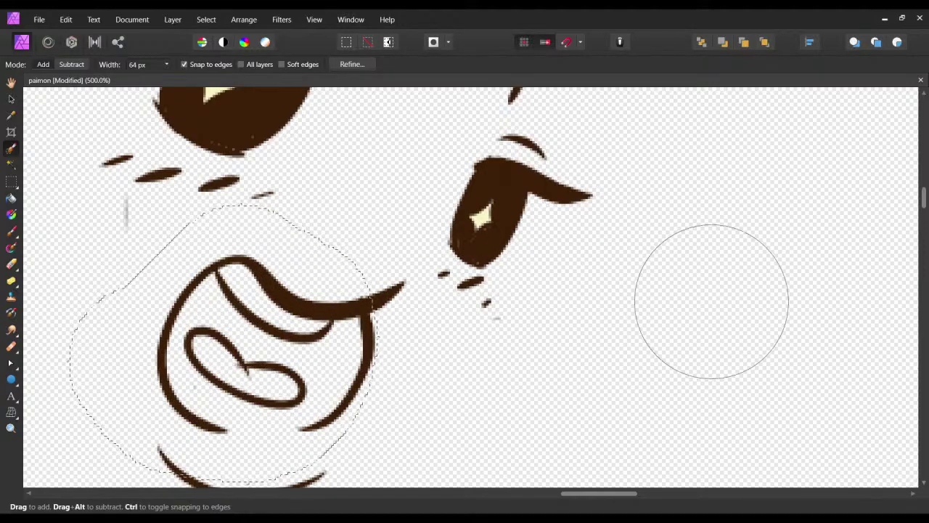
pyautogui.hotkey('ctrl', 'd')
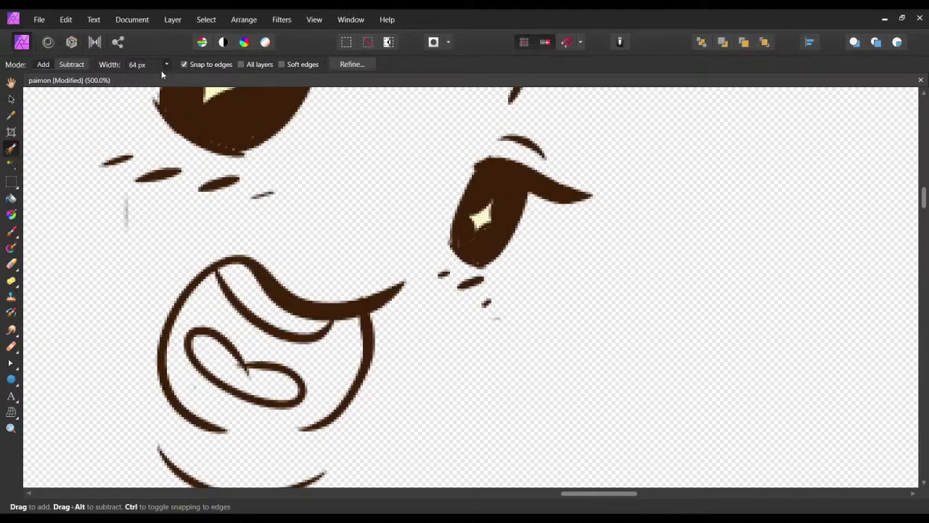
# Set the selection brush width to 13 px and select the upper teeth area inside the mouth.
pyautogui.moveTo(162, 71); pyautogui.dragTo(142, 83)
pyautogui.moveTo(269, 310)
pyautogui.mouseDown()
pyautogui.moveTo(269, 301)
pyautogui.moveTo(249, 291)
pyautogui.mouseUp()
pyautogui.moveTo(853, 112); pyautogui.dragTo(857, 111)
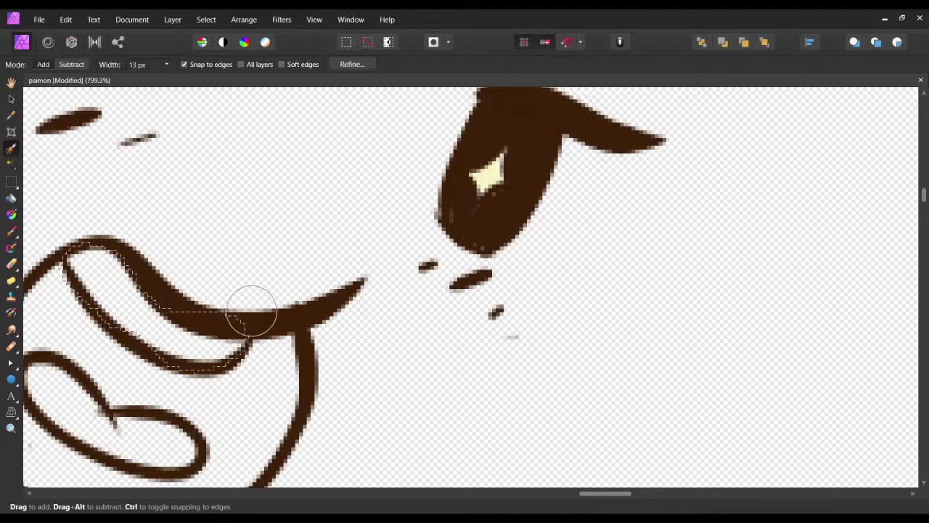
pyautogui.moveTo(216, 329); pyautogui.dragTo(387, 326)
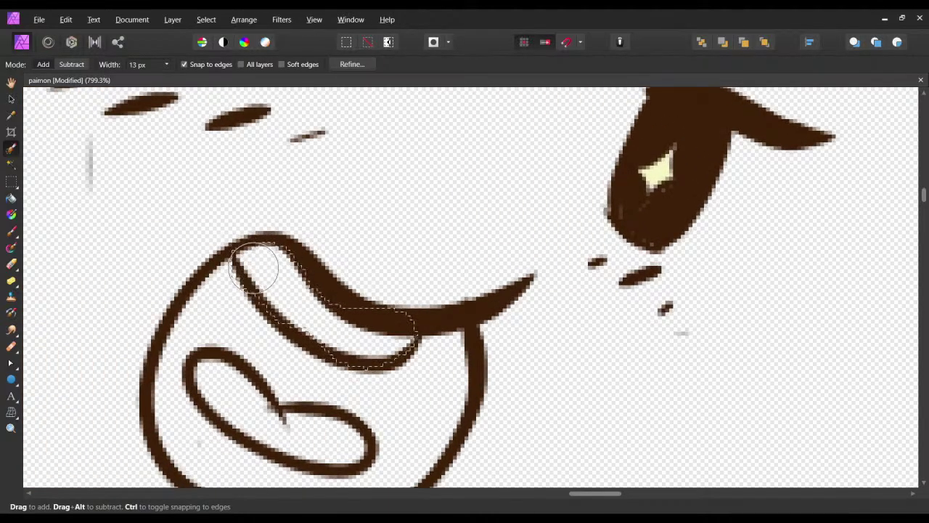
pyautogui.moveTo(281, 305); pyautogui.dragTo(304, 328)
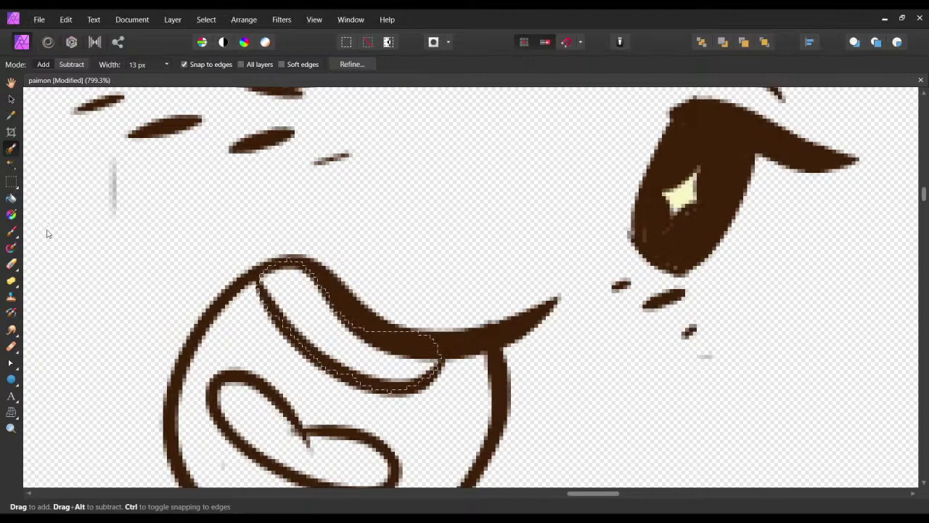
# Paint the selected upper teeth near-white with the 13.5 px brush.
pyautogui.click(11, 231)
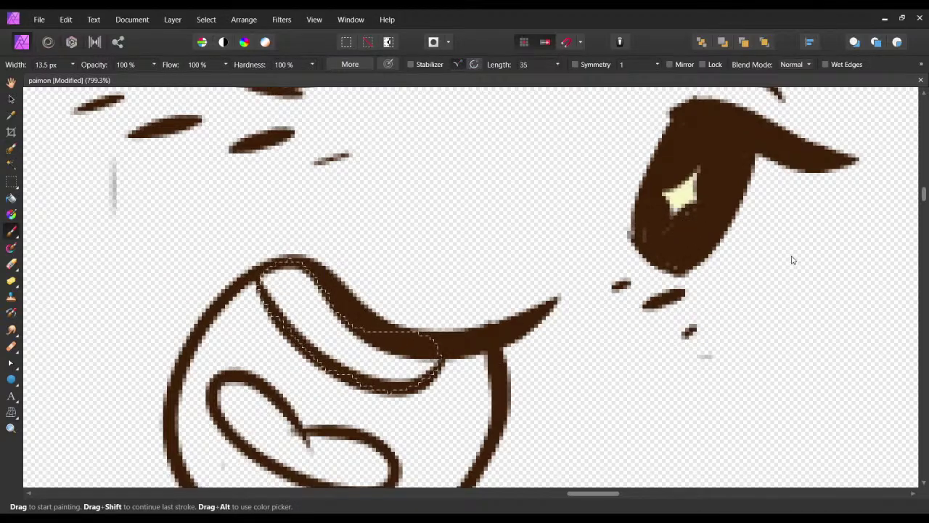
pyautogui.moveTo(320, 239); pyautogui.dragTo(311, 291)
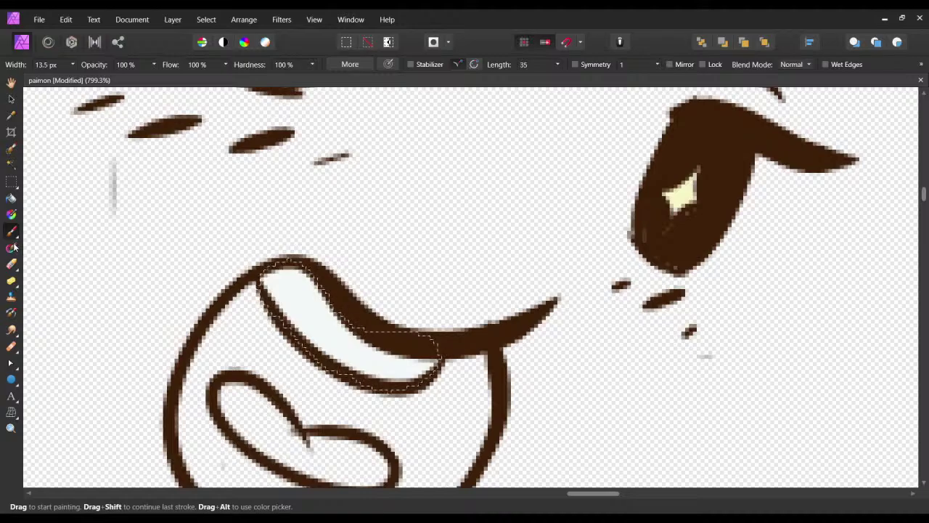
pyautogui.click(11, 148)
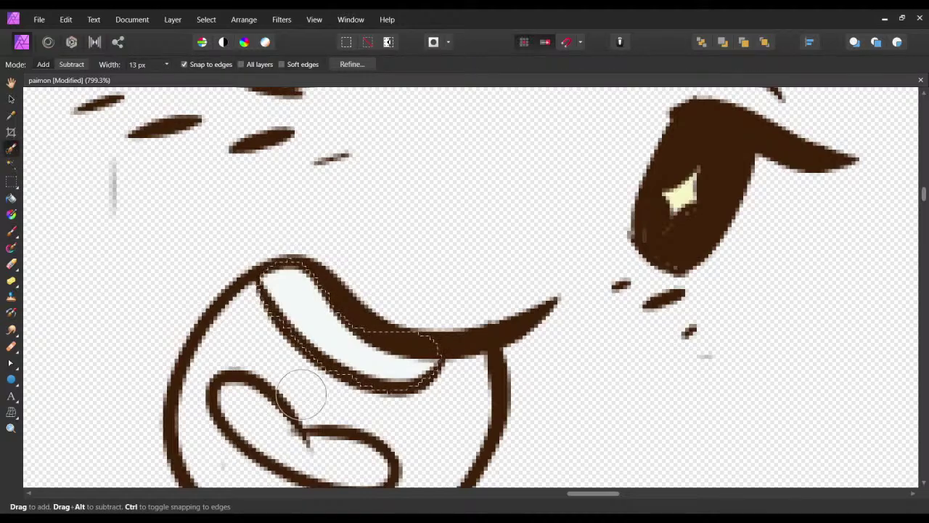
# Try selecting the mouth interior along its outer edge with the 13 px selection brush, clearing the selection.
pyautogui.scroll(-2, 311, 384)
pyautogui.moveTo(289, 397); pyautogui.dragTo(329, 416)
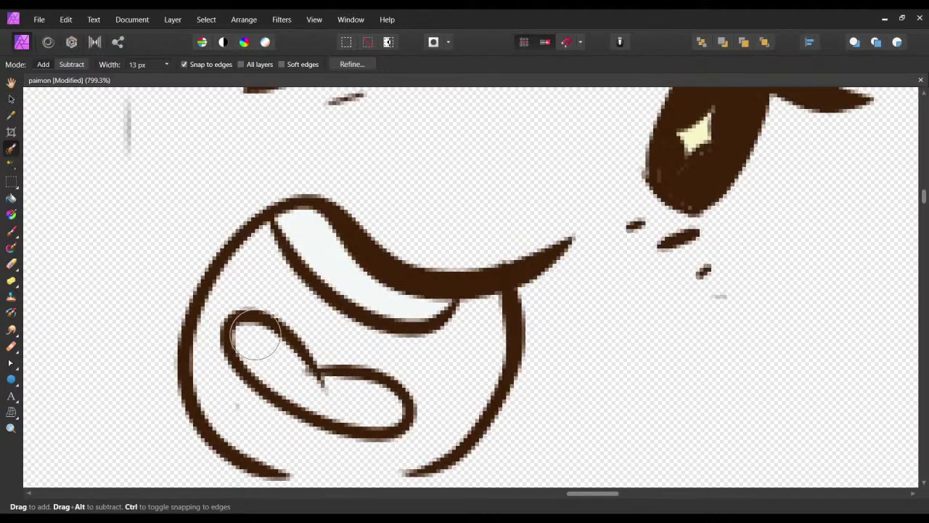
pyautogui.moveTo(224, 279)
pyautogui.mouseDown()
pyautogui.moveTo(210, 420)
pyautogui.moveTo(276, 467)
pyautogui.moveTo(239, 410)
pyautogui.moveTo(291, 465)
pyautogui.moveTo(298, 461)
pyautogui.mouseUp()
pyautogui.hotkey('ctrl', '-')
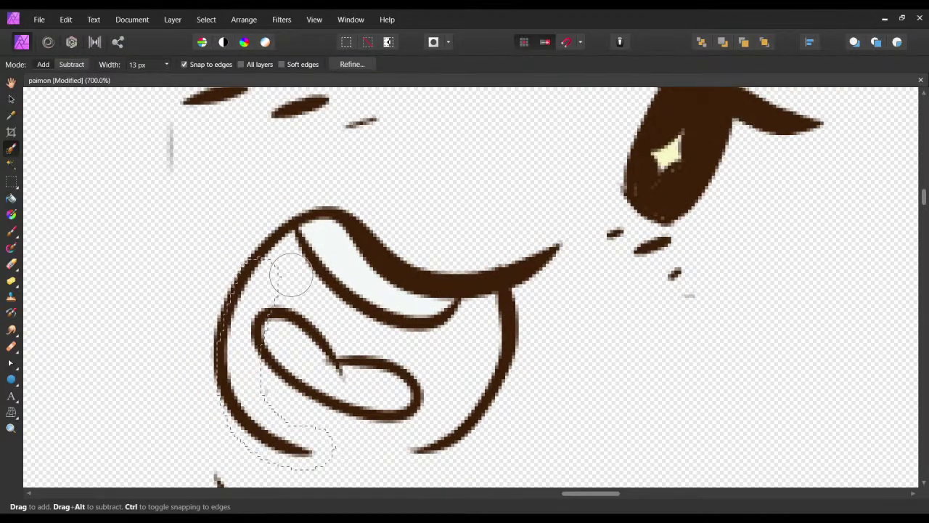
pyautogui.hotkey('ctrl', 'd')
# Select the mouth interior around the teeth and tongue with the 13 px selection brush, turning off edge snapping to refine the tongue boundary.
pyautogui.moveTo(314, 294)
pyautogui.mouseDown()
pyautogui.moveTo(373, 270)
pyautogui.moveTo(378, 260)
pyautogui.moveTo(349, 260)
pyautogui.moveTo(300, 338)
pyautogui.moveTo(320, 424)
pyautogui.moveTo(345, 444)
pyautogui.moveTo(286, 348)
pyautogui.moveTo(285, 396)
pyautogui.moveTo(344, 452)
pyautogui.moveTo(311, 415)
pyautogui.moveTo(370, 456)
pyautogui.moveTo(439, 446)
pyautogui.moveTo(506, 420)
pyautogui.moveTo(433, 445)
pyautogui.mouseUp()
pyautogui.moveTo(525, 321)
pyautogui.mouseDown()
pyautogui.moveTo(517, 386)
pyautogui.moveTo(432, 344)
pyautogui.moveTo(381, 422)
pyautogui.moveTo(401, 399)
pyautogui.moveTo(396, 361)
pyautogui.moveTo(415, 356)
pyautogui.moveTo(413, 282)
pyautogui.moveTo(387, 244)
pyautogui.moveTo(369, 259)
pyautogui.moveTo(416, 291)
pyautogui.moveTo(352, 230)
pyautogui.moveTo(393, 280)
pyautogui.moveTo(456, 302)
pyautogui.moveTo(479, 291)
pyautogui.moveTo(476, 314)
pyautogui.mouseUp()
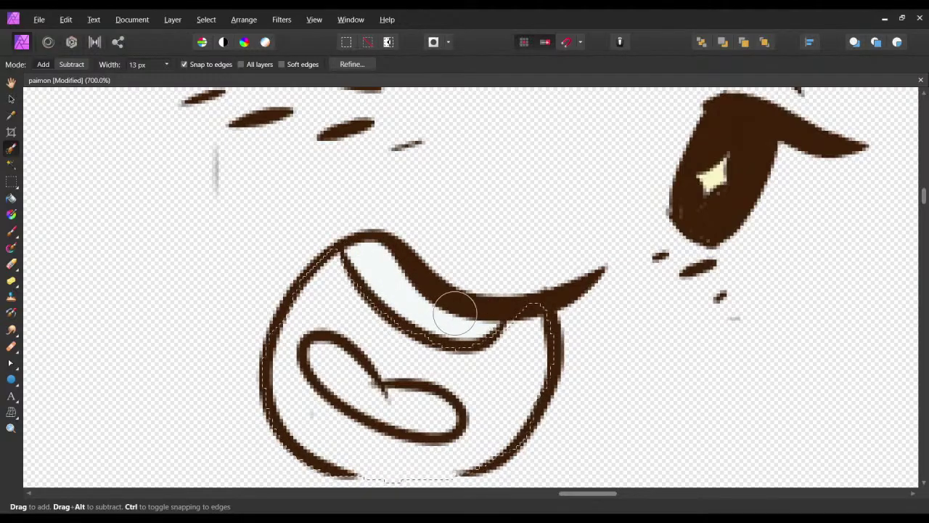
pyautogui.scroll(-1, 473, 317)
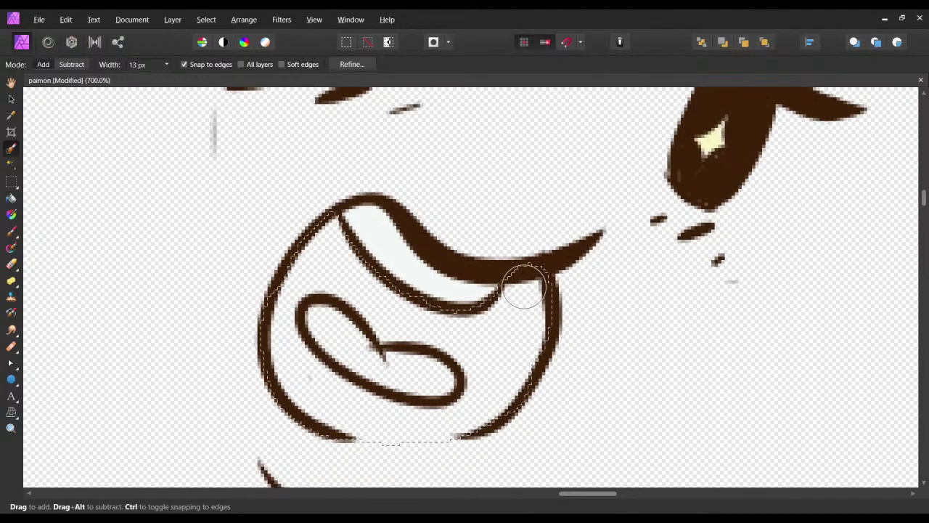
pyautogui.scroll(-2, 517, 309)
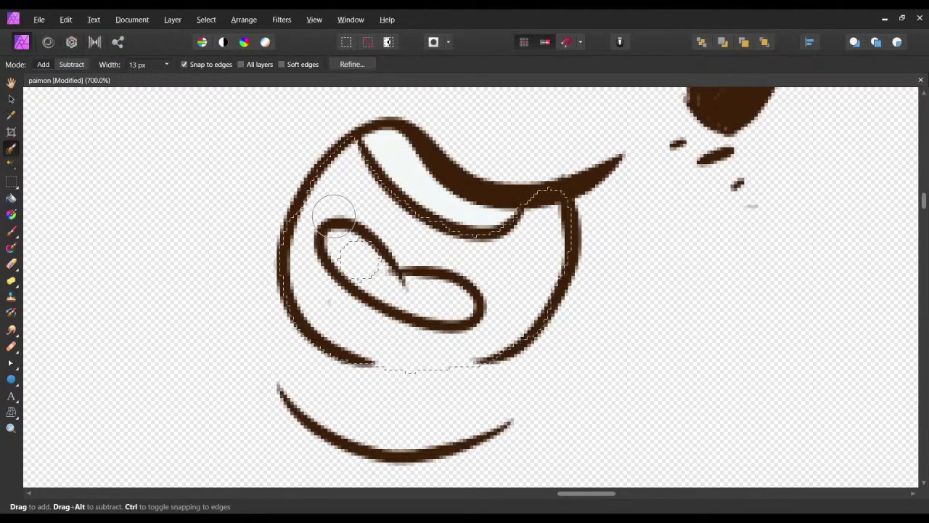
pyautogui.click(186, 65)
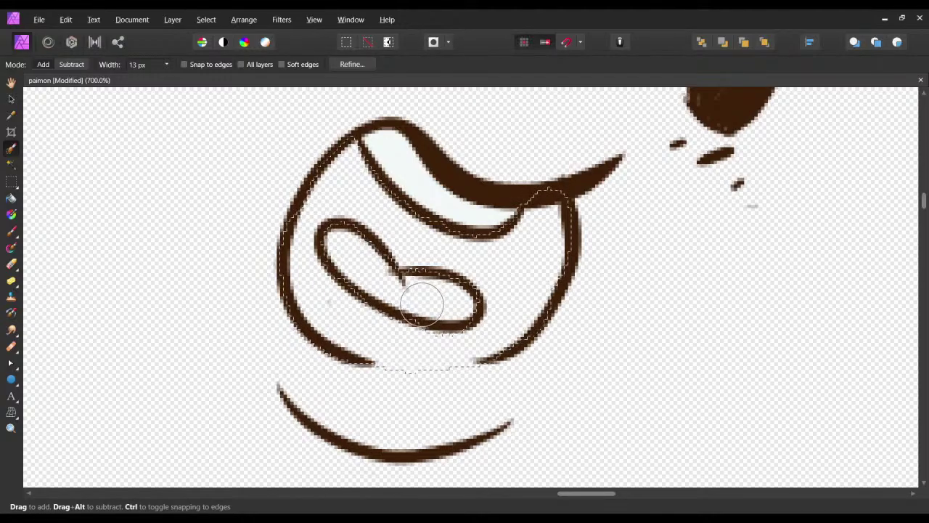
pyautogui.moveTo(423, 353); pyautogui.dragTo(448, 342)
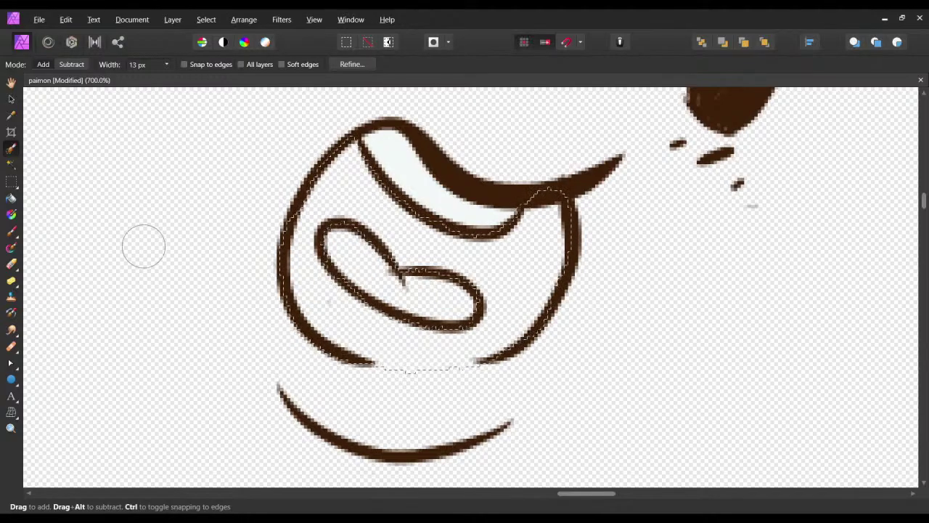
# Paint the selected mouth interior light pink with a 42 px brush, clear the selection and undo the stray stroke on the tongue.
pyautogui.click(12, 232)
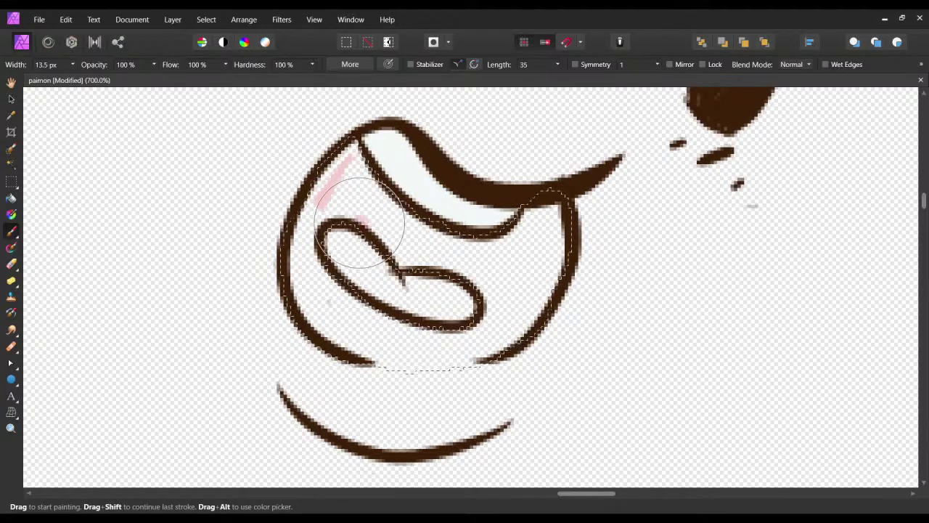
pyautogui.click(72, 63)
pyautogui.moveTo(77, 76); pyautogui.dragTo(95, 81)
pyautogui.moveTo(326, 274)
pyautogui.mouseDown()
pyautogui.moveTo(349, 254)
pyautogui.moveTo(350, 159)
pyautogui.moveTo(335, 175)
pyautogui.moveTo(357, 352)
pyautogui.moveTo(333, 169)
pyautogui.mouseUp()
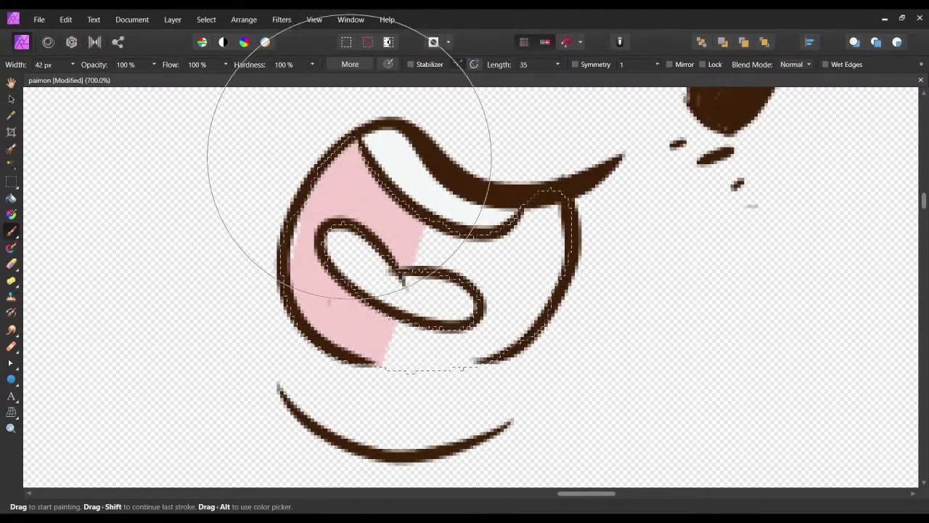
pyautogui.moveTo(396, 285); pyautogui.dragTo(459, 307)
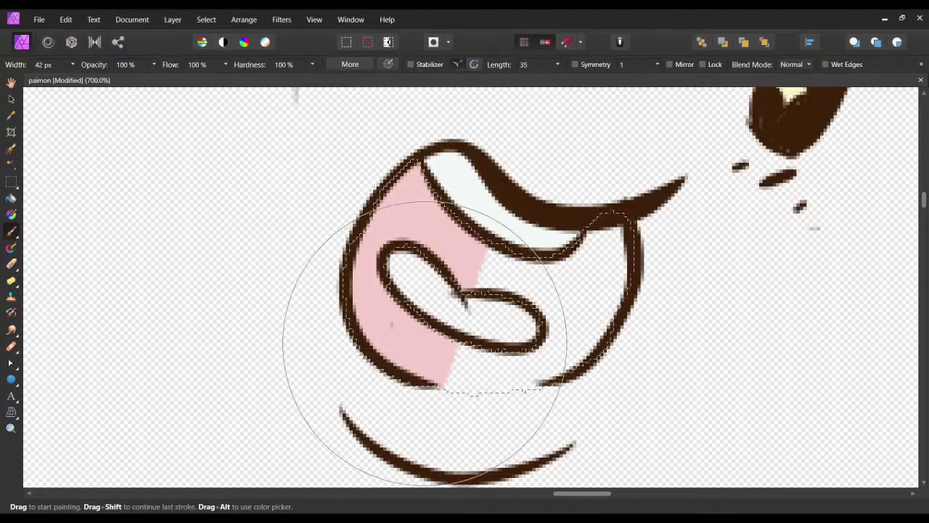
pyautogui.moveTo(415, 332)
pyautogui.mouseDown()
pyautogui.moveTo(551, 160)
pyautogui.moveTo(554, 309)
pyautogui.moveTo(527, 345)
pyautogui.moveTo(509, 331)
pyautogui.moveTo(600, 215)
pyautogui.moveTo(620, 211)
pyautogui.moveTo(584, 280)
pyautogui.moveTo(541, 286)
pyautogui.moveTo(488, 312)
pyautogui.moveTo(523, 314)
pyautogui.moveTo(530, 340)
pyautogui.moveTo(517, 345)
pyautogui.moveTo(513, 336)
pyautogui.moveTo(529, 333)
pyautogui.moveTo(497, 329)
pyautogui.moveTo(481, 345)
pyautogui.mouseUp()
pyautogui.hotkey('ctrl', 'd')
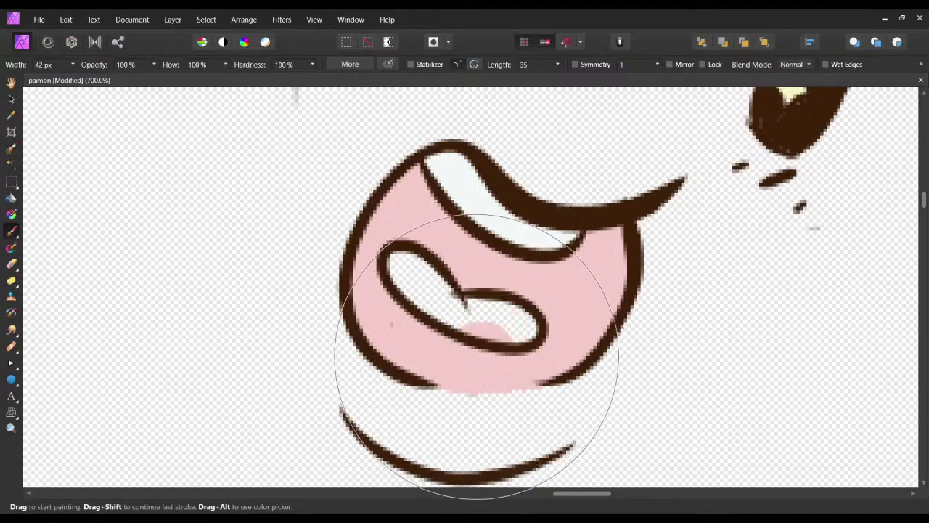
pyautogui.hotkey('ctrl', 'z')
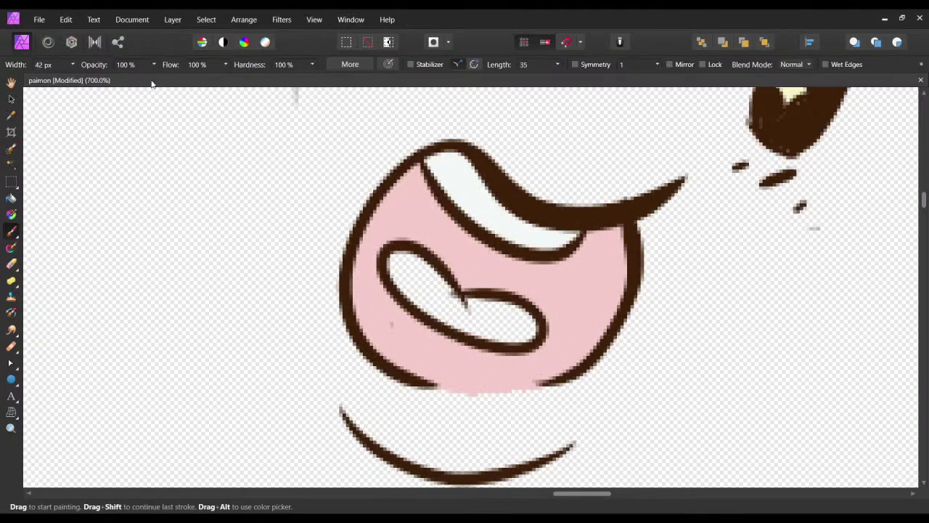
# Set the paint brush width to 21 px and try touching up the mouth's lower edge in light pink, undoing the strokes.
pyautogui.click(73, 64)
pyautogui.moveTo(75, 77); pyautogui.dragTo(60, 80)
pyautogui.moveTo(438, 373); pyautogui.dragTo(417, 357)
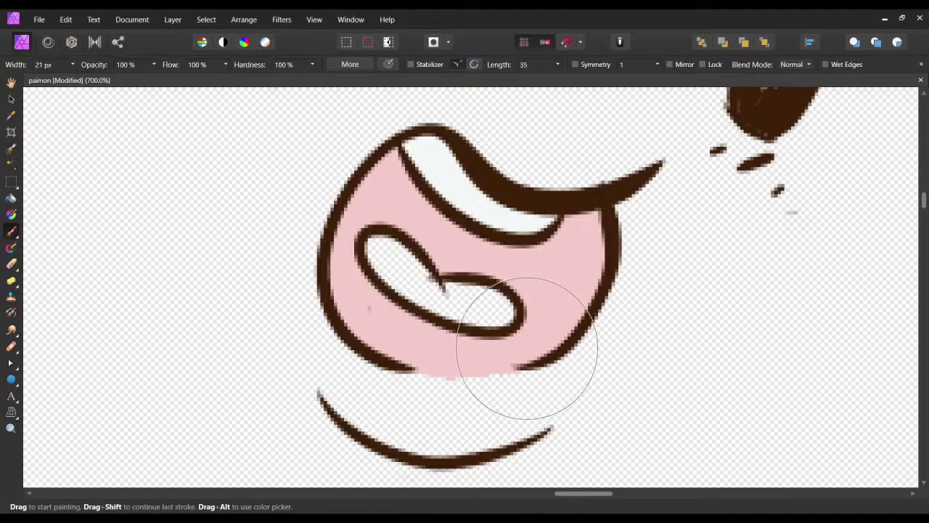
pyautogui.moveTo(527, 348); pyautogui.dragTo(483, 384)
pyautogui.hotkey('ctrl', 'z')
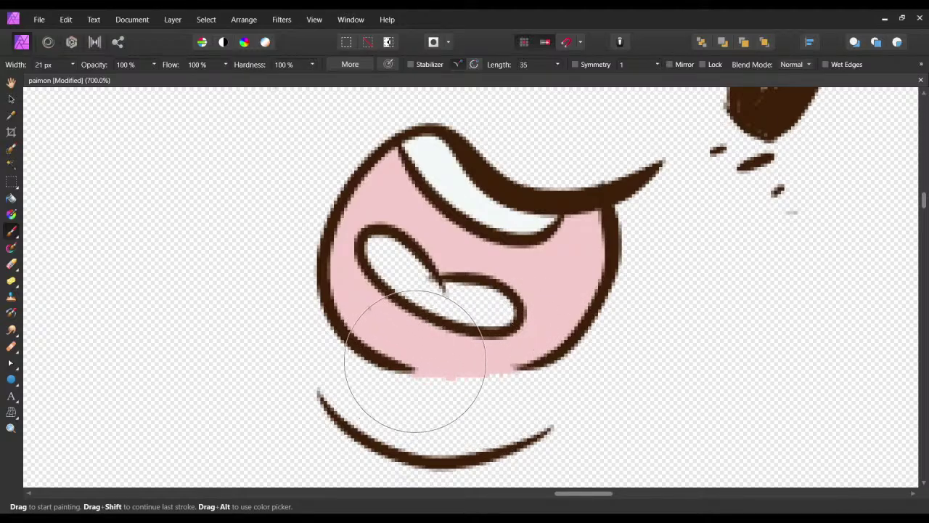
pyautogui.click(50, 186)
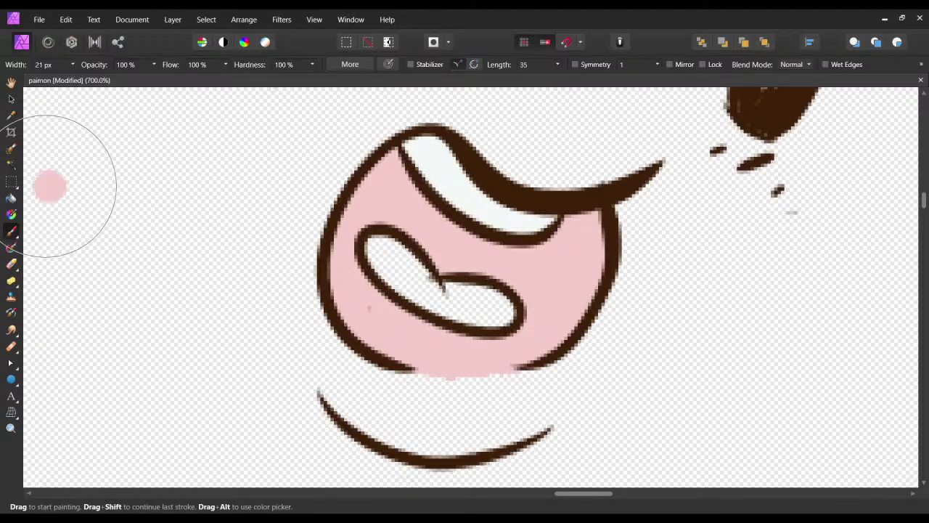
pyautogui.hotkey('ctrl', 'z')
# Smooth the jagged pink edge in the gap at the bottom of the mouth with the 13.5 px eraser.
pyautogui.click(11, 264)
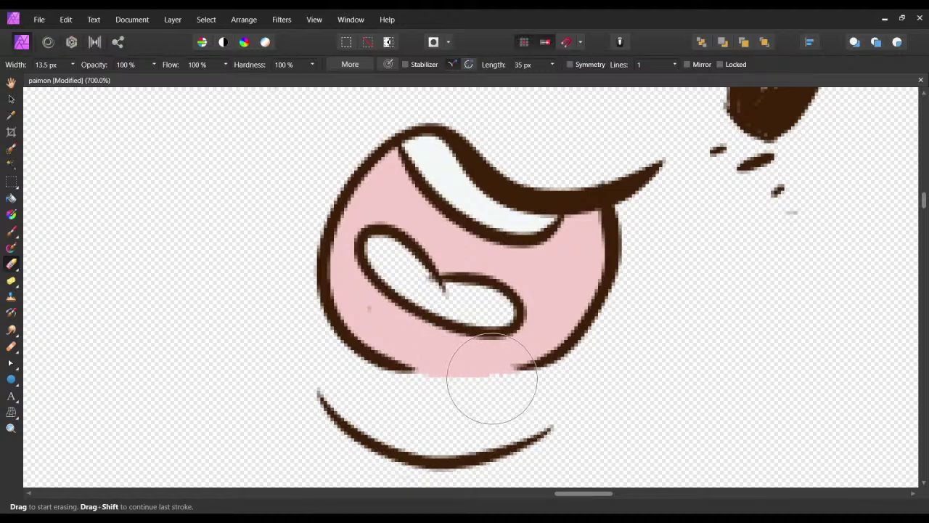
pyautogui.moveTo(492, 378); pyautogui.dragTo(411, 382)
pyautogui.moveTo(519, 372)
pyautogui.mouseDown()
pyautogui.moveTo(459, 379)
pyautogui.moveTo(418, 365)
pyautogui.mouseUp()
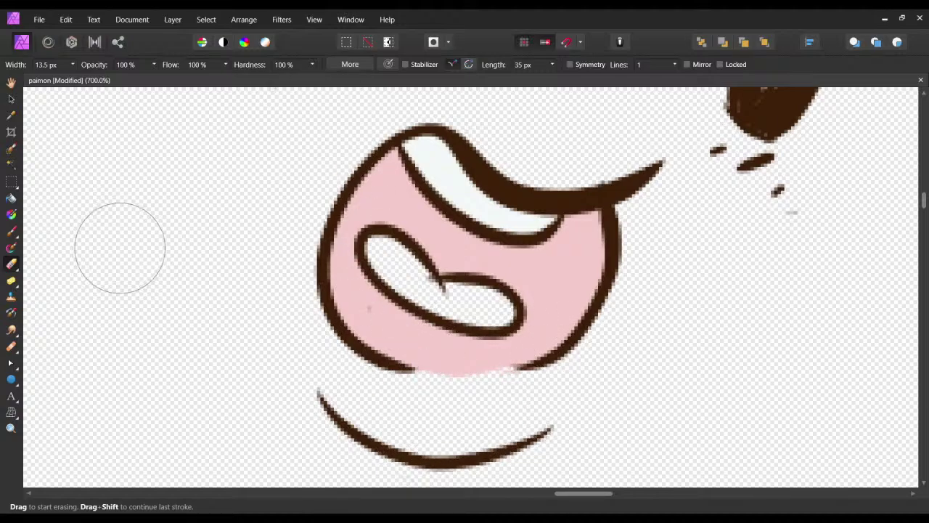
# Try selecting the tongue with the 13 px selection brush, clearing the selection.
pyautogui.click(11, 199)
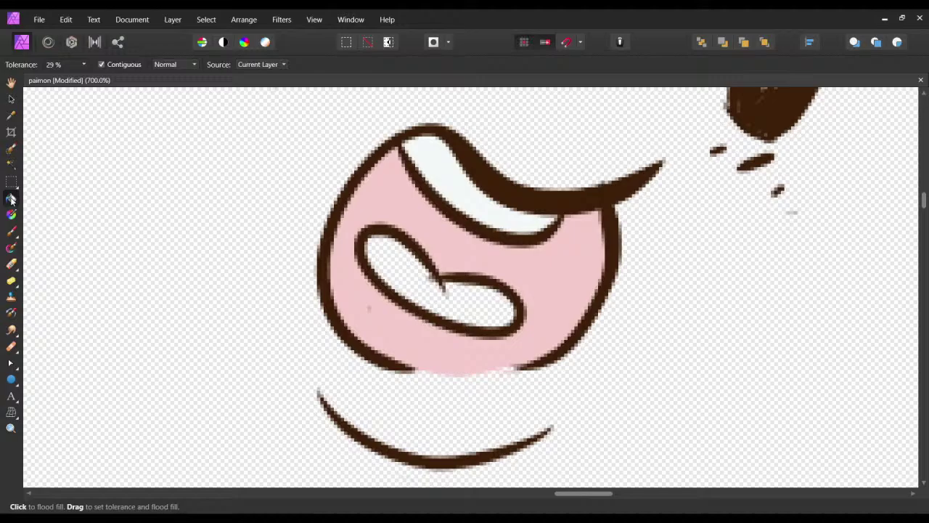
pyautogui.click(11, 148)
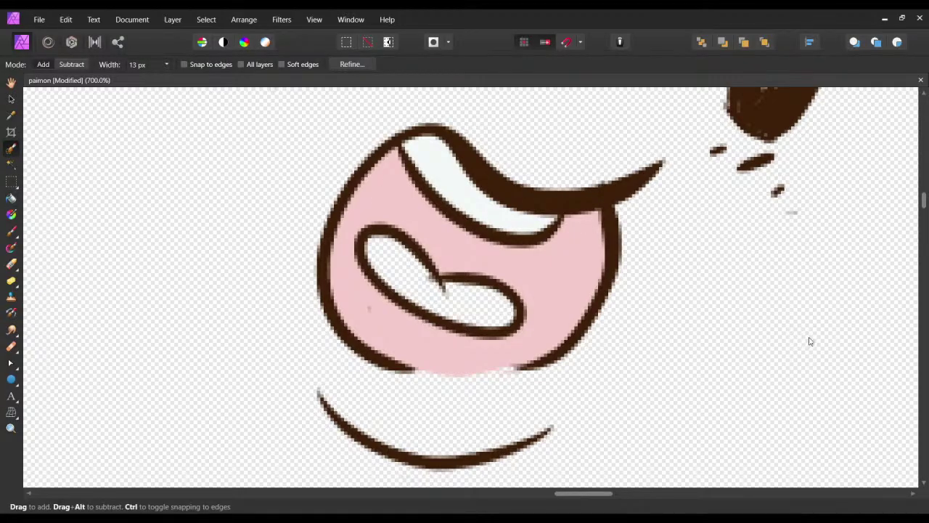
pyautogui.moveTo(394, 265); pyautogui.dragTo(391, 269)
pyautogui.hotkey('ctrl', 'd')
# Paint the whole tongue a darker pink with the 21 px brush and save the document.
pyautogui.click(13, 231)
pyautogui.moveTo(388, 273)
pyautogui.mouseDown()
pyautogui.moveTo(374, 246)
pyautogui.moveTo(392, 265)
pyautogui.moveTo(394, 245)
pyautogui.moveTo(434, 282)
pyautogui.mouseUp()
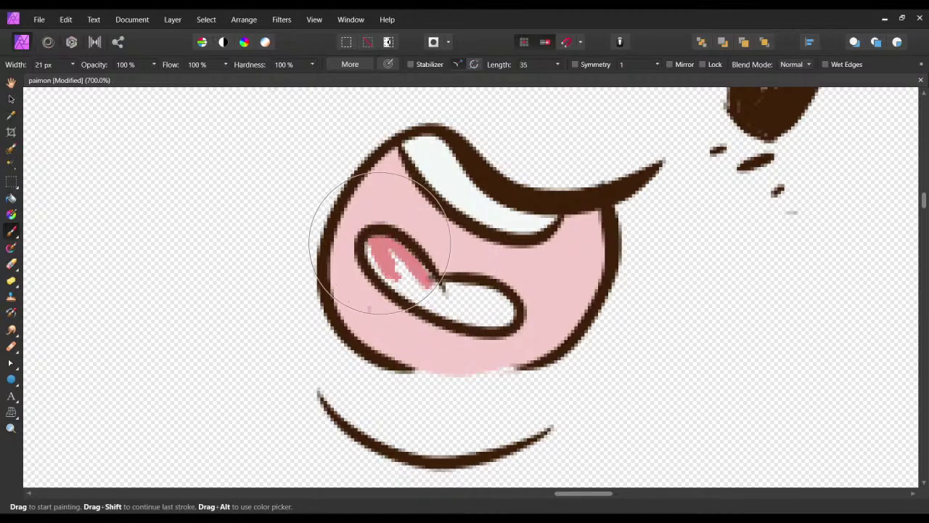
pyautogui.moveTo(380, 241)
pyautogui.mouseDown()
pyautogui.moveTo(385, 277)
pyautogui.moveTo(417, 293)
pyautogui.moveTo(425, 281)
pyautogui.moveTo(397, 279)
pyautogui.moveTo(395, 270)
pyautogui.moveTo(420, 291)
pyautogui.moveTo(406, 262)
pyautogui.moveTo(446, 298)
pyautogui.moveTo(451, 291)
pyautogui.moveTo(442, 296)
pyautogui.moveTo(501, 309)
pyautogui.moveTo(455, 299)
pyautogui.moveTo(479, 293)
pyautogui.moveTo(447, 283)
pyautogui.moveTo(501, 299)
pyautogui.moveTo(451, 309)
pyautogui.moveTo(439, 298)
pyautogui.moveTo(506, 306)
pyautogui.moveTo(500, 313)
pyautogui.moveTo(425, 300)
pyautogui.moveTo(500, 302)
pyautogui.mouseUp()
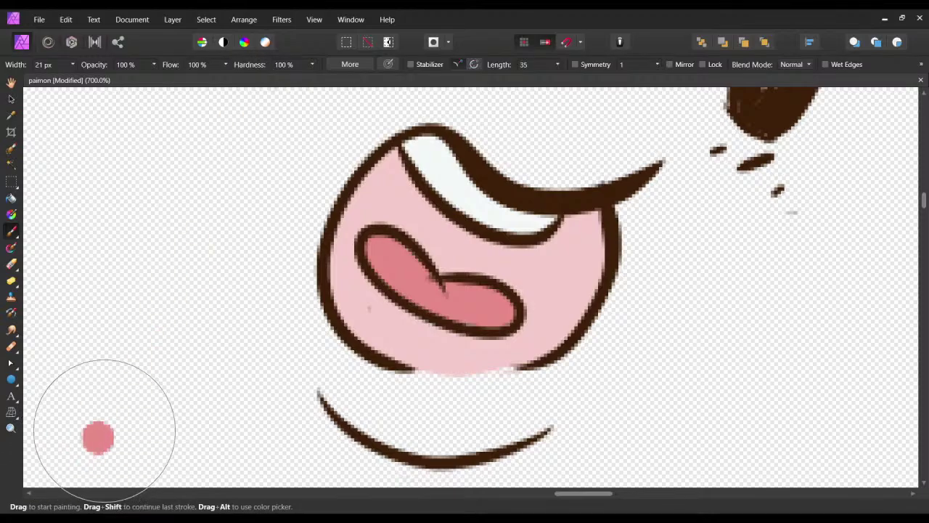
pyautogui.moveTo(210, 382); pyautogui.dragTo(176, 387)
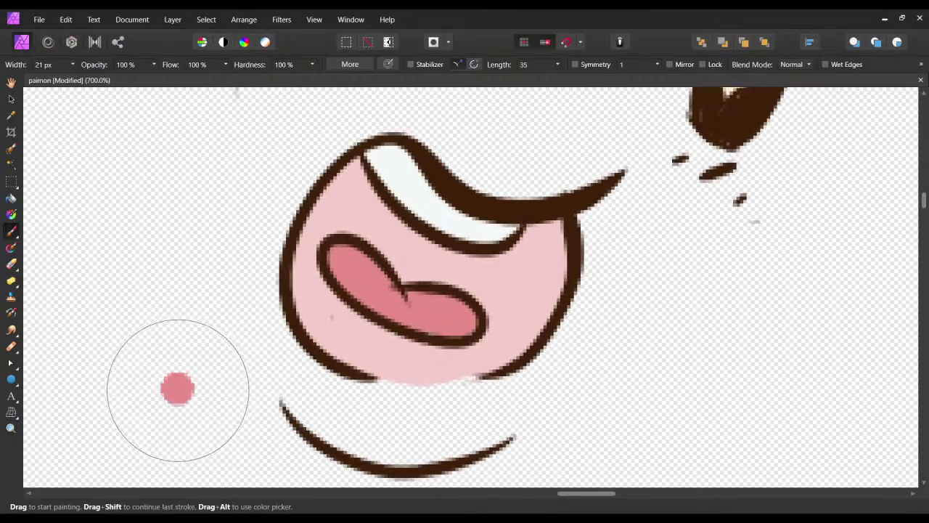
pyautogui.hotkey('ctrl', 's')
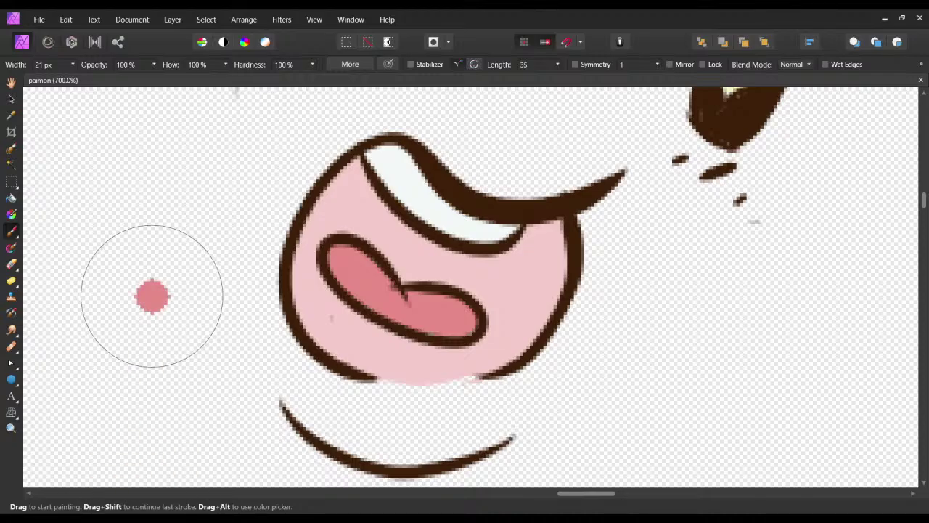
# Show the rest of the character's line art and base colours together with the face, and save the document.
pyautogui.moveTo(780, 129); pyautogui.dragTo(790, 165)
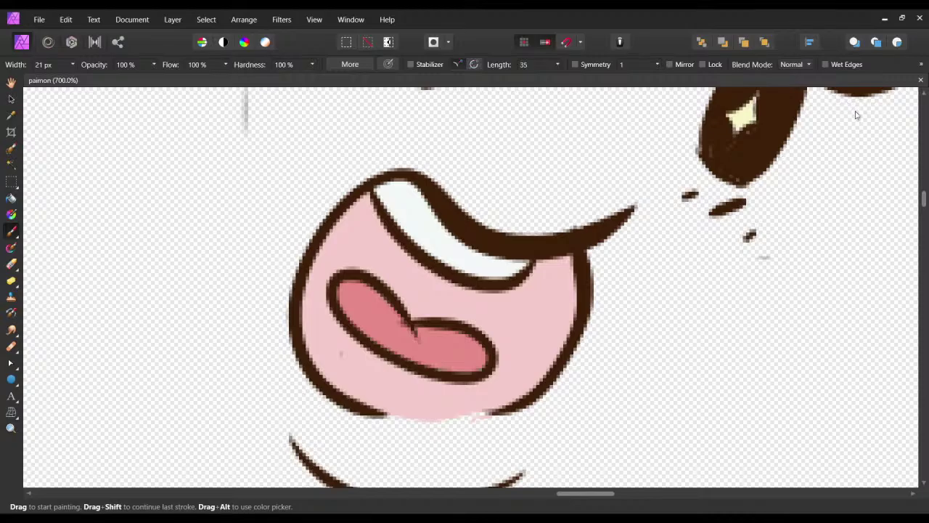
pyautogui.hotkey('ctrl', '0')
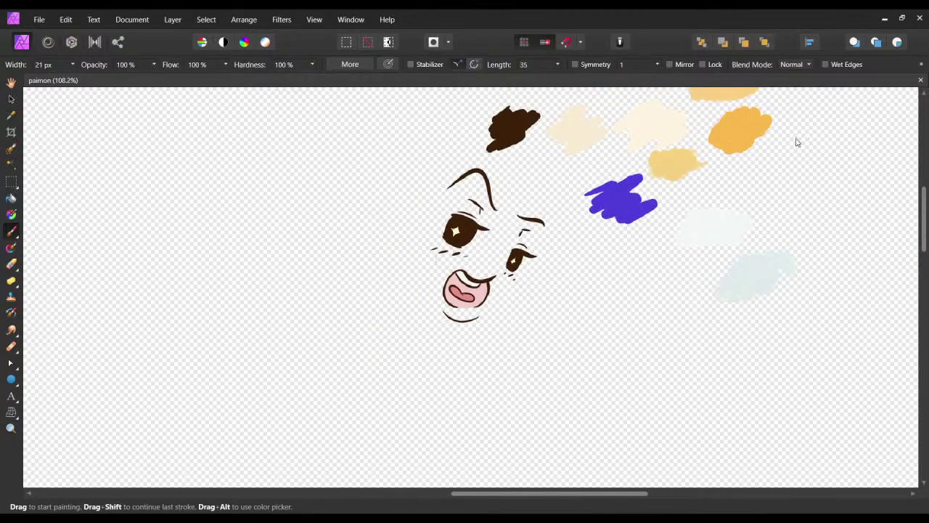
pyautogui.click(894, 170)
pyautogui.hotkey('ctrl', 's')
pyautogui.scroll(-2, 494, 283)
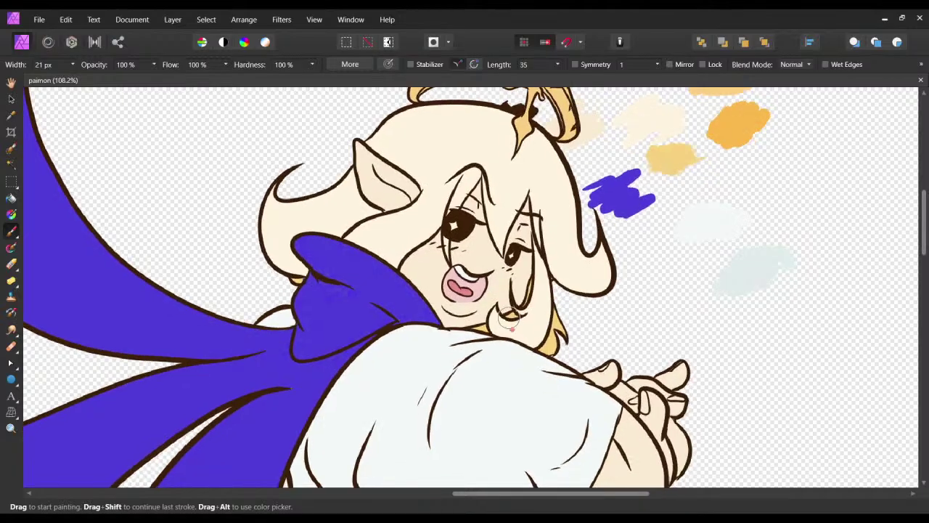
pyautogui.scroll(2, 501, 288)
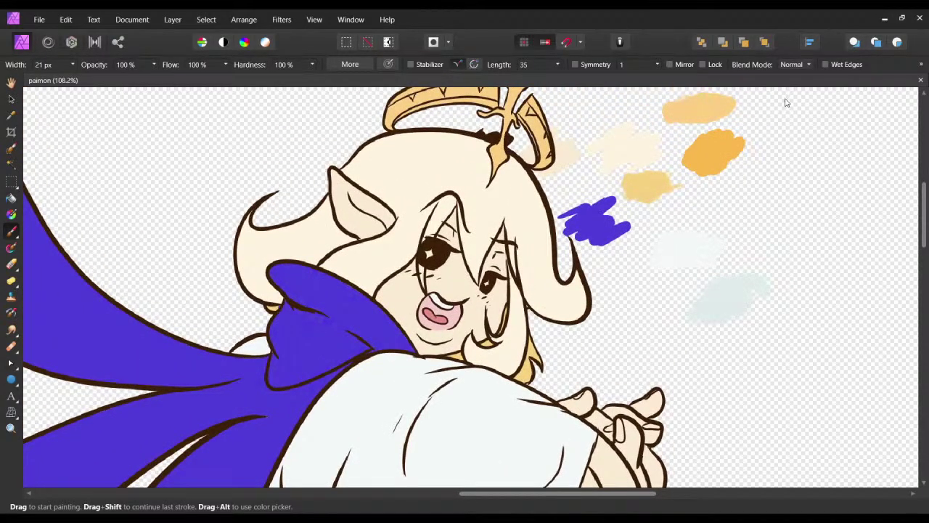
# Paint near-white along the lower-right rim of the larger eye's iris with the 21 px brush, undoing and redoing the first stroke.
pyautogui.hotkey('ctrl', '+')
pyautogui.hotkey('ctrl', '+')
pyautogui.hotkey('ctrl', '+')
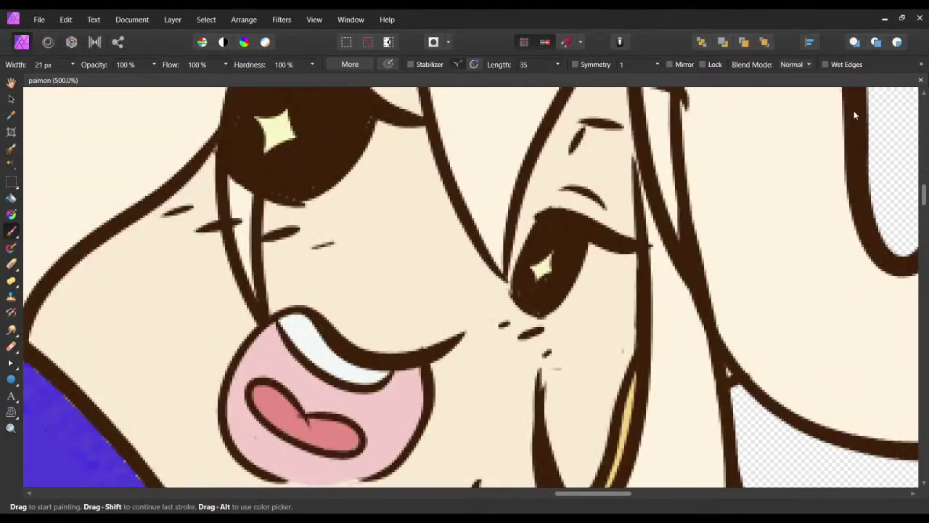
pyautogui.moveTo(593, 277); pyautogui.dragTo(631, 360)
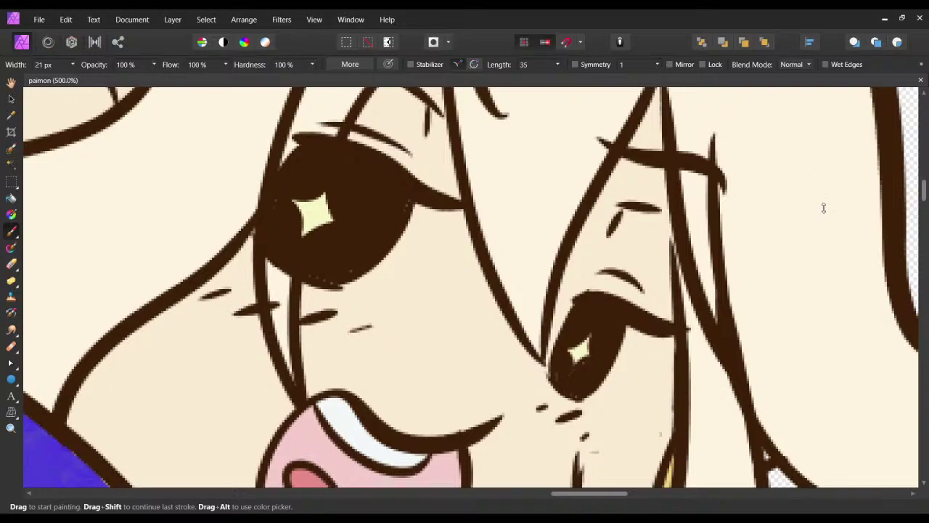
pyautogui.click(893, 204)
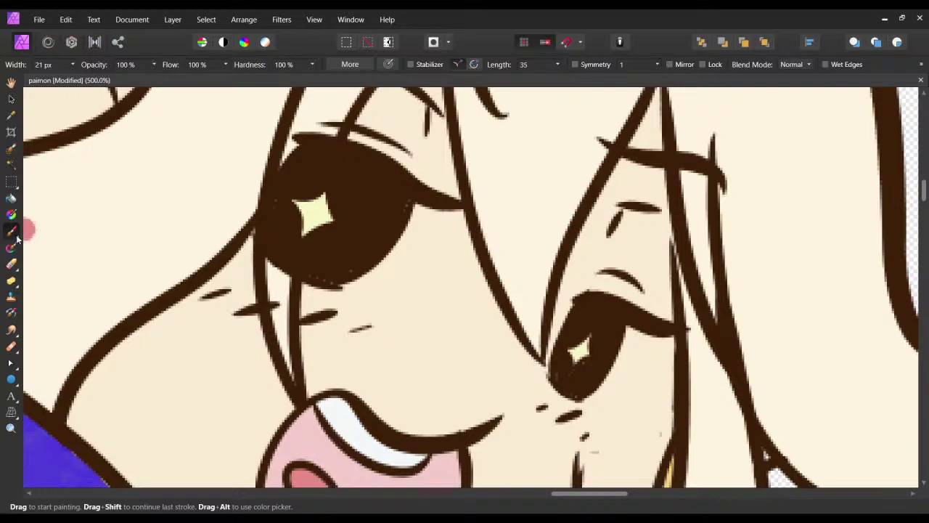
pyautogui.hotkey('ctrl', 'z')
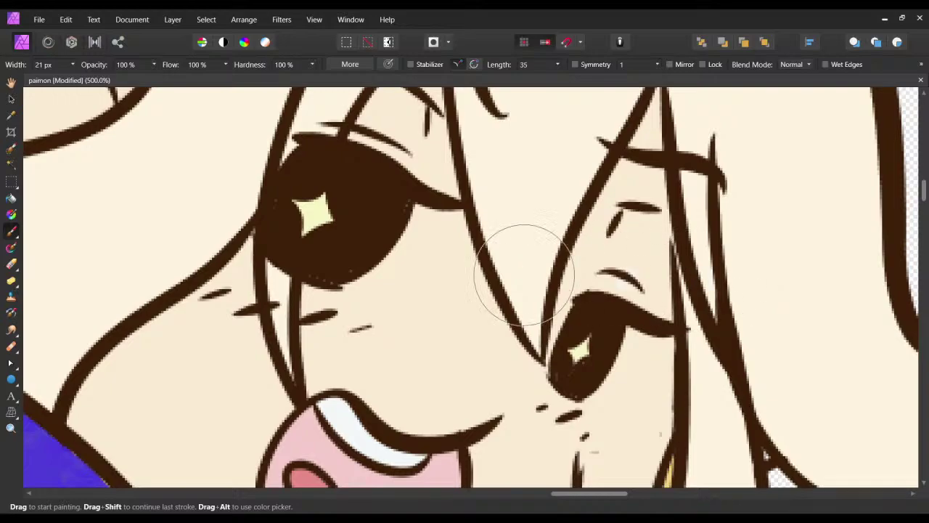
pyautogui.click(422, 212)
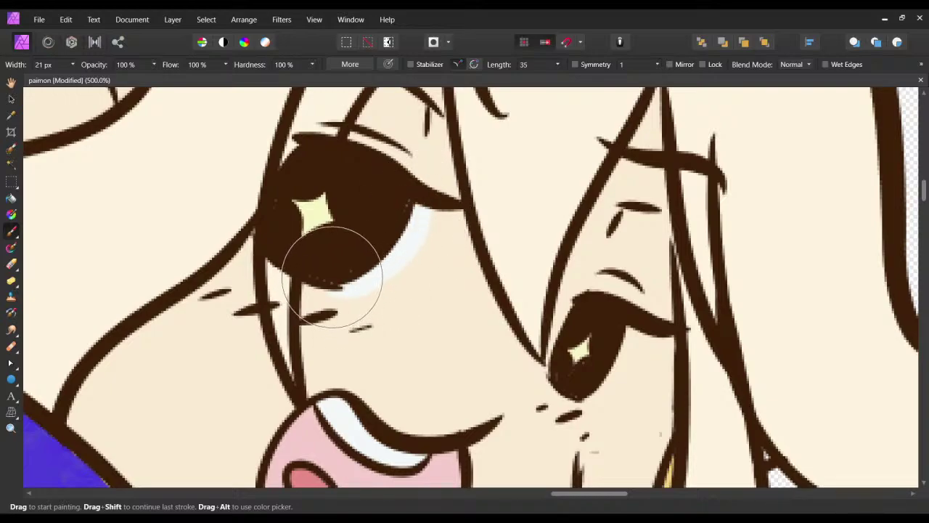
pyautogui.hotkey('ctrl', 'z')
pyautogui.moveTo(410, 256)
pyautogui.mouseDown()
pyautogui.moveTo(413, 199)
pyautogui.moveTo(407, 247)
pyautogui.moveTo(366, 283)
pyautogui.moveTo(342, 278)
pyautogui.mouseUp()
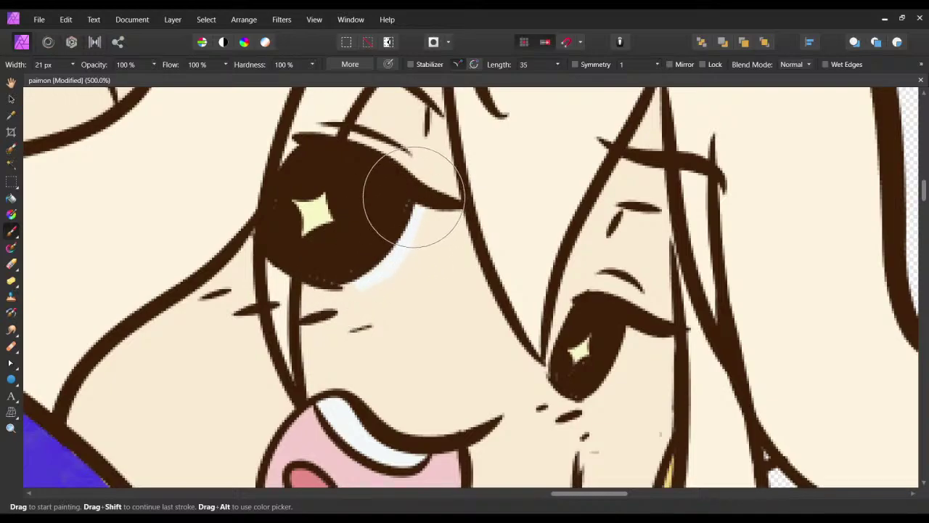
pyautogui.moveTo(365, 260); pyautogui.dragTo(431, 288)
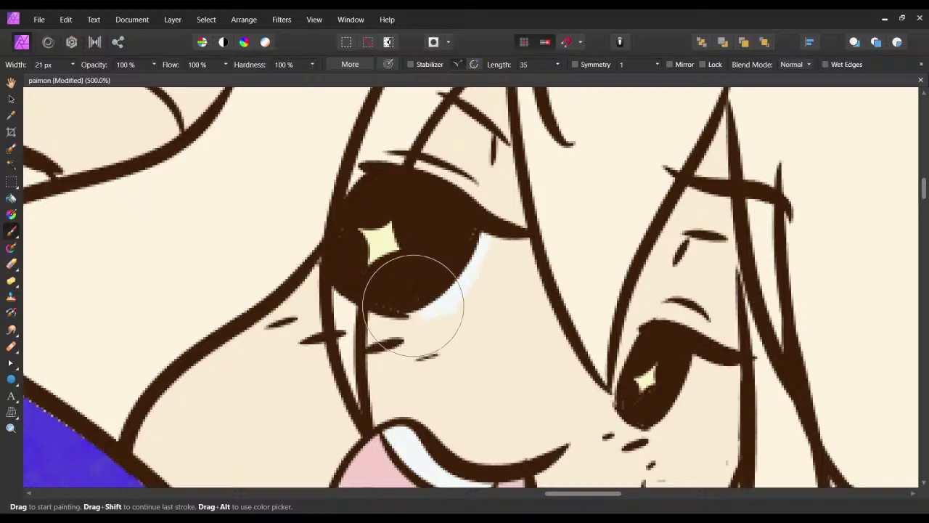
pyautogui.moveTo(447, 316)
pyautogui.mouseDown()
pyautogui.moveTo(391, 325)
pyautogui.moveTo(419, 306)
pyautogui.mouseUp()
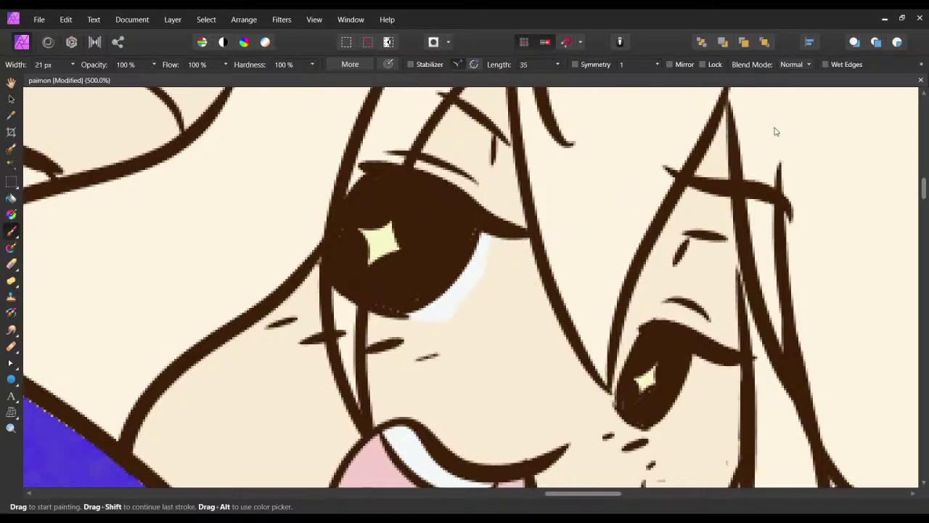
# Paint near-white along the lower-right rim of the smaller eye's iris with the 21 px brush.
pyautogui.hotkey('ctrl', '+')
pyautogui.hotkey('ctrl', '+')
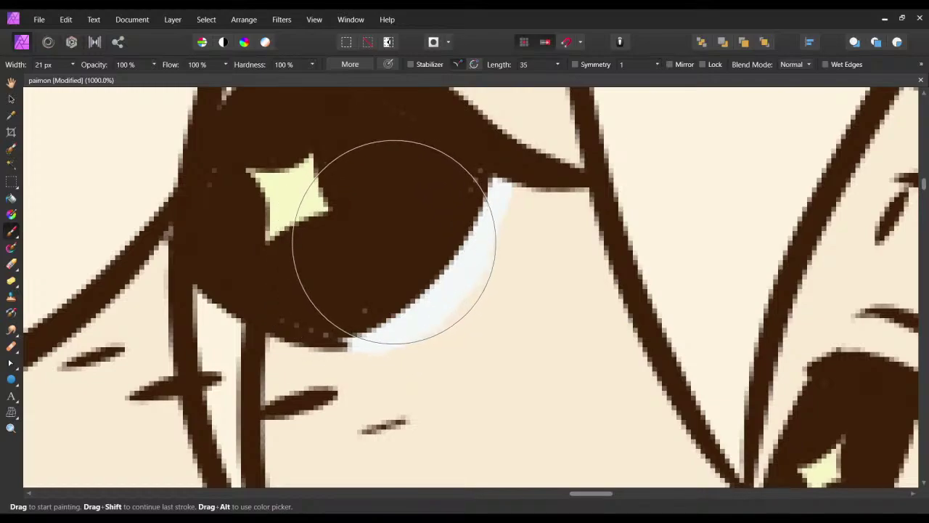
pyautogui.moveTo(533, 286); pyautogui.dragTo(443, 274)
pyautogui.scroll(-4, 444, 273)
pyautogui.hscroll(6, 443, 273)
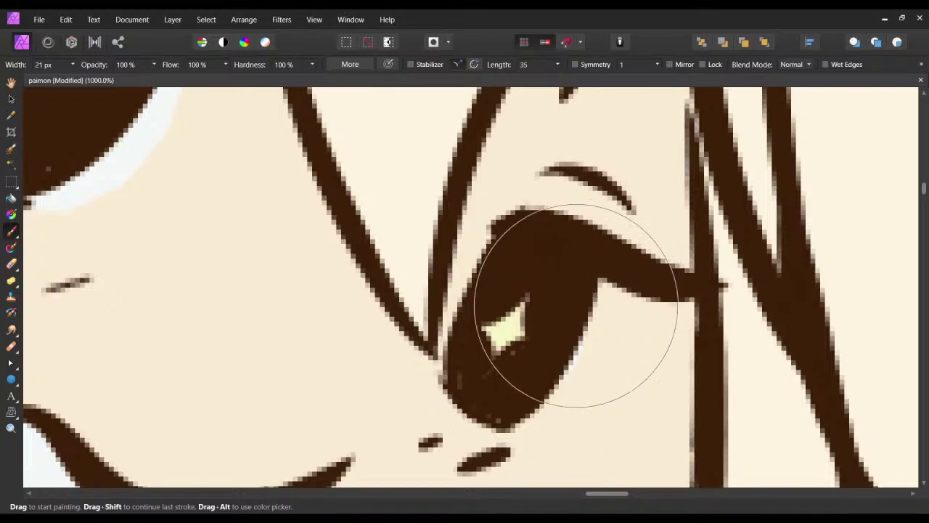
pyautogui.moveTo(577, 307); pyautogui.dragTo(517, 403)
pyautogui.moveTo(582, 309); pyautogui.dragTo(538, 376)
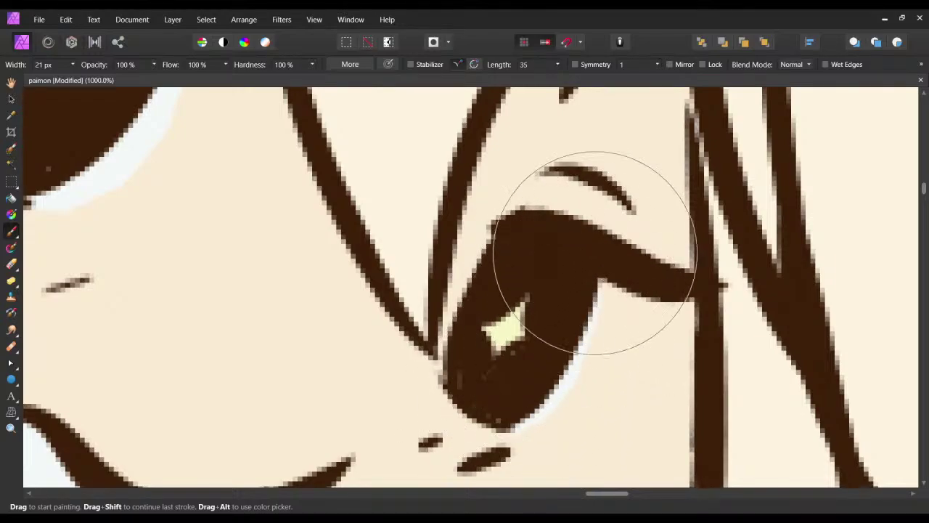
pyautogui.moveTo(598, 263)
pyautogui.mouseDown()
pyautogui.moveTo(545, 365)
pyautogui.moveTo(572, 334)
pyautogui.moveTo(522, 388)
pyautogui.mouseUp()
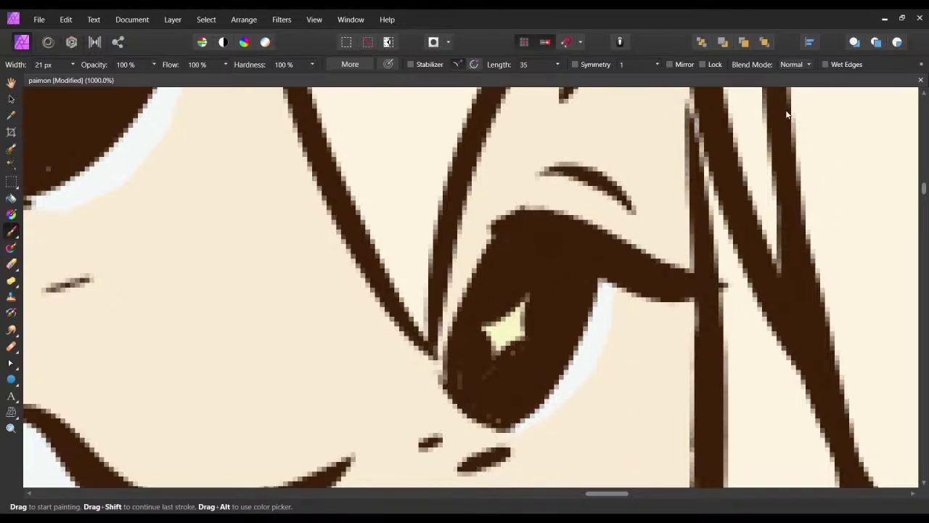
# Check the painted eyes against the whole head and halo, and save the document.
pyautogui.hotkey('ctrl', '-')
pyautogui.hotkey('ctrl', '-')
pyautogui.hotkey('ctrl', '-')
pyautogui.hotkey('ctrl', '-')
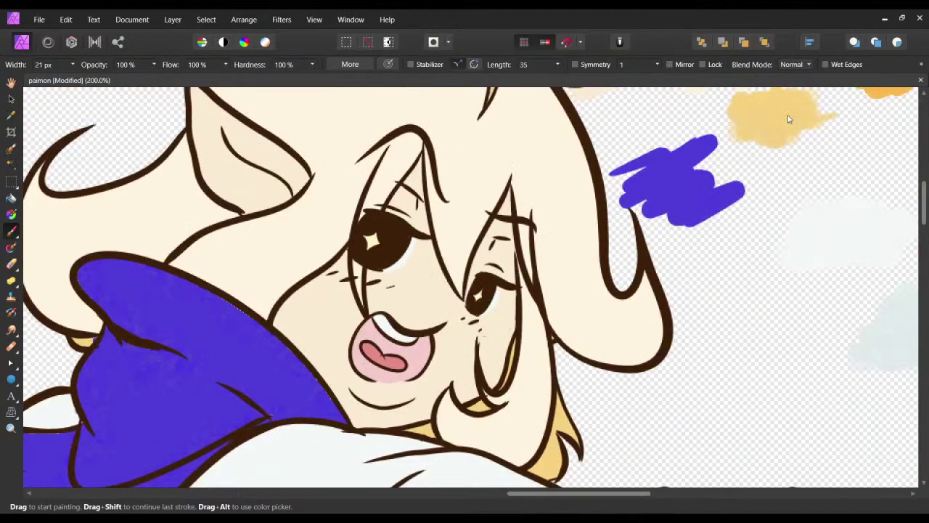
pyautogui.hotkey('ctrl', '-')
pyautogui.hotkey('ctrl', '-')
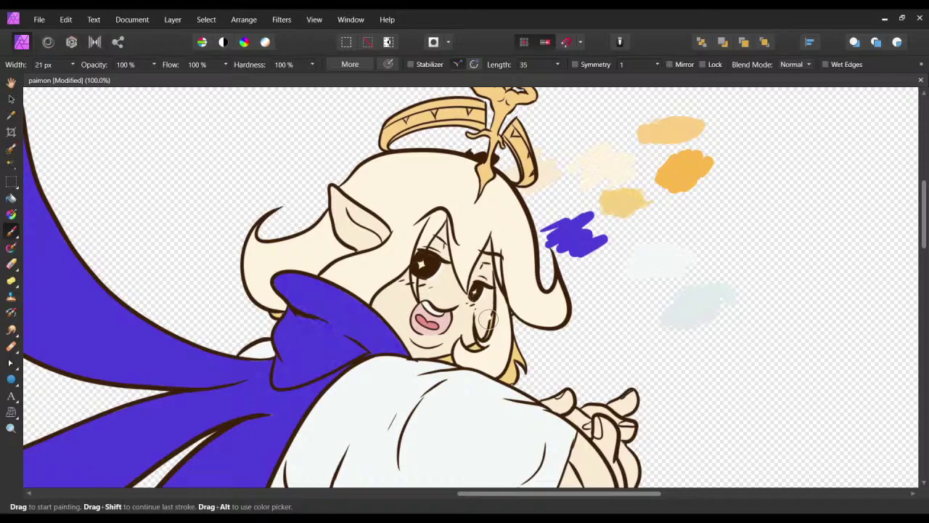
pyautogui.moveTo(489, 334); pyautogui.dragTo(571, 334)
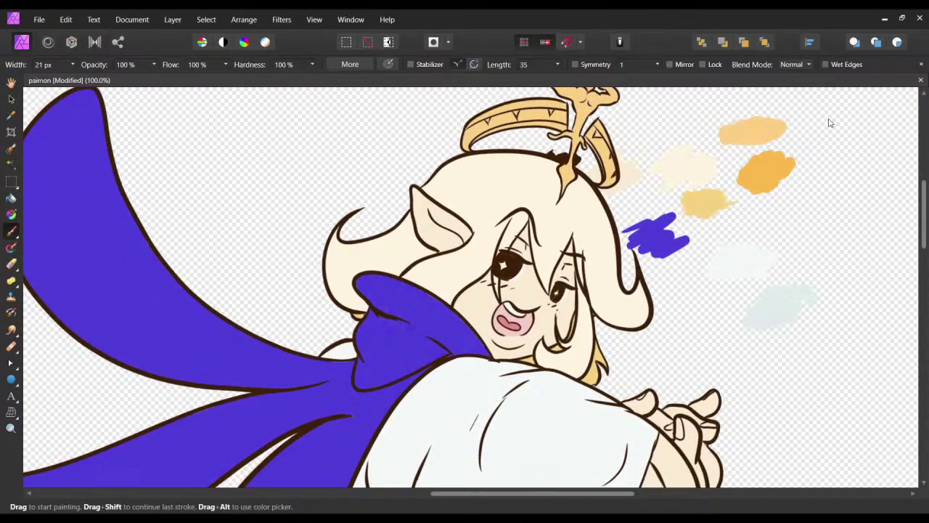
pyautogui.hotkey('ctrl', '+')
pyautogui.hotkey('ctrl', '+')
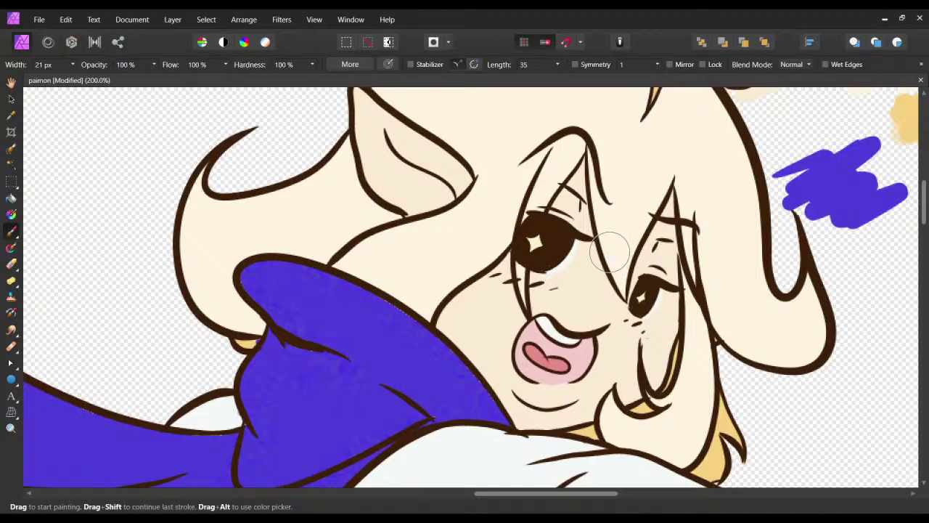
pyautogui.hotkey('ctrl', 's')
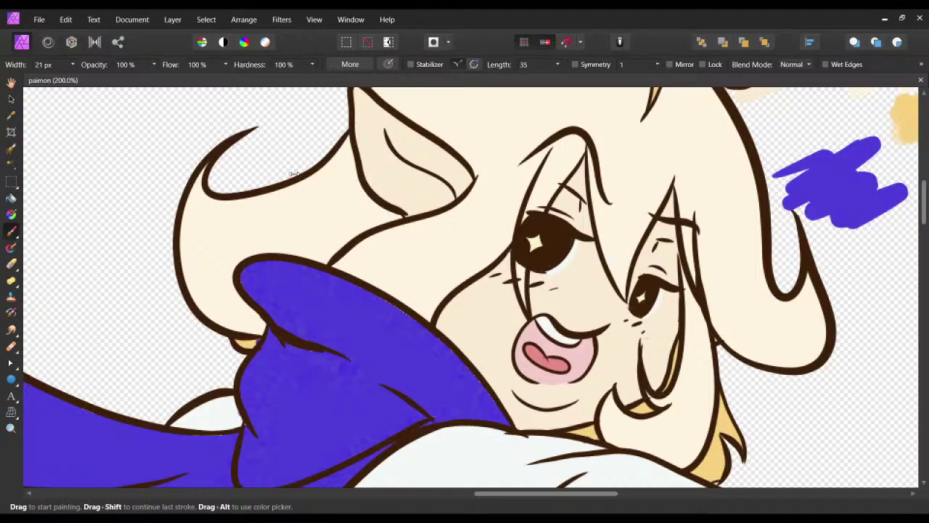
pyautogui.moveTo(494, 235); pyautogui.dragTo(350, 323)
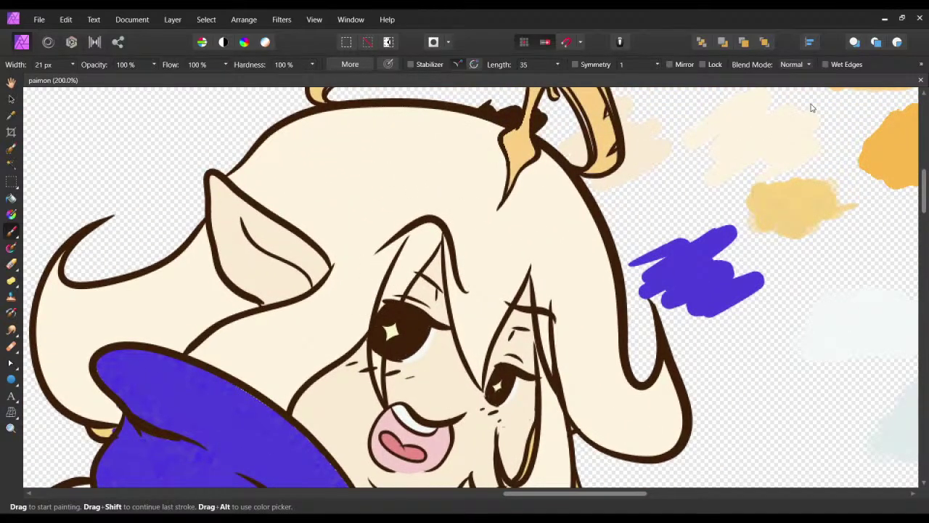
pyautogui.scroll(-3, 851, 115)
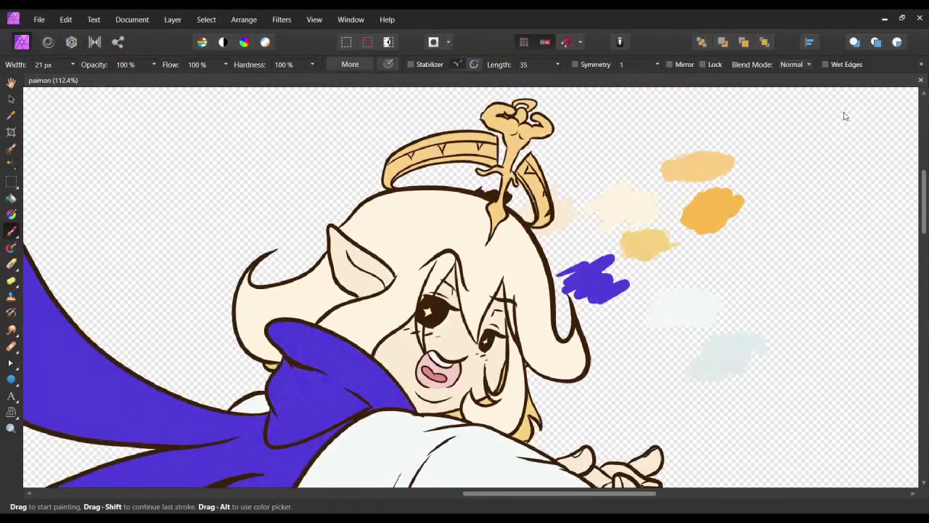
pyautogui.scroll(2, 846, 115)
pyautogui.scroll(1, 850, 116)
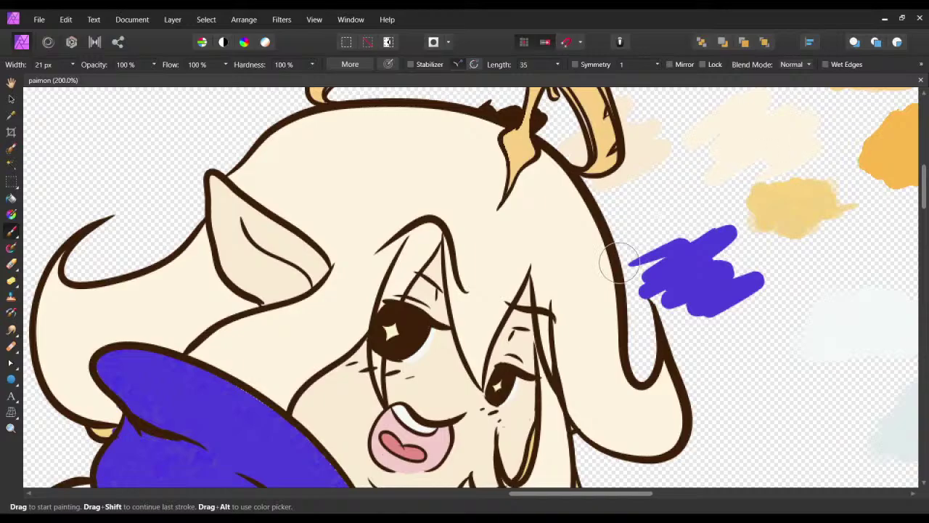
pyautogui.scroll(8, 619, 261)
pyautogui.hscroll(7, 549, 311)
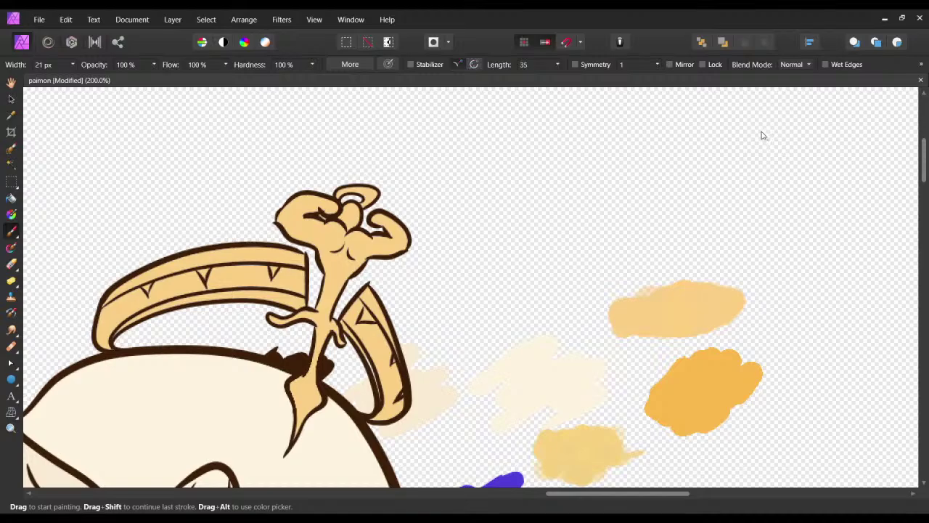
# Paint the first deeper orange strokes along the right half of the halo's upper band with the 21 px brush.
pyautogui.moveTo(642, 297); pyautogui.dragTo(824, 201)
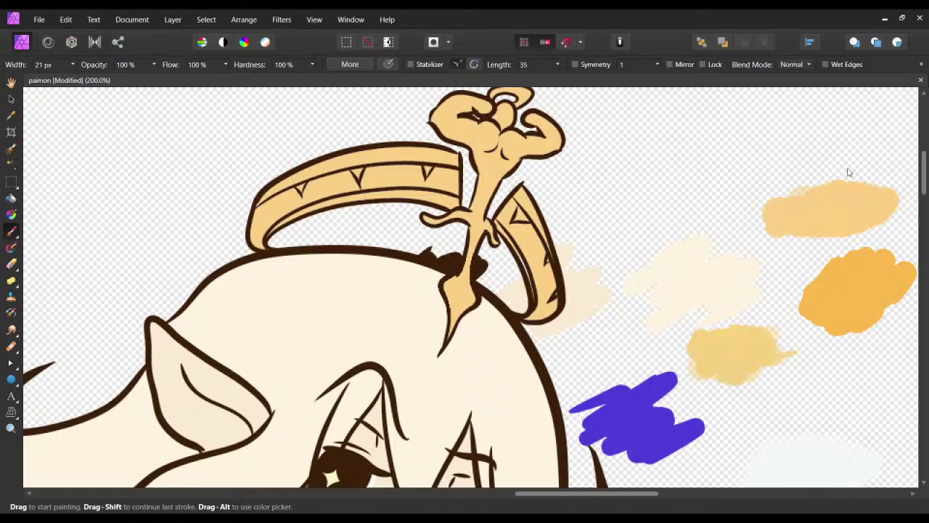
pyautogui.click(898, 170)
pyautogui.click(897, 170)
pyautogui.moveTo(394, 213); pyautogui.dragTo(300, 258)
pyautogui.moveTo(416, 238)
pyautogui.mouseDown()
pyautogui.moveTo(313, 277)
pyautogui.moveTo(315, 285)
pyautogui.mouseUp()
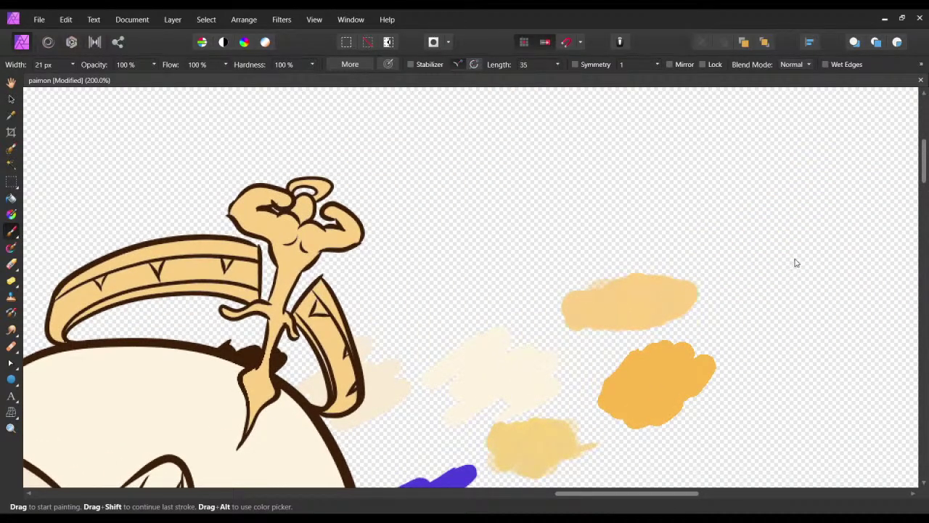
pyautogui.hscroll(3, 726, 279)
pyautogui.scroll(-2, 726, 279)
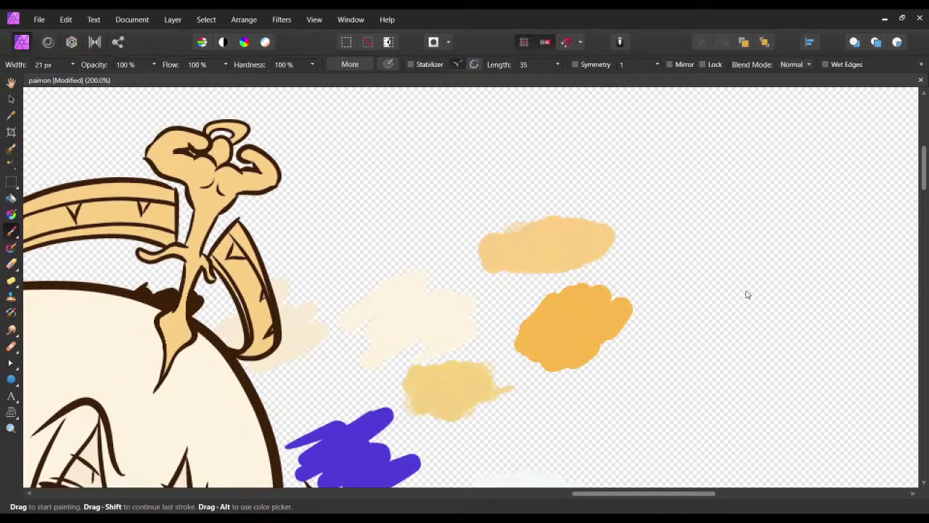
pyautogui.hscroll(-9, 704, 271)
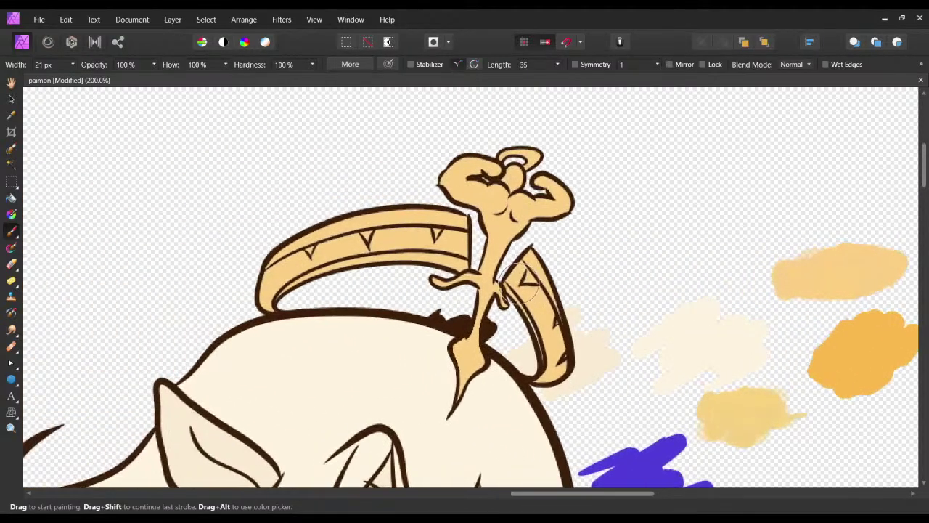
pyautogui.moveTo(435, 210)
pyautogui.mouseDown()
pyautogui.moveTo(387, 217)
pyautogui.moveTo(449, 209)
pyautogui.moveTo(364, 220)
pyautogui.moveTo(467, 220)
pyautogui.moveTo(418, 210)
pyautogui.mouseUp()
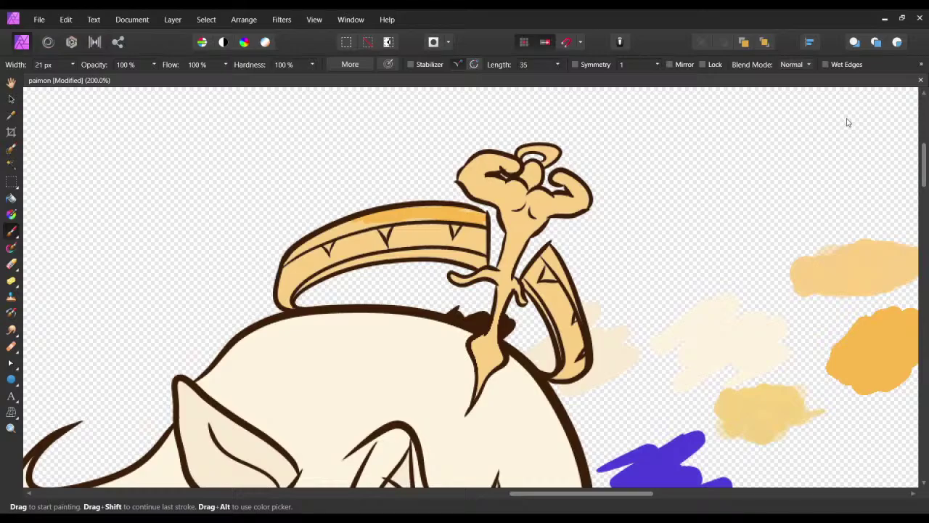
pyautogui.hotkey('ctrl', '+')
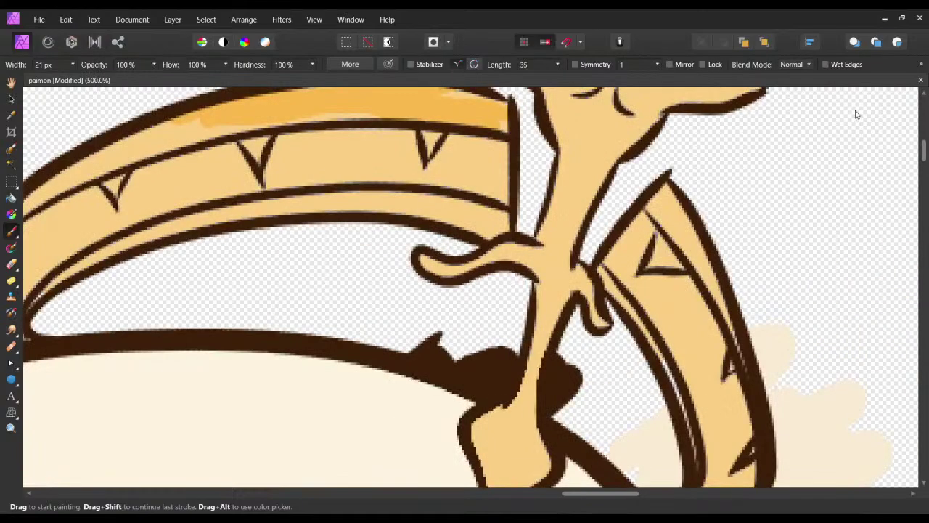
pyautogui.moveTo(501, 128); pyautogui.dragTo(611, 211)
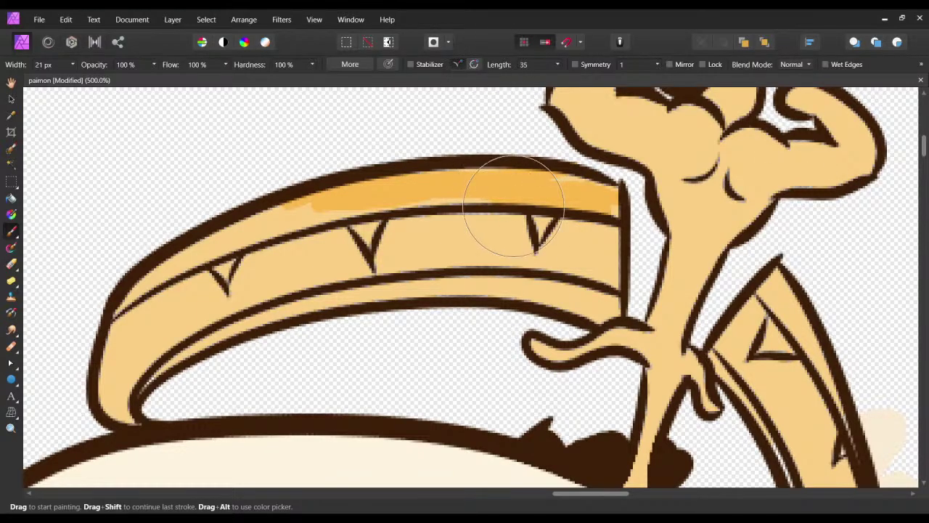
# Fill the halo's whole upper band and the three triangles below it with deeper orange, undoing and redoing the earlier strokes.
pyautogui.hotkey('ctrl', 'z')
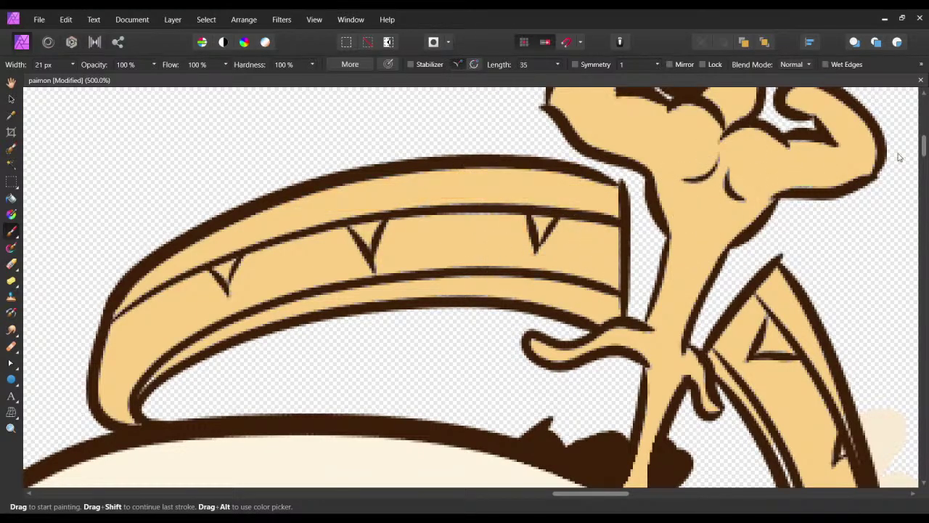
pyautogui.click(901, 152)
pyautogui.hotkey('ctrl', 'shift', 'z')
pyautogui.moveTo(486, 175)
pyautogui.mouseDown()
pyautogui.moveTo(550, 169)
pyautogui.moveTo(591, 208)
pyautogui.moveTo(590, 198)
pyautogui.moveTo(616, 186)
pyautogui.moveTo(641, 220)
pyautogui.moveTo(538, 201)
pyautogui.moveTo(359, 221)
pyautogui.mouseUp()
pyautogui.moveTo(581, 194); pyautogui.dragTo(403, 223)
pyautogui.moveTo(486, 200)
pyautogui.mouseDown()
pyautogui.moveTo(642, 197)
pyautogui.moveTo(504, 208)
pyautogui.moveTo(364, 240)
pyautogui.moveTo(496, 205)
pyautogui.moveTo(306, 282)
pyautogui.moveTo(331, 281)
pyautogui.moveTo(374, 248)
pyautogui.moveTo(320, 275)
pyautogui.moveTo(393, 239)
pyautogui.moveTo(284, 298)
pyautogui.moveTo(445, 243)
pyautogui.moveTo(382, 254)
pyautogui.moveTo(599, 205)
pyautogui.moveTo(530, 200)
pyautogui.moveTo(657, 174)
pyautogui.moveTo(630, 183)
pyautogui.mouseUp()
pyautogui.hscroll(2, 629, 183)
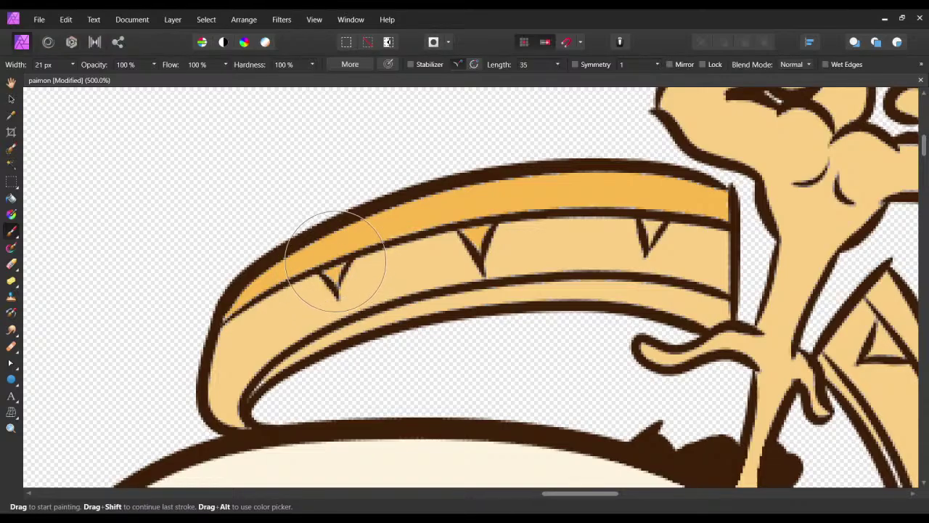
pyautogui.hscroll(2, 493, 236)
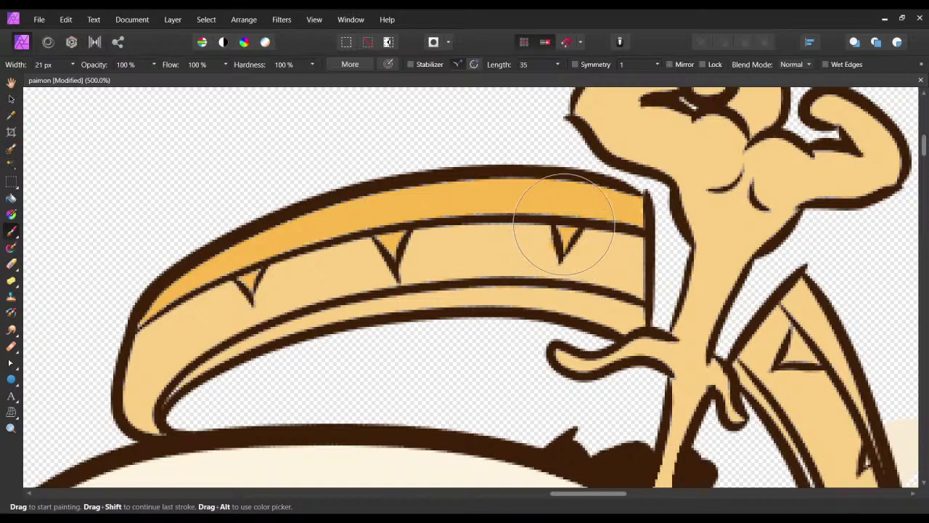
# Paint the lower inner band of the halo's large segment deeper orange along its full length, undoing one stroke on the way.
pyautogui.scroll(-1, 544, 259)
pyautogui.hscroll(-1, 544, 259)
pyautogui.moveTo(607, 269)
pyautogui.mouseDown()
pyautogui.moveTo(399, 268)
pyautogui.moveTo(472, 266)
pyautogui.moveTo(272, 315)
pyautogui.moveTo(356, 294)
pyautogui.moveTo(445, 287)
pyautogui.moveTo(342, 300)
pyautogui.moveTo(216, 358)
pyautogui.mouseUp()
pyautogui.hotkey('ctrl', 'z')
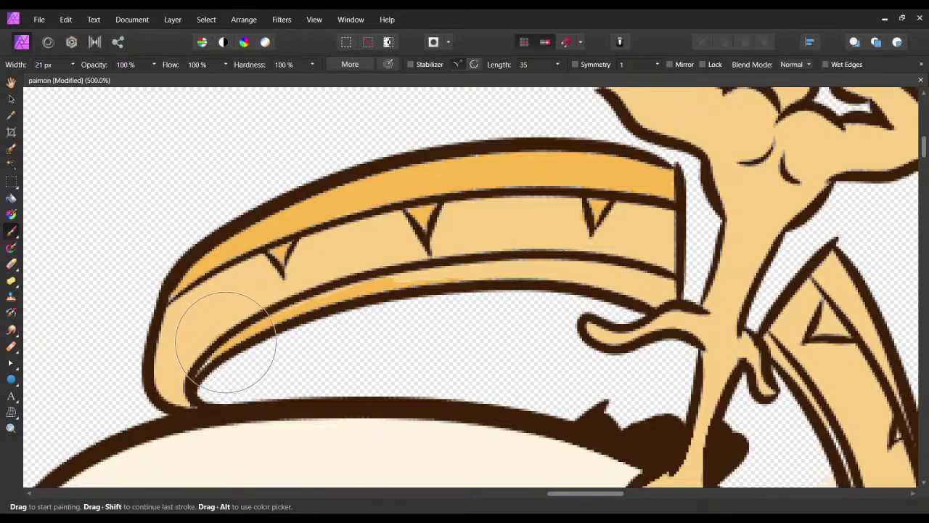
pyautogui.hscroll(2, 215, 356)
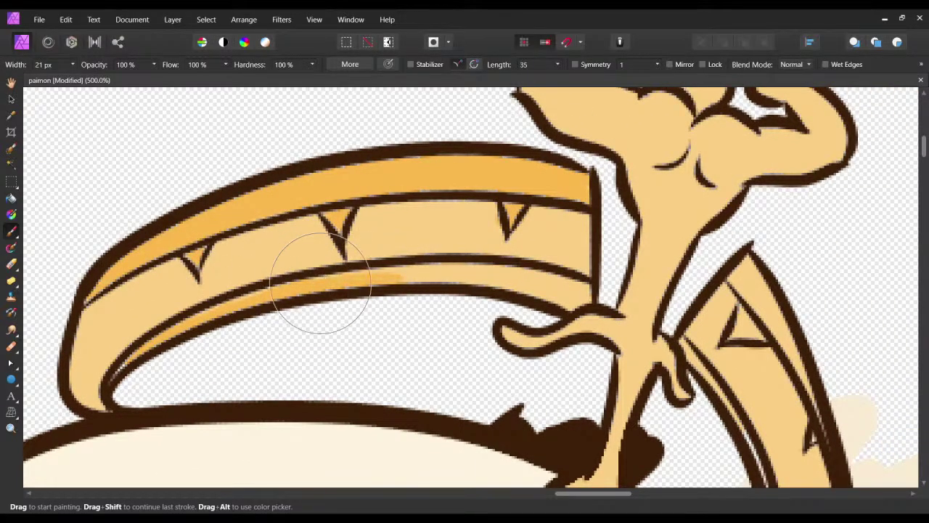
pyautogui.moveTo(507, 279)
pyautogui.mouseDown()
pyautogui.moveTo(540, 274)
pyautogui.moveTo(394, 280)
pyautogui.moveTo(431, 274)
pyautogui.moveTo(566, 290)
pyautogui.moveTo(563, 266)
pyautogui.moveTo(587, 270)
pyautogui.moveTo(545, 294)
pyautogui.moveTo(588, 294)
pyautogui.mouseUp()
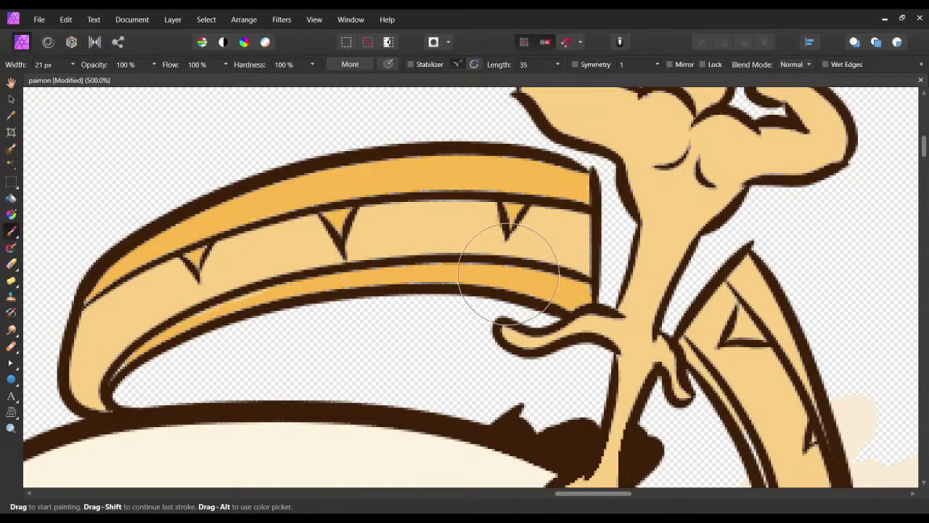
# Paint the outer strip, the upper triangle and the upper part of the inner strip on the halo's smaller segment deeper orange.
pyautogui.moveTo(548, 244); pyautogui.dragTo(499, 318)
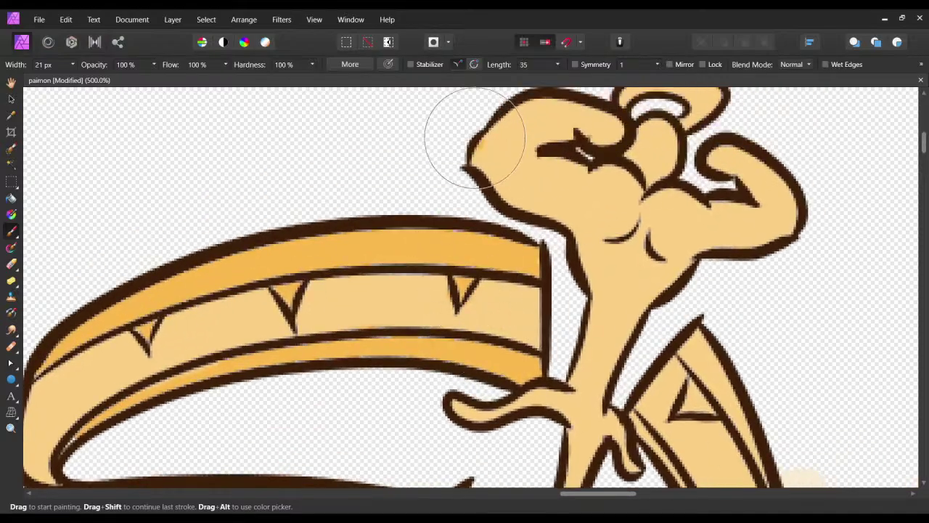
pyautogui.moveTo(625, 204); pyautogui.dragTo(498, 255)
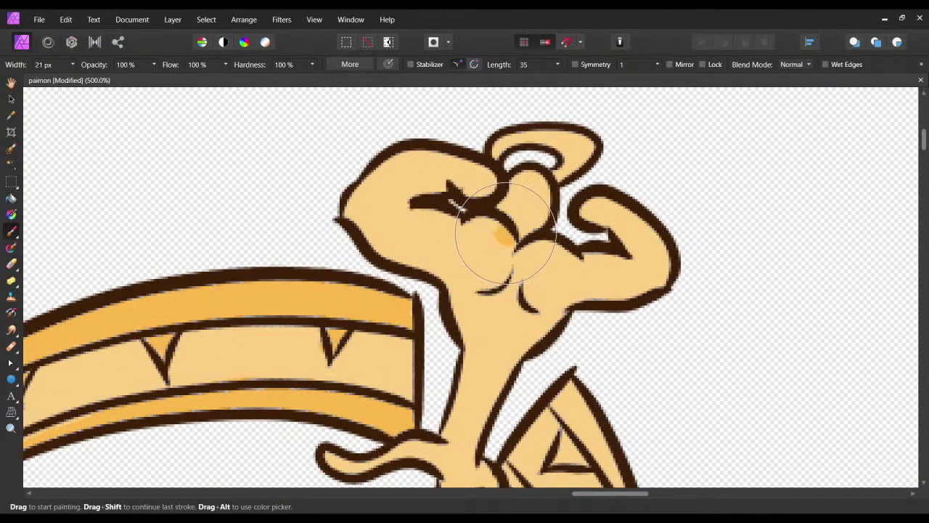
pyautogui.scroll(-1, 490, 232)
pyautogui.scroll(-2, 501, 243)
pyautogui.hscroll(-2, 501, 243)
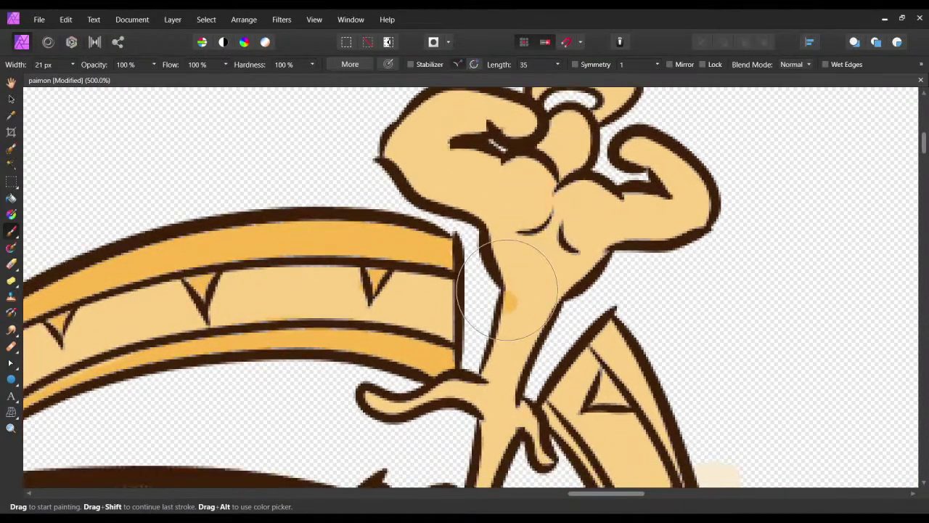
pyautogui.scroll(1, 512, 254)
pyautogui.scroll(-3, 518, 258)
pyautogui.hscroll(3, 523, 254)
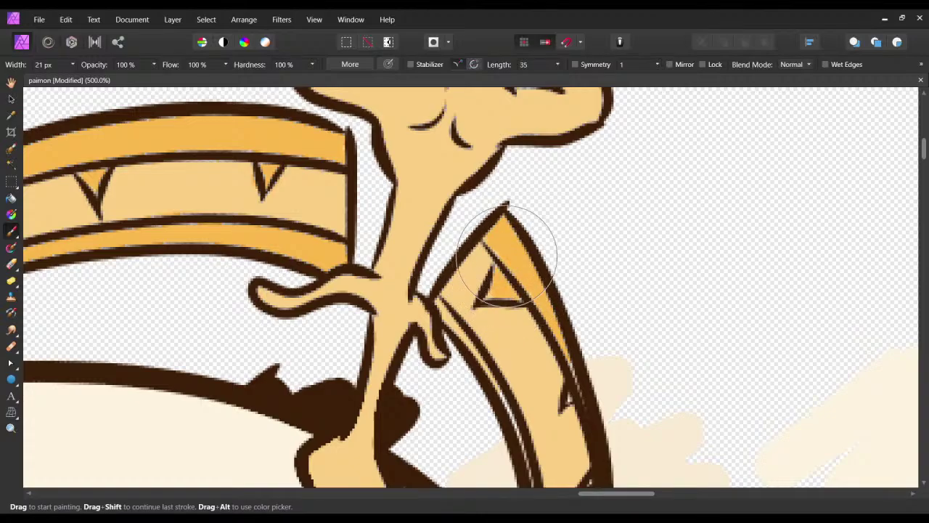
pyautogui.moveTo(485, 318); pyautogui.dragTo(441, 230)
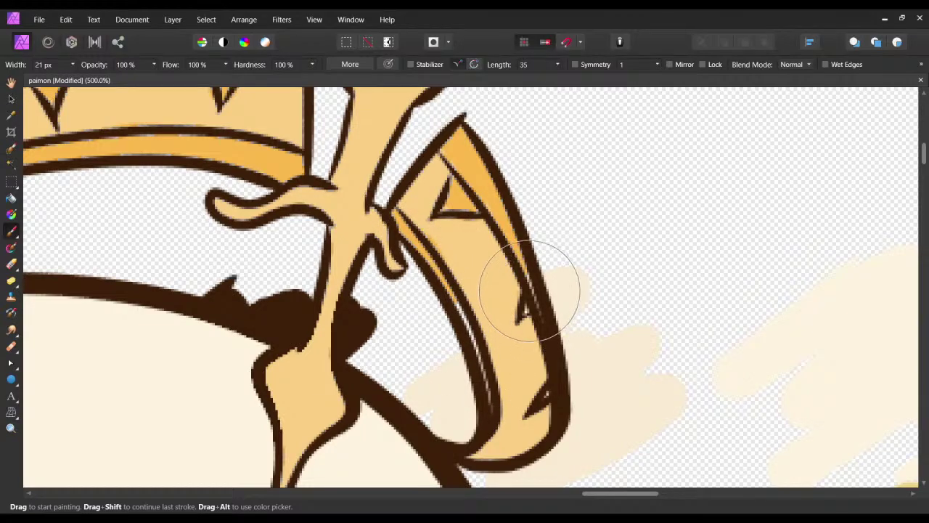
# Look over the character from the hair and gold trim down to the boot, examining the boot's cuff up close.
pyautogui.scroll(-6, 549, 397)
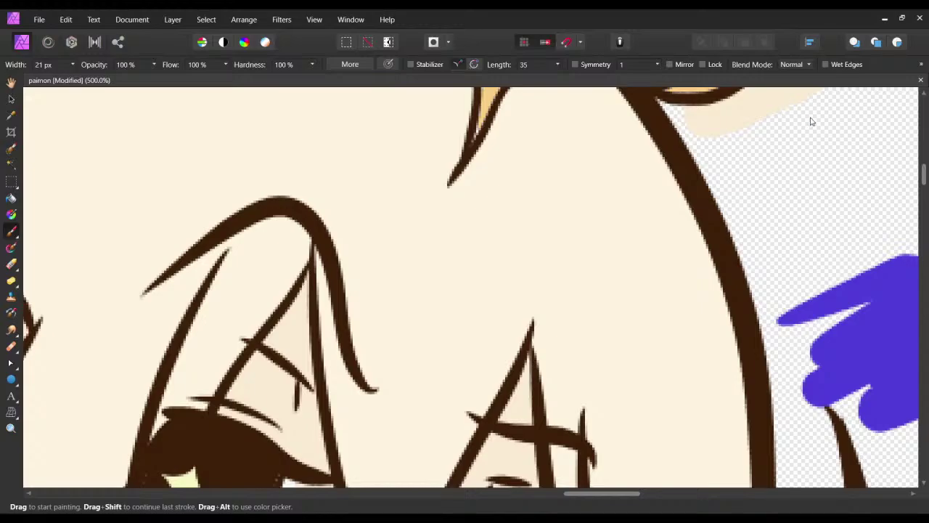
pyautogui.hotkey('ctrl', '-')
pyautogui.hotkey('ctrl', '-')
pyautogui.hotkey('ctrl', '-')
pyautogui.hotkey('ctrl', '-')
pyautogui.hotkey('ctrl', '-')
pyautogui.moveTo(587, 412); pyautogui.dragTo(559, 235)
pyautogui.scroll(-8, 537, 341)
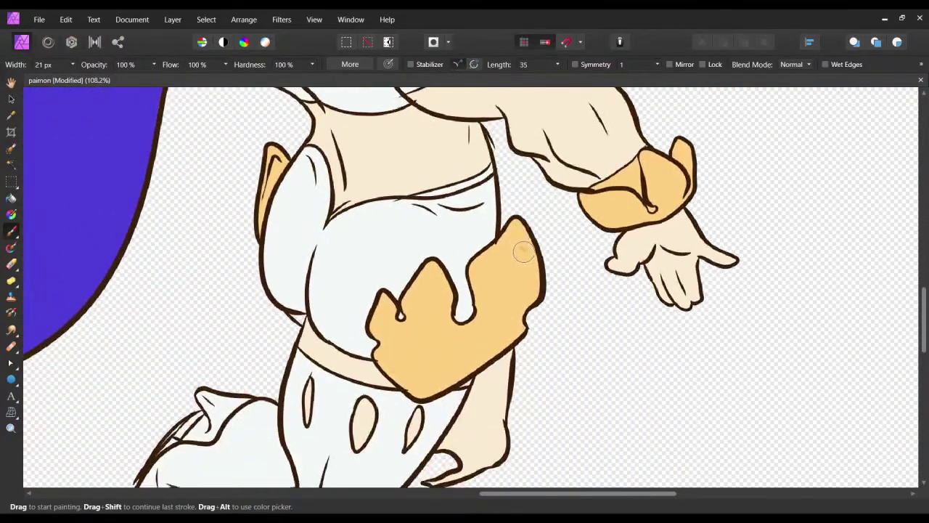
pyautogui.scroll(-6, 600, 224)
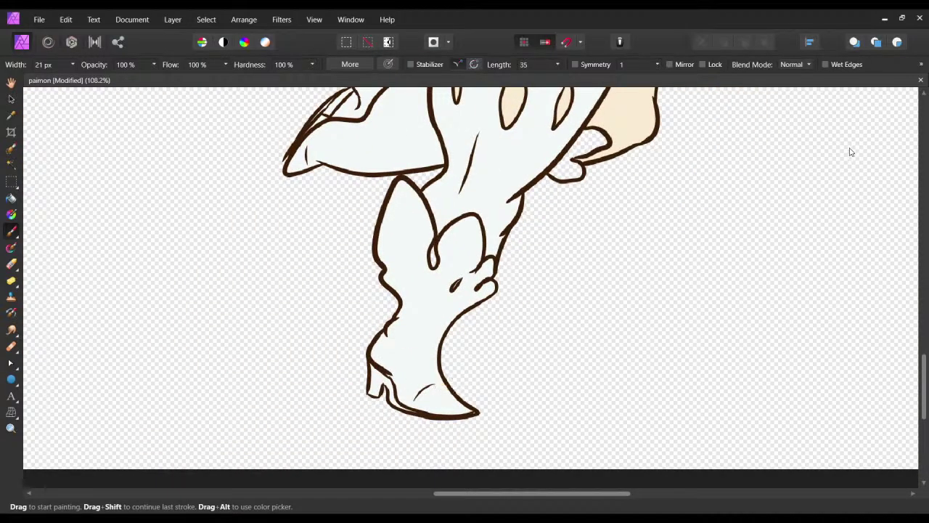
pyautogui.hotkey('ctrl', '+')
pyautogui.hotkey('ctrl', '+')
pyautogui.hotkey('ctrl', '+')
pyautogui.hotkey('ctrl', '+')
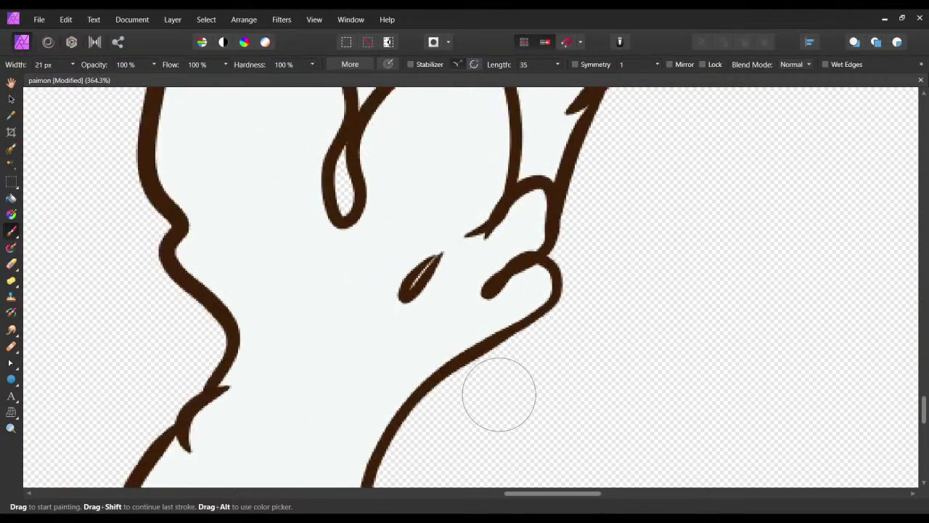
# Paint the standing boot's pointed toe cap orange up to the curved seam line, undoing one stroke on the way.
pyautogui.scroll(-6, 500, 395)
pyautogui.moveTo(453, 284); pyautogui.dragTo(456, 282)
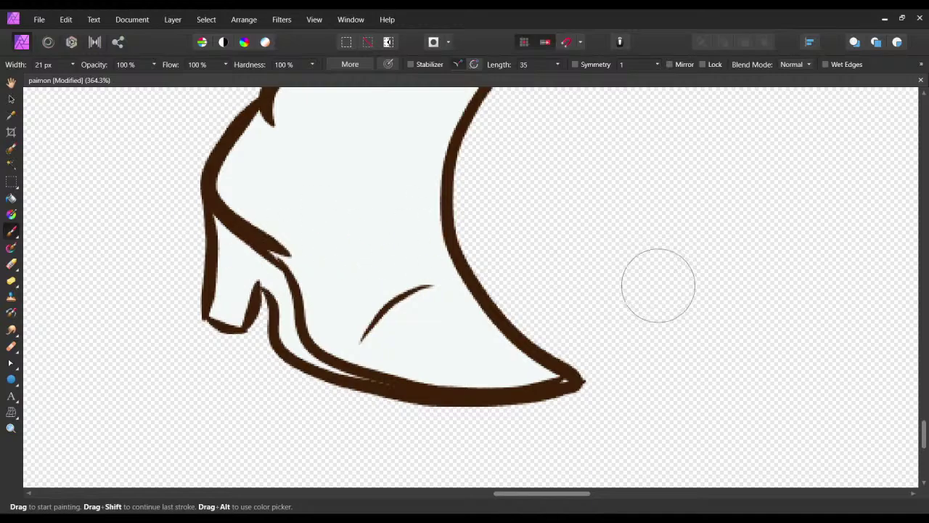
pyautogui.moveTo(486, 321)
pyautogui.mouseDown()
pyautogui.moveTo(471, 341)
pyautogui.moveTo(536, 300)
pyautogui.moveTo(497, 364)
pyautogui.moveTo(503, 383)
pyautogui.moveTo(582, 340)
pyautogui.moveTo(572, 329)
pyautogui.moveTo(432, 385)
pyautogui.moveTo(579, 304)
pyautogui.moveTo(554, 305)
pyautogui.moveTo(557, 367)
pyautogui.mouseUp()
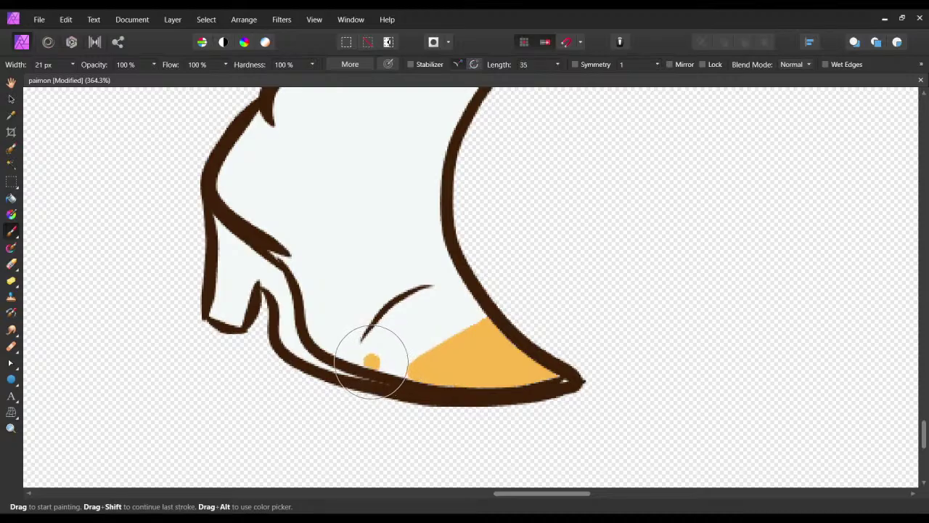
pyautogui.moveTo(364, 360)
pyautogui.mouseDown()
pyautogui.moveTo(394, 313)
pyautogui.moveTo(440, 301)
pyautogui.moveTo(461, 268)
pyautogui.moveTo(425, 276)
pyautogui.moveTo(411, 292)
pyautogui.mouseUp()
pyautogui.moveTo(381, 319)
pyautogui.mouseDown()
pyautogui.moveTo(363, 332)
pyautogui.moveTo(353, 370)
pyautogui.mouseUp()
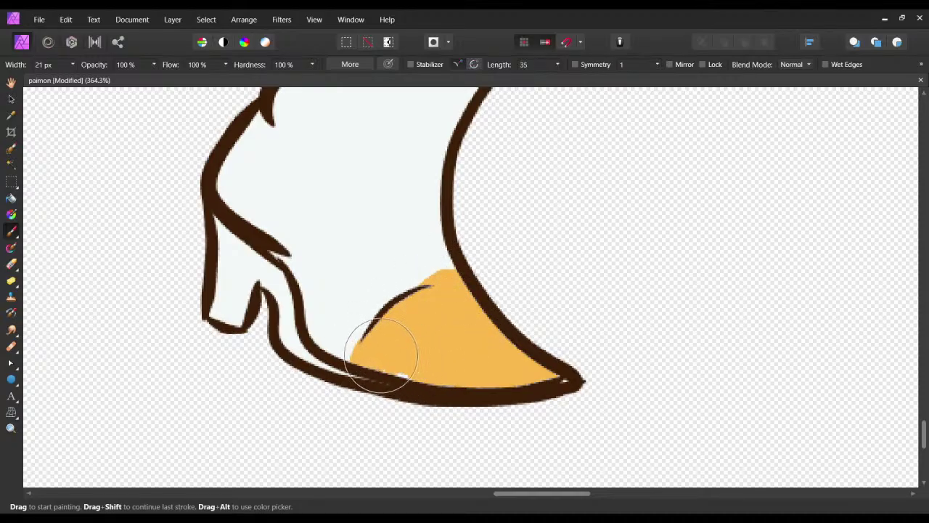
pyautogui.hotkey('ctrl', 'z')
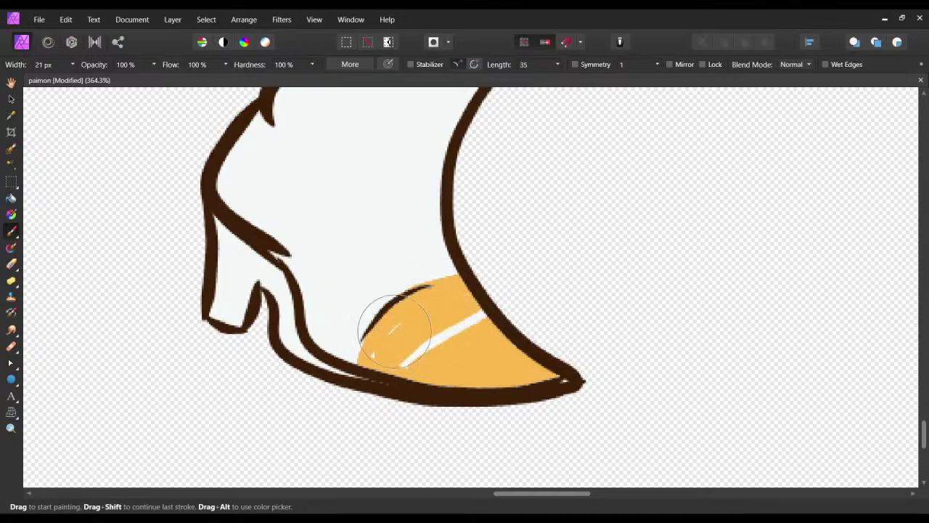
pyautogui.moveTo(375, 363); pyautogui.dragTo(456, 329)
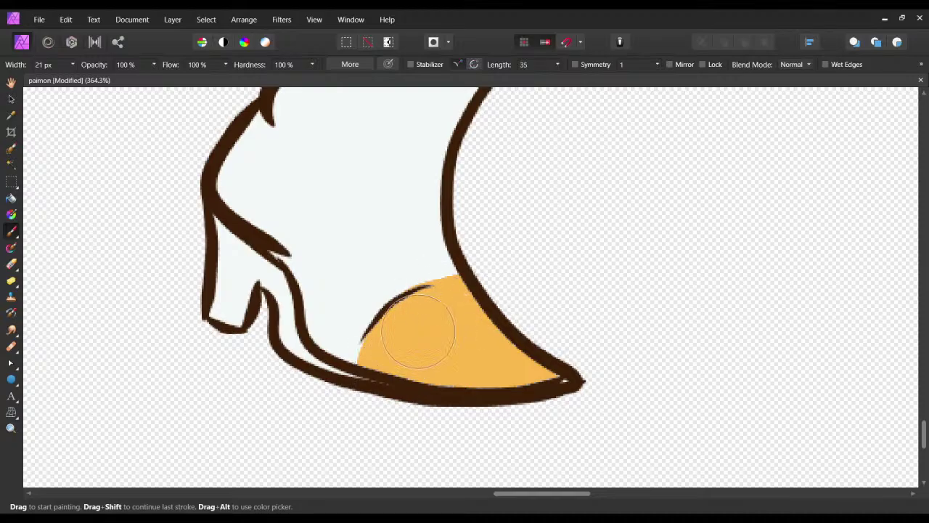
# Paint the pointed toe of the raised boot orange up to its short seam line.
pyautogui.scroll(10, 498, 243)
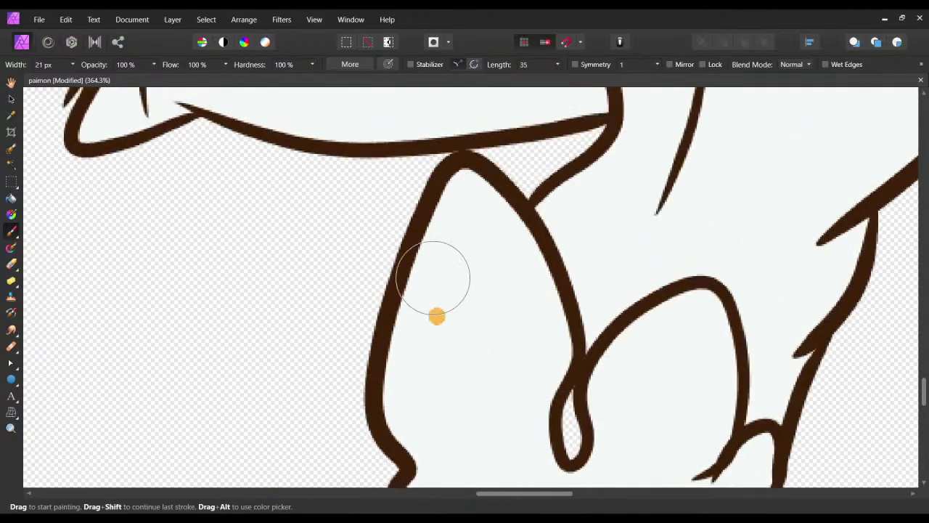
pyautogui.scroll(3, 376, 303)
pyautogui.hscroll(-5, 370, 334)
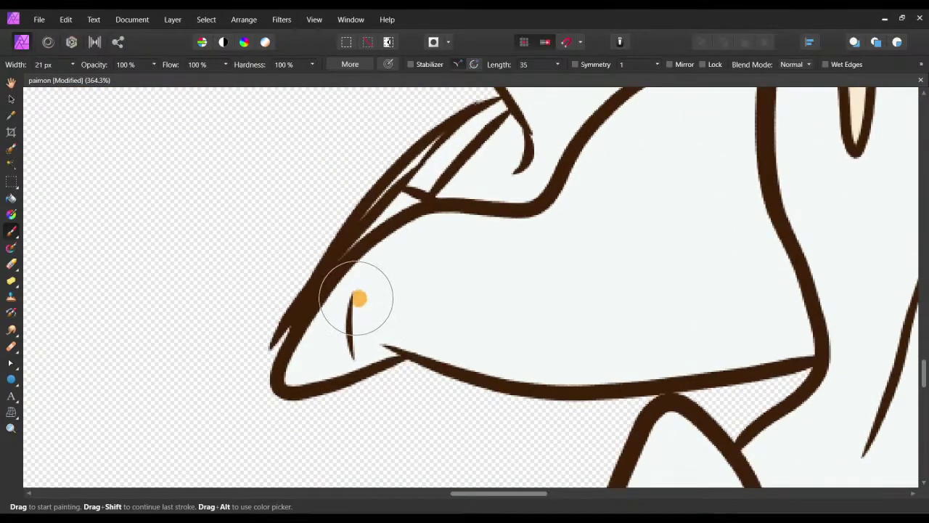
pyautogui.moveTo(355, 298); pyautogui.dragTo(400, 228)
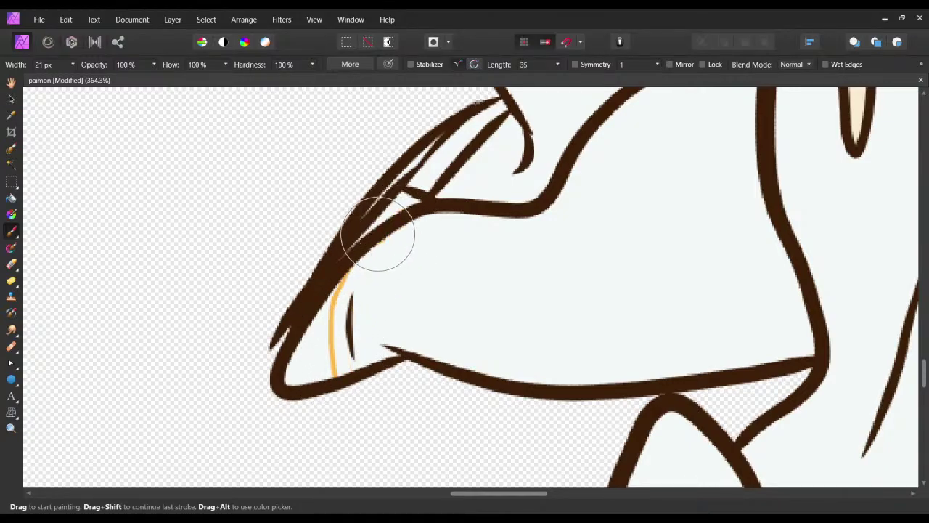
pyautogui.moveTo(349, 372)
pyautogui.mouseDown()
pyautogui.moveTo(346, 305)
pyautogui.moveTo(380, 232)
pyautogui.moveTo(393, 223)
pyautogui.moveTo(370, 244)
pyautogui.moveTo(308, 372)
pyautogui.moveTo(339, 289)
pyautogui.moveTo(317, 307)
pyautogui.moveTo(308, 350)
pyautogui.moveTo(328, 328)
pyautogui.moveTo(331, 363)
pyautogui.mouseUp()
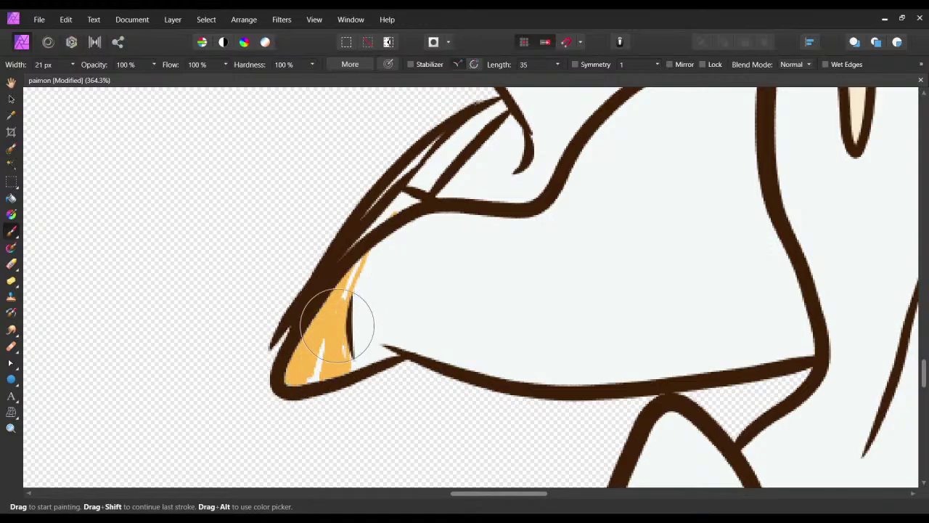
pyautogui.moveTo(338, 325)
pyautogui.mouseDown()
pyautogui.moveTo(371, 249)
pyautogui.moveTo(354, 271)
pyautogui.moveTo(323, 399)
pyautogui.moveTo(340, 329)
pyautogui.moveTo(319, 358)
pyautogui.mouseUp()
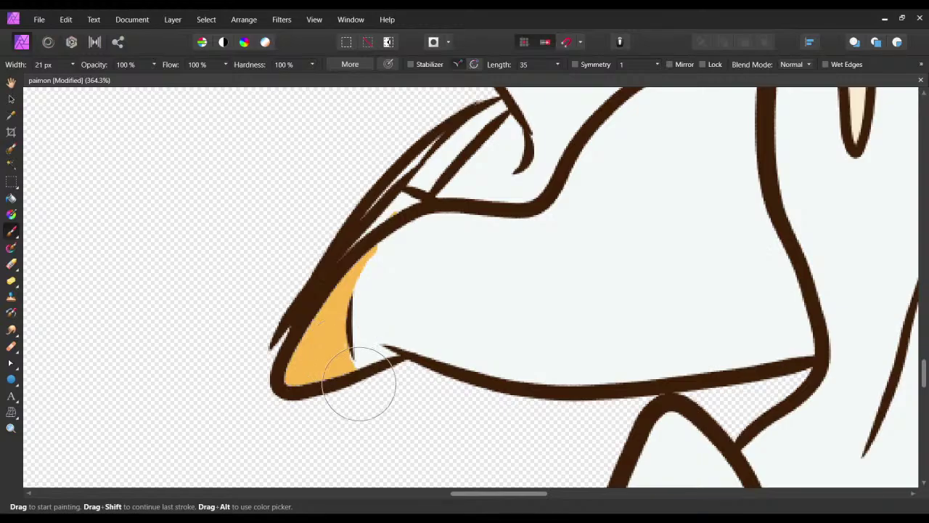
# Look over the raised boot, the legs, the torso and the arm at a wider zoom to examine the colouring.
pyautogui.moveTo(462, 224); pyautogui.dragTo(281, 326)
pyautogui.hscroll(2, 510, 254)
pyautogui.scroll(1, 510, 253)
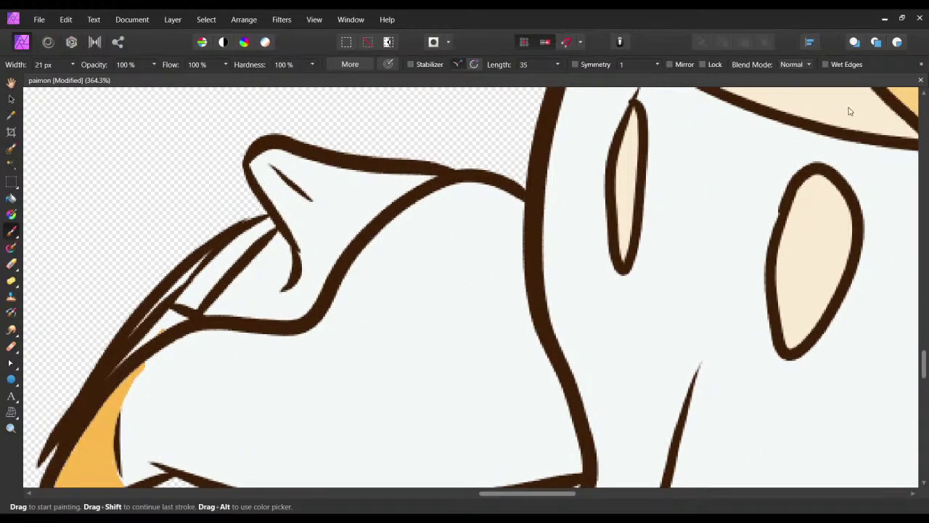
pyautogui.scroll(-8, 527, 196)
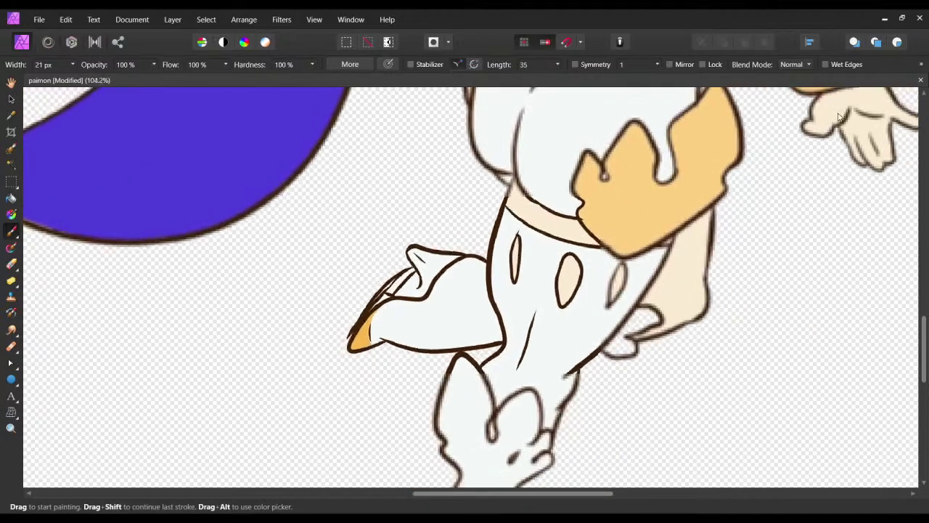
pyautogui.scroll(-1, 527, 196)
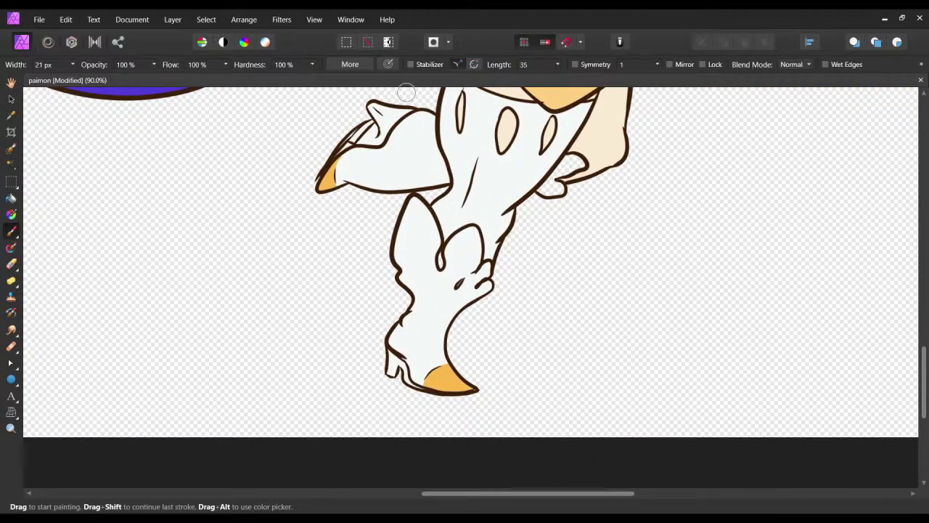
pyautogui.scroll(10, 489, 208)
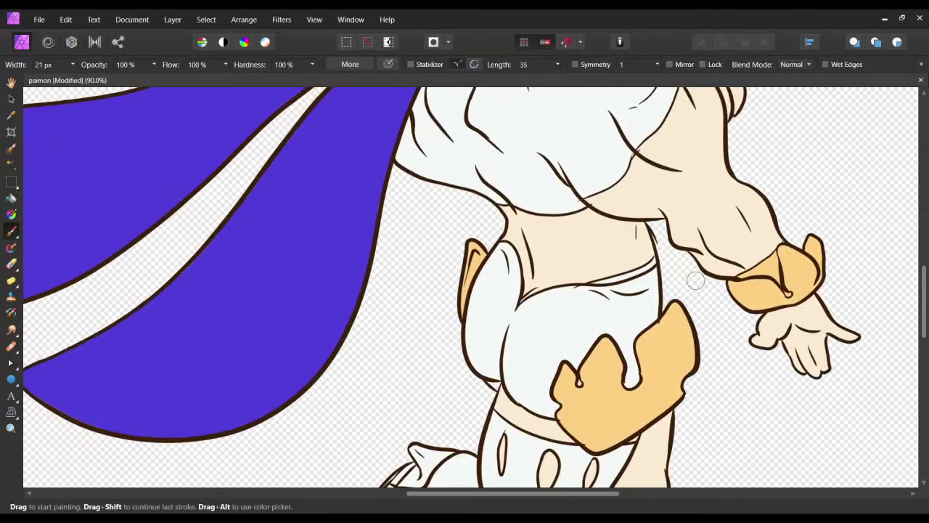
pyautogui.moveTo(597, 363)
pyautogui.mouseDown()
pyautogui.moveTo(608, 284)
pyautogui.moveTo(676, 201)
pyautogui.moveTo(545, 436)
pyautogui.mouseUp()
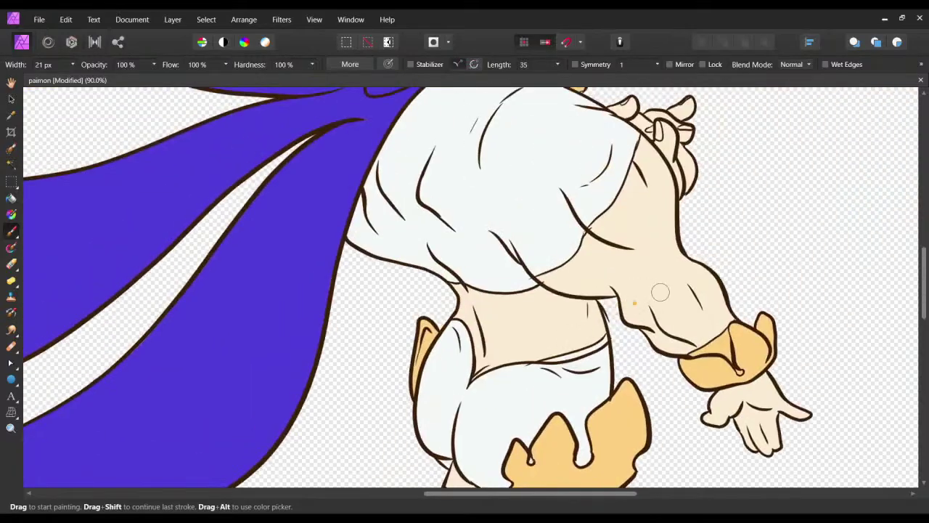
pyautogui.moveTo(584, 381); pyautogui.dragTo(677, 185)
pyautogui.moveTo(604, 364); pyautogui.dragTo(728, 162)
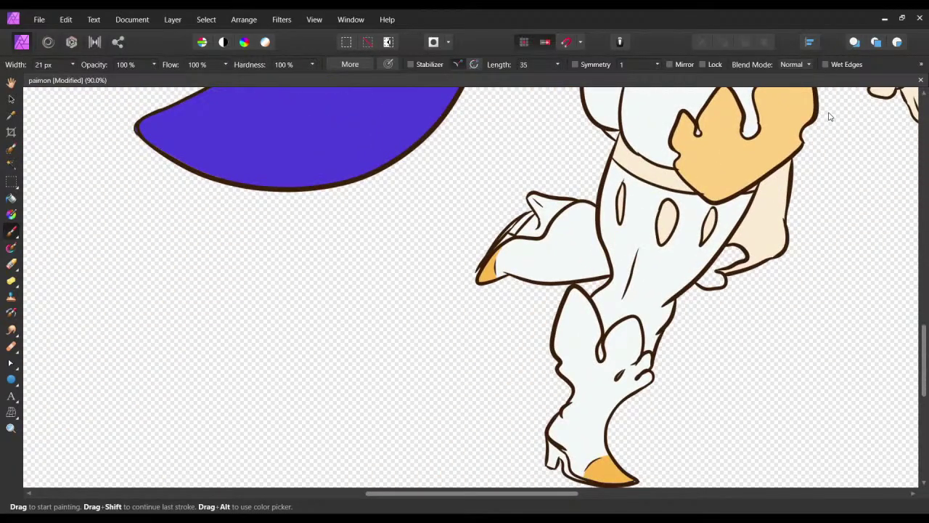
# Fill the sole and heel of the raised boot dark brown, enlarging the brush to 32 px.
pyautogui.scroll(5, 483, 274)
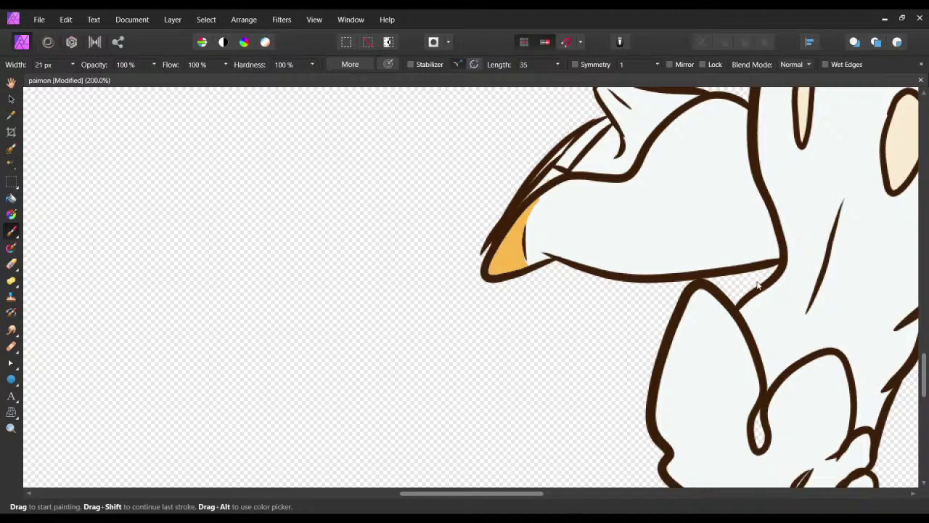
pyautogui.scroll(2, 543, 276)
pyautogui.hscroll(2, 543, 275)
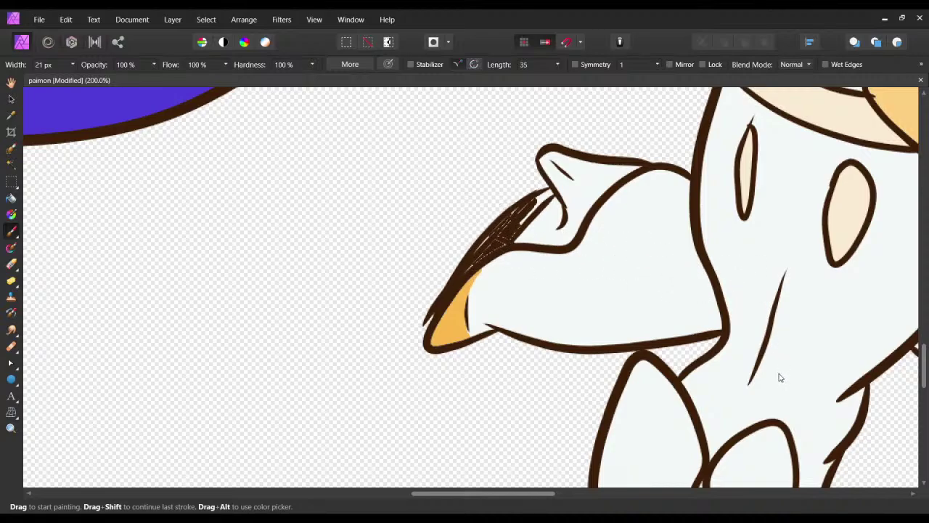
pyautogui.press(']')
pyautogui.moveTo(586, 161)
pyautogui.mouseDown()
pyautogui.moveTo(531, 170)
pyautogui.moveTo(567, 184)
pyautogui.moveTo(595, 175)
pyautogui.mouseUp()
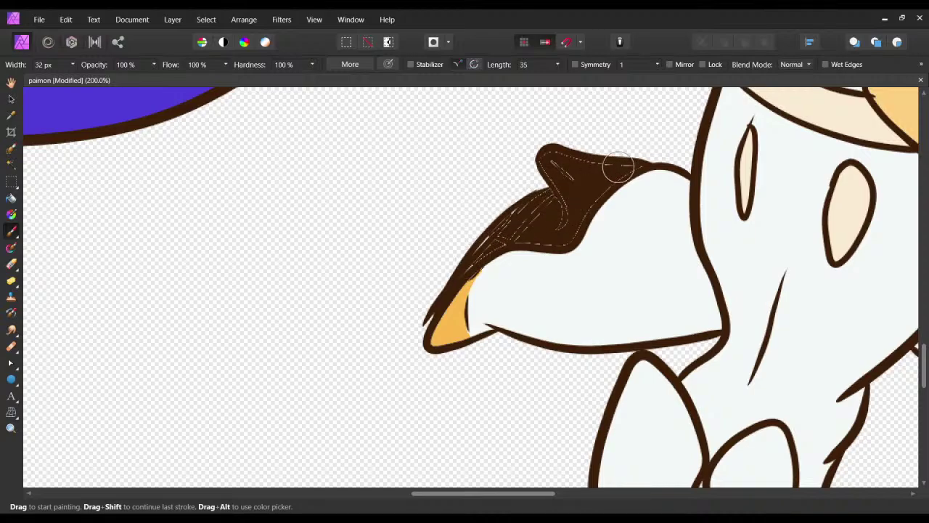
# Fill the standing boot's heel and the narrow sole strip dark brown with the 32 px brush.
pyautogui.moveTo(569, 299); pyautogui.dragTo(474, 203)
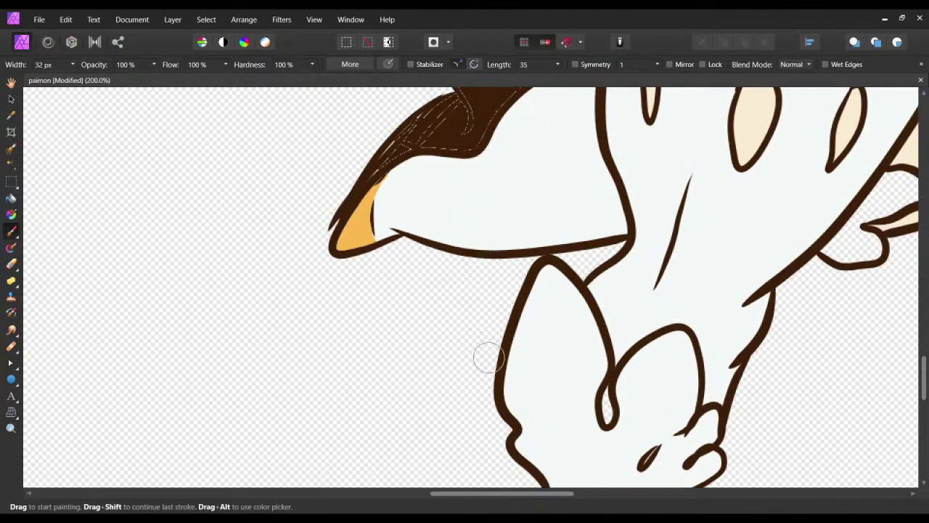
pyautogui.moveTo(489, 358); pyautogui.dragTo(417, 167)
pyautogui.moveTo(453, 315); pyautogui.dragTo(456, 191)
pyautogui.moveTo(429, 345); pyautogui.dragTo(429, 324)
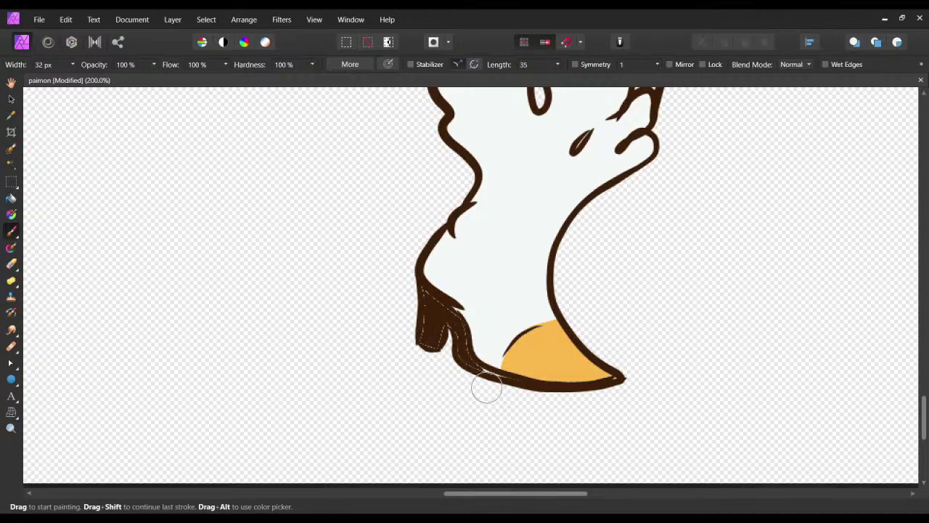
pyautogui.moveTo(480, 380); pyautogui.dragTo(468, 369)
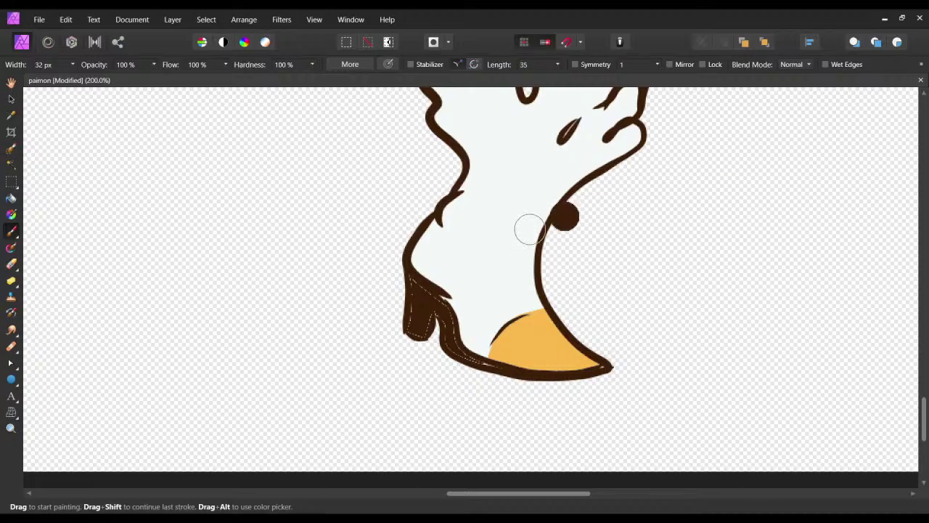
# Reduce the brush width to 13.5 px and save the document.
pyautogui.moveTo(649, 233); pyautogui.dragTo(742, 329)
pyautogui.scroll(5, 645, 366)
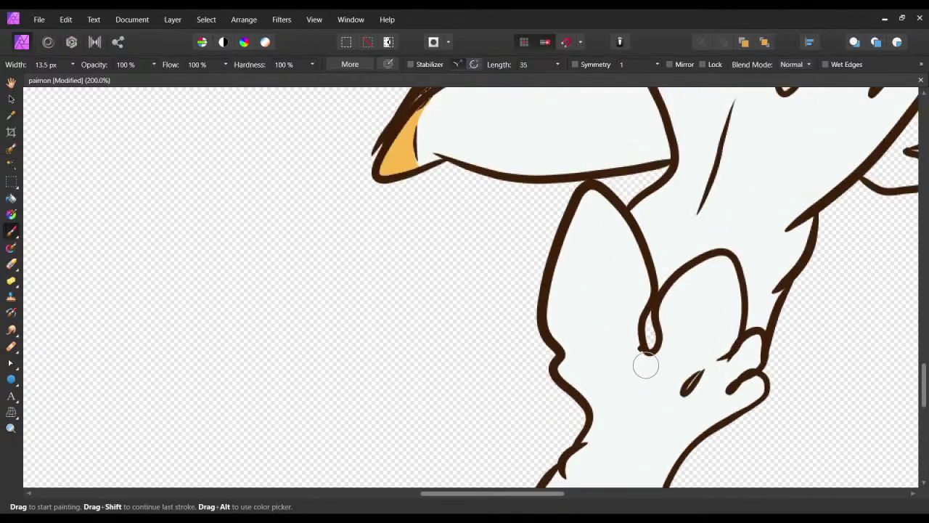
pyautogui.scroll(4, 535, 199)
pyautogui.hotkey('ctrl', 's')
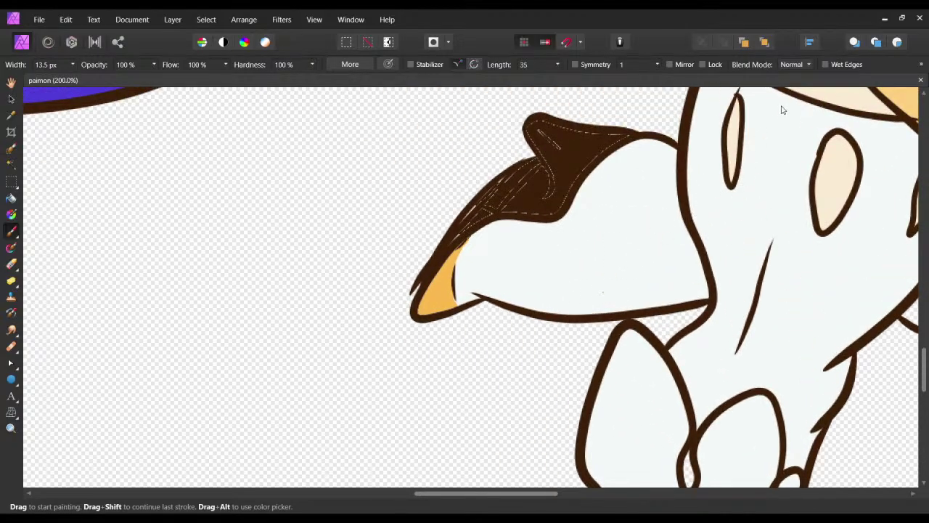
# Cover the thin light gaps along the outlines inside the raised boot's brown sole with dark brown.
pyautogui.scroll(6, 856, 111)
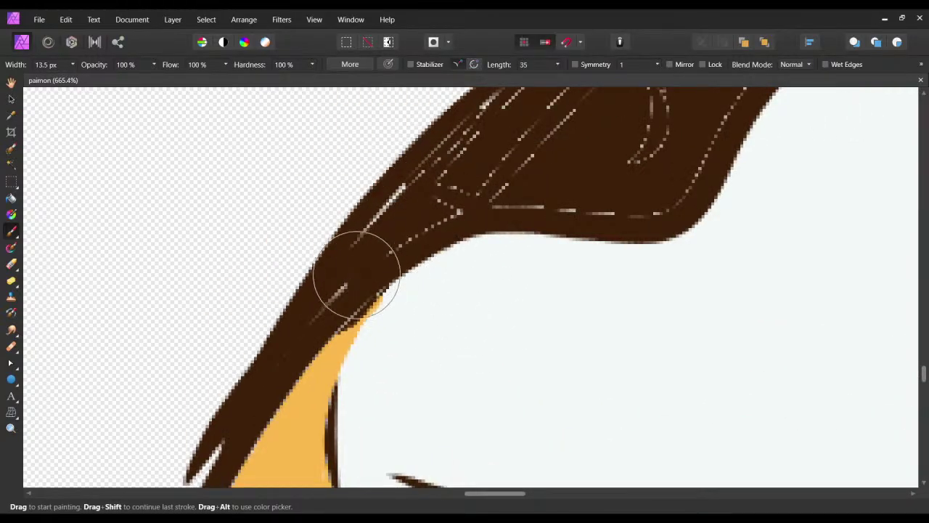
pyautogui.moveTo(434, 216)
pyautogui.mouseDown()
pyautogui.moveTo(408, 237)
pyautogui.moveTo(520, 164)
pyautogui.moveTo(451, 196)
pyautogui.moveTo(414, 264)
pyautogui.mouseUp()
pyautogui.click(520, 166)
pyautogui.moveTo(330, 293)
pyautogui.mouseDown()
pyautogui.moveTo(396, 222)
pyautogui.moveTo(395, 254)
pyautogui.moveTo(361, 278)
pyautogui.mouseUp()
pyautogui.moveTo(419, 208); pyautogui.dragTo(436, 196)
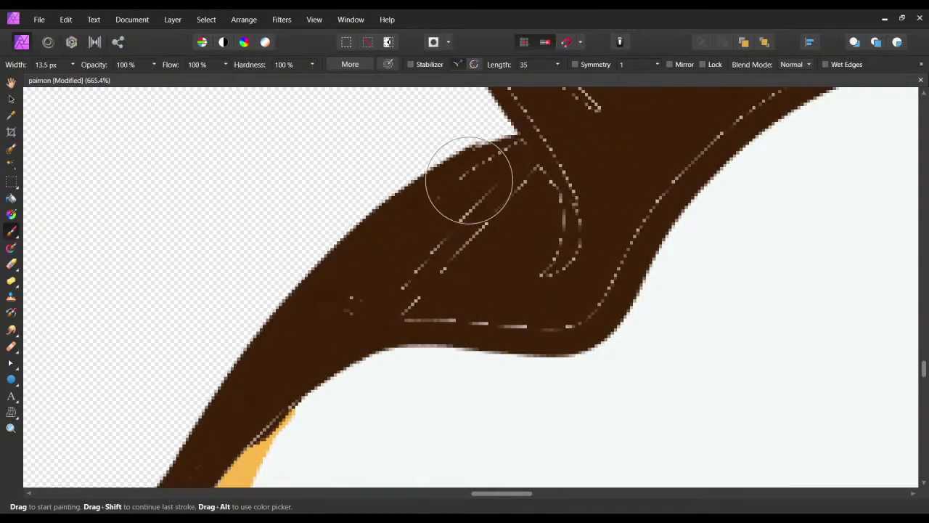
pyautogui.moveTo(519, 146); pyautogui.dragTo(413, 259)
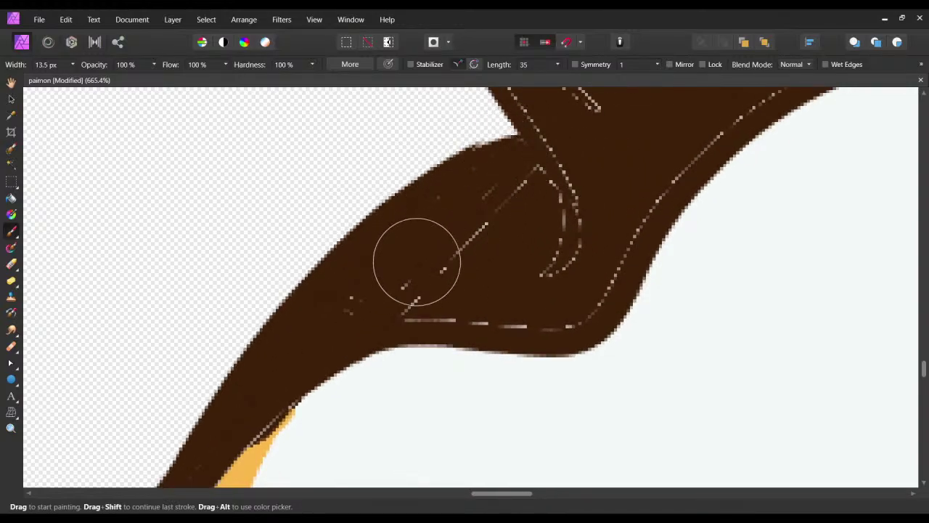
pyautogui.moveTo(393, 296)
pyautogui.mouseDown()
pyautogui.moveTo(439, 292)
pyautogui.moveTo(467, 219)
pyautogui.moveTo(446, 272)
pyautogui.moveTo(538, 163)
pyautogui.moveTo(434, 252)
pyautogui.moveTo(479, 204)
pyautogui.moveTo(393, 301)
pyautogui.moveTo(472, 304)
pyautogui.moveTo(412, 304)
pyautogui.moveTo(470, 319)
pyautogui.moveTo(411, 303)
pyautogui.moveTo(411, 319)
pyautogui.moveTo(470, 320)
pyautogui.moveTo(461, 307)
pyautogui.moveTo(367, 287)
pyautogui.moveTo(524, 265)
pyautogui.moveTo(490, 269)
pyautogui.moveTo(497, 273)
pyautogui.moveTo(466, 327)
pyautogui.moveTo(429, 341)
pyautogui.moveTo(487, 341)
pyautogui.mouseUp()
pyautogui.moveTo(536, 306)
pyautogui.mouseDown()
pyautogui.moveTo(523, 326)
pyautogui.moveTo(464, 339)
pyautogui.moveTo(388, 332)
pyautogui.moveTo(403, 332)
pyautogui.moveTo(345, 344)
pyautogui.mouseUp()
pyautogui.moveTo(481, 270)
pyautogui.mouseDown()
pyautogui.moveTo(522, 214)
pyautogui.moveTo(506, 237)
pyautogui.mouseUp()
pyautogui.moveTo(495, 257)
pyautogui.mouseDown()
pyautogui.moveTo(482, 278)
pyautogui.moveTo(498, 167)
pyautogui.moveTo(509, 208)
pyautogui.moveTo(487, 259)
pyautogui.moveTo(441, 317)
pyautogui.moveTo(486, 328)
pyautogui.moveTo(474, 344)
pyautogui.moveTo(622, 181)
pyautogui.moveTo(689, 166)
pyautogui.moveTo(623, 156)
pyautogui.moveTo(672, 158)
pyautogui.mouseUp()
# Cover the remaining light gaps inside the raised boot's brown heel with dark brown, undoing one stray stroke.
pyautogui.hscroll(1, 485, 281)
pyautogui.scroll(2, 607, 179)
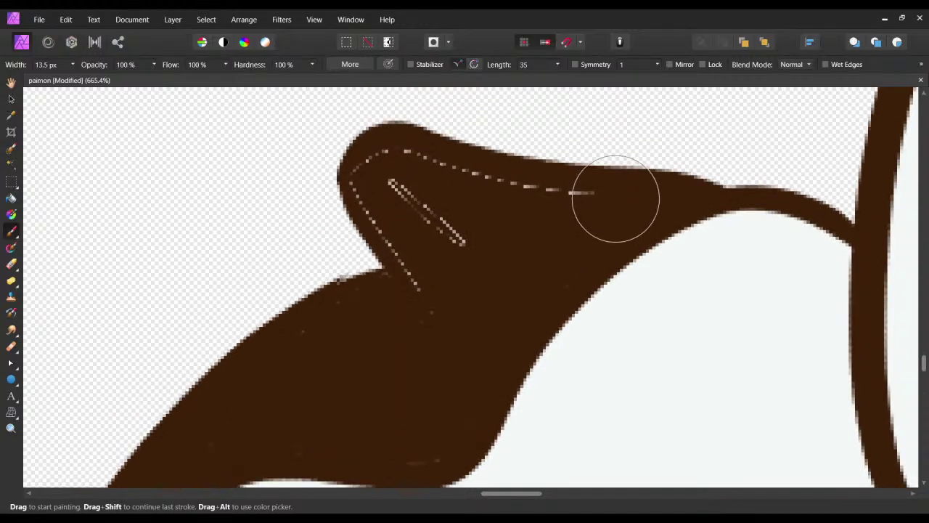
pyautogui.moveTo(378, 186)
pyautogui.mouseDown()
pyautogui.moveTo(403, 146)
pyautogui.moveTo(392, 150)
pyautogui.moveTo(595, 196)
pyautogui.moveTo(393, 153)
pyautogui.moveTo(369, 162)
pyautogui.moveTo(369, 204)
pyautogui.moveTo(427, 274)
pyautogui.moveTo(367, 192)
pyautogui.moveTo(433, 302)
pyautogui.moveTo(372, 204)
pyautogui.moveTo(391, 244)
pyautogui.moveTo(373, 189)
pyautogui.moveTo(363, 200)
pyautogui.moveTo(369, 161)
pyautogui.moveTo(364, 215)
pyautogui.moveTo(368, 191)
pyautogui.moveTo(404, 243)
pyautogui.moveTo(395, 182)
pyautogui.moveTo(416, 233)
pyautogui.moveTo(472, 256)
pyautogui.moveTo(468, 199)
pyautogui.moveTo(437, 190)
pyautogui.moveTo(407, 211)
pyautogui.moveTo(442, 226)
pyautogui.moveTo(456, 200)
pyautogui.moveTo(477, 196)
pyautogui.moveTo(459, 244)
pyautogui.moveTo(402, 184)
pyautogui.moveTo(435, 207)
pyautogui.moveTo(413, 199)
pyautogui.moveTo(409, 101)
pyautogui.moveTo(403, 112)
pyautogui.moveTo(415, 155)
pyautogui.moveTo(365, 176)
pyautogui.mouseUp()
pyautogui.click(399, 107)
pyautogui.hotkey('ctrl', 'z')
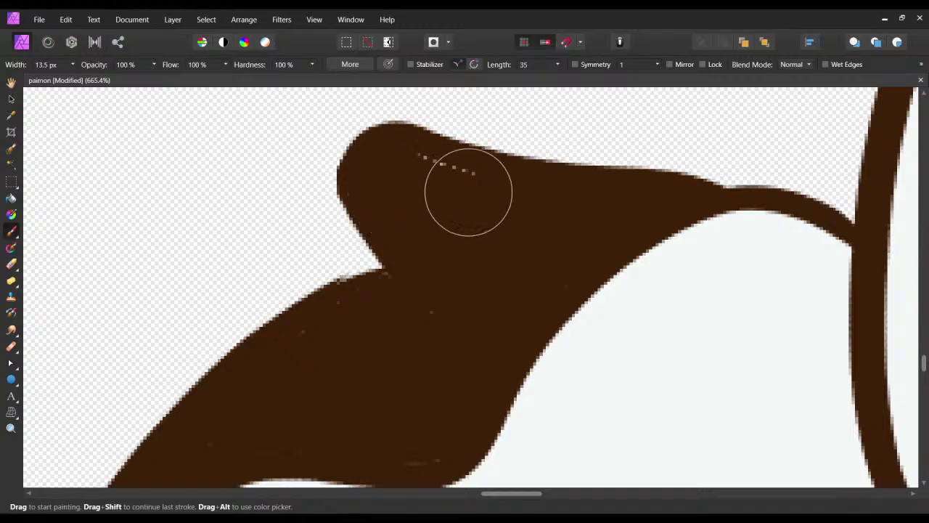
pyautogui.moveTo(467, 191)
pyautogui.mouseDown()
pyautogui.moveTo(452, 172)
pyautogui.moveTo(490, 192)
pyautogui.mouseUp()
pyautogui.hscroll(5, 436, 234)
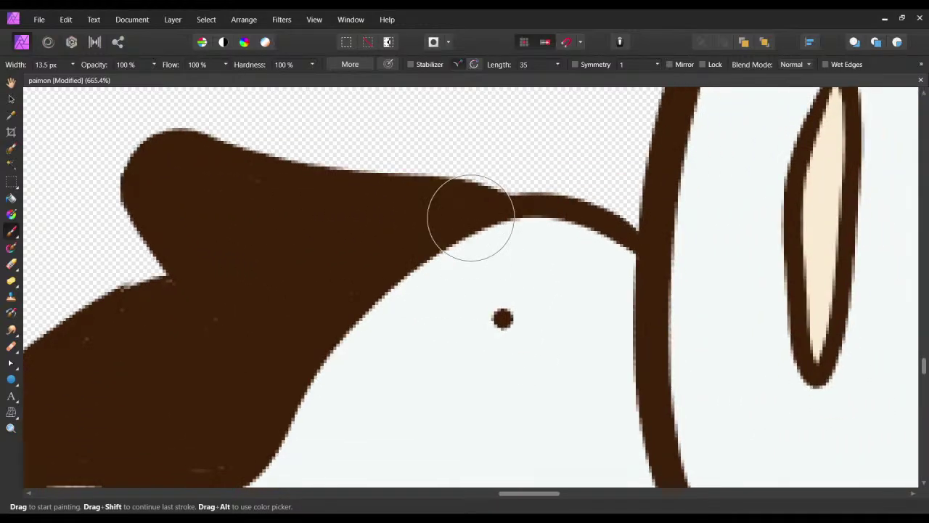
# Cover the light gaps inside the standing boot's heel and sole with dark brown, undoing the stray dot beside the sole.
pyautogui.scroll(-3, 471, 218)
pyautogui.scroll(5, 843, 180)
pyautogui.hscroll(4, 843, 181)
pyautogui.scroll(-15, 845, 190)
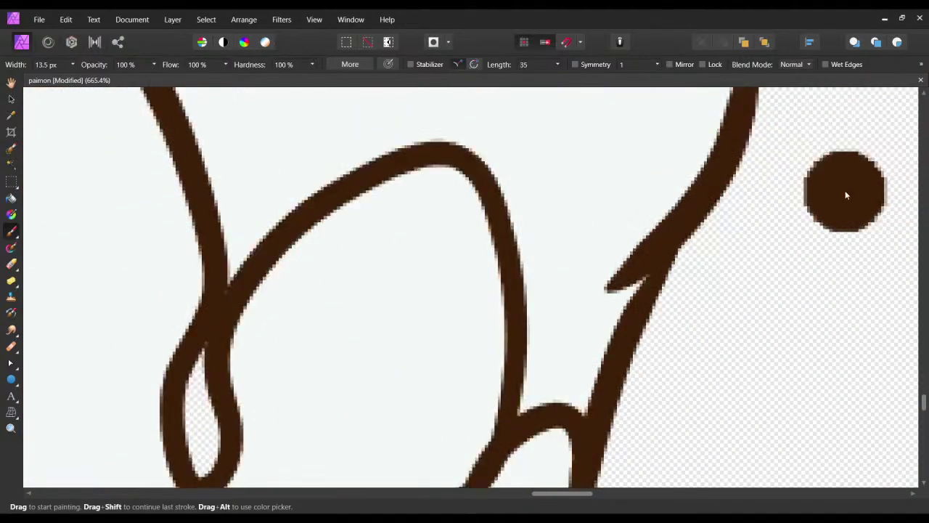
pyautogui.hscroll(-5, 843, 195)
pyautogui.scroll(-5, 840, 203)
pyautogui.hscroll(-1, 835, 203)
pyautogui.hscroll(3, 475, 228)
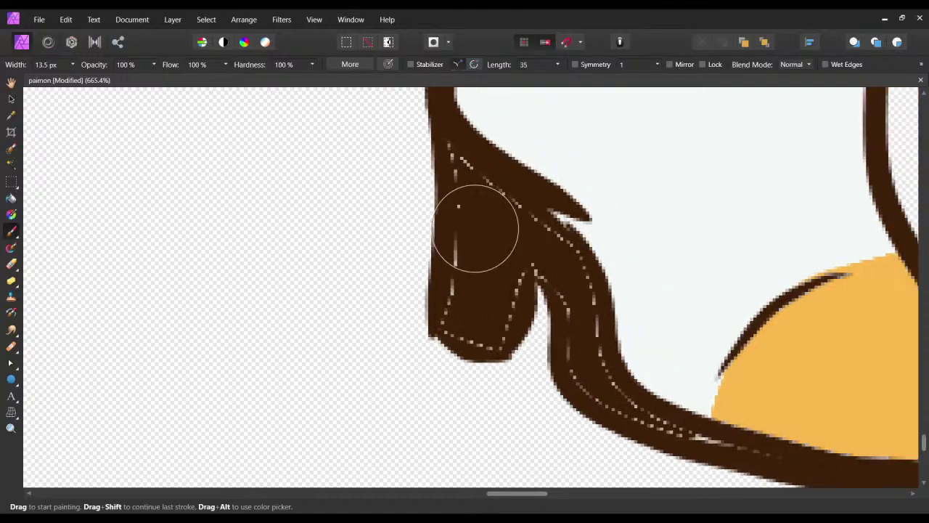
pyautogui.moveTo(382, 204)
pyautogui.mouseDown()
pyautogui.moveTo(372, 168)
pyautogui.moveTo(377, 223)
pyautogui.moveTo(358, 154)
pyautogui.moveTo(385, 249)
pyautogui.moveTo(375, 208)
pyautogui.moveTo(364, 321)
pyautogui.moveTo(388, 342)
pyautogui.moveTo(363, 321)
pyautogui.moveTo(375, 333)
pyautogui.moveTo(361, 335)
pyautogui.moveTo(377, 336)
pyautogui.moveTo(358, 323)
pyautogui.moveTo(376, 259)
pyautogui.moveTo(372, 161)
pyautogui.moveTo(427, 230)
pyautogui.moveTo(401, 197)
pyautogui.moveTo(474, 262)
pyautogui.moveTo(405, 193)
pyautogui.moveTo(502, 284)
pyautogui.moveTo(474, 237)
pyautogui.moveTo(471, 249)
pyautogui.moveTo(453, 224)
pyautogui.moveTo(511, 308)
pyautogui.moveTo(503, 328)
pyautogui.moveTo(500, 296)
pyautogui.moveTo(520, 371)
pyautogui.moveTo(466, 266)
pyautogui.moveTo(426, 278)
pyautogui.moveTo(418, 308)
pyautogui.moveTo(439, 275)
pyautogui.moveTo(412, 347)
pyautogui.moveTo(394, 349)
pyautogui.moveTo(393, 254)
pyautogui.moveTo(364, 291)
pyautogui.moveTo(457, 268)
pyautogui.moveTo(464, 278)
pyautogui.moveTo(453, 267)
pyautogui.moveTo(446, 276)
pyautogui.moveTo(474, 294)
pyautogui.moveTo(503, 372)
pyautogui.mouseUp()
pyautogui.moveTo(411, 273)
pyautogui.mouseDown()
pyautogui.moveTo(434, 345)
pyautogui.moveTo(502, 378)
pyautogui.moveTo(584, 400)
pyautogui.moveTo(496, 374)
pyautogui.moveTo(443, 340)
pyautogui.moveTo(417, 299)
pyautogui.moveTo(445, 346)
pyautogui.moveTo(429, 320)
pyautogui.moveTo(411, 324)
pyautogui.moveTo(396, 246)
pyautogui.moveTo(412, 328)
pyautogui.mouseUp()
pyautogui.click(460, 291)
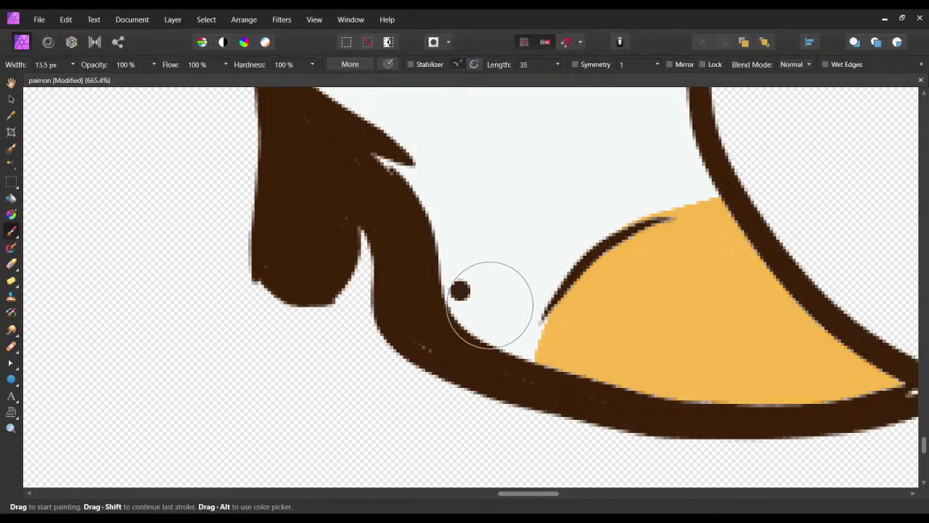
pyautogui.hotkey('ctrl', 'z')
# Touch up the small gap at the standing boot's toe tip in dark brown, undoing the last stroke.
pyautogui.moveTo(724, 364); pyautogui.dragTo(517, 327)
pyautogui.moveTo(661, 356)
pyautogui.mouseDown()
pyautogui.moveTo(606, 348)
pyautogui.moveTo(651, 350)
pyautogui.mouseUp()
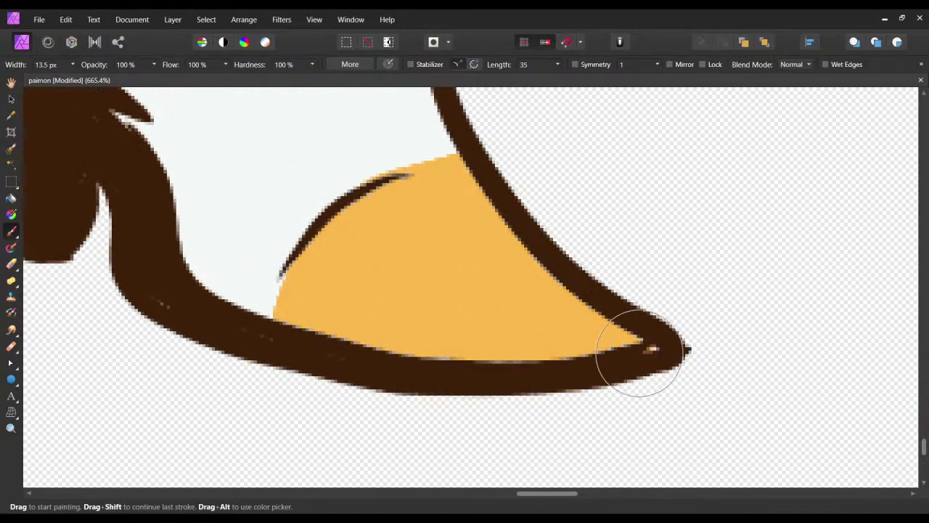
pyautogui.moveTo(663, 387); pyautogui.dragTo(666, 391)
pyautogui.hotkey('ctrl', 'z')
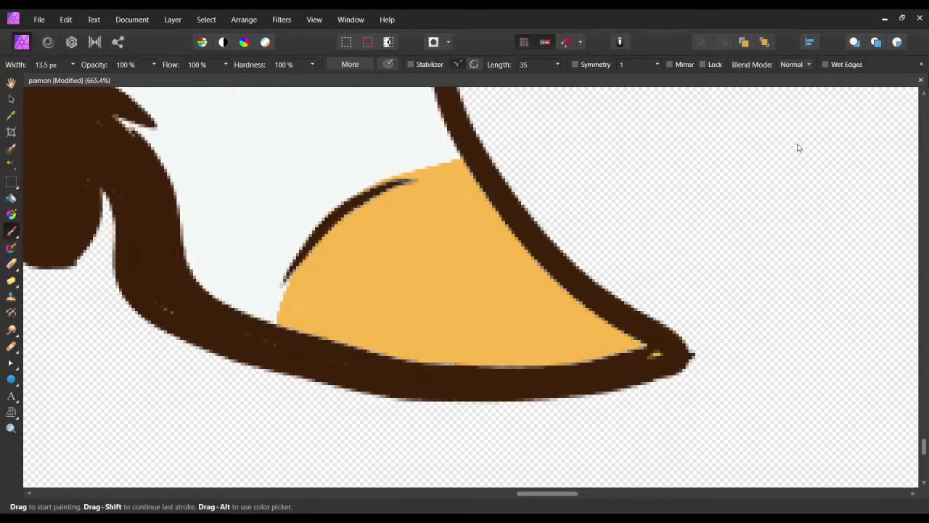
# Paint the two empty fabric folds beside the upper leg in off-white up to their outlines and save the document.
pyautogui.hotkey('ctrl', '-')
pyautogui.hotkey('ctrl', '-')
pyautogui.hotkey('ctrl', '-')
pyautogui.hotkey('ctrl', '-')
pyautogui.hotkey('ctrl', '-')
pyautogui.hotkey('ctrl', '-')
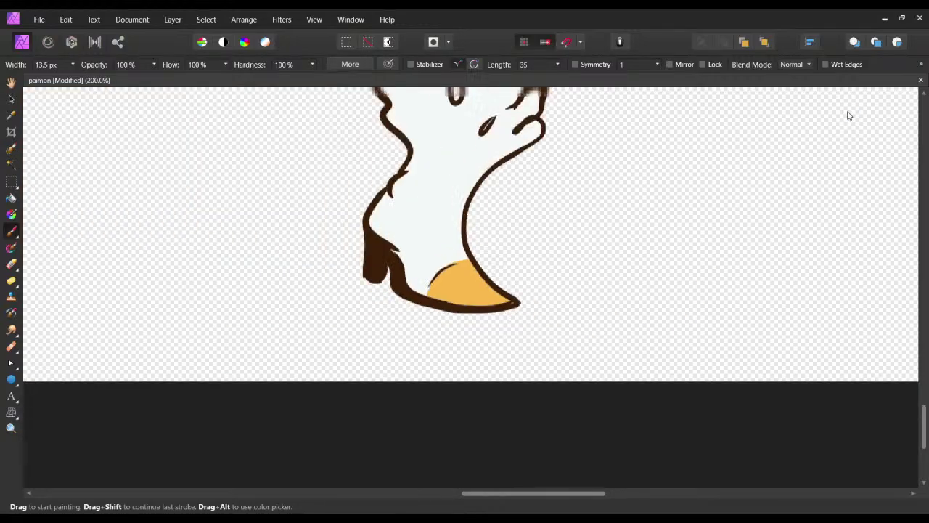
pyautogui.moveTo(564, 215); pyautogui.dragTo(556, 301)
pyautogui.scroll(1, 556, 300)
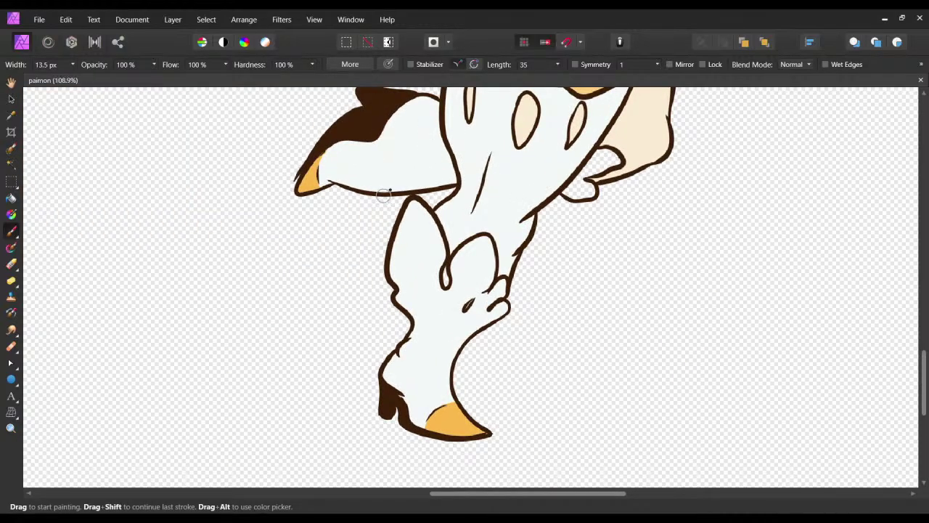
pyautogui.scroll(2, 492, 265)
pyautogui.hscroll(1, 491, 265)
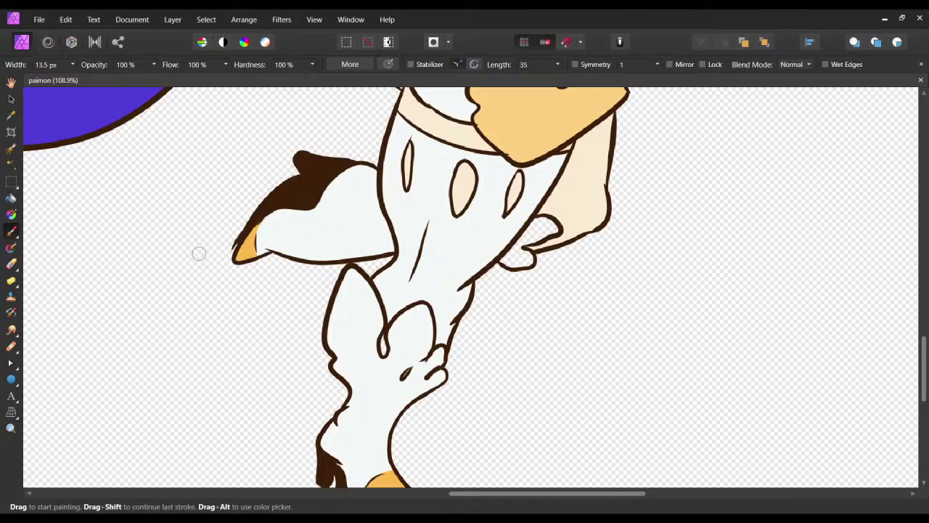
pyautogui.hotkey('ctrl', '+')
pyautogui.hotkey('ctrl', '+')
pyautogui.hotkey('ctrl', '+')
pyautogui.hotkey('ctrl', '+')
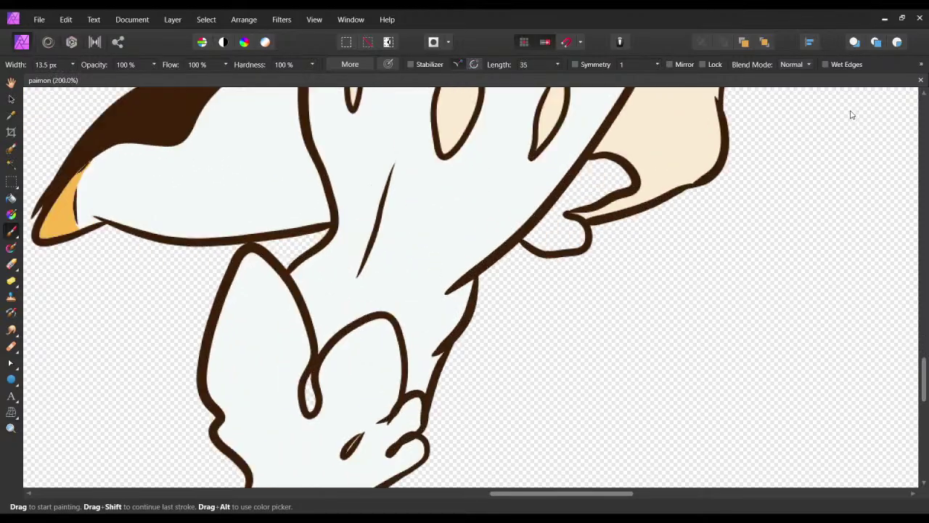
pyautogui.moveTo(629, 229); pyautogui.dragTo(436, 379)
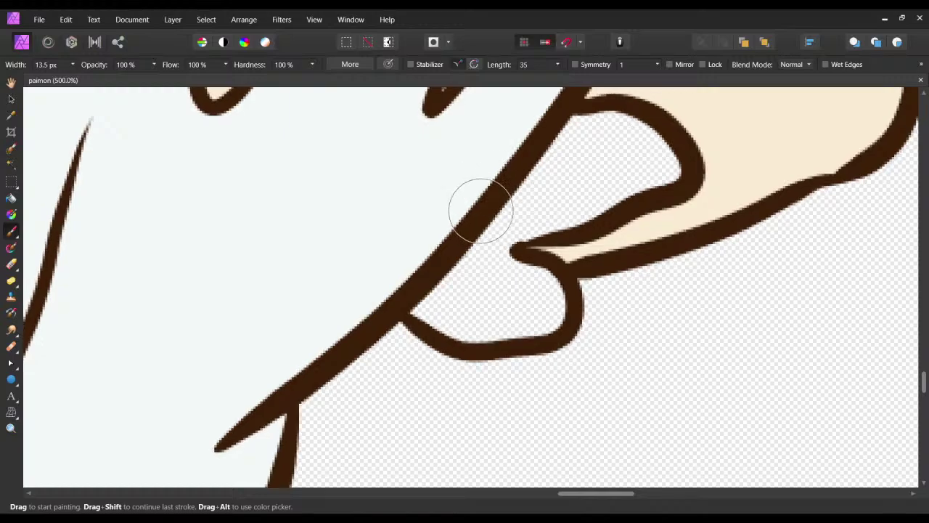
pyautogui.moveTo(481, 211); pyautogui.dragTo(397, 225)
pyautogui.moveTo(440, 192)
pyautogui.mouseDown()
pyautogui.moveTo(487, 149)
pyautogui.moveTo(498, 159)
pyautogui.moveTo(474, 208)
pyautogui.moveTo(501, 186)
pyautogui.moveTo(478, 161)
pyautogui.moveTo(496, 137)
pyautogui.moveTo(544, 145)
pyautogui.moveTo(561, 164)
pyautogui.moveTo(529, 131)
pyautogui.moveTo(538, 135)
pyautogui.moveTo(506, 126)
pyautogui.moveTo(502, 176)
pyautogui.mouseUp()
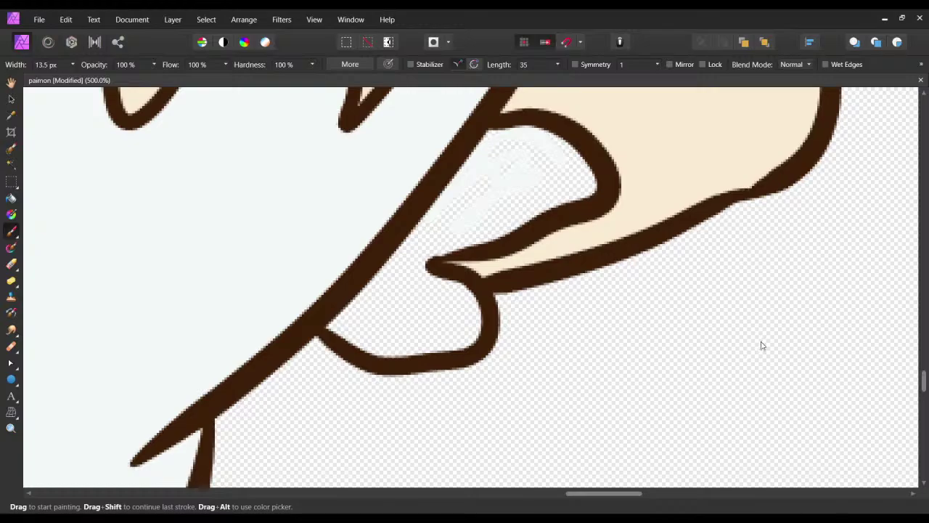
pyautogui.moveTo(554, 222)
pyautogui.mouseDown()
pyautogui.moveTo(516, 184)
pyautogui.moveTo(500, 185)
pyautogui.moveTo(513, 140)
pyautogui.moveTo(542, 140)
pyautogui.moveTo(506, 145)
pyautogui.moveTo(548, 163)
pyautogui.moveTo(548, 154)
pyautogui.moveTo(556, 157)
pyautogui.moveTo(549, 154)
pyautogui.moveTo(560, 171)
pyautogui.moveTo(565, 155)
pyautogui.moveTo(560, 167)
pyautogui.moveTo(579, 186)
pyautogui.moveTo(574, 155)
pyautogui.moveTo(560, 144)
pyautogui.moveTo(544, 158)
pyautogui.moveTo(582, 170)
pyautogui.moveTo(574, 188)
pyautogui.moveTo(588, 184)
pyautogui.moveTo(492, 220)
pyautogui.moveTo(505, 223)
pyautogui.moveTo(462, 233)
pyautogui.moveTo(438, 225)
pyautogui.moveTo(341, 316)
pyautogui.moveTo(340, 330)
pyautogui.moveTo(389, 347)
pyautogui.moveTo(457, 342)
pyautogui.moveTo(465, 328)
pyautogui.moveTo(417, 296)
pyautogui.moveTo(350, 314)
pyautogui.moveTo(352, 325)
pyautogui.moveTo(352, 303)
pyautogui.moveTo(393, 255)
pyautogui.moveTo(474, 191)
pyautogui.moveTo(468, 219)
pyautogui.moveTo(413, 264)
pyautogui.moveTo(429, 275)
pyautogui.moveTo(421, 288)
pyautogui.moveTo(452, 242)
pyautogui.moveTo(485, 230)
pyautogui.moveTo(454, 241)
pyautogui.moveTo(419, 285)
pyautogui.moveTo(455, 283)
pyautogui.moveTo(475, 329)
pyautogui.moveTo(465, 303)
pyautogui.moveTo(479, 308)
pyautogui.moveTo(440, 297)
pyautogui.moveTo(447, 289)
pyautogui.moveTo(466, 323)
pyautogui.moveTo(420, 319)
pyautogui.moveTo(440, 324)
pyautogui.moveTo(384, 299)
pyautogui.moveTo(460, 326)
pyautogui.moveTo(440, 321)
pyautogui.moveTo(504, 224)
pyautogui.moveTo(571, 183)
pyautogui.moveTo(530, 182)
pyautogui.moveTo(535, 150)
pyautogui.moveTo(469, 145)
pyautogui.moveTo(516, 133)
pyautogui.moveTo(594, 195)
pyautogui.moveTo(595, 176)
pyautogui.moveTo(519, 233)
pyautogui.mouseUp()
pyautogui.moveTo(453, 252)
pyautogui.mouseDown()
pyautogui.moveTo(436, 274)
pyautogui.moveTo(455, 283)
pyautogui.mouseUp()
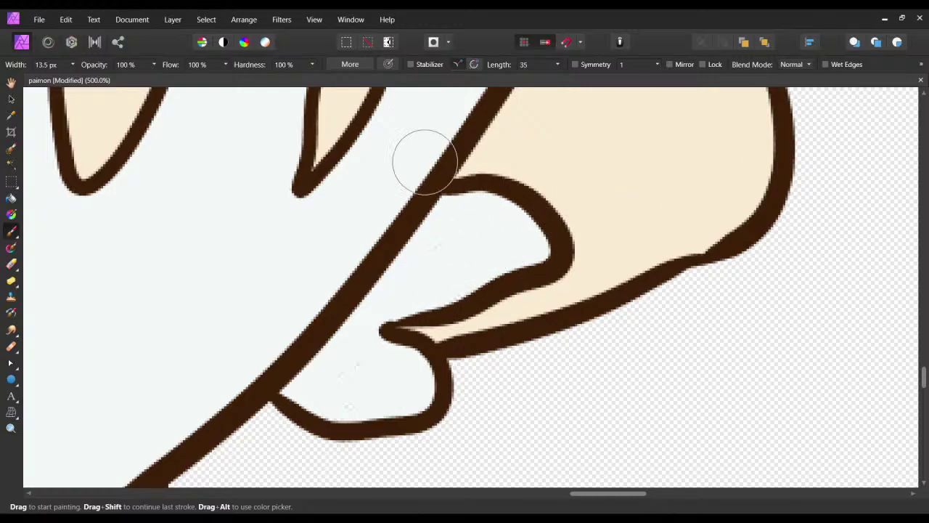
pyautogui.moveTo(499, 213)
pyautogui.mouseDown()
pyautogui.moveTo(536, 225)
pyautogui.moveTo(523, 253)
pyautogui.moveTo(452, 285)
pyautogui.moveTo(484, 281)
pyautogui.moveTo(417, 300)
pyautogui.moveTo(385, 328)
pyautogui.mouseUp()
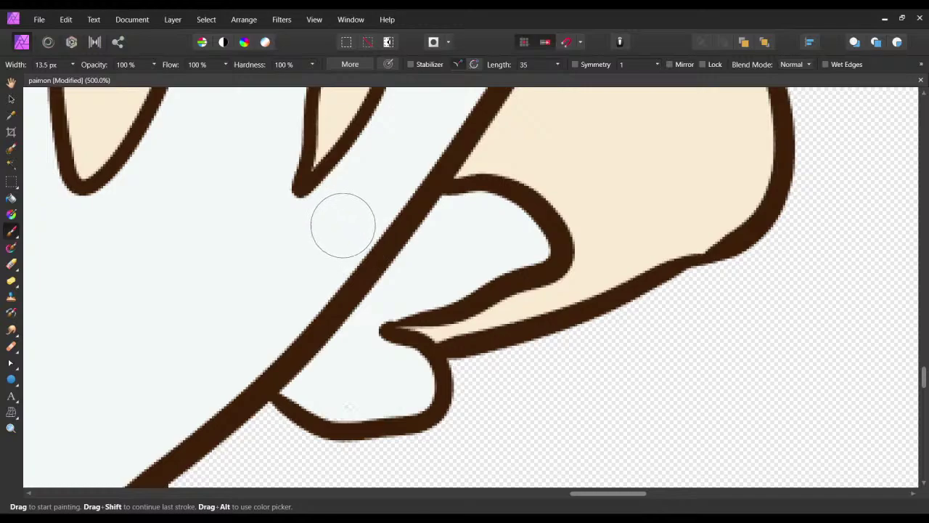
pyautogui.hotkey('ctrl', 's')
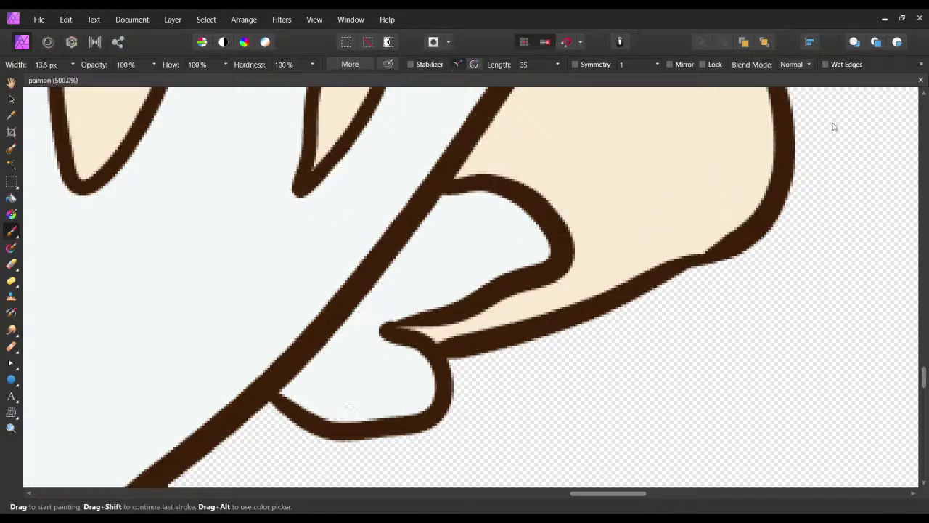
# Fill the empty teardrop loop between the standing boot's two pointed cuff flaps with off-white.
pyautogui.hotkey('ctrl', '1')
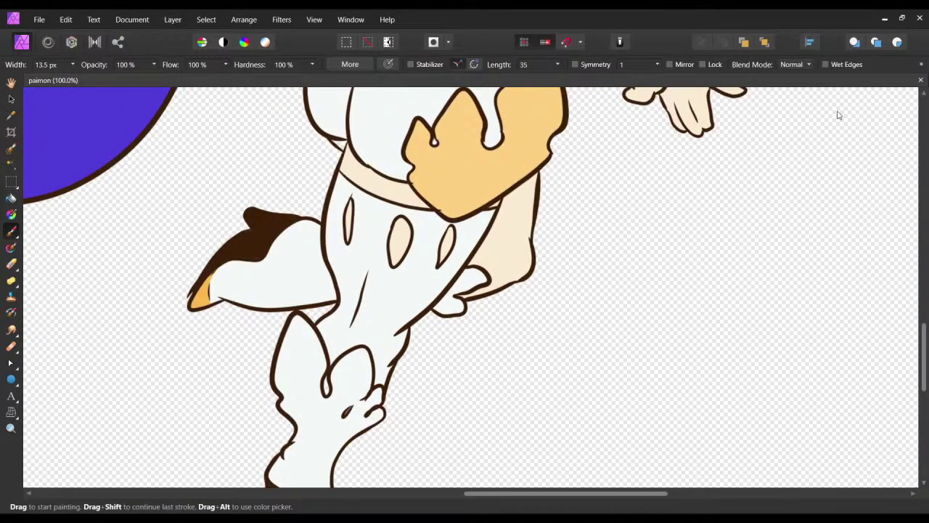
pyautogui.scroll(1, 815, 130)
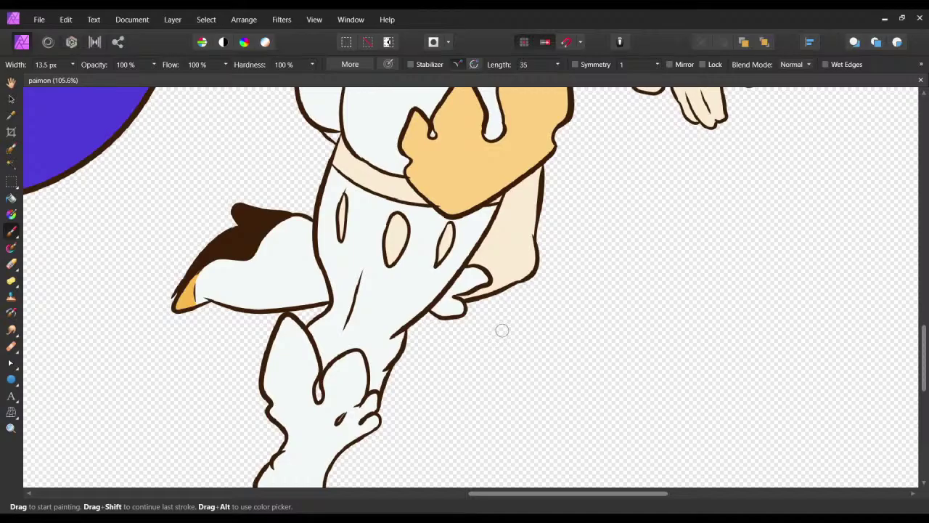
pyautogui.moveTo(503, 330); pyautogui.dragTo(619, 231)
pyautogui.scroll(12, 850, 115)
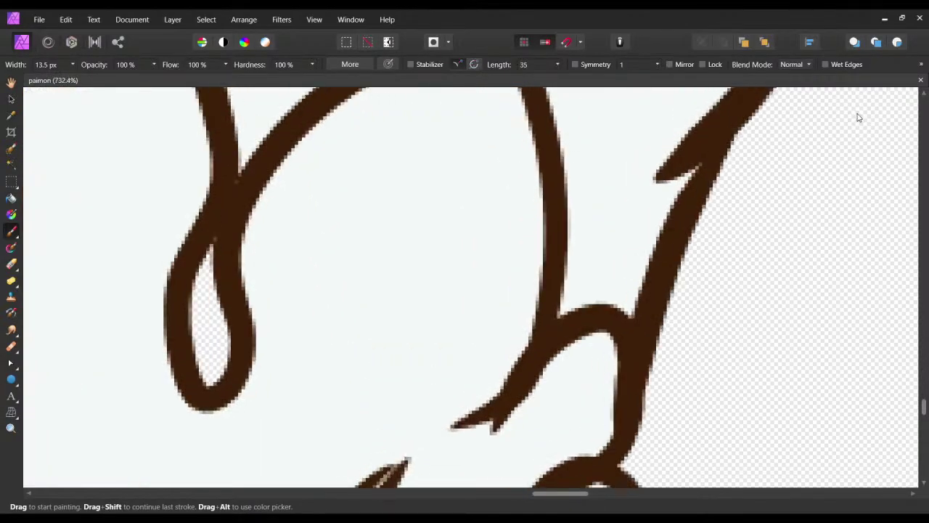
pyautogui.scroll(-5, 858, 117)
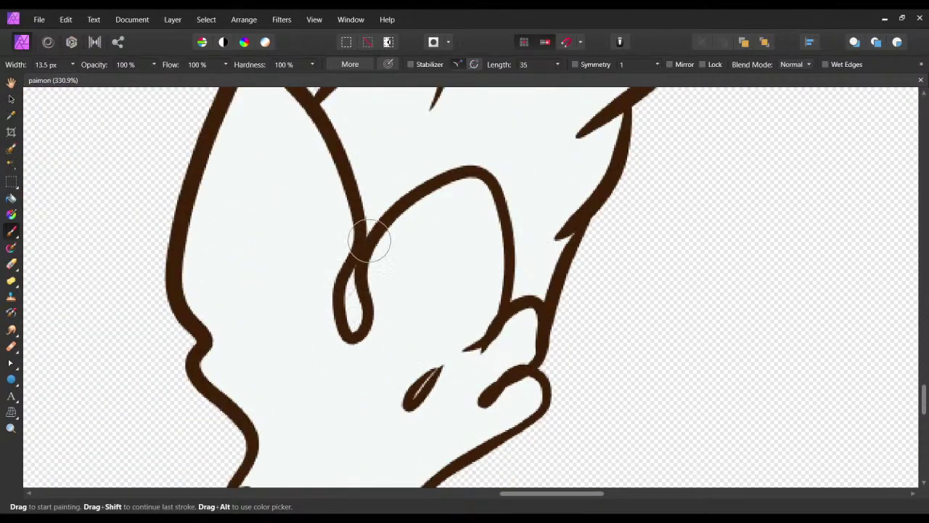
pyautogui.moveTo(367, 255); pyautogui.dragTo(352, 337)
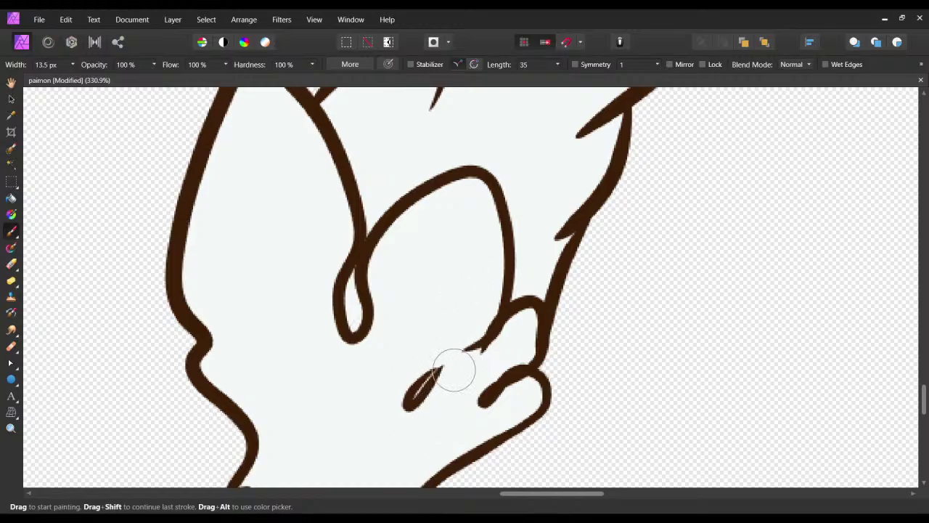
# Pick up the light gold from the colour swatches beside the character as the brush colour for the standing boot.
pyautogui.moveTo(420, 347); pyautogui.dragTo(473, 275)
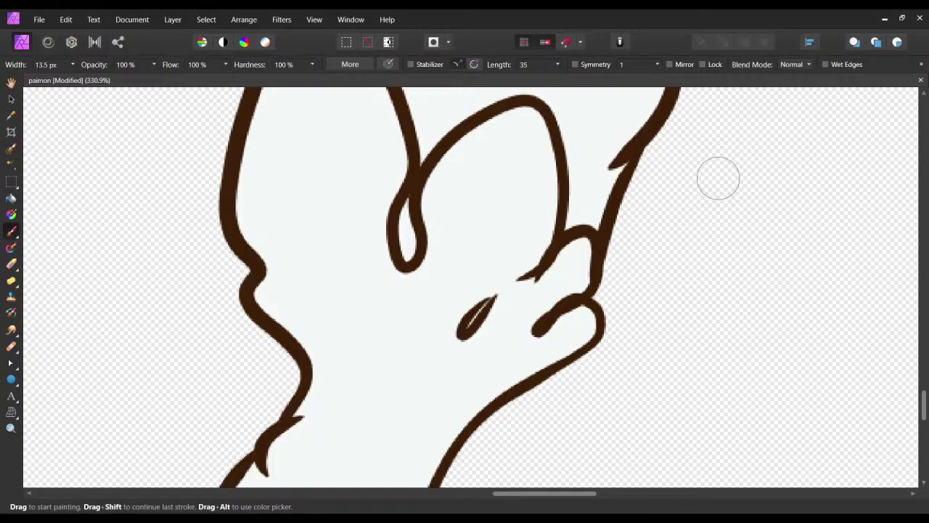
pyautogui.moveTo(670, 218); pyautogui.dragTo(450, 419)
pyautogui.moveTo(678, 238); pyautogui.dragTo(588, 355)
pyautogui.moveTo(676, 280); pyautogui.dragTo(382, 485)
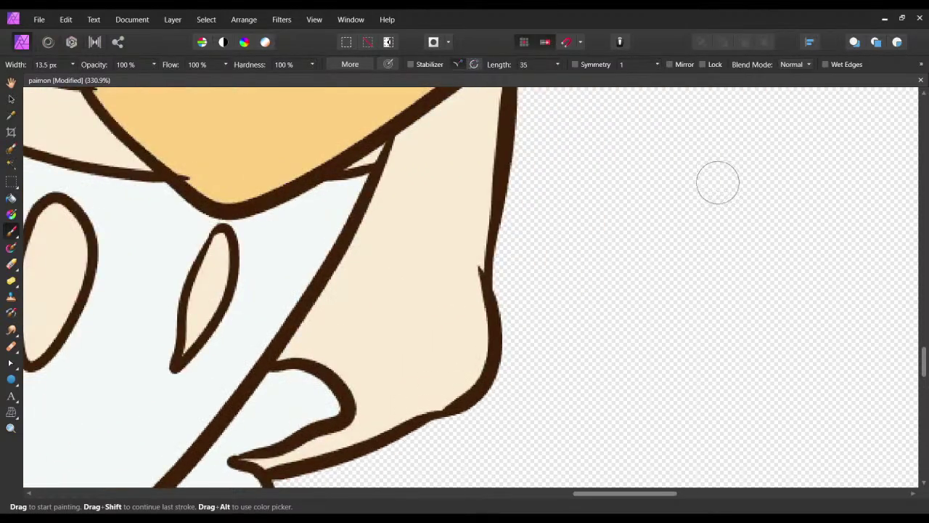
pyautogui.scroll(20, 834, 162)
pyautogui.hscroll(-10, 835, 162)
pyautogui.hscroll(10, 861, 155)
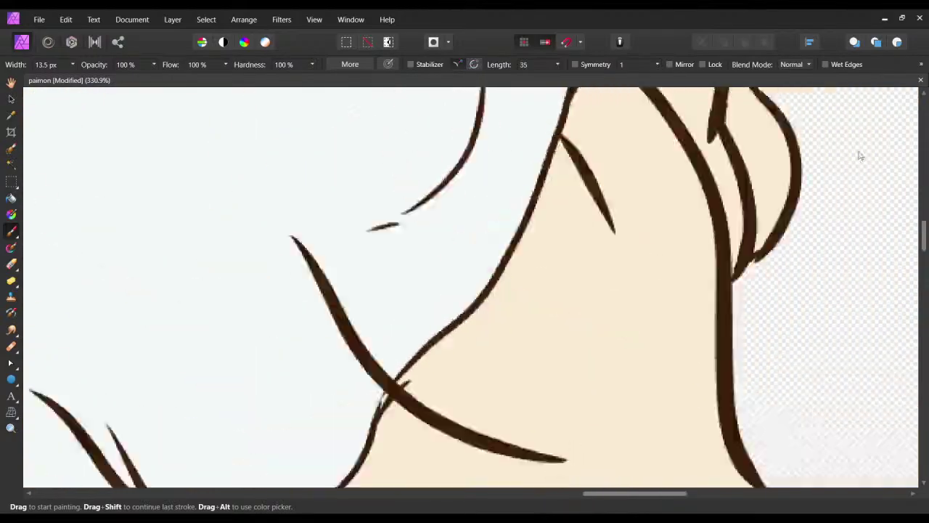
pyautogui.scroll(-3, 857, 151)
pyautogui.hscroll(5, 859, 150)
pyautogui.scroll(5, 859, 149)
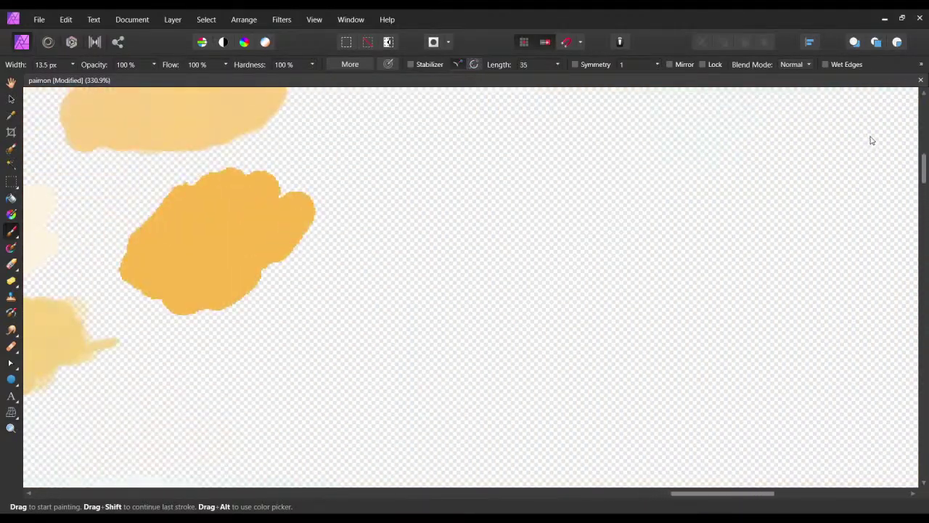
pyautogui.scroll(3, 859, 150)
pyautogui.hscroll(-1, 859, 150)
pyautogui.hscroll(-3, 861, 145)
pyautogui.scroll(-2, 861, 146)
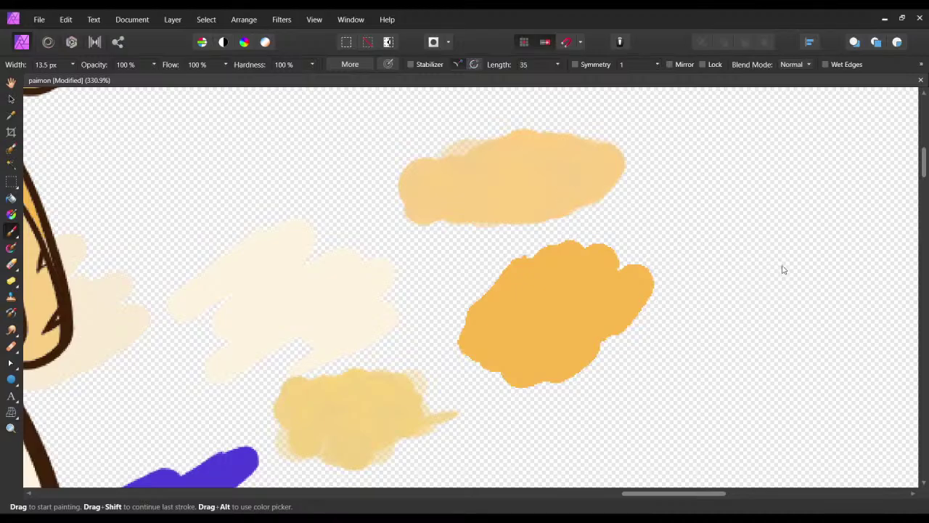
pyautogui.hscroll(-3, 843, 177)
pyautogui.scroll(-6, 845, 191)
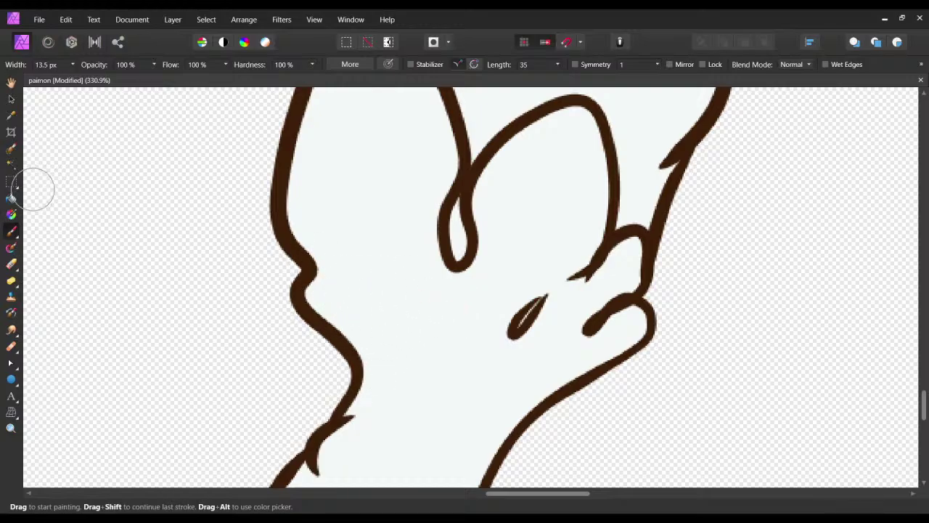
# Draw a light gold two-peaked trim outline with rounded dips across the standing boot's shaft, undoing and redrawing faulty strokes.
pyautogui.moveTo(327, 291); pyautogui.dragTo(355, 327)
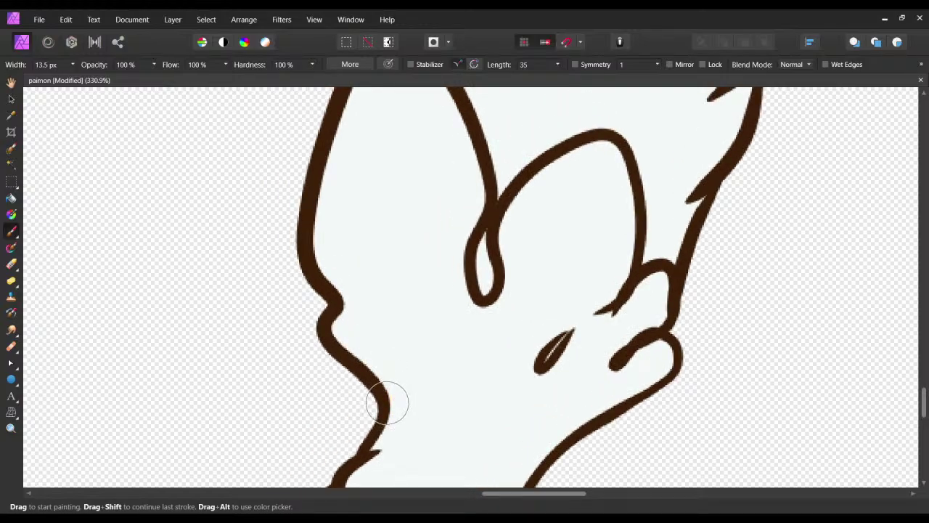
pyautogui.moveTo(399, 418)
pyautogui.mouseDown()
pyautogui.moveTo(394, 386)
pyautogui.moveTo(405, 365)
pyautogui.moveTo(460, 313)
pyautogui.moveTo(465, 326)
pyautogui.mouseUp()
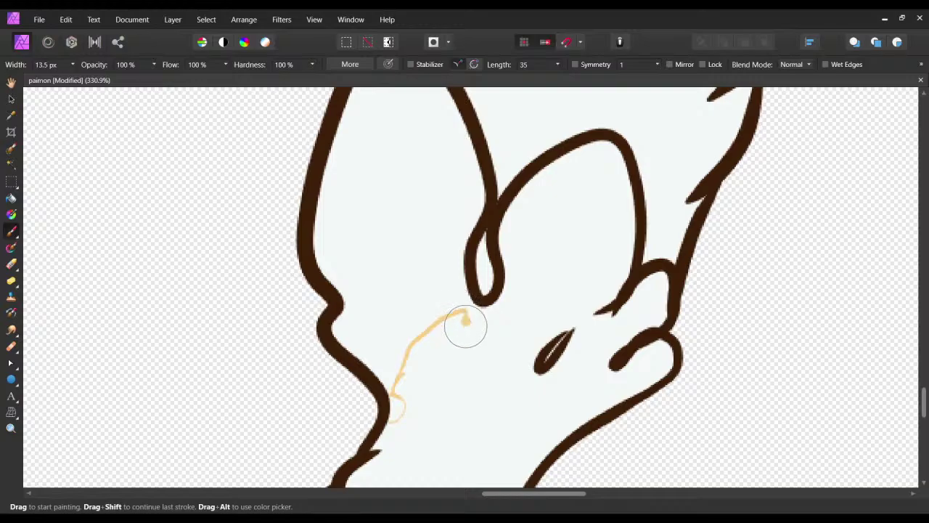
pyautogui.moveTo(466, 363); pyautogui.dragTo(432, 238)
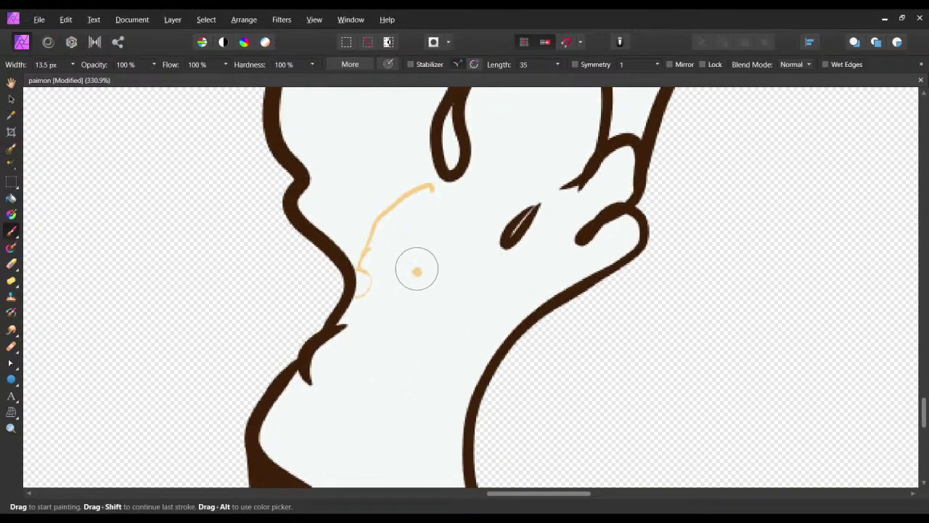
pyautogui.hotkey('ctrl', 'z')
pyautogui.moveTo(372, 269); pyautogui.dragTo(363, 266)
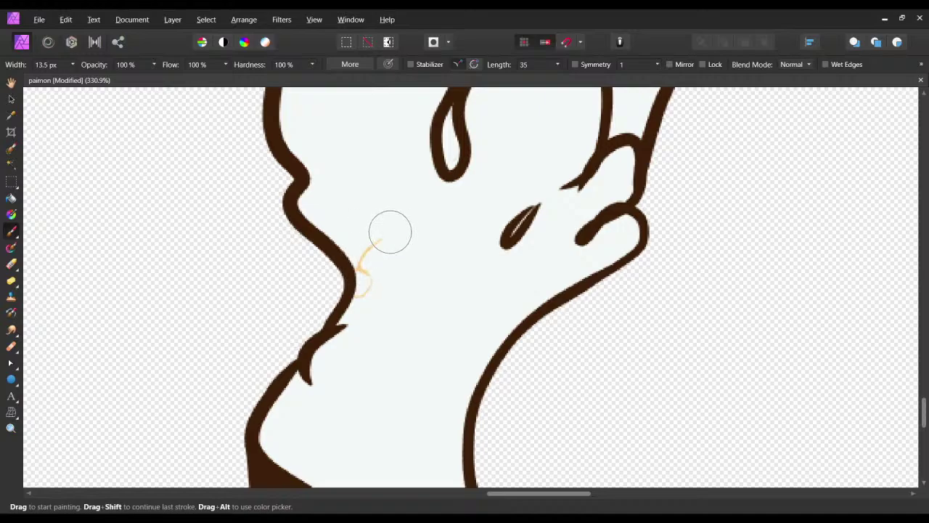
pyautogui.moveTo(390, 232)
pyautogui.mouseDown()
pyautogui.moveTo(434, 208)
pyautogui.moveTo(450, 283)
pyautogui.moveTo(438, 296)
pyautogui.moveTo(443, 316)
pyautogui.moveTo(464, 288)
pyautogui.moveTo(513, 257)
pyautogui.moveTo(539, 257)
pyautogui.moveTo(534, 312)
pyautogui.mouseUp()
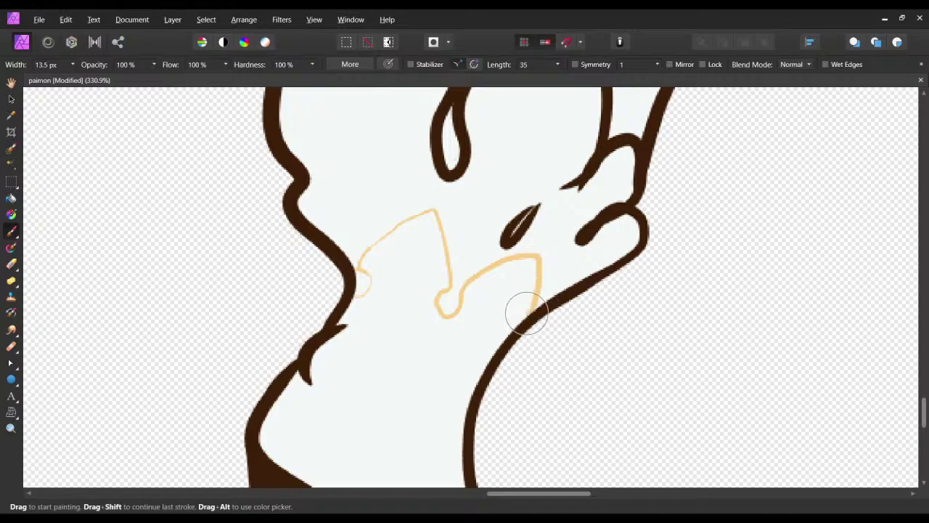
pyautogui.click(375, 274)
pyautogui.moveTo(374, 274); pyautogui.dragTo(363, 299)
pyautogui.hotkey('ctrl', 'z')
pyautogui.hotkey('ctrl', 'z')
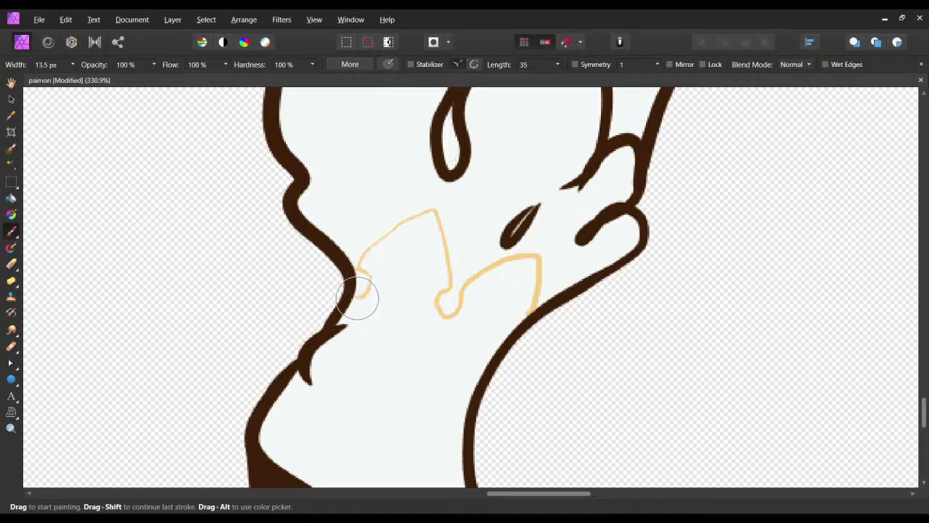
# Try a light gold stroke along the back outline of the boot below the trim and undo it.
pyautogui.moveTo(413, 261); pyautogui.dragTo(458, 199)
pyautogui.moveTo(402, 245)
pyautogui.mouseDown()
pyautogui.moveTo(332, 322)
pyautogui.moveTo(318, 358)
pyautogui.mouseUp()
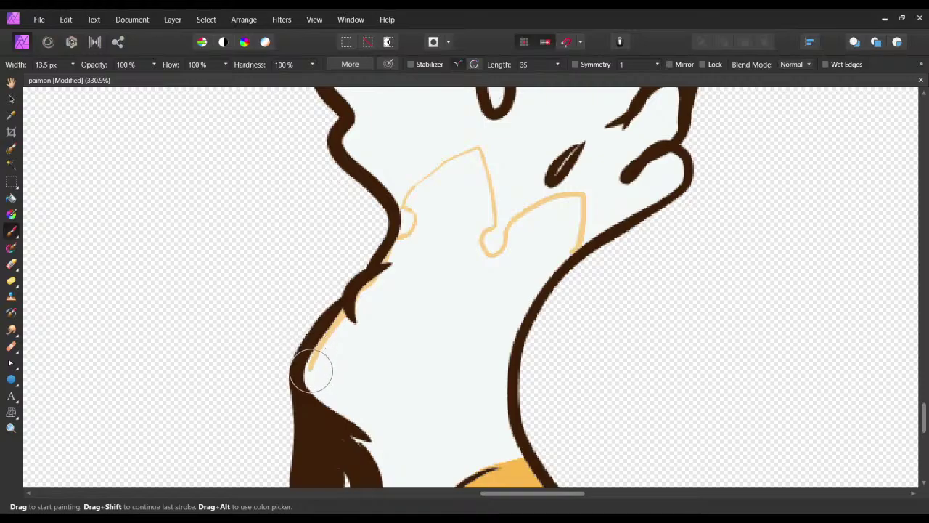
pyautogui.hotkey('ctrl', 'z')
pyautogui.hotkey('ctrl', 'z')
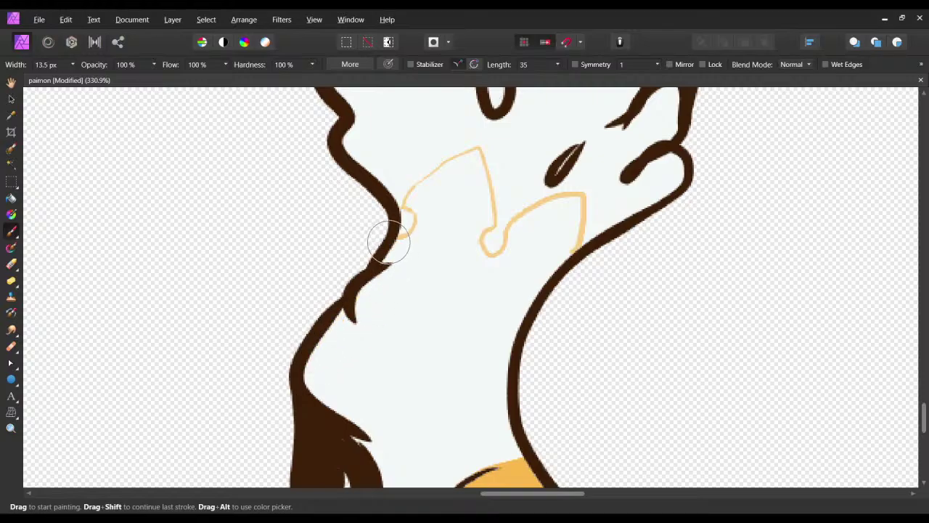
# Paint light gold along the inner edges on both sides of the boot's larger pointed cuff flap.
pyautogui.scroll(4, 403, 237)
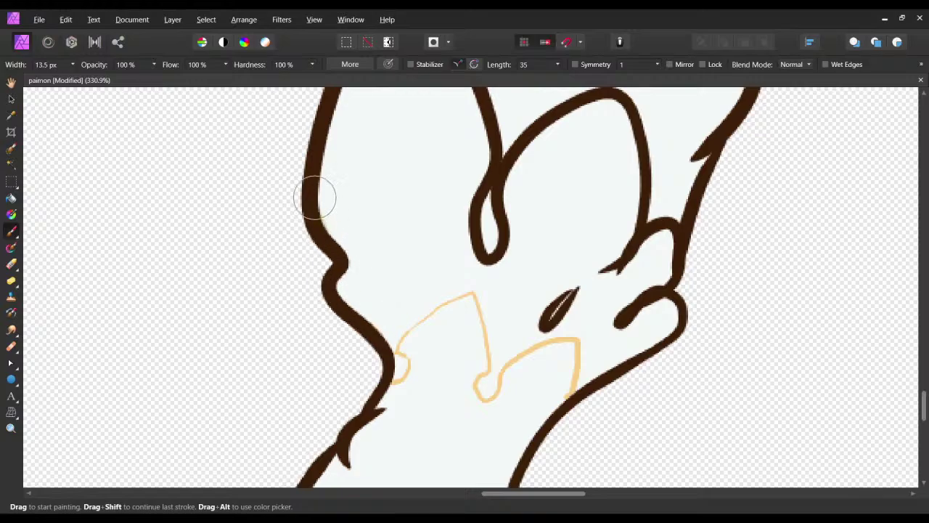
pyautogui.scroll(3, 320, 210)
pyautogui.moveTo(326, 281)
pyautogui.mouseDown()
pyautogui.moveTo(365, 143)
pyautogui.moveTo(330, 231)
pyautogui.moveTo(341, 196)
pyautogui.mouseUp()
pyautogui.scroll(3, 345, 254)
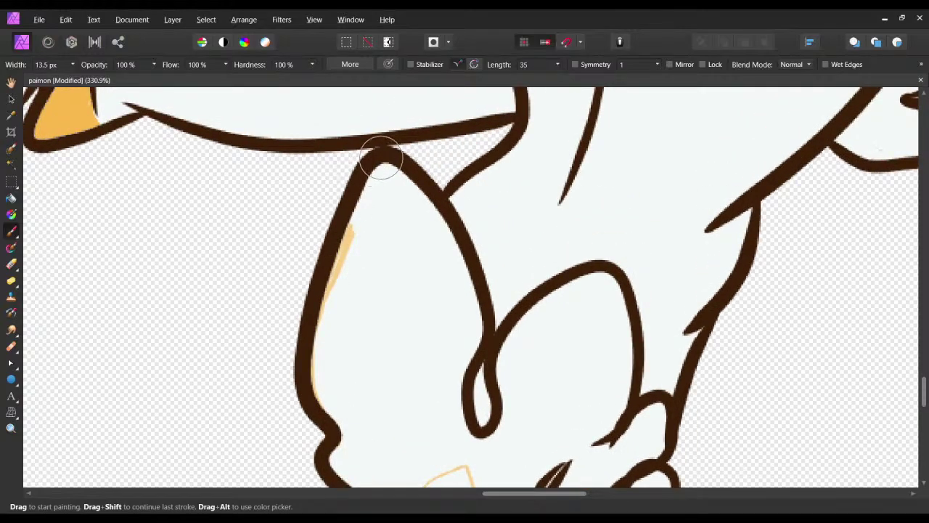
pyautogui.moveTo(440, 215)
pyautogui.mouseDown()
pyautogui.moveTo(442, 238)
pyautogui.moveTo(465, 268)
pyautogui.mouseUp()
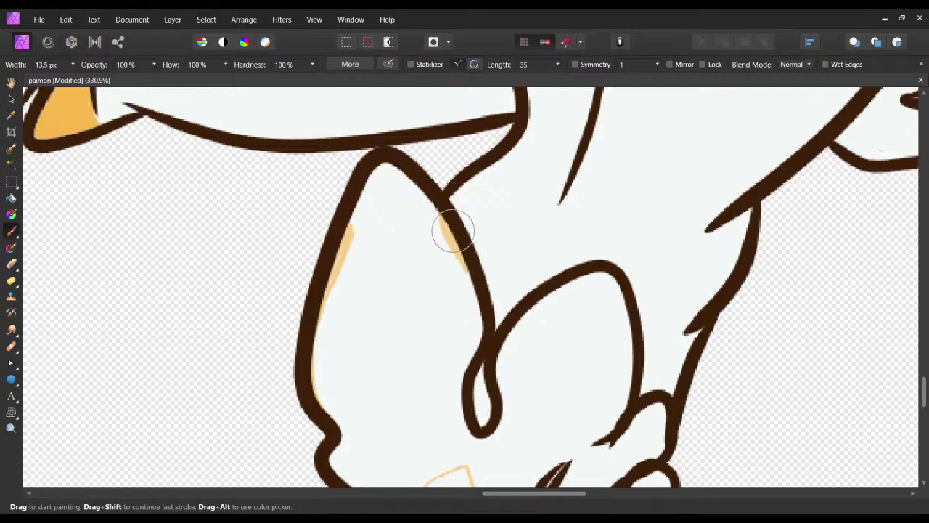
# Paint light gold around the outside of the teardrop loop and along the smaller cuff flap's inner outline, undoing one stray mark.
pyautogui.scroll(-2, 447, 232)
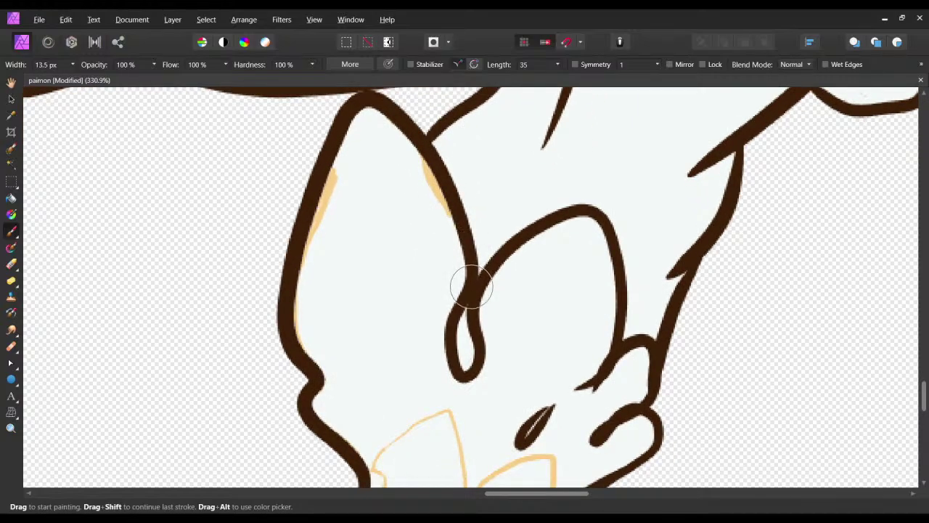
pyautogui.moveTo(450, 314); pyautogui.dragTo(448, 350)
pyautogui.moveTo(462, 381)
pyautogui.mouseDown()
pyautogui.moveTo(487, 361)
pyautogui.moveTo(484, 343)
pyautogui.moveTo(472, 384)
pyautogui.moveTo(496, 363)
pyautogui.moveTo(409, 301)
pyautogui.mouseUp()
pyautogui.click(496, 367)
pyautogui.hotkey('ctrl', 'z')
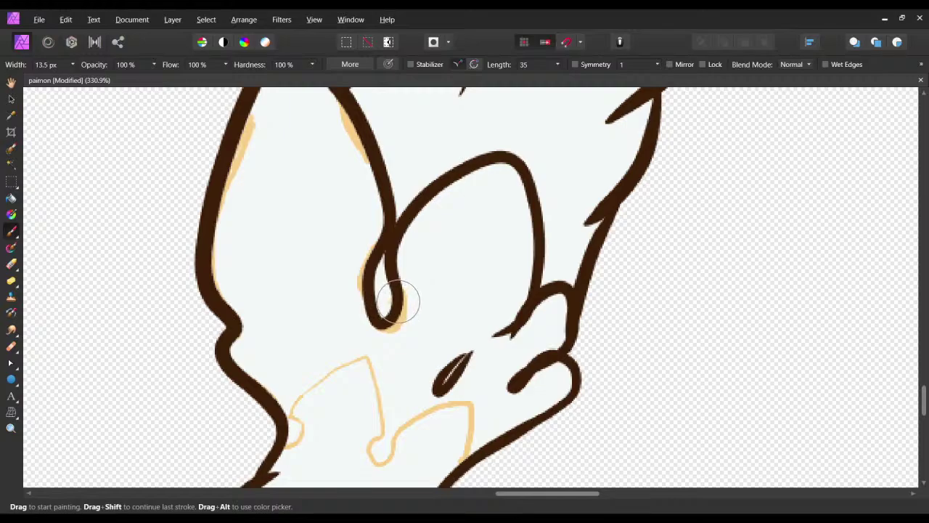
pyautogui.moveTo(398, 244)
pyautogui.mouseDown()
pyautogui.moveTo(419, 212)
pyautogui.moveTo(509, 159)
pyautogui.mouseUp()
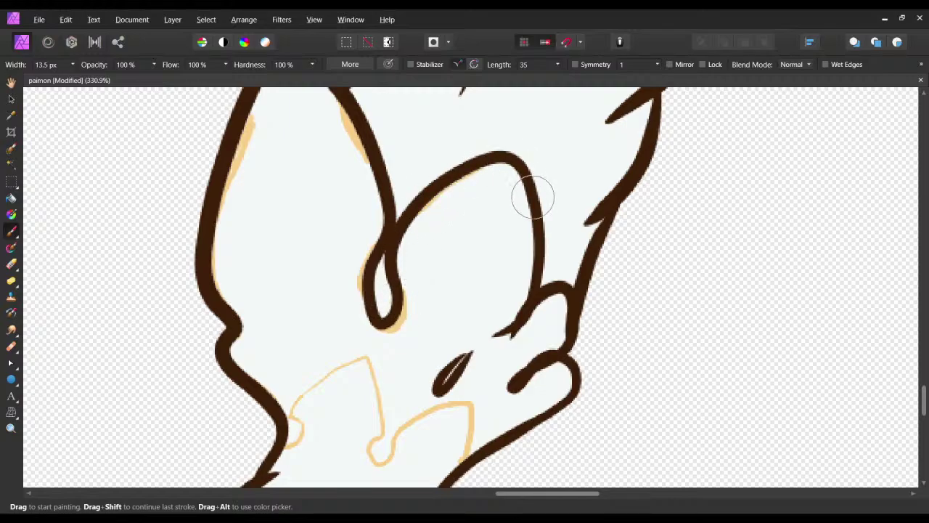
# Paint tan strokes along the remaining inner edges of the front boot's cuff and flood-fill the enclosed cuff with tan.
pyautogui.moveTo(533, 198); pyautogui.dragTo(530, 254)
pyautogui.scroll(-1, 519, 221)
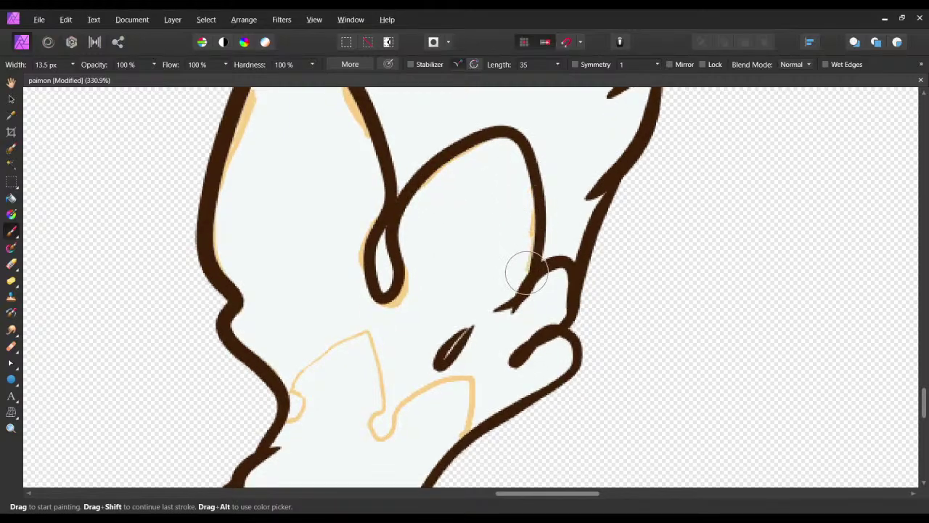
pyautogui.moveTo(494, 314)
pyautogui.mouseDown()
pyautogui.moveTo(515, 312)
pyautogui.moveTo(541, 275)
pyautogui.mouseUp()
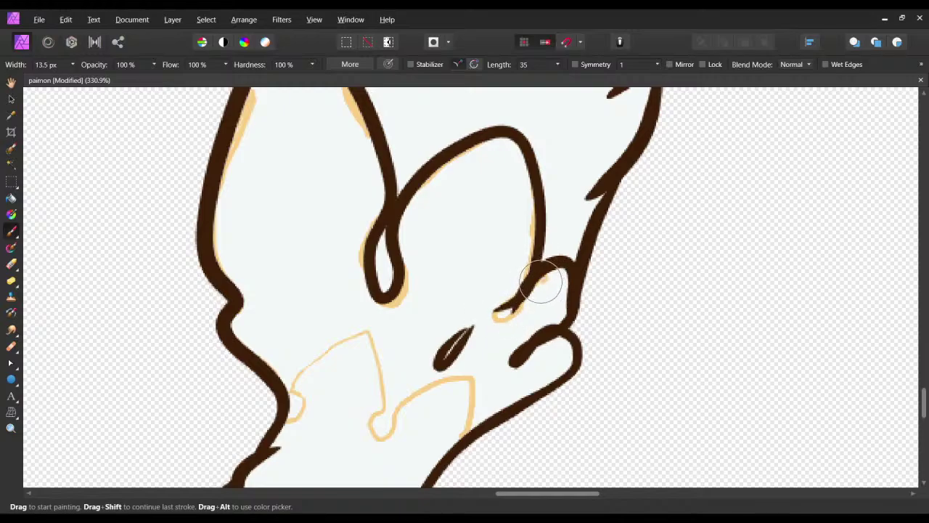
pyautogui.scroll(-2, 529, 288)
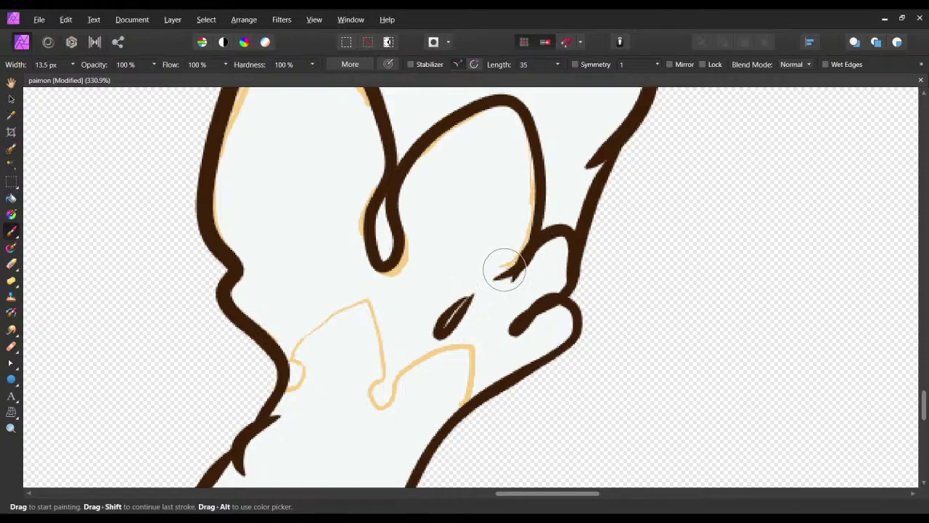
pyautogui.moveTo(472, 288); pyautogui.dragTo(454, 303)
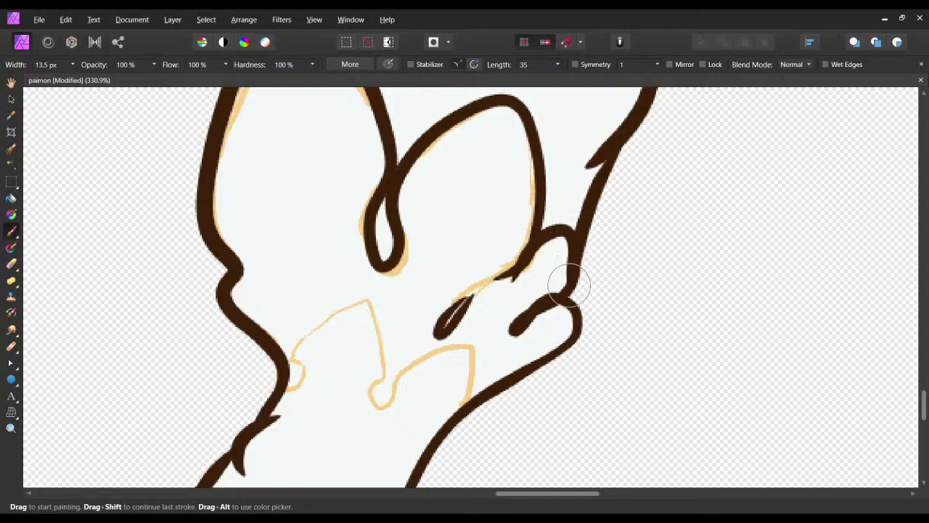
pyautogui.scroll(-1, 510, 282)
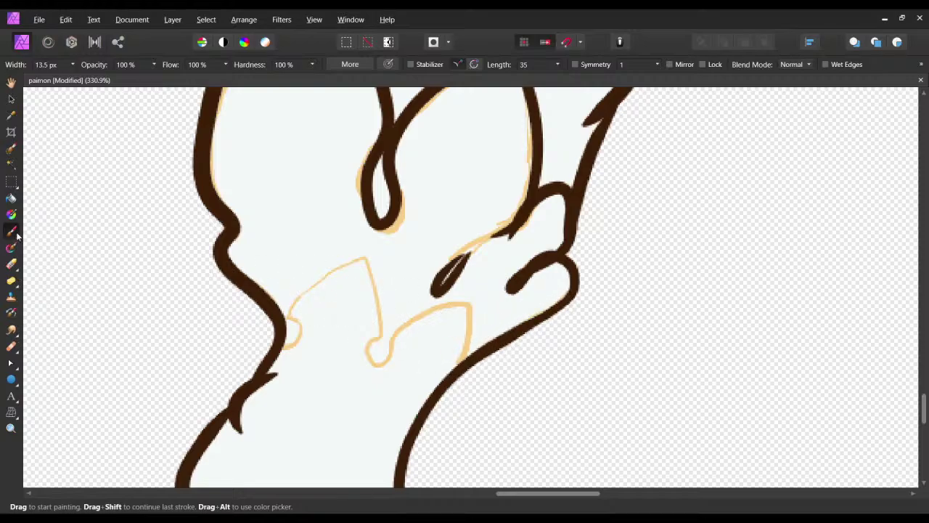
pyautogui.click(11, 197)
pyautogui.click(433, 203)
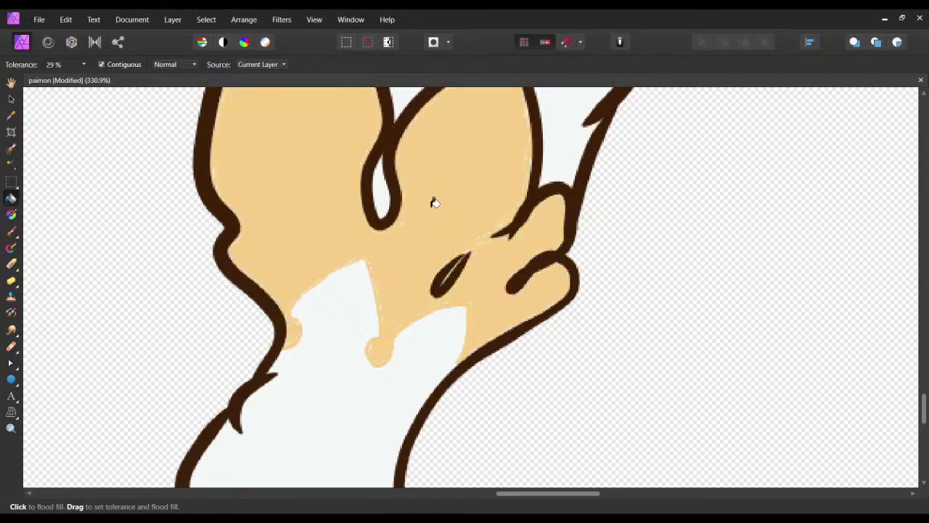
pyautogui.scroll(3, 422, 218)
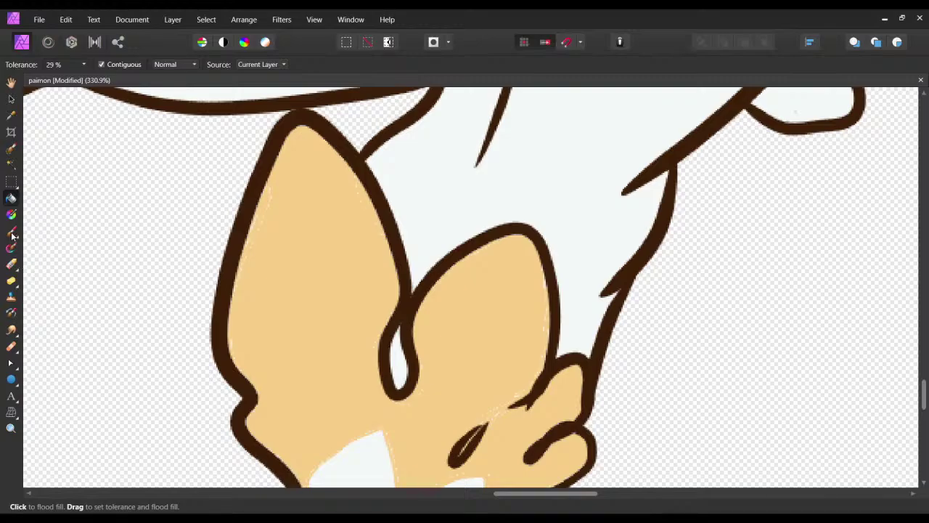
# Try to flood-fill the small lobed cuff behind the front leg with tan.
pyautogui.click(12, 232)
pyautogui.hscroll(-5, 298, 269)
pyautogui.scroll(5, 422, 268)
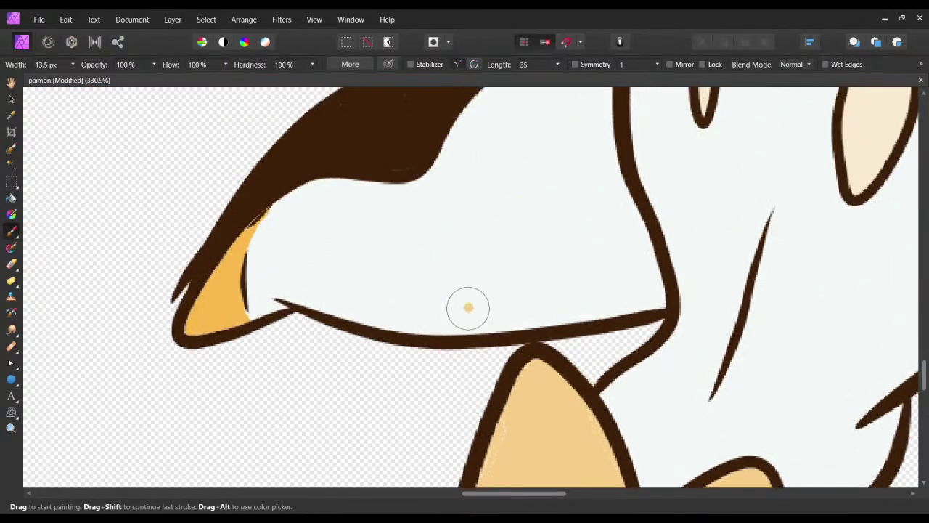
pyautogui.hscroll(5, 468, 308)
pyautogui.scroll(8, 460, 332)
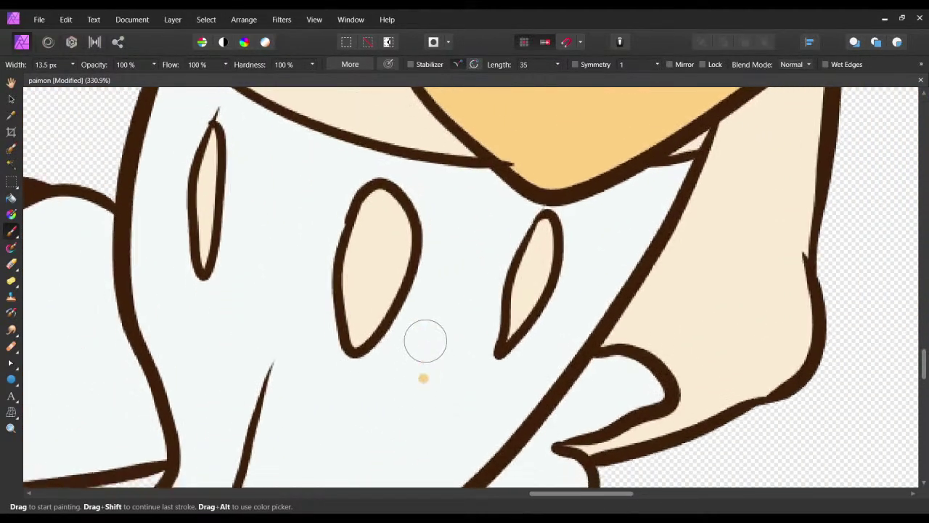
pyautogui.scroll(-3, 426, 340)
pyautogui.hscroll(-1, 426, 341)
pyautogui.click(11, 197)
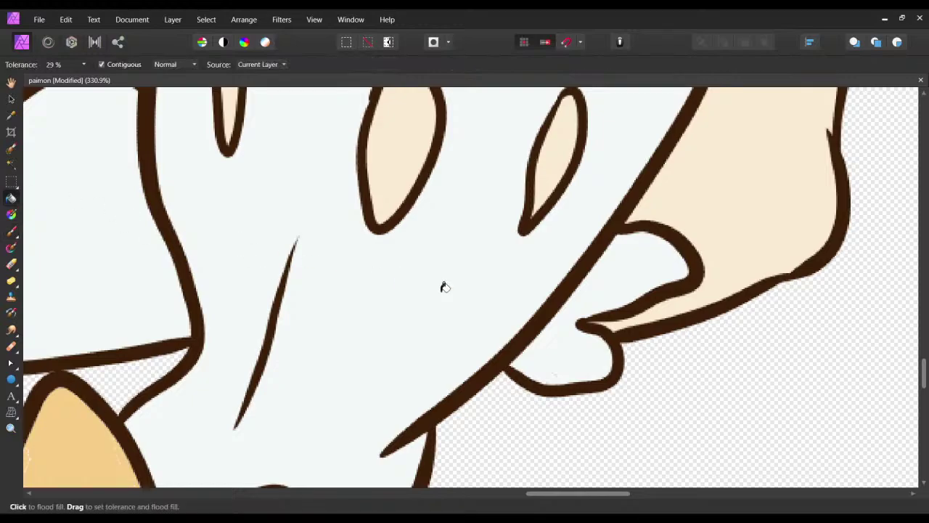
pyautogui.click(623, 281)
pyautogui.hotkey('ctrl', 'z')
pyautogui.click(11, 149)
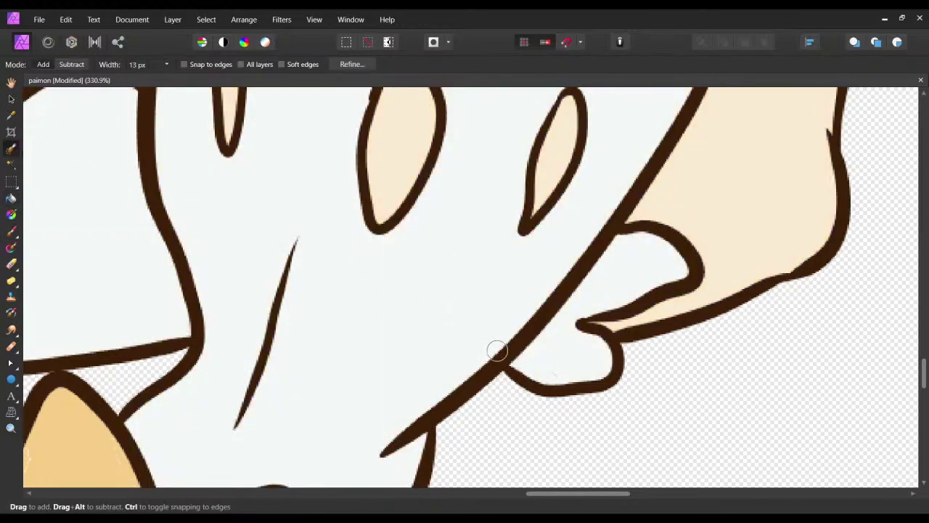
pyautogui.moveTo(497, 351)
pyautogui.mouseDown()
pyautogui.moveTo(518, 375)
pyautogui.moveTo(549, 383)
pyautogui.moveTo(517, 381)
pyautogui.mouseUp()
pyautogui.hotkey('ctrl', 'd')
# Outline the inner edges of the small lobed cuff behind the leg in tan and flood-fill it.
pyautogui.click(11, 231)
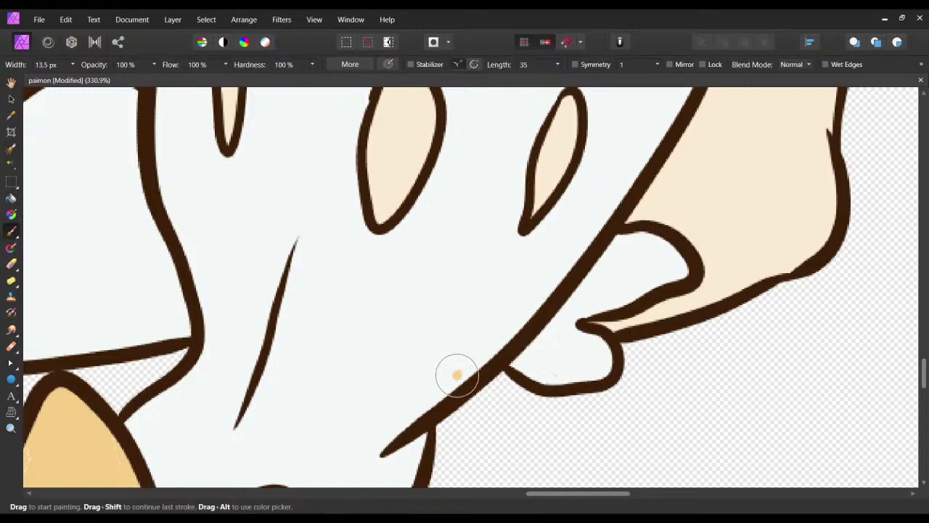
pyautogui.hotkey('ctrl', 'z')
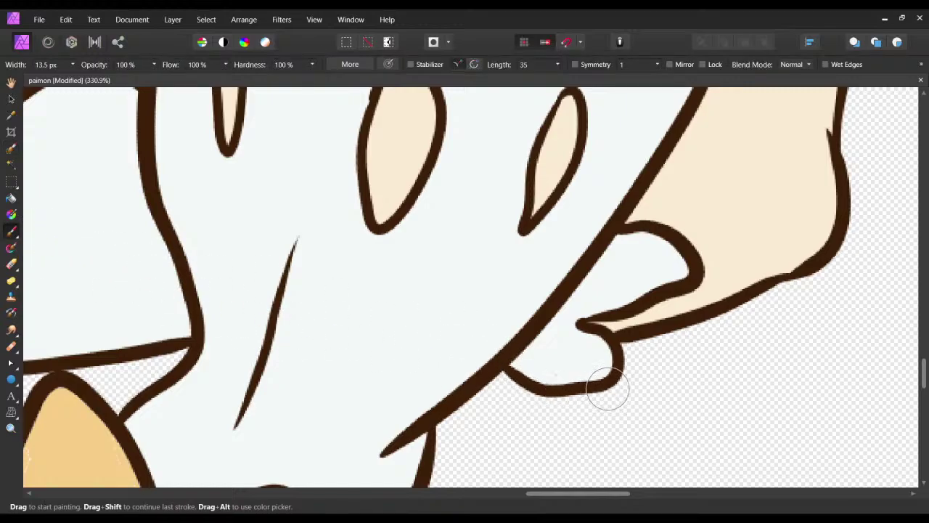
pyautogui.moveTo(609, 389)
pyautogui.mouseDown()
pyautogui.moveTo(588, 311)
pyautogui.moveTo(607, 313)
pyautogui.moveTo(681, 278)
pyautogui.moveTo(671, 247)
pyautogui.moveTo(653, 233)
pyautogui.moveTo(619, 236)
pyautogui.moveTo(550, 314)
pyautogui.moveTo(599, 243)
pyautogui.moveTo(607, 242)
pyautogui.moveTo(571, 294)
pyautogui.moveTo(508, 365)
pyautogui.moveTo(525, 372)
pyautogui.moveTo(517, 361)
pyautogui.moveTo(529, 332)
pyautogui.mouseUp()
pyautogui.hotkey('ctrl', 'z')
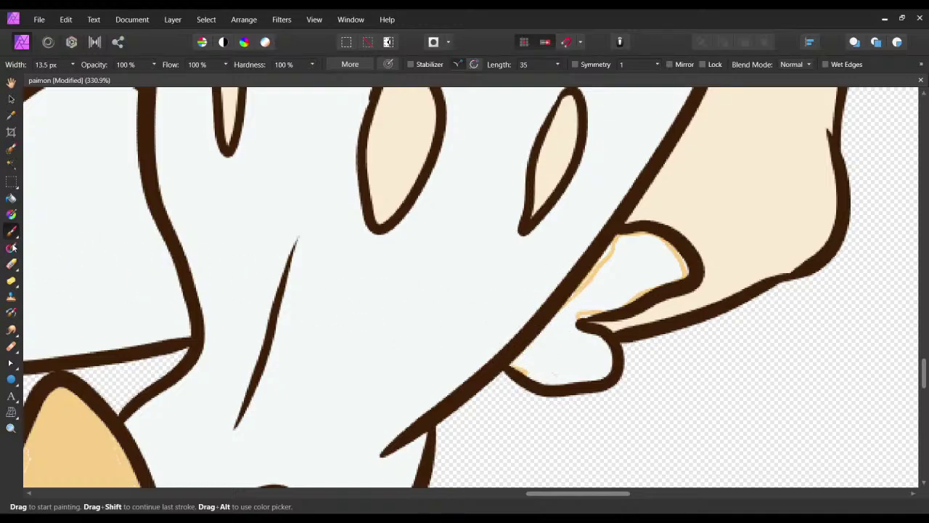
pyautogui.click(12, 197)
pyautogui.click(597, 290)
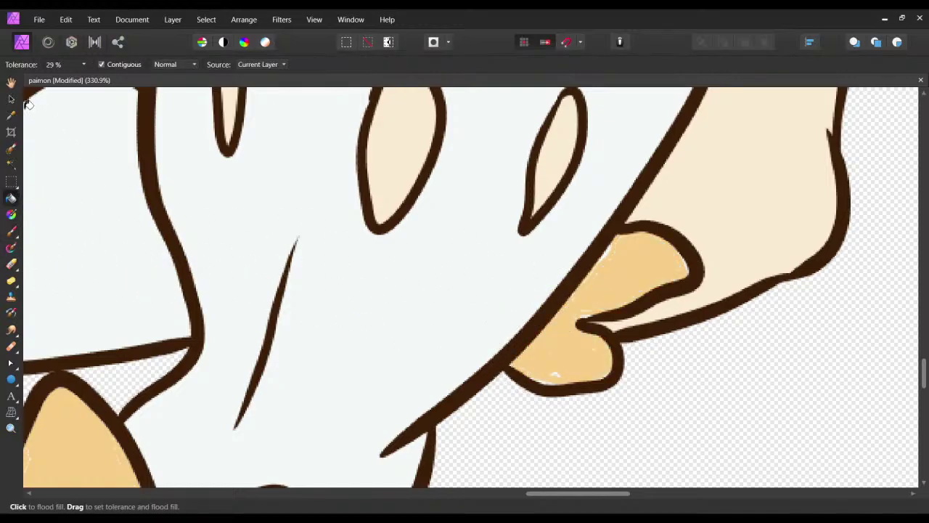
# Save the document and paint over the white gaps left in the tan cuff behind the leg.
pyautogui.click(12, 232)
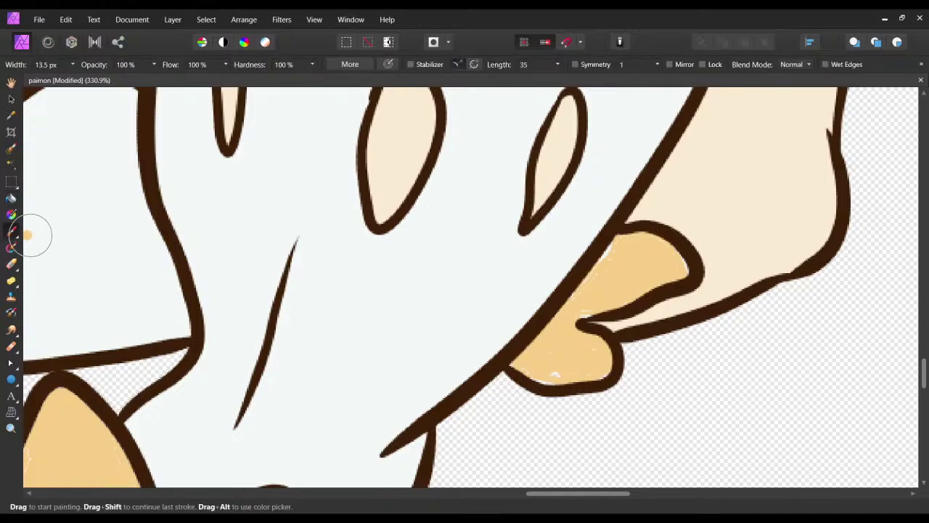
pyautogui.hotkey('ctrl', 's')
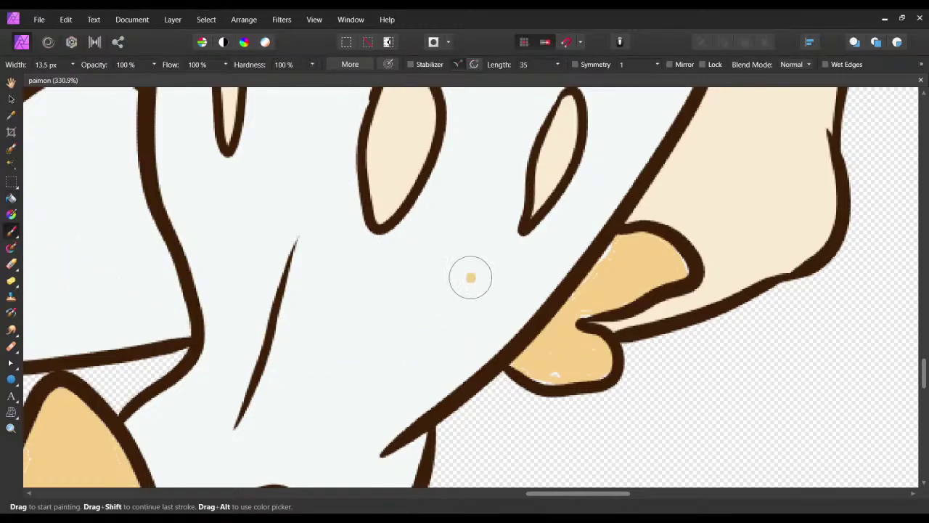
pyautogui.moveTo(563, 334); pyautogui.dragTo(477, 270)
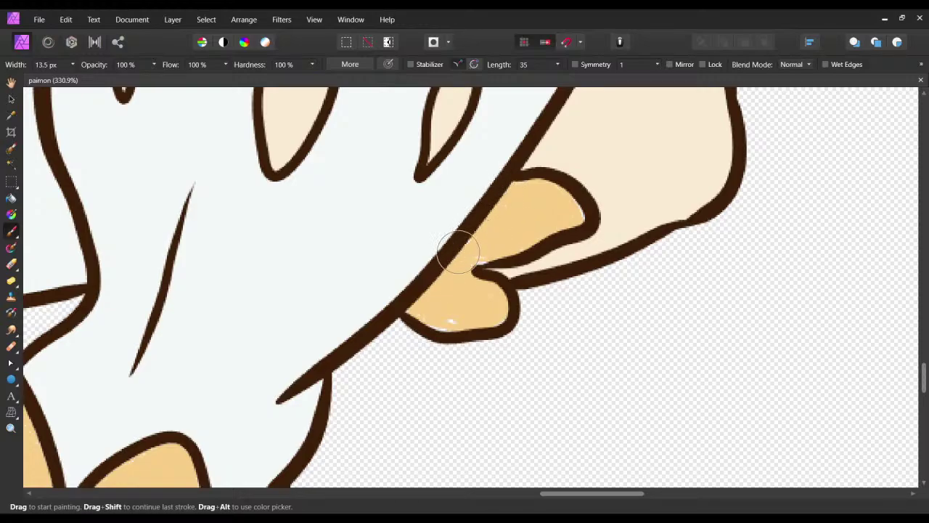
pyautogui.moveTo(457, 253)
pyautogui.mouseDown()
pyautogui.moveTo(473, 234)
pyautogui.moveTo(447, 257)
pyautogui.moveTo(490, 257)
pyautogui.moveTo(577, 213)
pyautogui.moveTo(577, 202)
pyautogui.moveTo(580, 209)
pyautogui.moveTo(574, 220)
pyautogui.moveTo(511, 208)
pyautogui.mouseUp()
pyautogui.moveTo(445, 281)
pyautogui.mouseDown()
pyautogui.moveTo(438, 314)
pyautogui.moveTo(460, 320)
pyautogui.moveTo(427, 321)
pyautogui.moveTo(464, 331)
pyautogui.moveTo(422, 317)
pyautogui.moveTo(469, 331)
pyautogui.mouseUp()
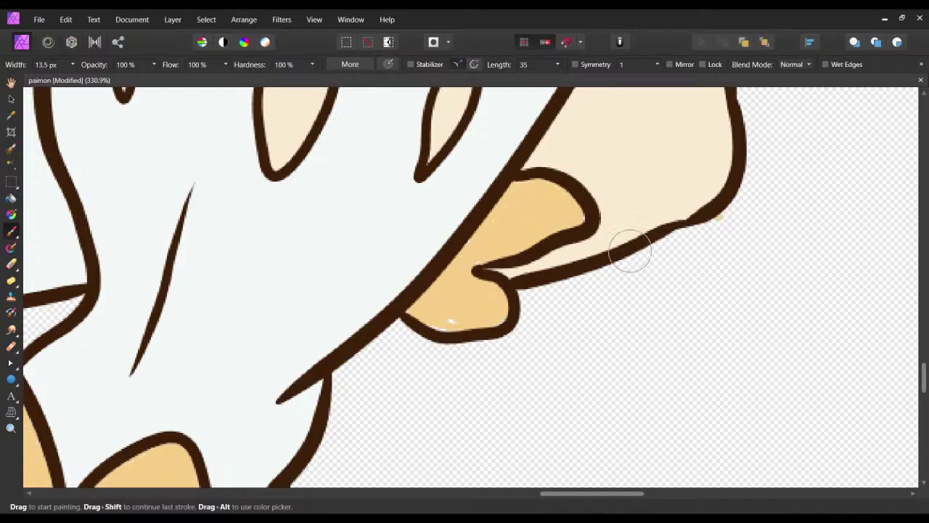
pyautogui.moveTo(429, 317)
pyautogui.mouseDown()
pyautogui.moveTo(453, 327)
pyautogui.moveTo(417, 303)
pyautogui.moveTo(466, 283)
pyautogui.mouseUp()
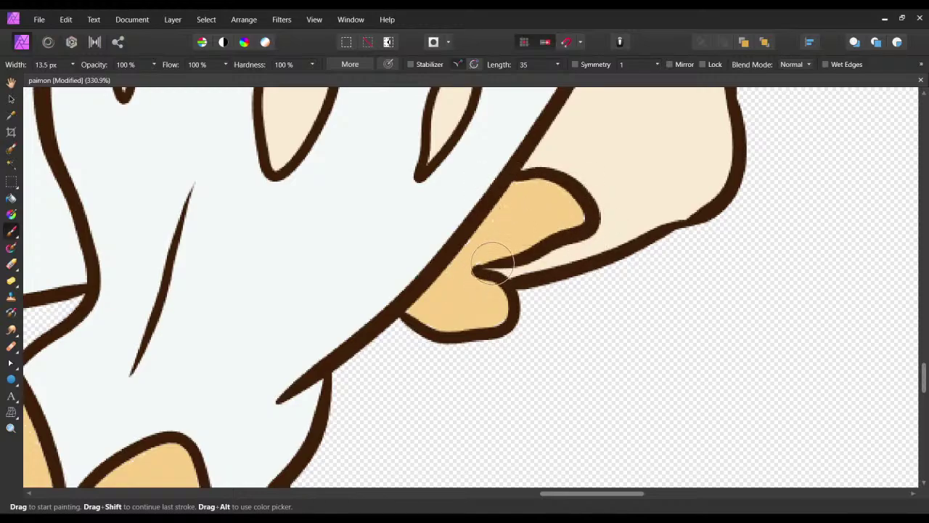
# Review the figure from the legs up to the head and save the document.
pyautogui.moveTo(614, 172); pyautogui.dragTo(691, 241)
pyautogui.hotkey('ctrl', 'z')
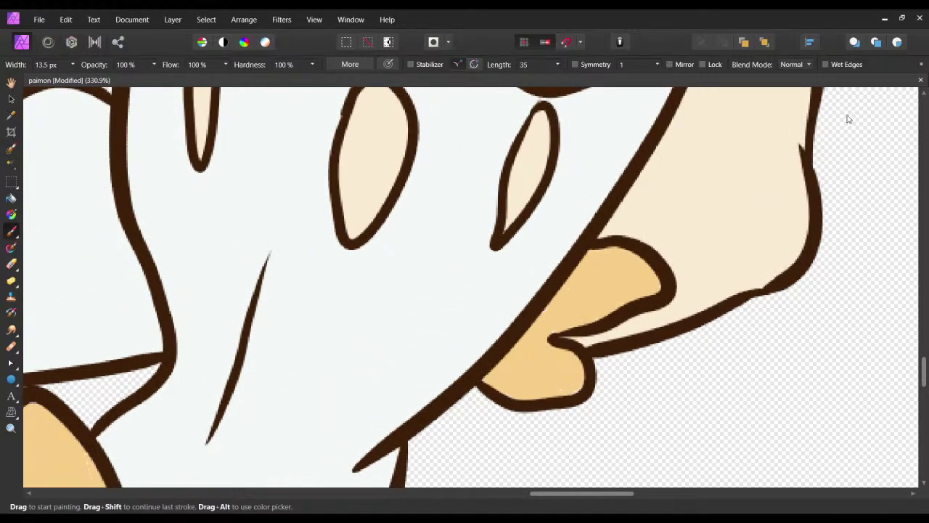
pyautogui.moveTo(848, 115); pyautogui.dragTo(820, 117)
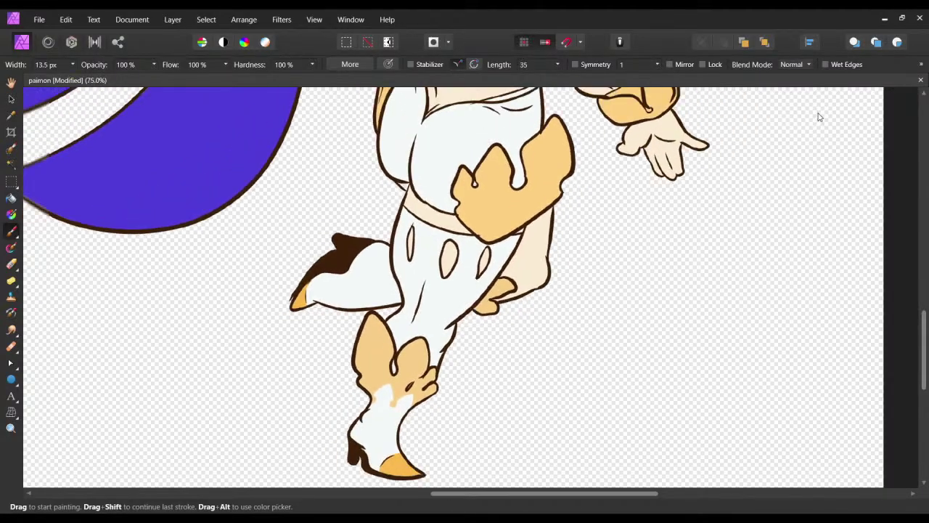
pyautogui.moveTo(612, 179); pyautogui.dragTo(599, 368)
pyautogui.scroll(6, 599, 366)
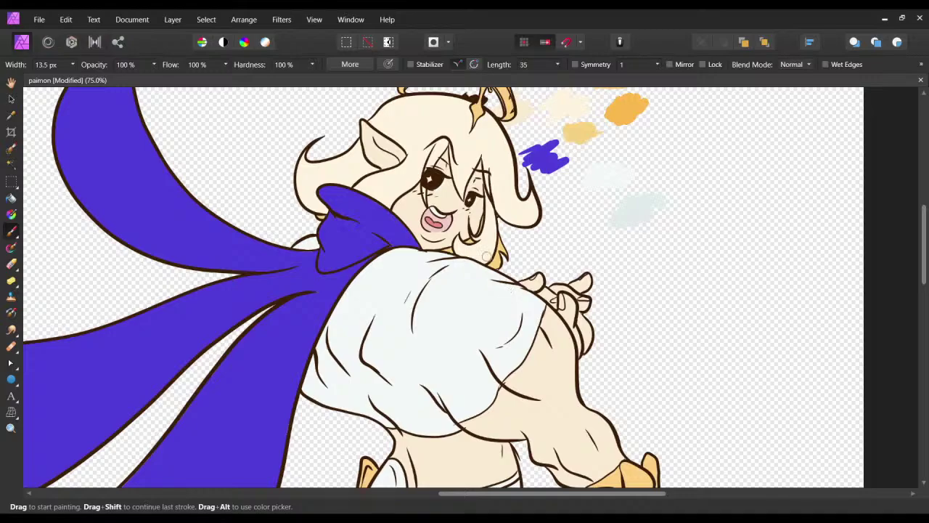
pyautogui.hotkey('ctrl', 's')
# Examine the flat colours of the whole figure, from the torso down to the boots and back up to the head.
pyautogui.scroll(-4, 493, 322)
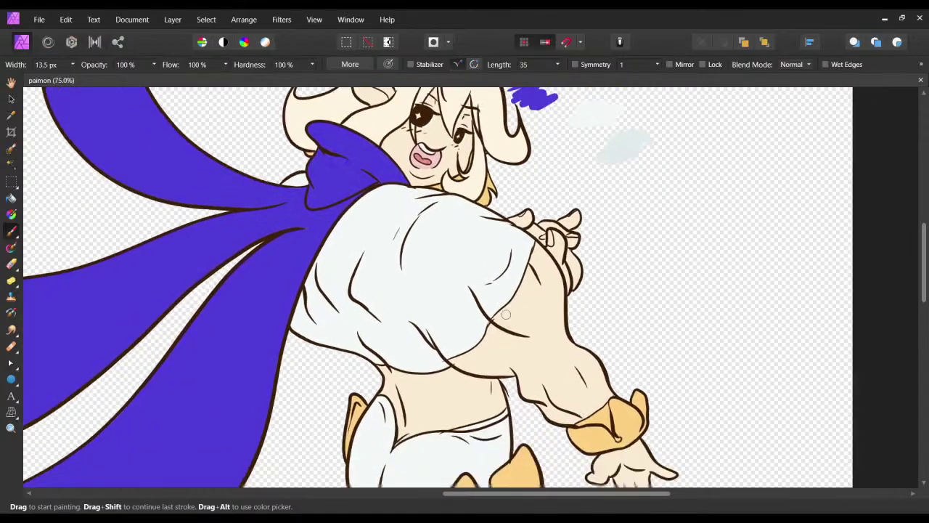
pyautogui.scroll(-1, 493, 290)
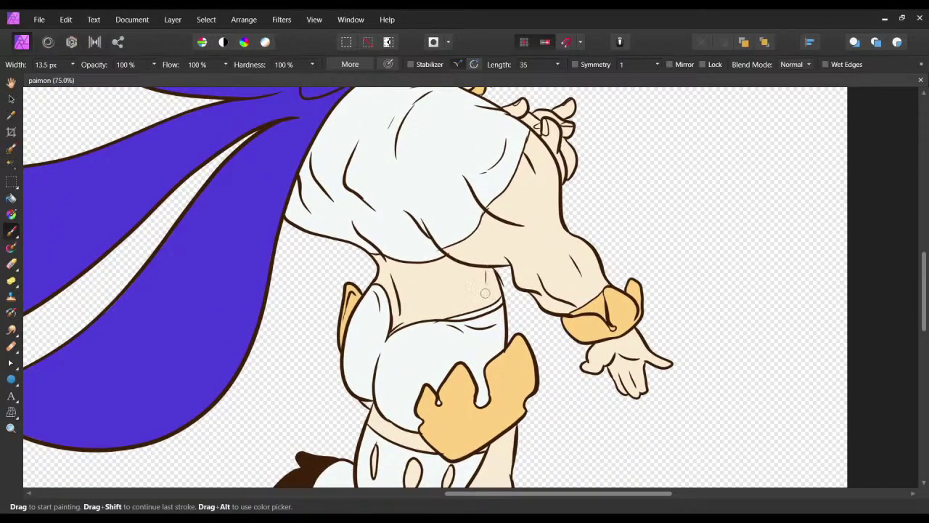
pyautogui.scroll(-3, 491, 301)
pyautogui.scroll(-2, 490, 311)
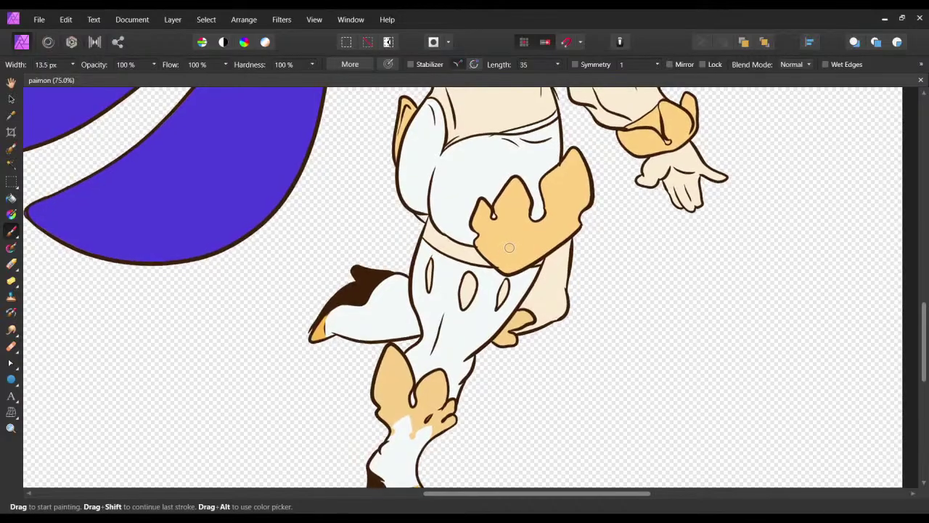
pyautogui.scroll(-3, 469, 319)
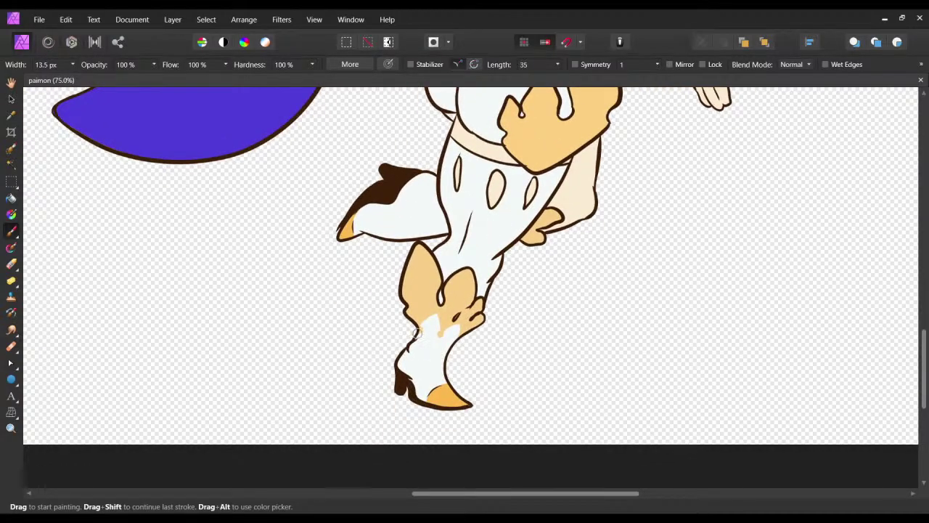
pyautogui.scroll(6, 456, 270)
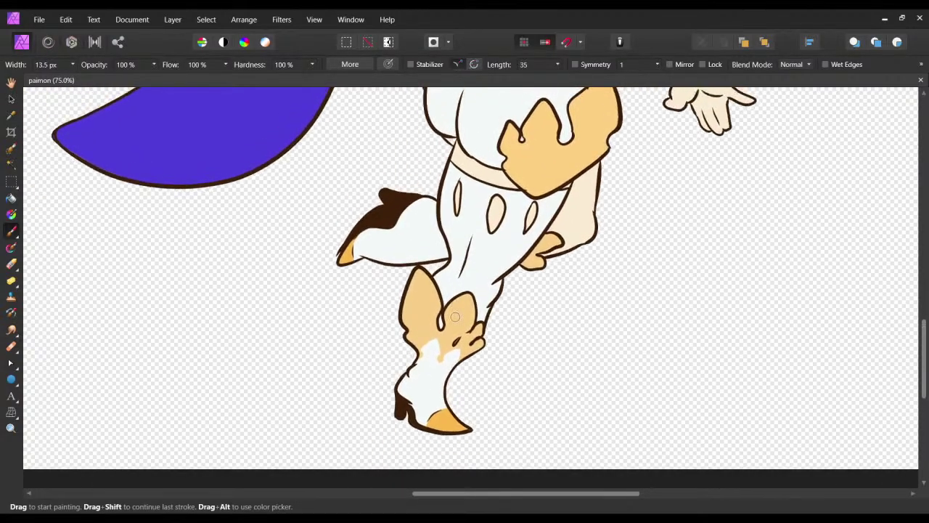
pyautogui.scroll(2, 463, 285)
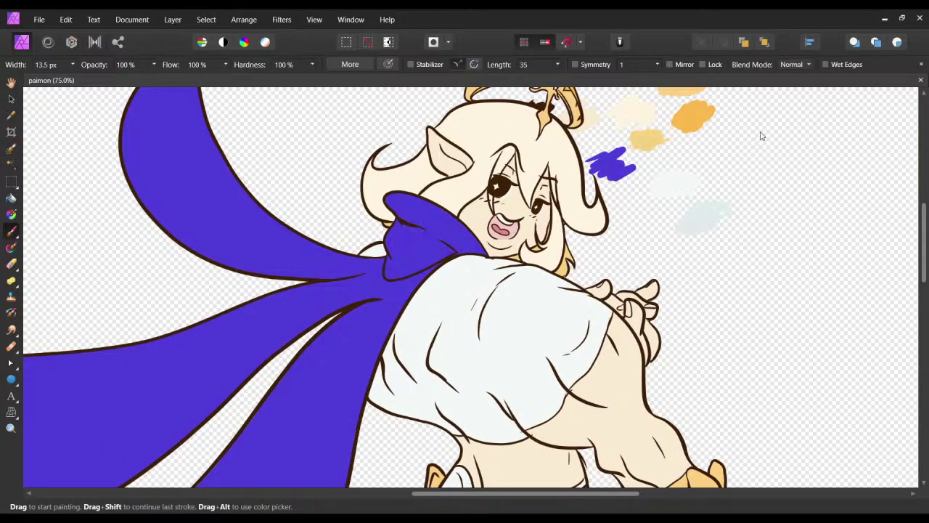
# Hide the eye and mouth artwork on the face and save the document.
pyautogui.hotkey('ctrl', 'z')
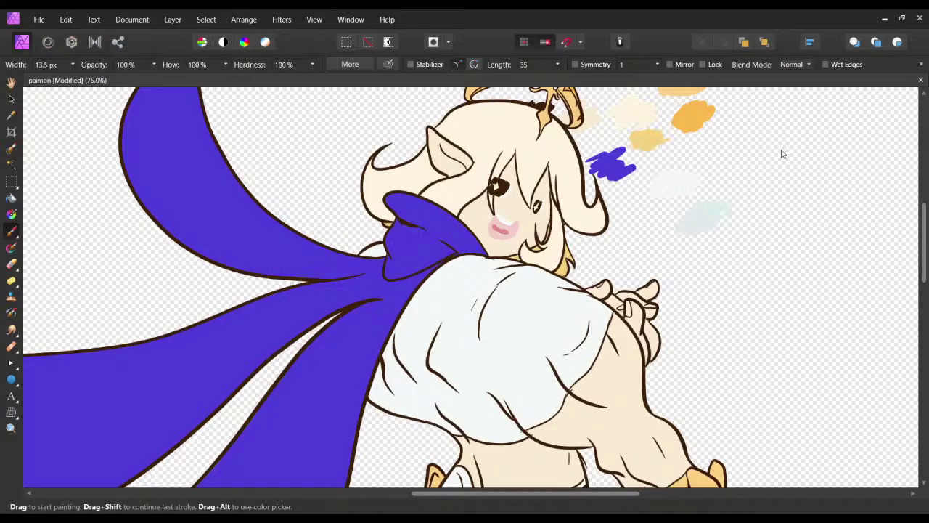
pyautogui.hotkey('ctrl', 'shift', 'z')
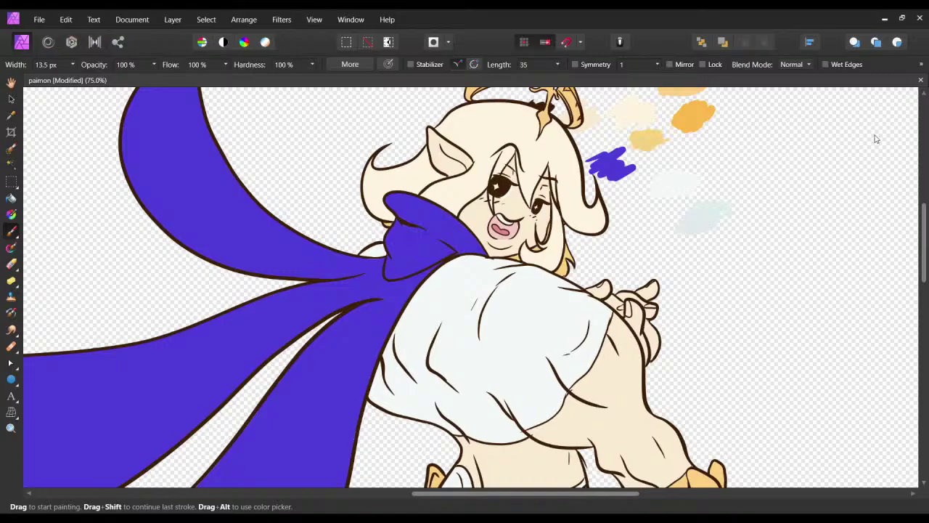
pyautogui.hotkey('ctrl', 'z')
pyautogui.hotkey('ctrl', 's')
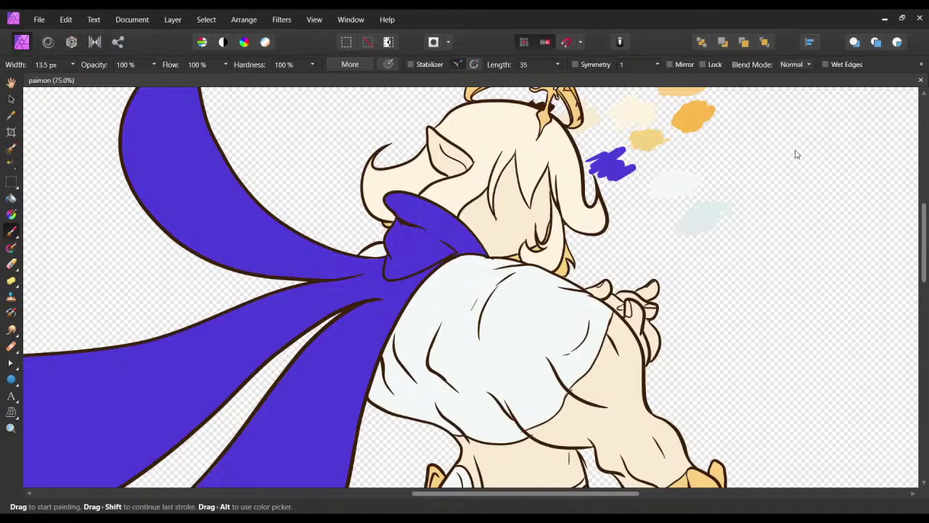
# Hide the colour swatches painted beside the character's head.
pyautogui.hotkey('ctrl', 'z')
pyautogui.click(793, 176)
pyautogui.hotkey('ctrl', 'd')
pyautogui.click(906, 208)
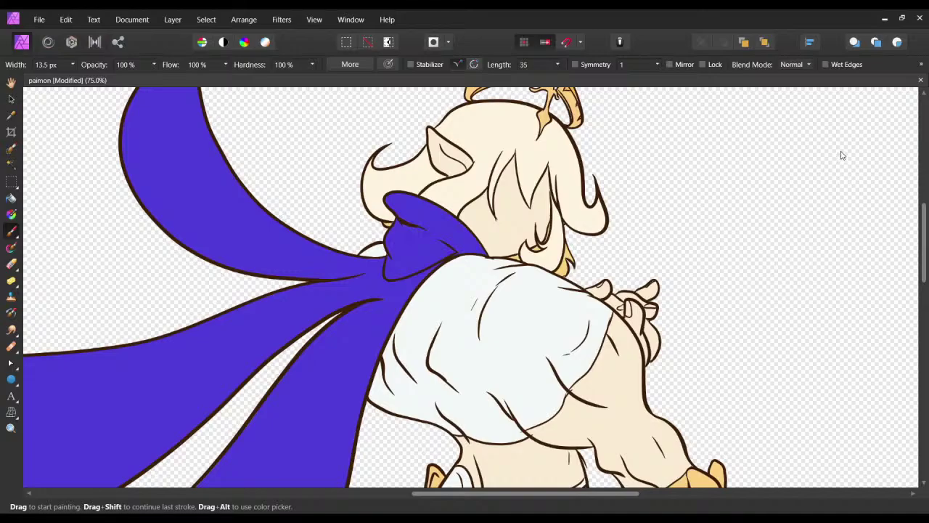
# Hide the dark line art to check the flat colours beneath it, and show it again.
pyautogui.click(785, 312)
pyautogui.click(896, 154)
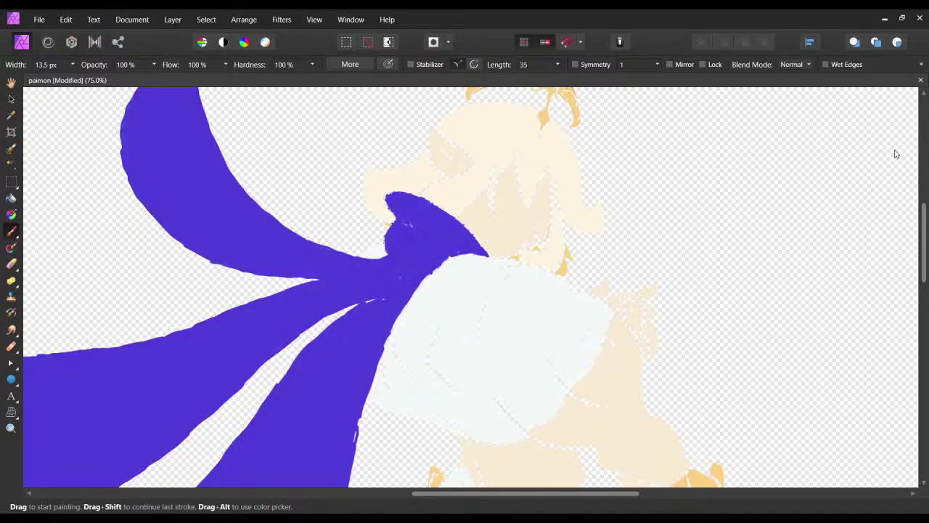
pyautogui.hotkey('ctrl', 'shift', 'z')
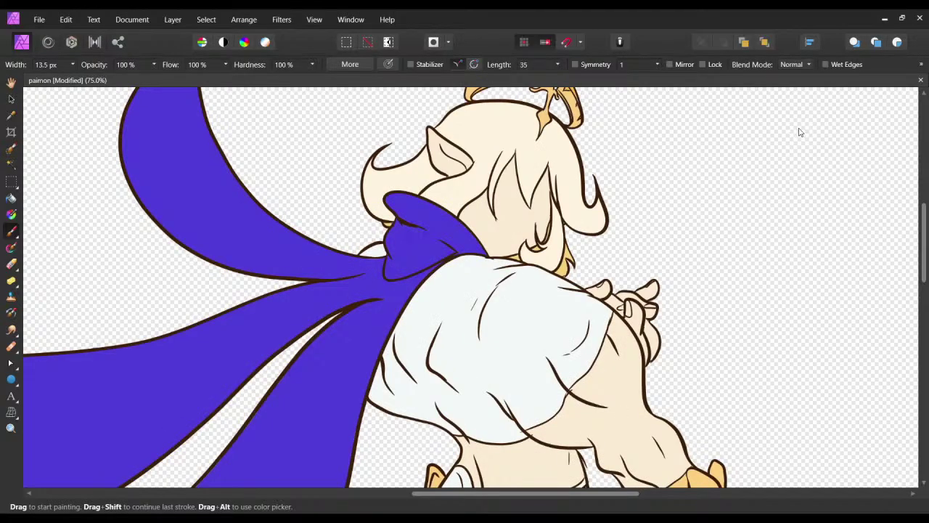
# Toggle the visibility of the artwork and its line art to check the flat colours of the figure from head to boots.
pyautogui.click(897, 149)
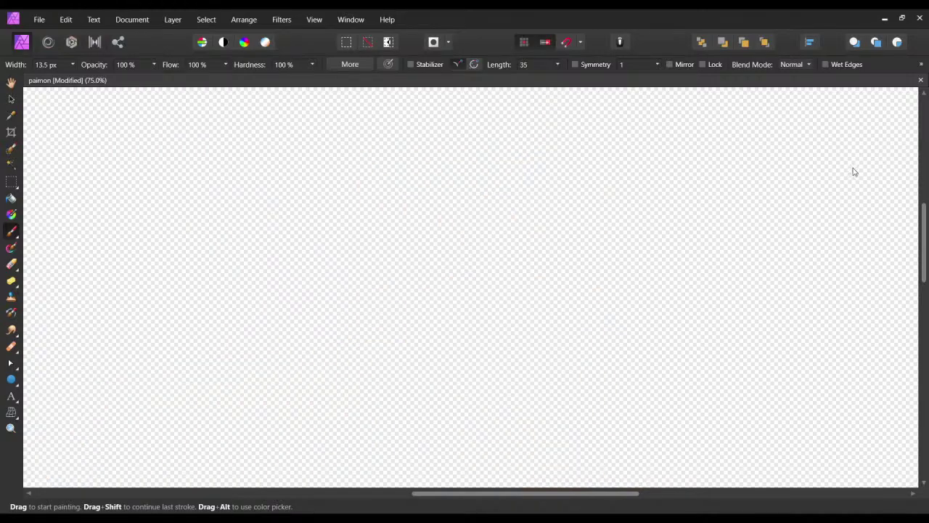
pyautogui.click(856, 172)
pyautogui.click(897, 170)
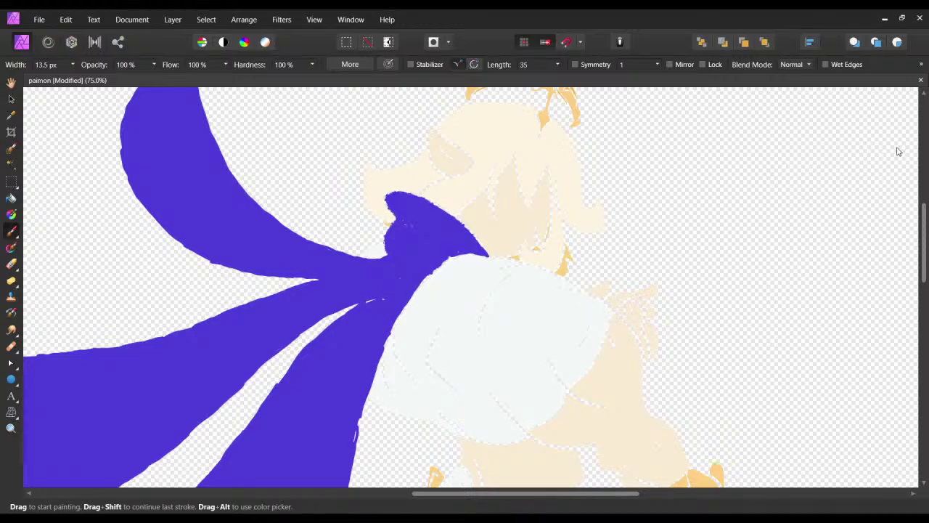
pyautogui.hotkey('ctrl', 'z')
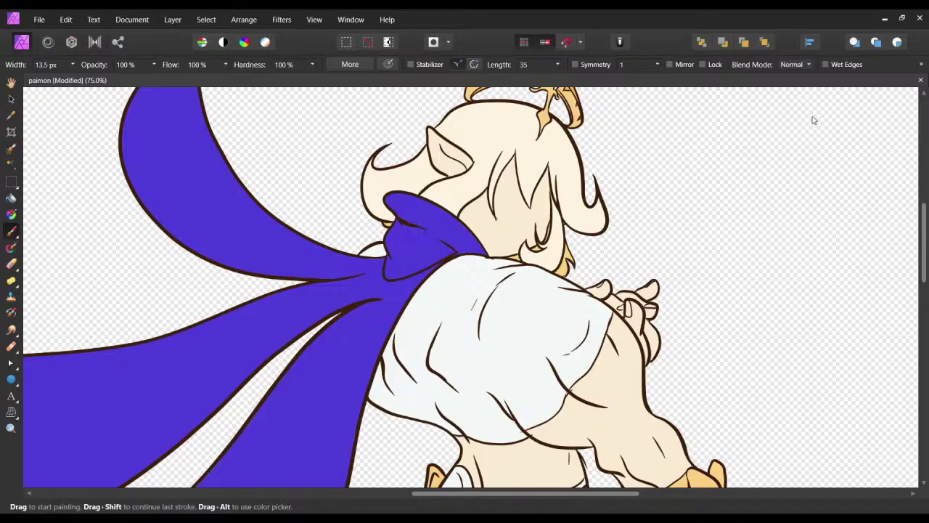
pyautogui.scroll(-2, 809, 122)
pyautogui.scroll(-5, 809, 121)
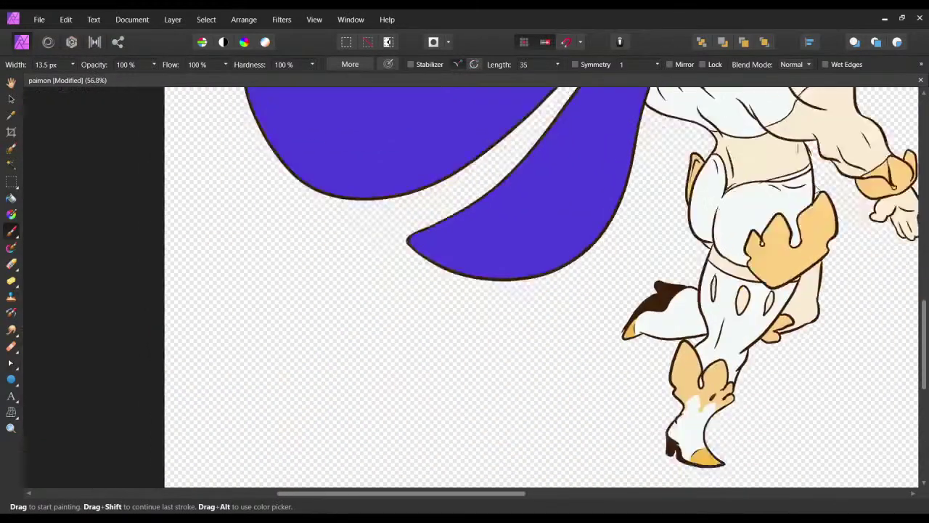
pyautogui.scroll(5, 821, 191)
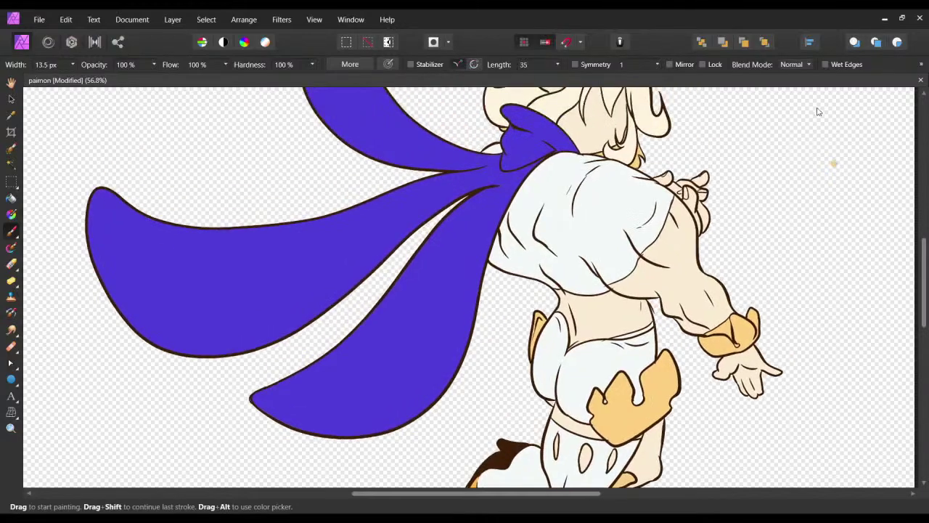
# Load the artwork's outlines as a selection, clear that selection and save the document.
pyautogui.hotkey('ctrl', 'z')
pyautogui.hotkey('ctrl', 'shift', 'z')
pyautogui.click(781, 151)
pyautogui.keyDown('ctrl'); pyautogui.click(781, 174); pyautogui.keyUp('ctrl')
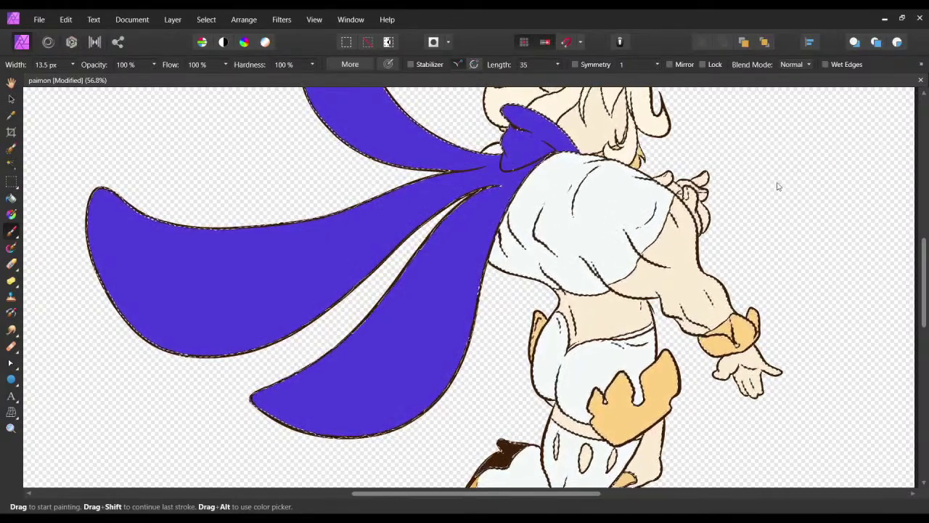
pyautogui.hotkey('ctrl', 's')
pyautogui.hotkey('ctrl', 'd')
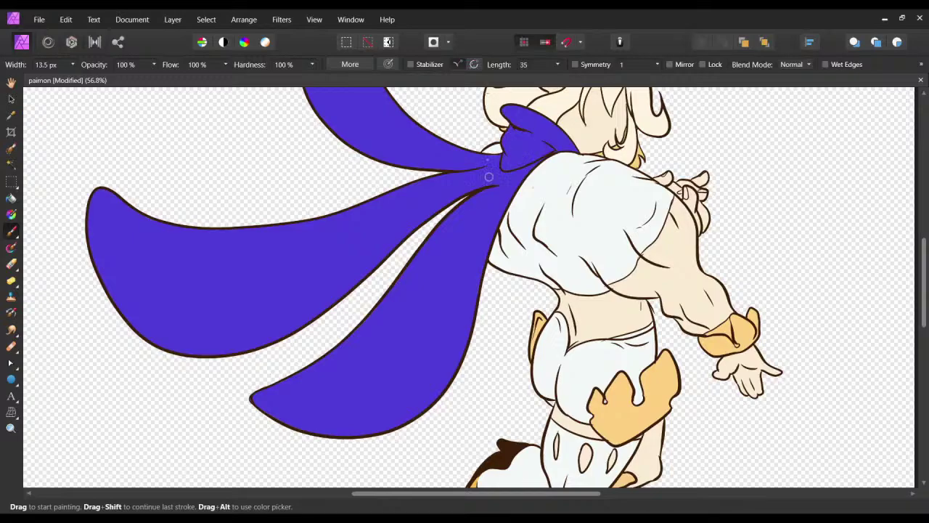
pyautogui.hotkey('ctrl', 's')
# Set the paint brush to a 128 px width and 80% hardness for shading the blue scarf.
pyautogui.moveTo(519, 233); pyautogui.dragTo(457, 316)
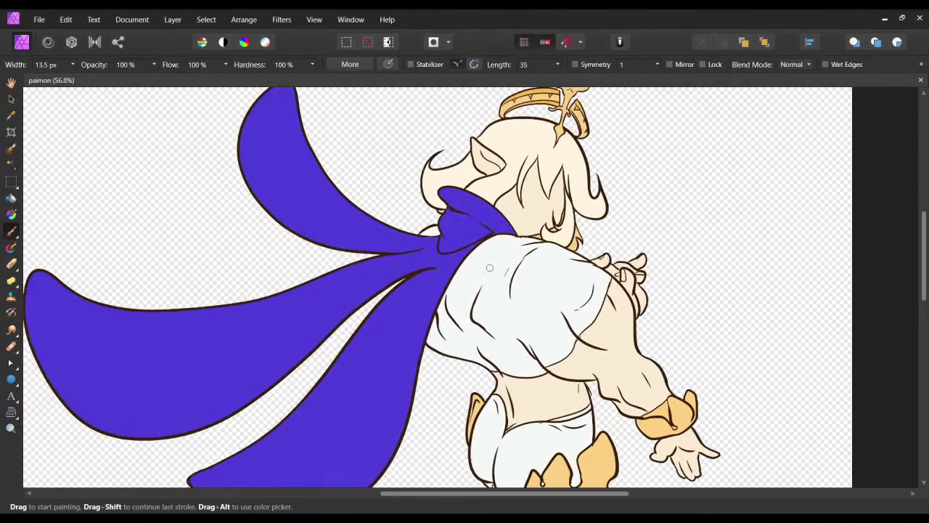
pyautogui.click(889, 204)
pyautogui.moveTo(608, 290); pyautogui.dragTo(641, 188)
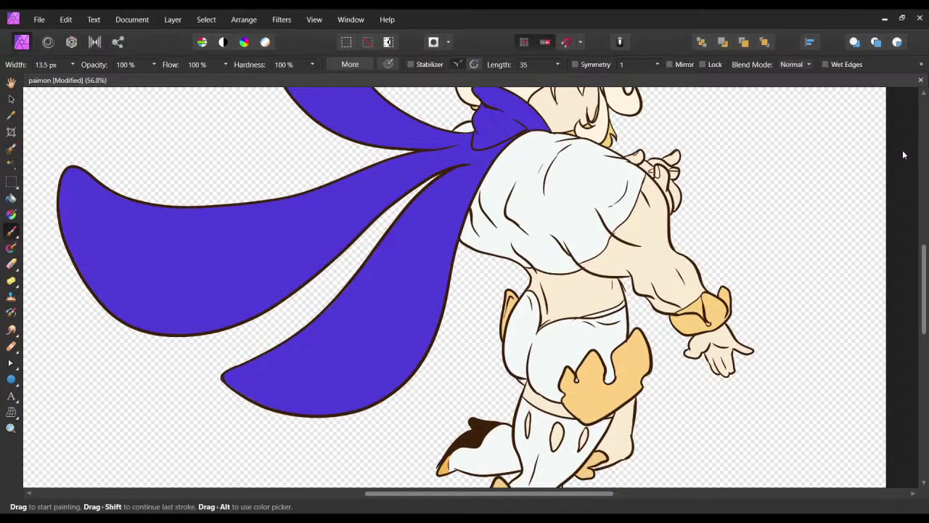
pyautogui.moveTo(829, 193); pyautogui.dragTo(821, 196)
pyautogui.moveTo(707, 196); pyautogui.dragTo(627, 273)
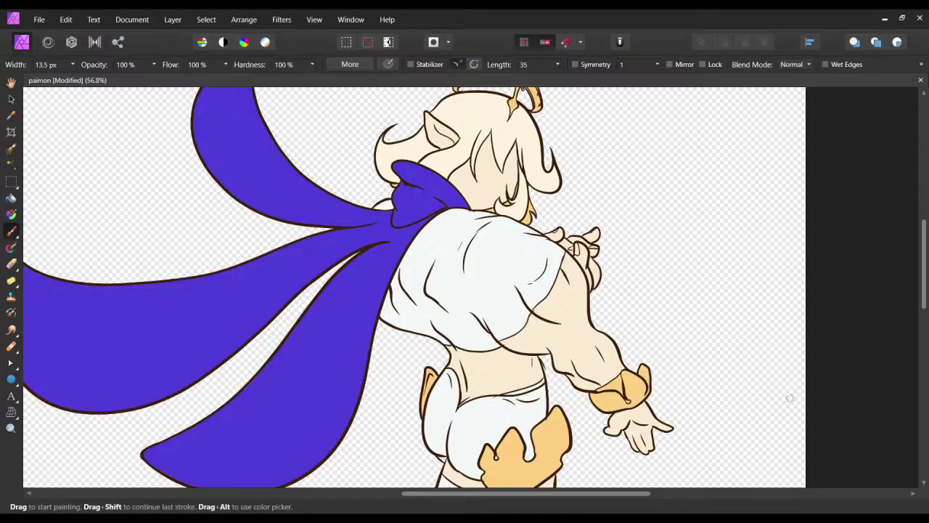
pyautogui.click(794, 295)
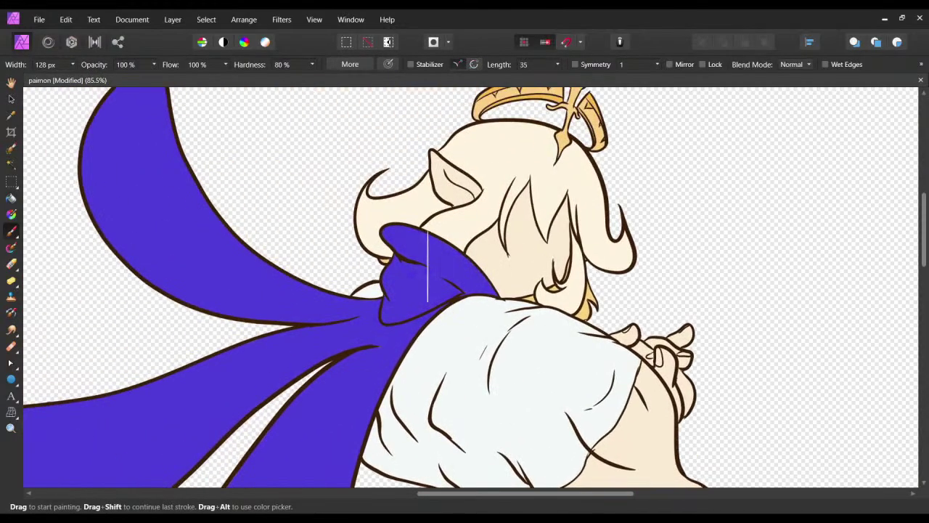
# Try painting dark maroon strokes over the scarf knot behind the neck.
pyautogui.moveTo(410, 246)
pyautogui.mouseDown()
pyautogui.moveTo(482, 272)
pyautogui.moveTo(385, 260)
pyautogui.moveTo(355, 290)
pyautogui.moveTo(488, 353)
pyautogui.mouseUp()
pyautogui.moveTo(596, 122); pyautogui.dragTo(609, 135)
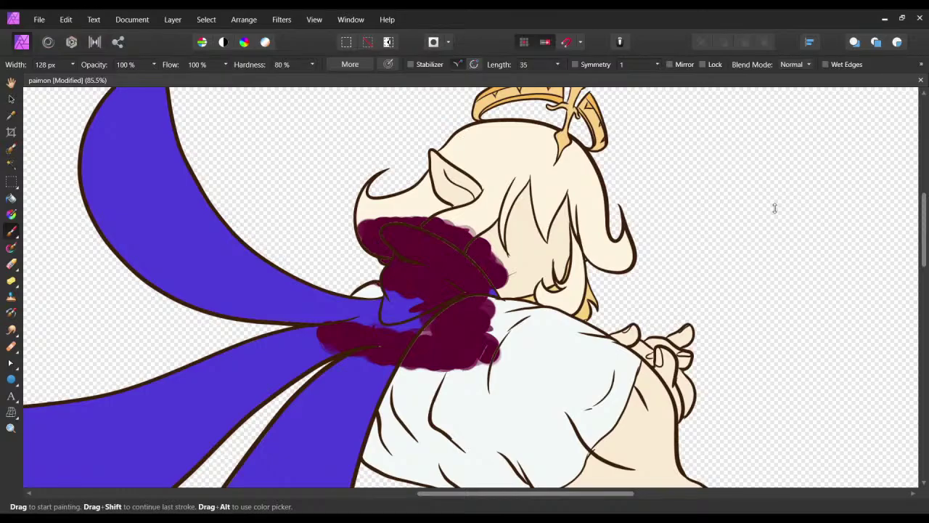
pyautogui.hotkey('ctrl', 'z')
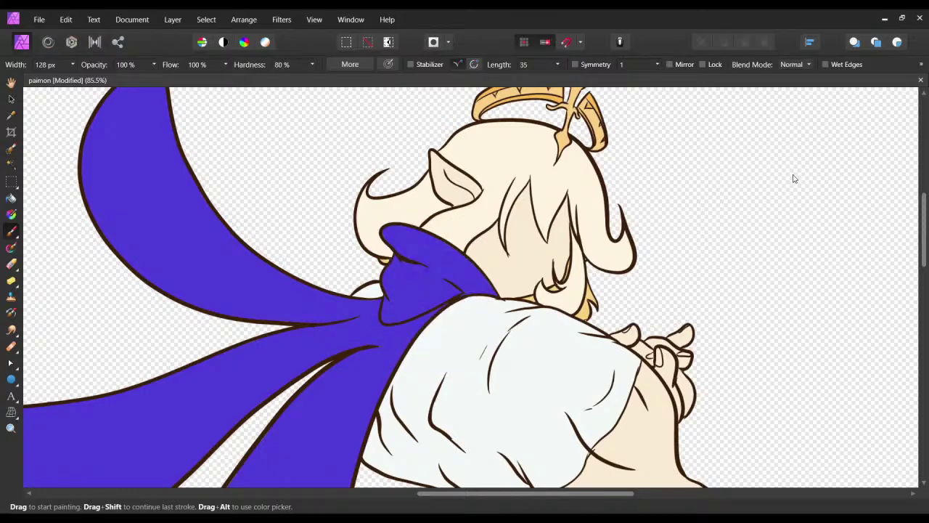
pyautogui.click(786, 213)
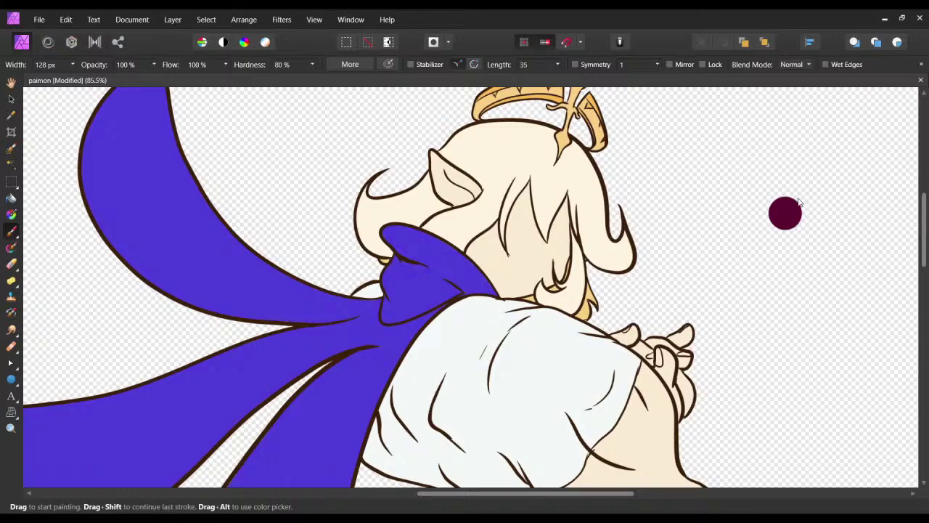
pyautogui.hotkey('ctrl', 'z')
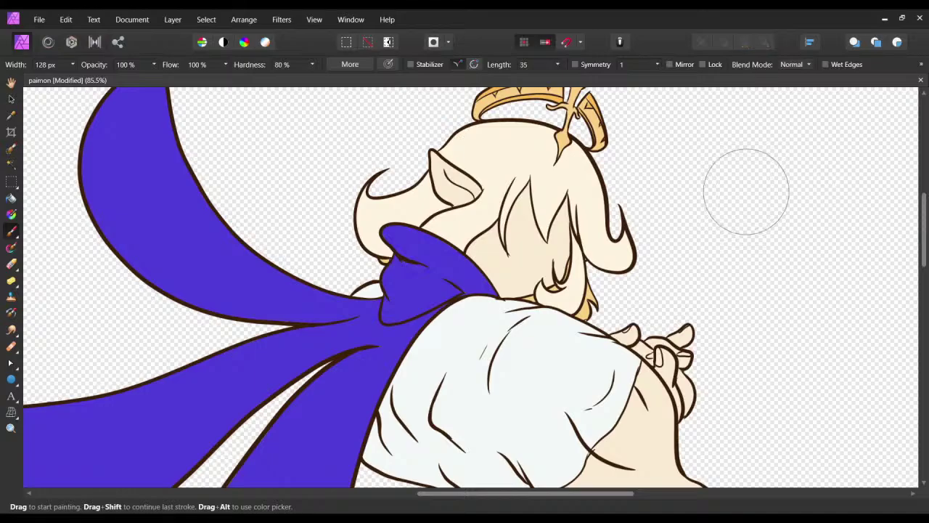
pyautogui.moveTo(501, 221)
pyautogui.mouseDown()
pyautogui.moveTo(453, 257)
pyautogui.moveTo(442, 305)
pyautogui.moveTo(465, 309)
pyautogui.mouseUp()
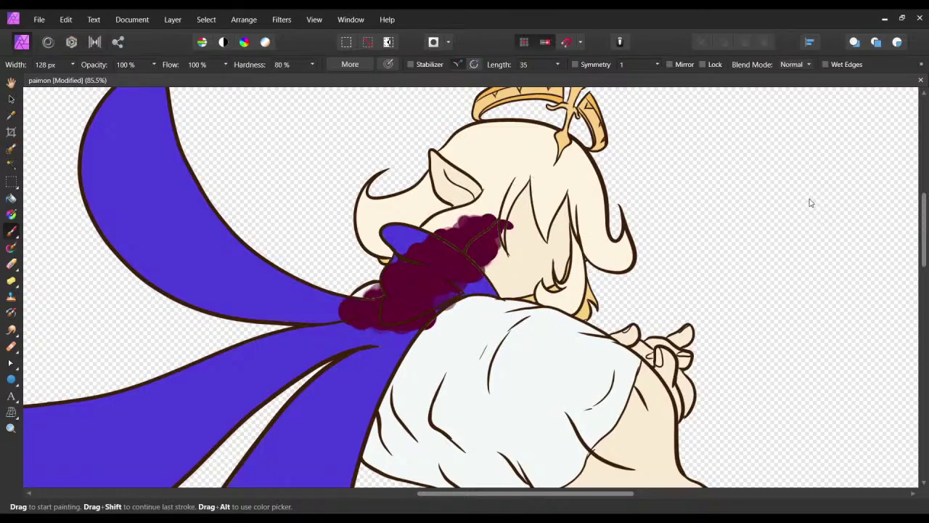
pyautogui.hotkey('ctrl', 'z')
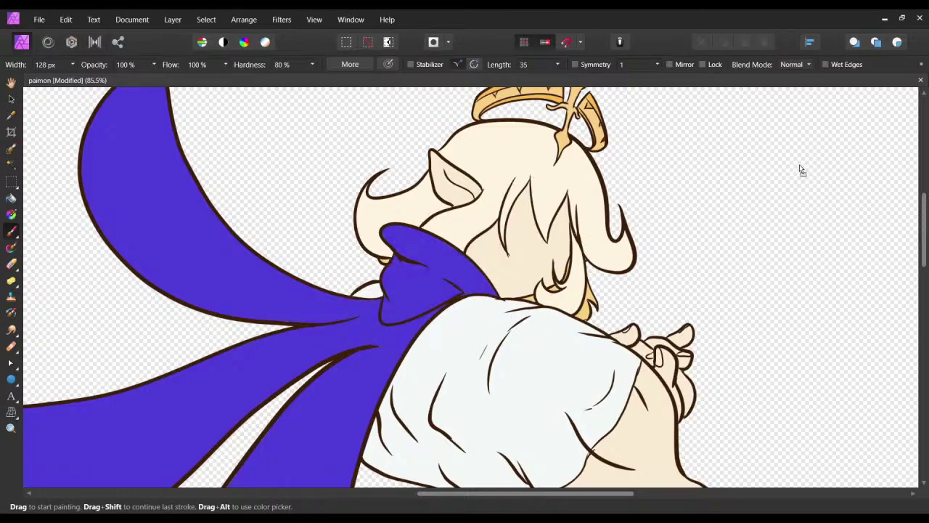
# Try further dark maroon test strokes across the hair, shirt collar and scarf.
pyautogui.click(798, 168)
pyautogui.moveTo(596, 188)
pyautogui.mouseDown()
pyautogui.moveTo(508, 240)
pyautogui.moveTo(465, 320)
pyautogui.moveTo(625, 254)
pyautogui.mouseUp()
pyautogui.hotkey('ctrl', 'z')
pyautogui.moveTo(486, 268); pyautogui.dragTo(481, 285)
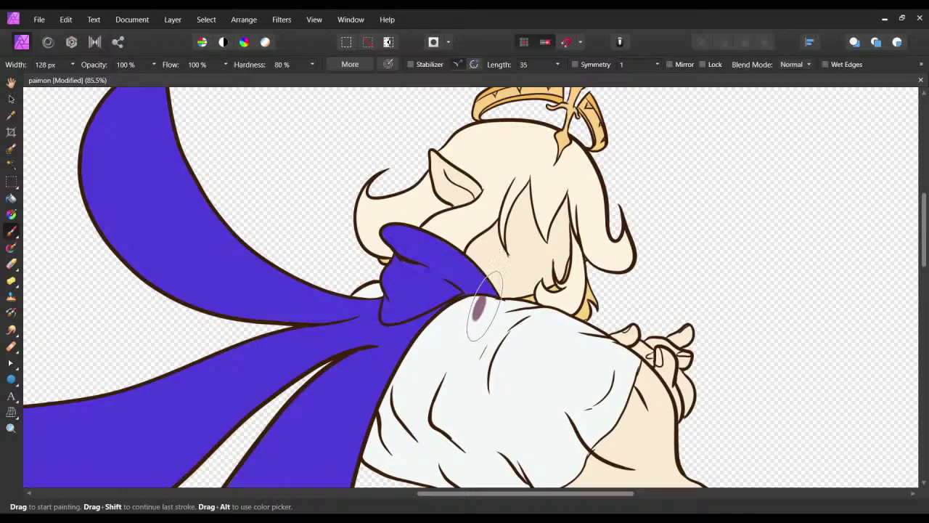
pyautogui.hotkey('ctrl', 'z')
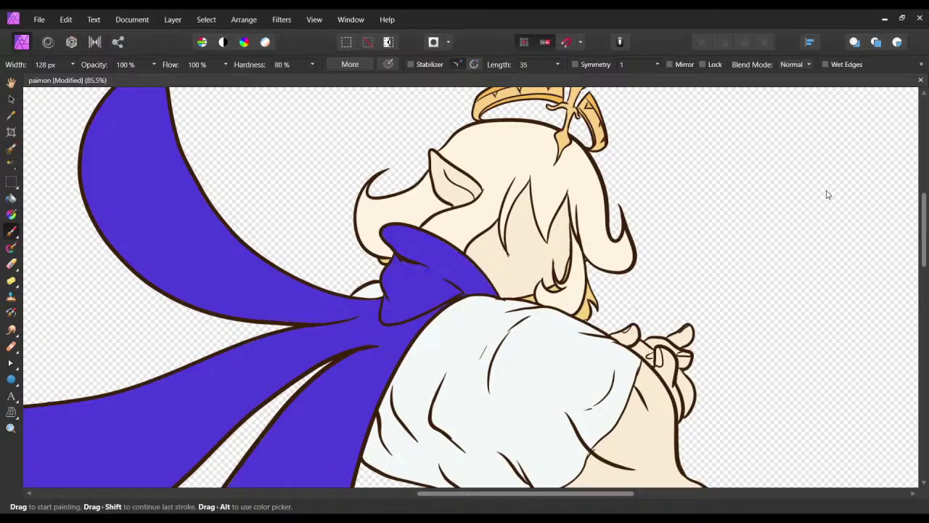
pyautogui.moveTo(563, 221)
pyautogui.mouseDown()
pyautogui.moveTo(268, 315)
pyautogui.moveTo(497, 175)
pyautogui.moveTo(651, 133)
pyautogui.moveTo(336, 247)
pyautogui.moveTo(177, 380)
pyautogui.moveTo(145, 459)
pyautogui.moveTo(149, 487)
pyautogui.moveTo(289, 367)
pyautogui.mouseUp()
pyautogui.hotkey('ctrl', 'z')
# Flood-select the blue scarf knot with all layers as the source and 21% tolerance.
pyautogui.click(11, 165)
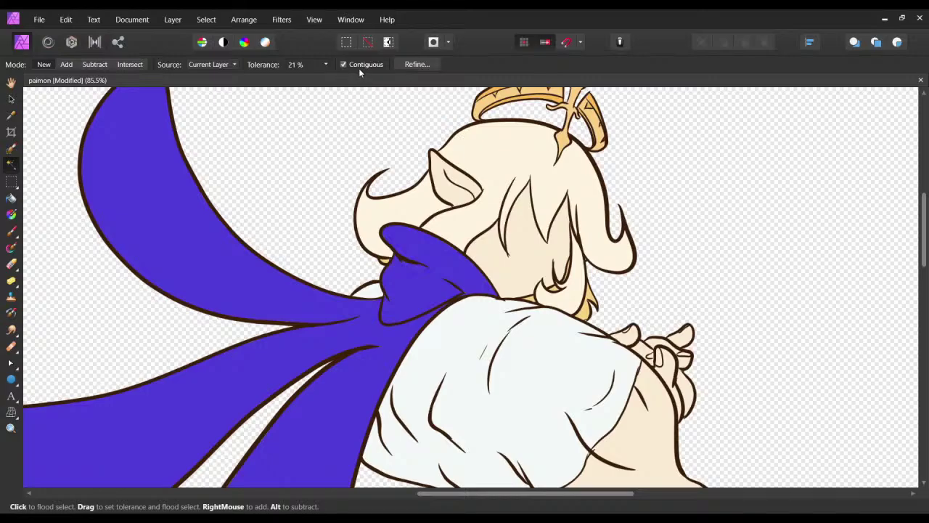
pyautogui.click(231, 64)
pyautogui.click(215, 93)
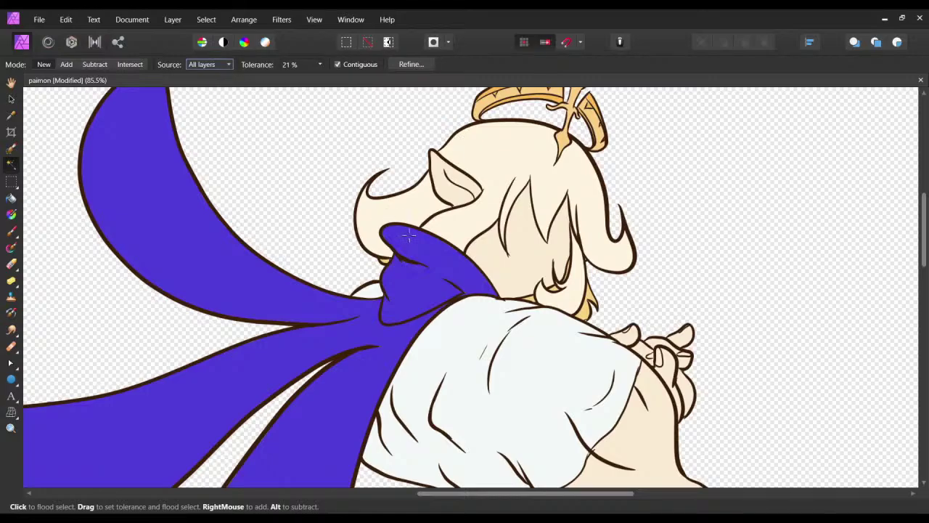
pyautogui.click(414, 276)
# Try flood-selecting the scarf knot with the tolerance raised to 58%.
pyautogui.click(320, 65)
pyautogui.moveTo(322, 83); pyautogui.dragTo(354, 86)
pyautogui.click(411, 65)
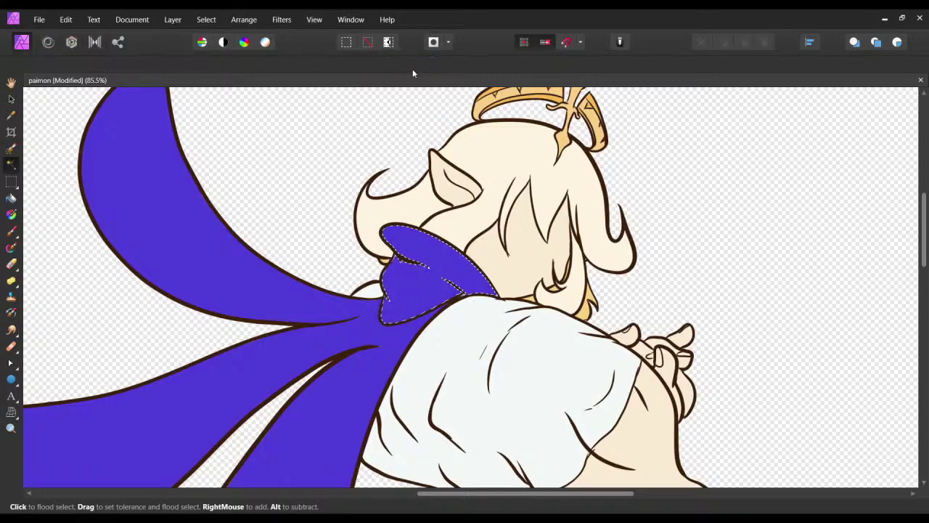
pyautogui.press('Escape')
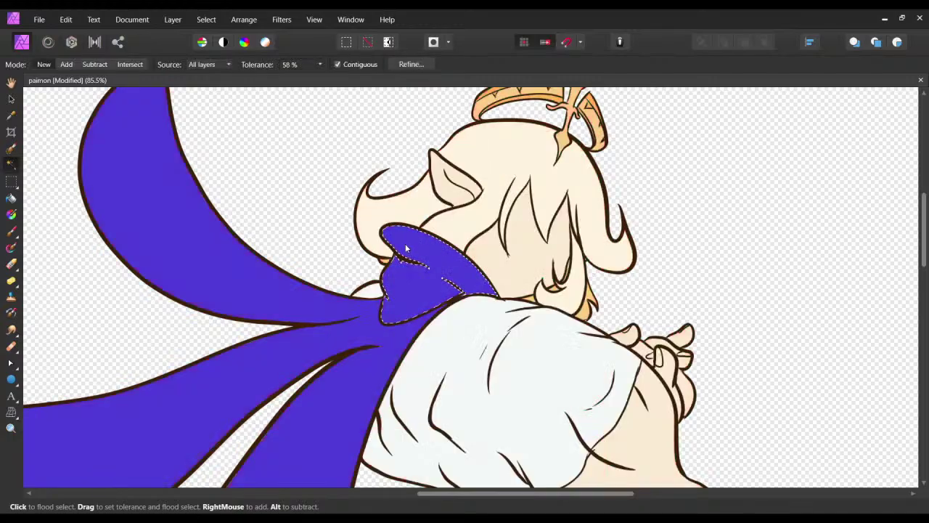
pyautogui.hotkey('ctrl', 'd')
pyautogui.click(399, 299)
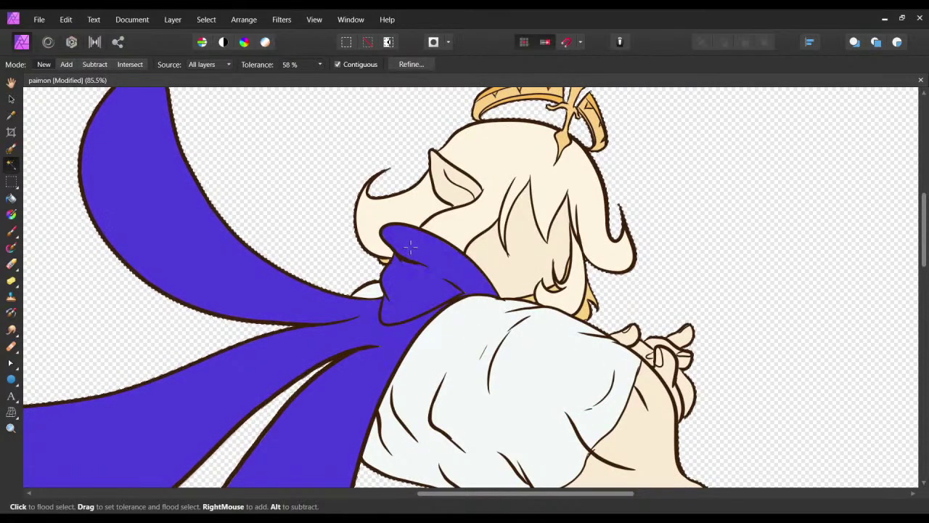
pyautogui.hotkey('ctrl', 'd')
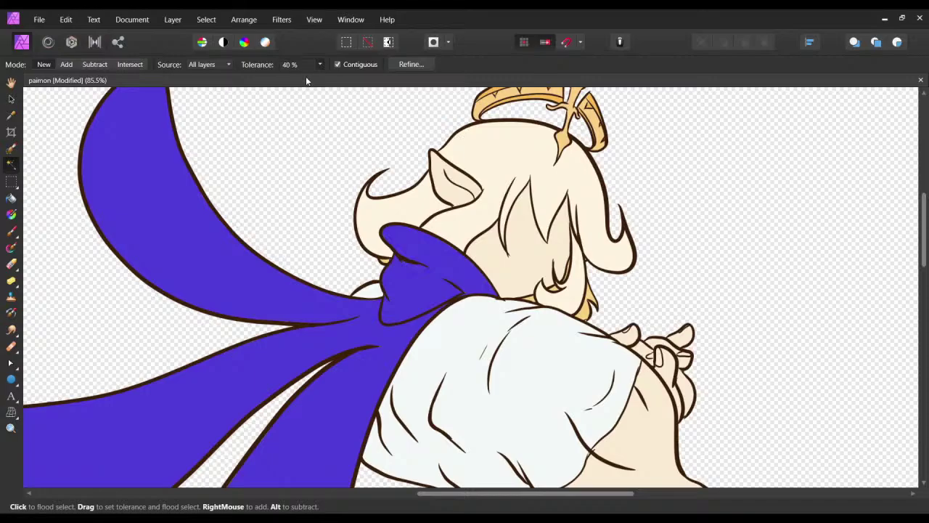
# Flood-select the blue scarf knot at 40% tolerance and check the selection's edges up close.
pyautogui.click(392, 237)
pyautogui.hotkey('ctrl', '=')
pyautogui.hotkey('ctrl', '=')
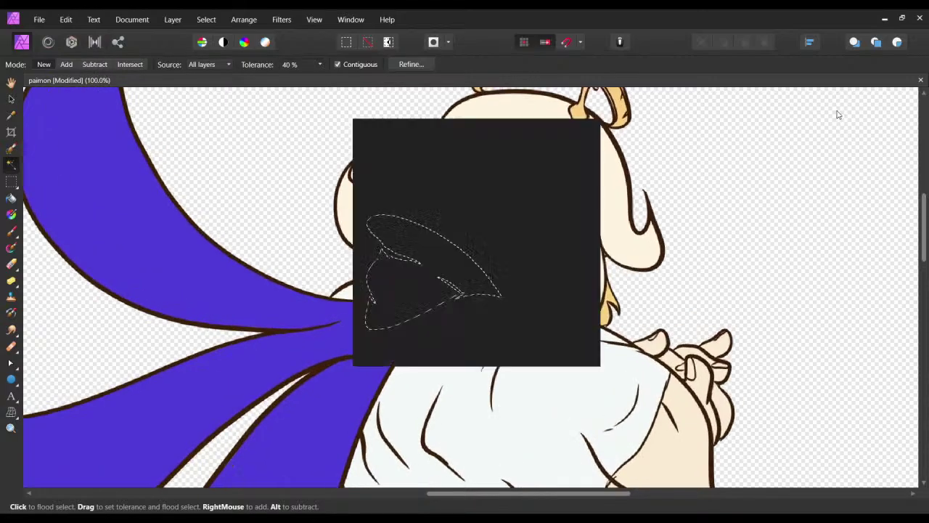
pyautogui.hotkey('ctrl', '+')
pyautogui.hotkey('ctrl', '-')
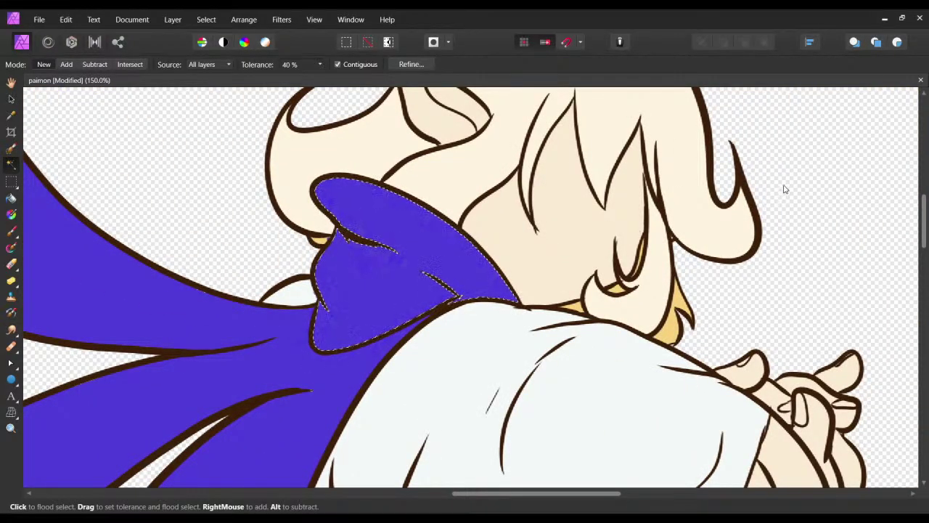
# Add the blue scarf tails to the selected scarf knot.
pyautogui.moveTo(408, 286); pyautogui.dragTo(500, 193)
pyautogui.click(67, 64)
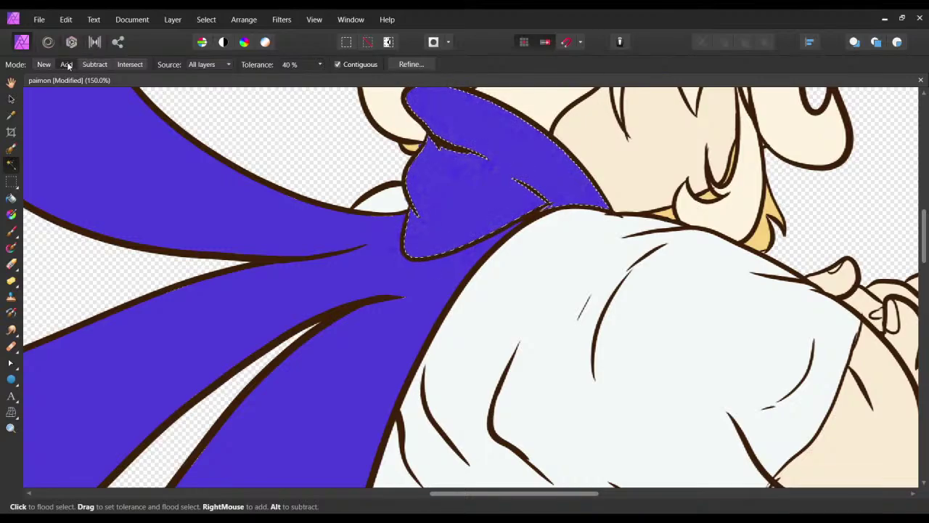
pyautogui.click(322, 201)
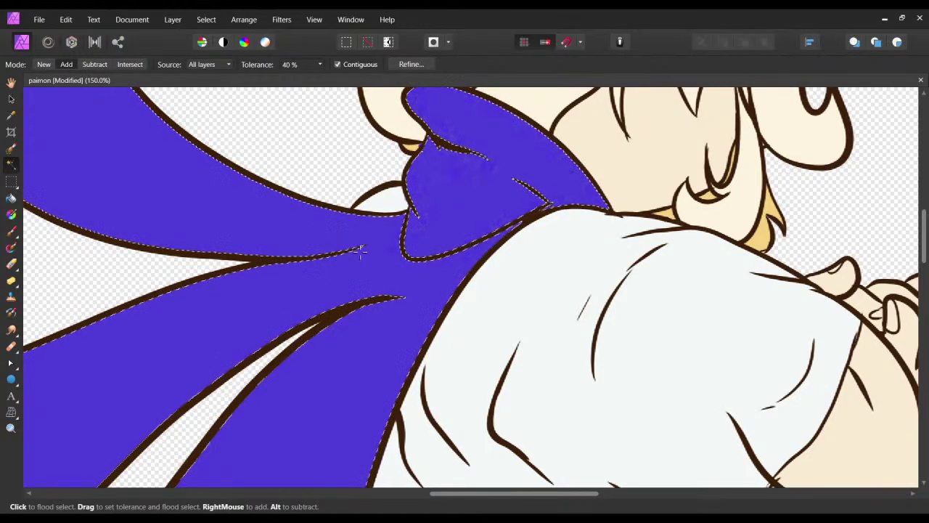
pyautogui.scroll(2, 280, 321)
pyautogui.hscroll(2, 280, 322)
pyautogui.moveTo(280, 322); pyautogui.dragTo(256, 333)
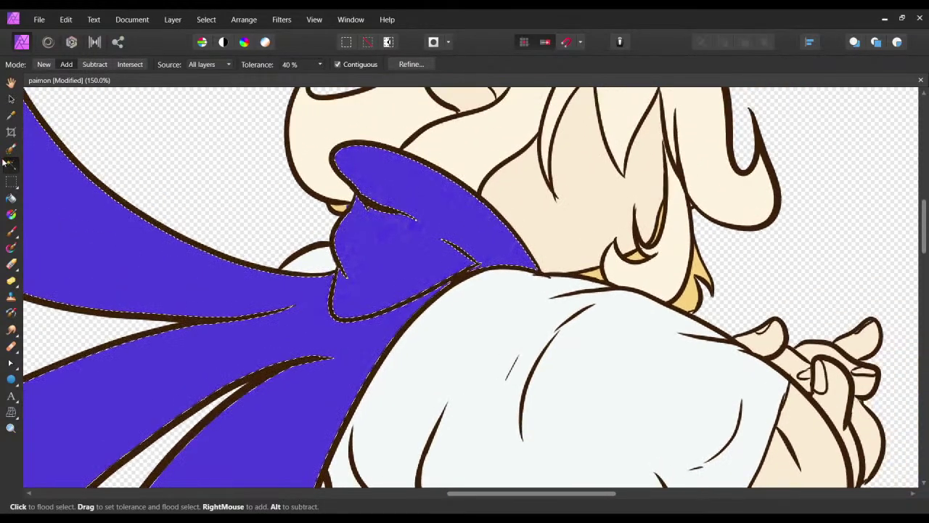
# Try painting dark maroon over the selected scarf knot and the inner ends of the tails.
pyautogui.click(12, 231)
pyautogui.moveTo(361, 175)
pyautogui.mouseDown()
pyautogui.moveTo(479, 260)
pyautogui.moveTo(335, 154)
pyautogui.moveTo(466, 222)
pyautogui.moveTo(331, 139)
pyautogui.moveTo(517, 265)
pyautogui.moveTo(405, 190)
pyautogui.moveTo(398, 221)
pyautogui.moveTo(366, 215)
pyautogui.moveTo(381, 276)
pyautogui.moveTo(377, 293)
pyautogui.moveTo(371, 283)
pyautogui.moveTo(378, 397)
pyautogui.moveTo(371, 251)
pyautogui.moveTo(394, 347)
pyautogui.moveTo(285, 287)
pyautogui.mouseUp()
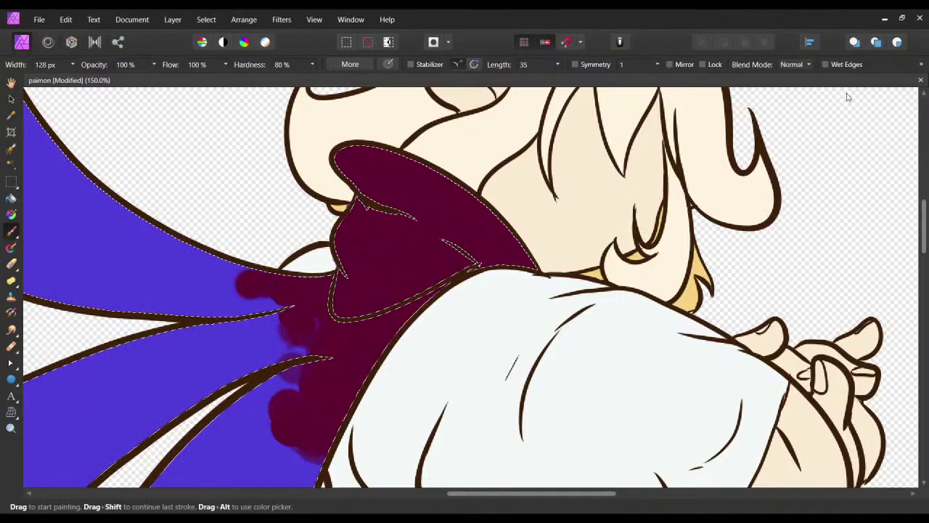
pyautogui.hotkey('ctrl', 'z')
# Enable wet edges on the brush and paint dark maroon shading over the scarf knot and the inner parts of the tails.
pyautogui.click(828, 64)
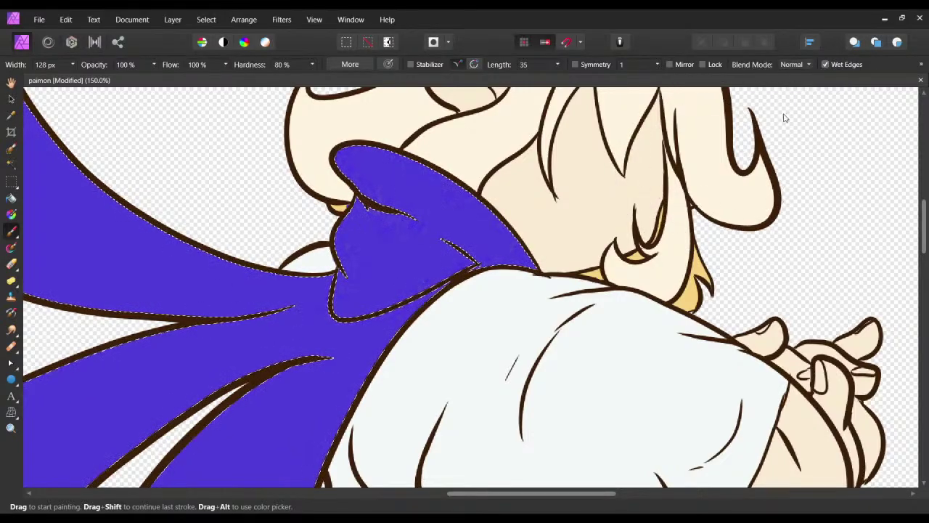
pyautogui.scroll(-3, 799, 109)
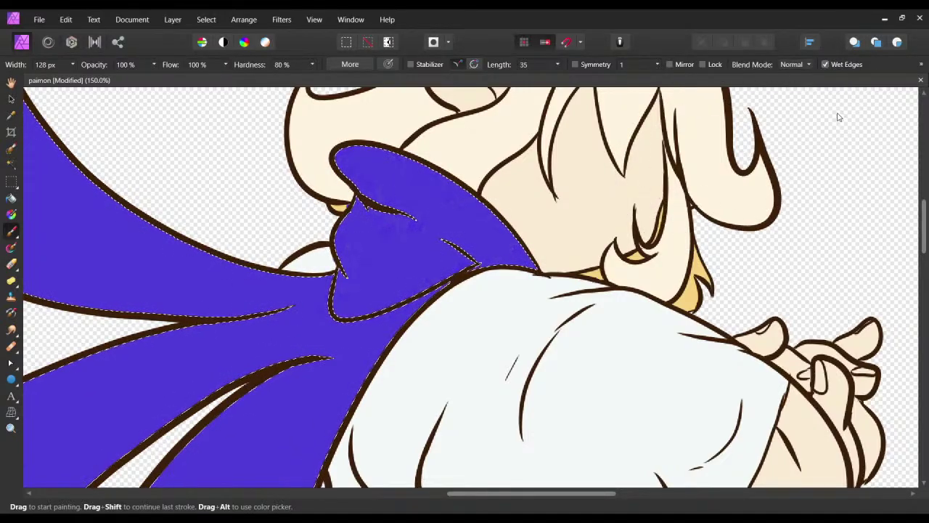
pyautogui.scroll(-4, 835, 118)
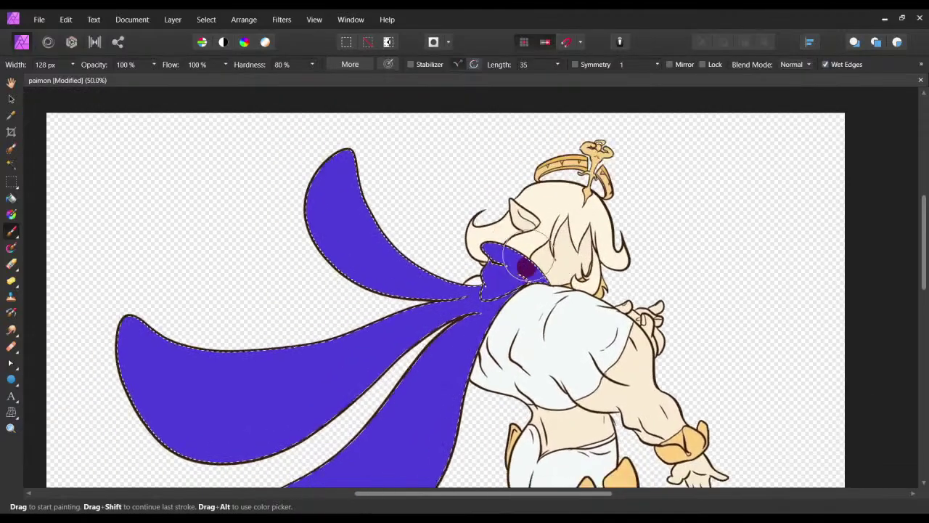
pyautogui.moveTo(475, 245)
pyautogui.mouseDown()
pyautogui.moveTo(483, 222)
pyautogui.moveTo(511, 279)
pyautogui.moveTo(515, 375)
pyautogui.moveTo(446, 215)
pyautogui.moveTo(483, 403)
pyautogui.moveTo(452, 216)
pyautogui.moveTo(464, 273)
pyautogui.mouseUp()
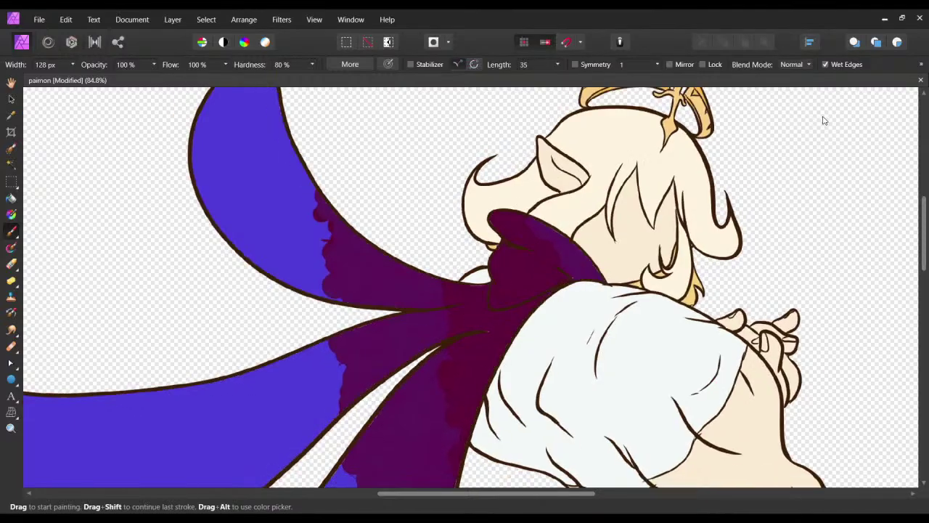
# Try extending the dark maroon shading outward along the three scarf tails, leaving only their tips blue.
pyautogui.scroll(-10, 824, 121)
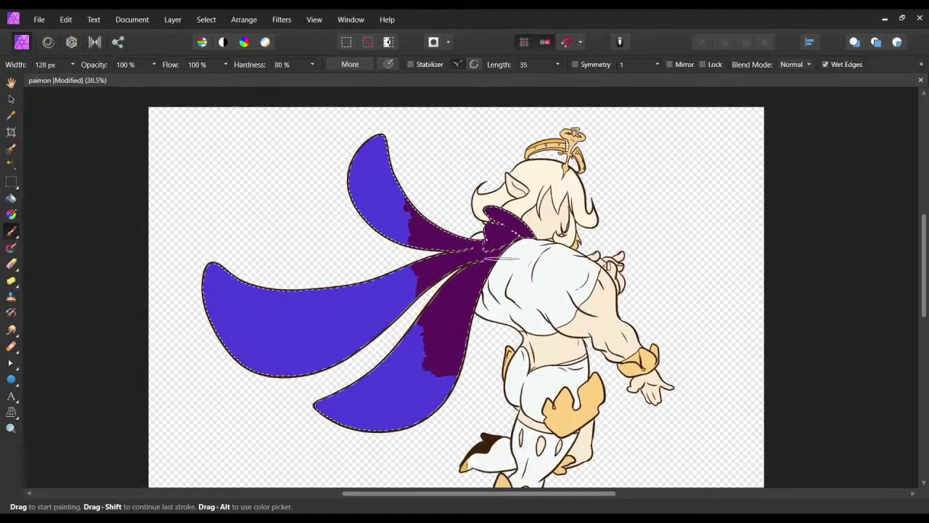
pyautogui.moveTo(496, 223); pyautogui.dragTo(494, 265)
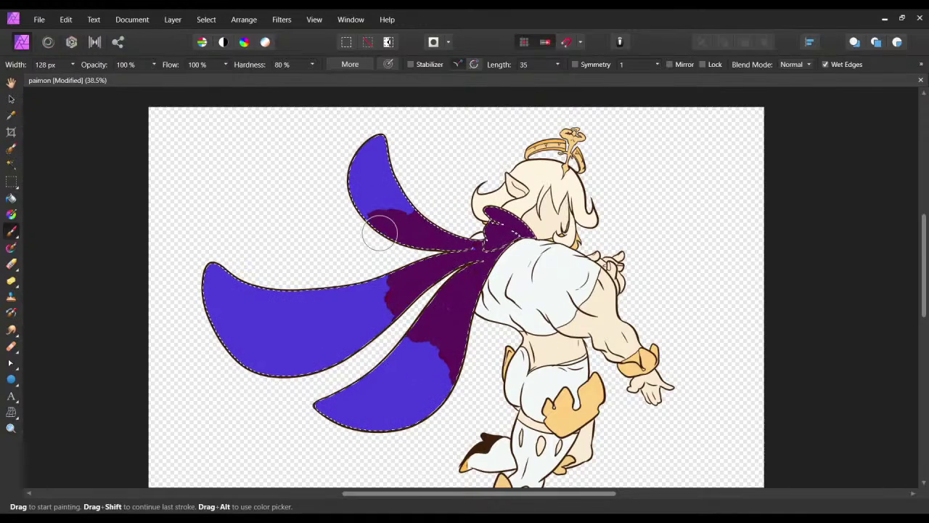
pyautogui.moveTo(397, 291); pyautogui.dragTo(397, 269)
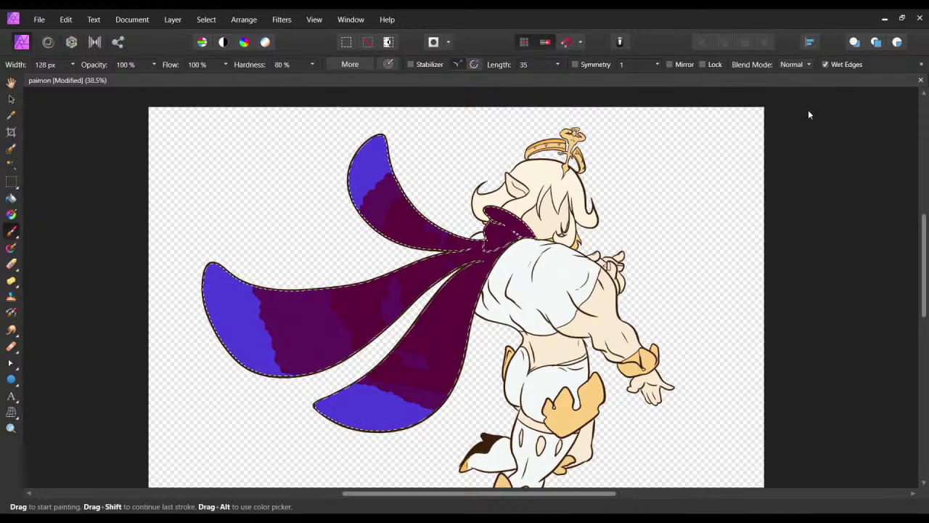
pyautogui.hotkey('ctrl', '+')
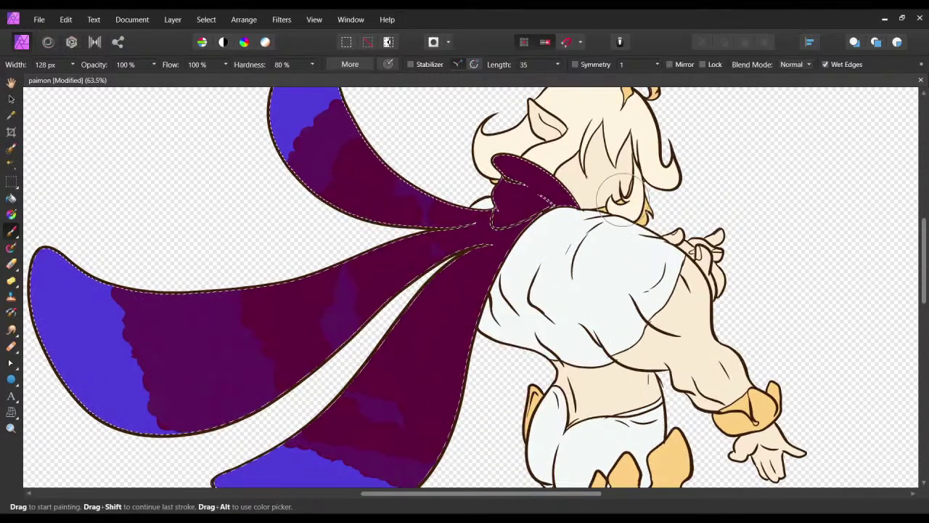
pyautogui.moveTo(558, 238); pyautogui.dragTo(596, 265)
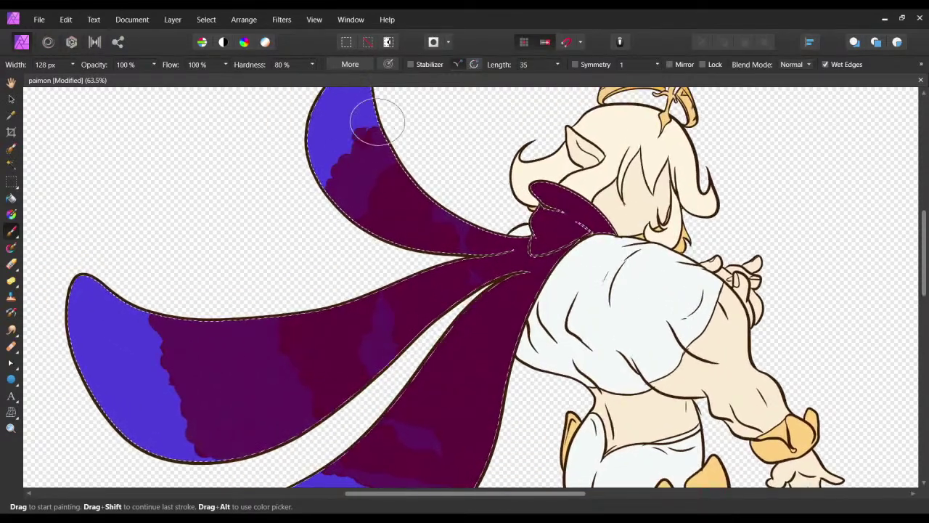
pyautogui.moveTo(574, 364); pyautogui.dragTo(612, 330)
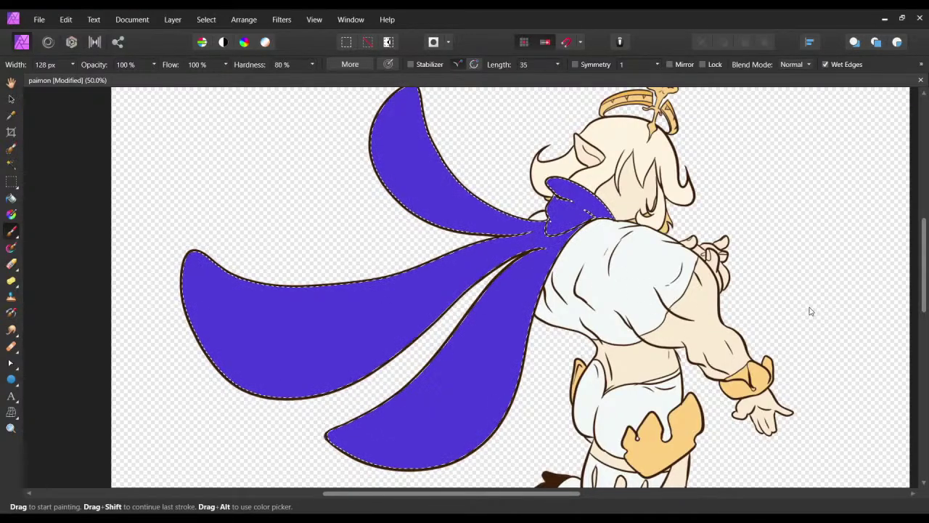
# Paint dark blue shading over the selected scarf knot and most of the three tails, leaving the tips the lighter base blue.
pyautogui.moveTo(556, 183)
pyautogui.mouseDown()
pyautogui.moveTo(596, 200)
pyautogui.moveTo(546, 221)
pyautogui.mouseUp()
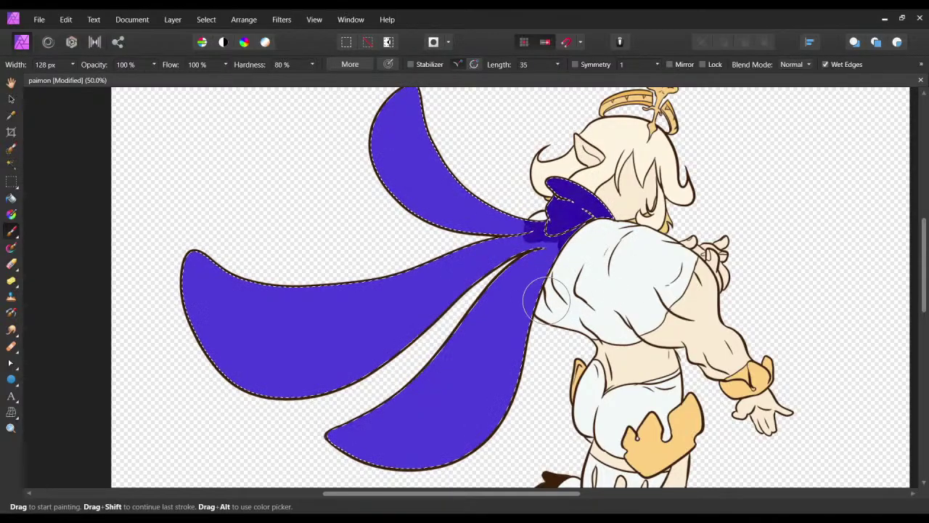
pyautogui.moveTo(540, 326); pyautogui.dragTo(508, 240)
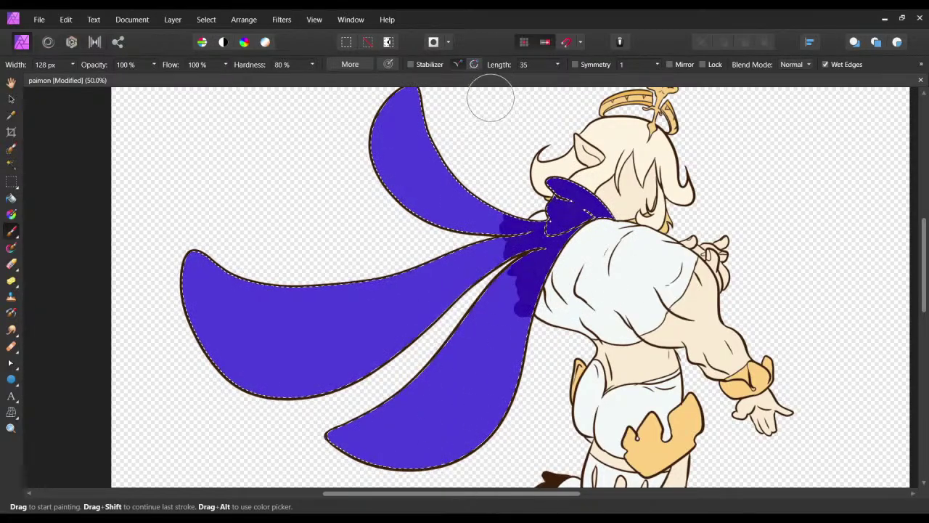
pyautogui.moveTo(472, 133)
pyautogui.mouseDown()
pyautogui.moveTo(380, 434)
pyautogui.moveTo(390, 190)
pyautogui.mouseUp()
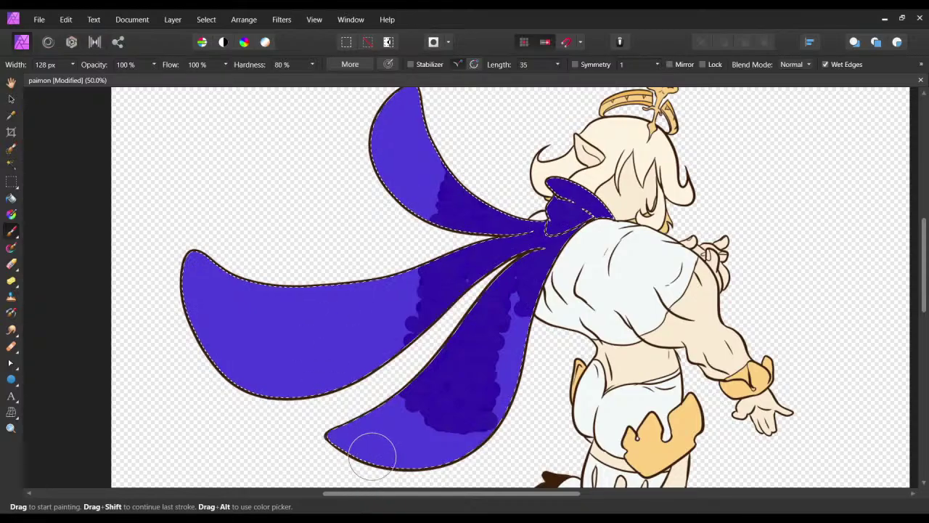
pyautogui.moveTo(434, 162); pyautogui.dragTo(410, 133)
pyautogui.moveTo(309, 320); pyautogui.dragTo(294, 352)
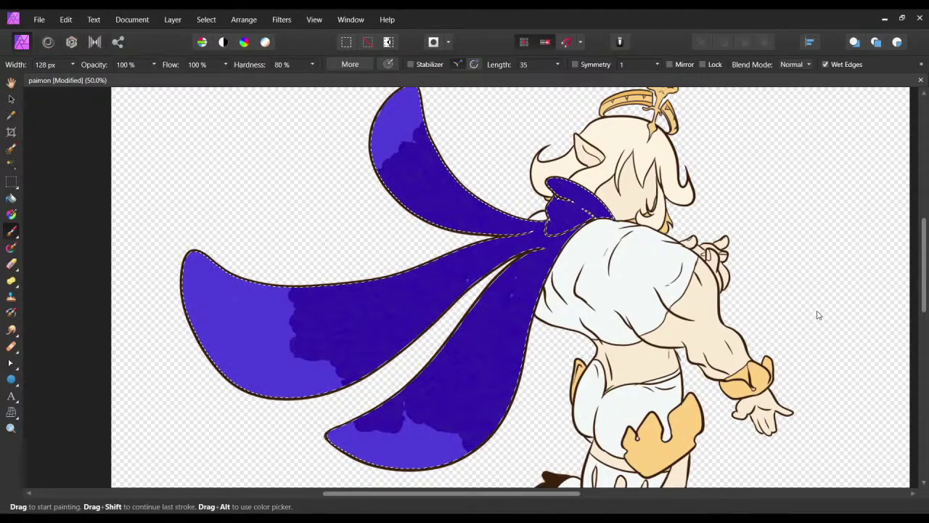
# Paint purple over the scarf knot and the inner parts of the tails, leaving a dark blue band before the tips.
pyautogui.moveTo(563, 223)
pyautogui.mouseDown()
pyautogui.moveTo(621, 288)
pyautogui.moveTo(561, 136)
pyautogui.moveTo(587, 335)
pyautogui.moveTo(540, 140)
pyautogui.moveTo(525, 276)
pyautogui.moveTo(556, 158)
pyautogui.moveTo(540, 300)
pyautogui.moveTo(567, 236)
pyautogui.mouseUp()
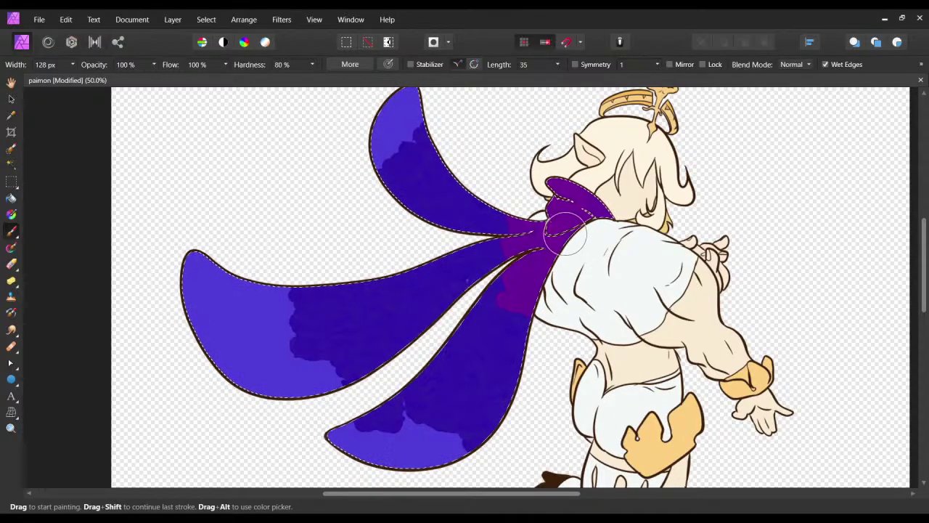
pyautogui.moveTo(577, 221); pyautogui.dragTo(545, 236)
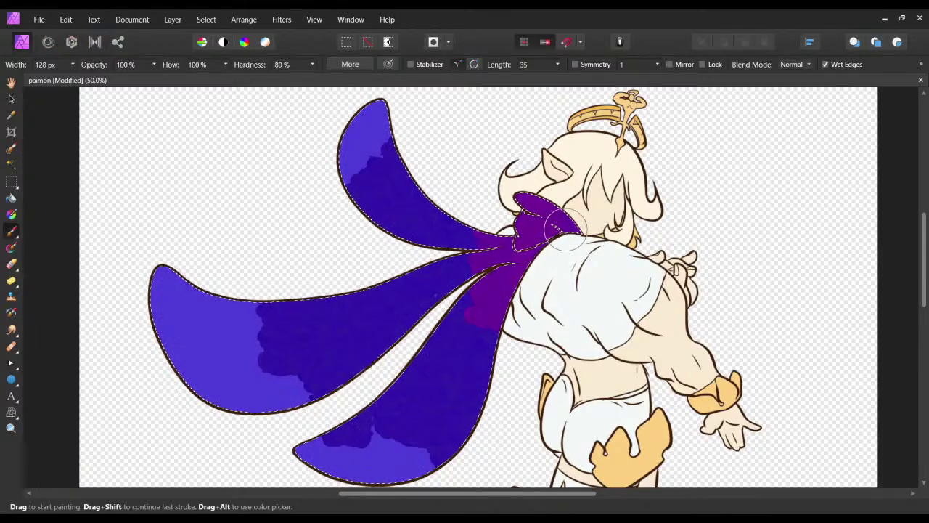
pyautogui.hscroll(1, 563, 228)
pyautogui.scroll(1, 564, 228)
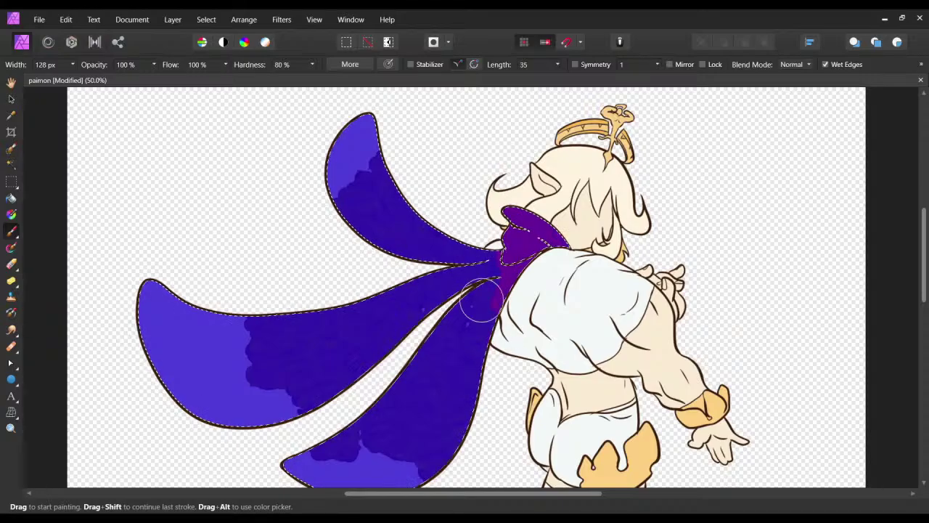
pyautogui.moveTo(481, 256)
pyautogui.mouseDown()
pyautogui.moveTo(426, 278)
pyautogui.moveTo(427, 352)
pyautogui.moveTo(409, 218)
pyautogui.mouseUp()
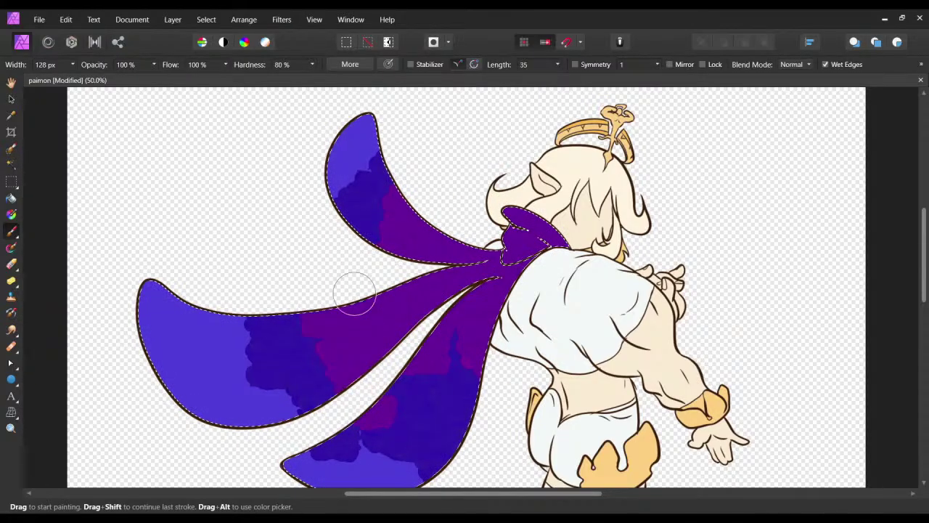
pyautogui.moveTo(396, 389); pyautogui.dragTo(339, 325)
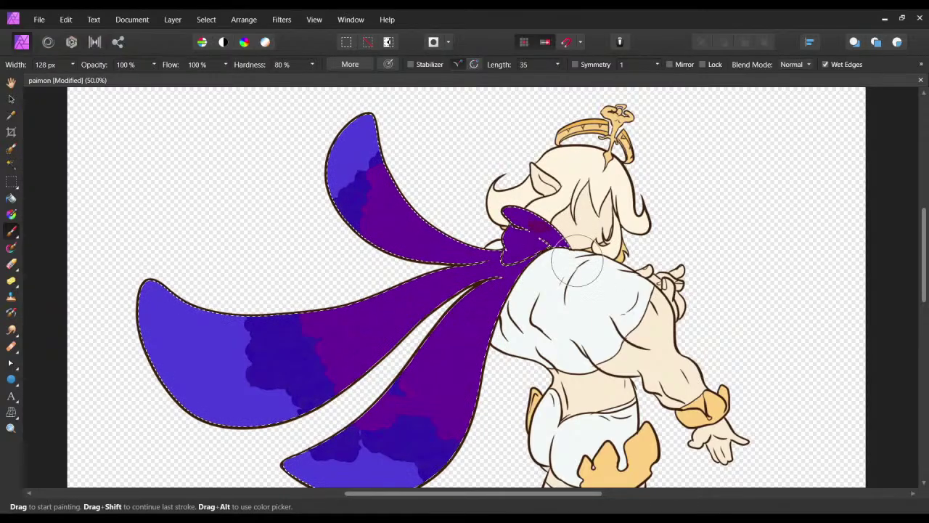
# Paint reddish purple over the inner ends of the scarf tails and a darker plum over the knot and the area just below it.
pyautogui.moveTo(577, 265)
pyautogui.mouseDown()
pyautogui.moveTo(518, 186)
pyautogui.moveTo(571, 288)
pyautogui.moveTo(491, 192)
pyautogui.moveTo(529, 288)
pyautogui.mouseUp()
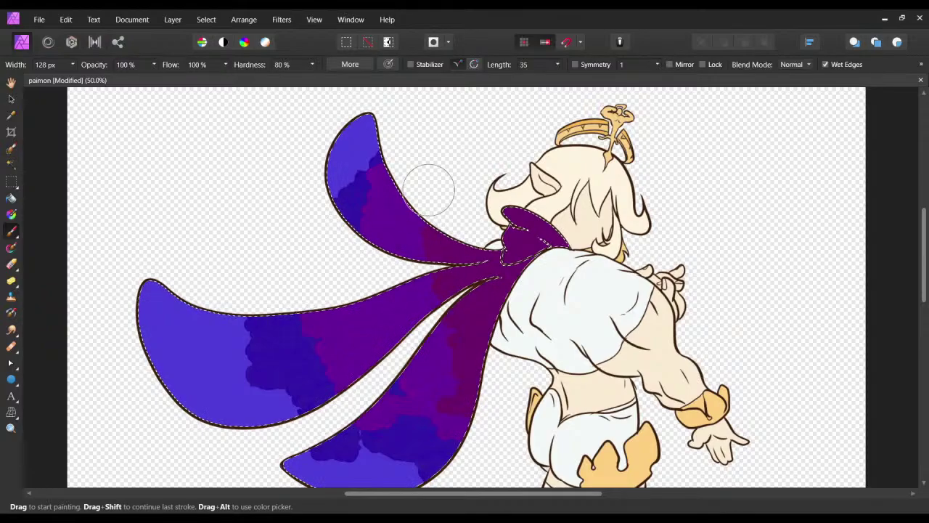
pyautogui.moveTo(415, 309); pyautogui.dragTo(434, 236)
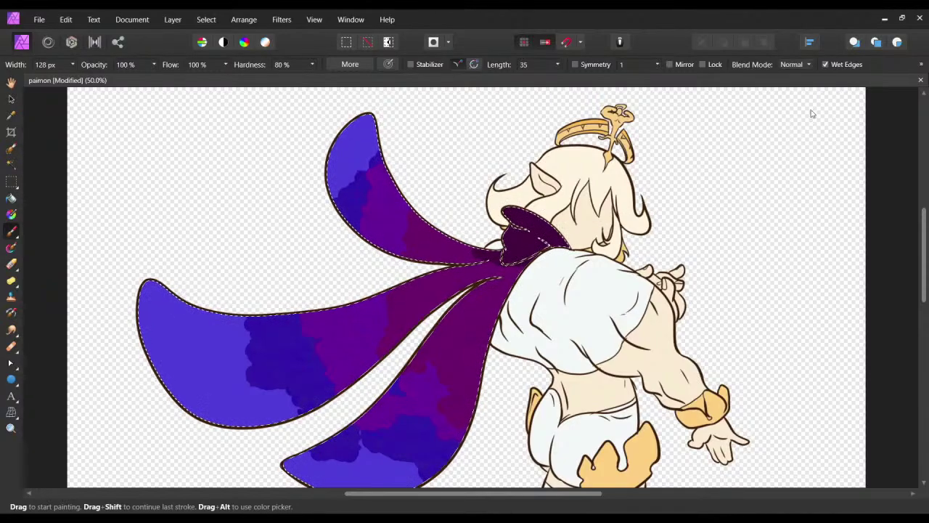
pyautogui.hotkey('ctrl', '+')
pyautogui.hotkey('ctrl', 'z')
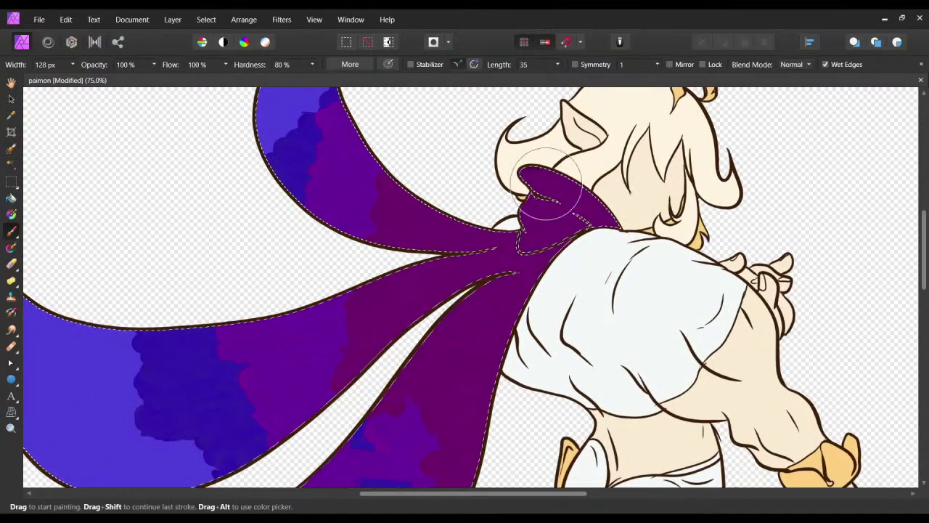
pyautogui.moveTo(589, 204)
pyautogui.mouseDown()
pyautogui.moveTo(529, 156)
pyautogui.moveTo(579, 232)
pyautogui.moveTo(506, 186)
pyautogui.mouseUp()
pyautogui.hotkey('ctrl', 'z')
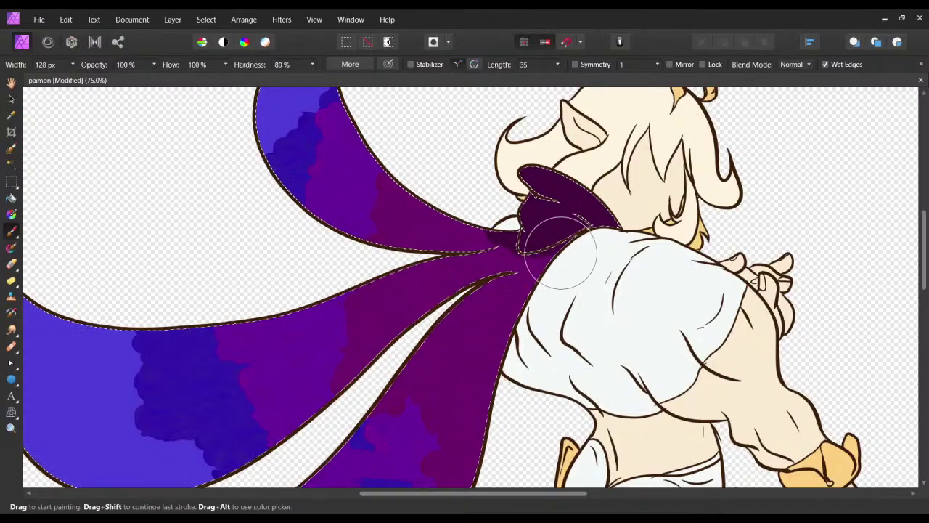
pyautogui.moveTo(582, 311)
pyautogui.mouseDown()
pyautogui.moveTo(604, 305)
pyautogui.moveTo(636, 273)
pyautogui.mouseUp()
pyautogui.moveTo(285, 274); pyautogui.dragTo(332, 275)
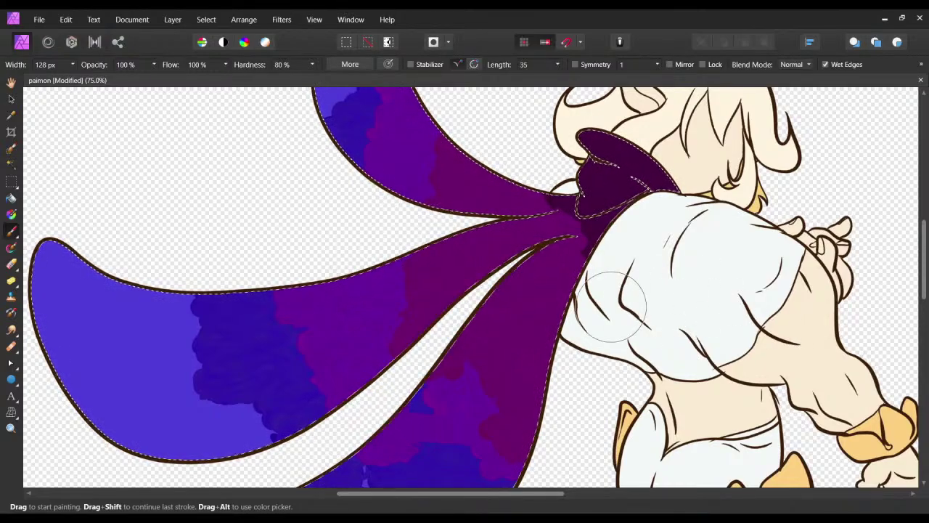
# Try painting a light blue highlight along the outer edge of the upper scarf tail's tip.
pyautogui.moveTo(407, 309); pyautogui.dragTo(592, 317)
pyautogui.scroll(4, 396, 318)
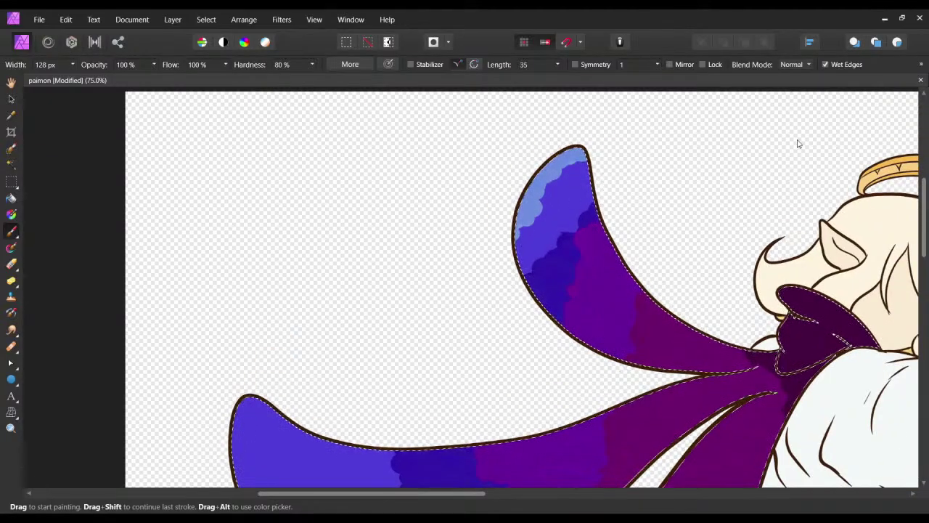
pyautogui.hotkey('ctrl', '-')
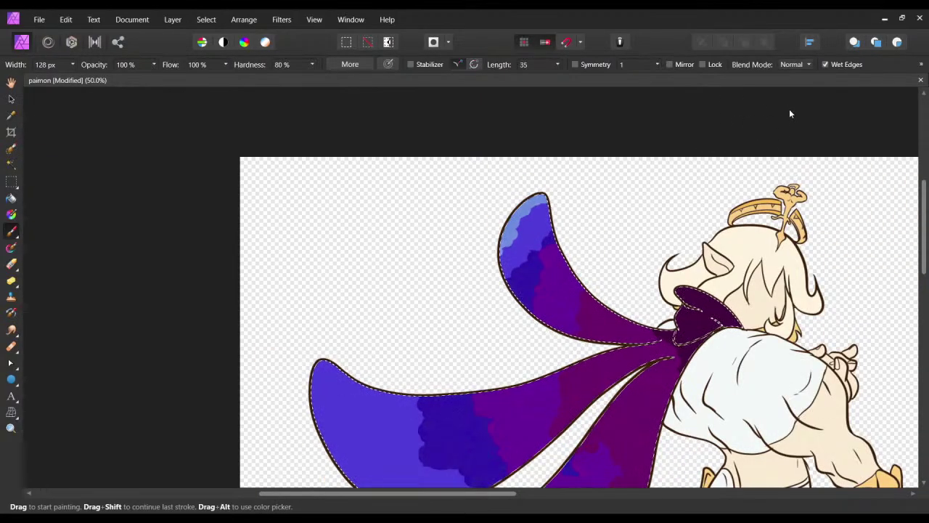
pyautogui.hotkey('ctrl', '-')
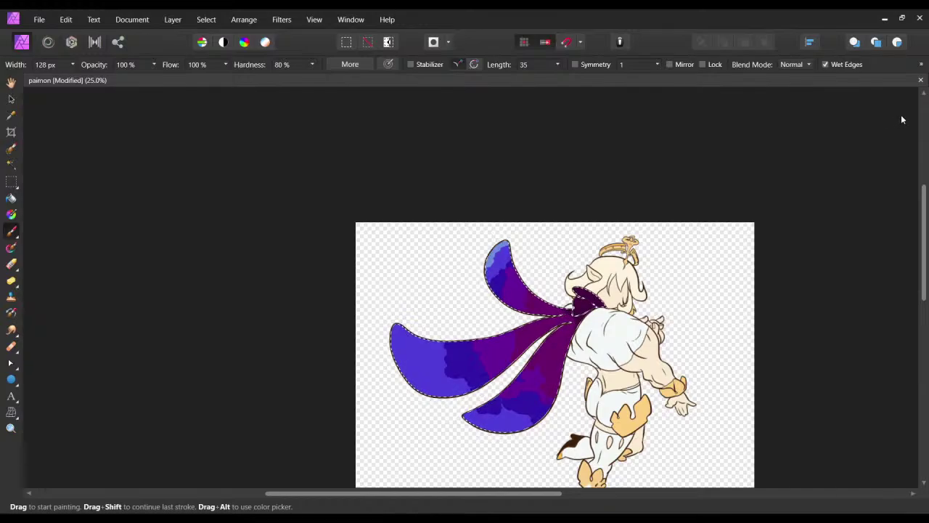
pyautogui.hotkey('ctrl', '+')
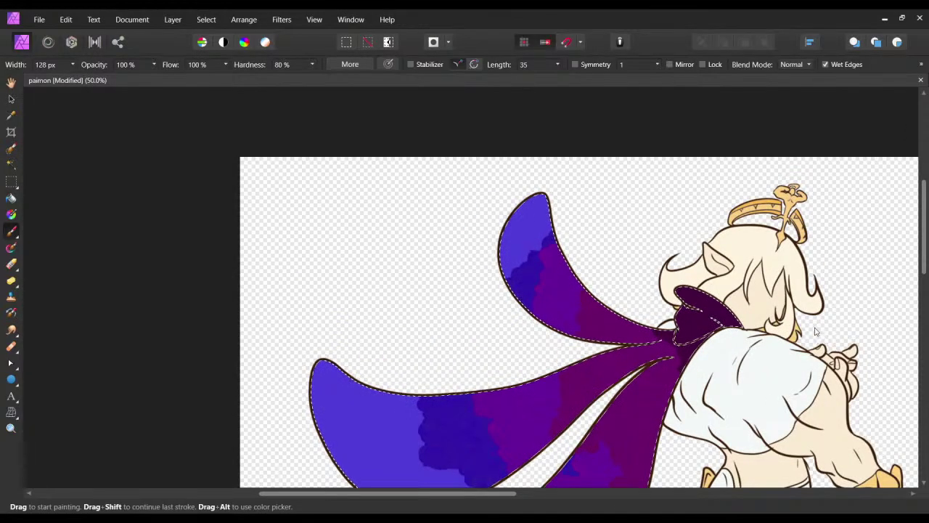
# Try a pale lavender highlight along the outer edge of the upper scarf tail's tip.
pyautogui.moveTo(485, 244); pyautogui.dragTo(498, 225)
pyautogui.hotkey('ctrl', 'z')
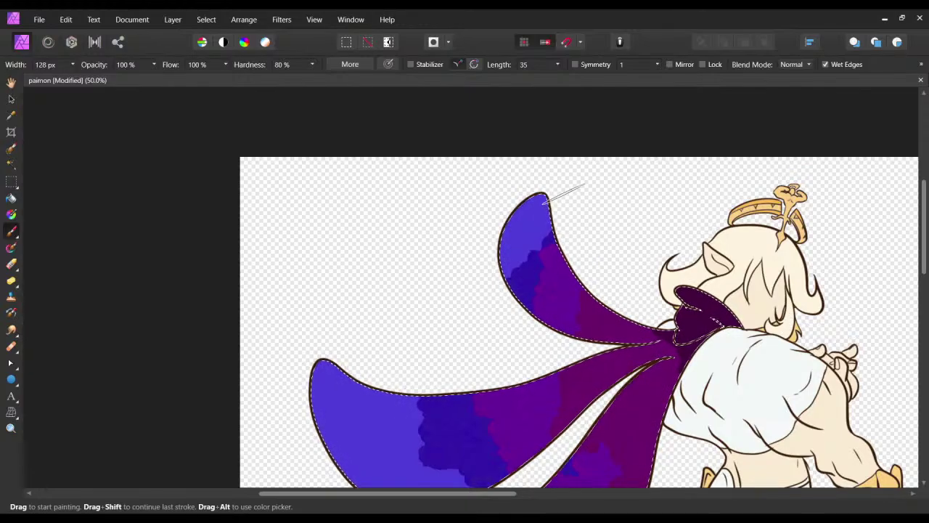
pyautogui.moveTo(537, 203)
pyautogui.mouseDown()
pyautogui.moveTo(523, 207)
pyautogui.moveTo(508, 255)
pyautogui.mouseUp()
pyautogui.hotkey('ctrl', 'z')
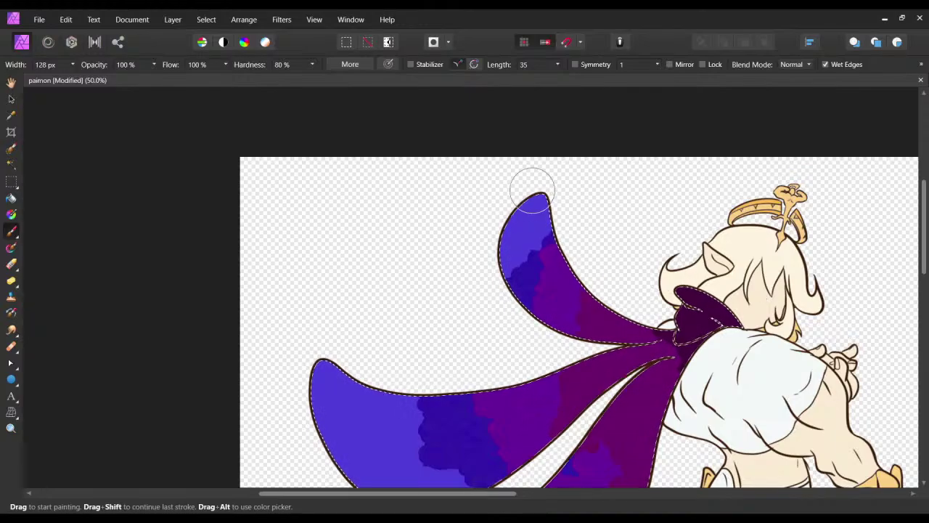
pyautogui.moveTo(533, 196); pyautogui.dragTo(505, 243)
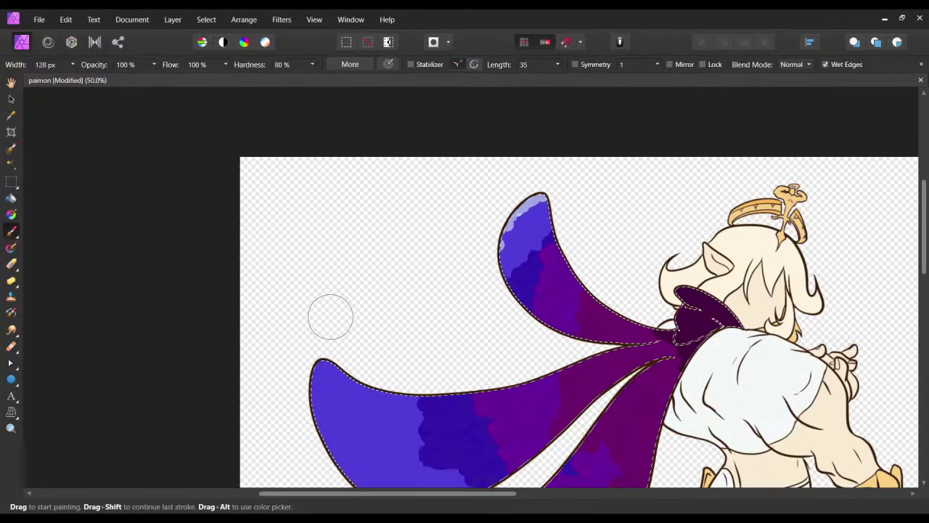
pyautogui.hotkey('ctrl', '-')
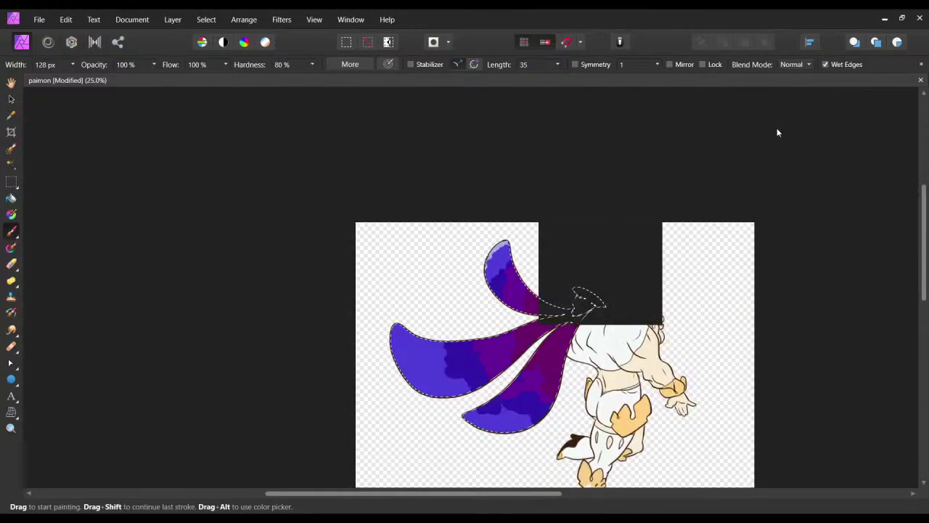
# Paint a medium light blue highlight along the outer edges of all three scarf tail tips and save the document.
pyautogui.moveTo(734, 331); pyautogui.dragTo(743, 294)
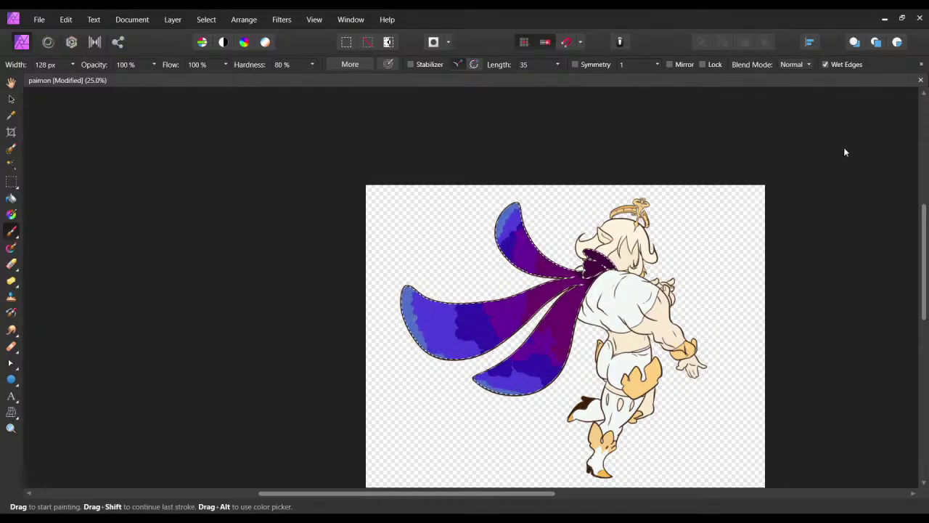
pyautogui.moveTo(803, 116); pyautogui.dragTo(809, 113)
pyautogui.moveTo(674, 287); pyautogui.dragTo(451, 303)
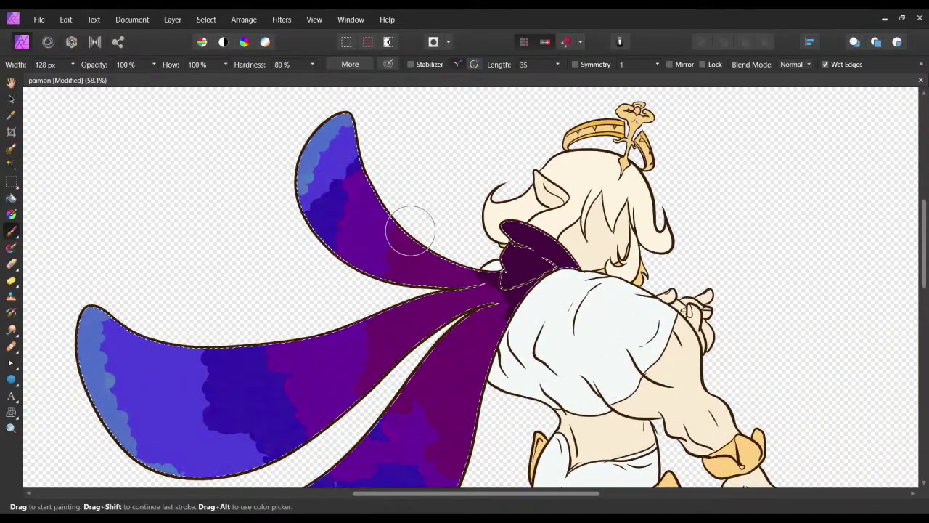
pyautogui.hotkey('ctrl', 's')
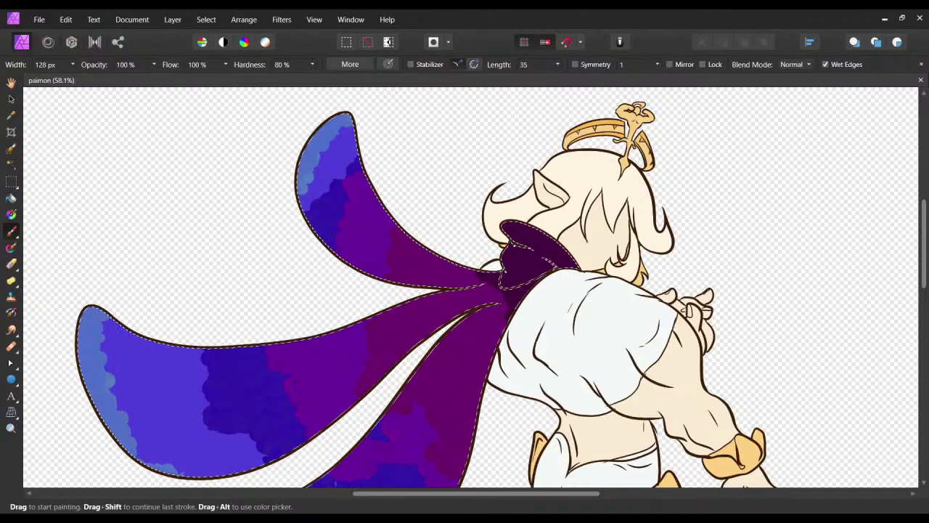
pyautogui.moveTo(483, 252); pyautogui.dragTo(494, 267)
pyautogui.moveTo(540, 348); pyautogui.dragTo(524, 299)
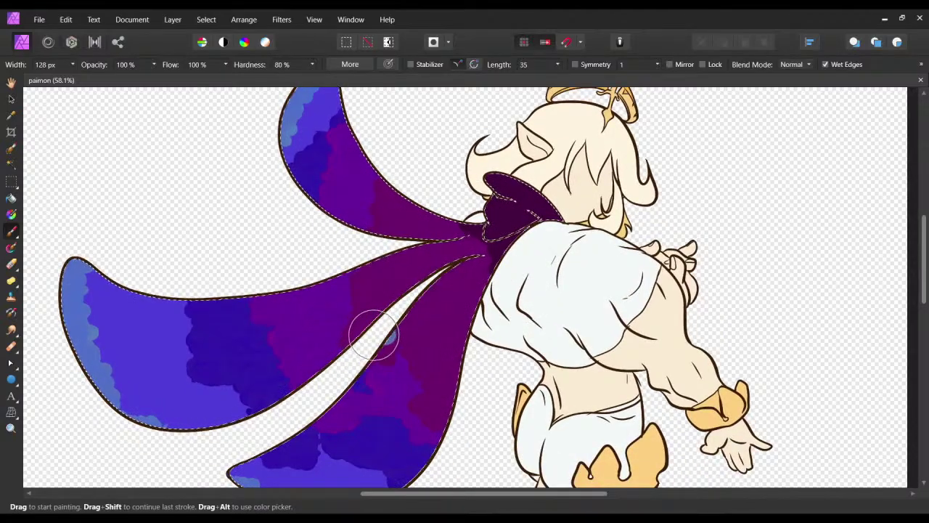
pyautogui.hotkey('ctrl', 'z')
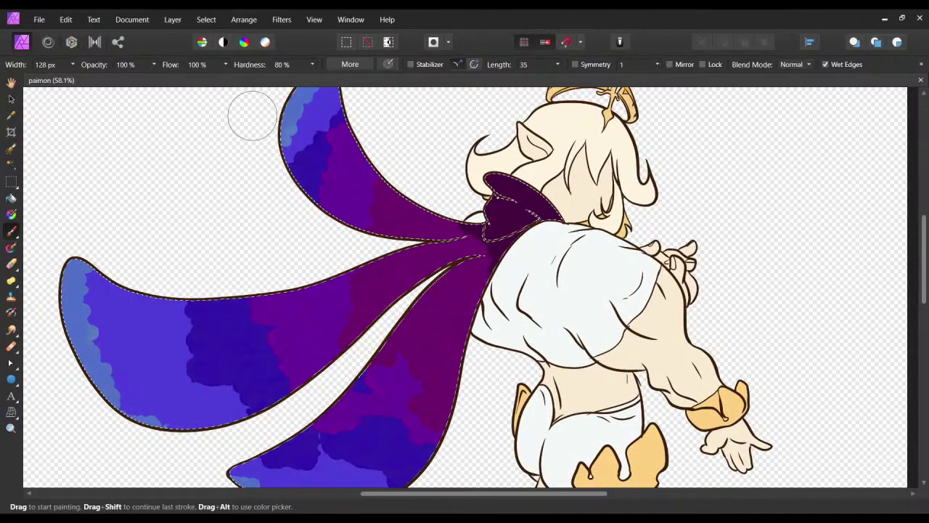
# Switch to the Ellipse tool and duplicate the painted scarf layer.
pyautogui.click(11, 379)
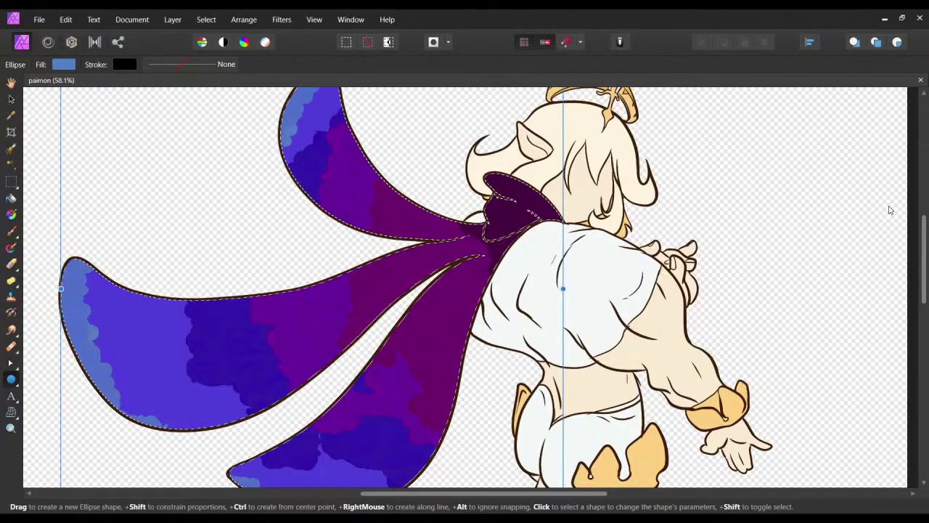
pyautogui.hotkey('ctrl', 'j')
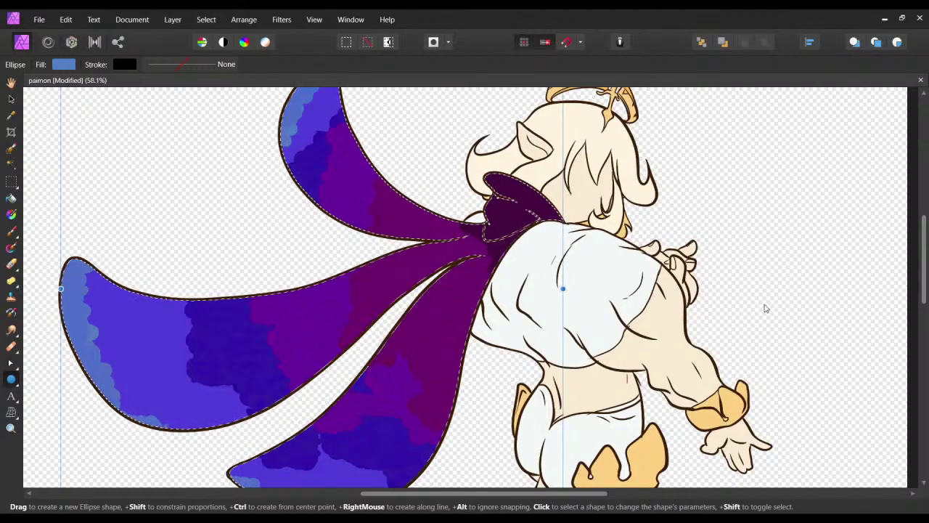
# Draw a near-white circle about 153 px wide on the middle scarf tail and make a smaller filled circle from a duplicate.
pyautogui.click(827, 338)
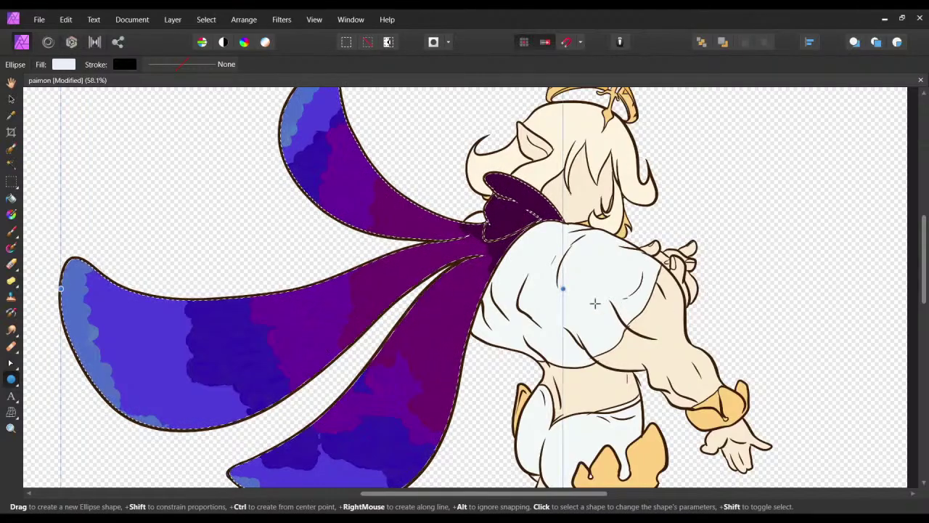
pyautogui.moveTo(277, 353); pyautogui.dragTo(285, 369)
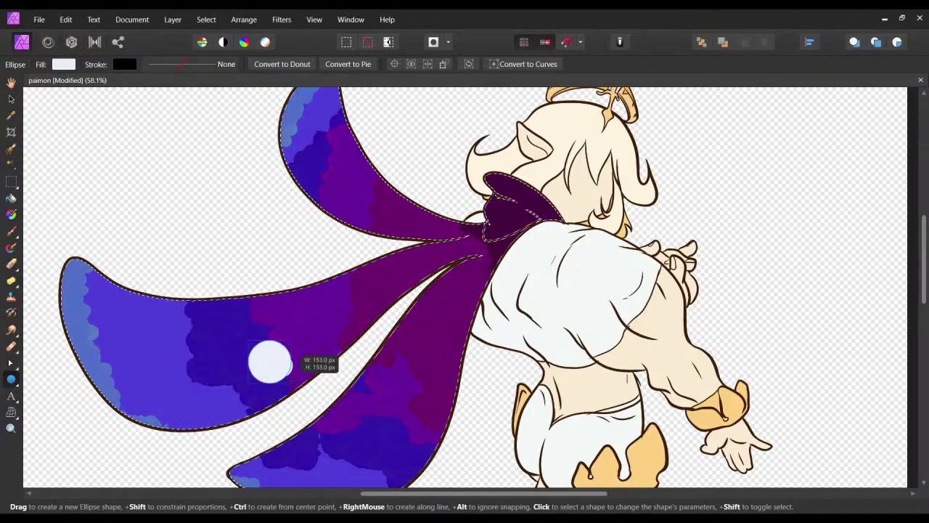
pyautogui.moveTo(292, 363); pyautogui.dragTo(292, 364)
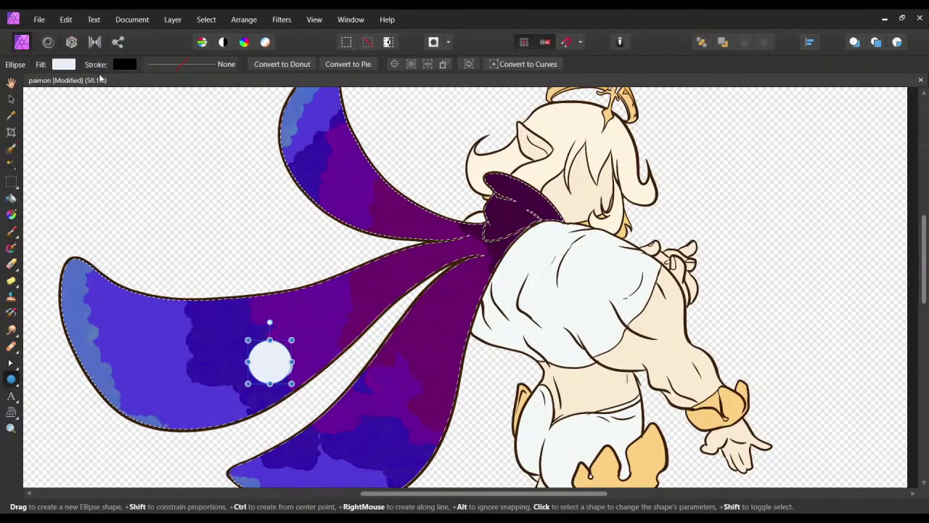
pyautogui.click(11, 99)
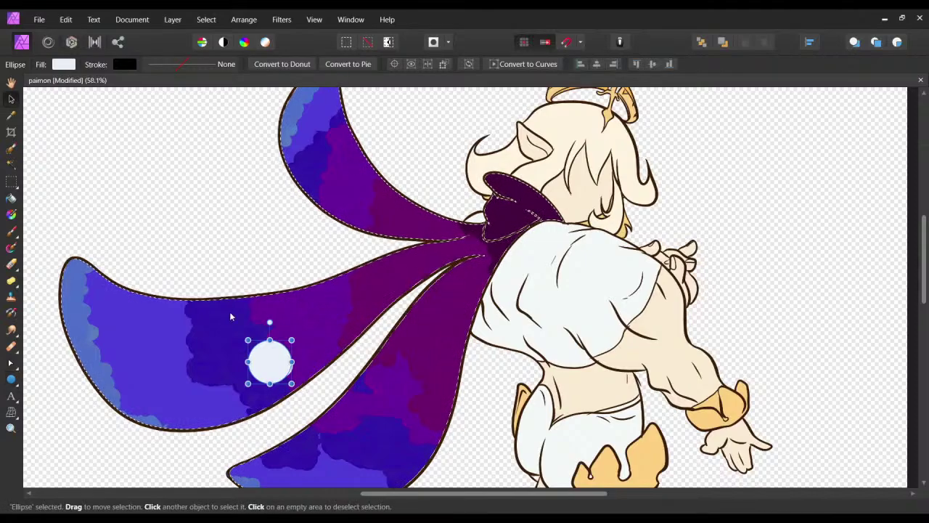
pyautogui.click(280, 366)
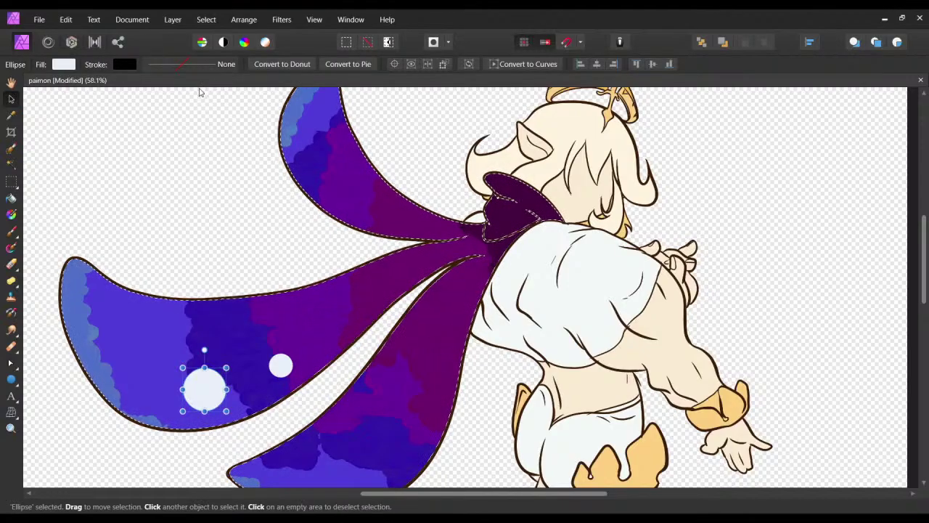
# Turn the larger circle into an unfilled ring with a 4.6 pt white stroke and place it around the smaller circle.
pyautogui.click(200, 92)
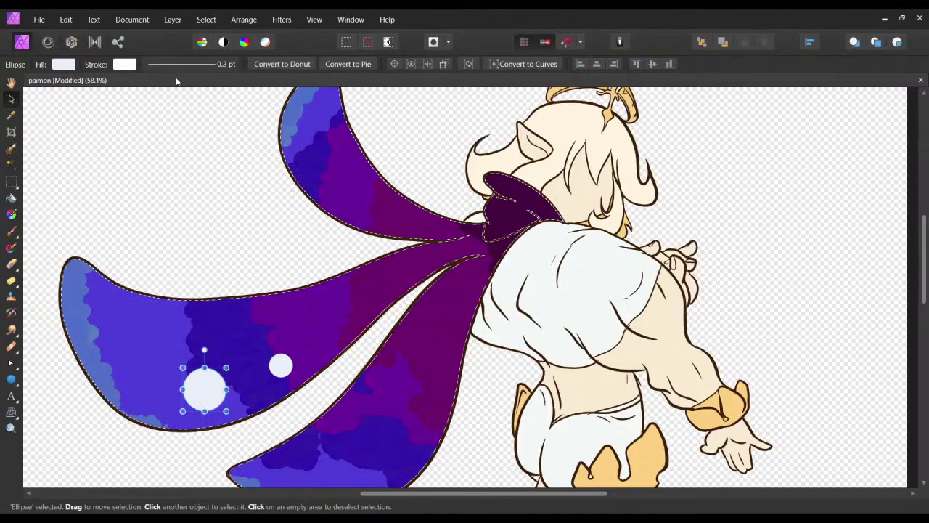
pyautogui.click(71, 68)
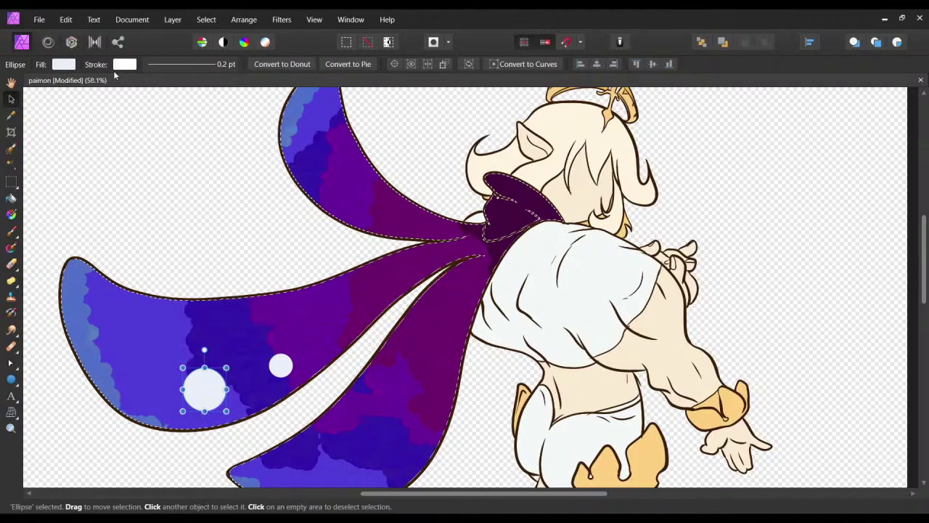
pyautogui.click(193, 88)
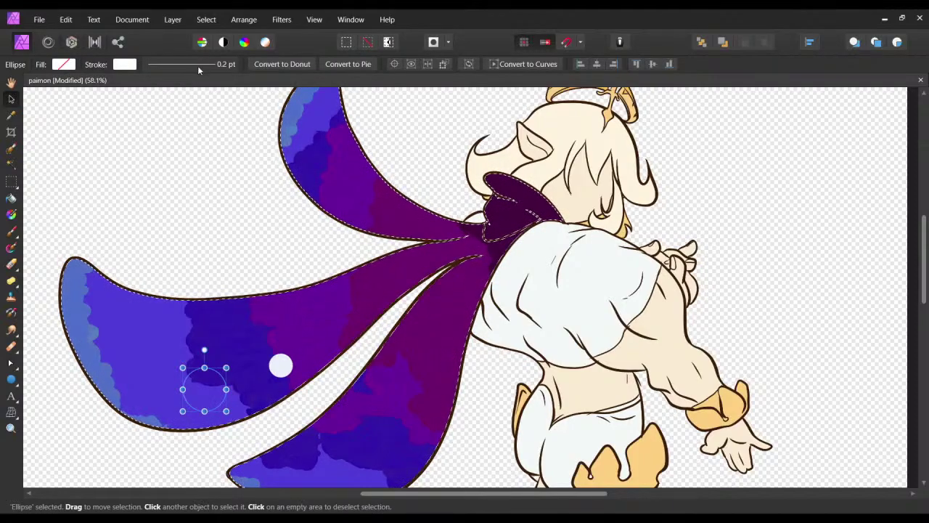
pyautogui.click(157, 110)
pyautogui.moveTo(157, 110); pyautogui.dragTo(170, 110)
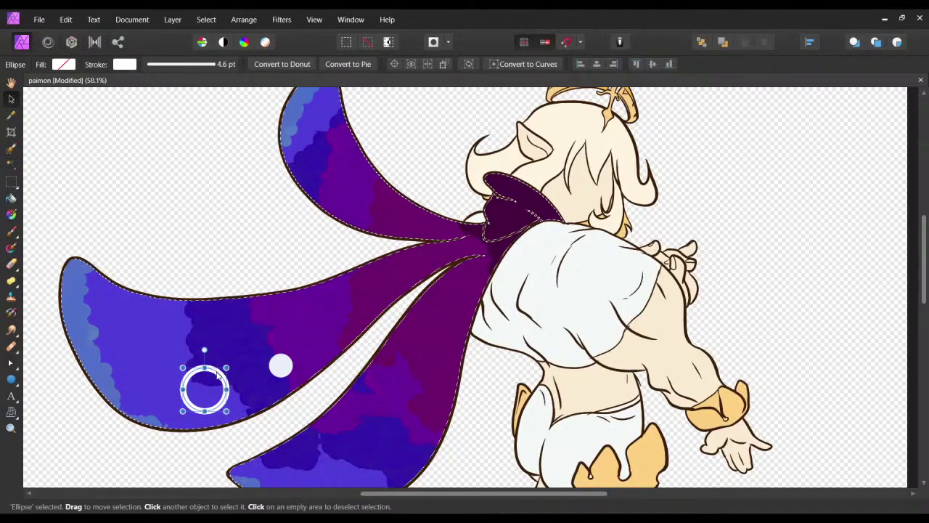
pyautogui.moveTo(220, 384); pyautogui.dragTo(293, 353)
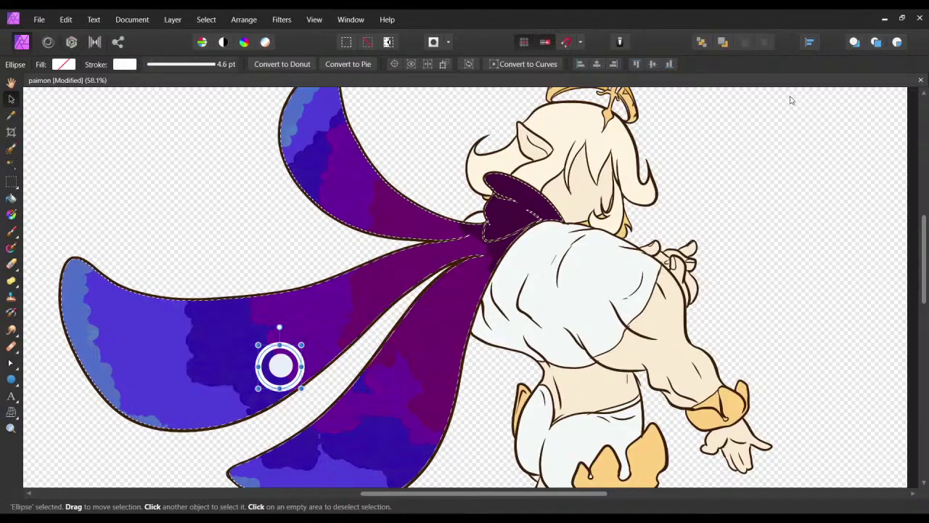
# Set the ring's stroke to 2.4 pt and shrink the ring closer around the filled dot.
pyautogui.hotkey('ctrl', '+')
pyautogui.hotkey('ctrl', '+')
pyautogui.hotkey('ctrl', '+')
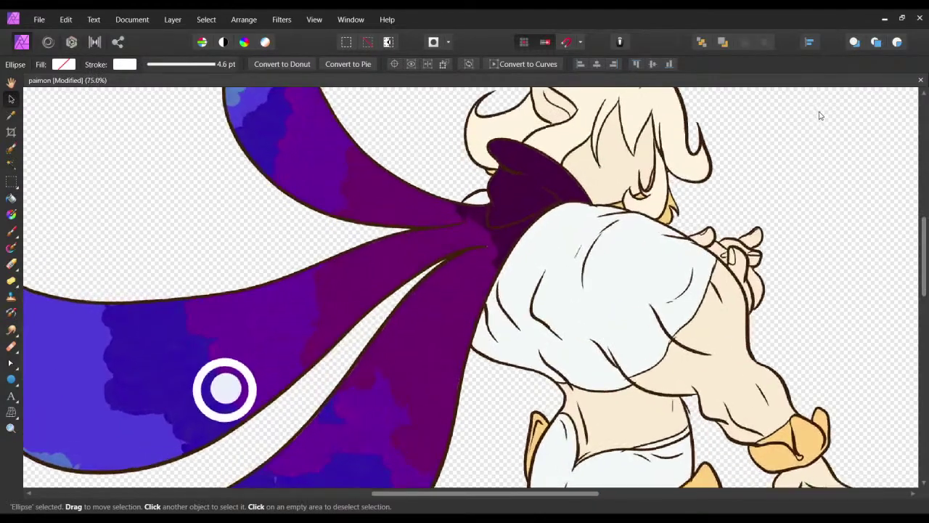
pyautogui.moveTo(256, 359); pyautogui.dragTo(477, 188)
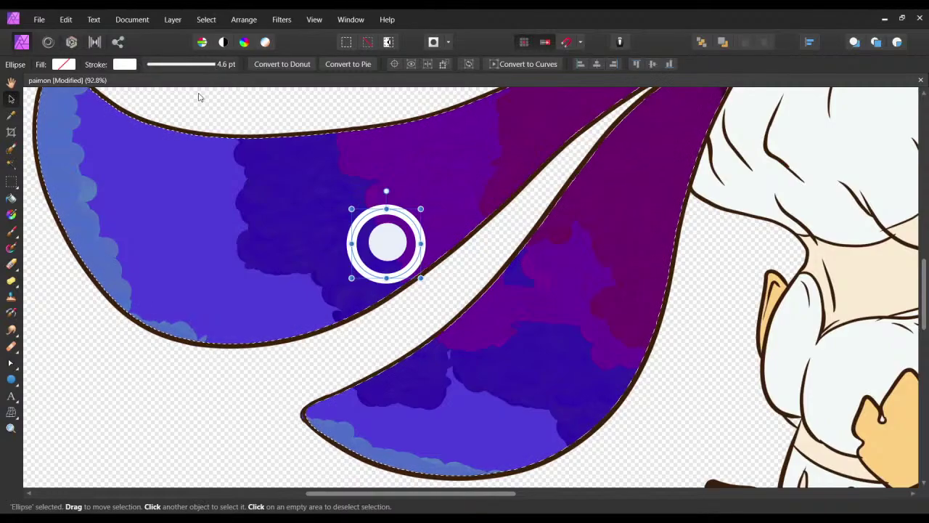
pyautogui.press('[')
pyautogui.press('[')
pyautogui.press('[')
pyautogui.press('[')
pyautogui.press('[')
pyautogui.moveTo(166, 110); pyautogui.dragTo(170, 109)
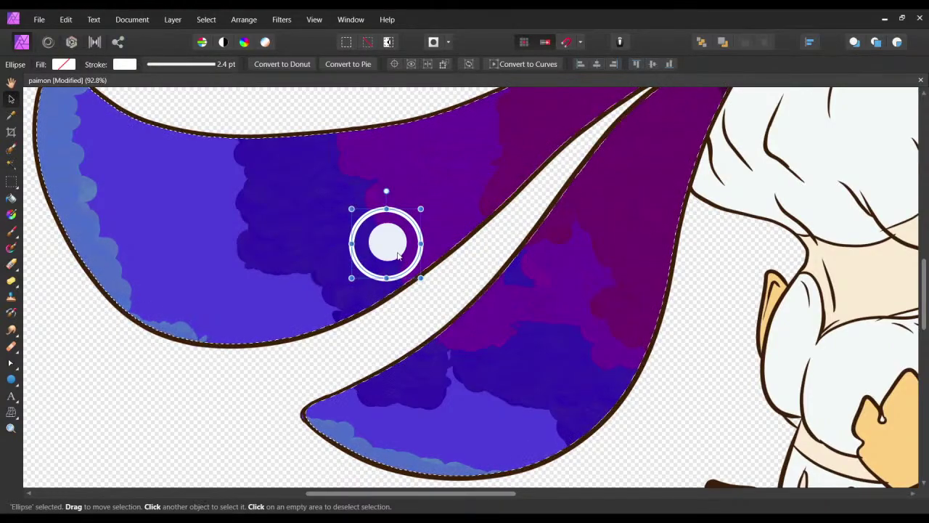
pyautogui.moveTo(394, 254)
pyautogui.mouseDown()
pyautogui.moveTo(398, 241)
pyautogui.moveTo(400, 249)
pyautogui.mouseUp()
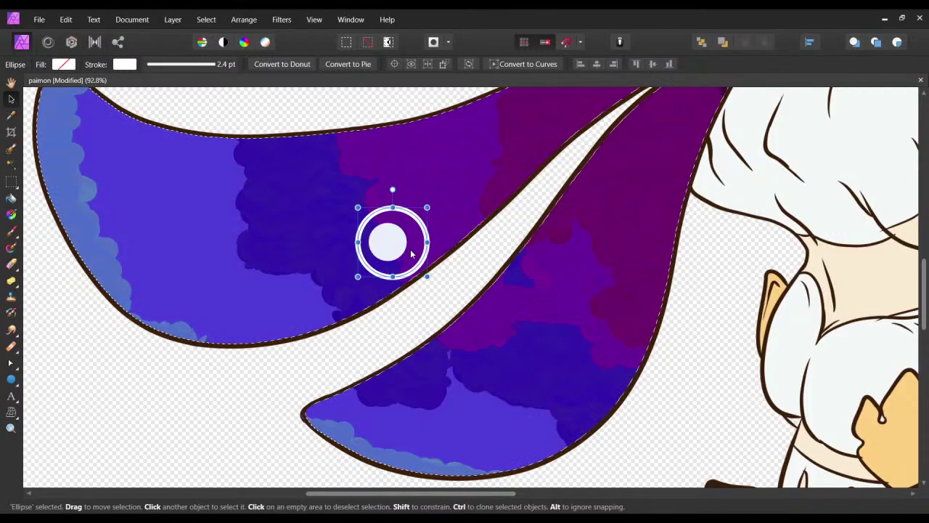
pyautogui.moveTo(427, 204); pyautogui.dragTo(411, 244)
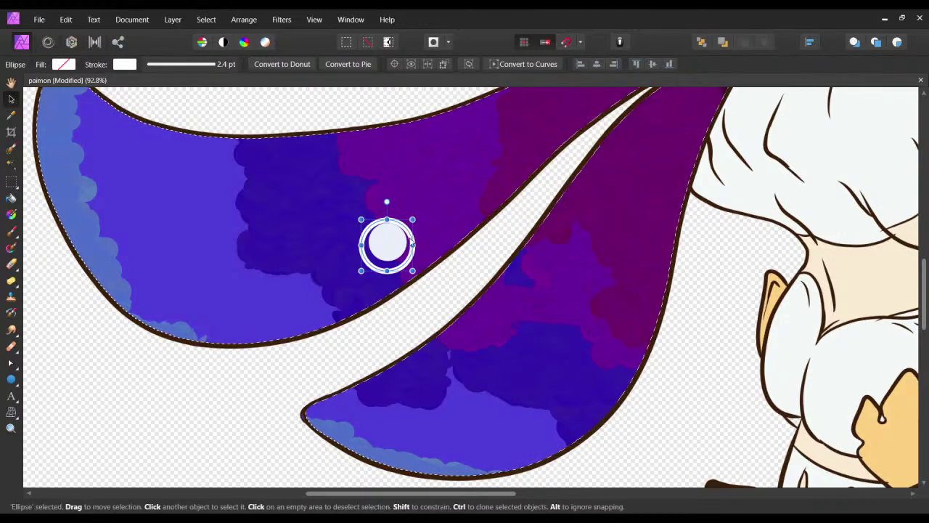
# Place a grouped, slightly smaller copy of the ring and dot on the tail's purple band, closer to the collar.
pyautogui.keyDown('shift'); pyautogui.click(395, 244); pyautogui.keyUp('shift')
pyautogui.moveTo(413, 244); pyautogui.dragTo(361, 310)
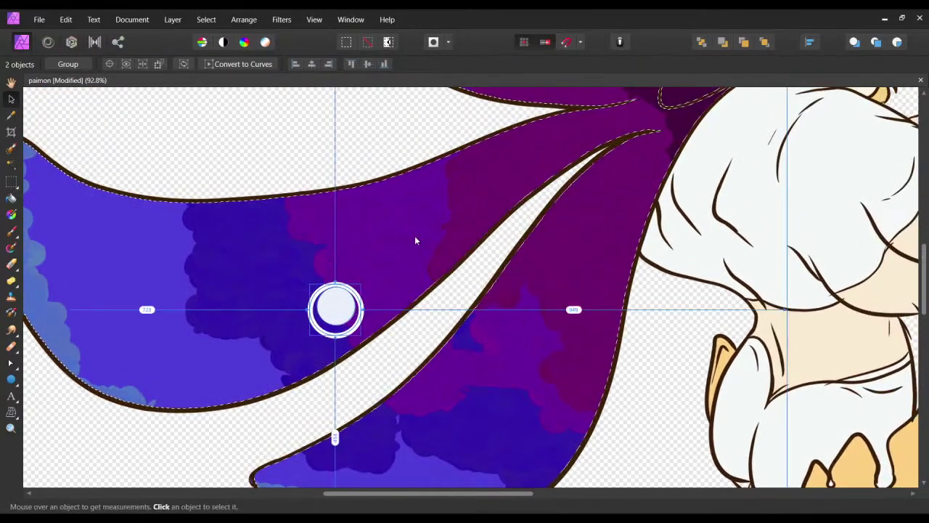
pyautogui.moveTo(339, 312); pyautogui.dragTo(421, 207)
pyautogui.hotkey('ctrl', 'd')
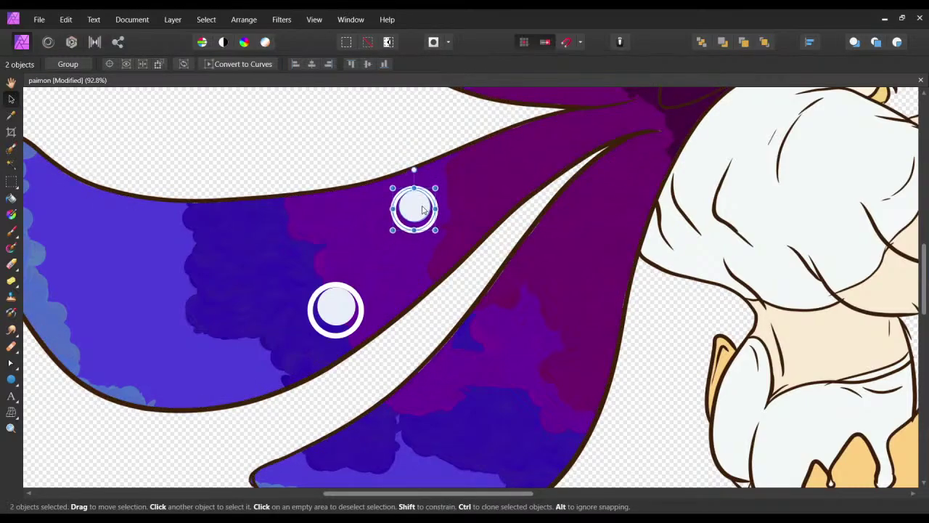
pyautogui.click(392, 143)
pyautogui.click(412, 217)
pyautogui.scroll(1, 411, 217)
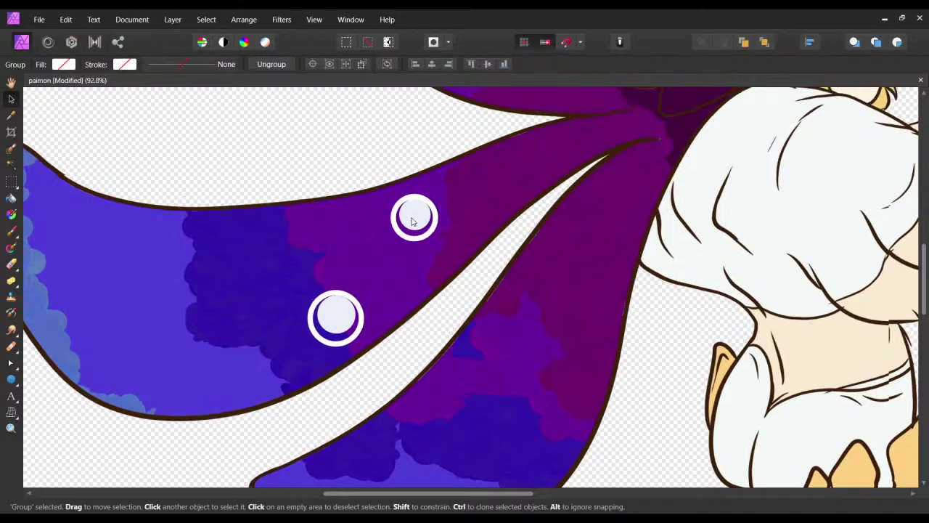
pyautogui.scroll(-1, 417, 229)
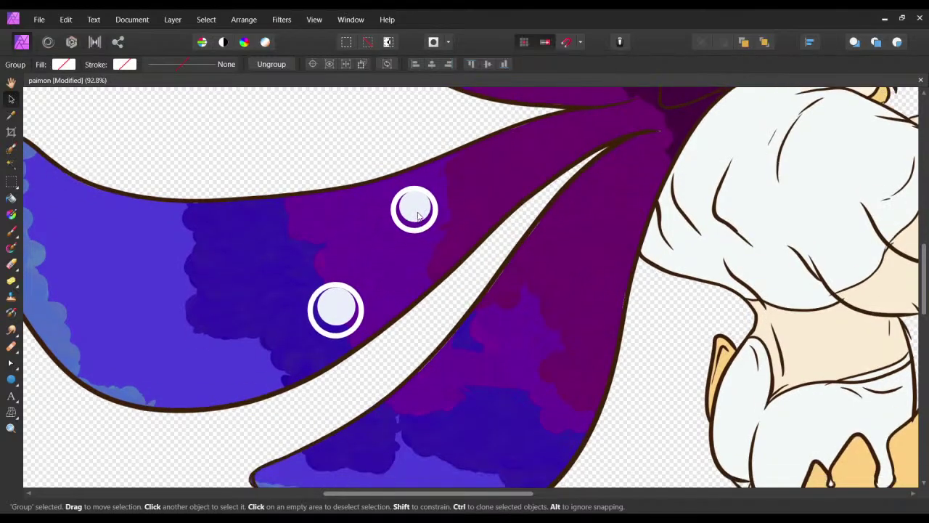
# Shrink the inner dot of the smaller ring copy and reposition the dots inside both rings.
pyautogui.click(417, 217)
pyautogui.click(416, 219)
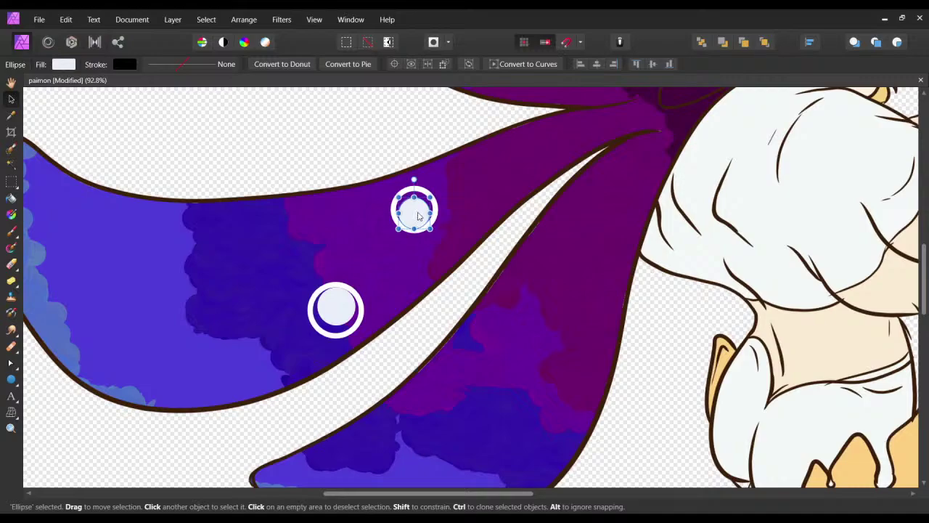
pyautogui.moveTo(430, 197); pyautogui.dragTo(427, 200)
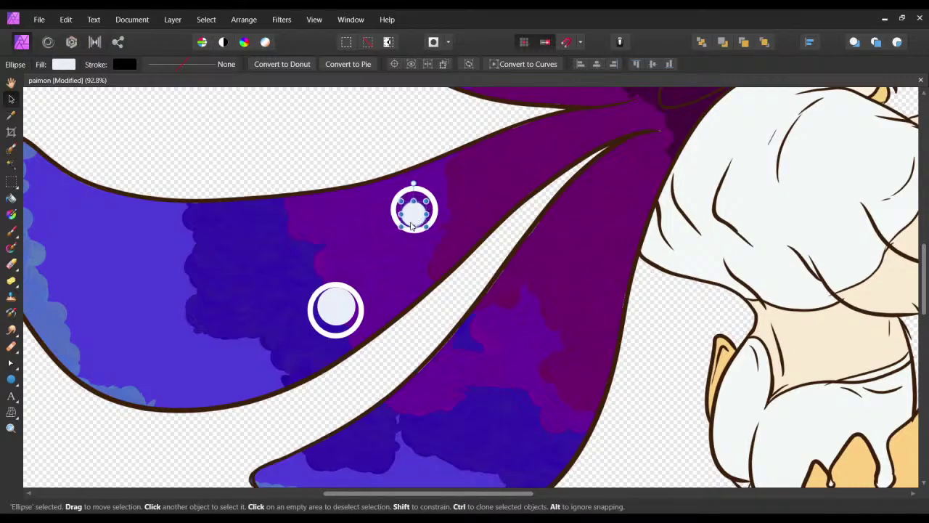
pyautogui.click(336, 310)
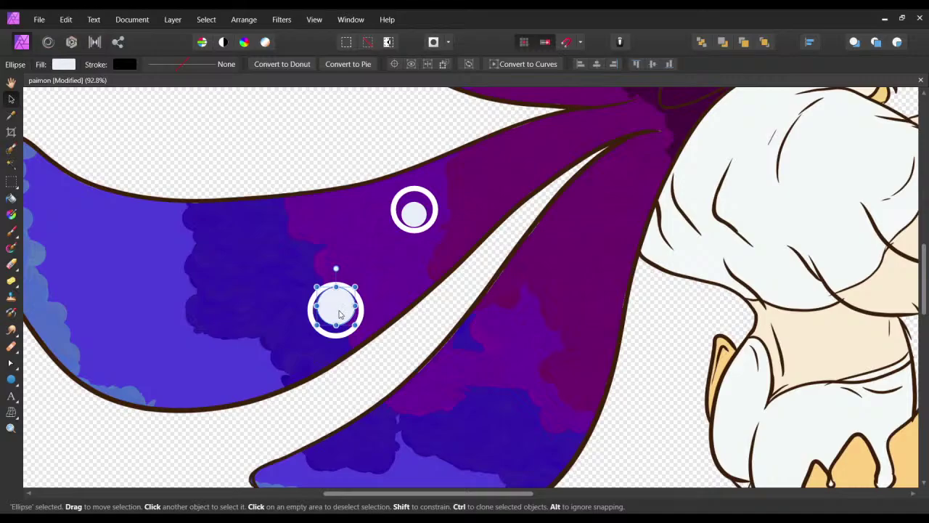
pyautogui.click(416, 210)
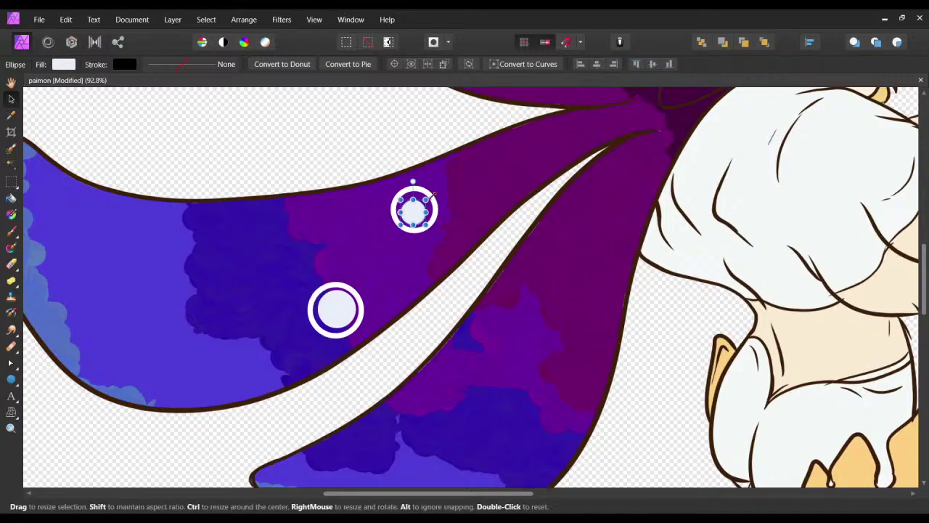
# Add a third ring-and-dot copy near the collar, overlapping the middle tail's lower edge, offset its dot, and save the document.
pyautogui.click(351, 307)
pyautogui.moveTo(351, 307); pyautogui.dragTo(518, 195)
pyautogui.doubleClick(520, 190)
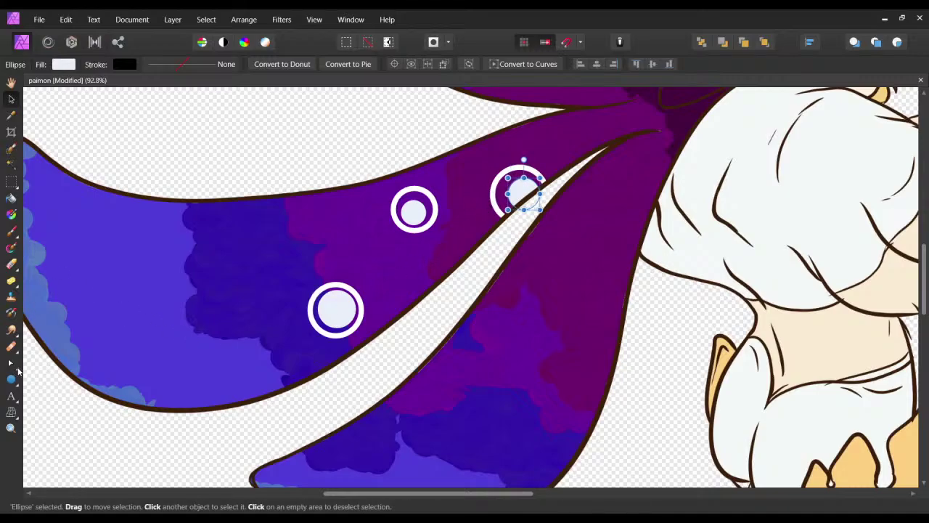
pyautogui.click(11, 379)
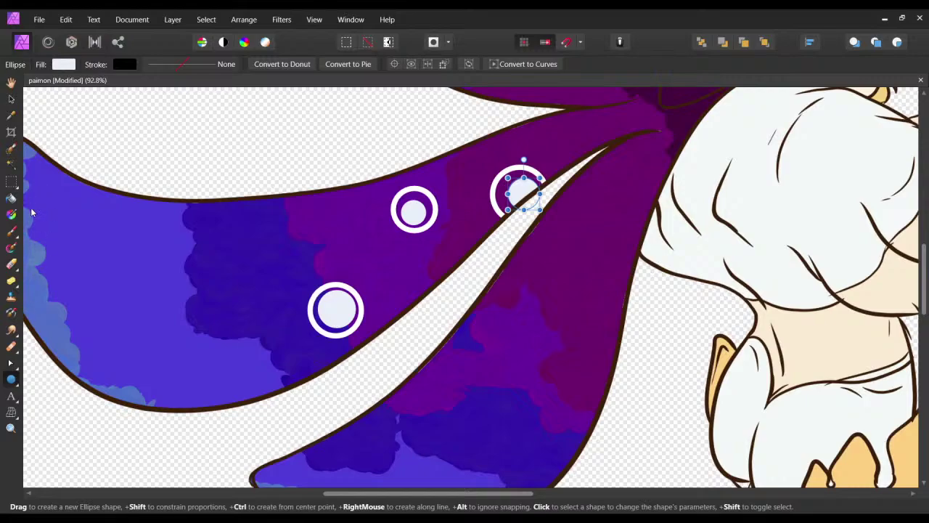
pyautogui.click(12, 167)
pyautogui.hotkey('ctrl', 's')
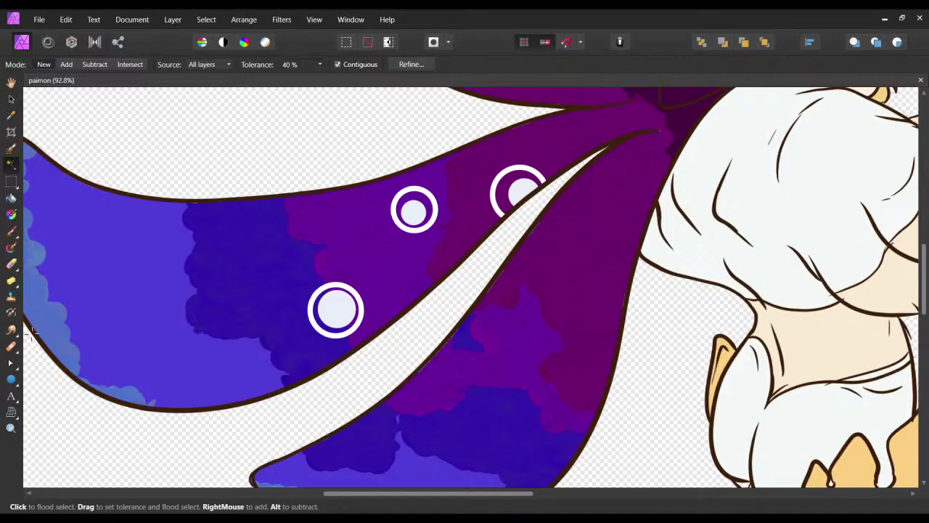
pyautogui.click(12, 233)
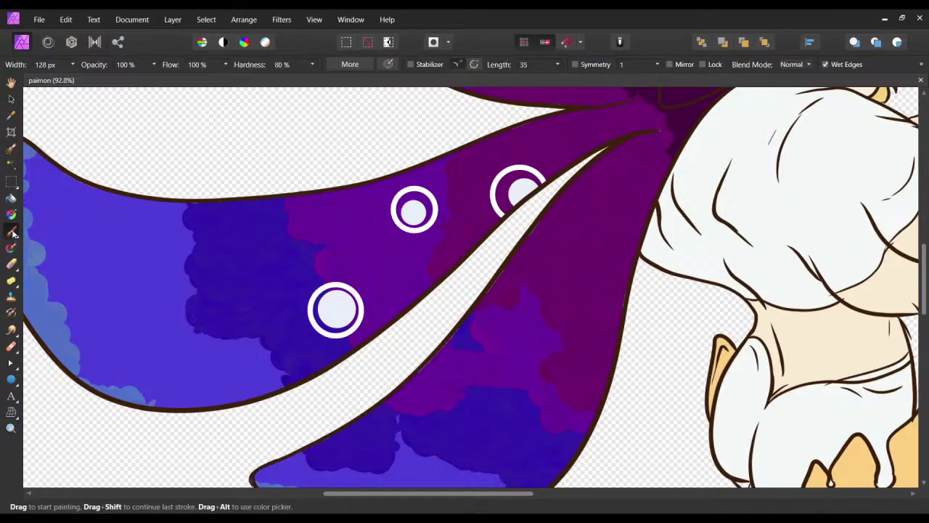
pyautogui.click(13, 182)
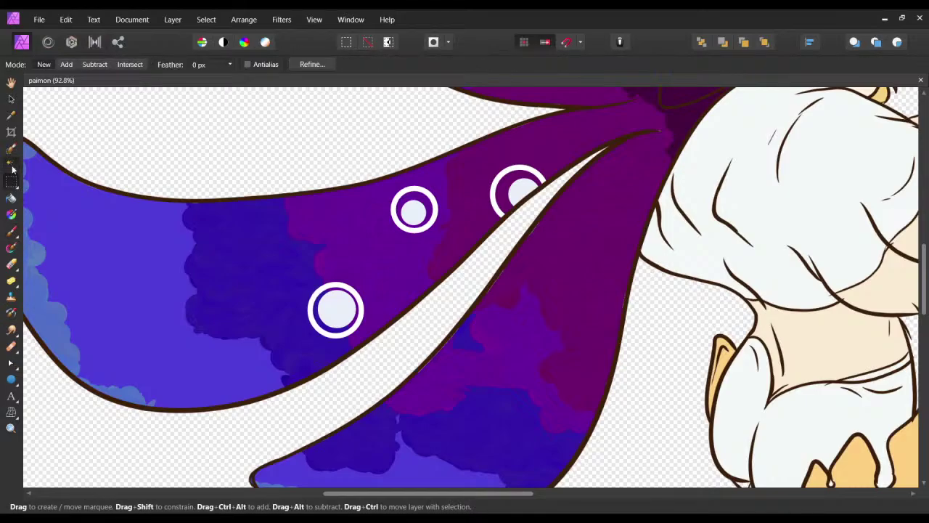
pyautogui.click(12, 167)
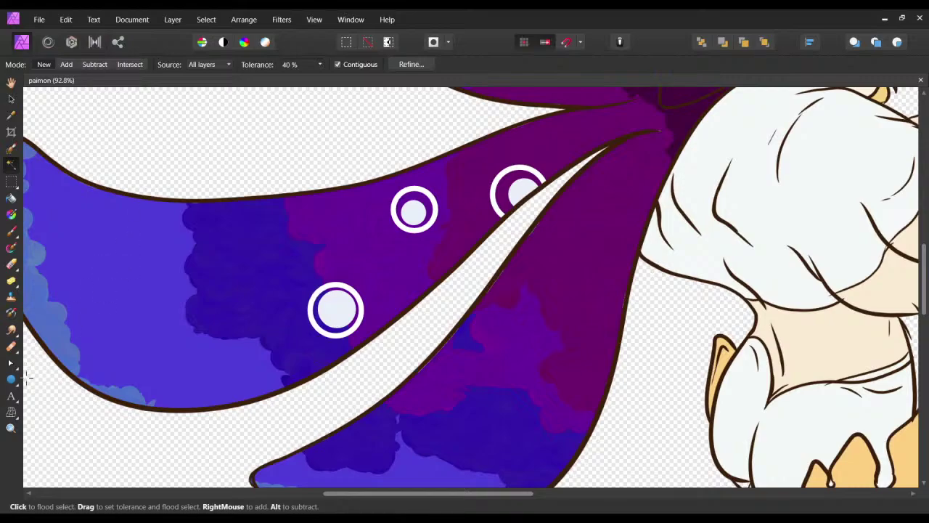
pyautogui.click(13, 398)
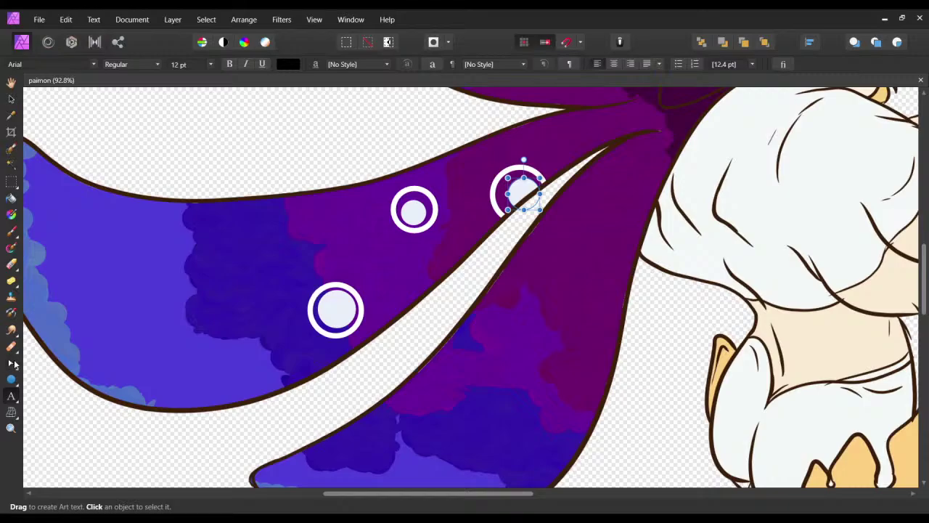
# Draw two straight 2.4 pt white connecting lines with the Pen tool, linking the three rings in sequence.
pyautogui.click(14, 365)
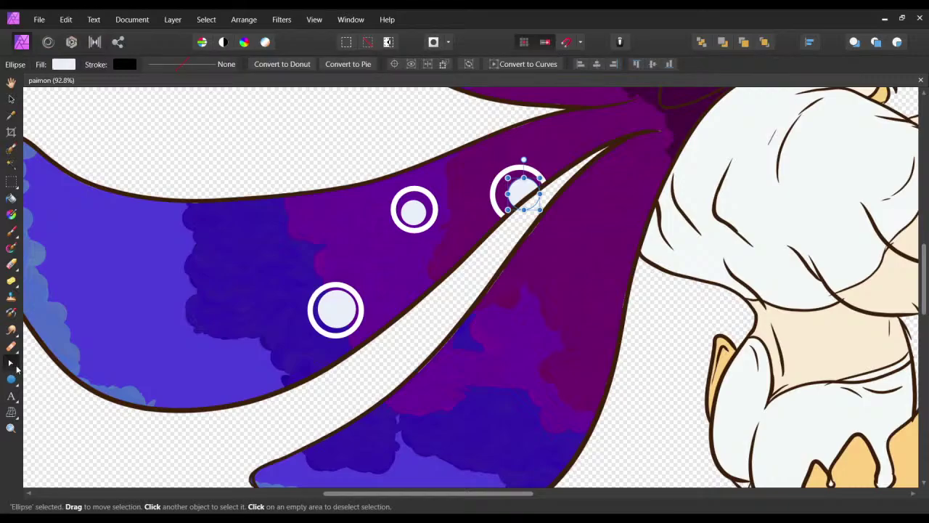
pyautogui.click(12, 363)
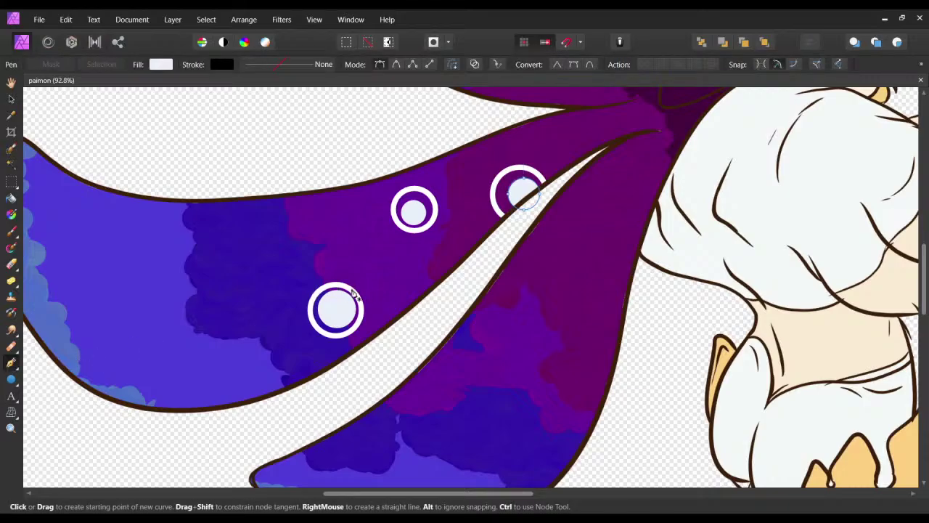
pyautogui.click(350, 289)
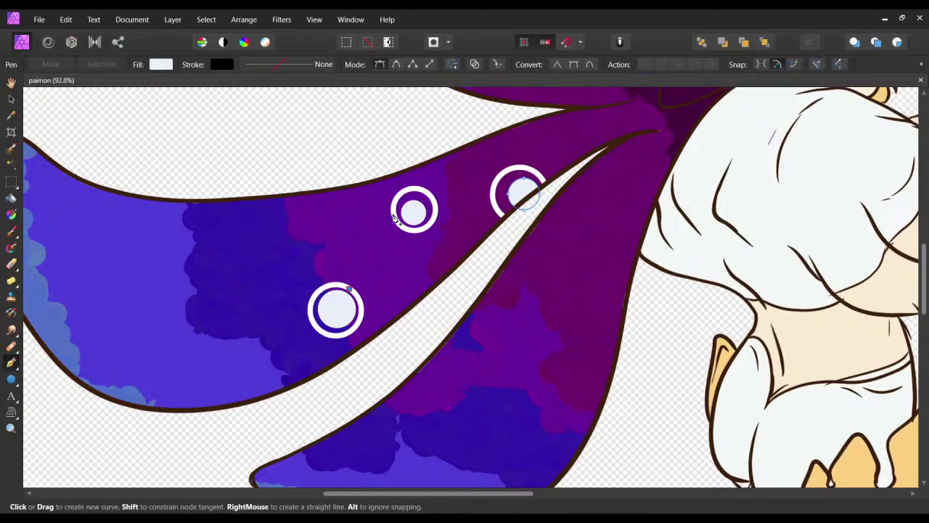
pyautogui.click(403, 227)
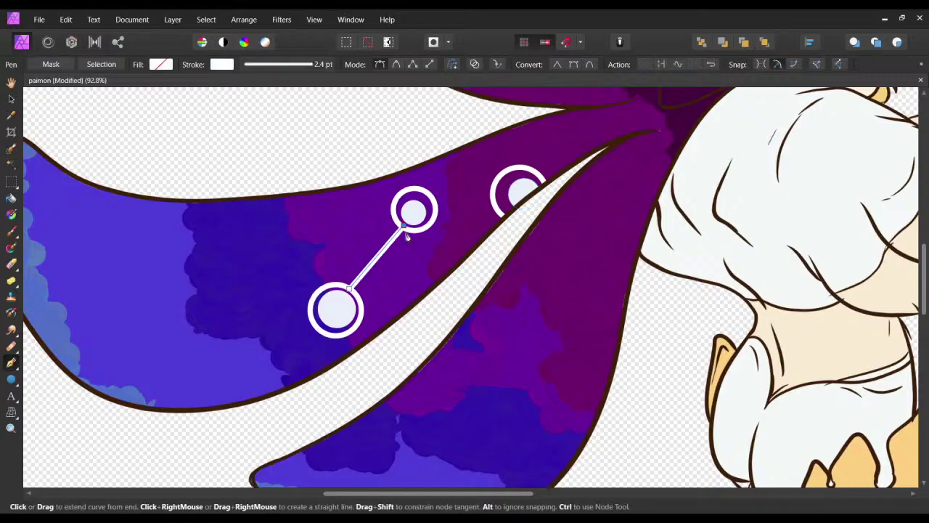
pyautogui.press('Escape')
pyautogui.click(437, 204)
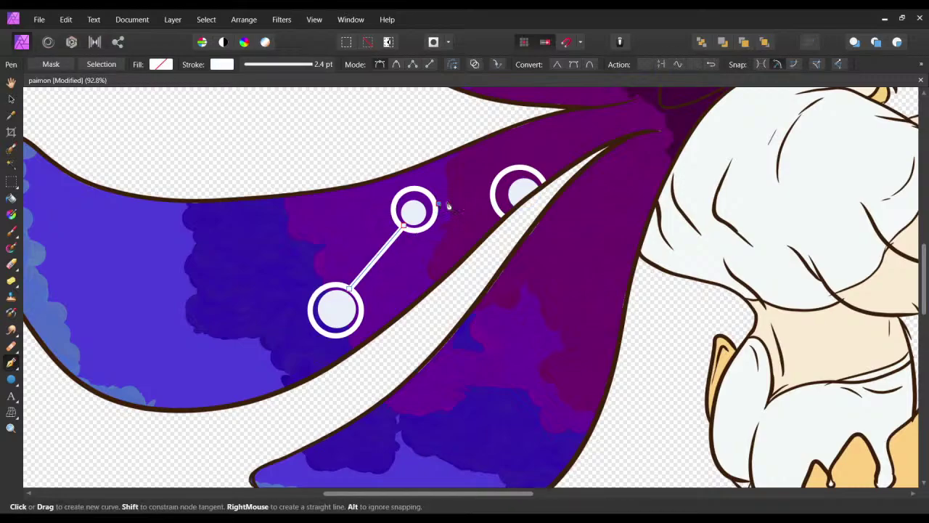
pyautogui.click(494, 198)
pyautogui.press('Escape')
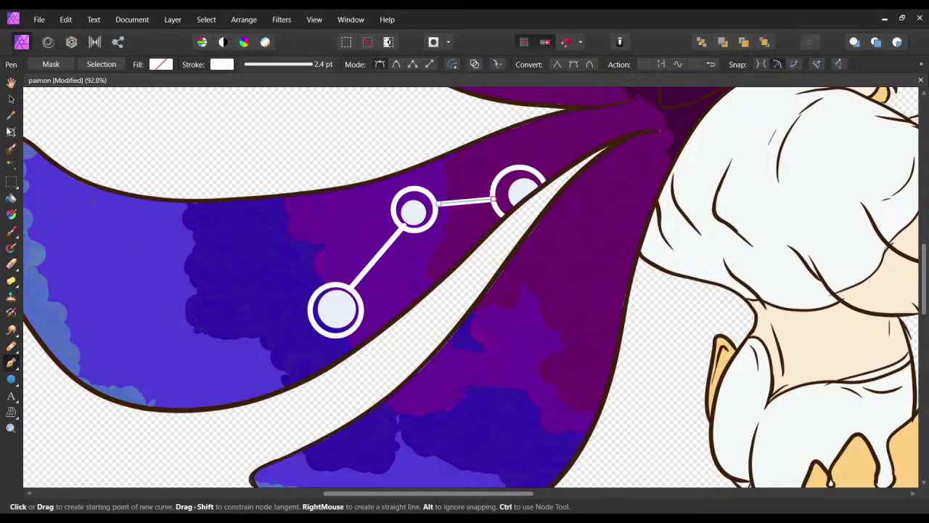
# Move the middle ring's inner dot onto the tail's blue area and enlarge it into a big filled circle.
pyautogui.click(11, 99)
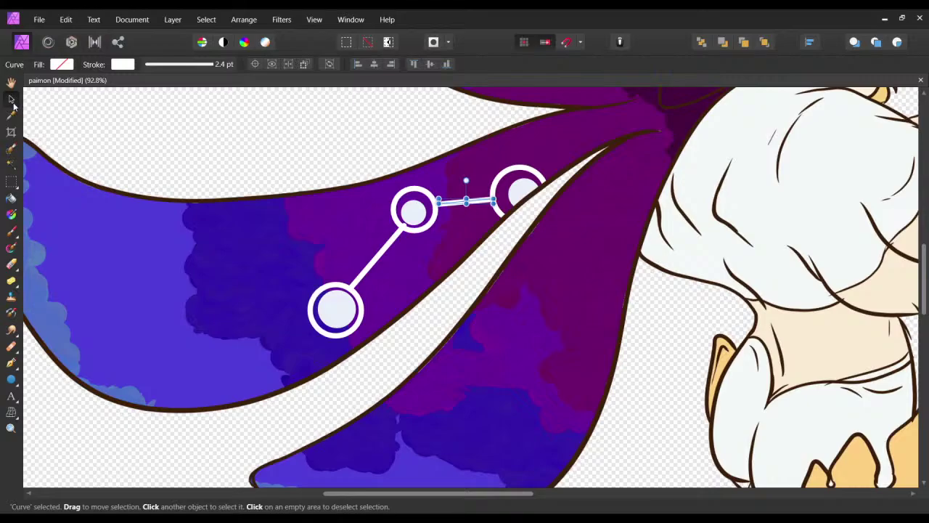
pyautogui.moveTo(349, 262); pyautogui.dragTo(403, 260)
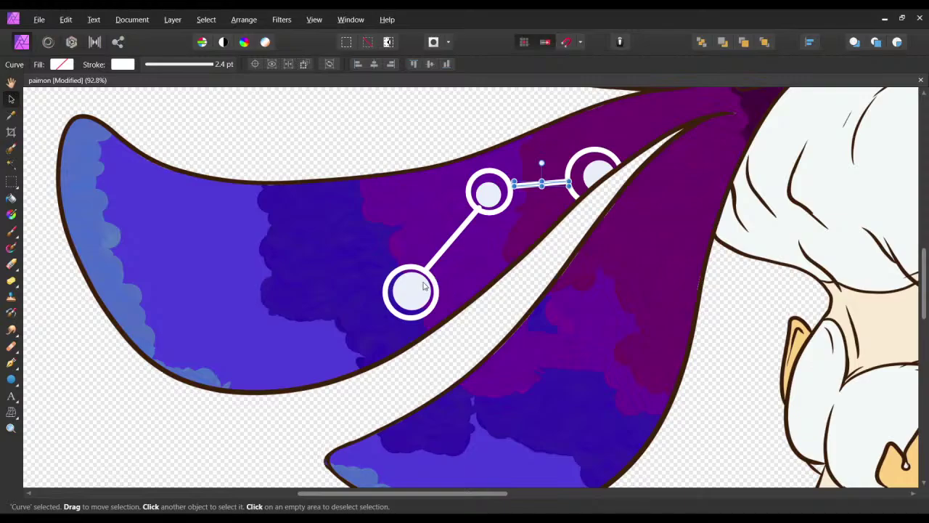
pyautogui.hscroll(-1, 425, 287)
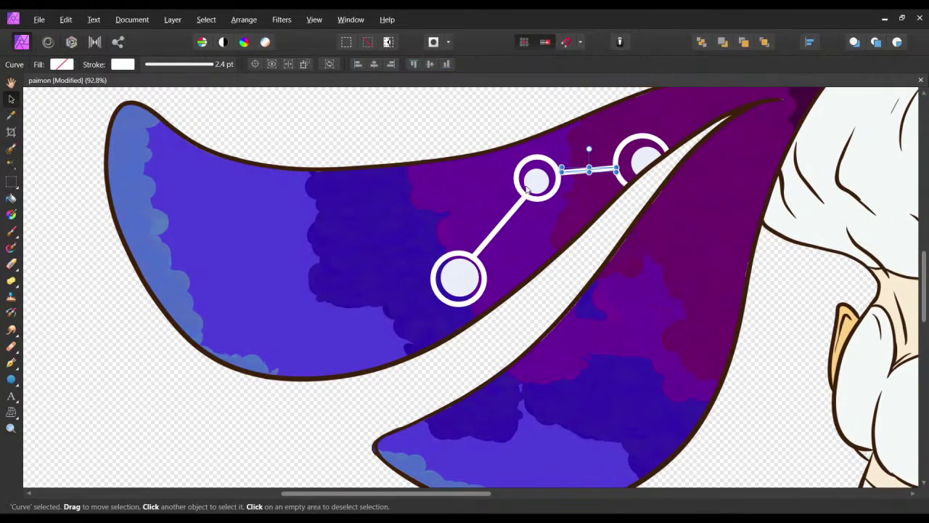
pyautogui.press('m')
pyautogui.moveTo(305, 296); pyautogui.dragTo(405, 210)
pyautogui.moveTo(369, 266); pyautogui.dragTo(349, 292)
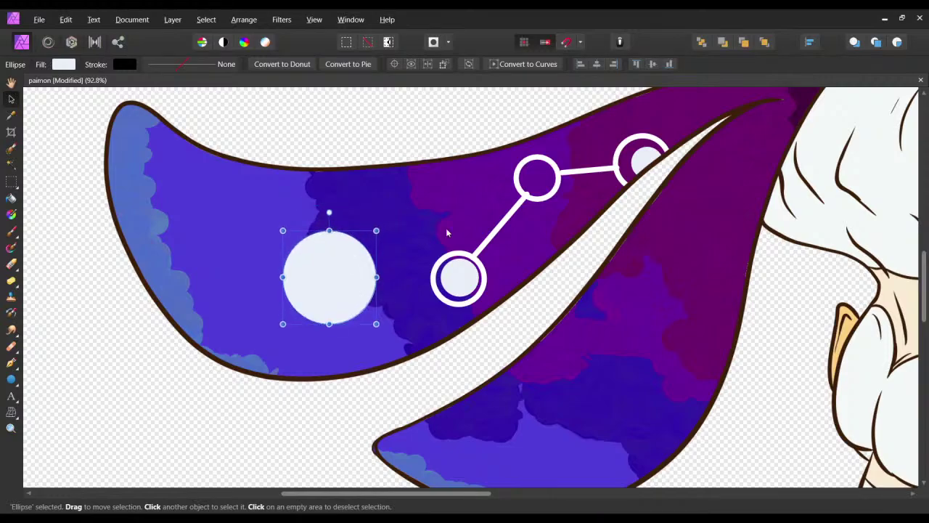
# Move the emptied middle ring to the large filled dot and enlarge it to surround the dot.
pyautogui.click(518, 181)
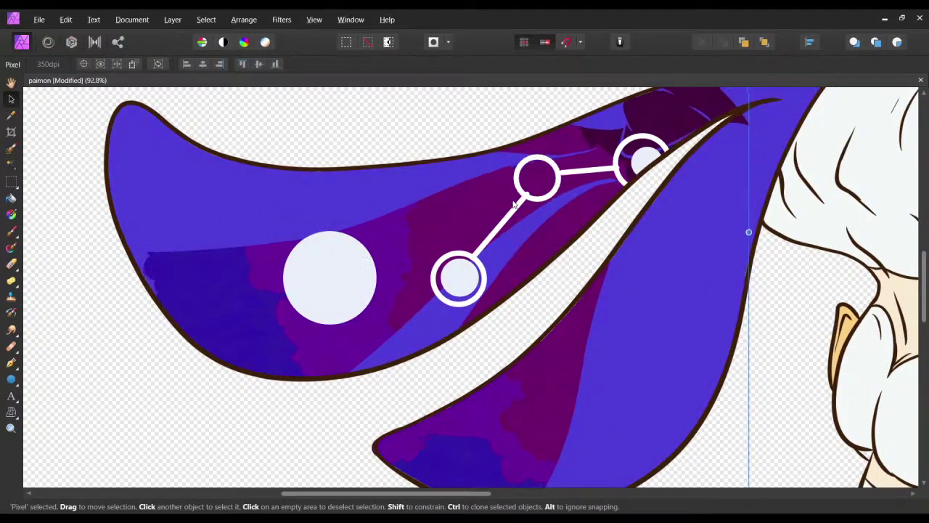
pyautogui.click(536, 161)
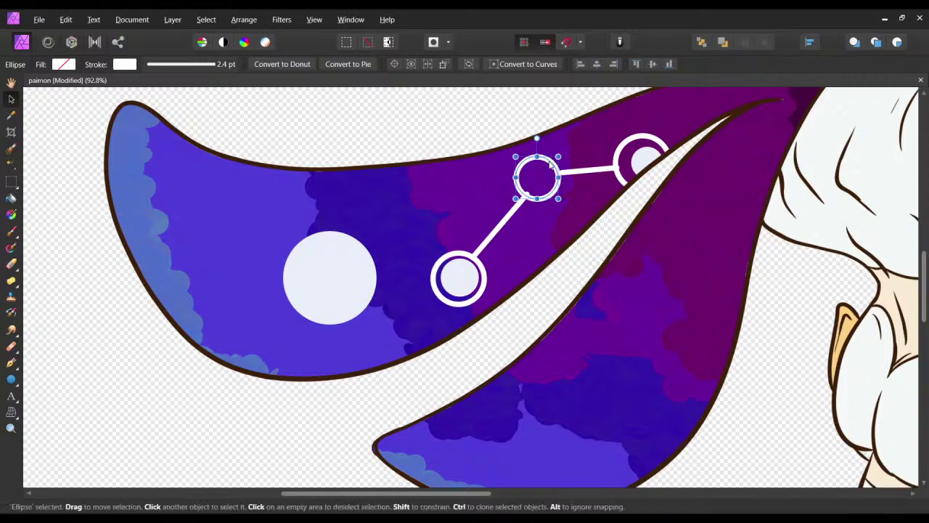
pyautogui.moveTo(552, 166); pyautogui.dragTo(384, 244)
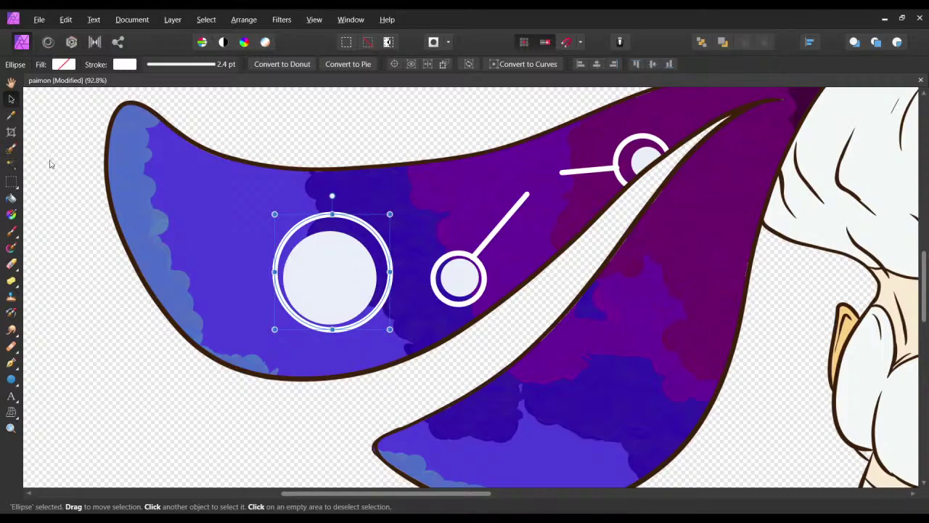
# Convert the enlarged ring to curves and break it open at its bottom node.
pyautogui.click(16, 368)
pyautogui.press('v')
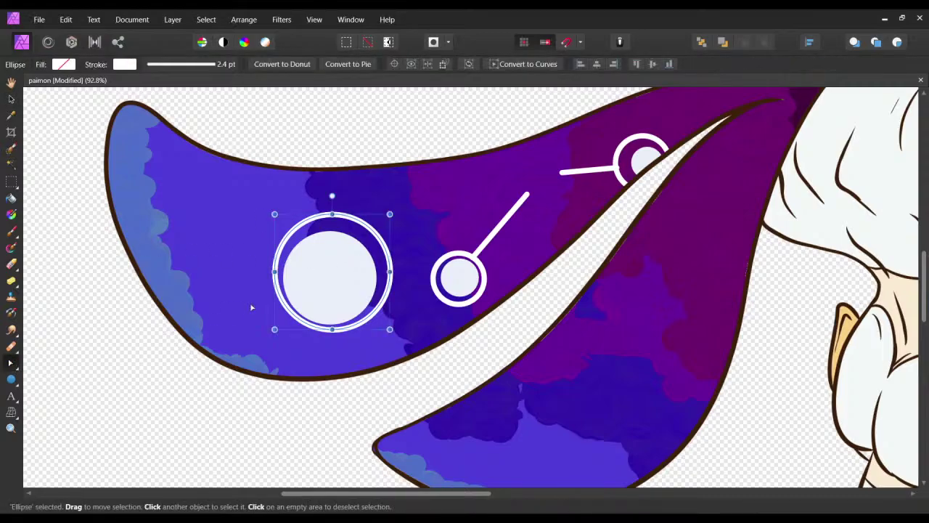
pyautogui.click(538, 64)
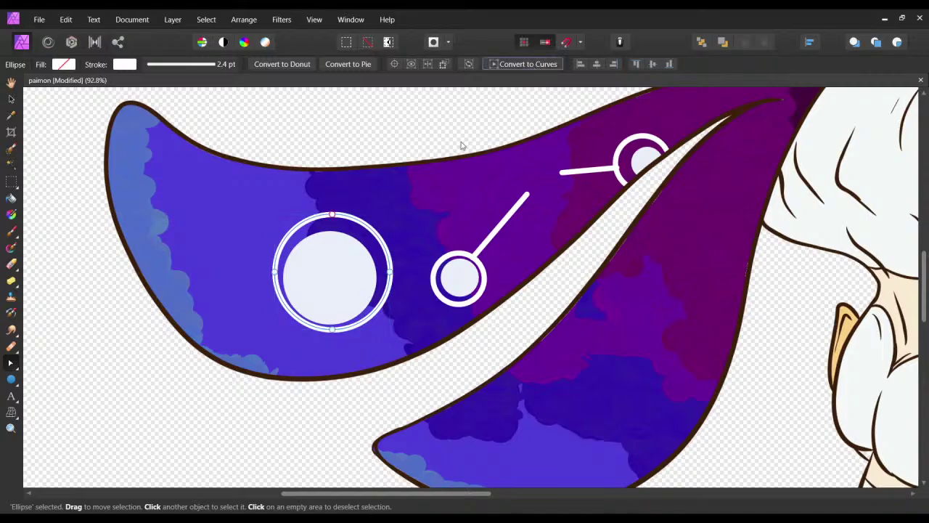
pyautogui.click(334, 330)
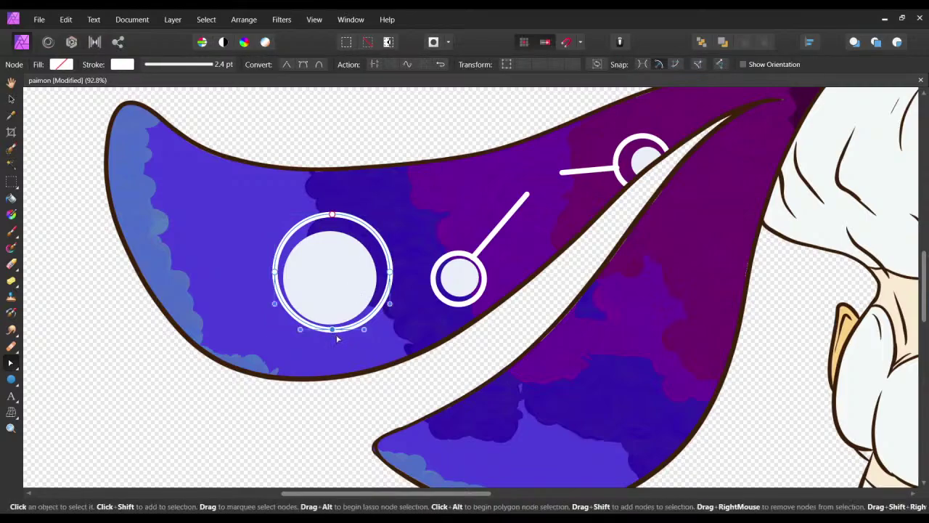
pyautogui.click(376, 68)
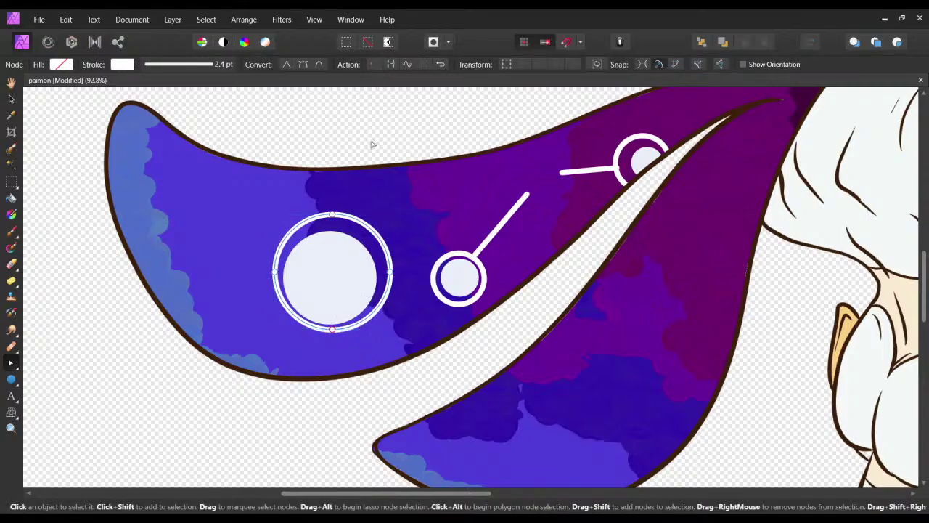
pyautogui.press('Delete')
pyautogui.hotkey('ctrl', 'z')
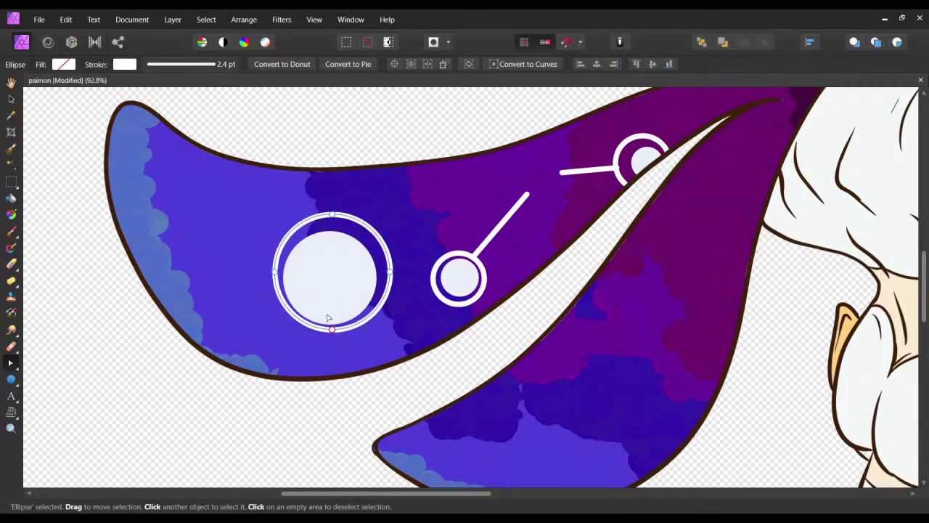
# Delete the lower half of the broken ring, leaving only an upper semicircular arc over the large dot.
pyautogui.press('a')
pyautogui.moveTo(334, 329); pyautogui.dragTo(346, 355)
pyautogui.press('Delete')
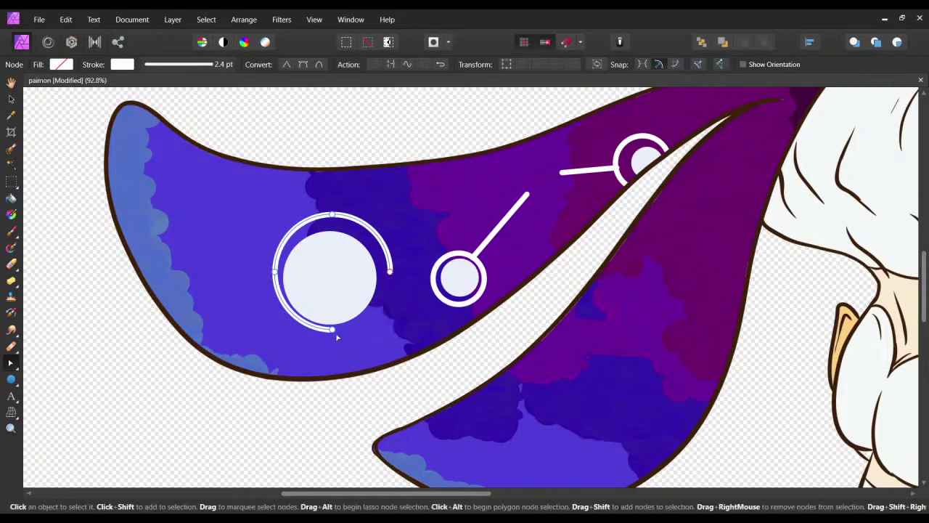
pyautogui.click(334, 331)
pyautogui.press('Delete')
pyautogui.scroll(1, 340, 320)
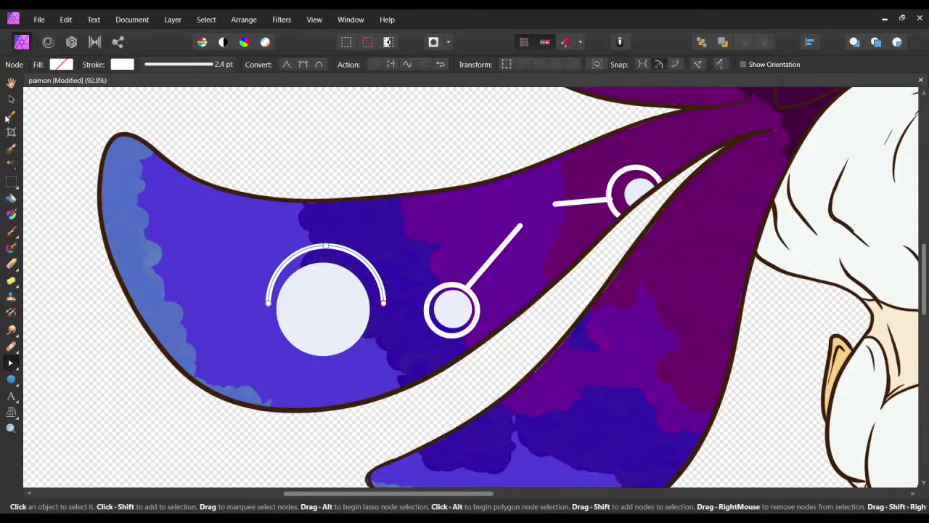
# Center the arc over the large dot and attach one connecting line to each of its ends.
pyautogui.click(11, 98)
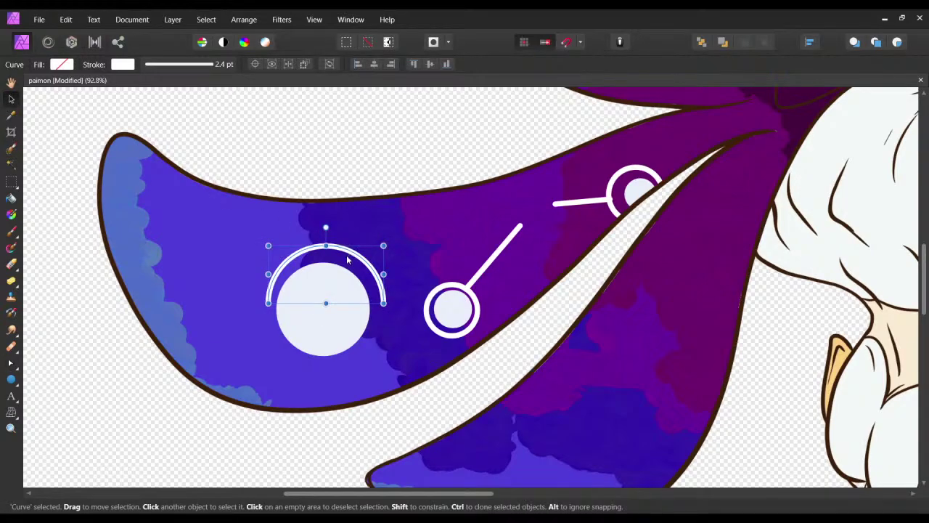
pyautogui.moveTo(347, 260); pyautogui.dragTo(346, 265)
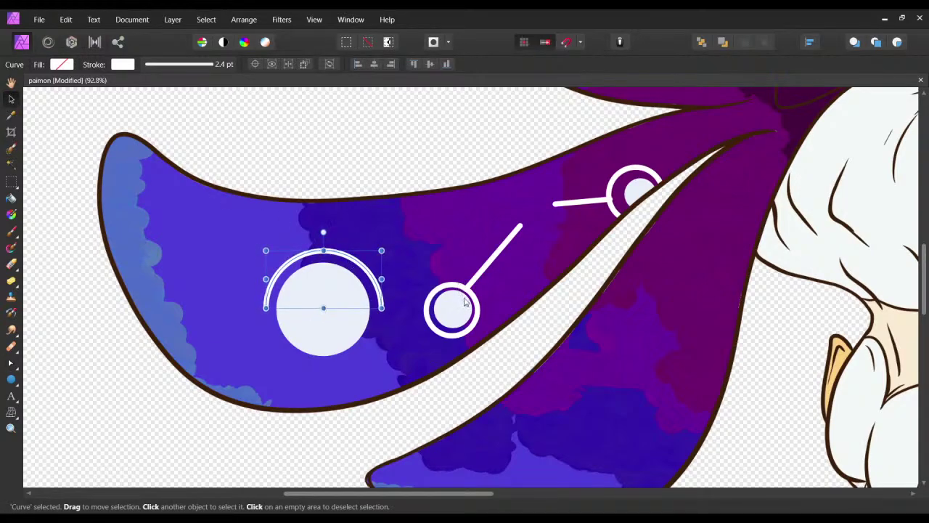
pyautogui.moveTo(564, 205); pyautogui.dragTo(391, 308)
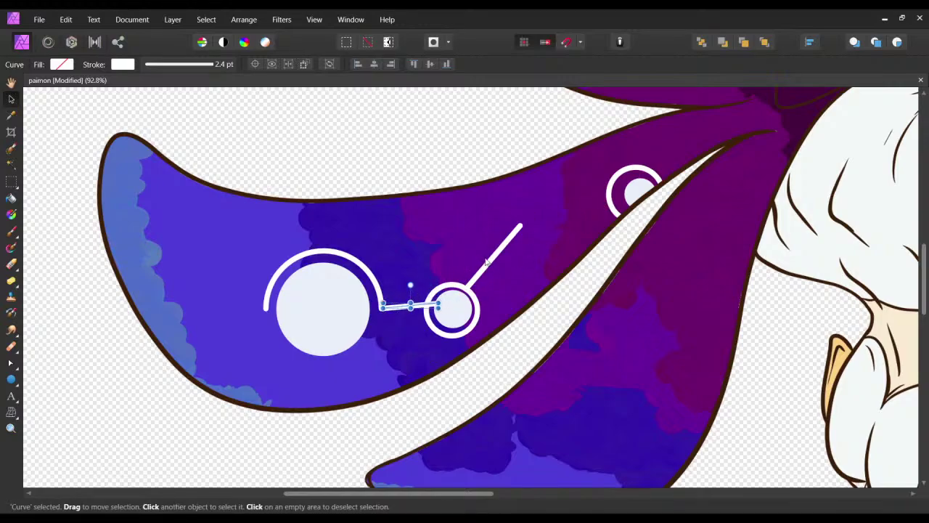
pyautogui.moveTo(486, 263); pyautogui.dragTo(240, 343)
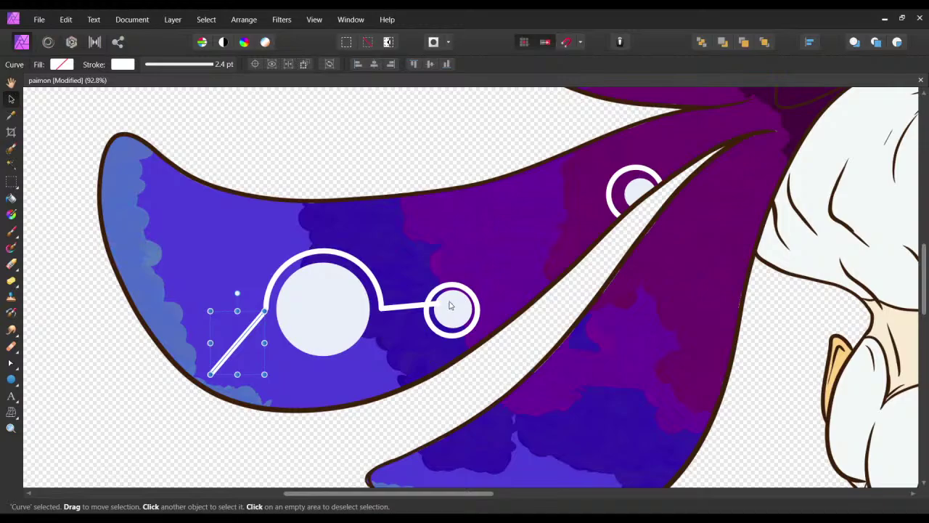
# Move the first ring and its dot to the outer end of the slanted line, overlapping the tail's lower edge.
pyautogui.scroll(-1, 453, 309)
pyautogui.moveTo(477, 269); pyautogui.dragTo(224, 354)
pyautogui.moveTo(451, 276); pyautogui.dragTo(193, 333)
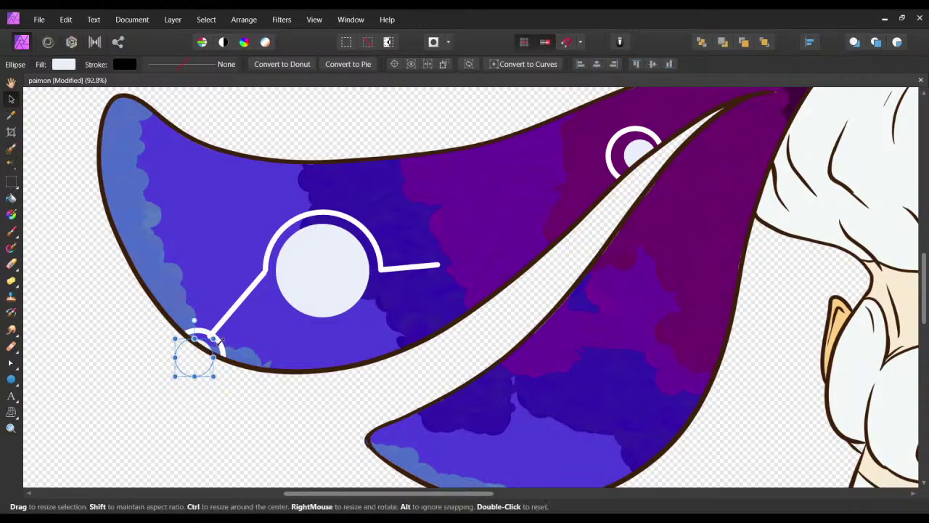
pyautogui.click(233, 356)
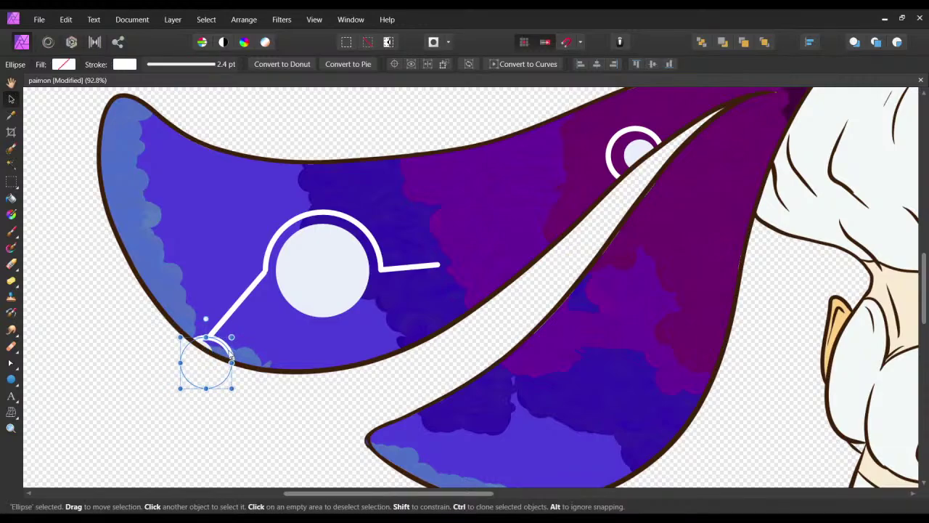
pyautogui.moveTo(230, 357); pyautogui.dragTo(218, 351)
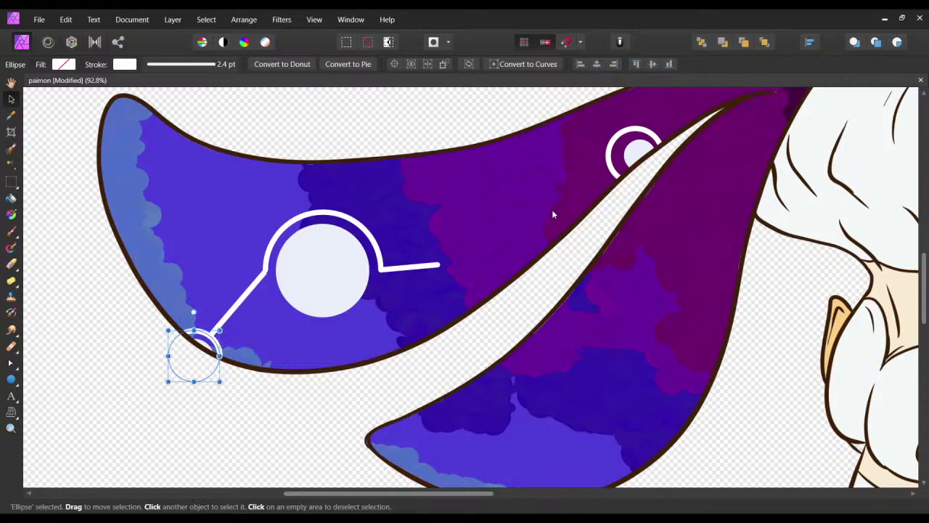
# Stretch the arc's other connecting line toward the collar and move the remaining ring and dot to its end.
pyautogui.click(436, 267)
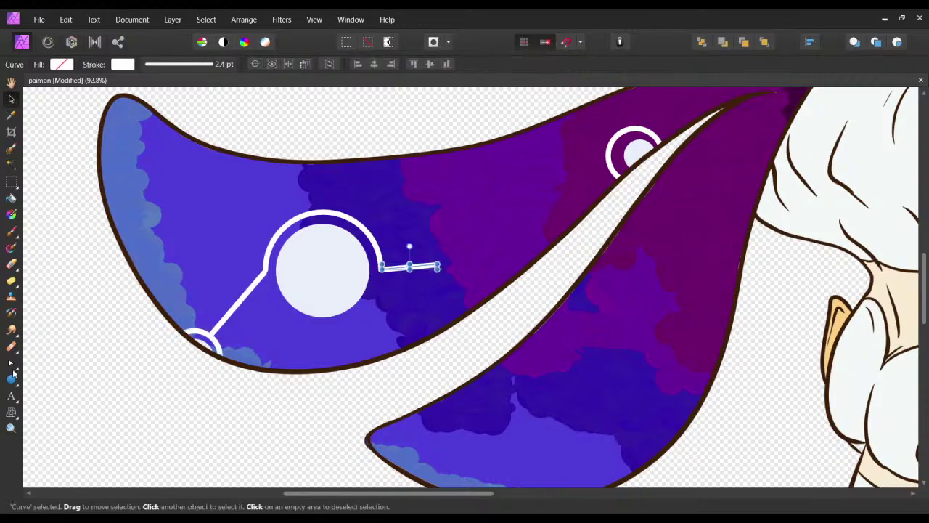
pyautogui.click(11, 363)
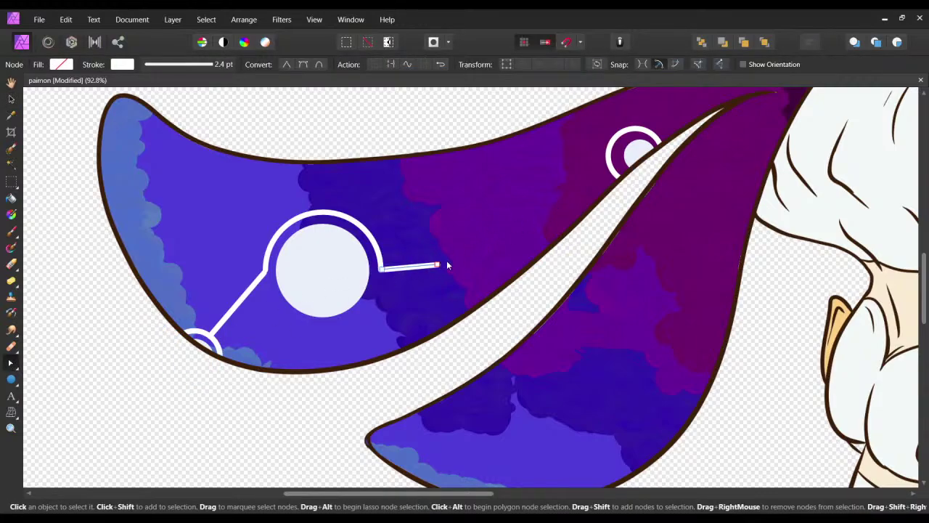
pyautogui.moveTo(438, 264); pyautogui.dragTo(520, 229)
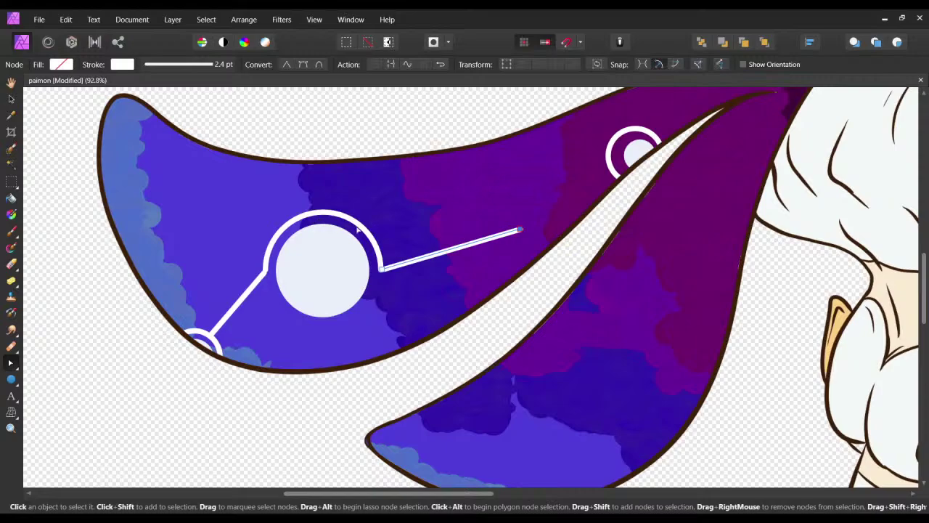
pyautogui.click(11, 99)
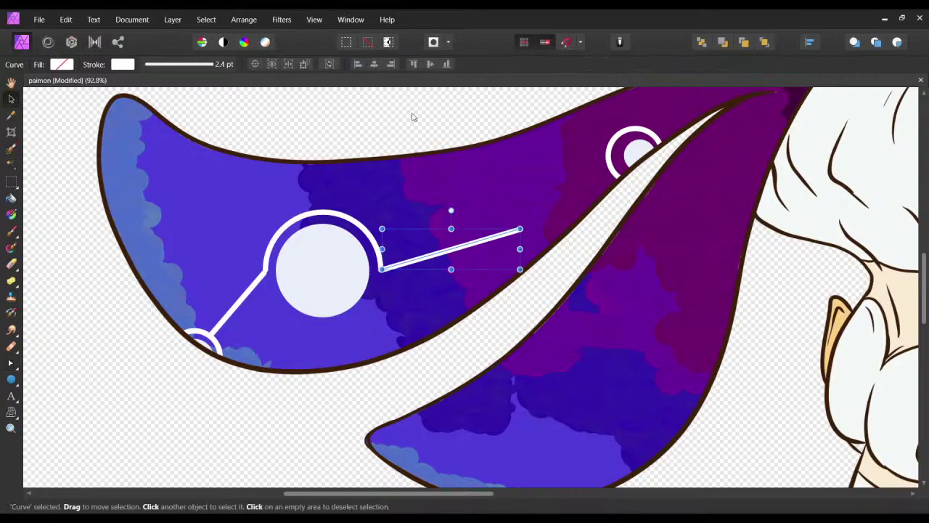
pyautogui.moveTo(610, 156); pyautogui.dragTo(526, 221)
pyautogui.moveTo(639, 150); pyautogui.dragTo(550, 213)
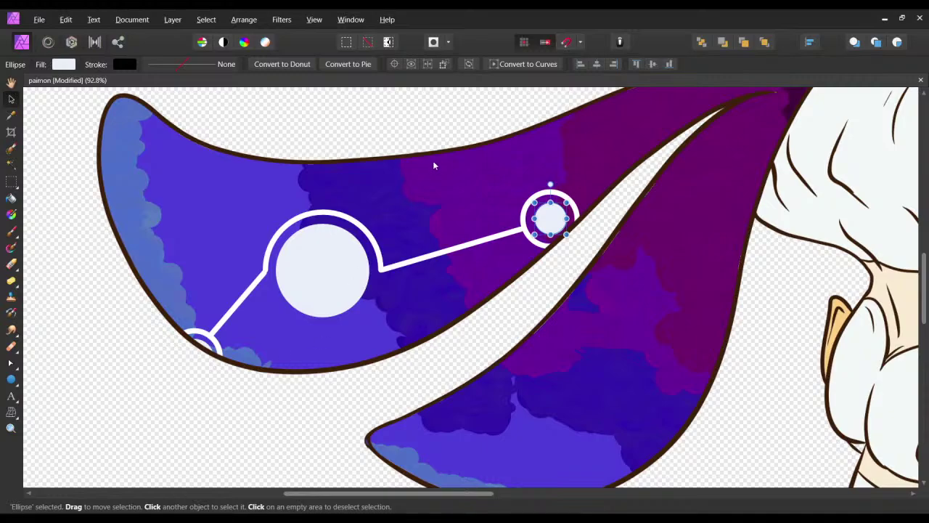
pyautogui.moveTo(248, 190); pyautogui.dragTo(204, 232)
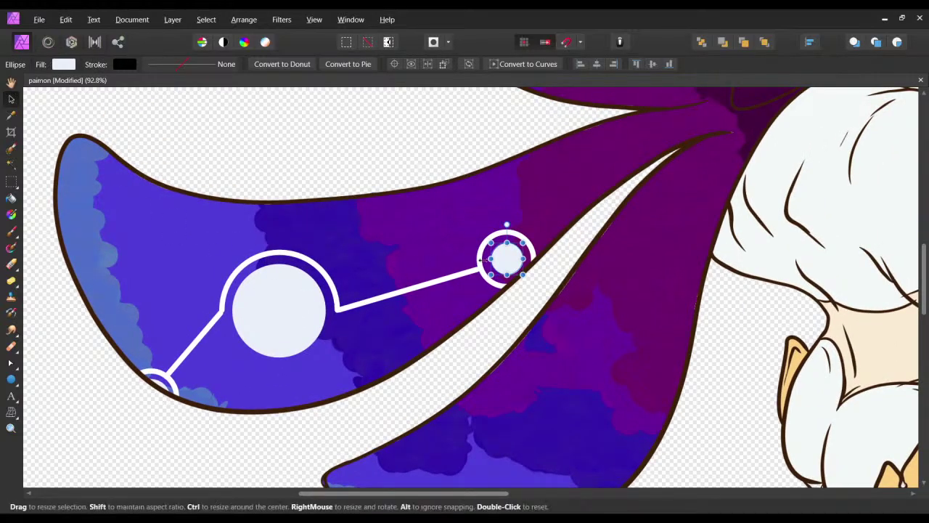
pyautogui.click(529, 282)
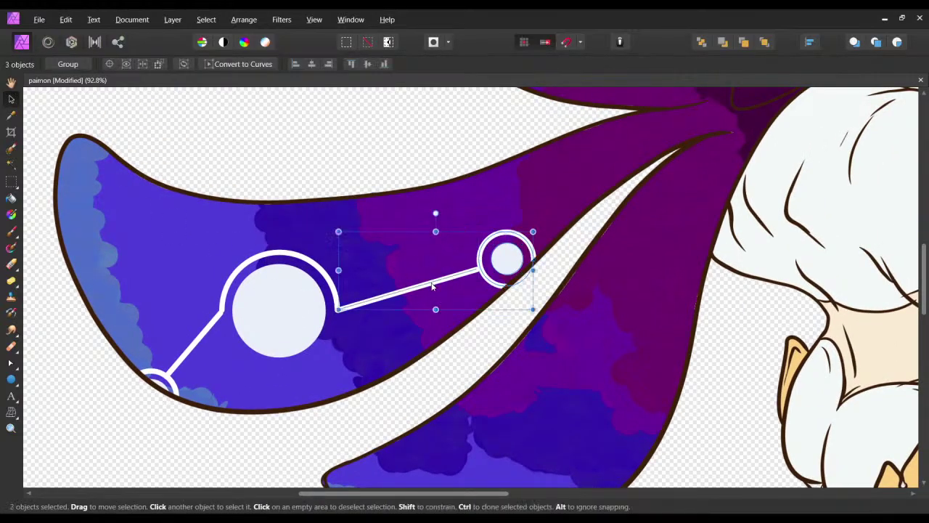
pyautogui.keyDown('shift'); pyautogui.click(304, 279); pyautogui.keyUp('shift')
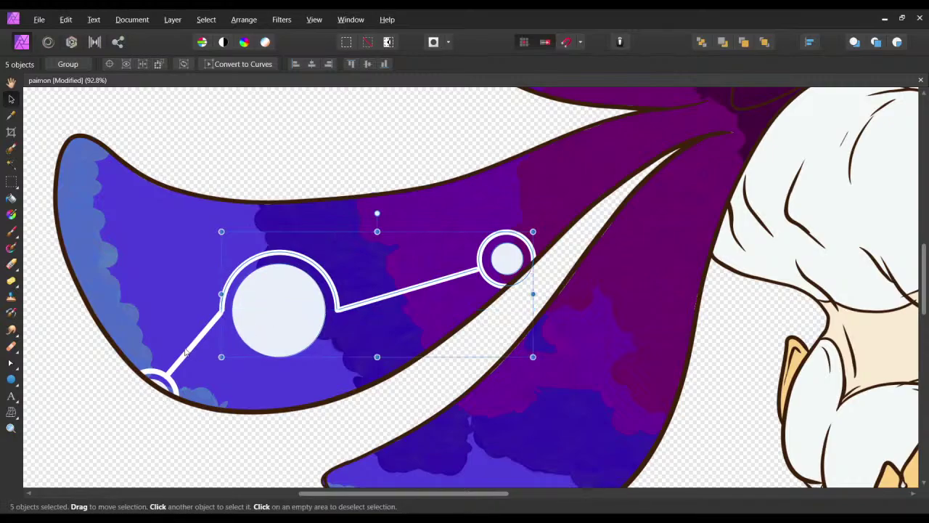
pyautogui.keyDown('shift'); pyautogui.click(171, 393); pyautogui.keyUp('shift')
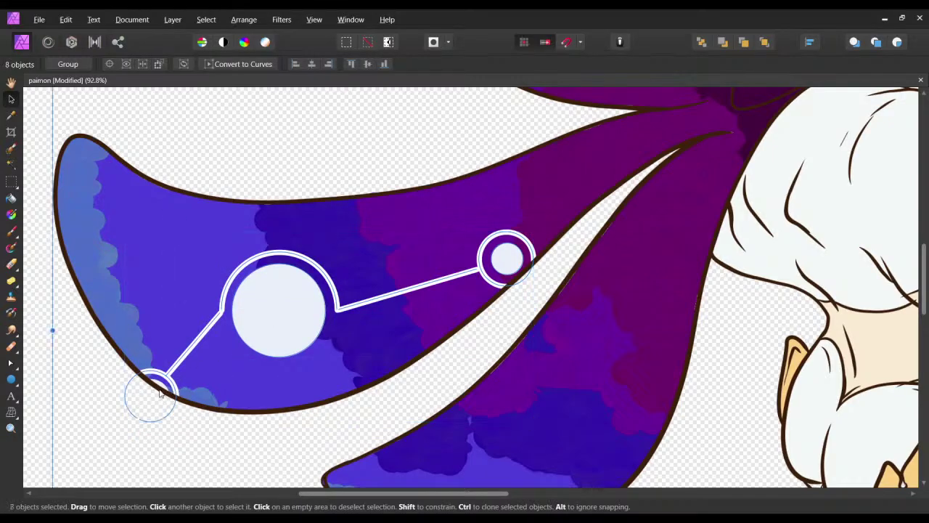
pyautogui.click(151, 406)
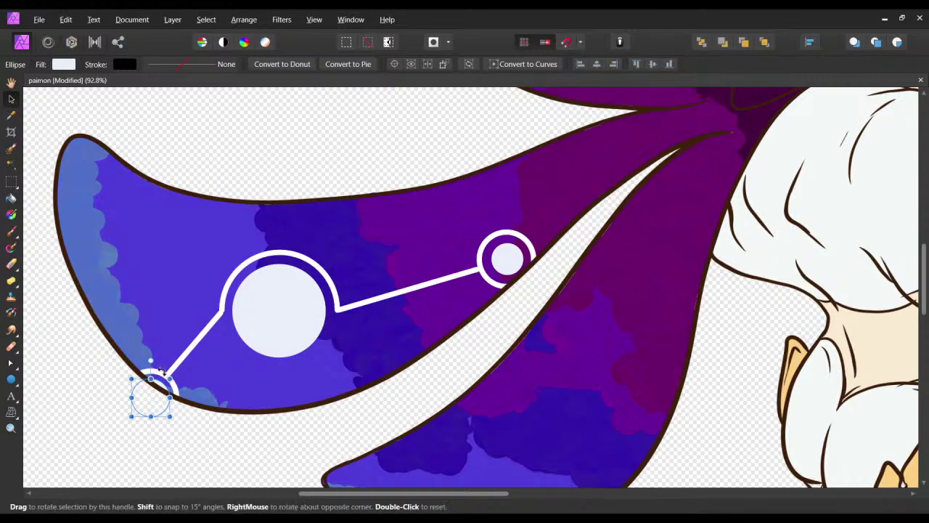
# Select the two rings, all three dots, the arc and both connecting lines on the middle scarf tail, and group them.
pyautogui.moveTo(61, 344); pyautogui.dragTo(213, 445)
pyautogui.keyDown('shift'); pyautogui.click(206, 331); pyautogui.keyUp('shift')
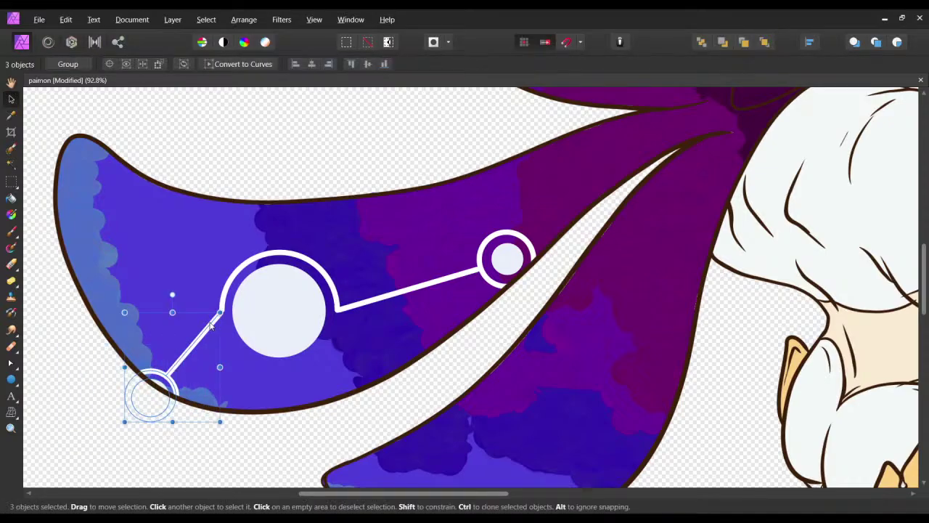
pyautogui.keyDown('shift'); pyautogui.click(245, 271); pyautogui.keyUp('shift')
pyautogui.keyDown('shift'); pyautogui.click(387, 298); pyautogui.keyUp('shift')
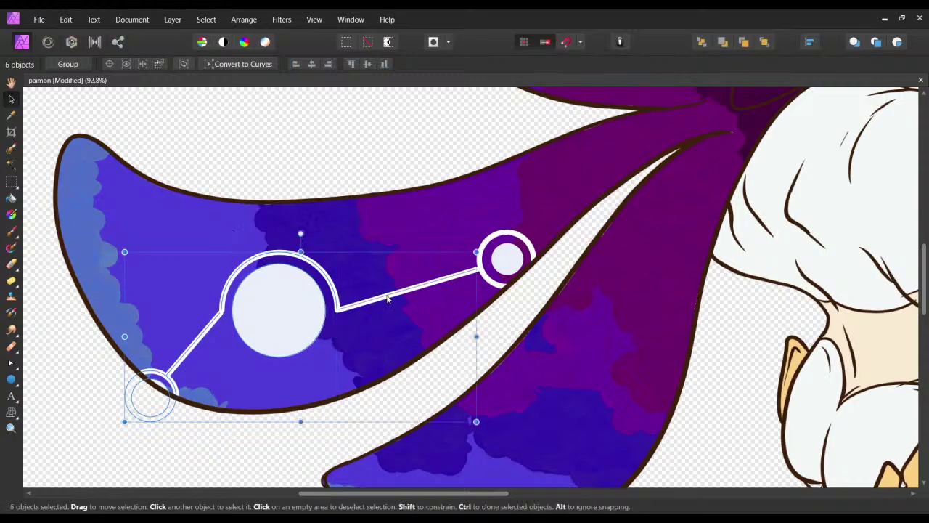
pyautogui.keyDown('shift'); pyautogui.click(501, 279); pyautogui.keyUp('shift')
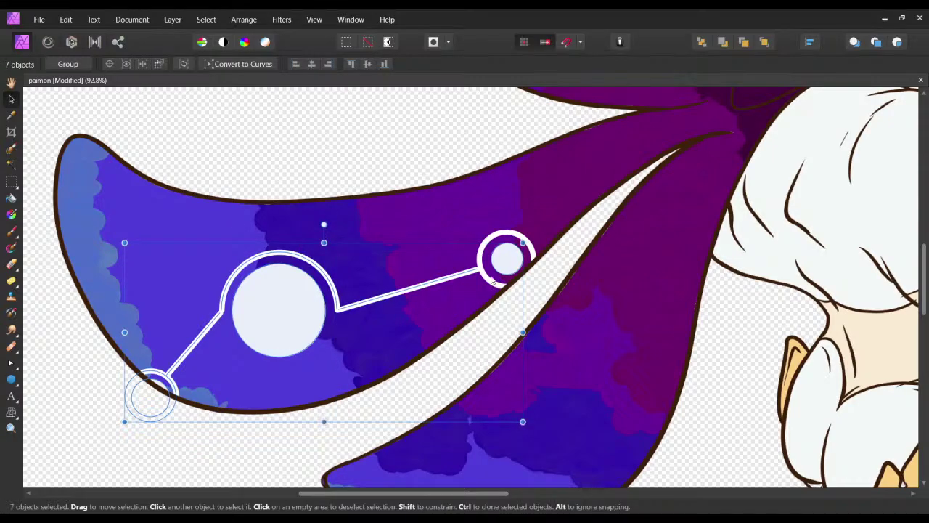
pyautogui.moveTo(512, 219); pyautogui.dragTo(488, 236)
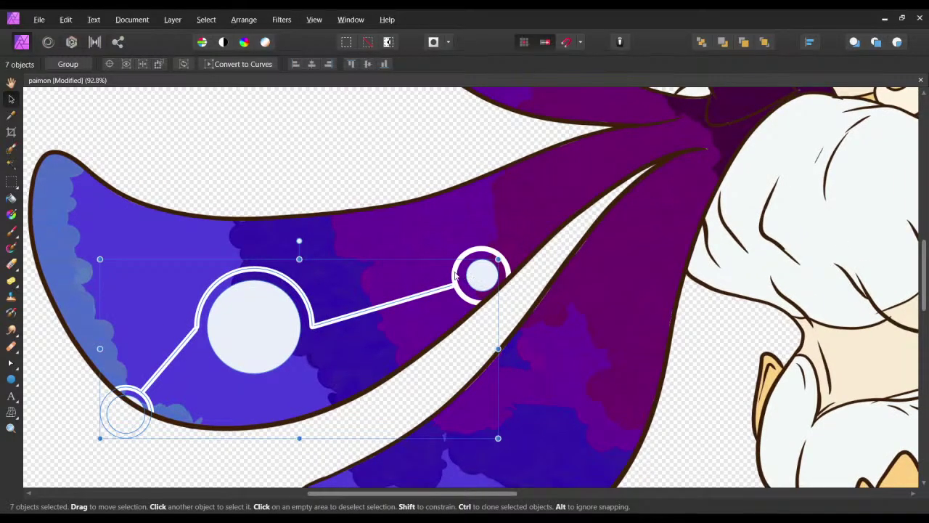
pyautogui.keyDown('shift'); pyautogui.click(455, 273); pyautogui.keyUp('shift')
pyautogui.moveTo(479, 278)
pyautogui.mouseDown()
pyautogui.moveTo(460, 266)
pyautogui.moveTo(465, 294)
pyautogui.moveTo(478, 274)
pyautogui.mouseUp()
pyautogui.hotkey('ctrl', 'g')
# Duplicate the constellation group onto the lower scarf tail and rotate the copy to follow the tail's slant.
pyautogui.hotkey('ctrl', '-')
pyautogui.hotkey('ctrl', '-')
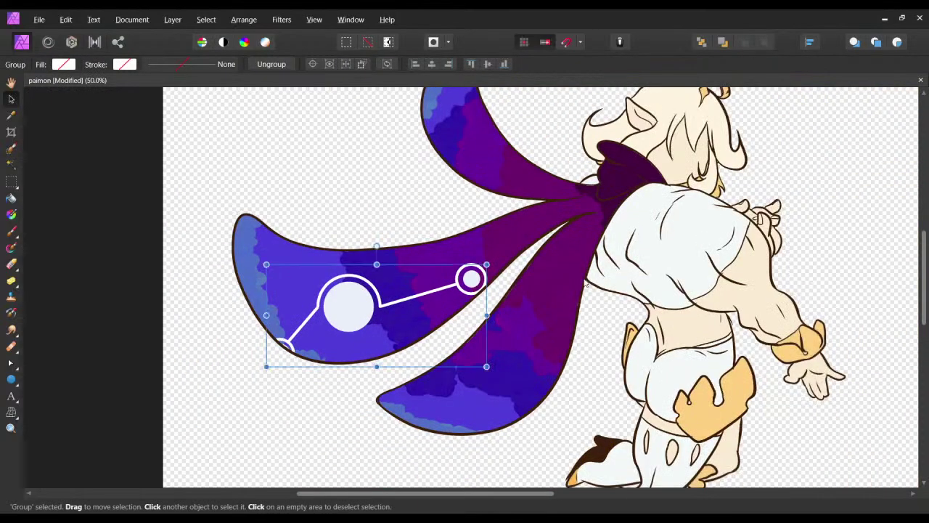
pyautogui.moveTo(521, 303); pyautogui.dragTo(476, 274)
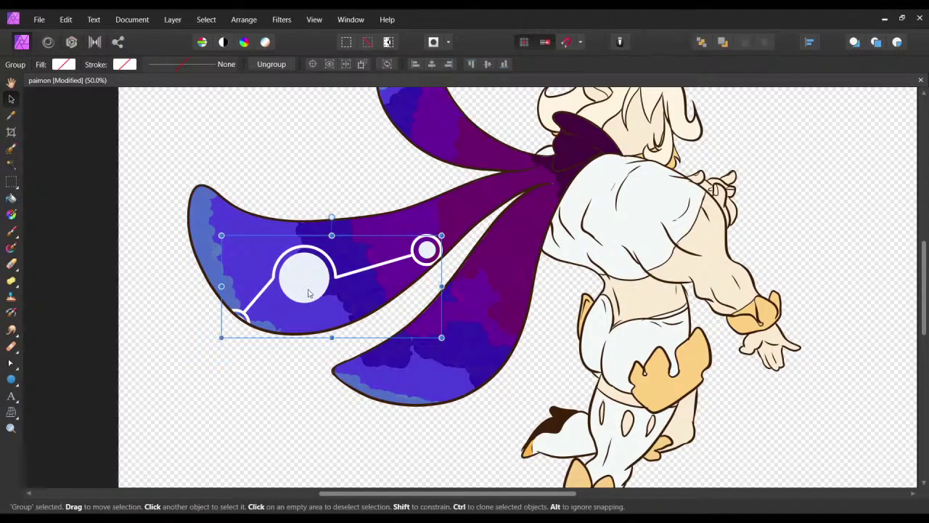
pyautogui.moveTo(311, 294); pyautogui.dragTo(421, 379)
pyautogui.moveTo(443, 303); pyautogui.dragTo(407, 309)
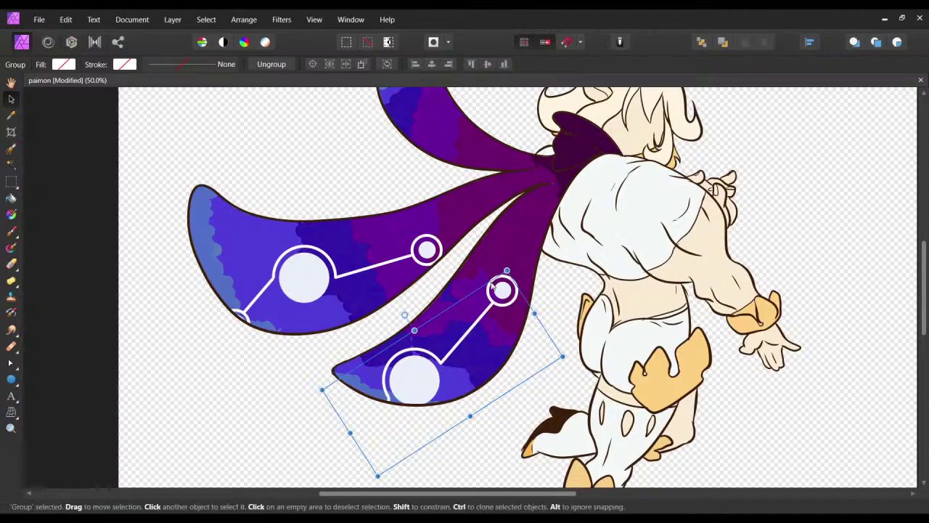
# Duplicate the constellation group onto the upper scarf tail, then shrink, rotate and position the copy along the tail's curve.
pyautogui.moveTo(485, 278); pyautogui.dragTo(496, 365)
pyautogui.keyDown('ctrl'); pyautogui.click(437, 338); pyautogui.keyUp('ctrl')
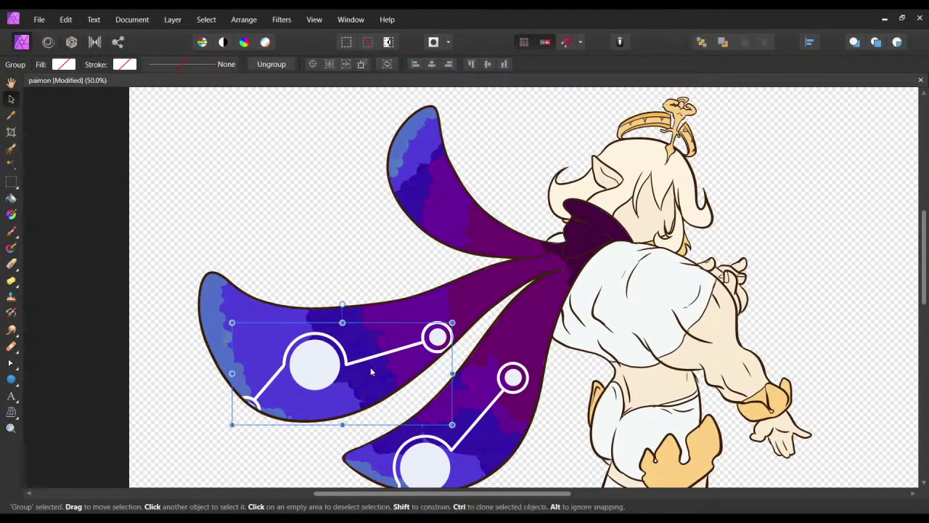
pyautogui.moveTo(337, 351); pyautogui.dragTo(440, 190)
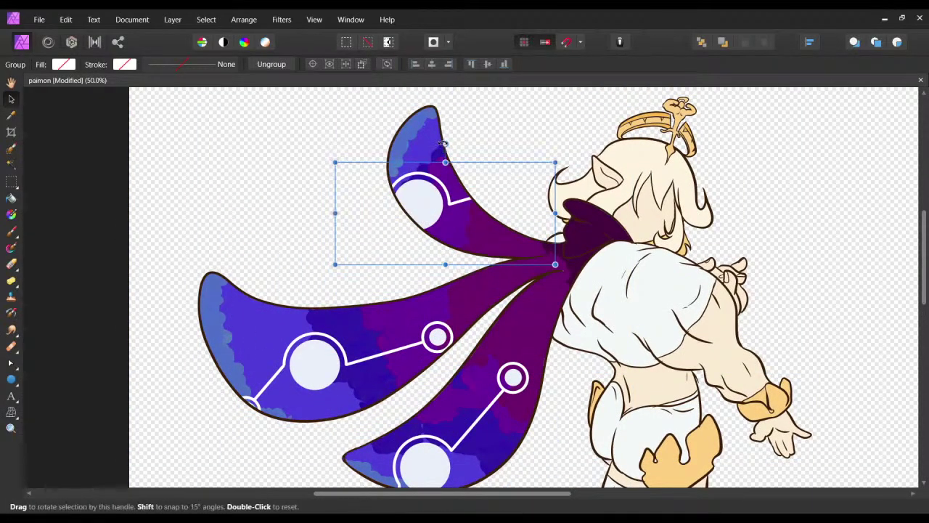
pyautogui.moveTo(445, 144); pyautogui.dragTo(512, 151)
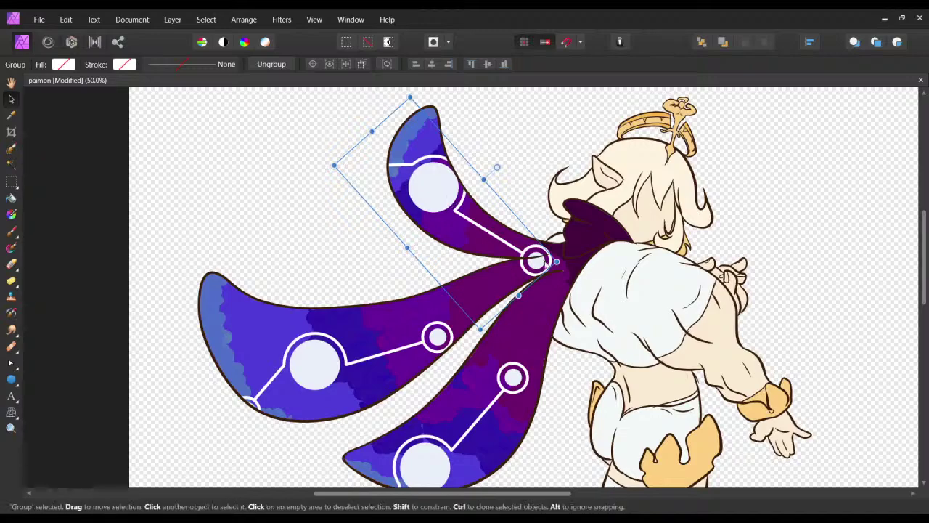
pyautogui.moveTo(557, 261); pyautogui.dragTo(475, 225)
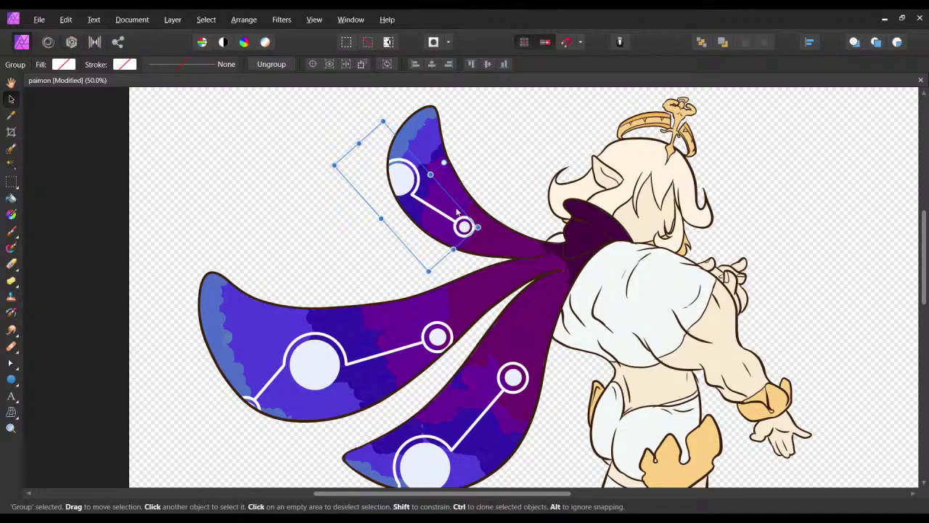
pyautogui.moveTo(423, 179); pyautogui.dragTo(452, 164)
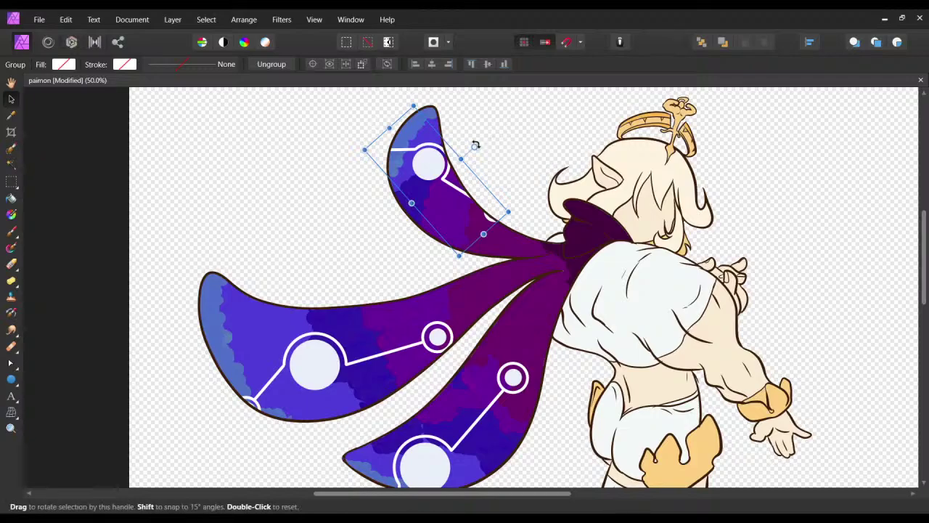
pyautogui.moveTo(475, 147); pyautogui.dragTo(406, 161)
# Move the lower tail's constellation inward and rotate it counterclockwise so its small ring overlaps the tail's inner edge.
pyautogui.scroll(-2, 450, 392)
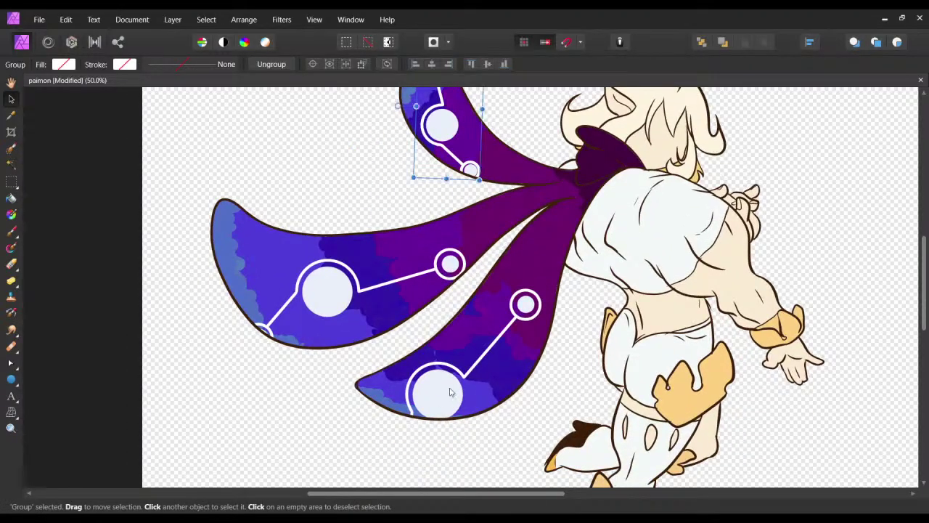
pyautogui.moveTo(450, 392); pyautogui.dragTo(468, 363)
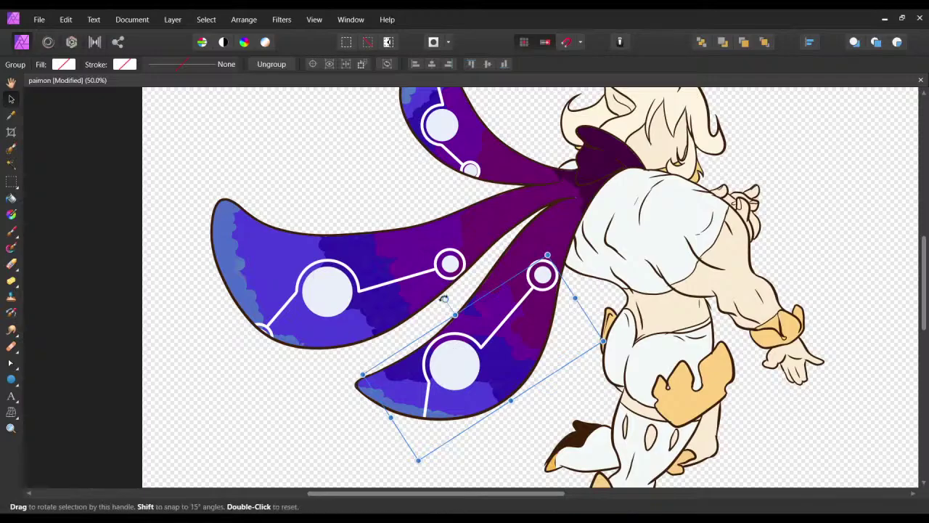
pyautogui.moveTo(444, 299); pyautogui.dragTo(426, 318)
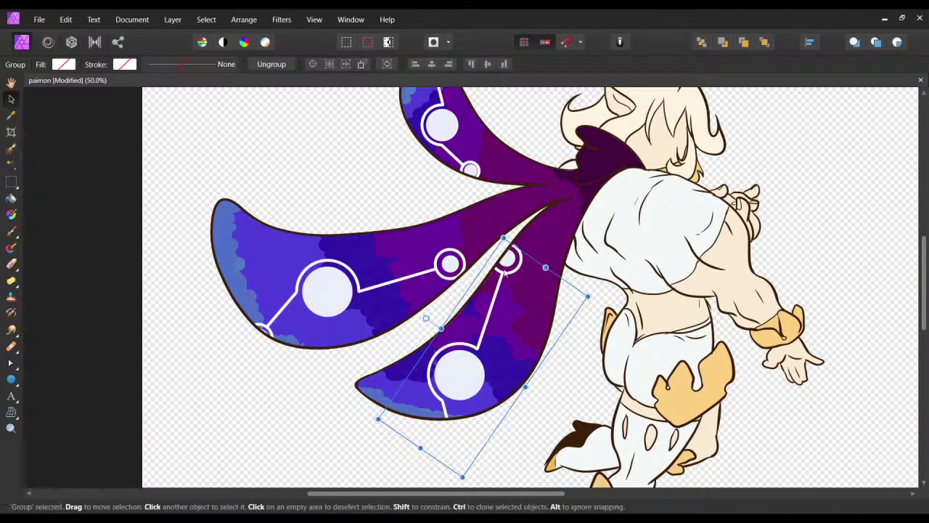
# Select the constellation groups on all three scarf tails and ungroup them into individual shapes.
pyautogui.moveTo(505, 272); pyautogui.dragTo(445, 337)
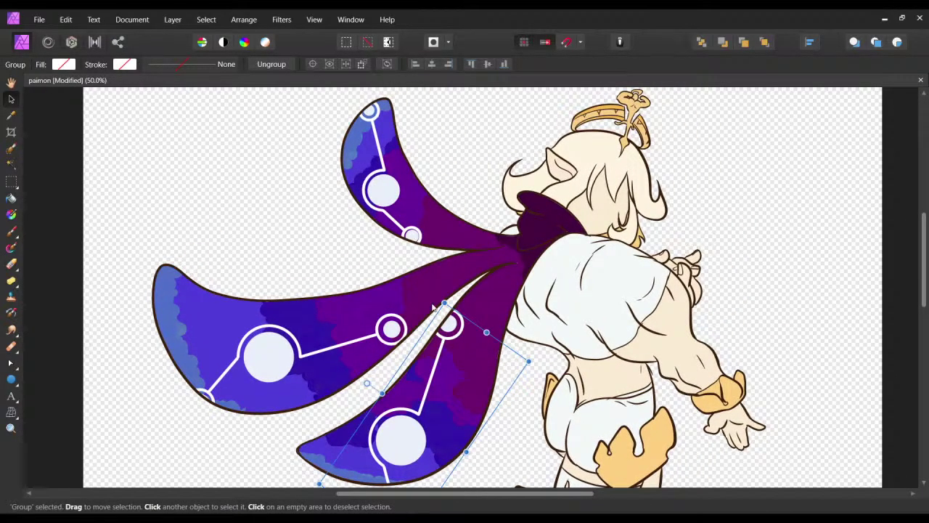
pyautogui.scroll(-1, 508, 268)
pyautogui.hscroll(-3, 583, 225)
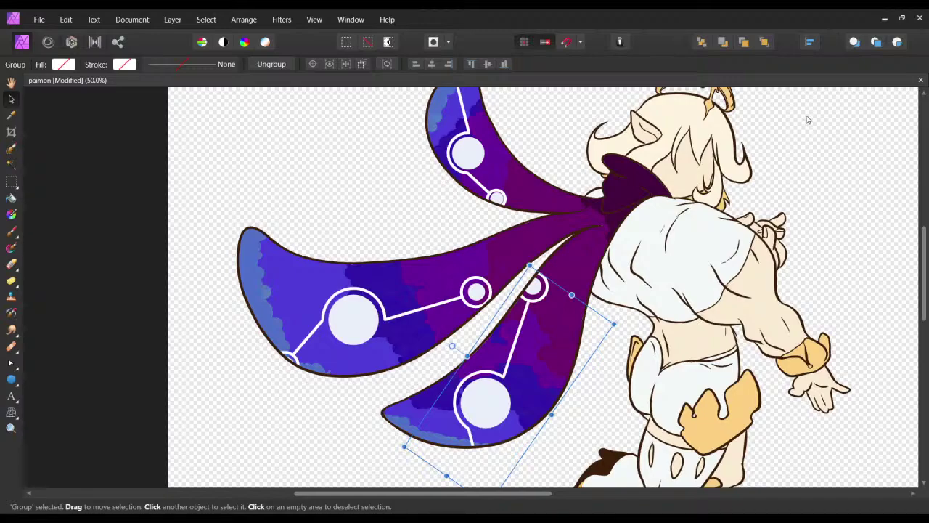
pyautogui.keyDown('ctrl'); pyautogui.scroll(2, 463, 293); pyautogui.keyUp('ctrl')
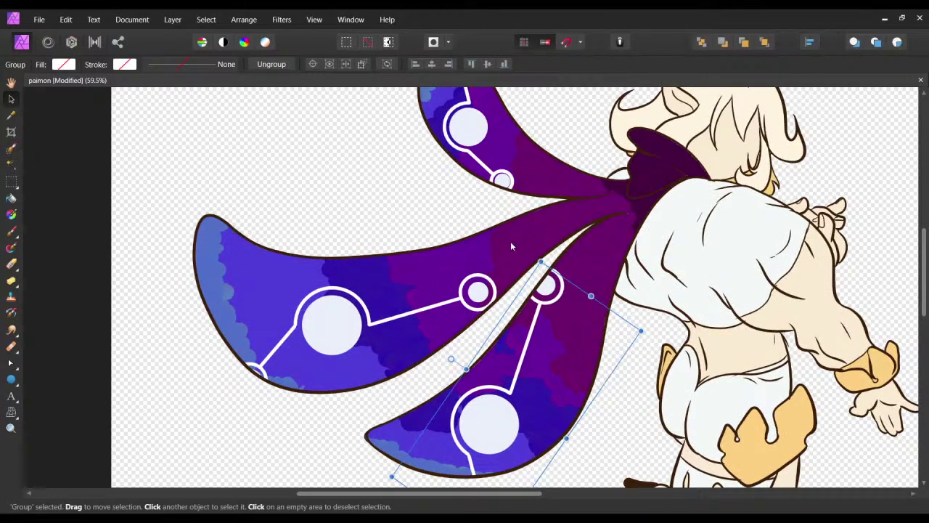
pyautogui.keyDown('shift'); pyautogui.click(367, 325); pyautogui.keyUp('shift')
pyautogui.keyDown('shift'); pyautogui.click(486, 120); pyautogui.keyUp('shift')
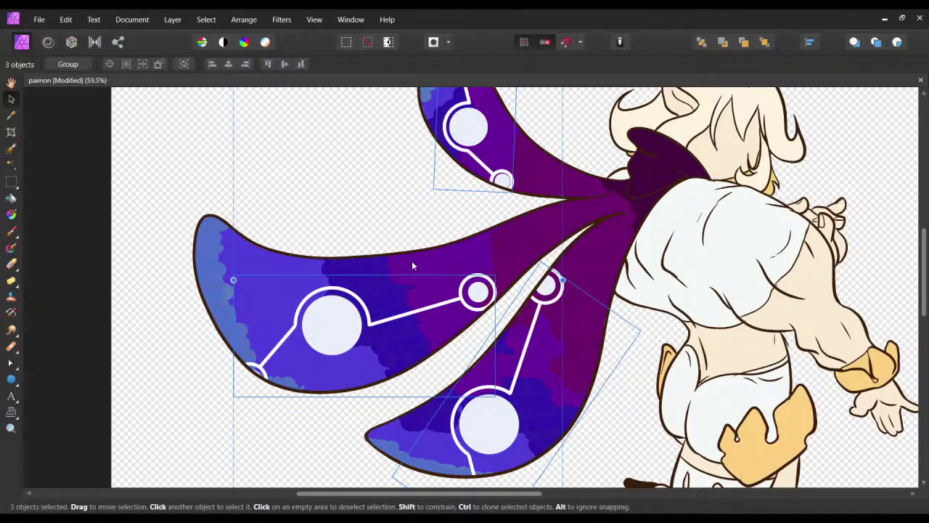
pyautogui.scroll(1, 541, 207)
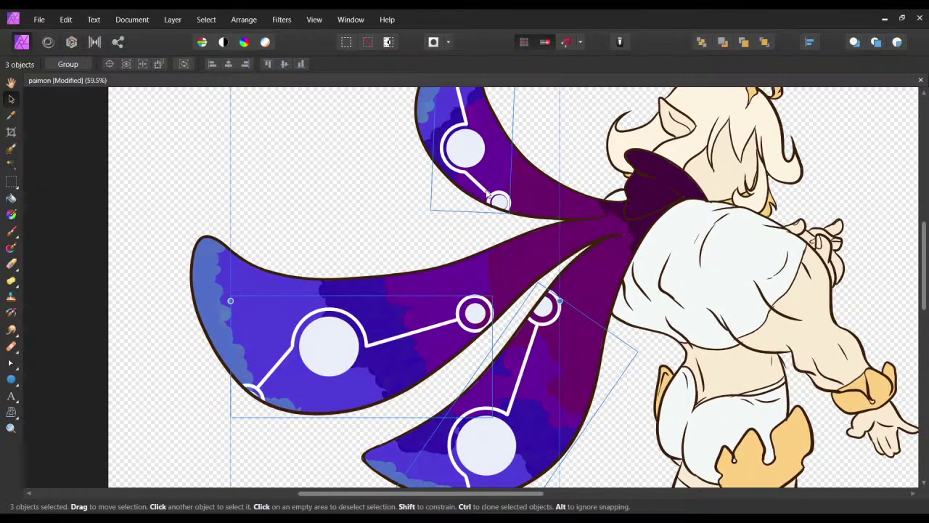
pyautogui.hotkey('ctrl', 'shift', 'g')
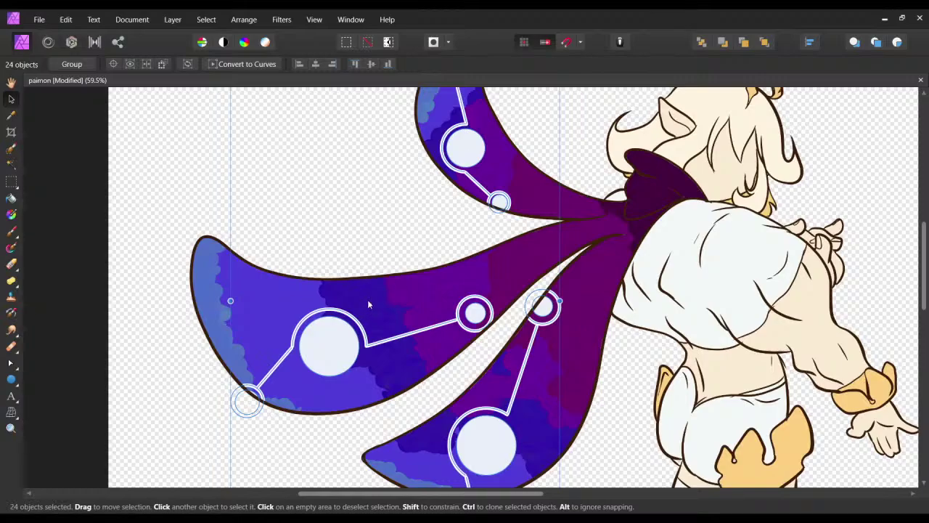
# Try to merge all the ungrouped constellation shapes into a single curves object.
pyautogui.hotkey('ctrl', 'Return')
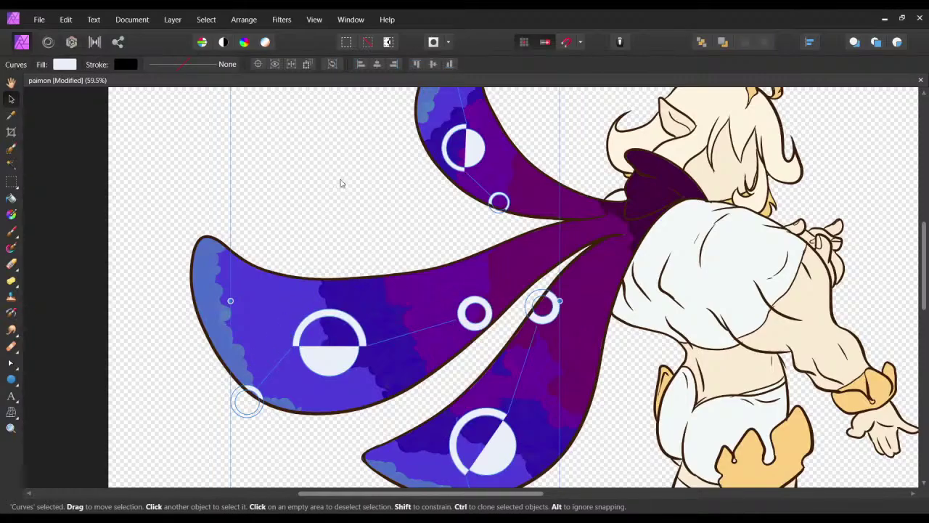
pyautogui.hotkey('ctrl', 'z')
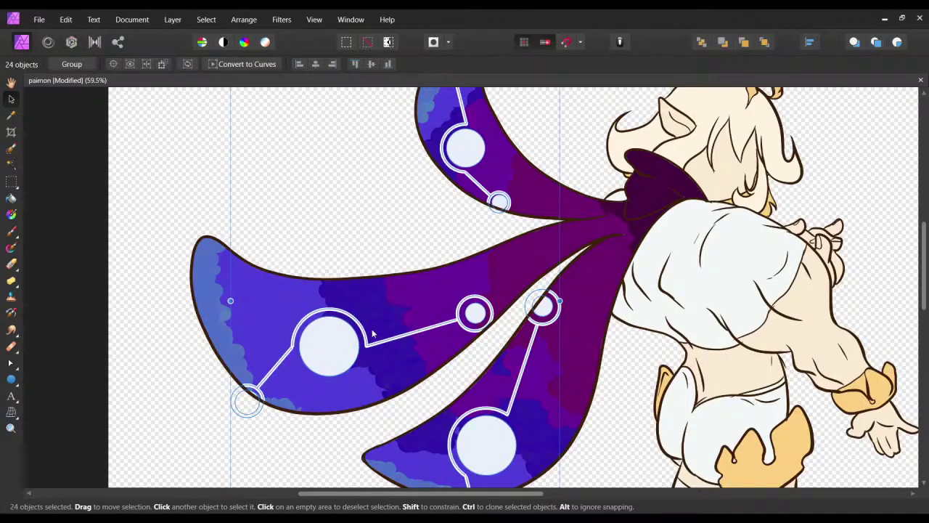
pyautogui.click(196, 460)
pyautogui.scroll(-1, 435, 349)
pyautogui.hscroll(1, 434, 349)
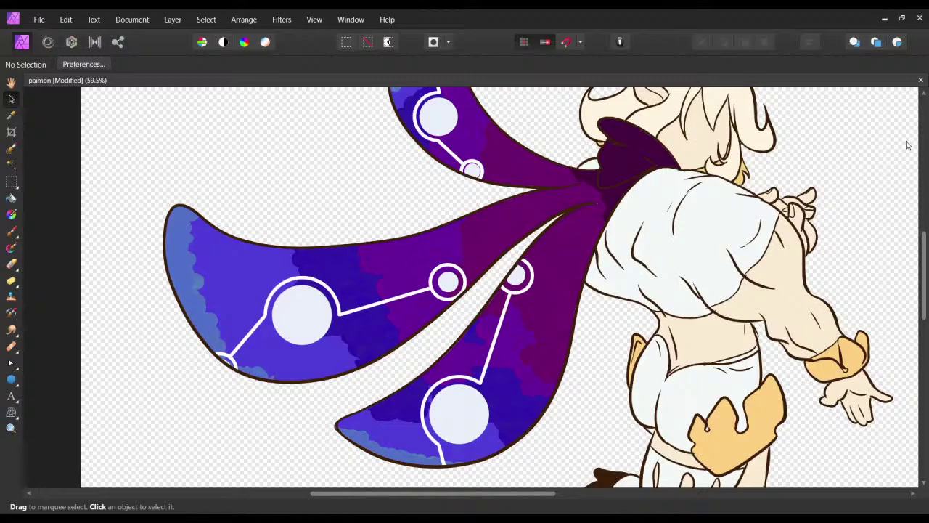
# Reselect every constellation shape on the three tails and convert the ellipses to curves.
pyautogui.hotkey('ctrl', 'z')
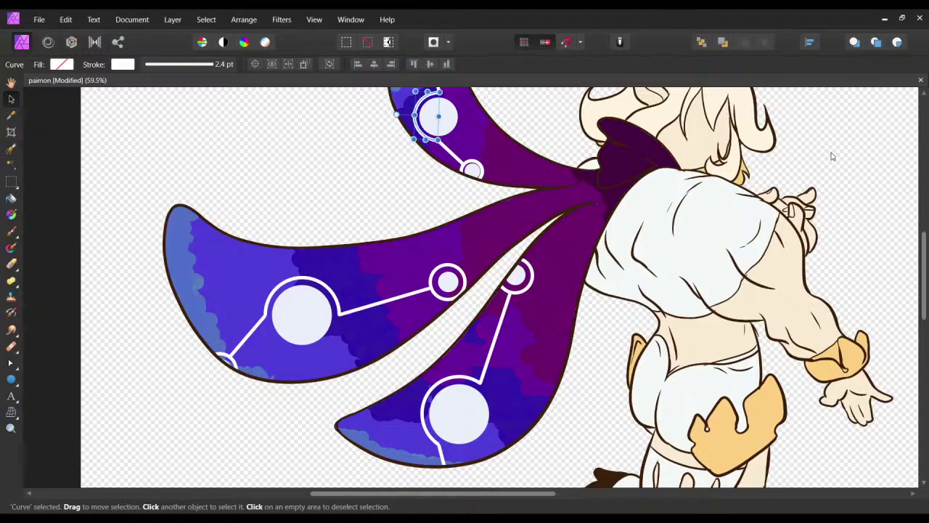
pyautogui.hotkey('ctrl', 'a')
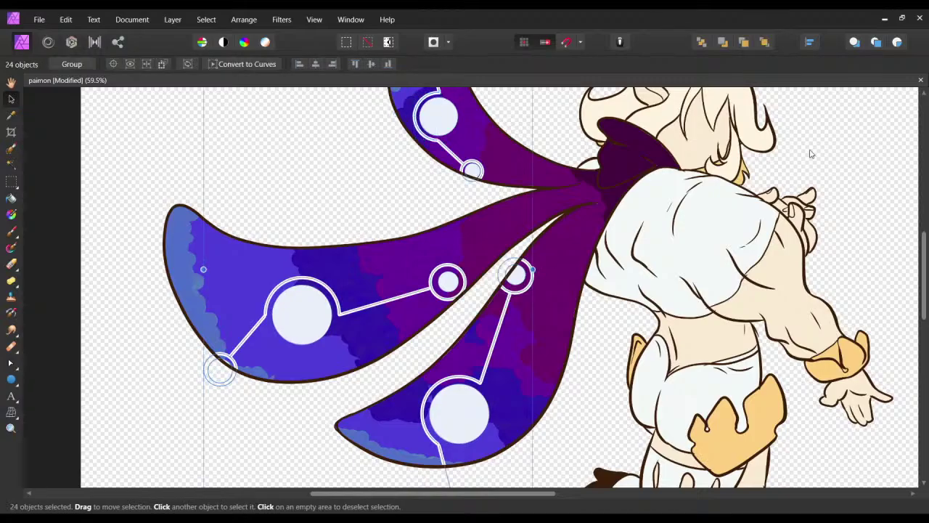
pyautogui.click(251, 64)
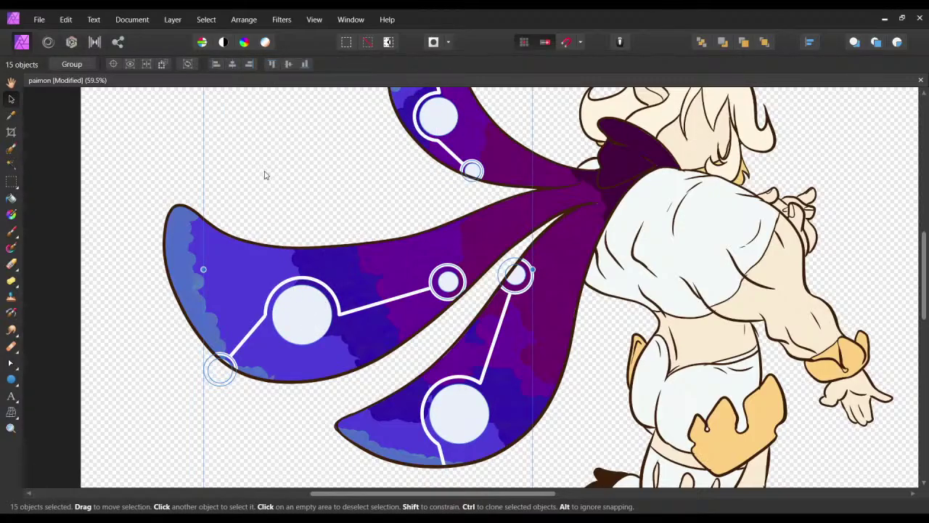
# Try to merge the converted rings and dots into one curves object.
pyautogui.hotkey('ctrl', 'alt', 'Return')
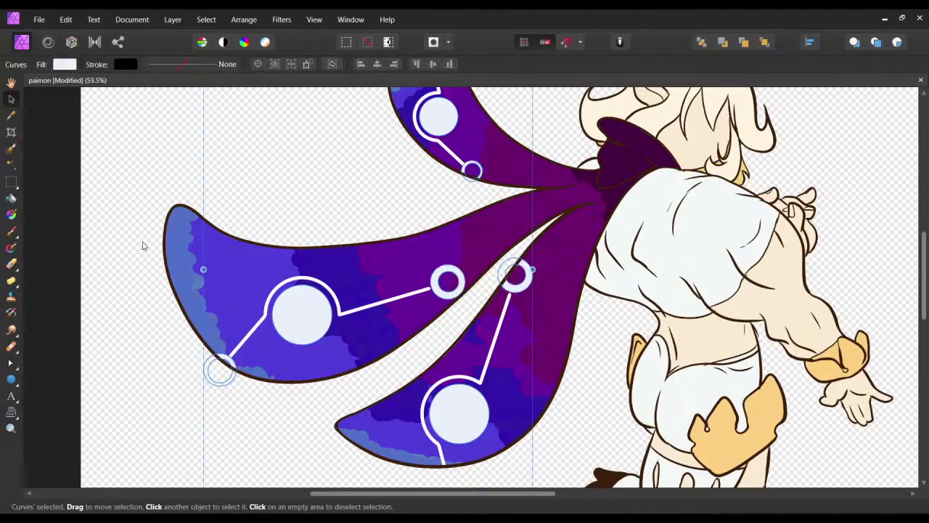
pyautogui.scroll(2, 407, 263)
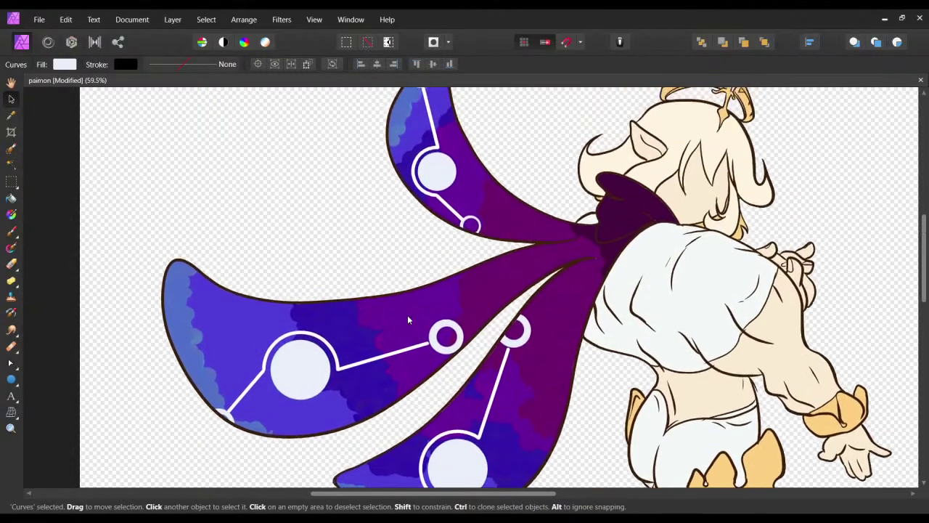
pyautogui.hotkey('ctrl', 'z')
# Undo the merge of the constellation shapes and check the separate line, ring and dot curves on the scarf tails.
pyautogui.moveTo(312, 324); pyautogui.dragTo(312, 313)
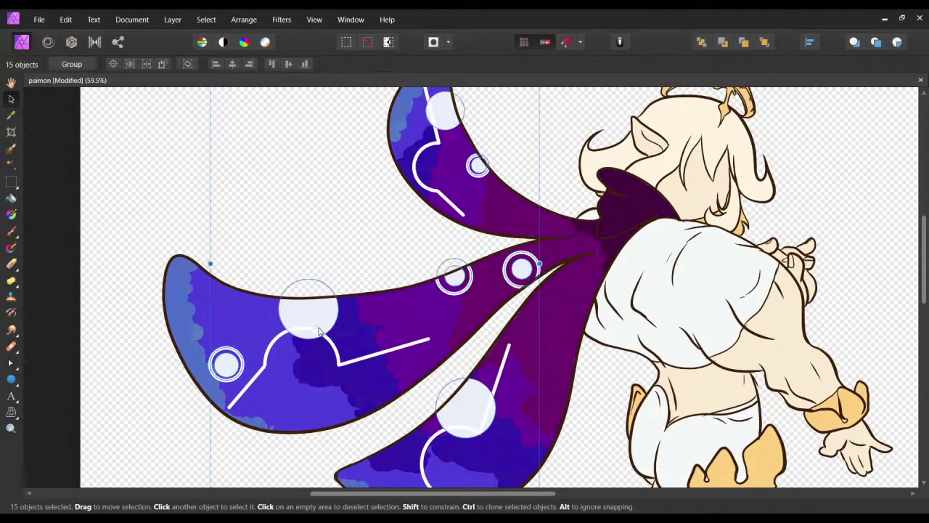
pyautogui.hotkey('ctrl', 'z')
pyautogui.click(386, 356)
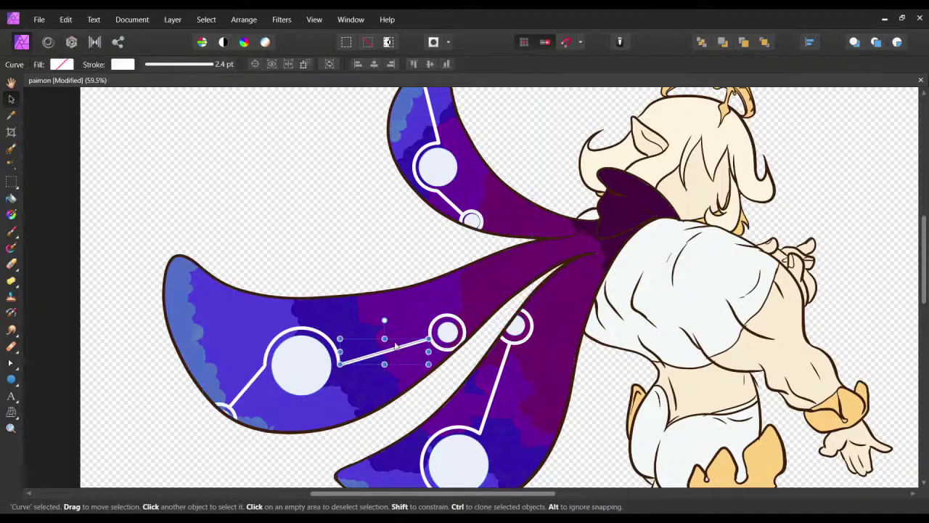
pyautogui.click(435, 169)
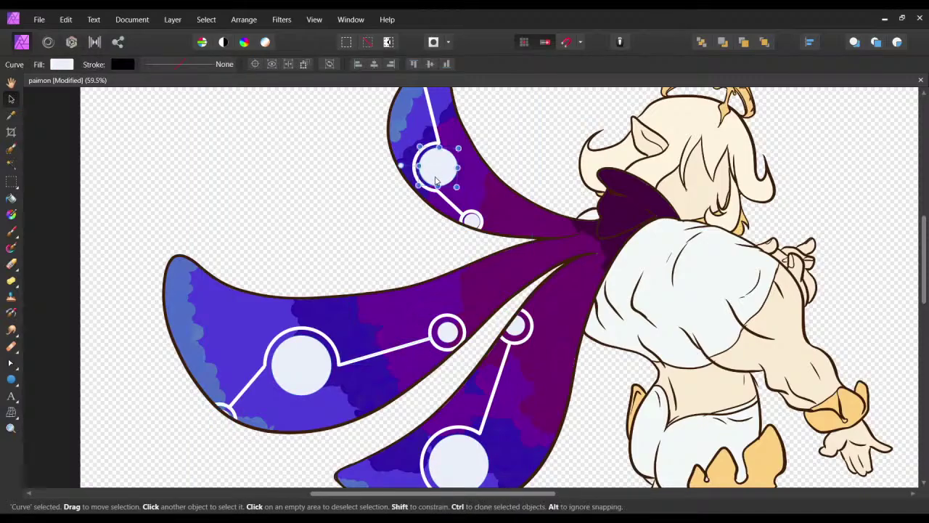
pyautogui.click(529, 325)
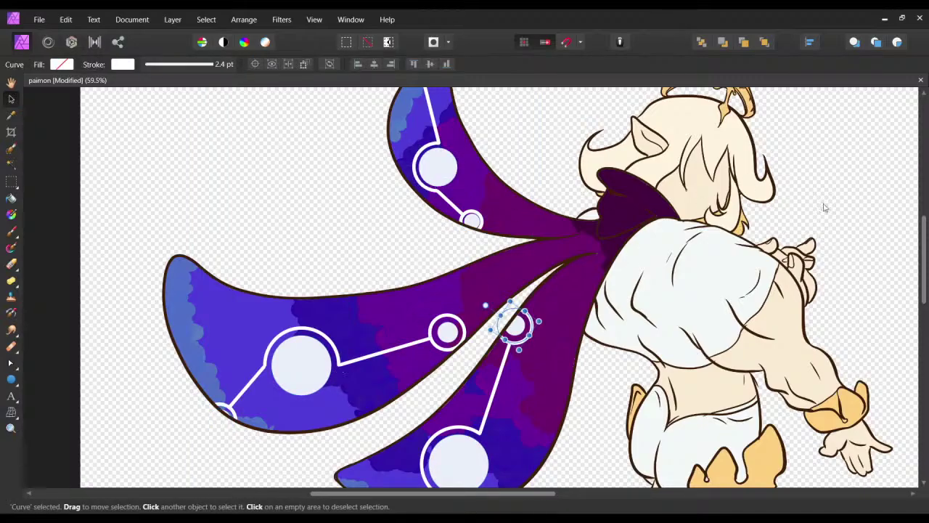
pyautogui.click(306, 372)
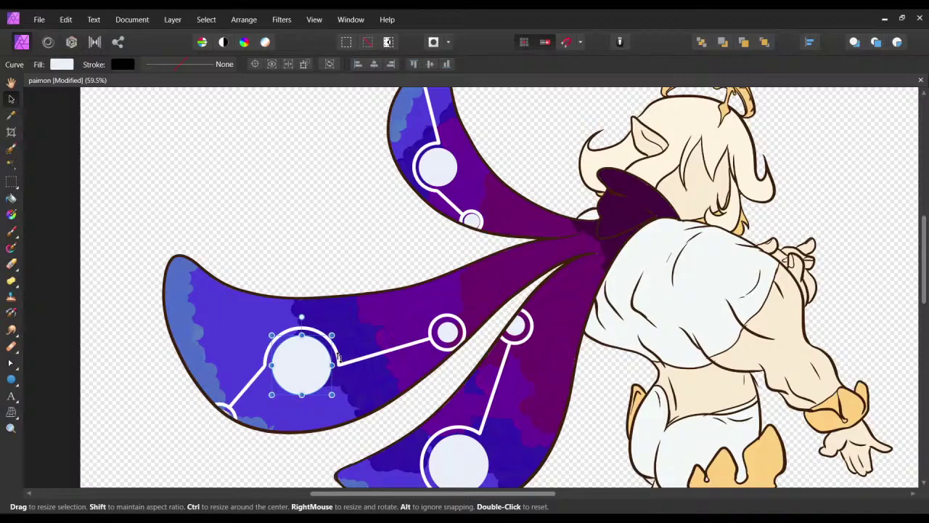
pyautogui.click(442, 328)
pyautogui.click(446, 338)
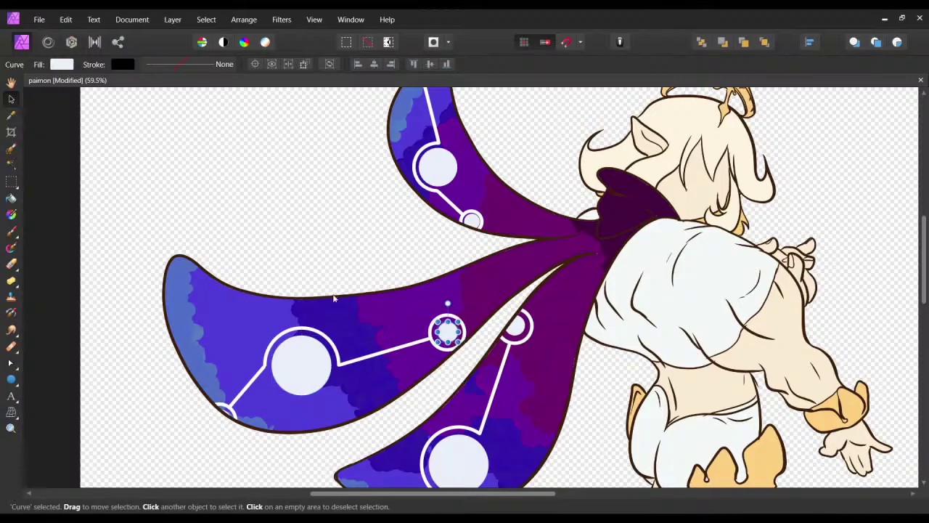
# Try to pull the lower edge of the small dot on the middle tail downward with the Node tool.
pyautogui.click(11, 362)
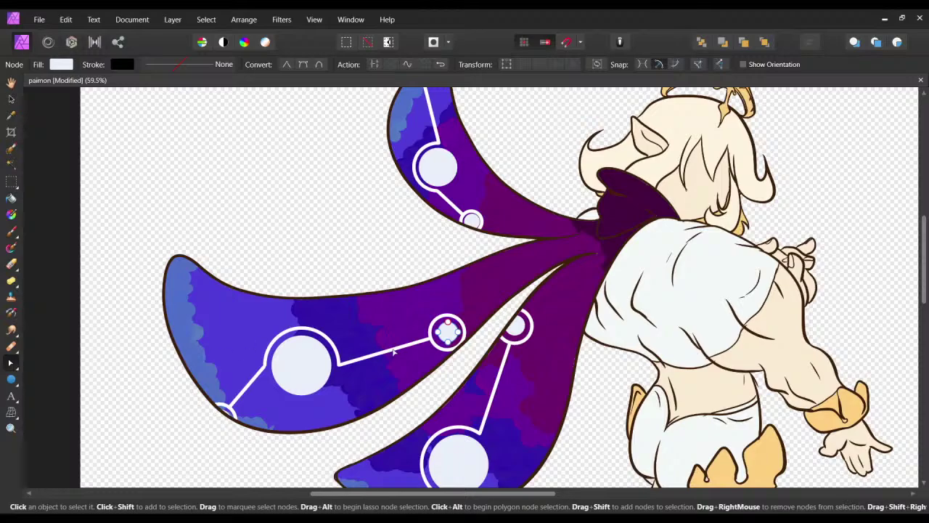
pyautogui.moveTo(448, 347); pyautogui.dragTo(448, 365)
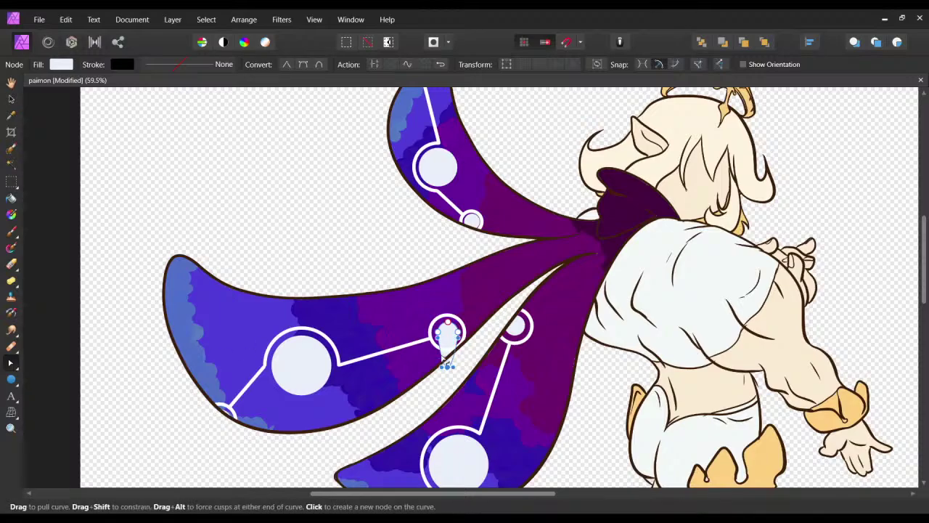
pyautogui.hotkey('ctrl', 'z')
pyautogui.hotkey('ctrl', 'z')
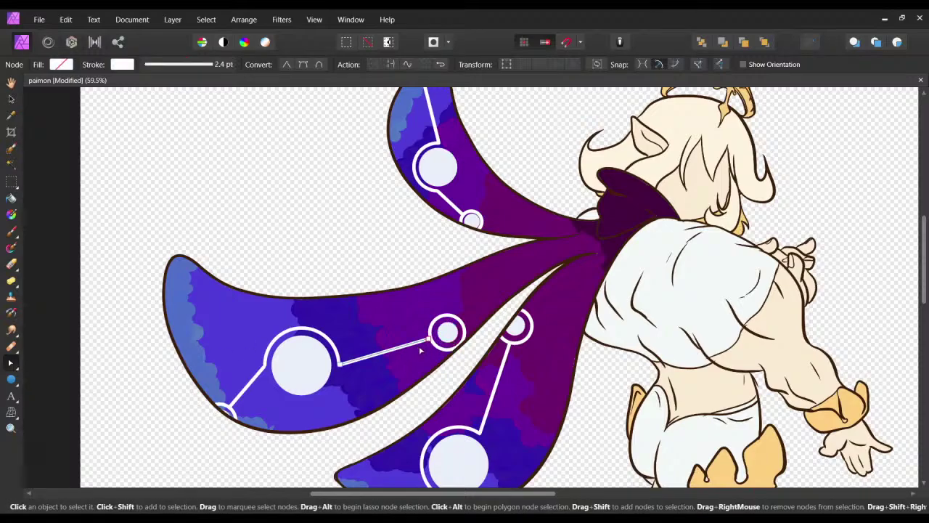
# Select the constellation lines, arcs, rings and dots on all three tails for node editing.
pyautogui.click(531, 334)
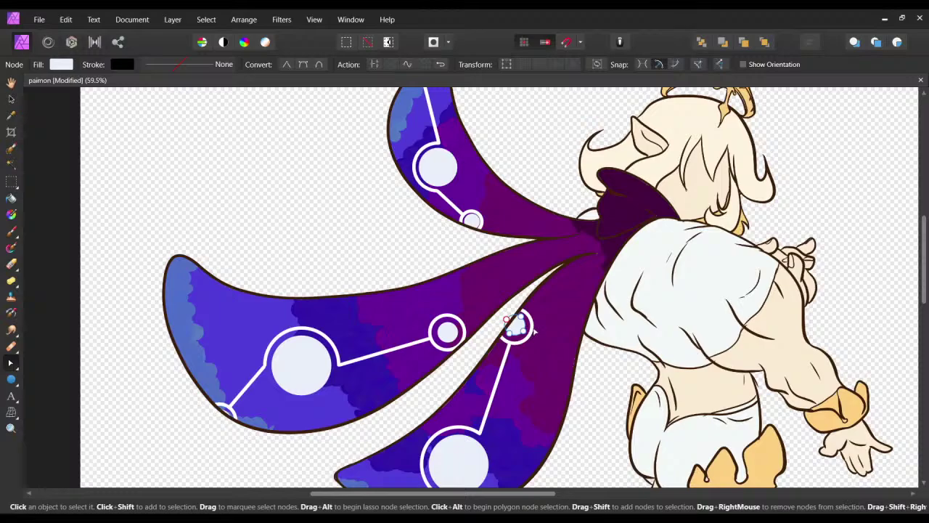
pyautogui.click(534, 330)
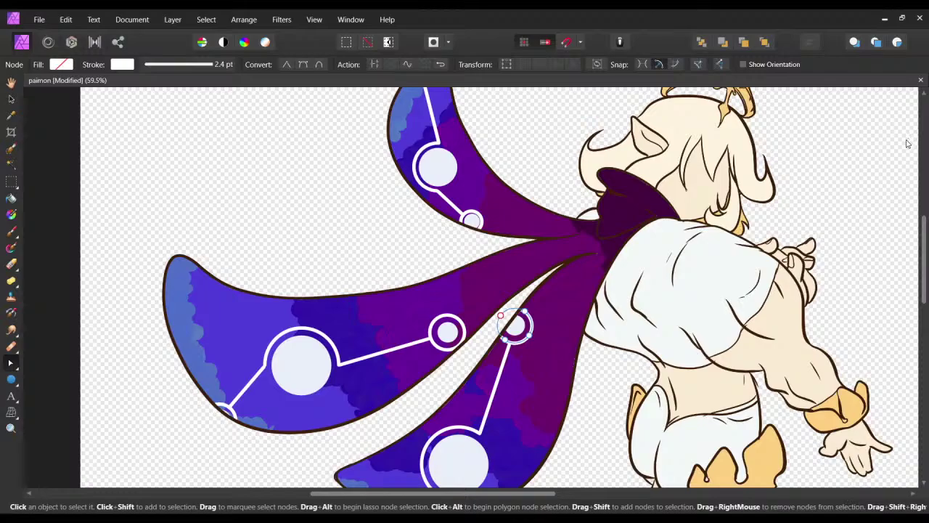
pyautogui.click(824, 188)
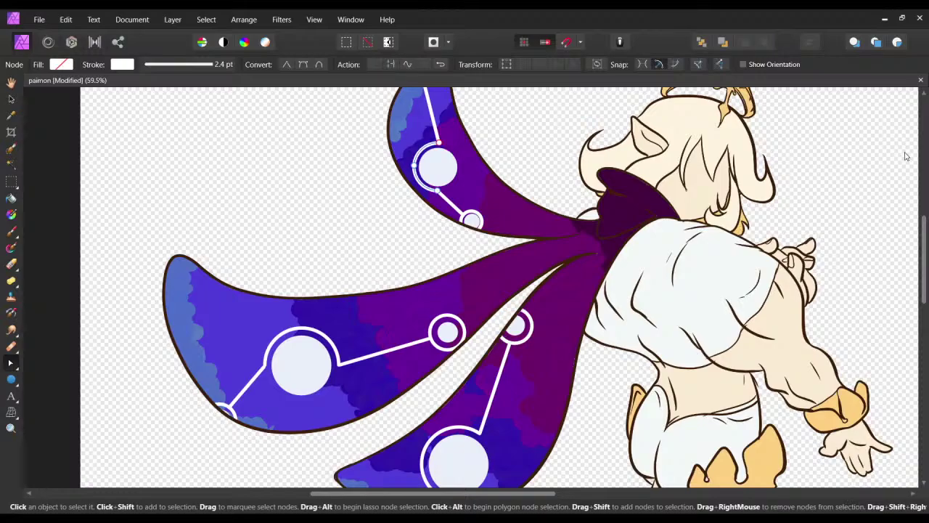
pyautogui.click(833, 153)
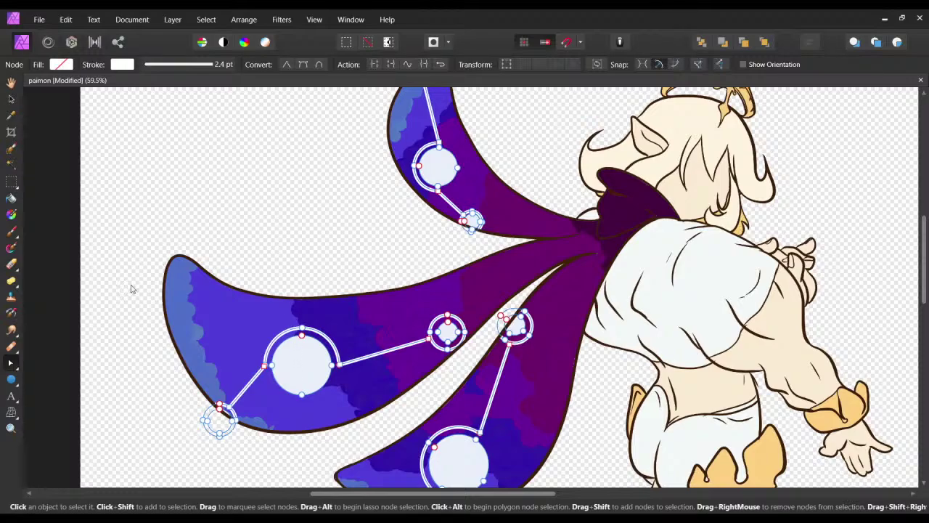
# Try once more to combine the selected constellation shapes, stepping back and forth to compare both versions.
pyautogui.hotkey('shift', 'x')
pyautogui.scroll(-2, 317, 359)
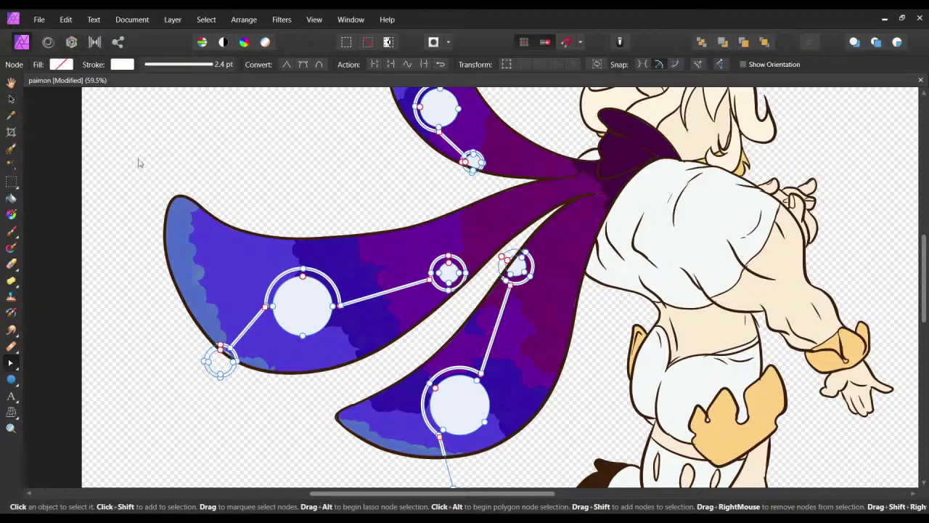
pyautogui.hotkey('ctrl', 'shift', 'z')
pyautogui.hotkey('ctrl', 'shift', 'z')
pyautogui.hotkey('ctrl', 'z')
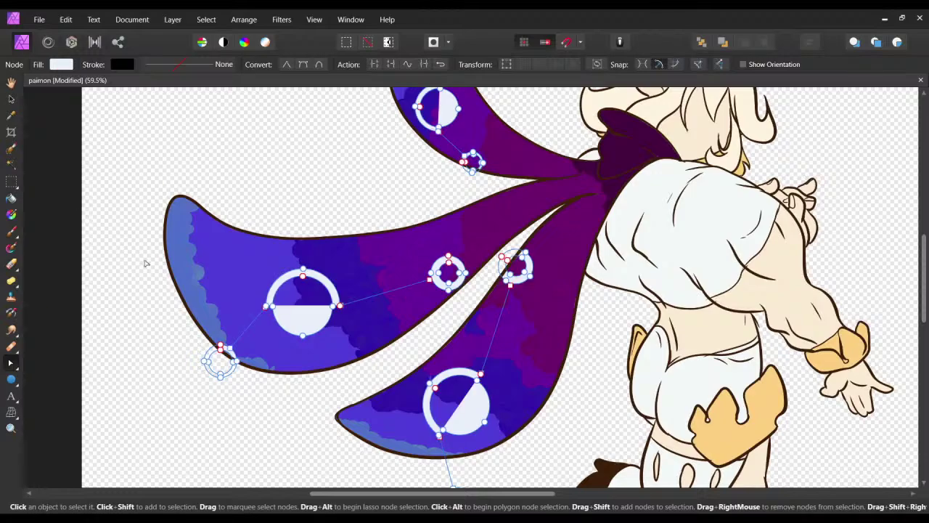
pyautogui.hotkey('ctrl', 'shift', 'z')
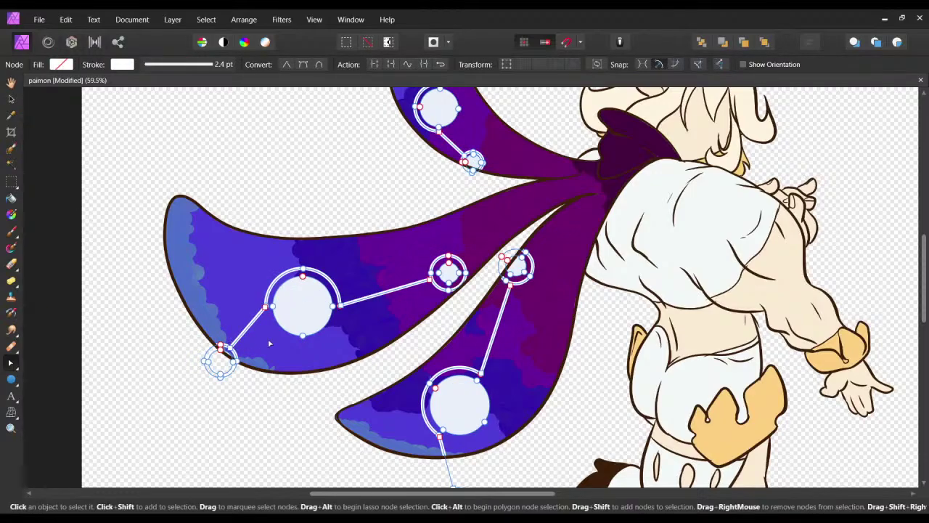
# Clear the node selection on the constellation shapes and save the illustration.
pyautogui.click(327, 231)
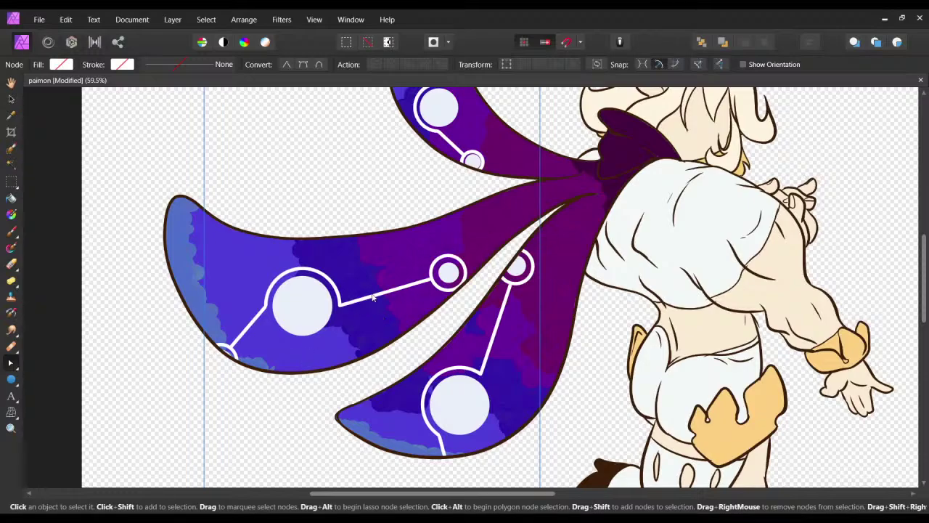
pyautogui.moveTo(602, 109); pyautogui.dragTo(508, 178)
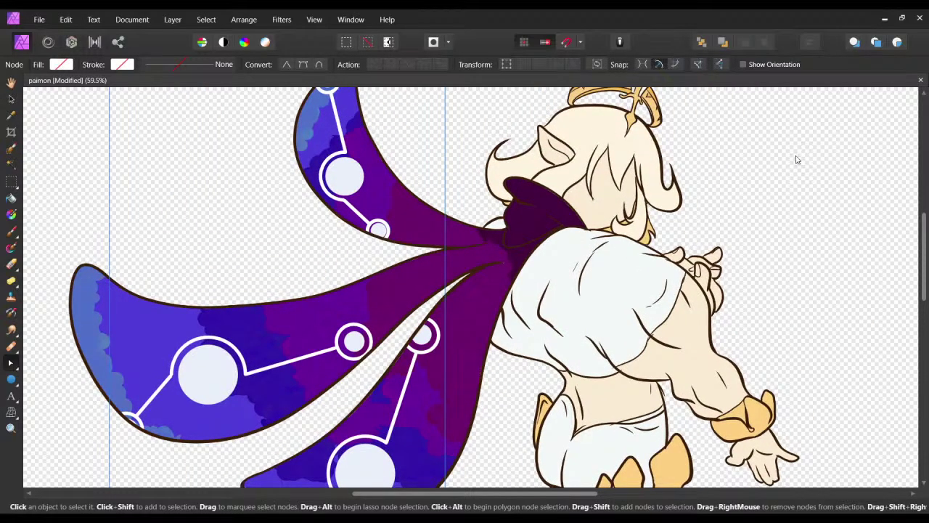
pyautogui.click(891, 204)
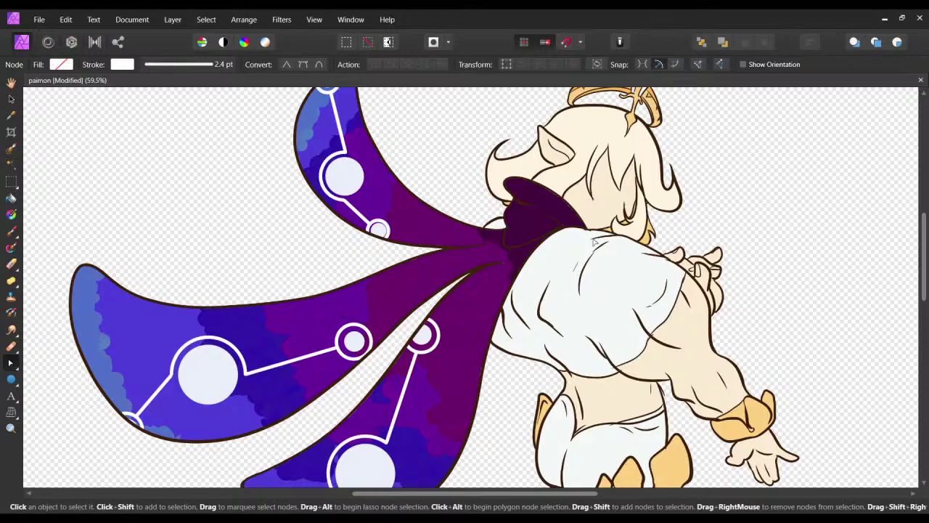
pyautogui.hotkey('ctrl', 's')
pyautogui.scroll(-2, 472, 272)
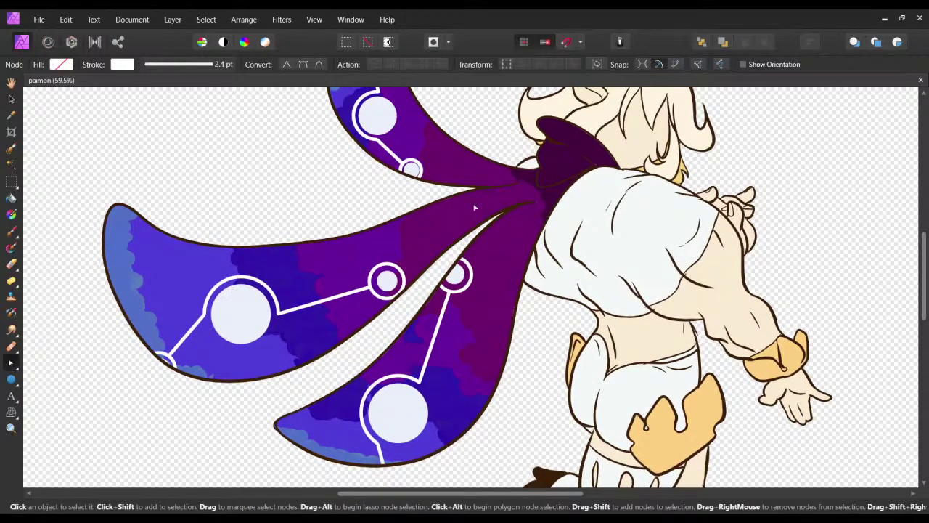
# Add a new pixel layer and switch to the Paint Brush for painting over the scarf tails.
pyautogui.moveTo(810, 111); pyautogui.dragTo(843, 113)
pyautogui.hscroll(-5, 446, 322)
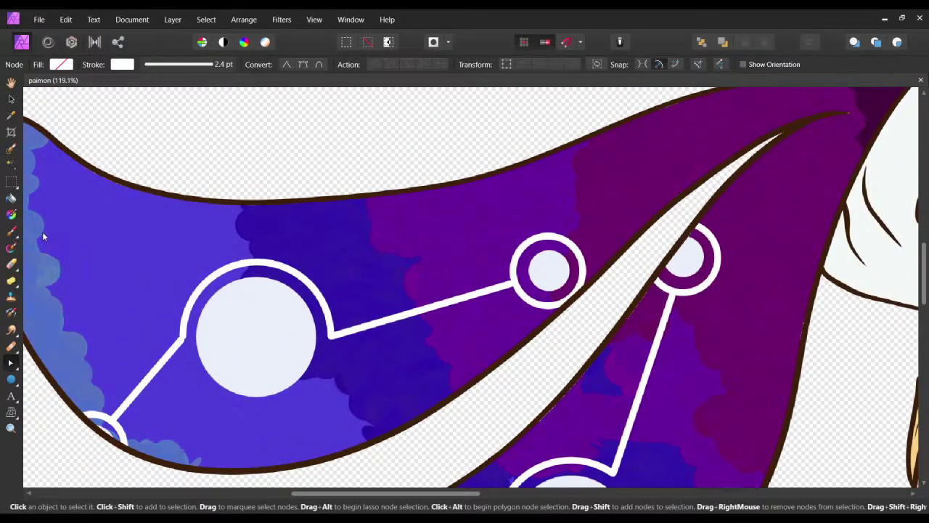
pyautogui.click(11, 231)
pyautogui.hotkey('ctrl', 'shift', 'n')
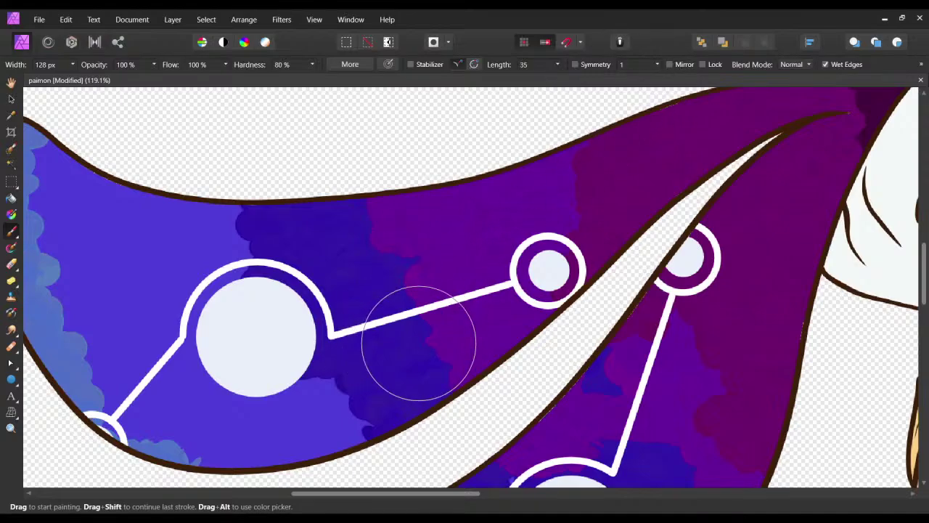
# Try broad translucent cloud strokes across the middle and lower tails with the 128 px wet-edge brush.
pyautogui.scroll(-5, 435, 218)
pyautogui.hscroll(-2, 436, 218)
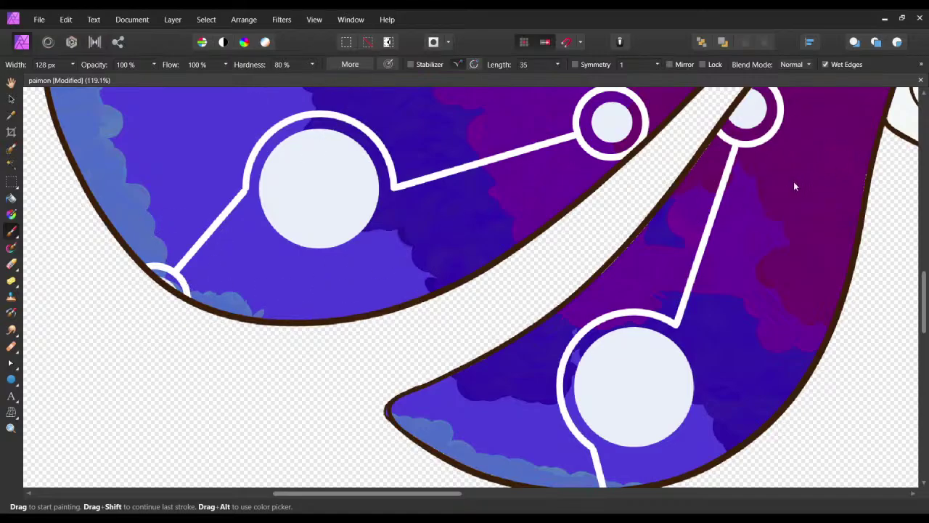
pyautogui.moveTo(748, 158)
pyautogui.mouseDown()
pyautogui.moveTo(652, 167)
pyautogui.moveTo(606, 222)
pyautogui.mouseUp()
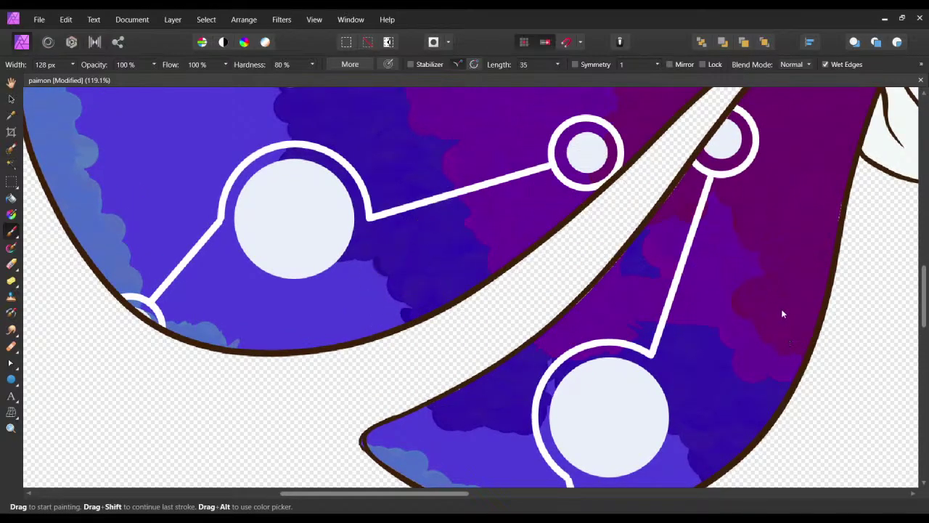
pyautogui.moveTo(654, 341)
pyautogui.mouseDown()
pyautogui.moveTo(548, 372)
pyautogui.moveTo(487, 404)
pyautogui.moveTo(425, 376)
pyautogui.mouseUp()
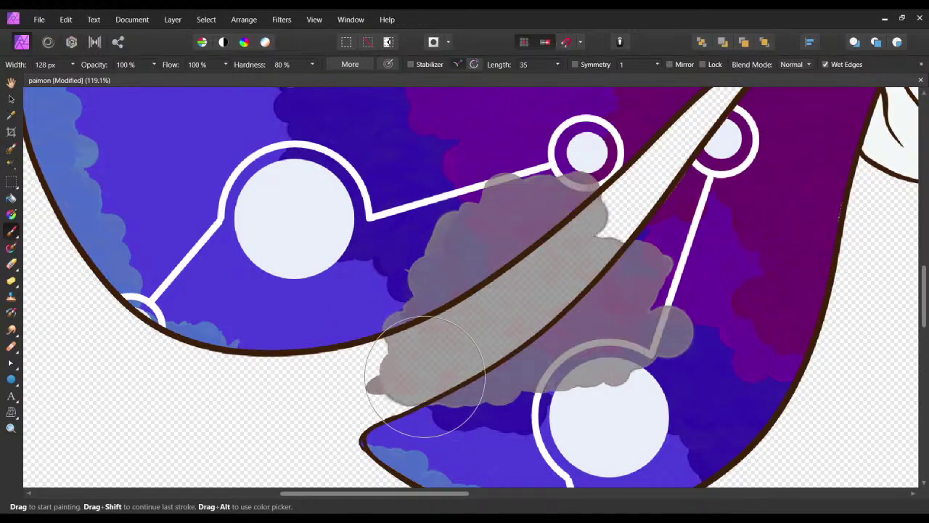
pyautogui.hotkey('ctrl', 'z')
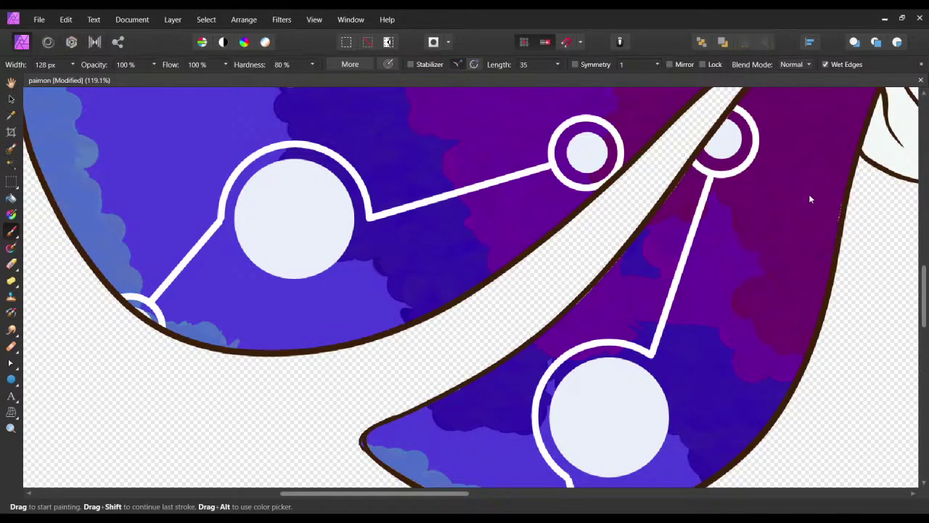
pyautogui.moveTo(285, 336); pyautogui.dragTo(499, 231)
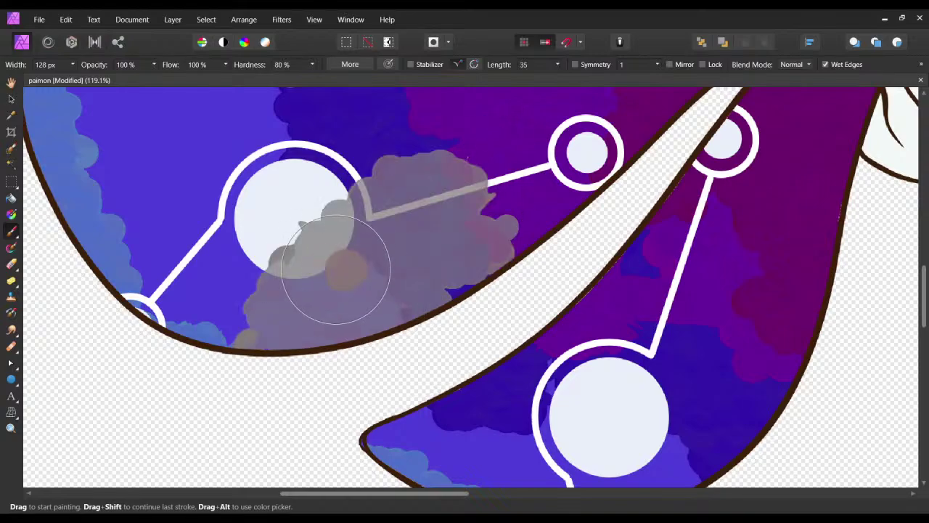
pyautogui.hotkey('ctrl', 'z')
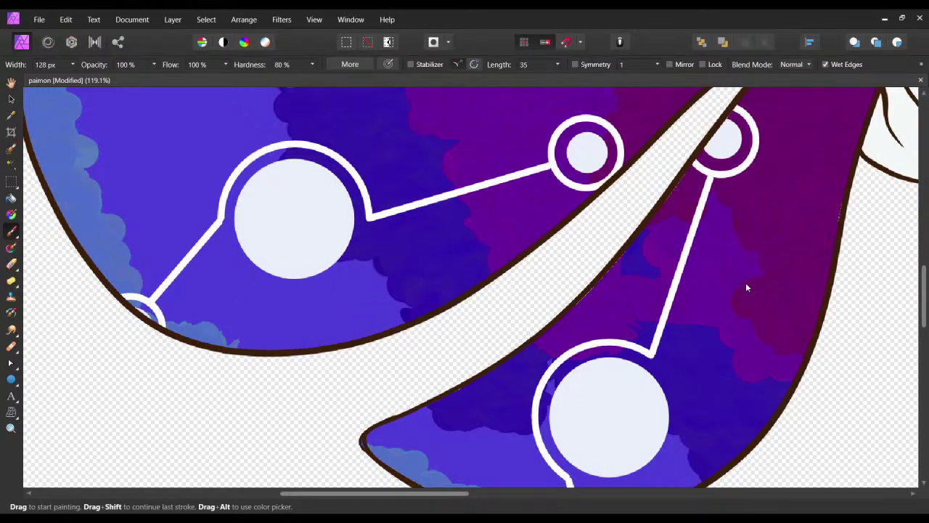
# Try scattering white specks beside the large arc and along the lower edge of the middle tail without wet edges.
pyautogui.moveTo(526, 199)
pyautogui.mouseDown()
pyautogui.moveTo(326, 322)
pyautogui.moveTo(494, 194)
pyautogui.moveTo(455, 216)
pyautogui.moveTo(394, 187)
pyautogui.mouseUp()
pyautogui.moveTo(461, 233); pyautogui.dragTo(497, 287)
pyautogui.hotkey('ctrl', 'z')
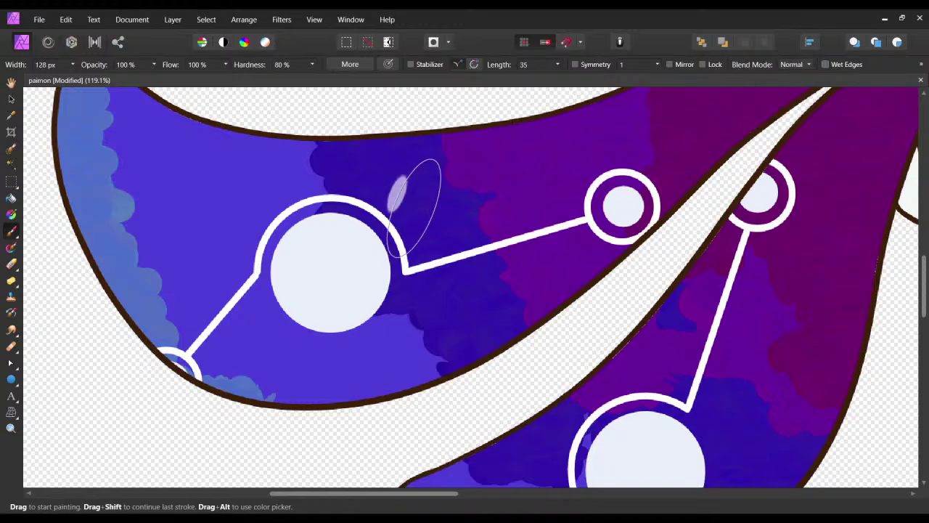
pyautogui.moveTo(434, 203); pyautogui.dragTo(507, 227)
pyautogui.hotkey('ctrl', 'z')
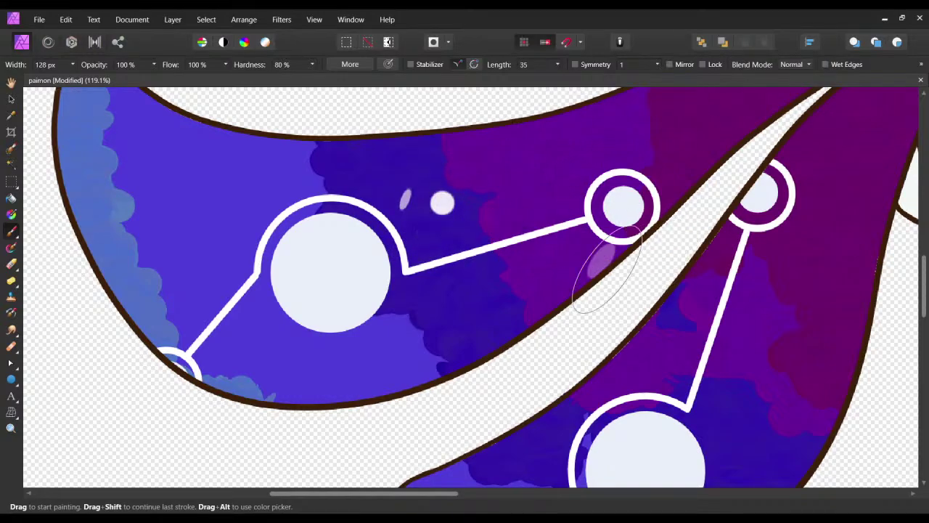
pyautogui.moveTo(457, 353); pyautogui.dragTo(384, 355)
pyautogui.moveTo(322, 344); pyautogui.dragTo(363, 385)
pyautogui.click(324, 352)
pyautogui.hotkey('ctrl', 'z')
pyautogui.hotkey('ctrl', 'z')
# Try single translucent white dabs on the blue end and beneath the large dot of the middle tail.
pyautogui.click(246, 294)
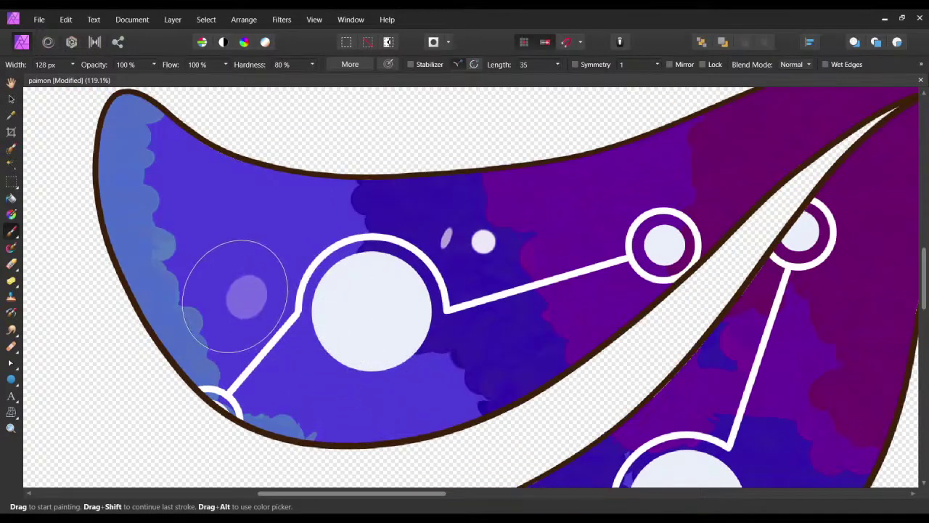
pyautogui.click(264, 321)
pyautogui.hotkey('ctrl', 'z')
pyautogui.click(221, 287)
pyautogui.hotkey('ctrl', 'z')
pyautogui.moveTo(191, 283); pyautogui.dragTo(138, 287)
pyautogui.click(392, 413)
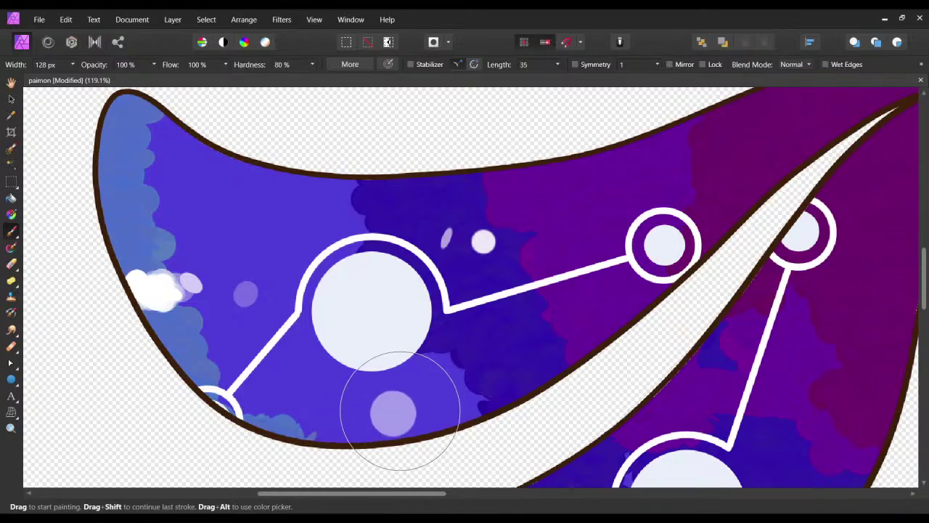
pyautogui.hotkey('ctrl', 'z')
pyautogui.hotkey('ctrl', 'z')
# Try more white dabs on the purple part of the middle tail around the connecting line and small ring.
pyautogui.moveTo(372, 418); pyautogui.dragTo(426, 420)
pyautogui.click(523, 312)
pyautogui.moveTo(550, 311); pyautogui.dragTo(528, 314)
pyautogui.hotkey('ctrl', 'z')
pyautogui.hotkey('ctrl', 'z')
pyautogui.click(514, 224)
pyautogui.hotkey('ctrl', 'z')
pyautogui.click(538, 203)
pyautogui.click(591, 300)
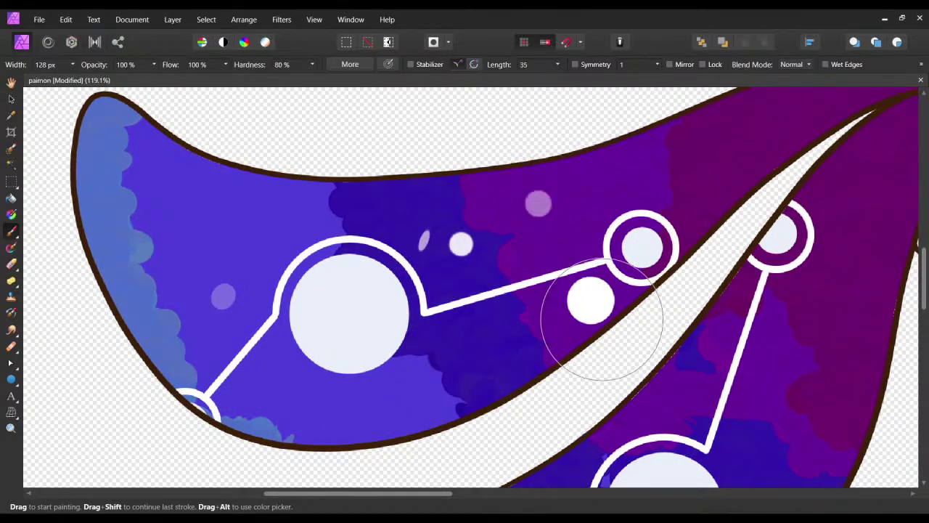
pyautogui.hotkey('ctrl', 'z')
pyautogui.moveTo(602, 321); pyautogui.dragTo(546, 343)
pyautogui.click(509, 357)
pyautogui.hotkey('ctrl', 'z')
# Undo all the white test specks on the middle tail and set the brush width to 32 px.
pyautogui.scroll(-5, 787, 102)
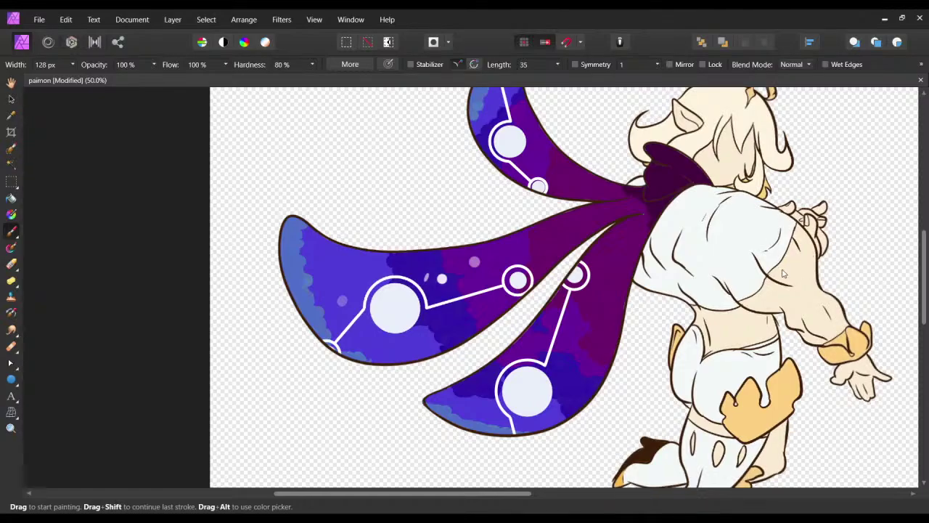
pyautogui.hotkey('ctrl', 'z')
pyautogui.hotkey('ctrl', 'z')
pyautogui.hotkey('ctrl', 'z')
pyautogui.hotkey('ctrl', 'z')
pyautogui.hotkey('ctrl', 'z')
pyautogui.hotkey('ctrl', 'z')
pyautogui.press(']')
pyautogui.press(']')
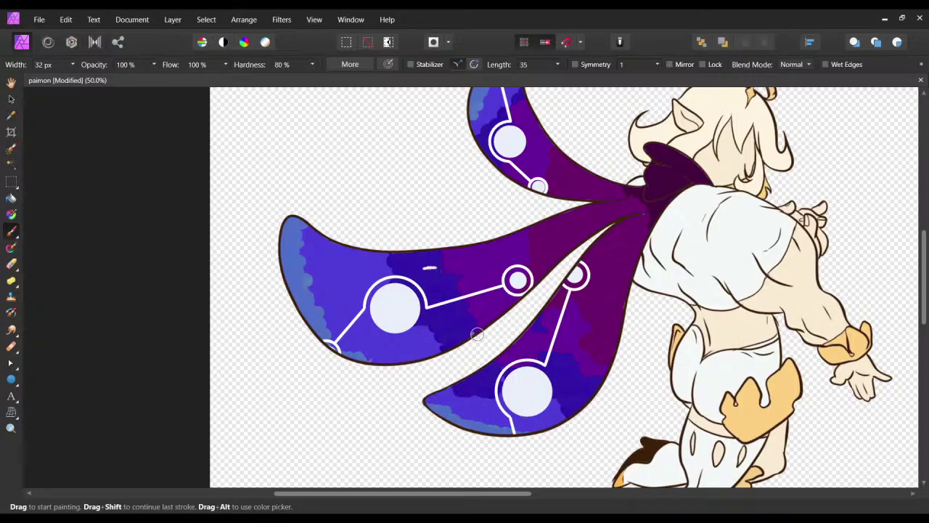
# Set the brush width to 64 px and dab white specks on the middle tail's blue end, purple area and around its large dot.
pyautogui.press(']')
pyautogui.moveTo(437, 329); pyautogui.dragTo(441, 334)
pyautogui.hotkey('ctrl', 'z')
pyautogui.moveTo(321, 297); pyautogui.dragTo(320, 294)
pyautogui.click(438, 331)
pyautogui.click(455, 267)
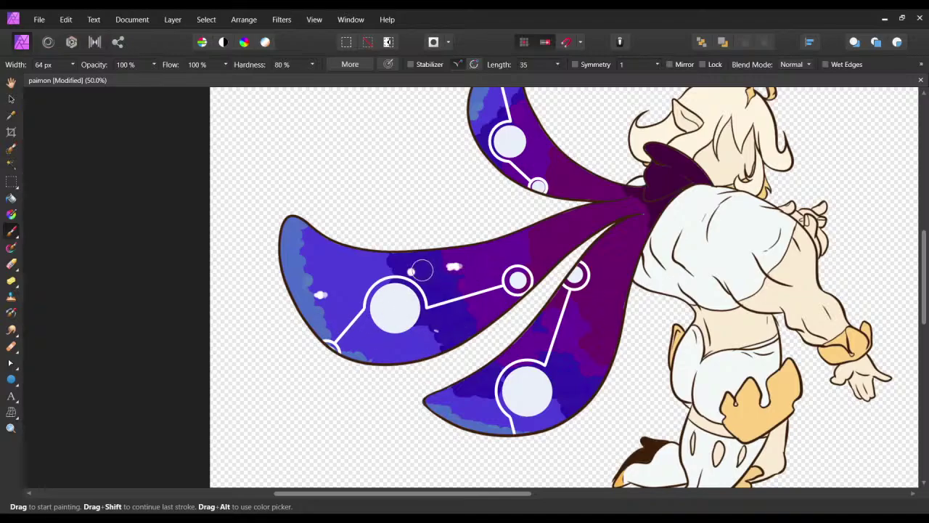
pyautogui.click(386, 258)
# Scatter white specks on the purple and blue parts of the upper tail and along the lower tail.
pyautogui.click(562, 172)
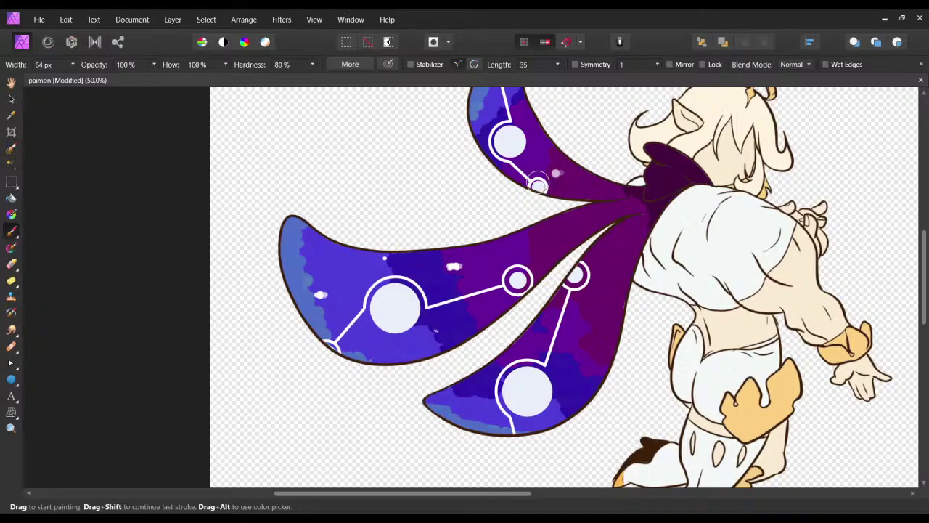
pyautogui.click(475, 110)
pyautogui.click(594, 340)
pyautogui.click(459, 394)
pyautogui.click(635, 246)
# Dab more white specks on all three tails, near where they join, on the collar and beside the lower tail's large dot.
pyautogui.click(549, 240)
pyautogui.click(573, 181)
pyautogui.click(528, 156)
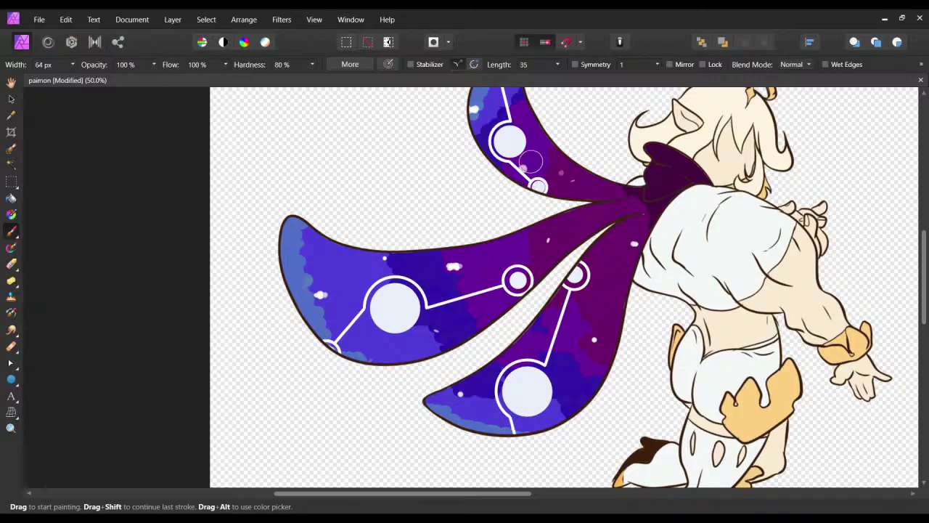
pyautogui.click(352, 269)
pyautogui.click(629, 206)
pyautogui.click(672, 184)
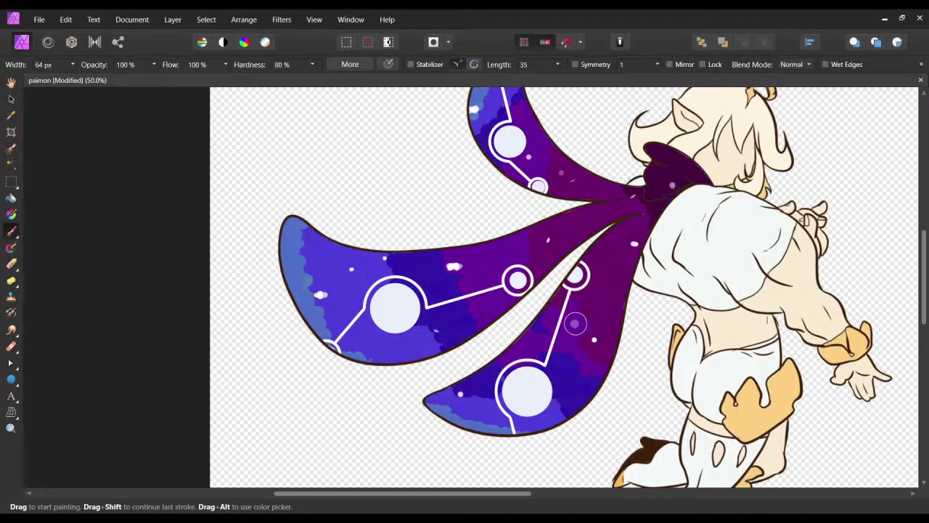
pyautogui.click(570, 395)
# Save the document with the white specks added to the scarf tails.
pyautogui.moveTo(577, 332); pyautogui.dragTo(535, 367)
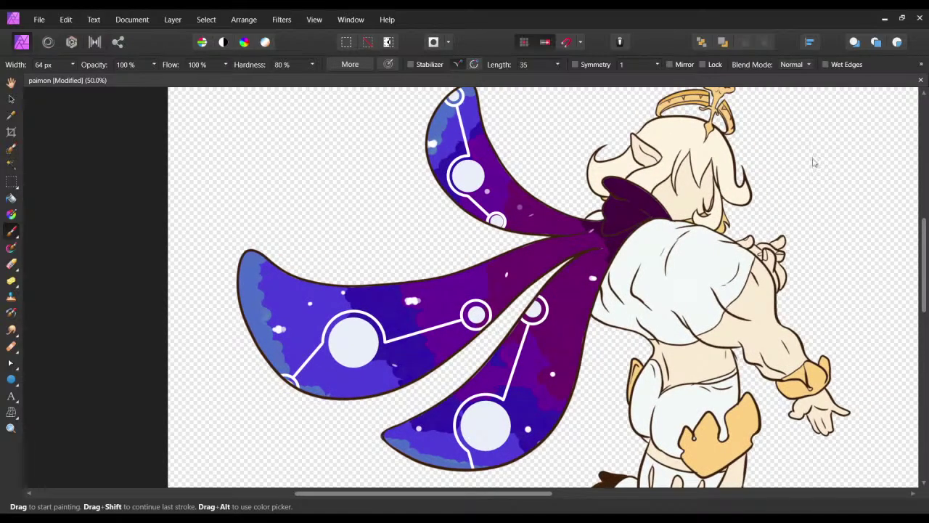
pyautogui.hotkey('ctrl', '+')
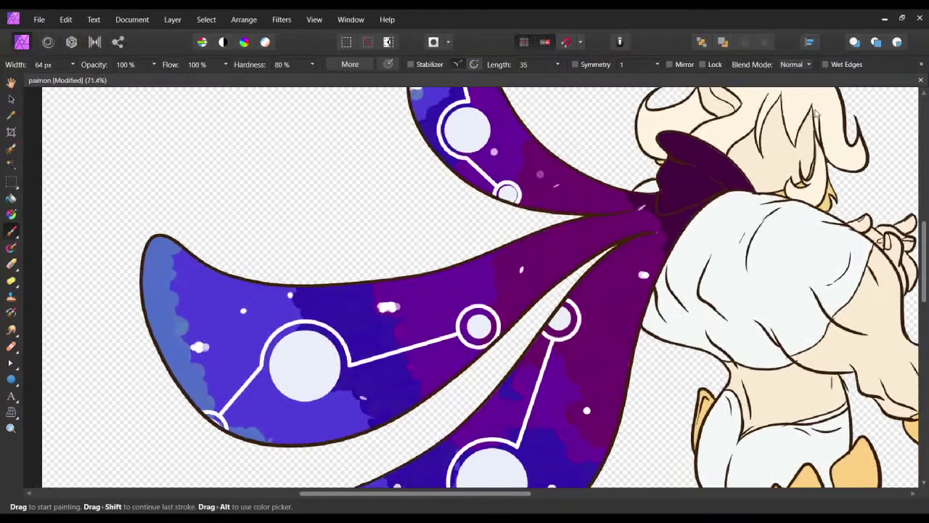
pyautogui.hotkey('ctrl', 's')
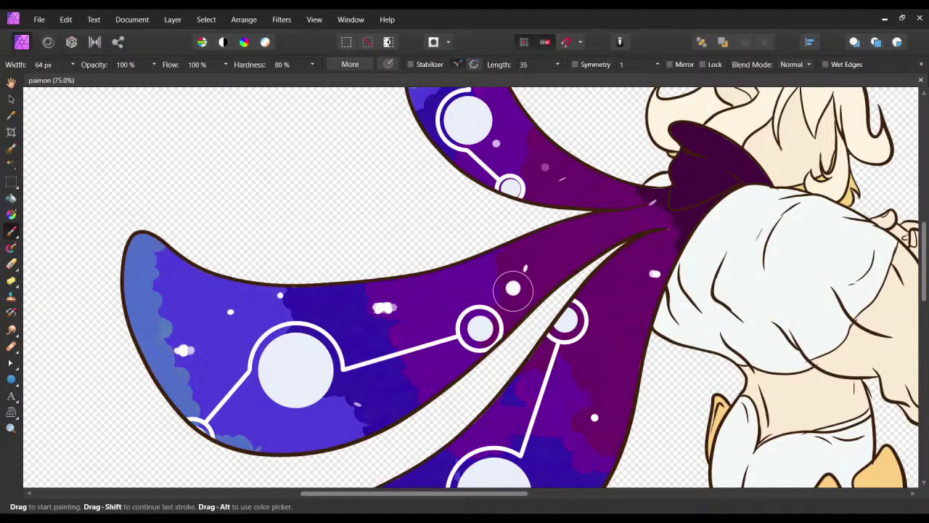
pyautogui.moveTo(514, 291); pyautogui.dragTo(438, 187)
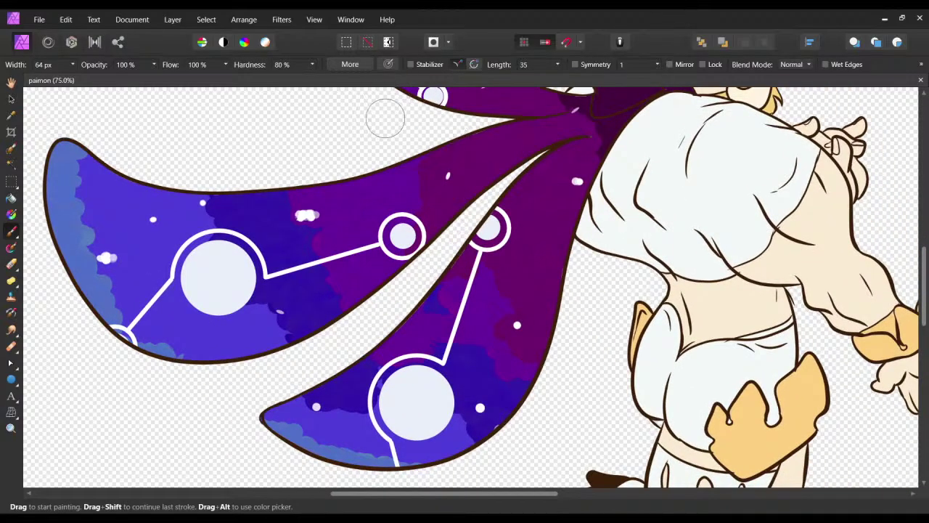
pyautogui.moveTo(573, 253); pyautogui.dragTo(413, 465)
pyautogui.moveTo(558, 322); pyautogui.dragTo(447, 397)
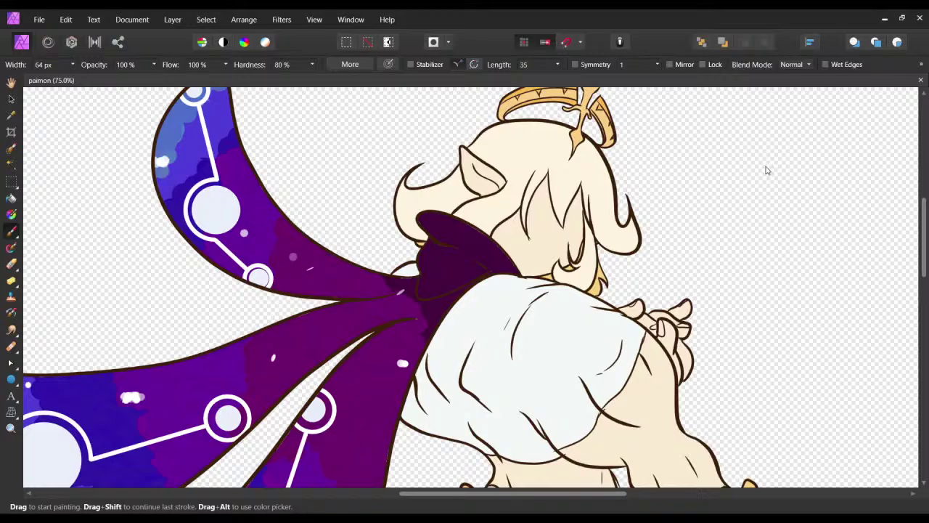
pyautogui.click(895, 170)
pyautogui.click(893, 169)
pyautogui.moveTo(526, 237)
pyautogui.mouseDown()
pyautogui.moveTo(489, 181)
pyautogui.moveTo(348, 290)
pyautogui.moveTo(609, 129)
pyautogui.moveTo(305, 320)
pyautogui.moveTo(324, 331)
pyautogui.moveTo(192, 401)
pyautogui.mouseUp()
pyautogui.hotkey('ctrl', 'z')
# Try flood-selecting the main hair area and the long lock beside the face at 40% tolerance in New mode.
pyautogui.moveTo(813, 114); pyautogui.dragTo(842, 117)
pyautogui.scroll(3, 840, 118)
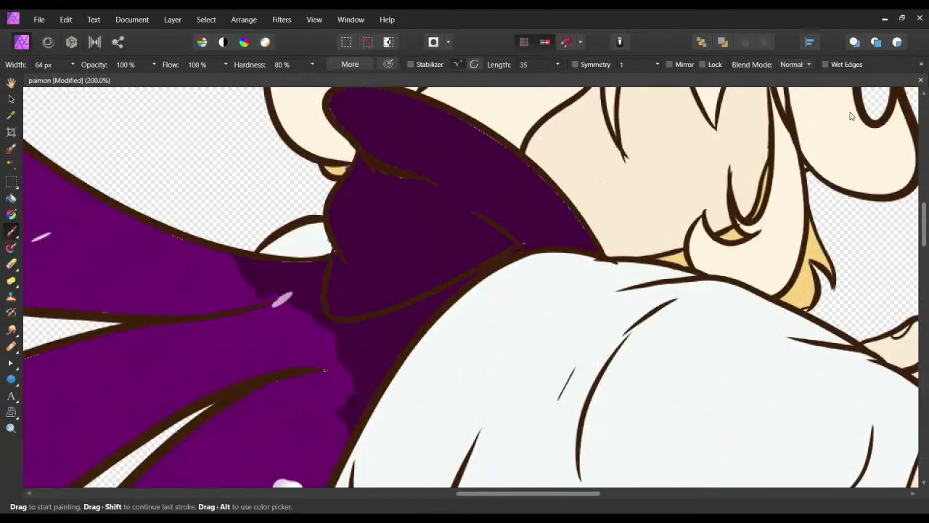
pyautogui.moveTo(585, 209); pyautogui.dragTo(341, 485)
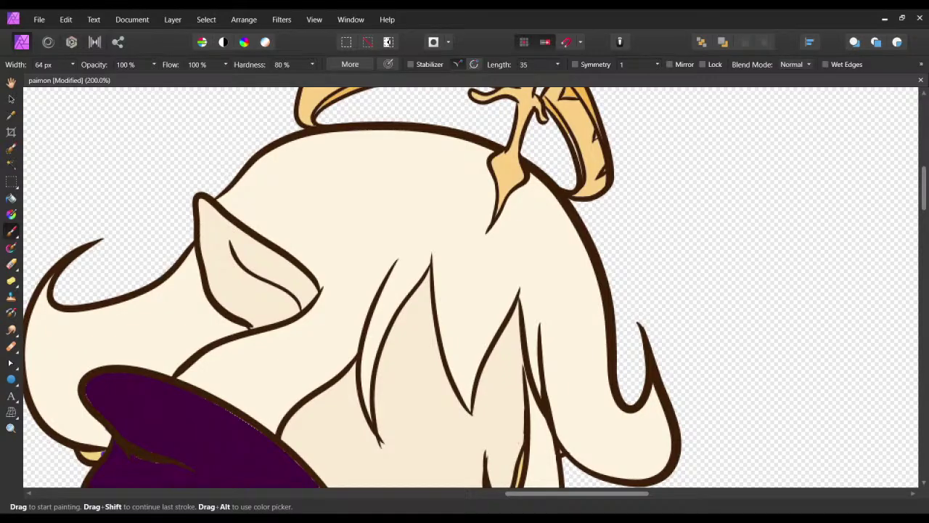
pyautogui.click(11, 165)
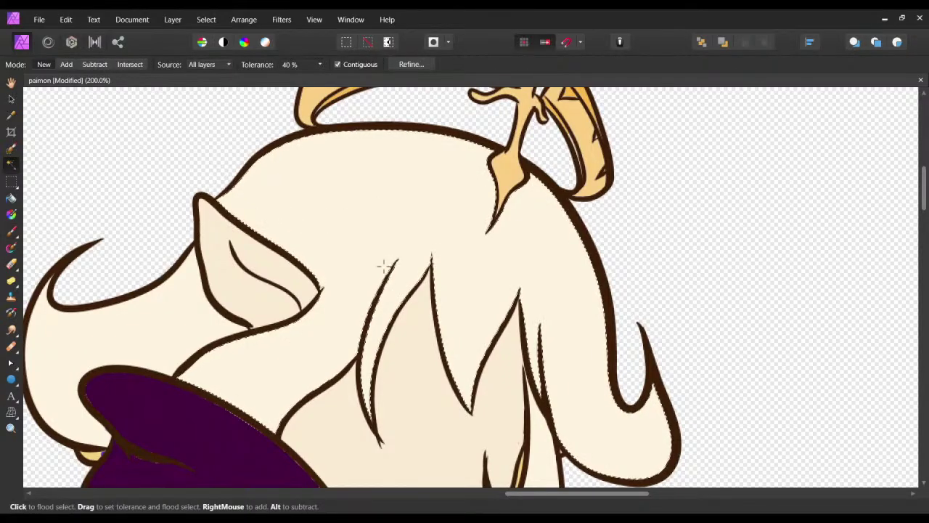
pyautogui.scroll(-3, 444, 243)
pyautogui.hscroll(-4, 443, 242)
pyautogui.click(514, 182)
pyautogui.hscroll(4, 515, 182)
pyautogui.scroll(1, 514, 182)
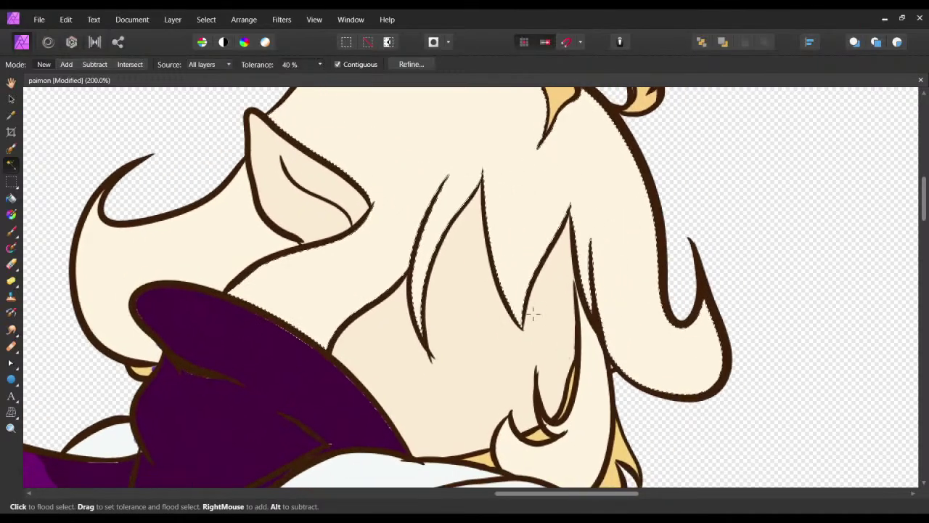
pyautogui.click(592, 386)
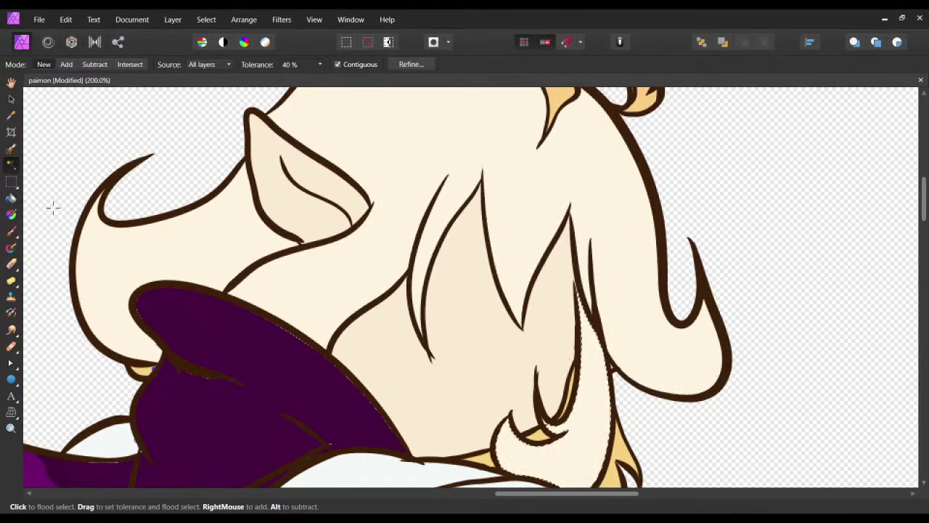
pyautogui.click(10, 231)
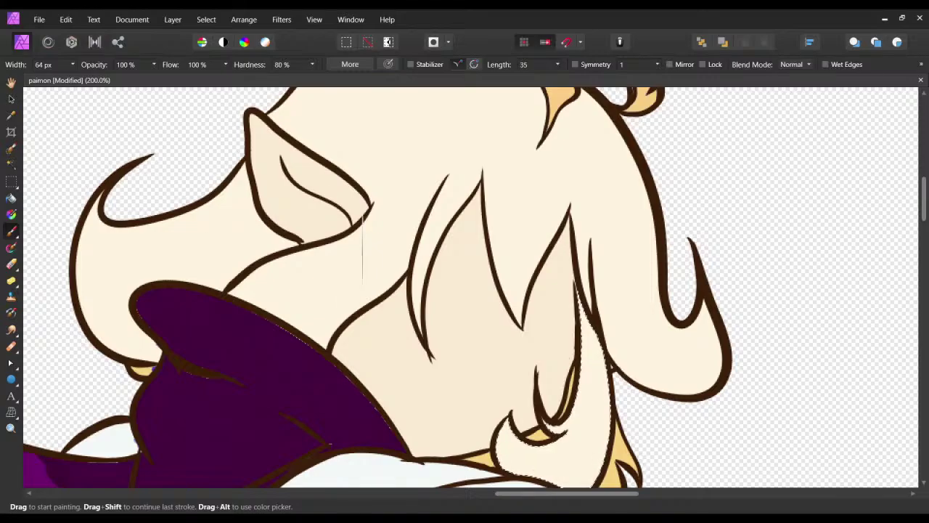
pyautogui.scroll(3, 361, 253)
pyautogui.hscroll(1, 361, 252)
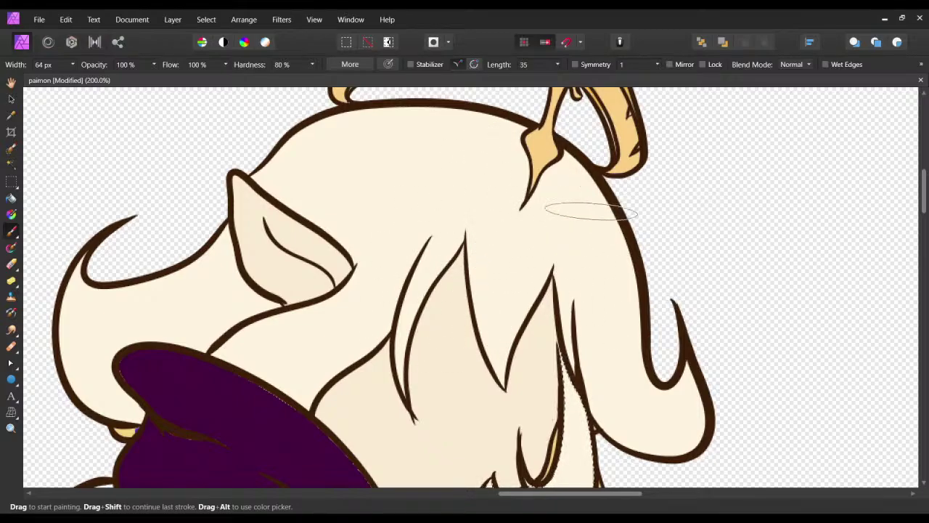
# Flood-select the main hair area and add the long lock beside the face to the selection using Add mode.
pyautogui.click(11, 165)
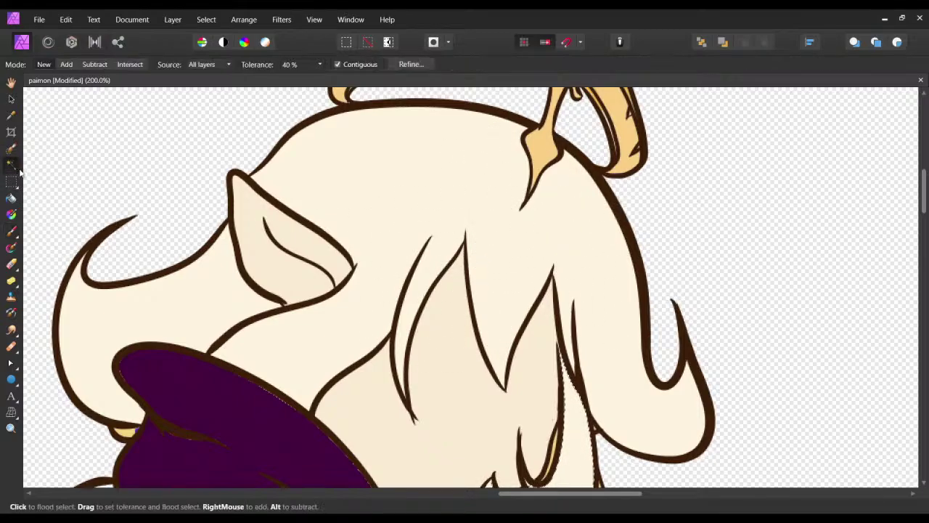
pyautogui.click(341, 178)
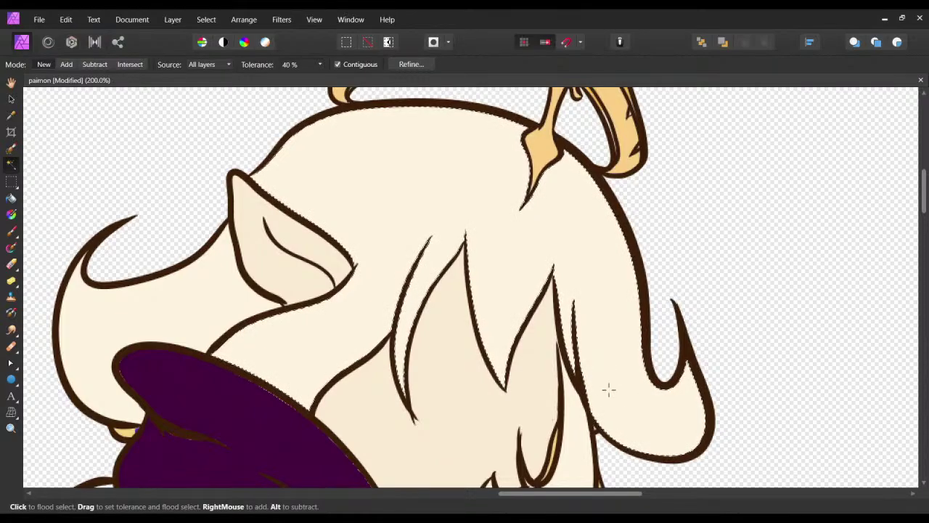
pyautogui.click(66, 64)
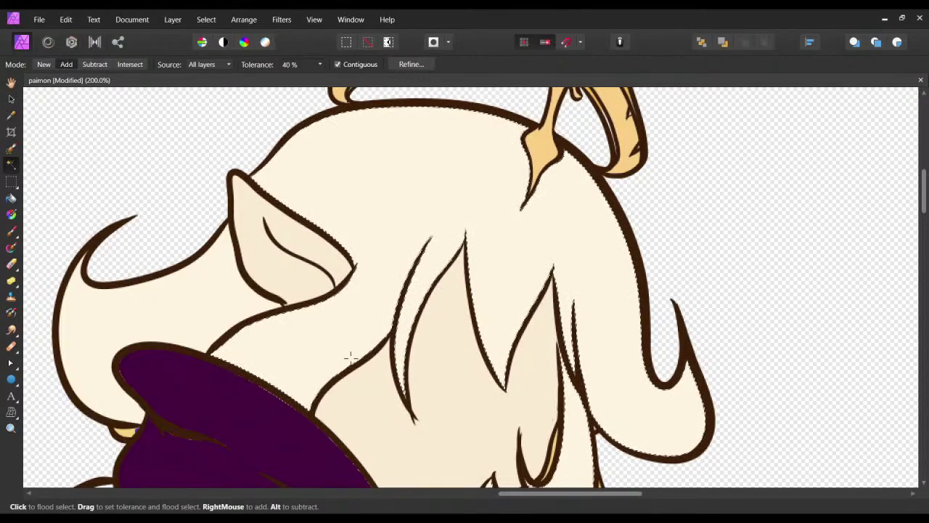
# Try painting white over the centre, crown and front locks of the selected hair with the 64 px brush.
pyautogui.click(11, 231)
pyautogui.moveTo(410, 185)
pyautogui.mouseDown()
pyautogui.moveTo(407, 235)
pyautogui.moveTo(370, 193)
pyautogui.moveTo(407, 197)
pyautogui.mouseUp()
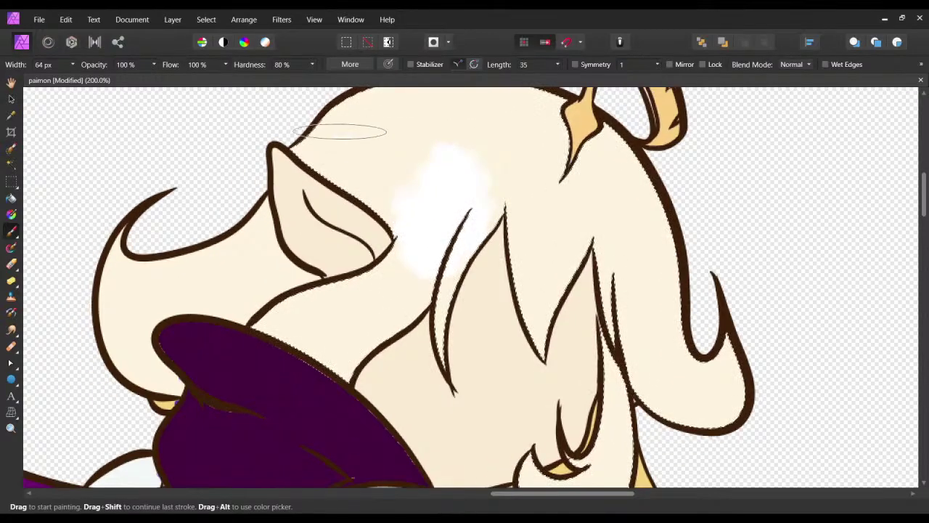
pyautogui.hotkey('ctrl', 'z')
pyautogui.moveTo(343, 116)
pyautogui.mouseDown()
pyautogui.moveTo(395, 189)
pyautogui.moveTo(415, 381)
pyautogui.moveTo(404, 248)
pyautogui.moveTo(416, 166)
pyautogui.moveTo(450, 252)
pyautogui.moveTo(424, 272)
pyautogui.moveTo(423, 251)
pyautogui.moveTo(373, 218)
pyautogui.moveTo(465, 201)
pyautogui.mouseUp()
pyautogui.hotkey('ctrl', 'z')
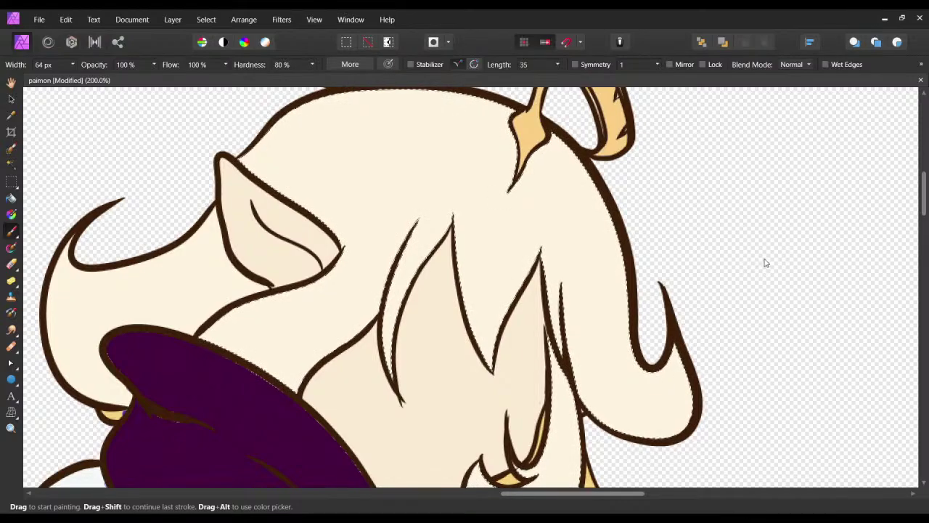
pyautogui.moveTo(321, 123)
pyautogui.mouseDown()
pyautogui.moveTo(288, 128)
pyautogui.moveTo(336, 98)
pyautogui.moveTo(285, 160)
pyautogui.moveTo(267, 226)
pyautogui.moveTo(351, 200)
pyautogui.moveTo(382, 242)
pyautogui.moveTo(400, 224)
pyautogui.moveTo(448, 228)
pyautogui.moveTo(513, 263)
pyautogui.moveTo(571, 320)
pyautogui.mouseUp()
pyautogui.scroll(-2, 622, 311)
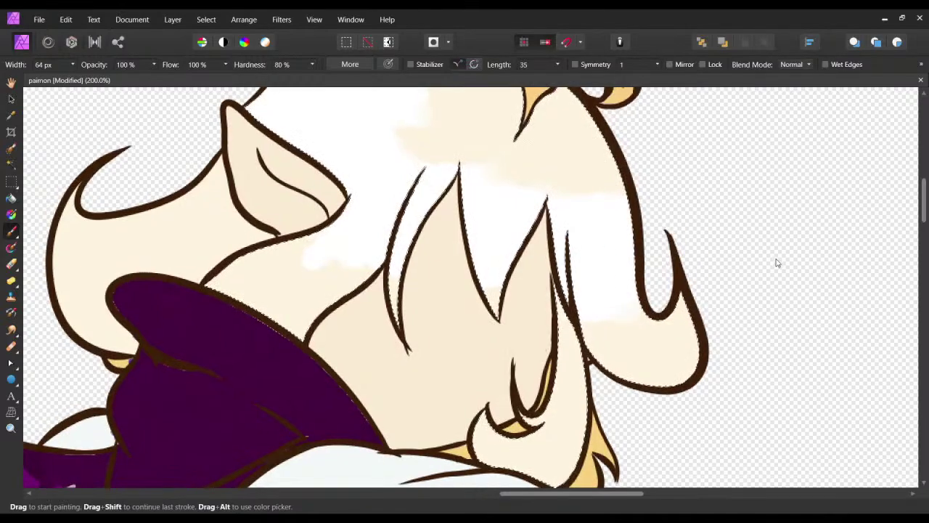
pyautogui.hotkey('ctrl', 'z')
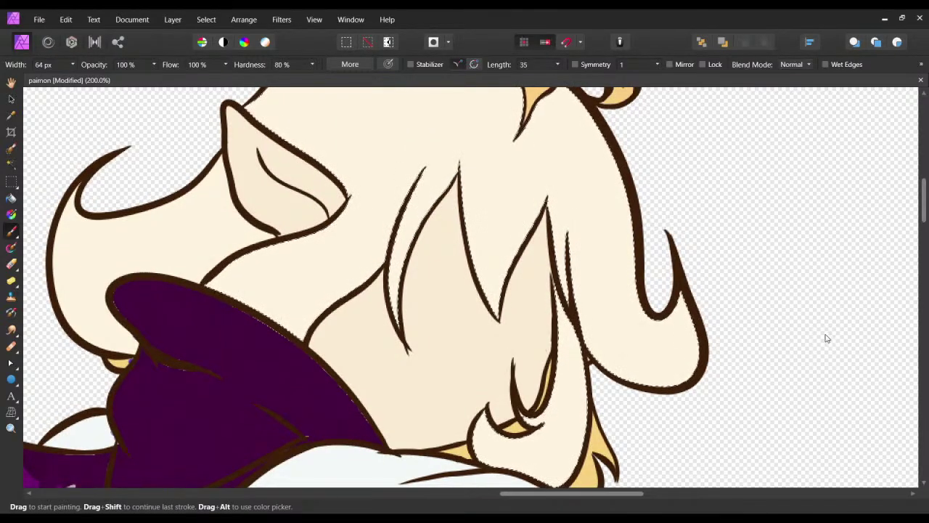
# Try painting white along the top of the hair, from above the ear past the headpiece and down the far side.
pyautogui.moveTo(561, 226)
pyautogui.mouseDown()
pyautogui.moveTo(537, 282)
pyautogui.moveTo(601, 249)
pyautogui.mouseUp()
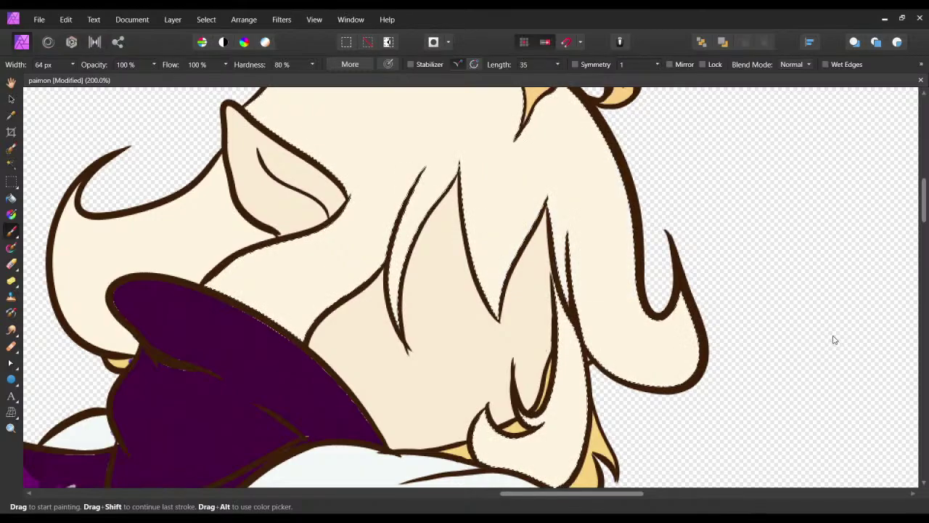
pyautogui.moveTo(592, 218)
pyautogui.mouseDown()
pyautogui.moveTo(606, 313)
pyautogui.moveTo(646, 285)
pyautogui.mouseUp()
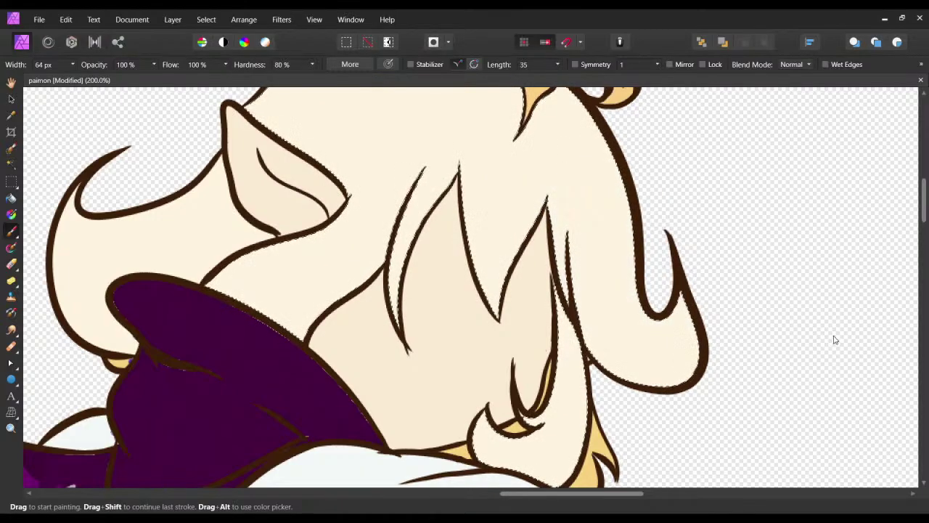
pyautogui.moveTo(544, 180)
pyautogui.mouseDown()
pyautogui.moveTo(540, 241)
pyautogui.moveTo(429, 170)
pyautogui.moveTo(461, 230)
pyautogui.mouseUp()
pyautogui.moveTo(456, 270); pyautogui.dragTo(535, 350)
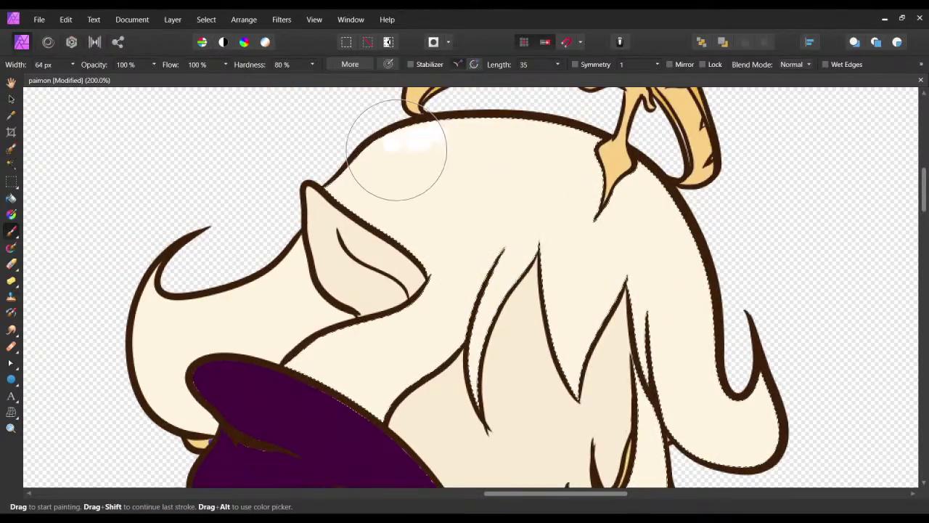
pyautogui.moveTo(471, 128)
pyautogui.mouseDown()
pyautogui.moveTo(345, 154)
pyautogui.moveTo(606, 120)
pyautogui.moveTo(383, 162)
pyautogui.moveTo(579, 109)
pyautogui.moveTo(399, 187)
pyautogui.mouseUp()
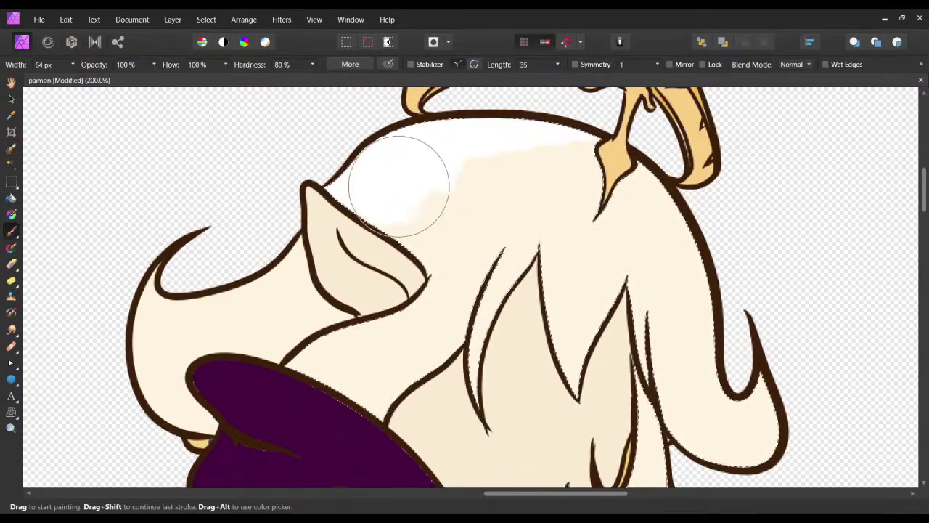
pyautogui.moveTo(606, 156); pyautogui.dragTo(716, 260)
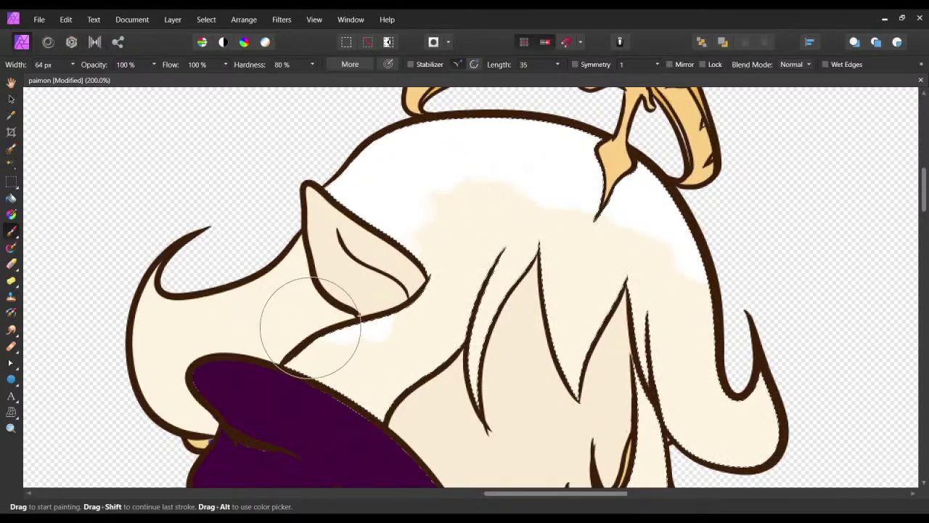
# Add the hair section behind the ear to the selection with the Flood Select tool at 40% tolerance.
pyautogui.click(10, 147)
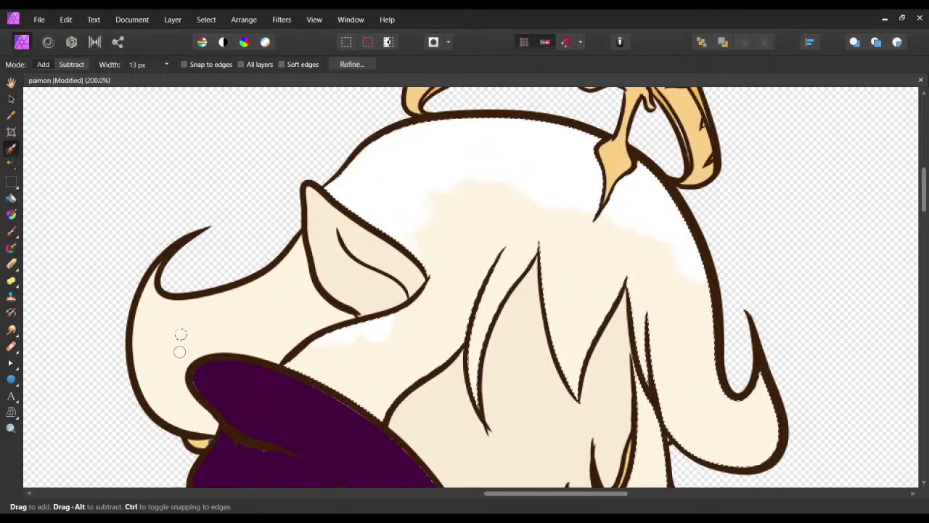
pyautogui.click(11, 166)
pyautogui.click(266, 321)
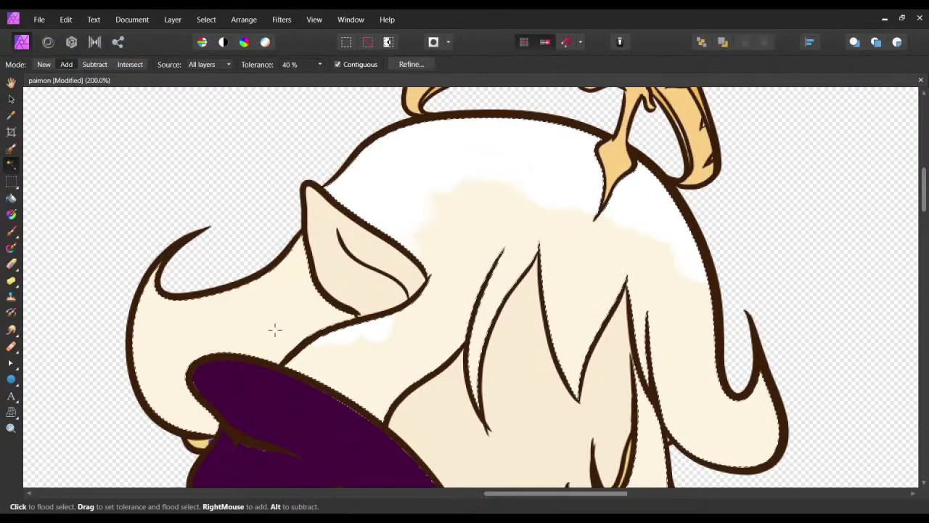
# Try extending the white over the hair behind the ear, the middle of the head and the upper front locks.
pyautogui.click(12, 232)
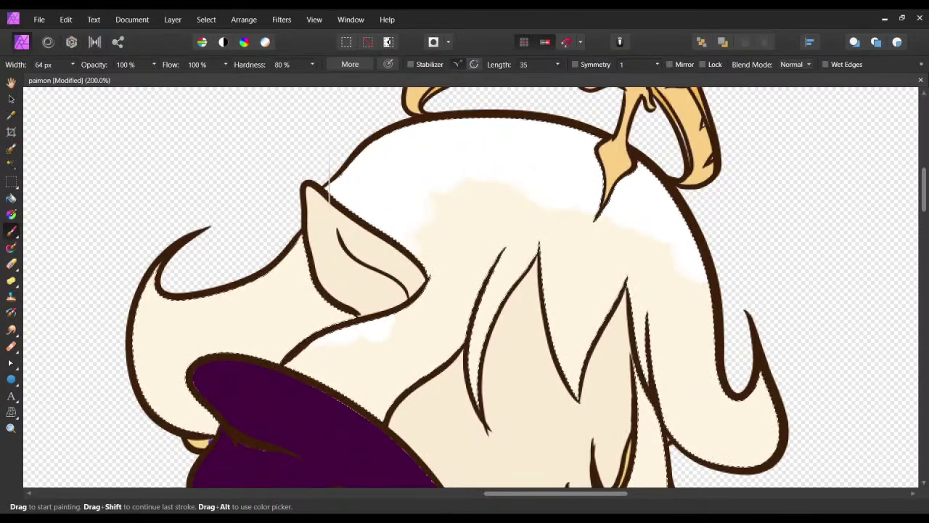
pyautogui.moveTo(247, 263); pyautogui.dragTo(282, 278)
pyautogui.moveTo(436, 218)
pyautogui.mouseDown()
pyautogui.moveTo(419, 274)
pyautogui.moveTo(438, 213)
pyautogui.moveTo(461, 220)
pyautogui.moveTo(504, 182)
pyautogui.moveTo(595, 225)
pyautogui.moveTo(652, 329)
pyautogui.mouseUp()
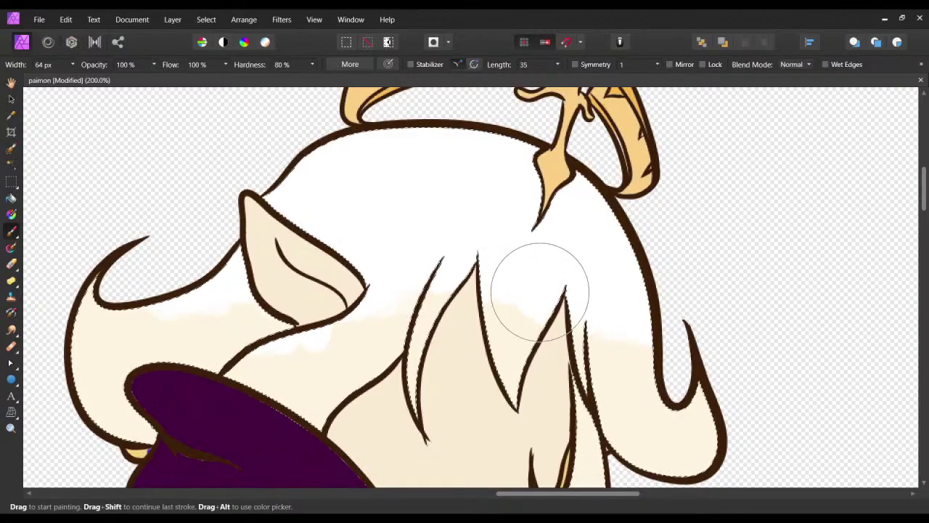
pyautogui.scroll(-3, 446, 291)
pyautogui.moveTo(610, 218)
pyautogui.mouseDown()
pyautogui.moveTo(614, 247)
pyautogui.moveTo(586, 196)
pyautogui.moveTo(661, 253)
pyautogui.mouseUp()
pyautogui.moveTo(413, 255); pyautogui.dragTo(506, 322)
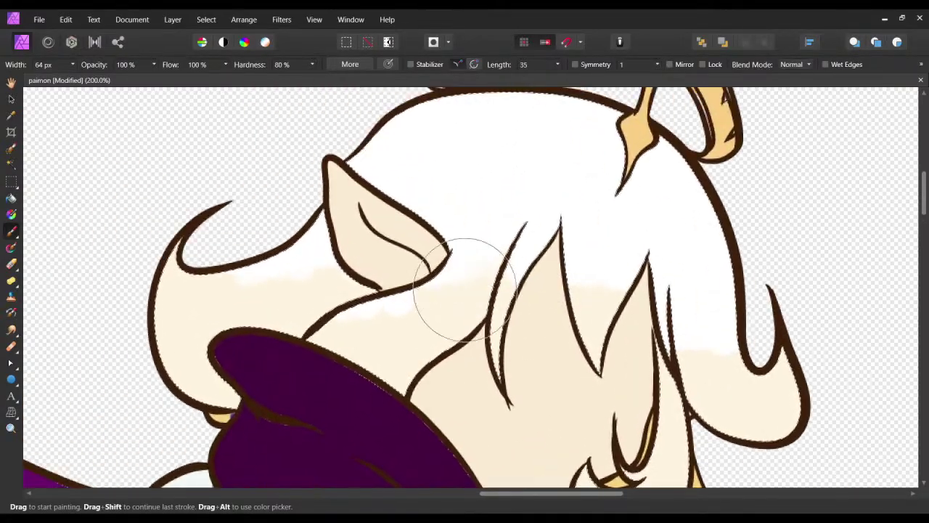
pyautogui.moveTo(467, 289)
pyautogui.mouseDown()
pyautogui.moveTo(434, 272)
pyautogui.moveTo(413, 311)
pyautogui.moveTo(481, 241)
pyautogui.moveTo(521, 256)
pyautogui.moveTo(440, 258)
pyautogui.mouseUp()
# Undo all the white brush strokes painted on the hair.
pyautogui.hotkey('ctrl', 'z')
pyautogui.hotkey('ctrl', 'z')
pyautogui.hotkey('ctrl', 'z')
pyautogui.hotkey('ctrl', 'z')
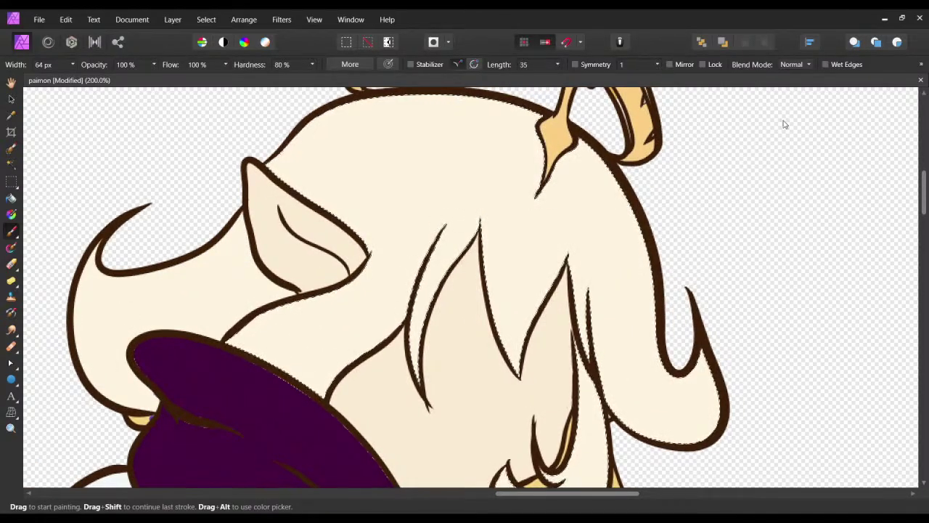
# Try painting white with wet edges over the crown, around the headpiece and down the far side of the hair.
pyautogui.moveTo(610, 191); pyautogui.dragTo(620, 207)
pyautogui.moveTo(512, 198); pyautogui.dragTo(478, 188)
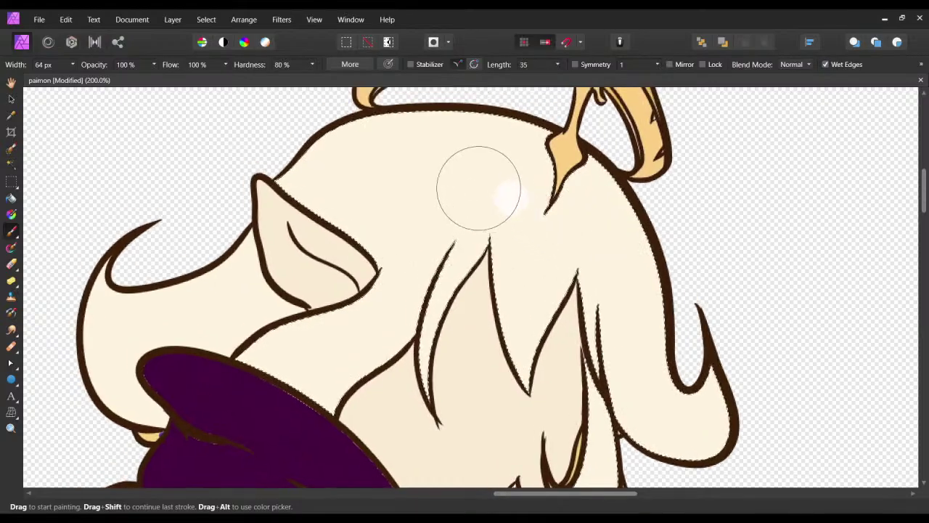
pyautogui.moveTo(328, 149); pyautogui.dragTo(408, 92)
pyautogui.moveTo(322, 140)
pyautogui.mouseDown()
pyautogui.moveTo(385, 100)
pyautogui.moveTo(446, 109)
pyautogui.moveTo(230, 190)
pyautogui.moveTo(501, 109)
pyautogui.mouseUp()
pyautogui.moveTo(363, 136); pyautogui.dragTo(554, 123)
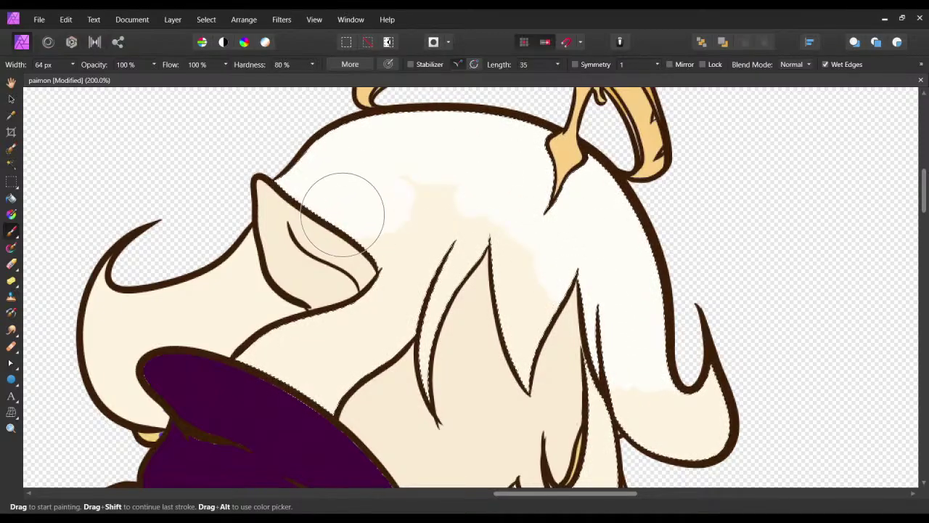
pyautogui.moveTo(329, 312); pyautogui.dragTo(319, 307)
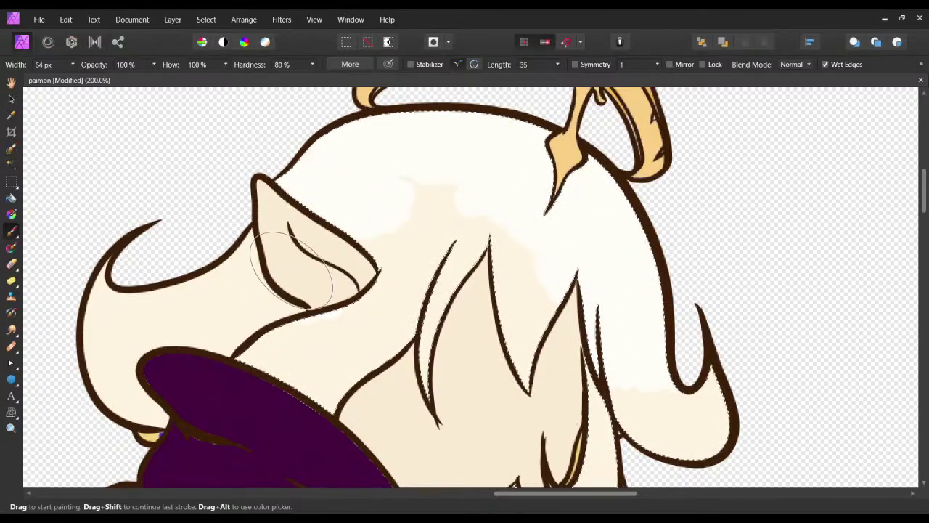
pyautogui.hotkey('ctrl', 'z')
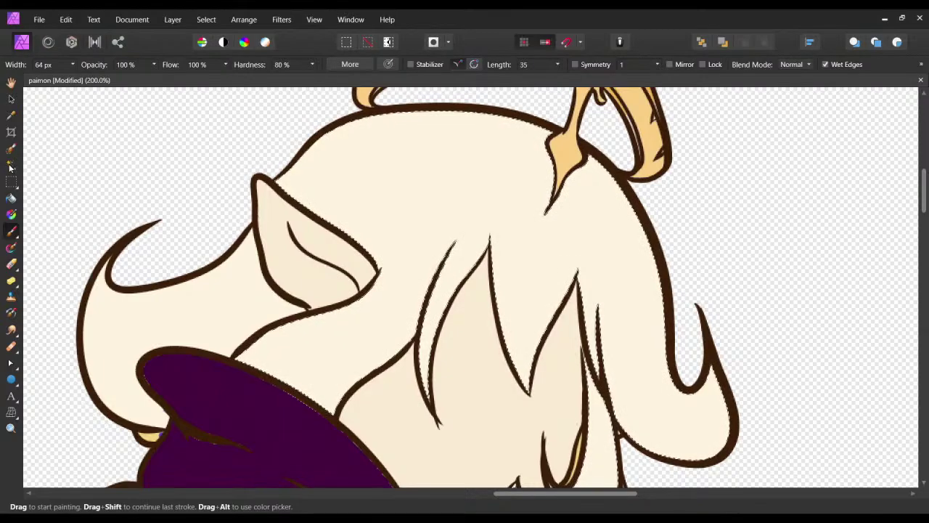
# Add the curled hair lock behind the ear to the selection and paint the hair white, leaving the lock tips cream.
pyautogui.click(11, 166)
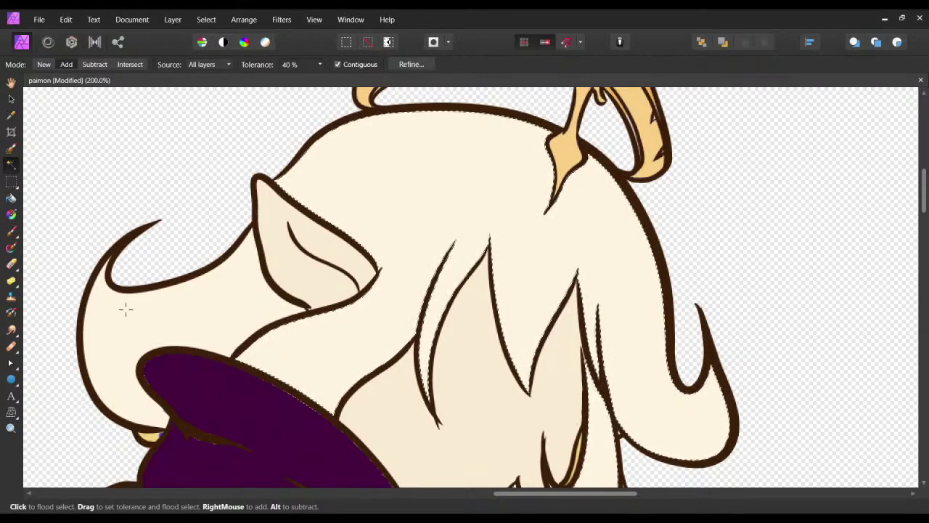
pyautogui.click(12, 232)
pyautogui.moveTo(288, 223); pyautogui.dragTo(290, 240)
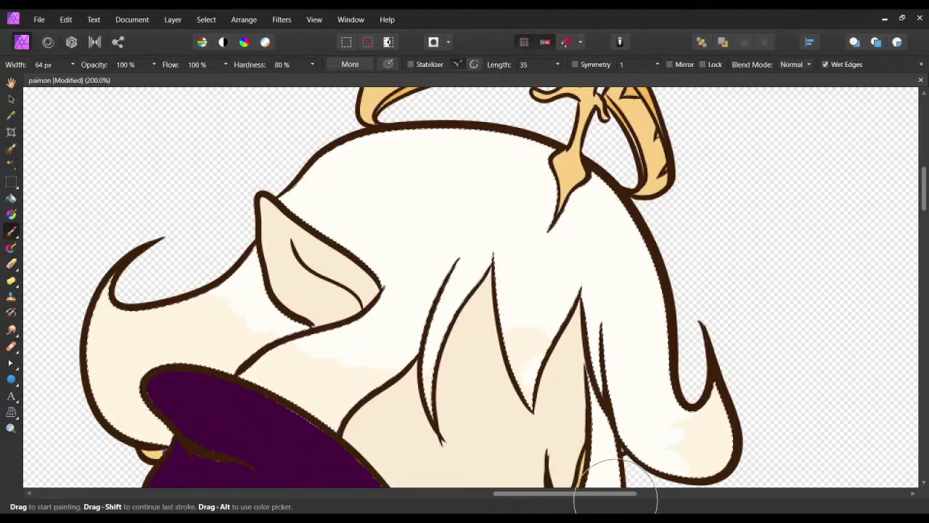
pyautogui.moveTo(583, 416)
pyautogui.mouseDown()
pyautogui.moveTo(499, 303)
pyautogui.moveTo(529, 343)
pyautogui.mouseUp()
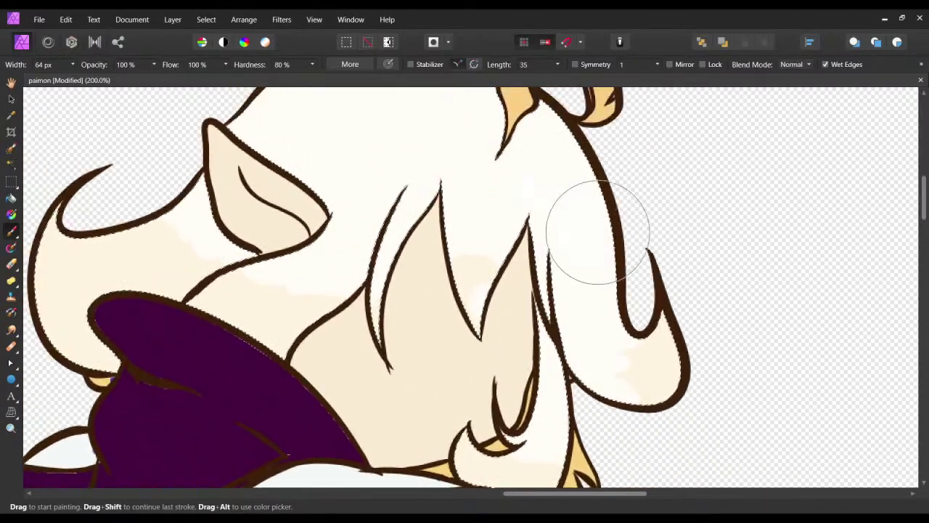
pyautogui.scroll(-2, 573, 280)
pyautogui.scroll(2, 781, 116)
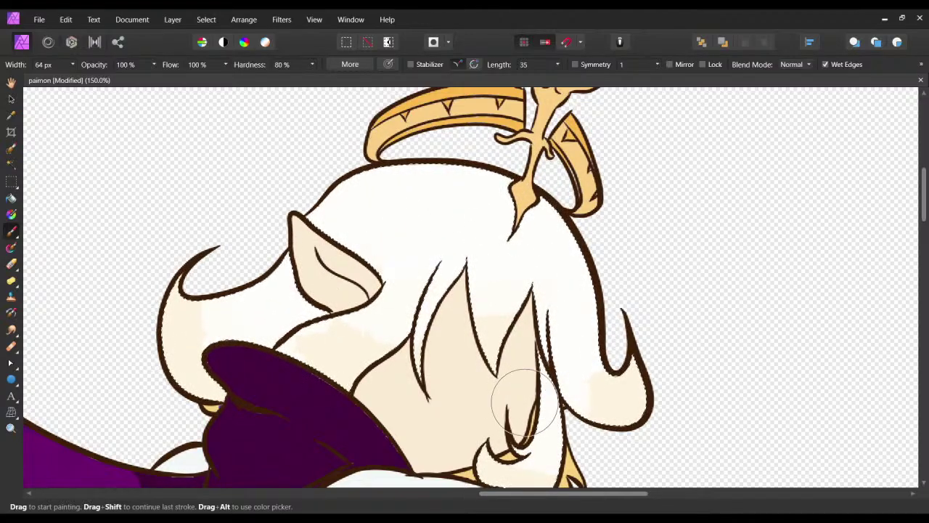
# Clear the hair selection and save the document.
pyautogui.hotkey('ctrl', 's')
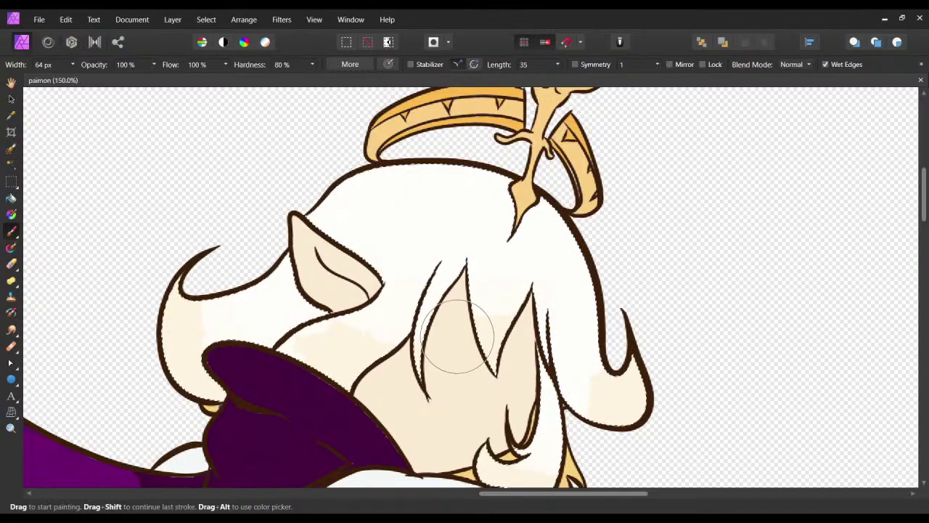
pyautogui.moveTo(464, 336)
pyautogui.mouseDown()
pyautogui.moveTo(465, 312)
pyautogui.moveTo(421, 203)
pyautogui.mouseUp()
pyautogui.moveTo(429, 308)
pyautogui.mouseDown()
pyautogui.moveTo(460, 352)
pyautogui.moveTo(480, 250)
pyautogui.mouseUp()
pyautogui.hotkey('ctrl', 'd')
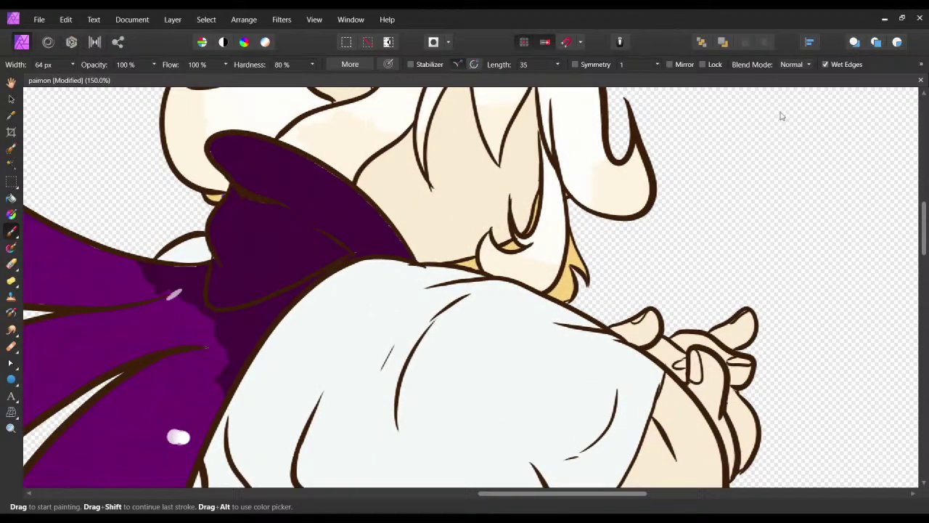
pyautogui.hotkey('ctrl', '-')
pyautogui.hotkey('ctrl', '-')
pyautogui.scroll(2, 743, 160)
pyautogui.hotkey('ctrl', 's')
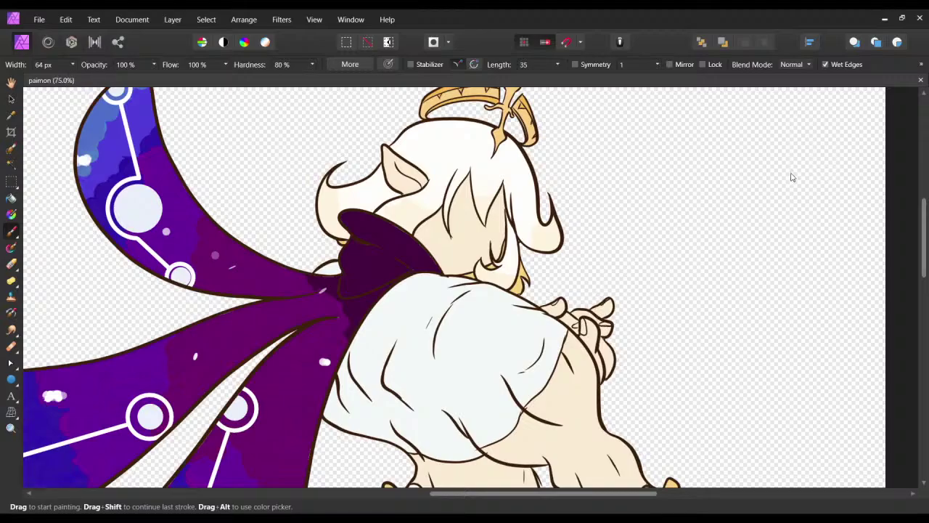
# Examine the white hair highlights on the head at several zoom levels.
pyautogui.moveTo(637, 322)
pyautogui.mouseDown()
pyautogui.moveTo(616, 271)
pyautogui.moveTo(610, 334)
pyautogui.mouseUp()
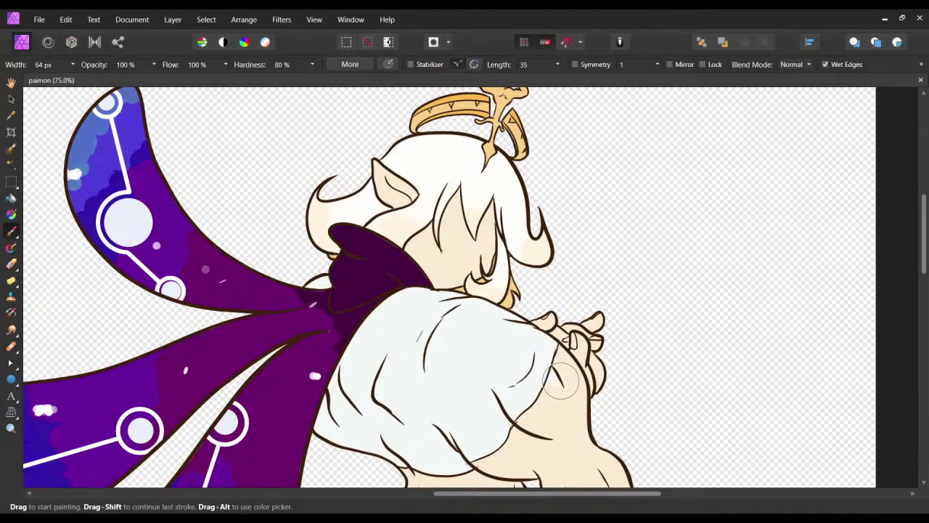
pyautogui.moveTo(558, 373); pyautogui.dragTo(577, 403)
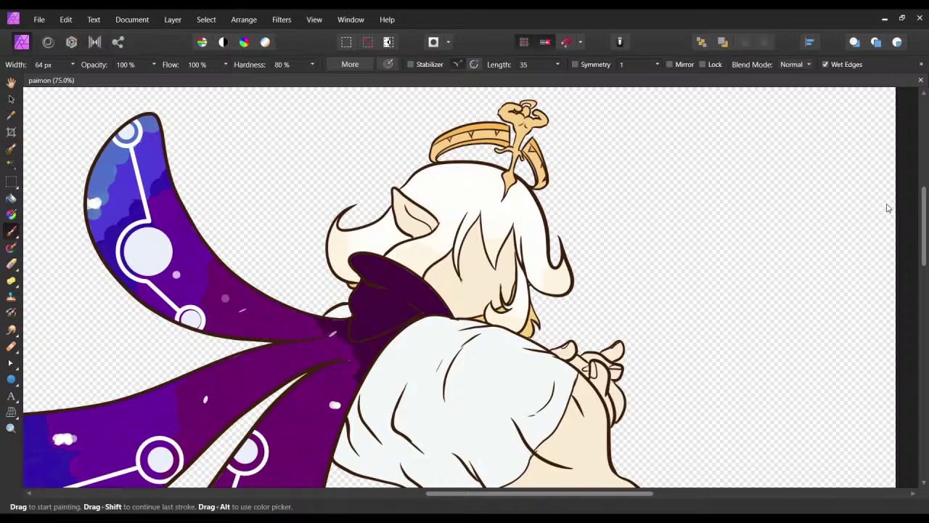
pyautogui.click(886, 209)
pyautogui.hotkey('ctrl', '+')
pyautogui.hotkey('ctrl', '+')
pyautogui.hotkey('ctrl', '+')
pyautogui.hotkey('ctrl', '+')
pyautogui.hotkey('ctrl', '+')
pyautogui.hotkey('ctrl', '+')
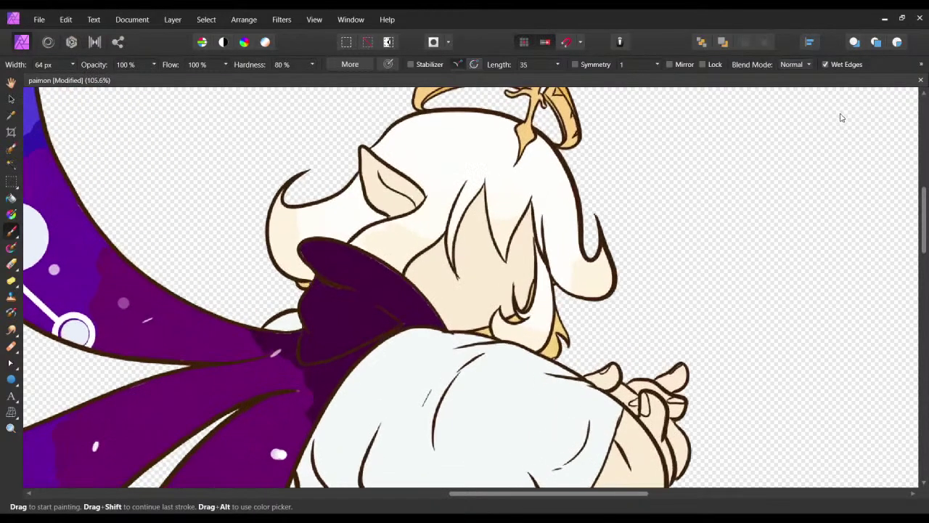
pyautogui.hotkey('ctrl', '-')
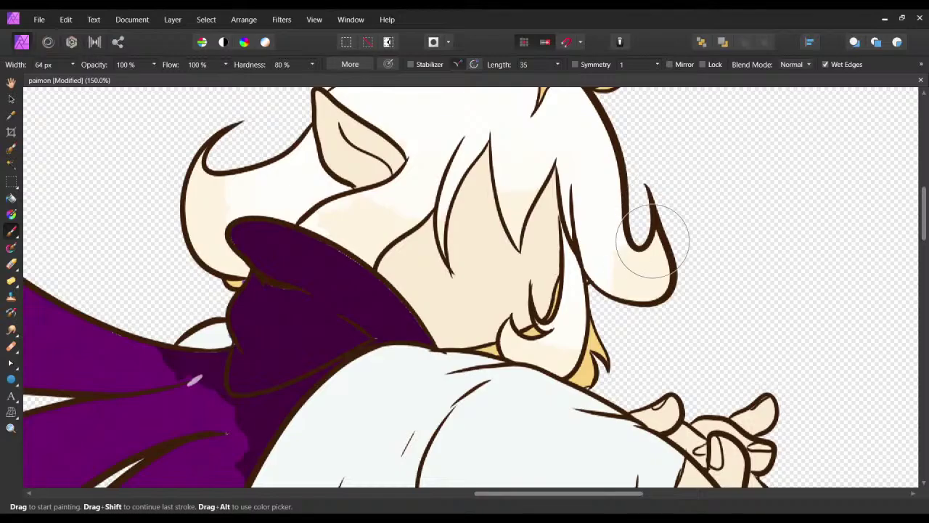
pyautogui.scroll(3, 780, 160)
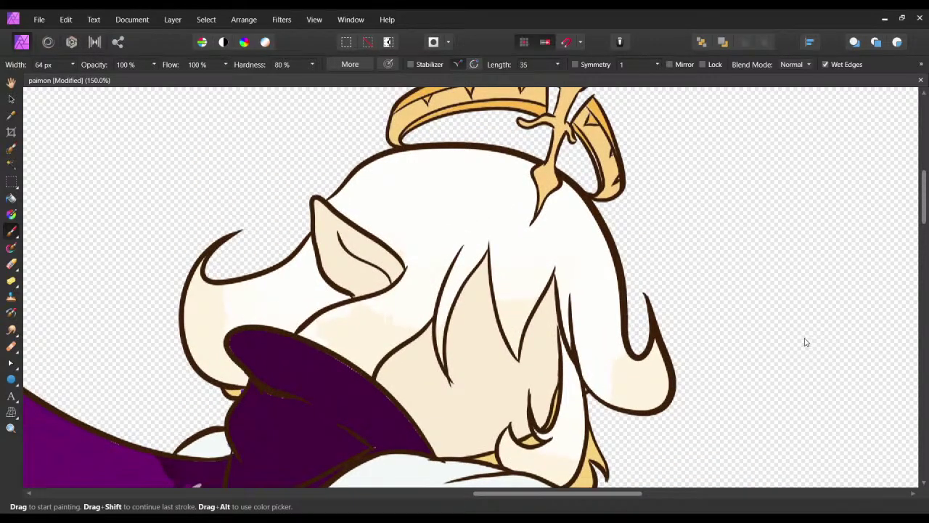
pyautogui.moveTo(600, 290)
pyautogui.mouseDown()
pyautogui.moveTo(598, 315)
pyautogui.moveTo(573, 321)
pyautogui.mouseUp()
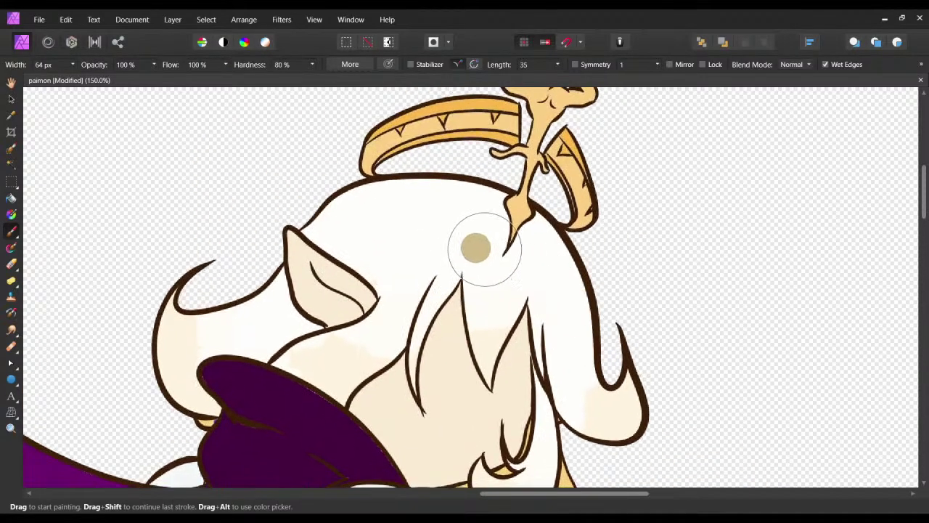
# Select the main hair area with the Flood Select tool at 40% tolerance and switch to the Paint Brush.
pyautogui.scroll(-1, 330, 276)
pyautogui.hscroll(-1, 331, 276)
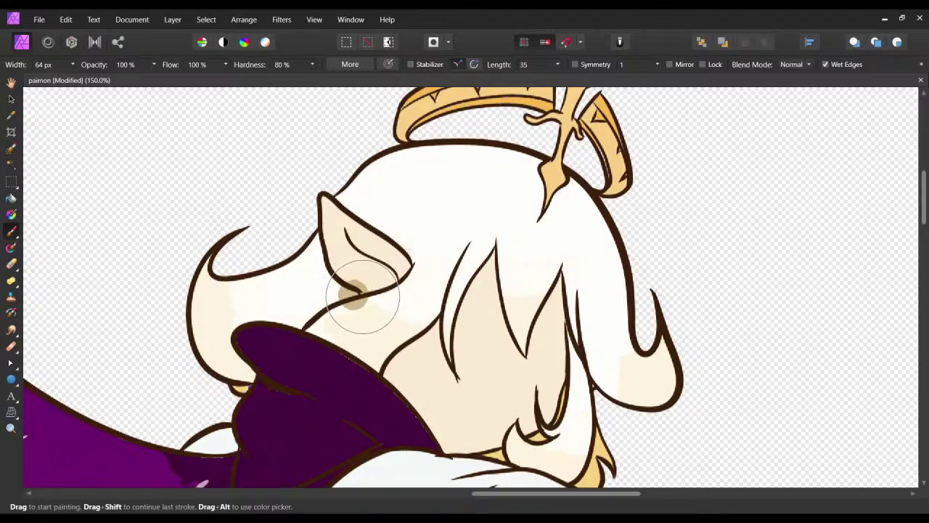
pyautogui.click(12, 164)
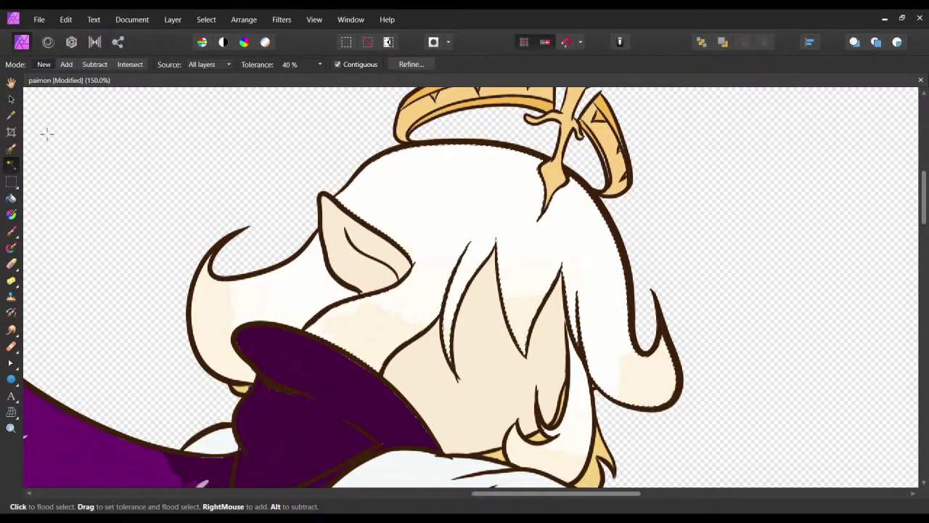
pyautogui.click(12, 232)
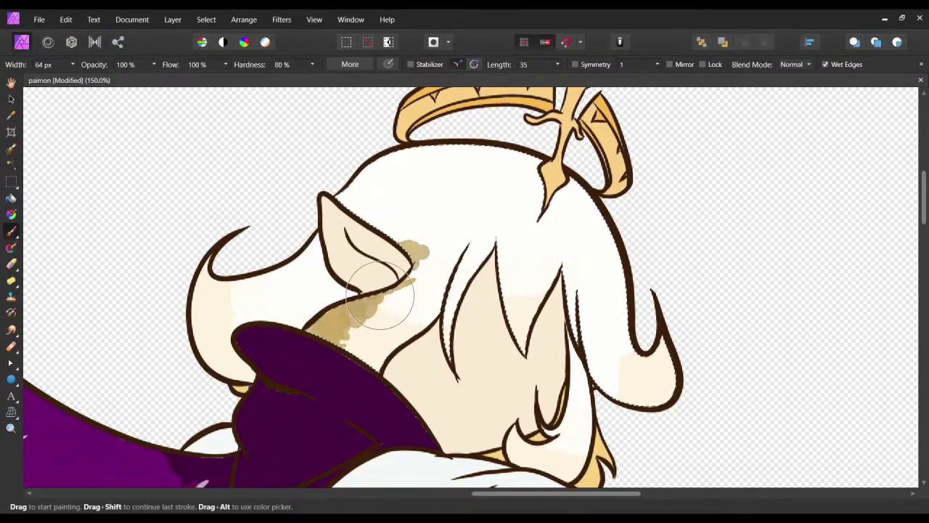
# Undo the tan shading strokes painted on the hair around the ear.
pyautogui.hotkey('ctrl', 'z')
pyautogui.moveTo(473, 264); pyautogui.dragTo(461, 271)
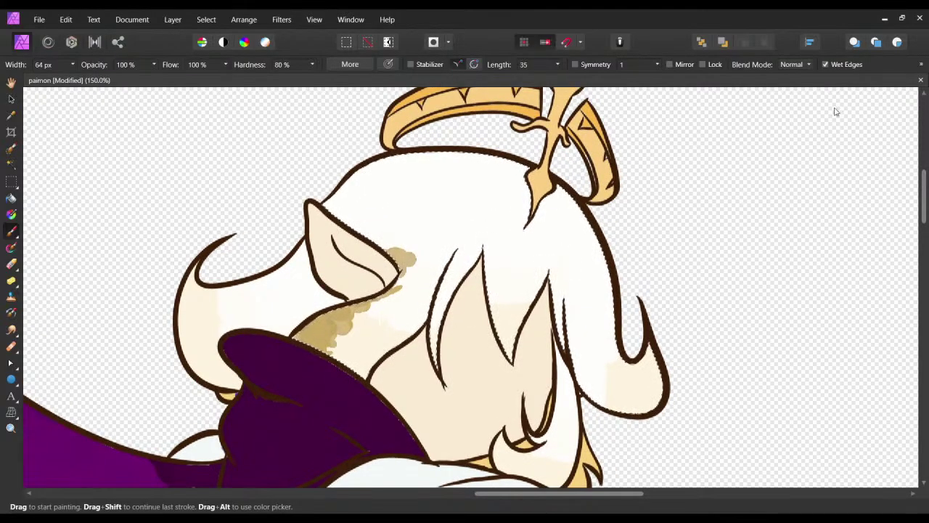
pyautogui.hotkey('ctrl', '+')
pyautogui.hotkey('ctrl', '+')
pyautogui.hotkey('ctrl', '+')
pyautogui.hotkey('ctrl', '+')
pyautogui.hotkey('ctrl', 'z')
pyautogui.hotkey('ctrl', 'z')
pyautogui.hotkey('ctrl', 'z')
pyautogui.hotkey('ctrl', 'z')
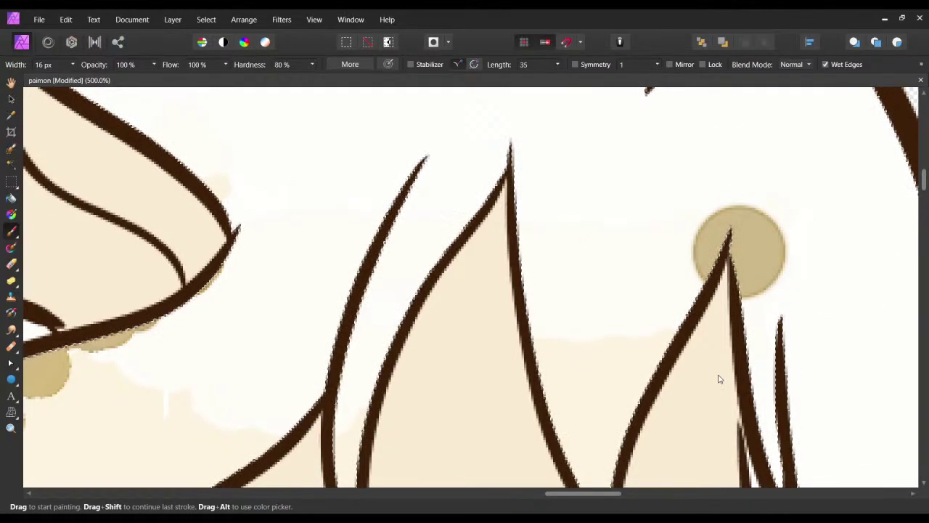
pyautogui.hotkey('ctrl', 'z')
# Reduce the brush width to 16 px and undo the remaining tan test strokes on the hair.
pyautogui.press('[')
pyautogui.press('[')
pyautogui.moveTo(720, 378); pyautogui.dragTo(895, 285)
pyautogui.moveTo(291, 287); pyautogui.dragTo(342, 295)
pyautogui.hotkey('ctrl', 'z')
pyautogui.hotkey('ctrl', 'z')
pyautogui.hotkey('ctrl', 'z')
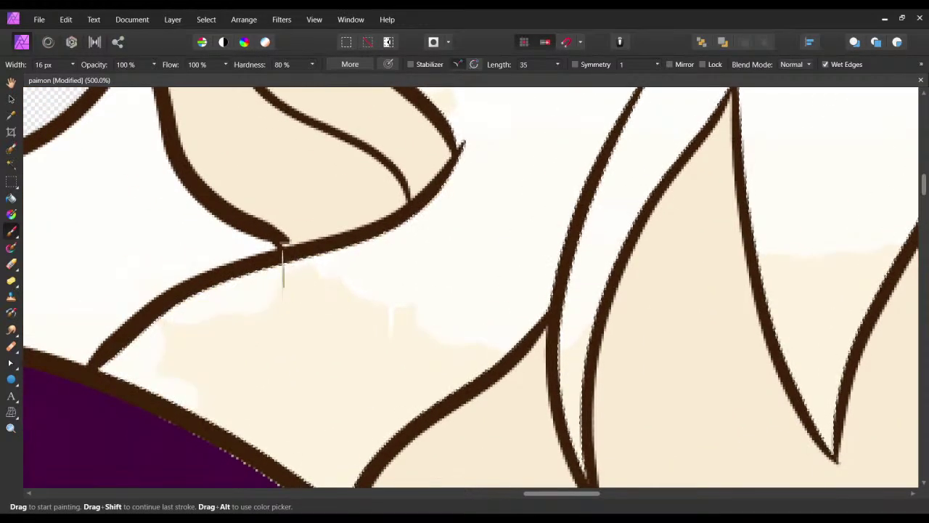
# Paint tan shading along the hair edge beneath the ear and down beside the purple collar.
pyautogui.moveTo(281, 276)
pyautogui.mouseDown()
pyautogui.moveTo(184, 334)
pyautogui.moveTo(125, 392)
pyautogui.moveTo(140, 348)
pyautogui.moveTo(267, 264)
pyautogui.moveTo(132, 374)
pyautogui.moveTo(139, 340)
pyautogui.moveTo(118, 365)
pyautogui.moveTo(227, 286)
pyautogui.moveTo(361, 242)
pyautogui.mouseUp()
pyautogui.hotkey('ctrl', 'z')
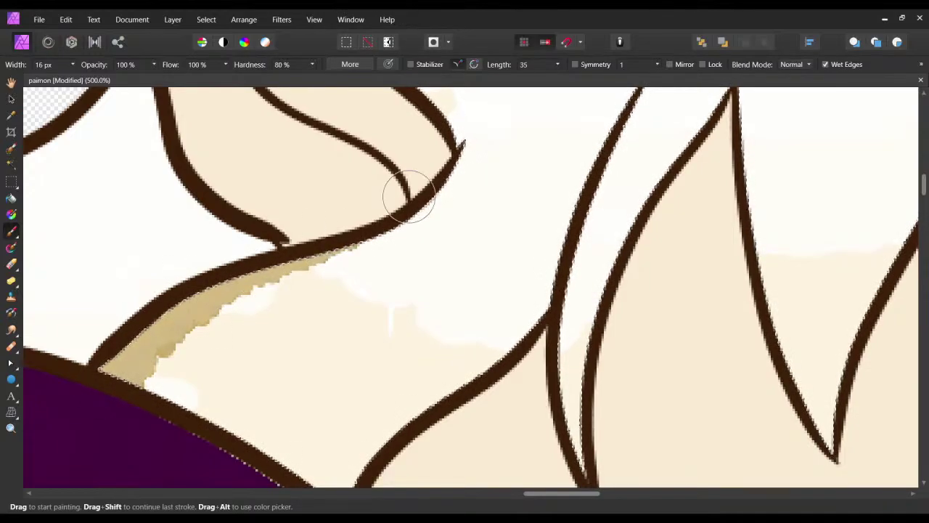
pyautogui.moveTo(450, 183); pyautogui.dragTo(382, 221)
pyautogui.moveTo(220, 372); pyautogui.dragTo(255, 309)
pyautogui.moveTo(206, 313)
pyautogui.mouseDown()
pyautogui.moveTo(222, 294)
pyautogui.moveTo(201, 314)
pyautogui.moveTo(351, 456)
pyautogui.moveTo(197, 374)
pyautogui.moveTo(156, 318)
pyautogui.moveTo(308, 197)
pyautogui.moveTo(440, 120)
pyautogui.mouseUp()
pyautogui.moveTo(386, 279); pyautogui.dragTo(328, 341)
pyautogui.moveTo(316, 399); pyautogui.dragTo(305, 344)
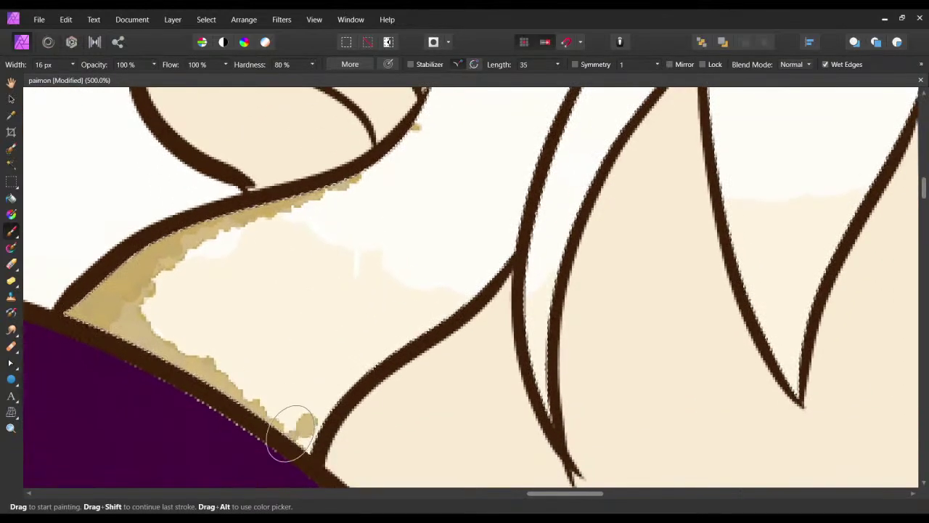
# Paint tan shading up the hair edge bordering the face and along the outer line of the first front lock.
pyautogui.moveTo(462, 234); pyautogui.dragTo(388, 345)
pyautogui.moveTo(454, 385)
pyautogui.mouseDown()
pyautogui.moveTo(460, 342)
pyautogui.moveTo(409, 422)
pyautogui.moveTo(445, 334)
pyautogui.moveTo(387, 414)
pyautogui.moveTo(356, 425)
pyautogui.moveTo(424, 351)
pyautogui.moveTo(425, 373)
pyautogui.moveTo(452, 282)
pyautogui.moveTo(554, 72)
pyautogui.mouseUp()
pyautogui.scroll(-2, 435, 290)
pyautogui.hscroll(1, 436, 290)
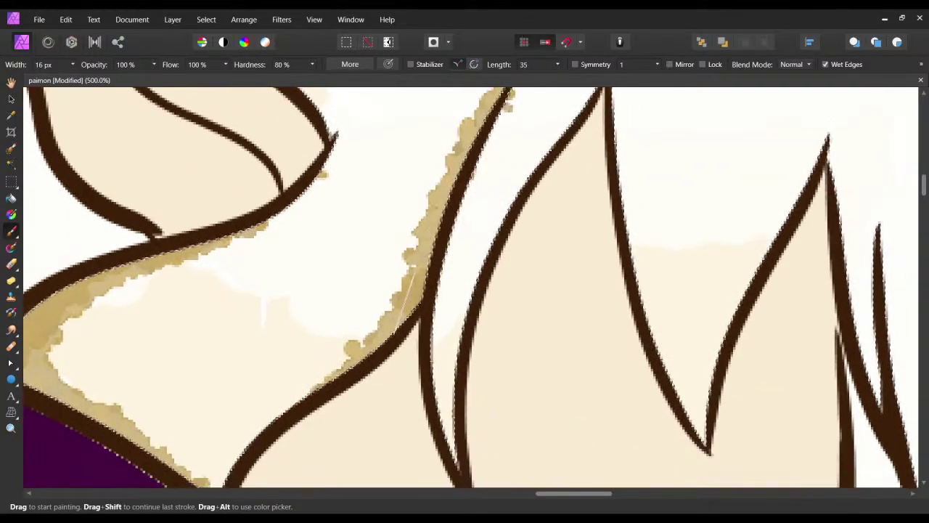
# Shade the inside of the narrow front lock with tan and touch up the tip of the neighbouring line.
pyautogui.moveTo(429, 319); pyautogui.dragTo(451, 421)
pyautogui.moveTo(526, 298); pyautogui.dragTo(421, 338)
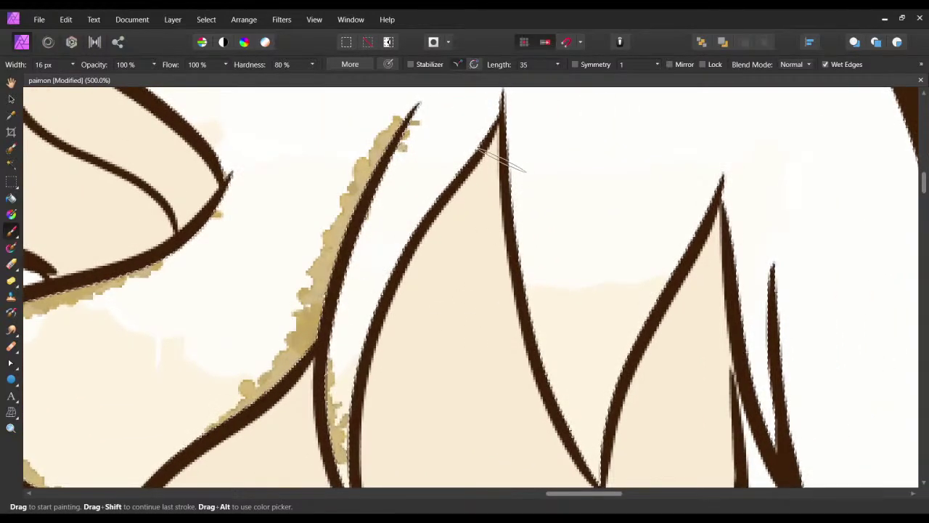
pyautogui.moveTo(507, 124); pyautogui.dragTo(511, 117)
pyautogui.scroll(-2, 353, 384)
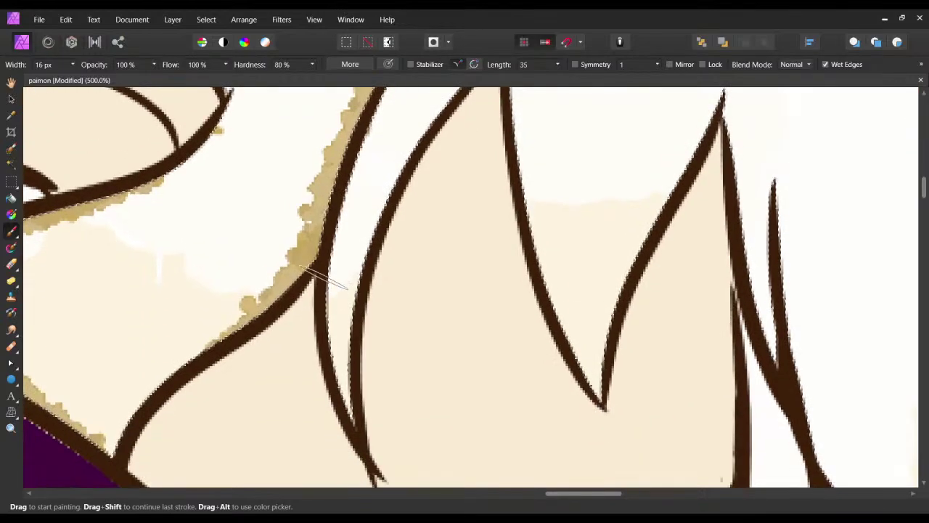
pyautogui.moveTo(476, 223); pyautogui.dragTo(443, 292)
pyautogui.moveTo(471, 139); pyautogui.dragTo(461, 188)
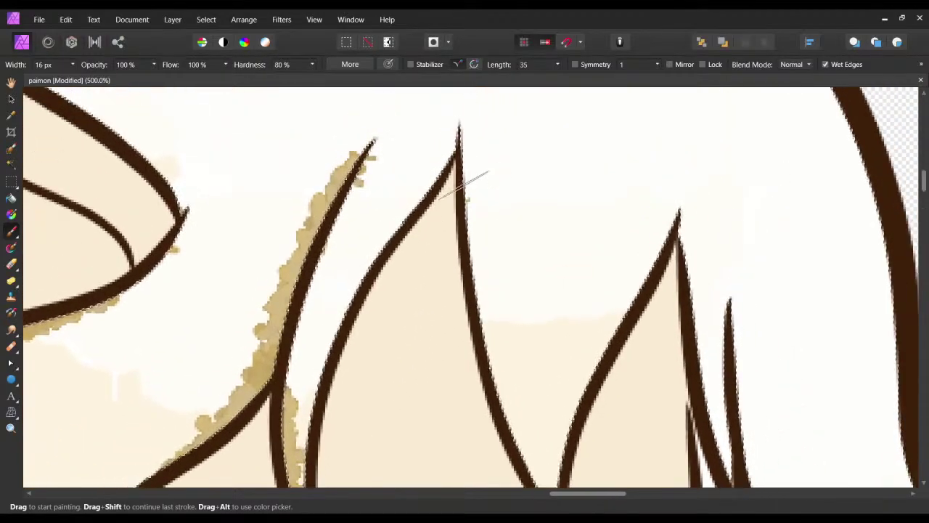
# Paint tan shading down the edge of the middle front lock and in the narrow gap beside the thin strand line.
pyautogui.moveTo(459, 135)
pyautogui.mouseDown()
pyautogui.moveTo(496, 396)
pyautogui.moveTo(531, 458)
pyautogui.mouseUp()
pyautogui.moveTo(482, 389); pyautogui.dragTo(465, 327)
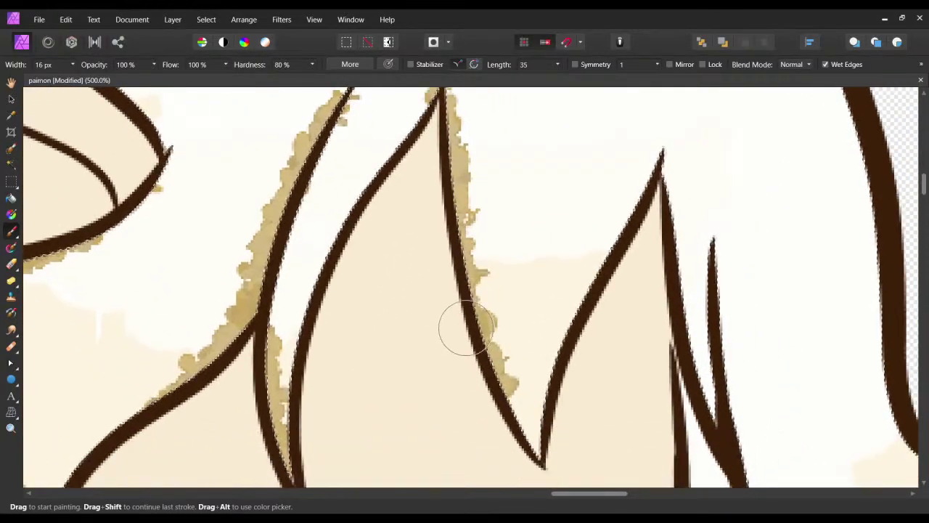
pyautogui.moveTo(567, 204); pyautogui.dragTo(521, 234)
pyautogui.moveTo(632, 243); pyautogui.dragTo(506, 239)
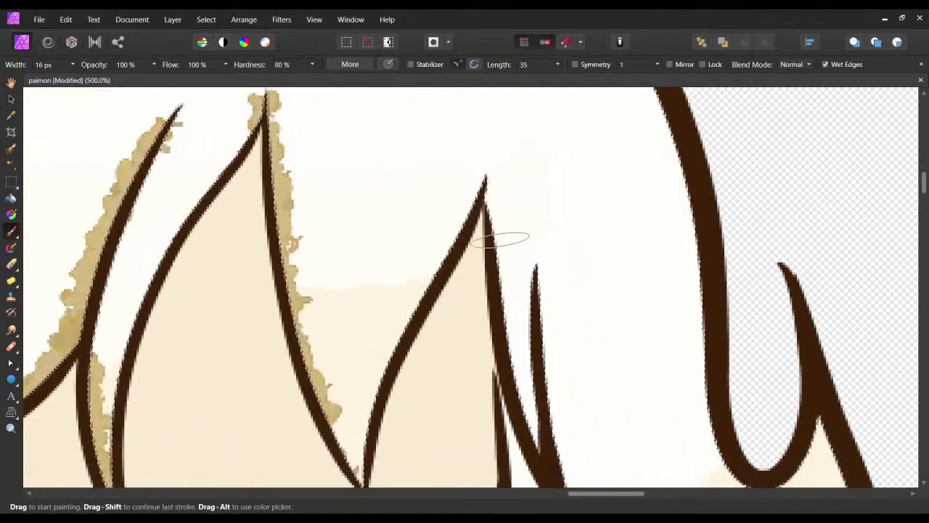
pyautogui.moveTo(485, 207)
pyautogui.mouseDown()
pyautogui.moveTo(524, 386)
pyautogui.moveTo(535, 425)
pyautogui.mouseUp()
pyautogui.scroll(-2, 535, 425)
pyautogui.hscroll(1, 536, 426)
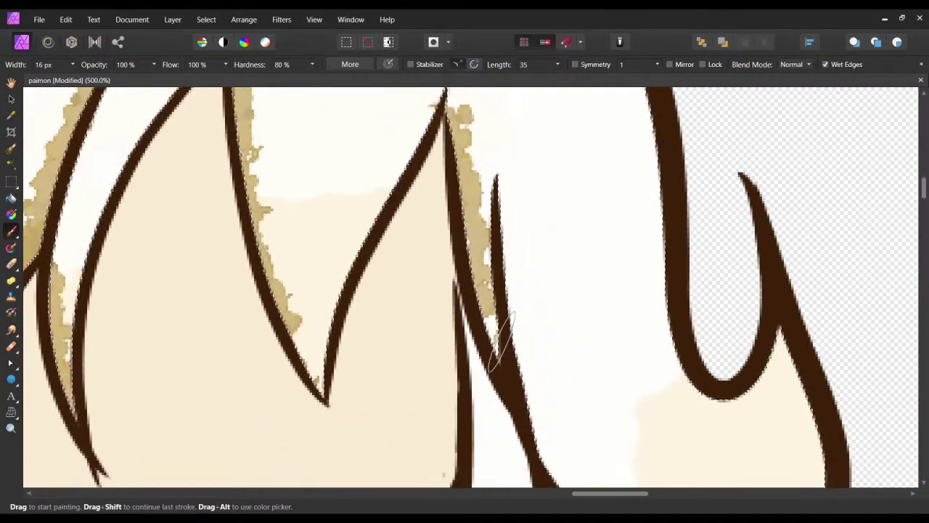
pyautogui.moveTo(493, 361); pyautogui.dragTo(498, 297)
pyautogui.moveTo(566, 373)
pyautogui.mouseDown()
pyautogui.moveTo(382, 282)
pyautogui.moveTo(361, 282)
pyautogui.mouseUp()
pyautogui.moveTo(333, 348)
pyautogui.mouseDown()
pyautogui.moveTo(320, 320)
pyautogui.moveTo(383, 221)
pyautogui.mouseUp()
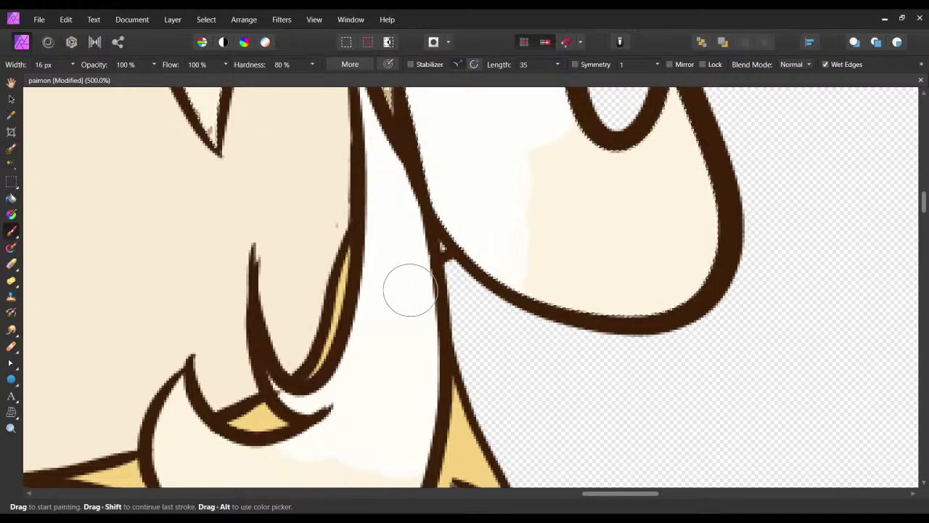
pyautogui.scroll(2, 406, 294)
pyautogui.scroll(3, 525, 421)
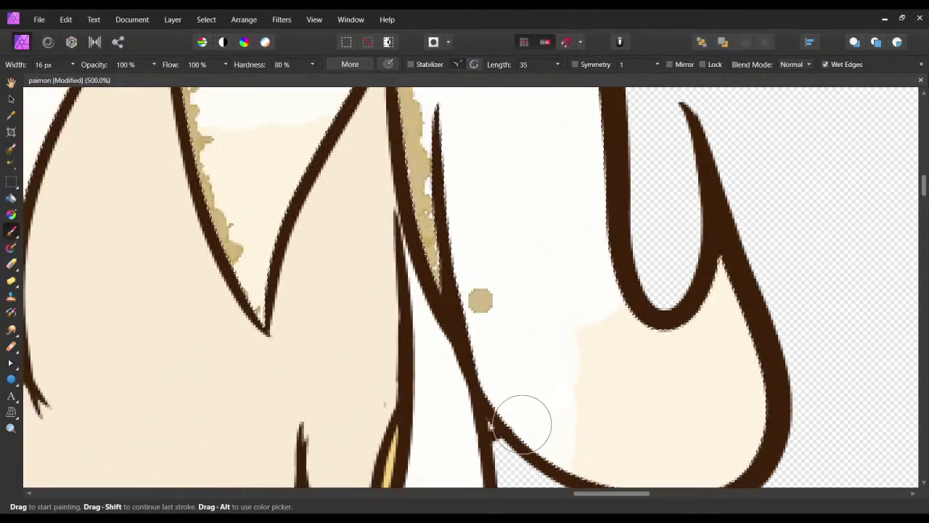
pyautogui.hscroll(-2, 537, 434)
pyautogui.moveTo(379, 184); pyautogui.dragTo(492, 355)
pyautogui.moveTo(463, 217); pyautogui.dragTo(634, 330)
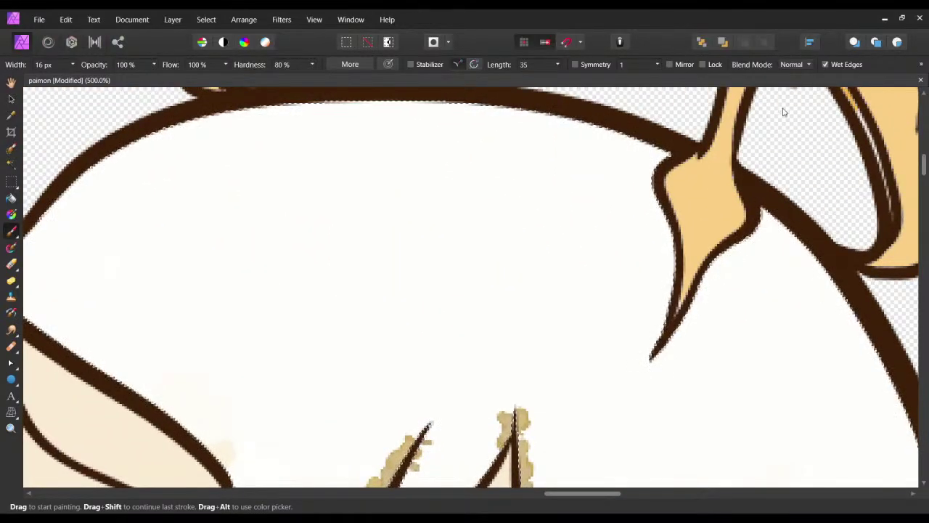
# Paint tan shading along the ear's upper edge and up the crown outline beneath the halo.
pyautogui.hotkey('ctrl', '-')
pyautogui.scroll(-1, 315, 307)
pyautogui.hscroll(-3, 315, 307)
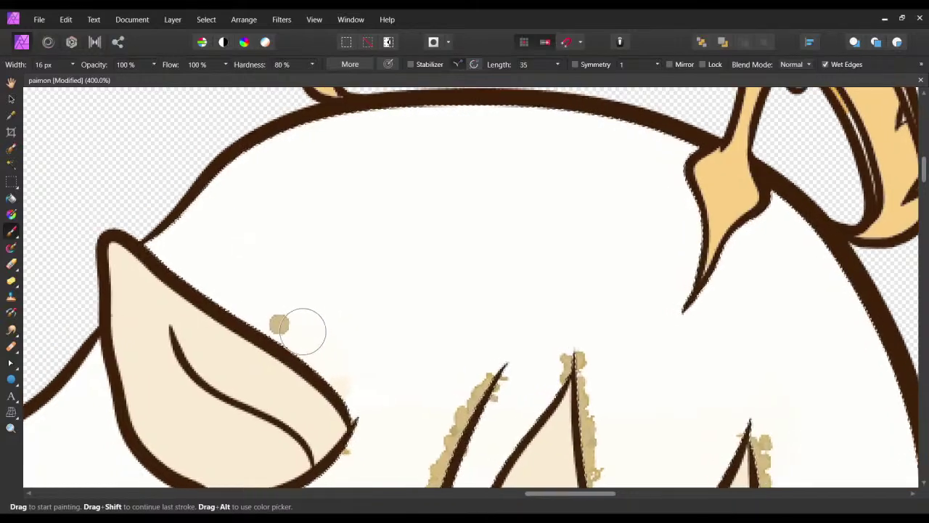
pyautogui.moveTo(233, 271)
pyautogui.mouseDown()
pyautogui.moveTo(197, 258)
pyautogui.moveTo(248, 193)
pyautogui.moveTo(310, 141)
pyautogui.moveTo(359, 123)
pyautogui.moveTo(294, 157)
pyautogui.moveTo(242, 216)
pyautogui.moveTo(231, 255)
pyautogui.moveTo(224, 242)
pyautogui.moveTo(229, 281)
pyautogui.moveTo(309, 343)
pyautogui.moveTo(208, 254)
pyautogui.moveTo(186, 266)
pyautogui.moveTo(210, 243)
pyautogui.mouseUp()
pyautogui.moveTo(422, 184); pyautogui.dragTo(283, 243)
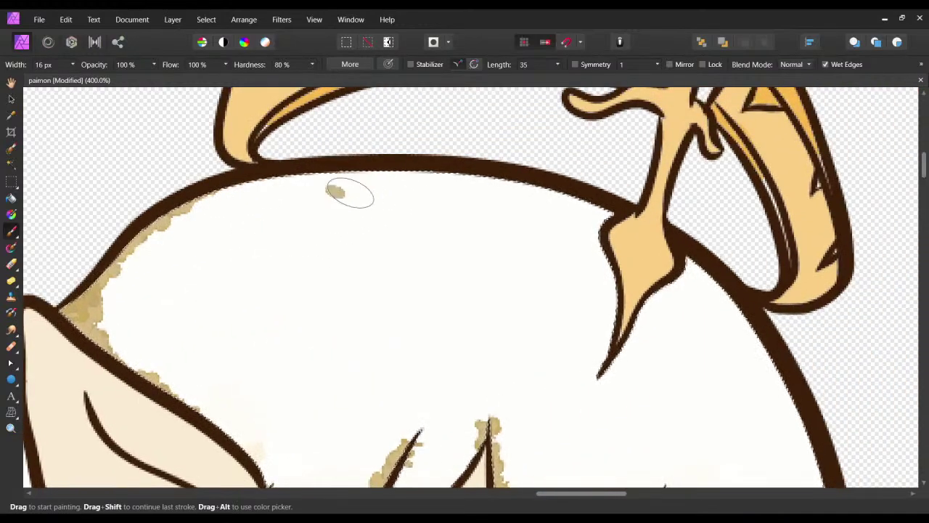
pyautogui.moveTo(519, 176)
pyautogui.mouseDown()
pyautogui.moveTo(446, 167)
pyautogui.moveTo(279, 187)
pyautogui.moveTo(239, 210)
pyautogui.moveTo(285, 194)
pyautogui.moveTo(345, 212)
pyautogui.mouseUp()
pyautogui.click(346, 218)
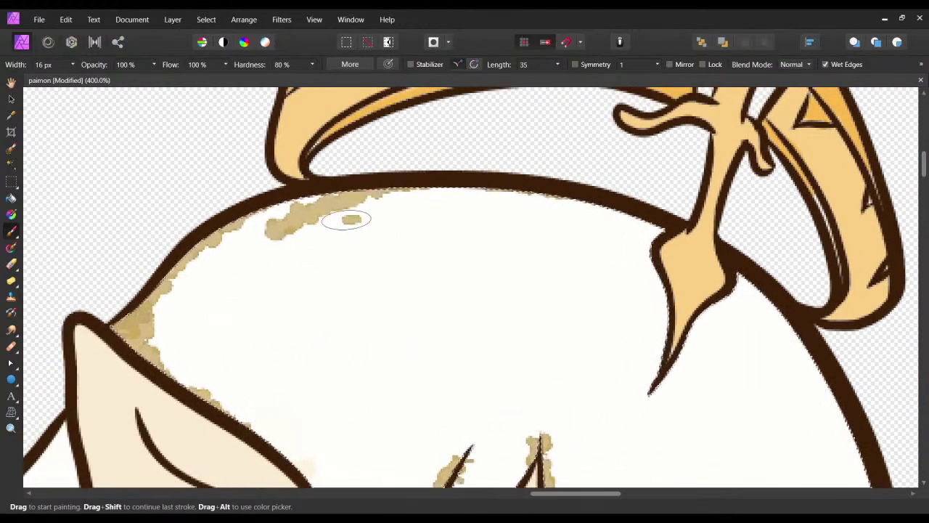
# Undo the last crown strokes and repaint broader tan shading along the crown outline and the hair beneath the halo.
pyautogui.hotkey('ctrl', 'z')
pyautogui.hotkey('ctrl', 'z')
pyautogui.moveTo(245, 222)
pyautogui.mouseDown()
pyautogui.moveTo(324, 191)
pyautogui.moveTo(538, 198)
pyautogui.moveTo(486, 220)
pyautogui.moveTo(573, 195)
pyautogui.moveTo(624, 204)
pyautogui.moveTo(447, 185)
pyautogui.moveTo(238, 280)
pyautogui.mouseUp()
pyautogui.moveTo(378, 193)
pyautogui.mouseDown()
pyautogui.moveTo(363, 191)
pyautogui.moveTo(193, 280)
pyautogui.mouseUp()
pyautogui.moveTo(344, 208)
pyautogui.mouseDown()
pyautogui.moveTo(192, 278)
pyautogui.moveTo(278, 227)
pyautogui.moveTo(340, 207)
pyautogui.moveTo(285, 254)
pyautogui.mouseUp()
pyautogui.moveTo(602, 201)
pyautogui.mouseDown()
pyautogui.moveTo(655, 230)
pyautogui.moveTo(658, 222)
pyautogui.moveTo(560, 211)
pyautogui.mouseUp()
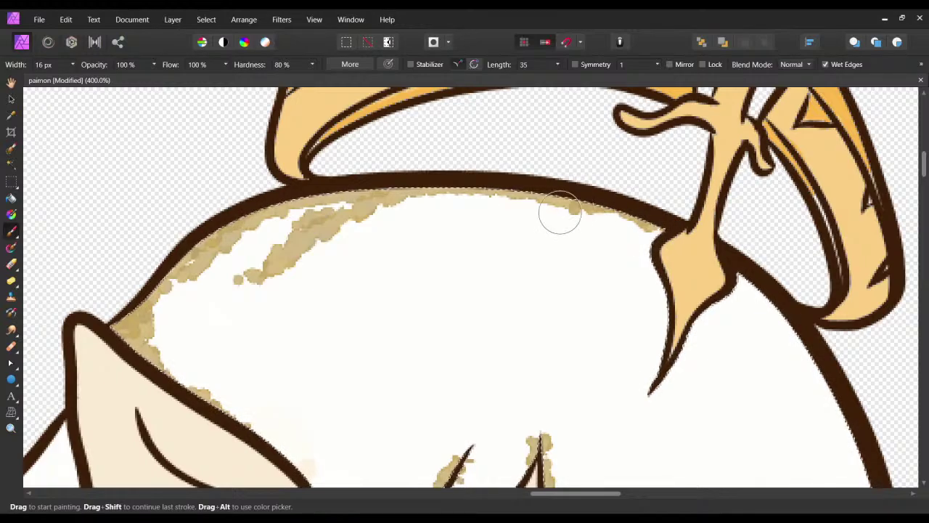
# Try broad tan shading across the lower hair and front locks with a 128 px brush, then undo it.
pyautogui.scroll(-5, 806, 118)
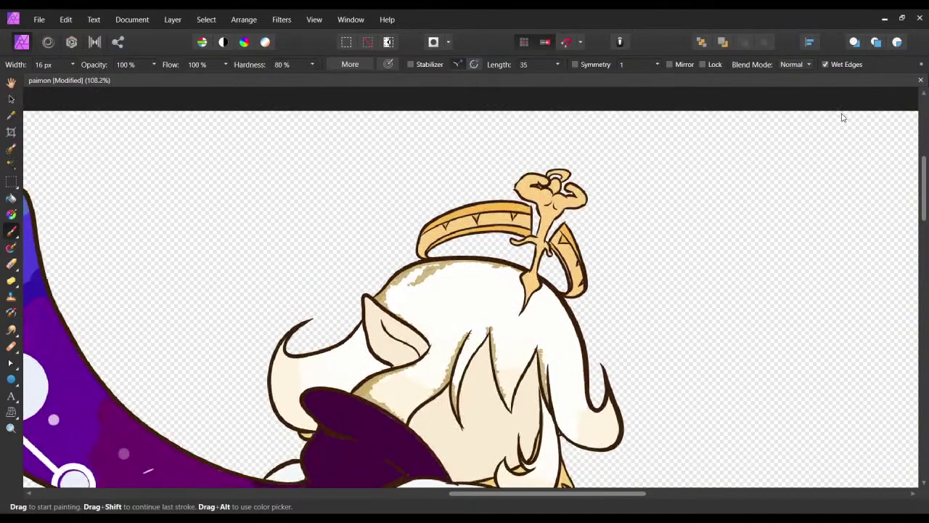
pyautogui.moveTo(614, 303); pyautogui.dragTo(581, 203)
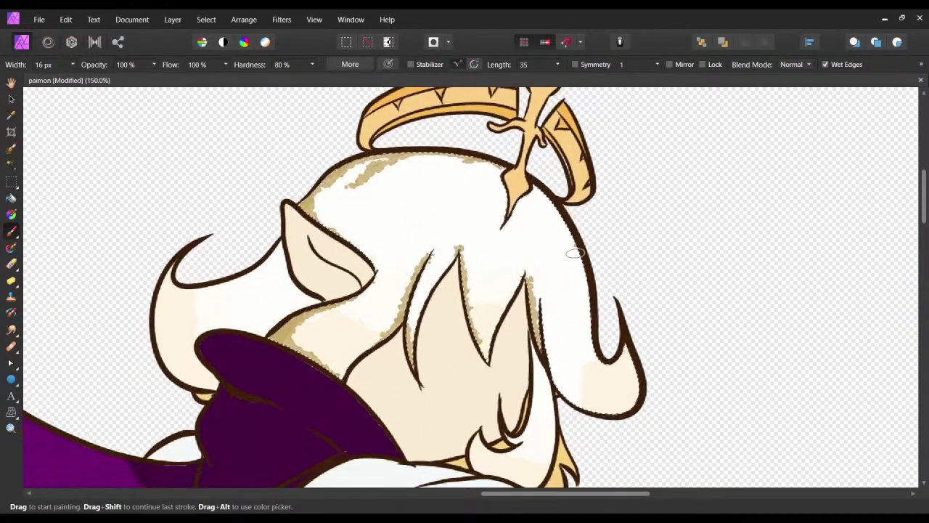
pyautogui.moveTo(571, 280); pyautogui.dragTo(559, 254)
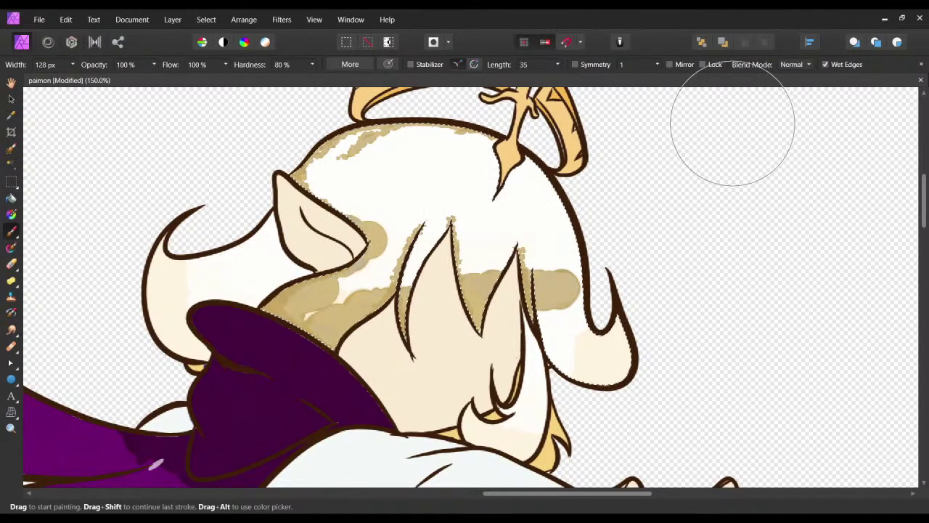
pyautogui.moveTo(349, 207); pyautogui.dragTo(481, 163)
pyautogui.moveTo(637, 334); pyautogui.dragTo(633, 350)
pyautogui.hotkey('ctrl', 'z')
pyautogui.hotkey('ctrl', 'z')
pyautogui.hotkey('ctrl', 'z')
pyautogui.click(371, 193)
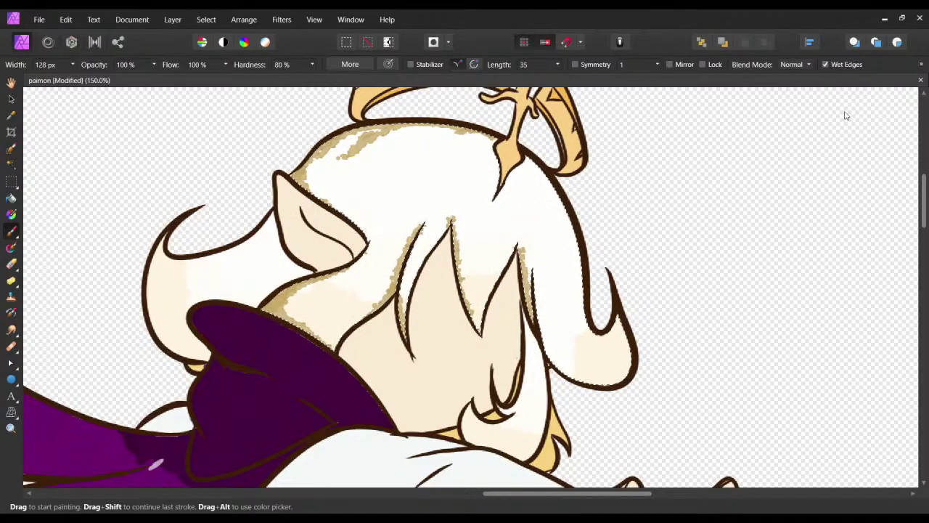
# Clear the hair selection and remove all of the rough tan edge shading from the hair.
pyautogui.hotkey('ctrl', '-')
pyautogui.hotkey('ctrl', '-')
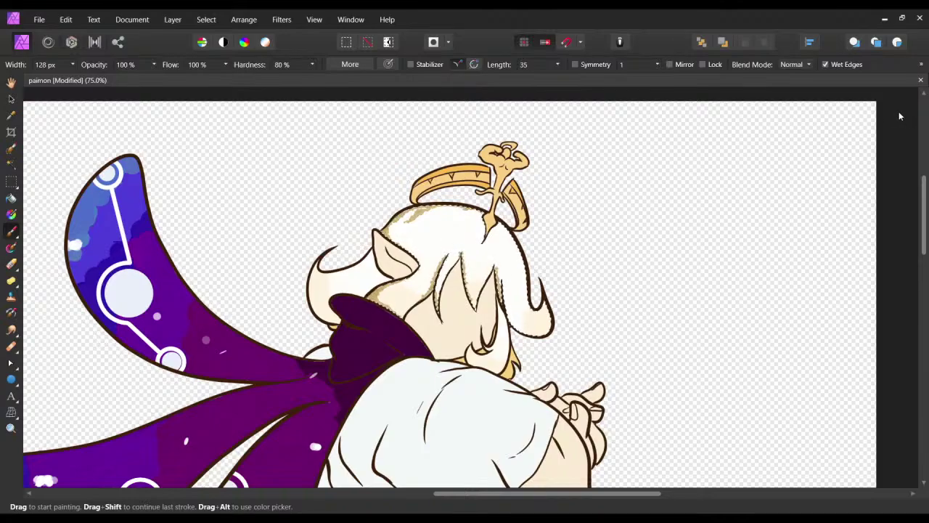
pyautogui.hotkey('ctrl', '+')
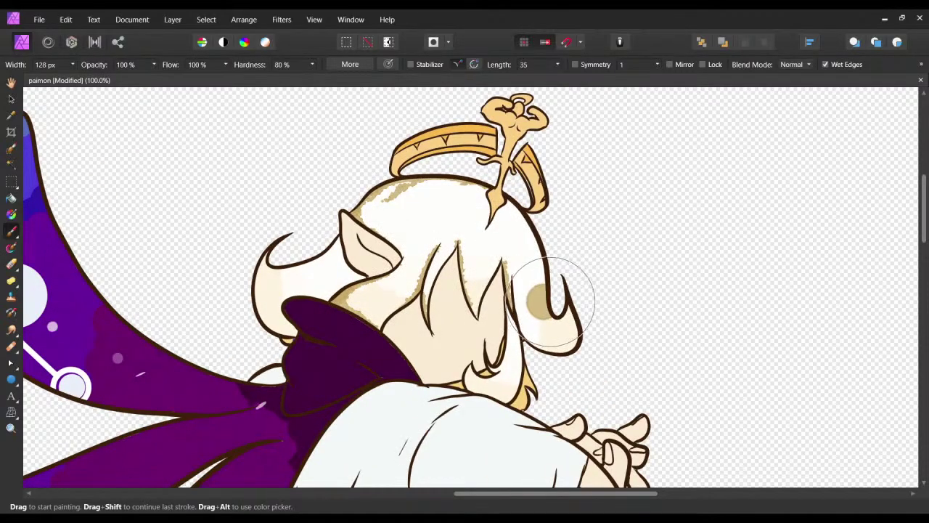
pyautogui.moveTo(564, 296); pyautogui.dragTo(633, 266)
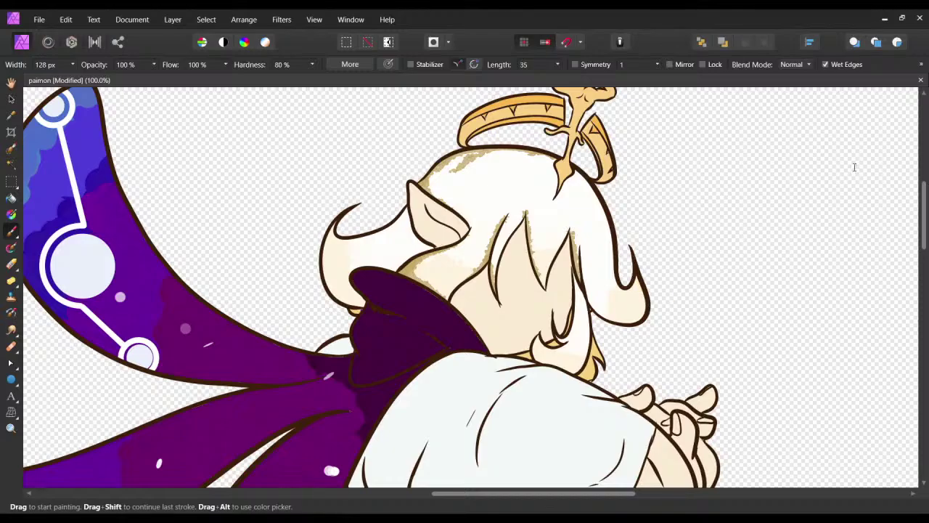
pyautogui.click(904, 209)
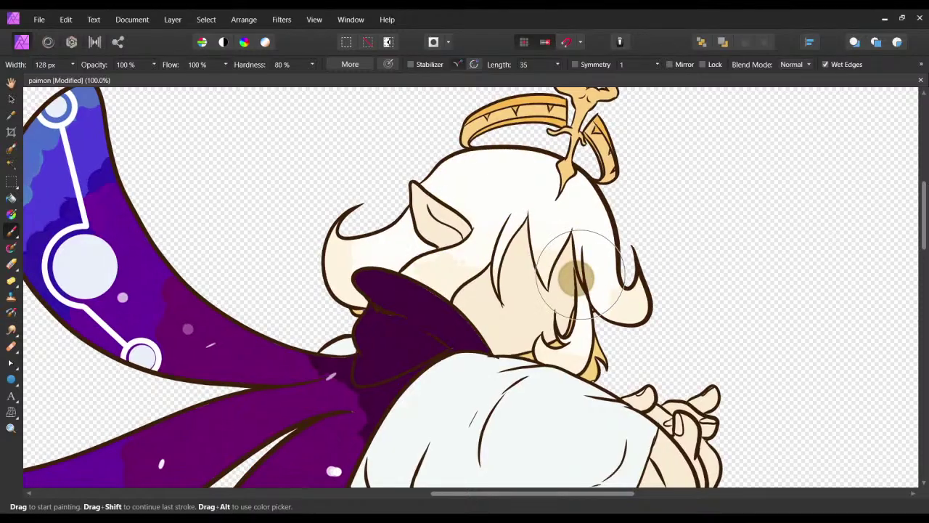
pyautogui.moveTo(577, 267); pyautogui.dragTo(565, 238)
pyautogui.moveTo(516, 324); pyautogui.dragTo(501, 274)
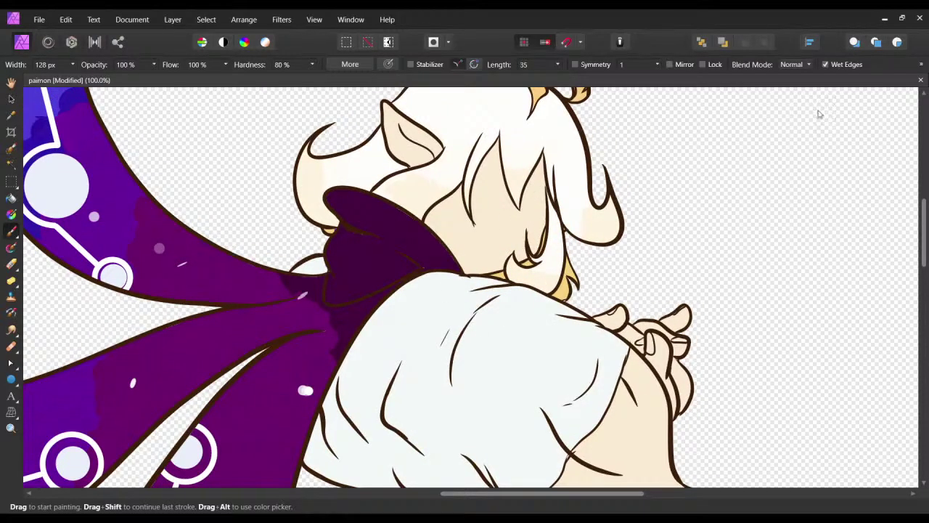
pyautogui.hotkey('ctrl', '2')
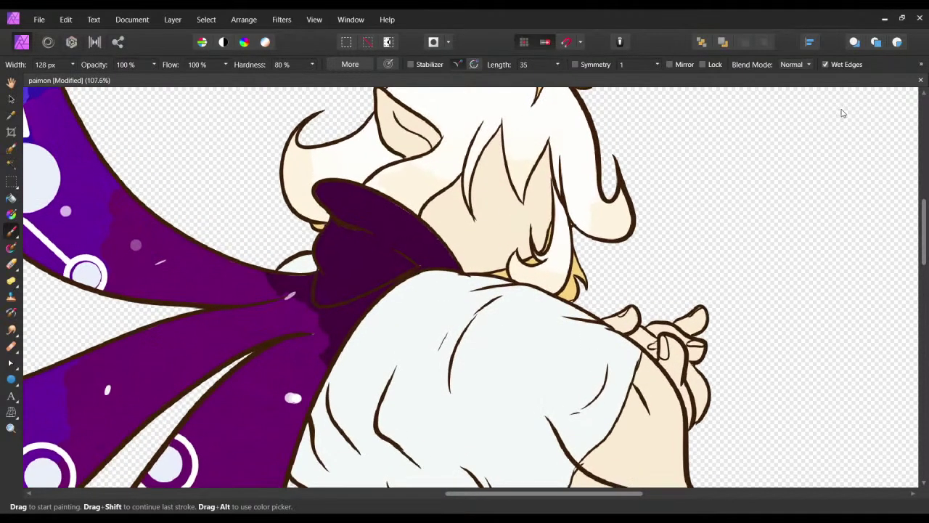
# Flood-select the main hair area at 40% tolerance and switch back to the 13.5 px Paint Brush.
pyautogui.scroll(8, 574, 204)
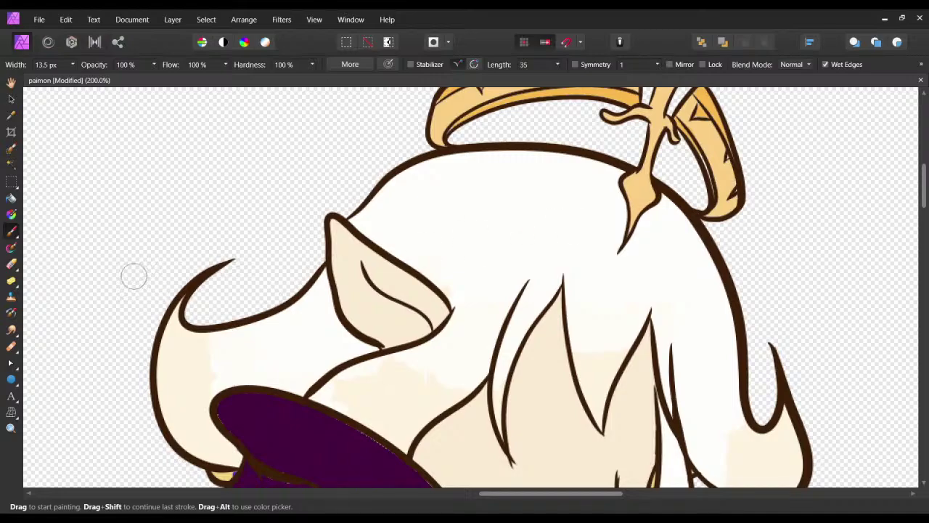
pyautogui.click(11, 165)
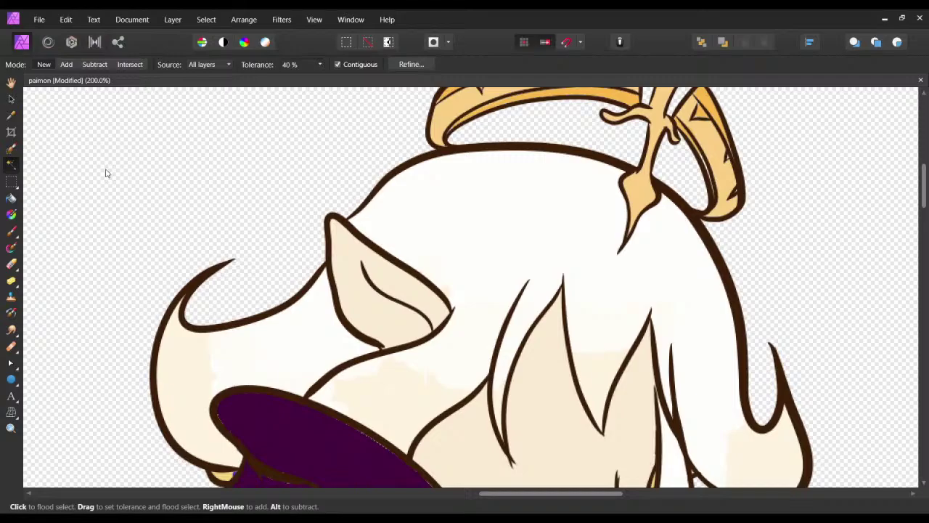
pyautogui.click(414, 200)
pyautogui.moveTo(310, 299); pyautogui.dragTo(239, 245)
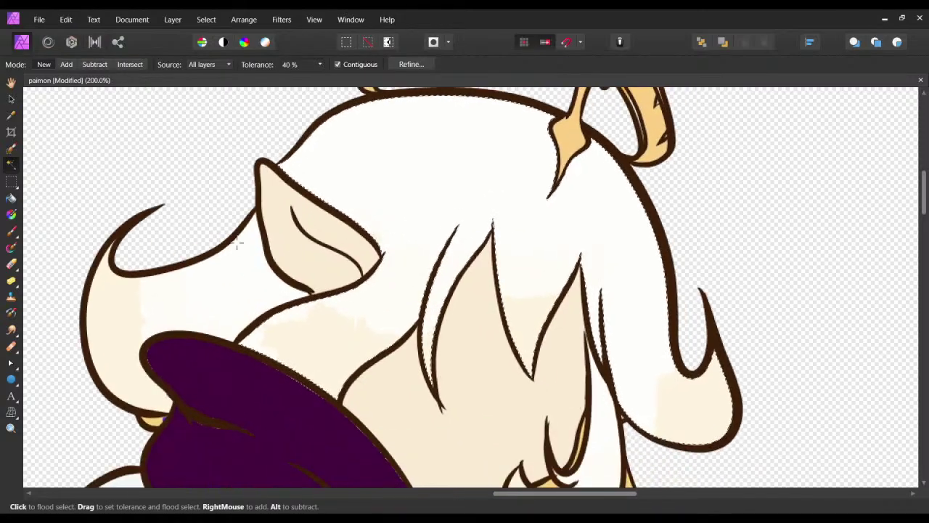
pyautogui.click(12, 231)
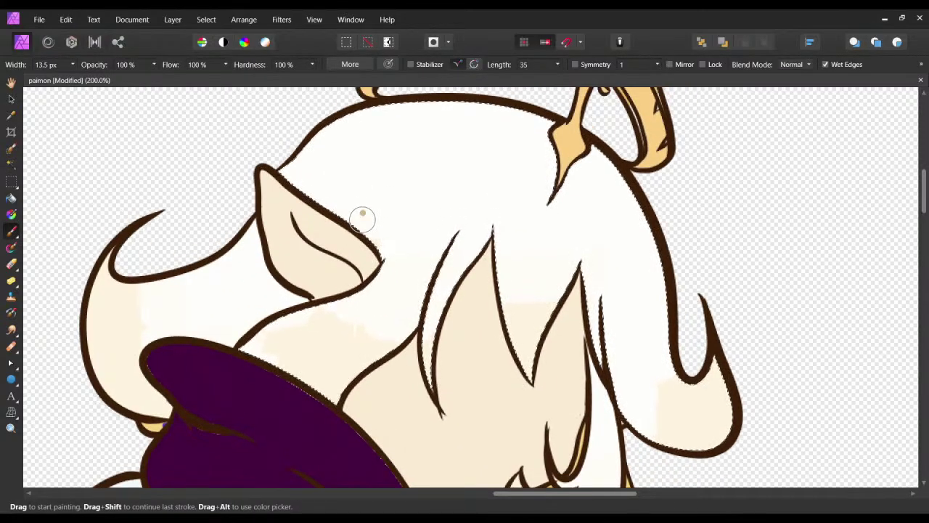
# Set the brush width to 37 px and paint smooth tan shading along the crown outline and the ear's upper edge.
pyautogui.scroll(2, 362, 218)
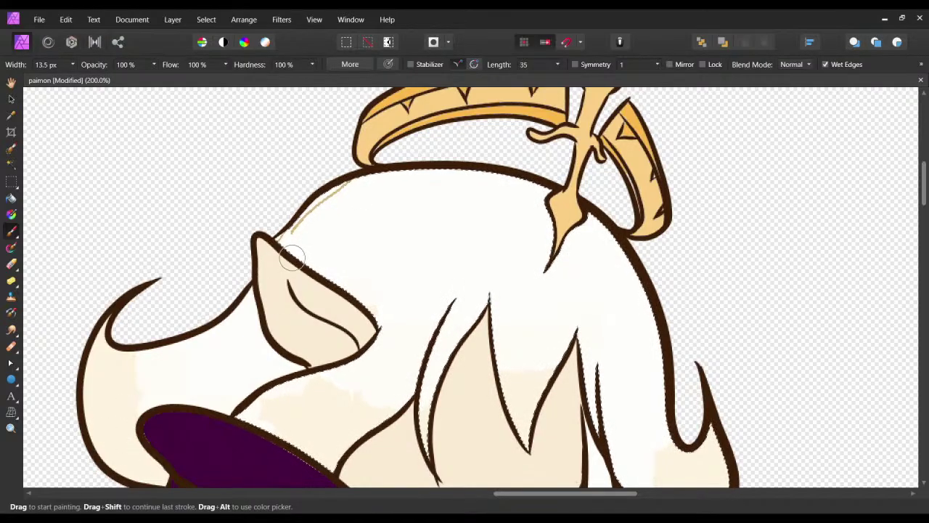
pyautogui.scroll(1, 292, 257)
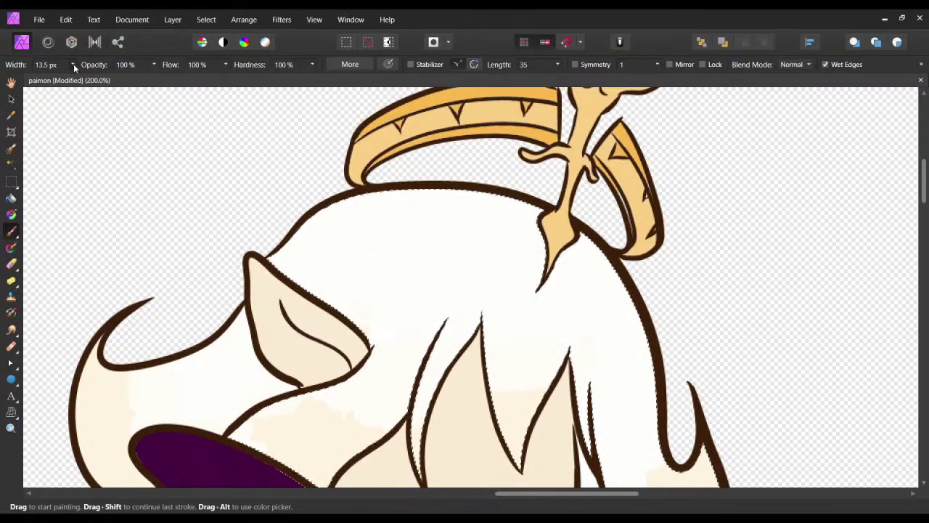
pyautogui.moveTo(73, 63); pyautogui.dragTo(85, 82)
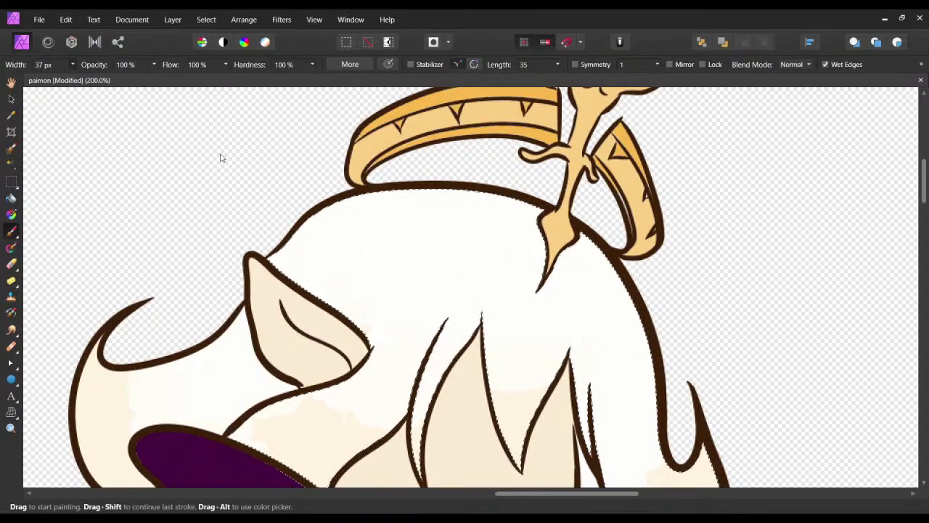
pyautogui.scroll(1, 310, 226)
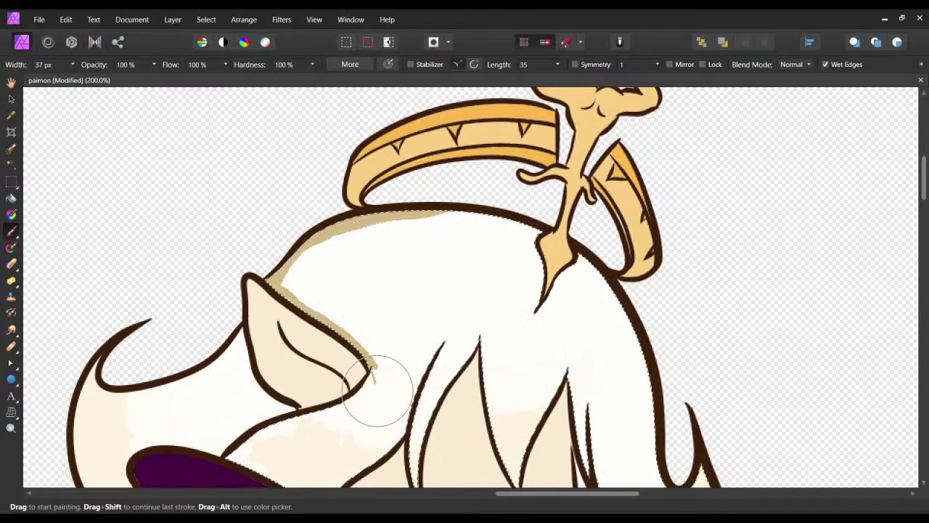
pyautogui.moveTo(411, 374); pyautogui.dragTo(470, 323)
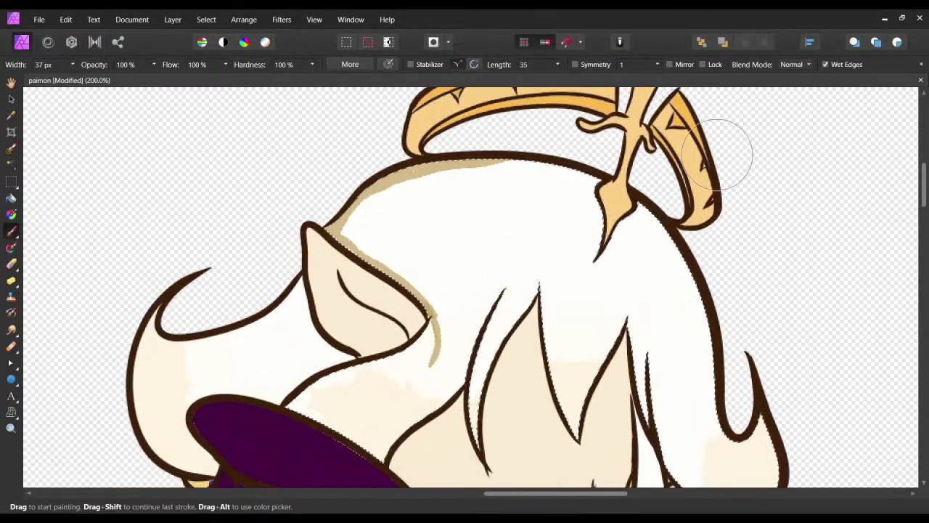
# Undo the curved stroke below the ear tip, repaint it shorter and fill the gaps along the ear's upper edge with tan.
pyautogui.hotkey('ctrl', 'z')
pyautogui.moveTo(844, 110); pyautogui.dragTo(851, 113)
pyautogui.moveTo(348, 338); pyautogui.dragTo(389, 403)
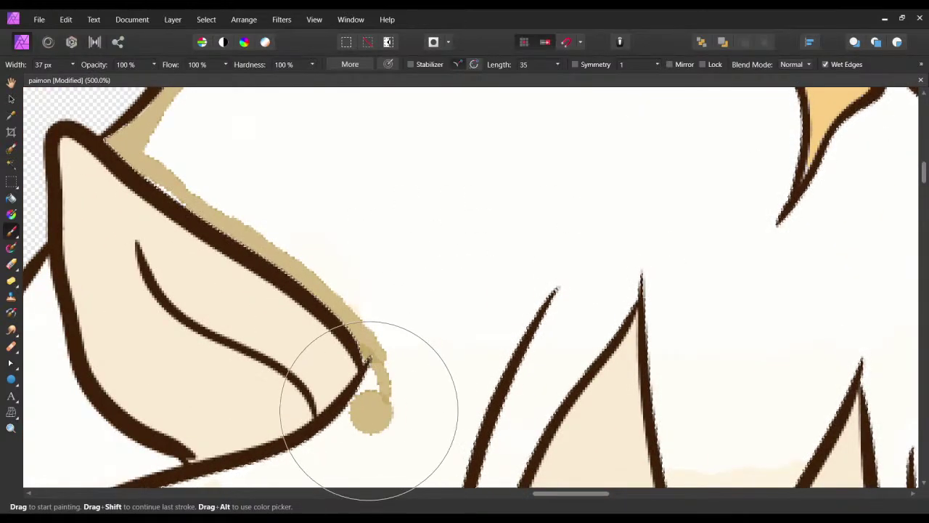
pyautogui.moveTo(364, 343); pyautogui.dragTo(386, 402)
pyautogui.moveTo(378, 323); pyautogui.dragTo(430, 406)
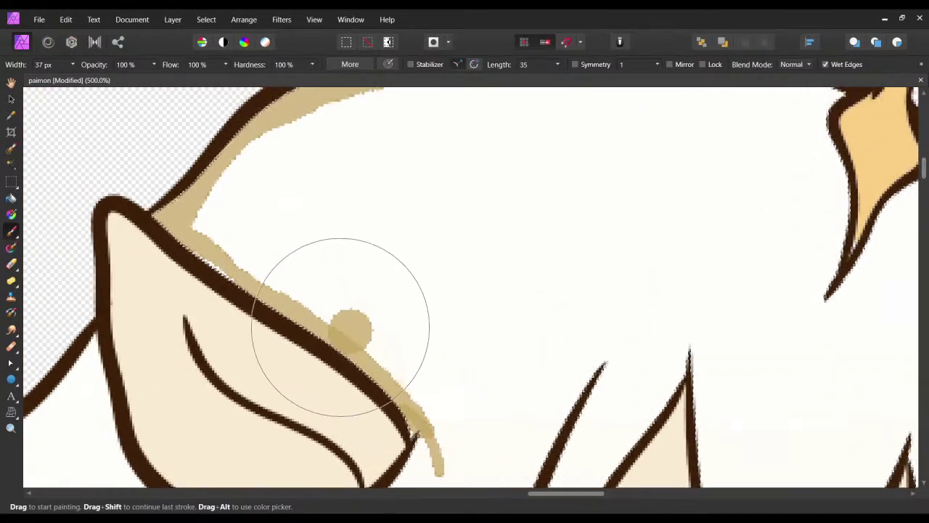
pyautogui.moveTo(245, 299)
pyautogui.mouseDown()
pyautogui.moveTo(201, 267)
pyautogui.moveTo(261, 313)
pyautogui.moveTo(283, 350)
pyautogui.mouseUp()
# Layer darker tan strokes along the crown outline from the ear's base to beneath the halo.
pyautogui.moveTo(338, 157); pyautogui.dragTo(212, 271)
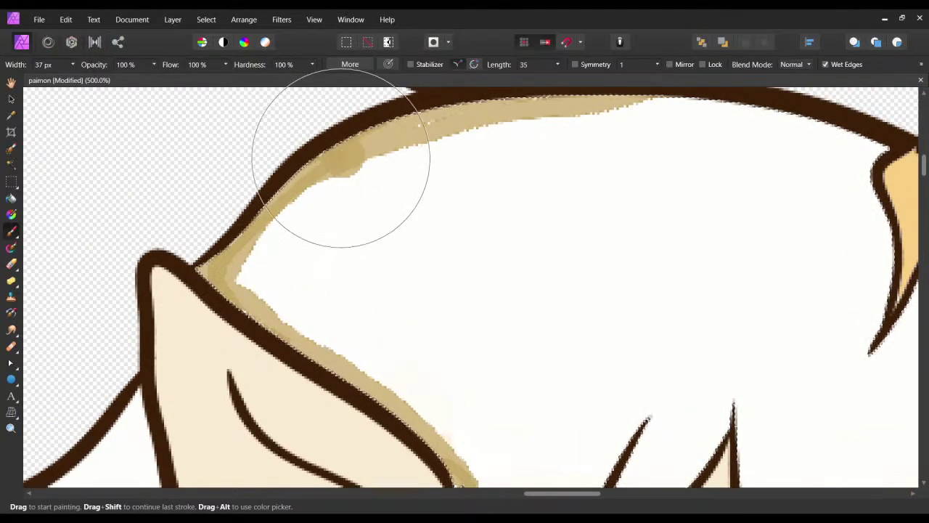
pyautogui.moveTo(355, 137)
pyautogui.mouseDown()
pyautogui.moveTo(297, 185)
pyautogui.moveTo(489, 152)
pyautogui.mouseUp()
pyautogui.moveTo(373, 184)
pyautogui.mouseDown()
pyautogui.moveTo(587, 137)
pyautogui.moveTo(649, 148)
pyautogui.mouseUp()
pyautogui.moveTo(566, 166); pyautogui.dragTo(446, 207)
pyautogui.moveTo(615, 238); pyautogui.dragTo(554, 232)
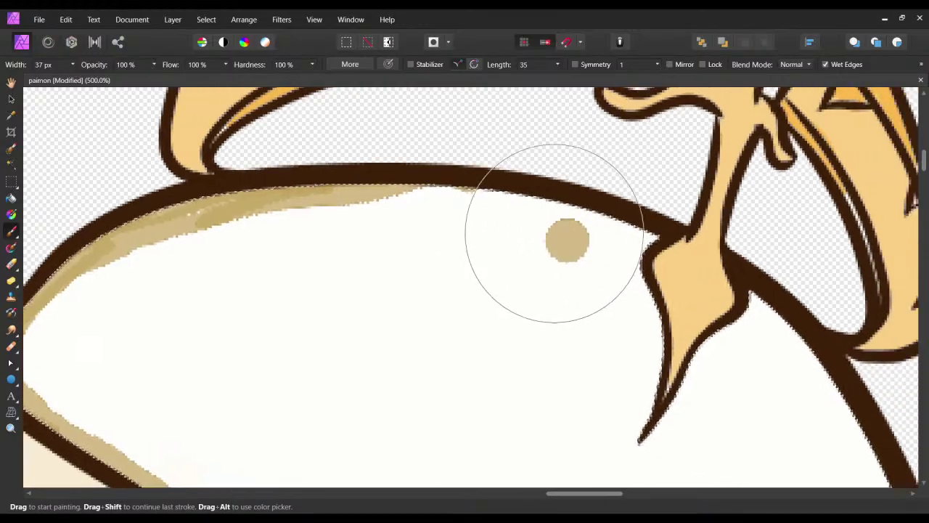
# Paint thin, curved tan strand lines across the crown and one above the first front lock.
pyautogui.hotkey('ctrl', '-')
pyautogui.hotkey('ctrl', '-')
pyautogui.hotkey('ctrl', '-')
pyautogui.hotkey('ctrl', '-')
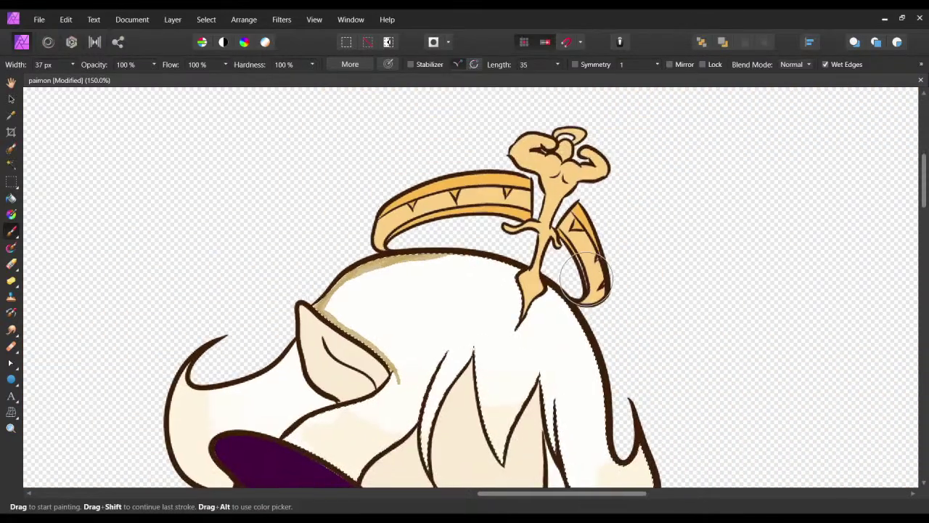
pyautogui.scroll(-2, 473, 296)
pyautogui.scroll(-2, 411, 305)
pyautogui.hscroll(-2, 410, 305)
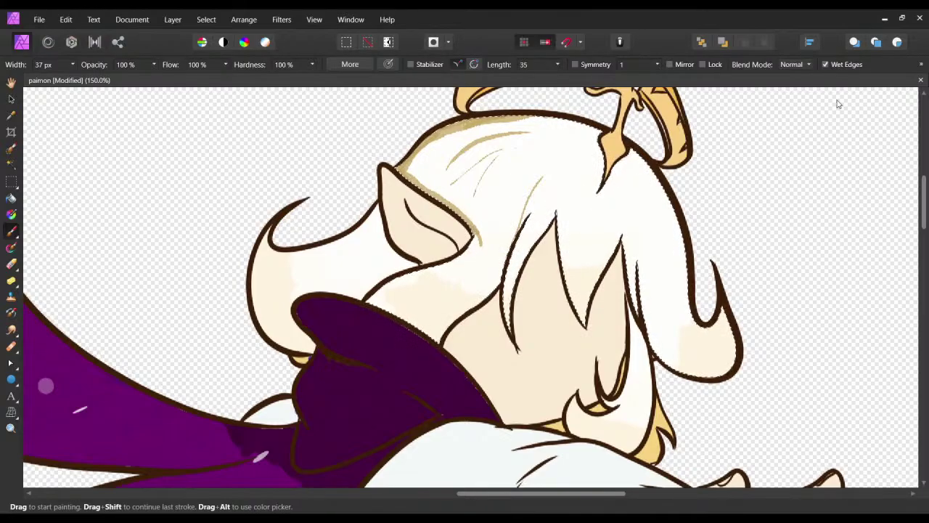
# Extend the tan strand above the first front lock down along the lock's outer line.
pyautogui.hotkey('ctrl', '=')
pyautogui.hotkey('ctrl', '=')
pyautogui.hotkey('ctrl', '=')
pyautogui.hotkey('ctrl', '=')
pyautogui.moveTo(612, 120)
pyautogui.mouseDown()
pyautogui.moveTo(471, 261)
pyautogui.moveTo(440, 320)
pyautogui.mouseUp()
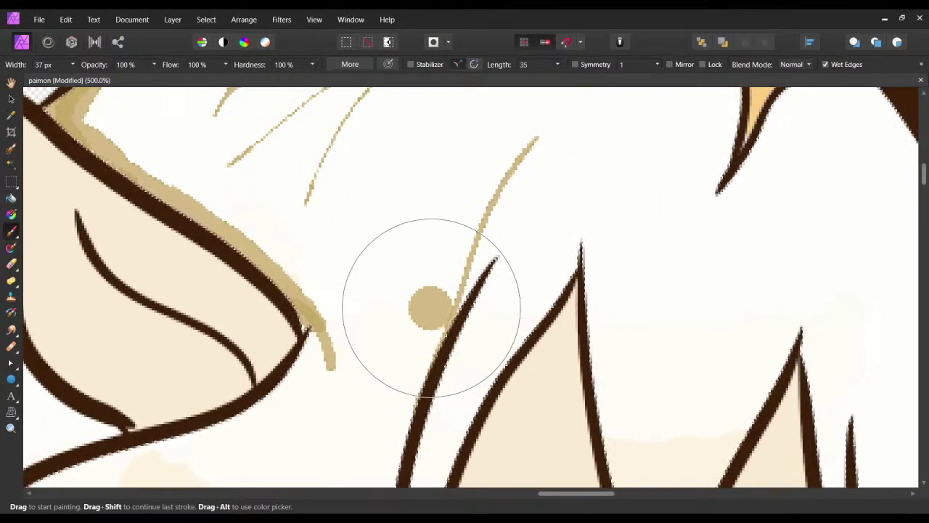
pyautogui.hotkey('ctrl', '-')
pyautogui.hotkey('ctrl', '-')
pyautogui.hotkey('ctrl', '-')
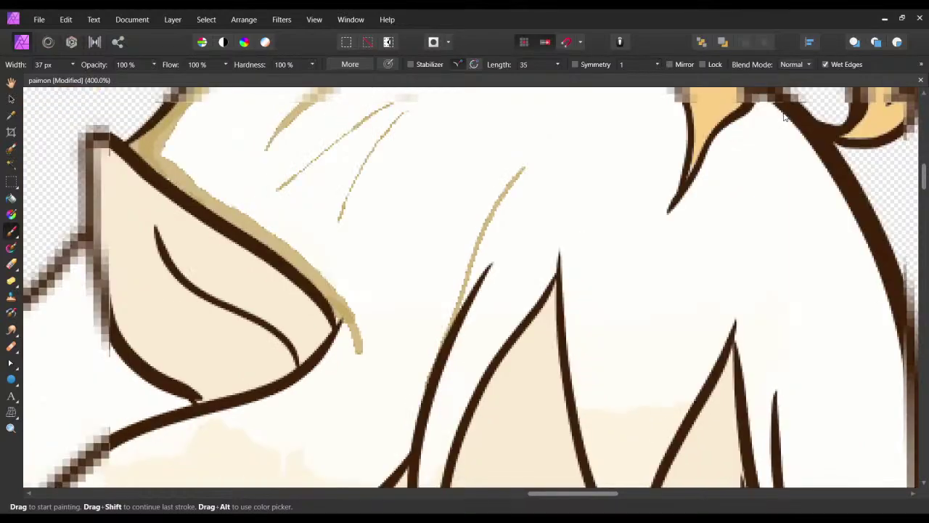
pyautogui.hotkey('ctrl', '-')
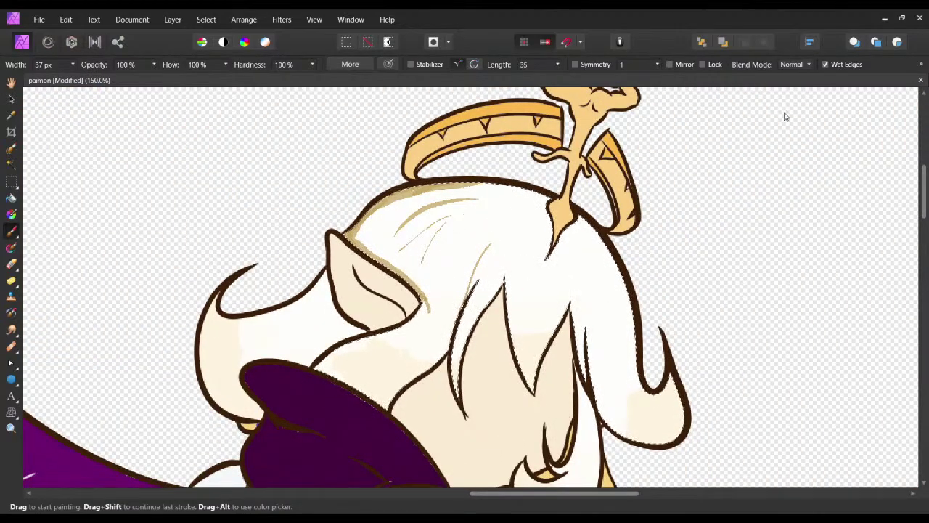
# Undo the last thin strand strokes on the white hair below the crown of the head.
pyautogui.hotkey('ctrl', '-')
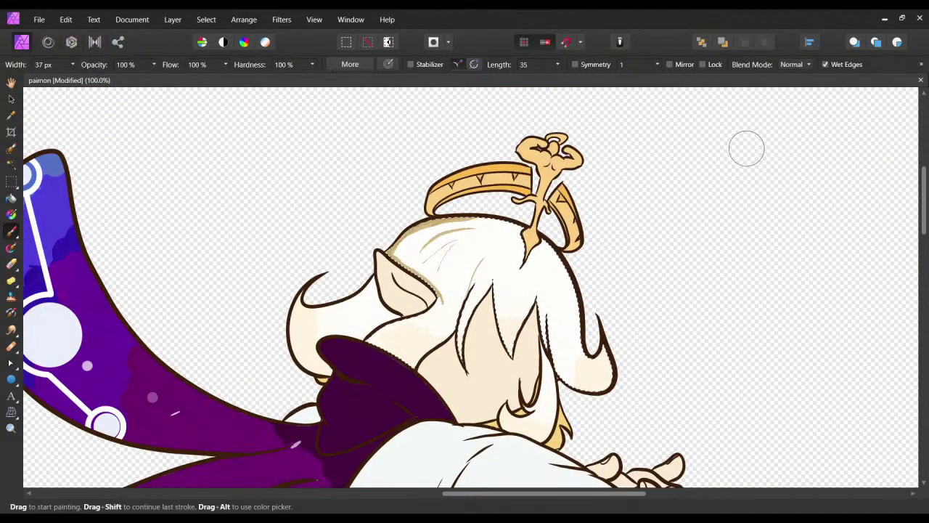
pyautogui.hotkey('ctrl', '+')
pyautogui.hotkey('ctrl', '+')
pyautogui.hotkey('ctrl', '+')
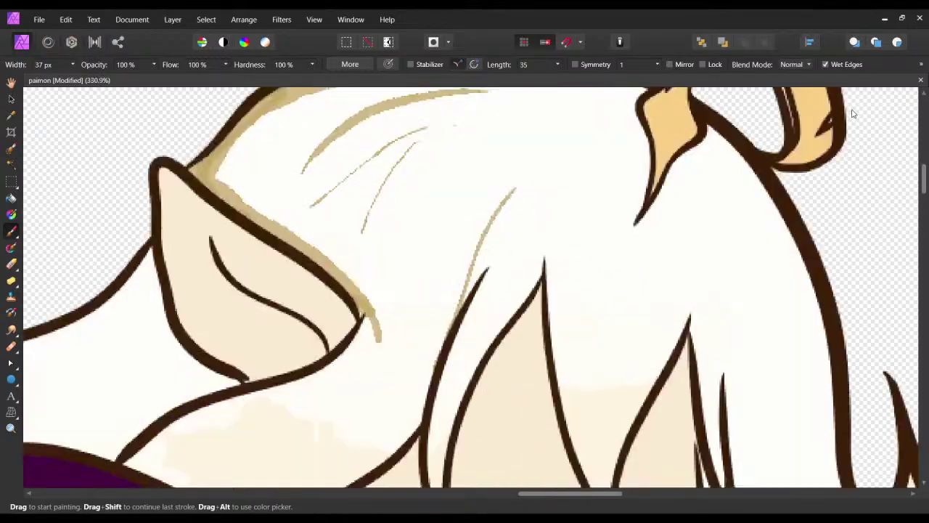
pyautogui.hotkey('ctrl', 'z')
pyautogui.hotkey('ctrl', 'z')
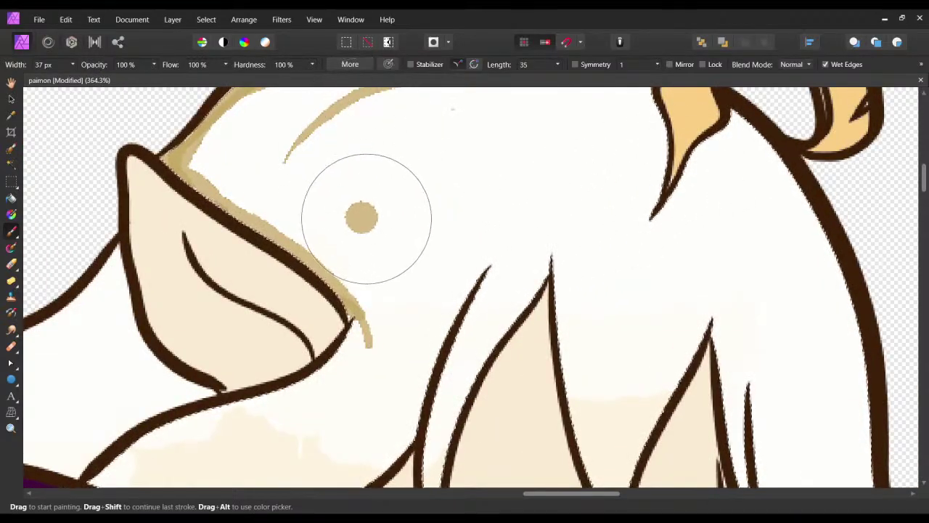
pyautogui.moveTo(371, 224); pyautogui.dragTo(452, 342)
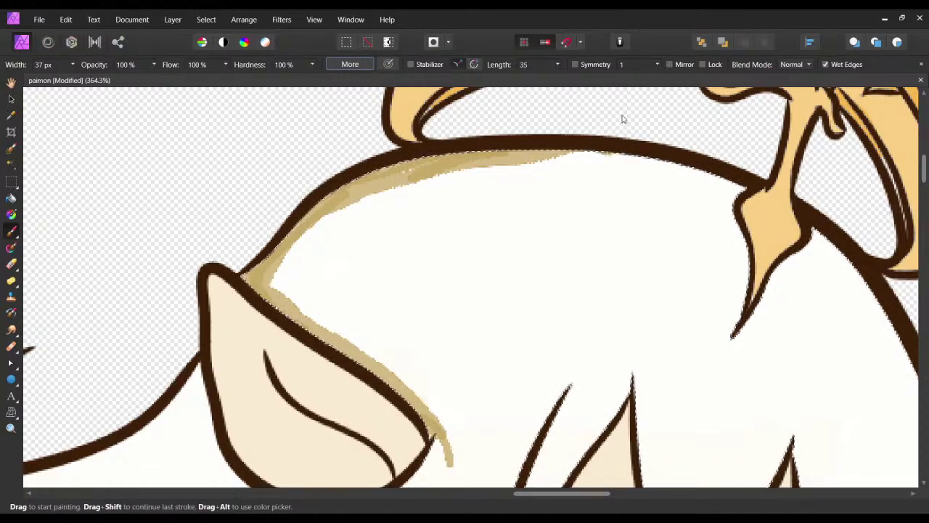
pyautogui.moveTo(480, 230)
pyautogui.mouseDown()
pyautogui.moveTo(493, 363)
pyautogui.moveTo(510, 205)
pyautogui.mouseUp()
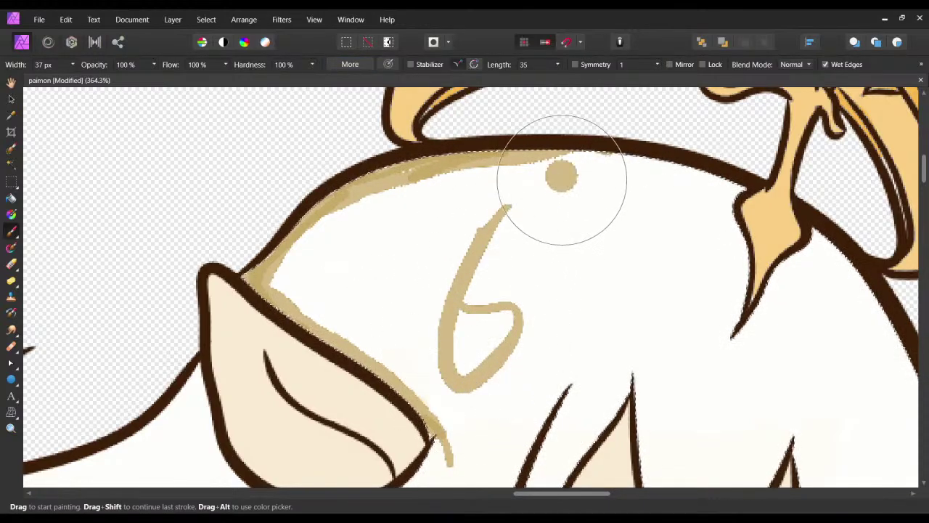
pyautogui.moveTo(437, 300); pyautogui.dragTo(395, 253)
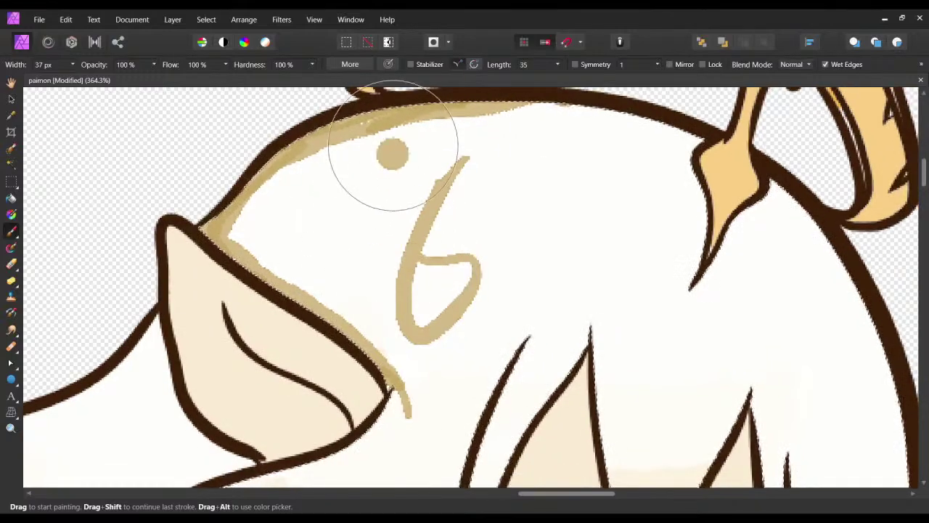
pyautogui.moveTo(375, 133); pyautogui.dragTo(286, 180)
pyautogui.hotkey('ctrl', 'z')
pyautogui.hotkey('ctrl', 'z')
pyautogui.hotkey('ctrl', 'z')
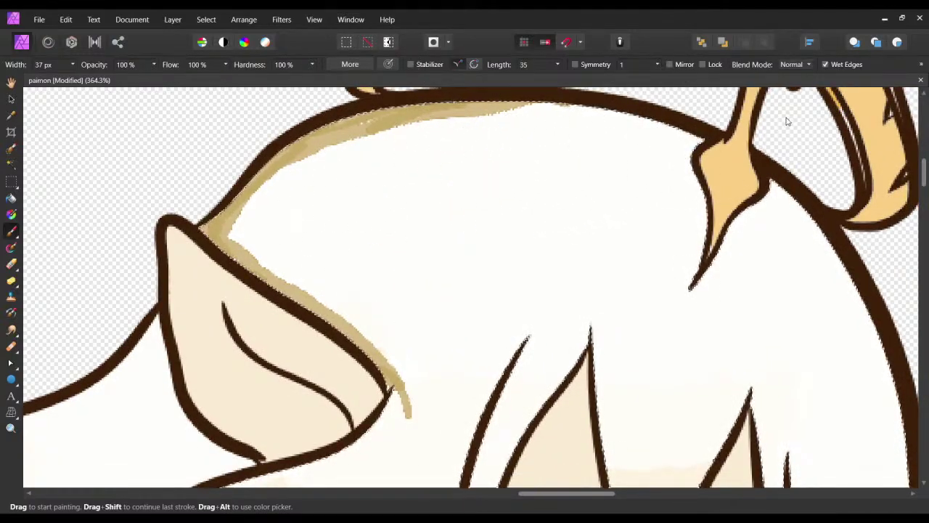
pyautogui.hotkey('ctrl', '-')
pyautogui.hotkey('ctrl', '-')
pyautogui.hotkey('ctrl', '-')
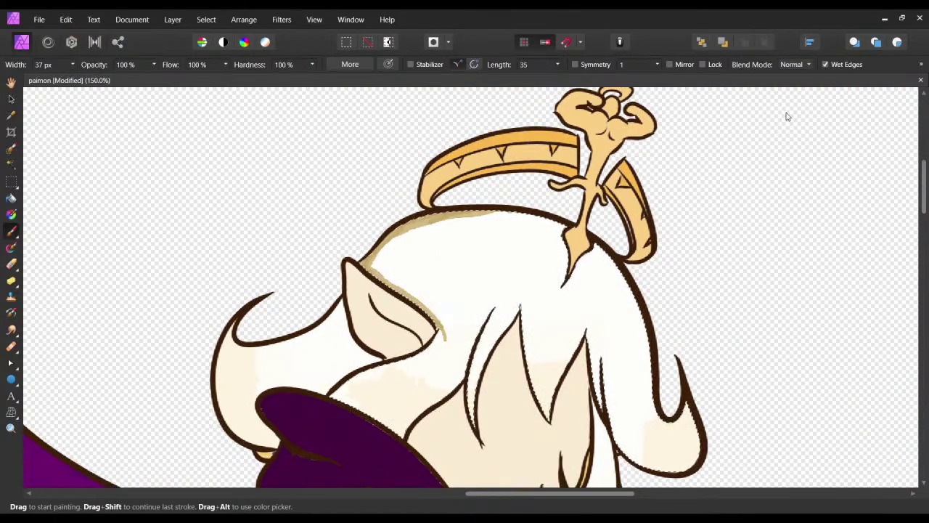
pyautogui.hotkey('ctrl', '-')
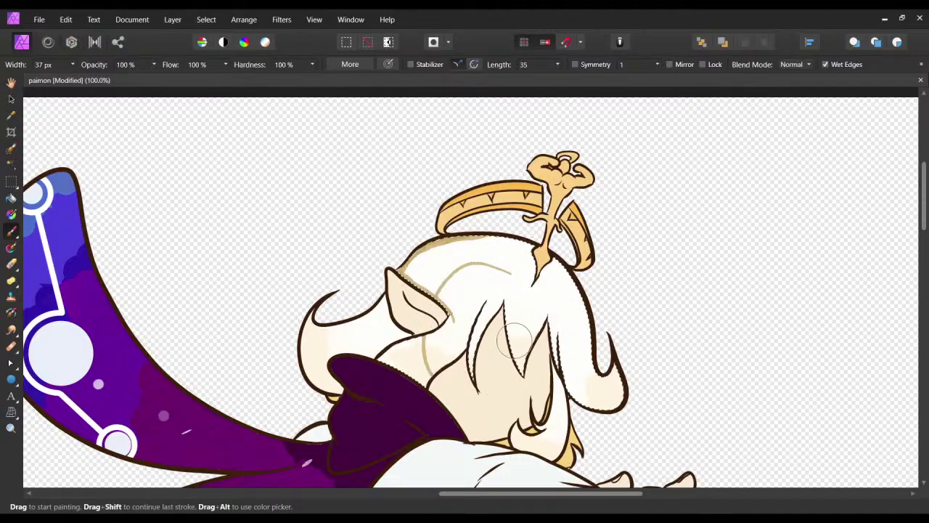
# Paint several thin curved tan strands across the top of the hair, between the ear and the fringe.
pyautogui.hotkey('ctrl', '+')
pyautogui.hotkey('ctrl', '+')
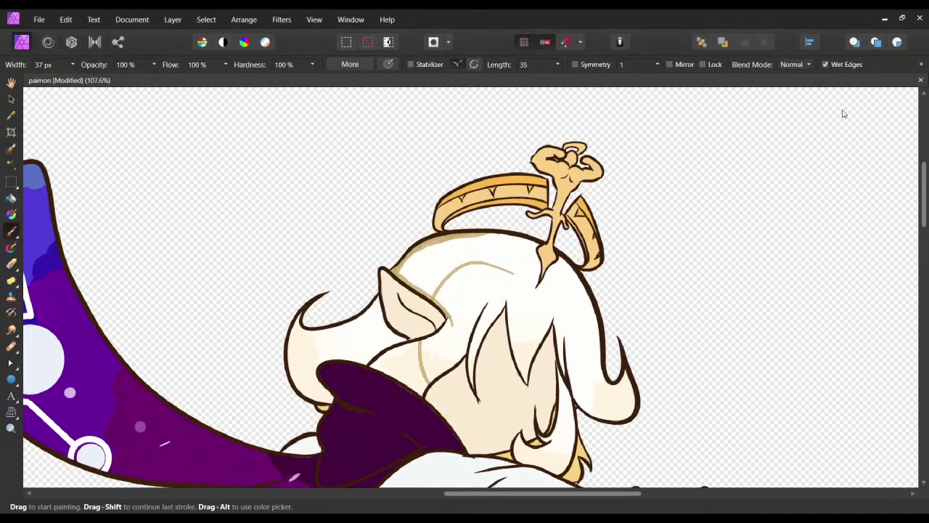
pyautogui.moveTo(391, 281); pyautogui.dragTo(462, 226)
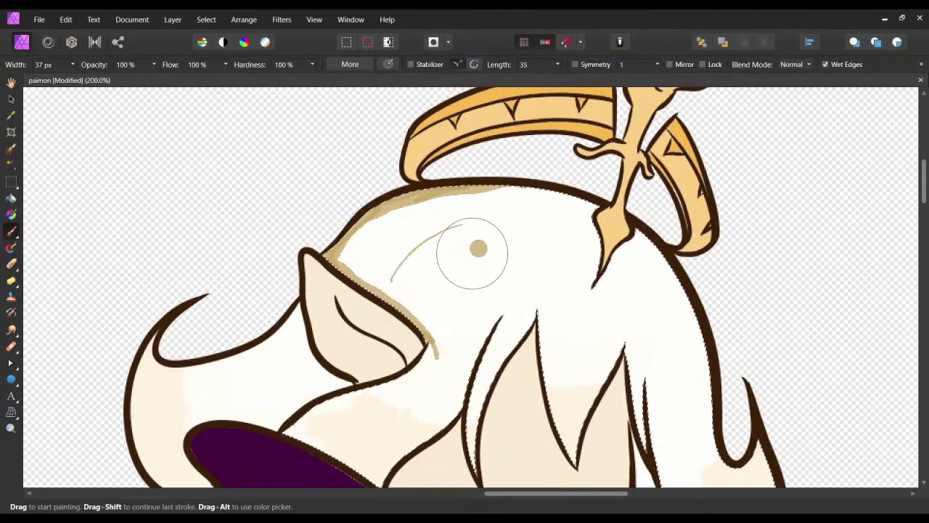
pyautogui.moveTo(439, 273)
pyautogui.mouseDown()
pyautogui.moveTo(494, 228)
pyautogui.moveTo(459, 327)
pyautogui.moveTo(443, 258)
pyautogui.mouseUp()
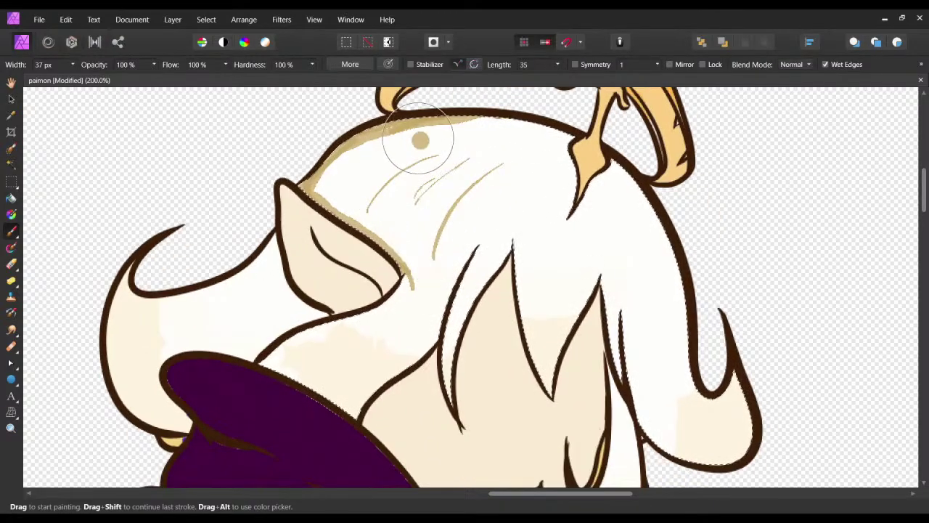
pyautogui.moveTo(397, 131)
pyautogui.mouseDown()
pyautogui.moveTo(509, 118)
pyautogui.moveTo(548, 131)
pyautogui.mouseUp()
# Paint thin tan strands down the middle fringe lock and the side lock of the hair.
pyautogui.hscroll(2, 547, 182)
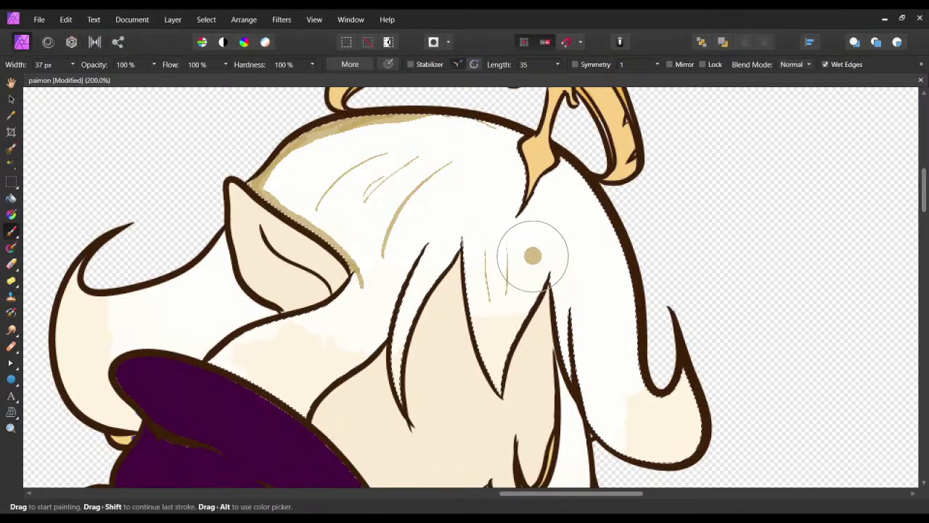
pyautogui.moveTo(533, 256); pyautogui.dragTo(525, 302)
pyautogui.moveTo(582, 286)
pyautogui.mouseDown()
pyautogui.moveTo(583, 336)
pyautogui.moveTo(602, 372)
pyautogui.mouseUp()
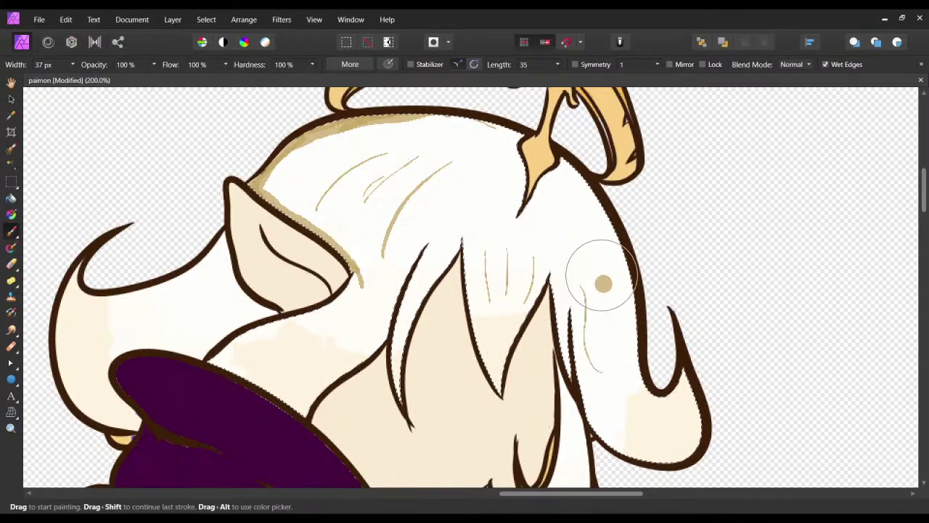
# Paint tan strands and shading on the hair above the purple collar, and extend the shading along the top of the head.
pyautogui.scroll(-2, 407, 350)
pyautogui.hscroll(-3, 406, 350)
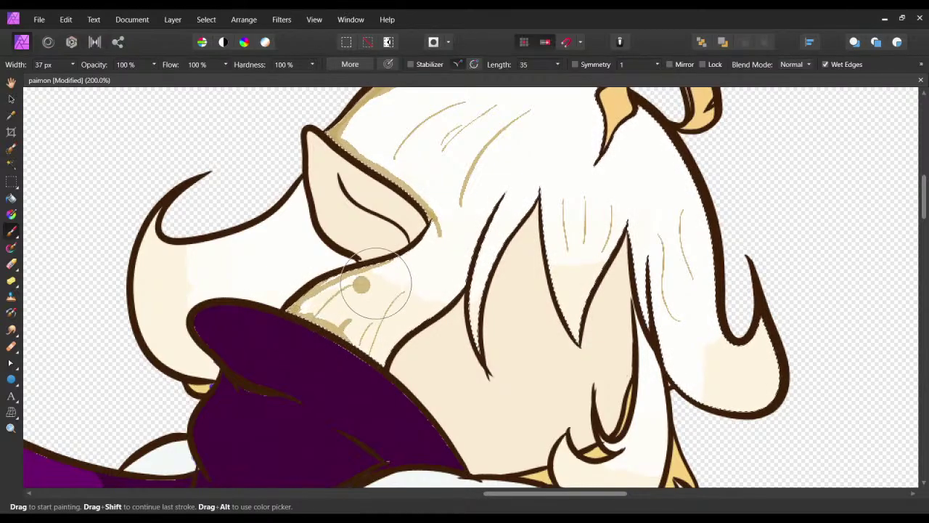
pyautogui.moveTo(469, 237); pyautogui.dragTo(410, 285)
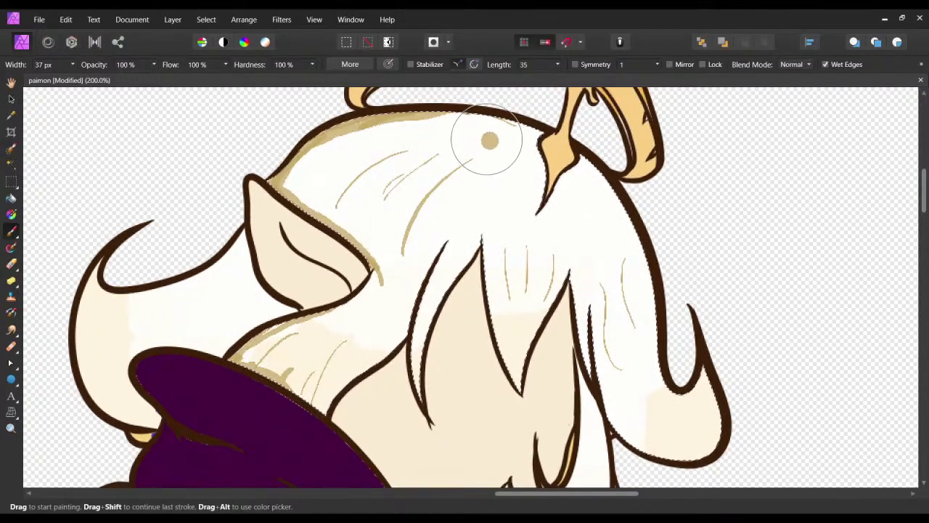
pyautogui.moveTo(475, 115)
pyautogui.mouseDown()
pyautogui.moveTo(527, 125)
pyautogui.moveTo(354, 150)
pyautogui.mouseUp()
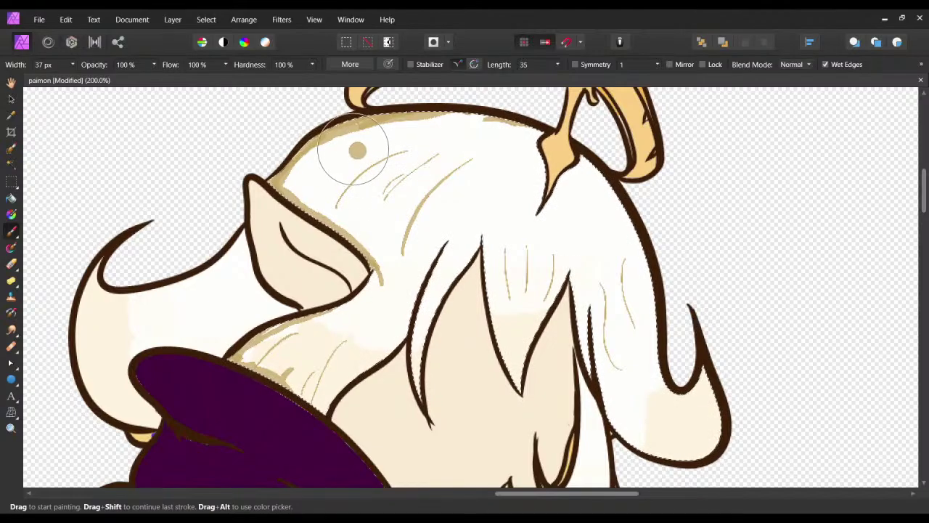
pyautogui.scroll(3, 288, 211)
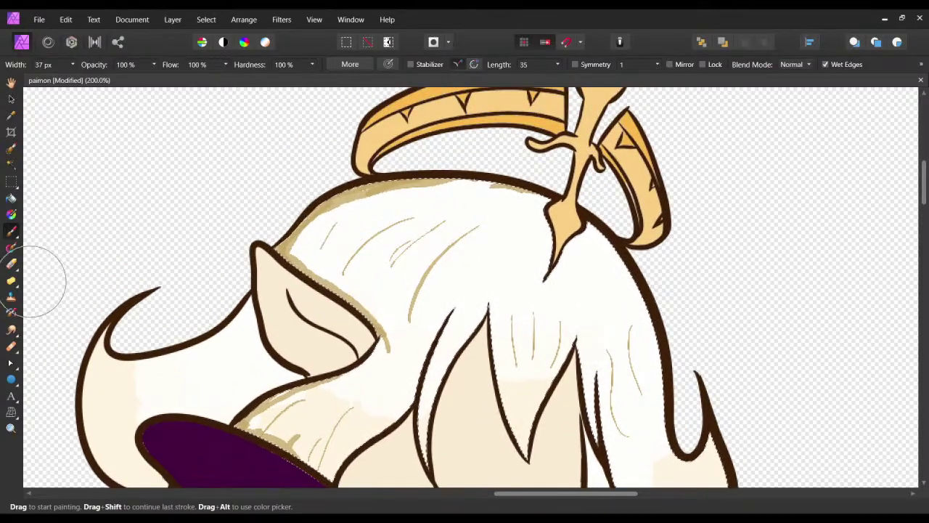
# Erase the excess tan shading along the top outline of the hair with a 49 px eraser.
pyautogui.click(11, 264)
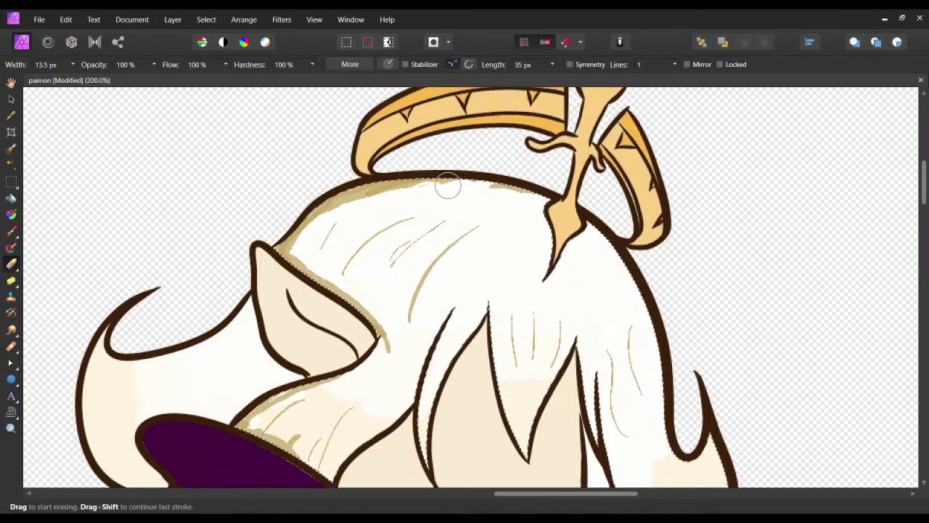
pyautogui.hotkey('ctrl', '+')
pyautogui.hotkey('ctrl', '+')
pyautogui.hotkey('ctrl', '+')
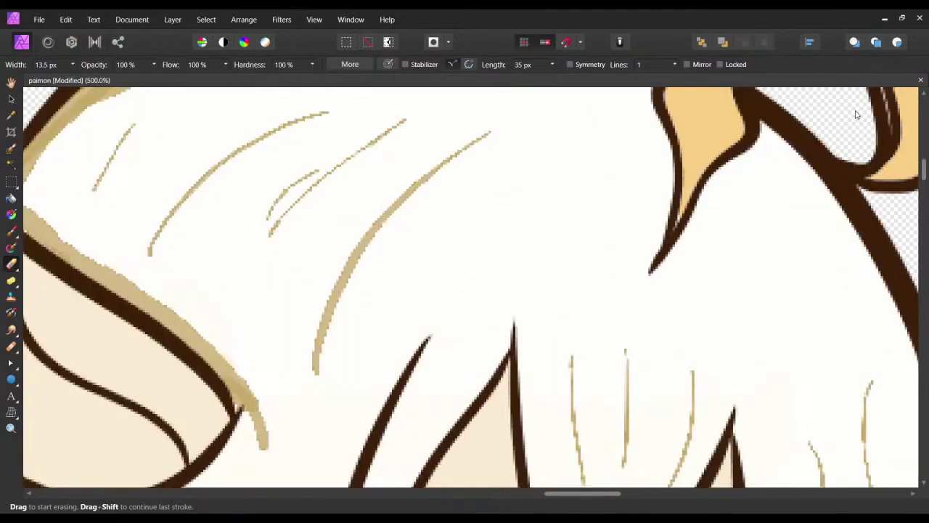
pyautogui.moveTo(351, 177); pyautogui.dragTo(461, 305)
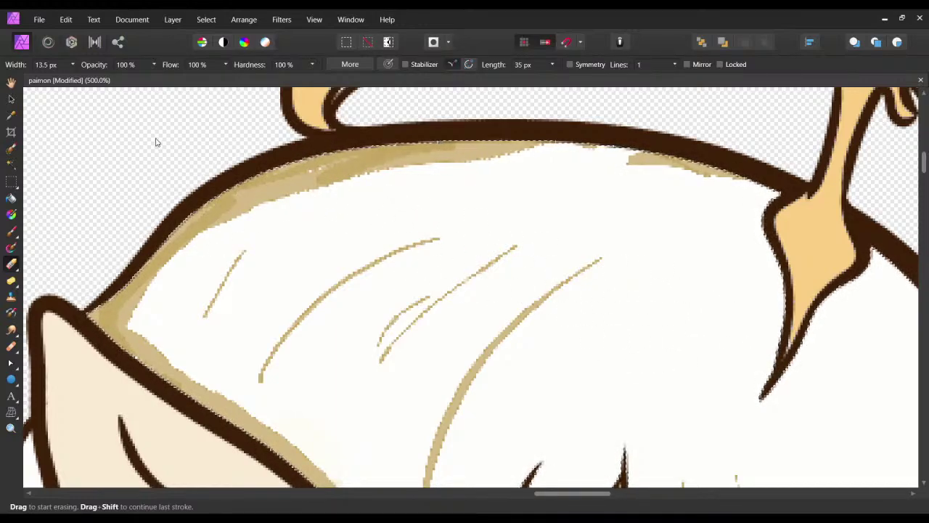
pyautogui.moveTo(71, 64)
pyautogui.mouseDown()
pyautogui.moveTo(81, 81)
pyautogui.moveTo(100, 82)
pyautogui.mouseUp()
pyautogui.moveTo(357, 218); pyautogui.dragTo(363, 221)
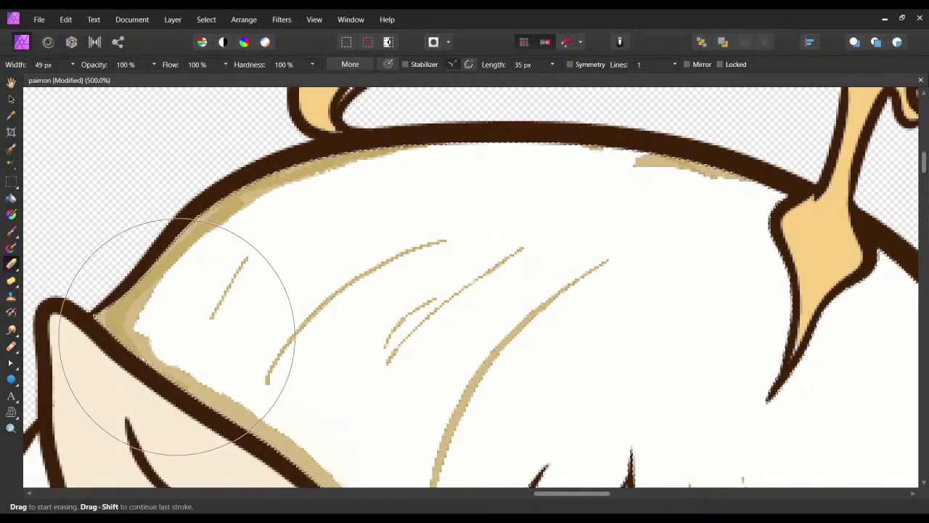
# Erase the edge of the tan shading at the ear tip and taper the lower end of the thickest hair strand.
pyautogui.scroll(-3, 329, 383)
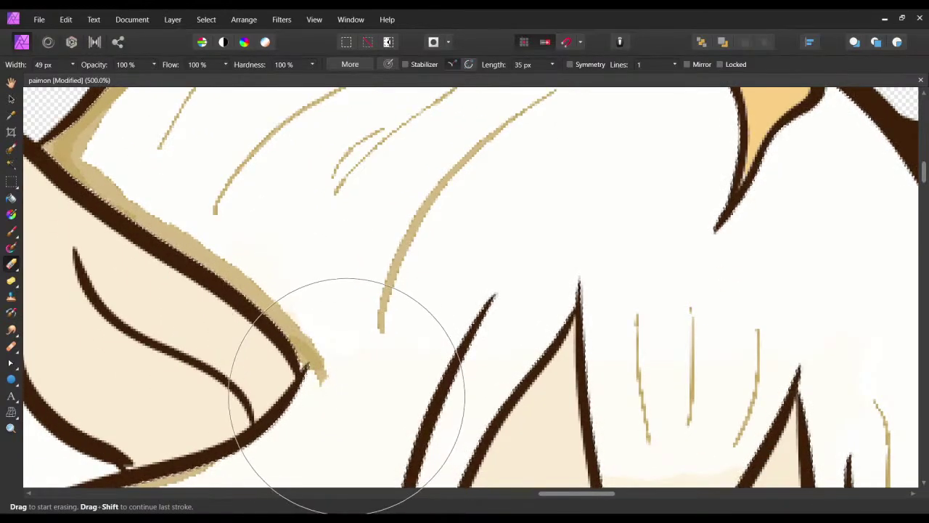
pyautogui.moveTo(341, 393)
pyautogui.mouseDown()
pyautogui.moveTo(333, 341)
pyautogui.moveTo(336, 422)
pyautogui.mouseUp()
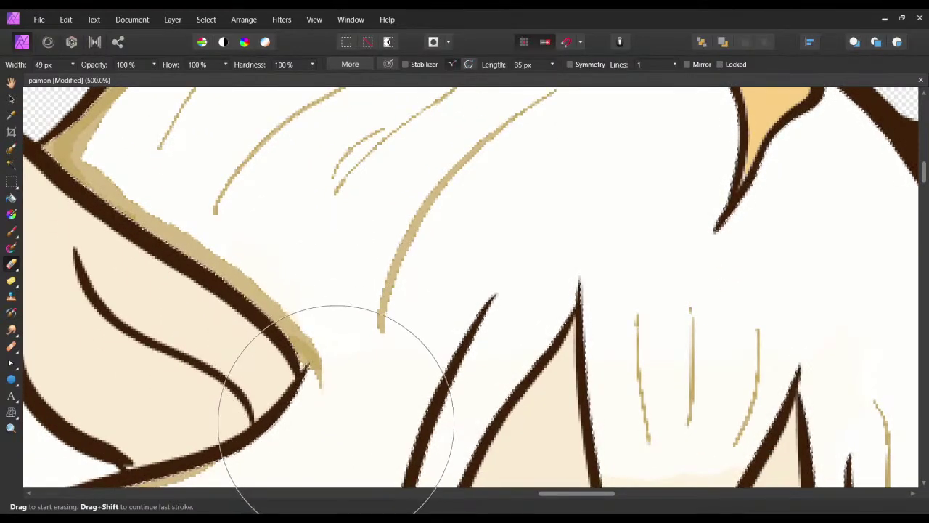
pyautogui.moveTo(391, 308)
pyautogui.mouseDown()
pyautogui.moveTo(392, 327)
pyautogui.moveTo(406, 333)
pyautogui.mouseUp()
pyautogui.hotkey('ctrl', 'z')
pyautogui.hotkey('ctrl', 'z')
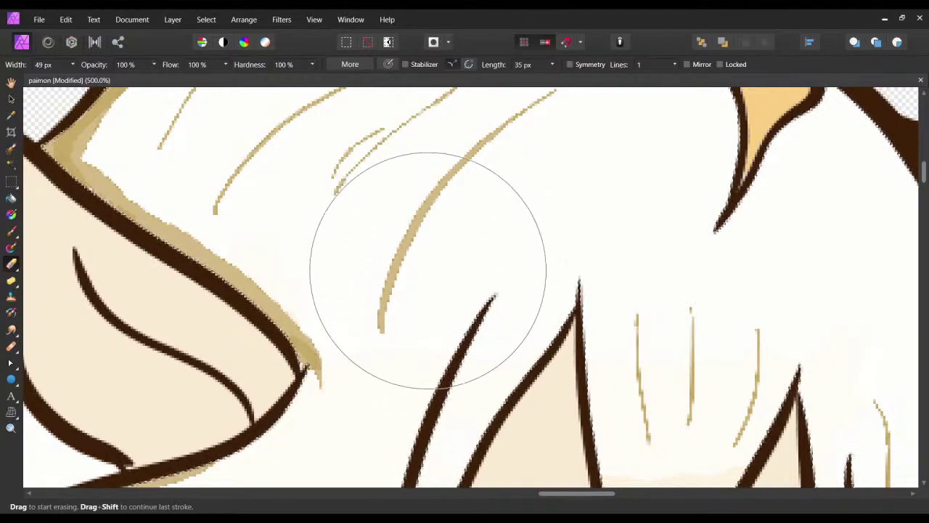
pyautogui.moveTo(420, 289); pyautogui.dragTo(405, 330)
pyautogui.moveTo(456, 227); pyautogui.dragTo(448, 324)
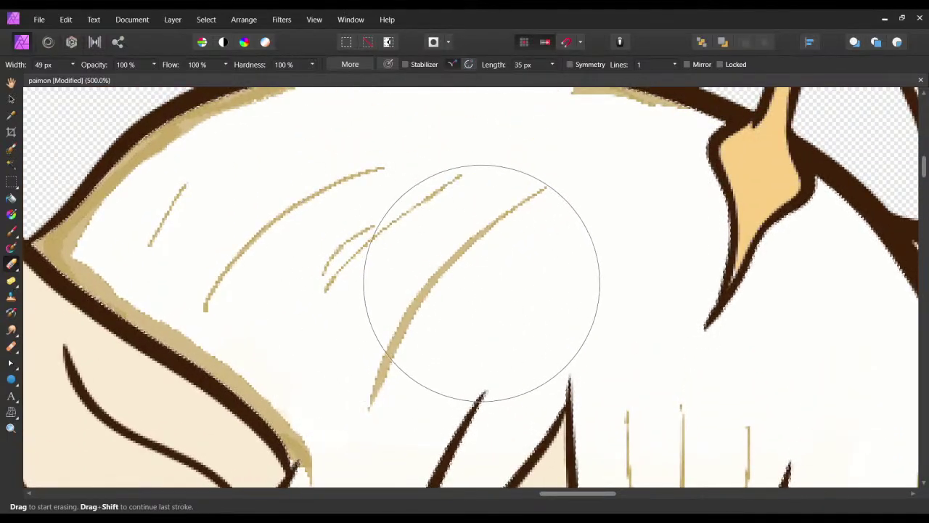
# Erase parts of the tan shading above the purple collar and under the ear to thin it.
pyautogui.moveTo(437, 435); pyautogui.dragTo(472, 254)
pyautogui.moveTo(473, 340); pyautogui.dragTo(439, 237)
pyautogui.moveTo(297, 324); pyautogui.dragTo(428, 275)
pyautogui.moveTo(305, 396); pyautogui.dragTo(274, 386)
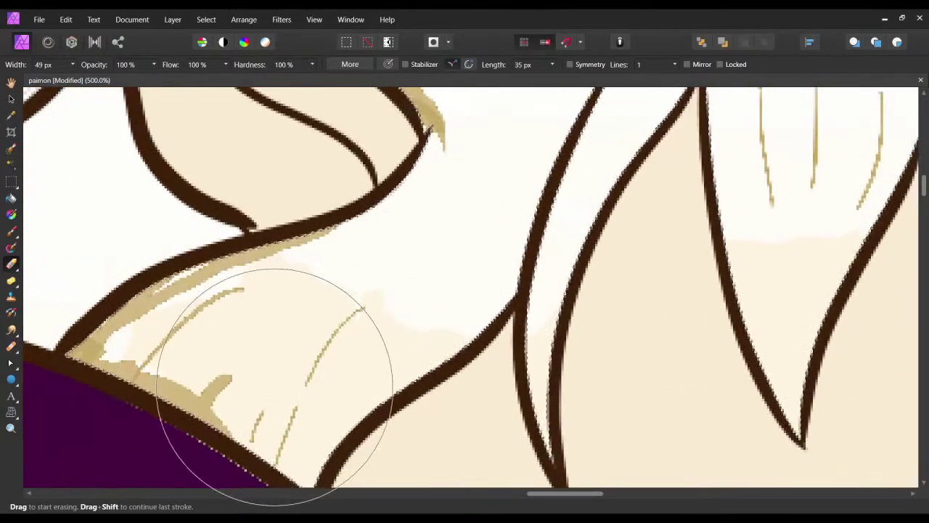
pyautogui.hotkey('ctrl', 'z')
pyautogui.hotkey('ctrl', 'z')
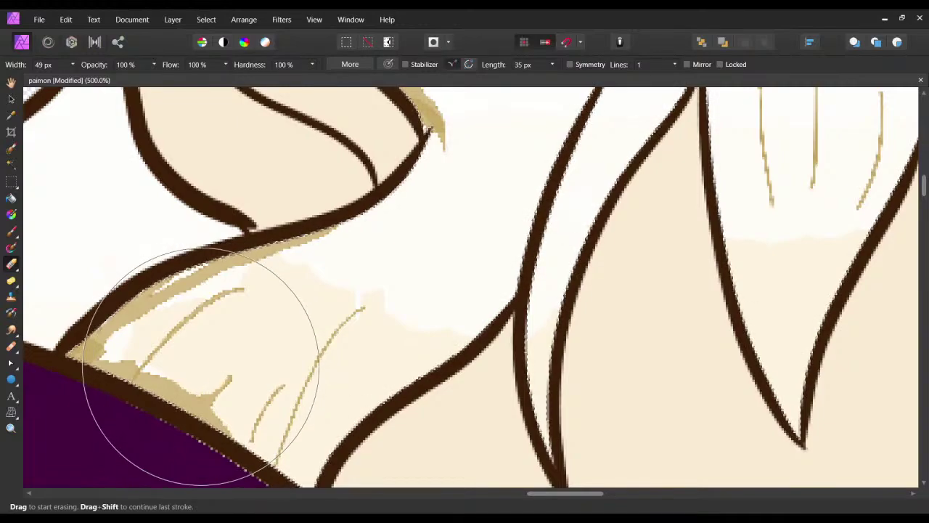
pyautogui.moveTo(221, 373)
pyautogui.mouseDown()
pyautogui.moveTo(198, 374)
pyautogui.moveTo(210, 375)
pyautogui.moveTo(230, 360)
pyautogui.moveTo(193, 374)
pyautogui.moveTo(183, 355)
pyautogui.moveTo(135, 337)
pyautogui.moveTo(186, 287)
pyautogui.moveTo(220, 270)
pyautogui.moveTo(316, 270)
pyautogui.moveTo(385, 297)
pyautogui.moveTo(215, 315)
pyautogui.moveTo(230, 308)
pyautogui.moveTo(189, 257)
pyautogui.mouseUp()
pyautogui.hotkey('ctrl', 'z')
pyautogui.hotkey('ctrl', 'z')
pyautogui.hotkey('ctrl', 'z')
pyautogui.moveTo(305, 258); pyautogui.dragTo(253, 309)
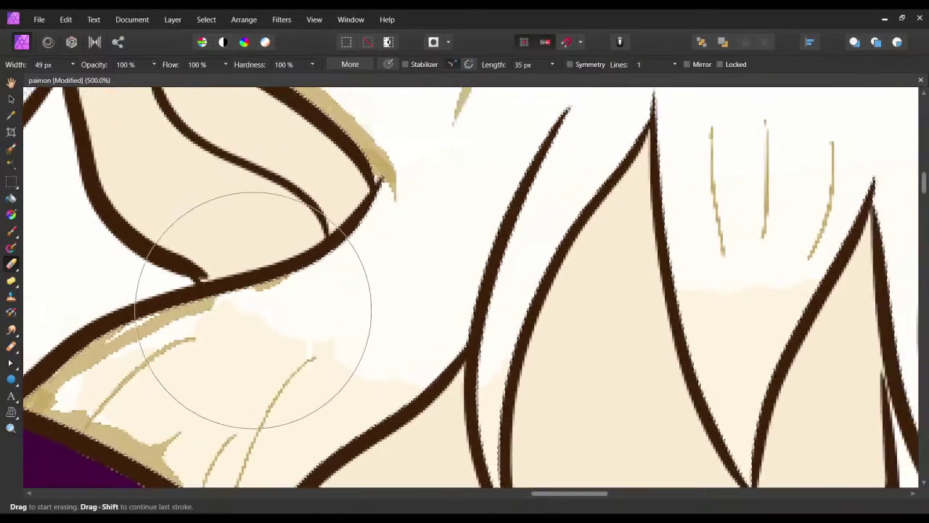
# Erase the blunt edge of the tan shading on the hair beside the crown's central spike.
pyautogui.moveTo(431, 305); pyautogui.dragTo(298, 458)
pyautogui.moveTo(595, 242); pyautogui.dragTo(340, 392)
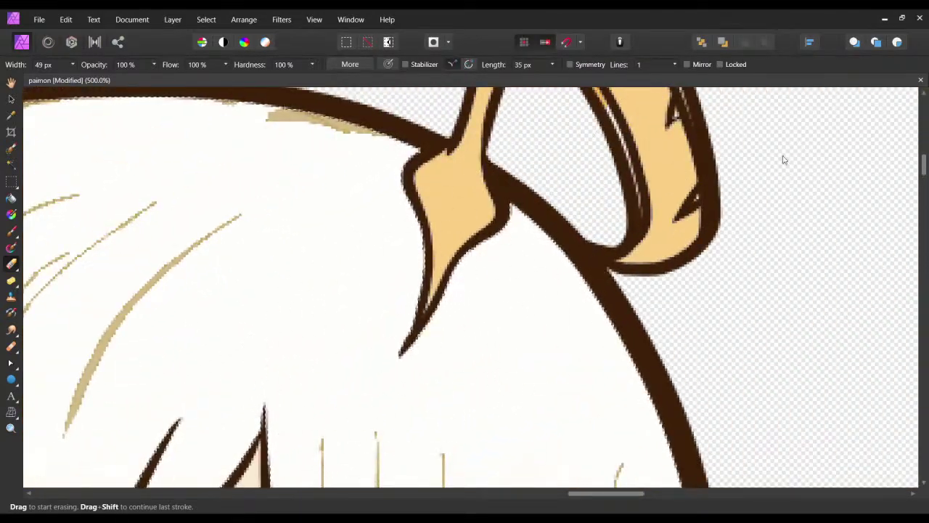
pyautogui.moveTo(268, 183); pyautogui.dragTo(406, 273)
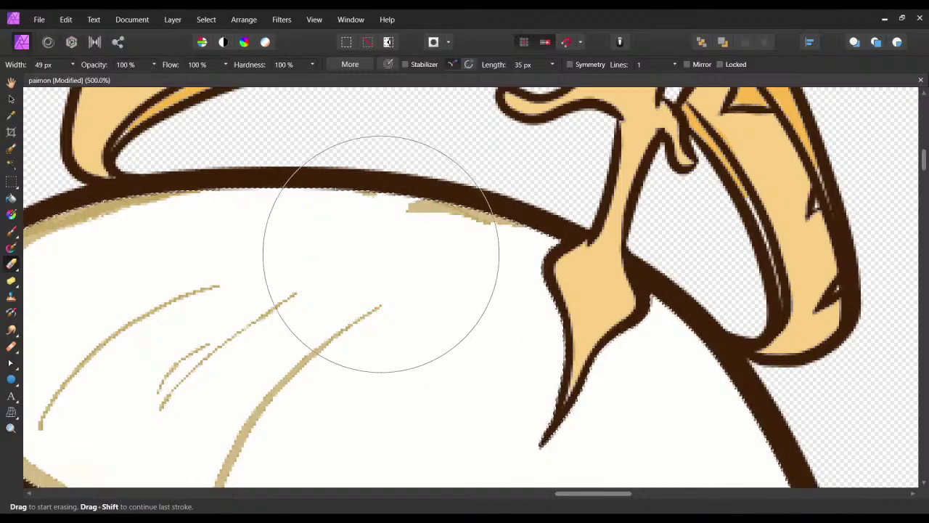
pyautogui.moveTo(382, 234)
pyautogui.mouseDown()
pyautogui.moveTo(436, 233)
pyautogui.moveTo(368, 249)
pyautogui.mouseUp()
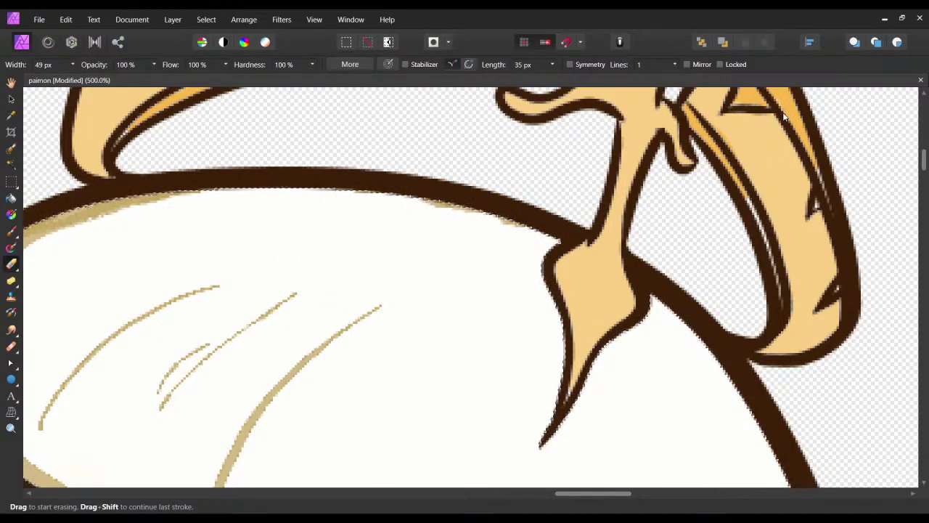
# Flood-select the curled hair lock behind the ear and activate the Paint Brush for shading it.
pyautogui.hotkey('ctrl', '-')
pyautogui.hotkey('ctrl', '-')
pyautogui.hotkey('ctrl', '-')
pyautogui.hotkey('ctrl', '-')
pyautogui.scroll(-2, 652, 296)
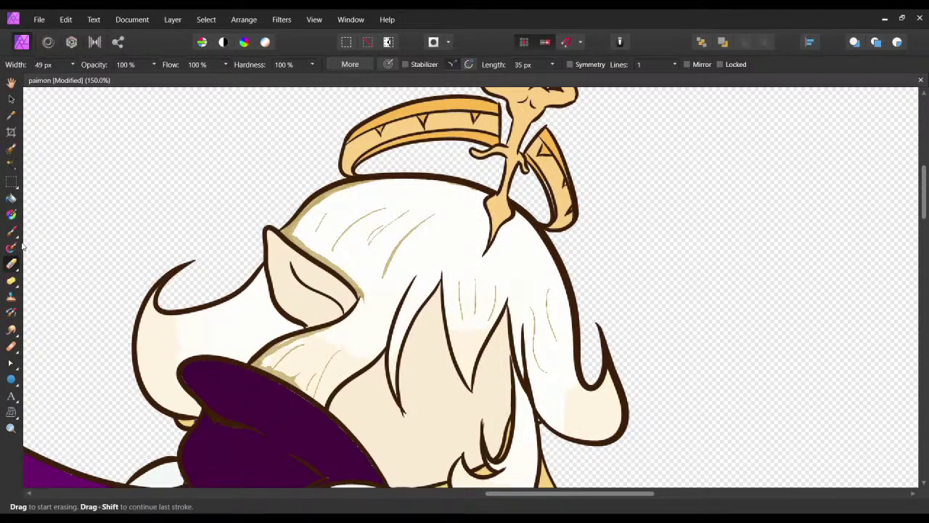
pyautogui.click(11, 166)
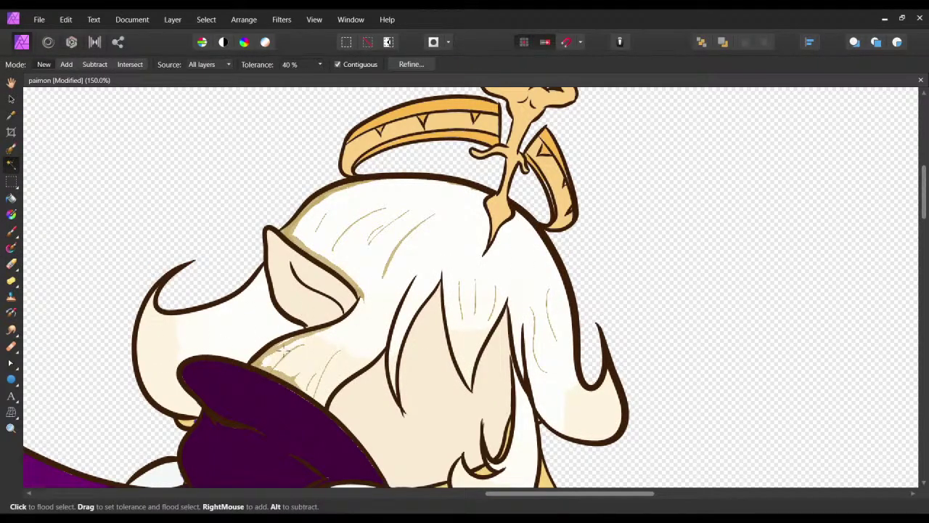
pyautogui.click(11, 231)
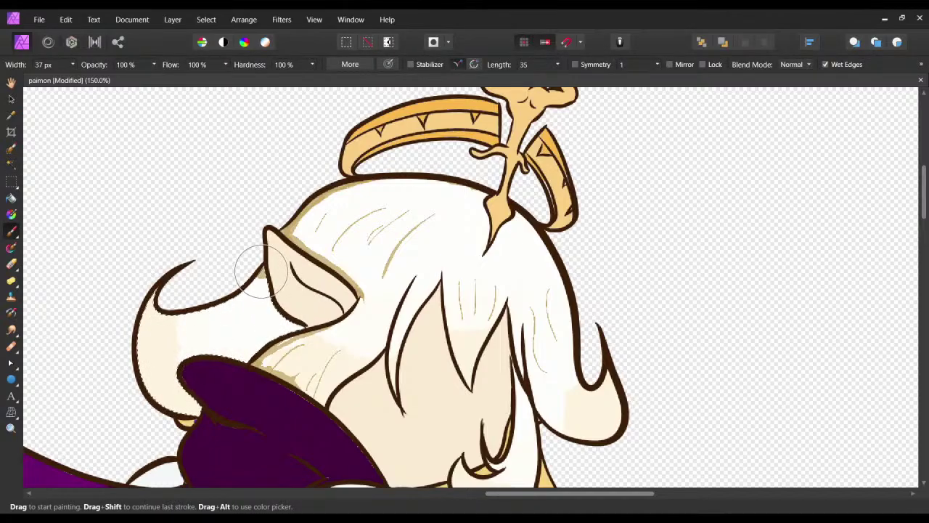
# Paint tan shading behind the ear and under the curled lock's upper outline, and add thin tan strands across the lock.
pyautogui.moveTo(263, 270)
pyautogui.mouseDown()
pyautogui.moveTo(290, 317)
pyautogui.moveTo(281, 309)
pyautogui.moveTo(269, 271)
pyautogui.moveTo(298, 319)
pyautogui.moveTo(263, 333)
pyautogui.mouseUp()
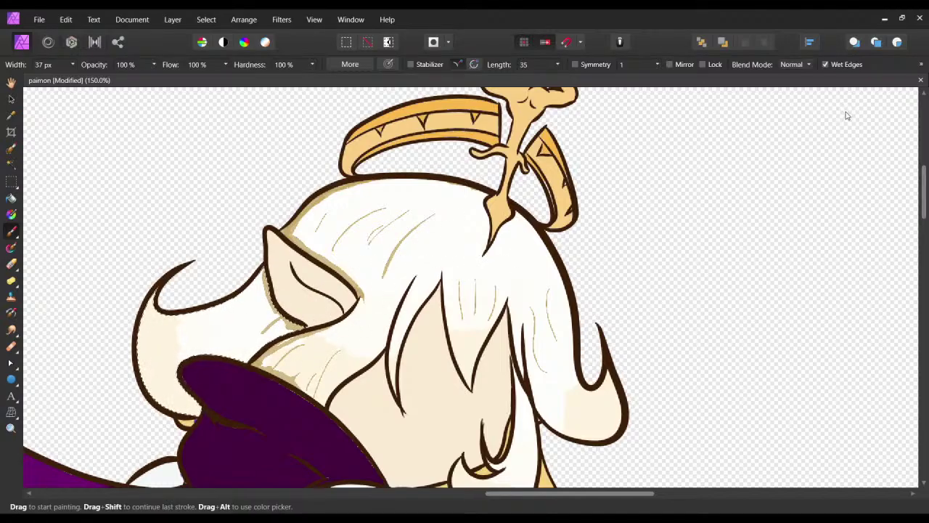
pyautogui.hotkey('ctrl', '=')
pyautogui.hotkey('ctrl', '=')
pyautogui.hotkey('ctrl', '=')
pyautogui.hotkey('ctrl', '-')
pyautogui.hotkey('ctrl', '-')
pyautogui.moveTo(409, 345); pyautogui.dragTo(682, 239)
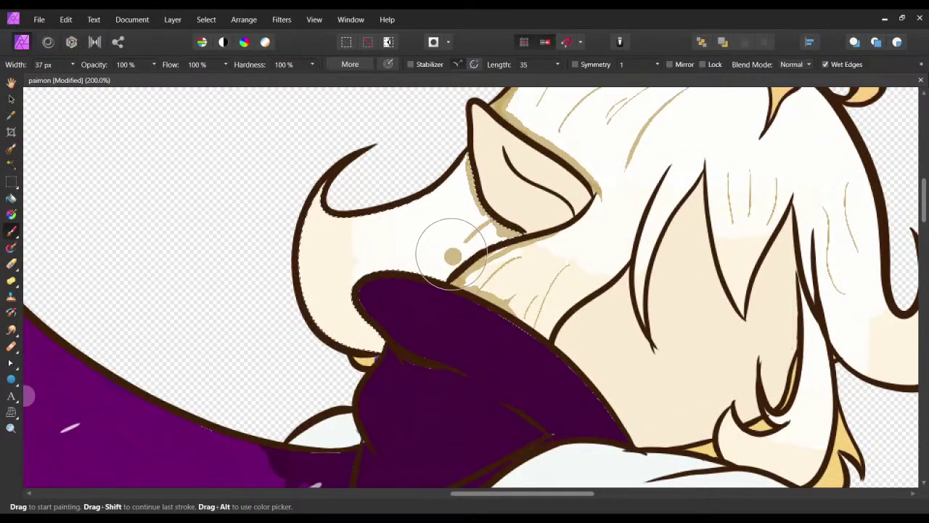
pyautogui.moveTo(450, 256); pyautogui.dragTo(425, 276)
pyautogui.moveTo(461, 199); pyautogui.dragTo(423, 227)
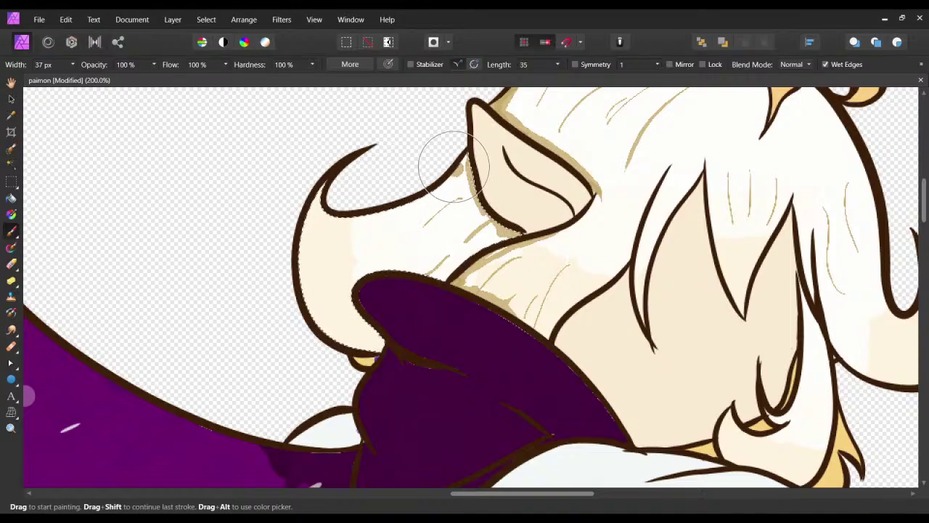
pyautogui.moveTo(453, 167)
pyautogui.mouseDown()
pyautogui.moveTo(402, 208)
pyautogui.moveTo(320, 201)
pyautogui.mouseUp()
pyautogui.moveTo(496, 224)
pyautogui.mouseDown()
pyautogui.moveTo(467, 257)
pyautogui.moveTo(519, 232)
pyautogui.moveTo(488, 246)
pyautogui.mouseUp()
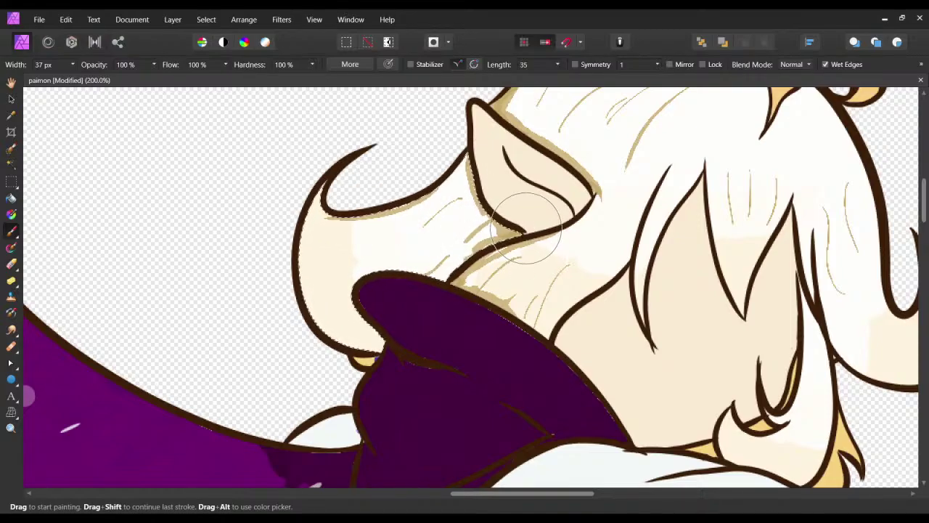
# Flood-select the long hair lock in front of the face, paint tan edge shading and thin strands down it, and deselect.
pyautogui.hscroll(5, 508, 341)
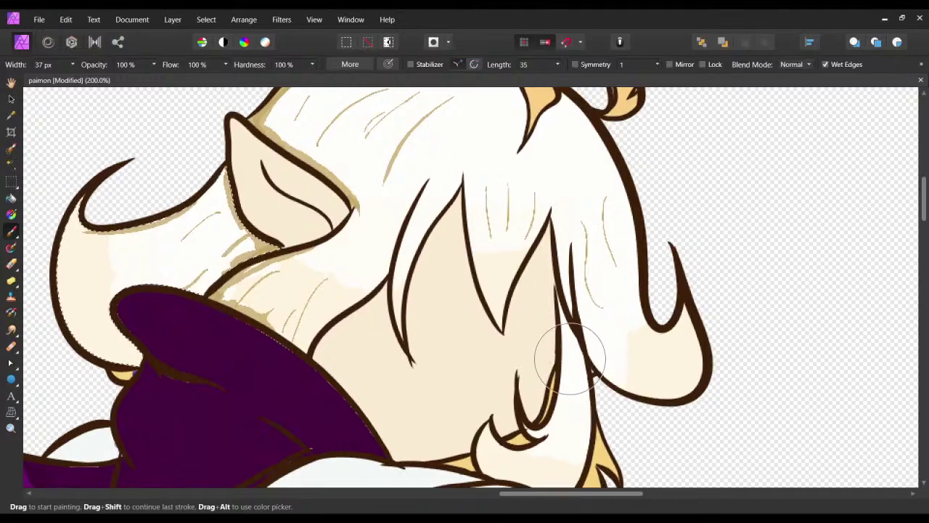
pyautogui.moveTo(570, 359); pyautogui.dragTo(538, 316)
pyautogui.hotkey('ctrl', 'd')
pyautogui.click(10, 148)
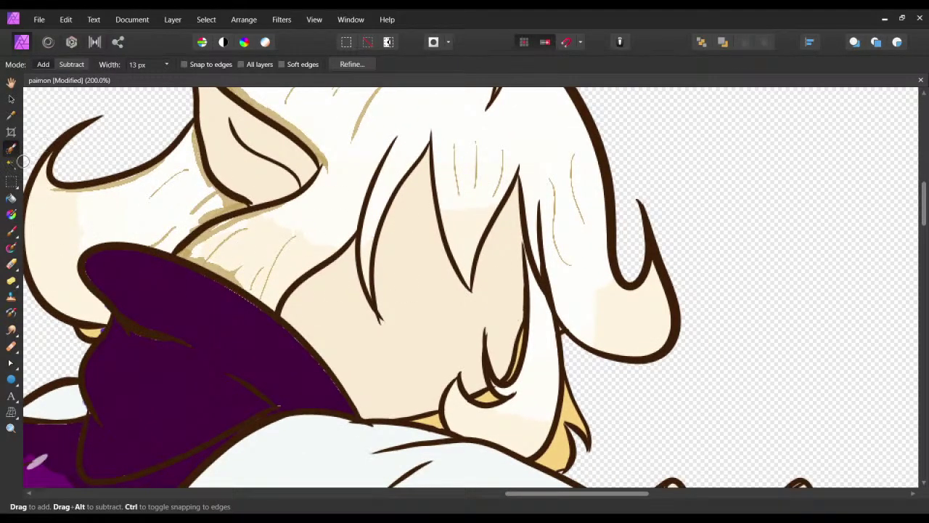
pyautogui.click(13, 167)
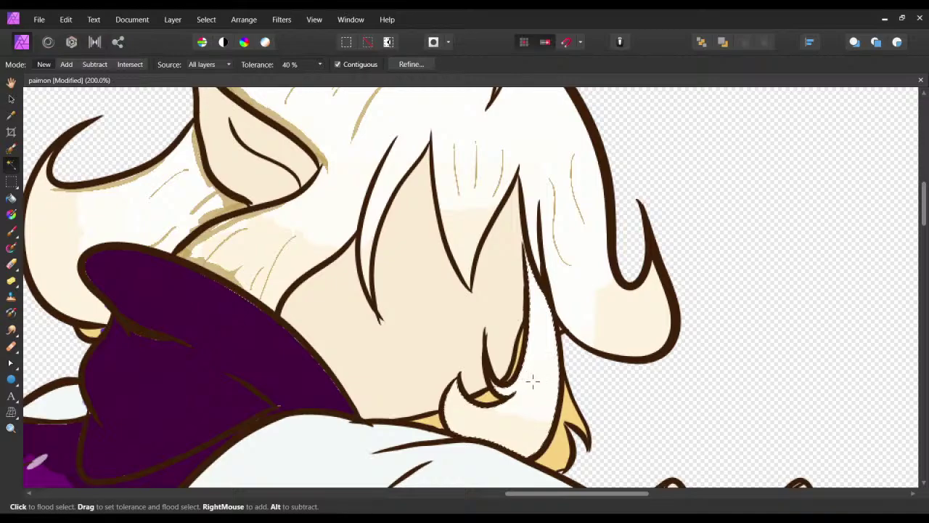
pyautogui.click(16, 231)
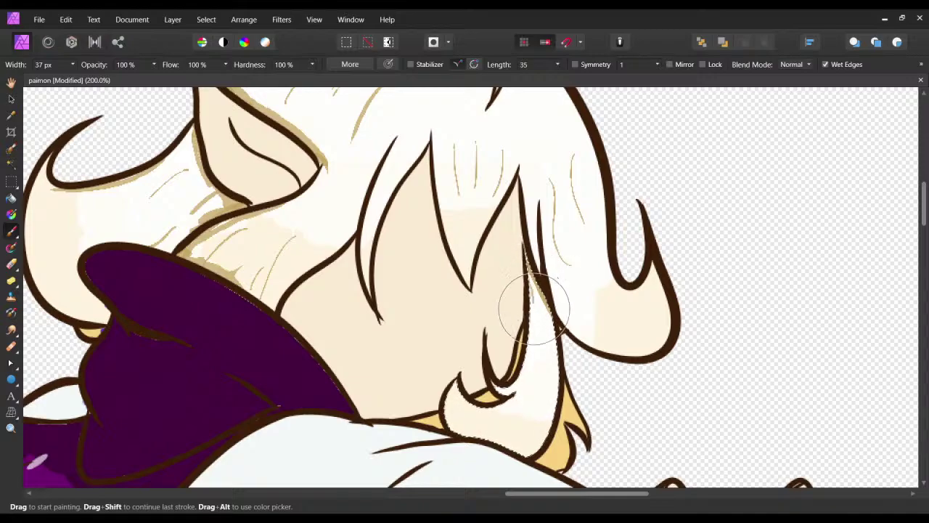
pyautogui.moveTo(534, 308)
pyautogui.mouseDown()
pyautogui.moveTo(538, 380)
pyautogui.moveTo(551, 353)
pyautogui.moveTo(532, 423)
pyautogui.mouseUp()
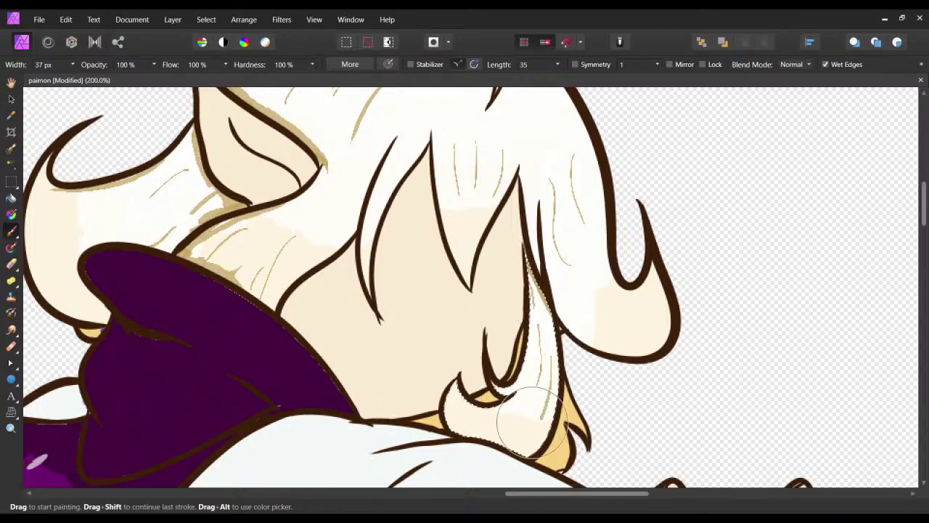
pyautogui.hotkey('ctrl', 'd')
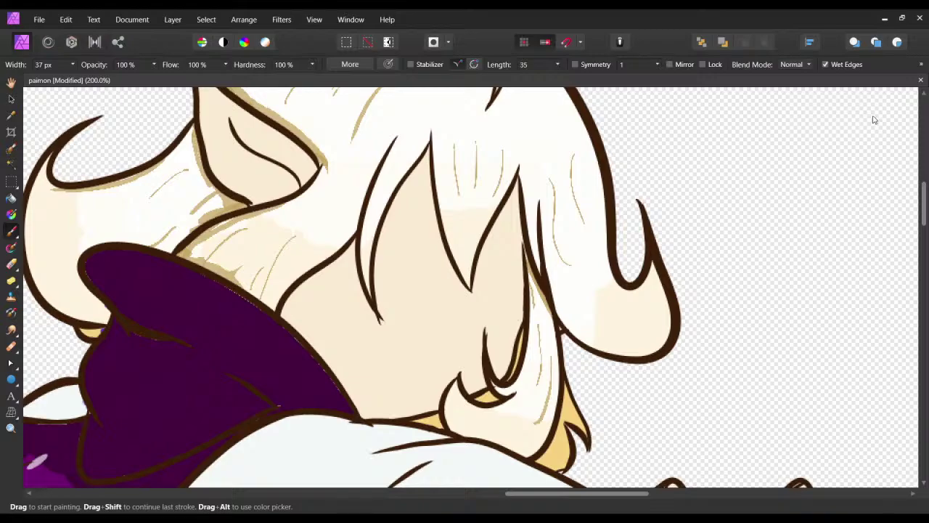
# Try alternative blend modes for the tan hair shading and return to its original look.
pyautogui.hotkey('ctrl', 'z')
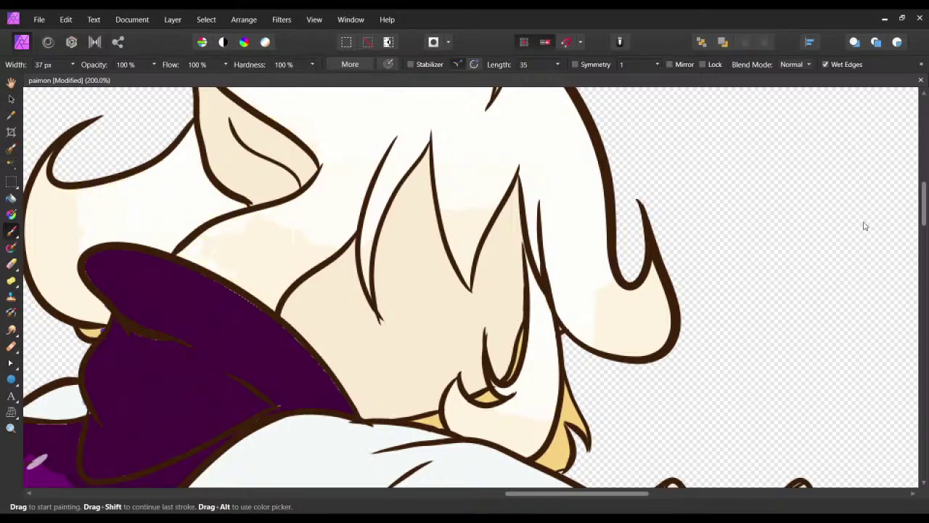
pyautogui.hotkey('ctrl', 'shift', 'z')
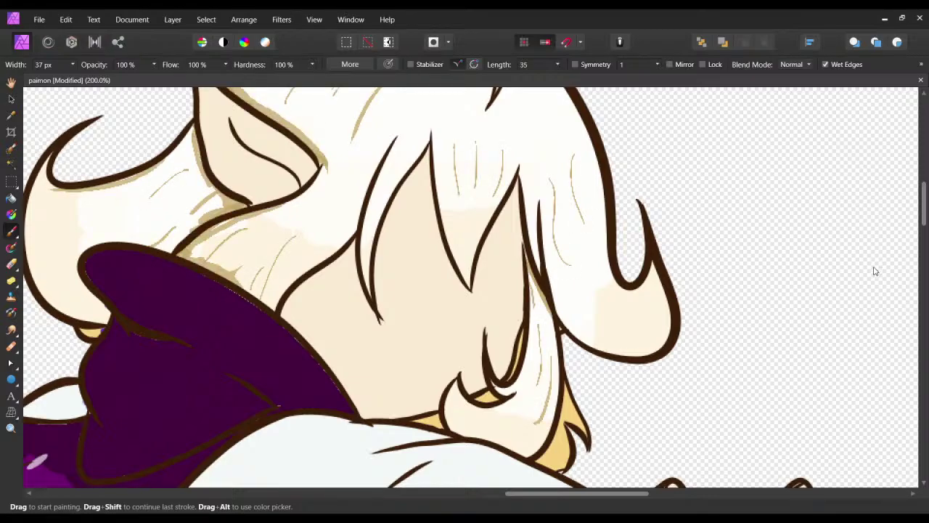
pyautogui.hotkey('ctrl', 'z')
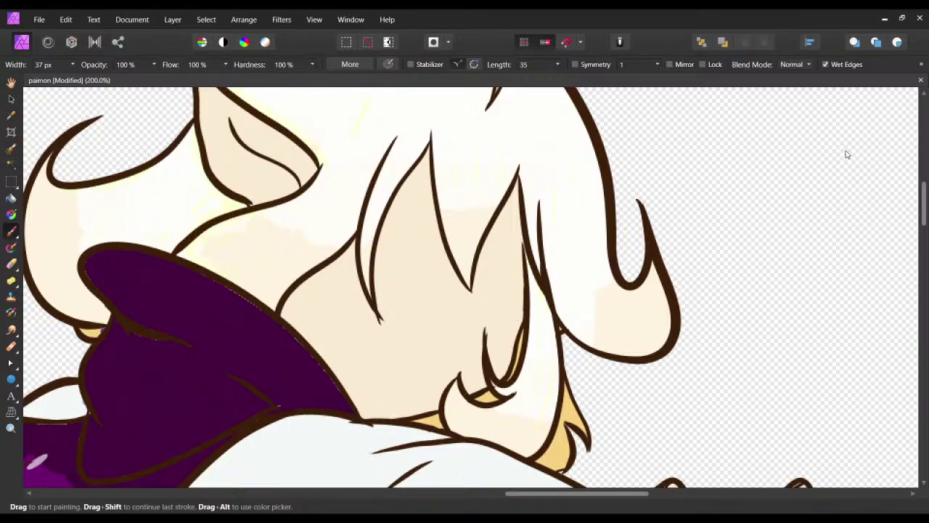
pyautogui.hotkey('ctrl', 'shift', 'z')
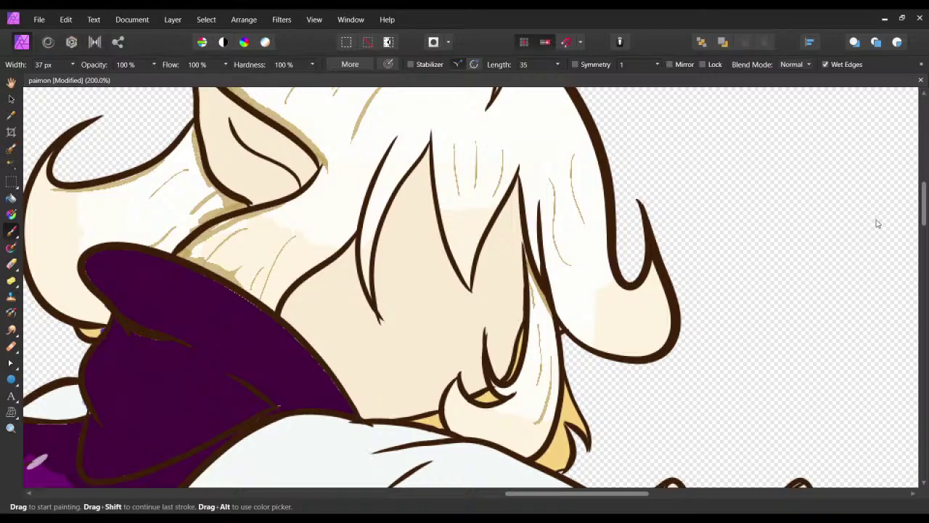
pyautogui.hotkey('ctrl', 'z')
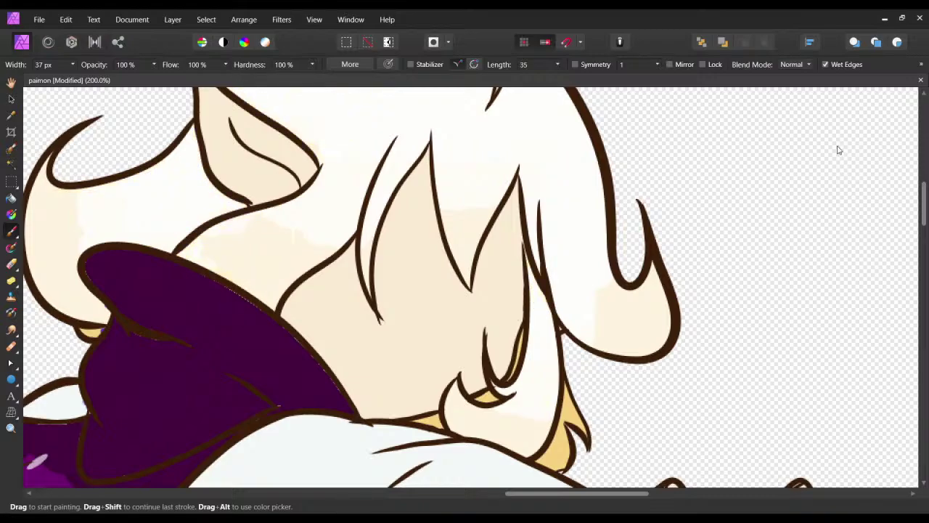
pyautogui.hotkey('ctrl', 'shift', 'z')
pyautogui.click(872, 180)
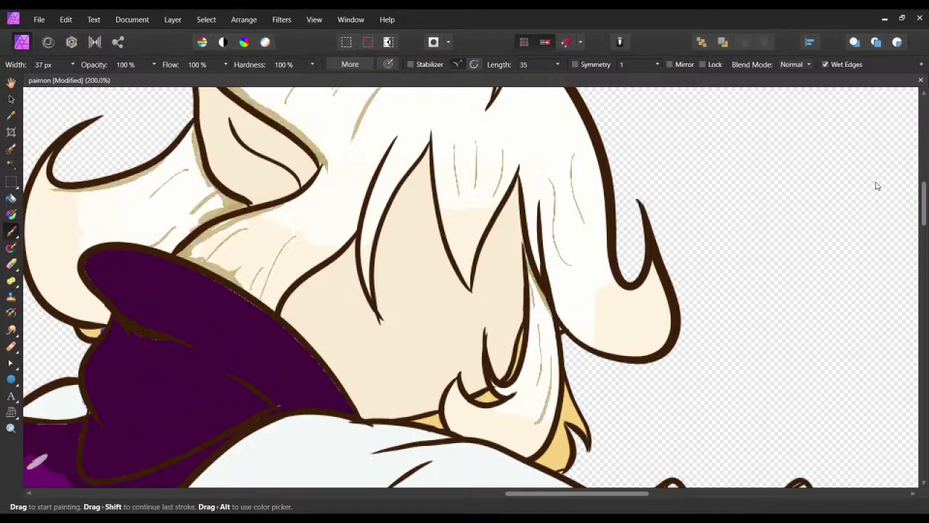
pyautogui.click(835, 163)
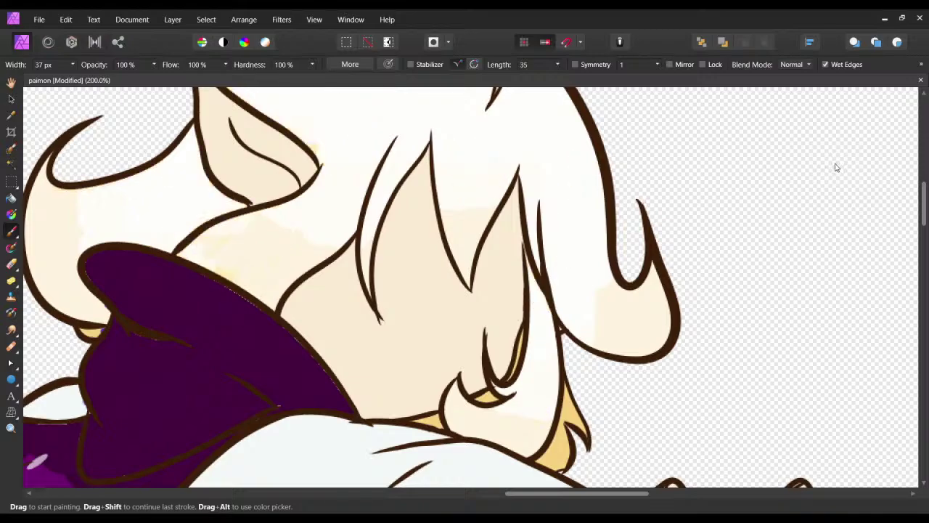
pyautogui.click(835, 163)
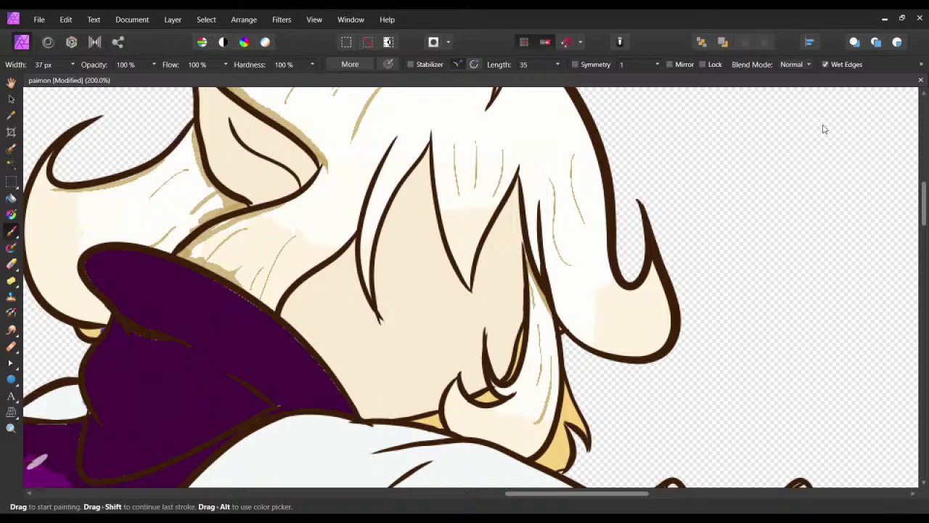
# Lower the opacity of the tan hair shading to soften its strands and edge shadows.
pyautogui.moveTo(824, 125); pyautogui.dragTo(775, 125)
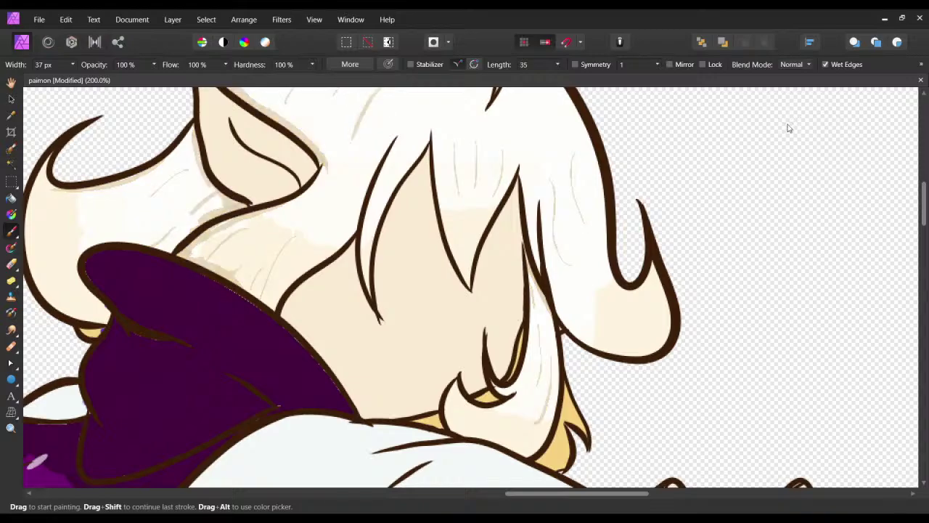
pyautogui.moveTo(603, 222); pyautogui.dragTo(668, 340)
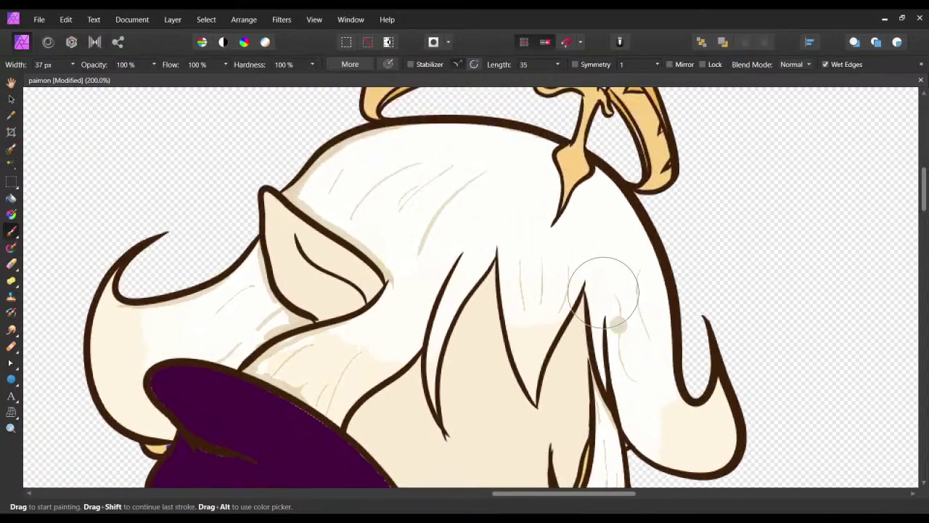
pyautogui.moveTo(418, 308); pyautogui.dragTo(436, 262)
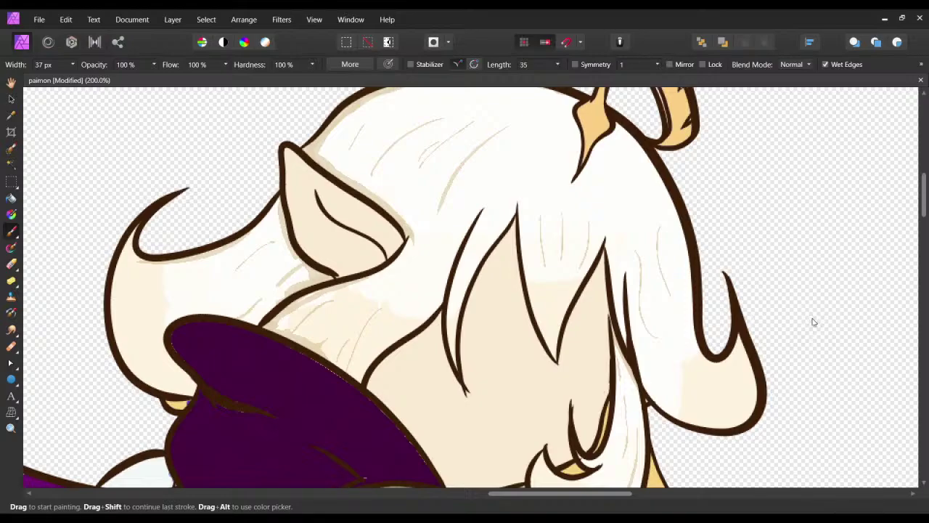
# Try several other brushes at 128 px and 64 px with test strokes over the hair and face, undoing the strokes.
pyautogui.click(802, 393)
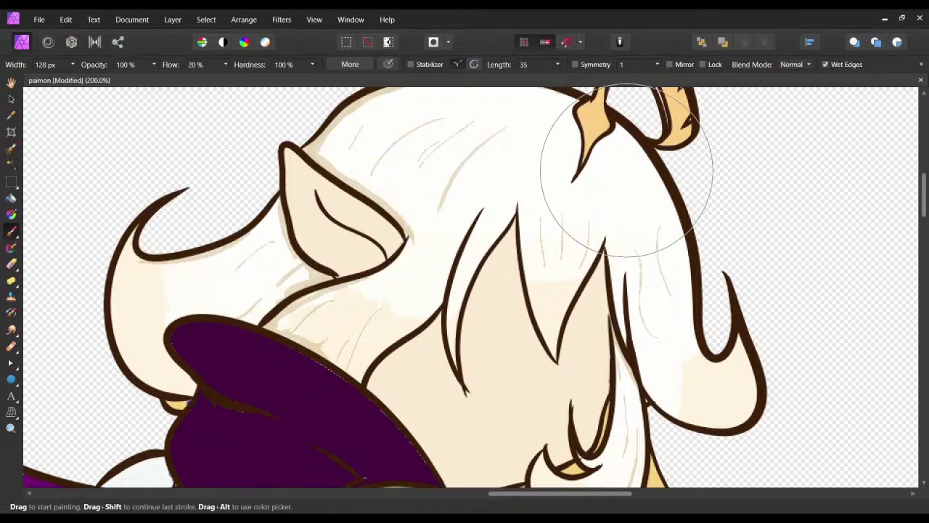
pyautogui.moveTo(544, 175)
pyautogui.mouseDown()
pyautogui.moveTo(503, 278)
pyautogui.moveTo(549, 376)
pyautogui.moveTo(542, 273)
pyautogui.moveTo(449, 385)
pyautogui.moveTo(530, 372)
pyautogui.moveTo(592, 301)
pyautogui.moveTo(626, 197)
pyautogui.moveTo(633, 293)
pyautogui.moveTo(518, 414)
pyautogui.mouseUp()
pyautogui.hotkey('ctrl', 'z')
pyautogui.hotkey('ctrl', 'z')
pyautogui.hotkey('ctrl', 'z')
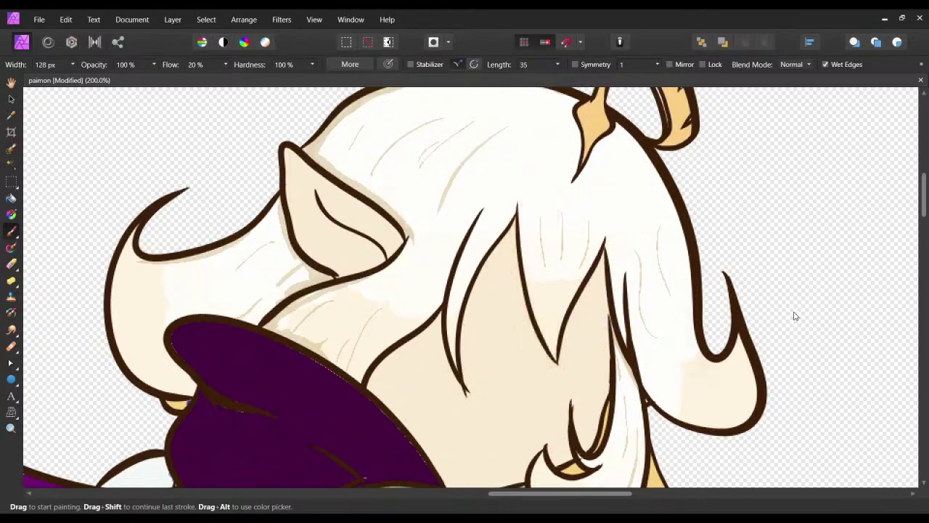
pyautogui.click(796, 316)
pyautogui.moveTo(642, 205)
pyautogui.mouseDown()
pyautogui.moveTo(480, 401)
pyautogui.moveTo(641, 146)
pyautogui.mouseUp()
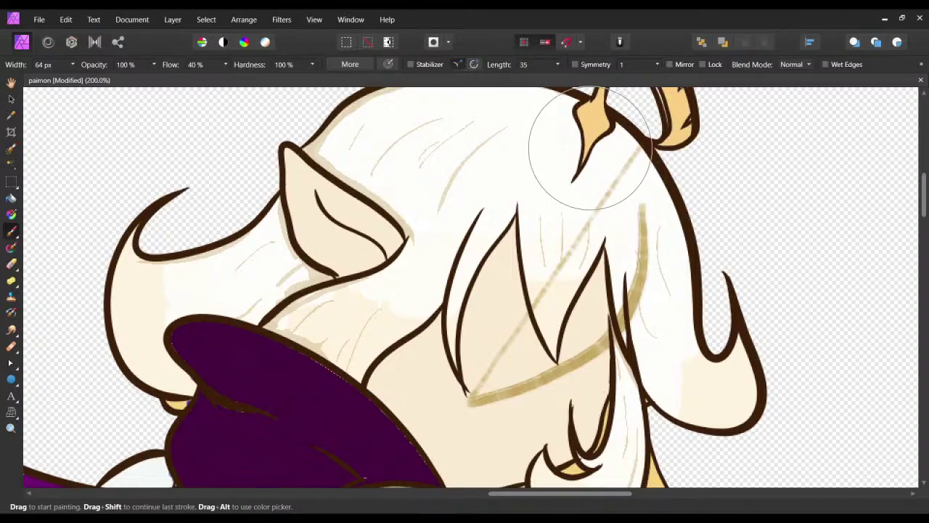
pyautogui.hotkey('ctrl', 'z')
pyautogui.click(799, 294)
pyautogui.moveTo(621, 208)
pyautogui.mouseDown()
pyautogui.moveTo(598, 325)
pyautogui.moveTo(692, 354)
pyautogui.mouseUp()
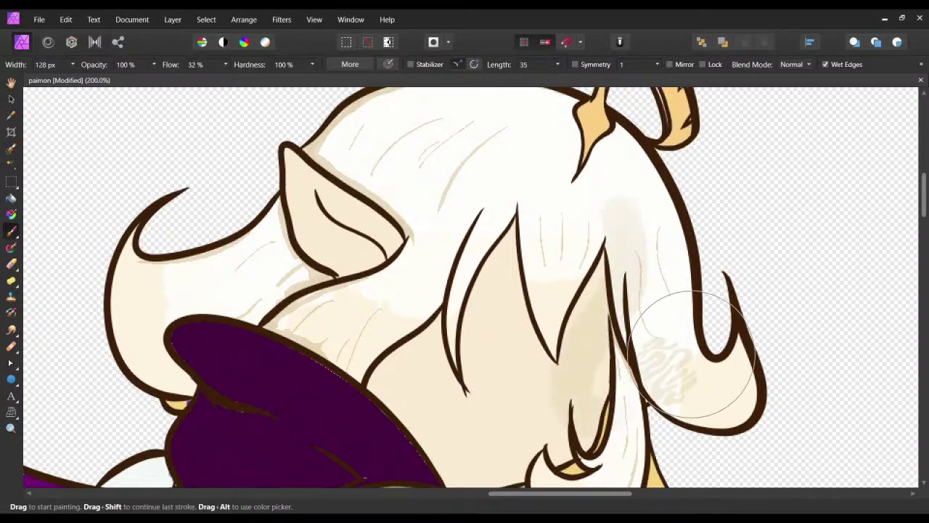
pyautogui.hotkey('ctrl', 'z')
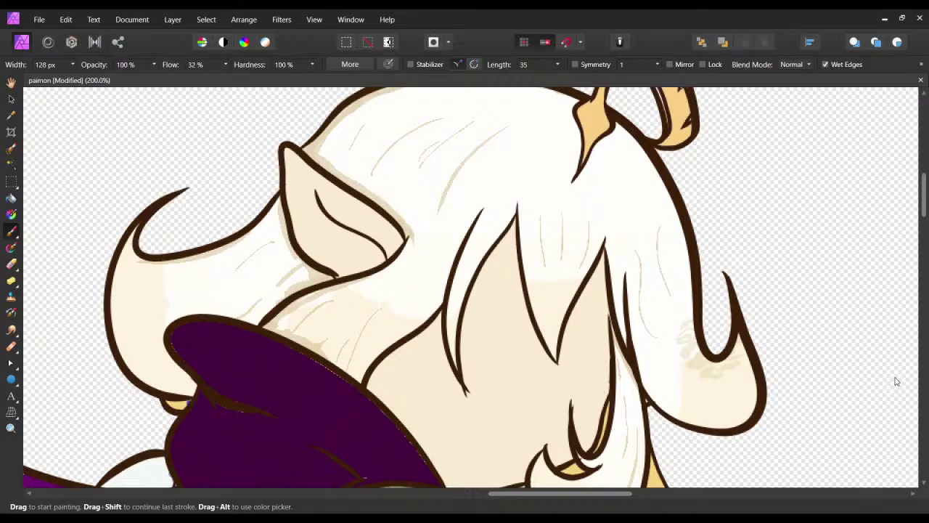
# Switch to the streaky 72 px brush with 20% flow, undo its test stroke over the hair, and set its hardness to 73%.
pyautogui.click(848, 373)
pyautogui.hotkey('ctrl', 'z')
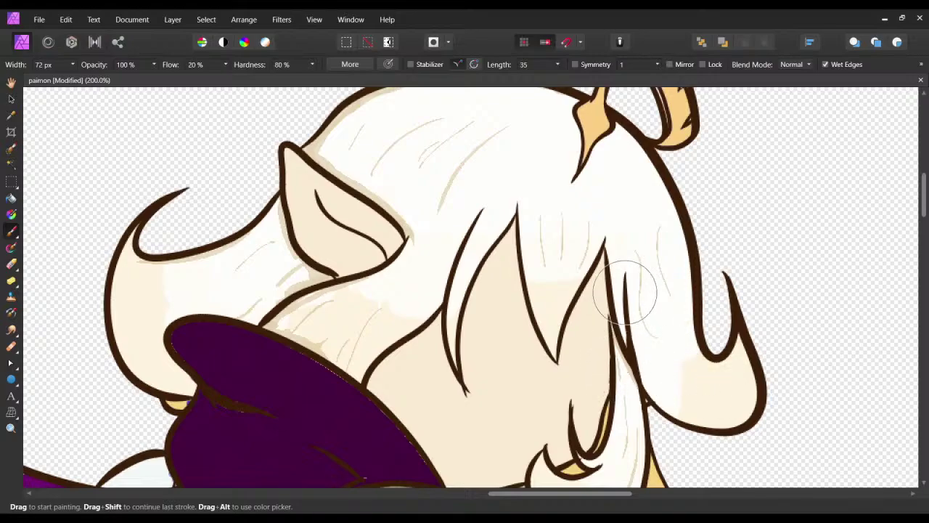
pyautogui.moveTo(624, 293)
pyautogui.mouseDown()
pyautogui.moveTo(643, 237)
pyautogui.moveTo(626, 204)
pyautogui.moveTo(584, 192)
pyautogui.moveTo(414, 210)
pyautogui.moveTo(716, 103)
pyautogui.mouseUp()
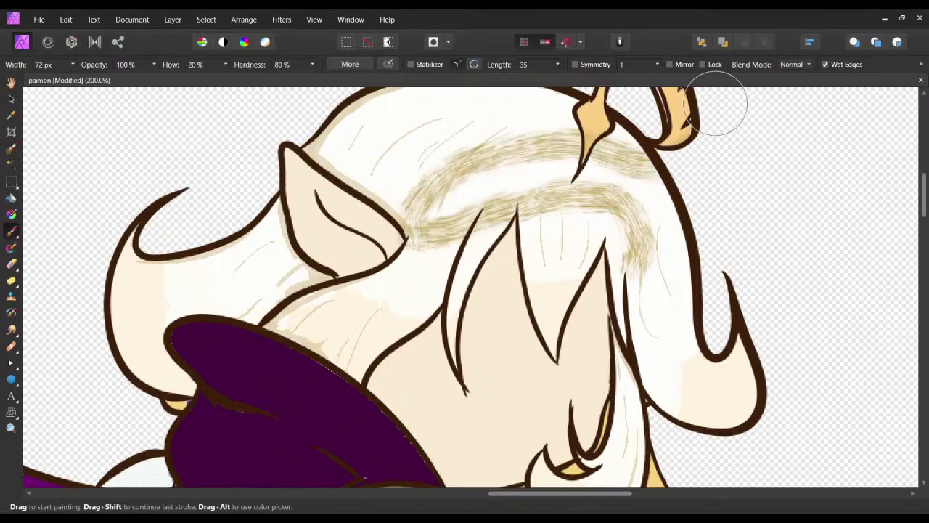
pyautogui.hotkey('ctrl', 'z')
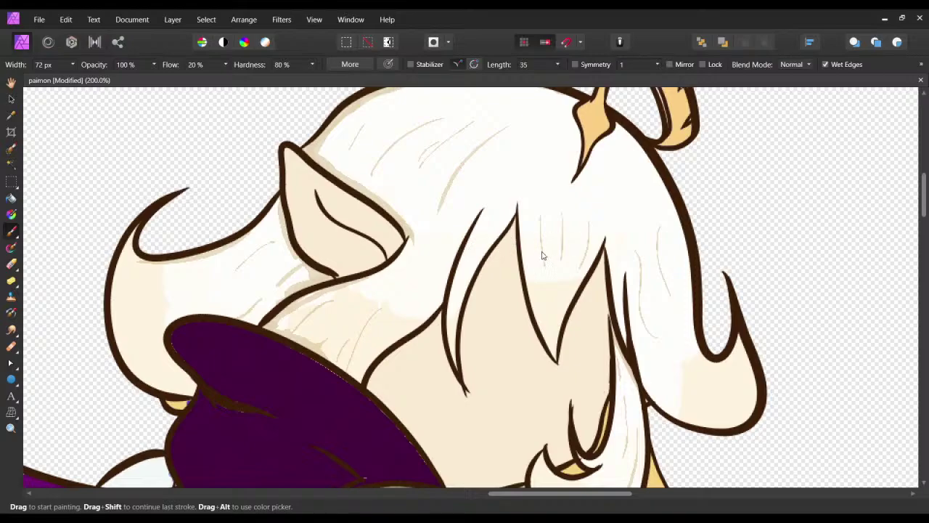
pyautogui.hotkey('shift', '[')
pyautogui.hotkey('shift', '[')
pyautogui.hotkey('shift', '[')
pyautogui.hotkey('shift', '[')
pyautogui.hotkey('shift', '[')
pyautogui.hotkey('shift', '[')
pyautogui.hotkey('shift', '[')
# Examine the softened hair shading around the ear tip and bangs up close and across the whole head.
pyautogui.hotkey('ctrl', '+')
pyautogui.hotkey('ctrl', '+')
pyautogui.hotkey('ctrl', '+')
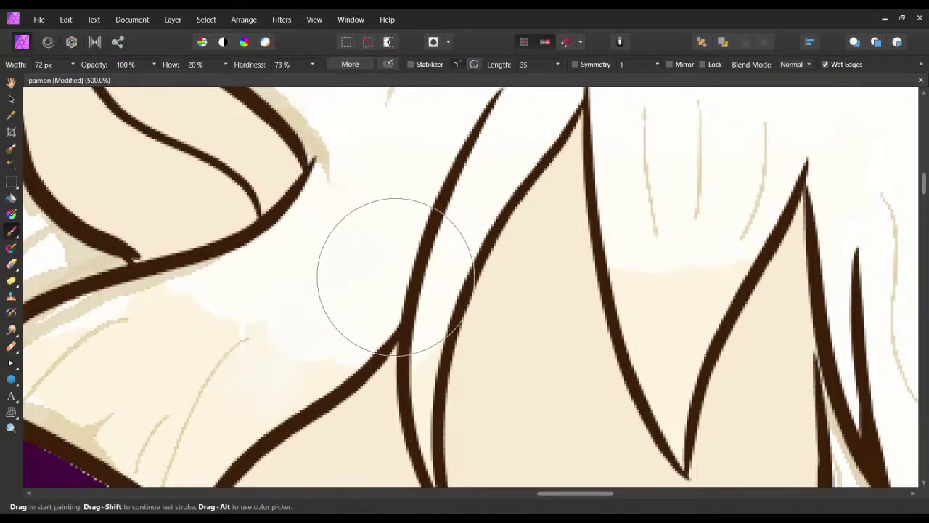
pyautogui.moveTo(396, 277); pyautogui.dragTo(412, 303)
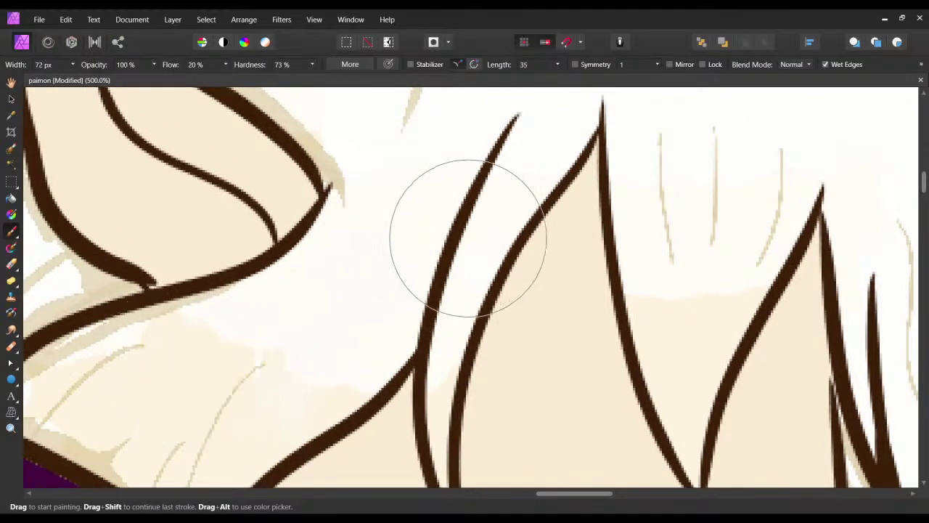
pyautogui.scroll(5, 509, 234)
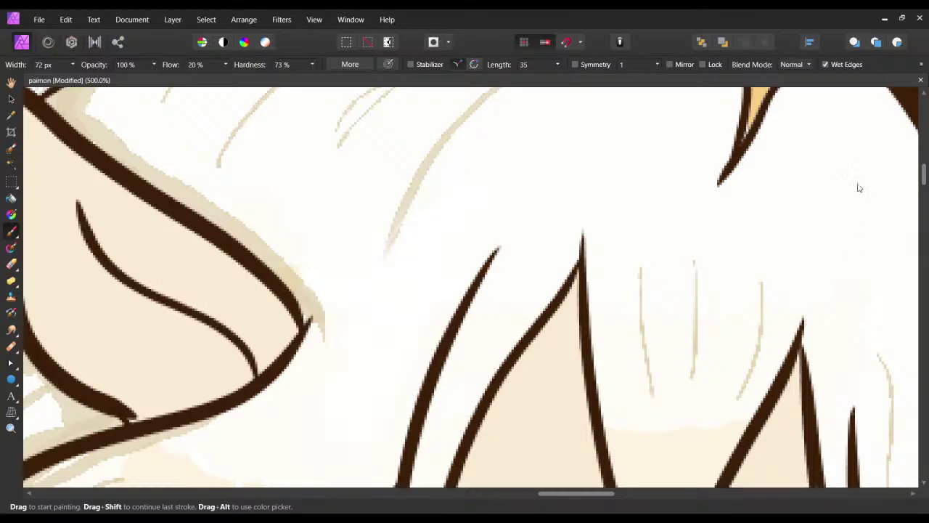
pyautogui.moveTo(663, 199); pyautogui.dragTo(668, 199)
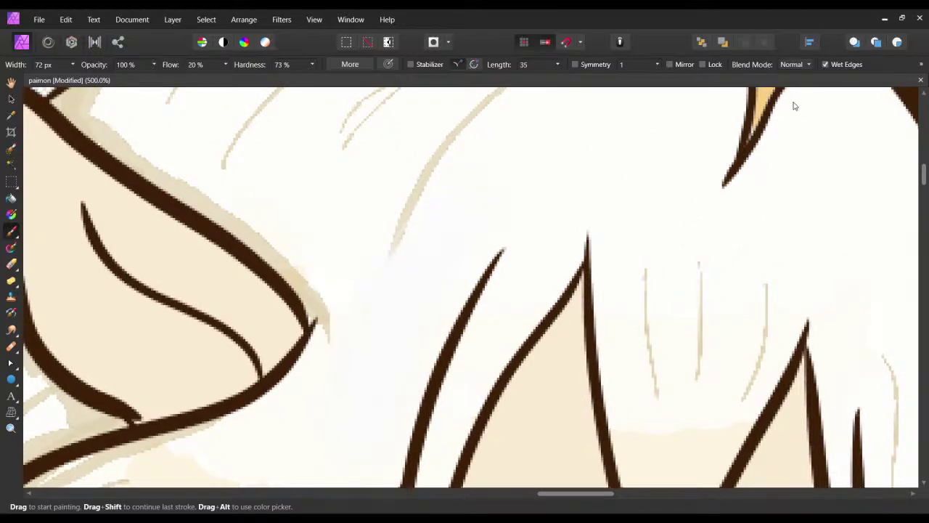
pyautogui.moveTo(848, 112); pyautogui.dragTo(832, 114)
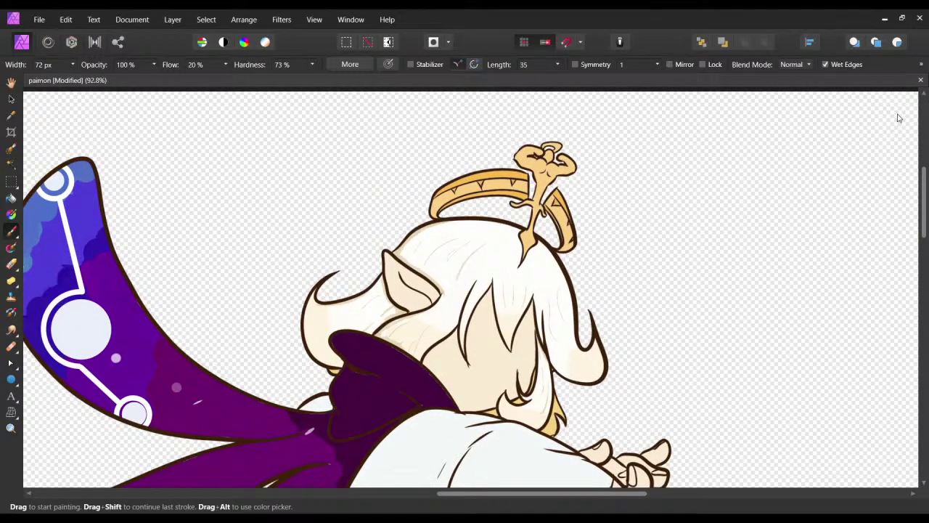
pyautogui.hotkey('ctrl', '1')
pyautogui.scroll(-4, 840, 162)
pyautogui.scroll(3, 842, 152)
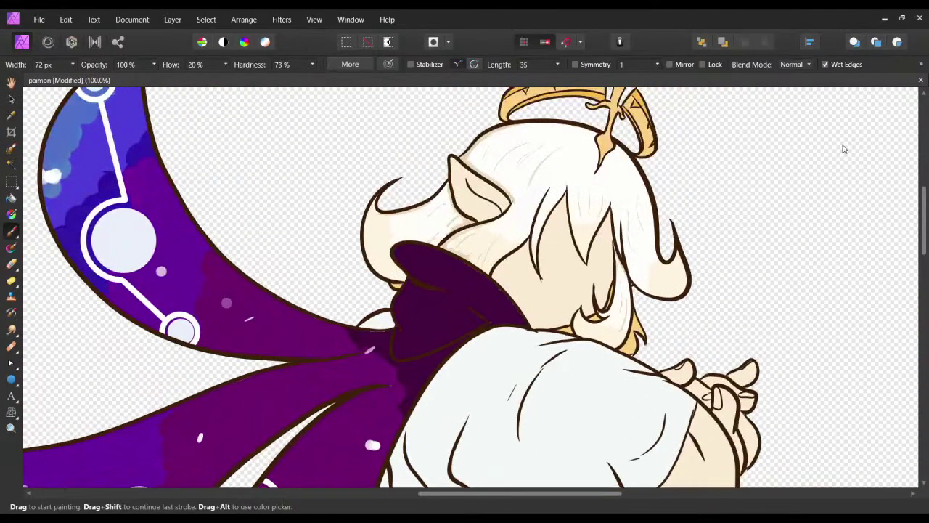
# Show the hidden facial features again and examine the mouth and eyes up close.
pyautogui.hscroll(3, 844, 148)
pyautogui.scroll(-1, 849, 151)
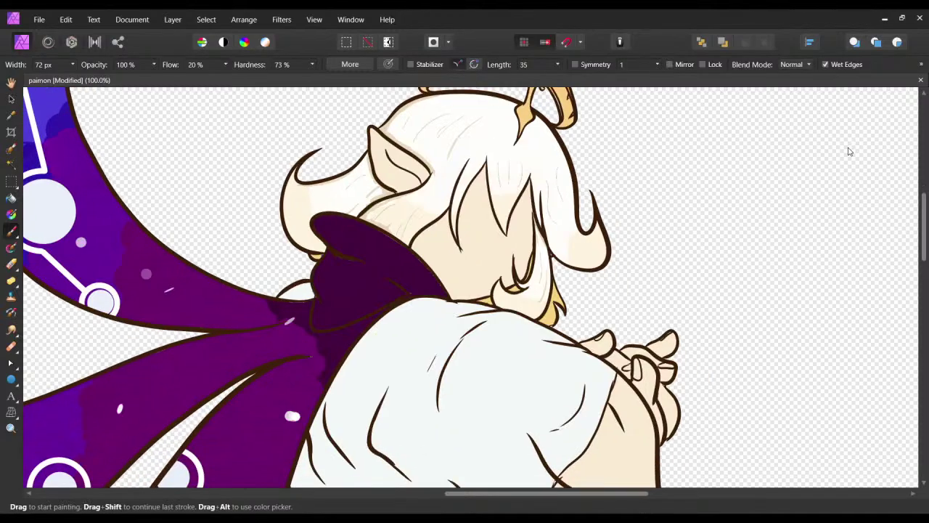
pyautogui.scroll(-2, 846, 152)
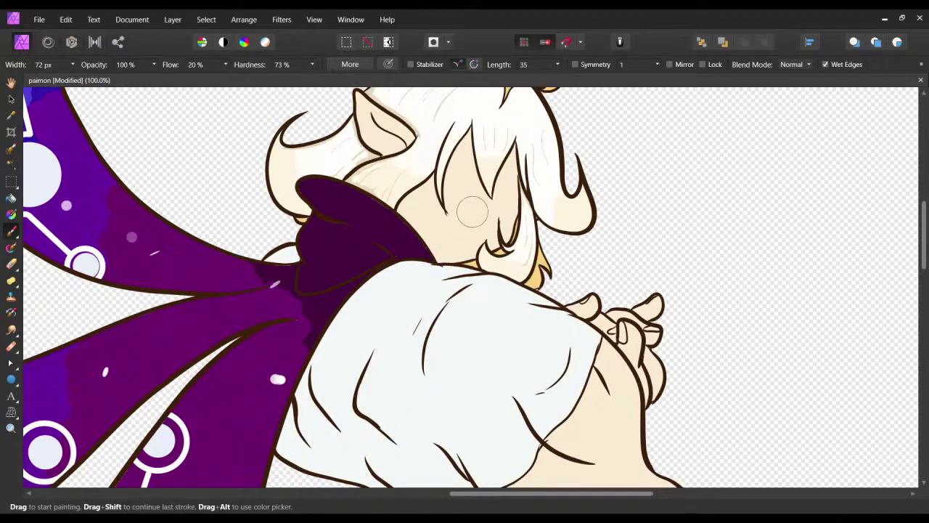
pyautogui.scroll(-2, 587, 247)
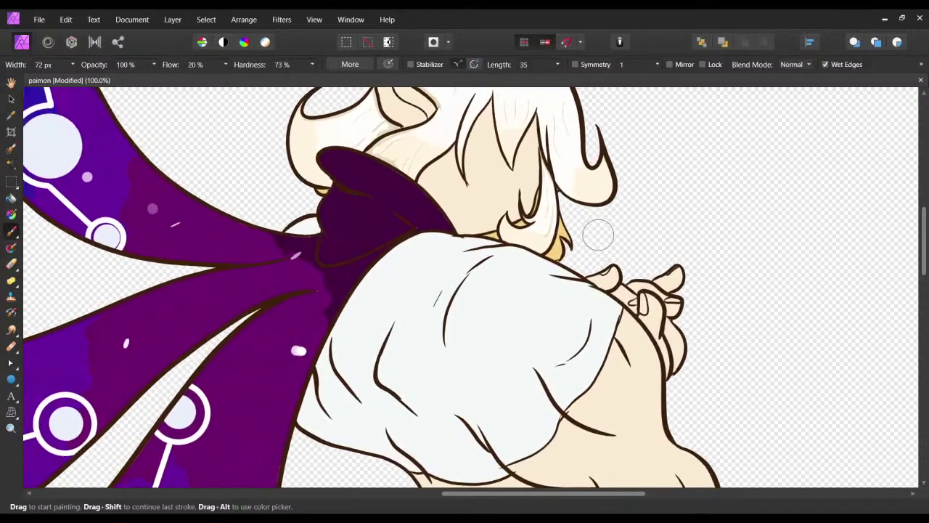
pyautogui.scroll(1, 598, 233)
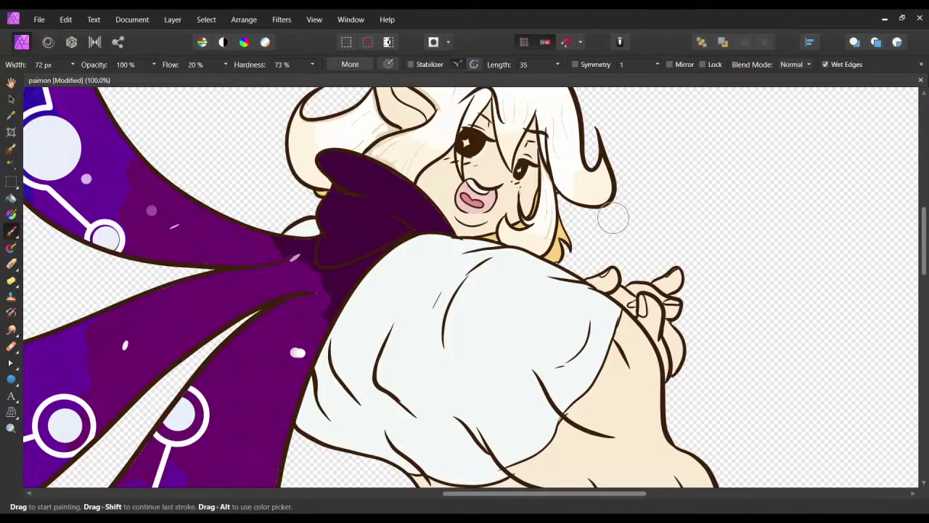
pyautogui.scroll(2, 777, 151)
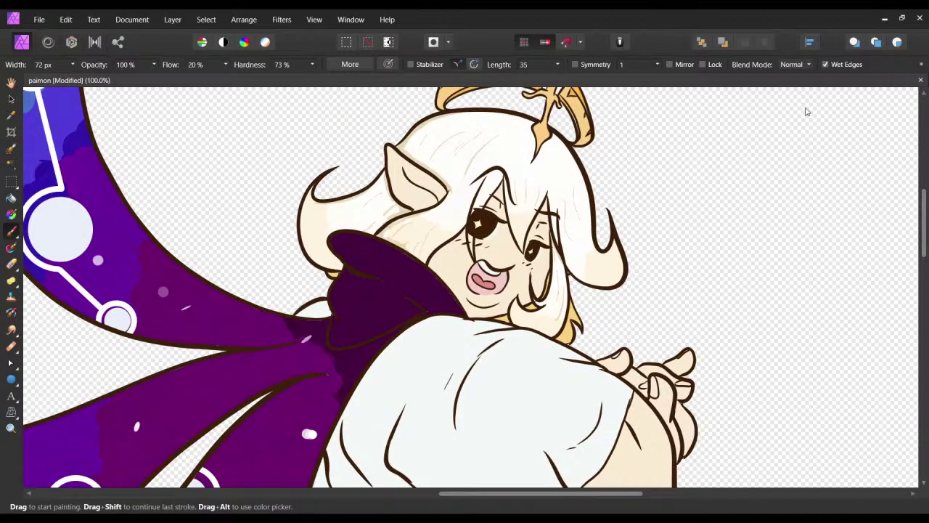
pyautogui.scroll(8, 668, 200)
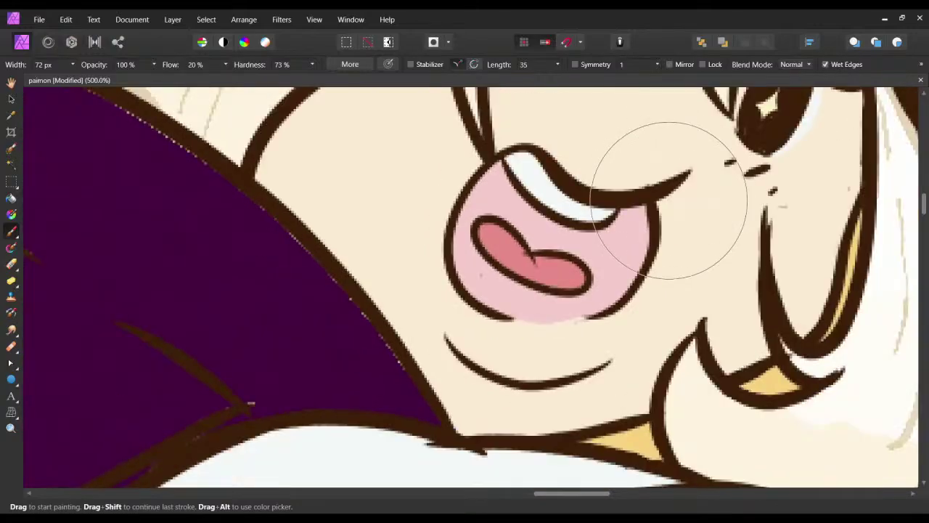
pyautogui.scroll(6, 669, 200)
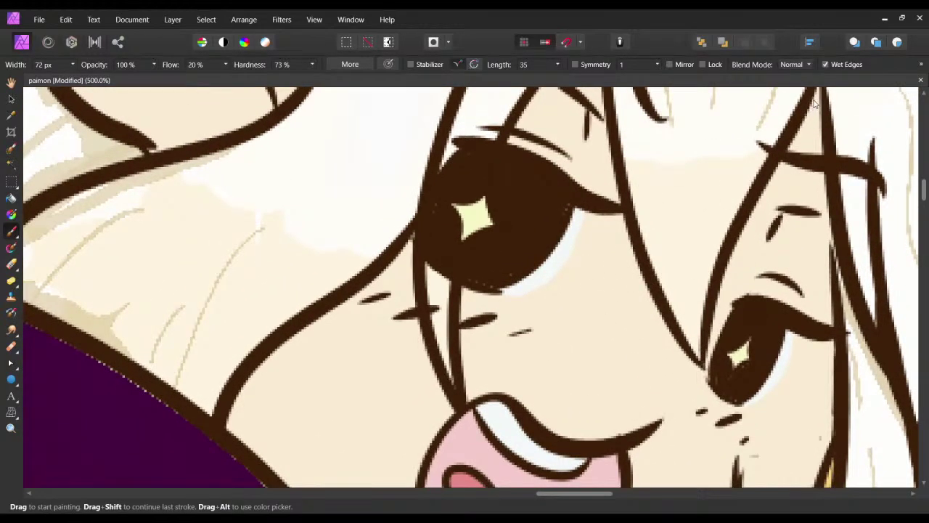
# Switch to the 16 px brush with 80% hardness and try grey and brown strokes in the larger eye's iris, undoing them.
pyautogui.click(793, 180)
pyautogui.click(794, 315)
pyautogui.moveTo(440, 245)
pyautogui.mouseDown()
pyautogui.moveTo(472, 249)
pyautogui.moveTo(491, 274)
pyautogui.moveTo(512, 263)
pyautogui.mouseUp()
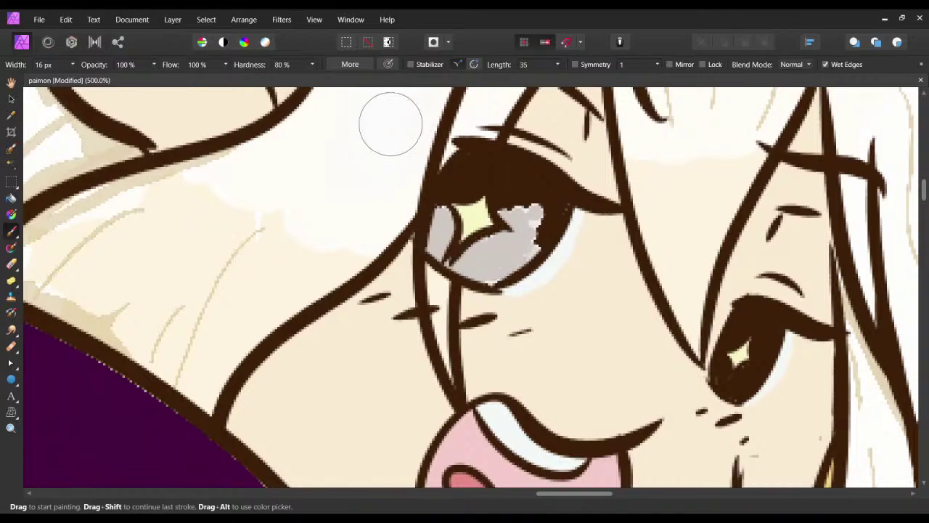
pyautogui.hotkey('ctrl', 'z')
pyautogui.hotkey('ctrl', 'z')
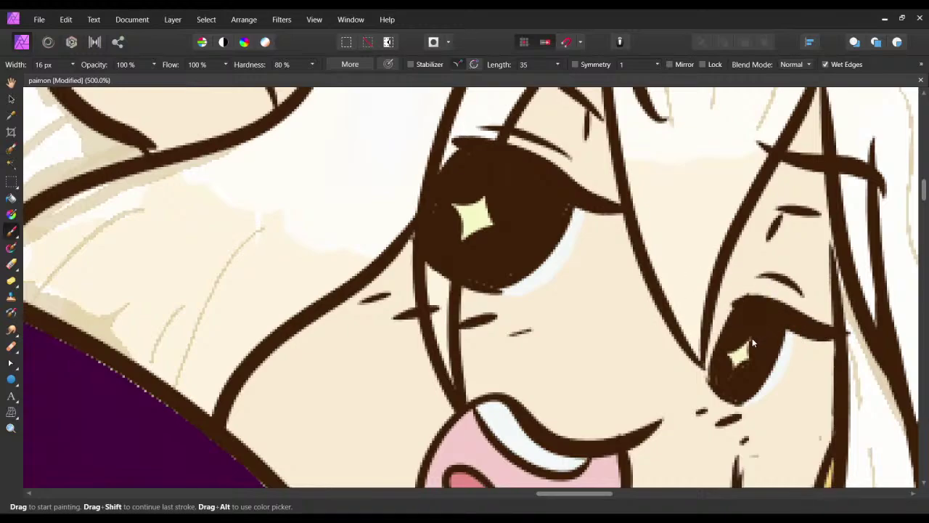
pyautogui.moveTo(442, 243)
pyautogui.mouseDown()
pyautogui.moveTo(472, 260)
pyautogui.moveTo(427, 244)
pyautogui.mouseUp()
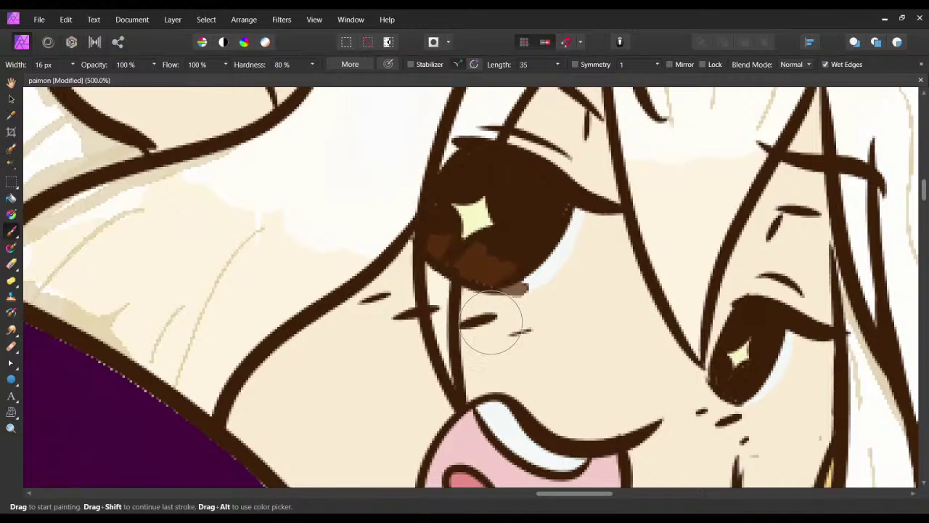
pyautogui.hotkey('ctrl', 'z')
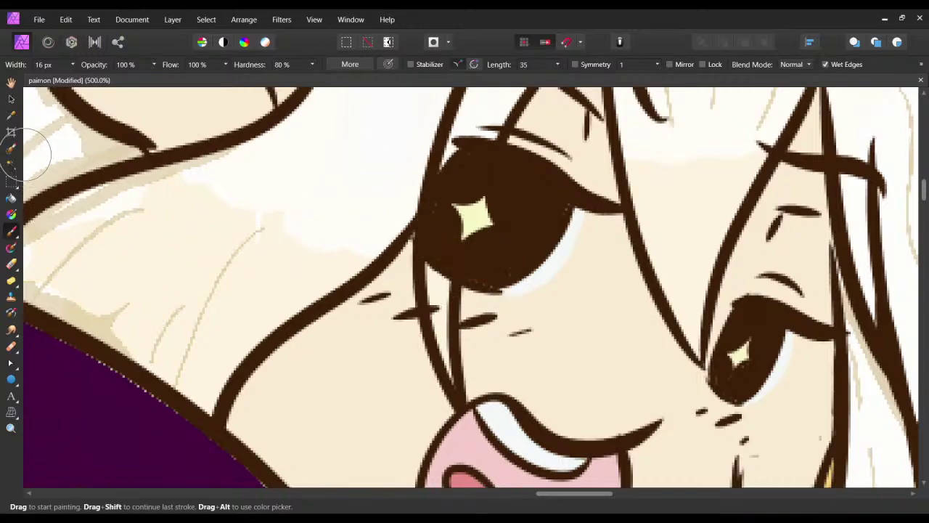
# Try flood-selecting the larger eye's dark area from all layers at 40% tolerance, and set the selection mode to Add.
pyautogui.click(11, 165)
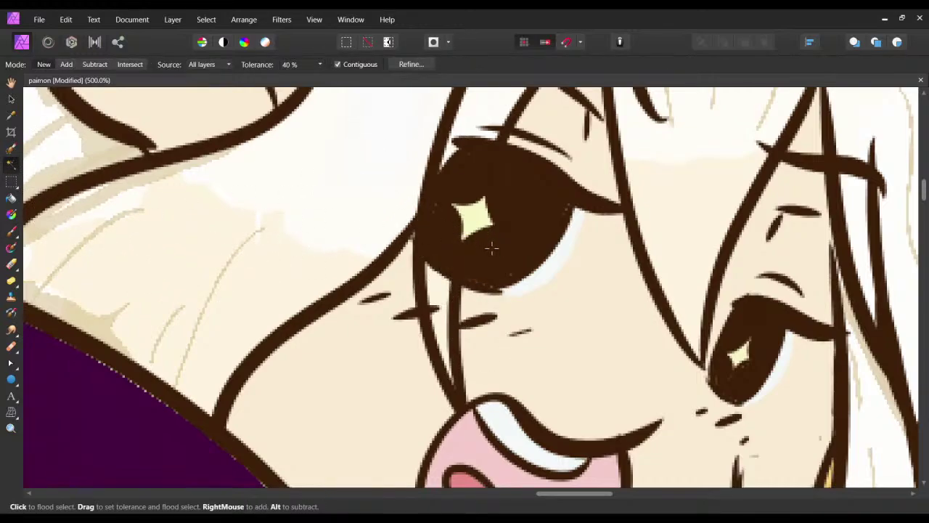
pyautogui.click(504, 253)
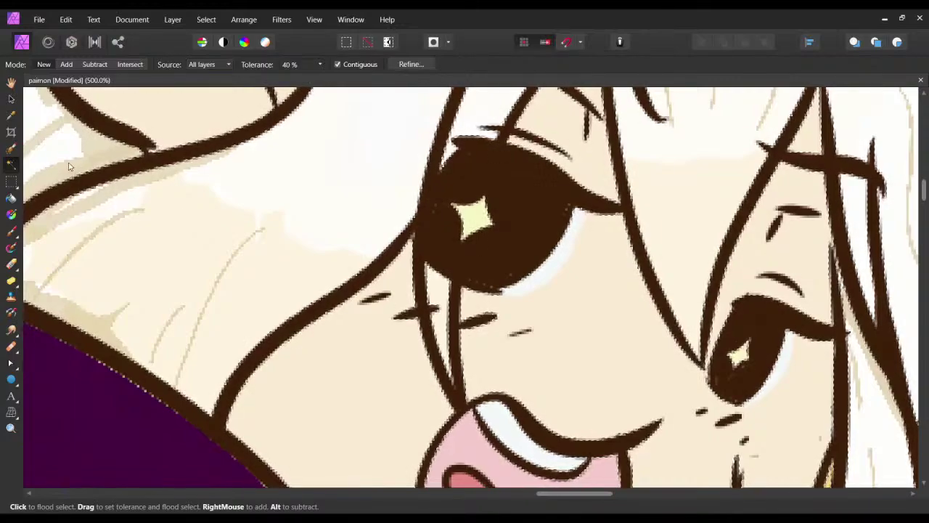
pyautogui.click(66, 64)
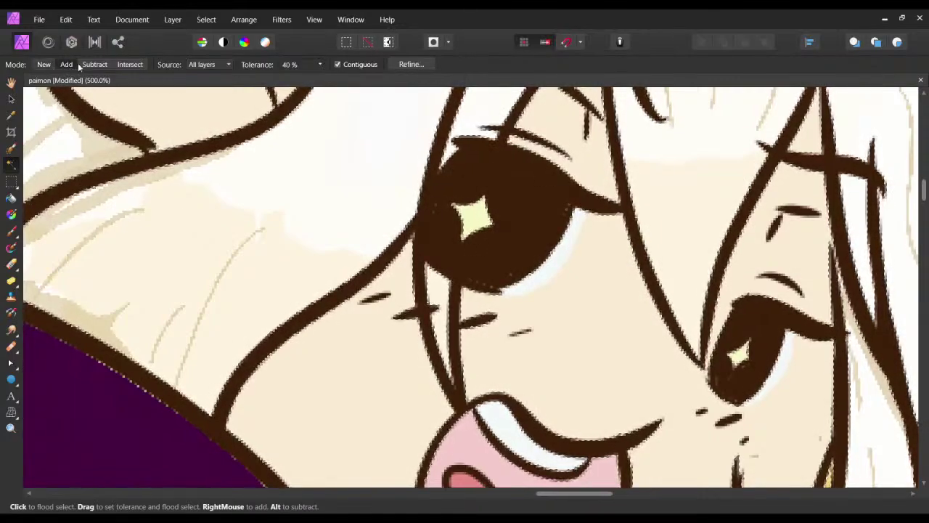
pyautogui.moveTo(472, 211); pyautogui.dragTo(367, 294)
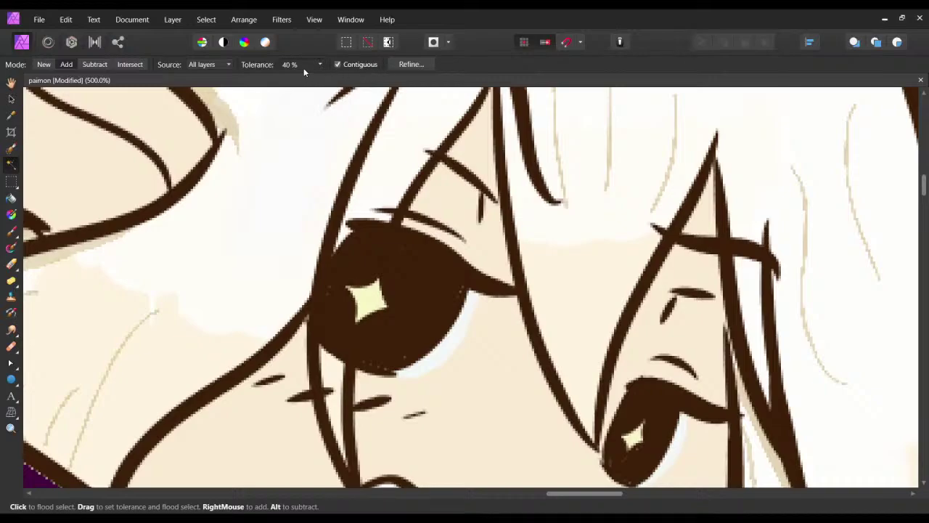
# Set the flood selection source to Current Layer, select the irises of both eyes at 47% tolerance, and return to the paint brush.
pyautogui.click(194, 68)
pyautogui.click(210, 85)
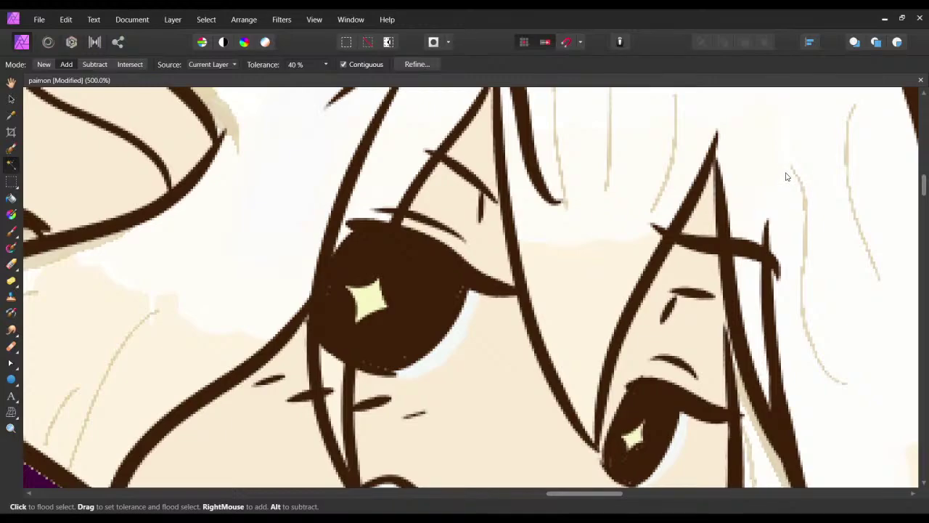
pyautogui.click(466, 299)
pyautogui.moveTo(408, 305); pyautogui.dragTo(383, 250)
pyautogui.click(438, 303)
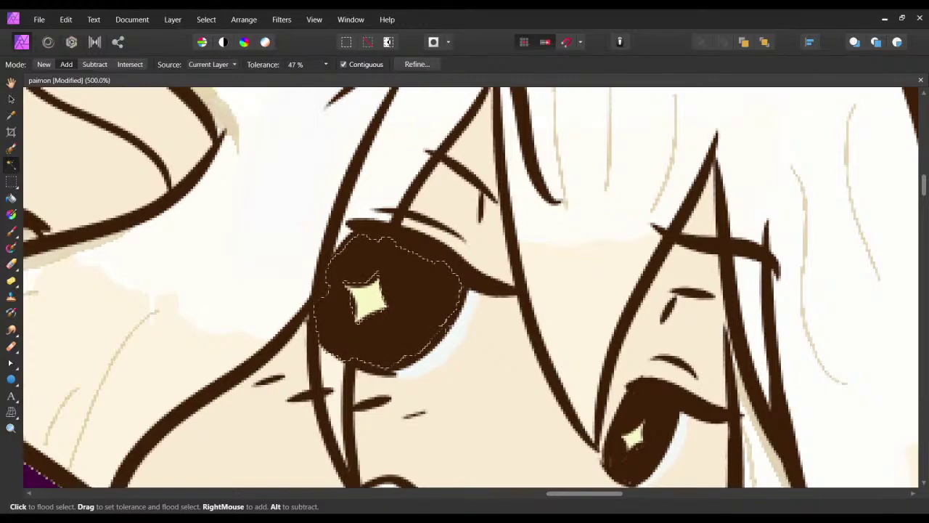
pyautogui.moveTo(436, 319); pyautogui.dragTo(382, 287)
pyautogui.click(585, 378)
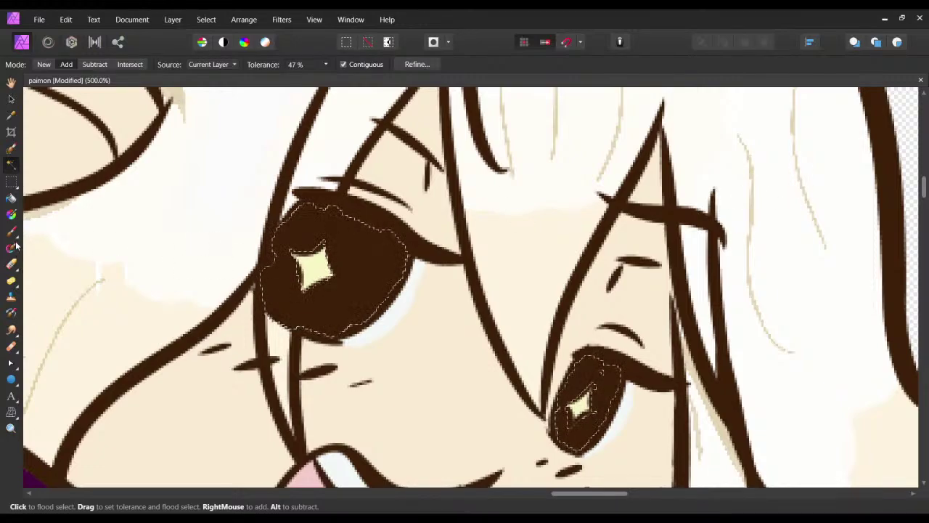
pyautogui.press('b')
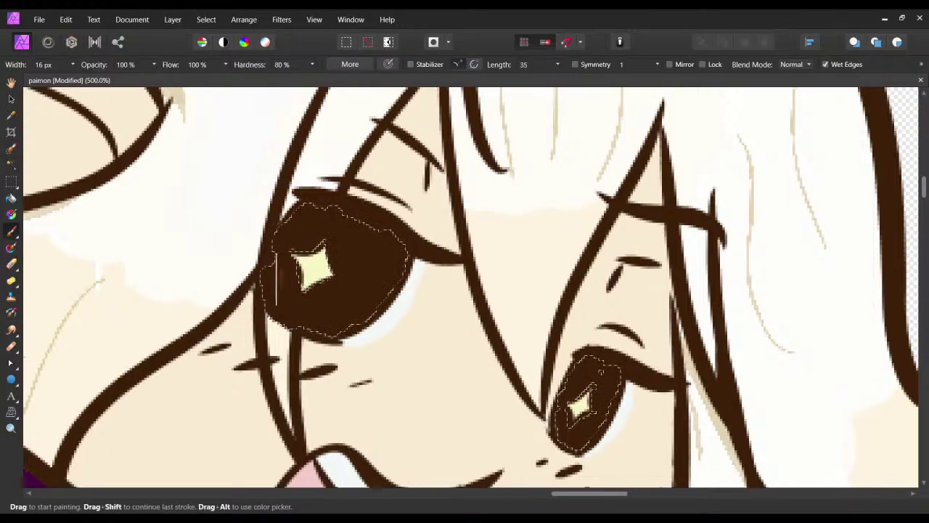
# Try shading both irises with brown strokes around the star highlights, and undo the strokes.
pyautogui.moveTo(291, 269)
pyautogui.mouseDown()
pyautogui.moveTo(301, 291)
pyautogui.moveTo(266, 269)
pyautogui.moveTo(325, 305)
pyautogui.moveTo(257, 235)
pyautogui.moveTo(303, 265)
pyautogui.moveTo(334, 358)
pyautogui.moveTo(312, 294)
pyautogui.moveTo(245, 249)
pyautogui.moveTo(321, 322)
pyautogui.moveTo(421, 376)
pyautogui.moveTo(305, 313)
pyautogui.moveTo(250, 265)
pyautogui.mouseUp()
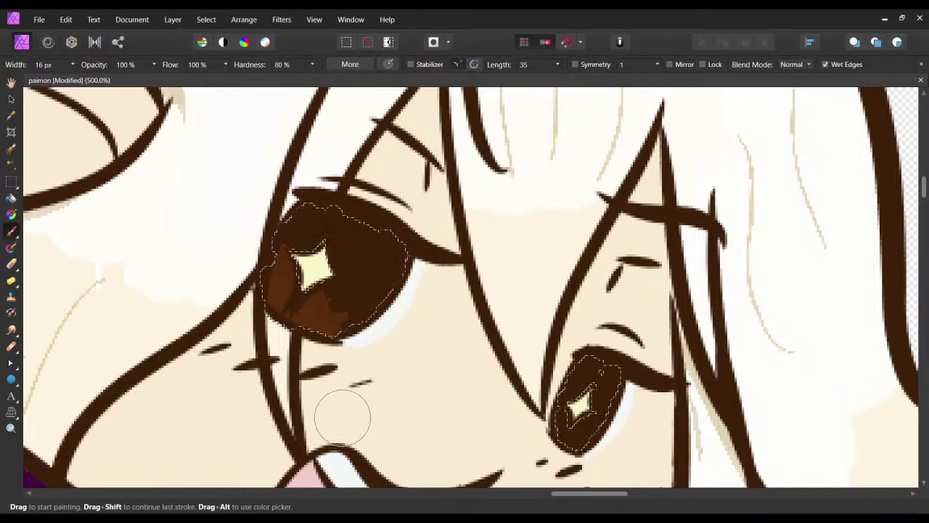
pyautogui.moveTo(483, 365); pyautogui.dragTo(448, 329)
pyautogui.moveTo(537, 412)
pyautogui.mouseDown()
pyautogui.moveTo(494, 353)
pyautogui.moveTo(541, 359)
pyautogui.mouseUp()
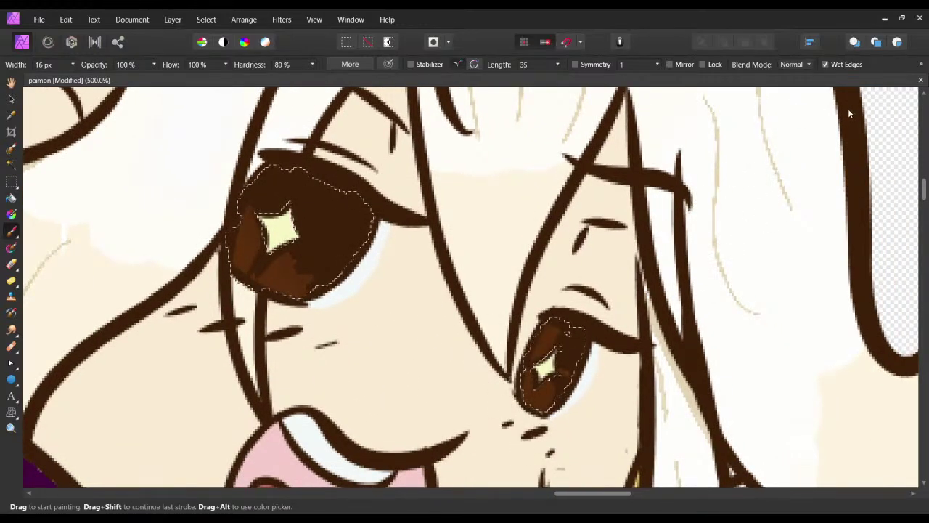
pyautogui.hotkey('ctrl', '+')
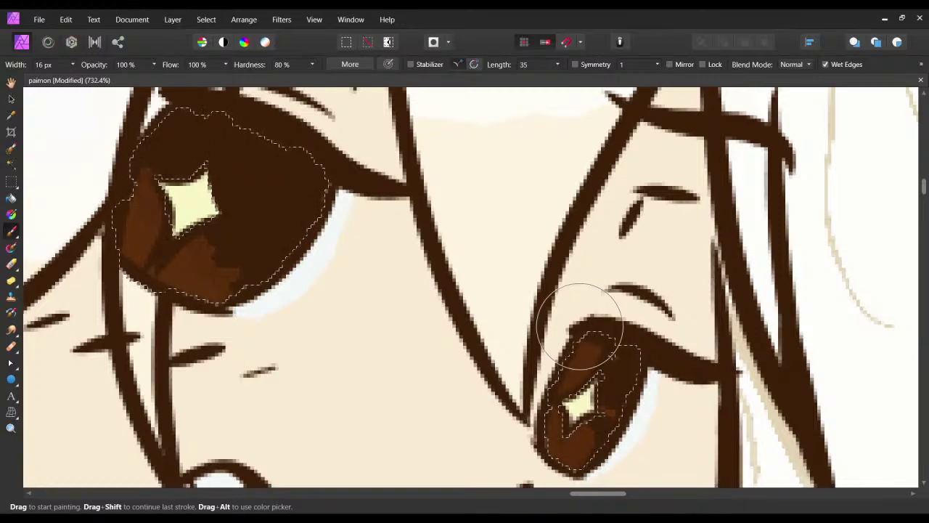
pyautogui.hscroll(-2, 624, 327)
pyautogui.hotkey('ctrl', 'z')
# Shade both irises brown around their star highlights and add pale pink glints to the smaller eye with an 8 px brush.
pyautogui.moveTo(447, 302); pyautogui.dragTo(490, 346)
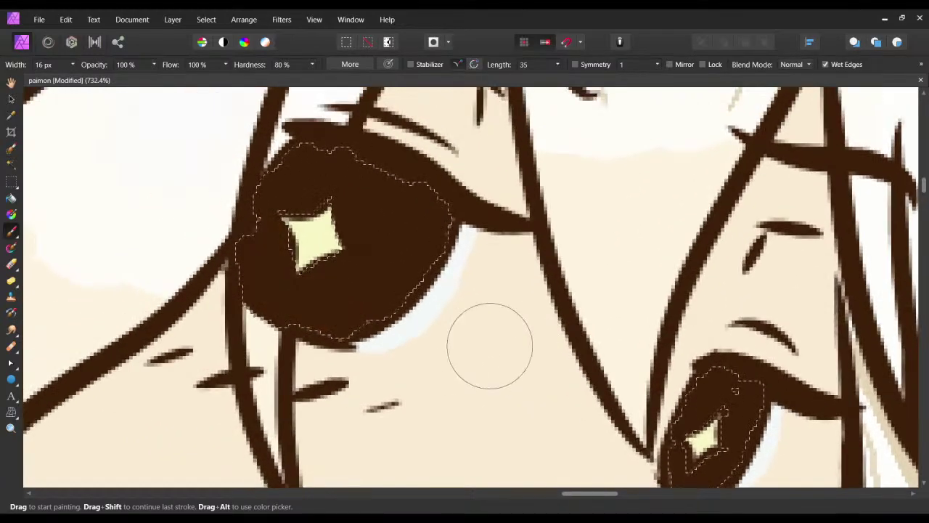
pyautogui.moveTo(251, 270)
pyautogui.mouseDown()
pyautogui.moveTo(228, 259)
pyautogui.moveTo(253, 320)
pyautogui.moveTo(238, 211)
pyautogui.moveTo(345, 409)
pyautogui.moveTo(281, 245)
pyautogui.moveTo(276, 186)
pyautogui.moveTo(330, 391)
pyautogui.moveTo(267, 182)
pyautogui.moveTo(341, 360)
pyautogui.moveTo(340, 389)
pyautogui.moveTo(272, 213)
pyautogui.moveTo(322, 243)
pyautogui.moveTo(350, 408)
pyautogui.moveTo(303, 299)
pyautogui.moveTo(242, 272)
pyautogui.moveTo(282, 312)
pyautogui.moveTo(308, 390)
pyautogui.mouseUp()
pyautogui.hotkey('ctrl', 'z')
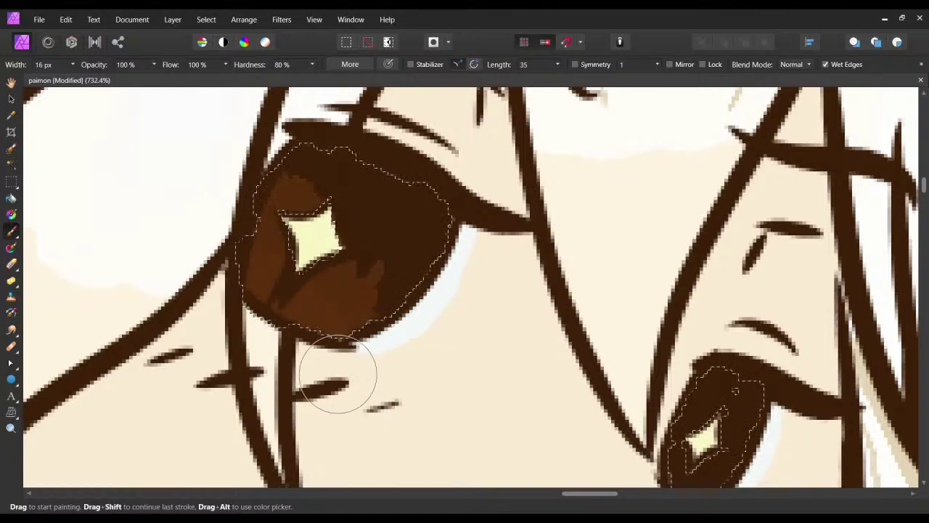
pyautogui.moveTo(510, 401); pyautogui.dragTo(366, 320)
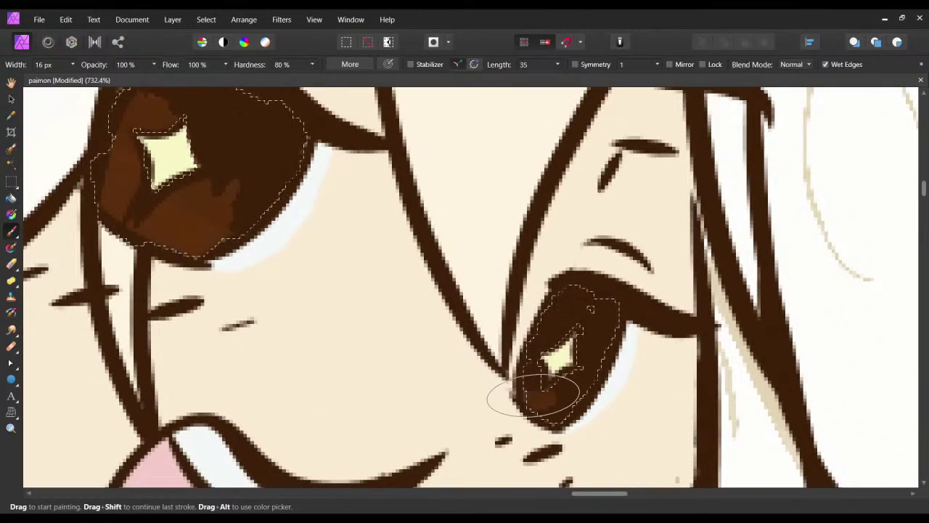
pyautogui.moveTo(520, 351); pyautogui.dragTo(684, 341)
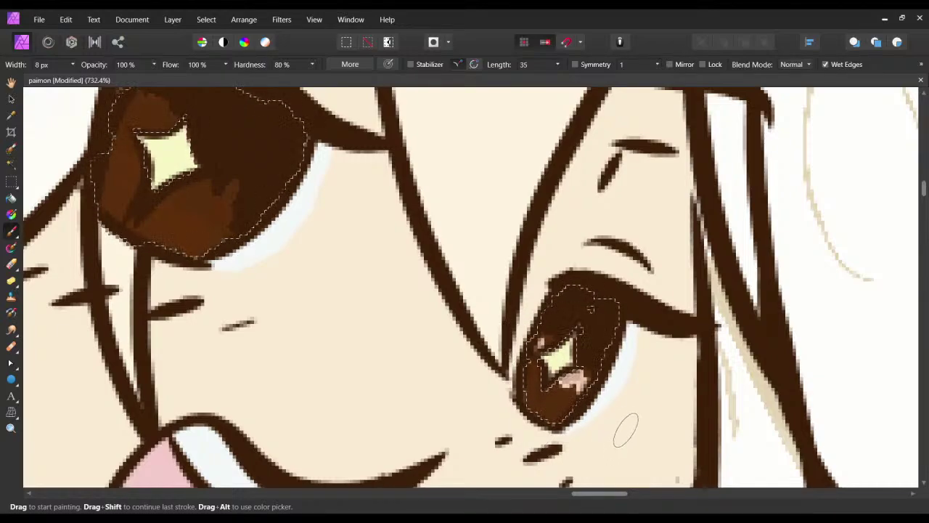
# Try several pale pink 8 px glints above and below the larger eye's star highlight, undoing and repainting the strokes.
pyautogui.moveTo(394, 329); pyautogui.dragTo(514, 425)
pyautogui.moveTo(255, 217)
pyautogui.mouseDown()
pyautogui.moveTo(243, 207)
pyautogui.moveTo(363, 324)
pyautogui.mouseUp()
pyautogui.hotkey('ctrl', 'z')
pyautogui.hotkey('ctrl', 'z')
pyautogui.moveTo(257, 195)
pyautogui.mouseDown()
pyautogui.moveTo(283, 210)
pyautogui.moveTo(347, 334)
pyautogui.mouseUp()
pyautogui.moveTo(334, 287); pyautogui.dragTo(311, 297)
pyautogui.hotkey('ctrl', 'z')
pyautogui.hotkey('ctrl', 'z')
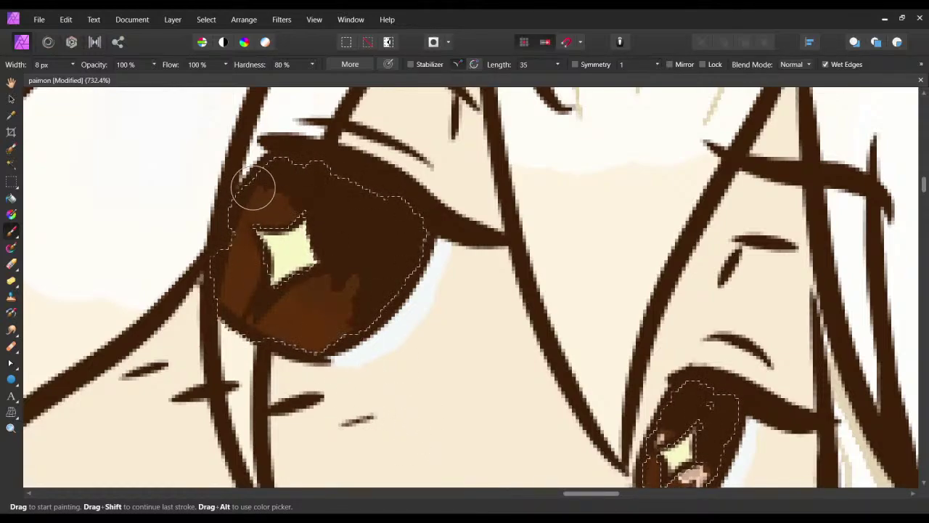
pyautogui.moveTo(257, 193); pyautogui.dragTo(352, 327)
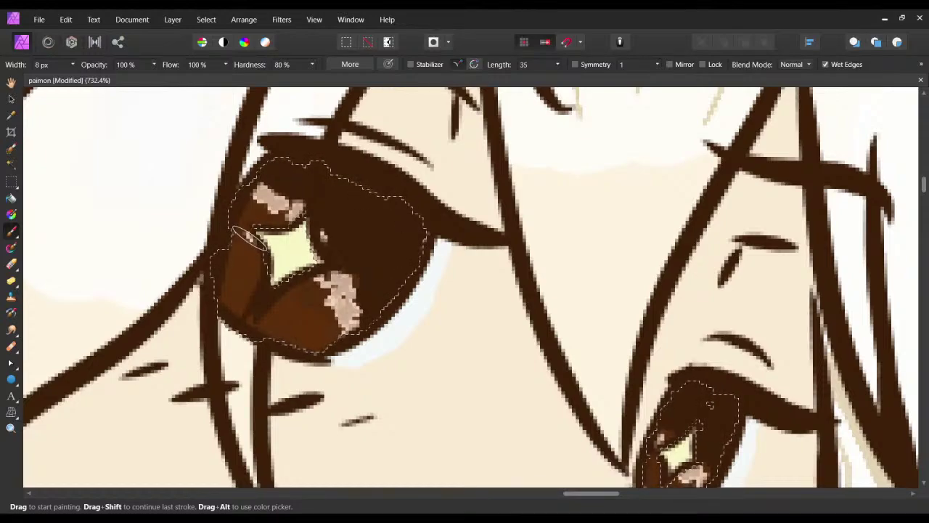
pyautogui.moveTo(243, 313); pyautogui.dragTo(267, 292)
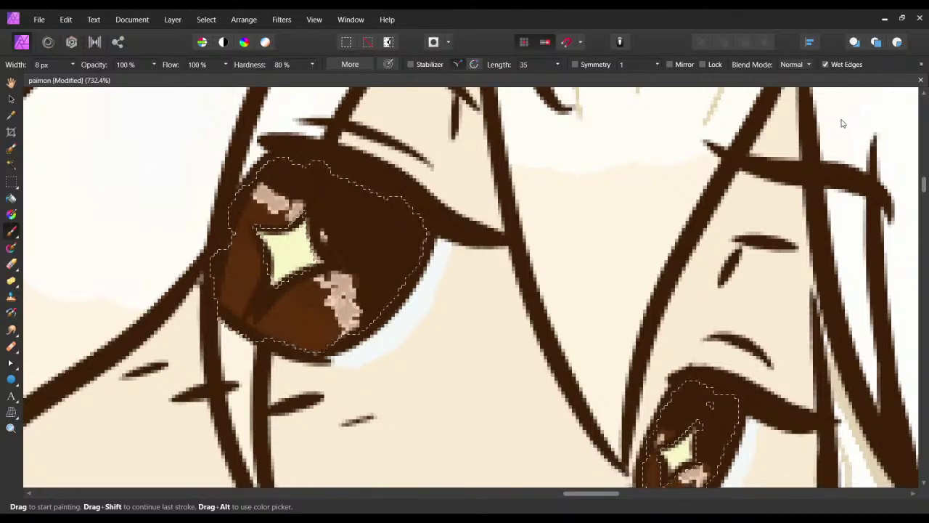
# Examine both shaded eyes and their pink glints without the selection, across the whole head and closer on the face.
pyautogui.hotkey('ctrl', '-')
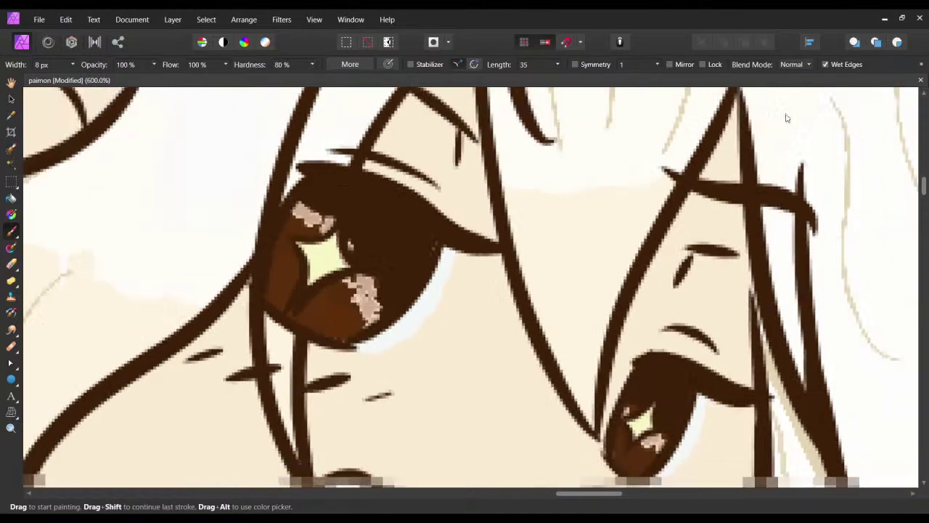
pyautogui.hotkey('ctrl', '-')
pyautogui.hotkey('ctrl', '-')
pyautogui.hotkey('ctrl', '-')
pyautogui.hotkey('ctrl', '-')
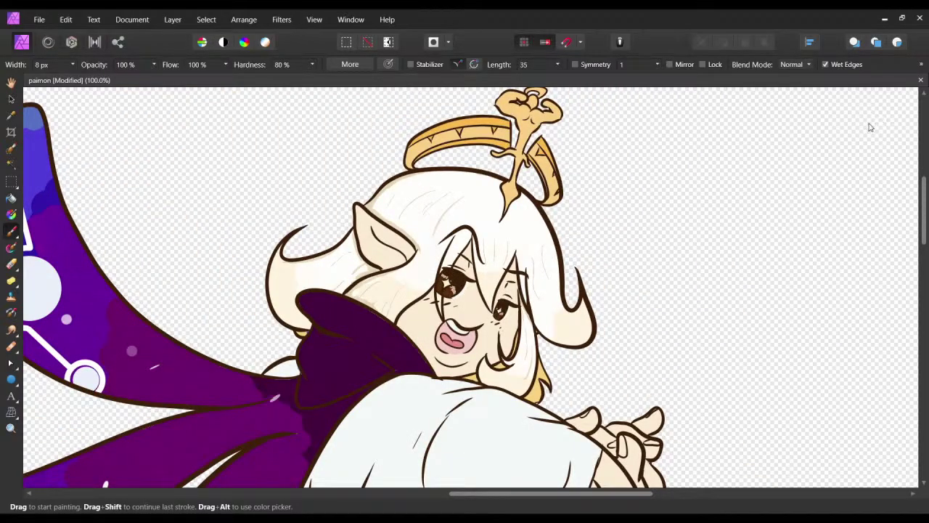
pyautogui.hotkey('ctrl', '+')
pyautogui.hotkey('ctrl', '+')
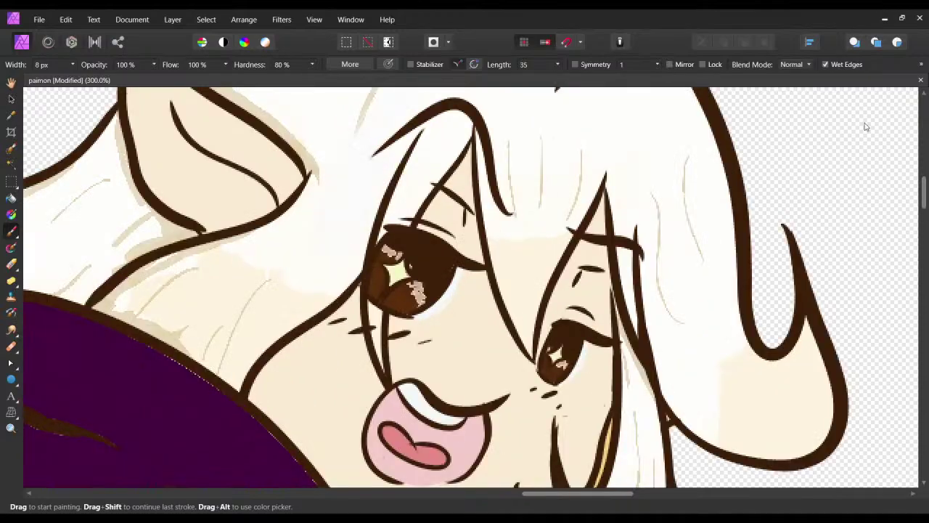
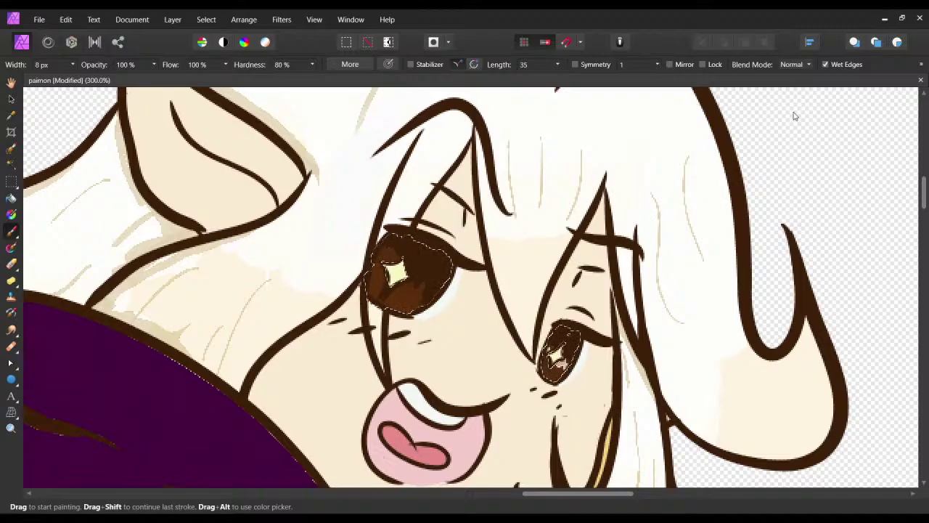
# Try pale pink glints below and left of the larger eye's star highlight and undo the strokes.
pyautogui.moveTo(846, 110); pyautogui.dragTo(858, 111)
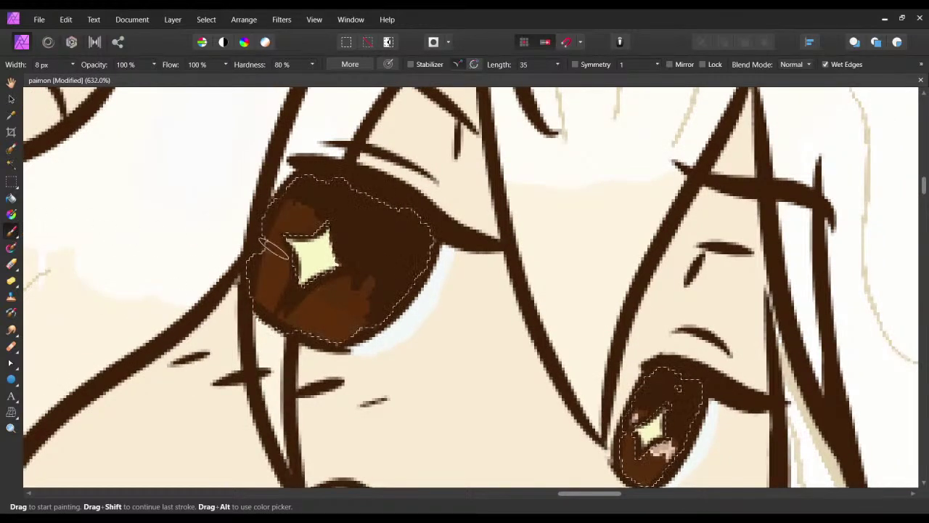
pyautogui.moveTo(376, 295); pyautogui.dragTo(402, 292)
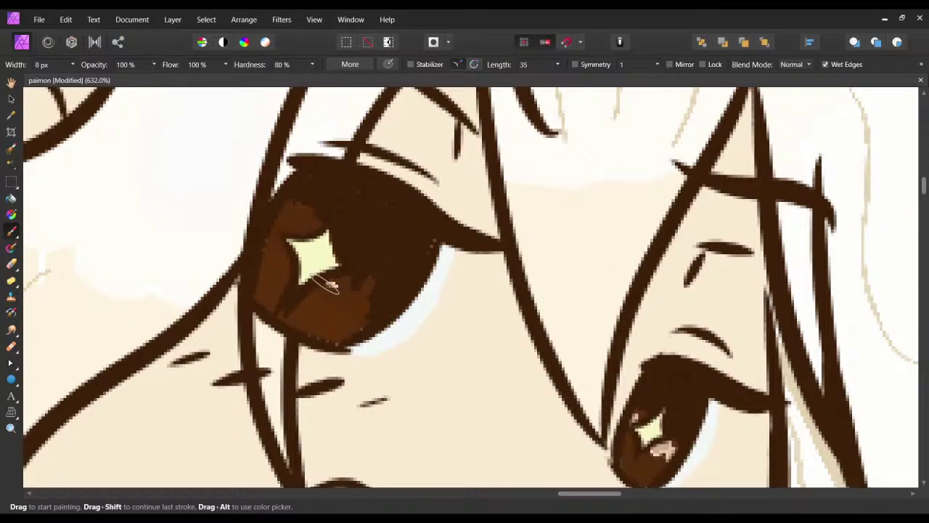
pyautogui.moveTo(283, 252); pyautogui.dragTo(273, 240)
pyautogui.click(246, 234)
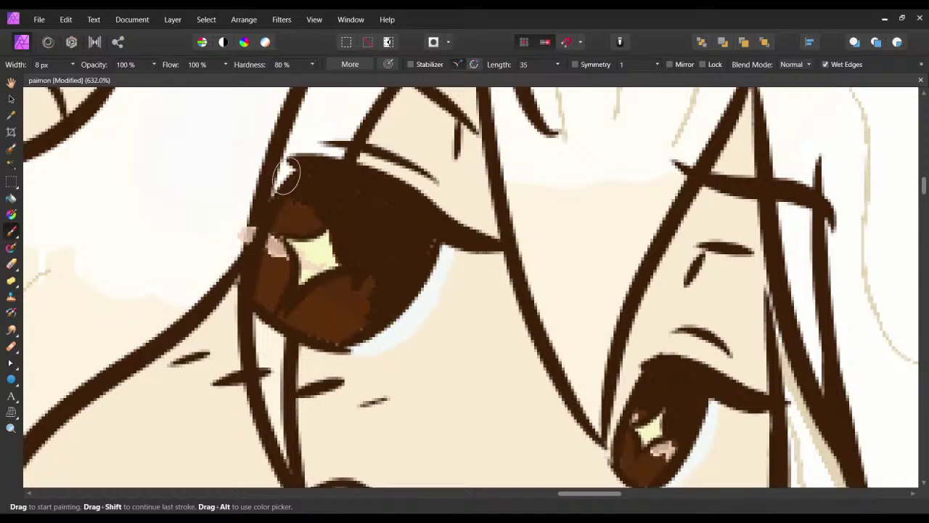
pyautogui.click(762, 158)
pyautogui.hotkey('ctrl', 'z')
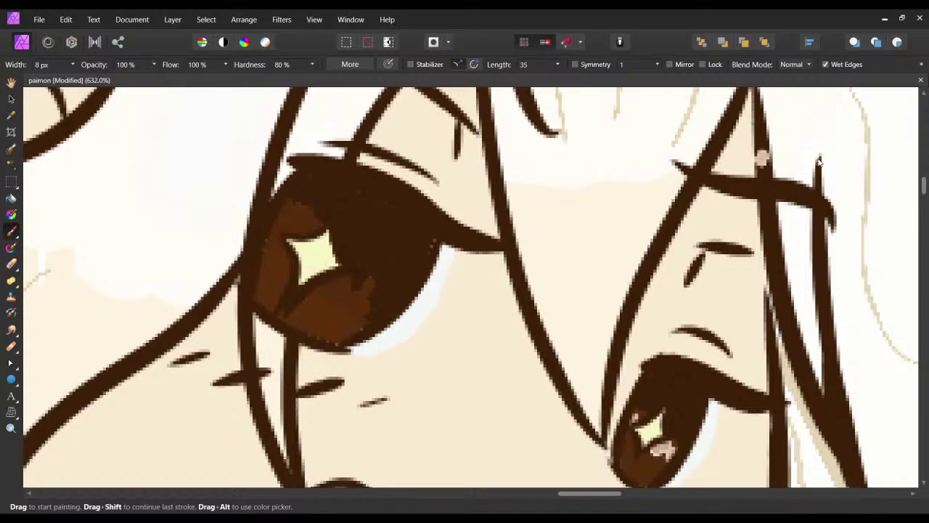
pyautogui.hotkey('ctrl', 'z')
# Try pale grey glint strokes from the larger eye's star highlight toward the iris edge, undoing each attempt.
pyautogui.moveTo(606, 215); pyautogui.dragTo(626, 268)
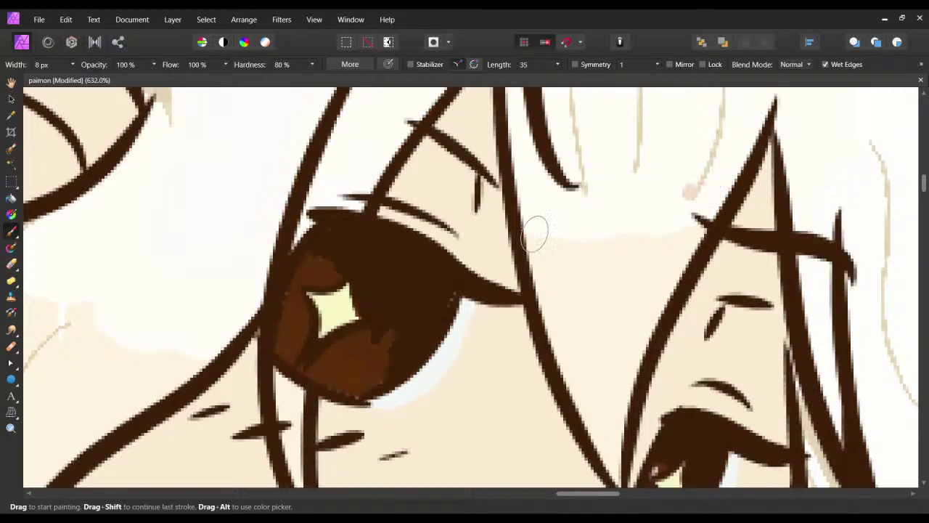
pyautogui.moveTo(323, 308); pyautogui.dragTo(271, 292)
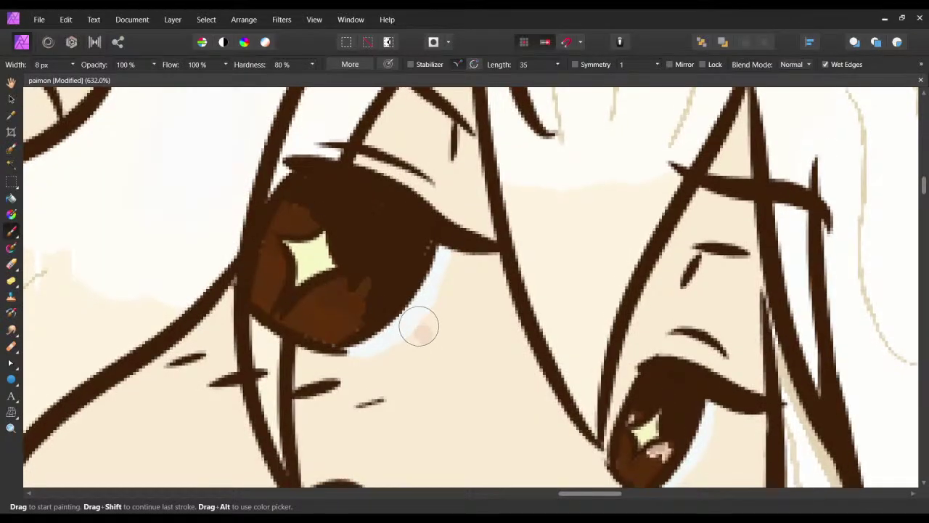
pyautogui.scroll(-2, 419, 326)
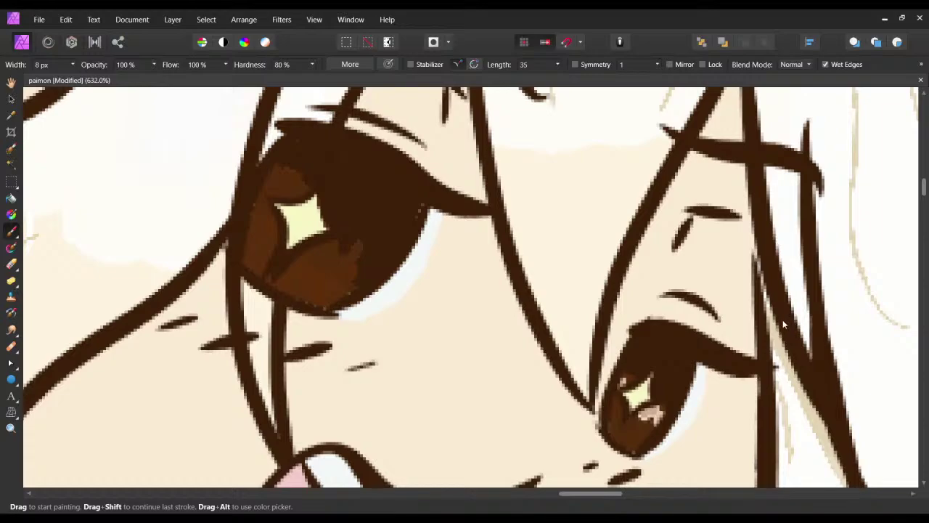
pyautogui.moveTo(679, 317); pyautogui.dragTo(710, 369)
pyautogui.moveTo(319, 289); pyautogui.dragTo(288, 266)
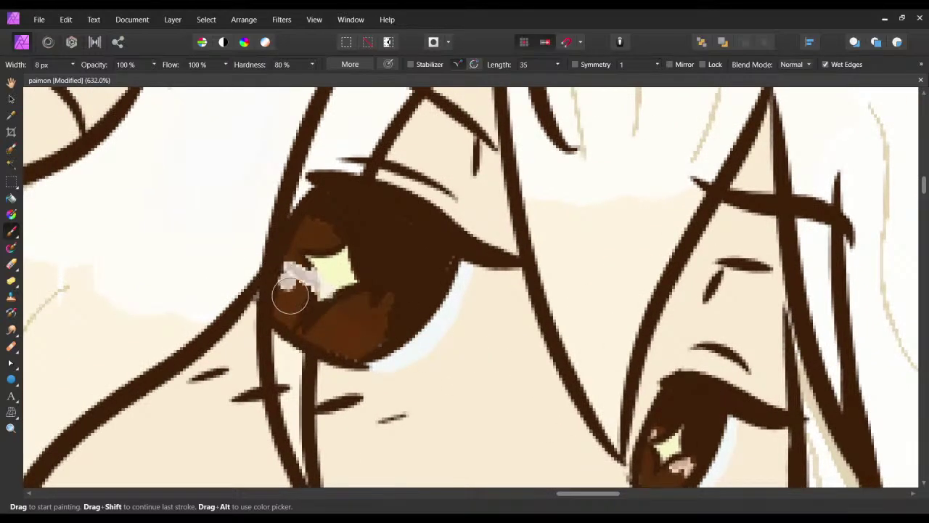
pyautogui.hotkey('ctrl', 'z')
pyautogui.hotkey('ctrl', 'shift', 'z')
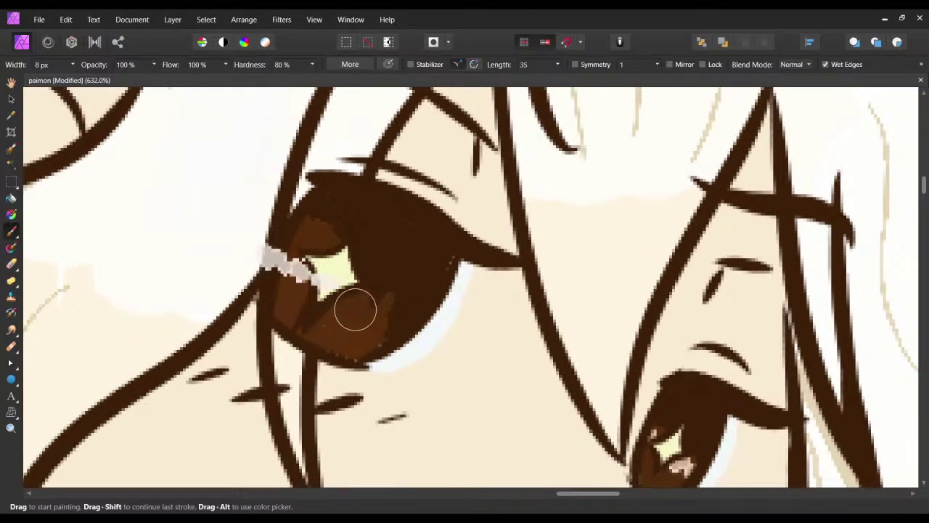
pyautogui.hotkey('ctrl', 'z')
pyautogui.moveTo(353, 295); pyautogui.dragTo(289, 261)
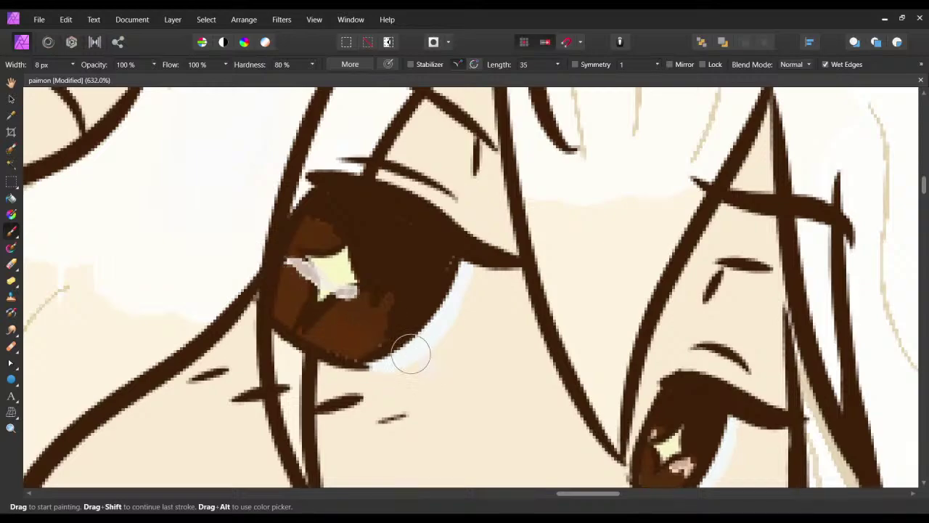
pyautogui.hotkey('ctrl', 'z')
pyautogui.moveTo(411, 353)
pyautogui.mouseDown()
pyautogui.moveTo(333, 307)
pyautogui.moveTo(283, 308)
pyautogui.moveTo(265, 288)
pyautogui.moveTo(313, 312)
pyautogui.moveTo(293, 284)
pyautogui.moveTo(260, 267)
pyautogui.mouseUp()
pyautogui.scroll(2, 291, 302)
pyautogui.hscroll(-2, 290, 302)
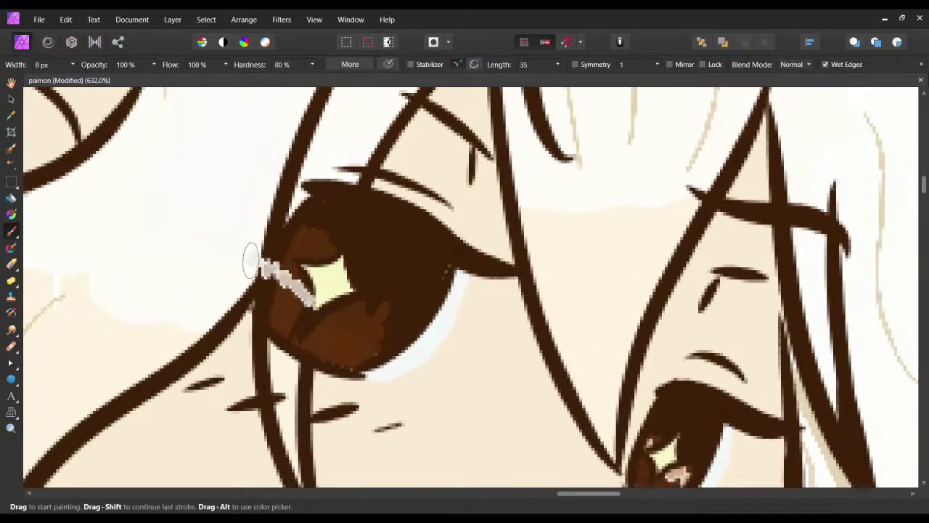
pyautogui.hotkey('ctrl', 'z')
# Try pale grey glints beside the star highlights in both eyes and undo the strokes.
pyautogui.moveTo(346, 286); pyautogui.dragTo(271, 248)
pyautogui.click(356, 347)
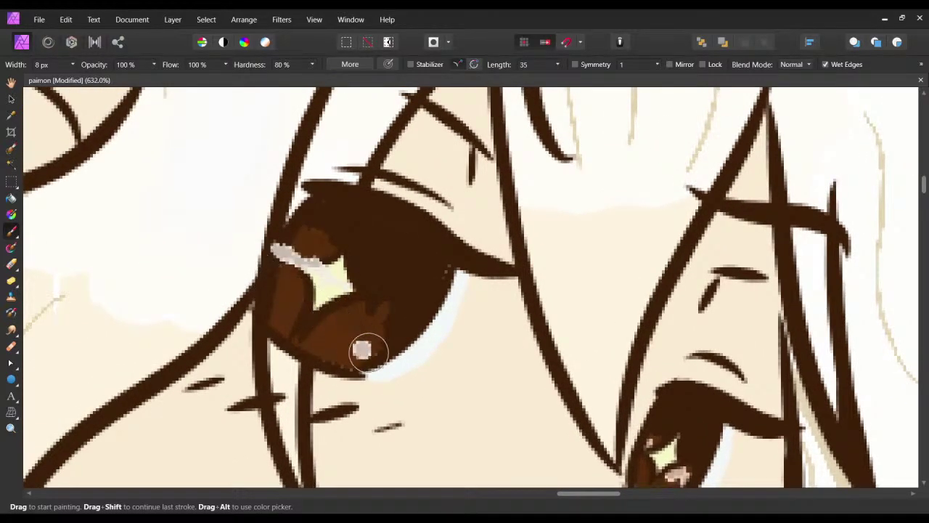
pyautogui.moveTo(348, 340); pyautogui.dragTo(298, 299)
pyautogui.hotkey('ctrl', 'z')
pyautogui.moveTo(617, 421); pyautogui.dragTo(584, 405)
pyautogui.hotkey('ctrl', 'z')
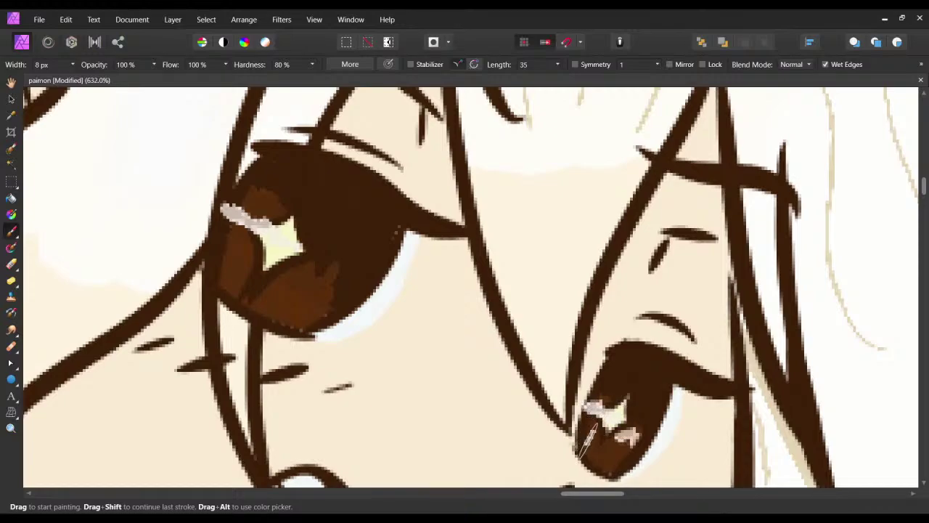
pyautogui.moveTo(606, 459); pyautogui.dragTo(601, 466)
pyautogui.hotkey('ctrl', 'z')
pyautogui.hotkey('ctrl', 'z')
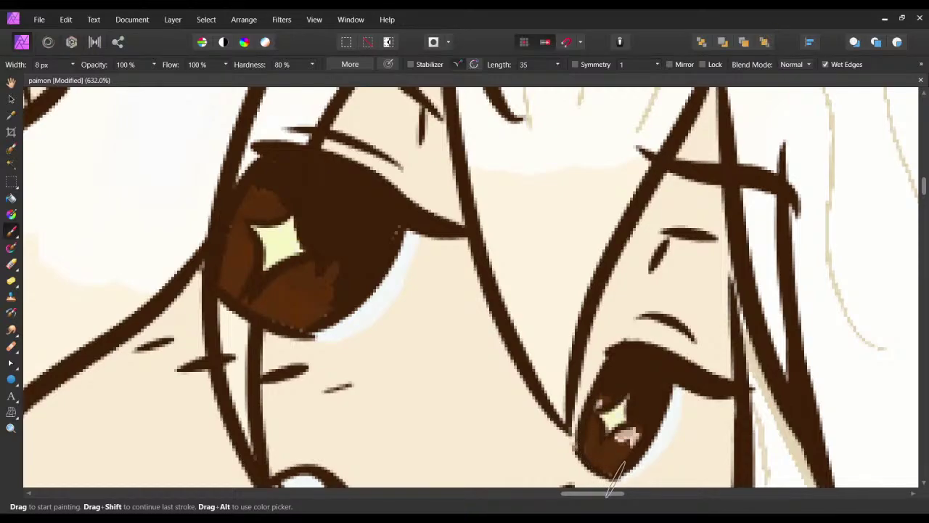
# Remove the smaller eye's pink glints and compare both irises with and without the brown shading, without the selection.
pyautogui.hotkey('ctrl', 'z')
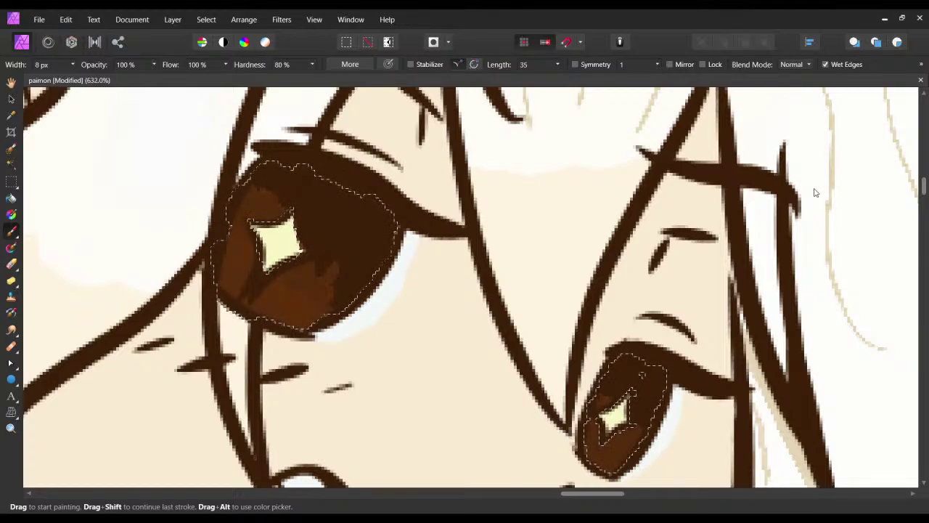
pyautogui.hotkey('ctrl', 'd')
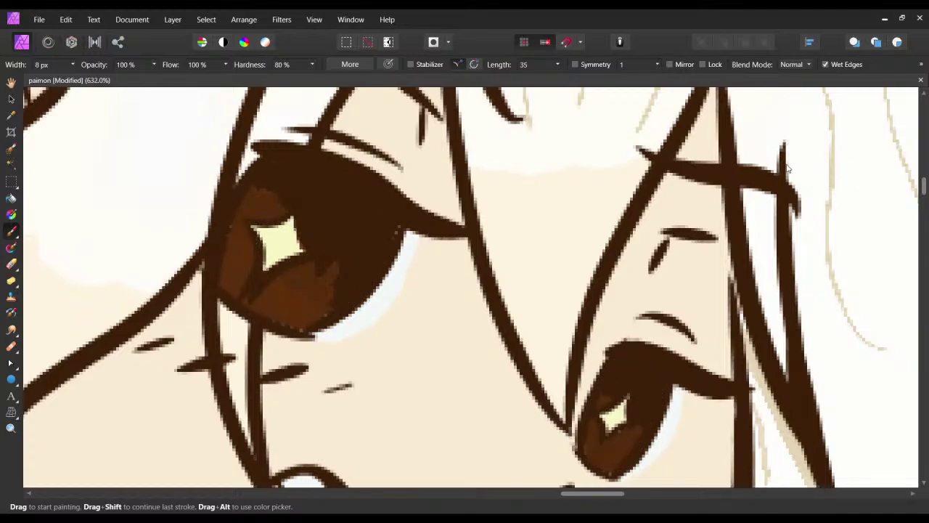
pyautogui.hotkey('ctrl', 'z')
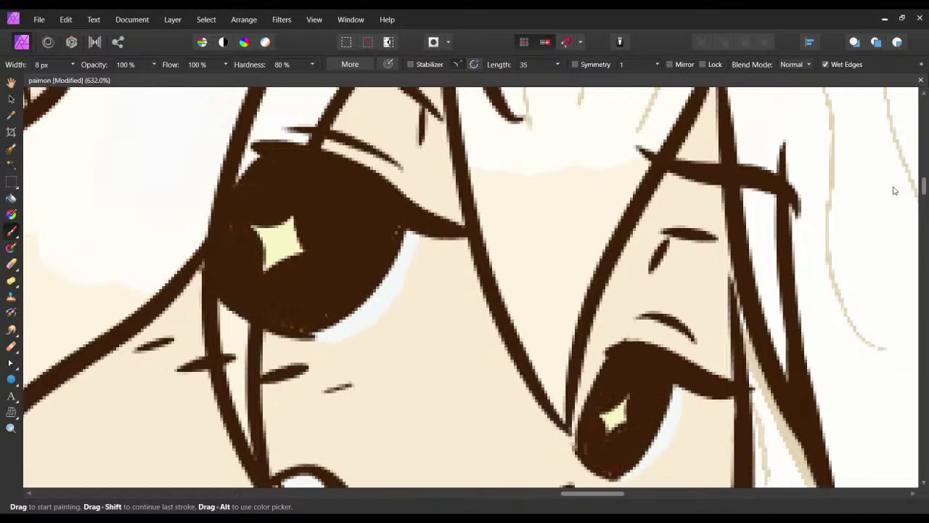
pyautogui.hotkey('ctrl', 'shift', 'z')
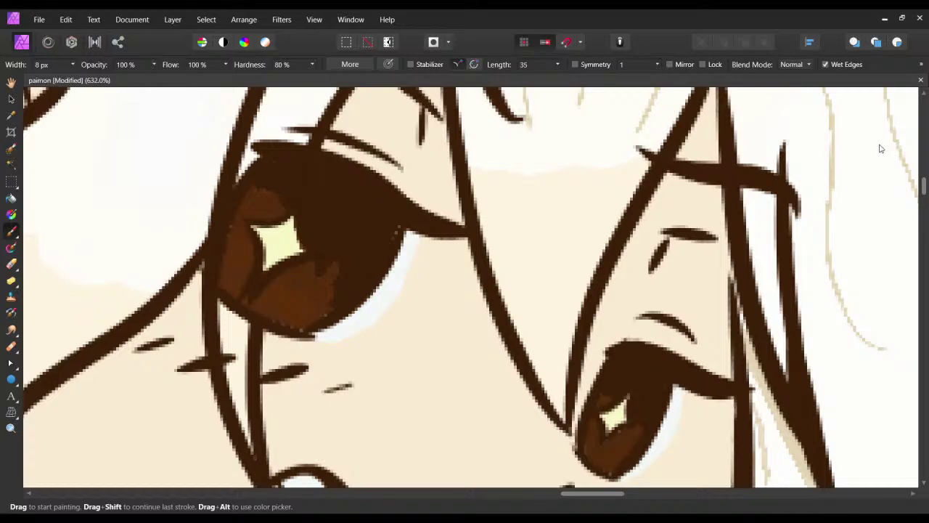
pyautogui.hotkey('ctrl', 'z')
pyautogui.hotkey('ctrl', 'shift', 'z')
# Paint short pale grey glints with the 8 px brush just left of the star highlight in each eye.
pyautogui.moveTo(263, 256); pyautogui.dragTo(231, 234)
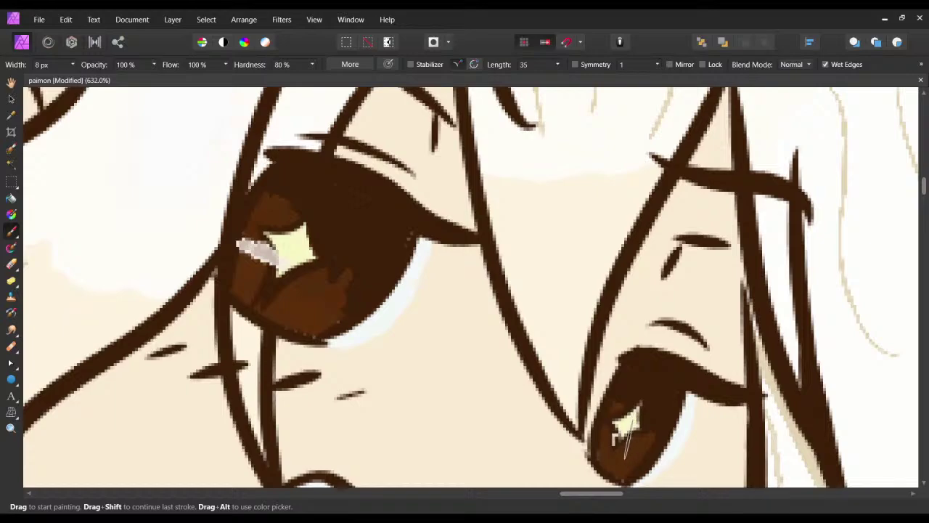
pyautogui.moveTo(607, 427)
pyautogui.mouseDown()
pyautogui.moveTo(627, 445)
pyautogui.moveTo(596, 430)
pyautogui.mouseUp()
pyautogui.moveTo(625, 414); pyautogui.dragTo(631, 407)
pyautogui.hotkey('ctrl', 'z')
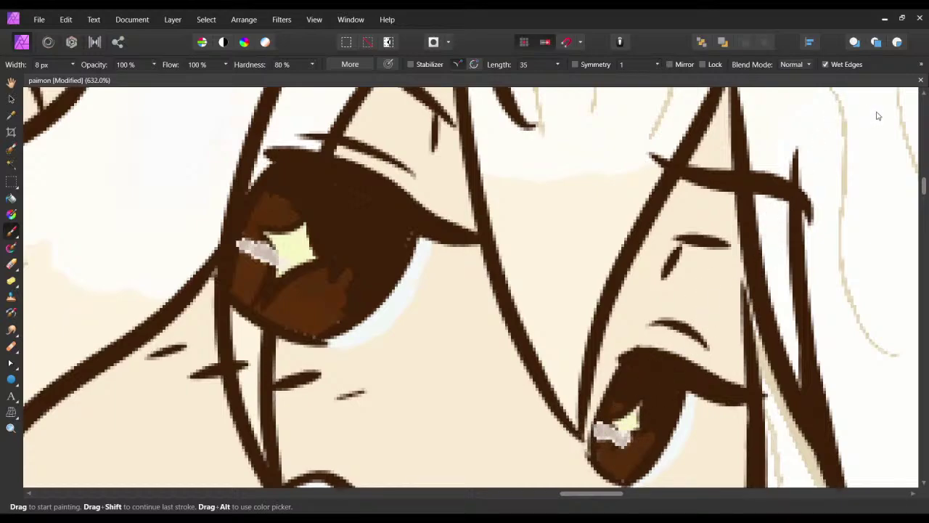
# Cycle through the glints' blend modes until they blend into the brown irises as a muted tan.
pyautogui.hotkey('shift', '+')
pyautogui.hotkey('shift', '+')
pyautogui.hotkey('shift', '+')
pyautogui.hotkey('shift', '+')
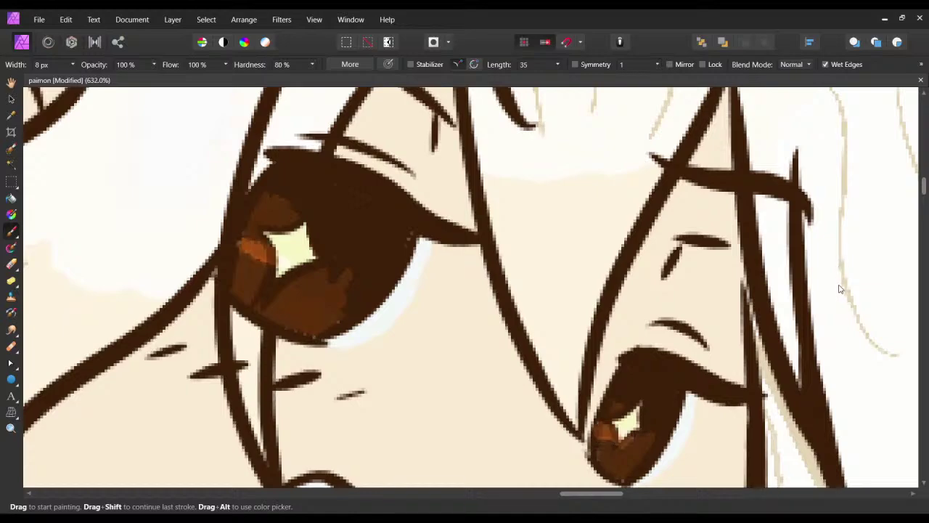
pyautogui.hotkey('shift', '+')
pyautogui.hotkey('shift', '+')
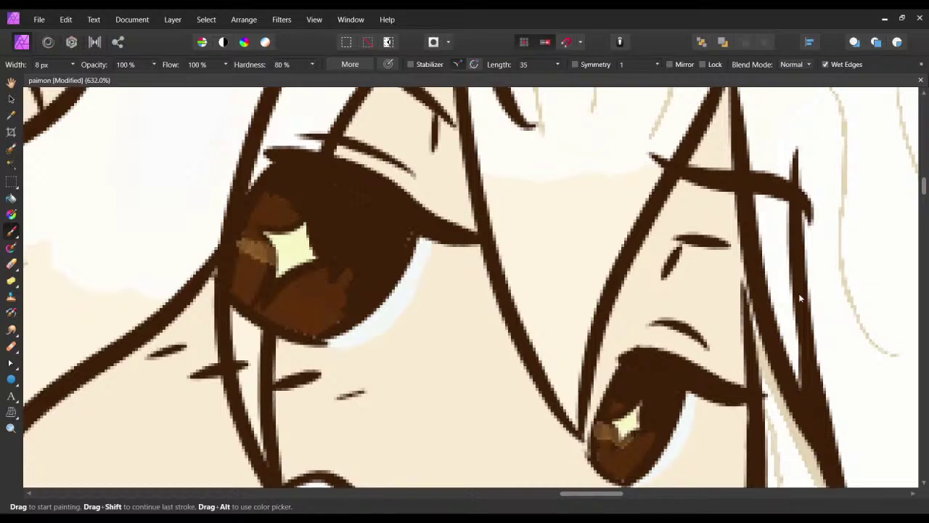
# Add soft tan glints to the brown areas below the star highlights in both irises.
pyautogui.moveTo(385, 342); pyautogui.dragTo(393, 340)
pyautogui.moveTo(331, 292); pyautogui.dragTo(316, 283)
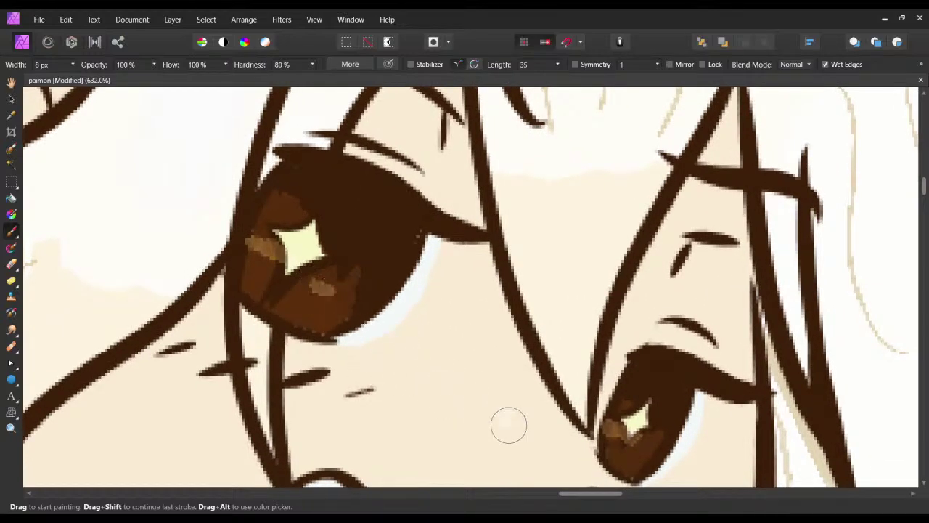
pyautogui.moveTo(673, 434)
pyautogui.mouseDown()
pyautogui.moveTo(654, 435)
pyautogui.moveTo(639, 384)
pyautogui.moveTo(620, 427)
pyautogui.mouseUp()
pyautogui.click(652, 435)
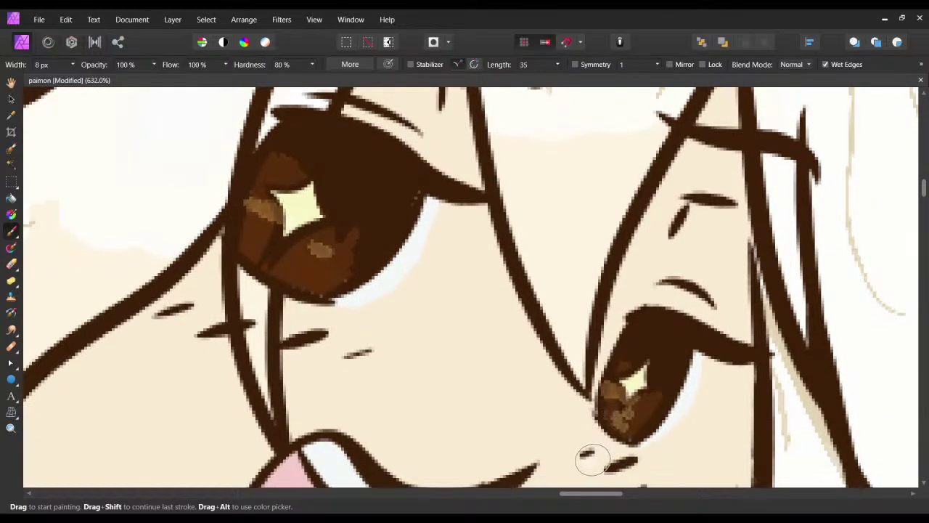
# Replace the smaller eye's lower tan dabs with muted green ones and dab green into the larger iris's lower left.
pyautogui.click(615, 418)
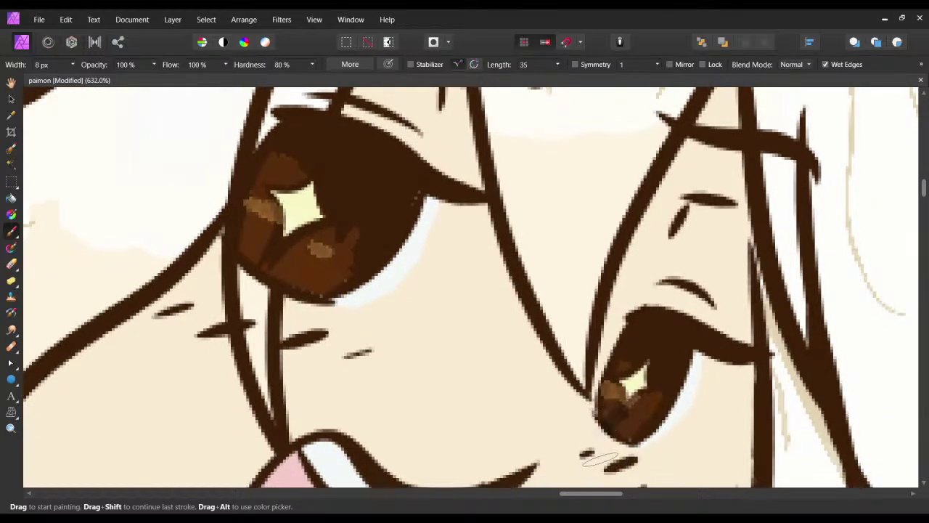
pyautogui.hotkey('ctrl', 'z')
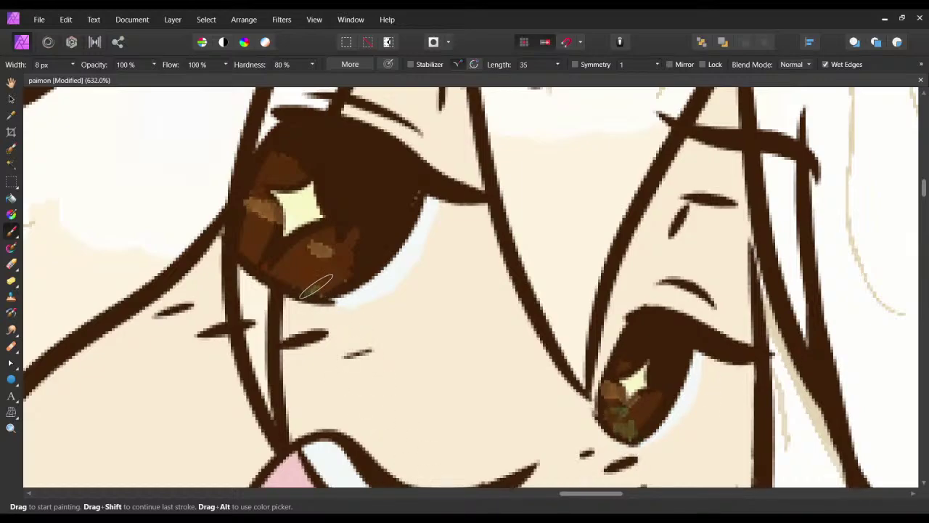
pyautogui.moveTo(287, 254); pyautogui.dragTo(242, 249)
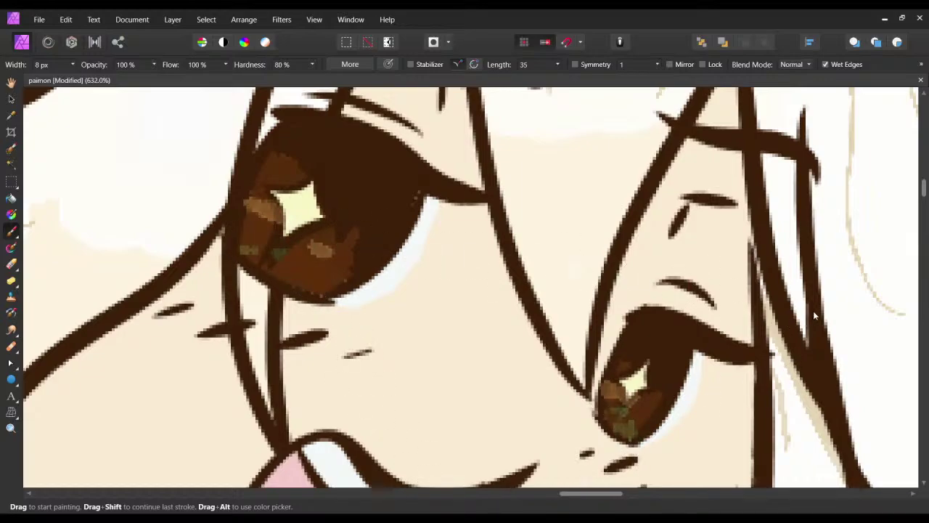
pyautogui.moveTo(322, 249)
pyautogui.mouseDown()
pyautogui.moveTo(336, 270)
pyautogui.moveTo(314, 279)
pyautogui.moveTo(317, 334)
pyautogui.mouseUp()
pyautogui.hotkey('ctrl', 'z')
# Save the illustration with the shaded eyes.
pyautogui.hotkey('ctrl', '-')
pyautogui.hotkey('ctrl', '-')
pyautogui.hotkey('ctrl', '-')
pyautogui.hotkey('ctrl', '-')
pyautogui.hotkey('ctrl', '-')
pyautogui.hotkey('ctrl', '-')
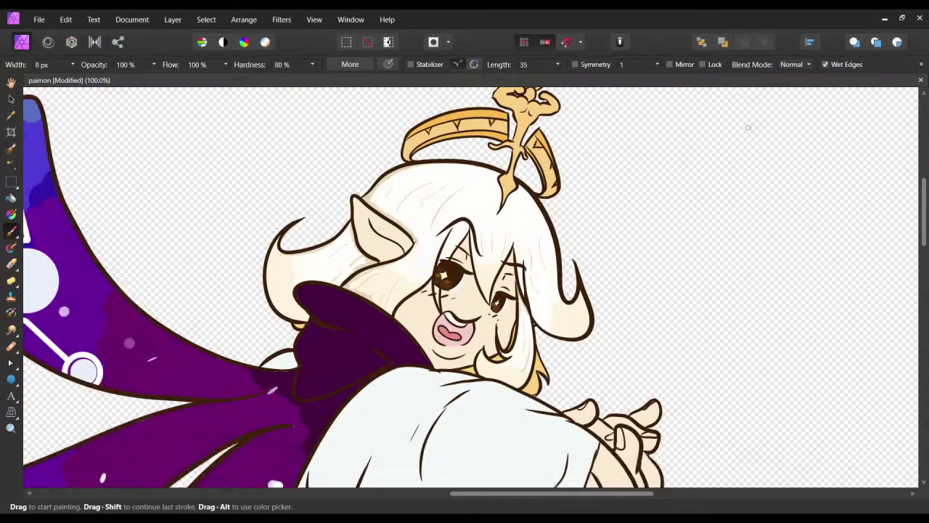
pyautogui.hotkey('ctrl', 's')
# Examine the white shirt, arms and lower outfit up close and within the full figure.
pyautogui.moveTo(461, 400); pyautogui.dragTo(434, 331)
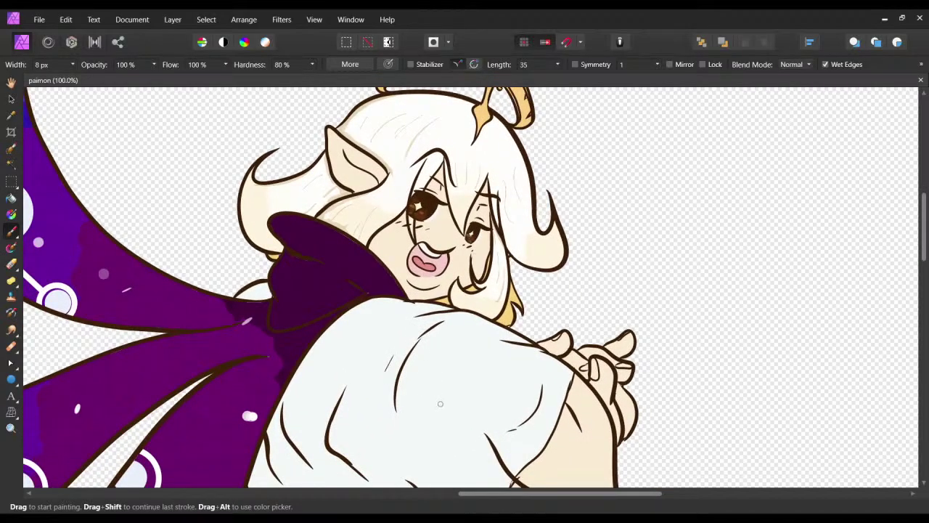
pyautogui.moveTo(440, 404); pyautogui.dragTo(387, 321)
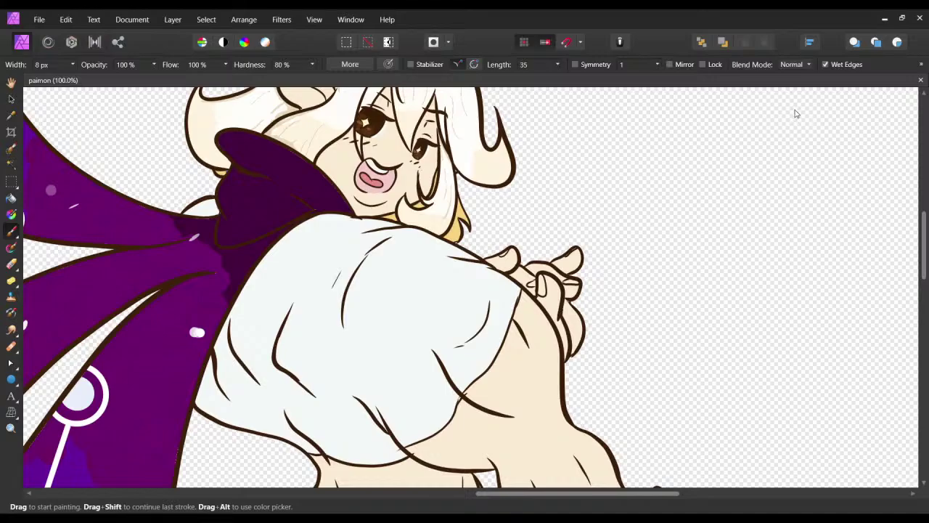
pyautogui.hotkey('ctrl', '-')
pyautogui.hotkey('ctrl', '-')
pyautogui.hotkey('ctrl', '-')
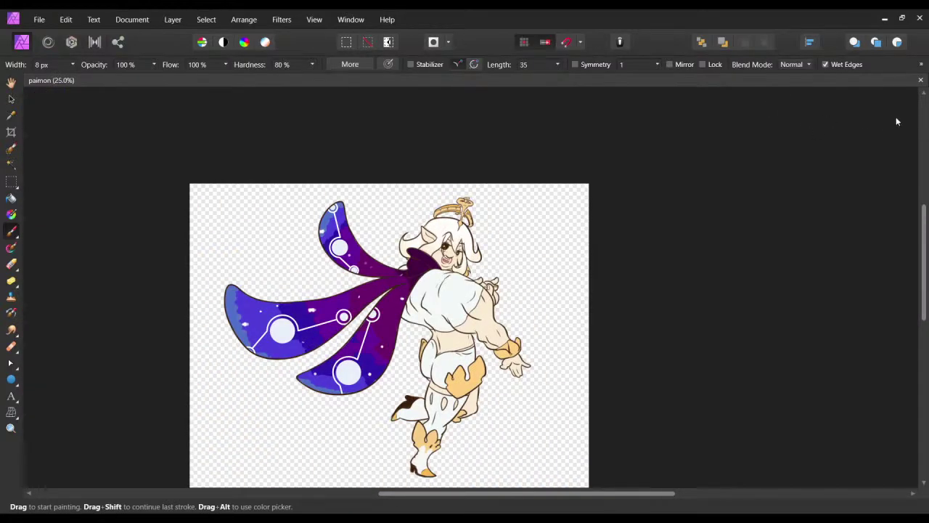
pyautogui.hotkey('ctrl', '+')
pyautogui.hotkey('ctrl', '+')
pyautogui.hotkey('ctrl', '+')
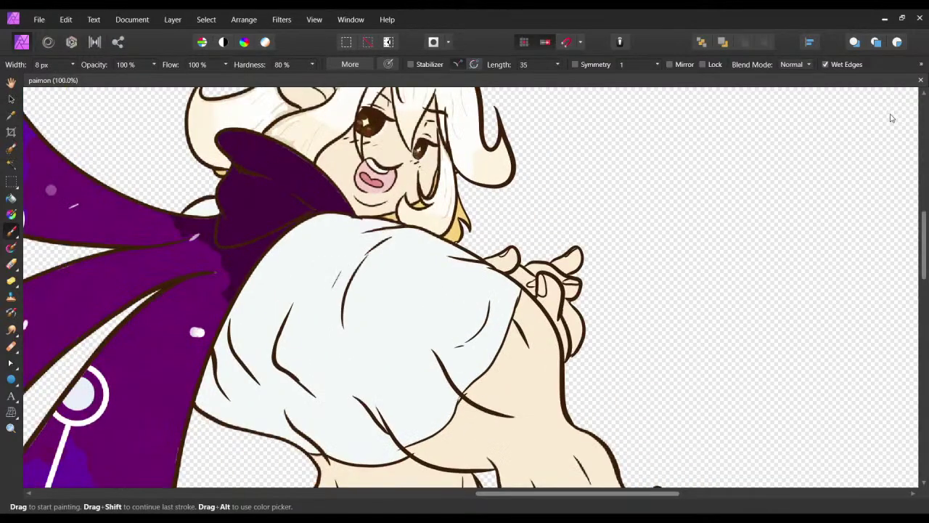
pyautogui.scroll(1, 628, 266)
pyautogui.scroll(-6, 603, 188)
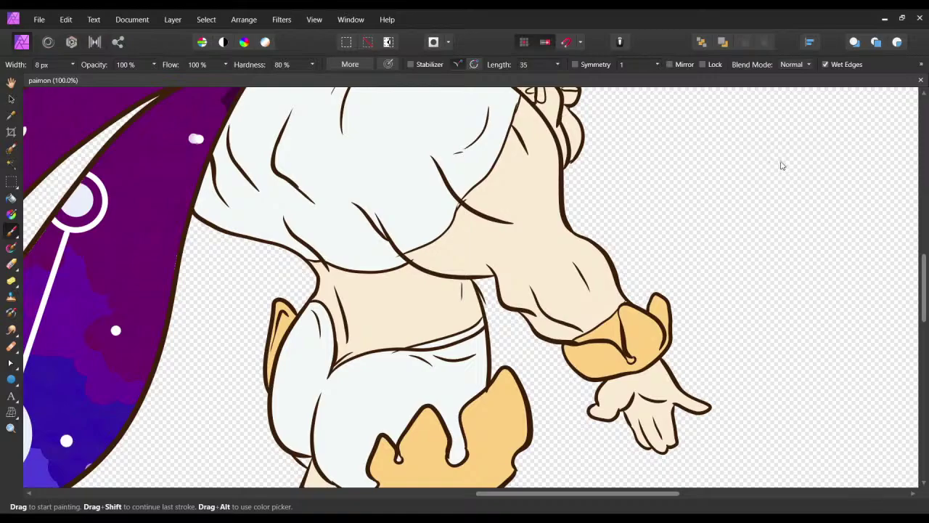
pyautogui.scroll(5, 630, 244)
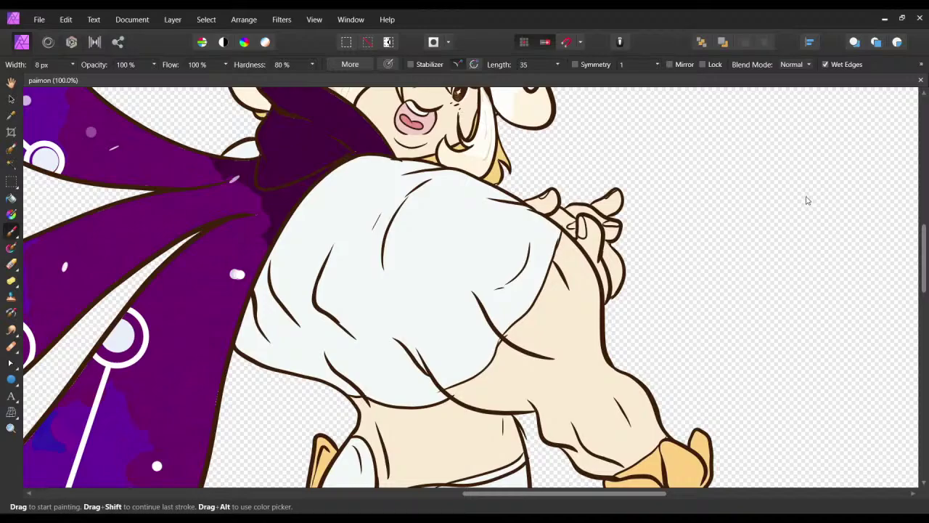
# Toggle the line art's visibility off and back on to check the flat colours beneath it.
pyautogui.click(899, 171)
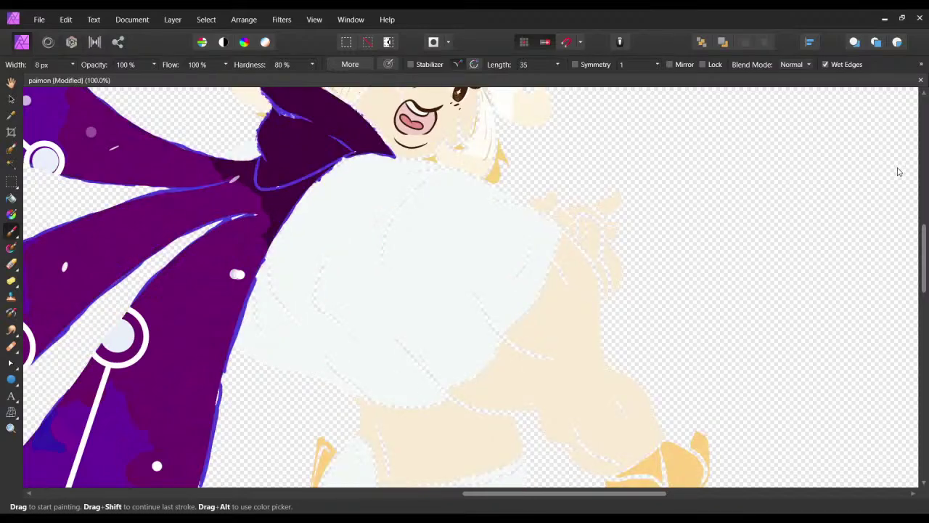
pyautogui.click(898, 172)
pyautogui.click(857, 189)
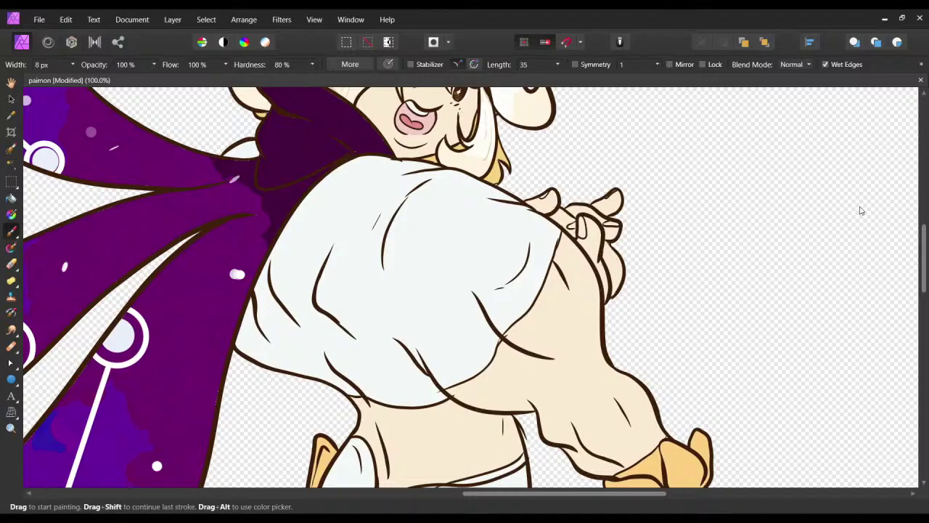
pyautogui.click(888, 202)
pyautogui.click(787, 189)
pyautogui.click(788, 191)
# Set the paint brush to 13.5 px width, 100% hardness and soft tan, and test it with a loop on the bare midriff.
pyautogui.hotkey('ctrl', '+')
pyautogui.hotkey('ctrl', '+')
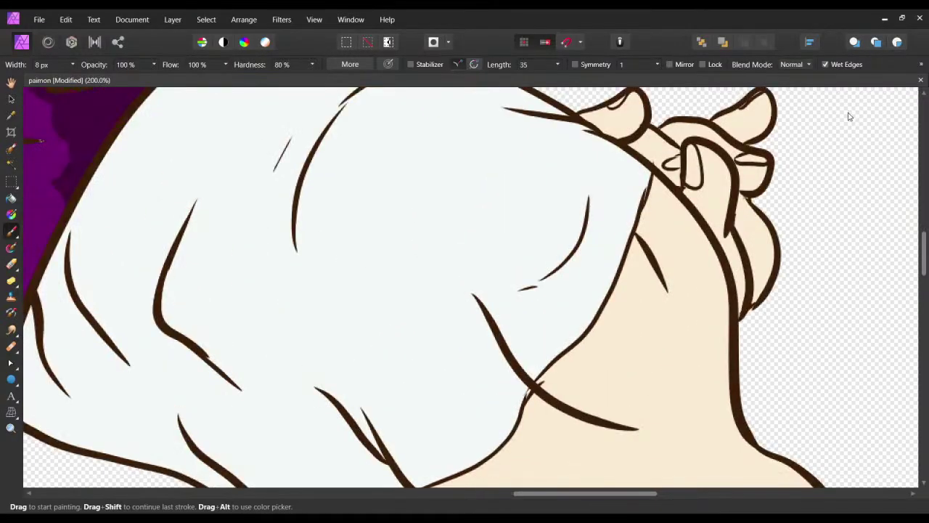
pyautogui.moveTo(619, 349); pyautogui.dragTo(448, 129)
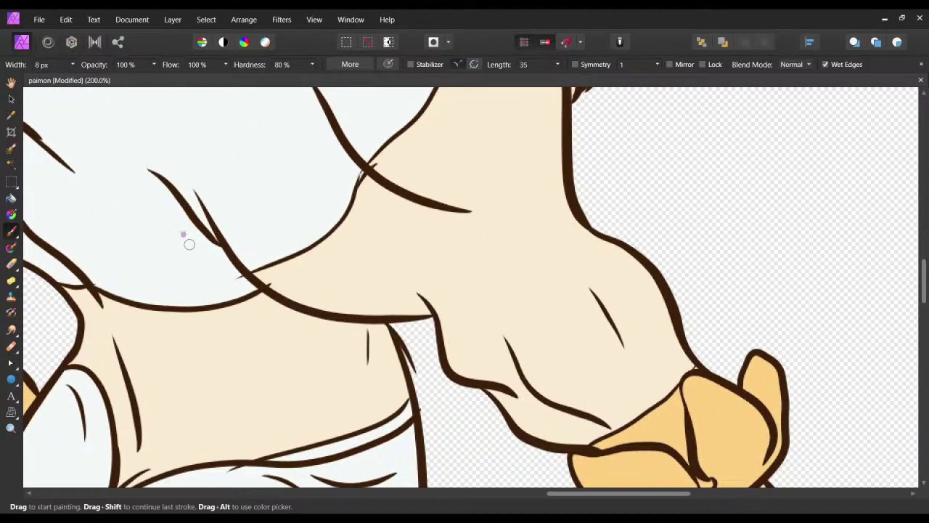
pyautogui.moveTo(244, 289); pyautogui.dragTo(290, 246)
pyautogui.scroll(-1, 289, 246)
pyautogui.hscroll(-3, 327, 255)
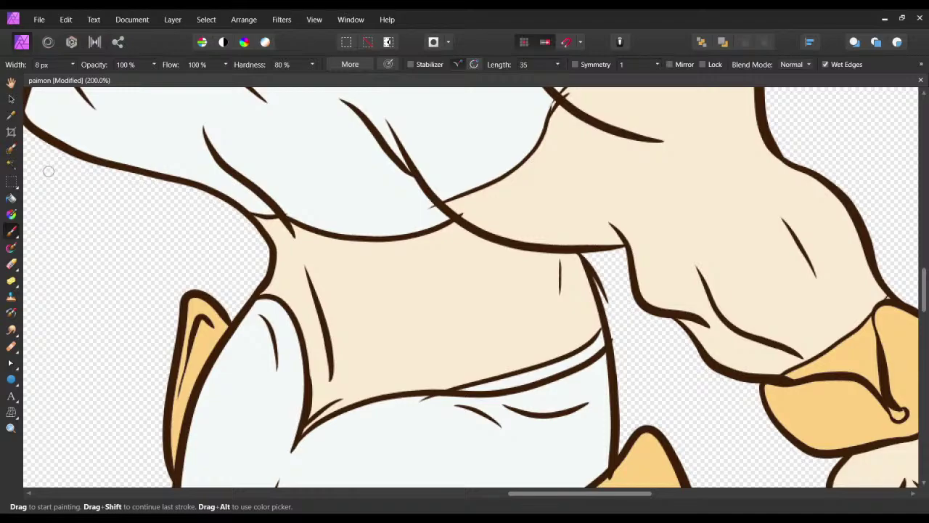
pyautogui.click(12, 249)
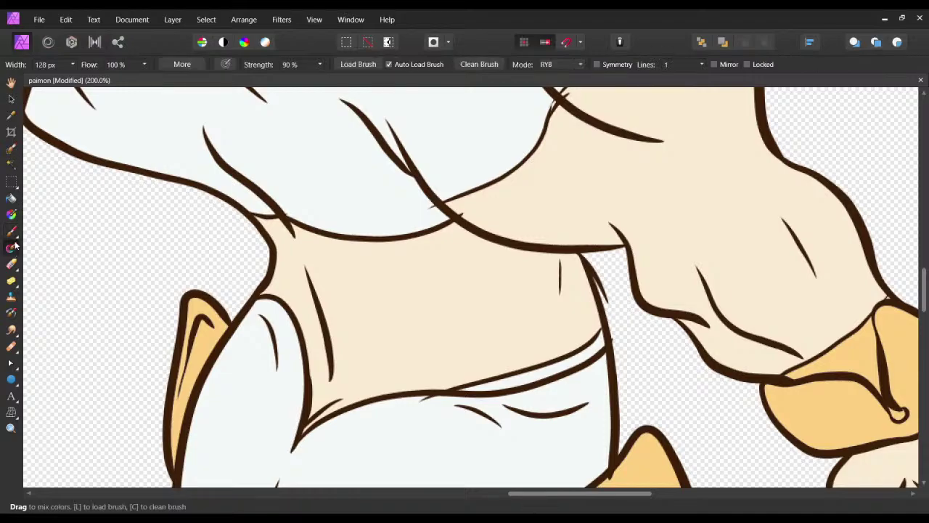
pyautogui.click(12, 233)
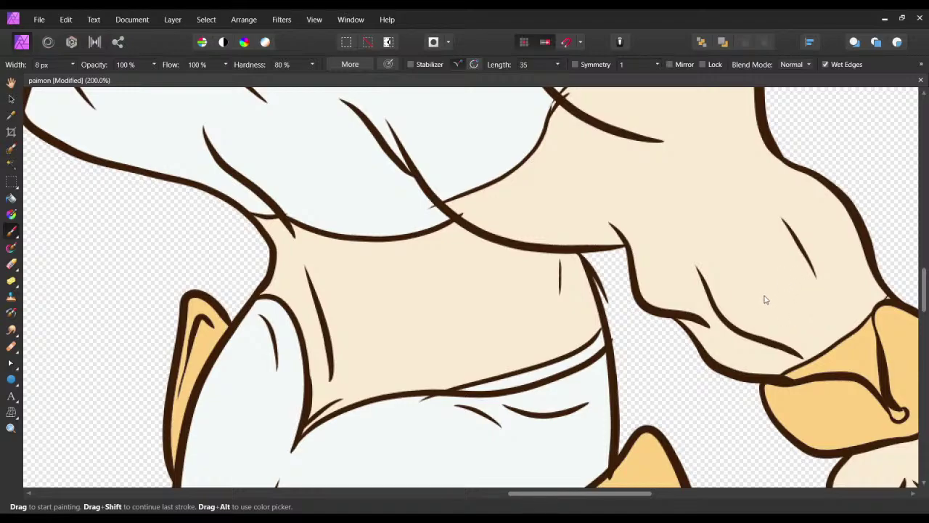
pyautogui.moveTo(780, 323); pyautogui.dragTo(784, 310)
pyautogui.moveTo(389, 270)
pyautogui.mouseDown()
pyautogui.moveTo(419, 361)
pyautogui.moveTo(371, 272)
pyautogui.mouseUp()
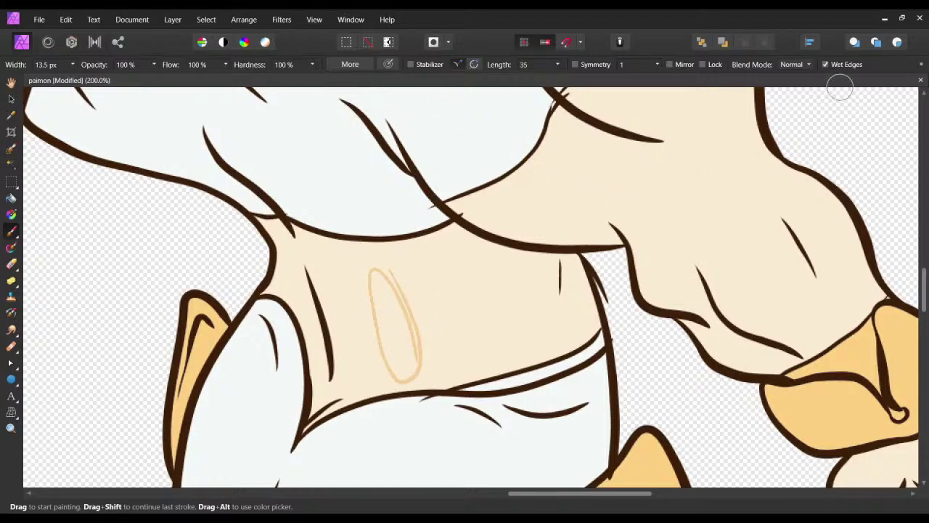
pyautogui.hotkey('ctrl', '=')
pyautogui.hotkey('ctrl', '=')
pyautogui.hotkey('ctrl', '-')
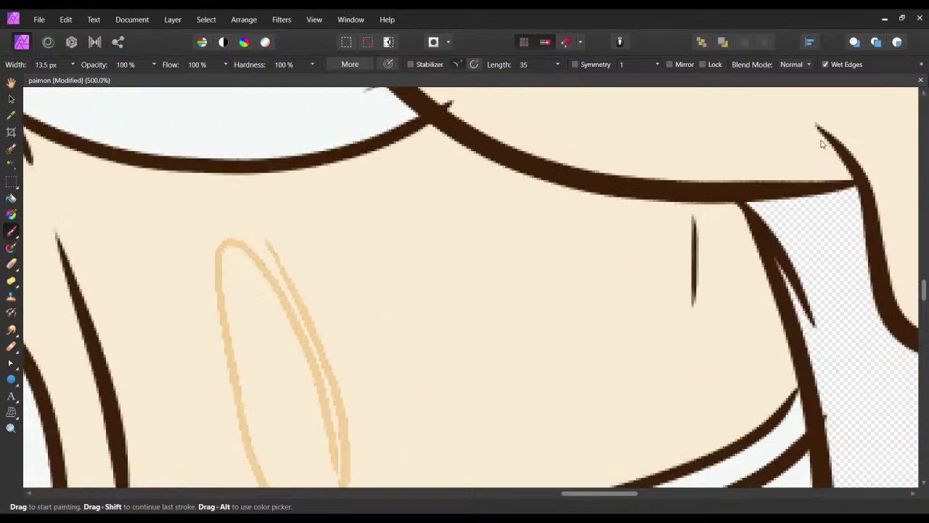
pyautogui.hotkey('ctrl', 'z')
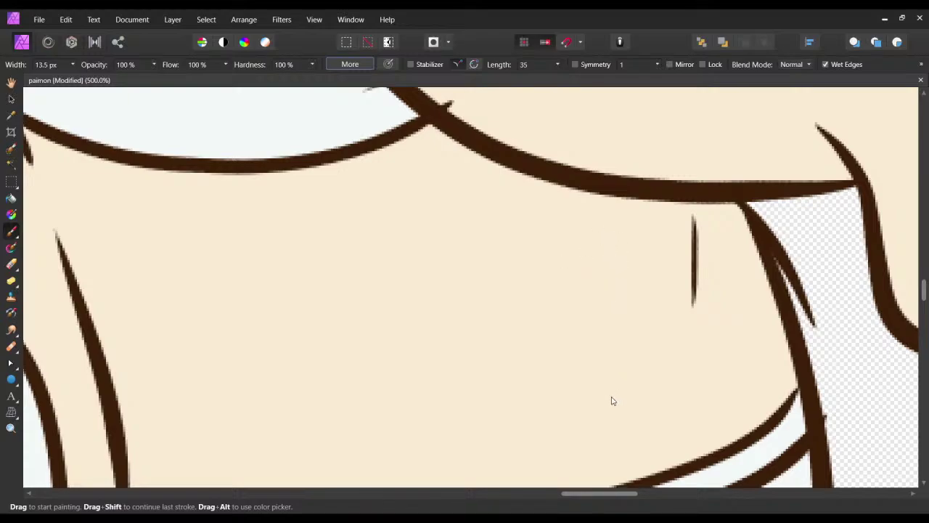
# Test the tan brush with broad curved strokes across the midriff and undo them.
pyautogui.moveTo(488, 314)
pyautogui.mouseDown()
pyautogui.moveTo(428, 290)
pyautogui.moveTo(363, 384)
pyautogui.moveTo(257, 303)
pyautogui.mouseUp()
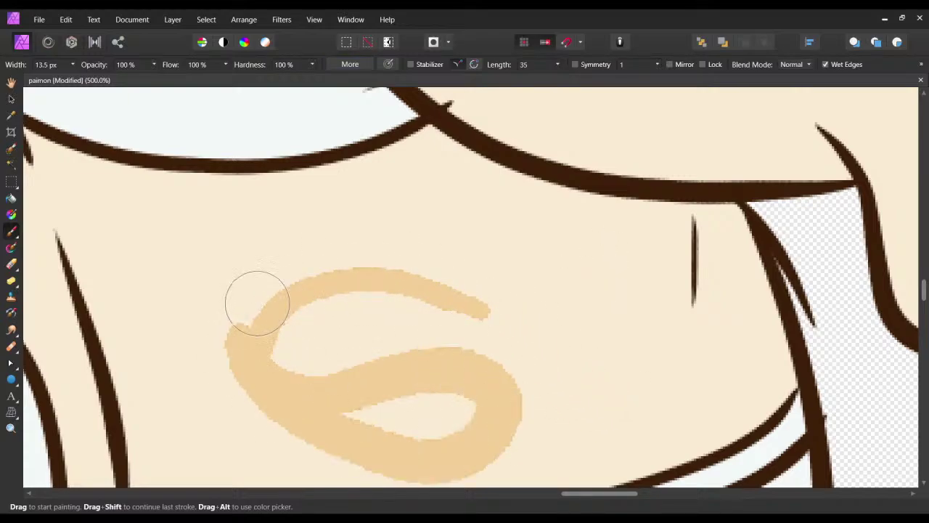
pyautogui.hotkey('ctrl', 'z')
pyautogui.click(344, 90)
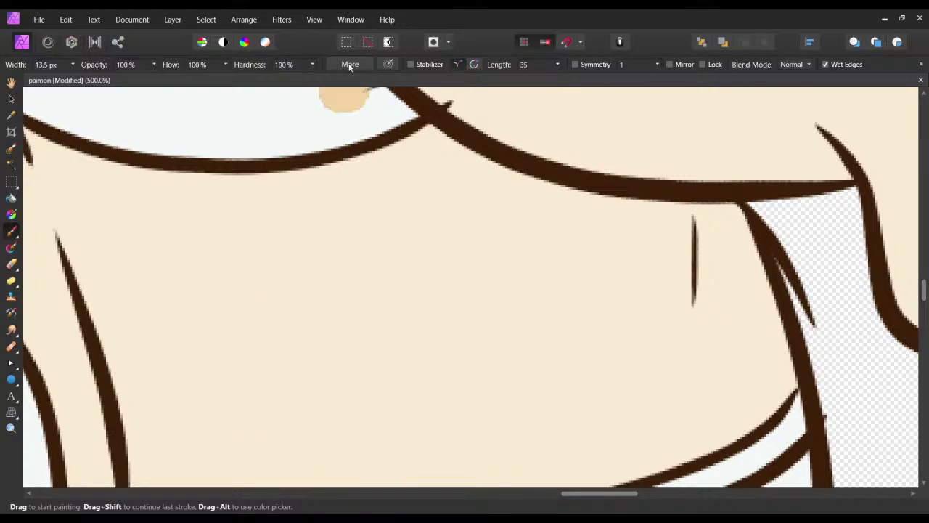
pyautogui.hotkey('ctrl', 'z')
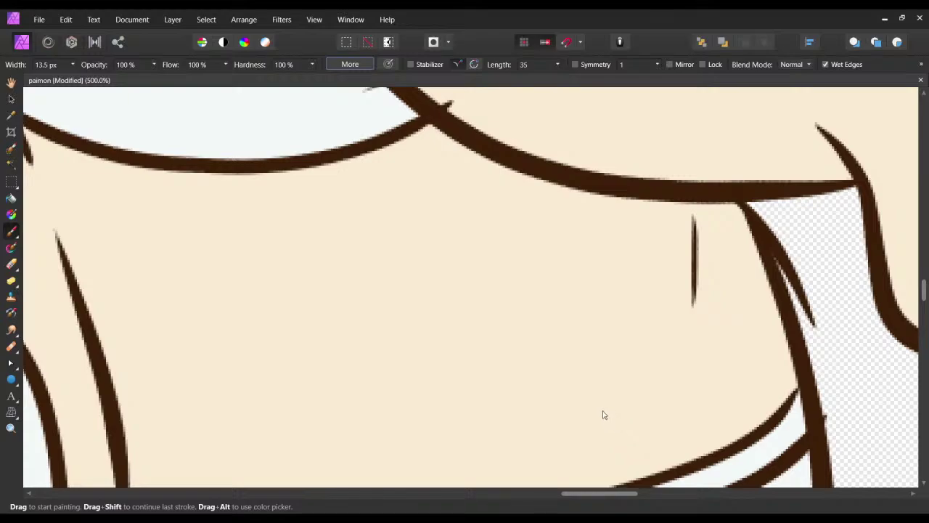
pyautogui.moveTo(500, 389)
pyautogui.mouseDown()
pyautogui.moveTo(475, 222)
pyautogui.moveTo(585, 255)
pyautogui.mouseUp()
pyautogui.hotkey('ctrl', 'z')
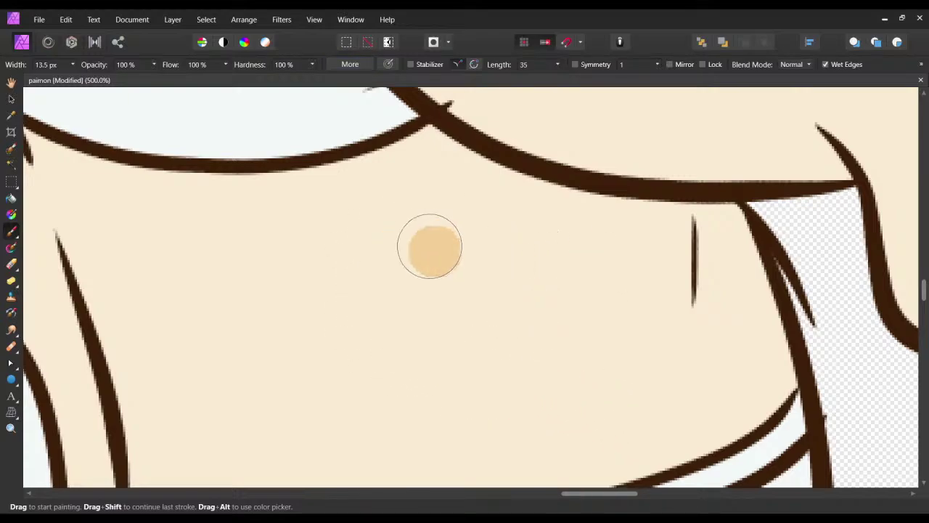
pyautogui.moveTo(420, 245)
pyautogui.mouseDown()
pyautogui.moveTo(358, 291)
pyautogui.moveTo(247, 346)
pyautogui.moveTo(252, 277)
pyautogui.moveTo(432, 186)
pyautogui.mouseUp()
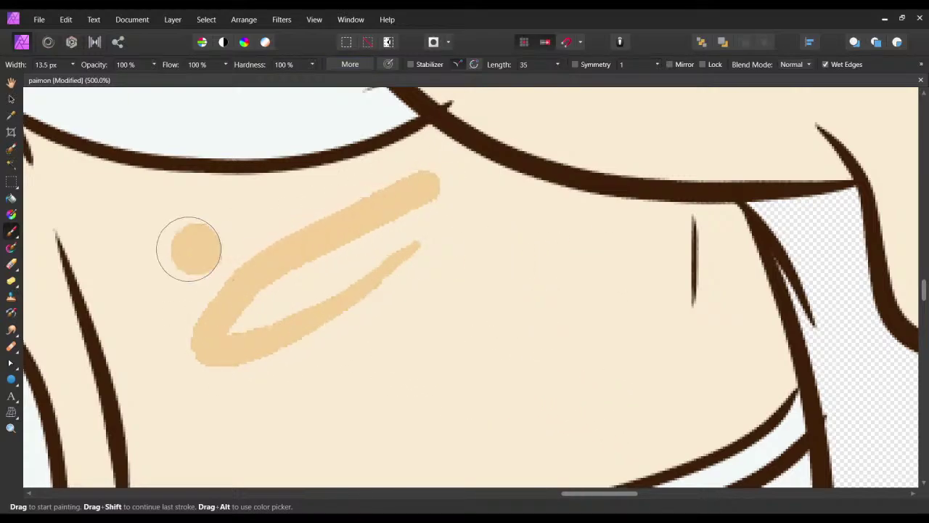
pyautogui.moveTo(279, 298); pyautogui.dragTo(434, 232)
pyautogui.hotkey('ctrl', 'z')
# Try a tan shadow along the left side of the midriff's crease line with the 13.5 px brush, and undo it.
pyautogui.moveTo(268, 254); pyautogui.dragTo(347, 270)
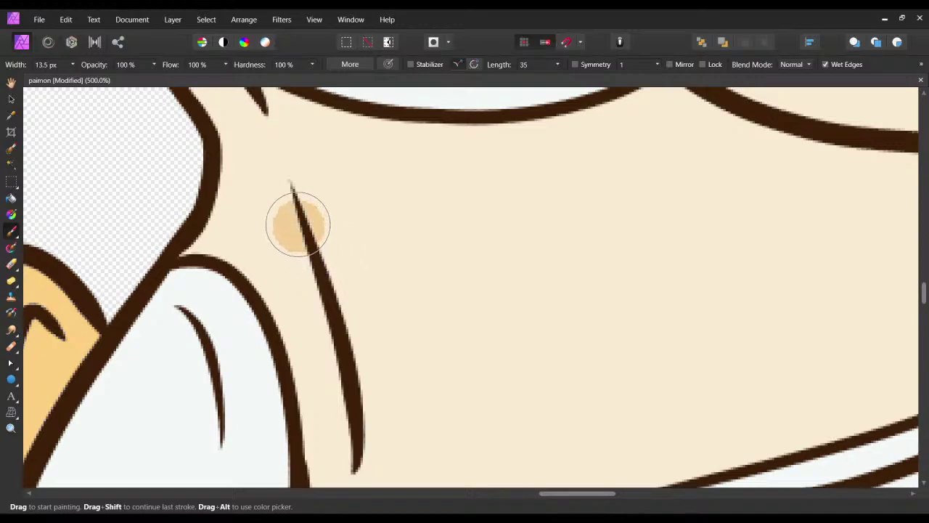
pyautogui.moveTo(298, 225)
pyautogui.mouseDown()
pyautogui.moveTo(342, 379)
pyautogui.moveTo(338, 373)
pyautogui.mouseUp()
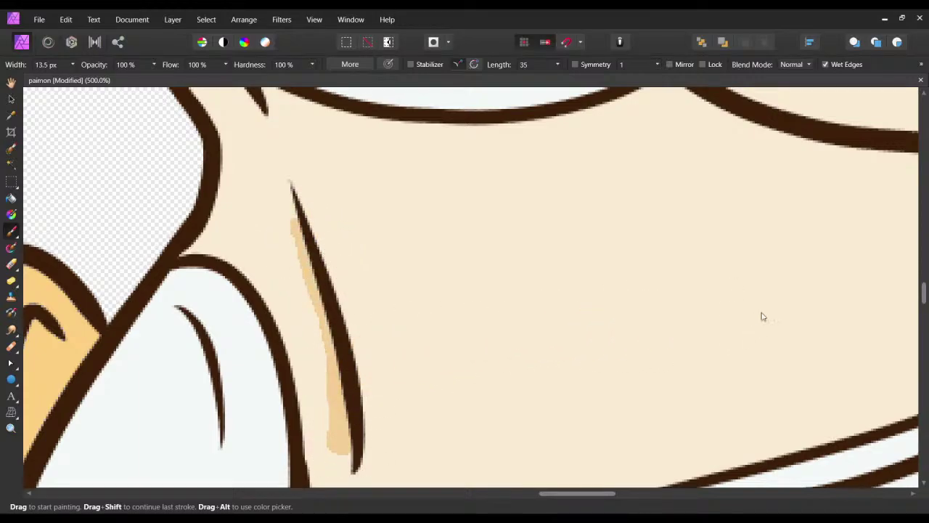
pyautogui.hotkey('ctrl', 'z')
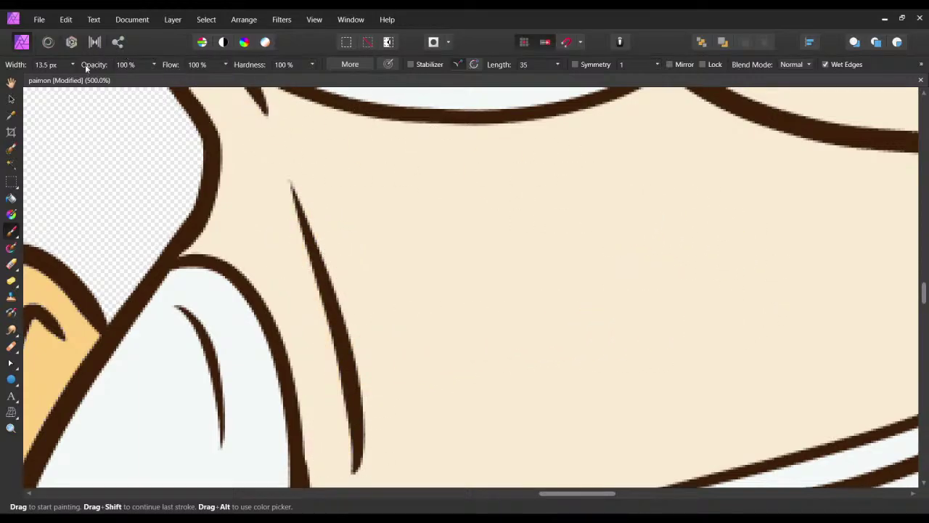
# Reduce the brush width to 10 px and try thinner tan strokes beside the midriff's crease line, undoing them.
pyautogui.moveTo(71, 76); pyautogui.dragTo(74, 81)
pyautogui.moveTo(232, 244); pyautogui.dragTo(394, 252)
pyautogui.moveTo(462, 245)
pyautogui.mouseDown()
pyautogui.moveTo(475, 272)
pyautogui.moveTo(492, 411)
pyautogui.mouseUp()
pyautogui.scroll(-2, 479, 322)
pyautogui.hotkey('ctrl', 'z')
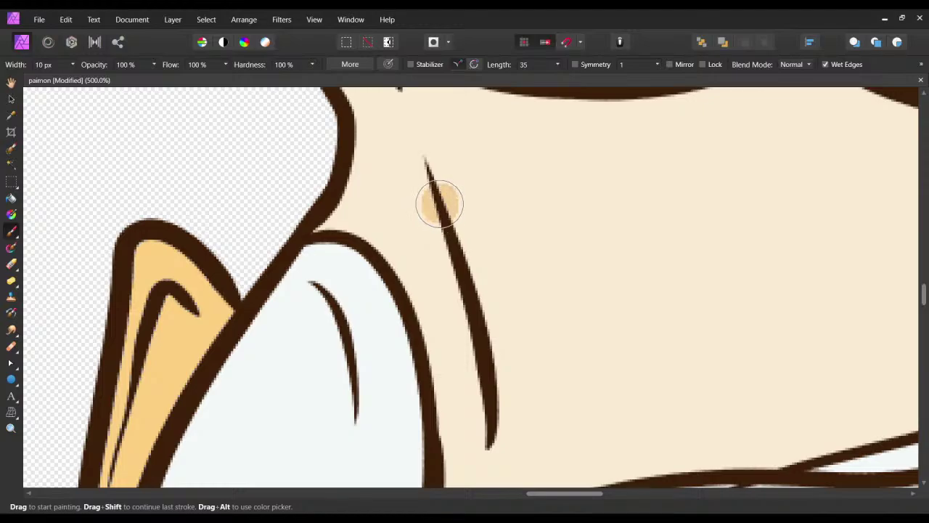
pyautogui.hotkey('ctrl', 'z')
pyautogui.moveTo(469, 334)
pyautogui.mouseDown()
pyautogui.moveTo(477, 402)
pyautogui.moveTo(465, 312)
pyautogui.moveTo(438, 250)
pyautogui.mouseUp()
pyautogui.hotkey('ctrl', 'z')
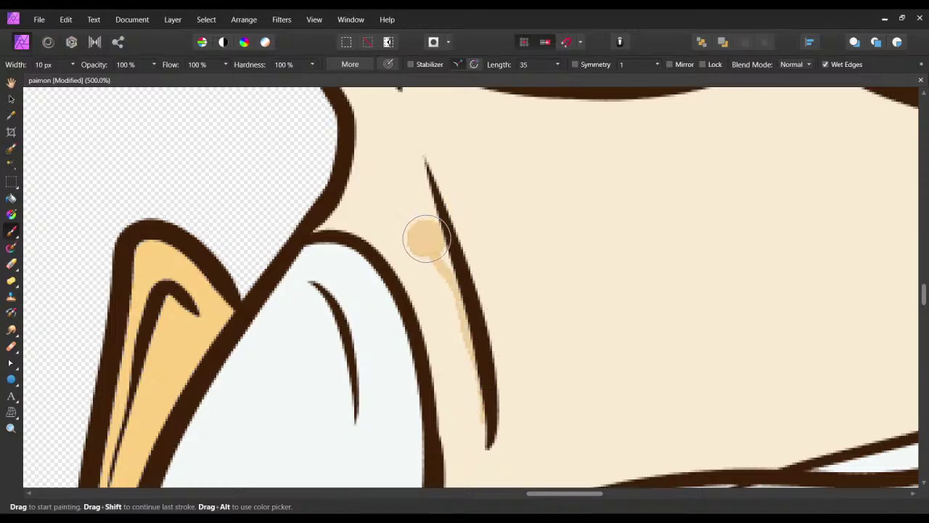
pyautogui.hotkey('ctrl', 'z')
# Paint a slim tan shadow along the left side of the midriff's crease line, redoing the stroke until it follows the line.
pyautogui.moveTo(431, 208)
pyautogui.mouseDown()
pyautogui.moveTo(442, 231)
pyautogui.moveTo(471, 408)
pyautogui.mouseUp()
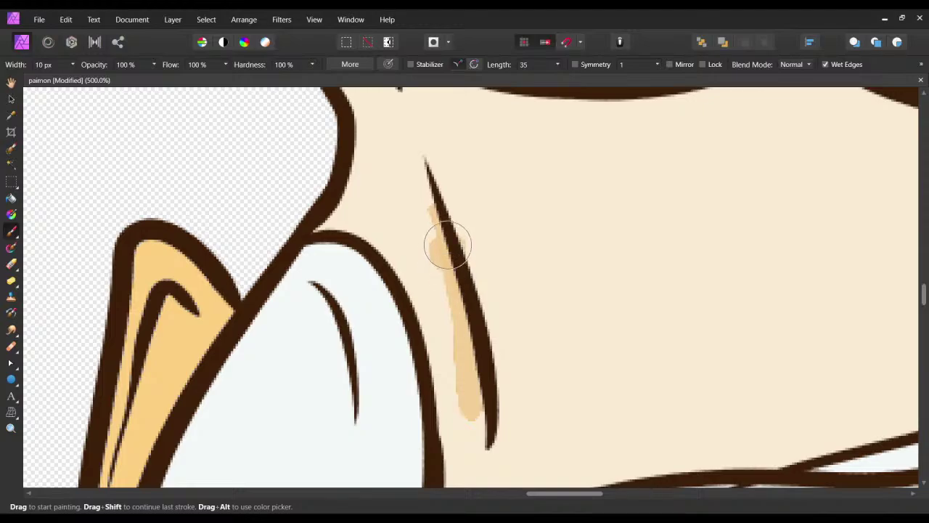
pyautogui.hotkey('ctrl', 'z')
pyautogui.moveTo(433, 209)
pyautogui.mouseDown()
pyautogui.moveTo(476, 381)
pyautogui.moveTo(472, 426)
pyautogui.mouseUp()
pyautogui.moveTo(394, 312); pyautogui.dragTo(392, 300)
pyautogui.hotkey('ctrl', 'z')
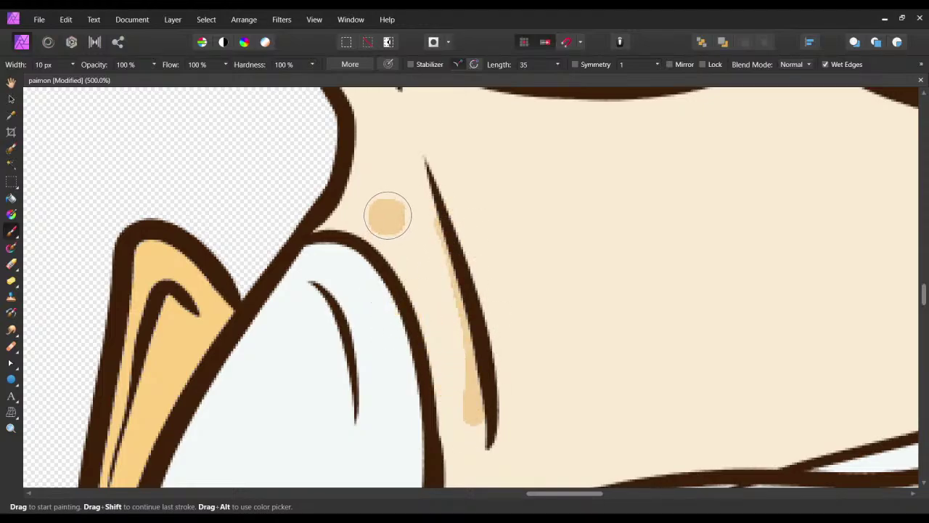
pyautogui.moveTo(388, 213); pyautogui.dragTo(315, 264)
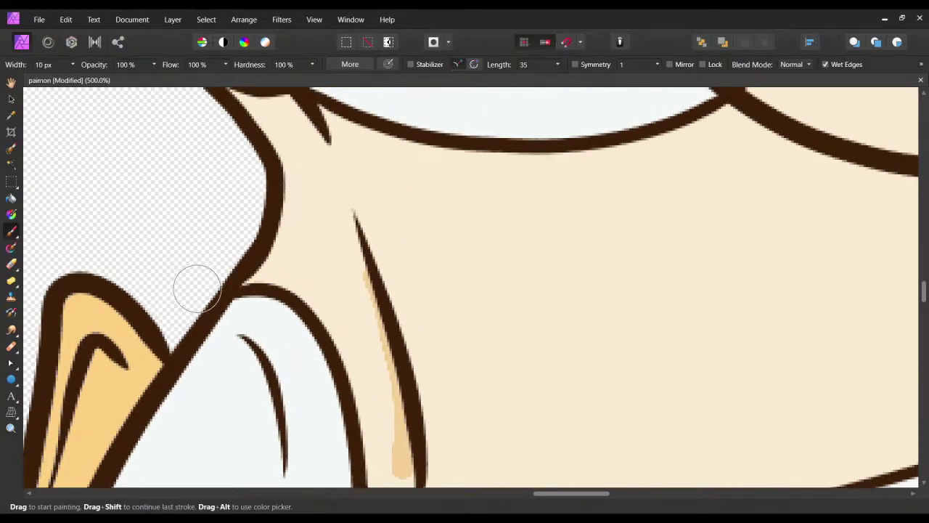
pyautogui.moveTo(372, 308); pyautogui.dragTo(364, 224)
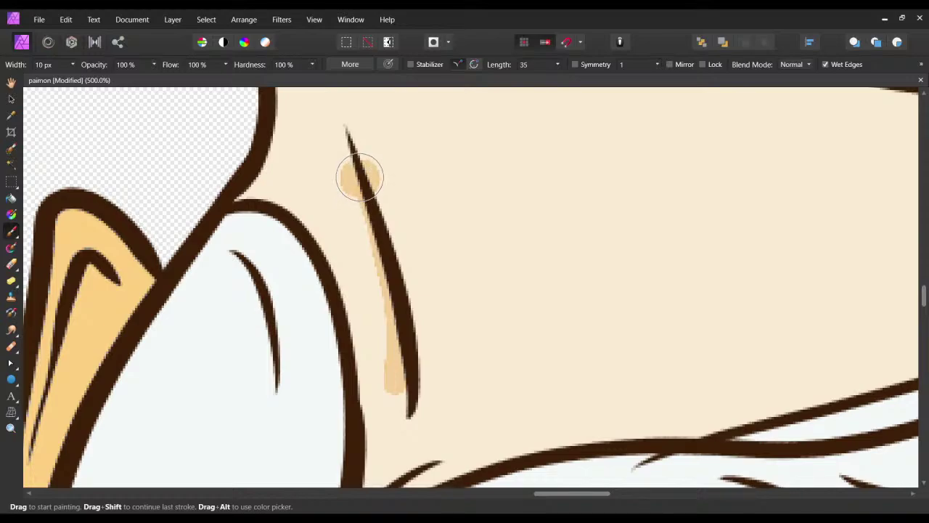
pyautogui.hotkey('ctrl', 'z')
pyautogui.hotkey('ctrl', 'z')
pyautogui.moveTo(360, 190); pyautogui.dragTo(396, 392)
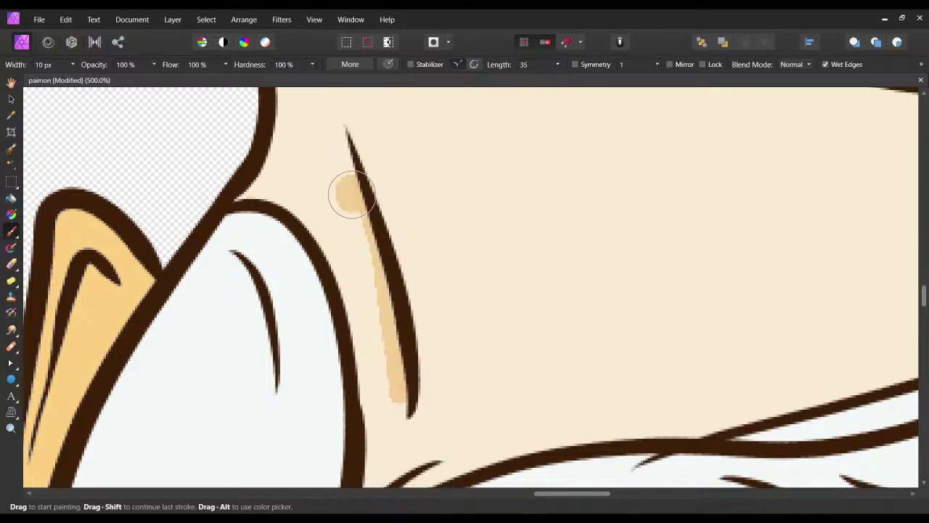
# Trim the outer edge and lower end of the crease shadow with a 22 px eraser.
pyautogui.click(12, 265)
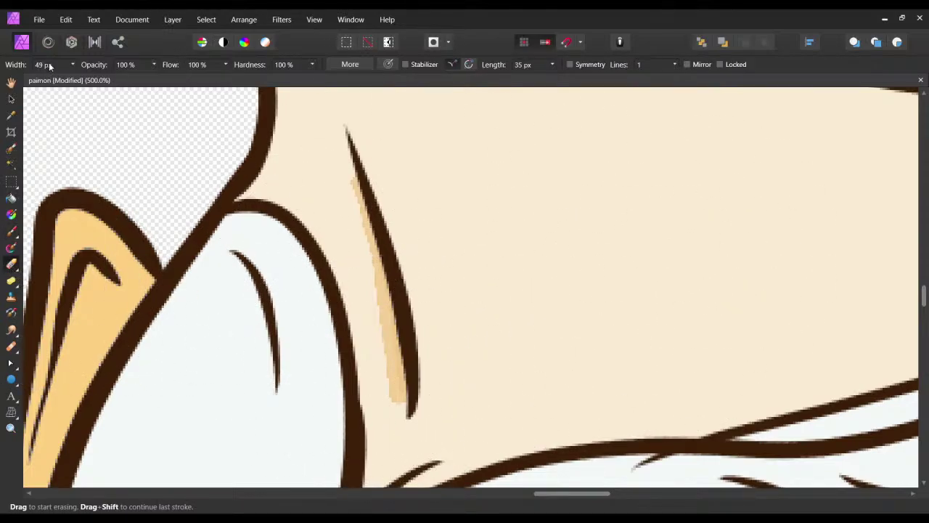
pyautogui.moveTo(74, 64)
pyautogui.mouseDown()
pyautogui.moveTo(70, 82)
pyautogui.moveTo(57, 81)
pyautogui.mouseUp()
pyautogui.scroll(-1, 341, 354)
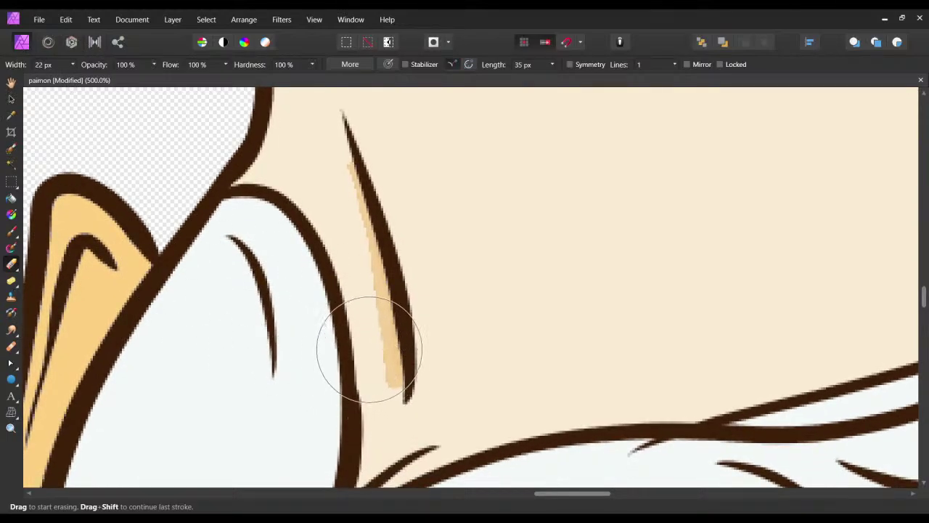
pyautogui.moveTo(378, 363)
pyautogui.mouseDown()
pyautogui.moveTo(392, 395)
pyautogui.moveTo(385, 307)
pyautogui.moveTo(374, 322)
pyautogui.moveTo(338, 141)
pyautogui.moveTo(382, 325)
pyautogui.mouseUp()
pyautogui.hotkey('ctrl', 'z')
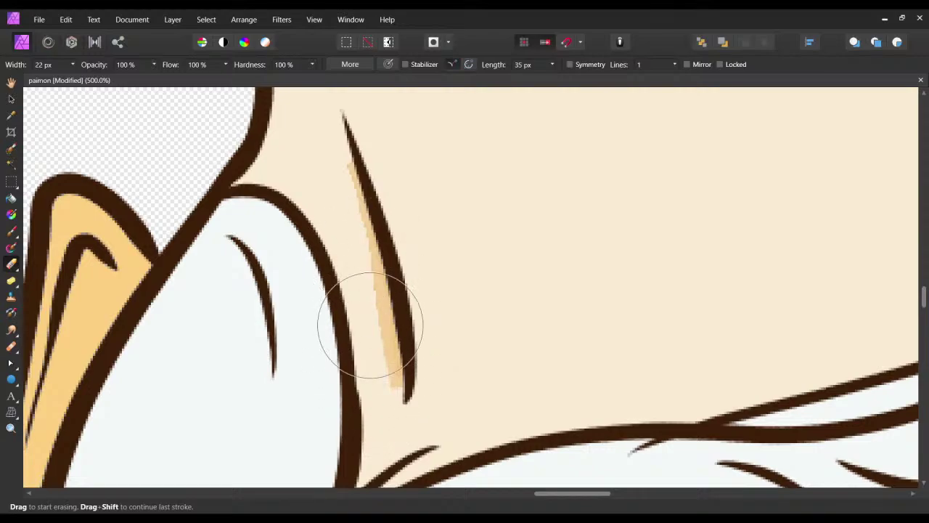
pyautogui.moveTo(369, 287); pyautogui.dragTo(384, 427)
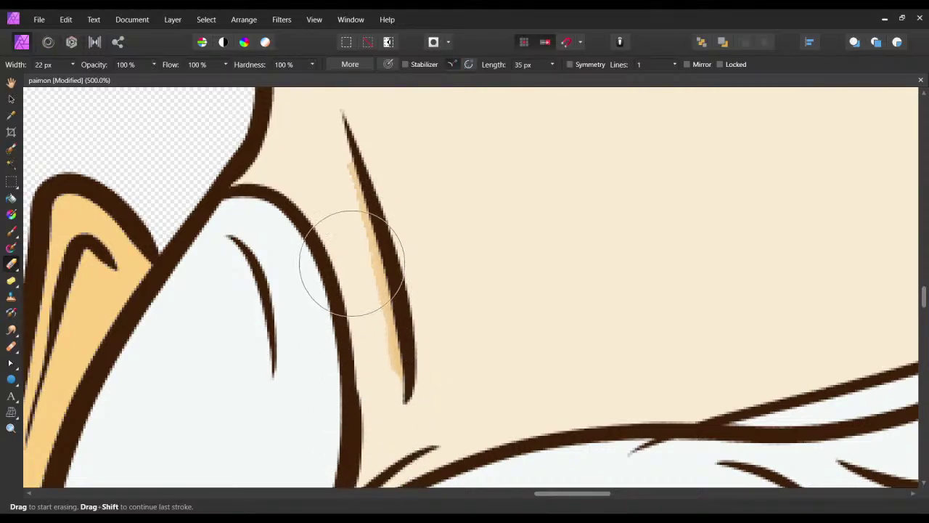
# Paint tan shading on the skin directly beneath the shirt hem at the waist's left edge with the 10 px brush.
pyautogui.click(11, 150)
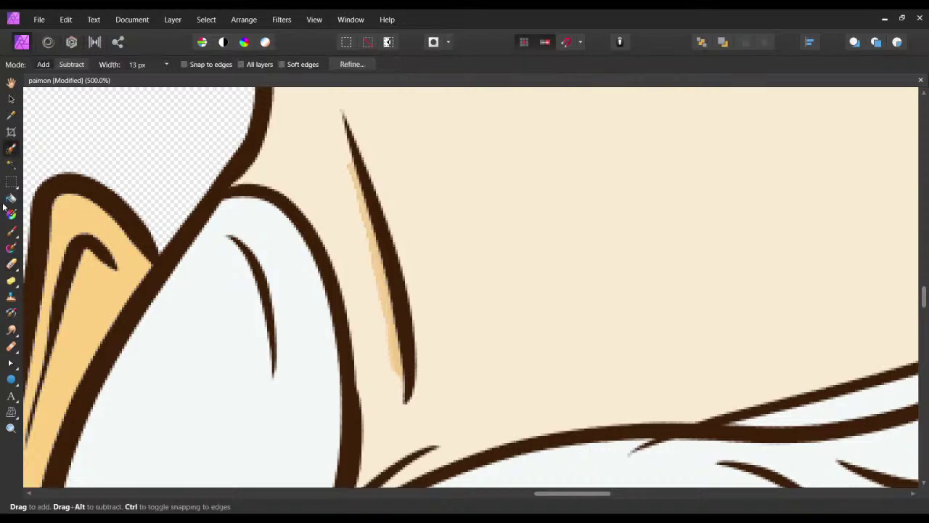
pyautogui.press('b')
pyautogui.scroll(5, 312, 425)
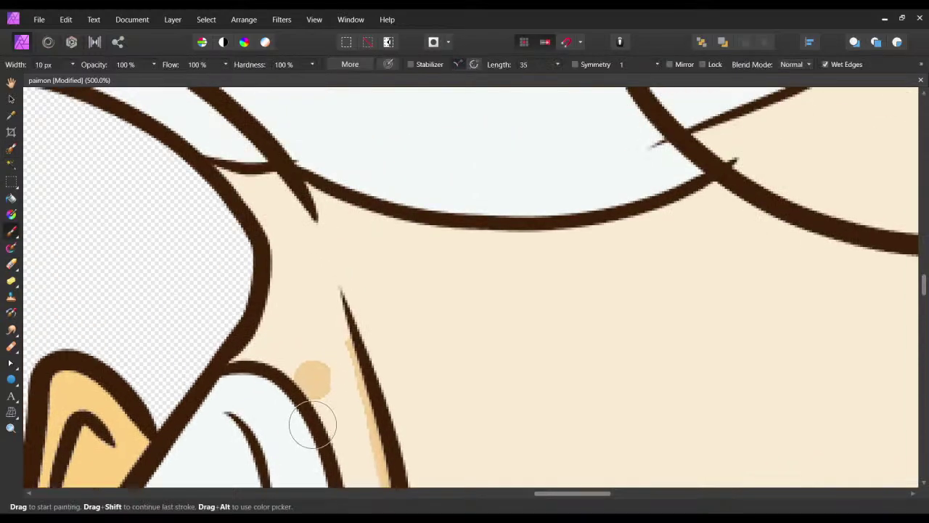
pyautogui.moveTo(210, 224); pyautogui.dragTo(281, 242)
pyautogui.hotkey('ctrl', 'z')
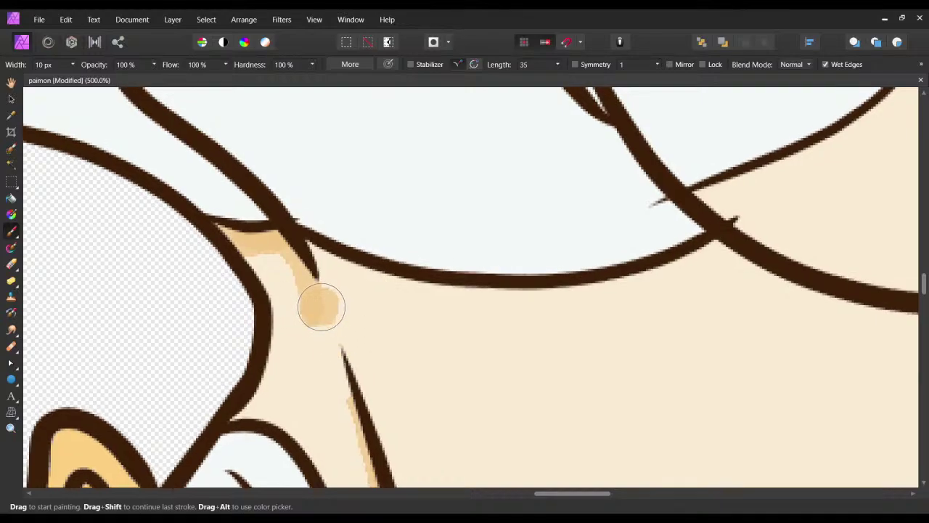
# Shade the skin beside the fold tip below the shirt hem and along the inside of the waist's left outline in tan.
pyautogui.hotkey('ctrl', 'z')
pyautogui.moveTo(284, 241); pyautogui.dragTo(310, 314)
pyautogui.click(298, 315)
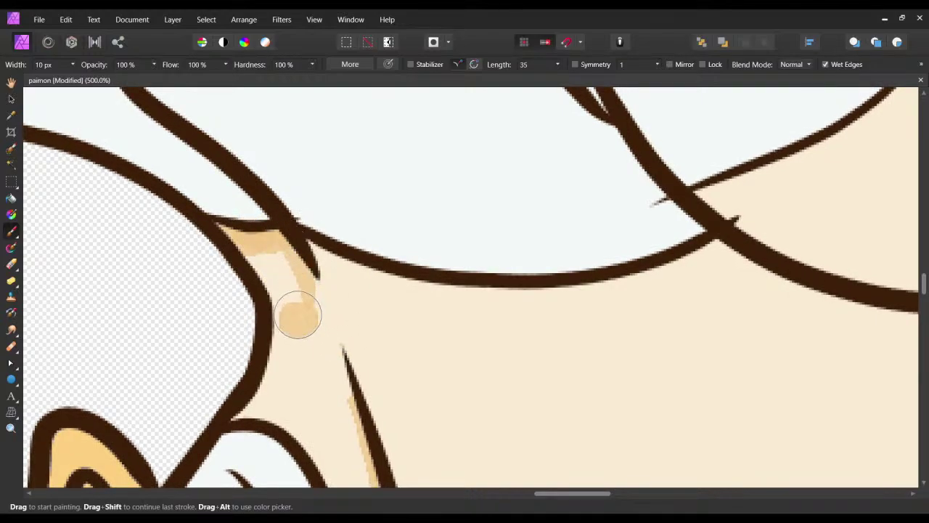
pyautogui.hotkey('ctrl', 'z')
pyautogui.hotkey('ctrl', 'z')
pyautogui.moveTo(276, 227)
pyautogui.mouseDown()
pyautogui.moveTo(312, 287)
pyautogui.moveTo(312, 319)
pyautogui.mouseUp()
pyautogui.click(304, 310)
pyautogui.hotkey('ctrl', 'z')
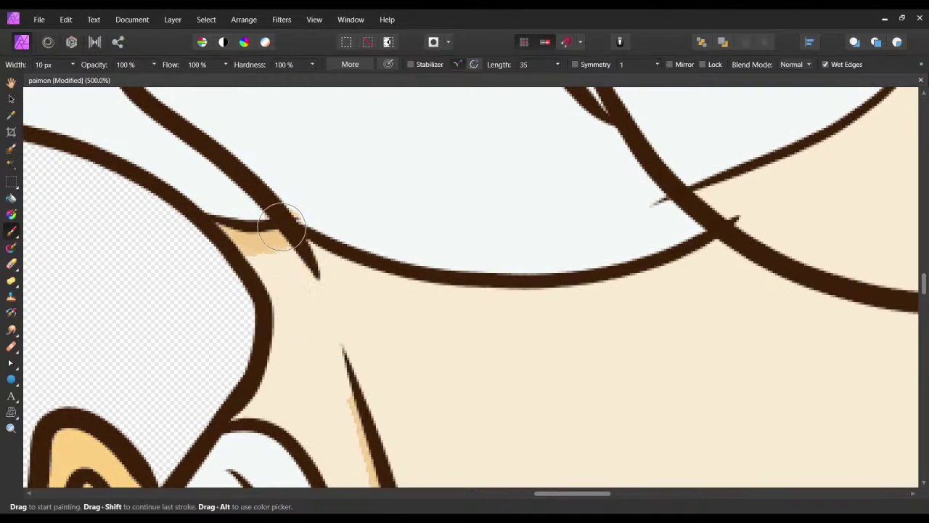
pyautogui.moveTo(290, 217); pyautogui.dragTo(310, 295)
pyautogui.hotkey('ctrl', 'z')
pyautogui.moveTo(239, 254)
pyautogui.mouseDown()
pyautogui.moveTo(268, 321)
pyautogui.moveTo(232, 418)
pyautogui.mouseUp()
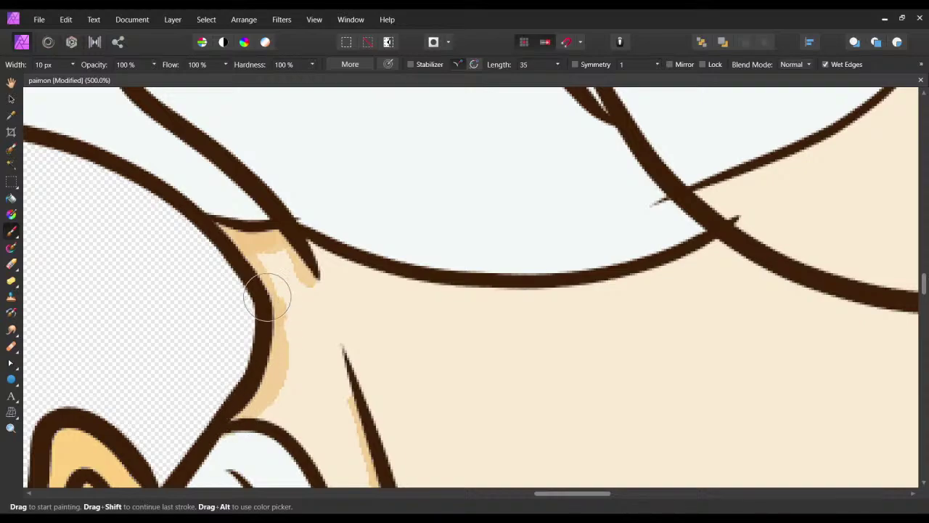
# Undo the shadow along the waist's left outline and paint a small tan patch in the corner above the hip instead.
pyautogui.hotkey('ctrl', 'z')
pyautogui.moveTo(239, 368); pyautogui.dragTo(207, 439)
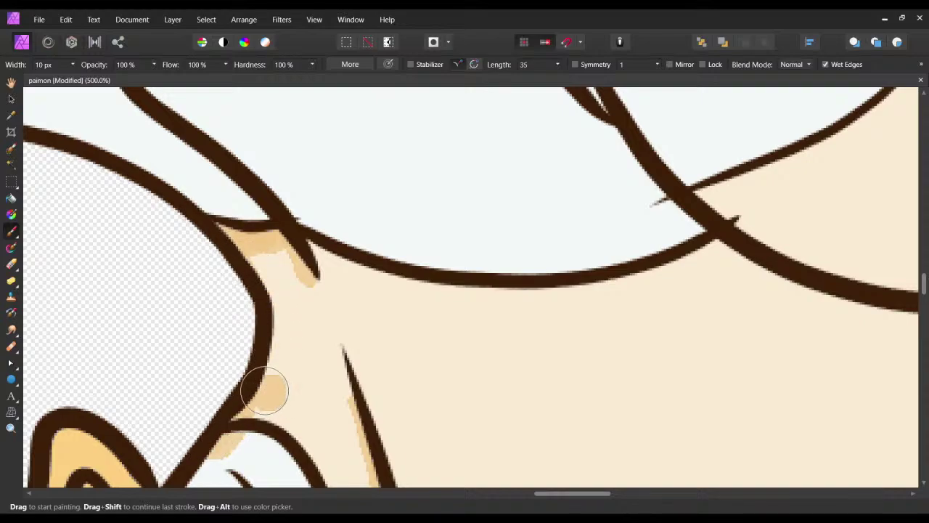
pyautogui.hotkey('ctrl', 'z')
pyautogui.moveTo(243, 386)
pyautogui.mouseDown()
pyautogui.moveTo(237, 406)
pyautogui.moveTo(216, 415)
pyautogui.mouseUp()
pyautogui.moveTo(333, 372); pyautogui.dragTo(258, 368)
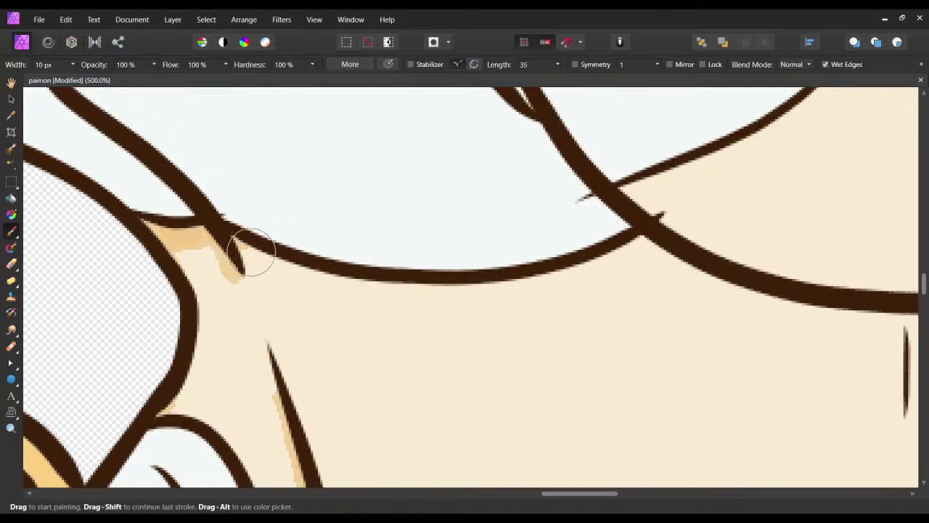
# Paint thin tan shadows on the skin beneath the shirt hem and beside the upper arm's lower outline.
pyautogui.moveTo(250, 254); pyautogui.dragTo(408, 289)
pyautogui.hotkey('ctrl', 'z')
pyautogui.moveTo(252, 245)
pyautogui.mouseDown()
pyautogui.moveTo(232, 244)
pyautogui.moveTo(315, 269)
pyautogui.moveTo(467, 287)
pyautogui.moveTo(300, 311)
pyautogui.mouseUp()
pyautogui.moveTo(411, 281); pyautogui.dragTo(196, 328)
pyautogui.moveTo(309, 288)
pyautogui.mouseDown()
pyautogui.moveTo(300, 242)
pyautogui.moveTo(437, 294)
pyautogui.mouseUp()
# Redo the tan shadow along the right side of the short vertical crease near the waist's right edge.
pyautogui.moveTo(495, 353); pyautogui.dragTo(470, 254)
pyautogui.hotkey('ctrl', 'z')
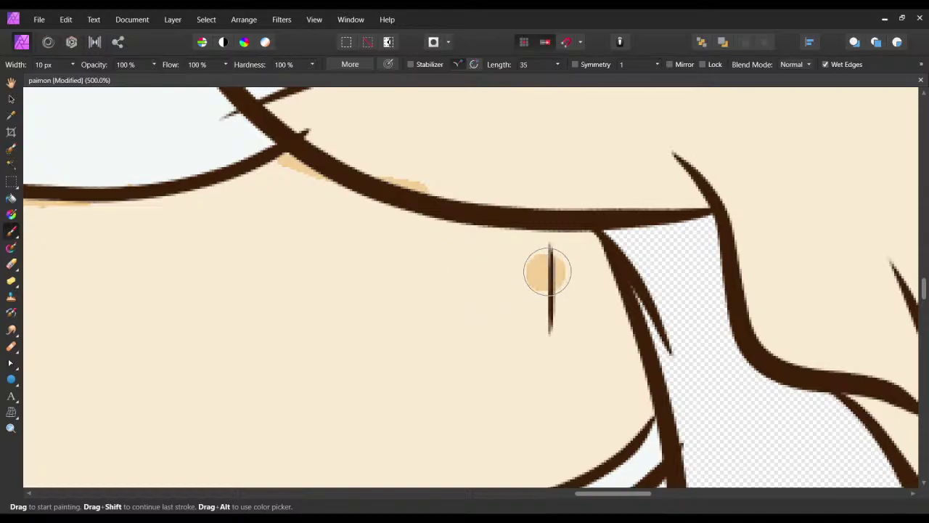
pyautogui.moveTo(554, 251); pyautogui.dragTo(565, 355)
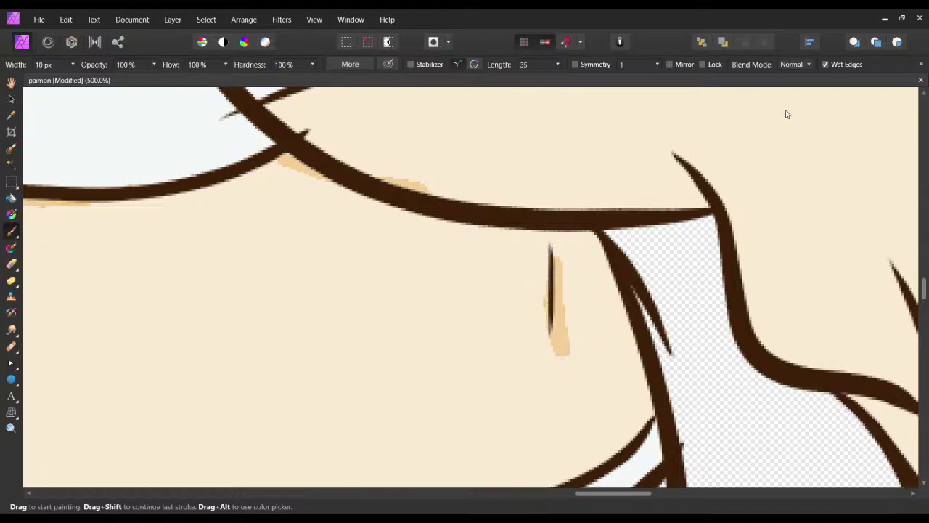
# Select the whole canvas and clear the freehand tan shadow strokes from the midriff.
pyautogui.hotkey('ctrl', '-')
pyautogui.hotkey('ctrl', '-')
pyautogui.hotkey('ctrl', '-')
pyautogui.hotkey('ctrl', '-')
pyautogui.moveTo(477, 231); pyautogui.dragTo(470, 390)
pyautogui.scroll(-2, 465, 378)
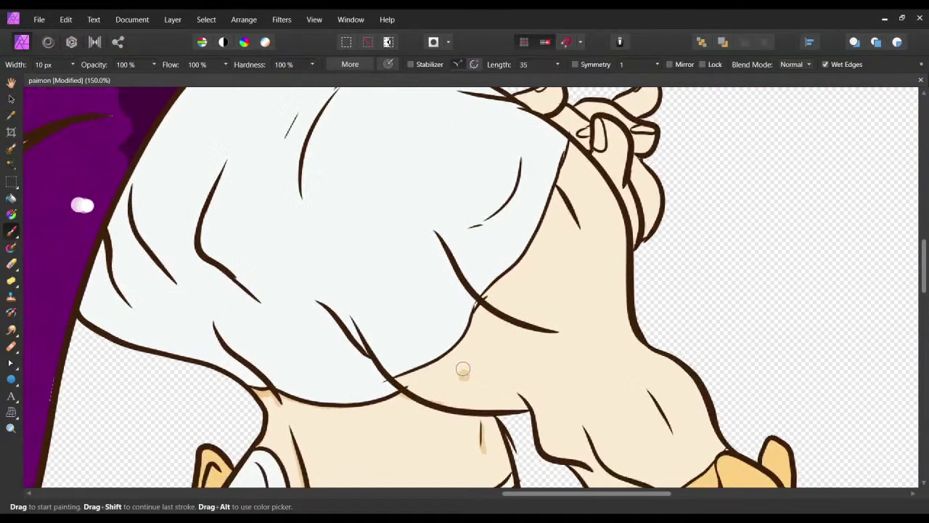
pyautogui.scroll(4, 457, 263)
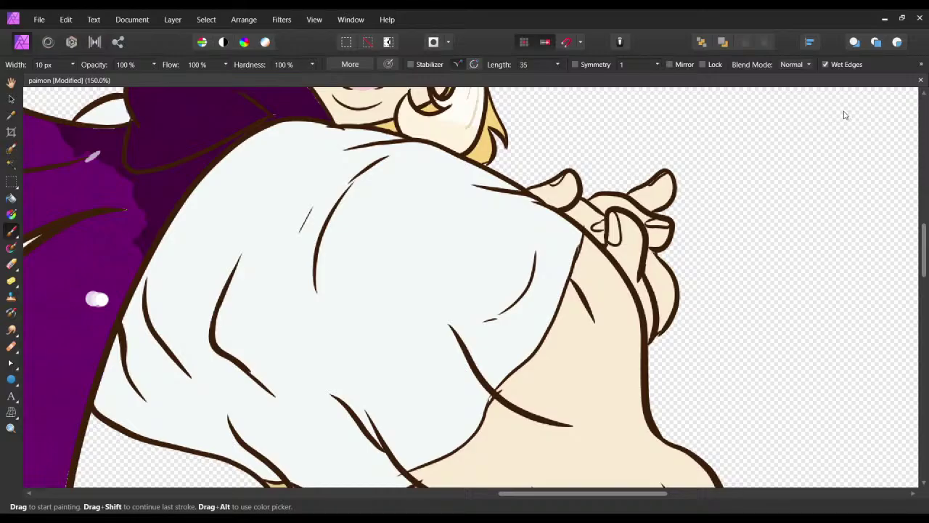
pyautogui.scroll(-4, 828, 120)
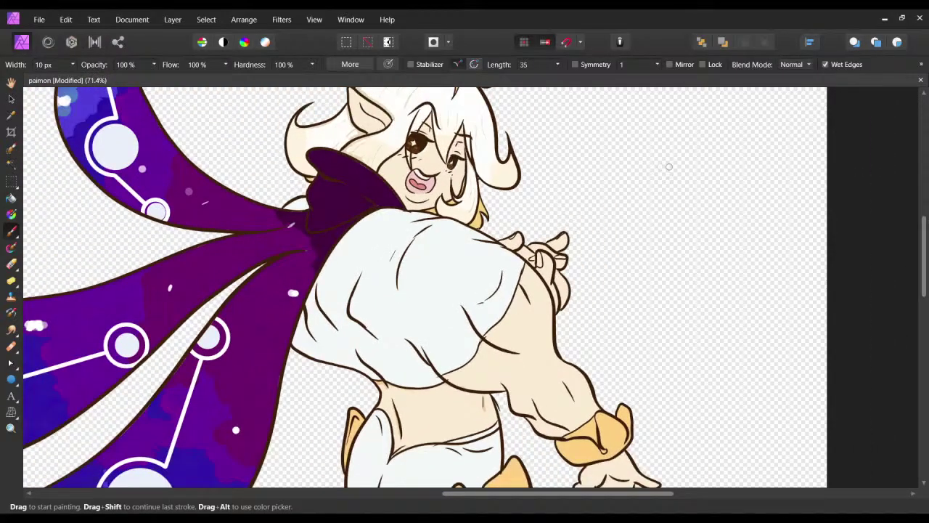
pyautogui.moveTo(666, 166); pyautogui.dragTo(530, 216)
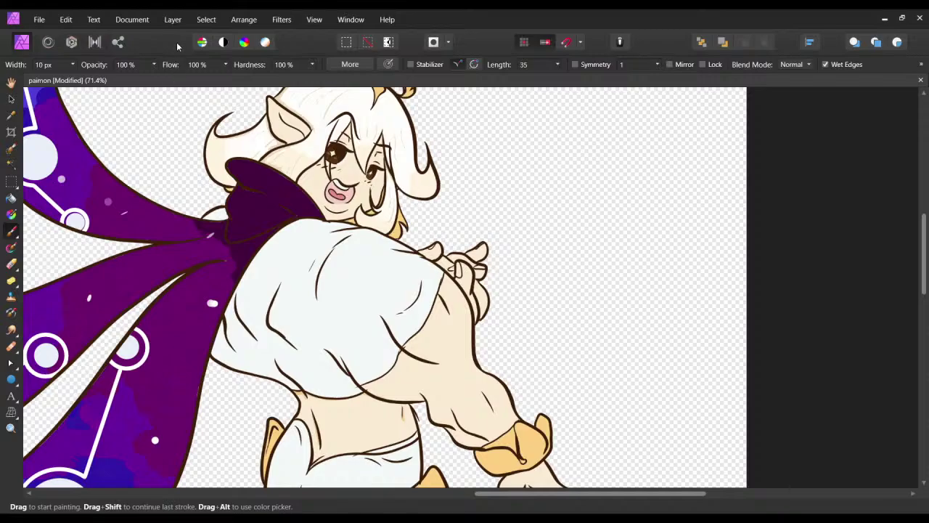
pyautogui.hotkey('ctrl', 'a')
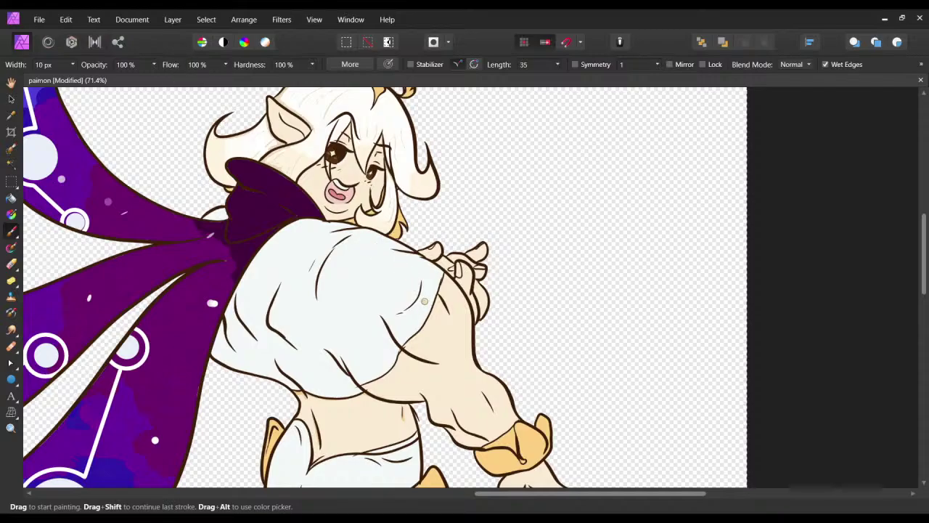
# Flood-select the bare midriff skin at 47% tolerance and activate the layer for its shading.
pyautogui.moveTo(369, 249); pyautogui.dragTo(432, 199)
pyautogui.scroll(-1, 432, 198)
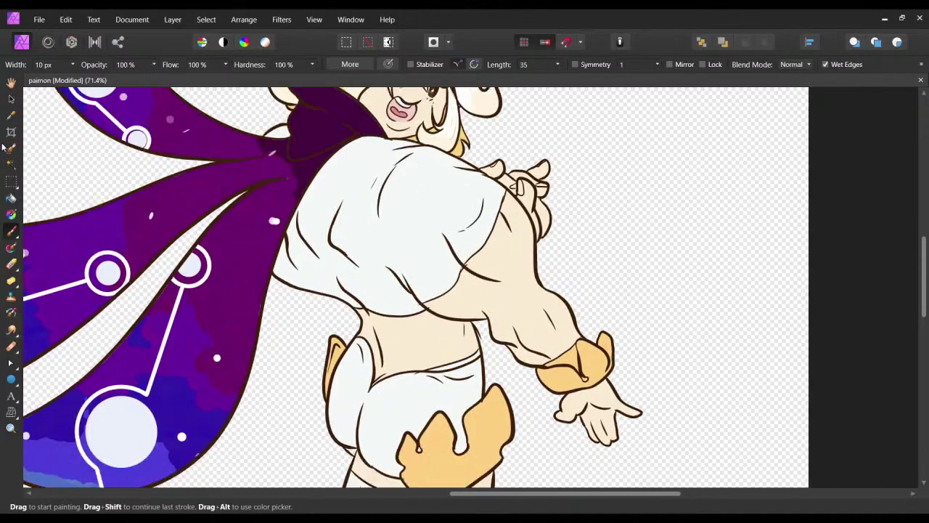
pyautogui.click(11, 165)
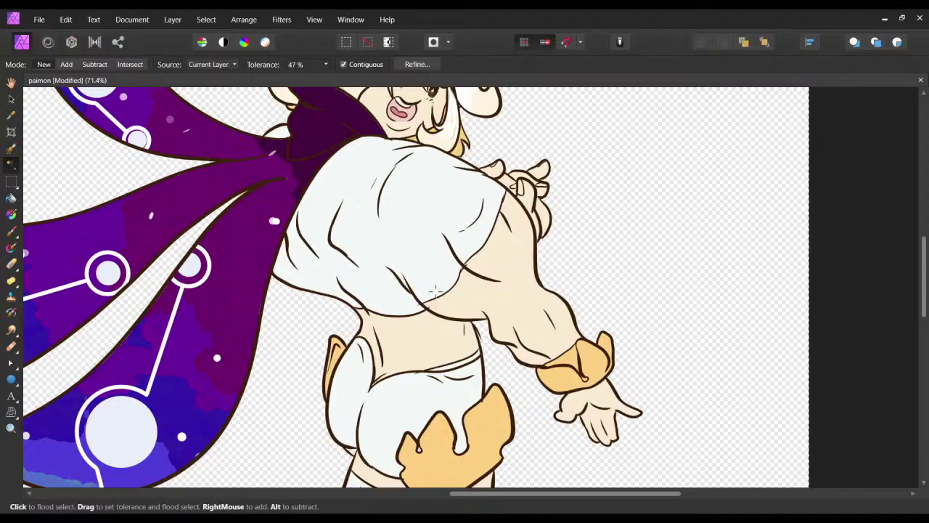
pyautogui.click(416, 360)
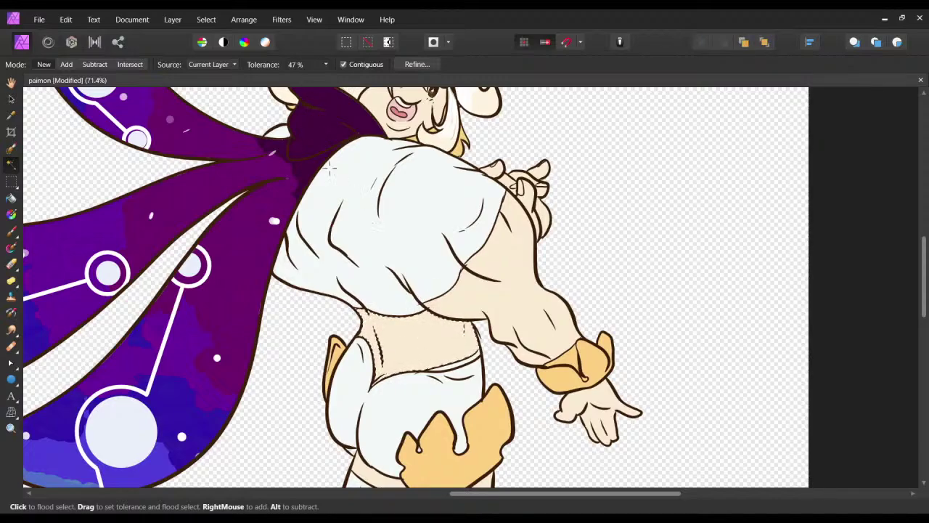
pyautogui.scroll(1, 363, 239)
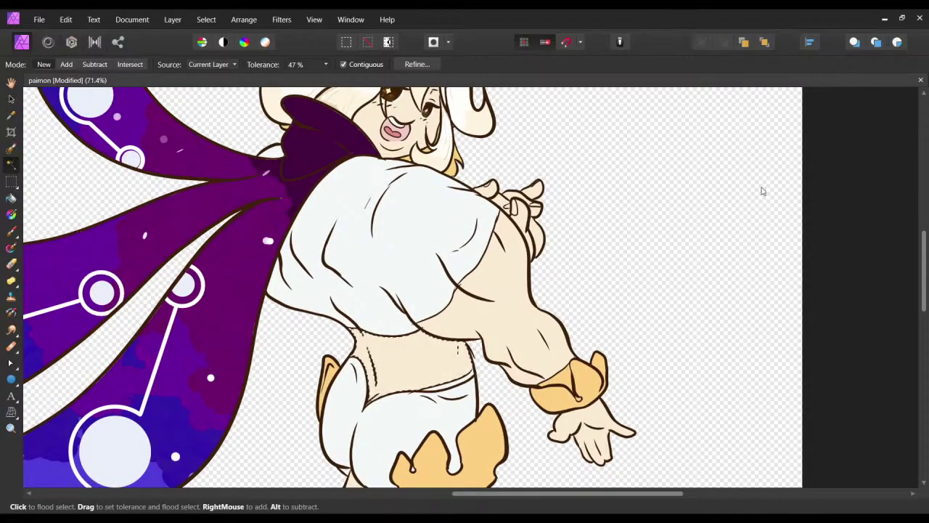
pyautogui.click(791, 174)
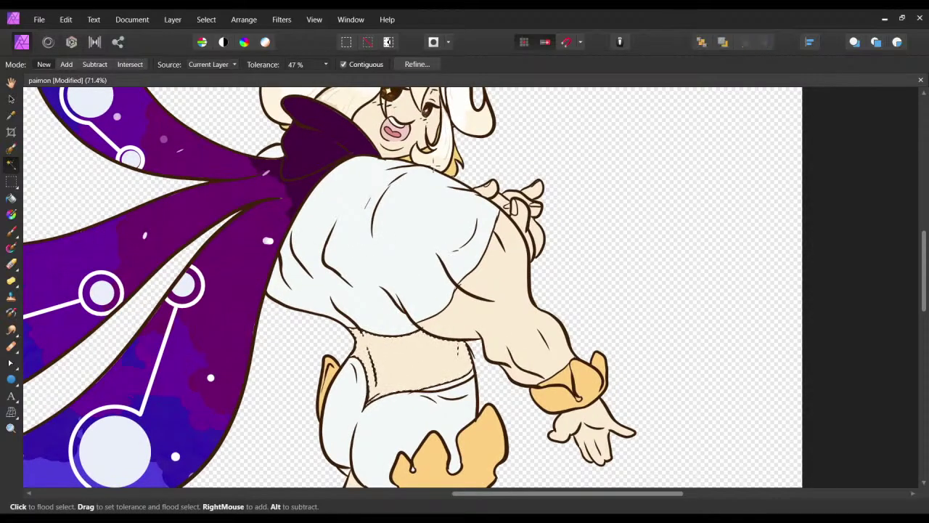
pyautogui.click(11, 150)
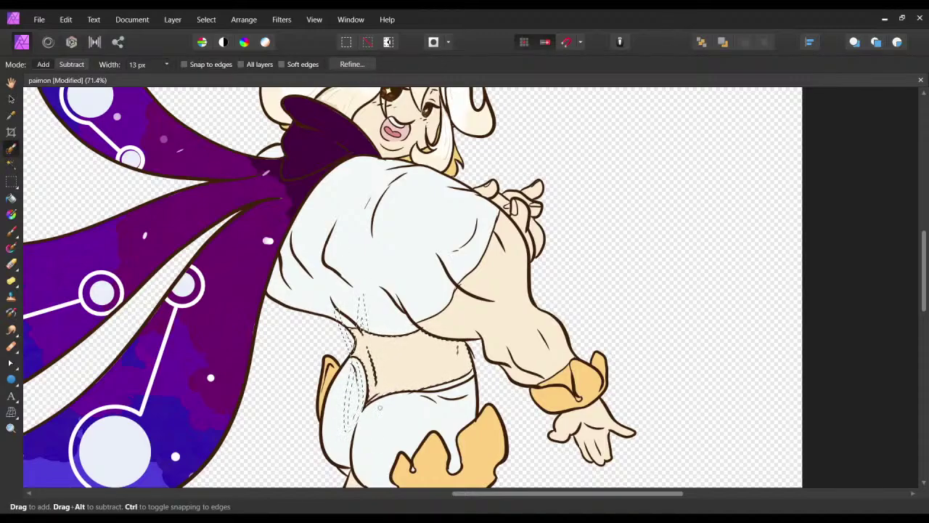
pyautogui.hotkey('ctrl', 'd')
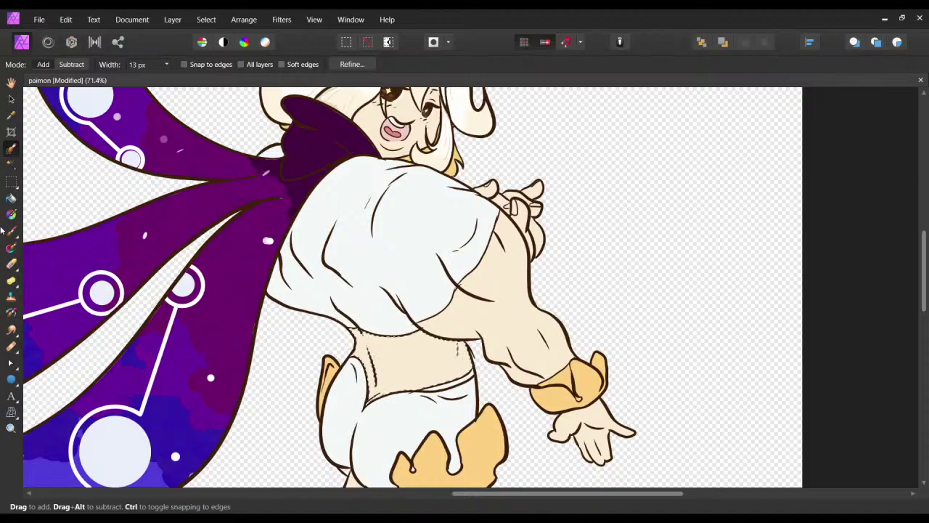
# Paint the selected midriff tan with a 32 px brush, leaving a pale strip along the waist's right edge, and clear the selection.
pyautogui.click(11, 231)
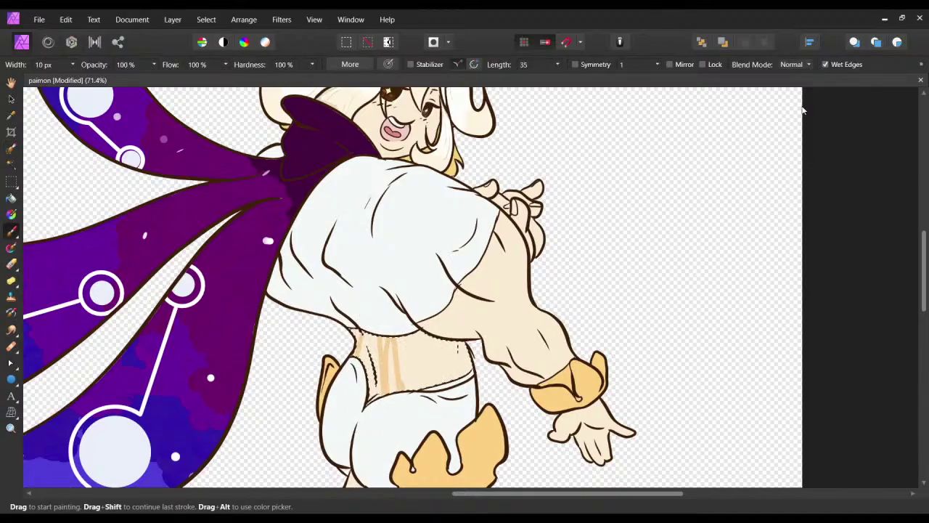
pyautogui.hotkey('ctrl', '+')
pyautogui.hotkey('ctrl', '+')
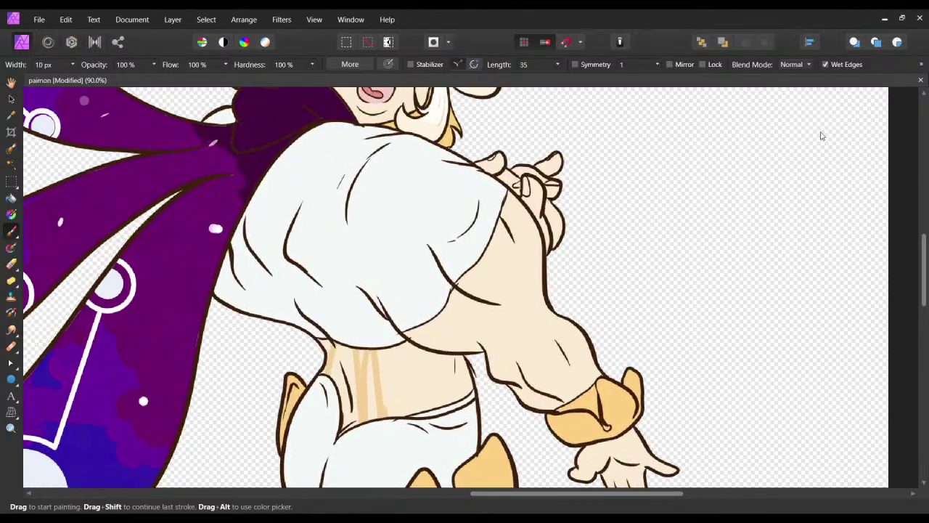
pyautogui.click(764, 357)
pyautogui.scroll(-1, 328, 310)
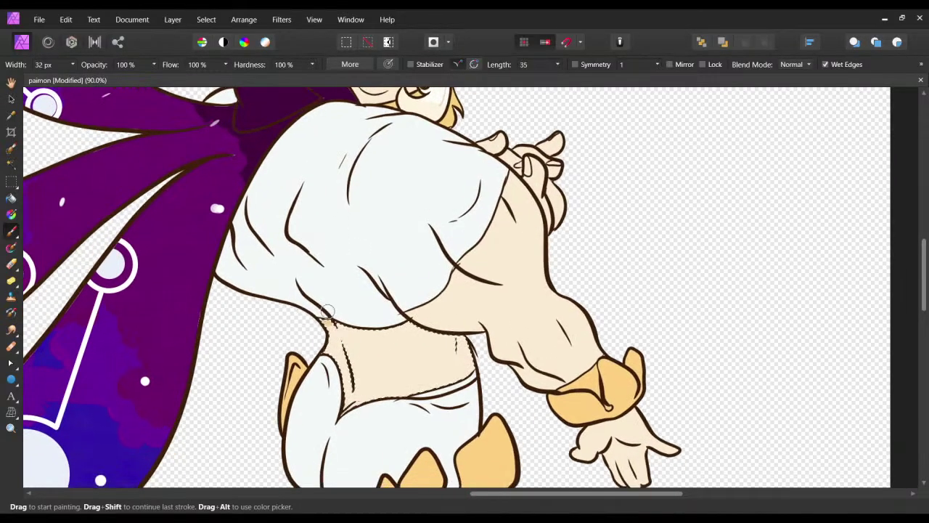
pyautogui.moveTo(341, 329)
pyautogui.mouseDown()
pyautogui.moveTo(353, 390)
pyautogui.moveTo(394, 292)
pyautogui.moveTo(414, 363)
pyautogui.mouseUp()
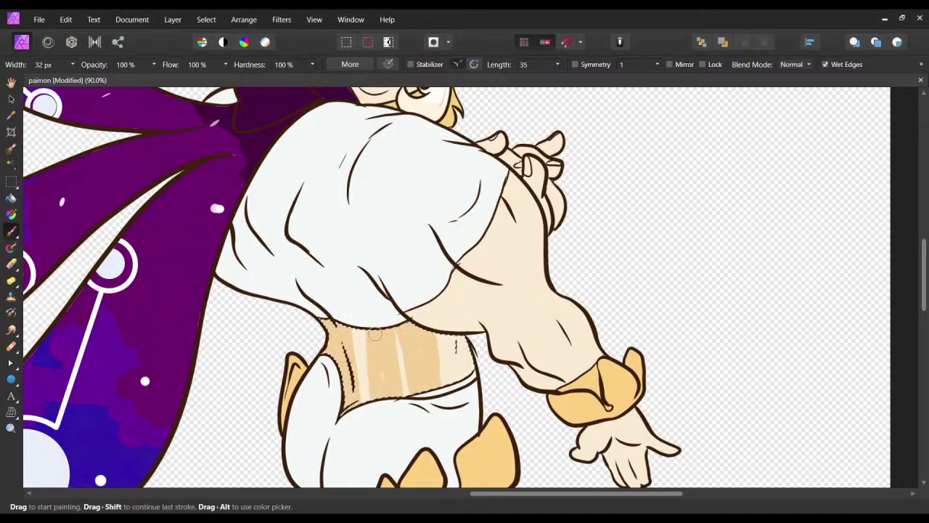
pyautogui.moveTo(375, 334); pyautogui.dragTo(384, 295)
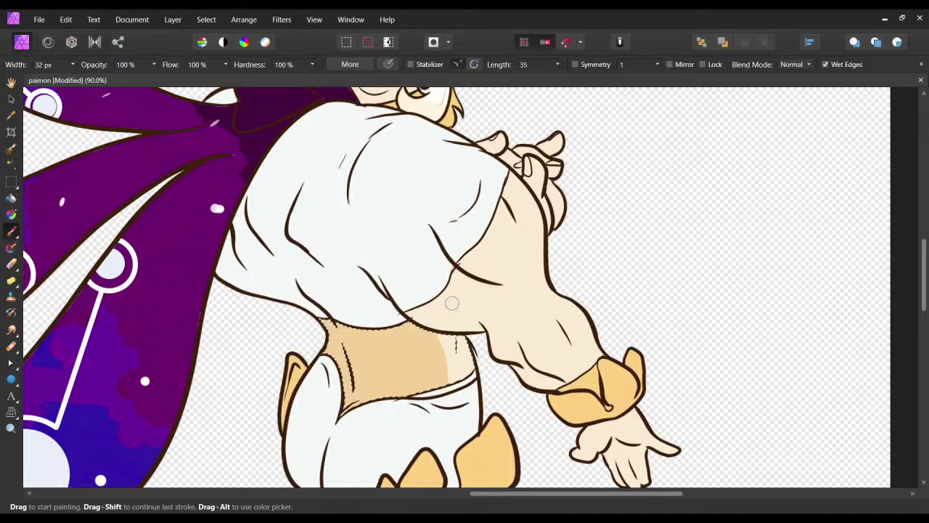
pyautogui.moveTo(439, 342); pyautogui.dragTo(321, 375)
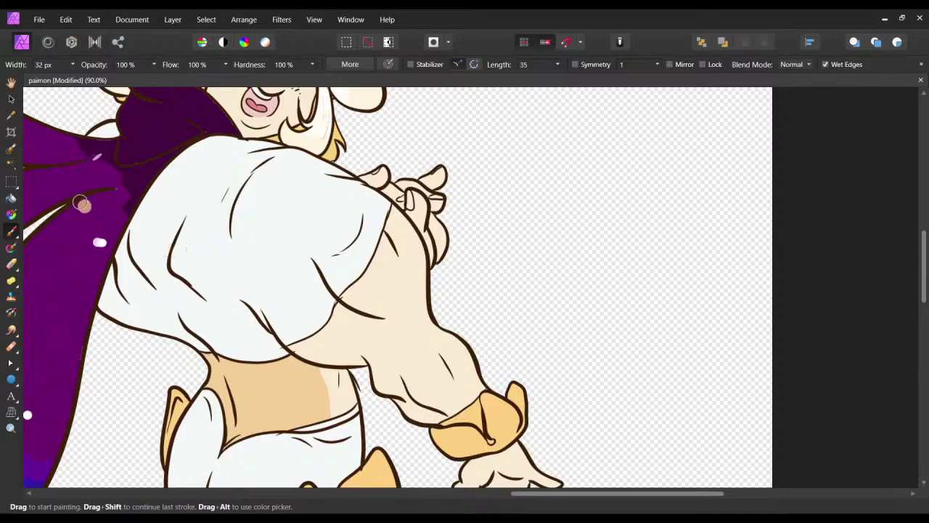
pyautogui.click(12, 166)
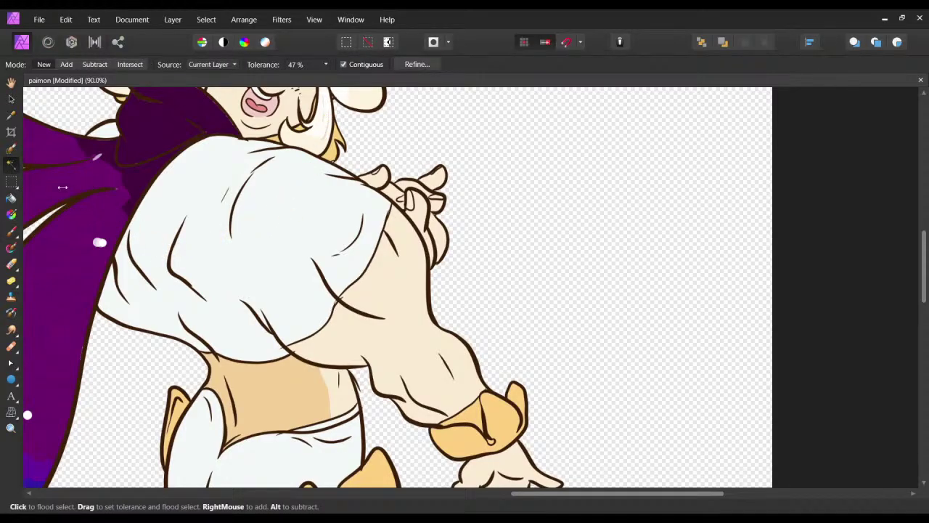
pyautogui.click(752, 320)
pyautogui.click(430, 354)
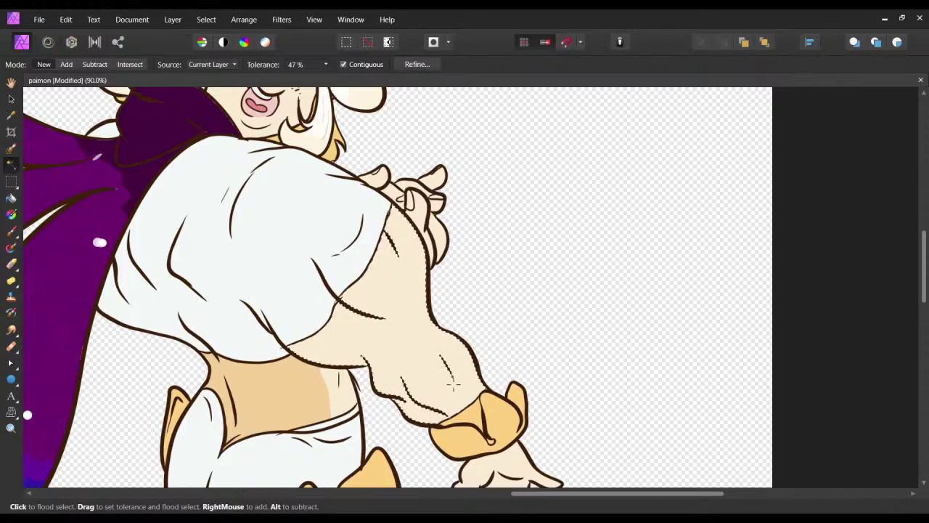
pyautogui.scroll(-3, 472, 374)
pyautogui.click(520, 396)
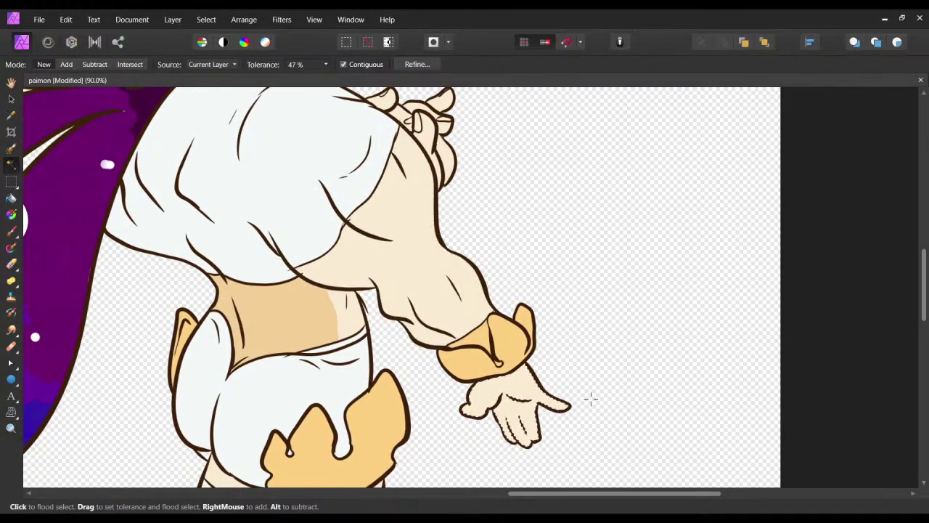
pyautogui.click(11, 115)
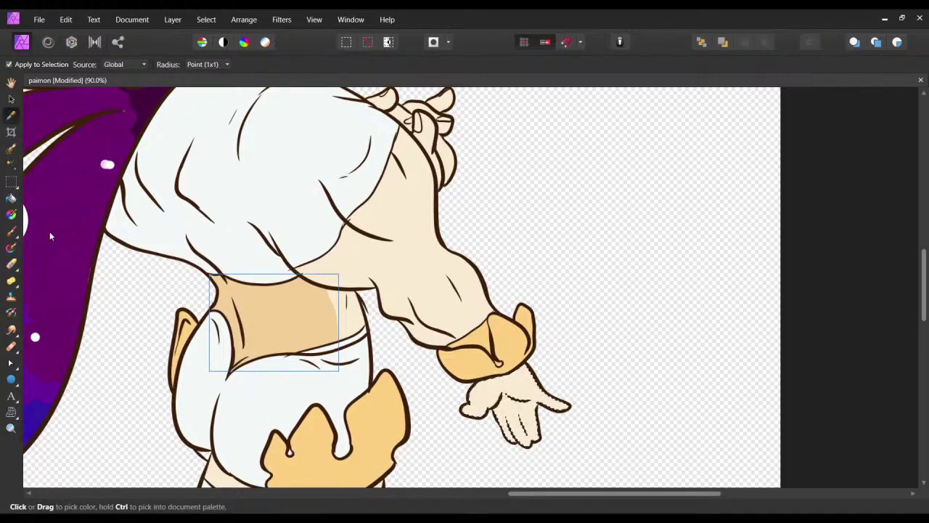
pyautogui.click(11, 231)
pyautogui.moveTo(350, 256); pyautogui.dragTo(309, 253)
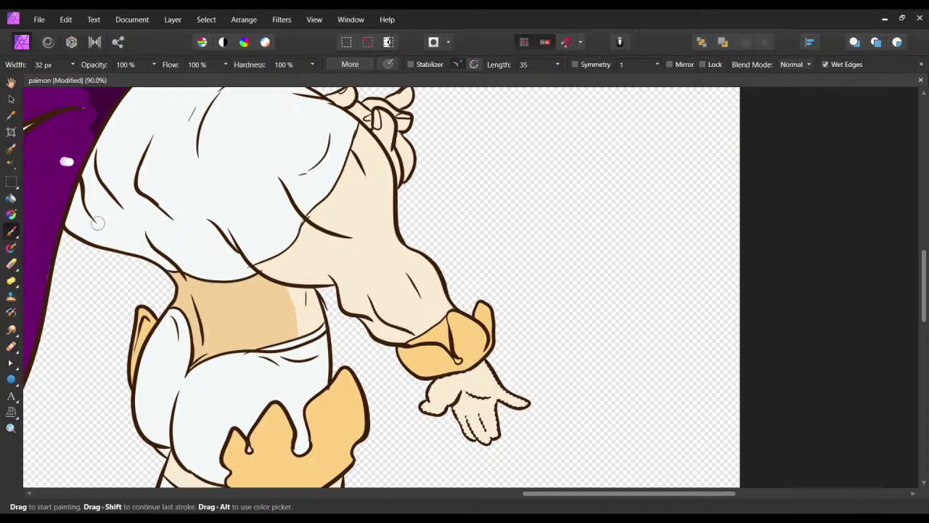
# Flood-select the skin of the lowered arm at 47% tolerance and add its open hand to the selection.
pyautogui.click(11, 164)
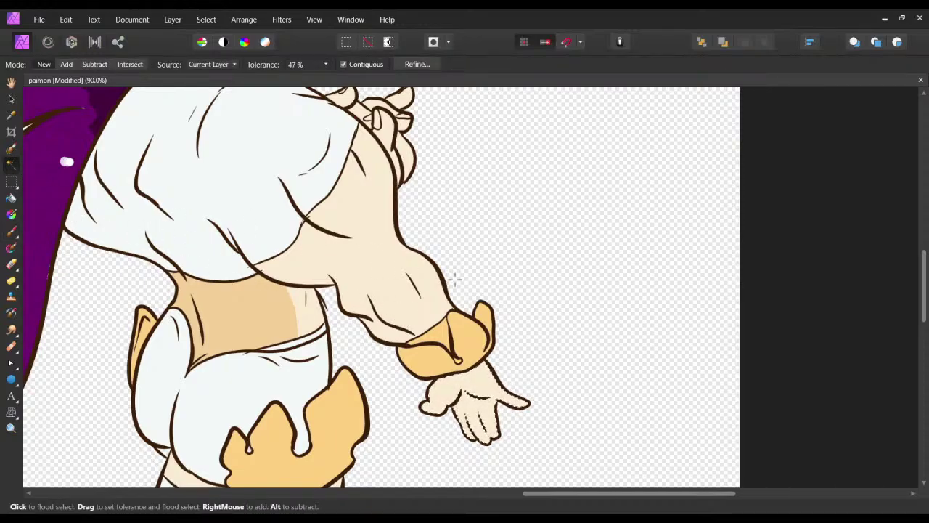
pyautogui.click(756, 313)
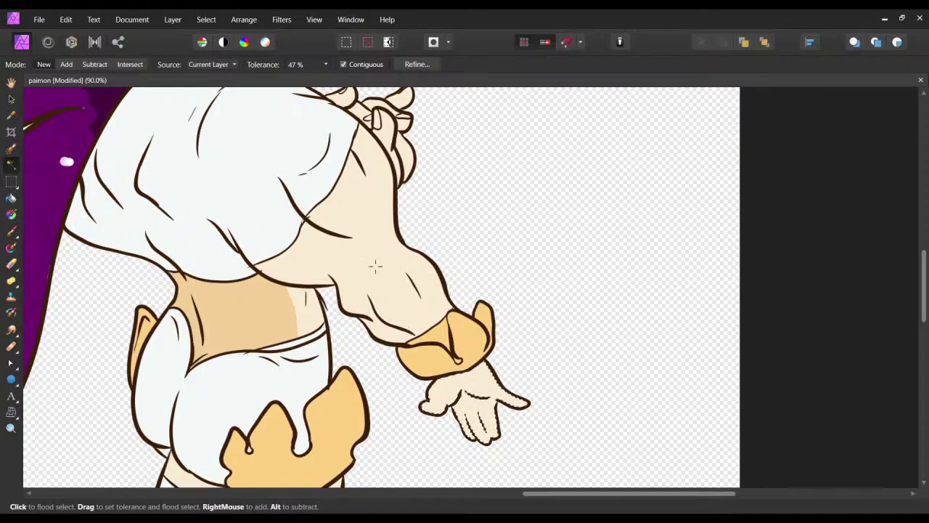
pyautogui.click(405, 285)
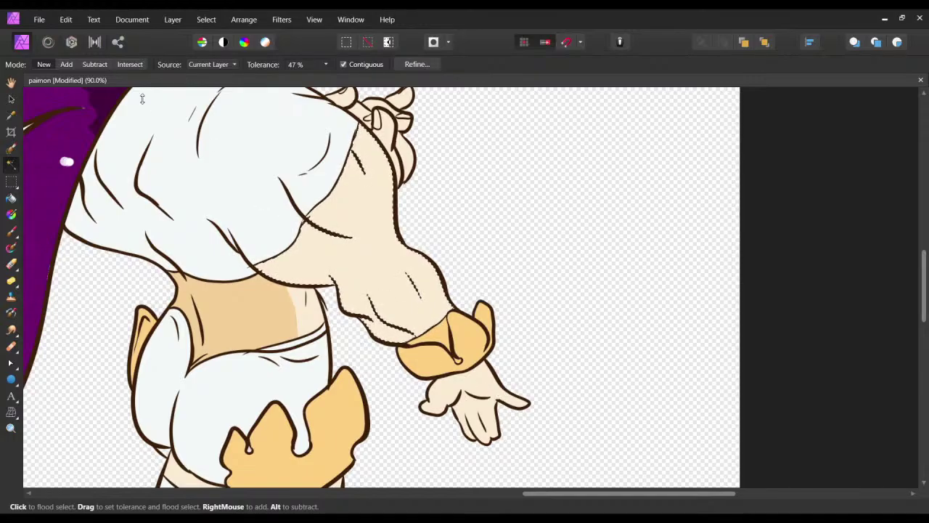
pyautogui.click(66, 65)
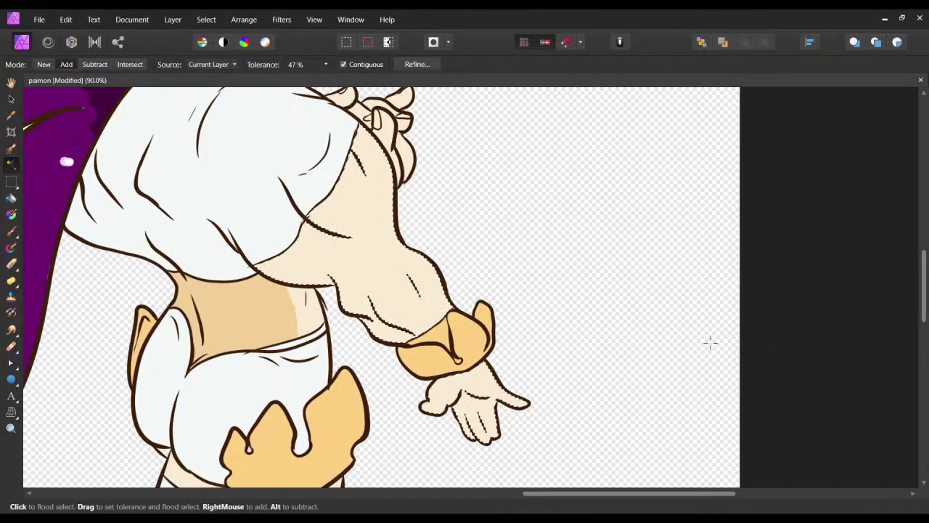
# Paint tan shading over the selected arm from sleeve to cuff with the 32 px brush, keeping its outer edge pale.
pyautogui.click(12, 233)
pyautogui.moveTo(298, 247); pyautogui.dragTo(366, 308)
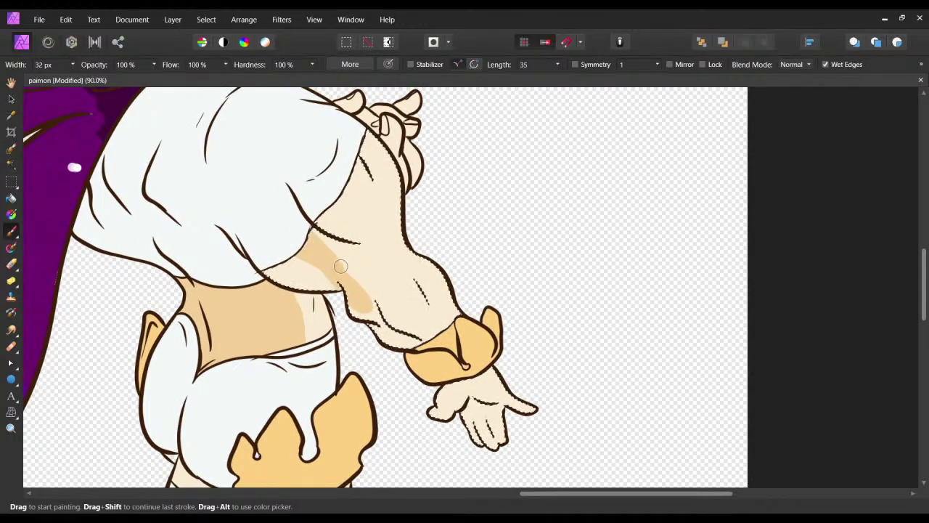
pyautogui.moveTo(341, 266); pyautogui.dragTo(327, 245)
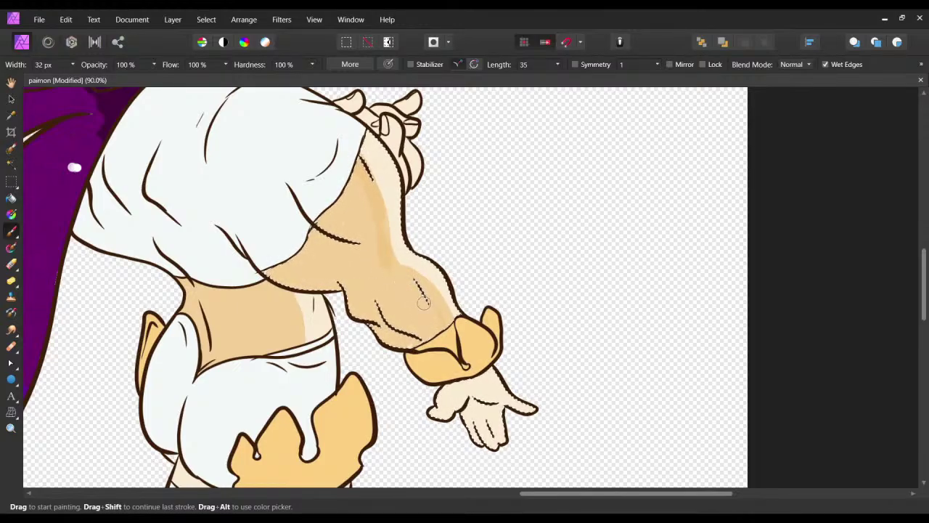
pyautogui.scroll(-2, 610, 254)
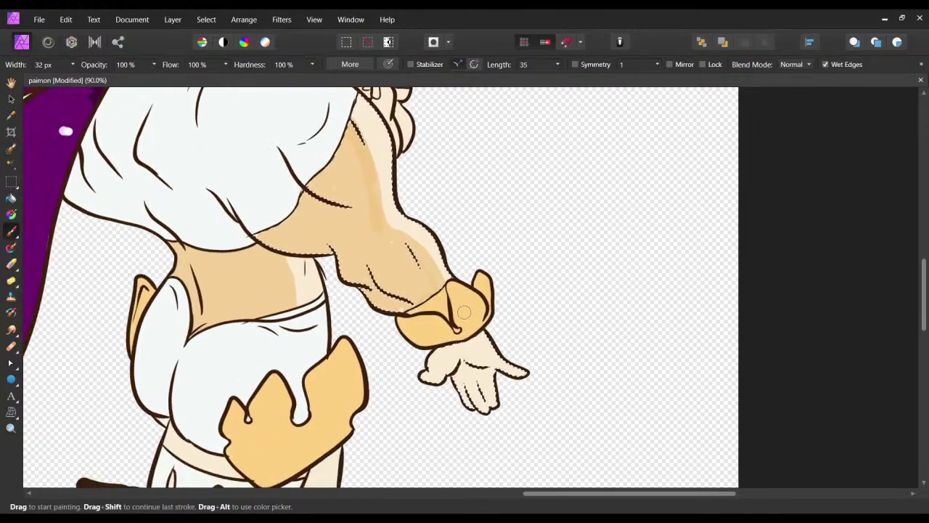
pyautogui.scroll(-10, 830, 111)
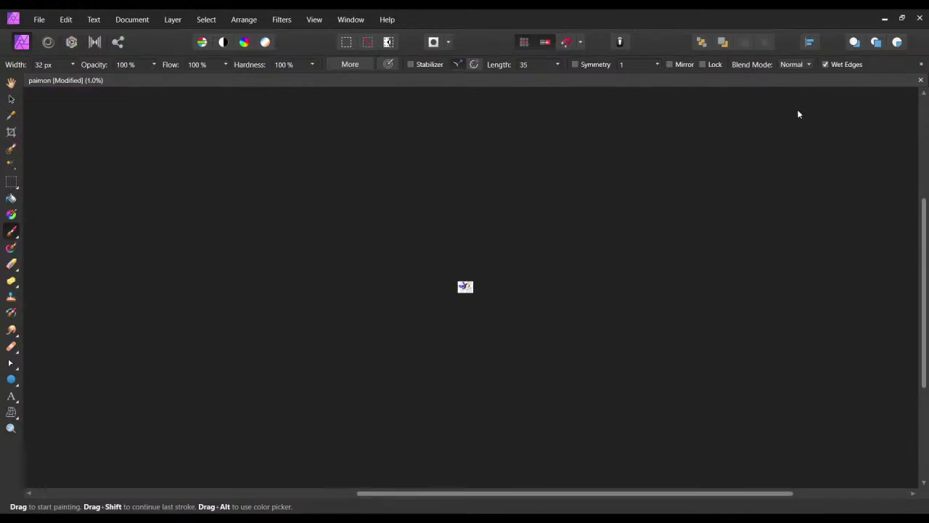
# Paint tan shading over the selected open hand with the 32 px brush, leaving pale strips along the thumb and outer finger.
pyautogui.scroll(15, 818, 117)
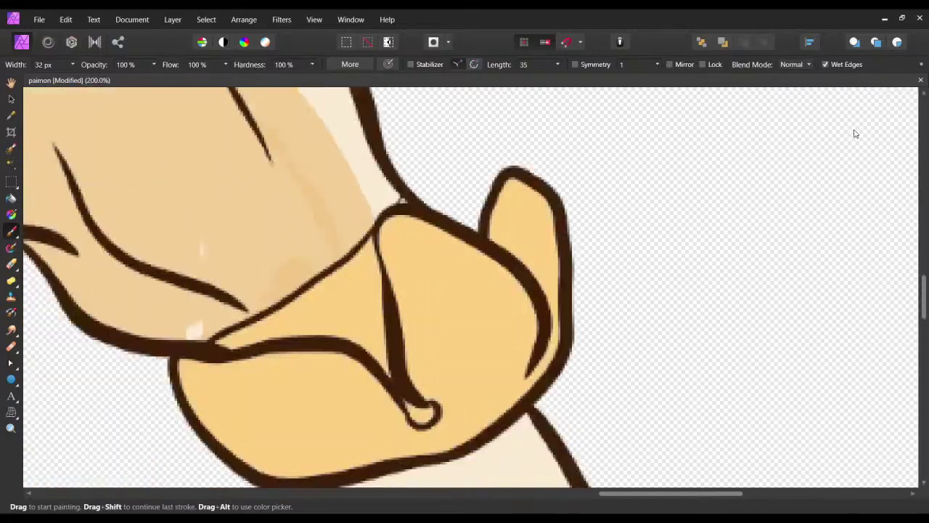
pyautogui.moveTo(855, 131); pyautogui.dragTo(848, 135)
pyautogui.moveTo(525, 346); pyautogui.dragTo(463, 201)
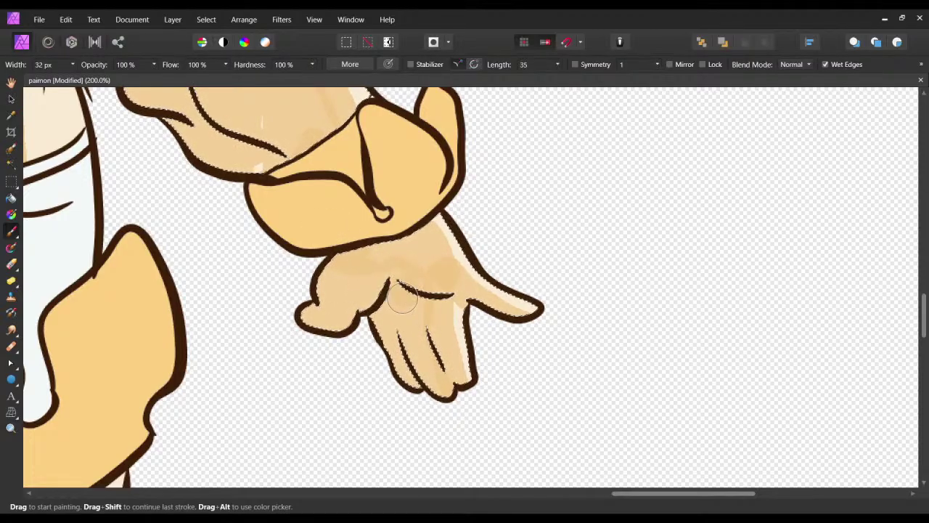
pyautogui.hscroll(-2, 402, 297)
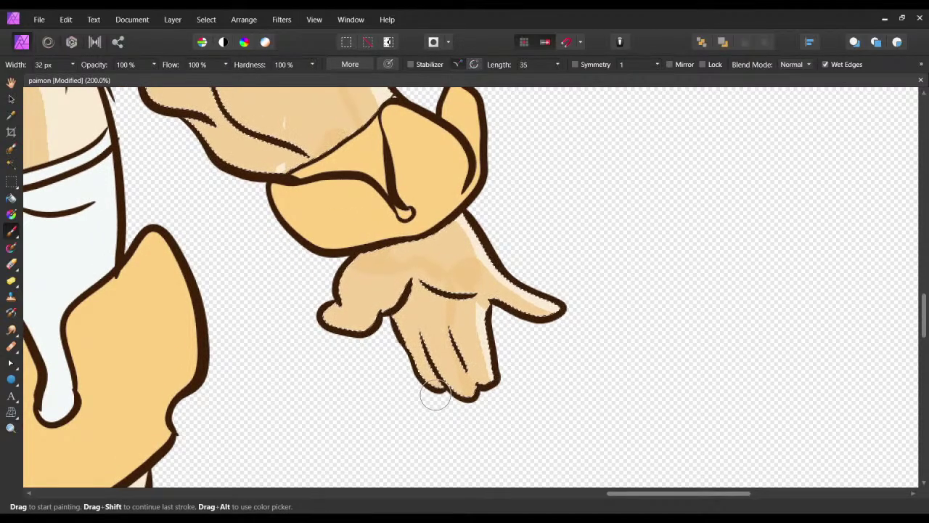
pyautogui.hscroll(1, 436, 396)
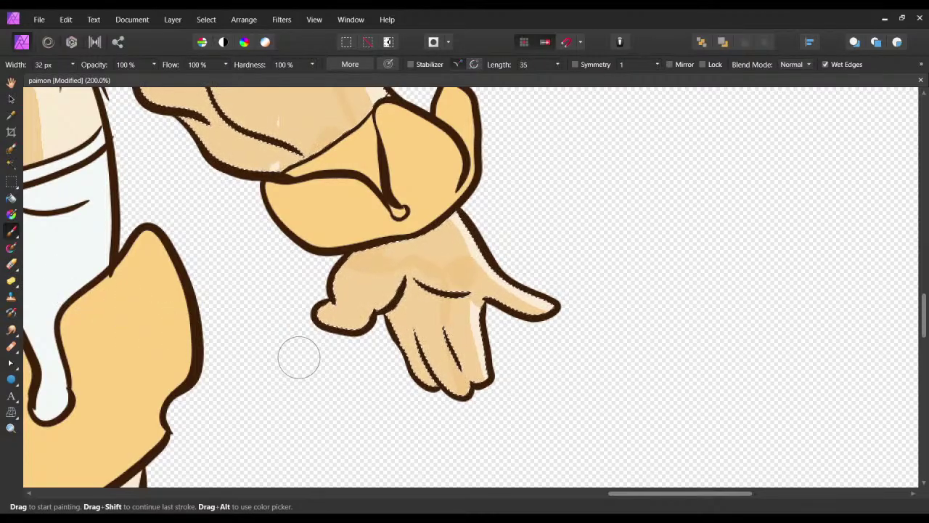
# Erase some of the tan at the fingertips of the open hand with the 22 px eraser.
pyautogui.press('e')
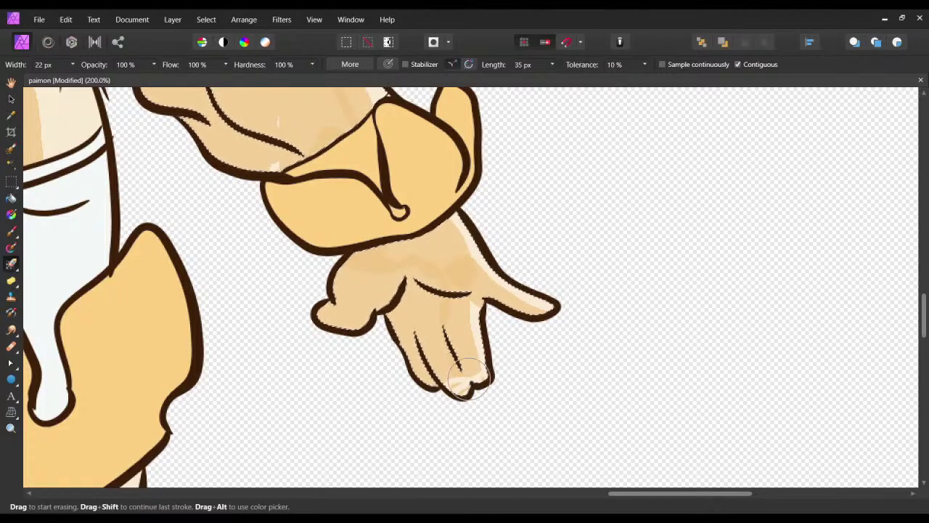
pyautogui.moveTo(461, 375); pyautogui.dragTo(438, 335)
pyautogui.moveTo(440, 336); pyautogui.dragTo(445, 356)
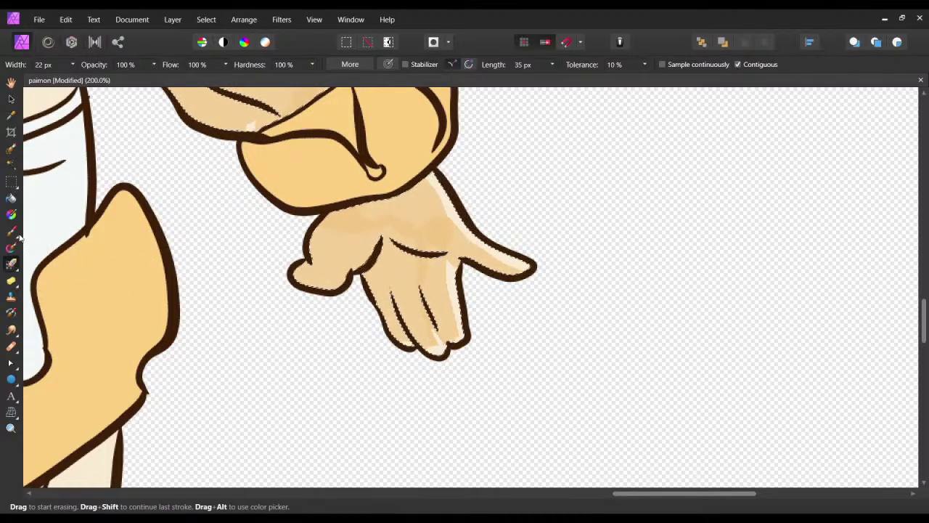
# Deepen the tan on the fingers and palm with the Color Replacement Brush at 32 px and 10% tolerance.
pyautogui.press('b')
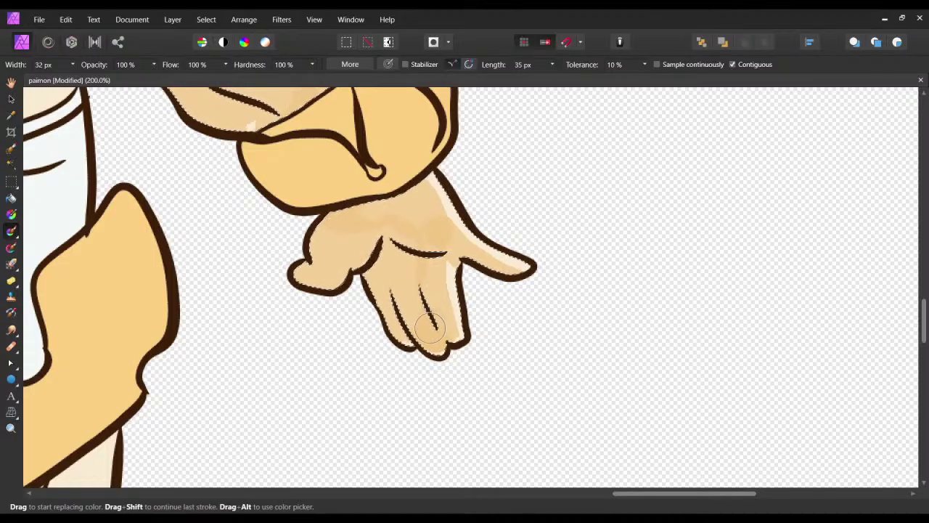
pyautogui.scroll(3, 428, 290)
pyautogui.press('e')
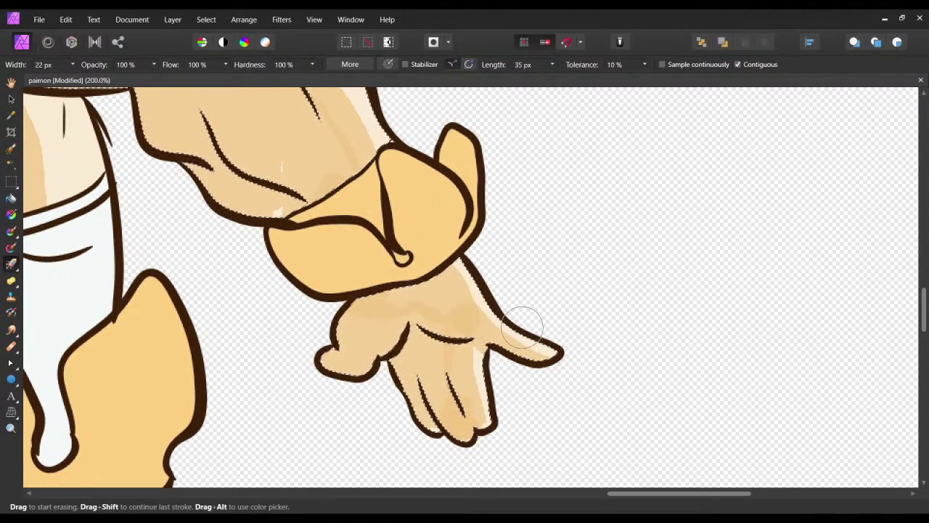
pyautogui.press('b')
pyautogui.scroll(3, 374, 301)
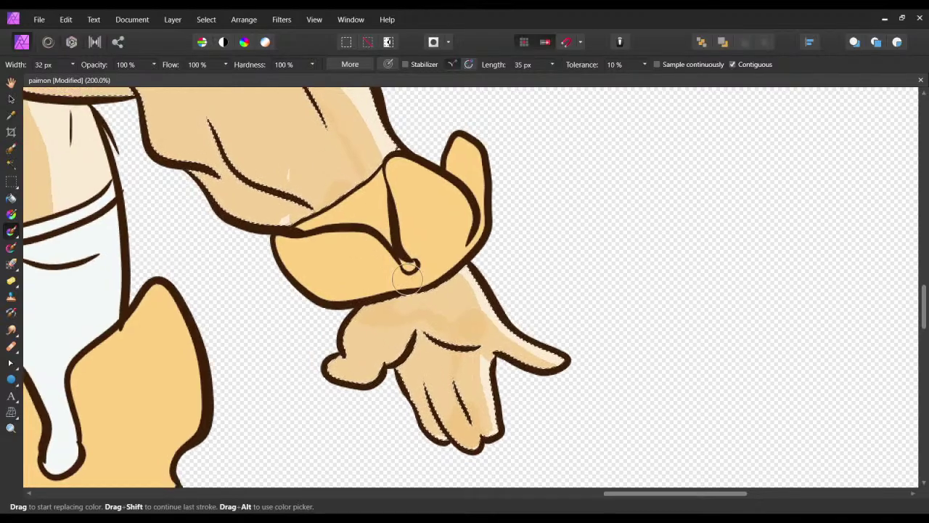
# Paint darker tan patches over the lowered arm from sleeve to cuff with the 32 px Color Replacement Brush.
pyautogui.moveTo(374, 302); pyautogui.dragTo(363, 282)
pyautogui.moveTo(365, 247)
pyautogui.mouseDown()
pyautogui.moveTo(352, 309)
pyautogui.moveTo(373, 309)
pyautogui.moveTo(342, 289)
pyautogui.moveTo(342, 299)
pyautogui.moveTo(371, 339)
pyautogui.moveTo(292, 273)
pyautogui.mouseUp()
pyautogui.moveTo(332, 276); pyautogui.dragTo(396, 339)
pyautogui.moveTo(343, 287)
pyautogui.mouseDown()
pyautogui.moveTo(295, 298)
pyautogui.moveTo(191, 234)
pyautogui.moveTo(342, 317)
pyautogui.moveTo(367, 307)
pyautogui.moveTo(347, 281)
pyautogui.mouseUp()
pyautogui.moveTo(241, 178)
pyautogui.mouseDown()
pyautogui.moveTo(268, 242)
pyautogui.moveTo(272, 218)
pyautogui.moveTo(311, 215)
pyautogui.moveTo(305, 236)
pyautogui.mouseUp()
pyautogui.moveTo(291, 202); pyautogui.dragTo(341, 143)
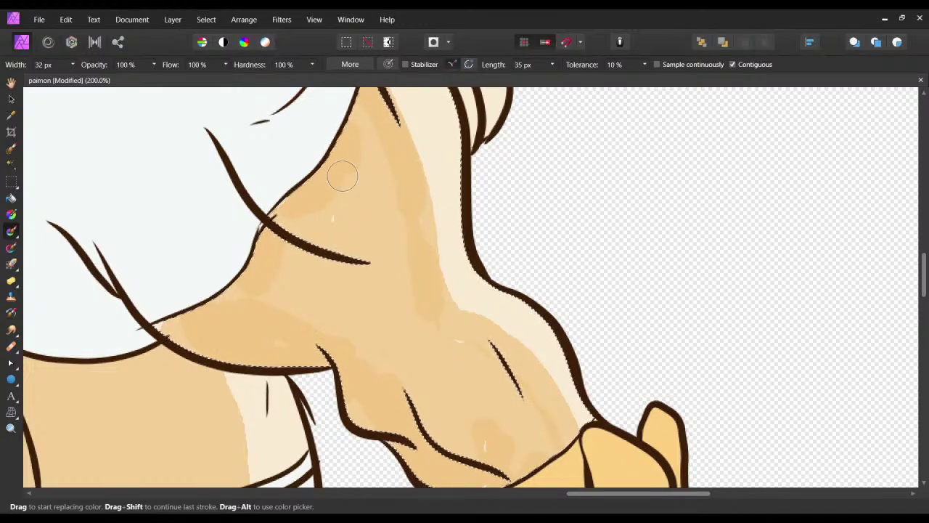
pyautogui.scroll(-8, 339, 176)
pyautogui.moveTo(550, 338)
pyautogui.mouseDown()
pyautogui.moveTo(579, 360)
pyautogui.moveTo(566, 386)
pyautogui.moveTo(536, 384)
pyautogui.mouseUp()
pyautogui.moveTo(607, 353)
pyautogui.mouseDown()
pyautogui.moveTo(586, 346)
pyautogui.moveTo(633, 353)
pyautogui.moveTo(604, 380)
pyautogui.moveTo(588, 380)
pyautogui.moveTo(601, 416)
pyautogui.moveTo(650, 434)
pyautogui.moveTo(632, 421)
pyautogui.mouseUp()
pyautogui.moveTo(269, 307); pyautogui.dragTo(393, 367)
pyautogui.moveTo(201, 285); pyautogui.dragTo(358, 353)
pyautogui.scroll(1, 358, 353)
pyautogui.hscroll(-1, 358, 354)
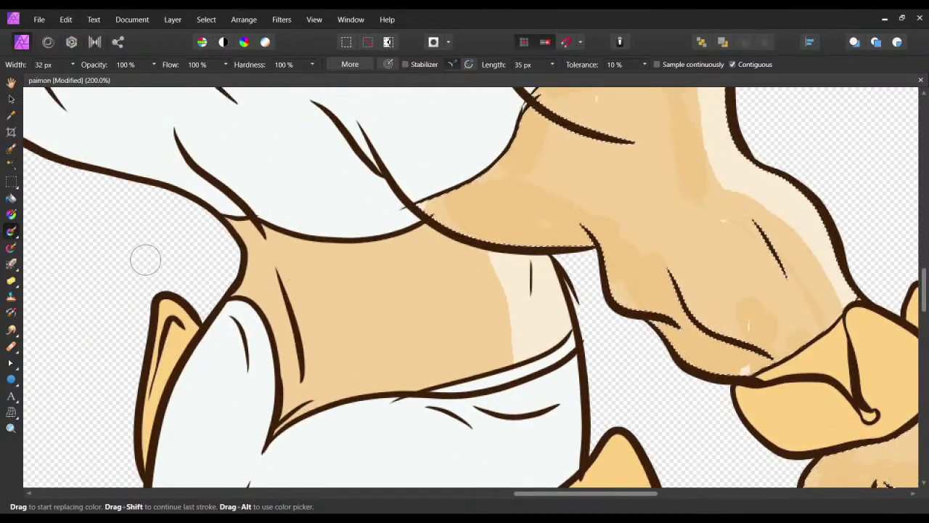
# Add the midriff's tan area to the selection at 47% tolerance and deepen its shading with the 32 px Color Replacement Brush.
pyautogui.click(11, 167)
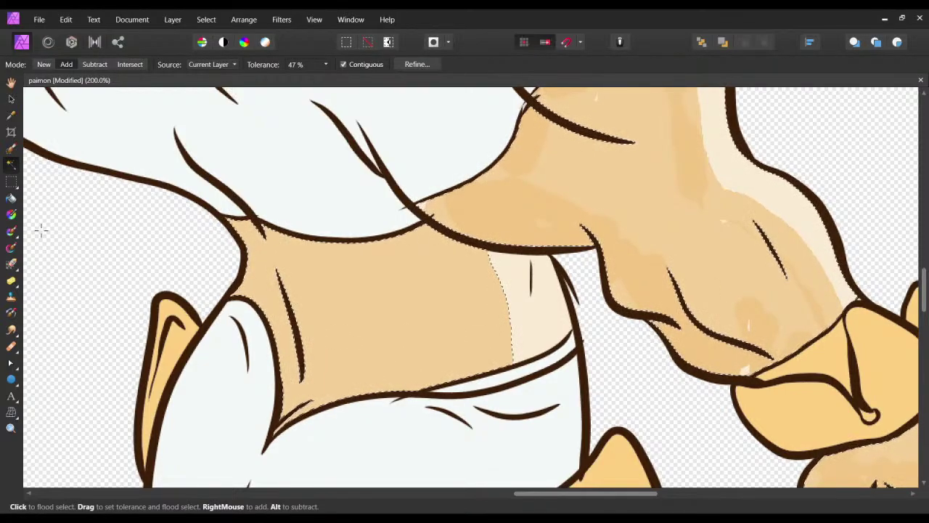
pyautogui.press('b')
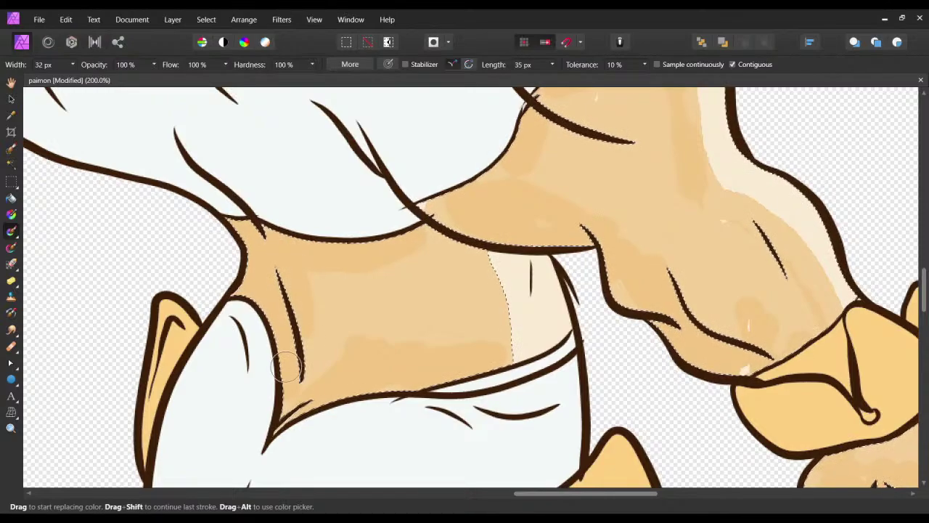
pyautogui.scroll(3, 410, 270)
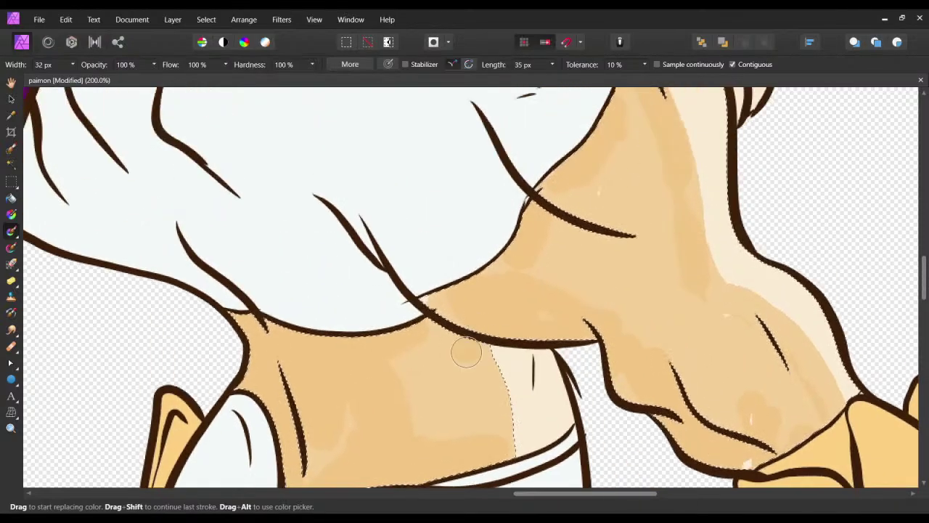
# Clear the selection, check the shaded arm and midriff from further out, and save the document.
pyautogui.hotkey('ctrl', '-')
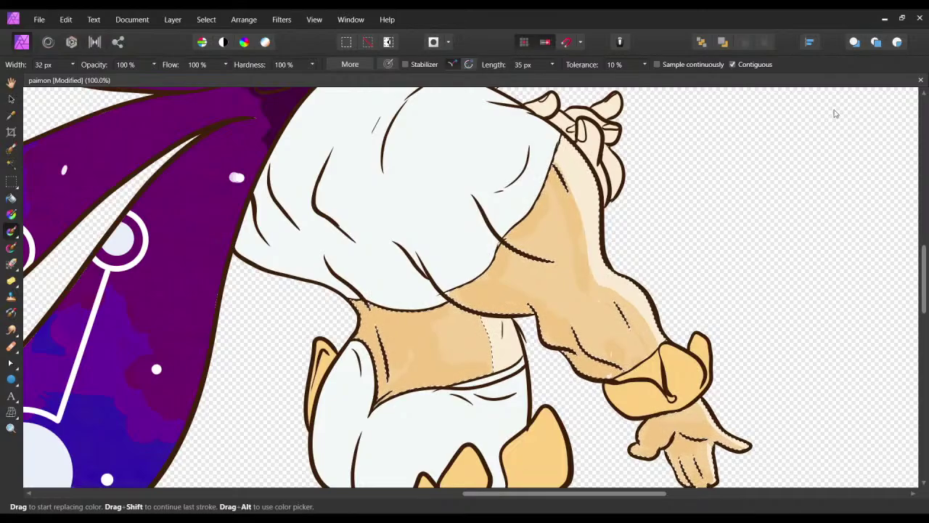
pyautogui.hotkey('ctrl', '-')
pyautogui.hotkey('ctrl', '+')
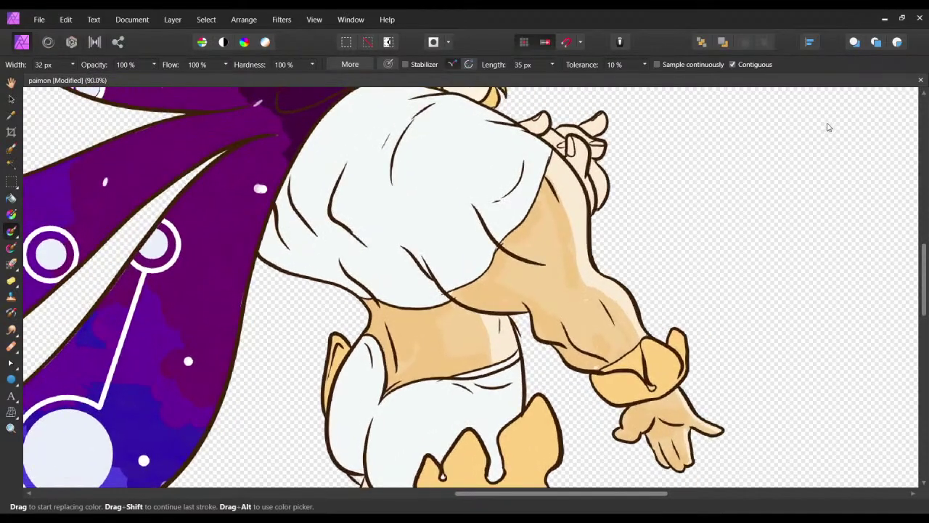
pyautogui.moveTo(551, 274); pyautogui.dragTo(492, 267)
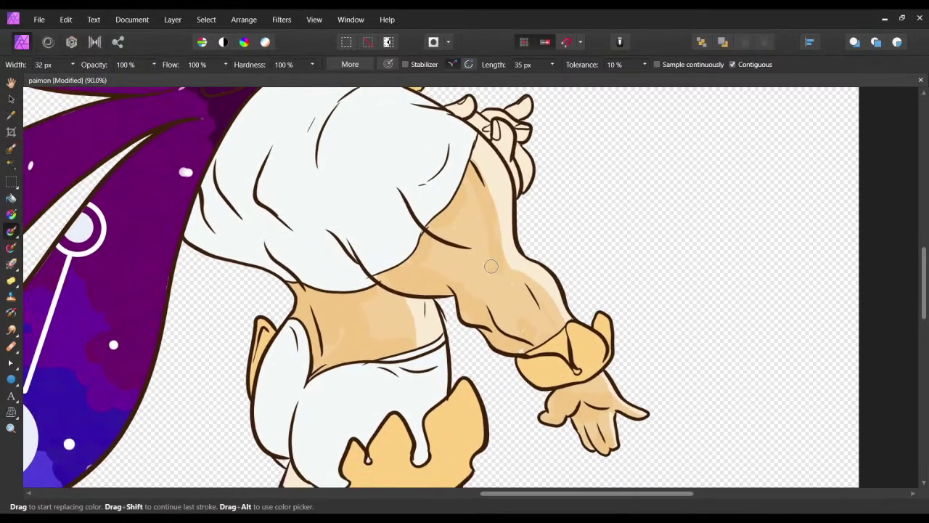
pyautogui.hotkey('ctrl', 's')
# Try to erase the inner edge of the arm's pale strip, enlarging the eraser to 86 px.
pyautogui.scroll(3, 830, 116)
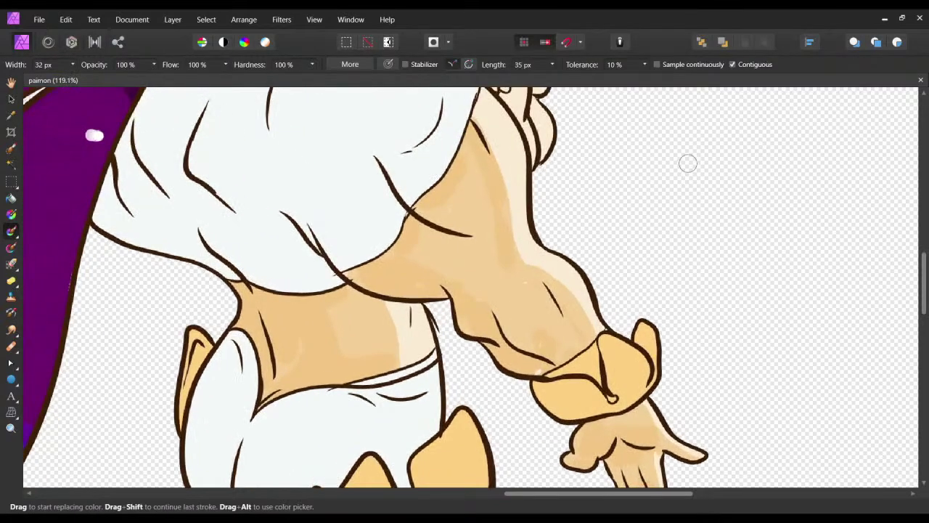
pyautogui.press('e')
pyautogui.hscroll(2, 509, 276)
pyautogui.scroll(-1, 508, 276)
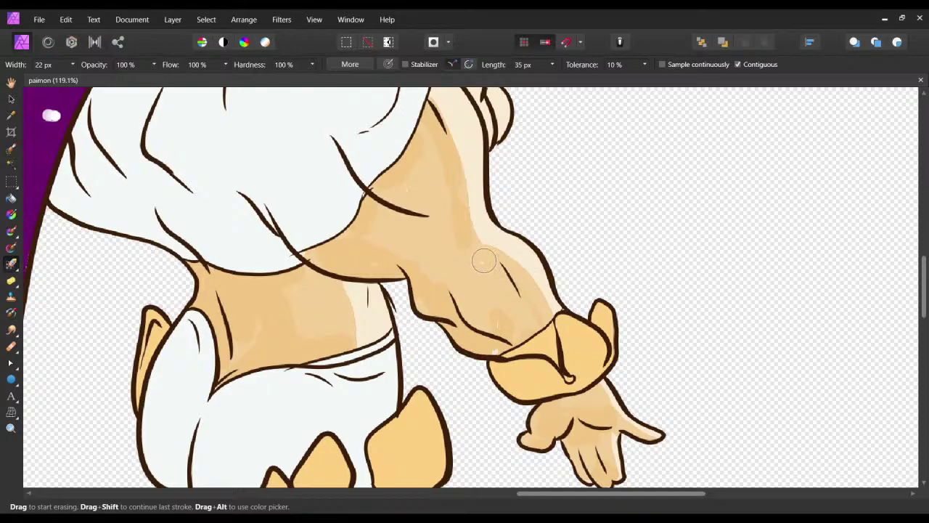
pyautogui.moveTo(484, 260)
pyautogui.mouseDown()
pyautogui.moveTo(525, 301)
pyautogui.moveTo(554, 243)
pyautogui.mouseUp()
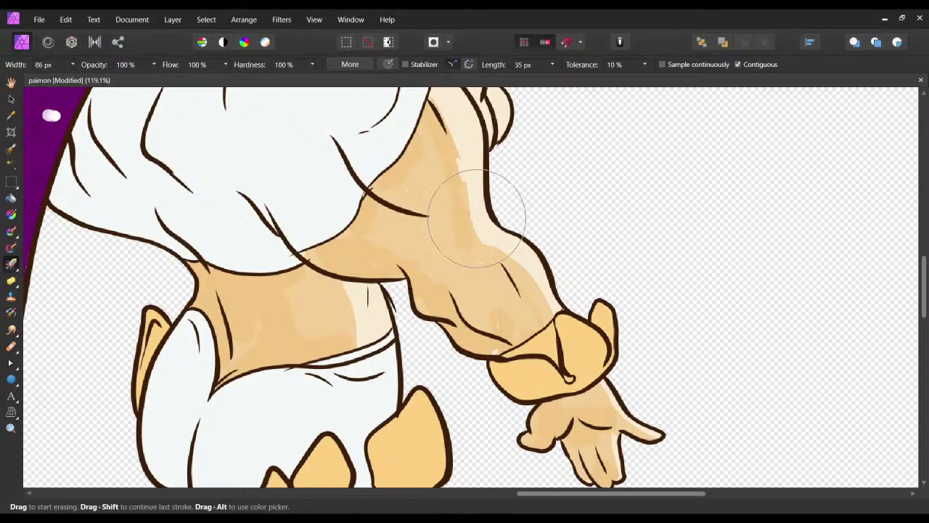
pyautogui.moveTo(460, 178); pyautogui.dragTo(449, 167)
pyautogui.moveTo(449, 164)
pyautogui.mouseDown()
pyautogui.moveTo(429, 208)
pyautogui.moveTo(407, 156)
pyautogui.moveTo(442, 257)
pyautogui.moveTo(407, 147)
pyautogui.moveTo(449, 270)
pyautogui.moveTo(421, 218)
pyautogui.mouseUp()
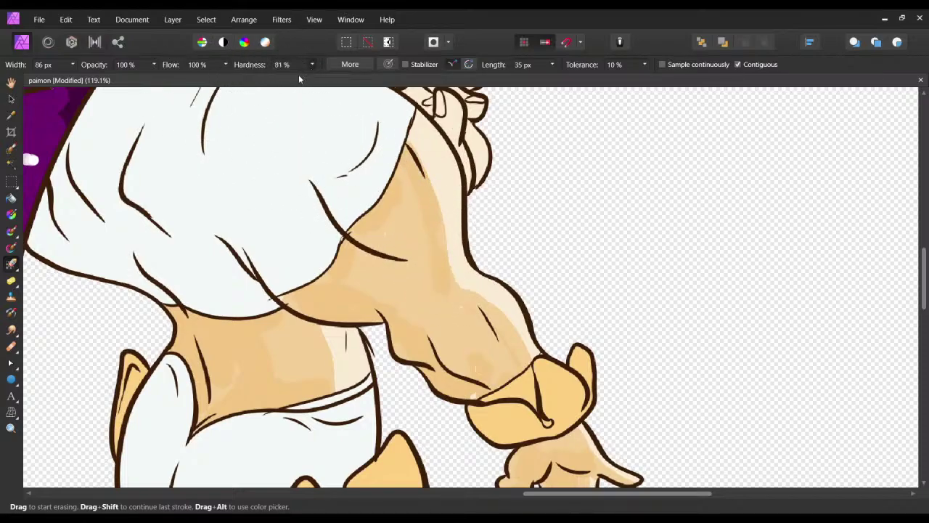
# Try to carve a wider highlight on the upper arm with a 32 px eraser at 100% hardness, and undo the strokes.
pyautogui.moveTo(427, 164)
pyautogui.mouseDown()
pyautogui.moveTo(437, 221)
pyautogui.moveTo(416, 168)
pyautogui.moveTo(449, 254)
pyautogui.moveTo(391, 148)
pyautogui.moveTo(457, 297)
pyautogui.moveTo(422, 165)
pyautogui.moveTo(496, 332)
pyautogui.moveTo(370, 244)
pyautogui.mouseUp()
pyautogui.moveTo(433, 231); pyautogui.dragTo(437, 219)
pyautogui.moveTo(411, 235); pyautogui.dragTo(353, 293)
pyautogui.moveTo(385, 253)
pyautogui.mouseDown()
pyautogui.moveTo(365, 244)
pyautogui.moveTo(388, 281)
pyautogui.moveTo(387, 312)
pyautogui.mouseUp()
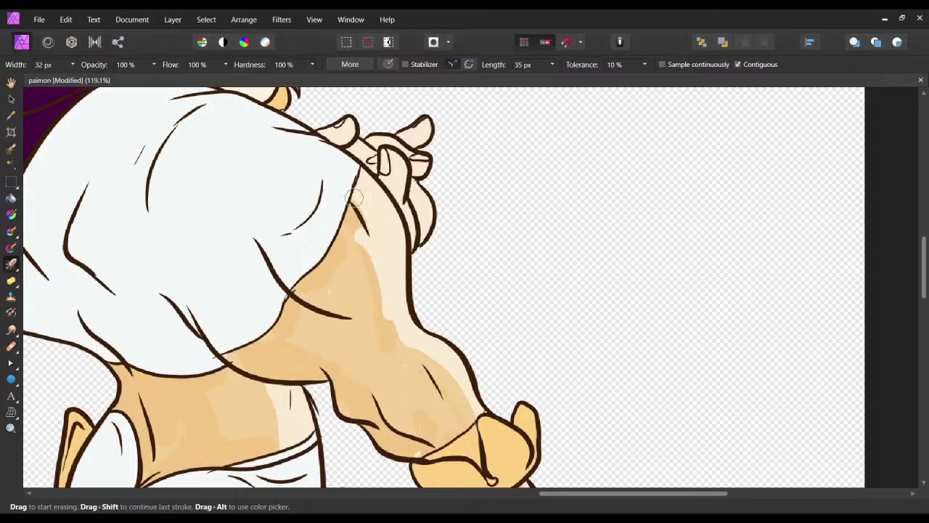
pyautogui.moveTo(355, 197); pyautogui.dragTo(396, 354)
pyautogui.moveTo(369, 291); pyautogui.dragTo(341, 220)
pyautogui.hotkey('ctrl', 'z')
pyautogui.hotkey('ctrl', 'z')
pyautogui.hotkey('ctrl', 'z')
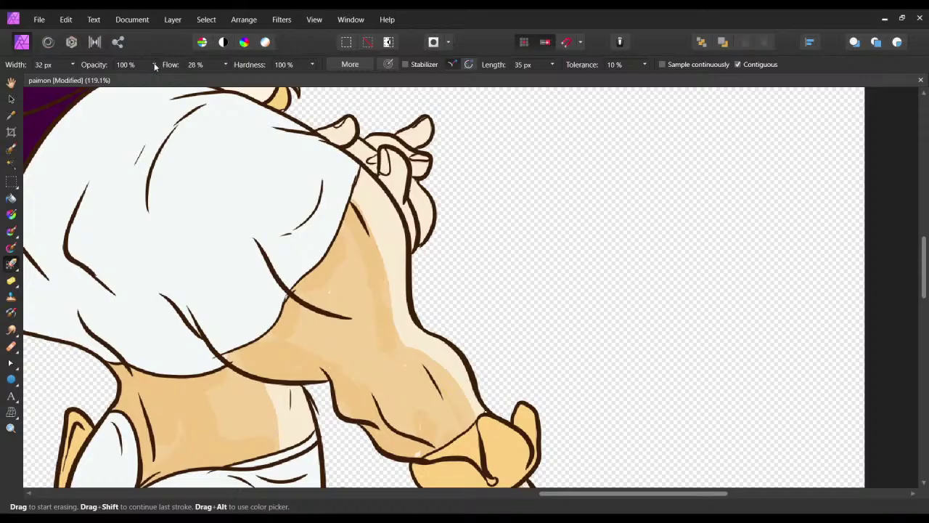
# Test the eraser at 28% flow along the arm's shading edge and undo the strokes.
pyautogui.click(365, 258)
pyautogui.moveTo(355, 209); pyautogui.dragTo(401, 348)
pyautogui.hotkey('ctrl', 'z')
pyautogui.hotkey('ctrl', 'z')
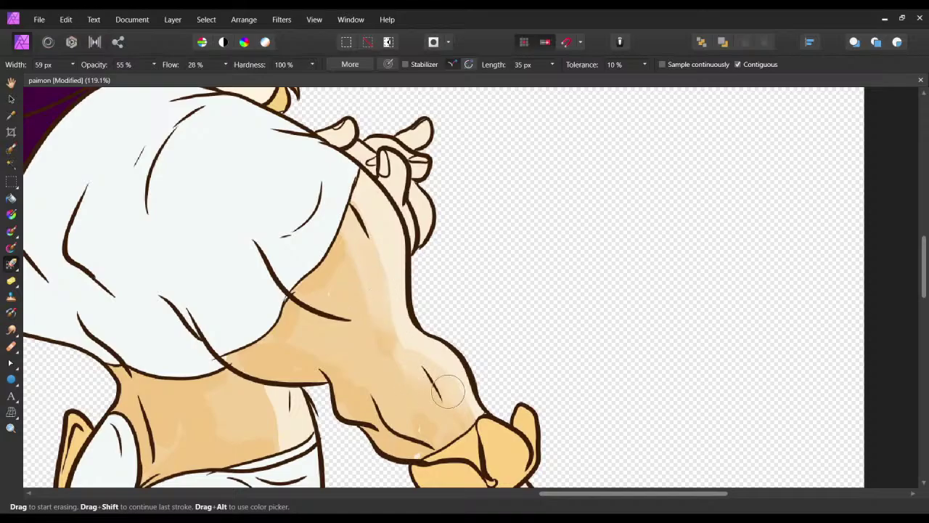
# Soften the arm's shading edge with a 59 px eraser at 55% opacity and 28% flow.
pyautogui.moveTo(366, 276); pyautogui.dragTo(330, 203)
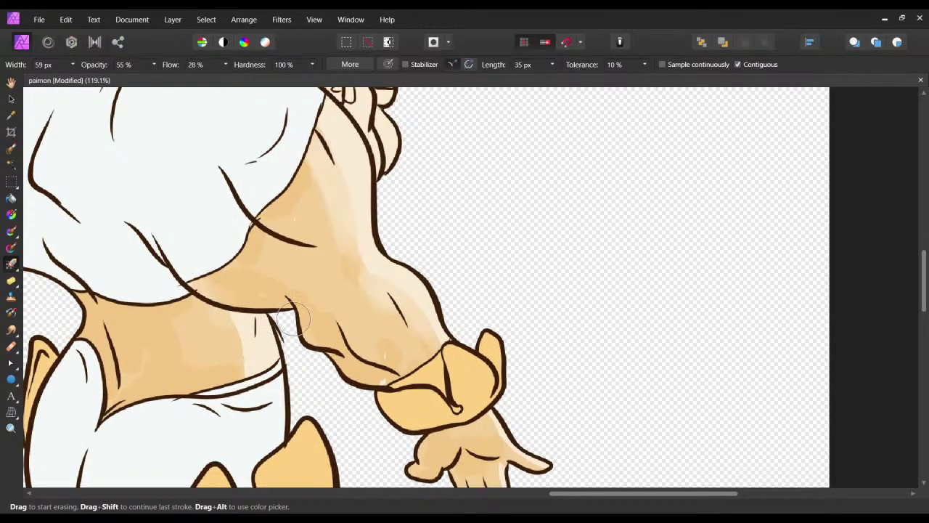
pyautogui.scroll(-2, 385, 320)
pyautogui.hscroll(1, 385, 319)
pyautogui.scroll(-1, 386, 318)
pyautogui.hscroll(1, 386, 318)
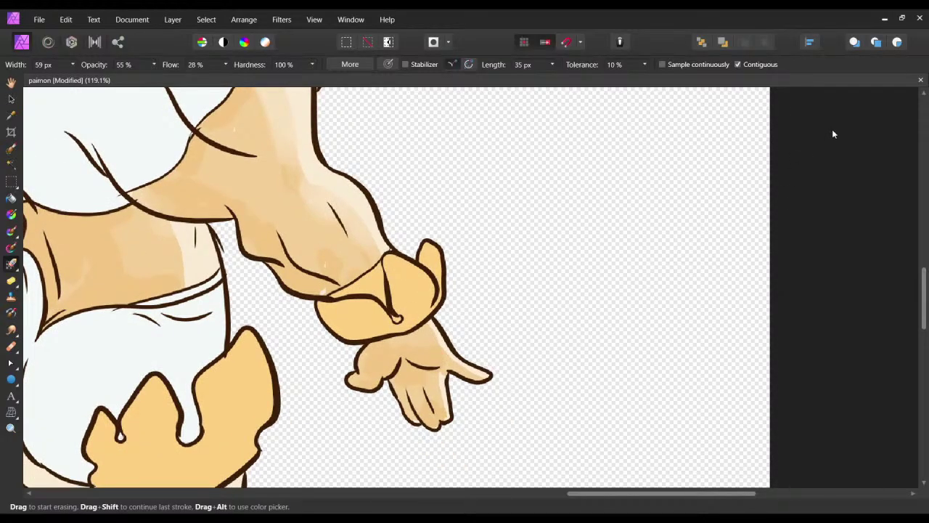
# Lighten the shading beside the pale strip on the palm and outstretched thumb with the 59 px eraser.
pyautogui.hotkey('ctrl', '=')
pyautogui.hotkey('ctrl', '=')
pyautogui.hotkey('ctrl', '=')
pyautogui.hotkey('ctrl', '=')
pyautogui.hotkey('ctrl', '-')
pyautogui.moveTo(501, 362); pyautogui.dragTo(474, 194)
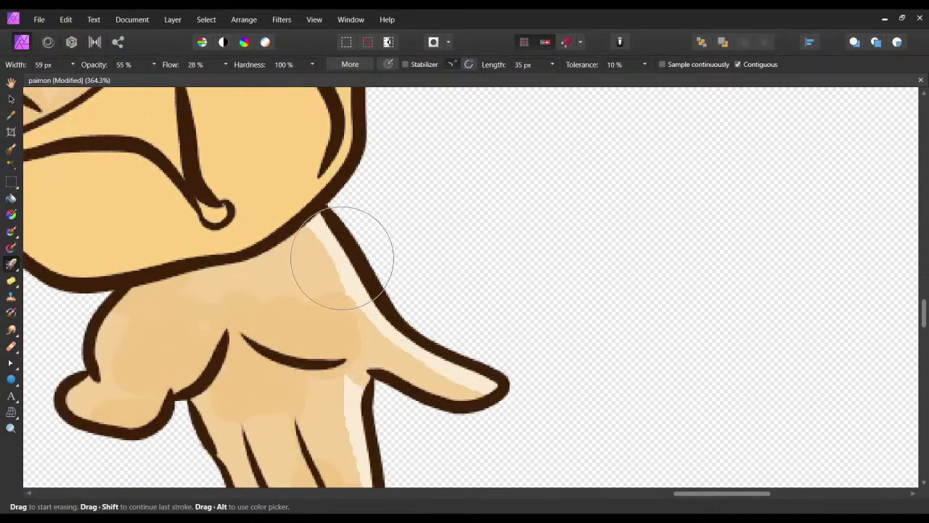
pyautogui.moveTo(341, 268)
pyautogui.mouseDown()
pyautogui.moveTo(310, 239)
pyautogui.moveTo(361, 295)
pyautogui.moveTo(365, 309)
pyautogui.moveTo(354, 307)
pyautogui.moveTo(366, 321)
pyautogui.moveTo(492, 389)
pyautogui.mouseUp()
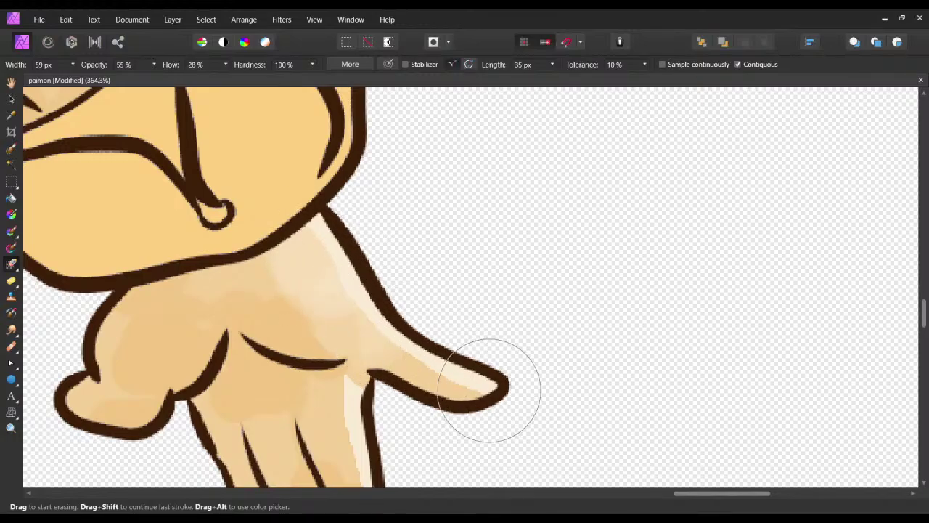
# Soften the shading on the outer finger and the curled digit on the hand's opposite side with the translucent eraser.
pyautogui.scroll(-3, 492, 390)
pyautogui.moveTo(371, 345)
pyautogui.mouseDown()
pyautogui.moveTo(344, 355)
pyautogui.moveTo(350, 376)
pyautogui.moveTo(340, 346)
pyautogui.moveTo(371, 434)
pyautogui.mouseUp()
pyautogui.moveTo(341, 356); pyautogui.dragTo(379, 306)
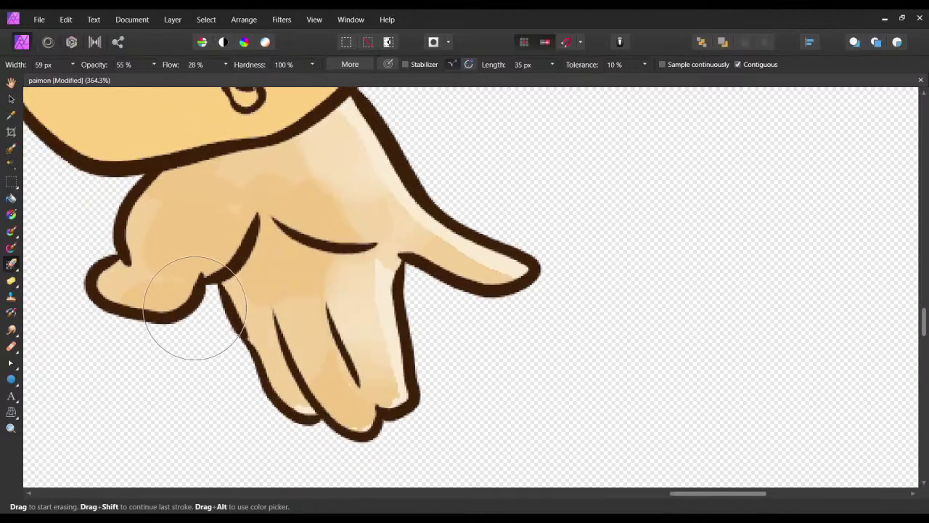
pyautogui.moveTo(194, 309); pyautogui.dragTo(129, 299)
pyautogui.scroll(5, 177, 336)
pyautogui.hscroll(-6, 176, 336)
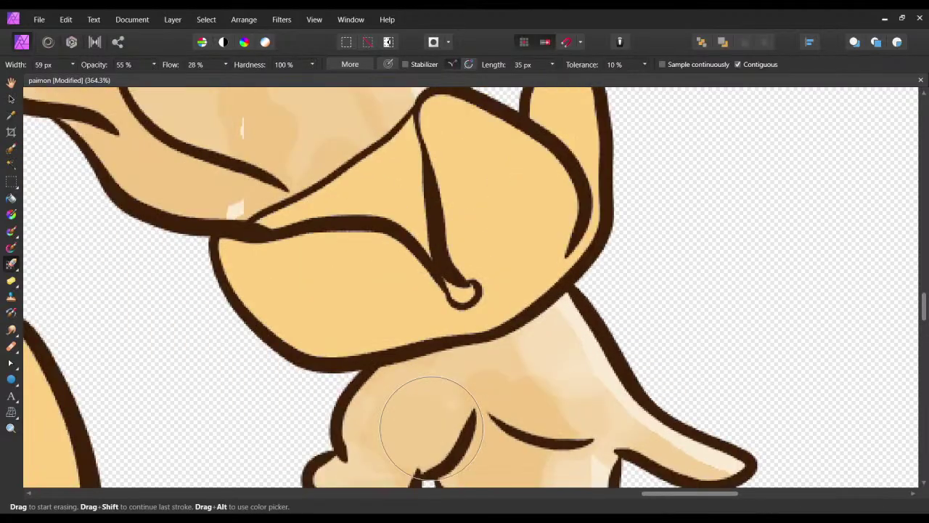
# Soften the midriff's shading near the waist's pale strip and beside the opposite crease with the 59 px eraser.
pyautogui.moveTo(854, 116); pyautogui.dragTo(846, 117)
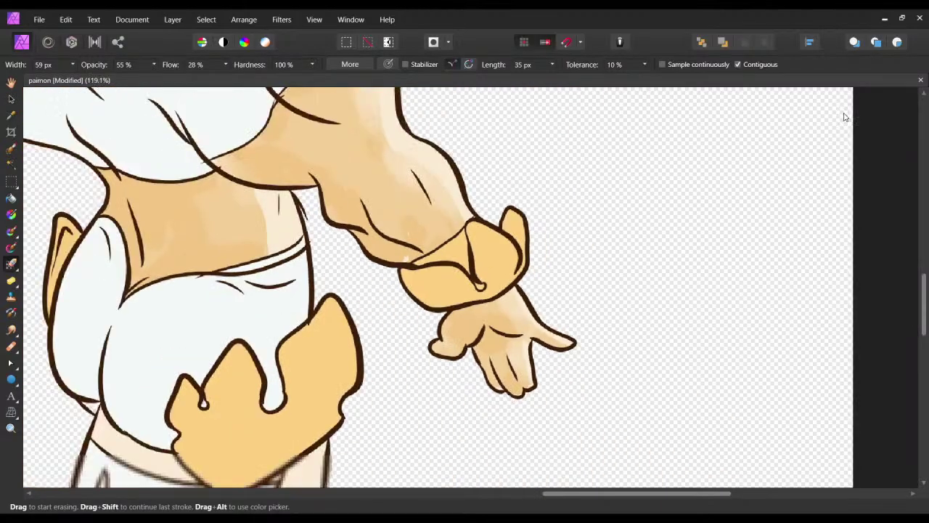
pyautogui.scroll(3, 446, 259)
pyautogui.hscroll(-1, 445, 259)
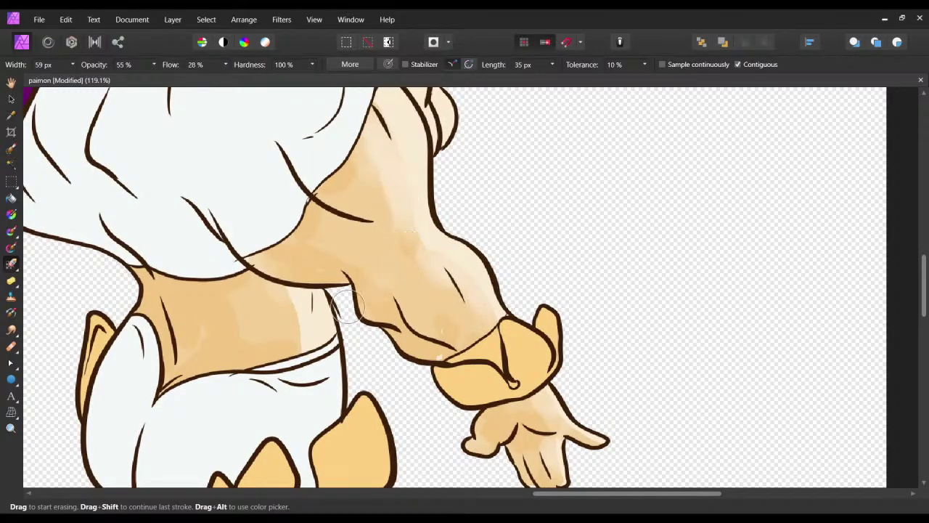
pyautogui.moveTo(289, 291)
pyautogui.mouseDown()
pyautogui.moveTo(304, 353)
pyautogui.moveTo(308, 335)
pyautogui.moveTo(294, 360)
pyautogui.mouseUp()
pyautogui.moveTo(239, 365); pyautogui.dragTo(275, 376)
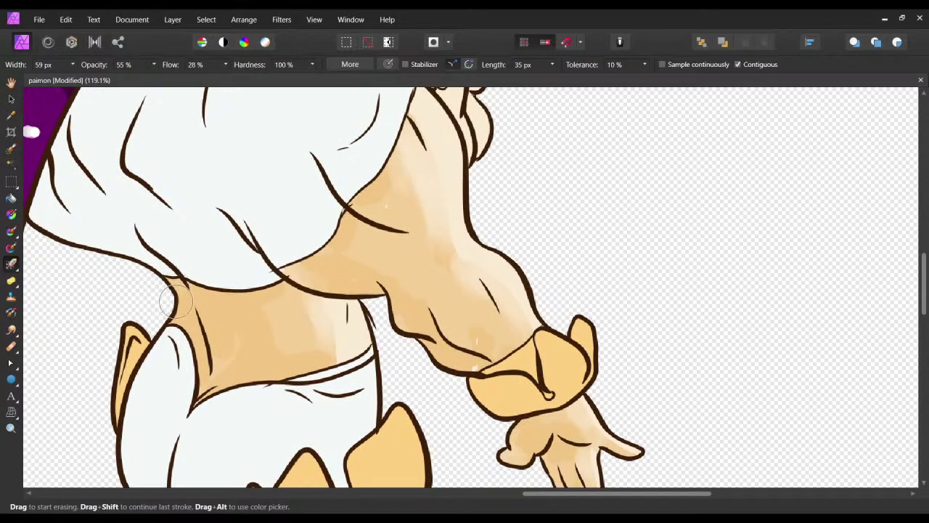
pyautogui.moveTo(200, 314)
pyautogui.mouseDown()
pyautogui.moveTo(216, 362)
pyautogui.moveTo(204, 319)
pyautogui.moveTo(215, 365)
pyautogui.moveTo(204, 309)
pyautogui.moveTo(243, 319)
pyautogui.moveTo(209, 330)
pyautogui.moveTo(235, 336)
pyautogui.moveTo(230, 375)
pyautogui.mouseUp()
pyautogui.scroll(2, 250, 374)
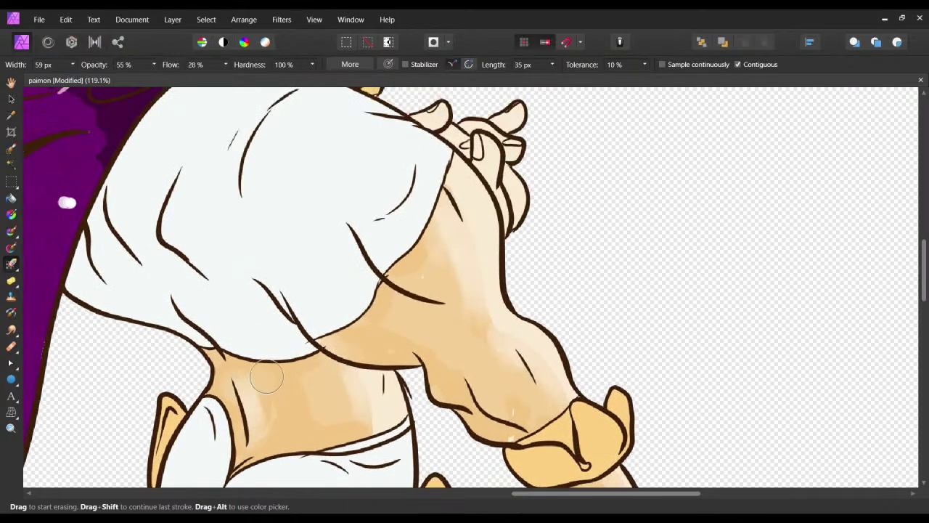
pyautogui.scroll(2, 320, 381)
pyautogui.scroll(1, 394, 332)
pyautogui.hscroll(1, 425, 368)
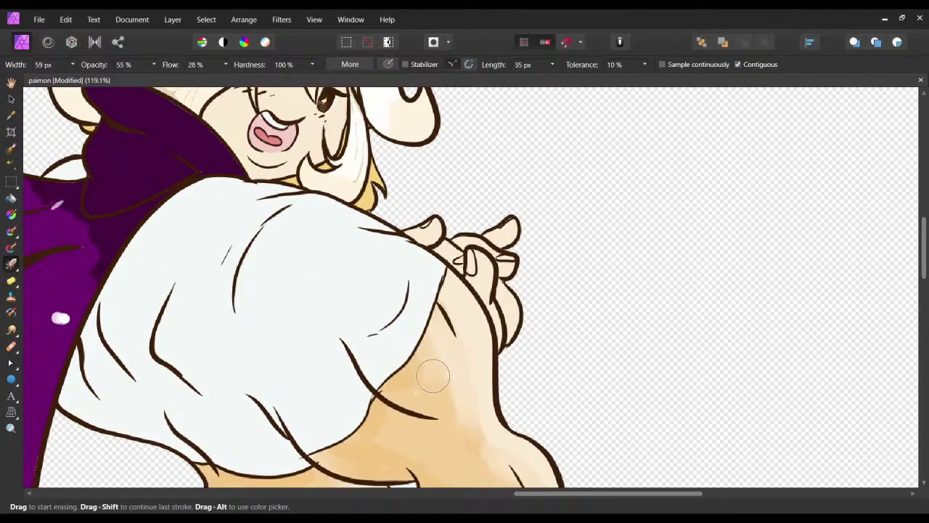
pyautogui.hscroll(3, 801, 210)
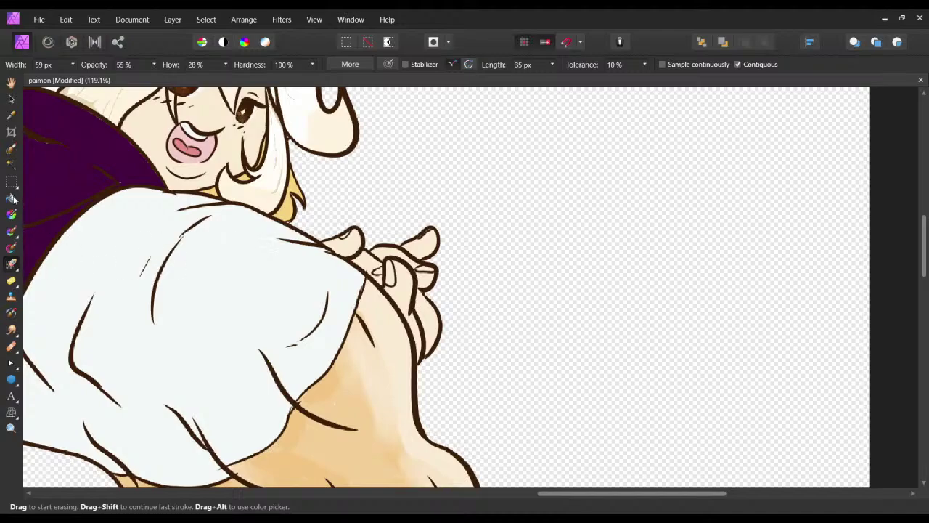
pyautogui.press('b')
pyautogui.hscroll(-2, 414, 294)
pyautogui.scroll(-1, 414, 294)
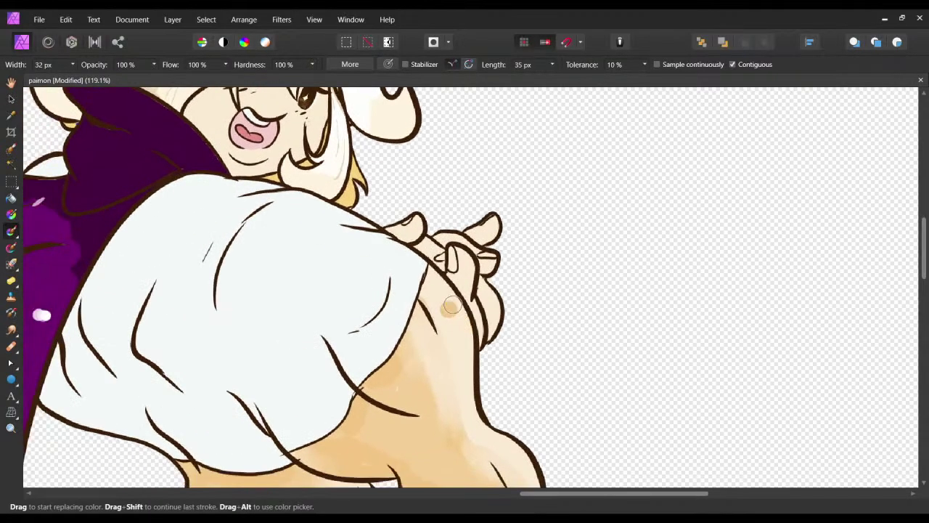
# Try to flood-select the arm's skin beside the sleeve at 47% tolerance, and clear that selection.
pyautogui.click(12, 165)
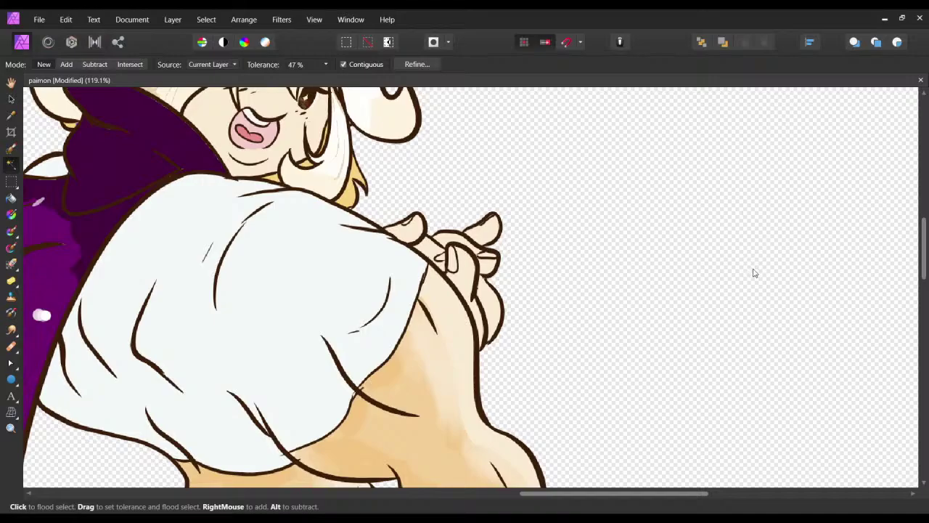
pyautogui.scroll(1, 486, 268)
pyautogui.hscroll(-1, 486, 268)
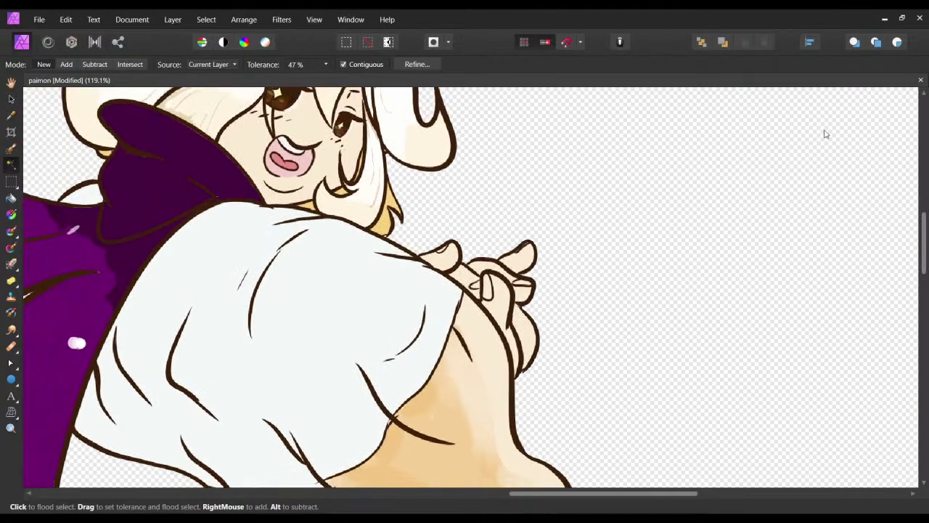
pyautogui.hotkey('ctrl', '+')
pyautogui.hotkey('ctrl', '+')
pyautogui.hotkey('ctrl', '-')
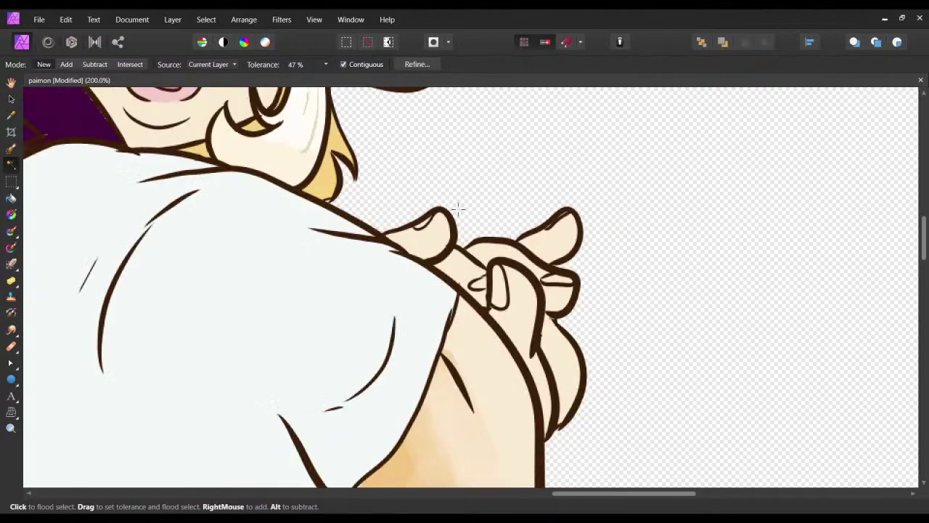
pyautogui.click(456, 379)
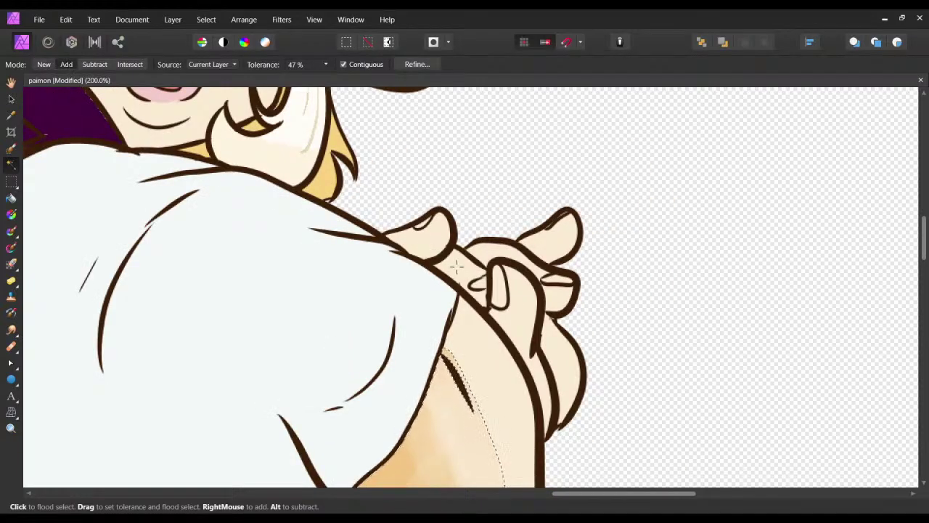
pyautogui.press('Delete')
pyautogui.hotkey('ctrl', 'd')
# Flood-select the pale skin of the raised hand's thumb, fingers and palm, adding each area at 47% tolerance.
pyautogui.click(759, 319)
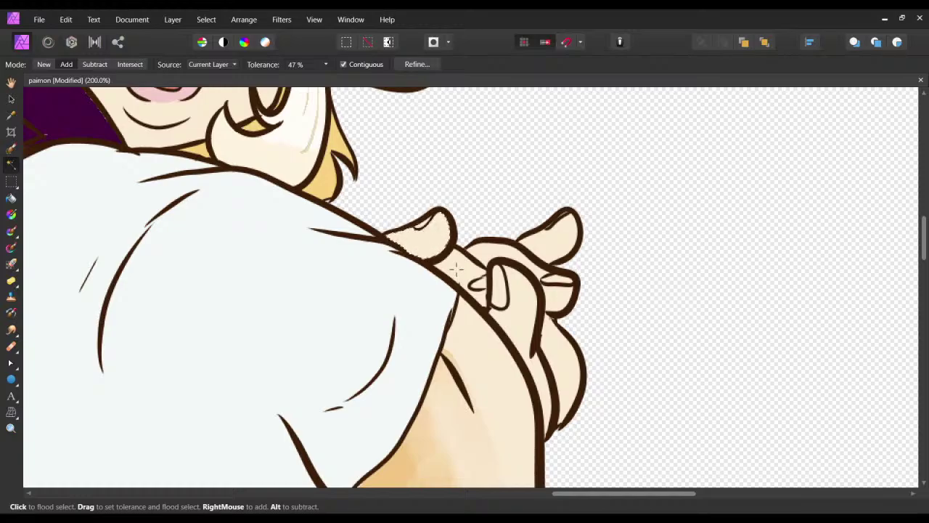
pyautogui.click(565, 350)
pyautogui.click(567, 353)
pyautogui.click(524, 258)
pyautogui.click(561, 297)
pyautogui.click(556, 244)
# Add the face's skin areas between the hair strands and collar to the flood selection.
pyautogui.moveTo(437, 285)
pyautogui.mouseDown()
pyautogui.moveTo(466, 309)
pyautogui.moveTo(432, 326)
pyautogui.mouseUp()
pyautogui.scroll(3, 466, 310)
pyautogui.hscroll(-4, 466, 310)
pyautogui.scroll(3, 435, 329)
pyautogui.hscroll(-3, 436, 328)
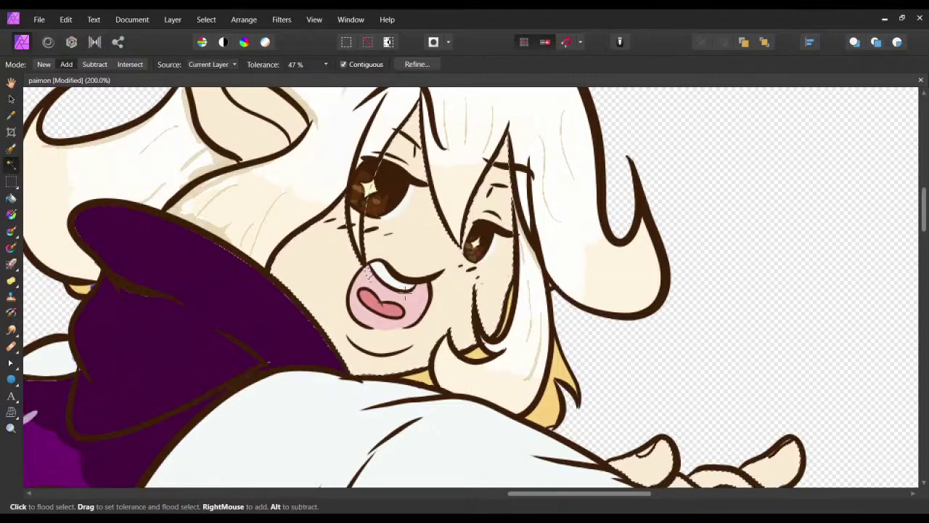
pyautogui.moveTo(406, 291); pyautogui.dragTo(467, 375)
pyautogui.click(321, 226)
pyautogui.moveTo(365, 279); pyautogui.dragTo(456, 134)
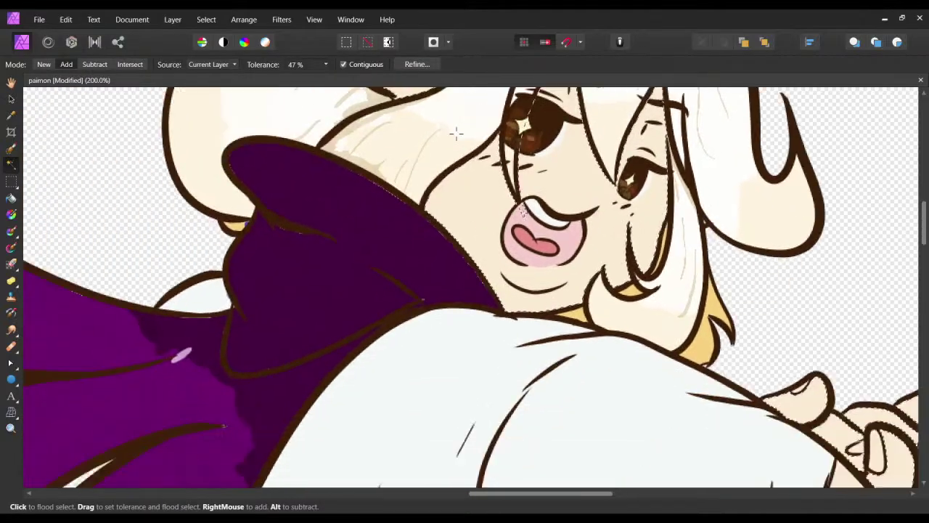
# Add the thigh's skin band, the stocking's three openings and the other leg's pale skin to the selection.
pyautogui.scroll(-10, 465, 160)
pyautogui.hscroll(2, 363, 218)
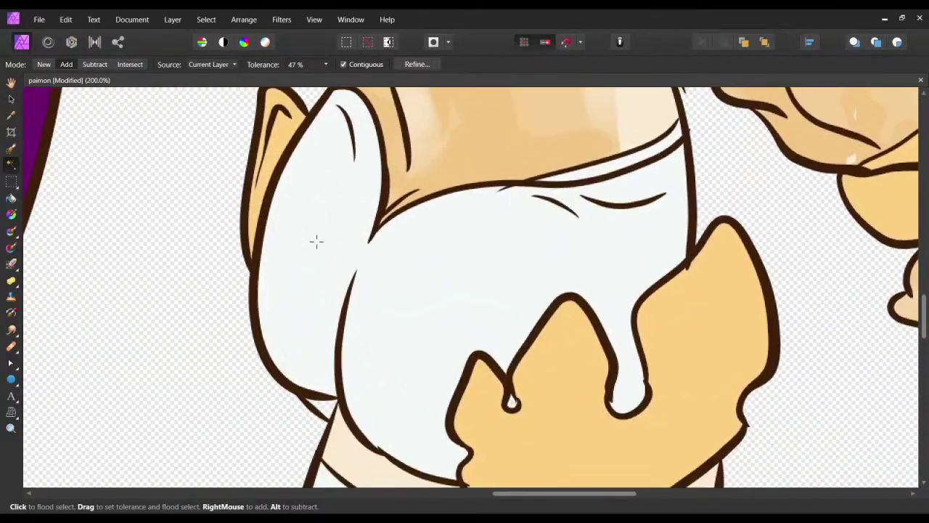
pyautogui.scroll(-6, 317, 242)
pyautogui.hscroll(1, 317, 242)
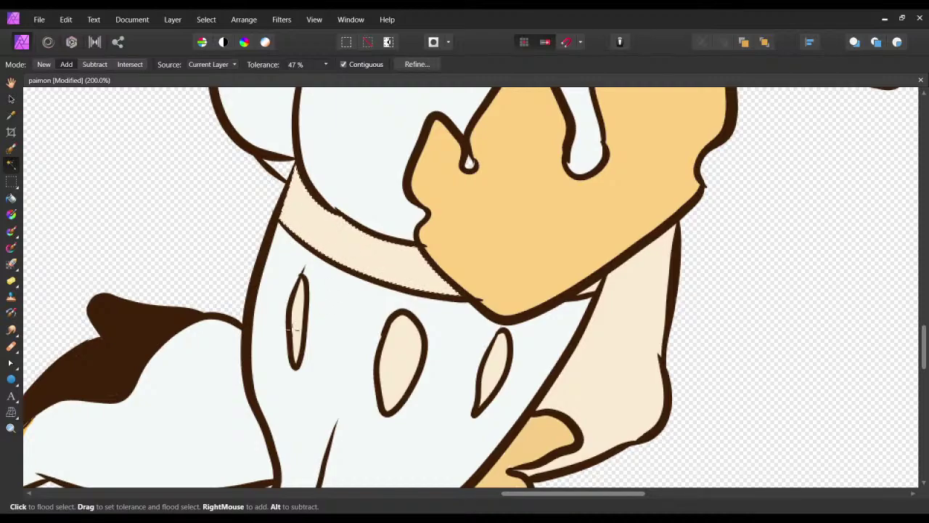
pyautogui.click(295, 323)
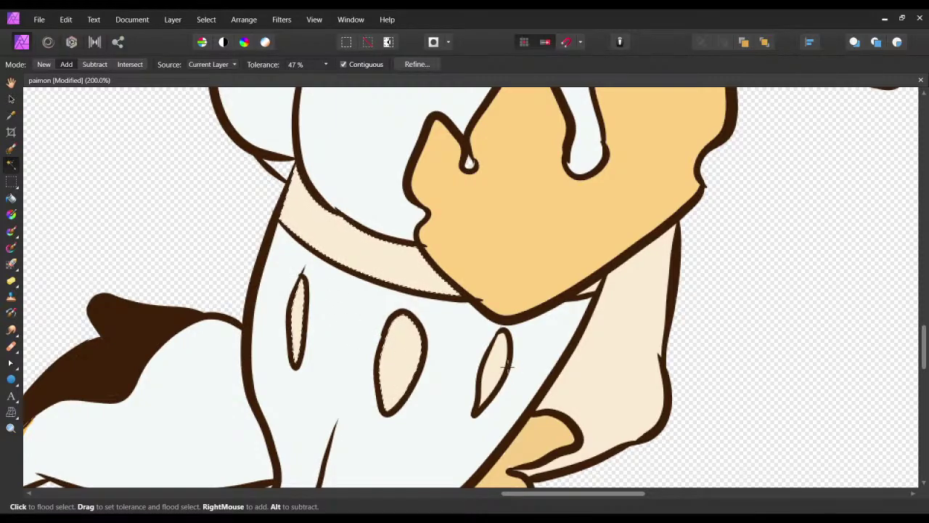
pyautogui.click(587, 401)
pyautogui.moveTo(564, 386)
pyautogui.mouseDown()
pyautogui.moveTo(596, 249)
pyautogui.moveTo(534, 393)
pyautogui.mouseUp()
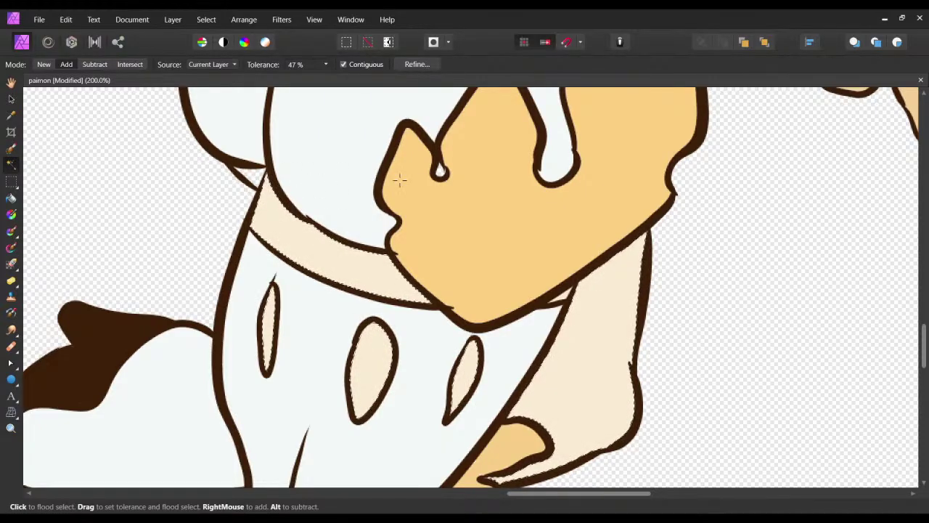
# Try shading the thigh's skin band in tan with the 32 px Color Replacement Brush.
pyautogui.press('b')
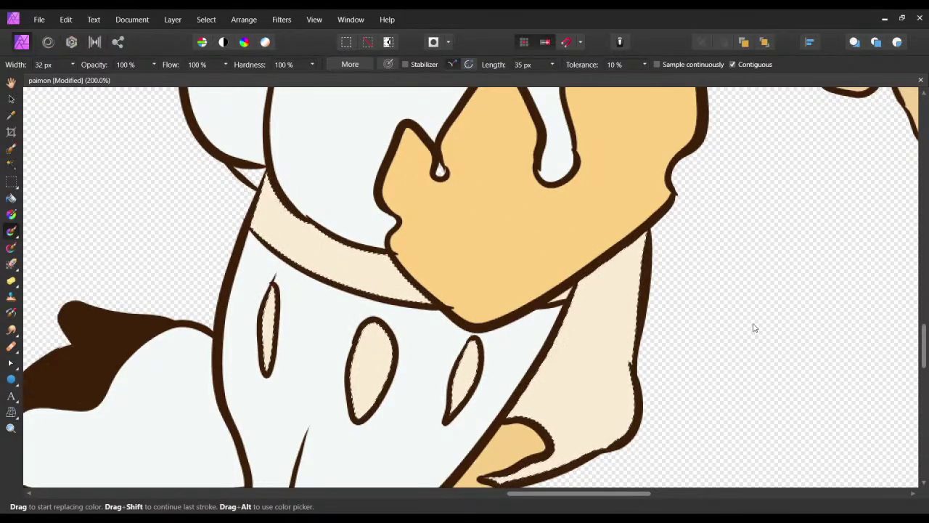
pyautogui.moveTo(318, 260)
pyautogui.mouseDown()
pyautogui.moveTo(270, 185)
pyautogui.moveTo(241, 246)
pyautogui.moveTo(255, 198)
pyautogui.moveTo(260, 237)
pyautogui.moveTo(299, 290)
pyautogui.mouseUp()
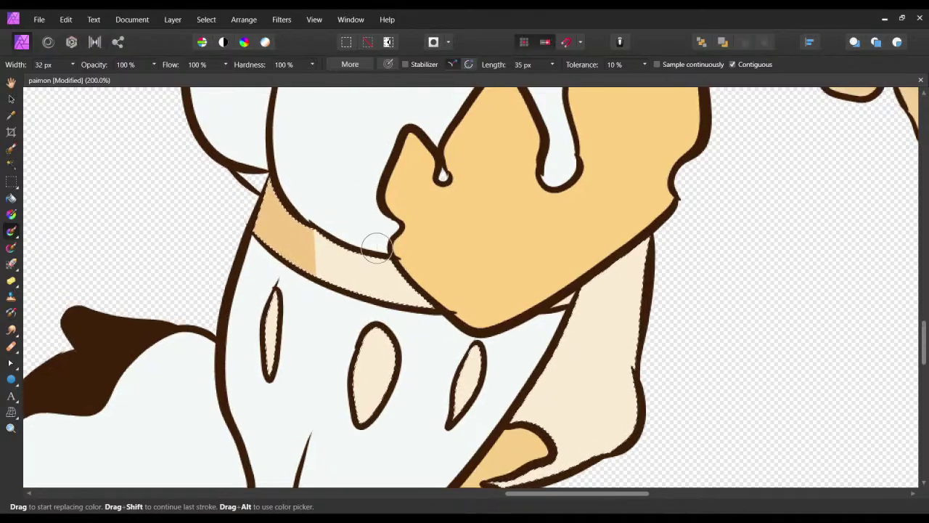
pyautogui.scroll(5, 375, 247)
pyautogui.scroll(-3, 441, 349)
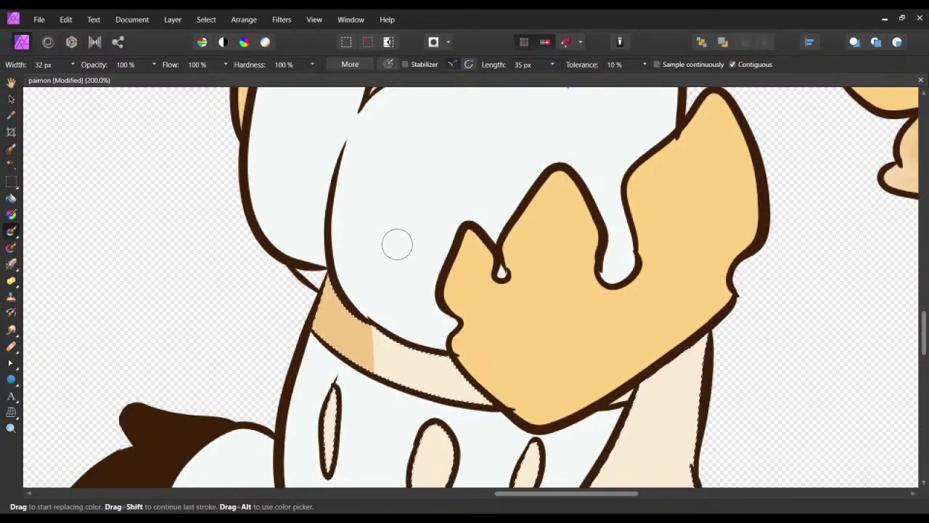
pyautogui.moveTo(396, 246); pyautogui.dragTo(382, 214)
pyautogui.hotkey('ctrl', 'z')
pyautogui.moveTo(428, 253); pyautogui.dragTo(411, 234)
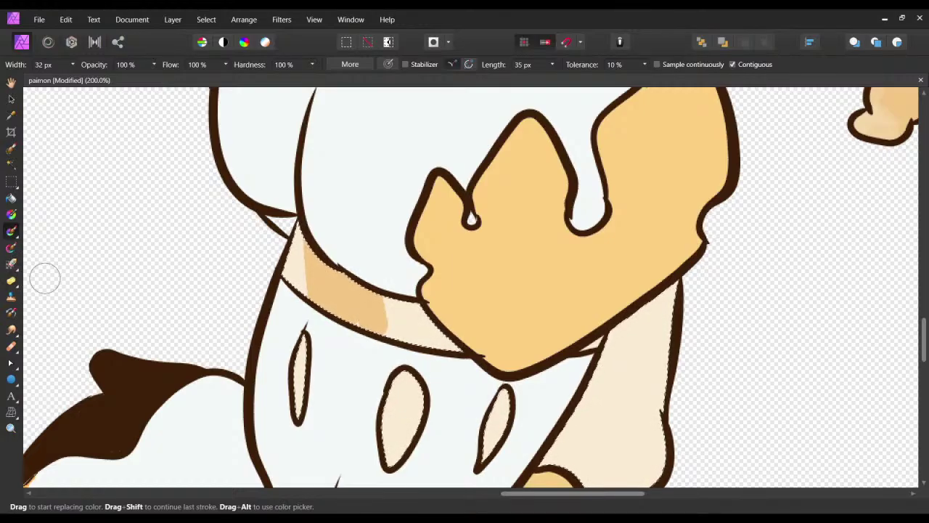
# Undo the thigh band's shading, cycle through the brush tools, and try the tan replacement strokes again.
pyautogui.press('b')
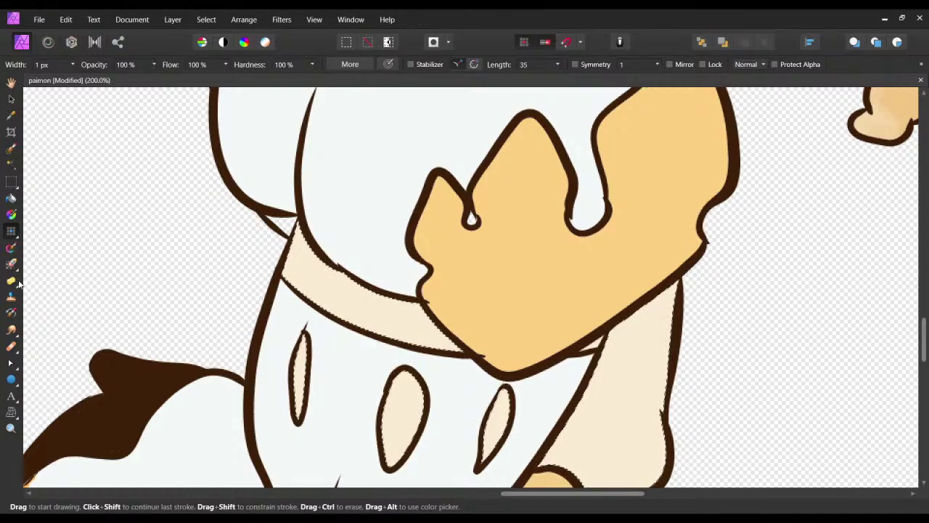
pyautogui.click(11, 330)
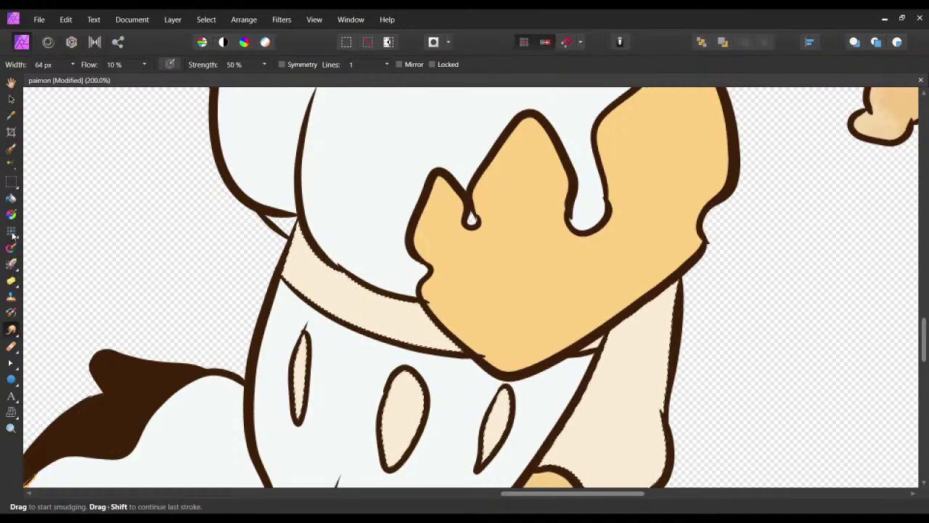
pyautogui.press('b')
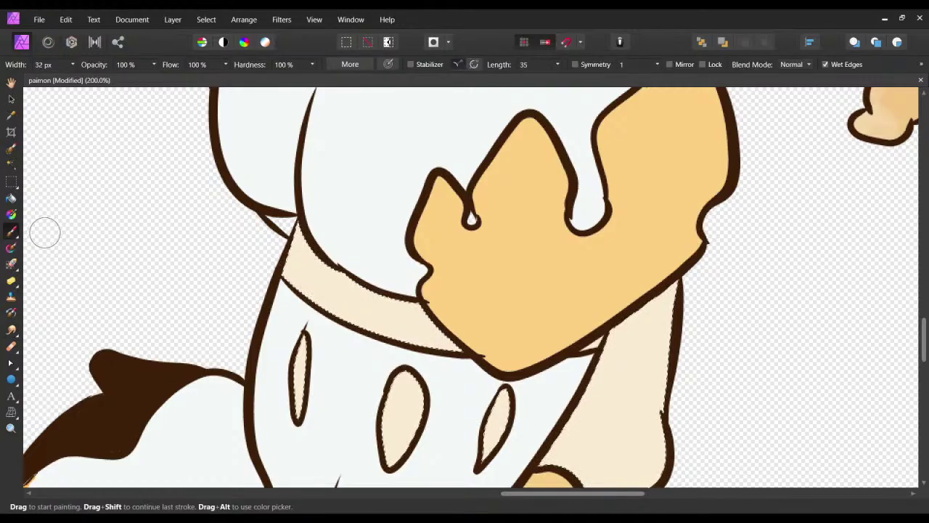
pyautogui.press('b')
pyautogui.moveTo(321, 270); pyautogui.dragTo(324, 288)
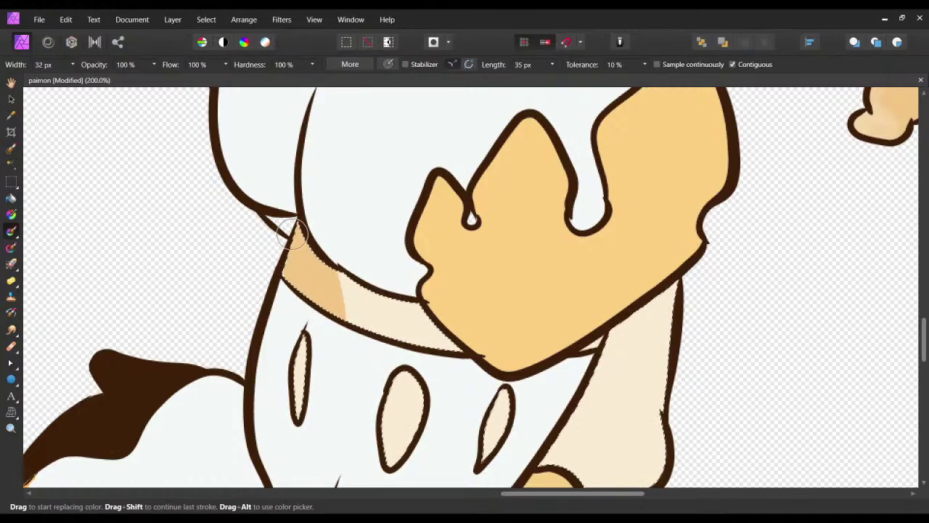
pyautogui.moveTo(390, 260)
pyautogui.mouseDown()
pyautogui.moveTo(409, 446)
pyautogui.moveTo(400, 442)
pyautogui.moveTo(417, 233)
pyautogui.moveTo(410, 261)
pyautogui.mouseUp()
pyautogui.moveTo(428, 343); pyautogui.dragTo(422, 327)
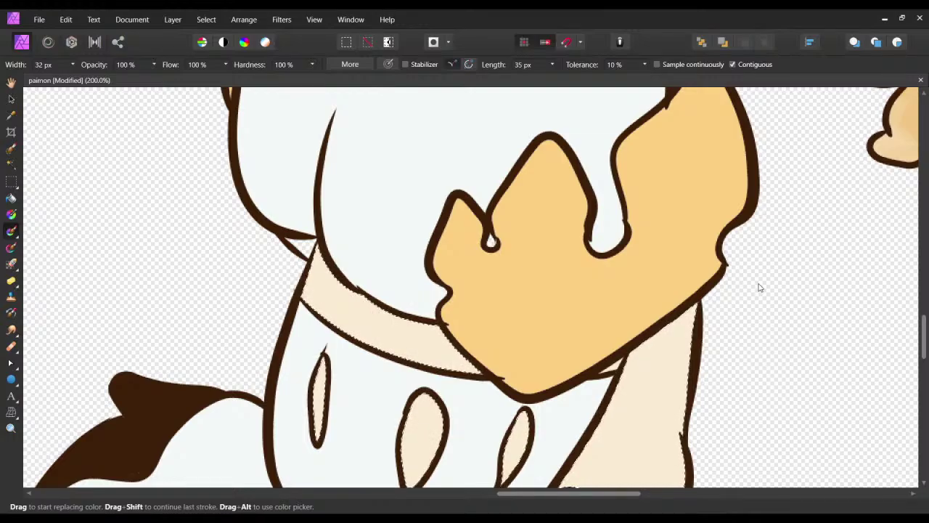
# Try thin tan strokes on the thigh band with a 13.5 px brush and undo them.
pyautogui.scroll(1, 719, 290)
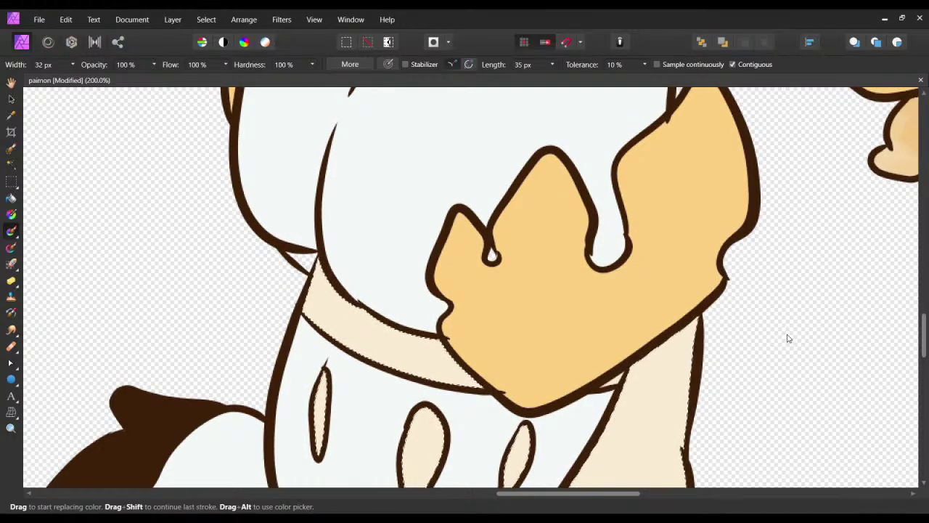
pyautogui.press('[')
pyautogui.press('[')
pyautogui.press('[')
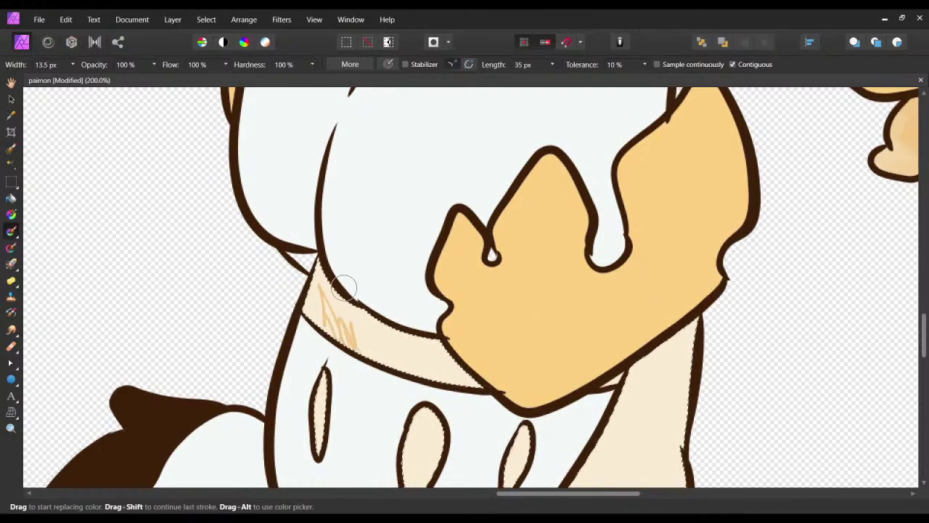
pyautogui.hotkey('ctrl', 'z')
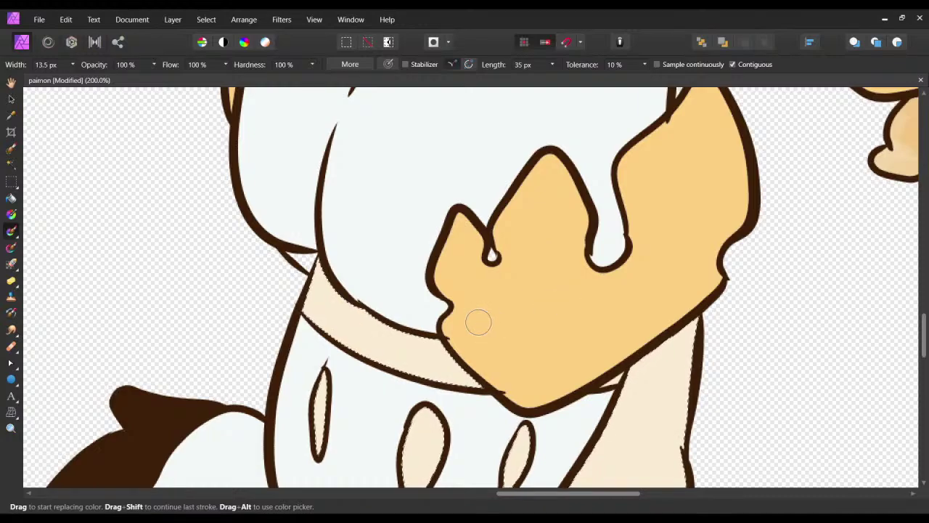
# Set the brush width to 32 px and shade most of the thigh's skin band in tan.
pyautogui.press(']')
pyautogui.press(']')
pyautogui.press(']')
pyautogui.press(']')
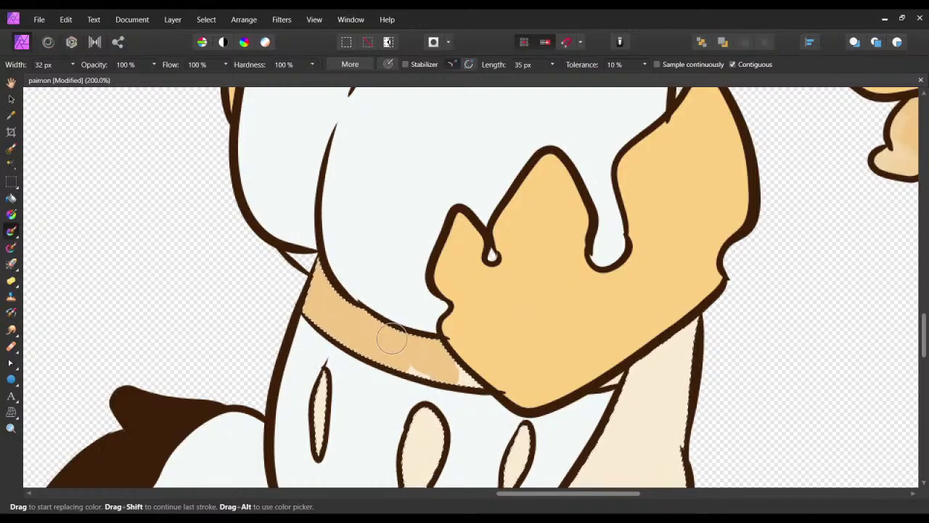
pyautogui.moveTo(392, 339); pyautogui.dragTo(346, 286)
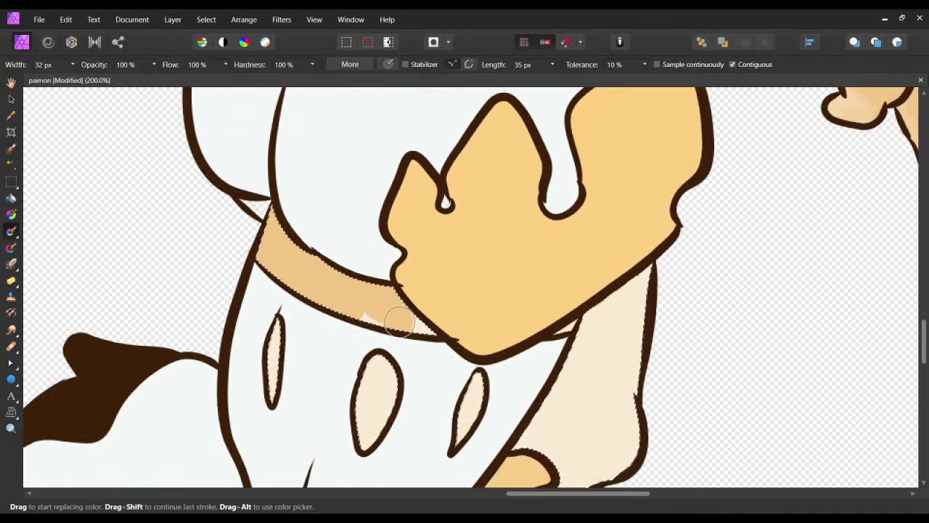
# Shade the skin inside the stocking's three openings in tan, leaving a pale edge on the third.
pyautogui.click(383, 384)
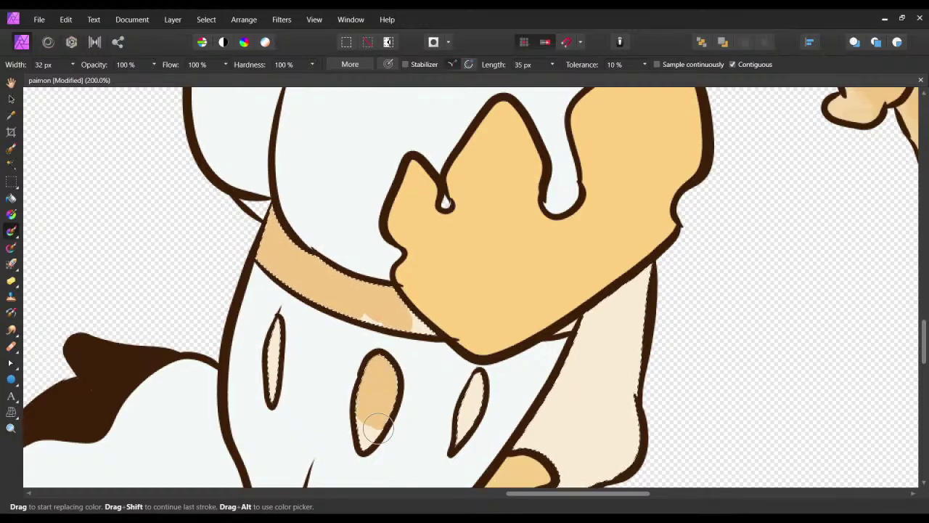
pyautogui.scroll(-1, 367, 396)
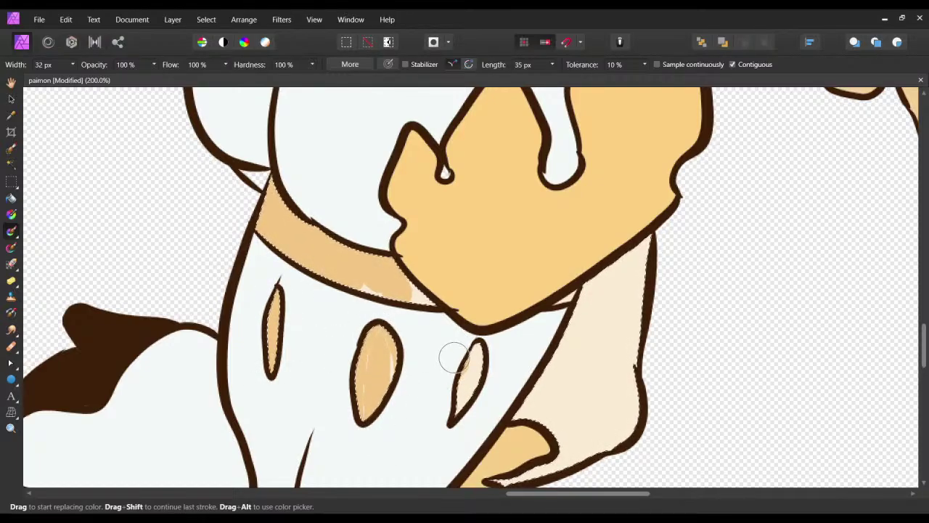
pyautogui.moveTo(562, 317)
pyautogui.mouseDown()
pyautogui.moveTo(494, 322)
pyautogui.moveTo(489, 227)
pyautogui.mouseUp()
# Shade the other leg's skin behind the stocking in tan, leaving a pale strip along its outer edge.
pyautogui.click(468, 289)
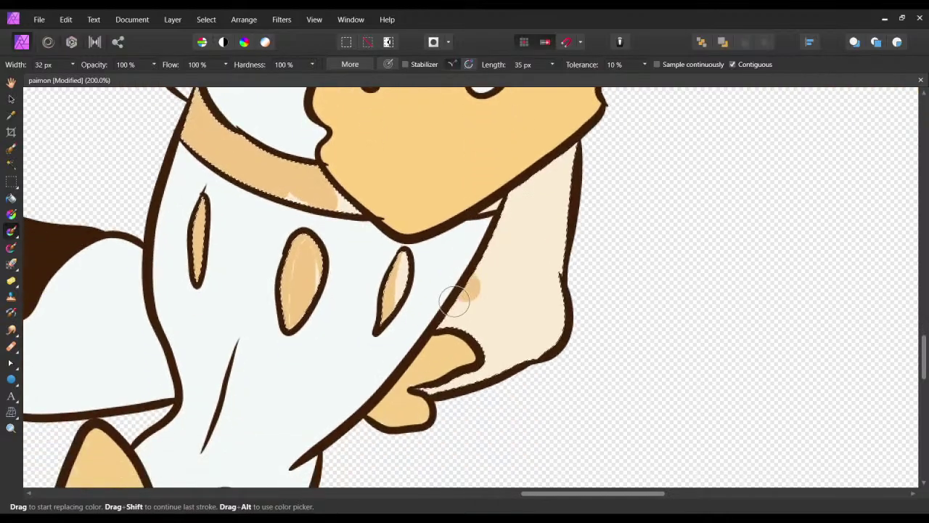
pyautogui.hotkey('ctrl', 'z')
pyautogui.moveTo(448, 315)
pyautogui.mouseDown()
pyautogui.moveTo(437, 381)
pyautogui.moveTo(434, 348)
pyautogui.moveTo(450, 374)
pyautogui.mouseUp()
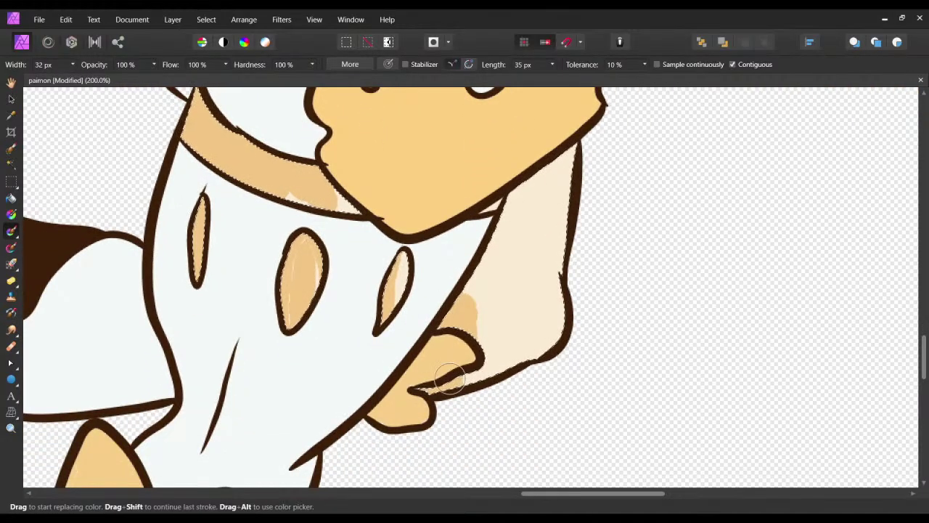
pyautogui.click(469, 268)
pyautogui.moveTo(520, 187)
pyautogui.mouseDown()
pyautogui.moveTo(535, 162)
pyautogui.moveTo(511, 254)
pyautogui.moveTo(544, 154)
pyautogui.moveTo(464, 318)
pyautogui.moveTo(520, 210)
pyautogui.moveTo(532, 219)
pyautogui.moveTo(503, 324)
pyautogui.moveTo(496, 309)
pyautogui.moveTo(505, 291)
pyautogui.moveTo(503, 339)
pyautogui.moveTo(491, 345)
pyautogui.moveTo(499, 247)
pyautogui.mouseUp()
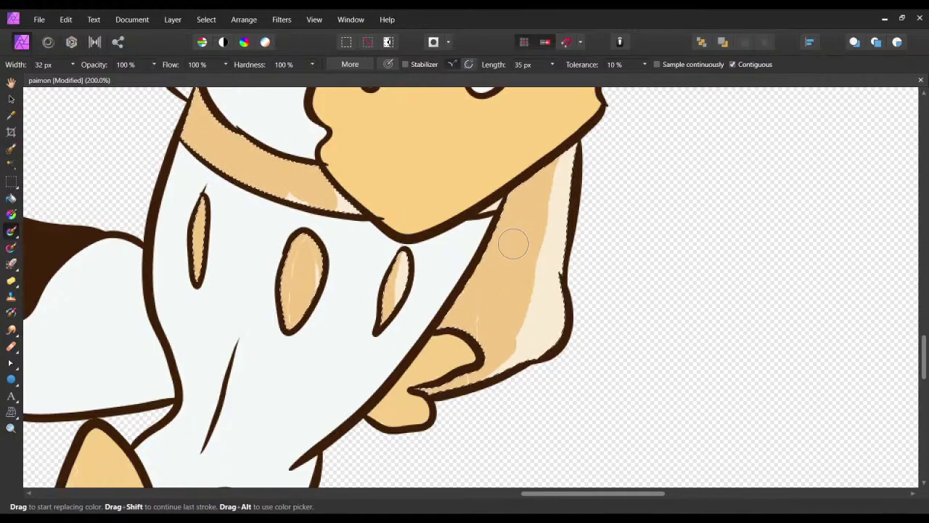
pyautogui.scroll(5, 511, 245)
pyautogui.moveTo(487, 196); pyautogui.dragTo(438, 173)
pyautogui.scroll(-5, 461, 211)
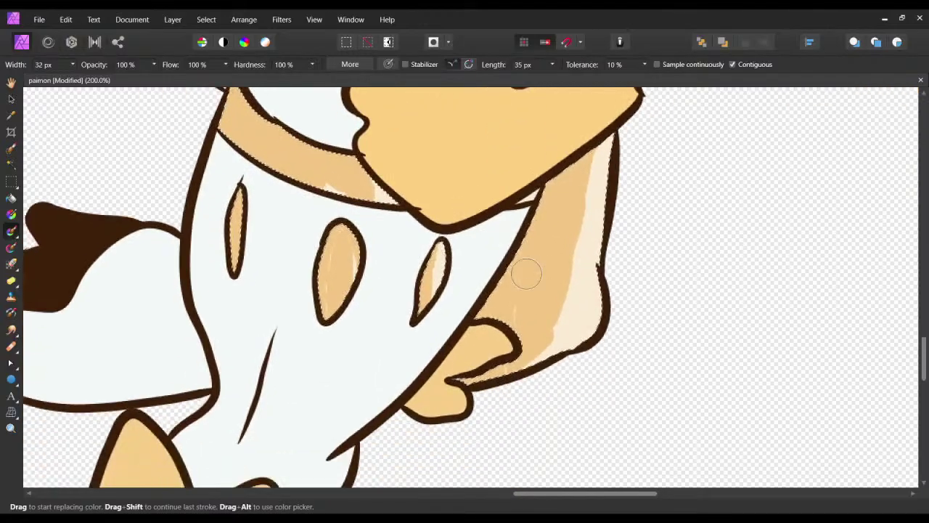
# Shade the heel of the raised hand and the thin strip of skin along the shoulder outline in tan.
pyautogui.moveTo(508, 270); pyautogui.dragTo(495, 435)
pyautogui.moveTo(493, 98); pyautogui.dragTo(480, 313)
pyautogui.moveTo(607, 121); pyautogui.dragTo(535, 270)
pyautogui.moveTo(642, 263); pyautogui.dragTo(473, 239)
pyautogui.moveTo(484, 95); pyautogui.dragTo(465, 296)
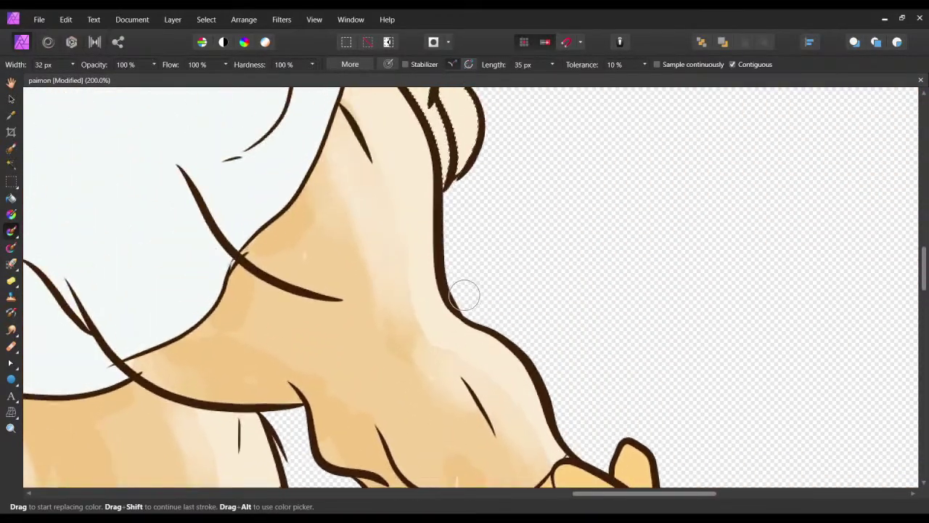
pyautogui.moveTo(449, 104); pyautogui.dragTo(457, 322)
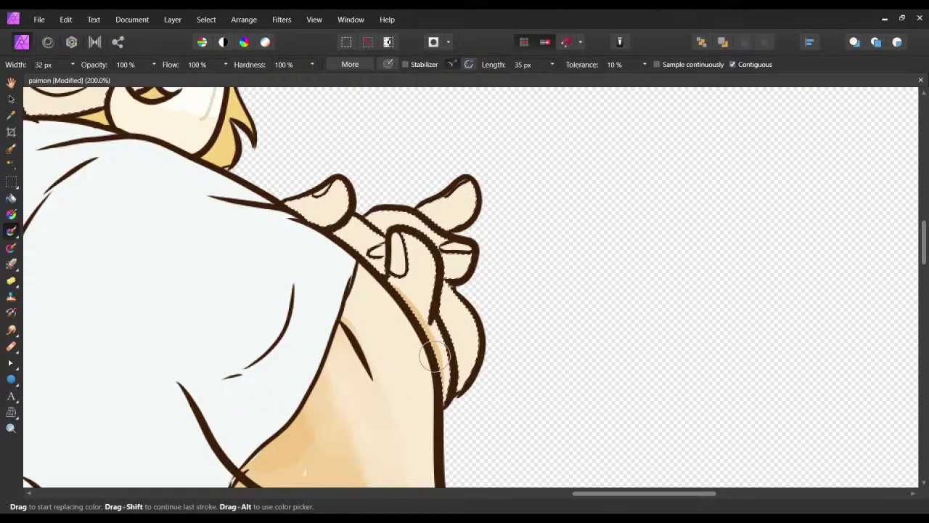
pyautogui.moveTo(429, 353)
pyautogui.mouseDown()
pyautogui.moveTo(446, 332)
pyautogui.moveTo(450, 410)
pyautogui.mouseUp()
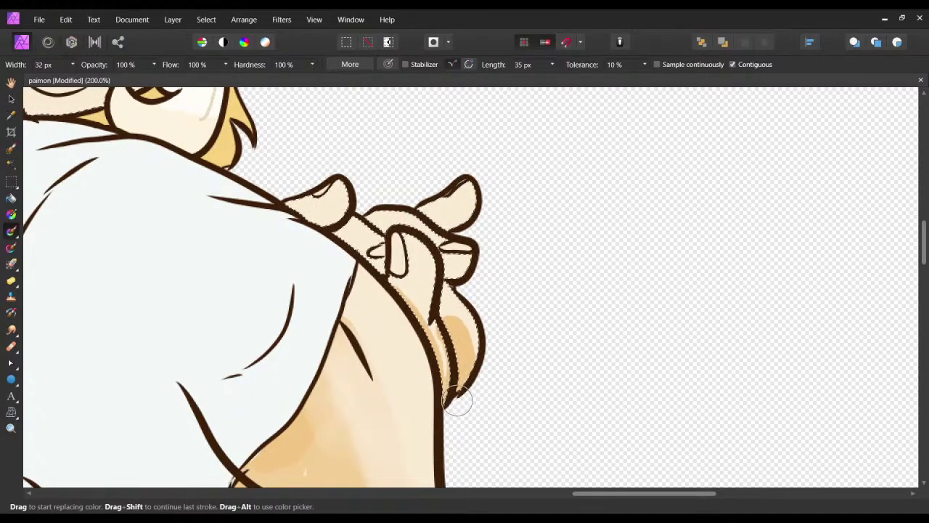
pyautogui.hotkey('ctrl', 'z')
pyautogui.moveTo(463, 351)
pyautogui.mouseDown()
pyautogui.moveTo(464, 374)
pyautogui.moveTo(445, 312)
pyautogui.mouseUp()
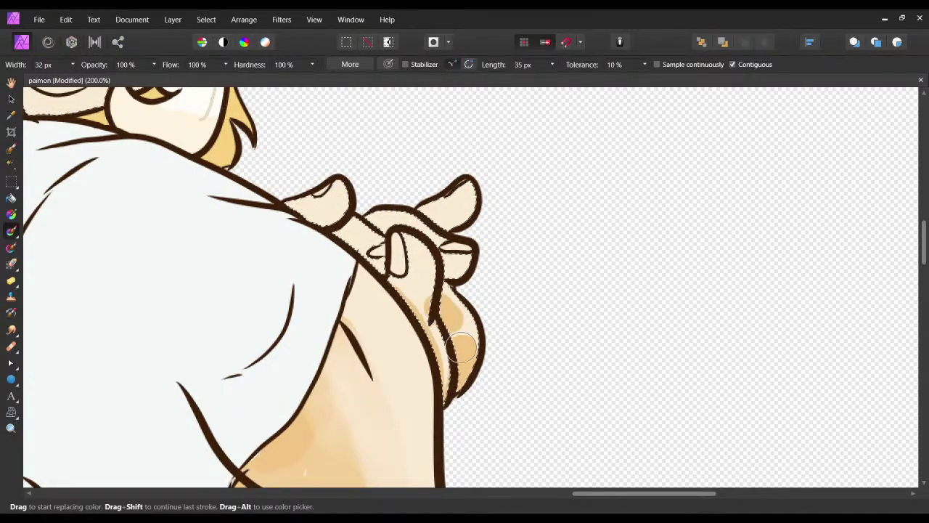
# Try tan strokes on the raised hand's palm with a 13.5 px brush and undo them.
pyautogui.press('[')
pyautogui.press('[')
pyautogui.press('[')
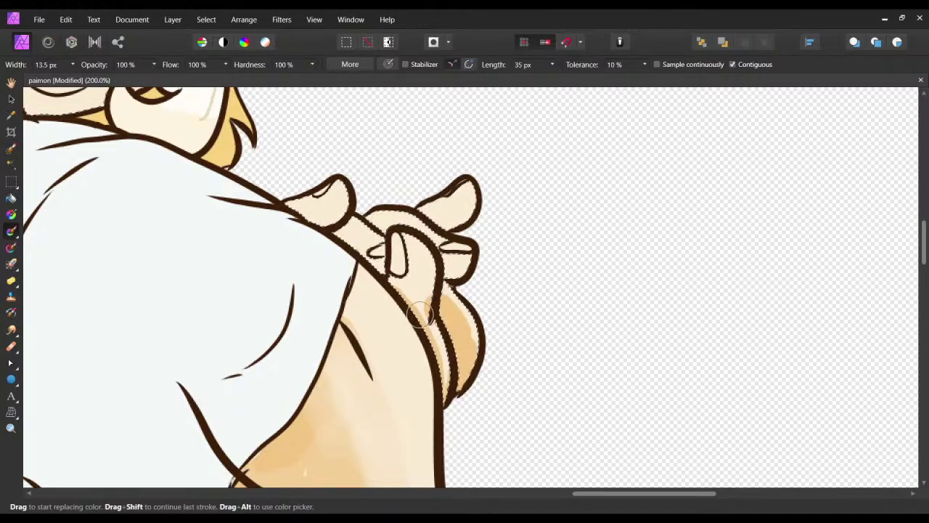
pyautogui.hotkey('ctrl', 'z')
pyautogui.click(443, 313)
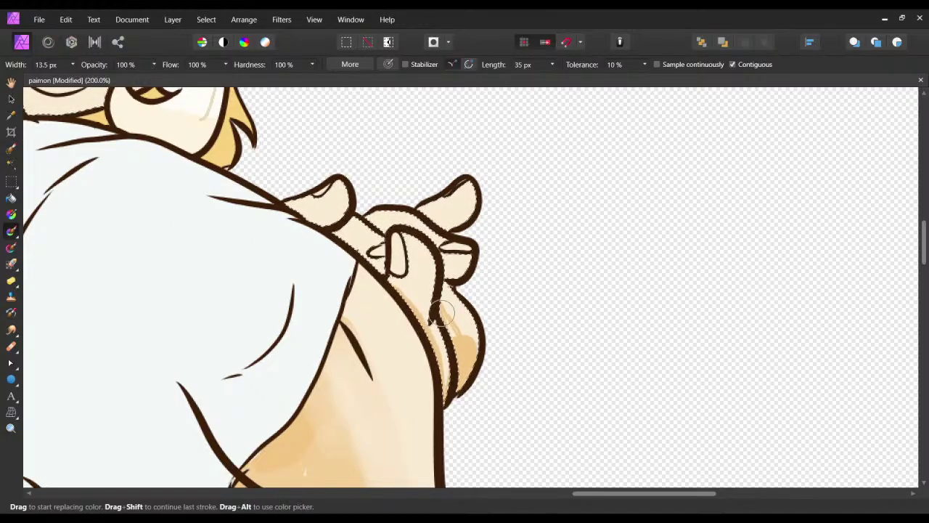
# Set the brush width to 40 px and shade the palm's inner edge in tan, filling the missed specks.
pyautogui.click(74, 65)
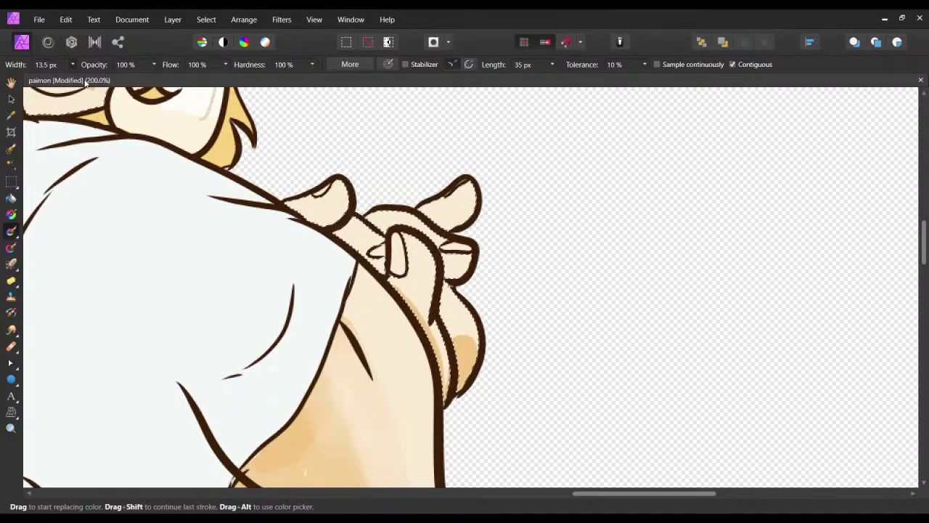
pyautogui.moveTo(85, 82); pyautogui.dragTo(92, 82)
pyautogui.moveTo(406, 294)
pyautogui.mouseDown()
pyautogui.moveTo(421, 274)
pyautogui.moveTo(467, 301)
pyautogui.moveTo(459, 289)
pyautogui.mouseUp()
pyautogui.hotkey('ctrl', 'z')
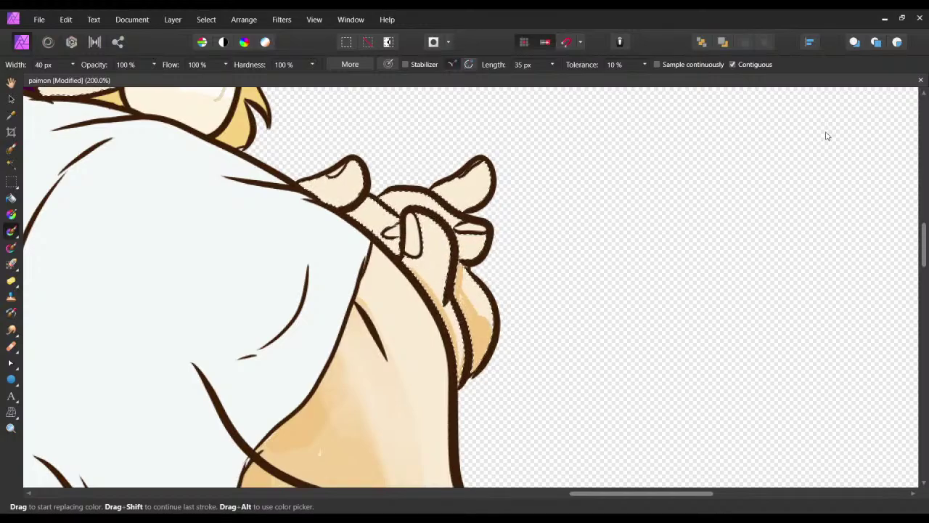
pyautogui.hotkey('ctrl', '+')
pyautogui.hotkey('ctrl', '+')
pyautogui.hotkey('ctrl', '+')
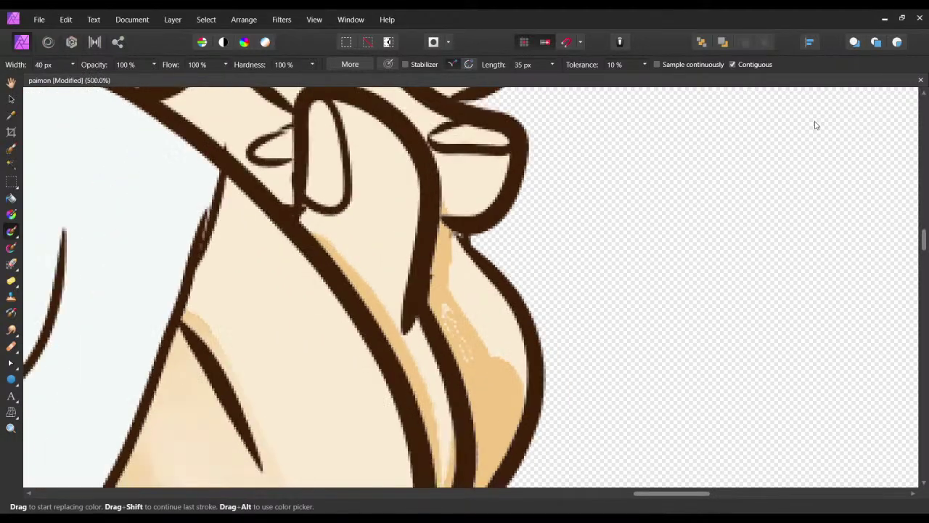
pyautogui.click(467, 352)
pyautogui.click(445, 300)
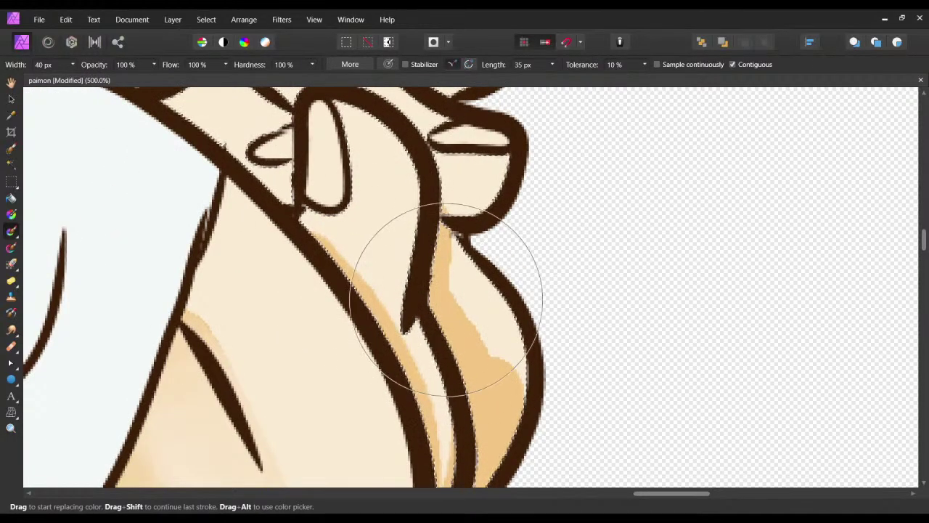
pyautogui.moveTo(428, 314); pyautogui.dragTo(465, 373)
# Shade the base of the foremost finger and the finger behind it in tan along the shoulder outline.
pyautogui.moveTo(385, 308)
pyautogui.mouseDown()
pyautogui.moveTo(344, 280)
pyautogui.moveTo(369, 312)
pyautogui.moveTo(374, 239)
pyautogui.mouseUp()
pyautogui.click(349, 156)
pyautogui.moveTo(341, 164); pyautogui.dragTo(419, 280)
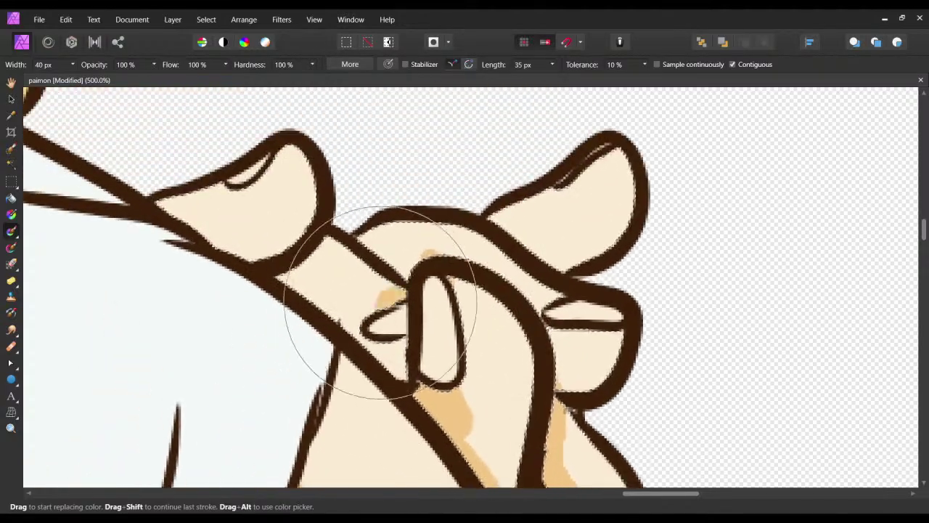
pyautogui.moveTo(298, 276)
pyautogui.mouseDown()
pyautogui.moveTo(324, 239)
pyautogui.moveTo(356, 259)
pyautogui.moveTo(305, 263)
pyautogui.moveTo(358, 336)
pyautogui.moveTo(327, 309)
pyautogui.moveTo(415, 386)
pyautogui.moveTo(392, 259)
pyautogui.moveTo(359, 242)
pyautogui.moveTo(376, 246)
pyautogui.moveTo(417, 286)
pyautogui.mouseUp()
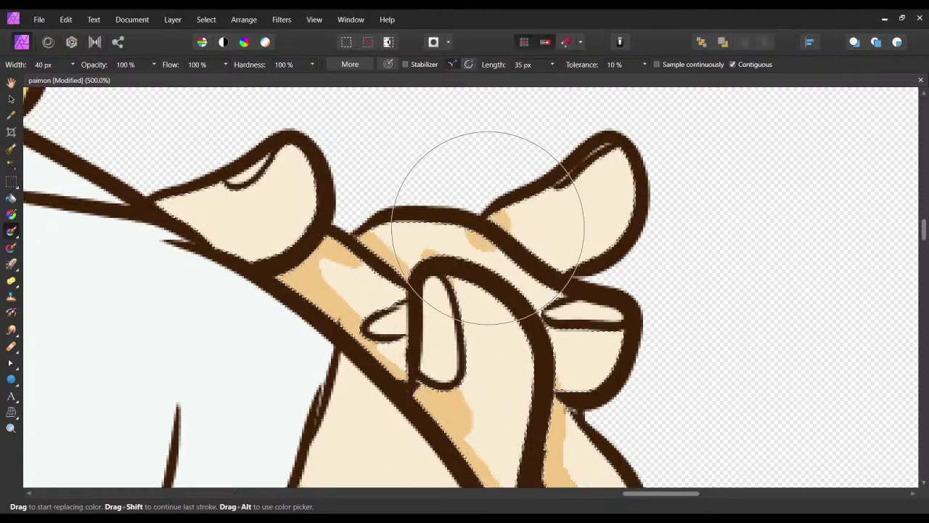
# Shade the lower edges of the two outstretched fingertips in tan, leaving their tips pale.
pyautogui.moveTo(504, 227); pyautogui.dragTo(535, 251)
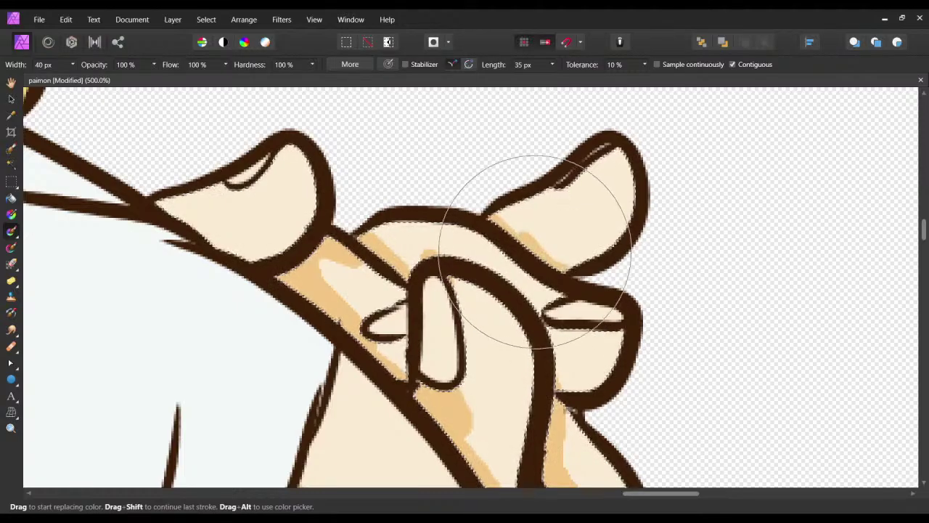
pyautogui.moveTo(405, 234); pyautogui.dragTo(566, 279)
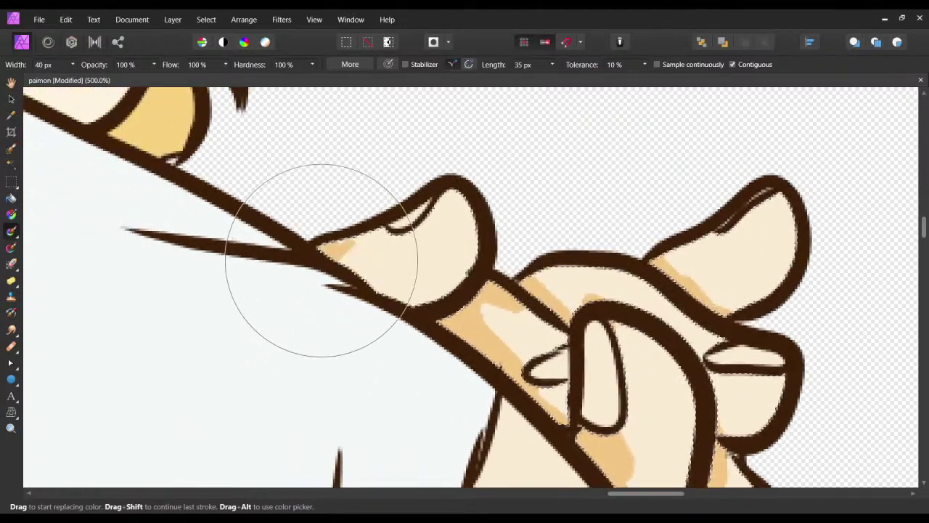
pyautogui.moveTo(344, 247)
pyautogui.mouseDown()
pyautogui.moveTo(353, 287)
pyautogui.moveTo(398, 327)
pyautogui.mouseUp()
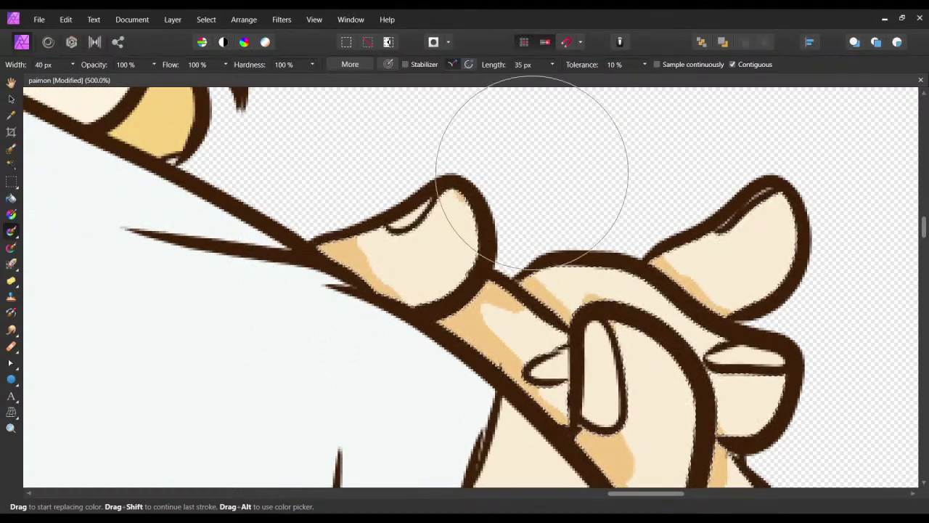
# Examine the skin shading across the raised hand, arm, legs and face of the whole figure.
pyautogui.hscroll(-3, 576, 282)
pyautogui.scroll(3, 575, 282)
pyautogui.moveTo(575, 281); pyautogui.dragTo(598, 350)
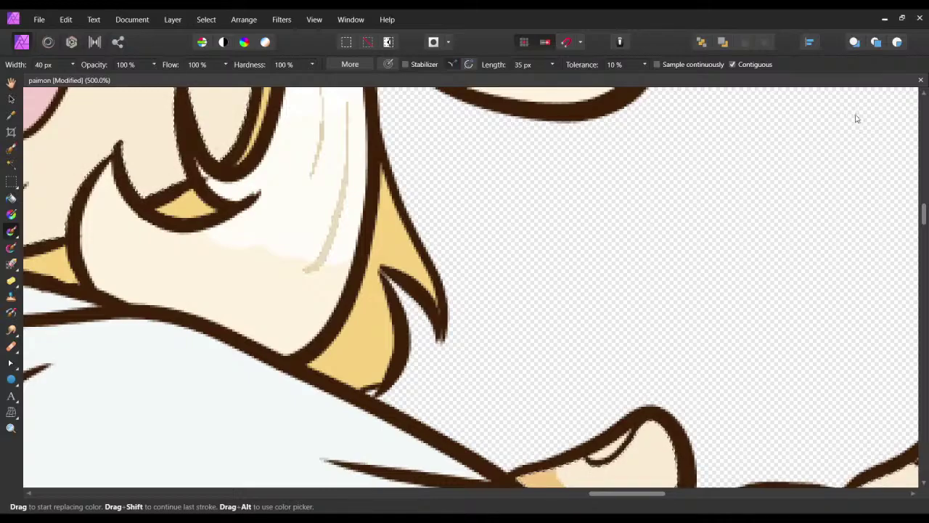
pyautogui.moveTo(849, 112); pyautogui.dragTo(838, 115)
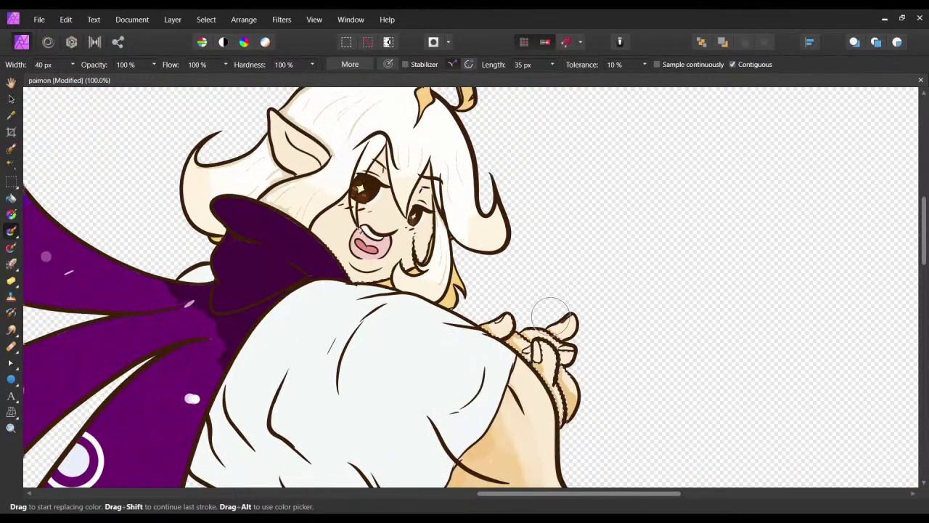
pyautogui.scroll(-4, 549, 315)
pyautogui.scroll(2, 485, 247)
pyautogui.scroll(1, 485, 247)
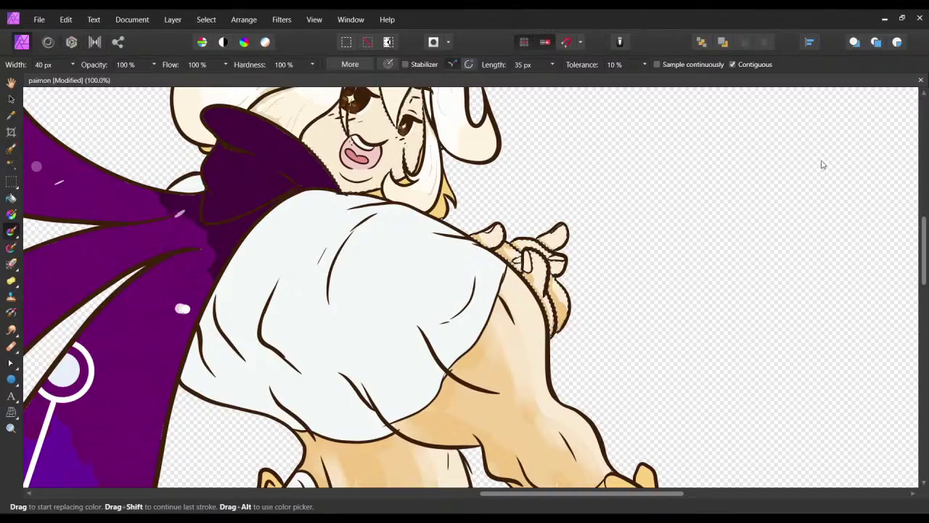
pyautogui.scroll(-5, 842, 164)
pyautogui.scroll(-2, 848, 174)
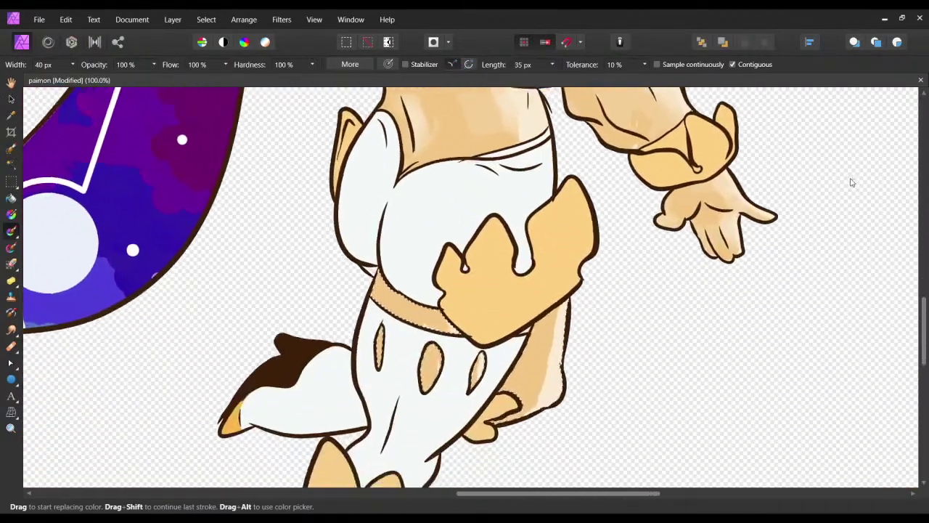
pyautogui.hscroll(2, 851, 181)
pyautogui.scroll(5, 855, 174)
pyautogui.scroll(3, 859, 158)
pyautogui.hscroll(-1, 859, 158)
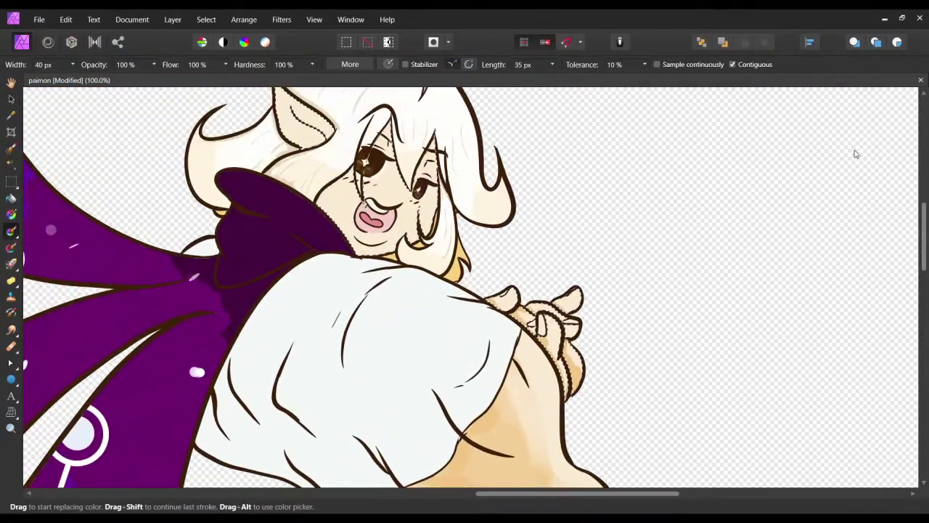
pyautogui.scroll(-1, 855, 154)
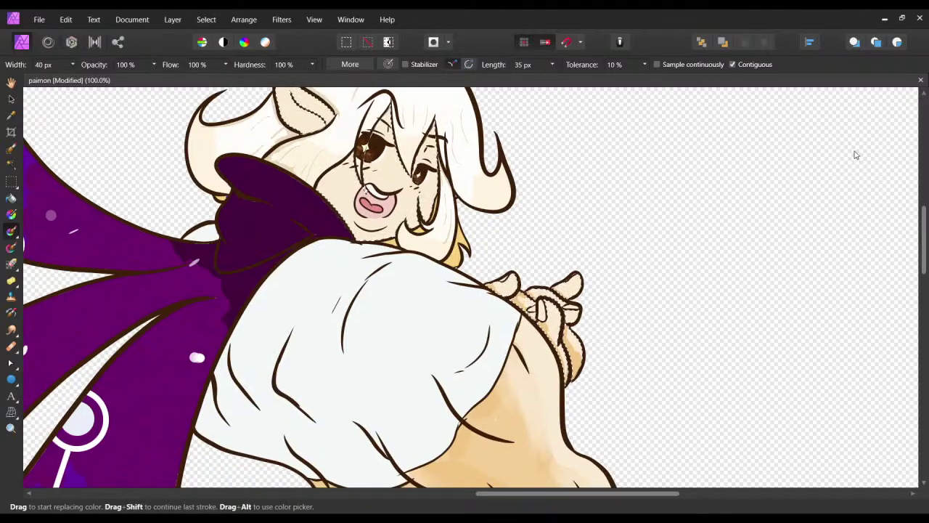
pyautogui.scroll(2, 856, 155)
pyautogui.hscroll(-3, 849, 151)
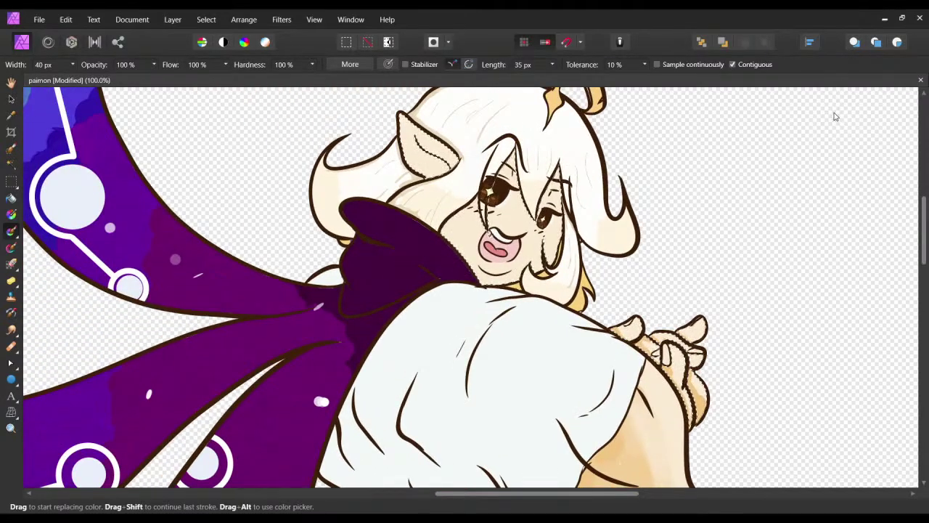
# Shade the skin above both eyes and the cheek beside the hair and collar in tan.
pyautogui.moveTo(835, 116); pyautogui.dragTo(851, 116)
pyautogui.click(851, 150)
pyautogui.hotkey('ctrl', 'z')
pyautogui.moveTo(312, 156); pyautogui.dragTo(262, 204)
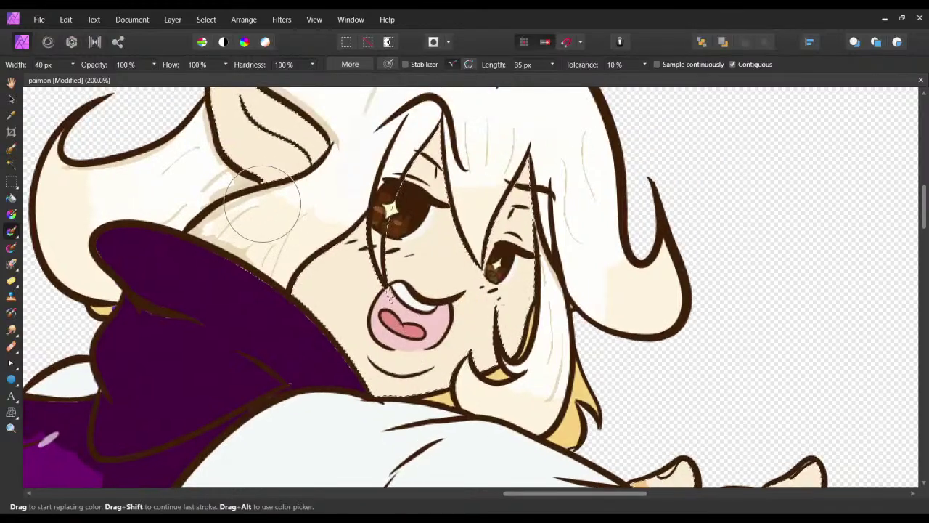
pyautogui.moveTo(291, 326); pyautogui.dragTo(308, 275)
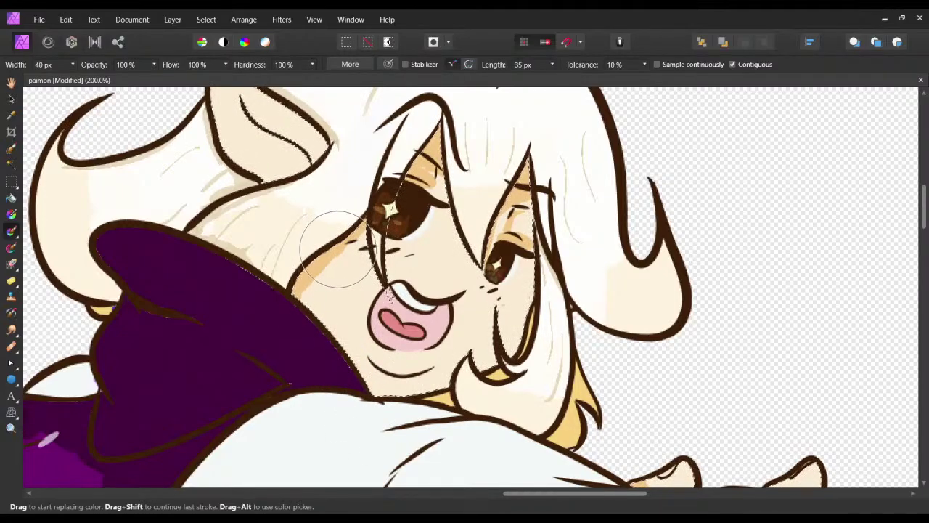
pyautogui.moveTo(335, 263)
pyautogui.mouseDown()
pyautogui.moveTo(326, 315)
pyautogui.moveTo(355, 402)
pyautogui.mouseUp()
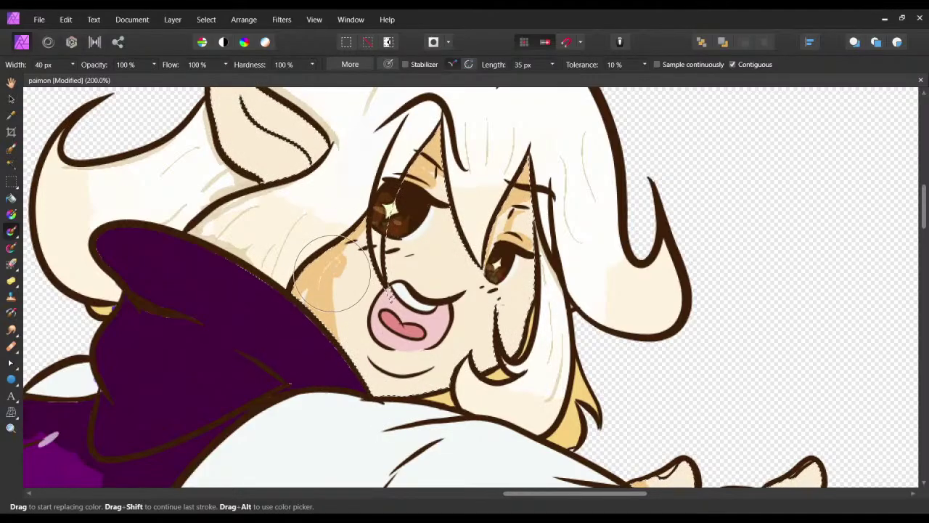
pyautogui.moveTo(314, 305); pyautogui.dragTo(316, 282)
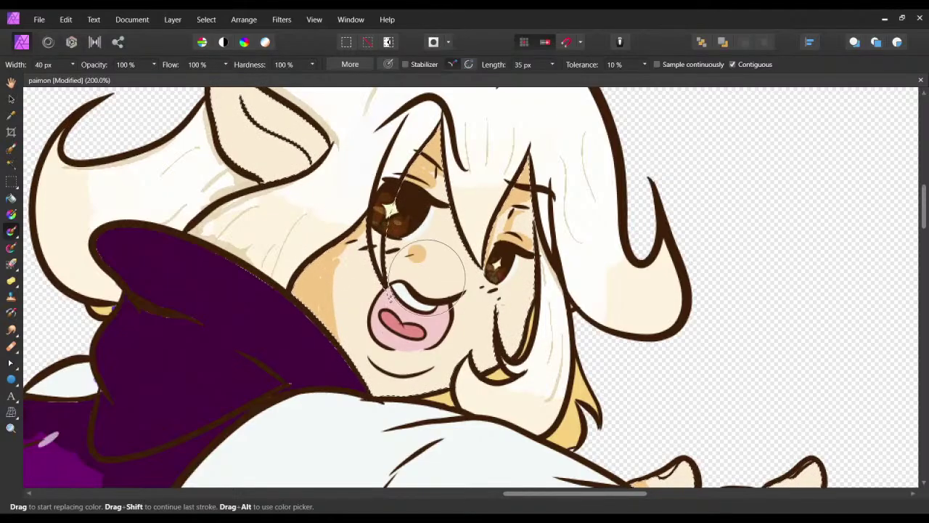
# Try tan dabs on the middle of the face and beside the mouth and undo them.
pyautogui.moveTo(427, 278); pyautogui.dragTo(391, 218)
pyautogui.moveTo(334, 320)
pyautogui.mouseDown()
pyautogui.moveTo(386, 327)
pyautogui.moveTo(338, 331)
pyautogui.moveTo(329, 323)
pyautogui.moveTo(367, 334)
pyautogui.moveTo(315, 315)
pyautogui.mouseUp()
pyautogui.hotkey('ctrl', 'z')
pyautogui.click(448, 289)
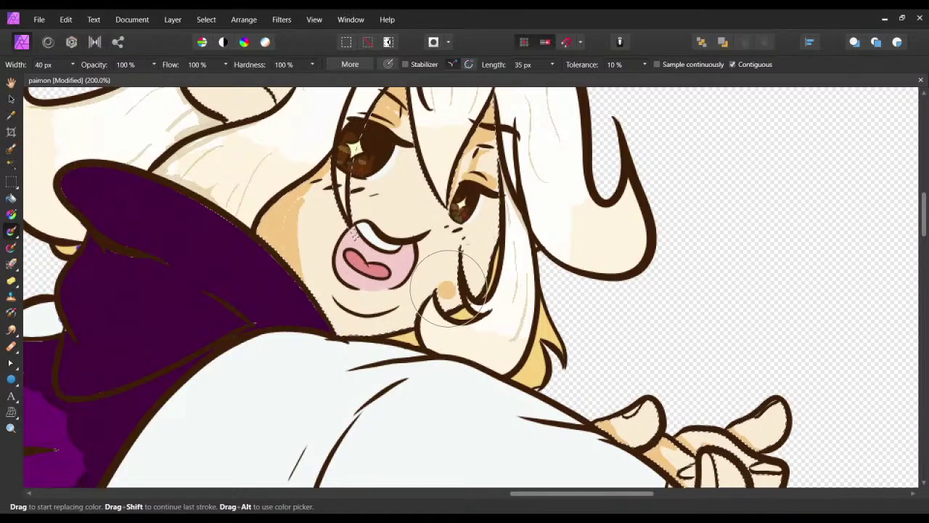
pyautogui.scroll(1, 448, 288)
pyautogui.hscroll(-1, 448, 288)
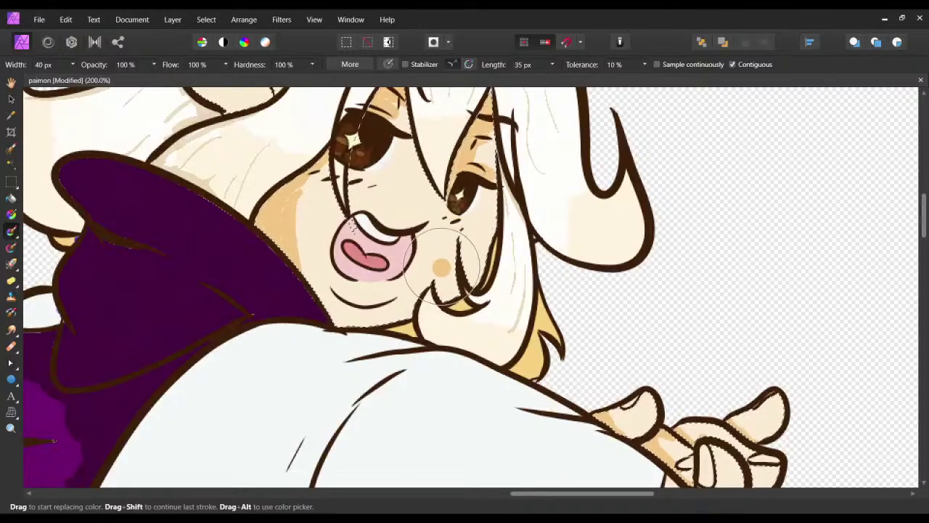
pyautogui.scroll(-1, 441, 262)
pyautogui.scroll(-3, 214, 238)
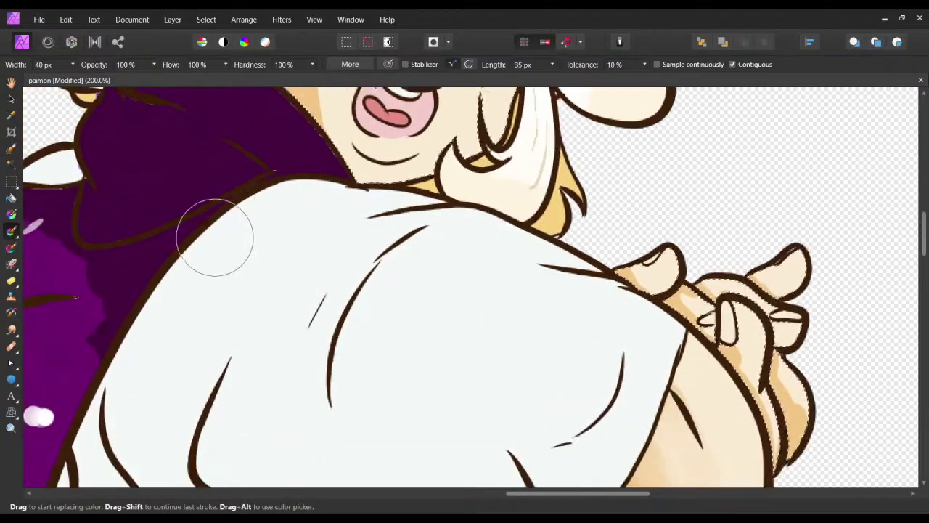
# Soften the tan shading on the cheek and around the eyes with the Erase Brush.
pyautogui.press('e')
pyautogui.scroll(4, 342, 218)
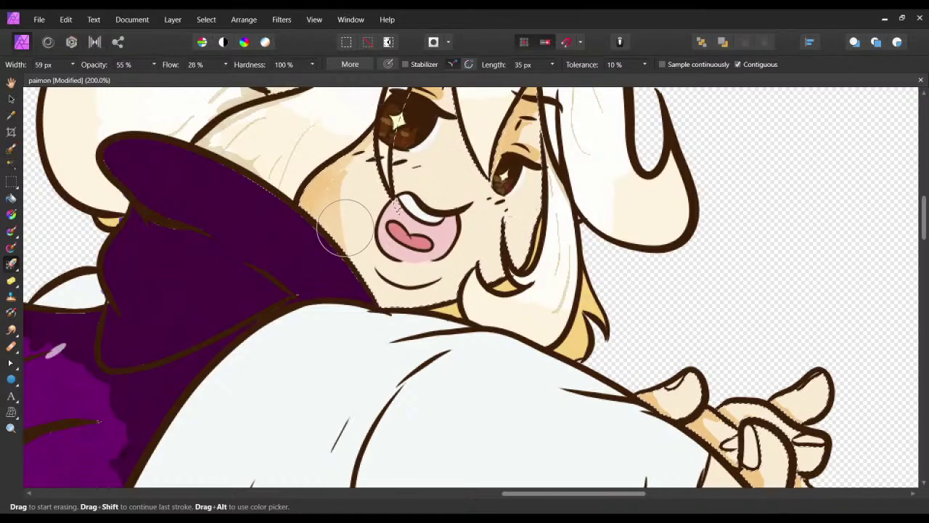
pyautogui.scroll(3, 358, 165)
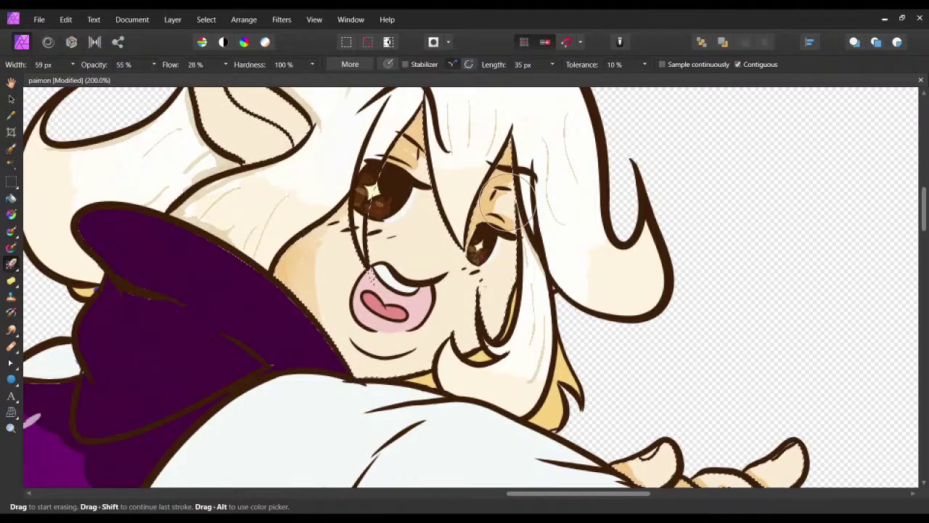
pyautogui.moveTo(496, 203); pyautogui.dragTo(477, 218)
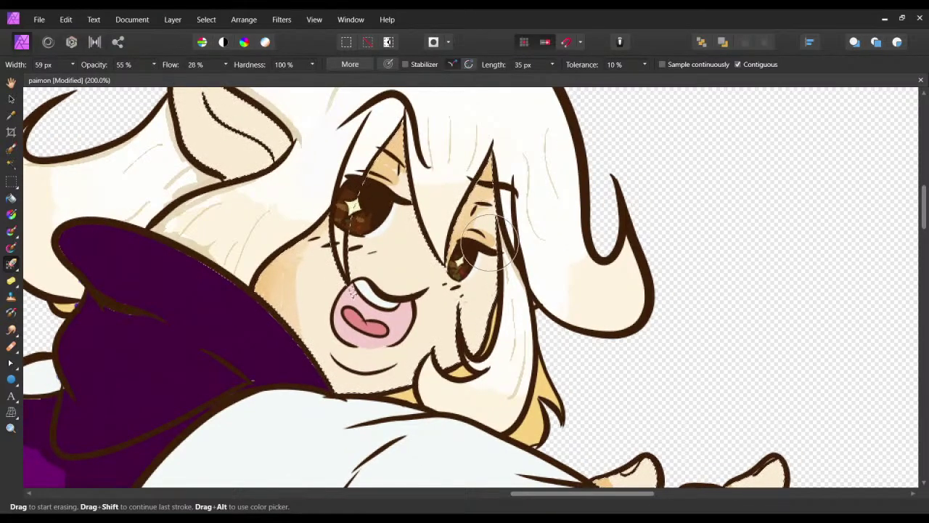
# Soften the tan shading on the raised hand's fingers and palm edge with the Erase Brush.
pyautogui.moveTo(599, 431); pyautogui.dragTo(414, 208)
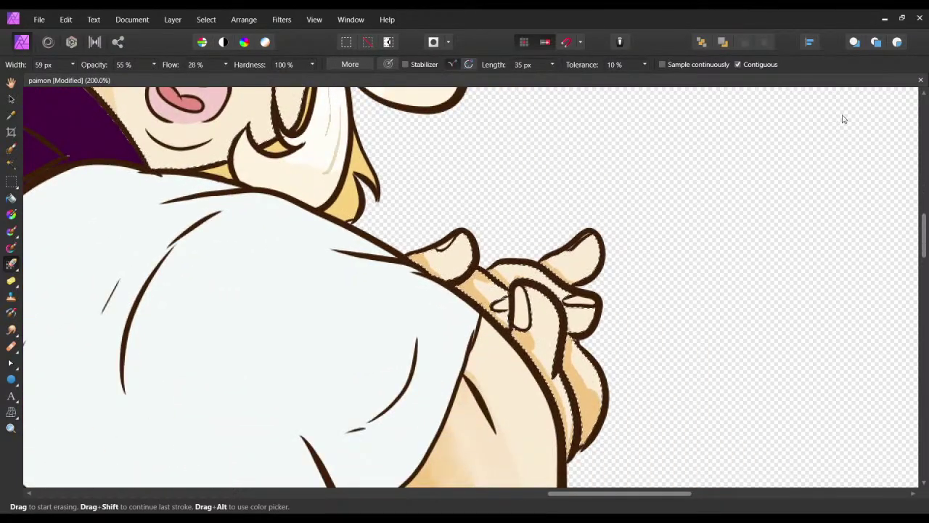
pyautogui.hotkey('ctrl', '+')
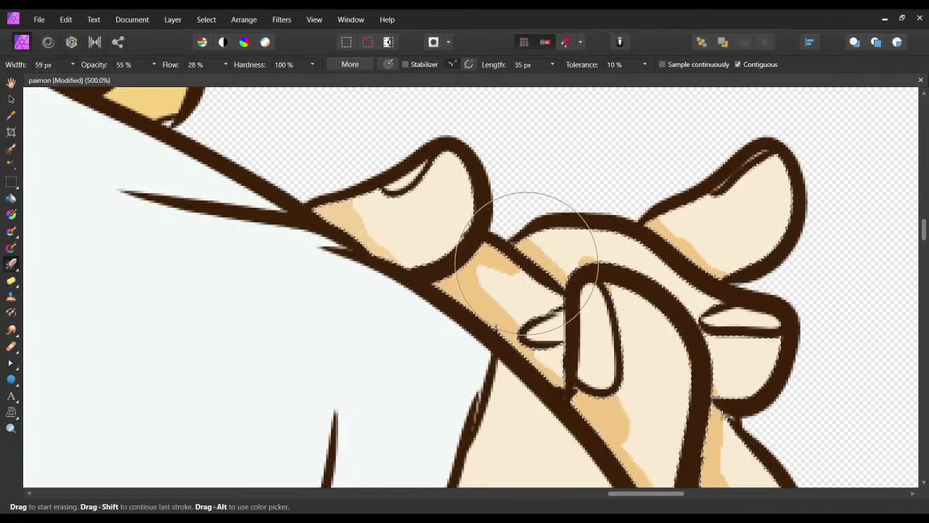
pyautogui.scroll(-2, 475, 211)
pyautogui.hscroll(4, 475, 210)
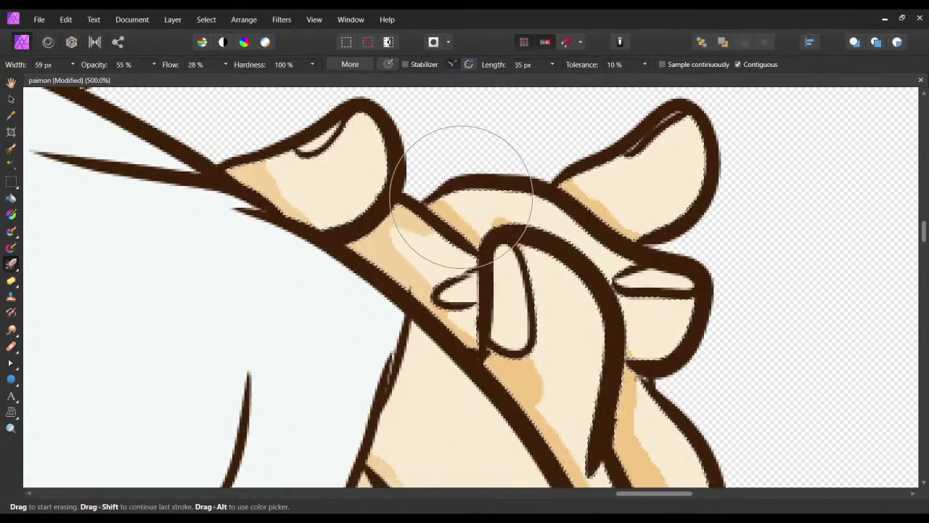
pyautogui.scroll(-3, 472, 247)
pyautogui.hscroll(4, 472, 247)
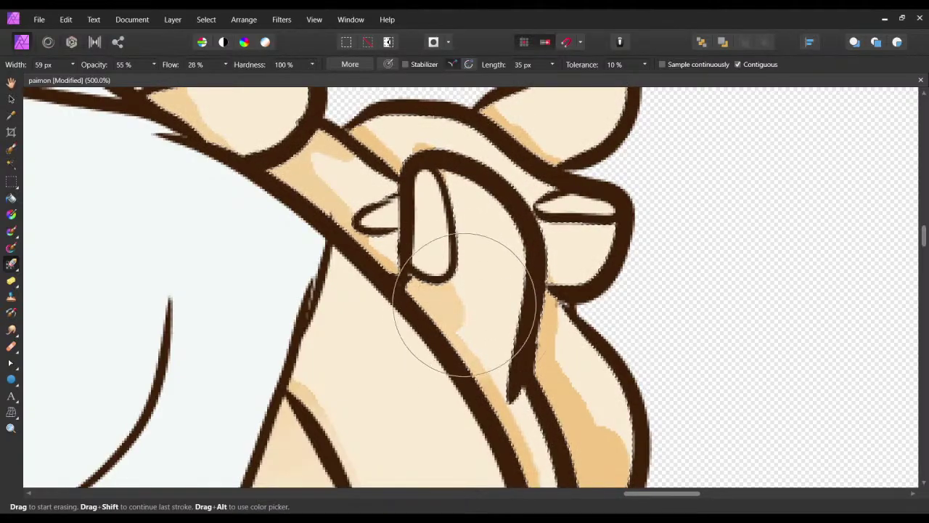
pyautogui.scroll(-3, 480, 276)
pyautogui.hscroll(3, 479, 276)
pyautogui.moveTo(578, 374)
pyautogui.mouseDown()
pyautogui.moveTo(519, 282)
pyautogui.moveTo(517, 315)
pyautogui.moveTo(509, 305)
pyautogui.moveTo(517, 368)
pyautogui.moveTo(558, 405)
pyautogui.moveTo(574, 318)
pyautogui.mouseUp()
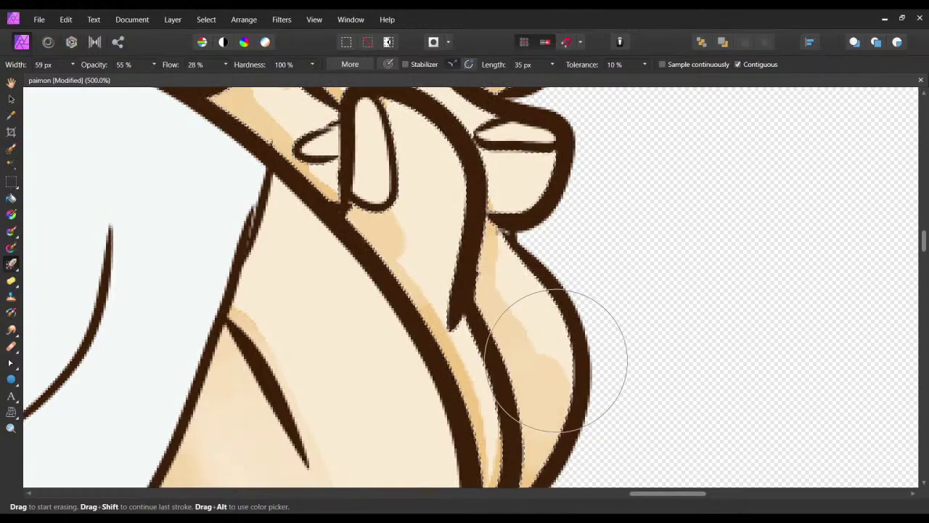
# Examine the skin shading across the arm, waist, thigh, leg openings, lower hand and upper body.
pyautogui.scroll(-5, 557, 290)
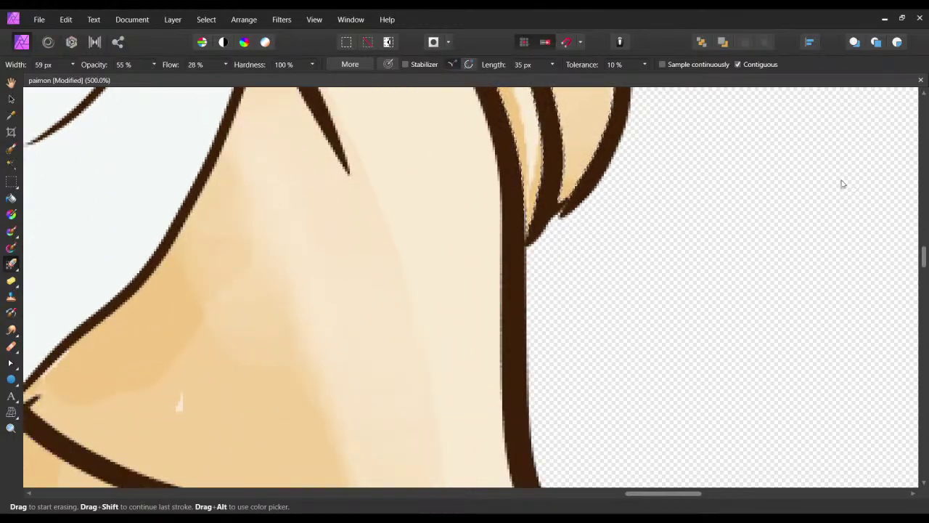
pyautogui.scroll(-5, 855, 124)
pyautogui.hscroll(-5, 853, 153)
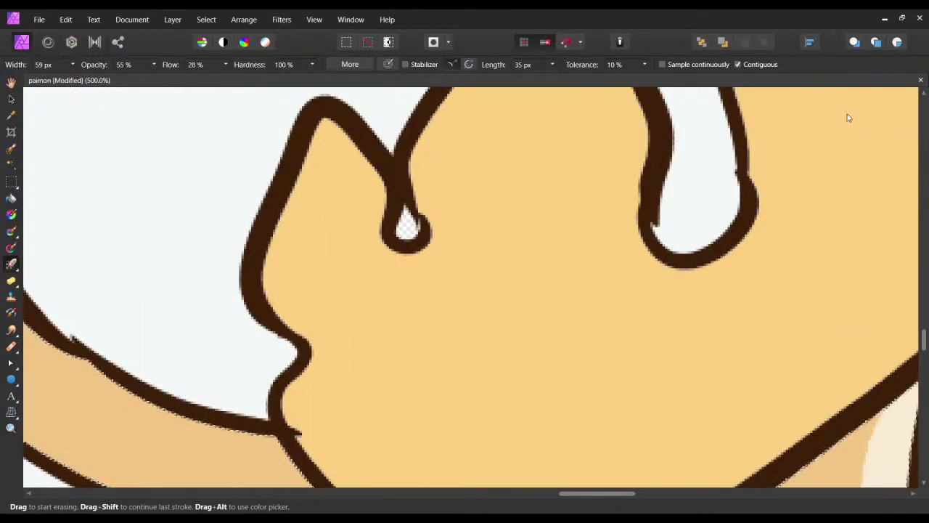
pyautogui.scroll(-5, 847, 116)
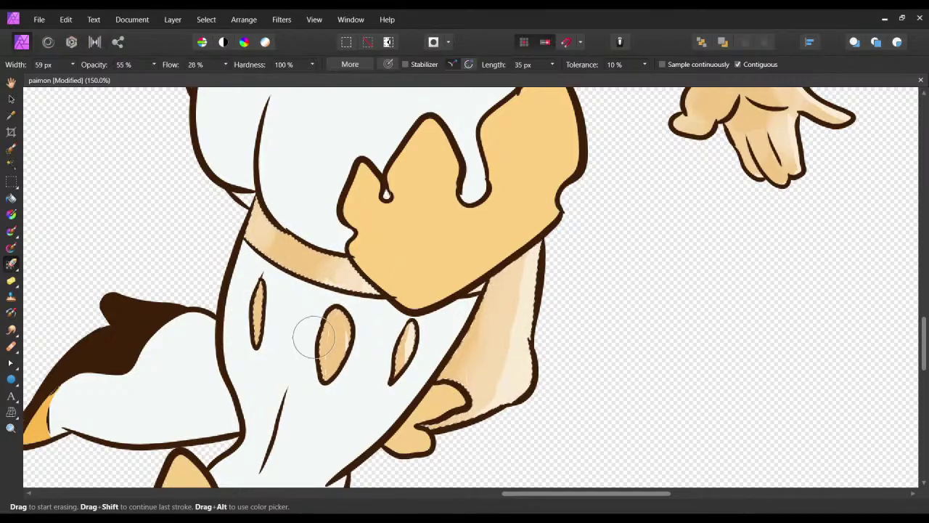
pyautogui.scroll(5, 557, 338)
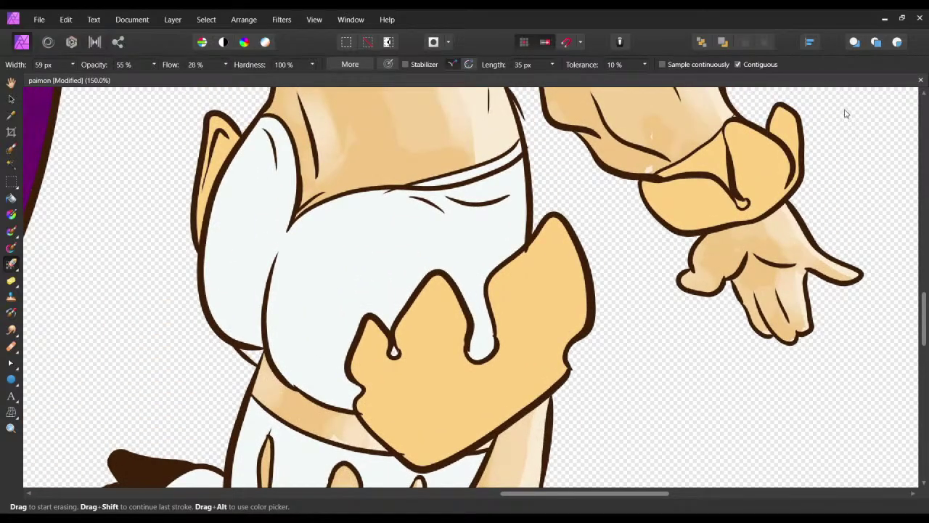
pyautogui.scroll(-4, 792, 119)
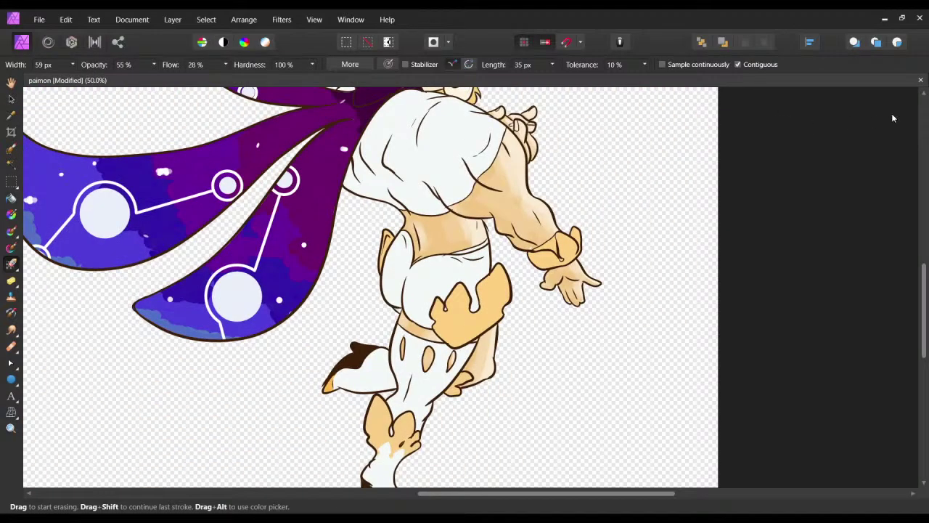
pyautogui.hotkey('ctrl', '1')
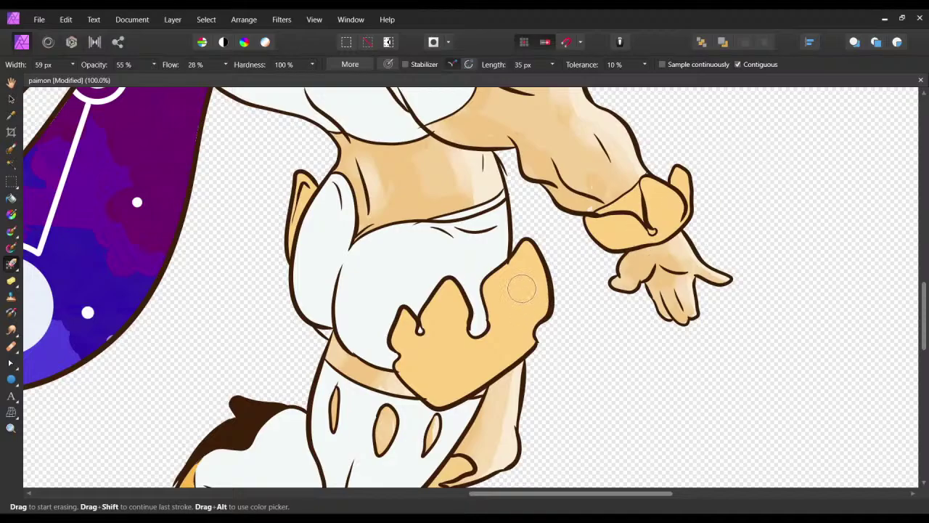
pyautogui.scroll(-1, 515, 276)
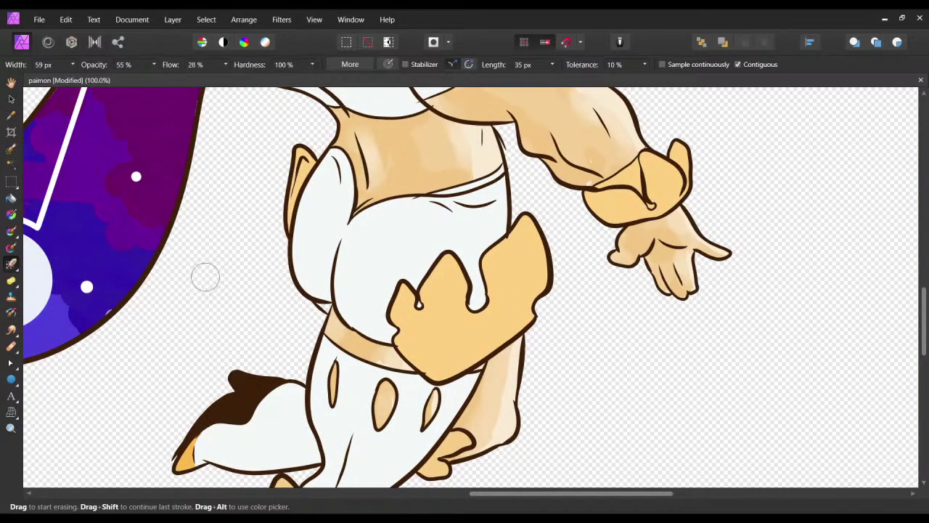
pyautogui.press('b')
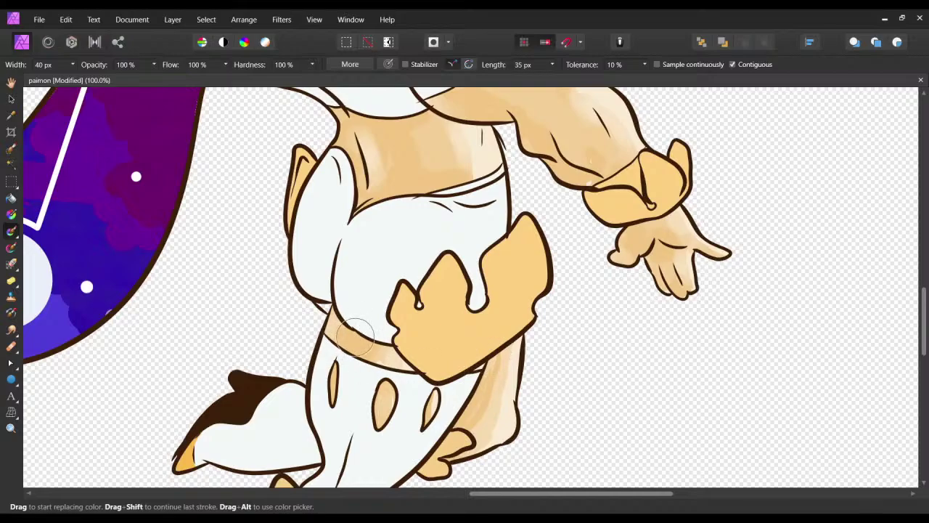
pyautogui.moveTo(498, 196)
pyautogui.mouseDown()
pyautogui.moveTo(469, 305)
pyautogui.moveTo(480, 210)
pyautogui.mouseUp()
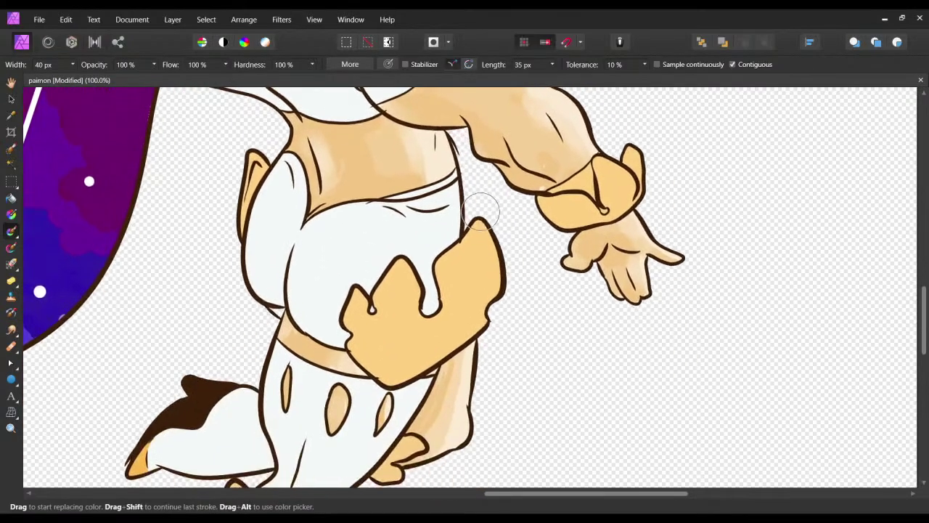
pyautogui.press('e')
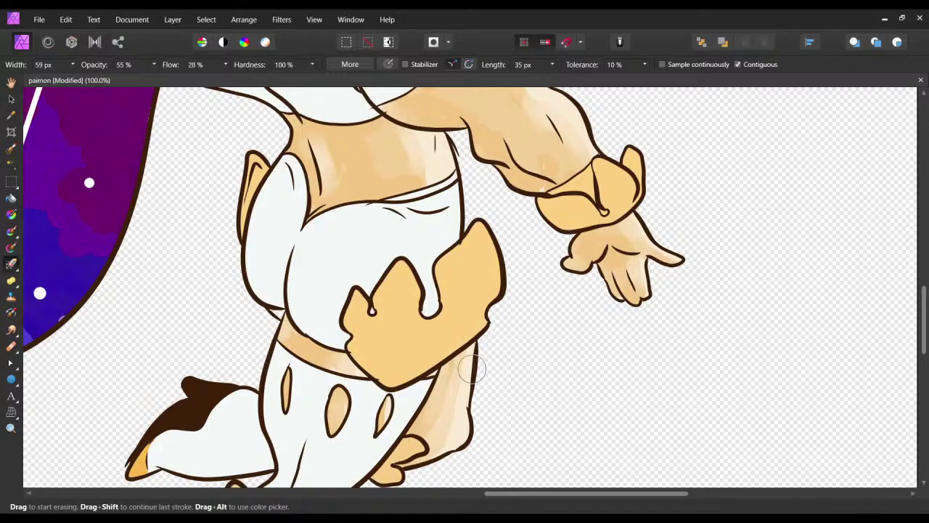
pyautogui.hotkey('ctrl', 'z')
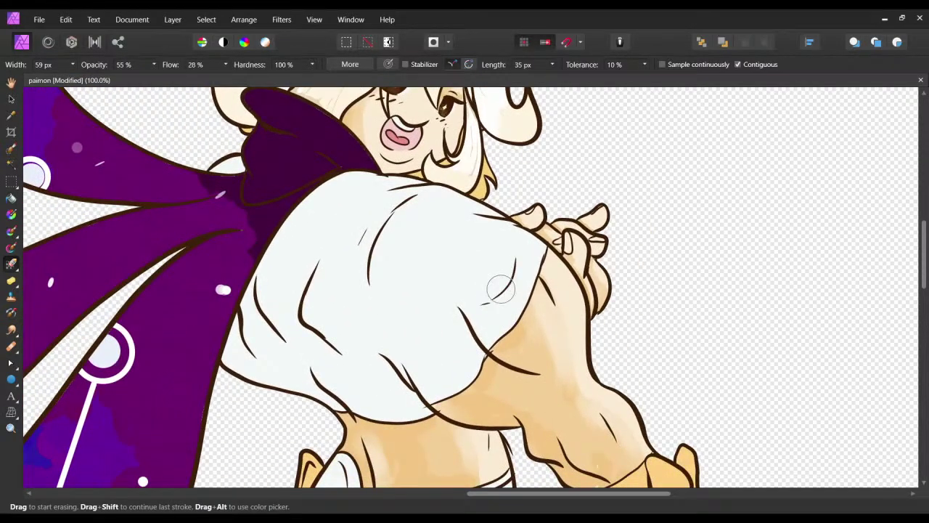
pyautogui.hotkey('ctrl', 's')
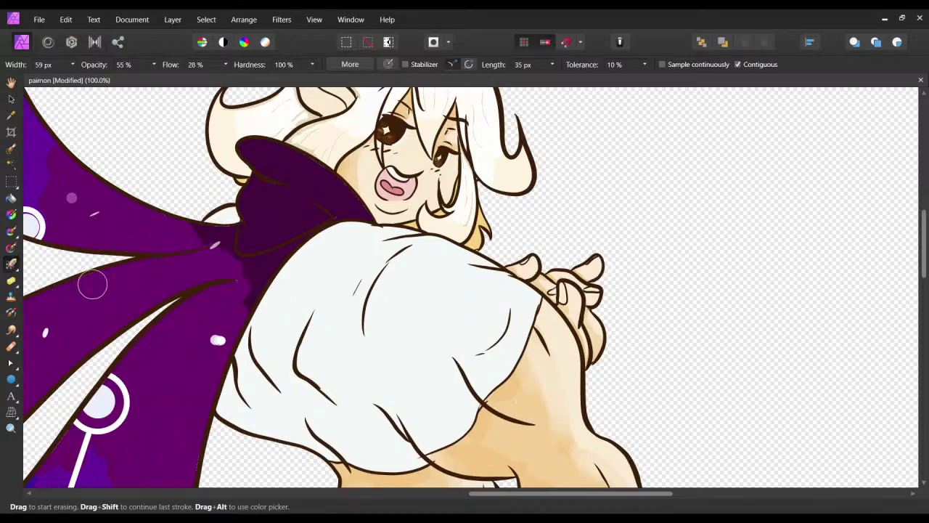
pyautogui.press('b')
pyautogui.moveTo(447, 195); pyautogui.dragTo(355, 236)
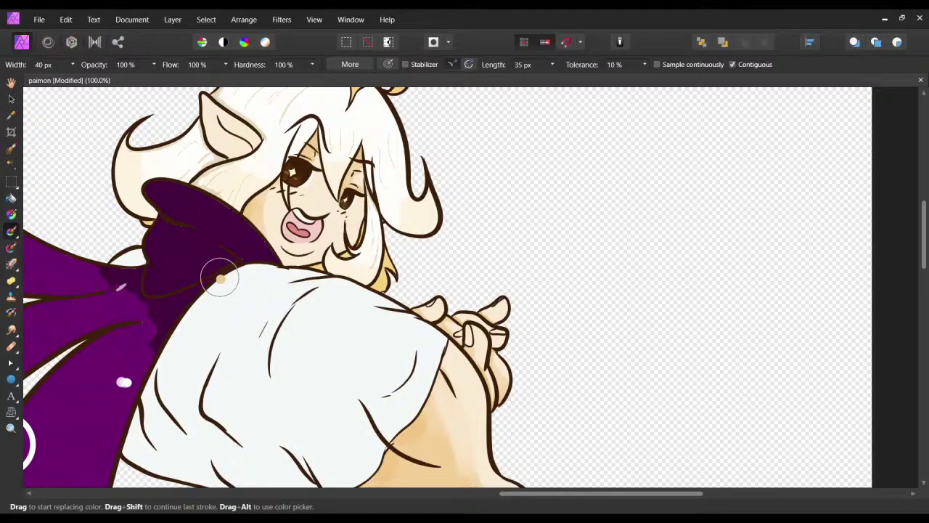
pyautogui.moveTo(520, 177); pyautogui.dragTo(512, 281)
pyautogui.click(679, 299)
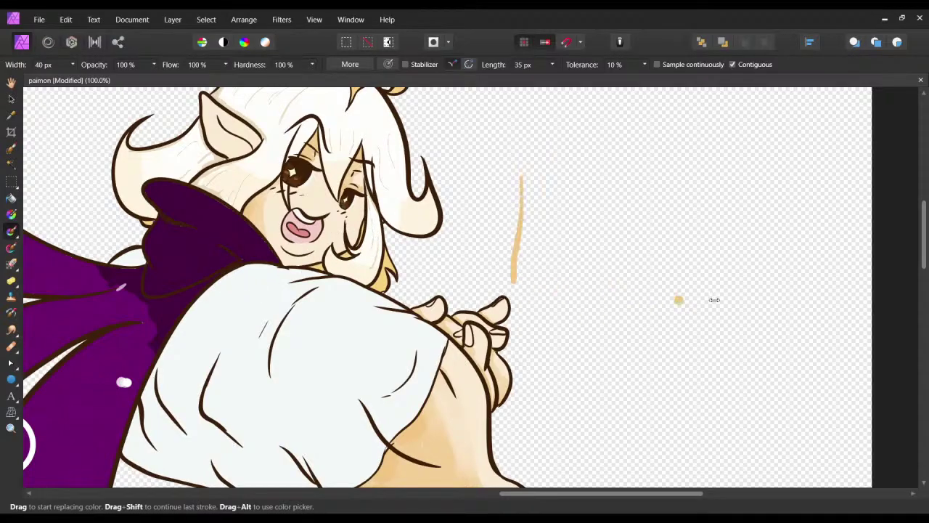
pyautogui.hotkey('ctrl', 'z')
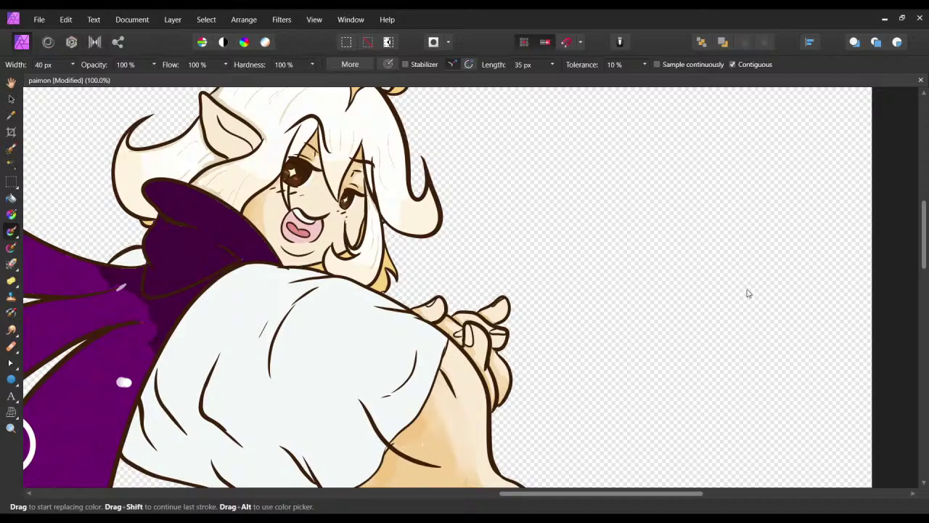
# Handwrite "Thx 4" in purple on the blank canvas beside the character's head.
pyautogui.moveTo(501, 211); pyautogui.dragTo(416, 289)
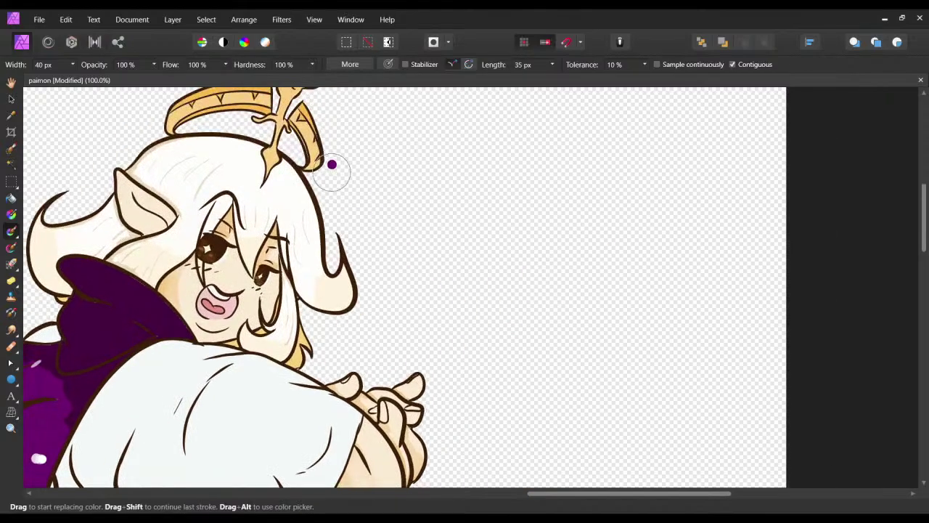
pyautogui.moveTo(366, 214)
pyautogui.mouseDown()
pyautogui.moveTo(372, 242)
pyautogui.moveTo(528, 169)
pyautogui.mouseUp()
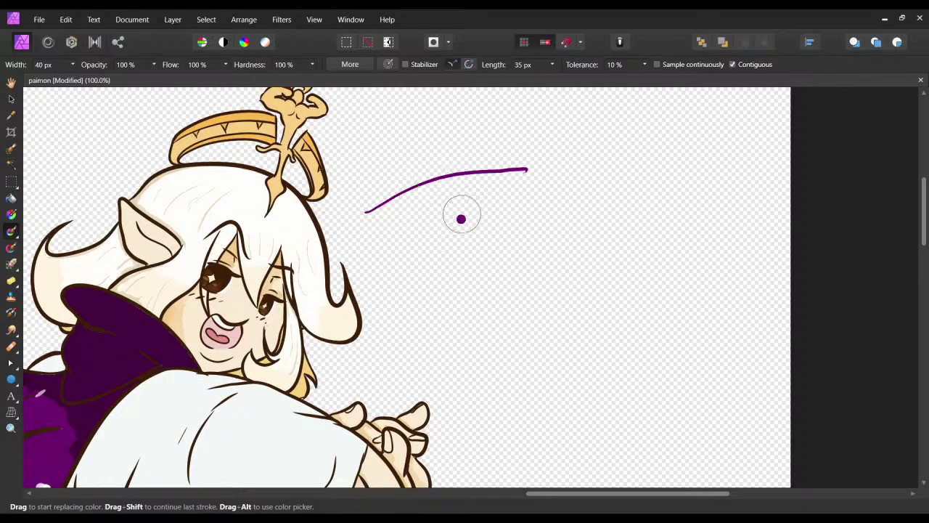
pyautogui.moveTo(441, 176); pyautogui.dragTo(448, 324)
pyautogui.moveTo(470, 186); pyautogui.dragTo(497, 325)
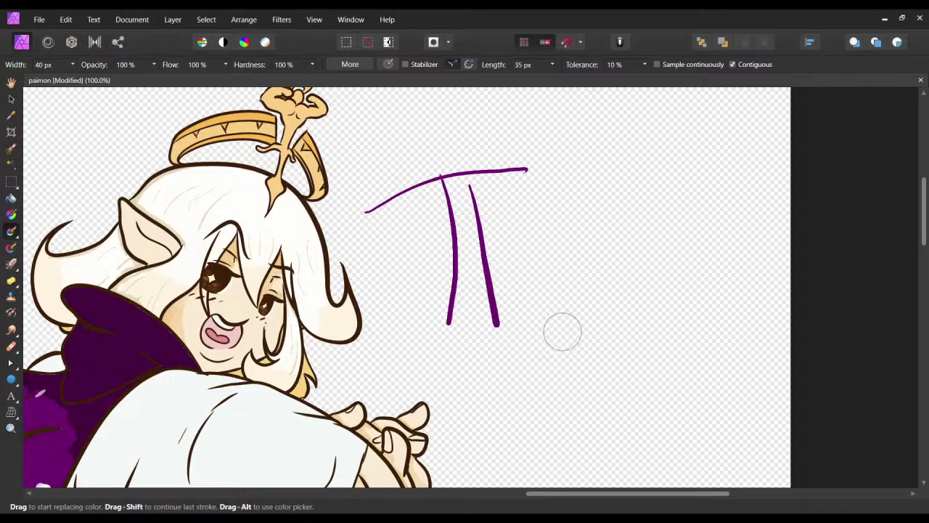
pyautogui.moveTo(491, 267)
pyautogui.mouseDown()
pyautogui.moveTo(551, 218)
pyautogui.moveTo(560, 340)
pyautogui.mouseUp()
pyautogui.moveTo(594, 219); pyautogui.dragTo(666, 318)
pyautogui.moveTo(653, 236)
pyautogui.mouseDown()
pyautogui.moveTo(661, 232)
pyautogui.moveTo(604, 332)
pyautogui.mouseUp()
pyautogui.scroll(-3, 543, 253)
pyautogui.hscroll(1, 543, 254)
pyautogui.moveTo(434, 248)
pyautogui.mouseDown()
pyautogui.moveTo(442, 324)
pyautogui.moveTo(541, 288)
pyautogui.mouseUp()
pyautogui.moveTo(506, 255); pyautogui.dragTo(540, 359)
# Handwrite "Watching" in purple below the "4", slanting upward toward the canvas edge.
pyautogui.scroll(-2, 508, 327)
pyautogui.hscroll(1, 508, 327)
pyautogui.moveTo(432, 312)
pyautogui.mouseDown()
pyautogui.moveTo(476, 388)
pyautogui.moveTo(521, 371)
pyautogui.moveTo(532, 296)
pyautogui.moveTo(555, 337)
pyautogui.moveTo(571, 289)
pyautogui.moveTo(613, 326)
pyautogui.mouseUp()
pyautogui.moveTo(583, 216); pyautogui.dragTo(628, 331)
pyautogui.moveTo(577, 275); pyautogui.dragTo(616, 234)
pyautogui.scroll(1, 581, 250)
pyautogui.hscroll(2, 581, 250)
pyautogui.moveTo(581, 291); pyautogui.dragTo(585, 314)
pyautogui.moveTo(528, 203)
pyautogui.mouseDown()
pyautogui.moveTo(574, 229)
pyautogui.moveTo(611, 267)
pyautogui.mouseUp()
pyautogui.moveTo(588, 173); pyautogui.dragTo(606, 221)
pyautogui.click(556, 140)
pyautogui.moveTo(586, 154); pyautogui.dragTo(569, 241)
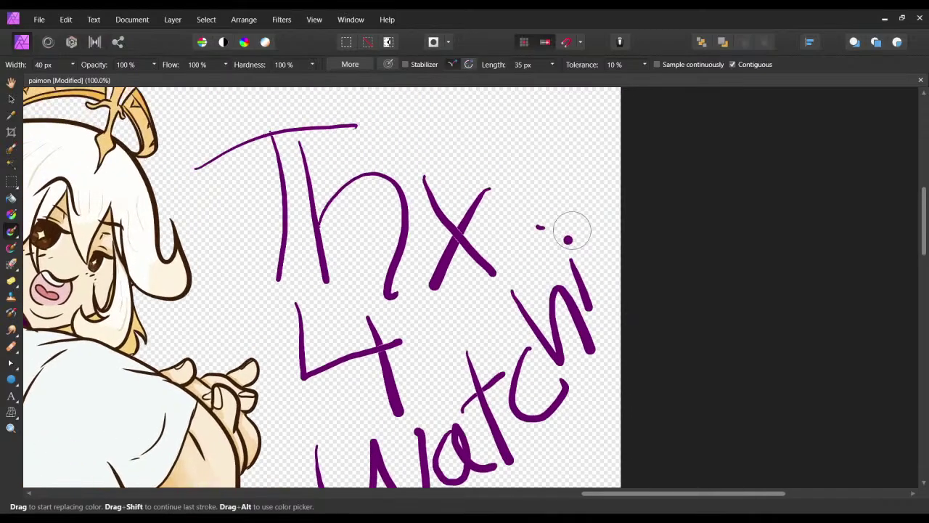
pyautogui.moveTo(573, 178)
pyautogui.mouseDown()
pyautogui.moveTo(594, 258)
pyautogui.moveTo(604, 219)
pyautogui.mouseUp()
pyautogui.moveTo(585, 126)
pyautogui.mouseDown()
pyautogui.moveTo(576, 141)
pyautogui.moveTo(597, 129)
pyautogui.mouseUp()
# Handwrite "Break" in purple below the previous word, beside the character's forearm.
pyautogui.moveTo(564, 331); pyautogui.dragTo(557, 133)
pyautogui.click(465, 331)
pyautogui.moveTo(469, 326); pyautogui.dragTo(506, 230)
pyautogui.moveTo(396, 259)
pyautogui.mouseDown()
pyautogui.moveTo(411, 311)
pyautogui.moveTo(417, 234)
pyautogui.moveTo(435, 268)
pyautogui.moveTo(414, 332)
pyautogui.mouseUp()
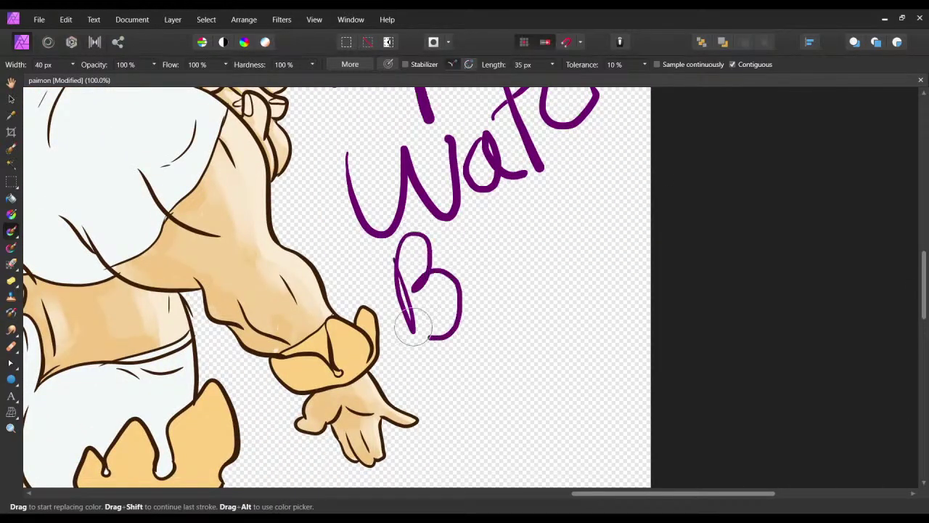
pyautogui.moveTo(463, 282)
pyautogui.mouseDown()
pyautogui.moveTo(476, 269)
pyautogui.moveTo(501, 294)
pyautogui.moveTo(535, 291)
pyautogui.moveTo(571, 230)
pyautogui.moveTo(591, 269)
pyautogui.moveTo(619, 267)
pyautogui.mouseUp()
# Handwrite "time" in purple below "Break", beside the lower hand.
pyautogui.scroll(-1, 619, 267)
pyautogui.moveTo(443, 304); pyautogui.dragTo(430, 387)
pyautogui.moveTo(415, 350)
pyautogui.mouseDown()
pyautogui.moveTo(477, 342)
pyautogui.moveTo(479, 369)
pyautogui.mouseUp()
pyautogui.click(466, 321)
pyautogui.moveTo(491, 328)
pyautogui.mouseDown()
pyautogui.moveTo(514, 332)
pyautogui.moveTo(540, 366)
pyautogui.mouseUp()
pyautogui.moveTo(546, 337)
pyautogui.mouseDown()
pyautogui.moveTo(559, 321)
pyautogui.moveTo(584, 336)
pyautogui.mouseUp()
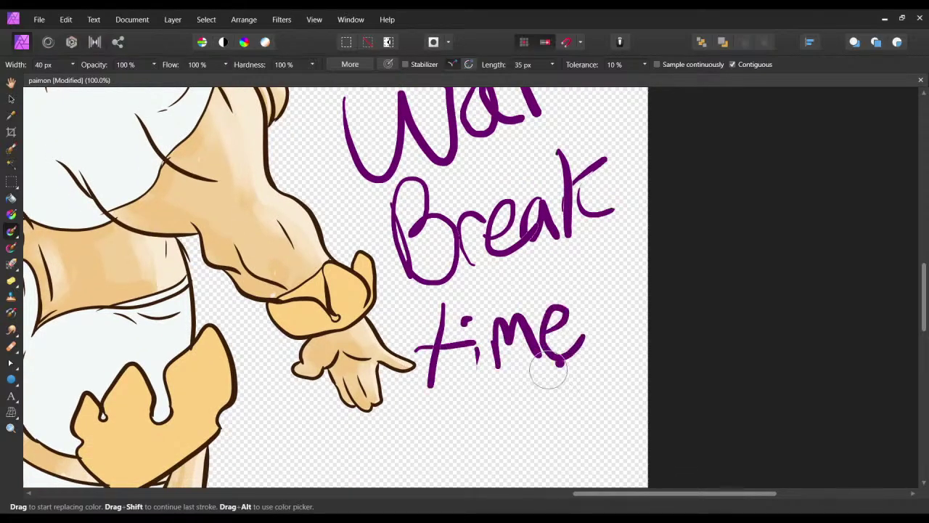
# Draw a purple smiley face with two round eyes and a wide curved mouth below the word "time".
pyautogui.scroll(-2, 541, 250)
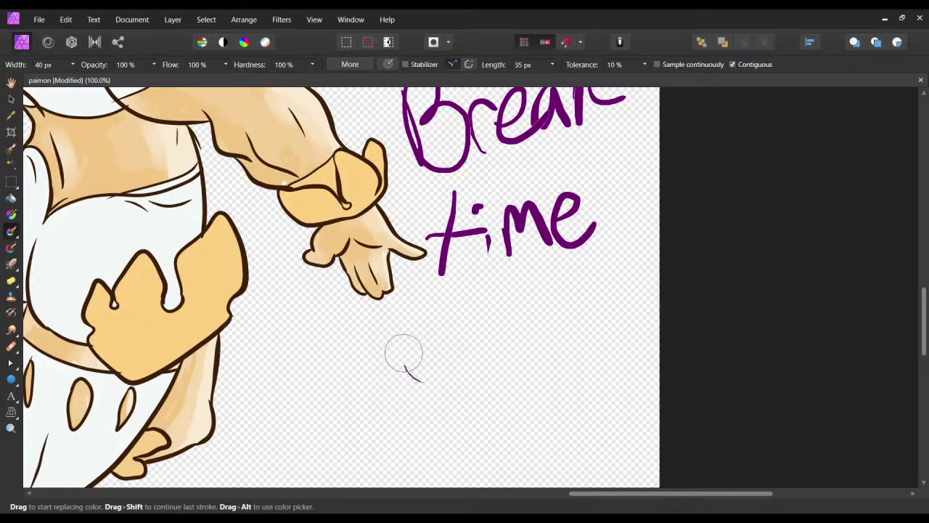
pyautogui.moveTo(403, 356); pyautogui.dragTo(421, 368)
pyautogui.moveTo(530, 363)
pyautogui.mouseDown()
pyautogui.moveTo(548, 323)
pyautogui.moveTo(560, 353)
pyautogui.moveTo(534, 343)
pyautogui.mouseUp()
pyautogui.scroll(-1, 517, 316)
pyautogui.moveTo(432, 379)
pyautogui.mouseDown()
pyautogui.moveTo(515, 420)
pyautogui.moveTo(538, 366)
pyautogui.mouseUp()
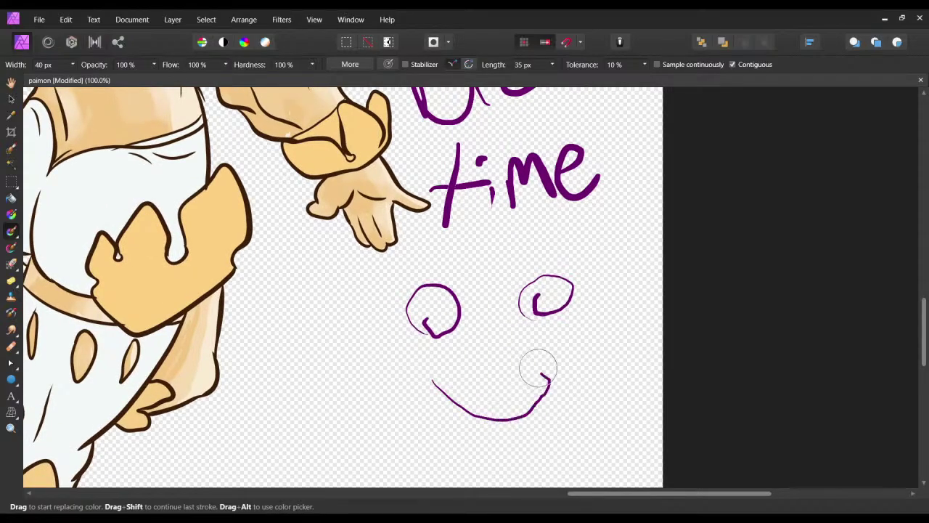
pyautogui.hotkey('ctrl', 'z')
pyautogui.moveTo(443, 359)
pyautogui.mouseDown()
pyautogui.moveTo(477, 425)
pyautogui.moveTo(555, 408)
pyautogui.mouseUp()
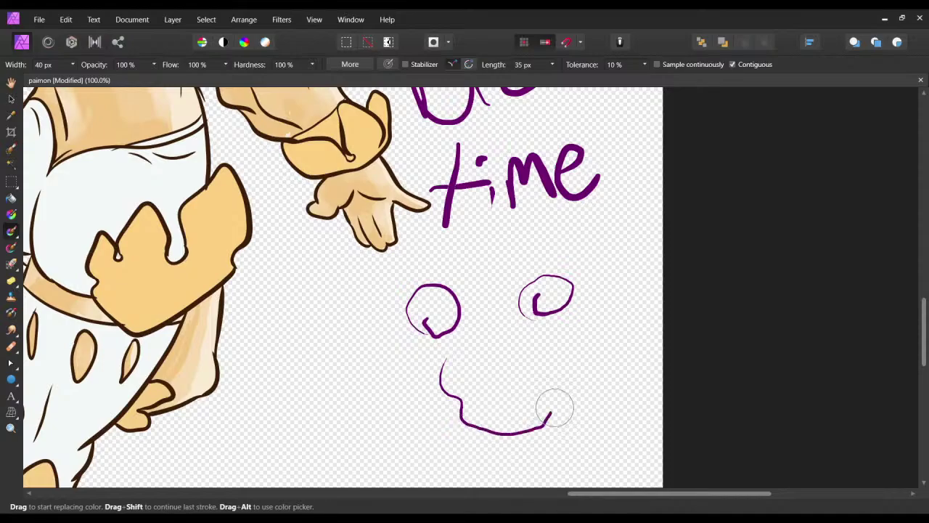
pyautogui.moveTo(557, 358)
pyautogui.mouseDown()
pyautogui.moveTo(554, 315)
pyautogui.moveTo(557, 330)
pyautogui.mouseUp()
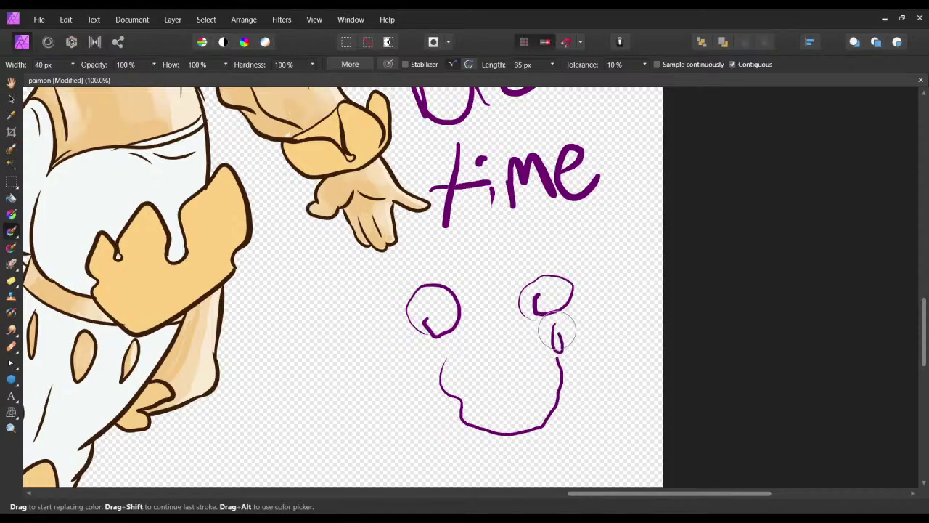